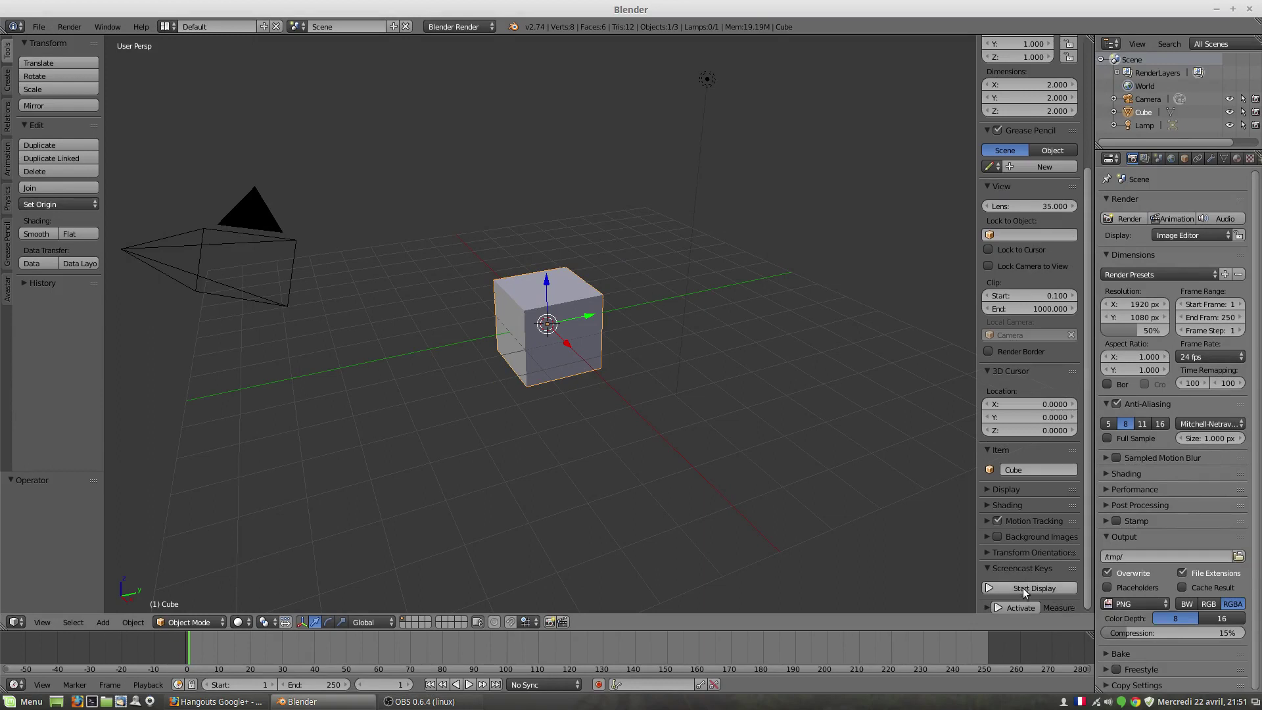
Start the Screencast Keys display with mouse actions shown as Text, and hide the 3D view's properties region
click(999, 587)
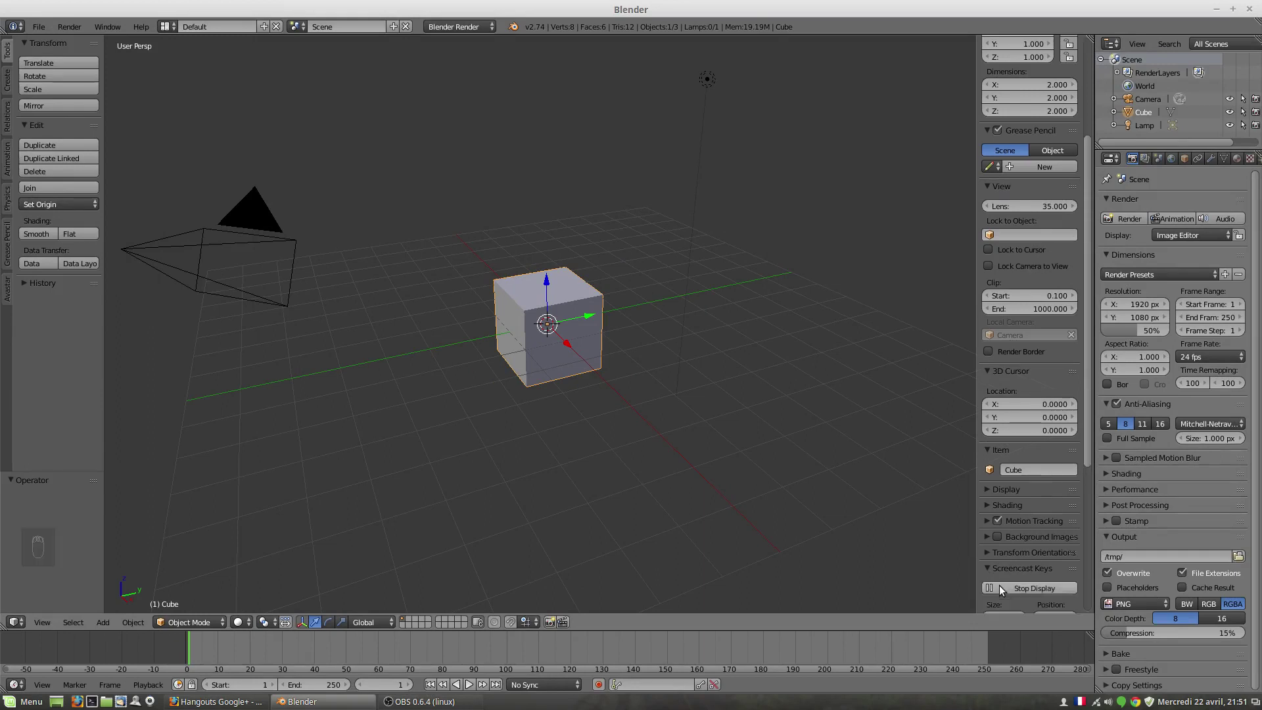
scroll(1004, 574, down, 4)
scroll(1018, 575, down, 1)
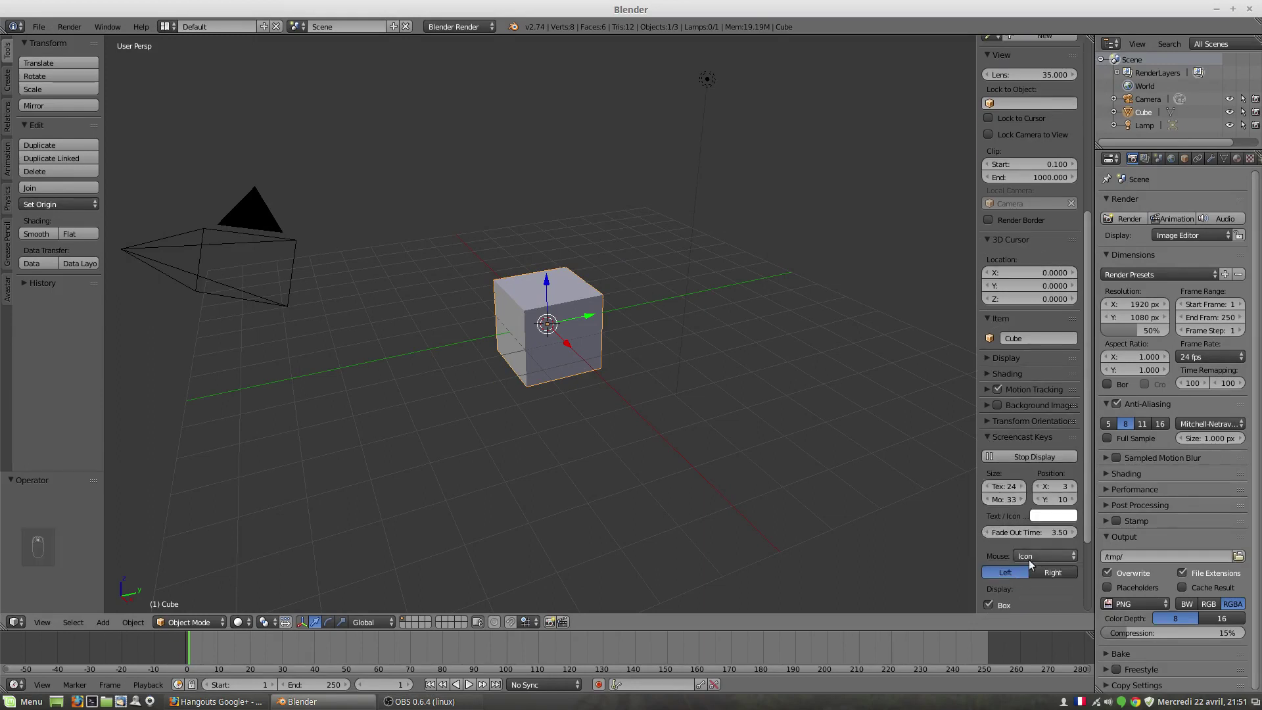
click(1028, 556)
click(1030, 510)
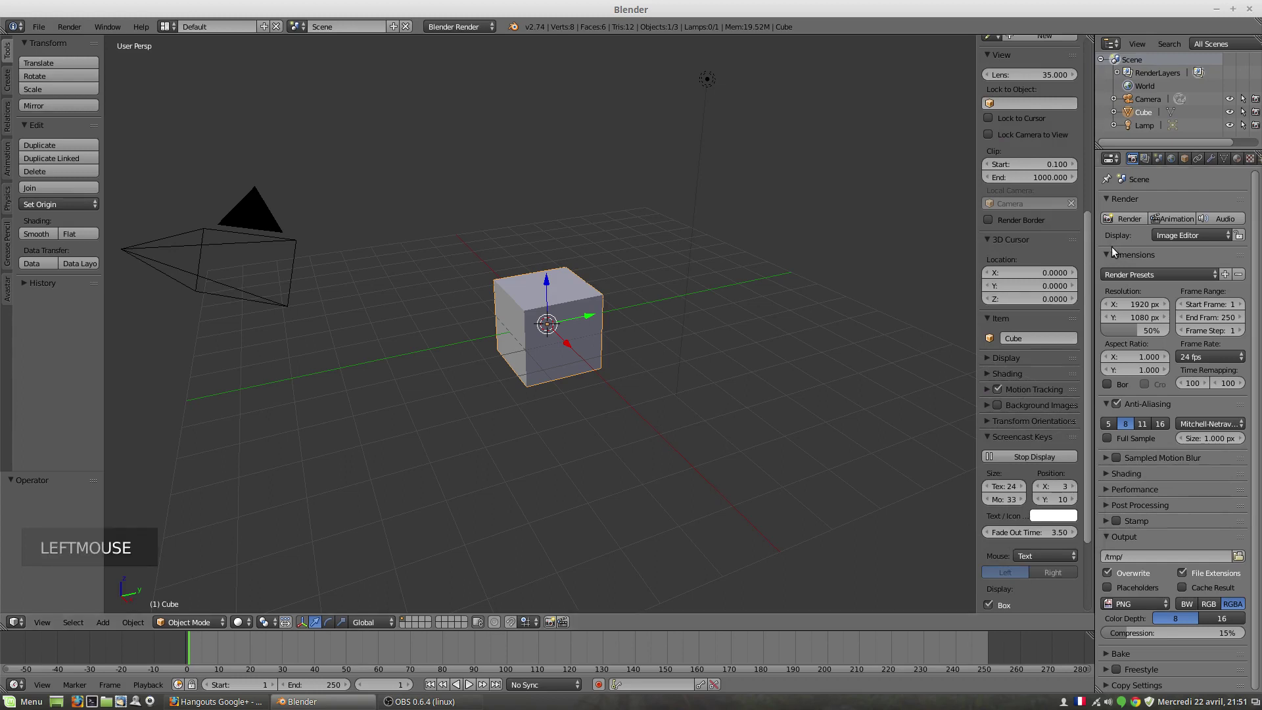
drag(972, 246, 1091, 250)
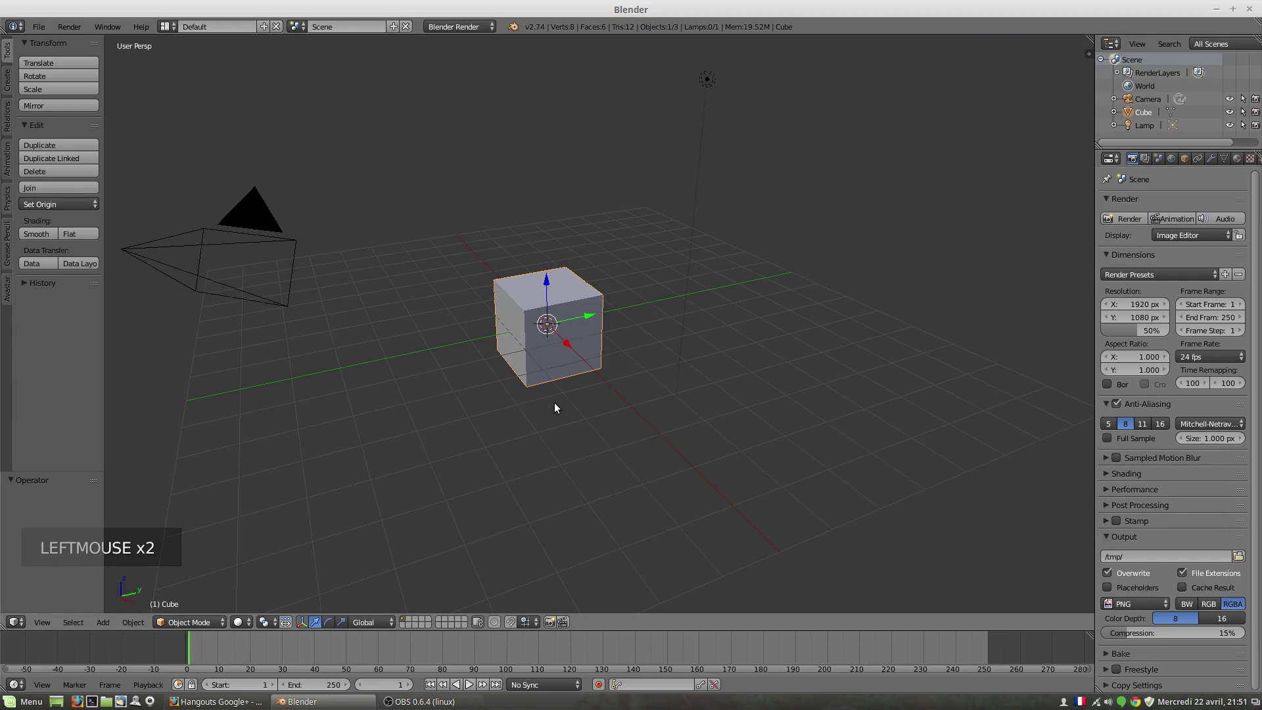
scroll(611, 388, up, 2)
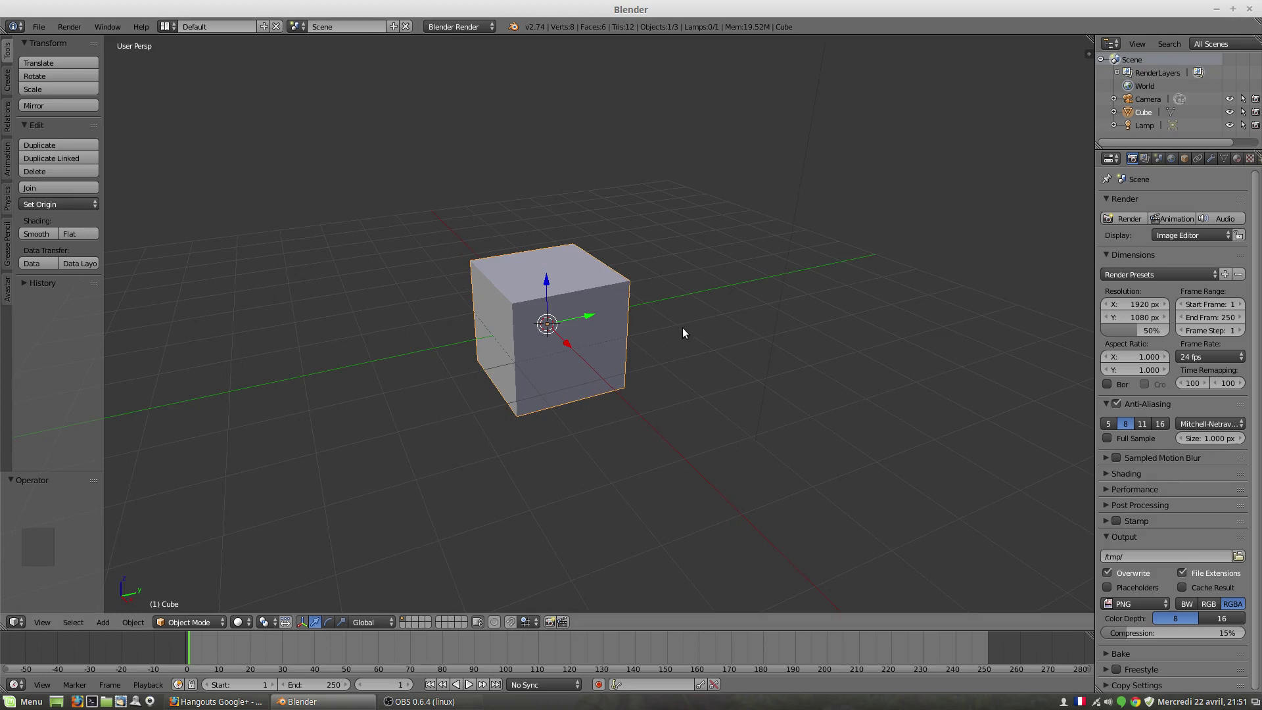
key(alt+Tab)
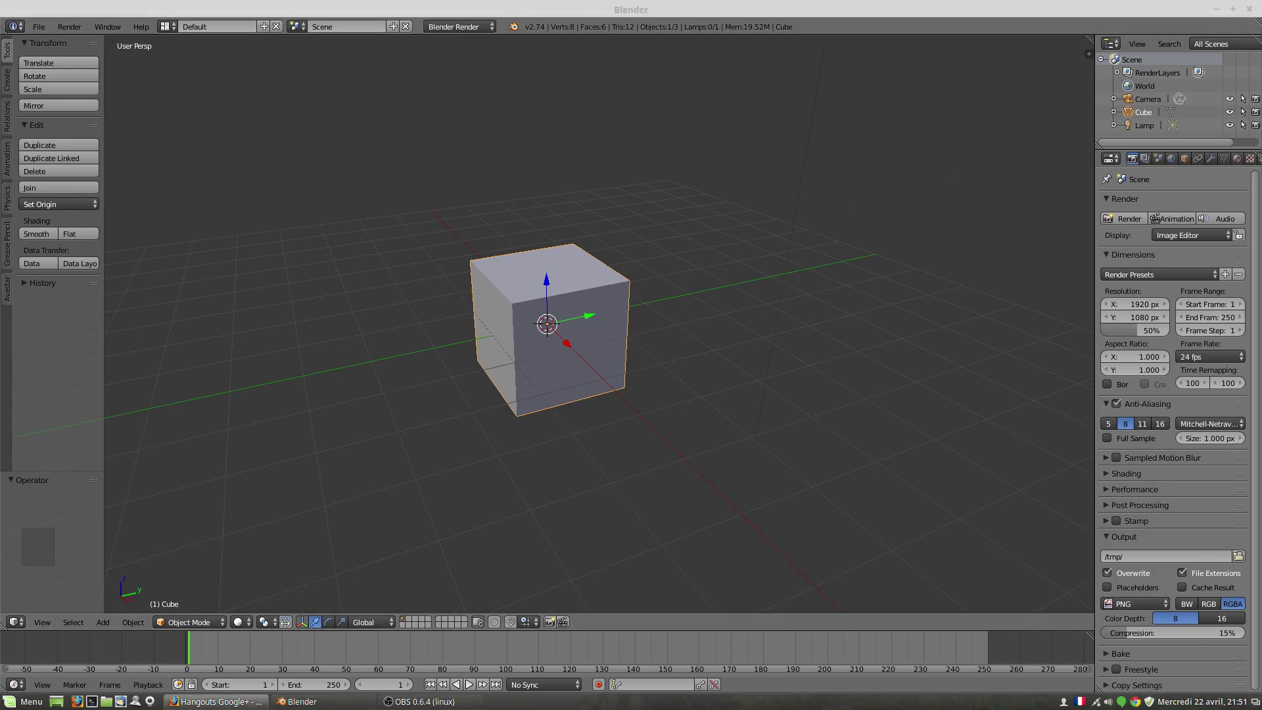
key(alt+Tab)
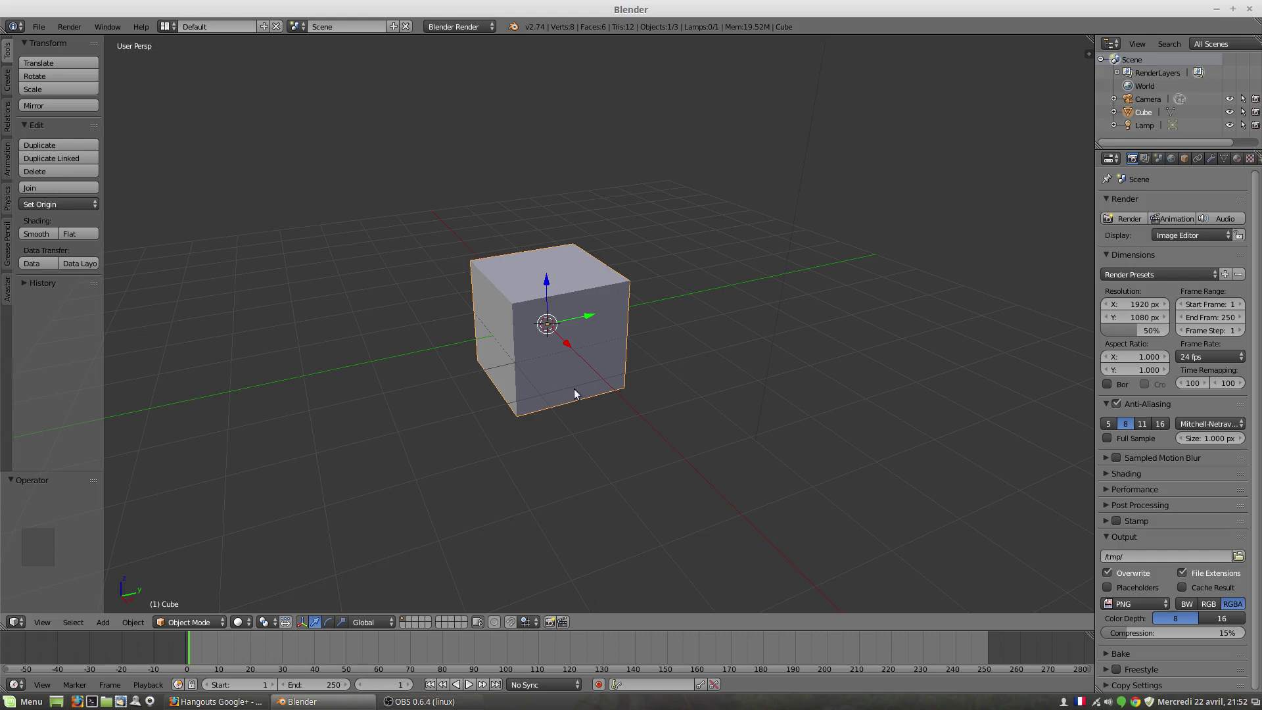
Delete the default cube from the scene
middle_drag(575, 393, 572, 346)
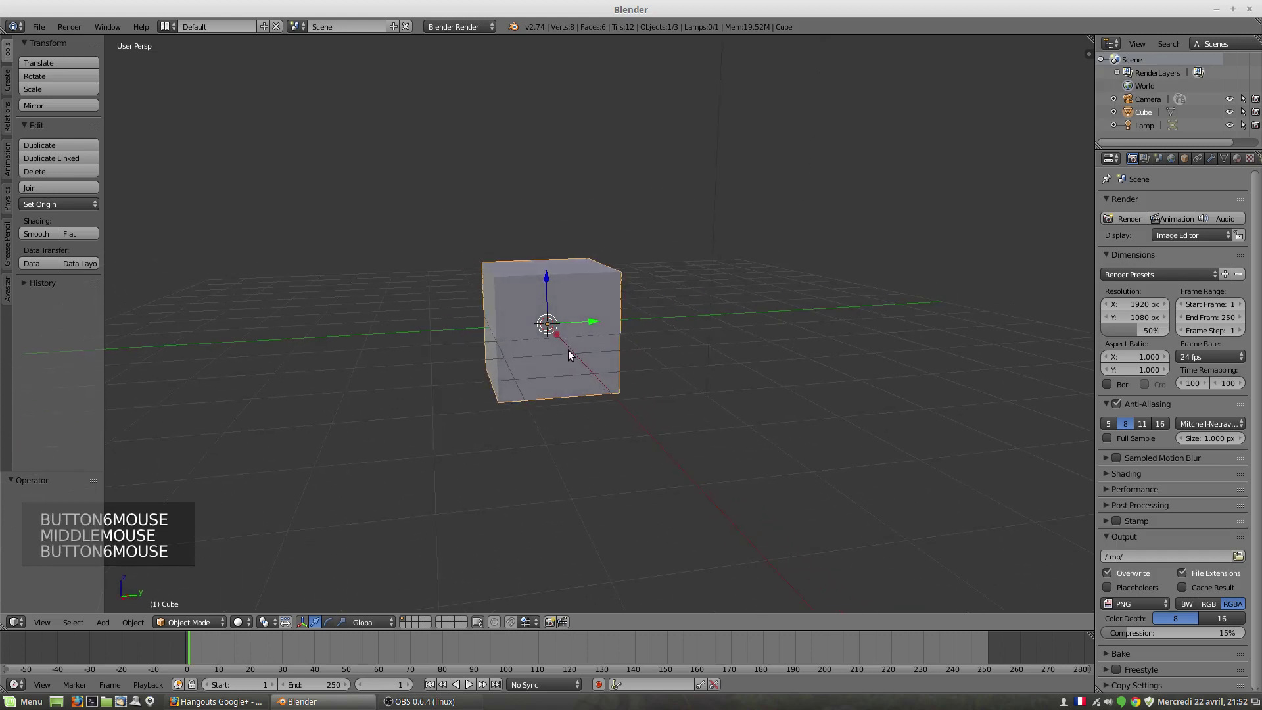
key(Delete)
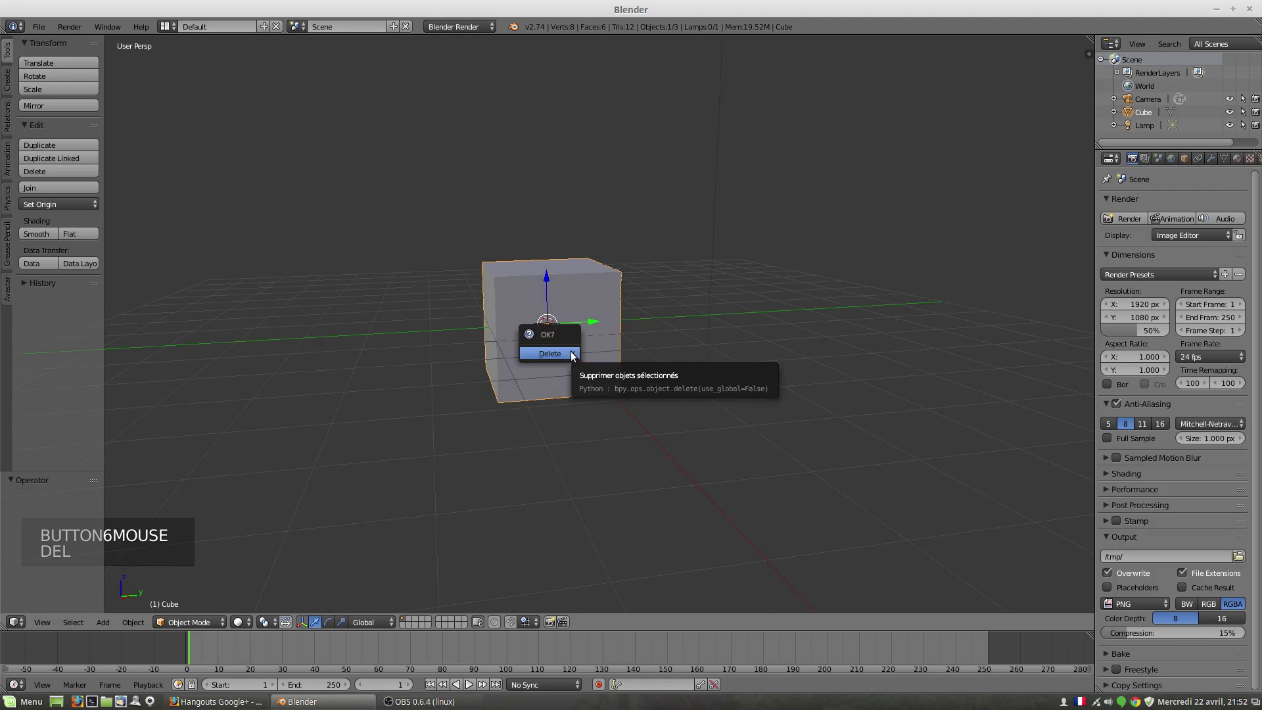
click(570, 349)
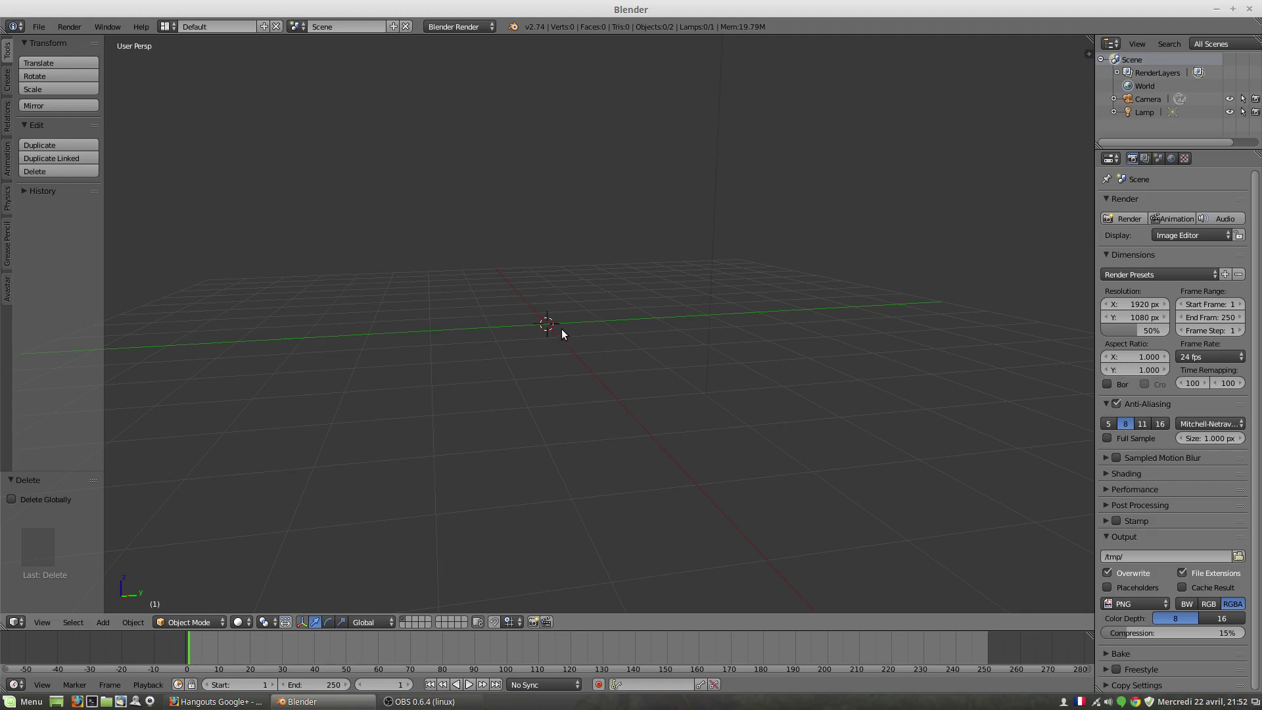
Add a mesh cylinder at the centre of the scene
key(shift+a)
mouse_move(561, 331)
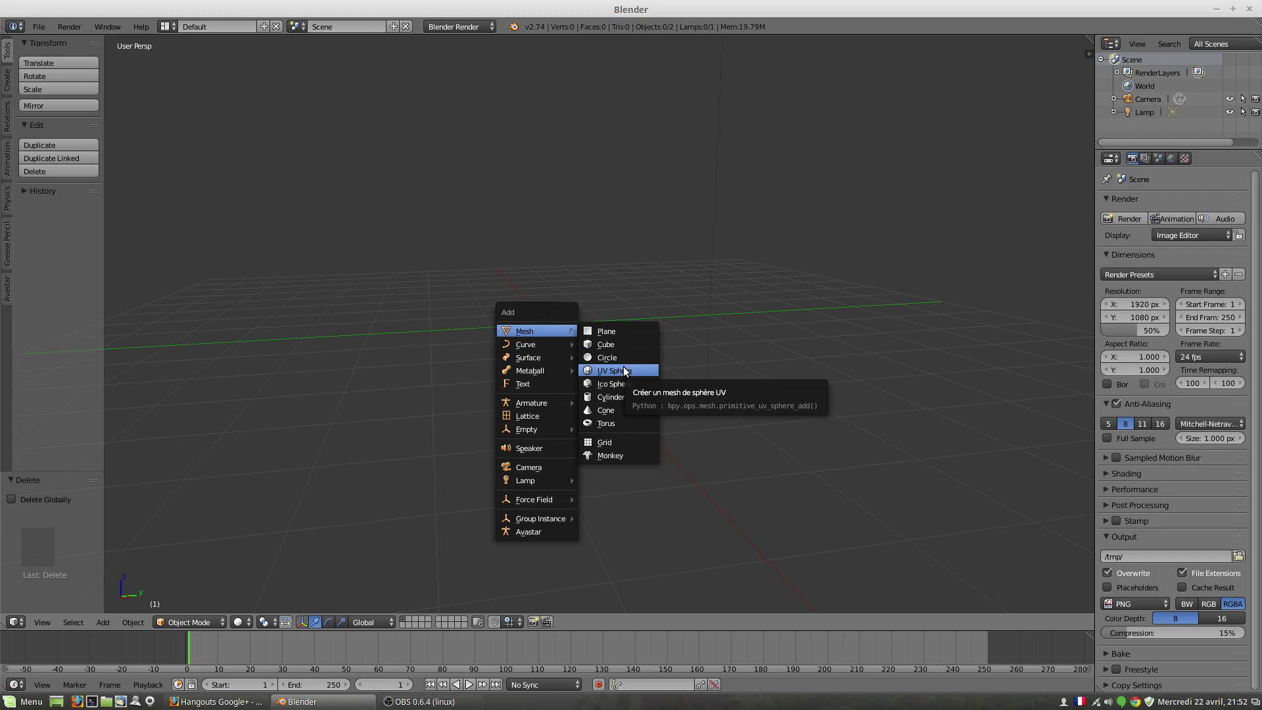
click(620, 396)
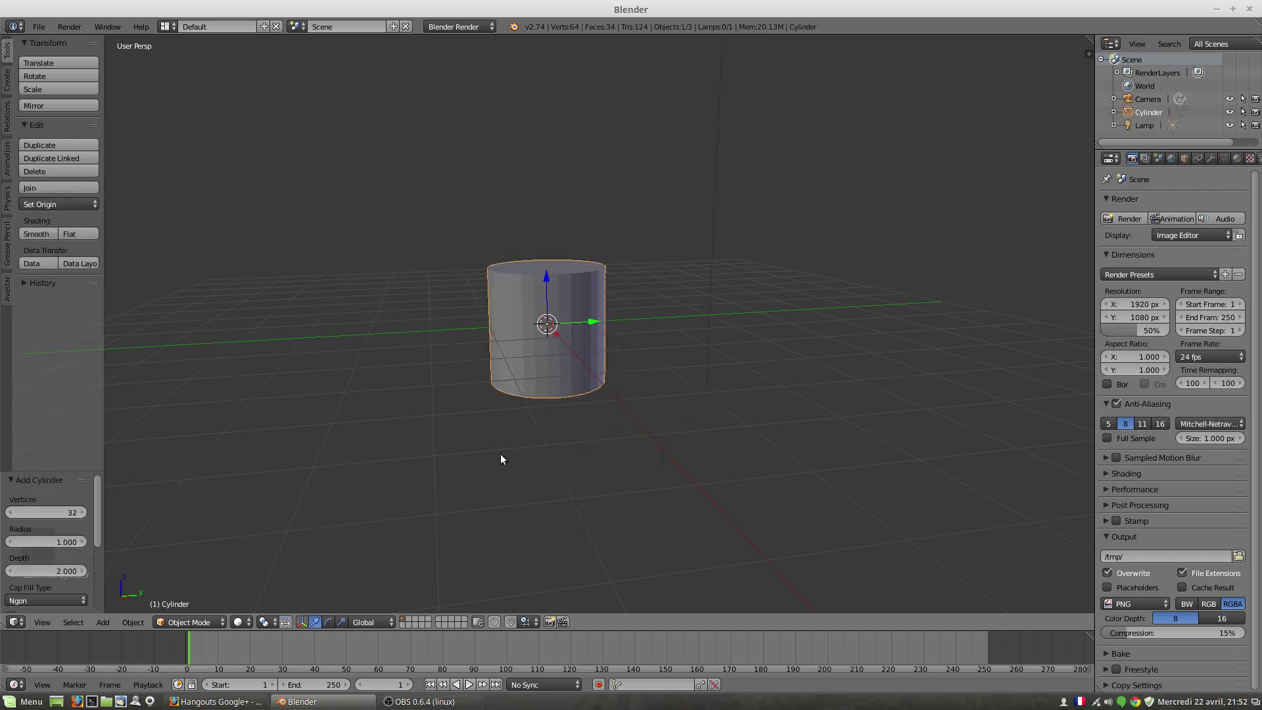
Reduce the new cylinder's vertex count to 18
click(11, 513)
click(11, 513)
click(11, 512)
click(11, 513)
click(12, 513)
click(11, 513)
click(12, 513)
click(12, 513)
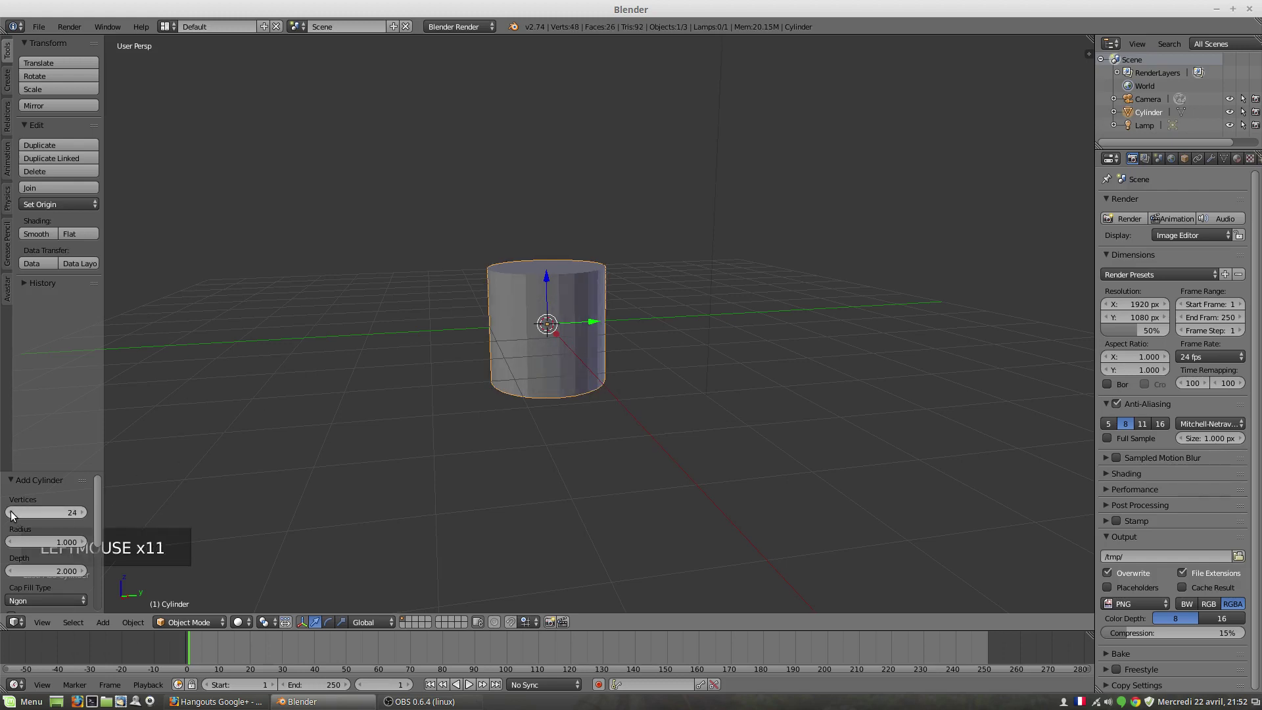
click(11, 513)
click(11, 513)
click(12, 513)
click(12, 513)
click(11, 513)
click(11, 513)
Set the cylinder's vertex count to 40
click(65, 513)
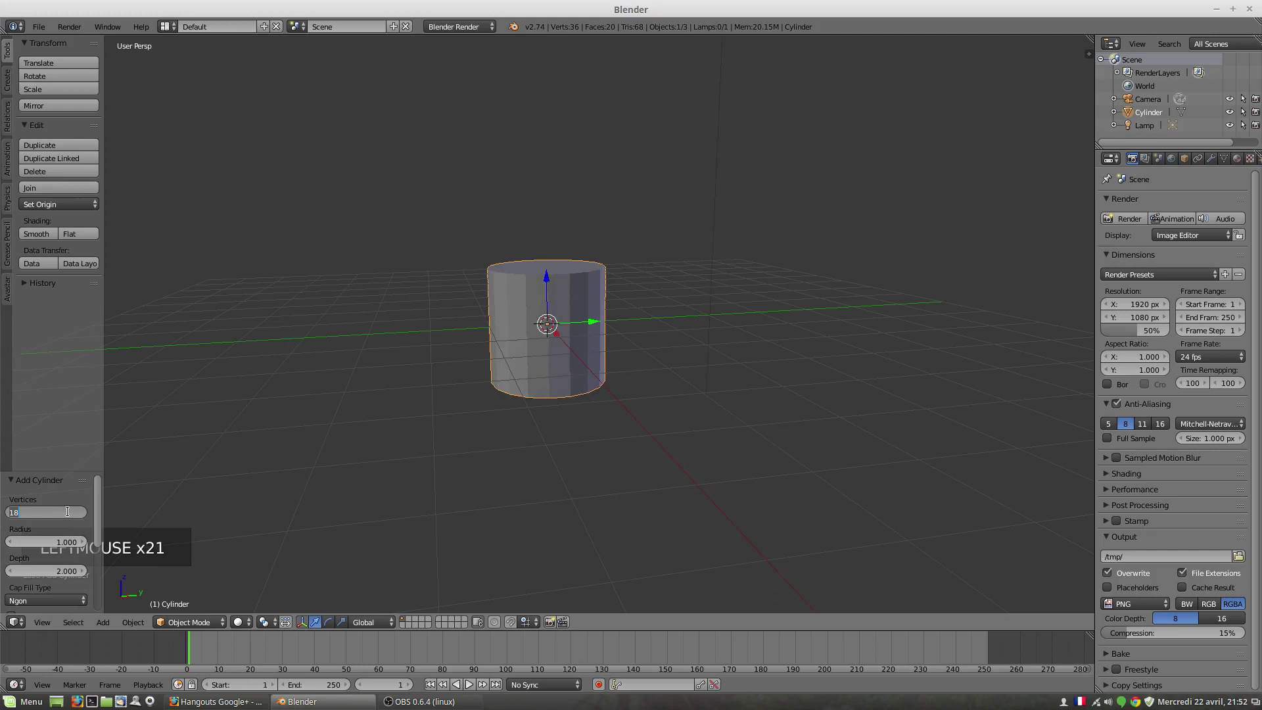
text(40)
key(Return)
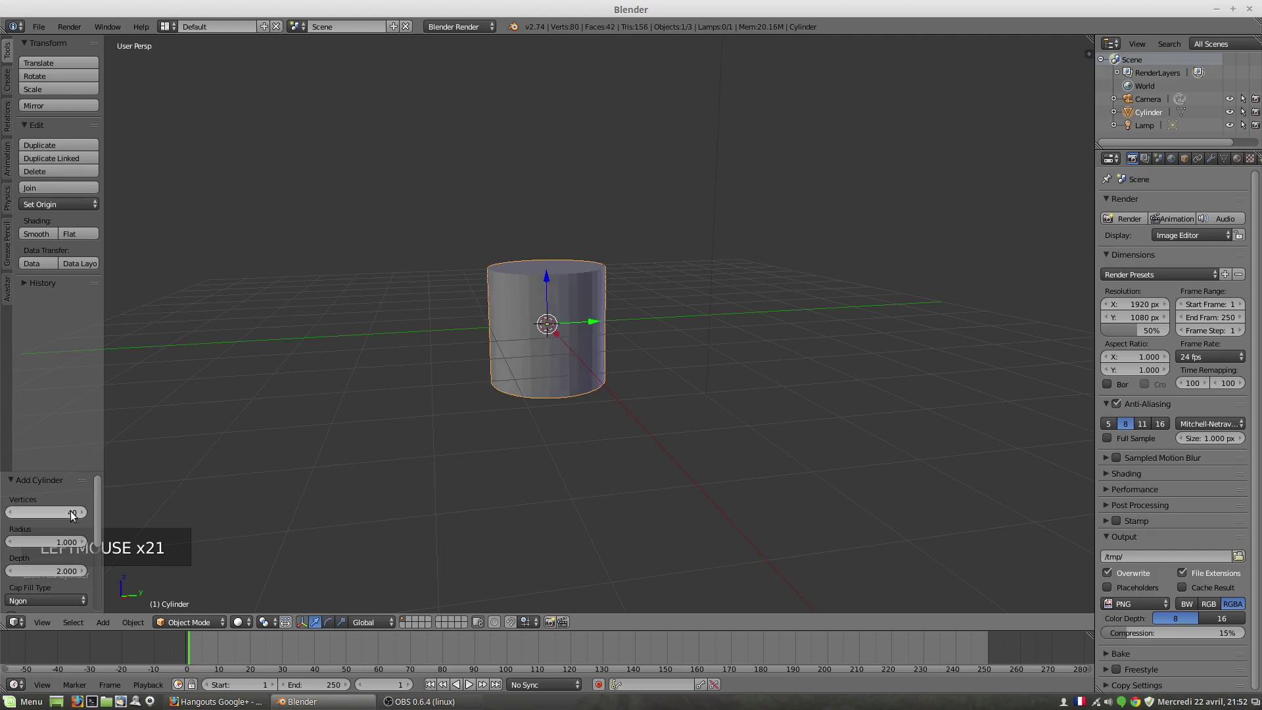
Set the cylinder's cap fill type to Nothing so both ends are open
scroll(57, 572, down, 3)
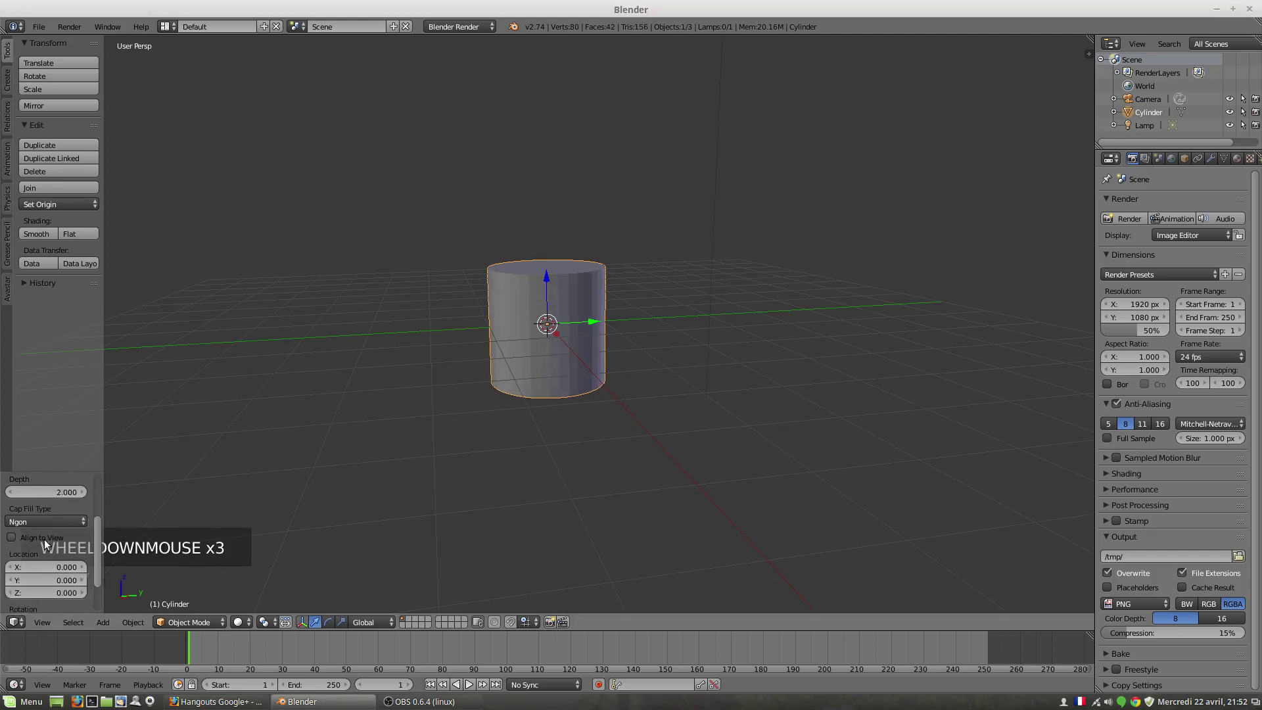
click(41, 520)
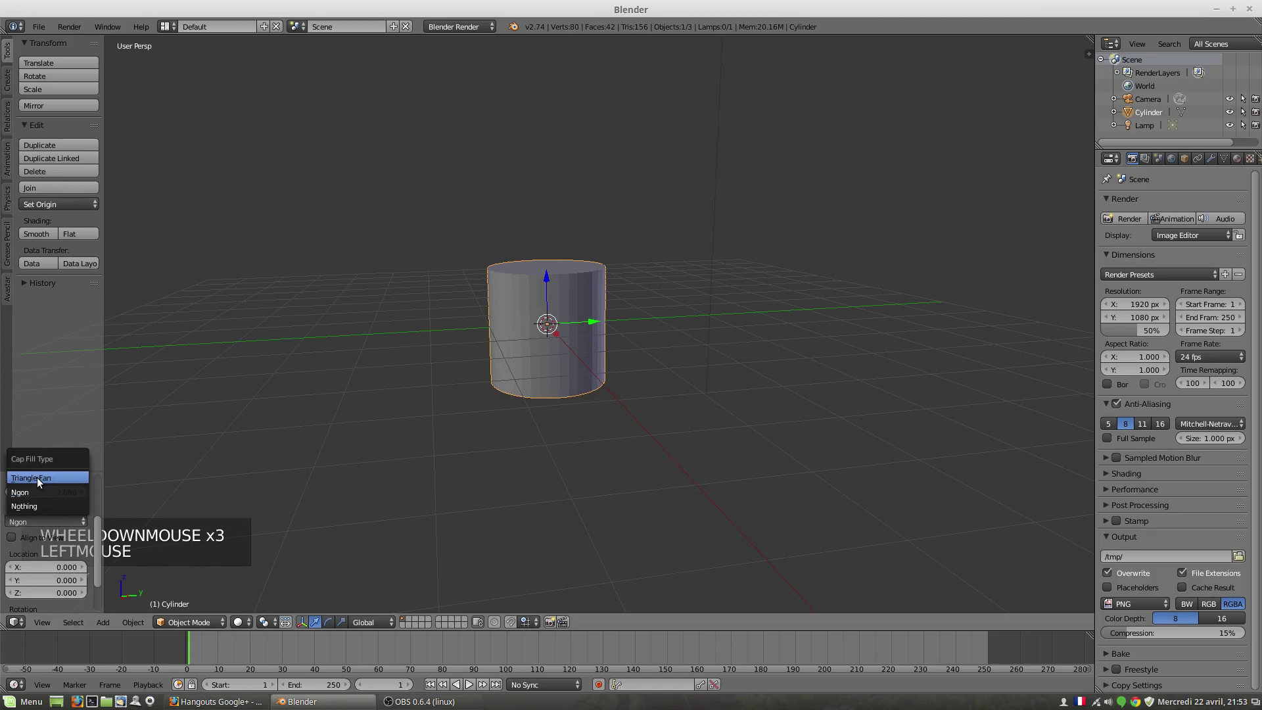
click(28, 506)
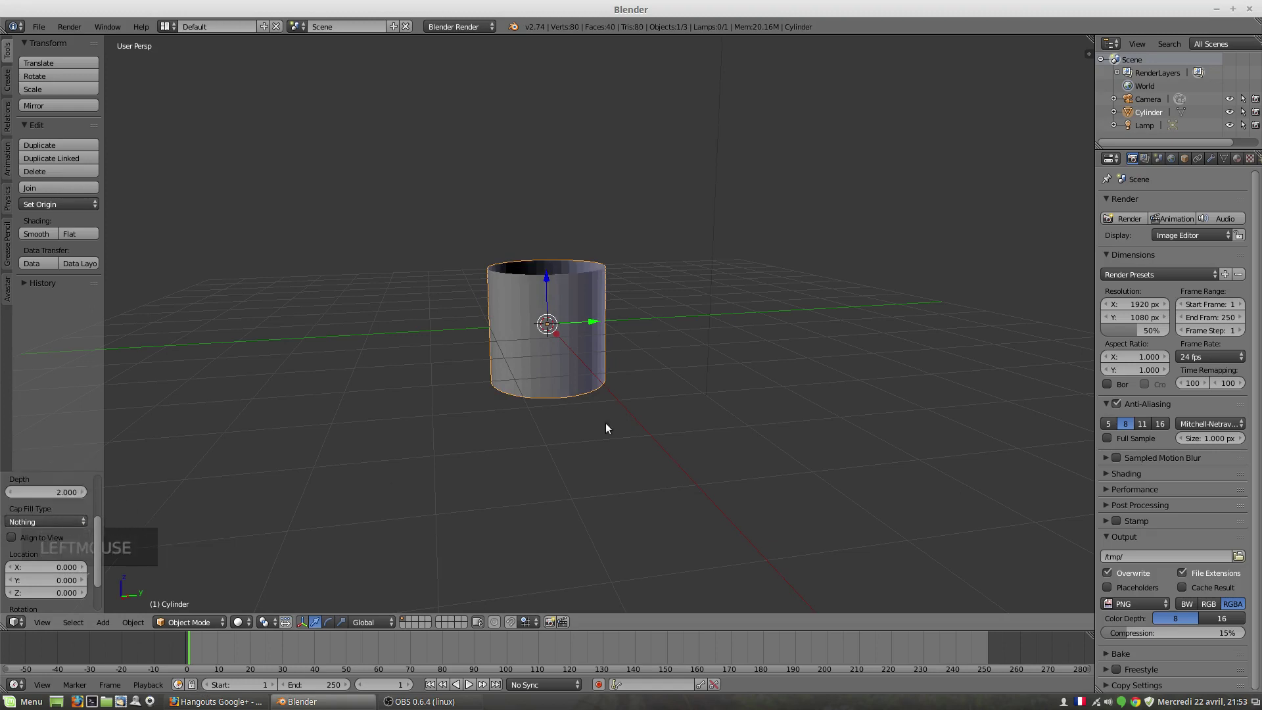
Set the cylinder's vertex count to 4
drag(104, 526, 102, 493)
double_click(68, 505)
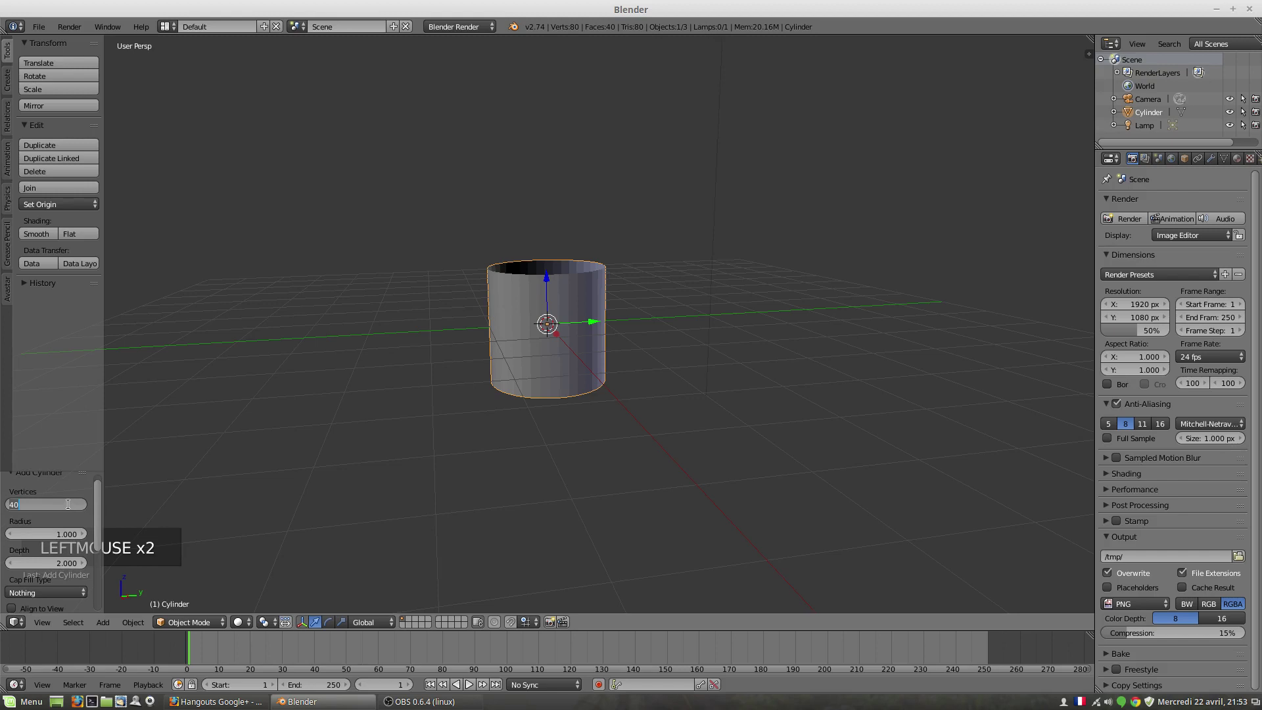
text(4)
key(Return)
Examine the open four-sided shape from above and from the side
scroll(529, 270, down, 2)
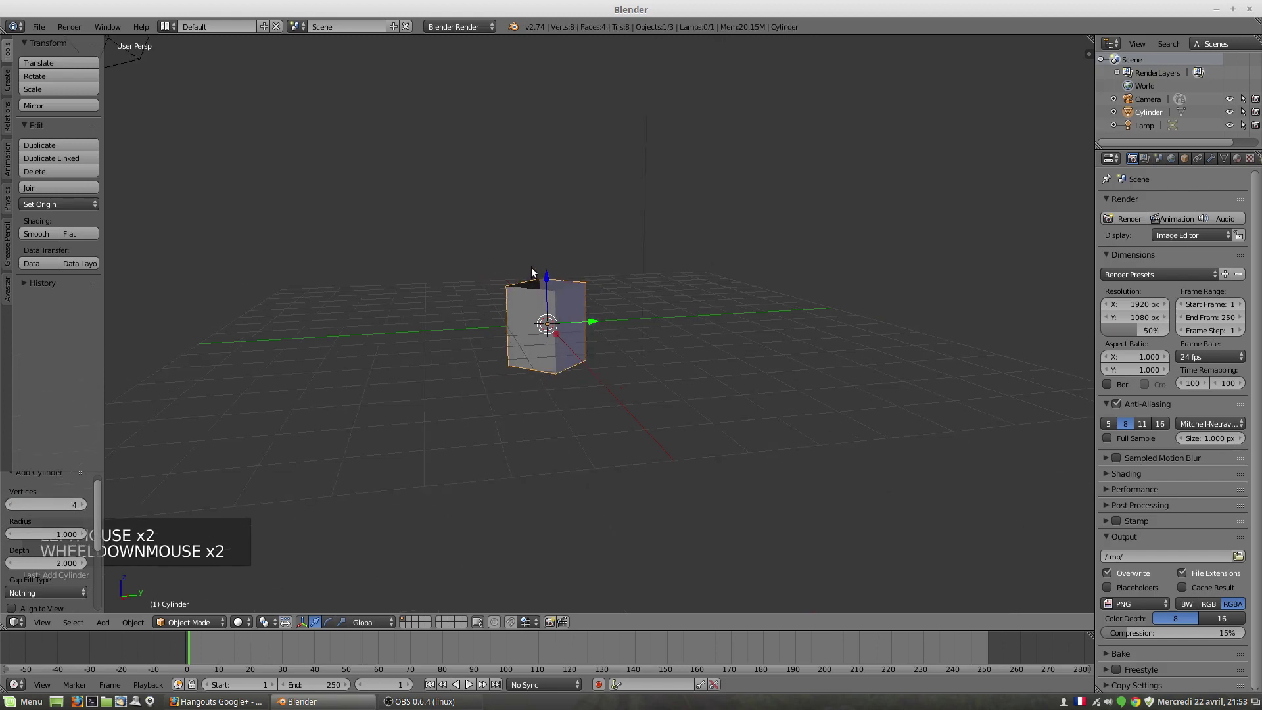
scroll(555, 304, up, 2)
scroll(555, 304, left, 1)
scroll(555, 303, up, 1)
middle_drag(554, 303, 569, 367)
scroll(566, 363, down, 1)
scroll(562, 358, up, 2)
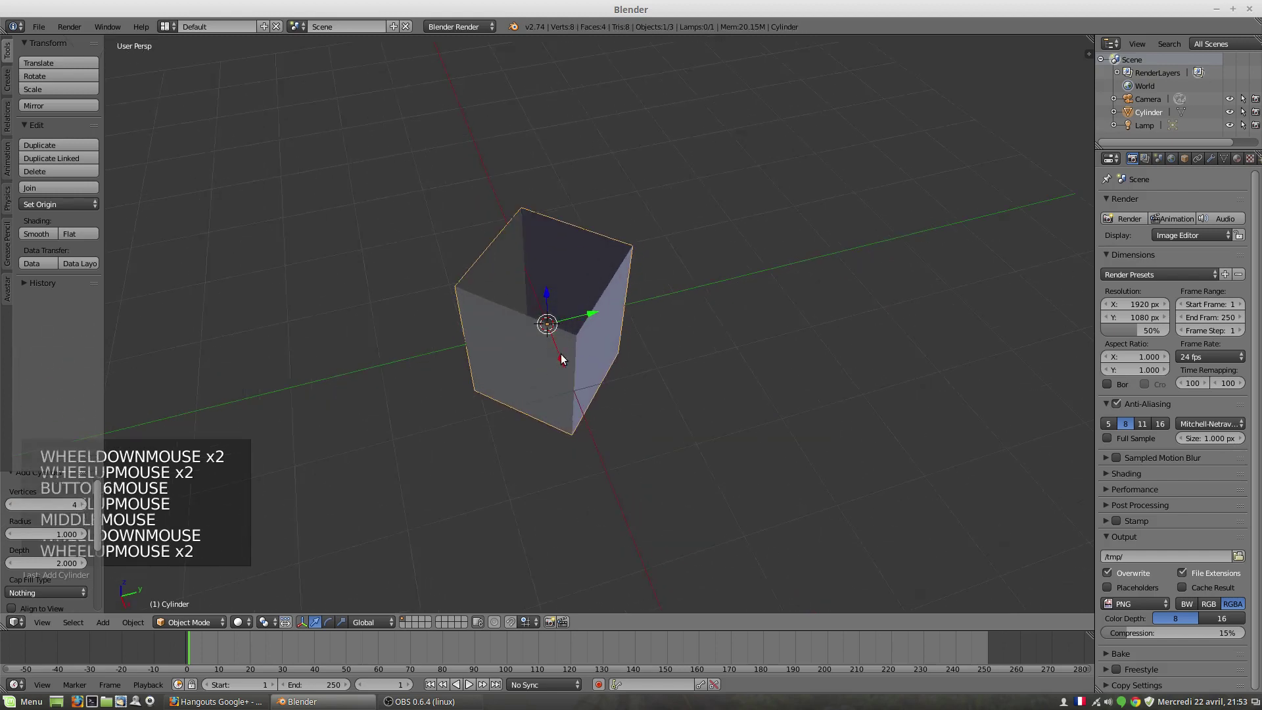
scroll(561, 358, up, 1)
scroll(593, 352, left, 1)
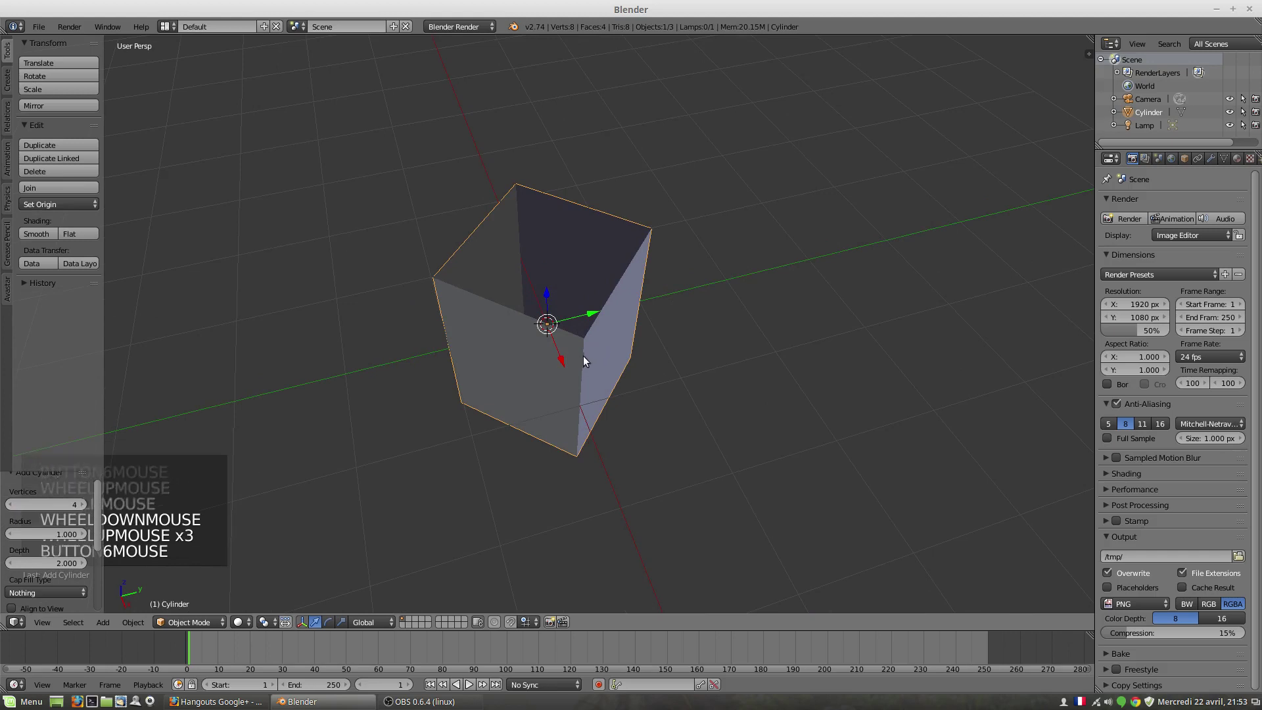
middle_drag(584, 358, 561, 326)
scroll(561, 327, left, 1)
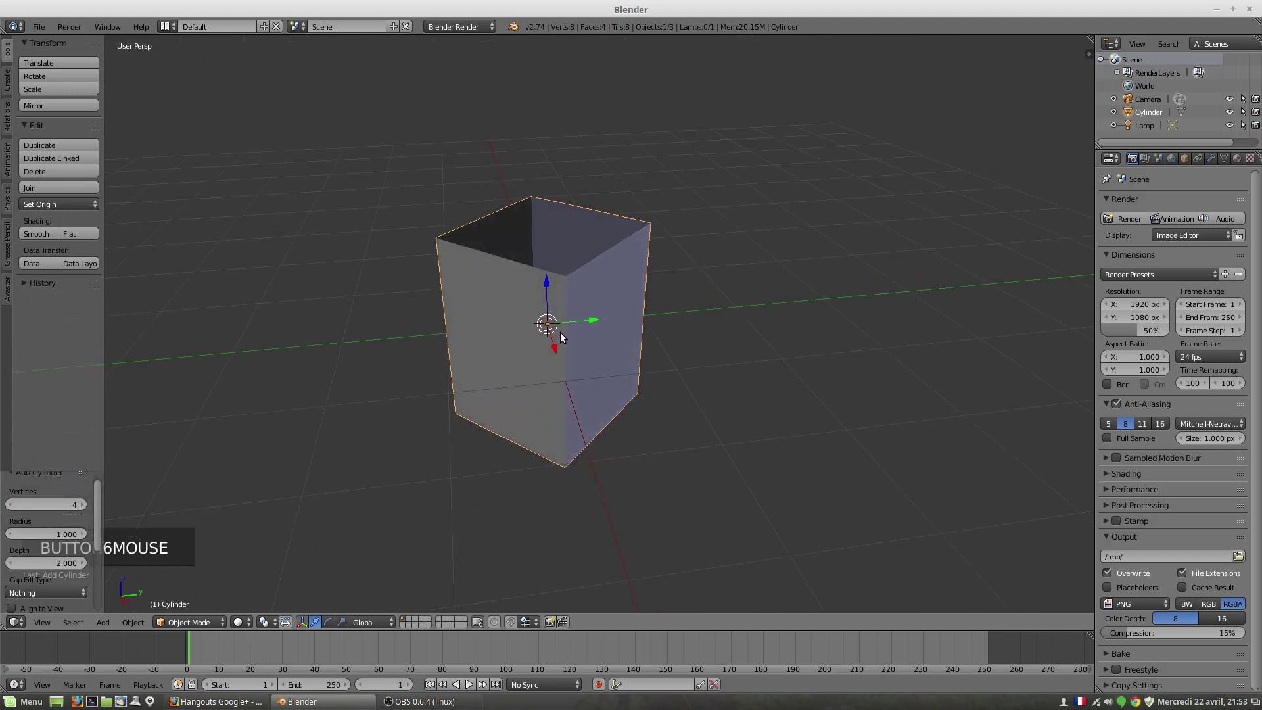
Raise the cylinder's vertex count to 16
click(83, 505)
click(83, 504)
click(84, 504)
click(83, 504)
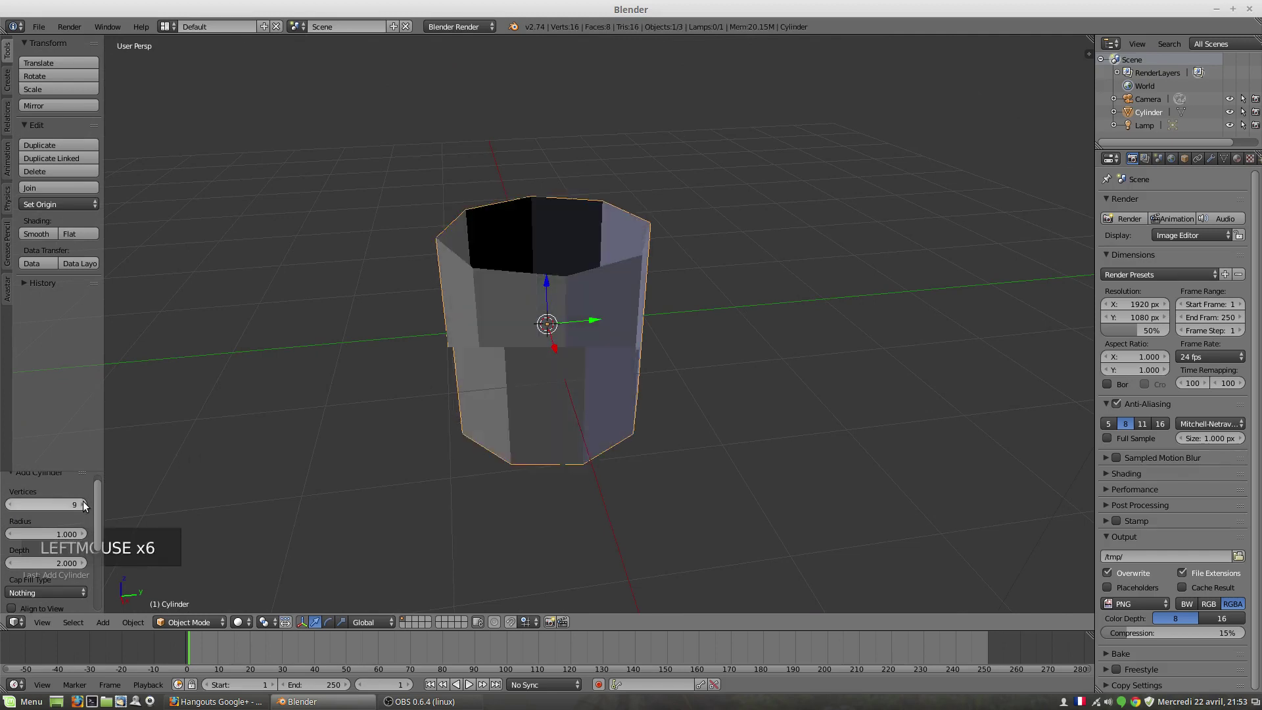
click(84, 504)
click(83, 504)
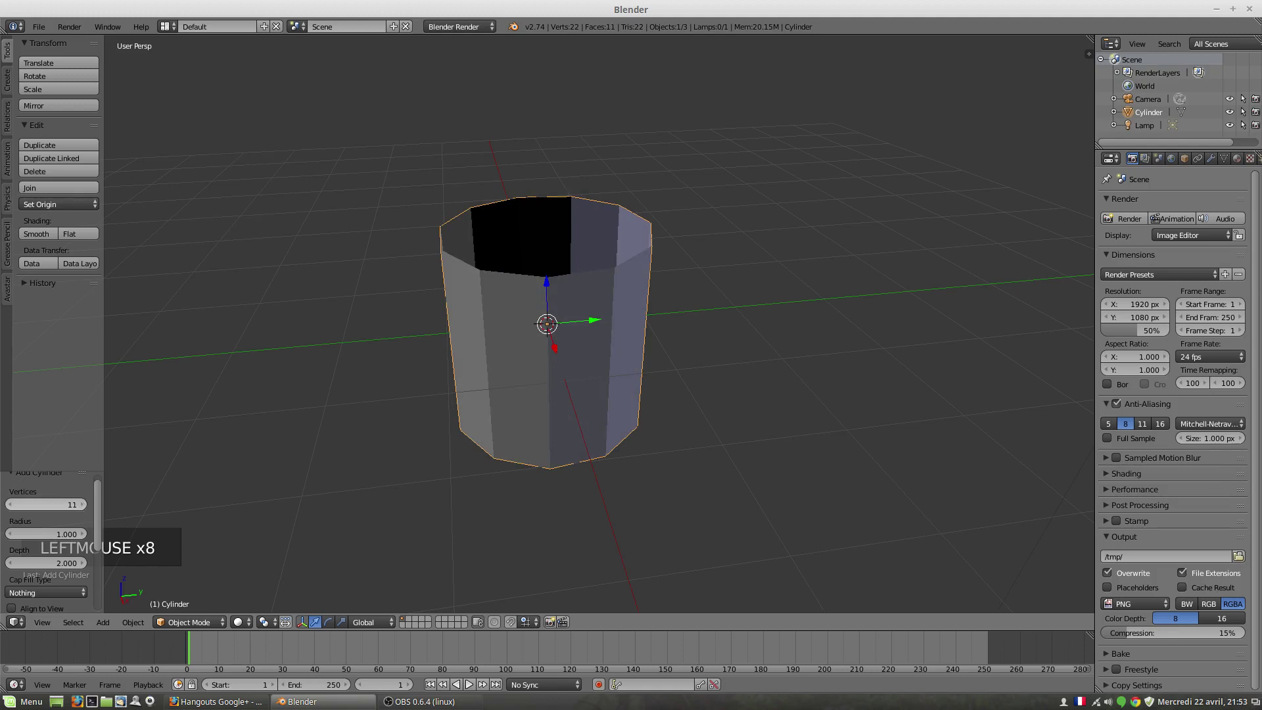
click(82, 505)
click(83, 504)
click(82, 505)
click(82, 505)
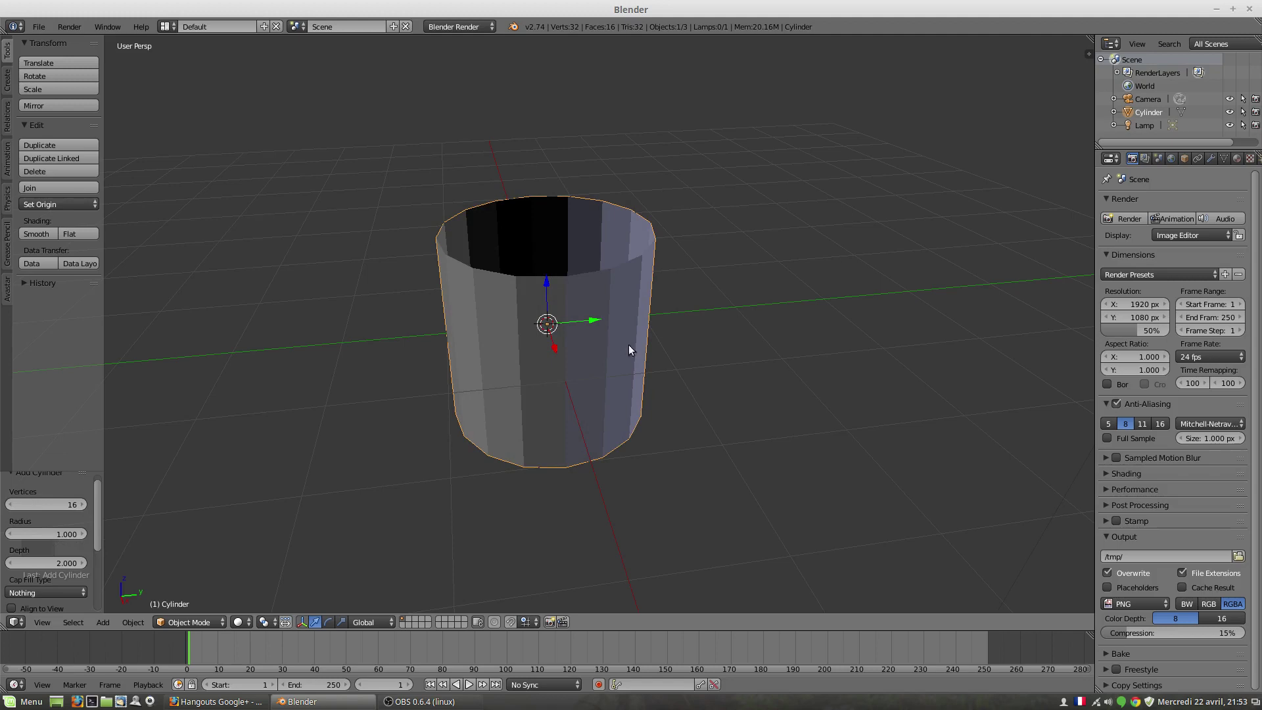
Switch the open cylinder to Edit Mode
mouse_move(624, 358)
middle_down()
mouse_move(595, 300)
mouse_move(609, 338)
middle_up()
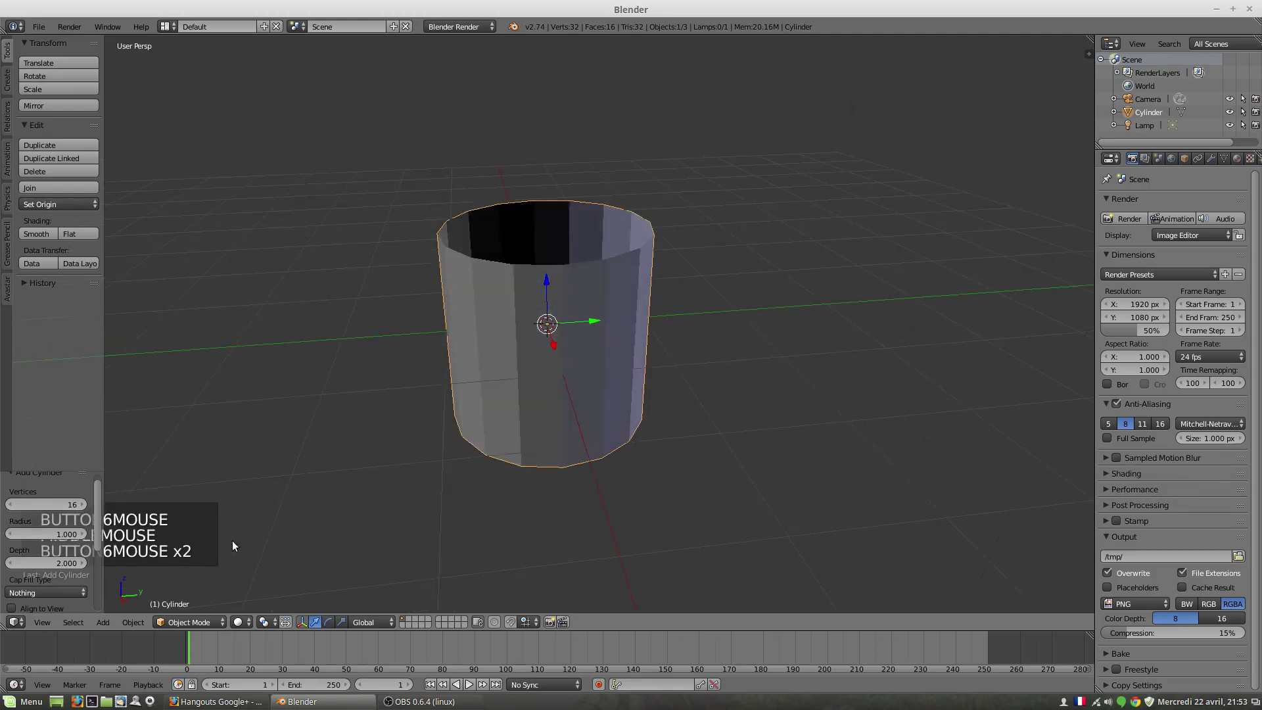
click(186, 622)
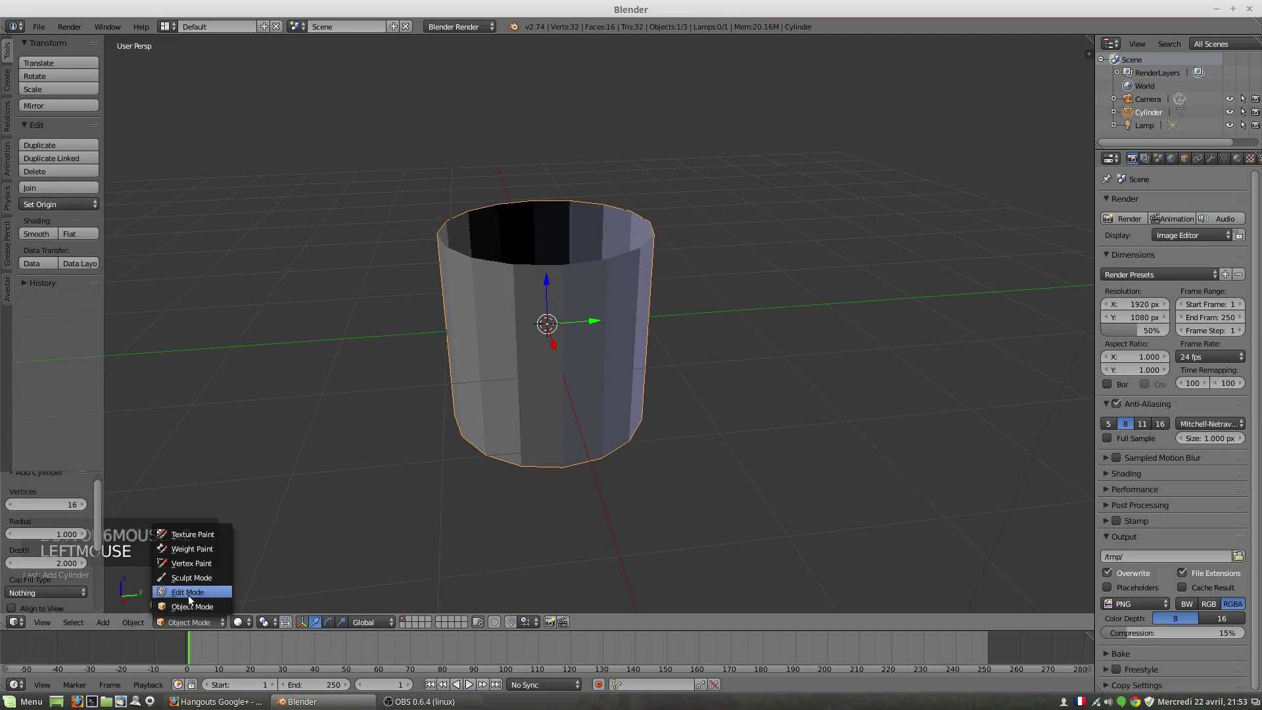
click(188, 594)
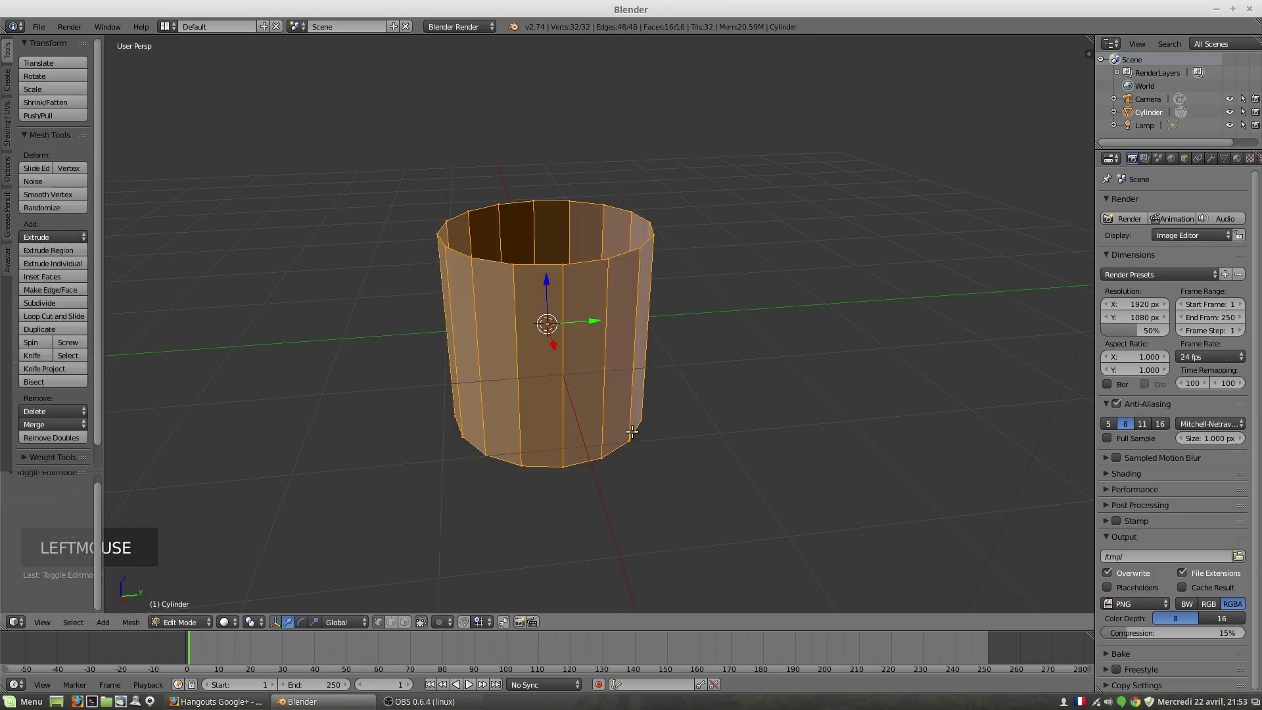
Add eight evenly spaced horizontal loop cuts around the cylinder's wall, leaving them unslid
middle_drag(632, 431, 545, 269)
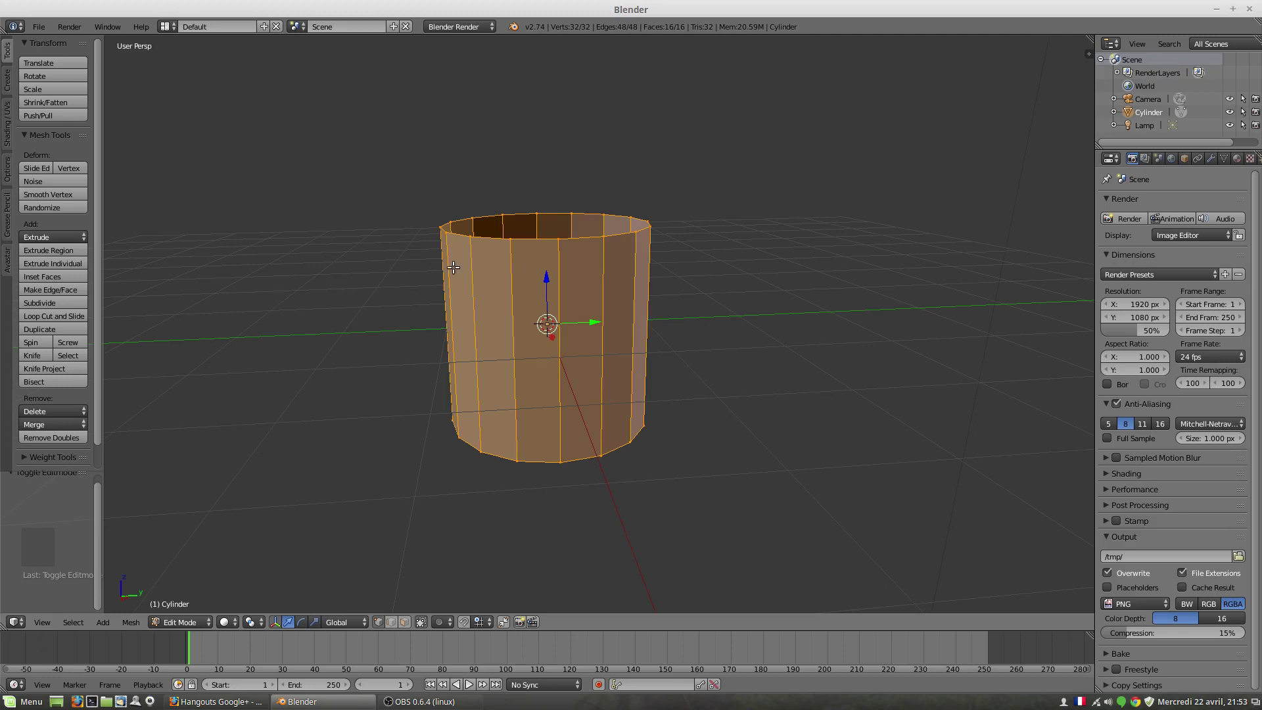
middle_drag(593, 364, 588, 345)
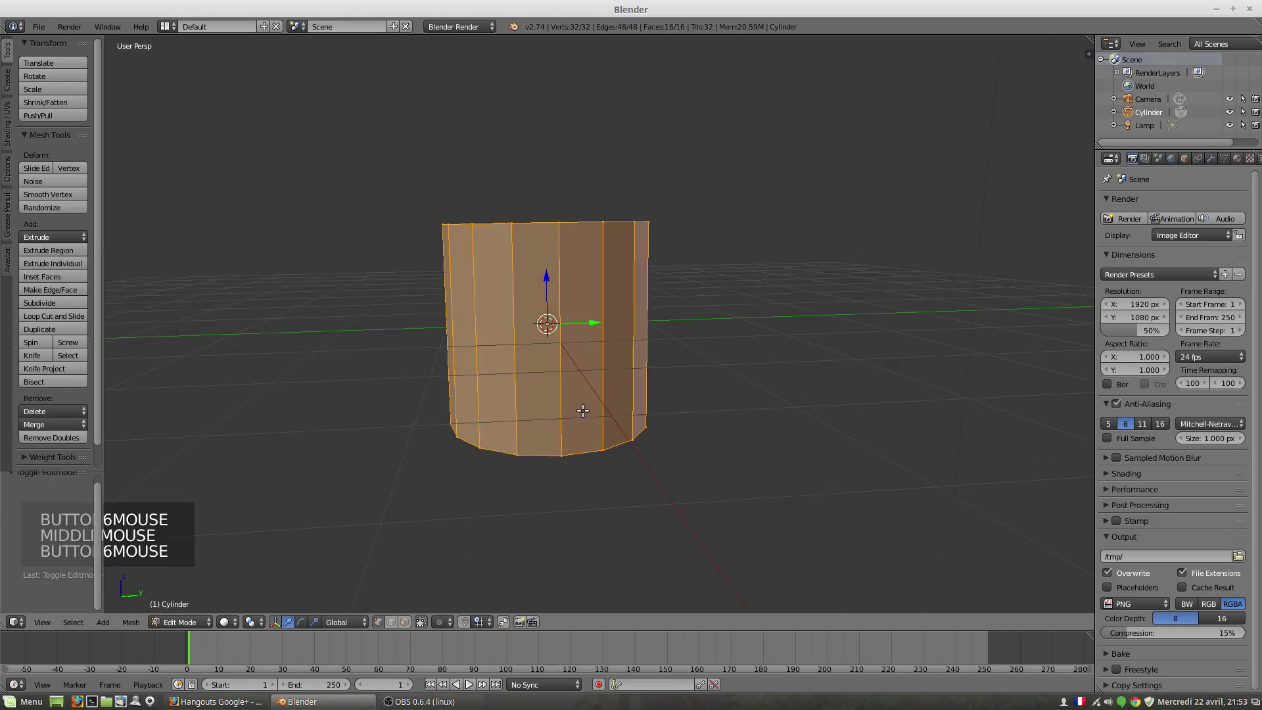
key(ctrl+r)
scroll(560, 371, up, 3)
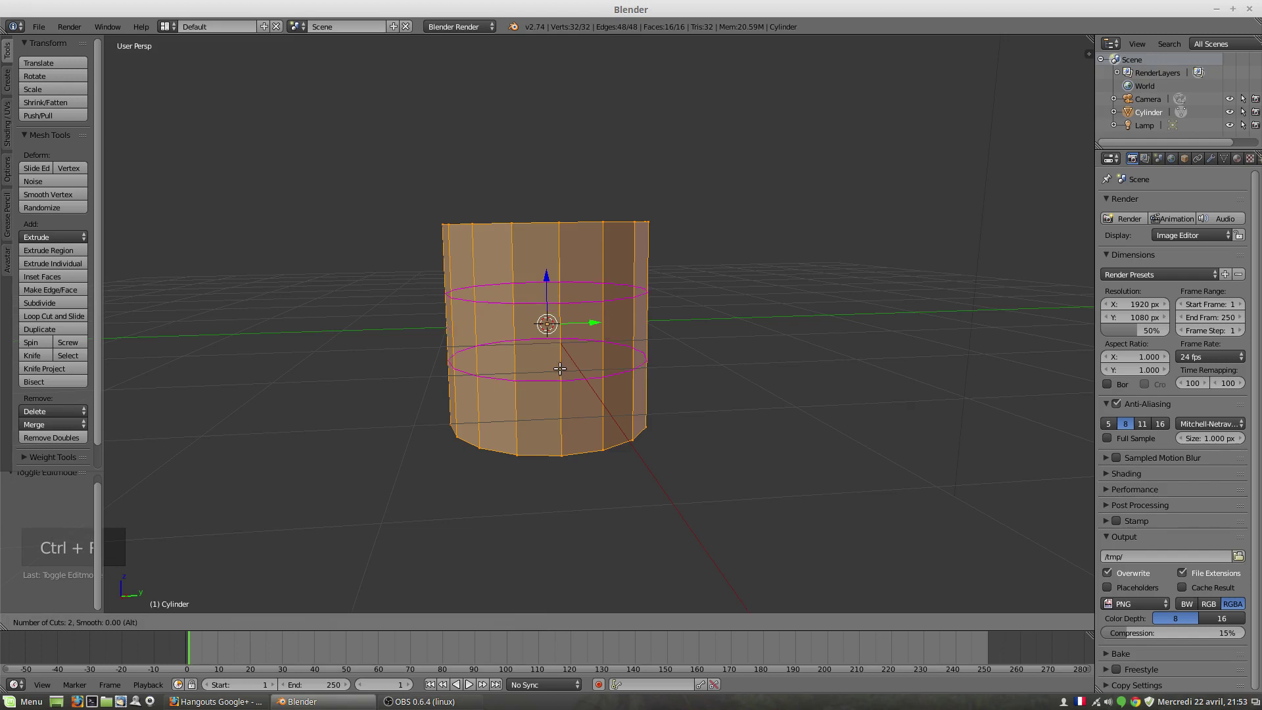
scroll(560, 375, up, 4)
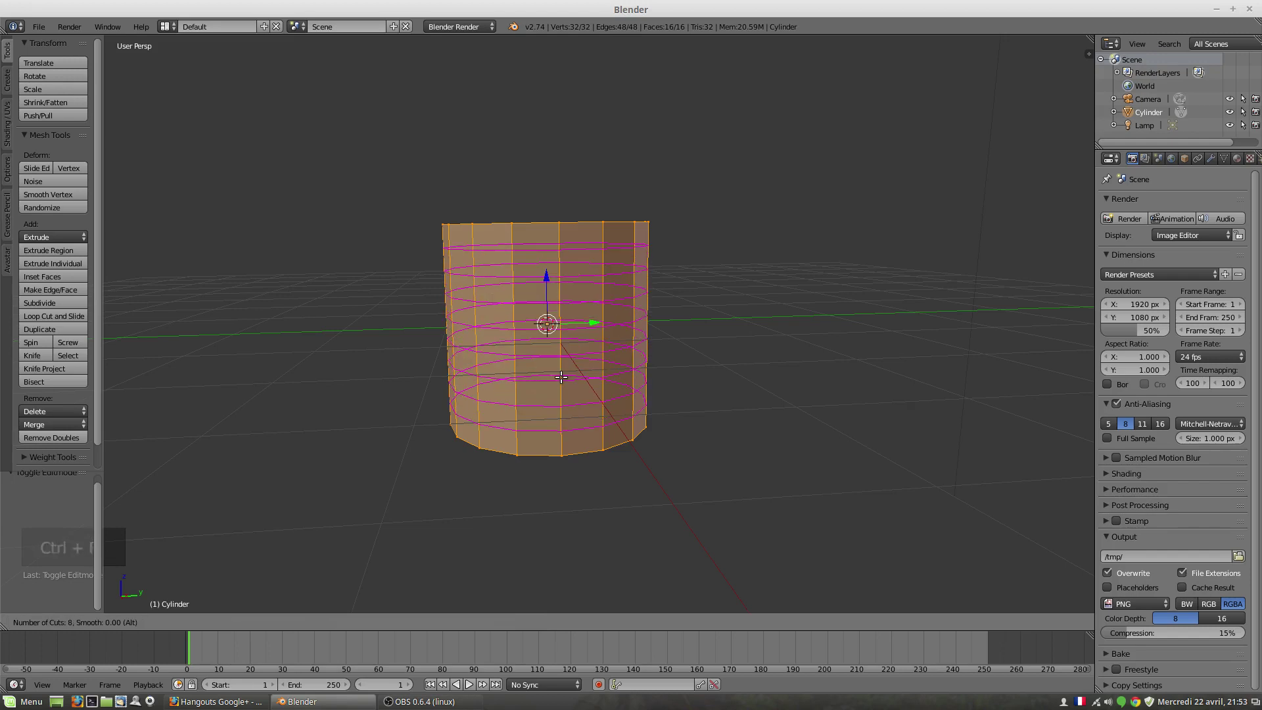
click(564, 378)
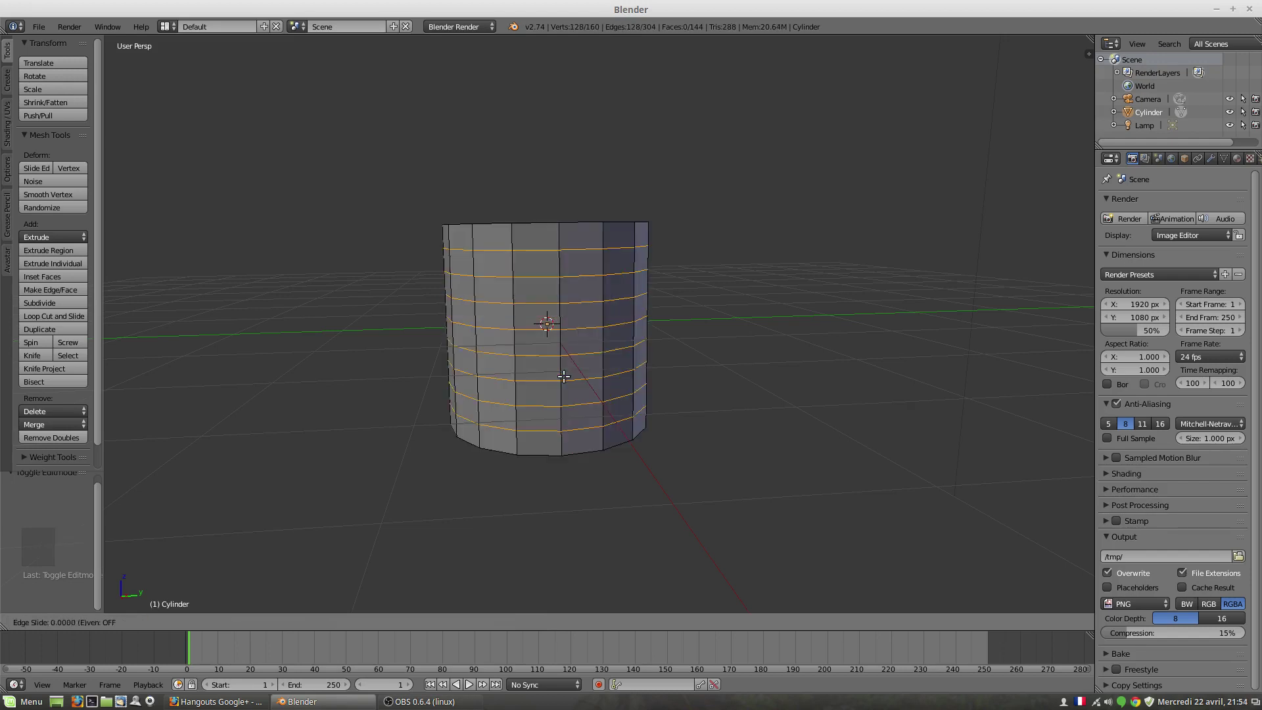
right_click(563, 377)
middle_drag(670, 424, 684, 418)
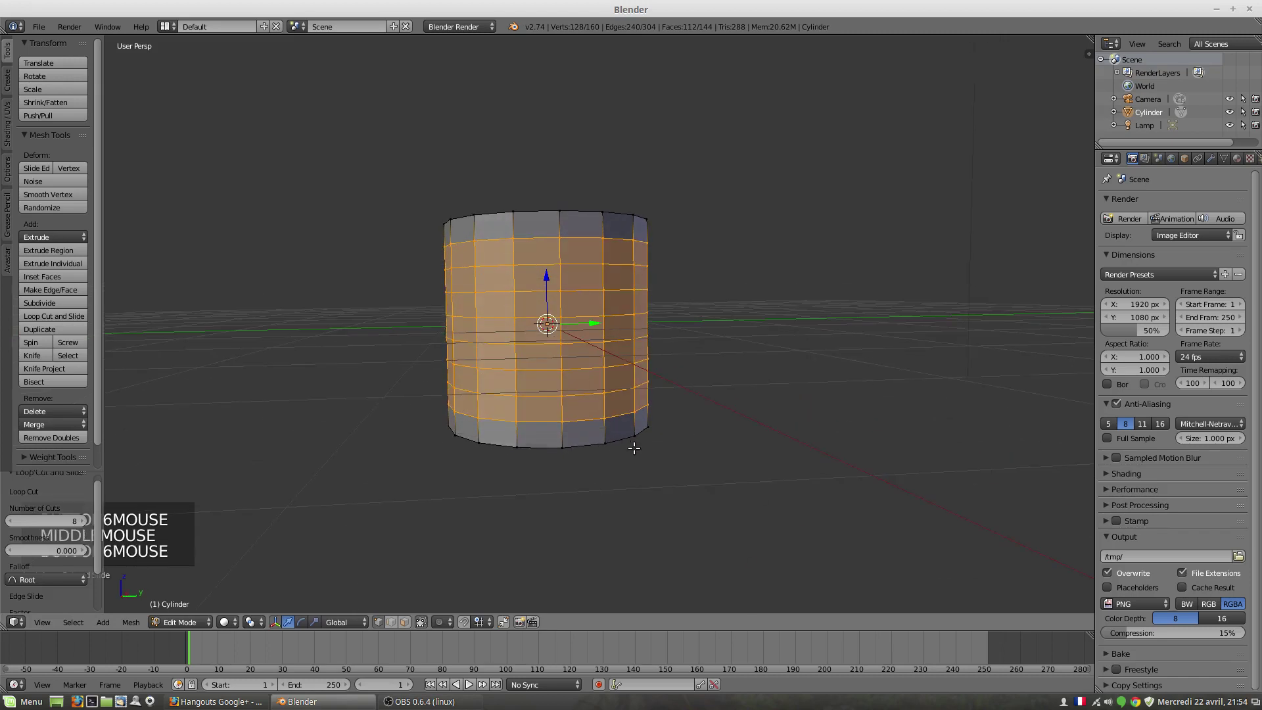
Select the entire cylinder mesh and stretch it along the global Z axis by a factor of about 1.8
key(s)
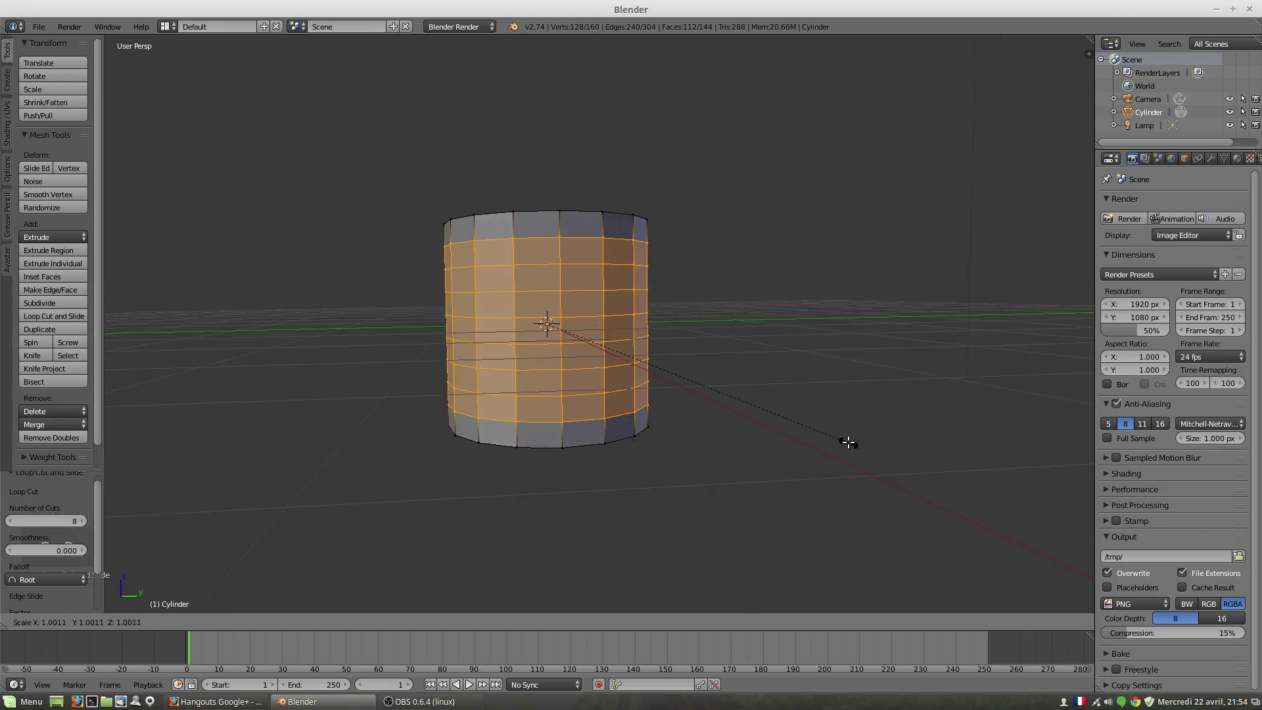
key(s)
key(a)
key(a)
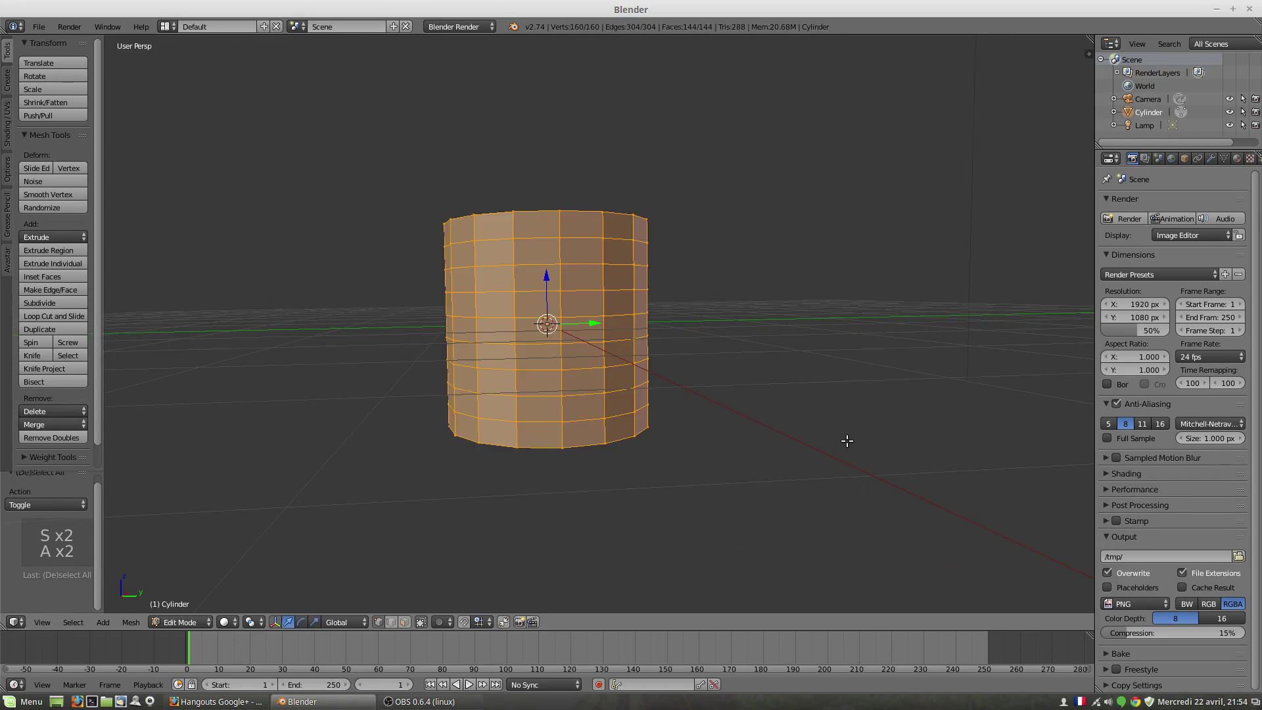
key(s)
key(z)
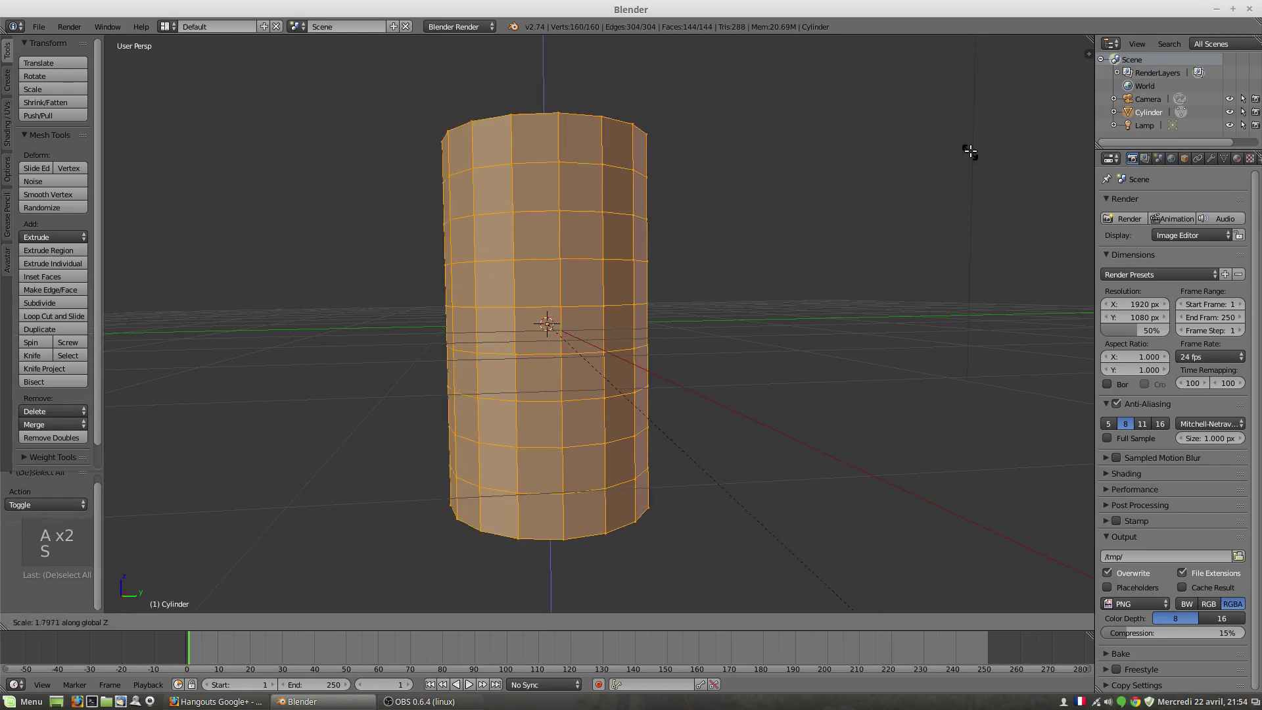
click(937, 185)
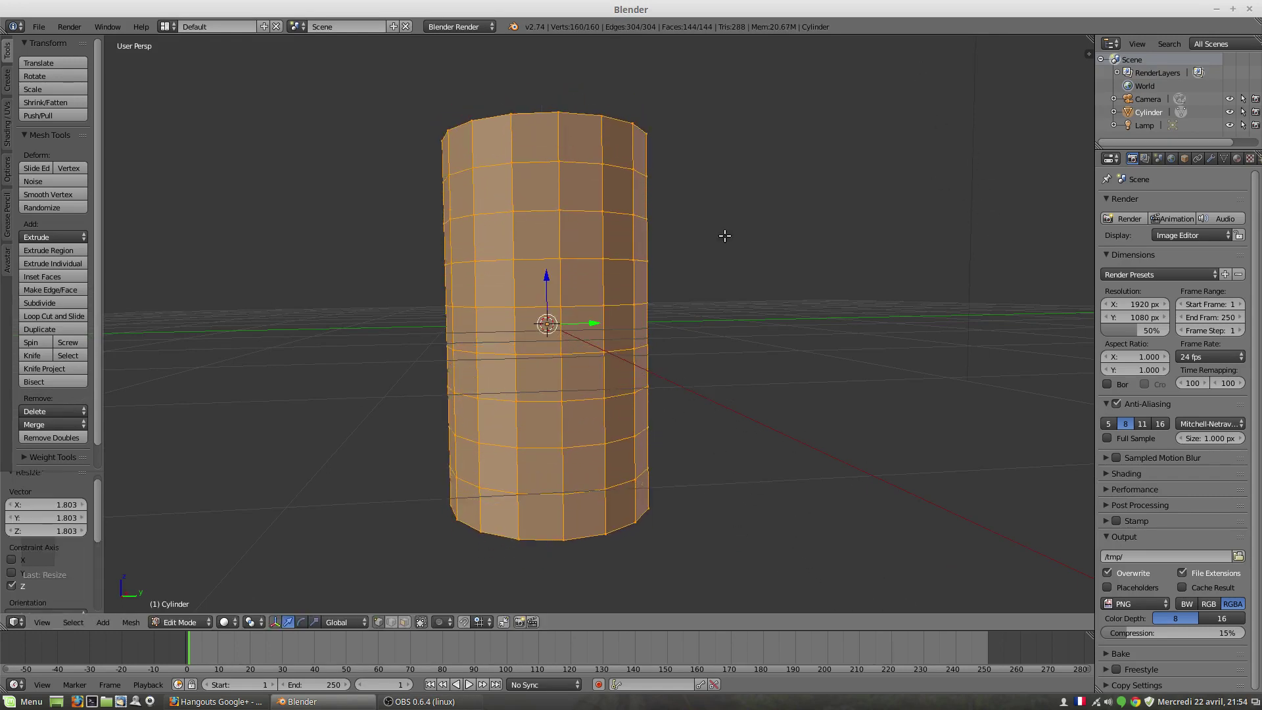
scroll(704, 242, down, 2)
mouse_move(685, 248)
middle_down()
mouse_move(656, 259)
mouse_move(673, 248)
middle_up()
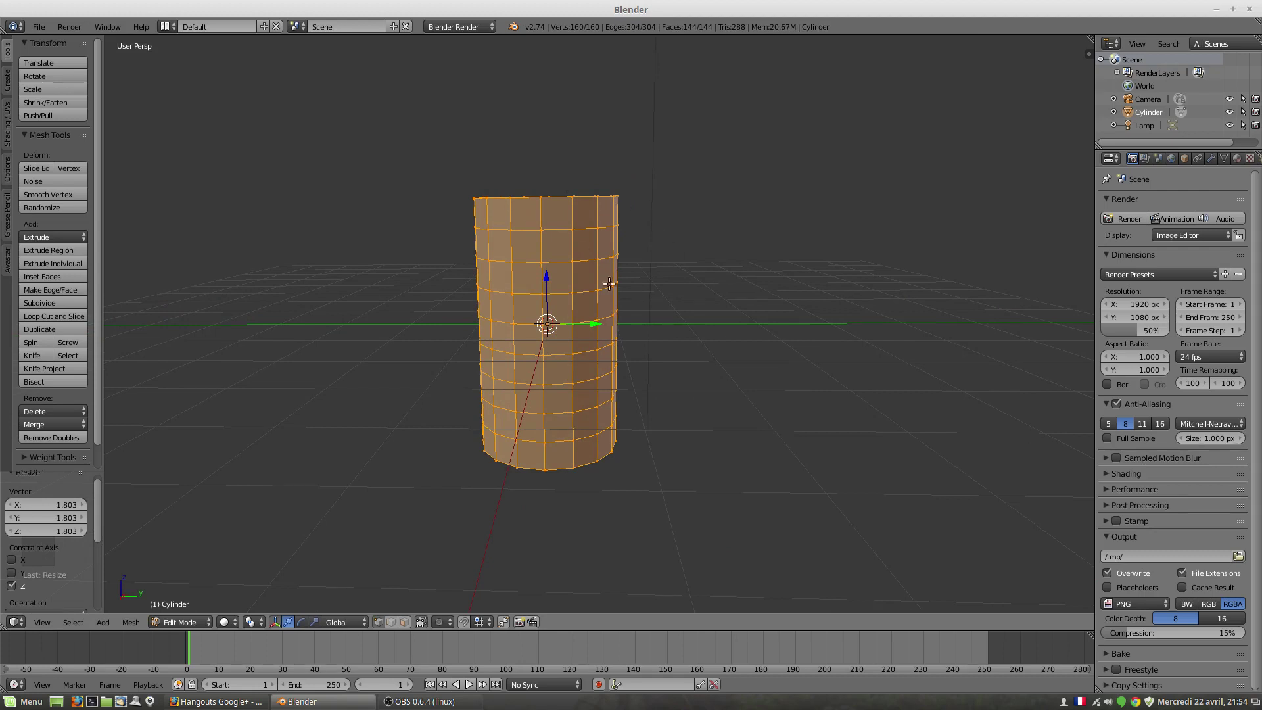
Return to Object Mode and delete the cylinder from the scene
middle_drag(598, 304, 643, 286)
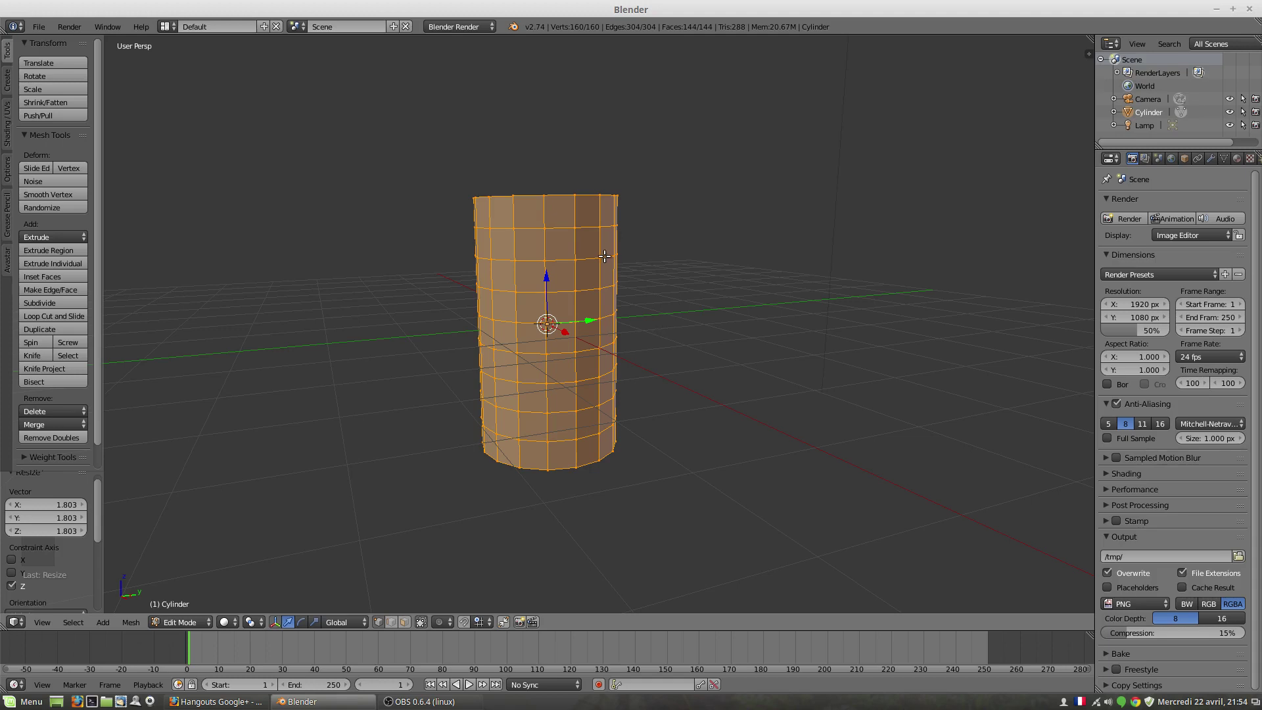
middle_drag(605, 257, 593, 309)
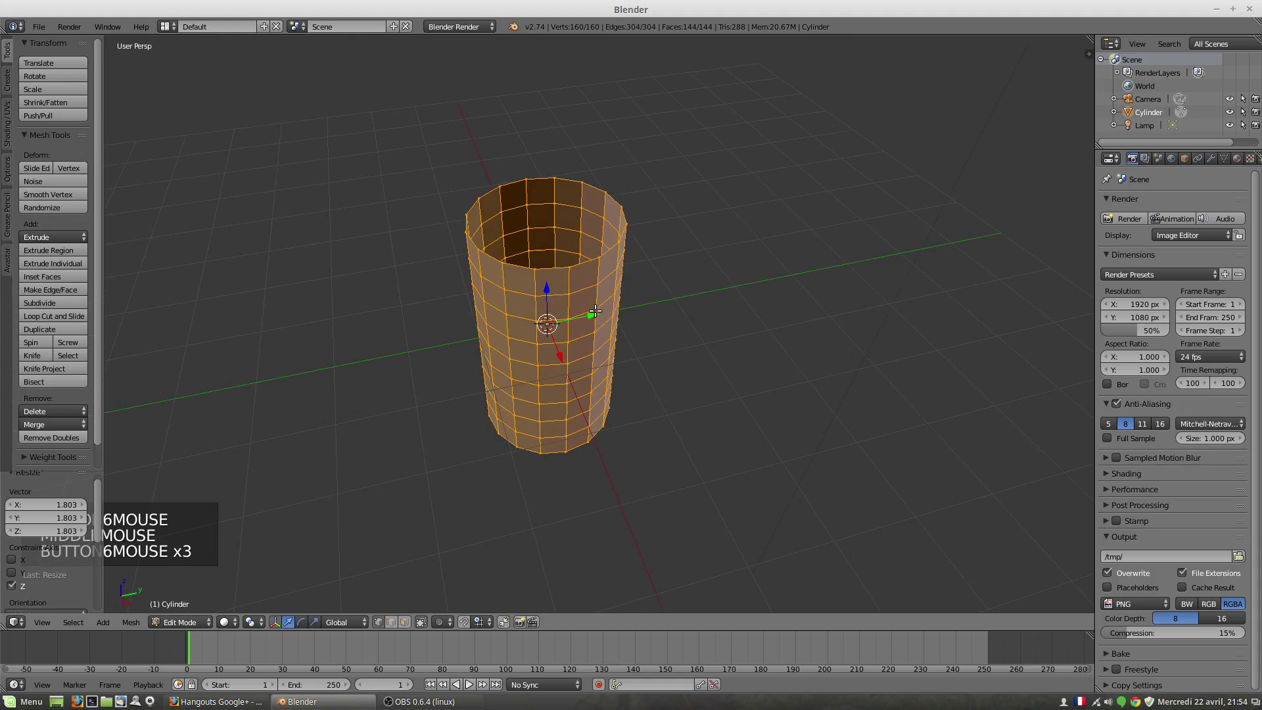
key(Delete)
click(685, 305)
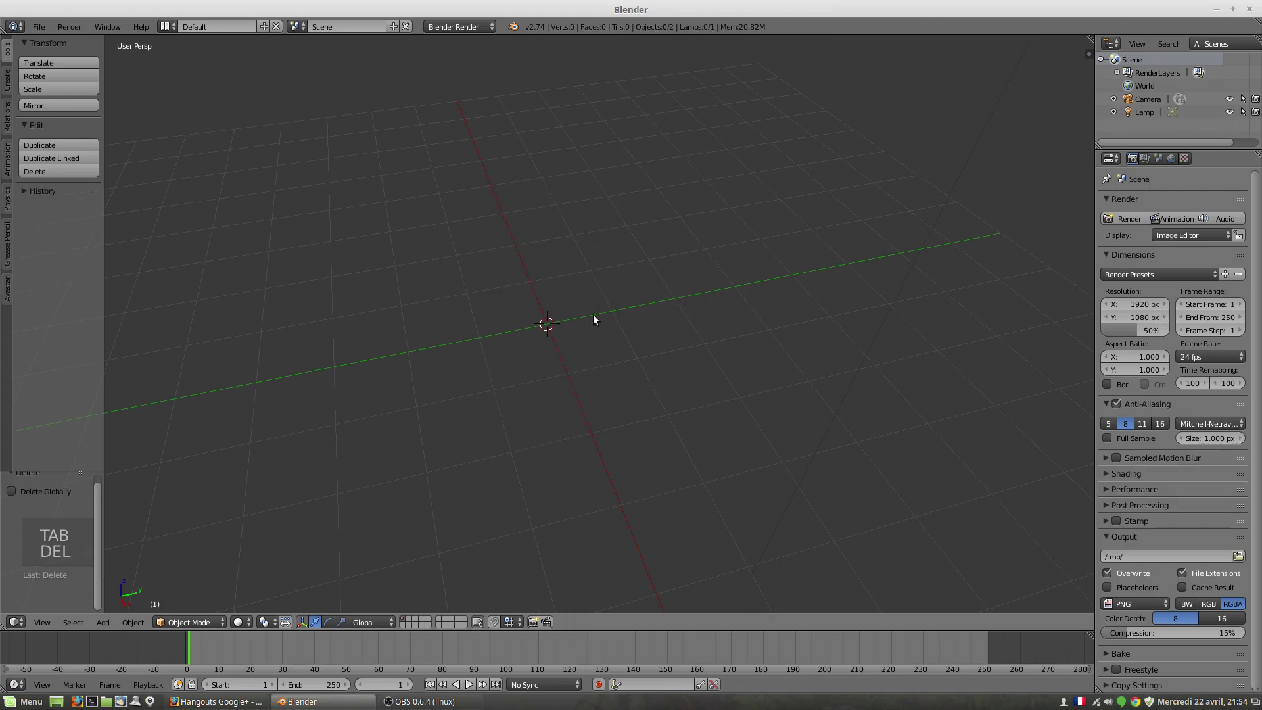
Add a mesh plane at the origin and switch it to Edit Mode
key(shift+a)
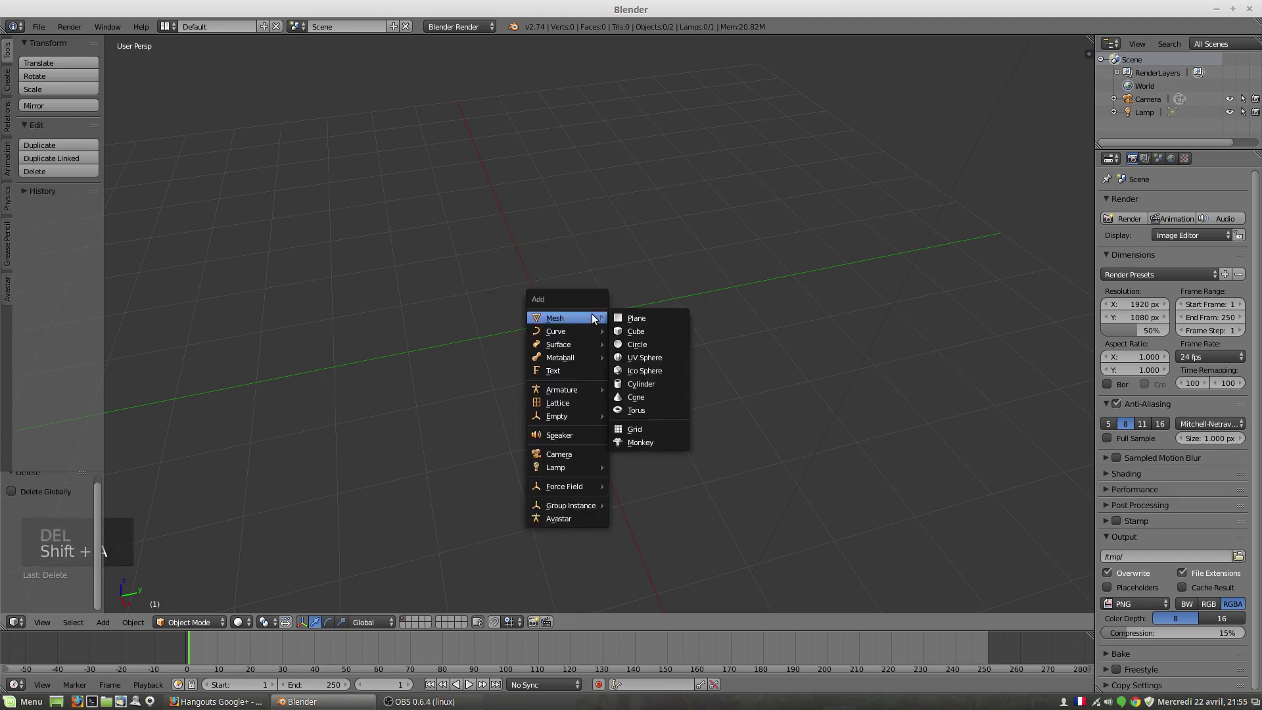
click(637, 318)
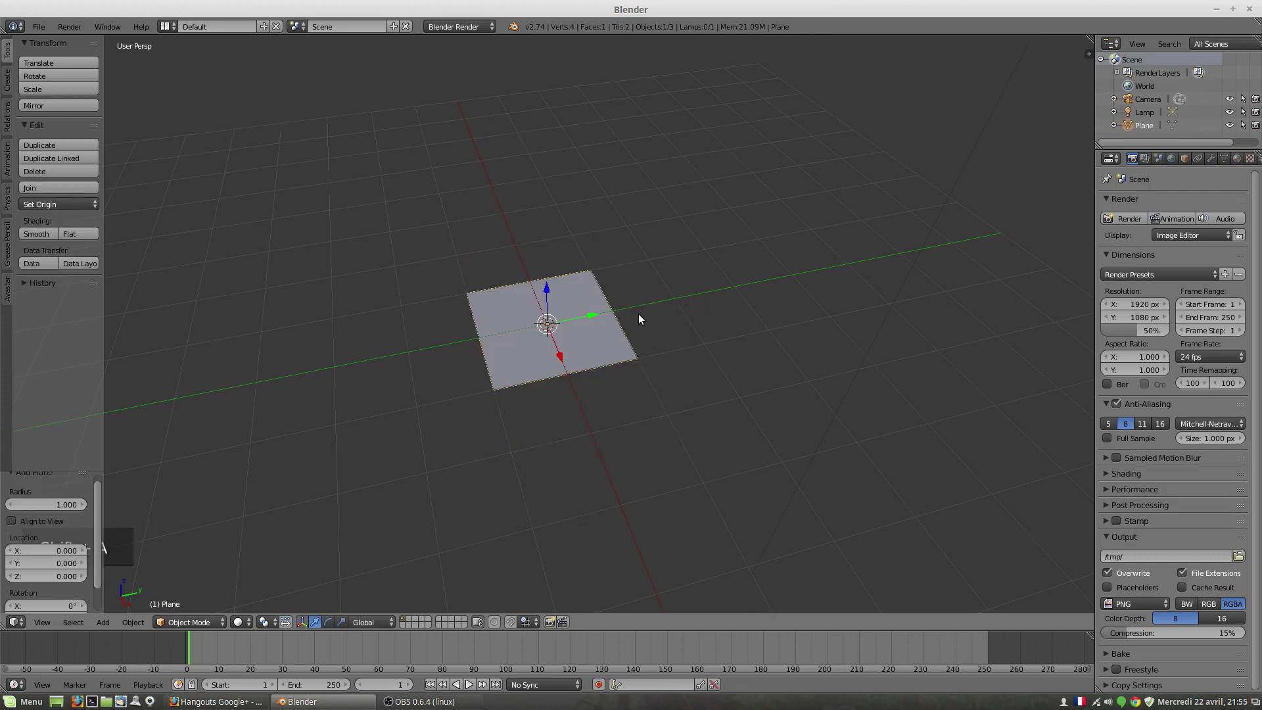
key(Tab)
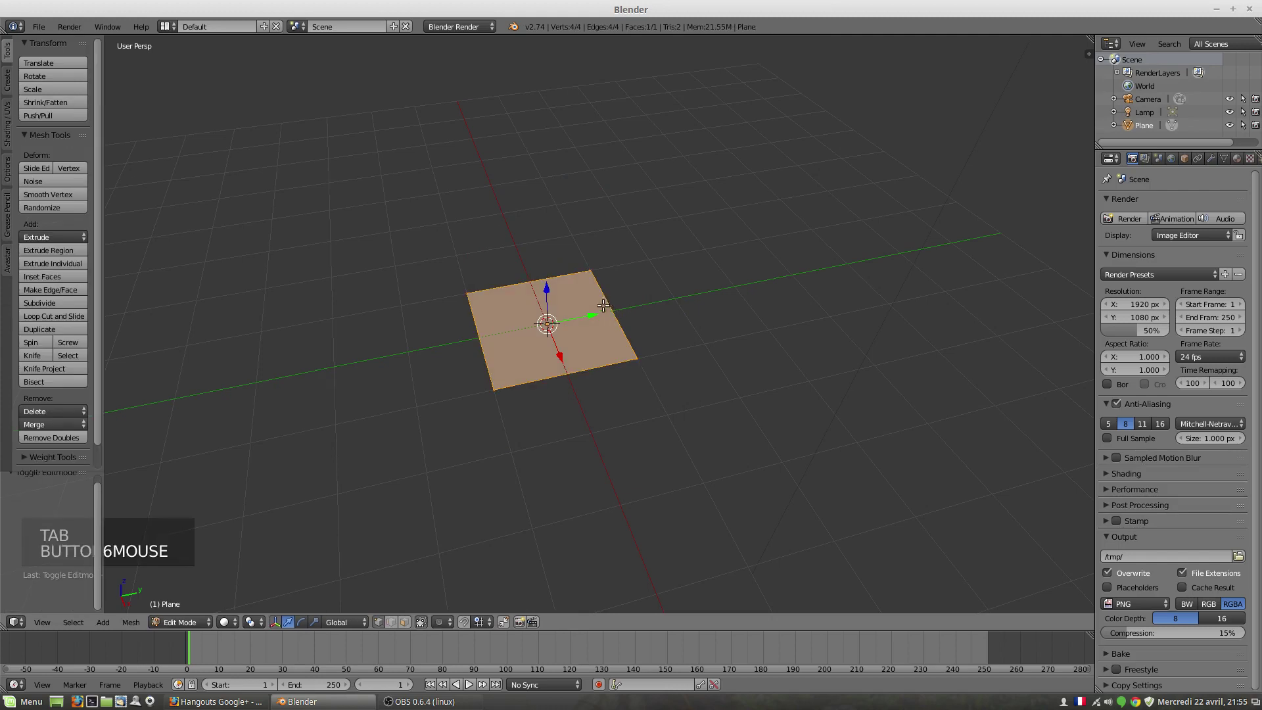
From the top view, subdivide the whole plane with 10 cuts
middle_drag(639, 319, 588, 372)
key(KP_7)
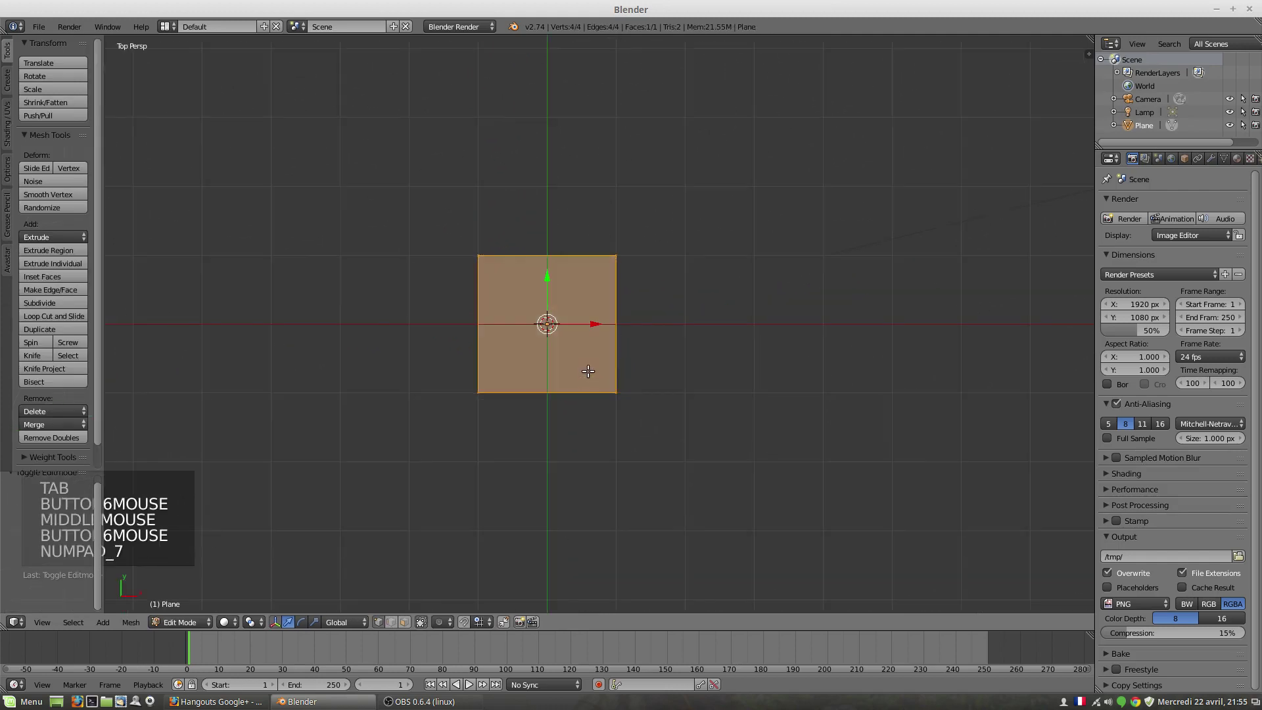
scroll(620, 363, up, 4)
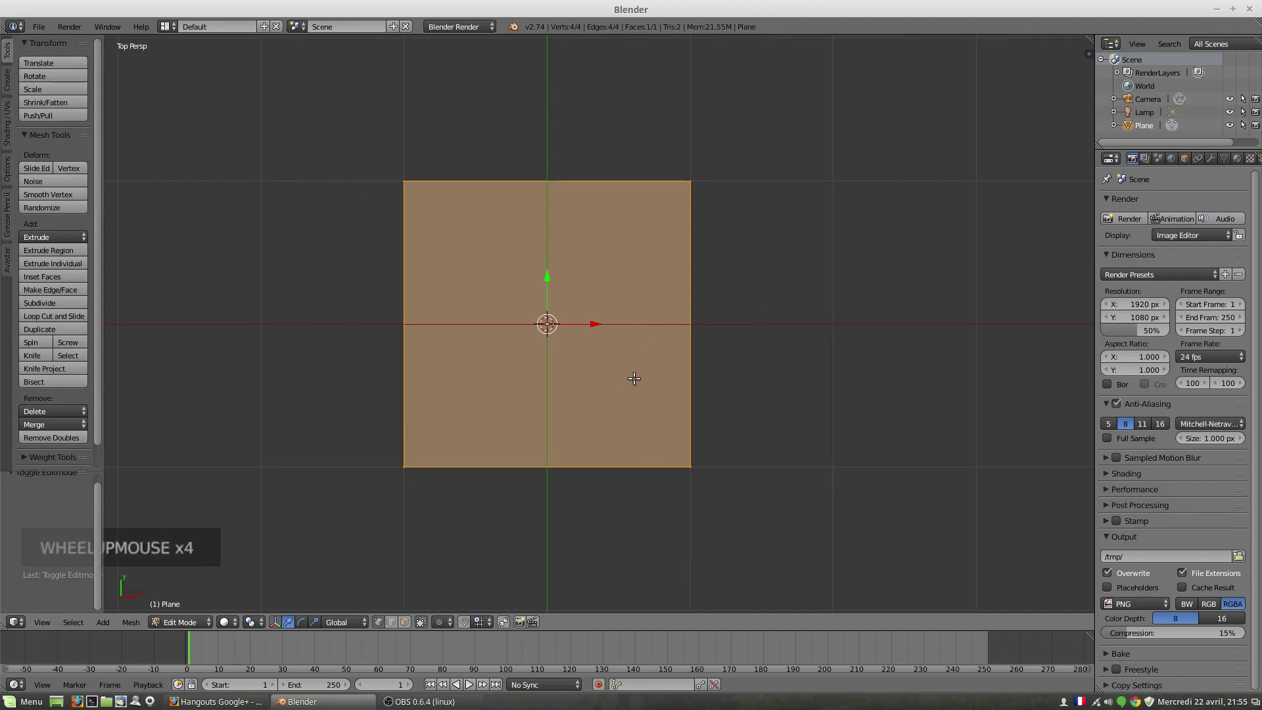
key(w)
click(769, 380)
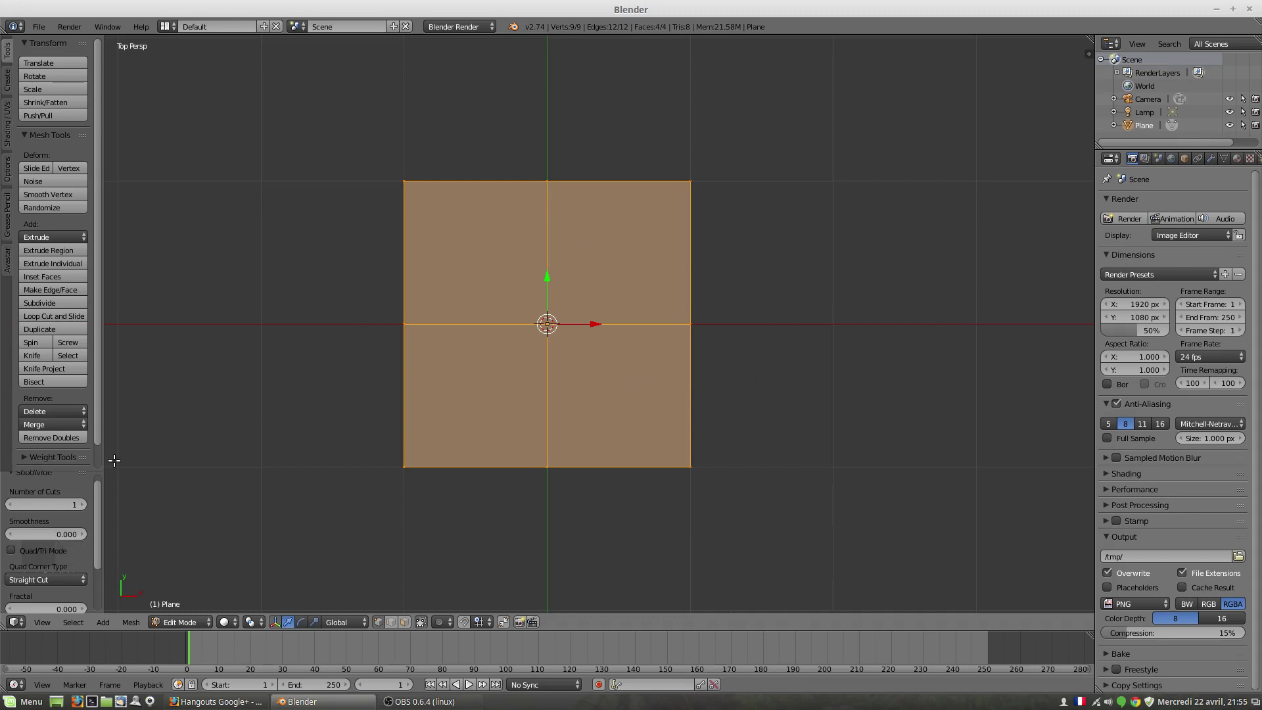
drag(80, 505, 131, 505)
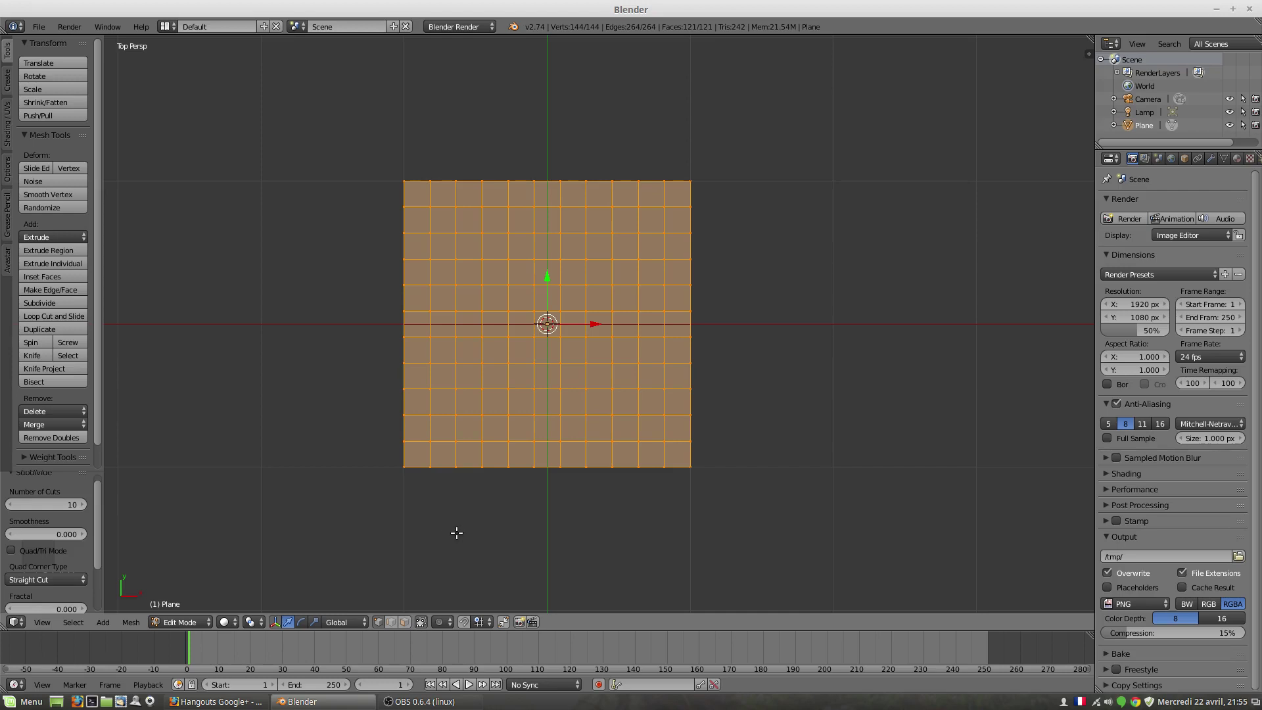
Delete only the faces of the subdivided plane, keeping its grid of edges and vertices
key(x)
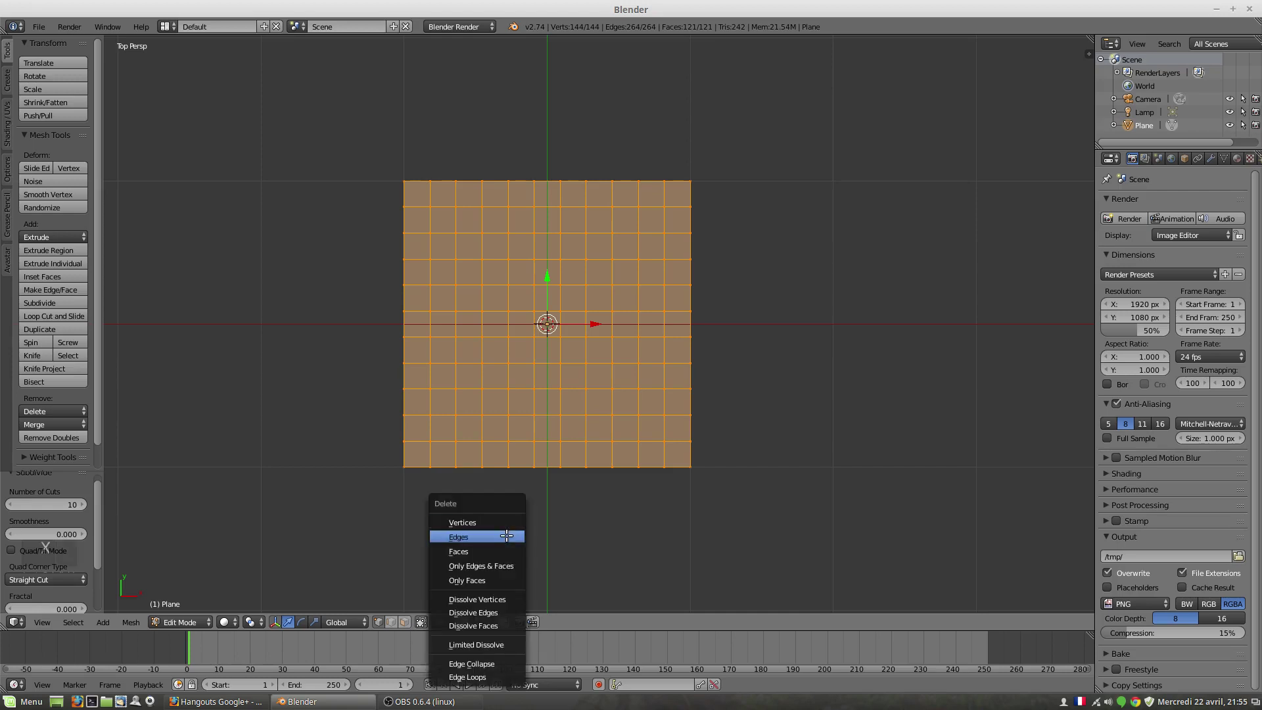
click(498, 579)
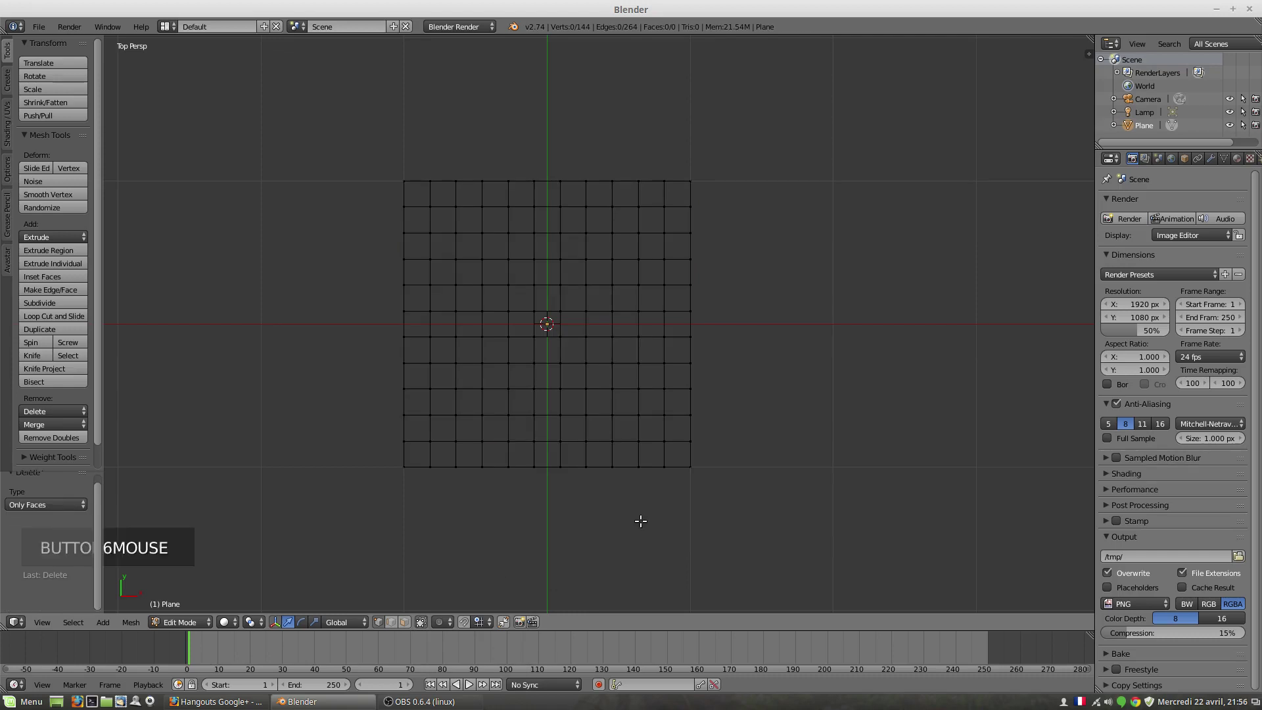
middle_drag(640, 519, 618, 440)
scroll(625, 460, up, 3)
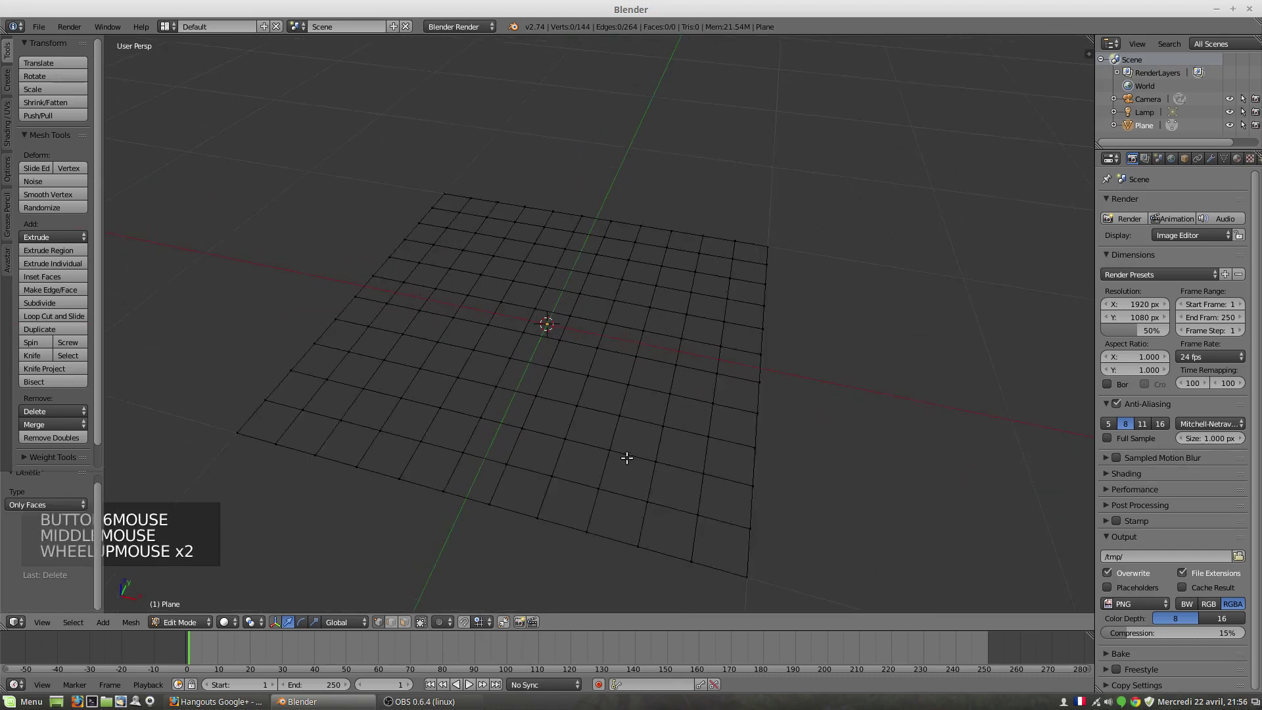
middle_drag(605, 487, 586, 530)
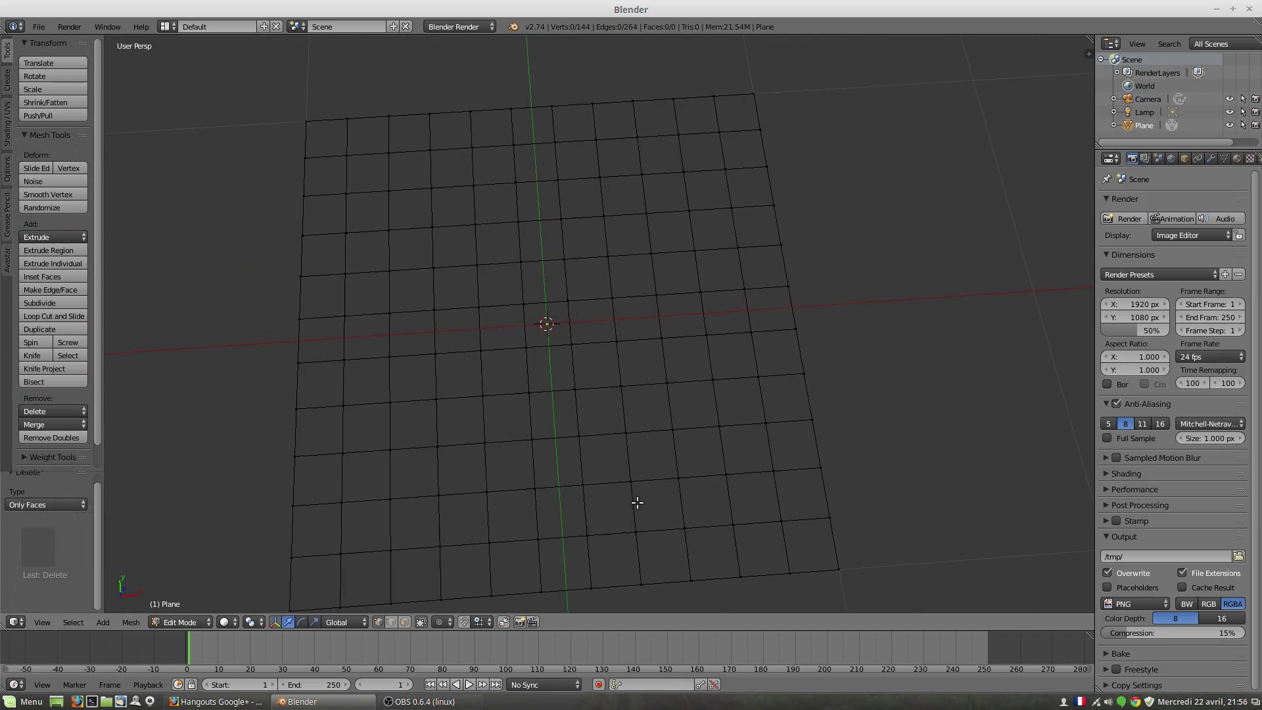
middle_drag(639, 501, 626, 412)
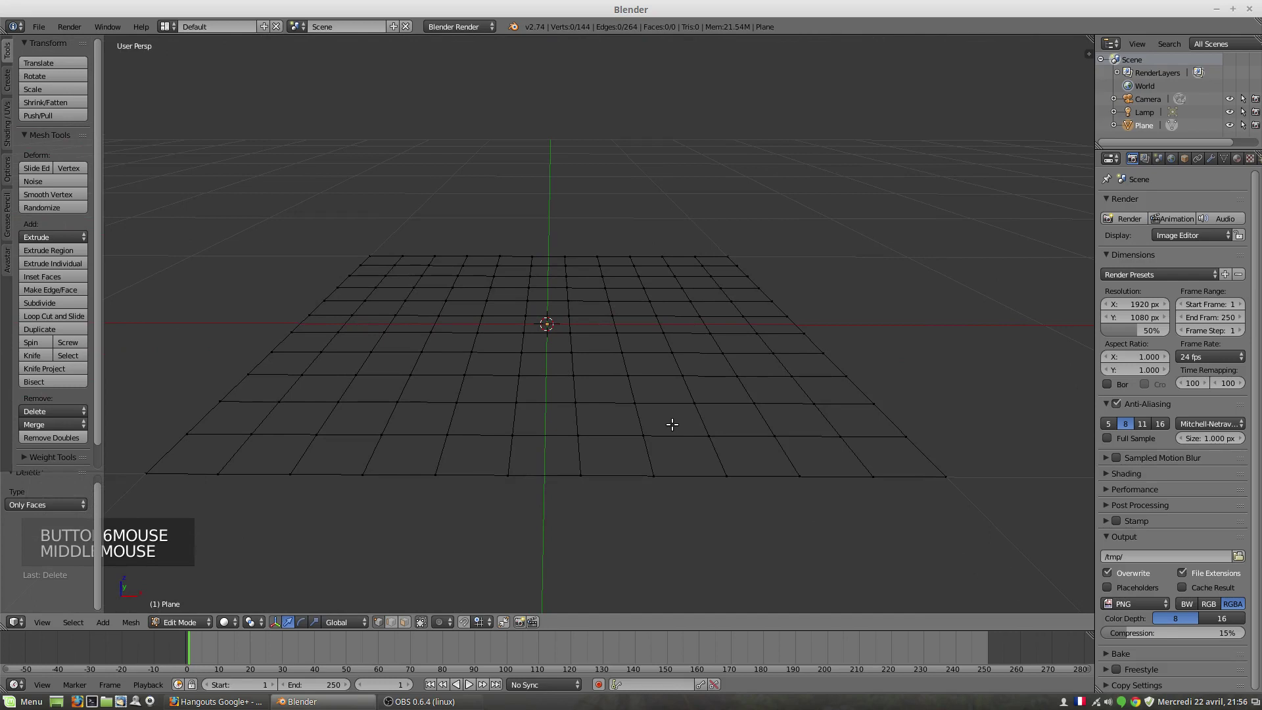
Select the whole wire grid and extrude its edges upward by about 0.04 to form thin walls
key(a)
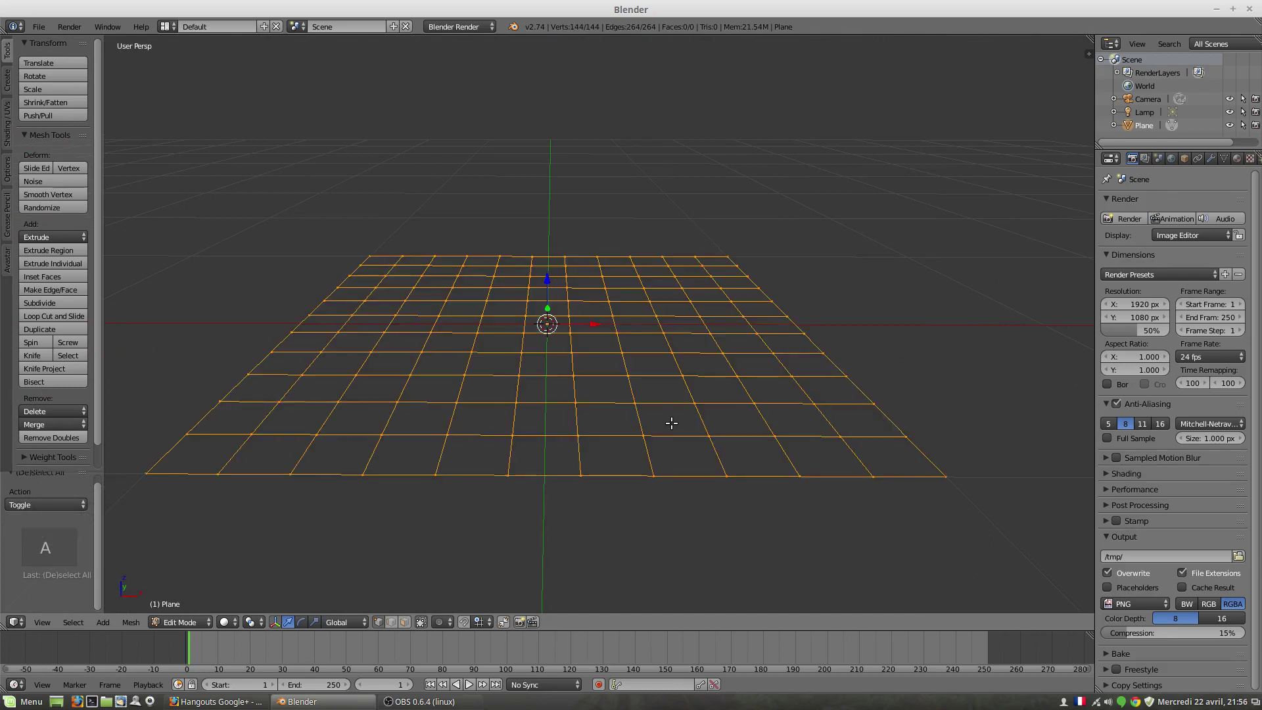
key(e)
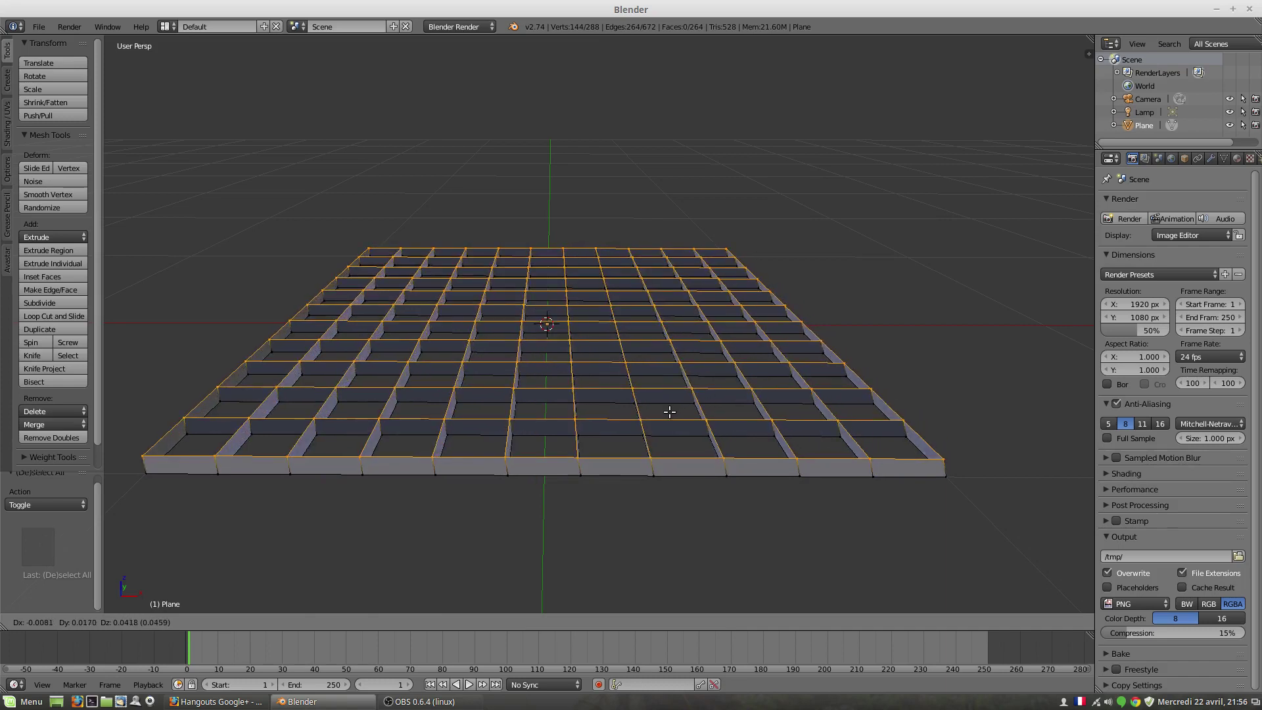
click(578, 437)
middle_drag(578, 436, 577, 465)
scroll(594, 487, up, 2)
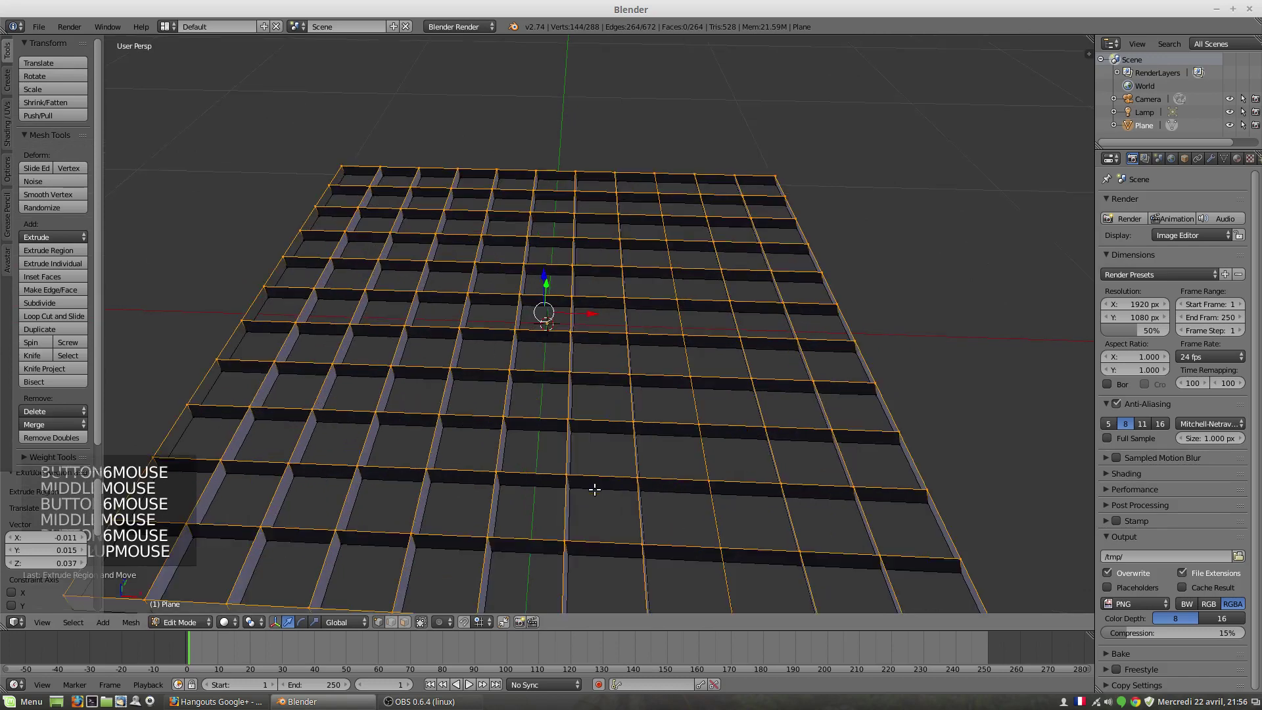
scroll(597, 484, down, 2)
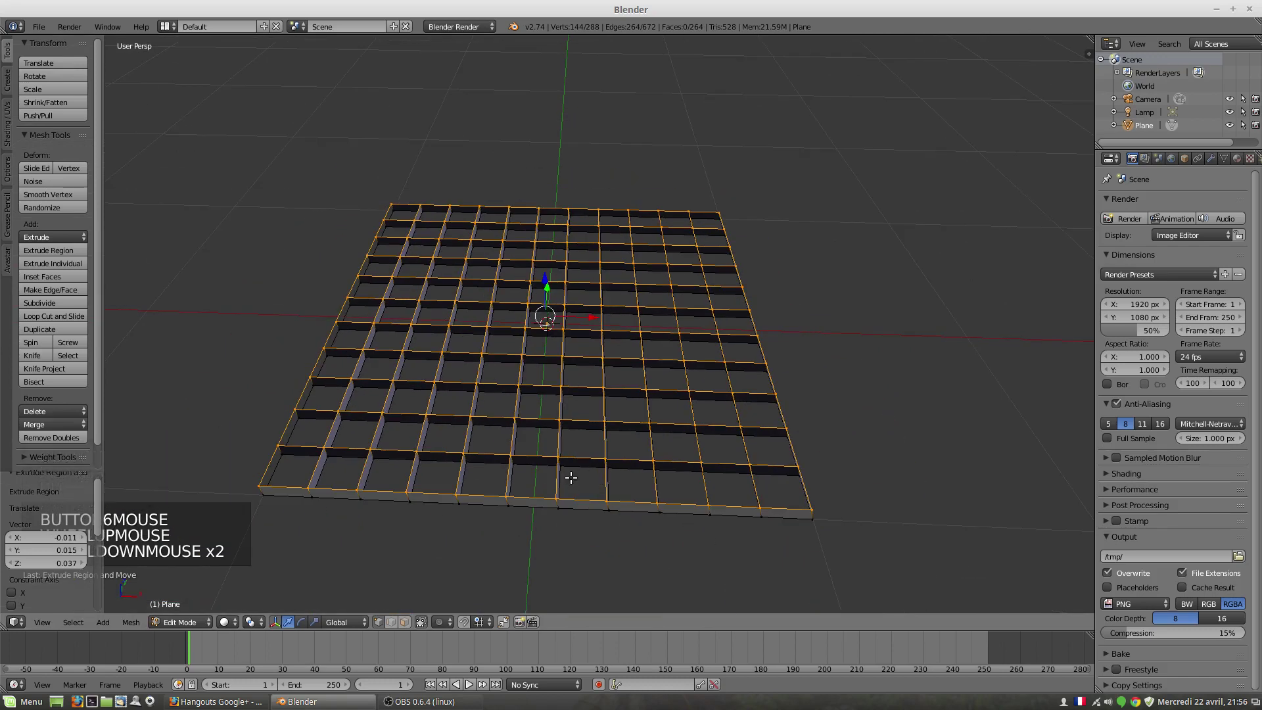
mouse_move(592, 479)
middle_down()
mouse_move(566, 522)
mouse_move(572, 451)
mouse_move(585, 472)
middle_up()
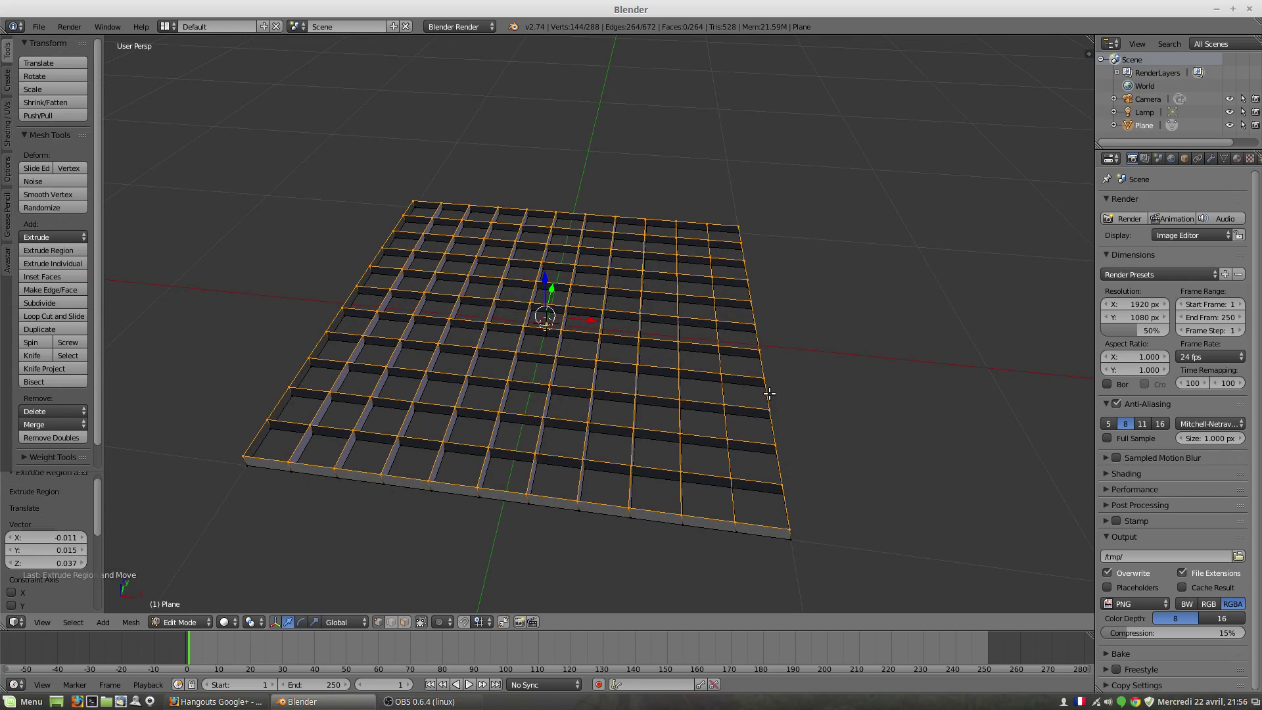
Undo the grid's extrusion, face deletion and subdivision, going back to the single-face plane
key(ctrl+z)
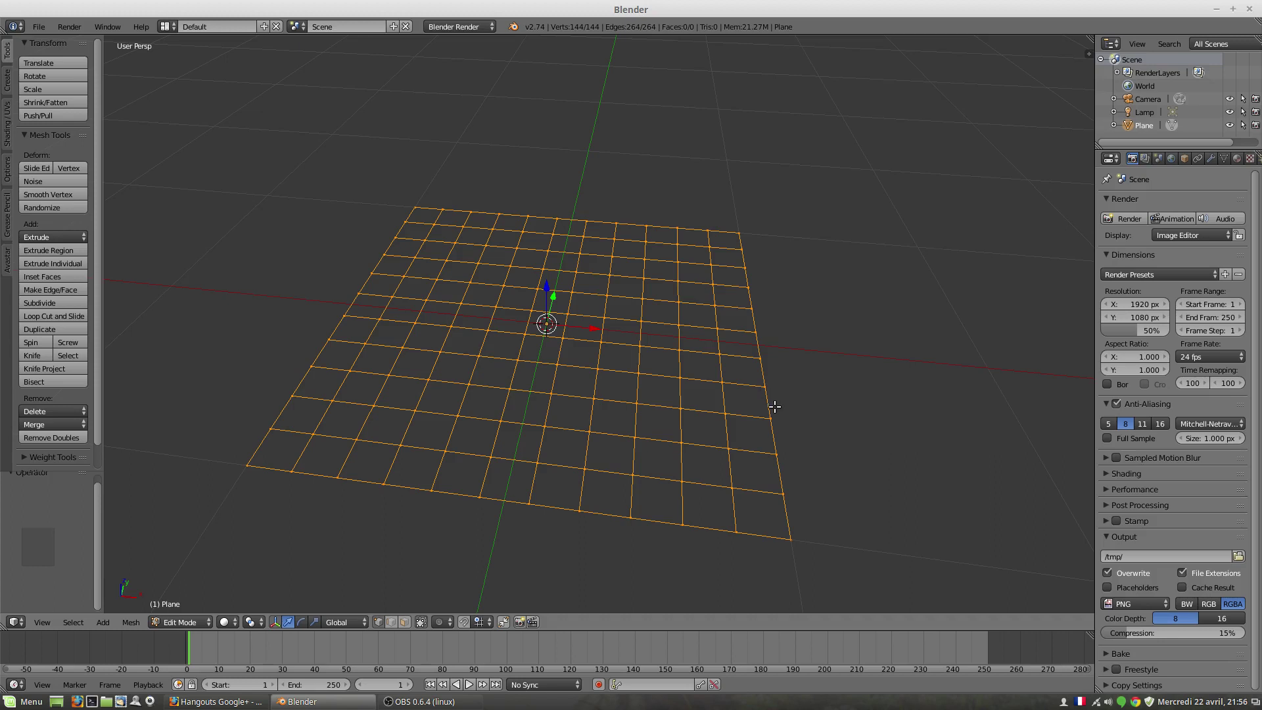
key(ctrl+z)
key(ctrl+z)
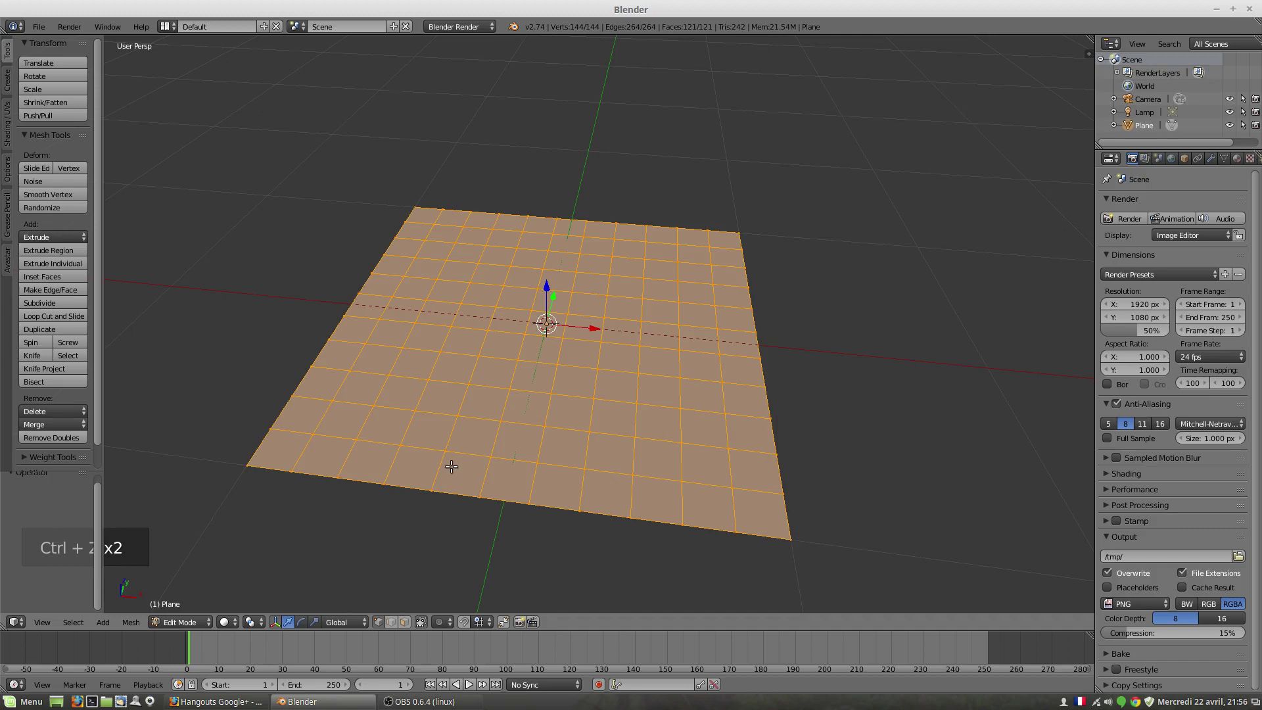
key(ctrl+z)
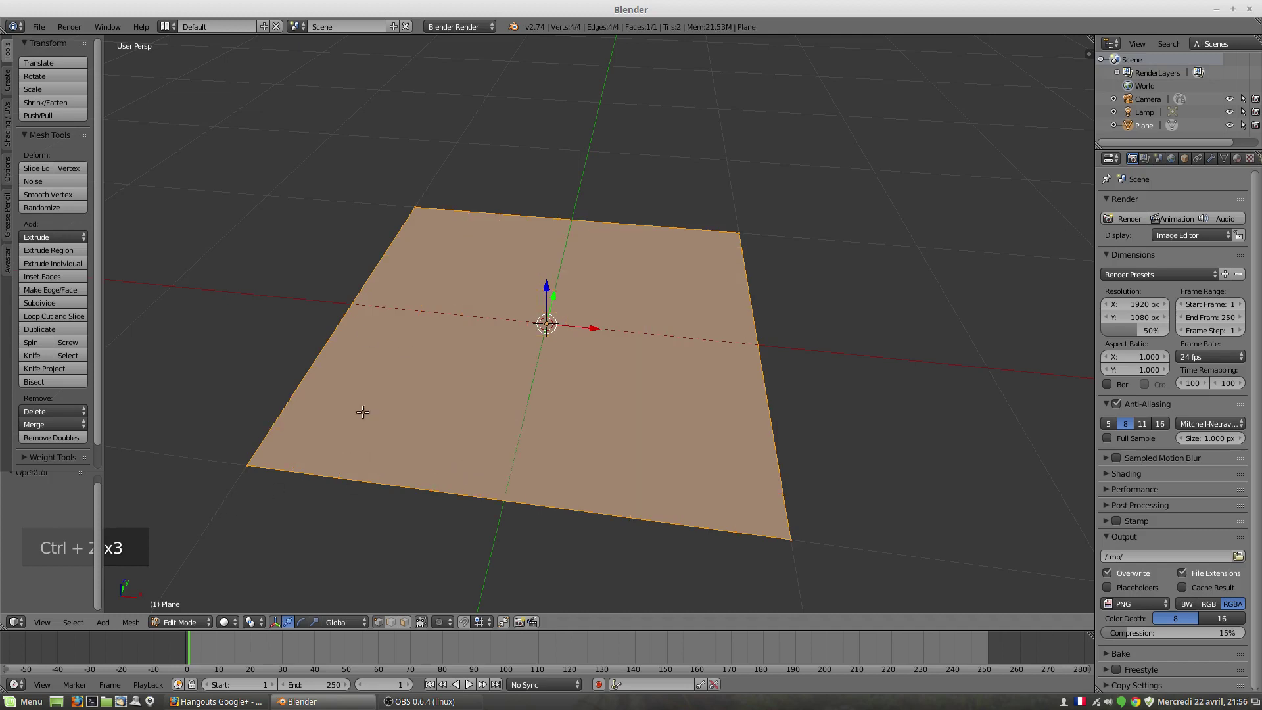
Subdivide the undivided plane with 10 cuts in both directions
middle_drag(363, 414, 472, 445)
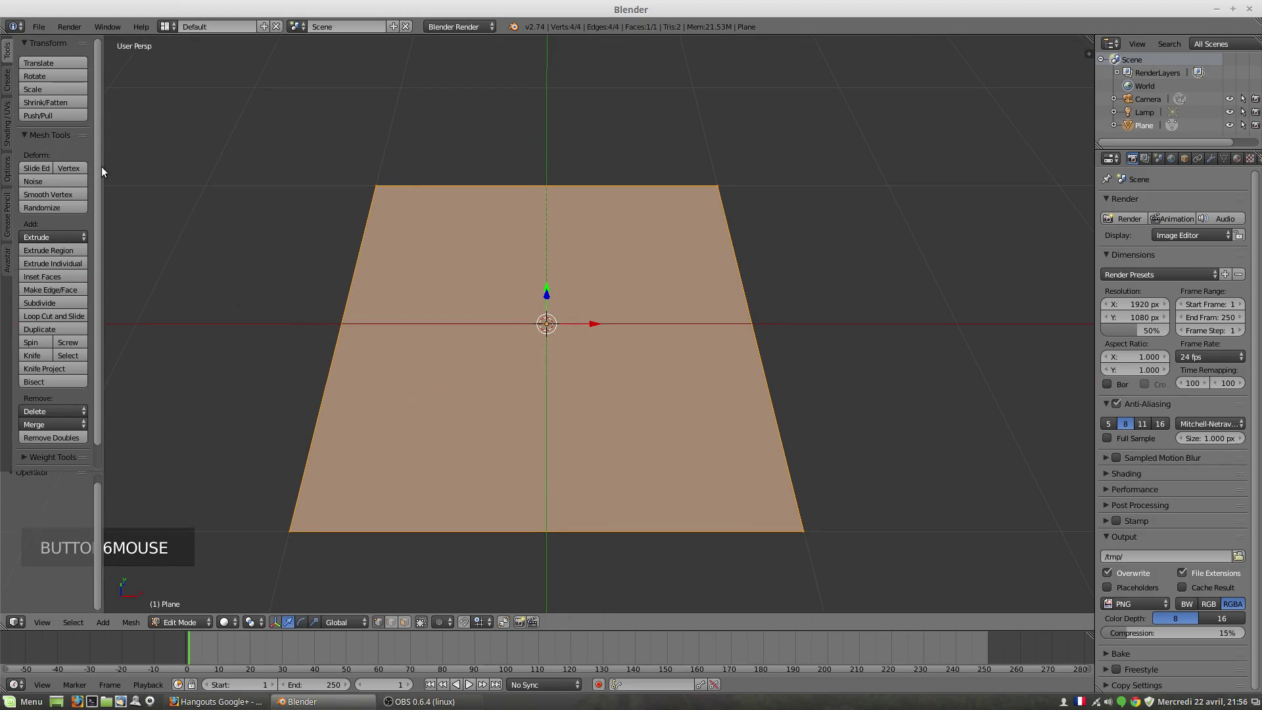
drag(97, 201, 98, 156)
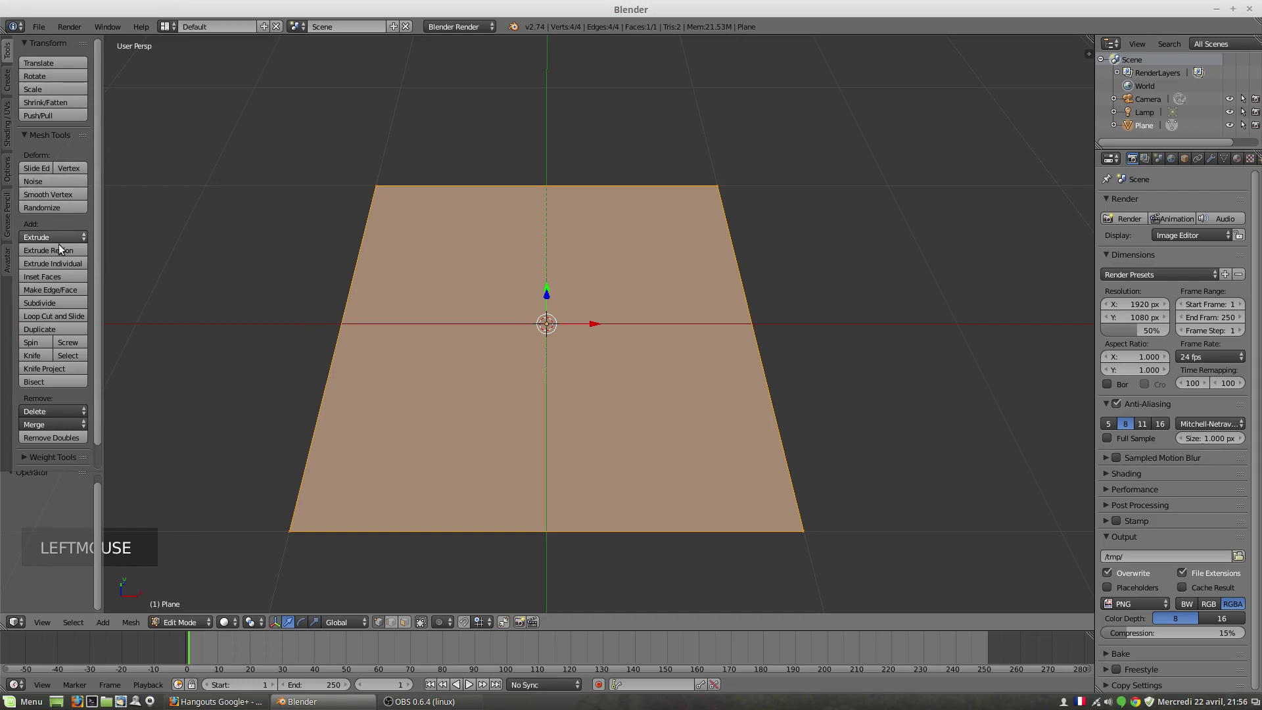
click(69, 303)
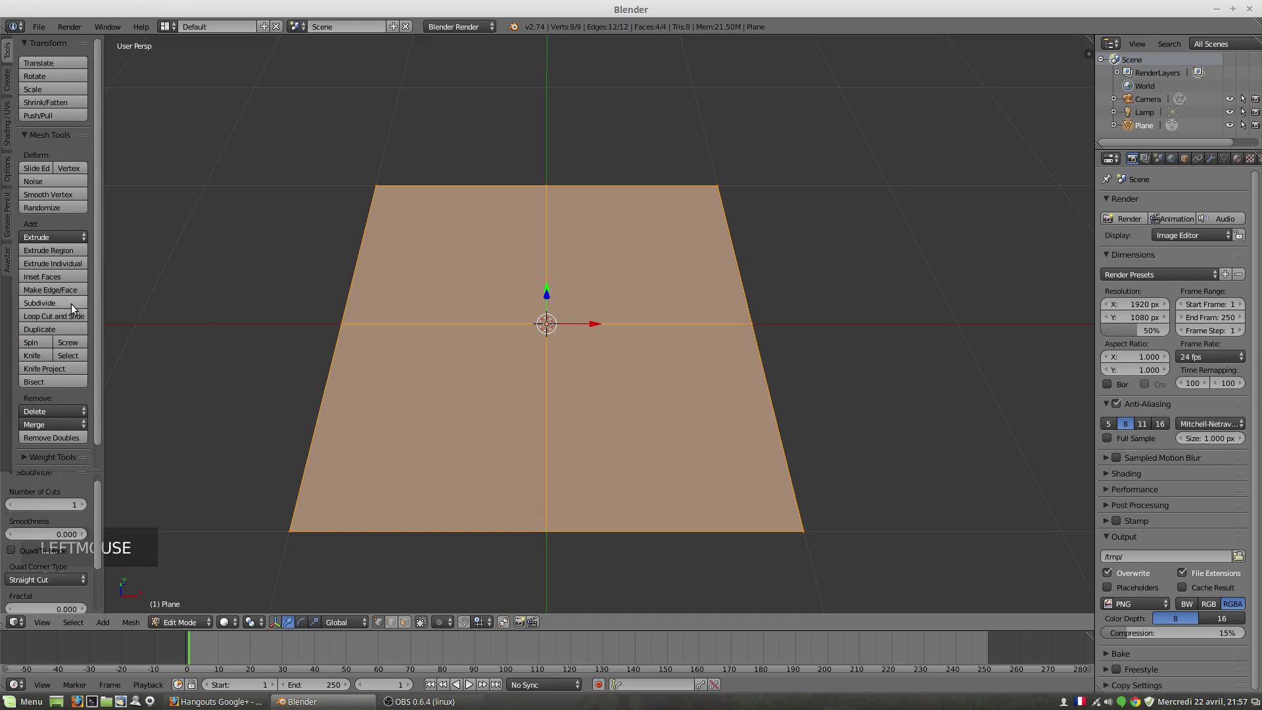
click(54, 506)
drag(54, 506, 148, 507)
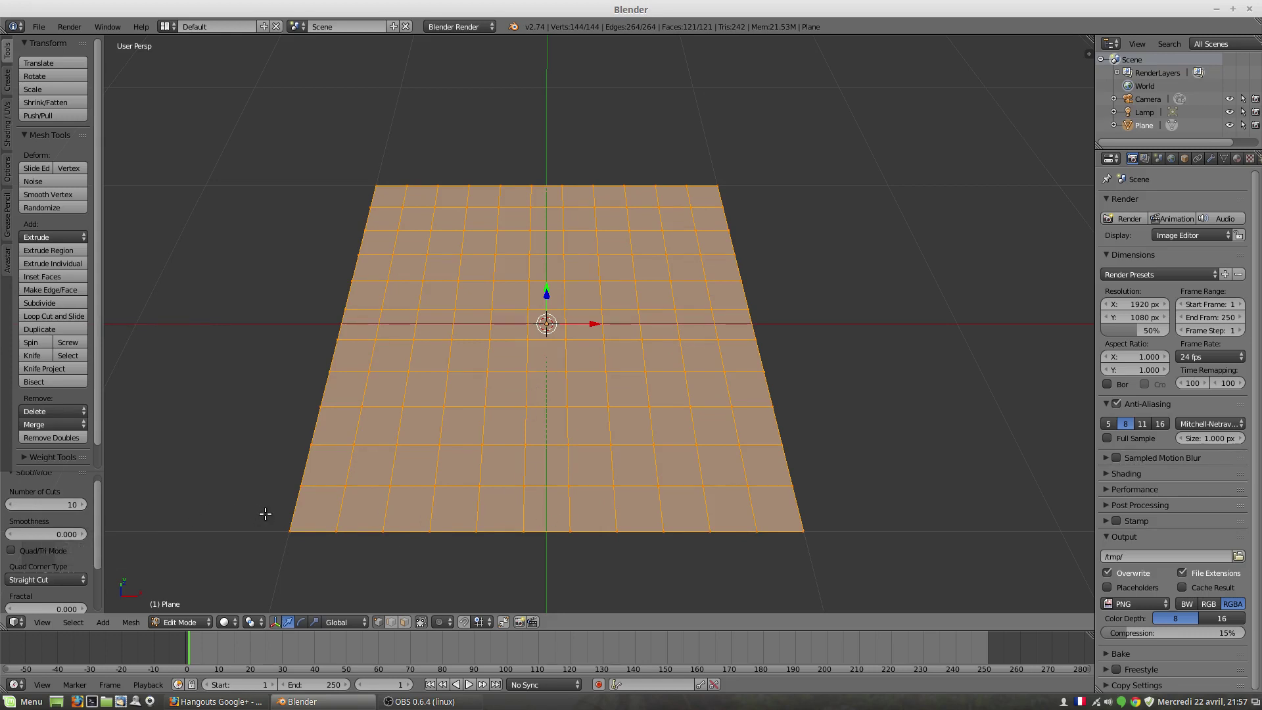
click(205, 702)
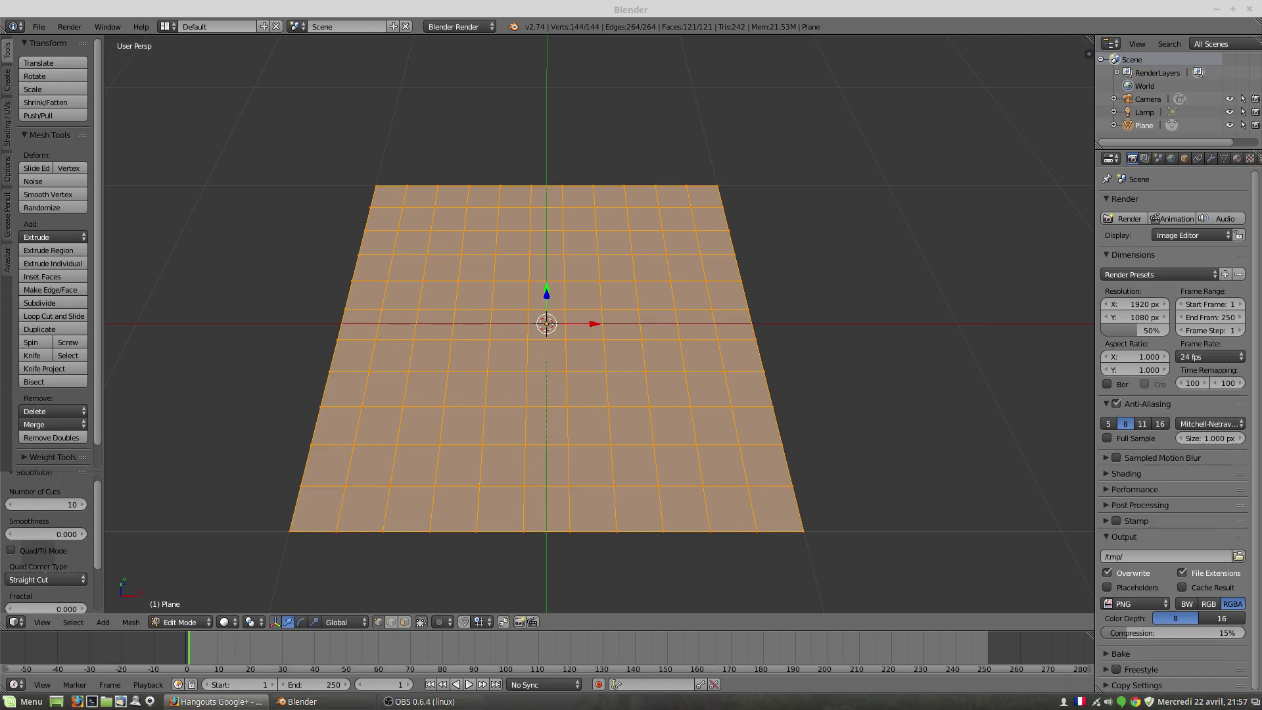
scroll(480, 476, down, 2)
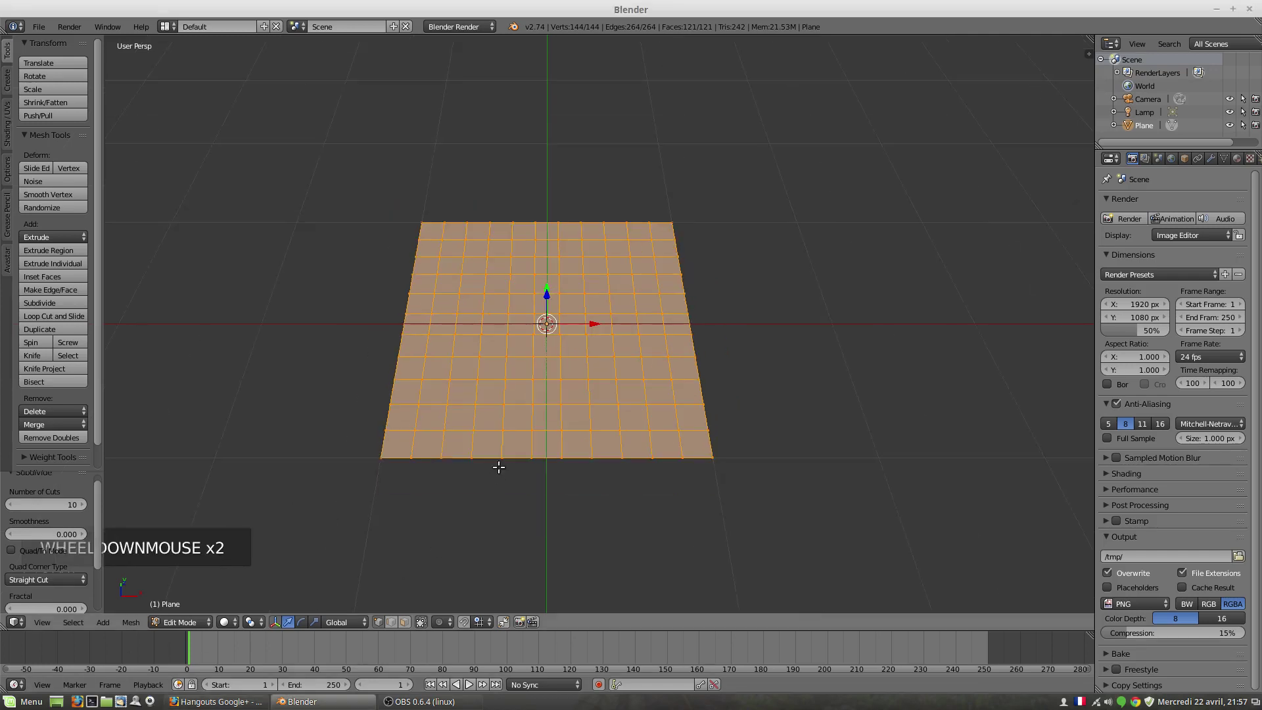
middle_drag(499, 467, 521, 479)
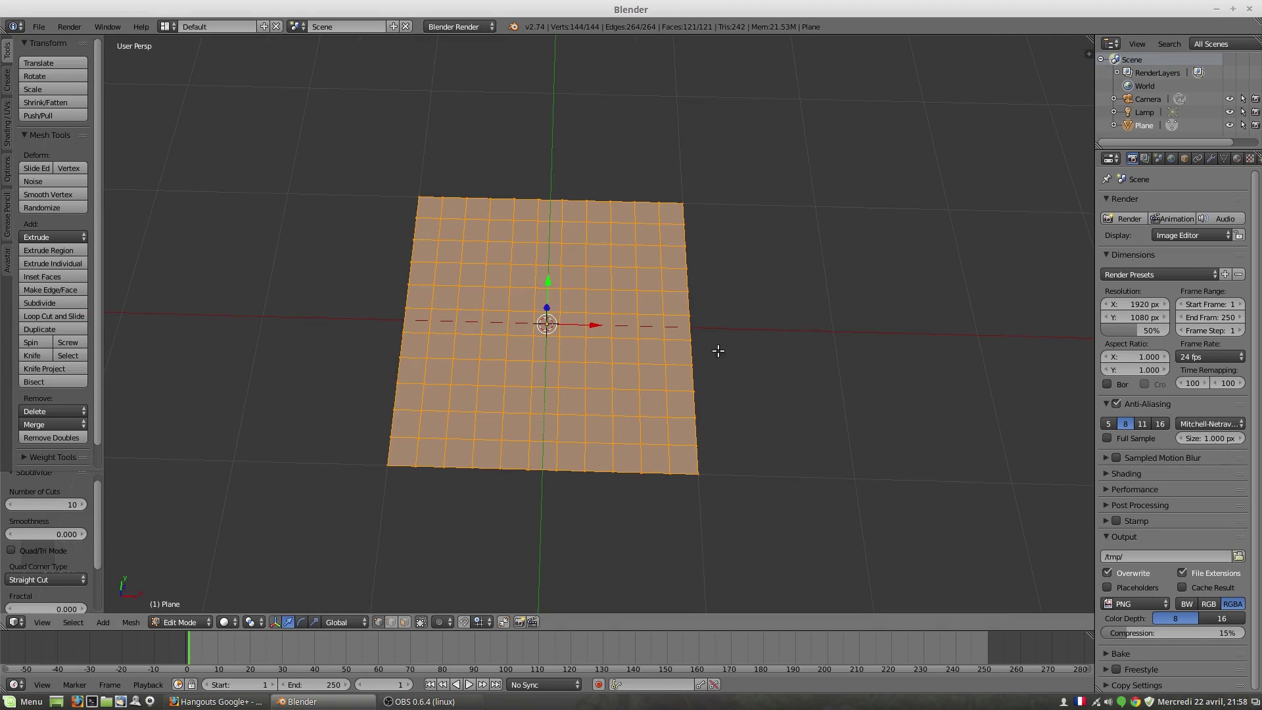
scroll(744, 352, down, 2)
middle_drag(623, 330, 618, 361)
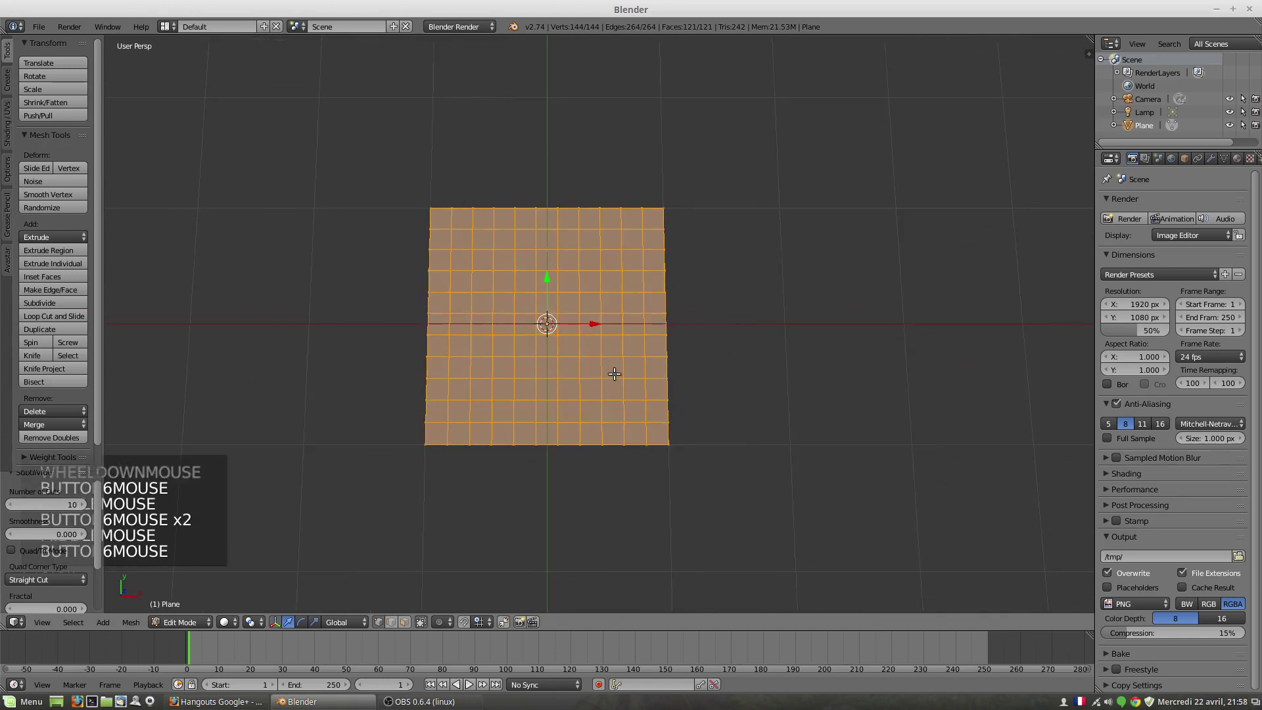
mouse_move(614, 372)
middle_down()
mouse_move(601, 370)
mouse_move(618, 381)
middle_up()
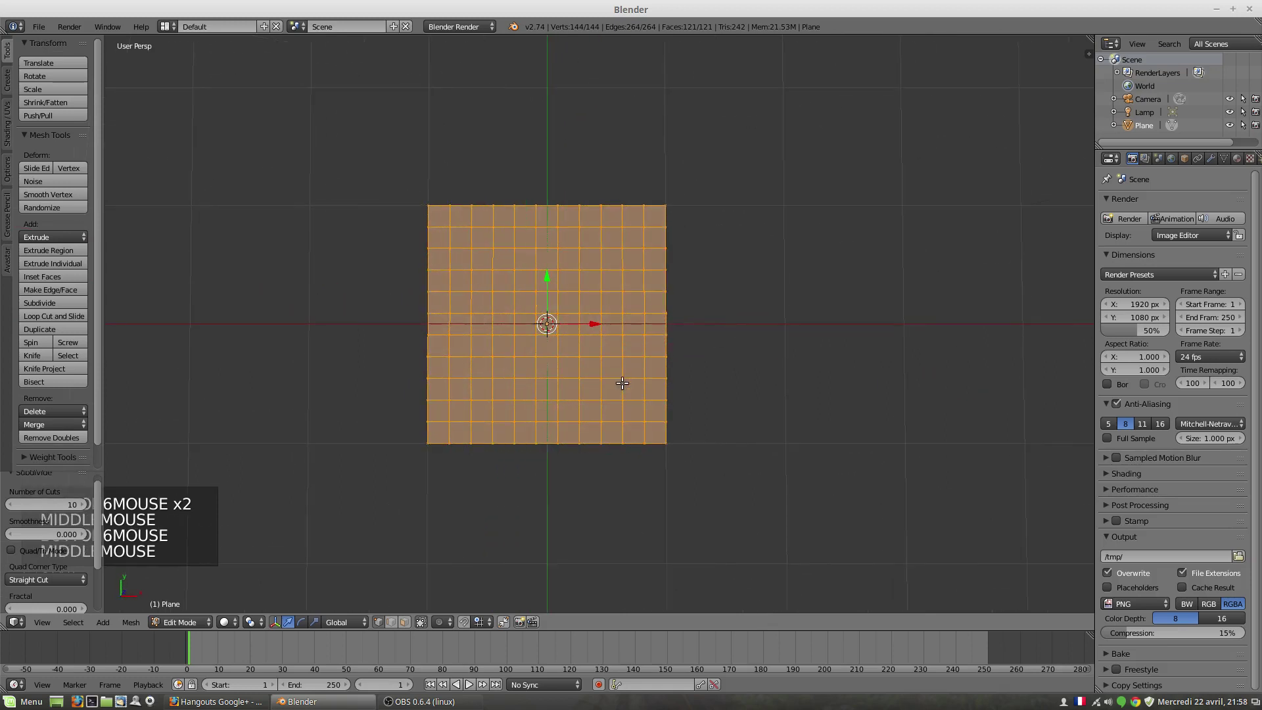
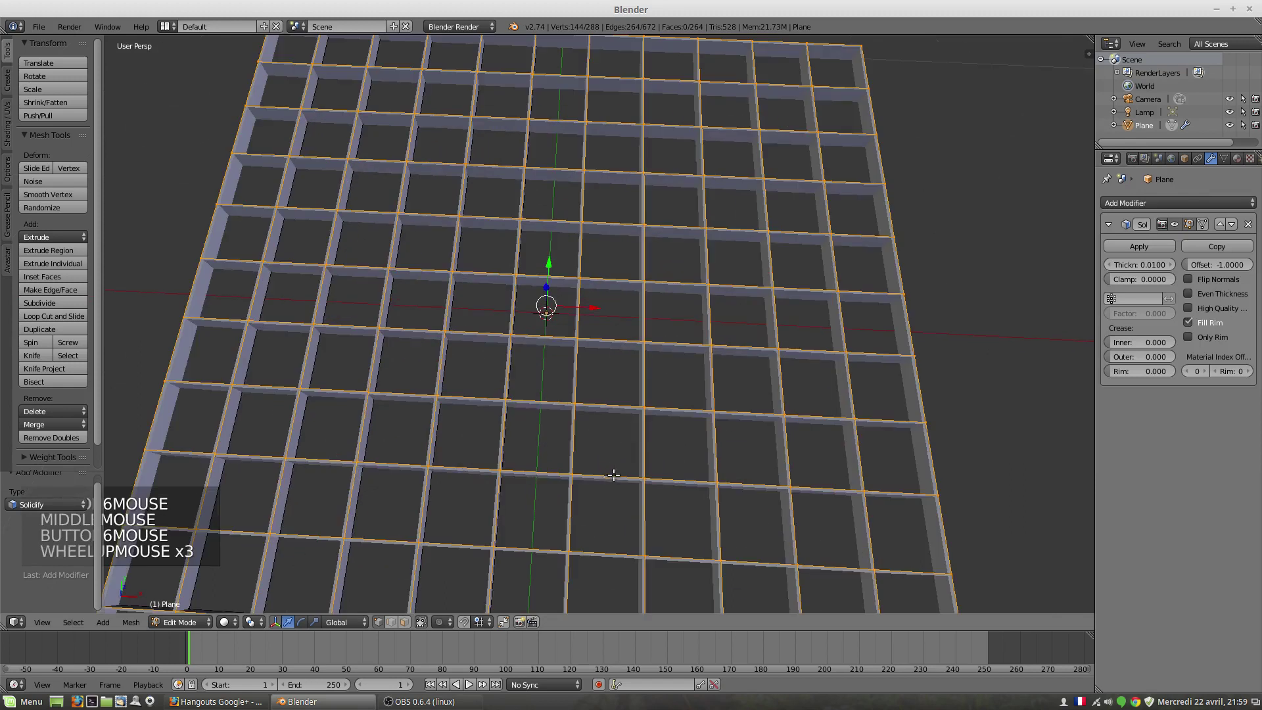
Set the thickness of the grid's Solidify modifier to 0.056
middle_drag(615, 473, 629, 471)
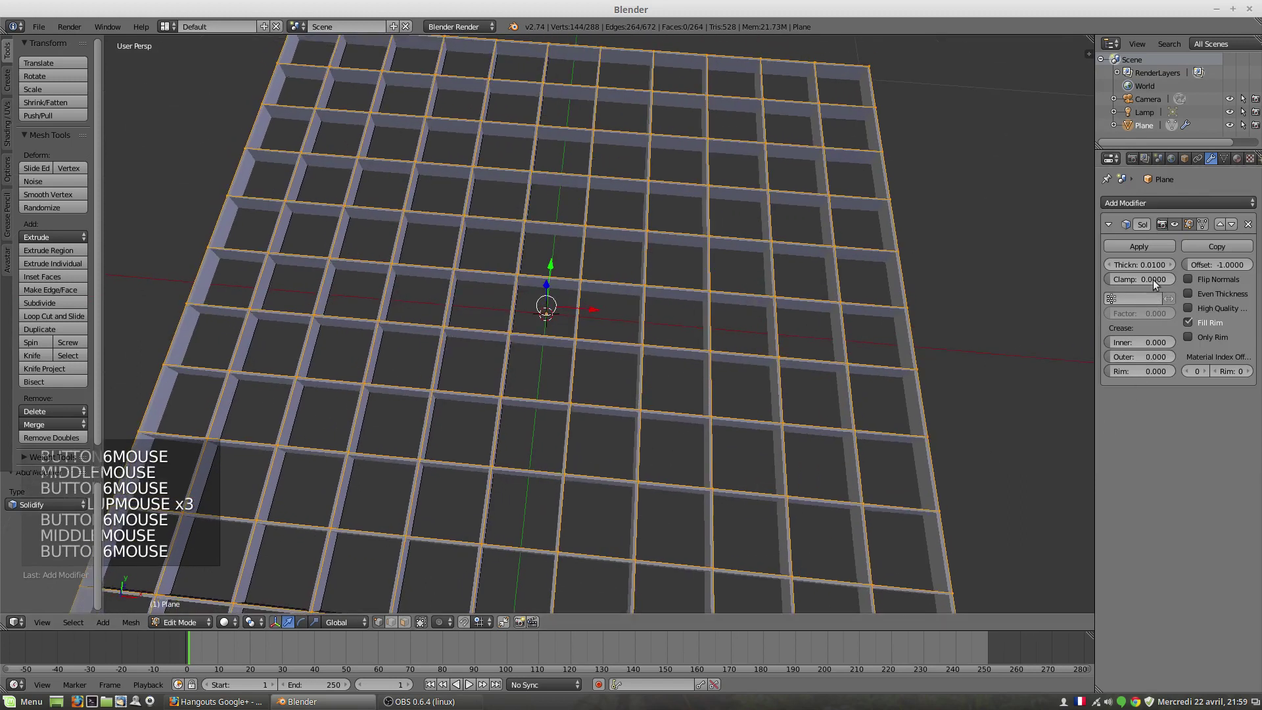
mouse_move(1147, 264)
mouse_down()
mouse_move(1177, 264)
mouse_move(1145, 272)
mouse_up()
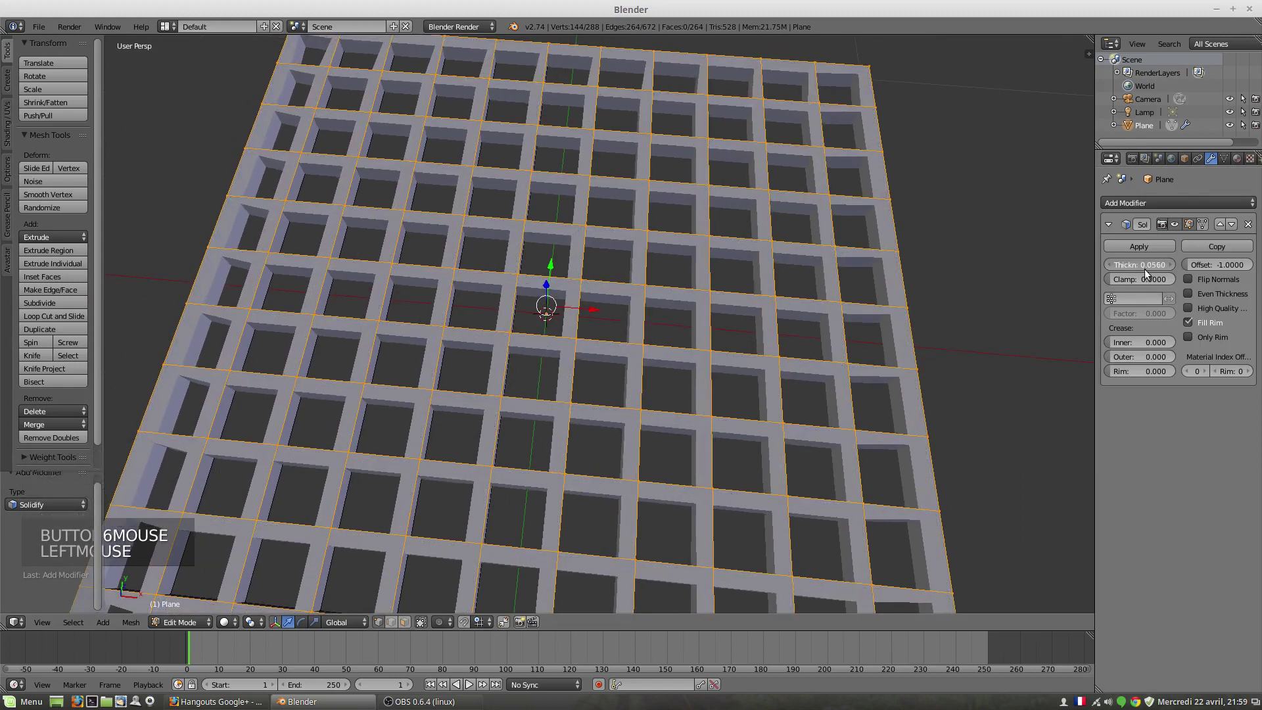
middle_drag(755, 467, 769, 504)
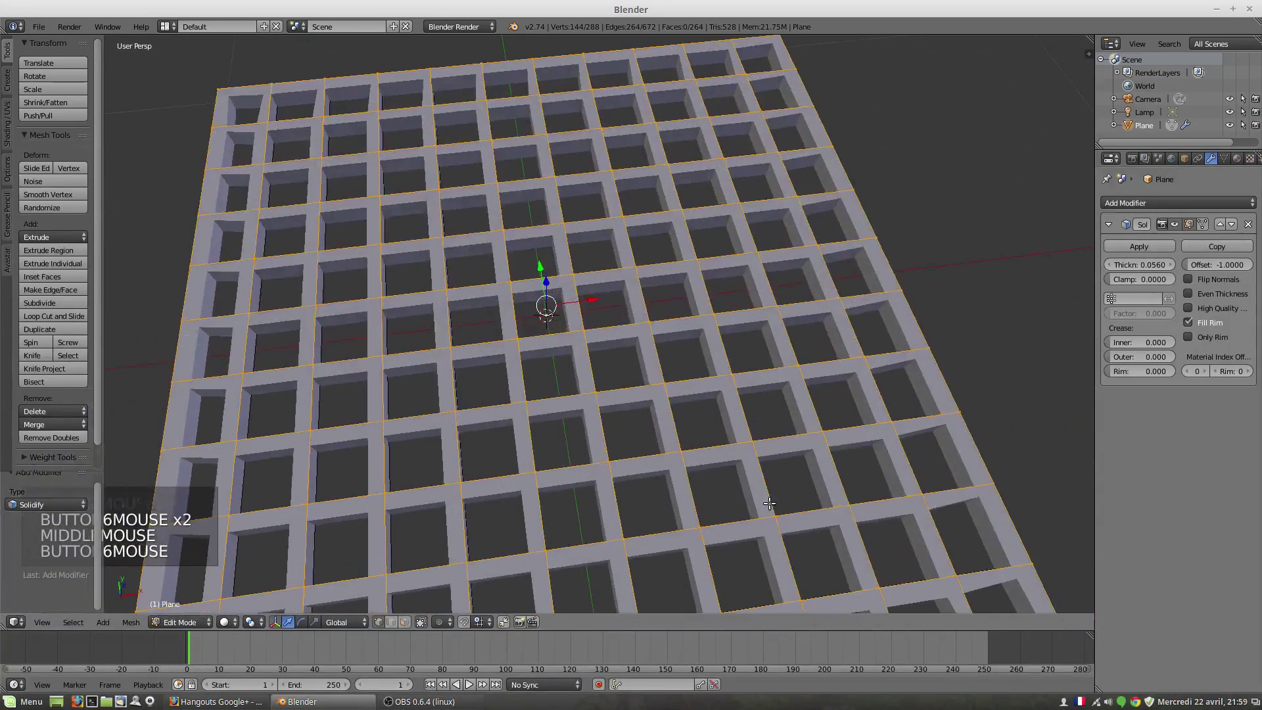
Enable High Quality Normals and Even Thickness on the grid's Solidify modifier and check the wall thickness from the top view
click(1189, 307)
click(1190, 294)
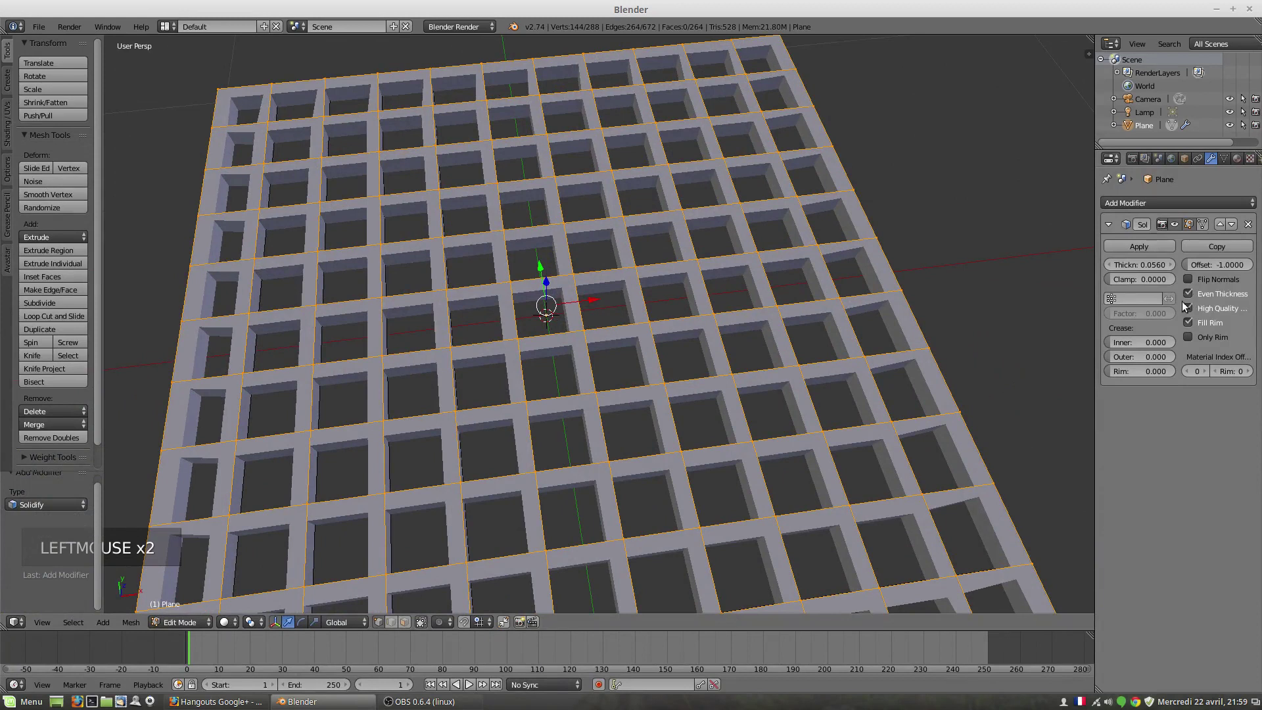
scroll(854, 372, down, 1)
shift+middle_drag(743, 408, 640, 379)
middle_drag(338, 452, 606, 372)
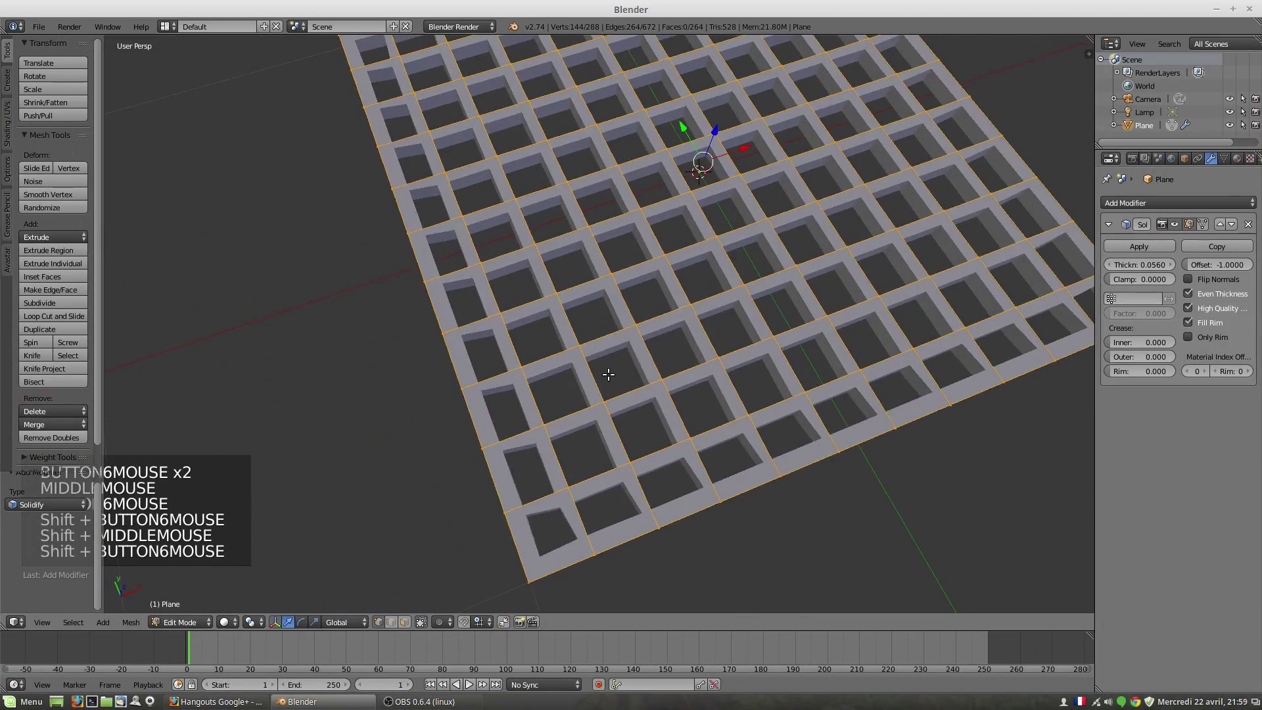
key(KP_7)
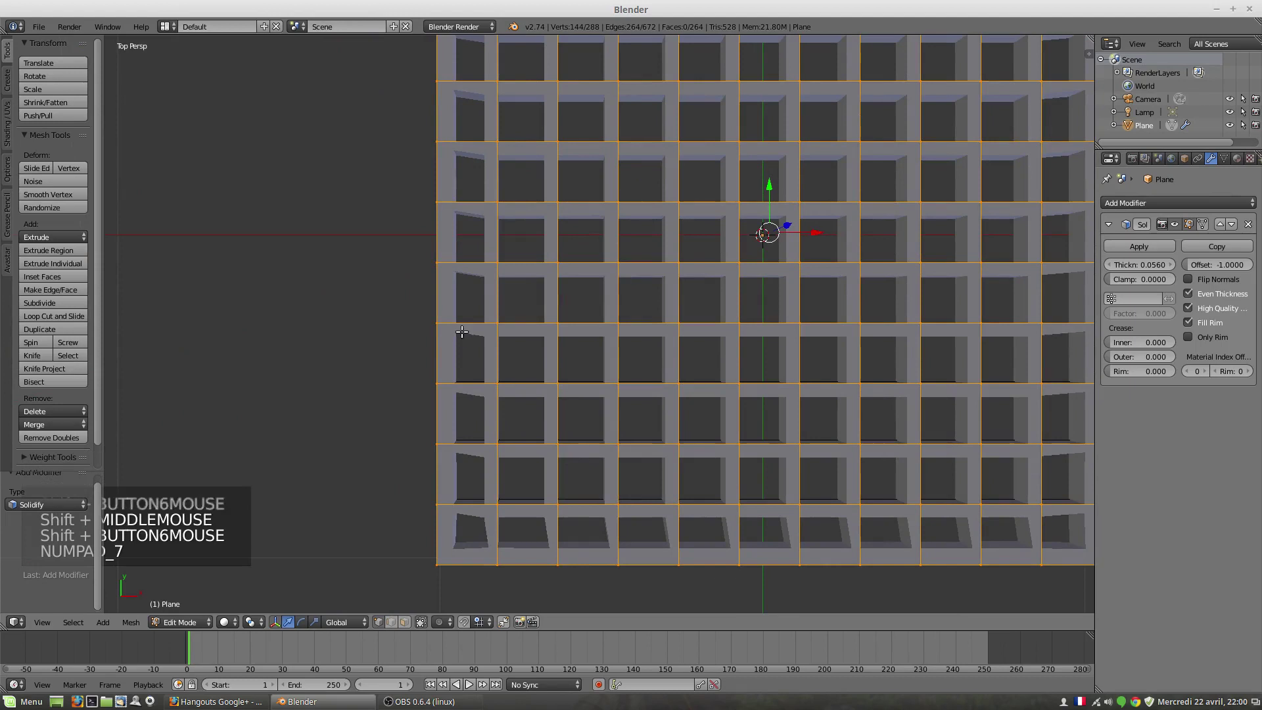
Toggle High Quality Normals and Even Thickness on the Solidify modifier to compare the wall thickness, leaving both disabled
click(1190, 308)
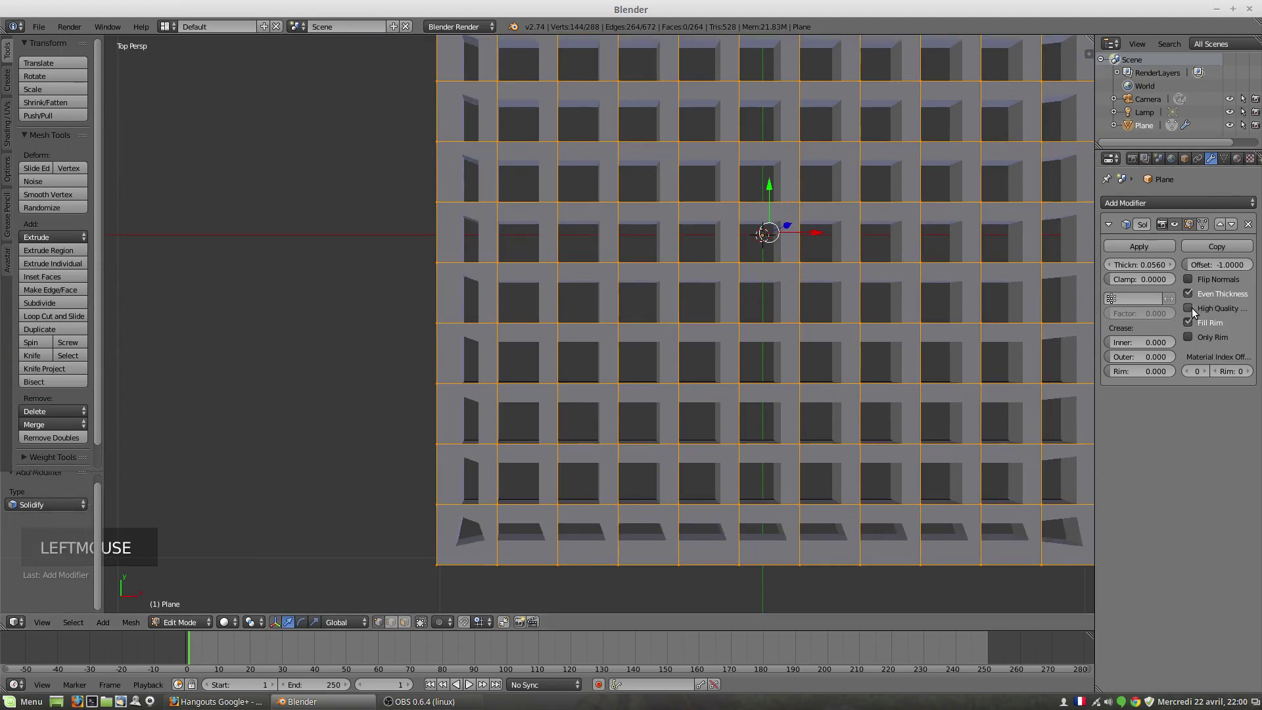
click(1191, 309)
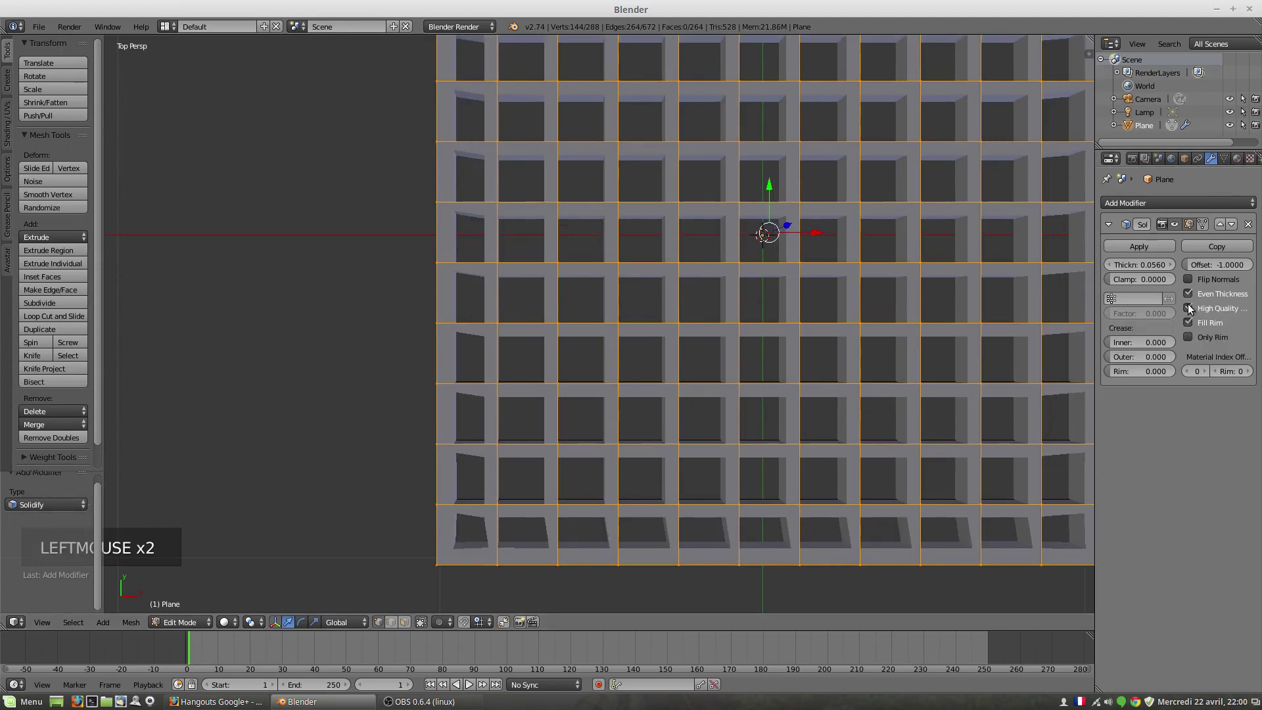
click(1190, 295)
click(1190, 295)
click(1189, 309)
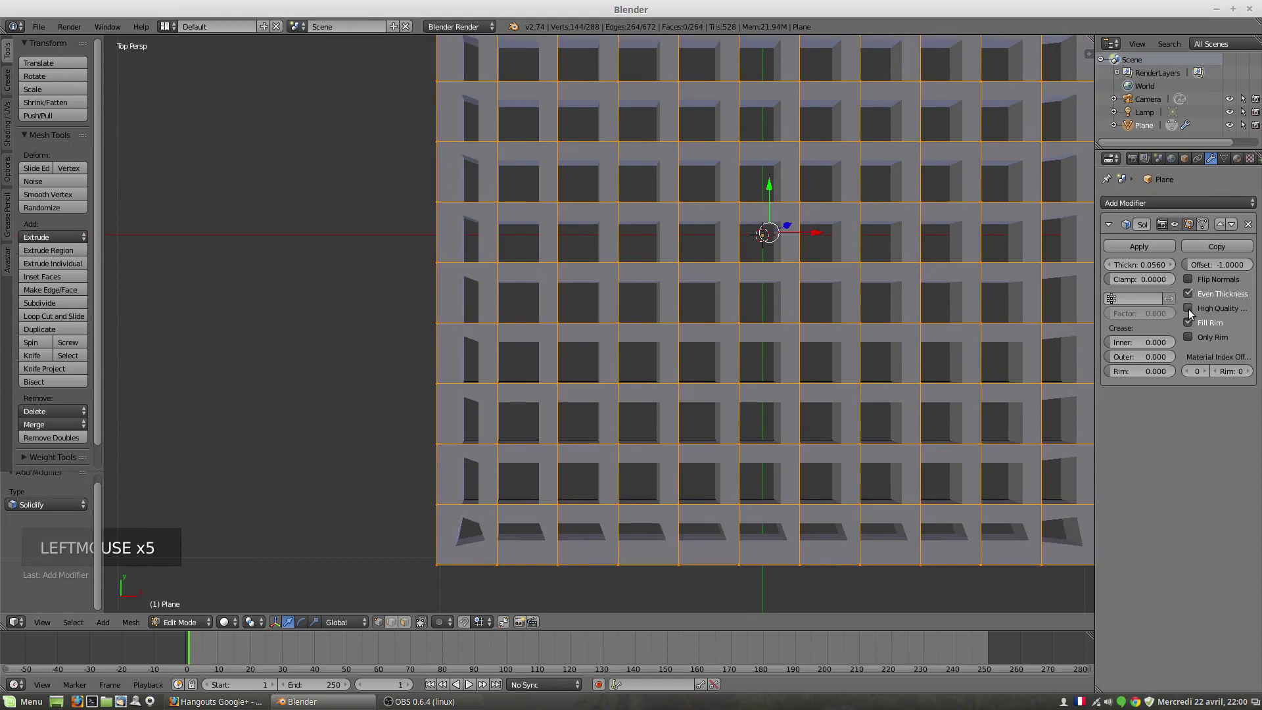
click(1190, 295)
click(1190, 295)
click(1190, 295)
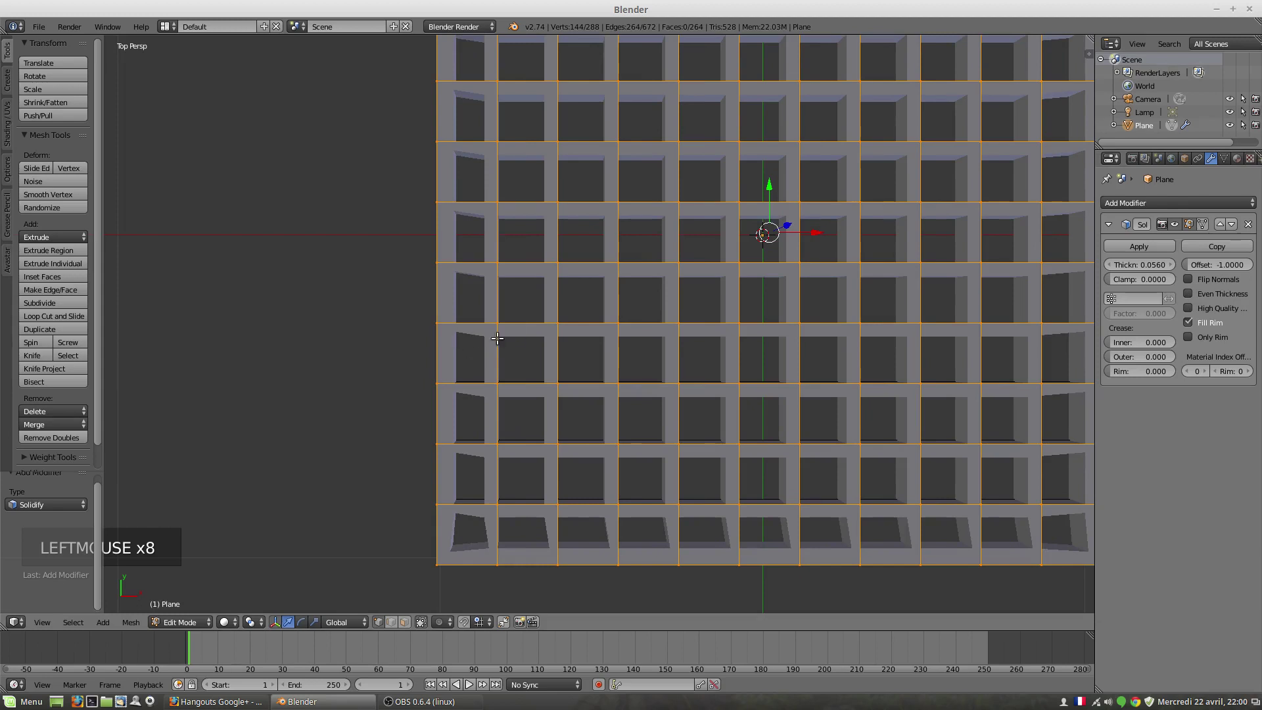
Reduce the Solidify thickness of the grid walls to 0.048
scroll(919, 358, down, 1)
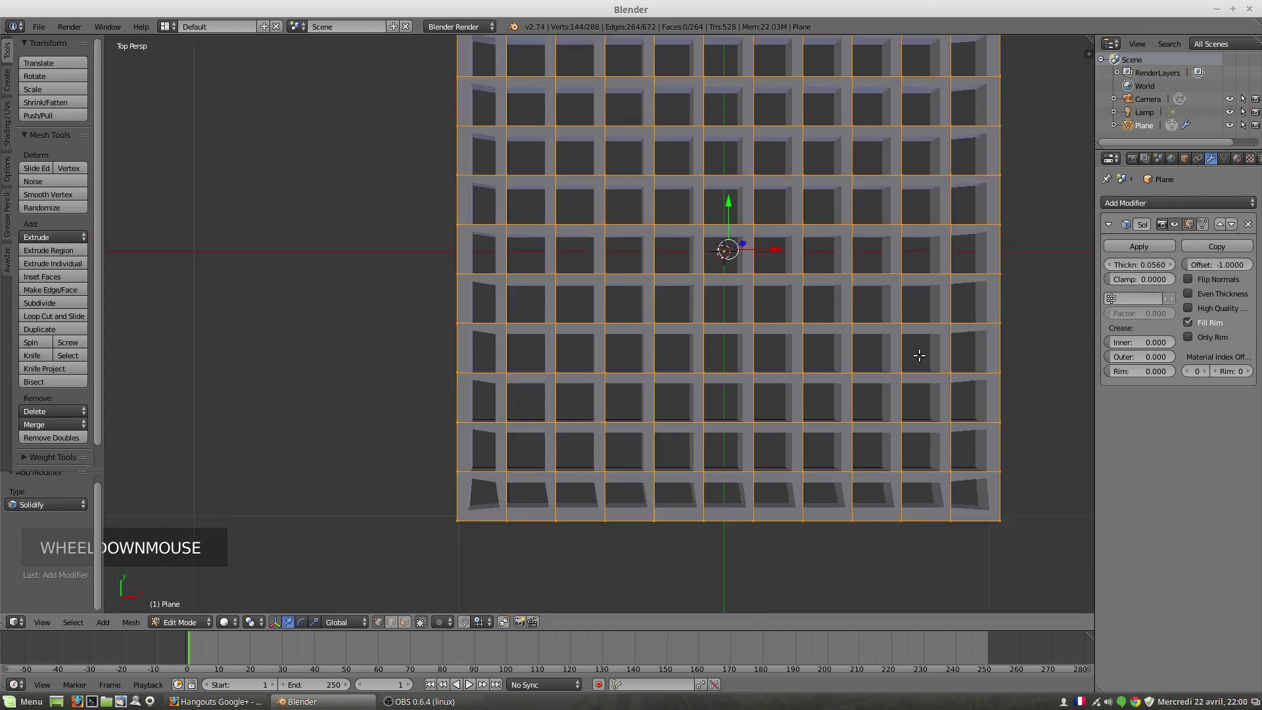
shift+middle_drag(918, 358, 831, 357)
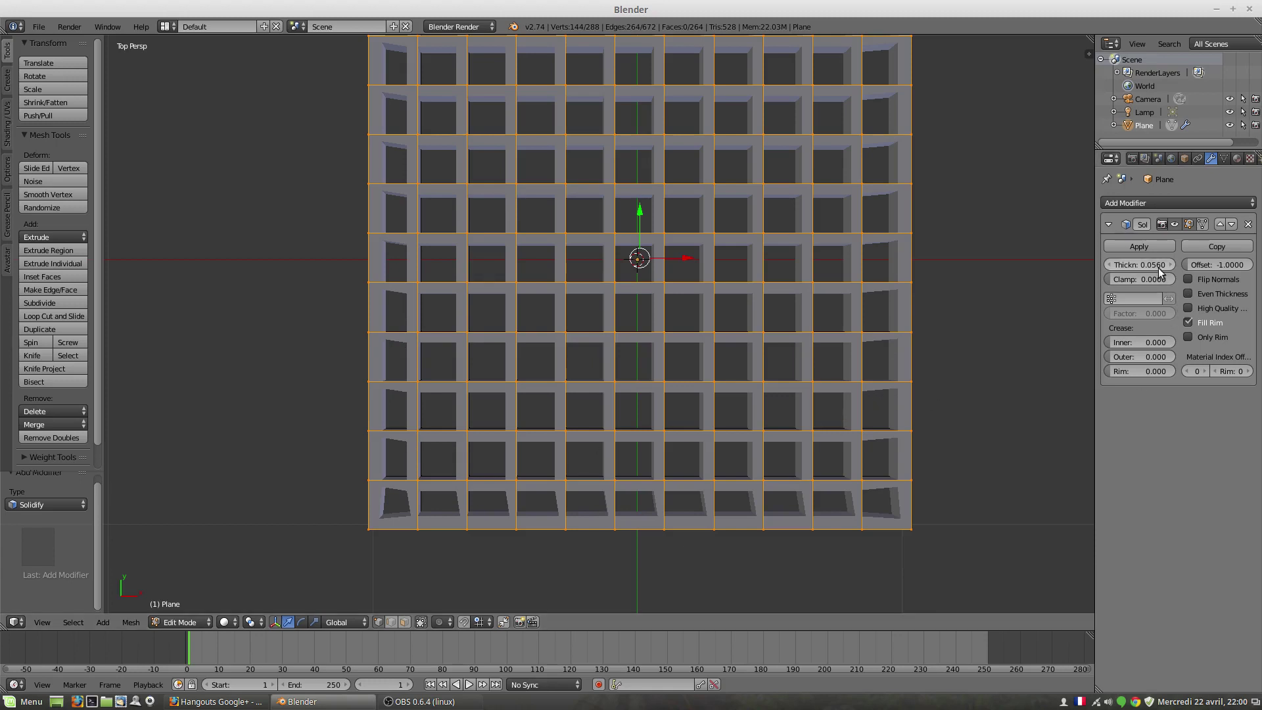
drag(1144, 264, 1177, 265)
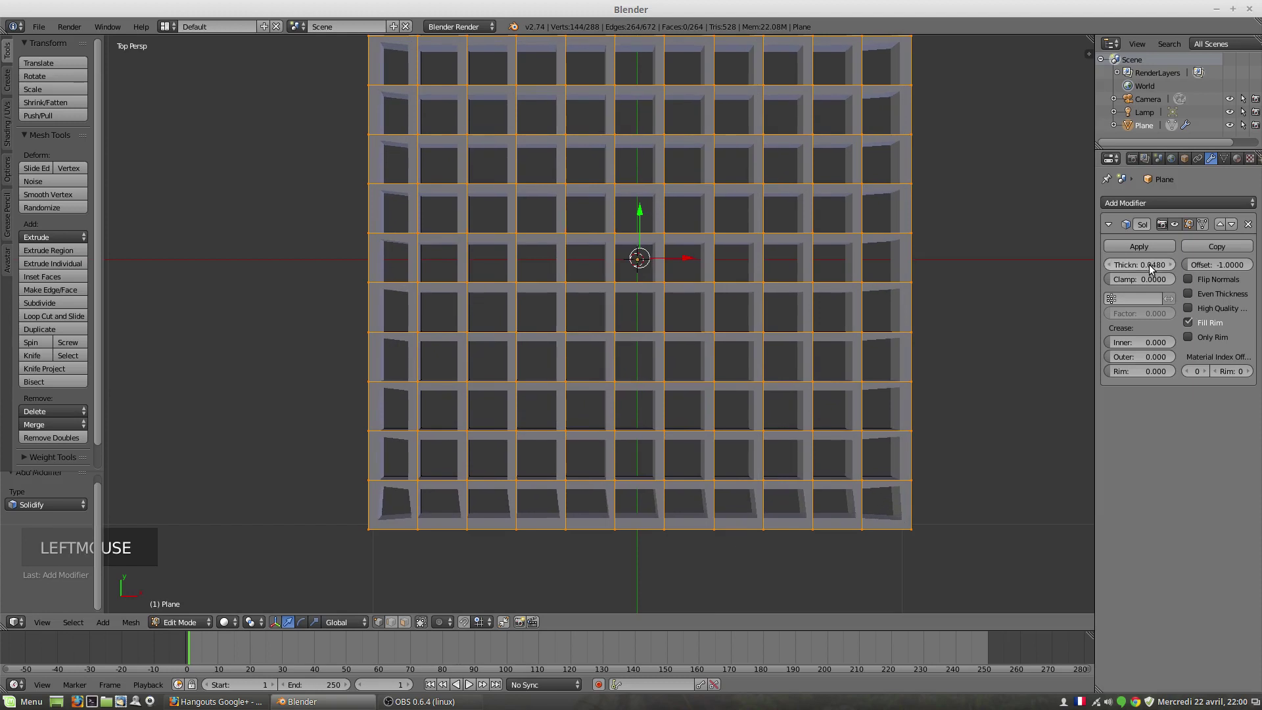
scroll(887, 437, up, 1)
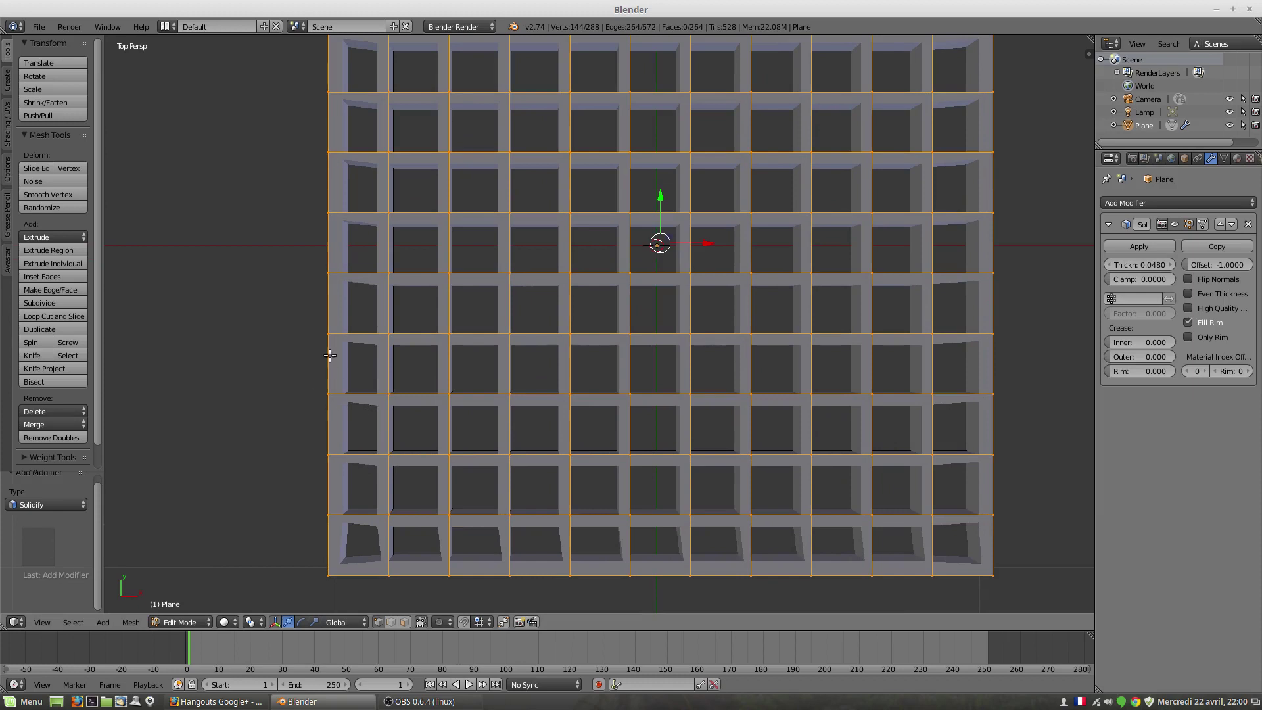
scroll(670, 389, down, 2)
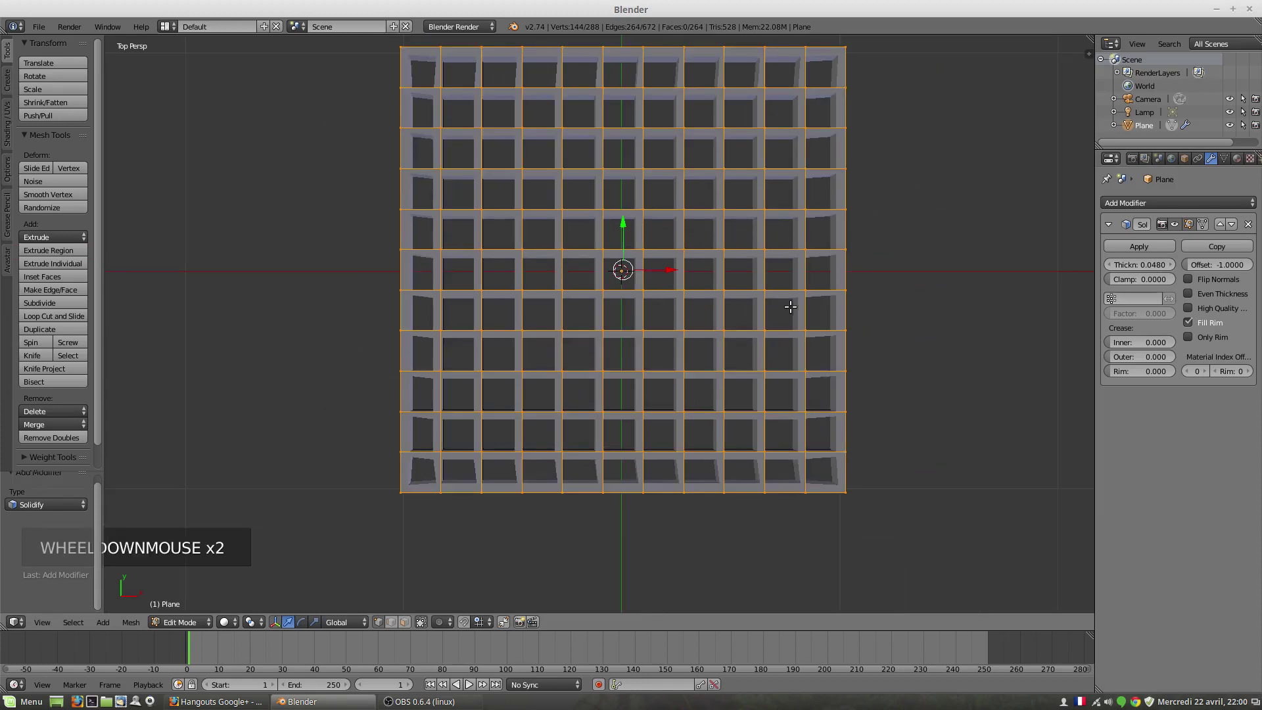
Set the Solidify thickness of the grid walls to 0.013 and enable Even Thickness
middle_drag(701, 411, 653, 318)
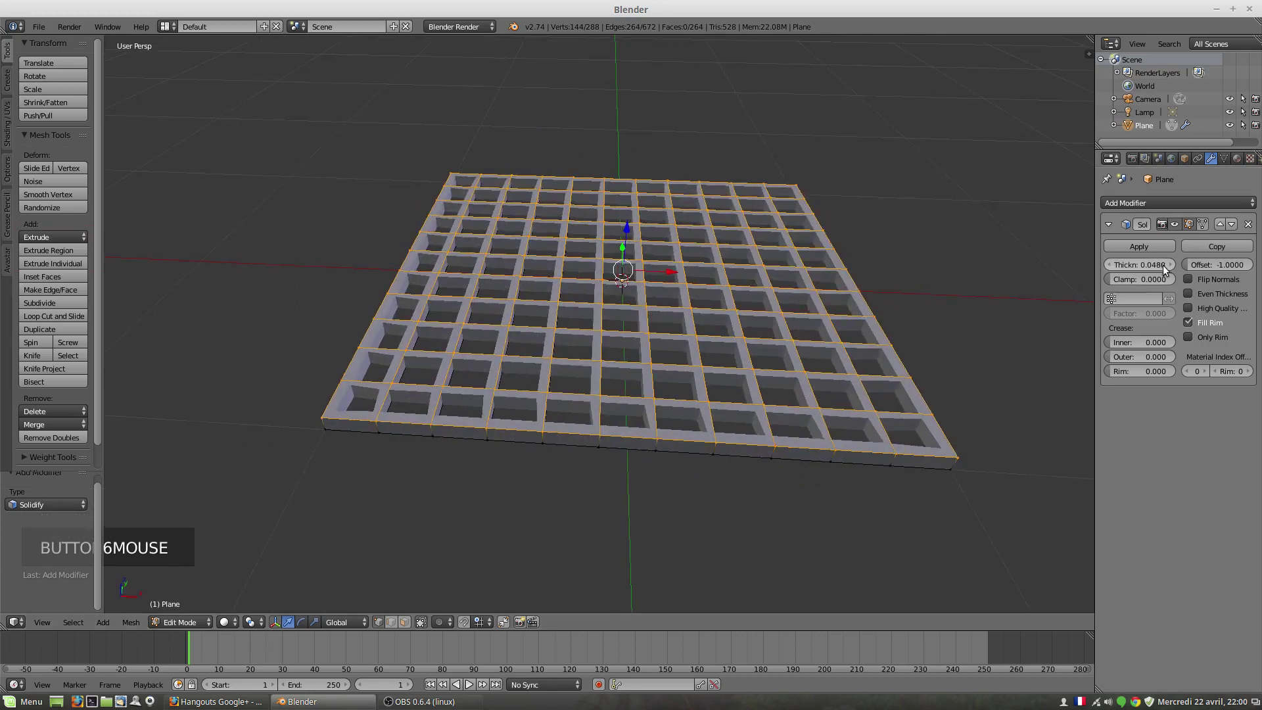
drag(1166, 269, 1126, 270)
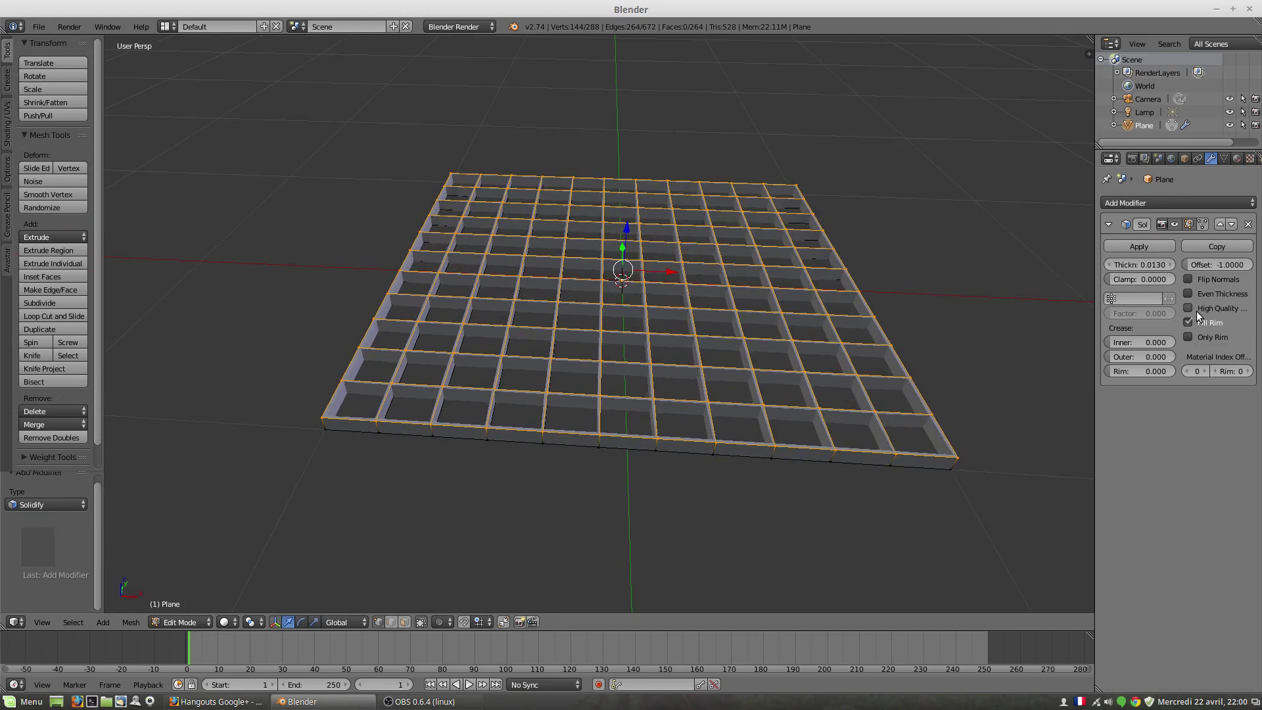
click(1193, 292)
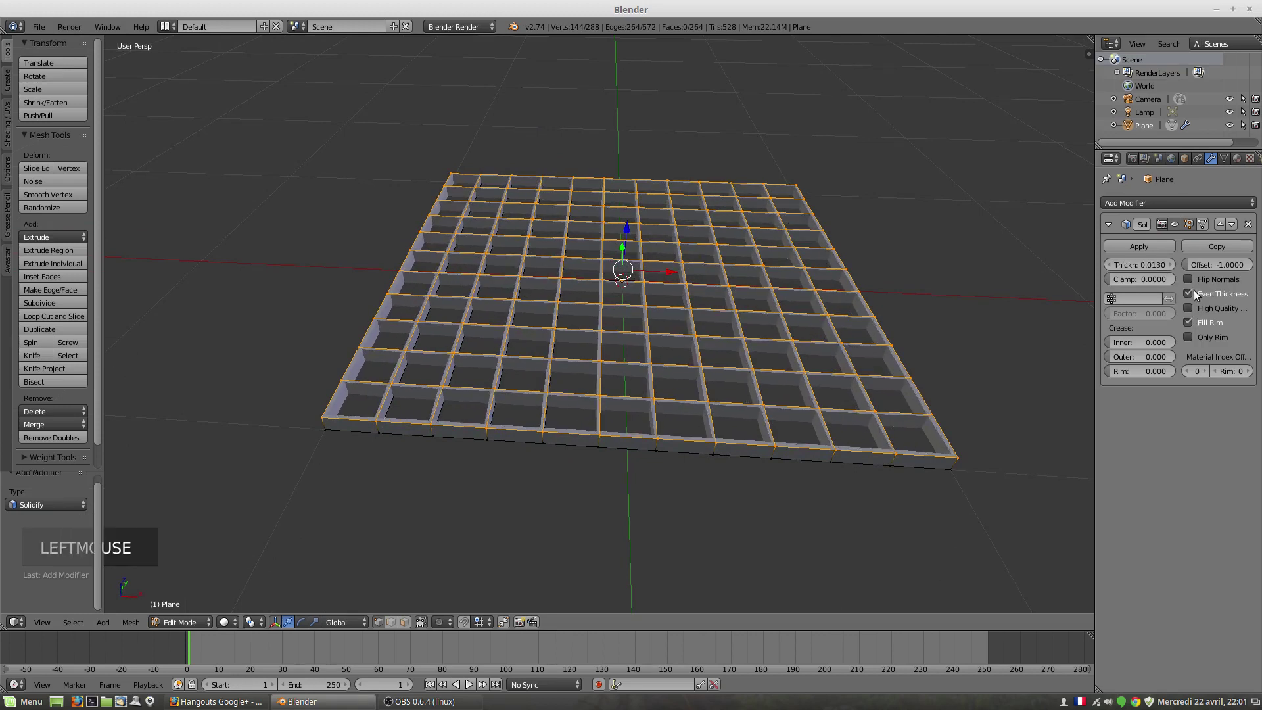
Examine the solidified grid's wall thickness and intersections up close, from above, at a low angle and from underneath
middle_drag(506, 365, 426, 397)
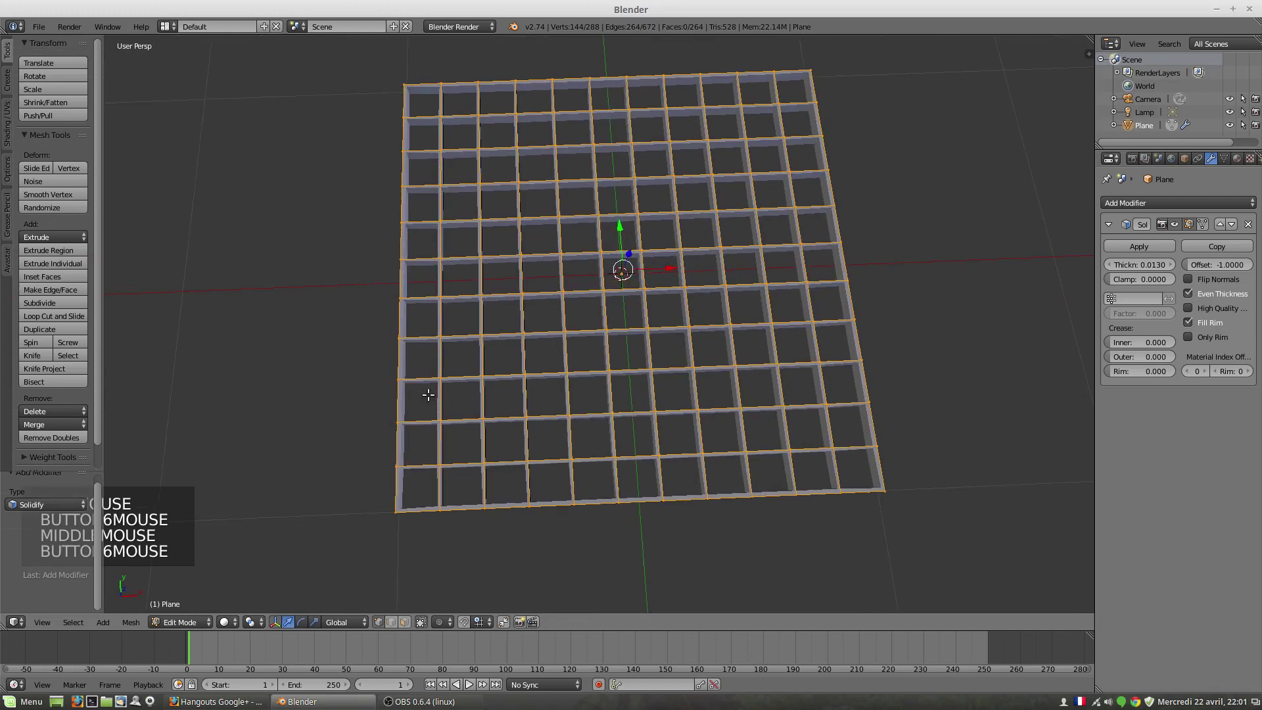
scroll(428, 398, up, 3)
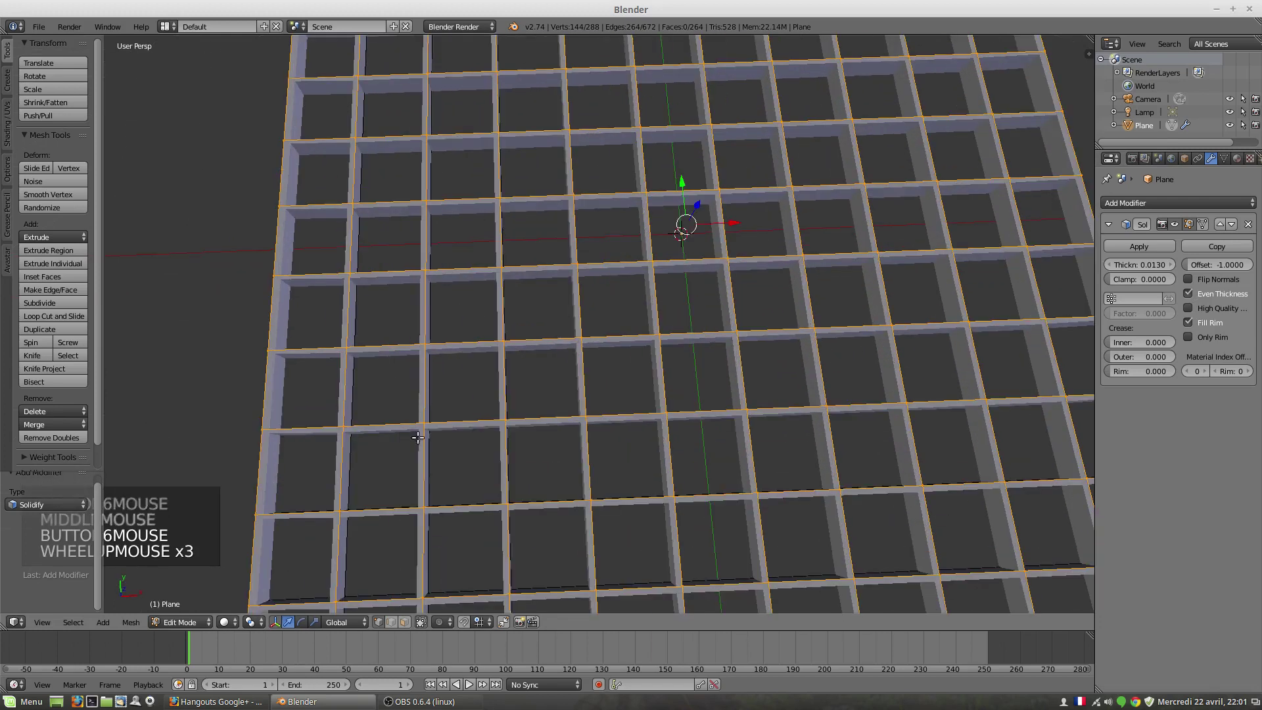
scroll(502, 439, down, 2)
scroll(502, 438, down, 1)
middle_drag(583, 425, 589, 355)
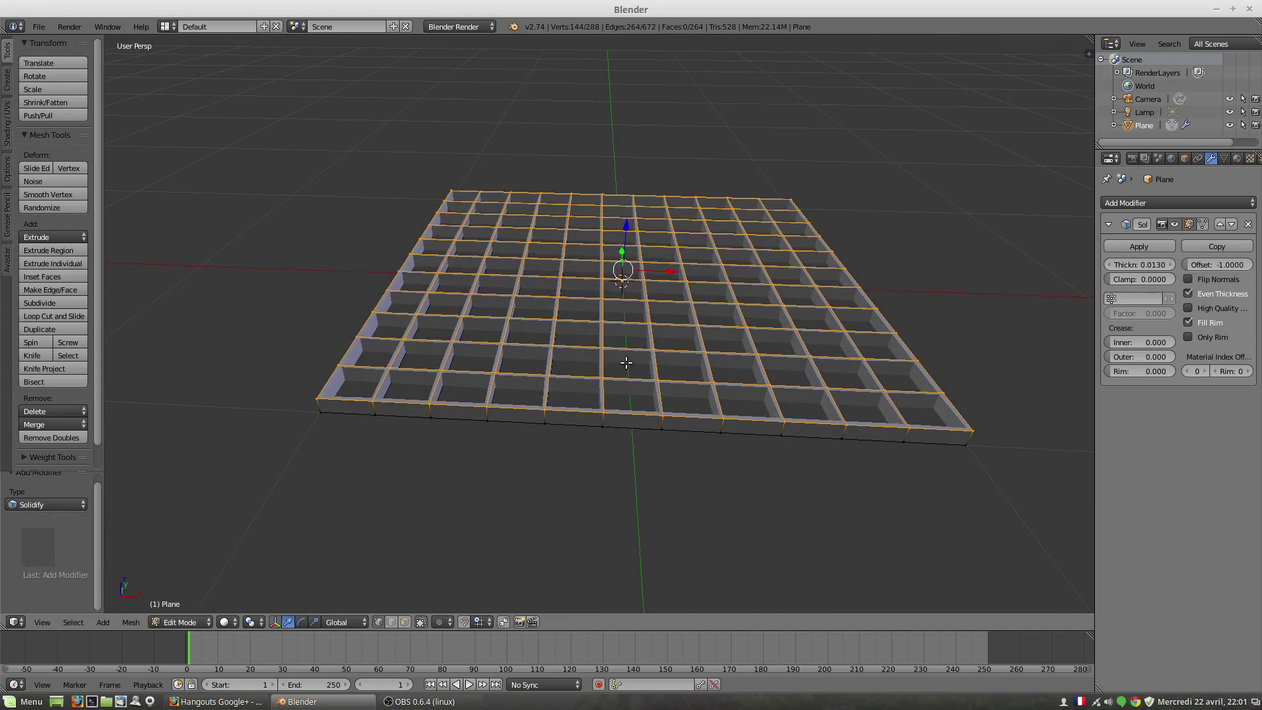
middle_drag(696, 359, 594, 383)
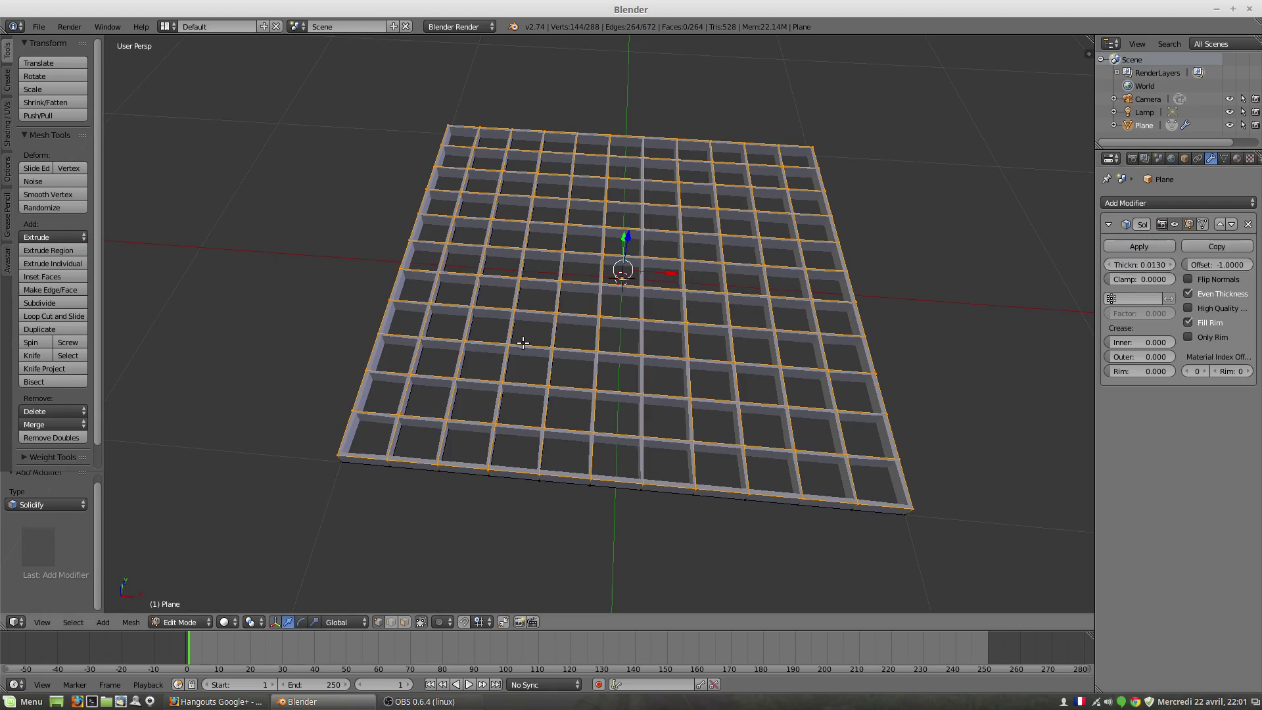
middle_drag(522, 342, 544, 361)
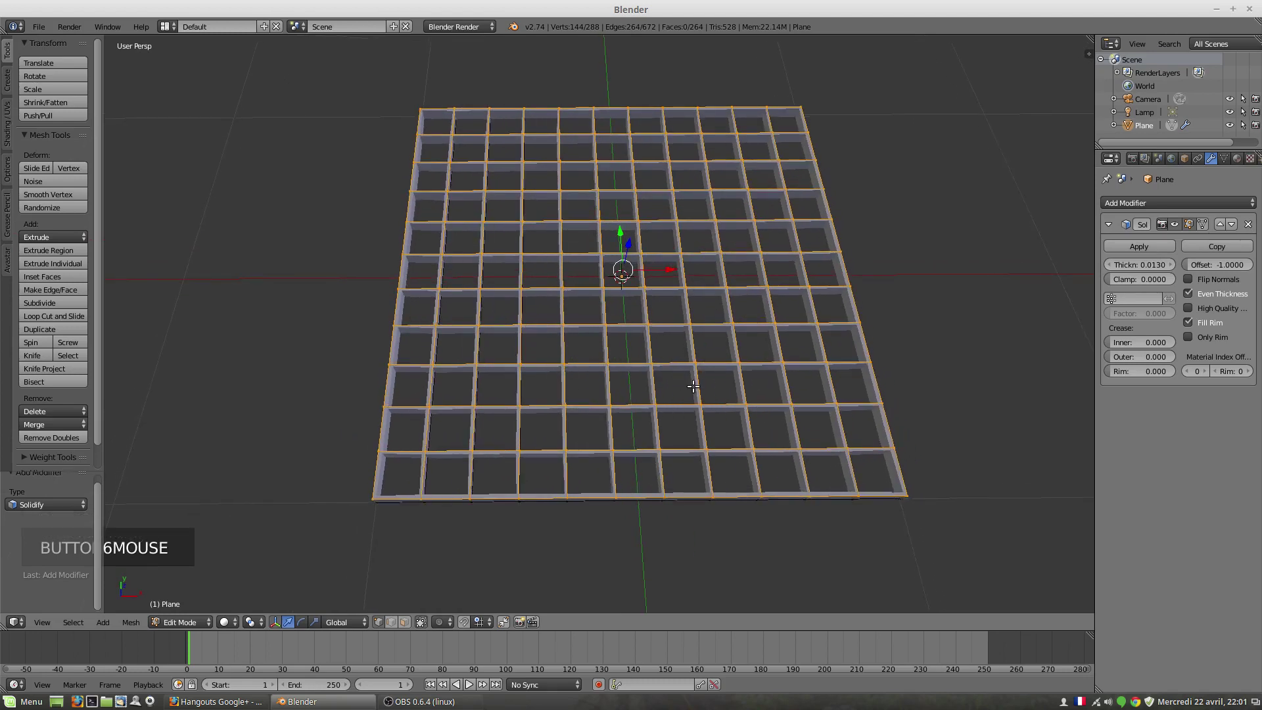
middle_drag(662, 347, 668, 300)
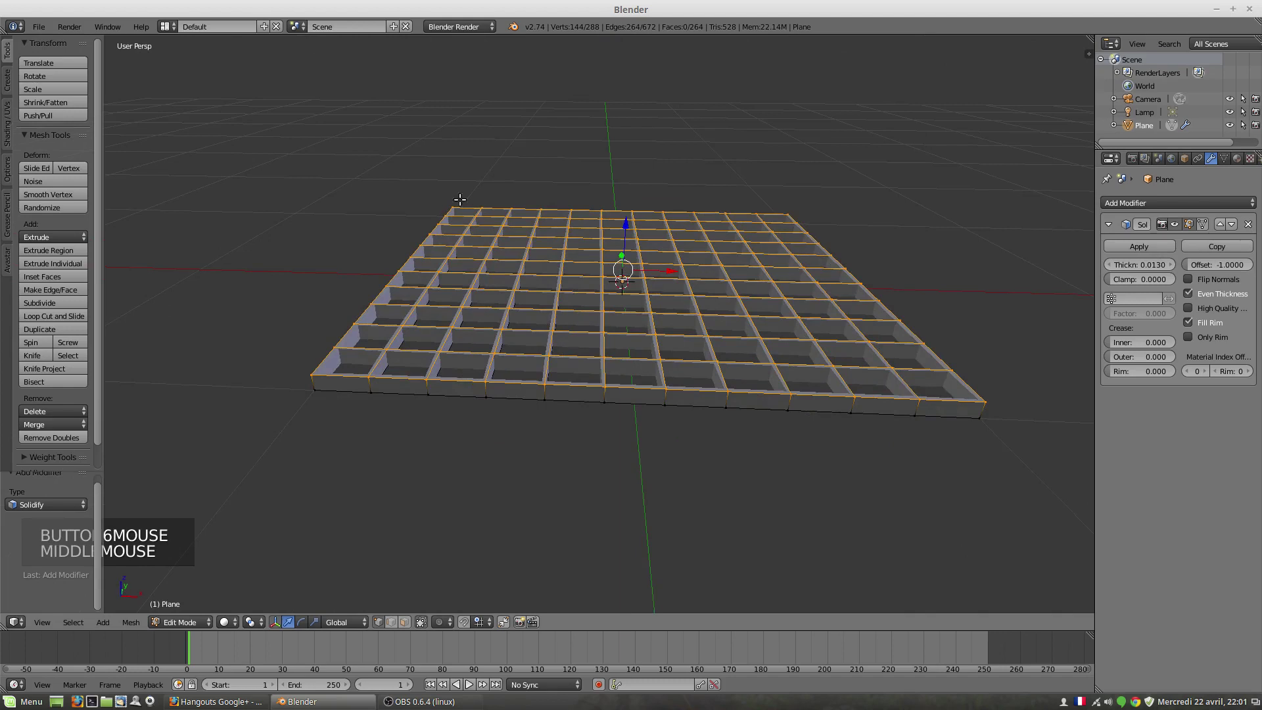
middle_drag(600, 403, 588, 265)
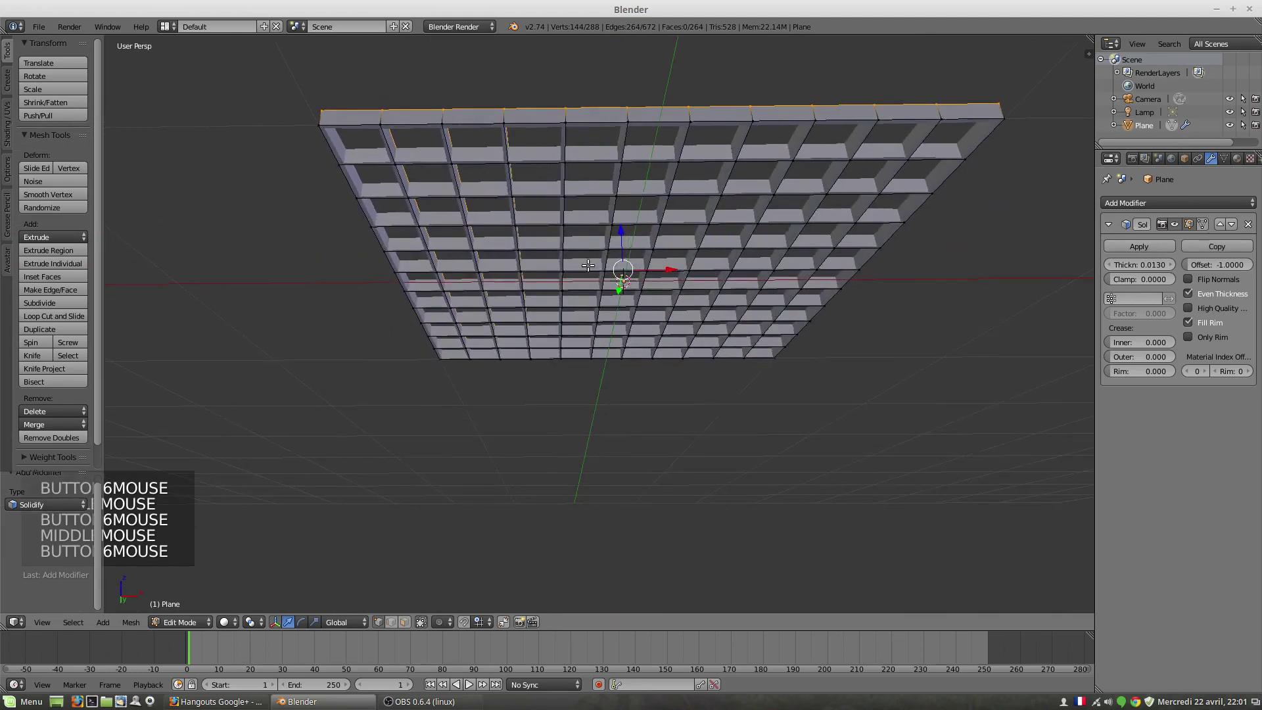
middle_drag(680, 205, 633, 353)
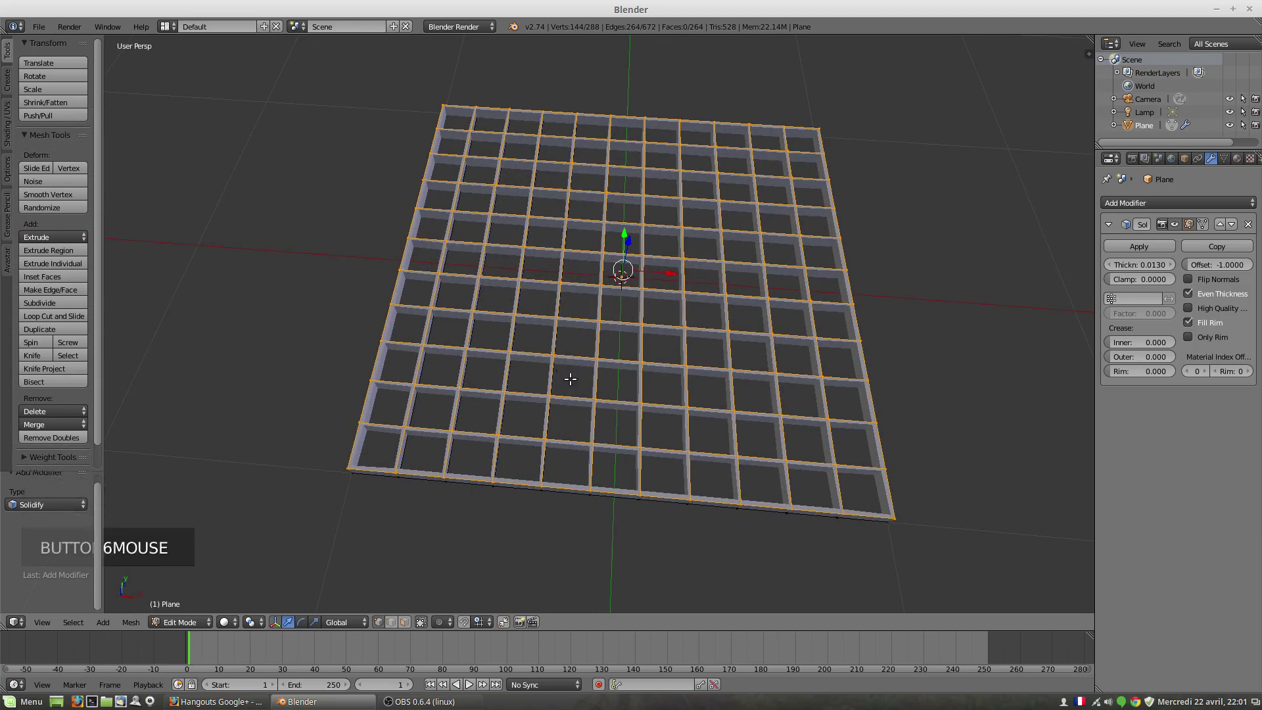
middle_drag(572, 374, 596, 394)
Leave the grid's mesh editing for Object Mode and select all objects in the scene
key(Tab)
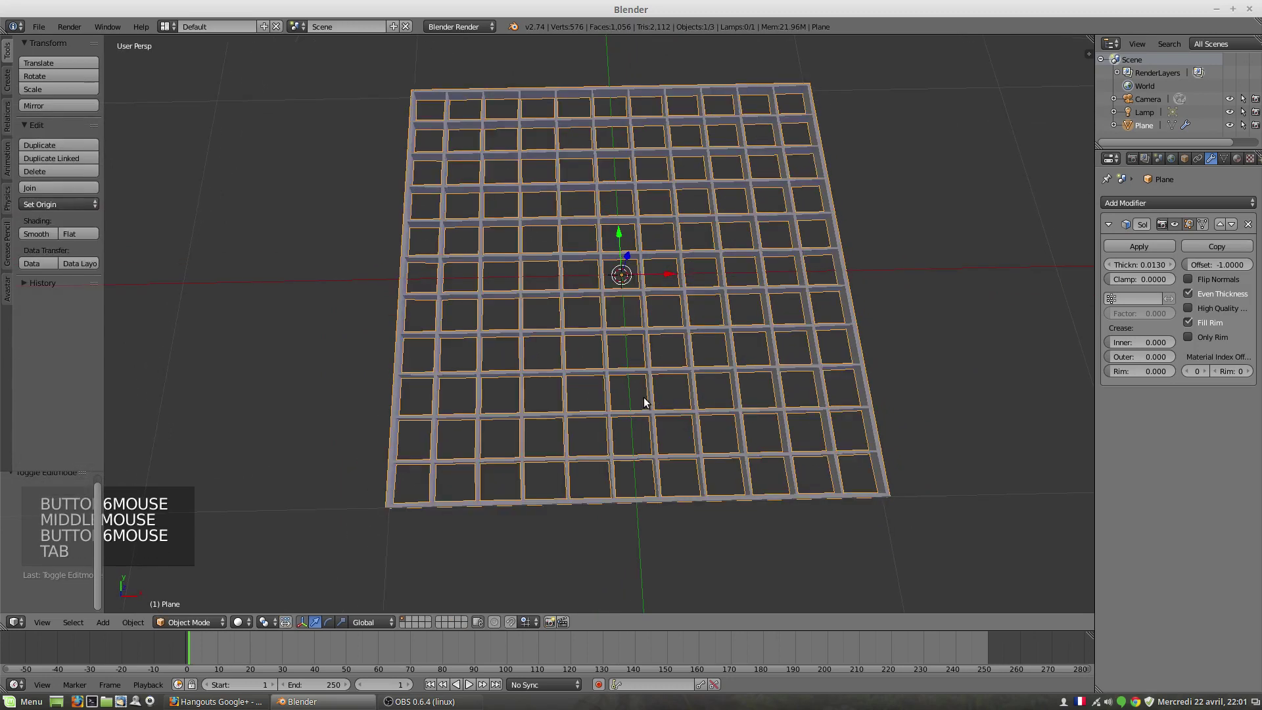
key(a)
key(a)
key(a)
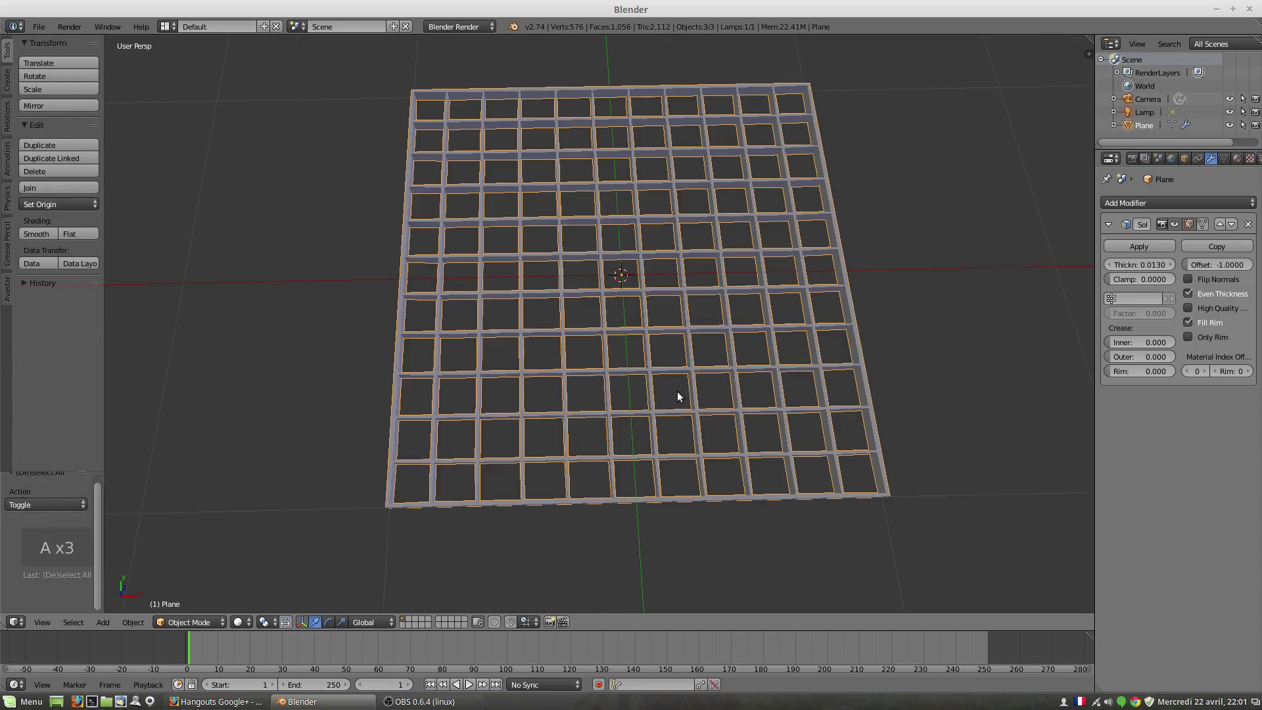
Put the solidified grid back into Edit Mode, with the whole grid centred in view
middle_drag(677, 392, 629, 341)
scroll(629, 340, down, 4)
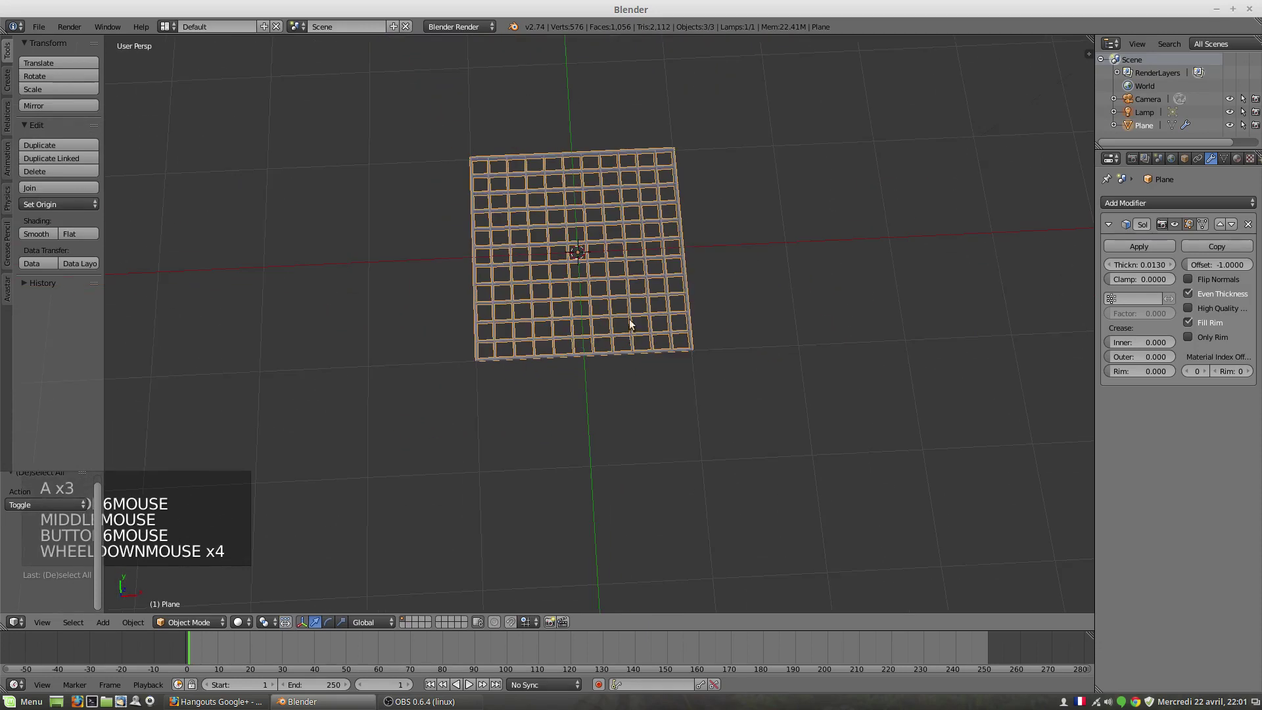
shift+middle_drag(618, 285, 611, 356)
middle_drag(611, 355, 615, 379)
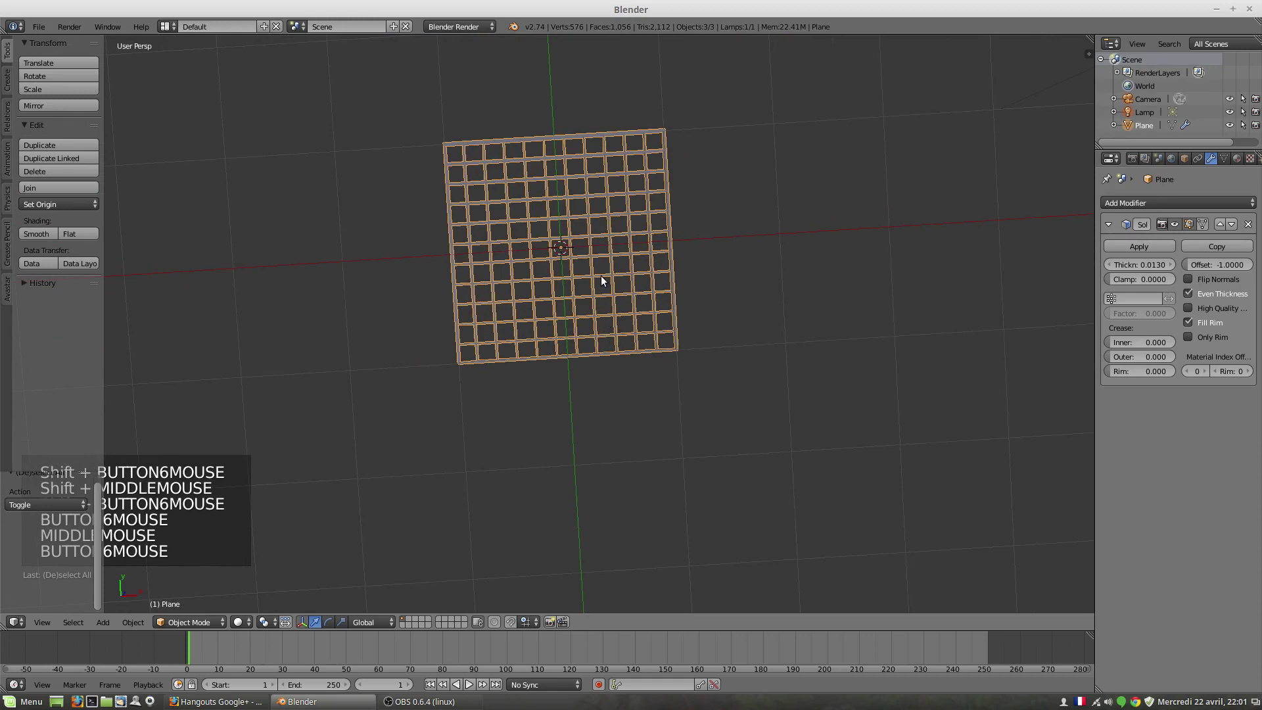
scroll(601, 276, up, 3)
key(Tab)
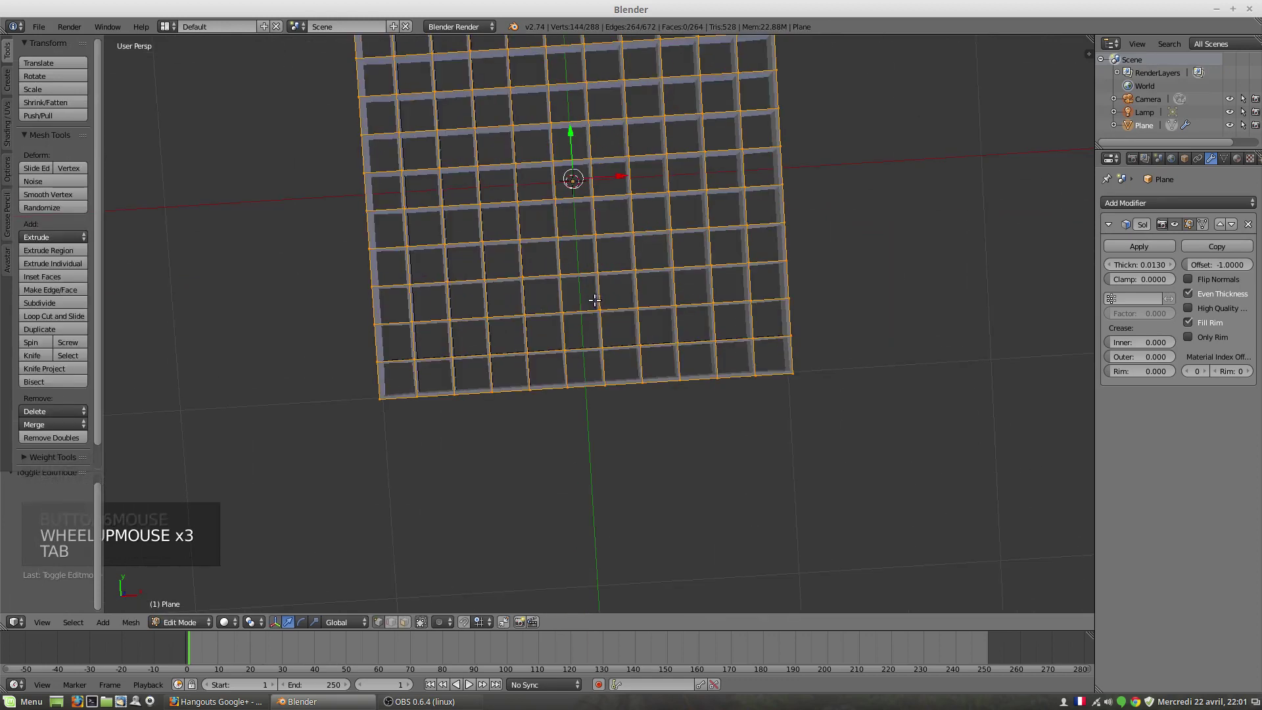
shift+middle_drag(594, 300, 587, 416)
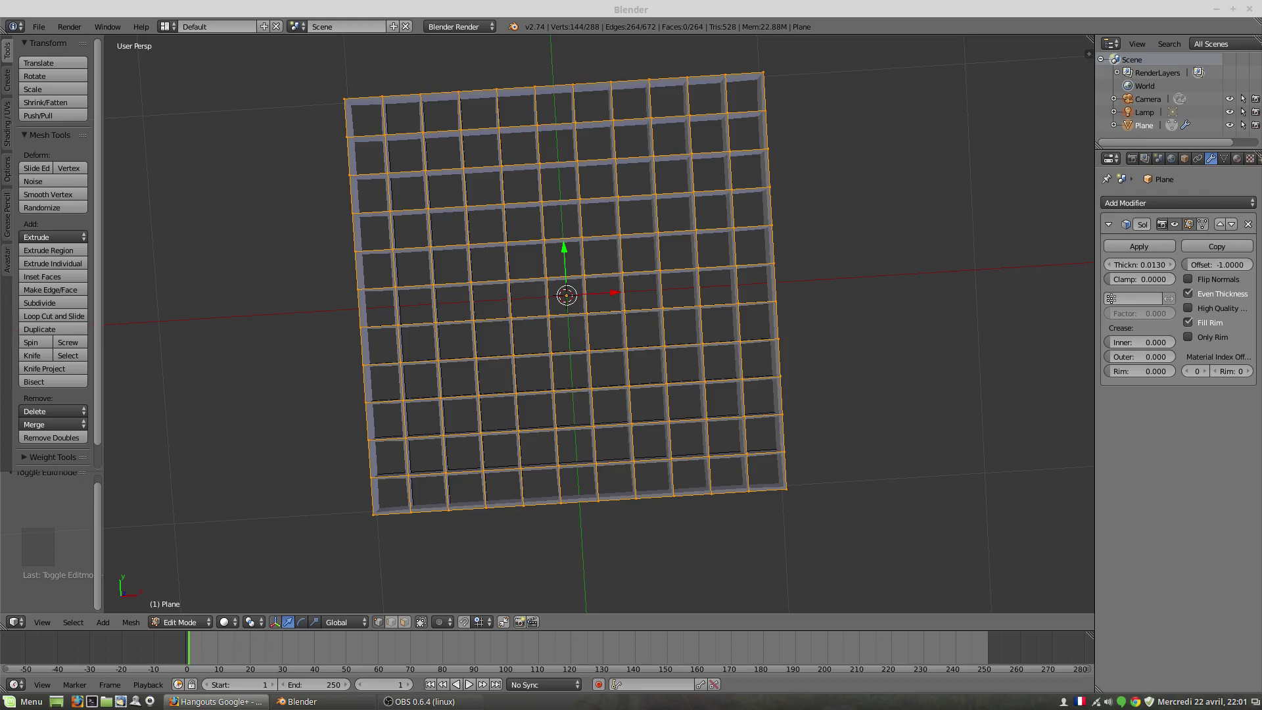
Remove the Solidify modifier from the extruded grid
middle_drag(557, 539, 572, 442)
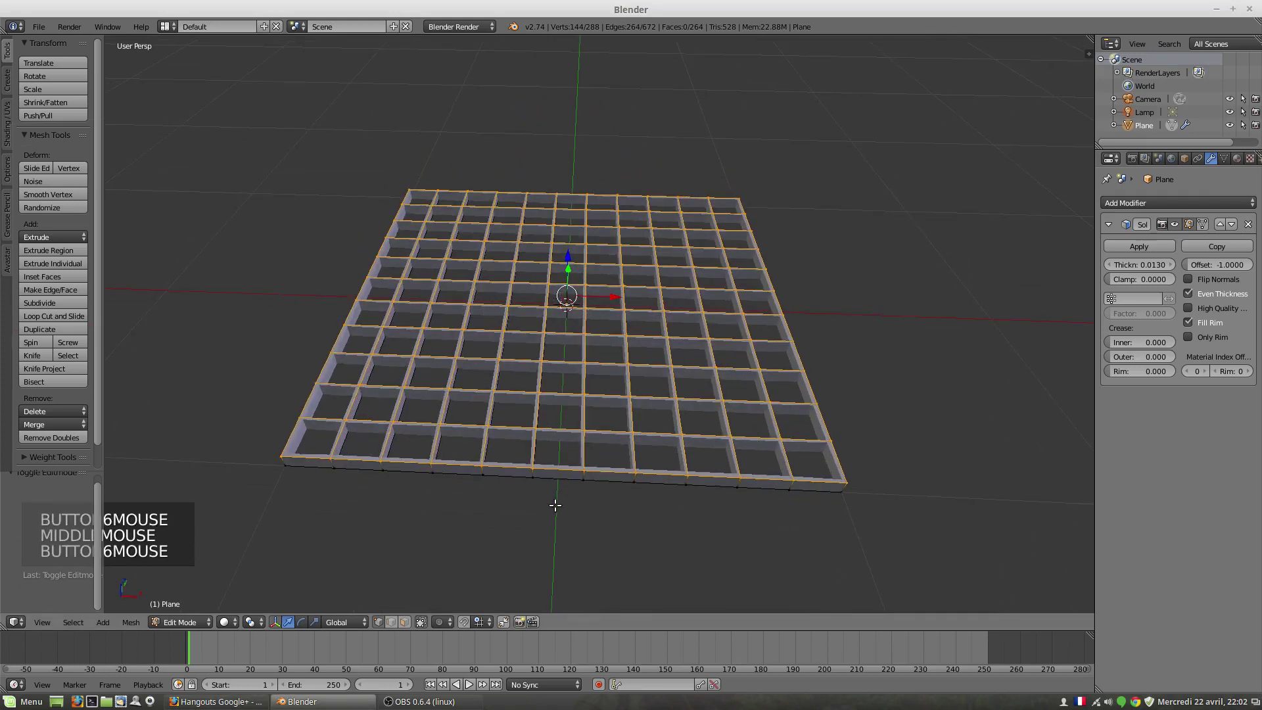
scroll(517, 504, left, 1)
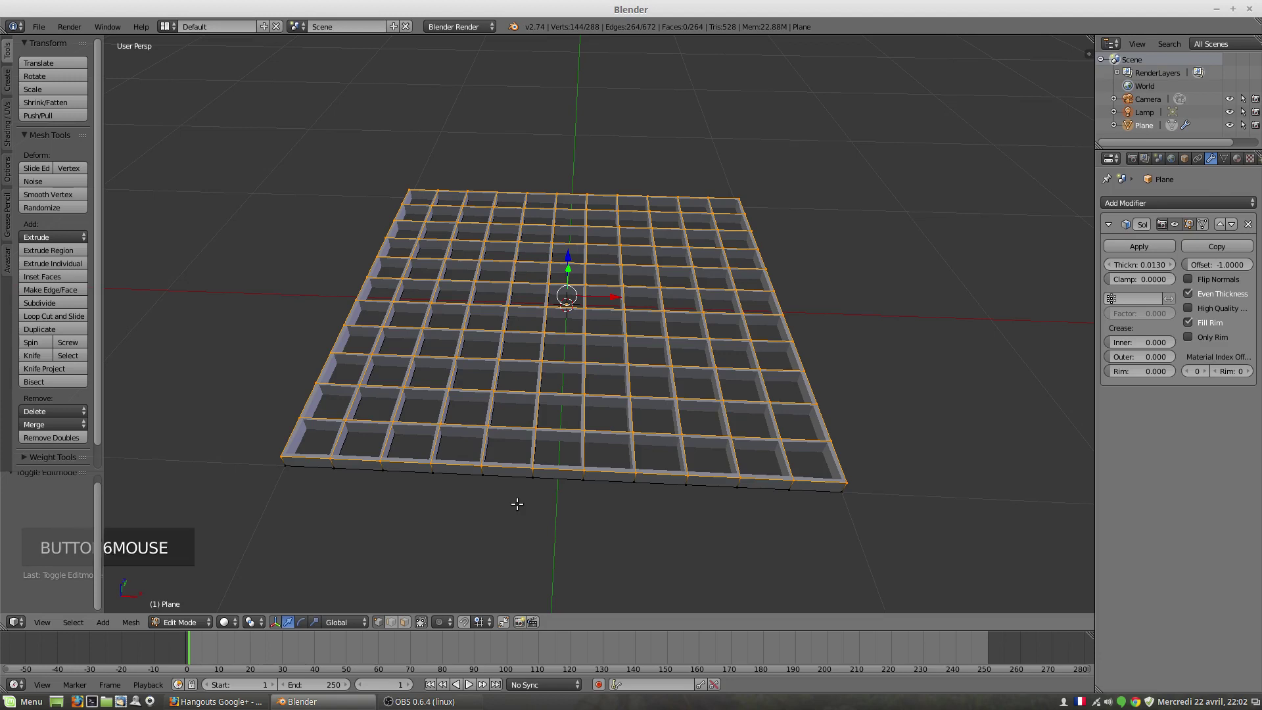
middle_drag(517, 505, 555, 431)
scroll(555, 431, left, 1)
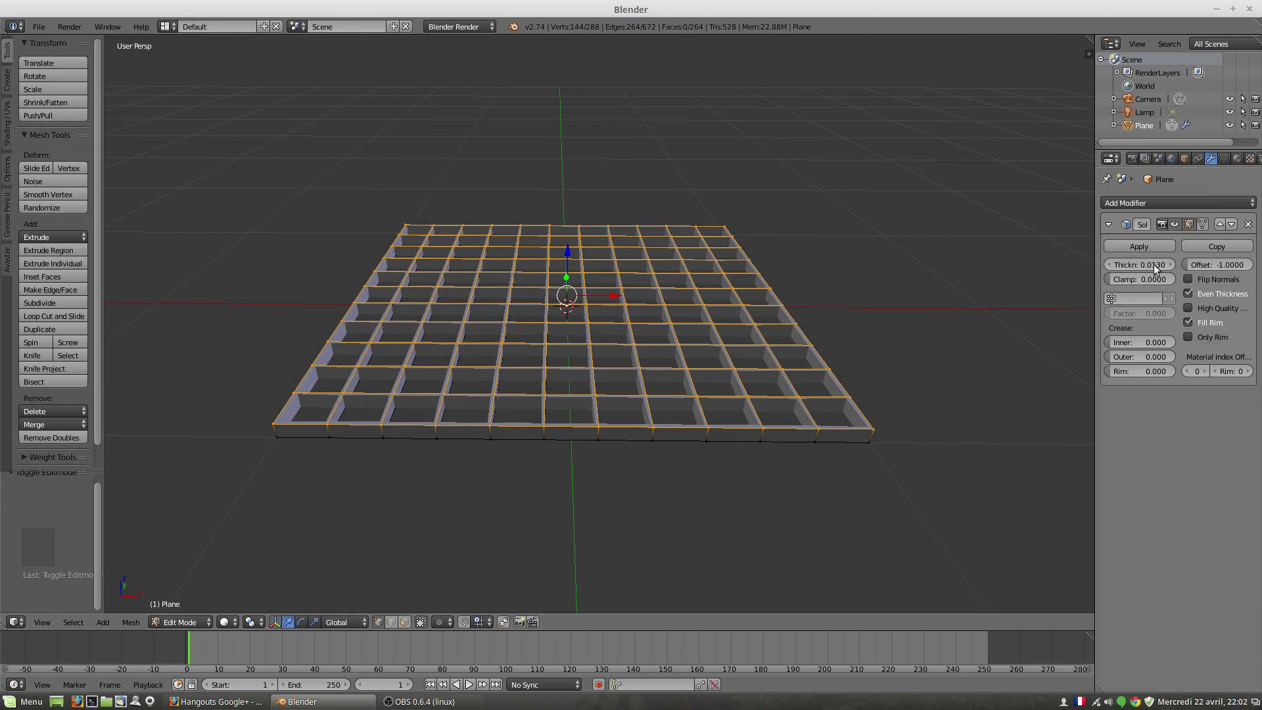
click(1249, 226)
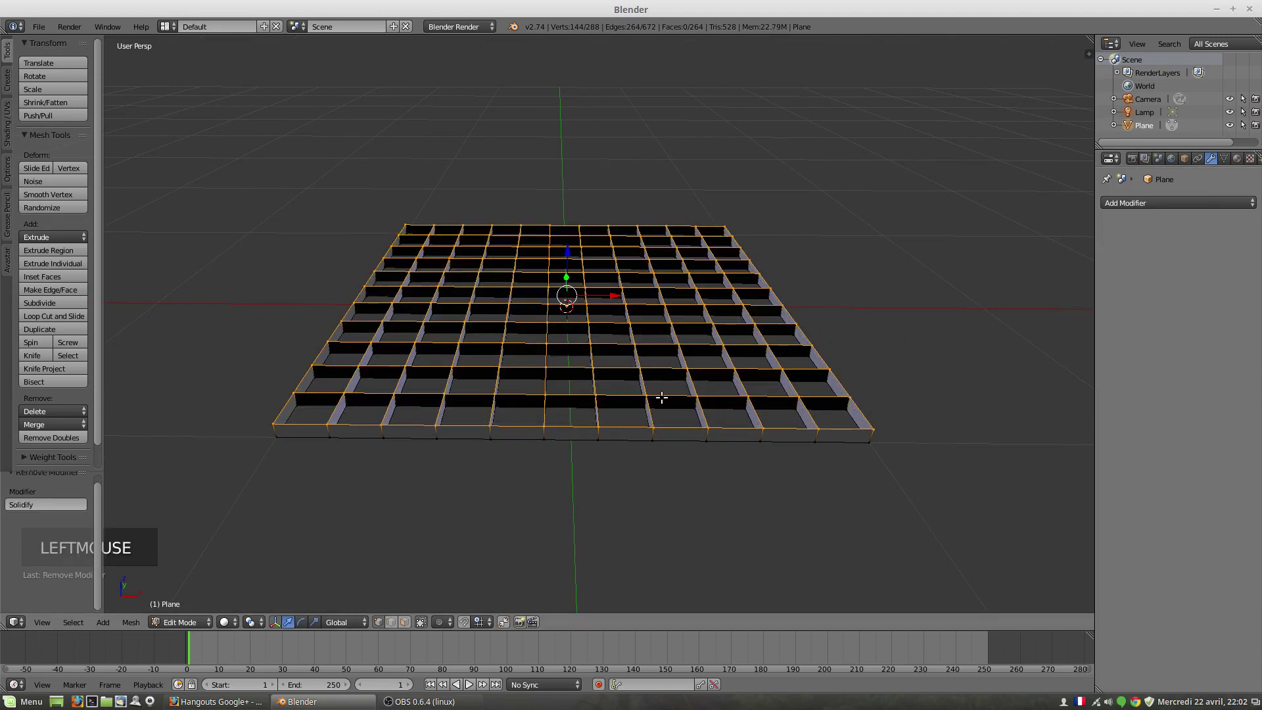
Try to undo the grid's mesh edits repeatedly within Edit Mode to get back to the plain plane
key(ctrl+z)
key(ctrl+z)
key(ctrl+z)
key(ctrl+z)
key(ctrl+z)
key(ctrl+z)
key(ctrl+z)
key(ctrl+z)
key(ctrl+z)
key(ctrl+z)
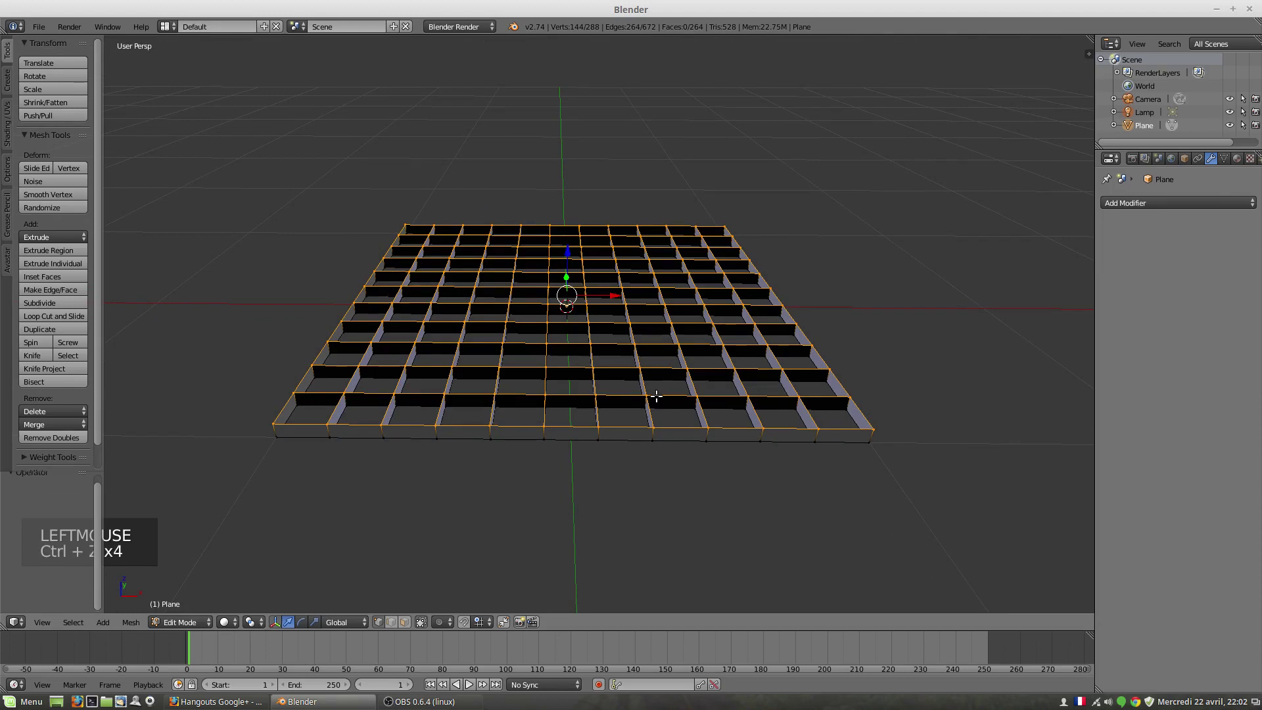
key(ctrl+z)
key(ctrl+z)
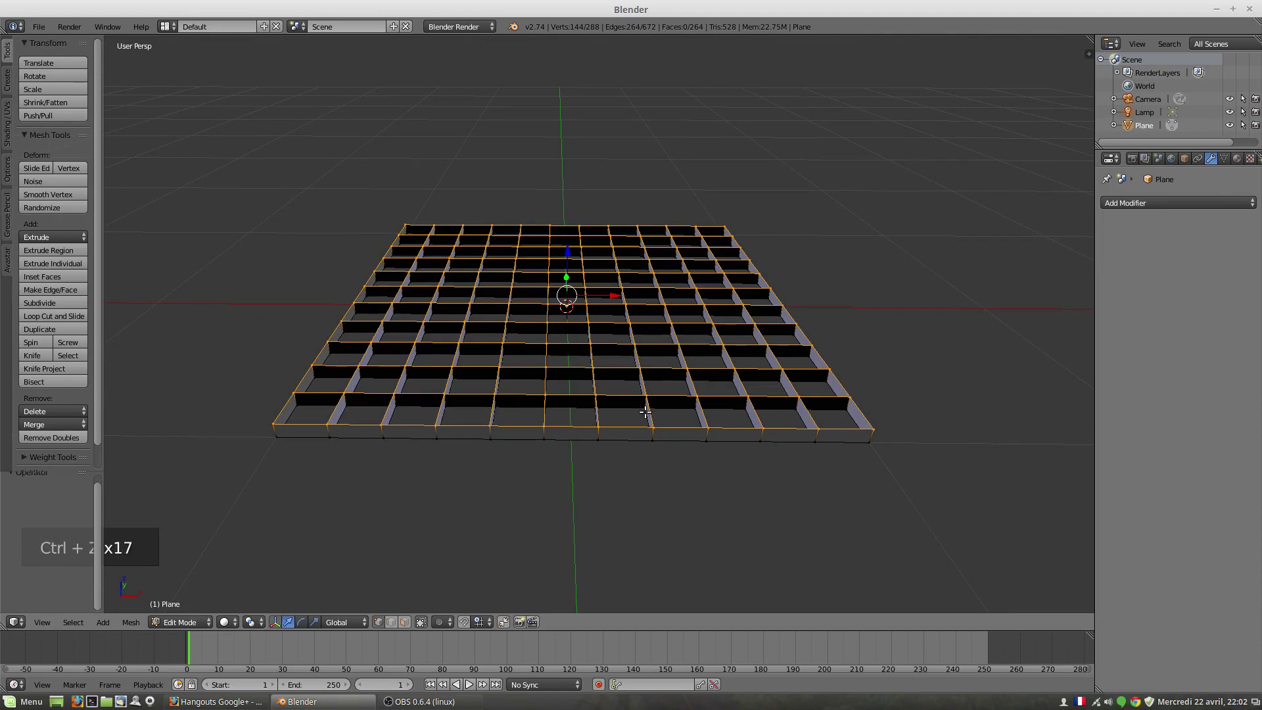
Step the history back in Object Mode to the plain unsubdivided plane and reopen it in Edit Mode
key(Tab)
key(ctrl+z)
key(ctrl+z)
key(ctrl+z)
key(ctrl+z)
key(ctrl+z)
key(ctrl+z)
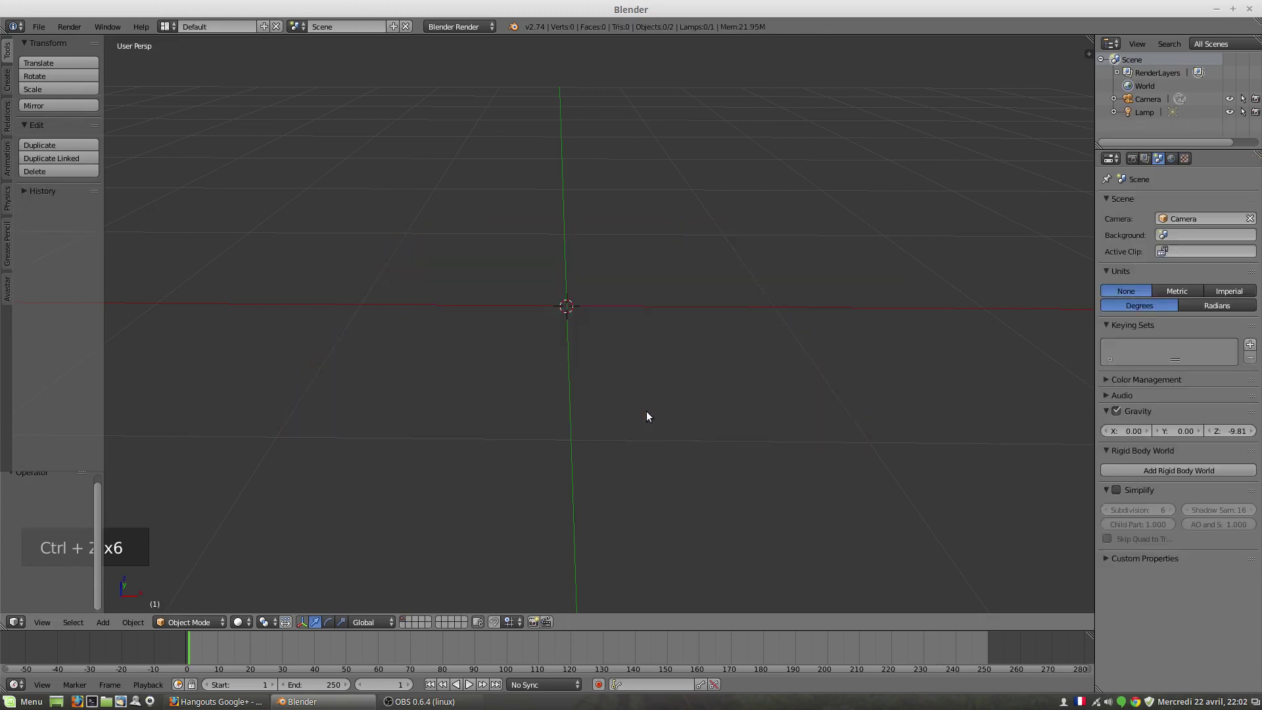
key(ctrl+shift+z)
key(ctrl+shift+z)
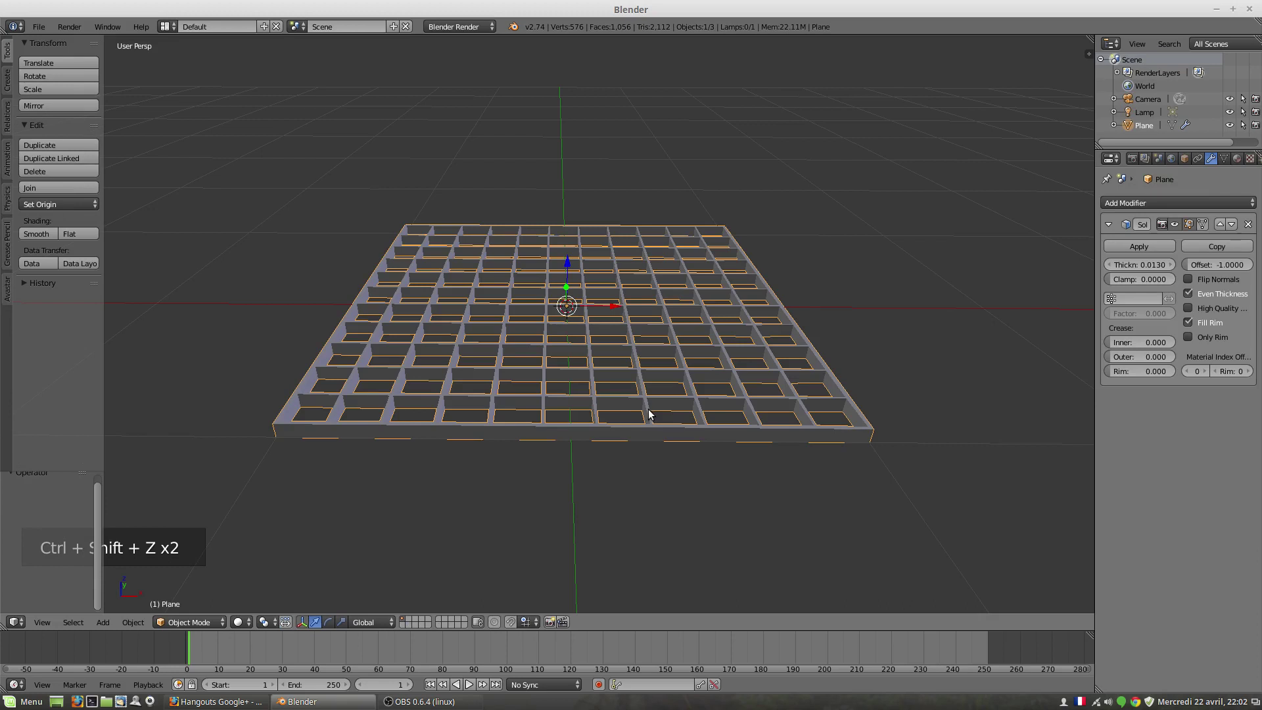
key(ctrl+z)
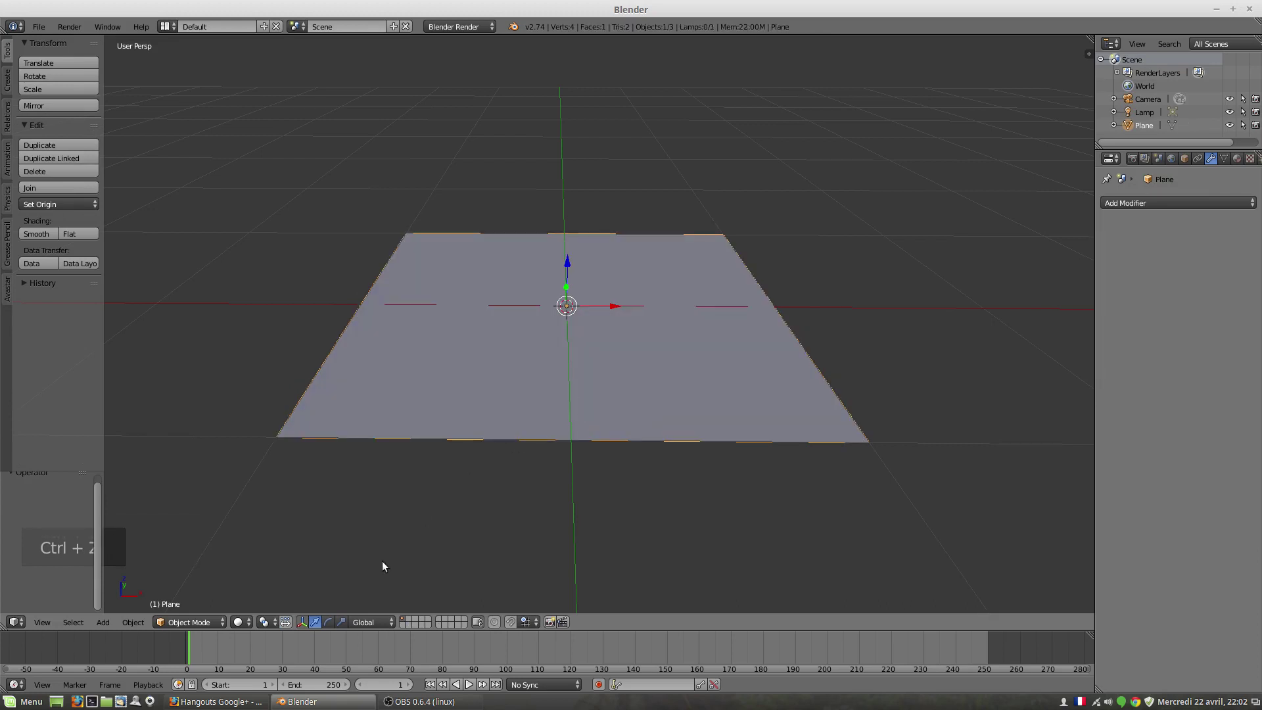
key(Tab)
Subdivide the plane with 10 cuts
middle_drag(555, 361, 553, 403)
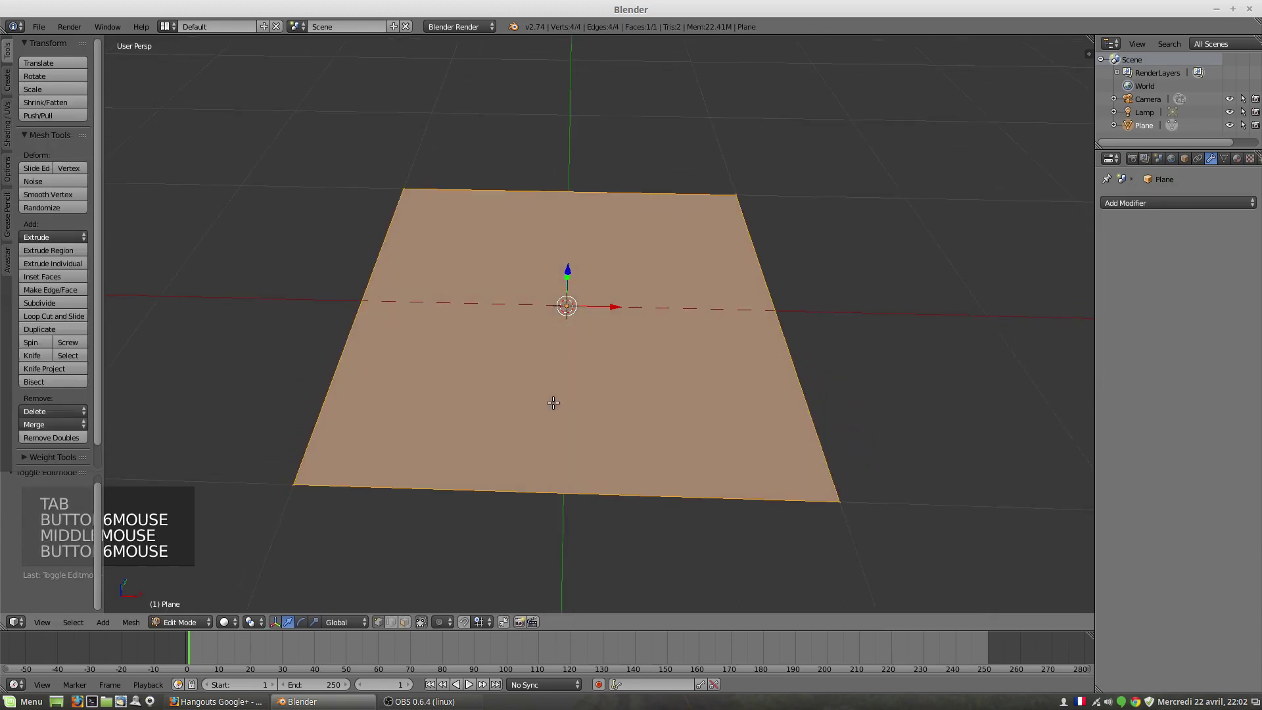
key(w)
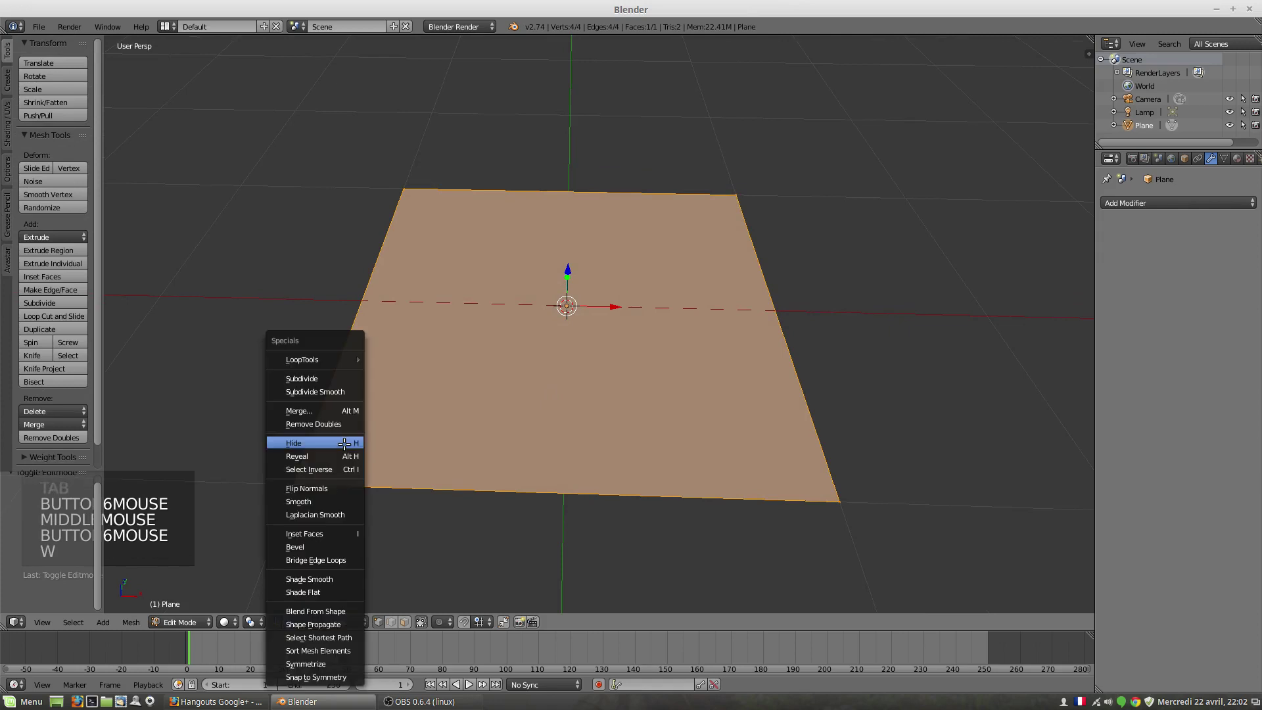
click(334, 379)
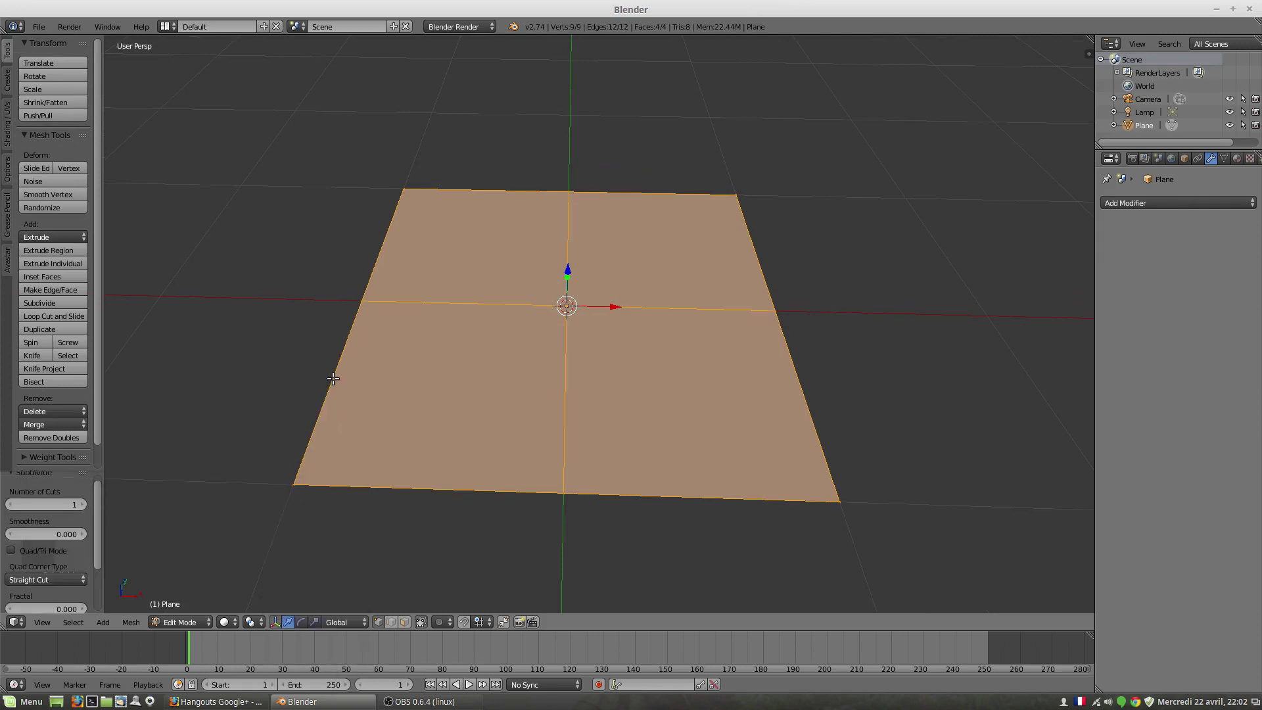
drag(44, 506, 125, 509)
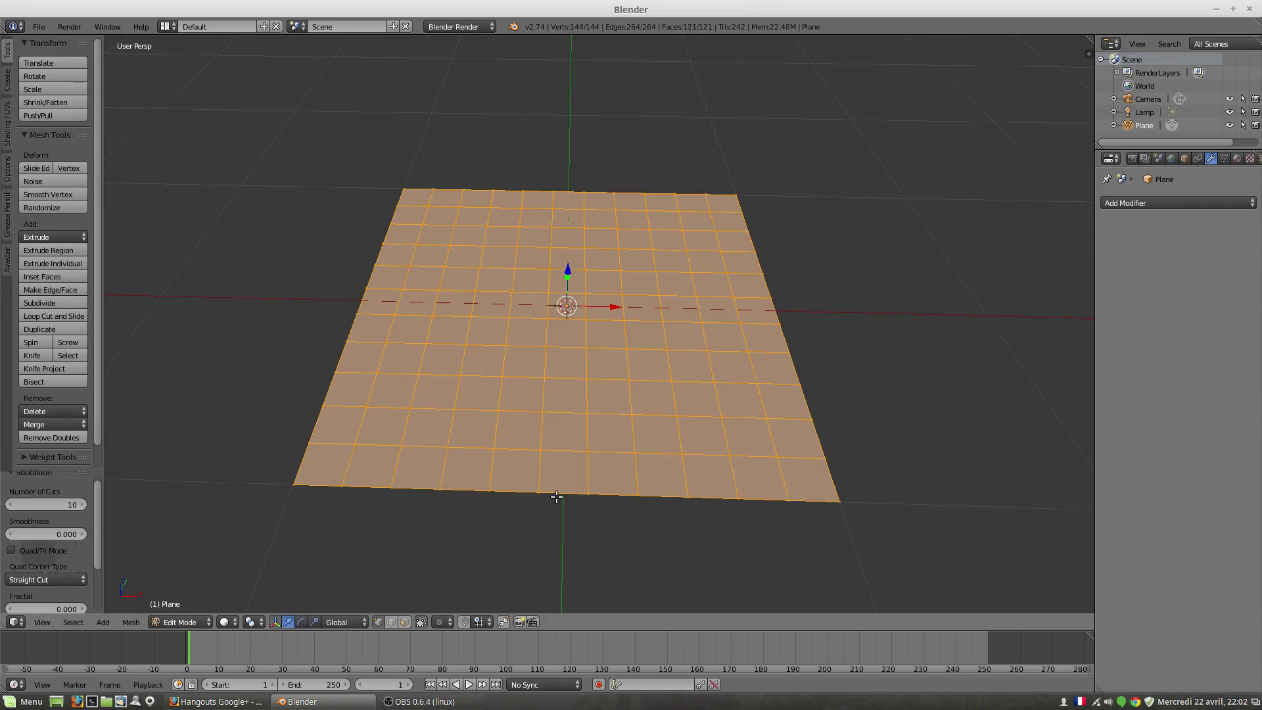
Delete only the faces of the subdivided plane, keeping its edges and vertices as a wire grid
middle_drag(566, 424, 581, 426)
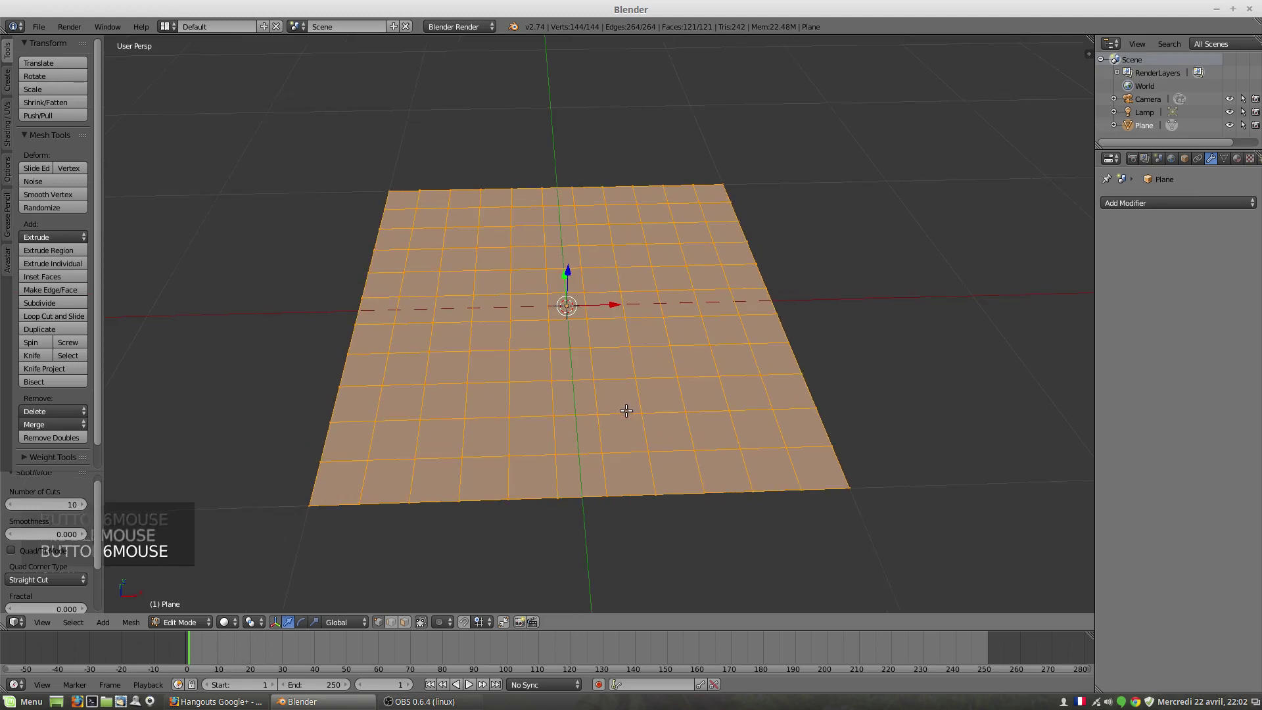
key(x)
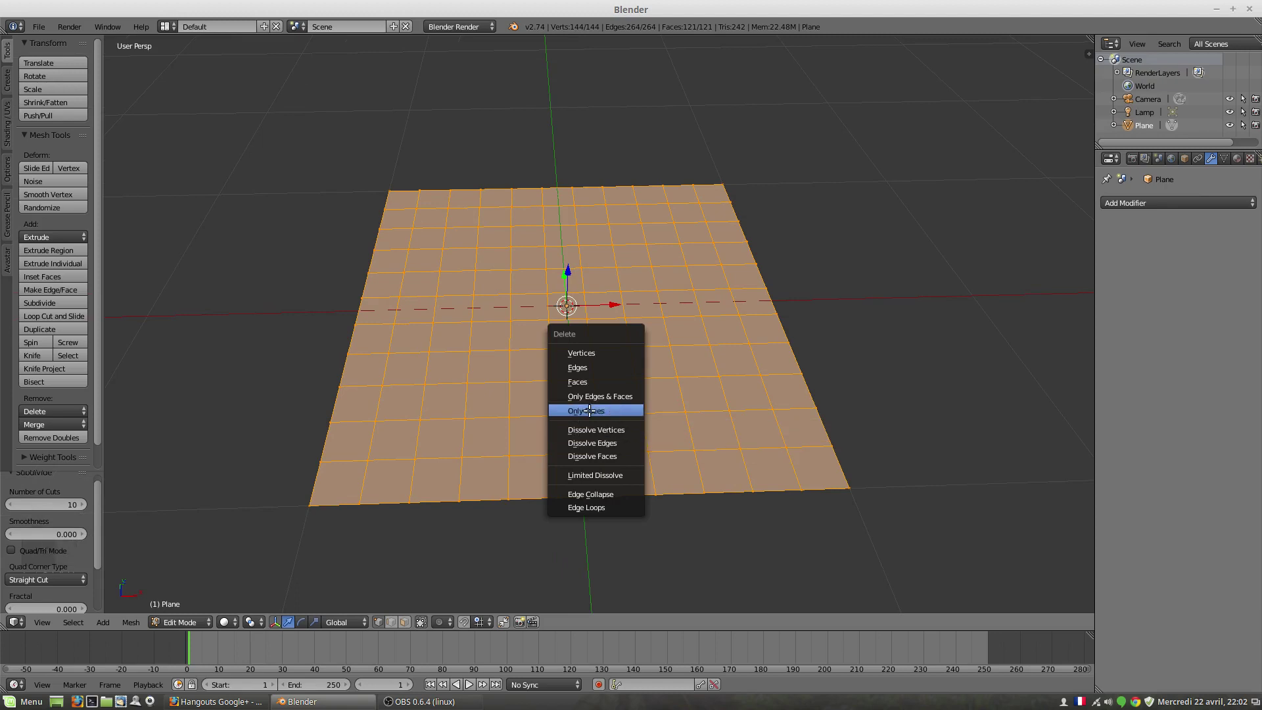
click(589, 411)
Select the whole wire grid and extrude it 0.076 upward along Z to form thin walls
mouse_move(618, 440)
middle_down()
mouse_move(614, 414)
mouse_move(606, 439)
middle_up()
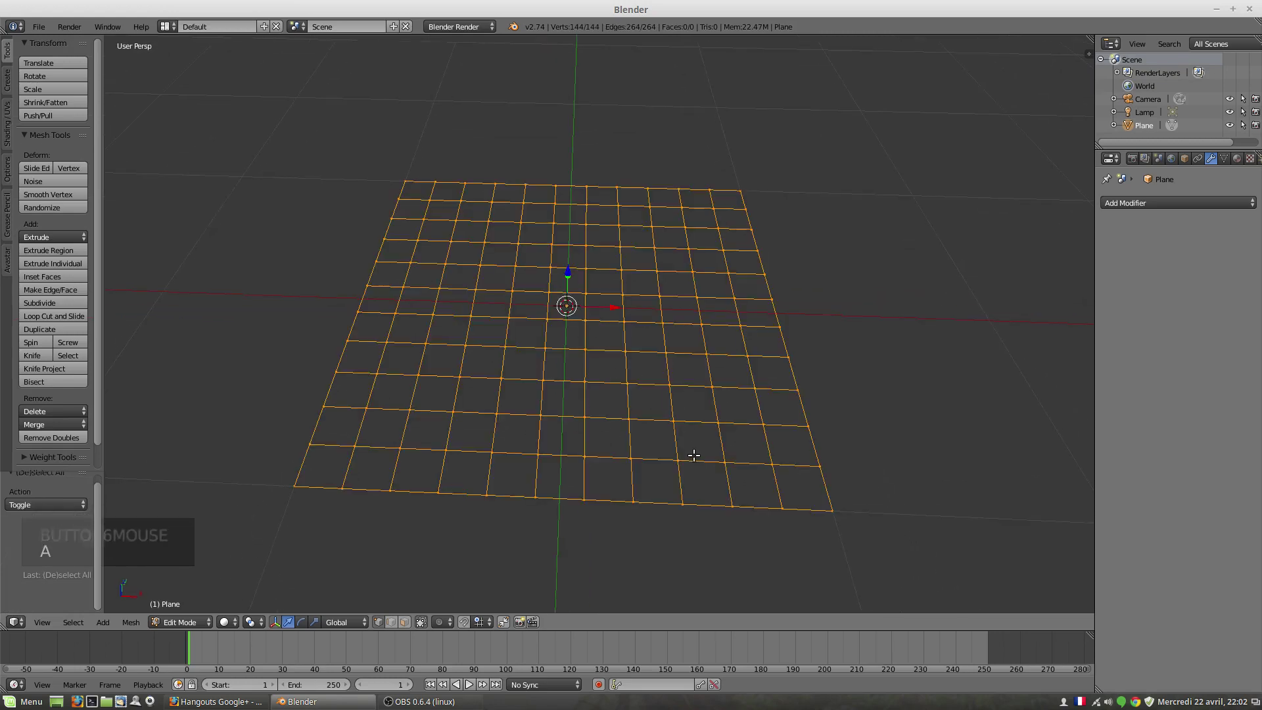
key(e)
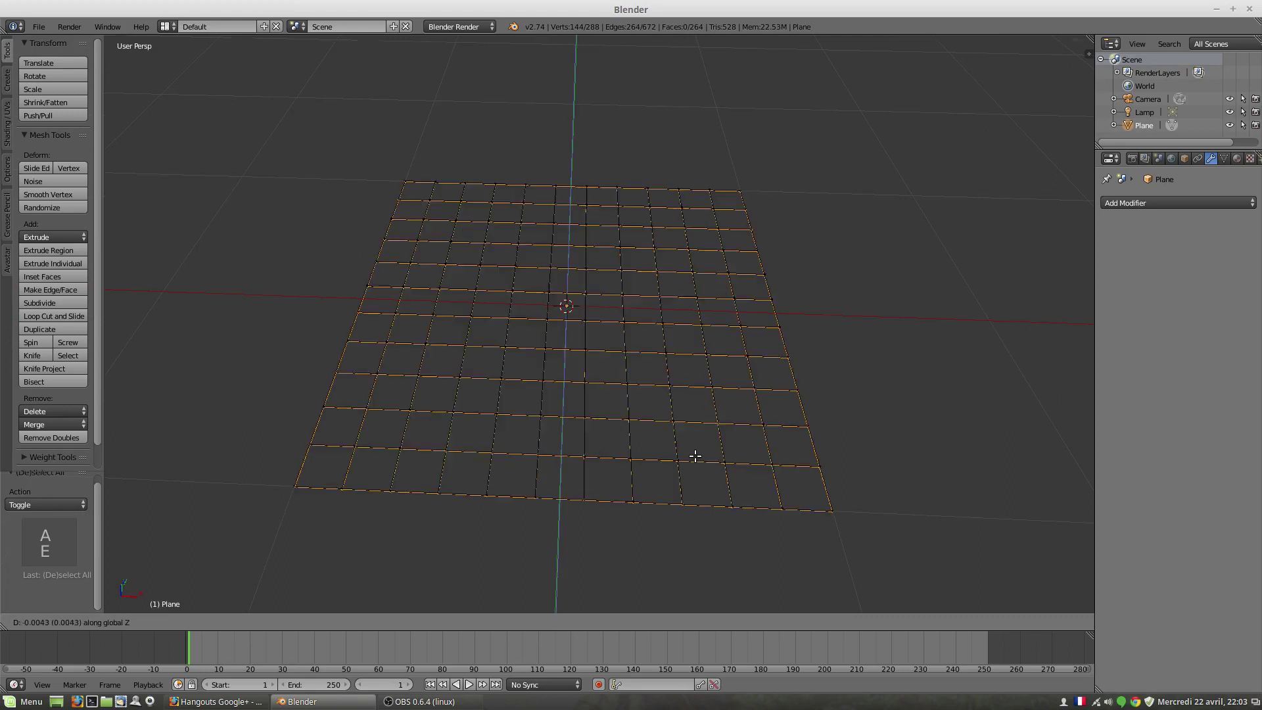
click(690, 444)
middle_drag(680, 430, 679, 459)
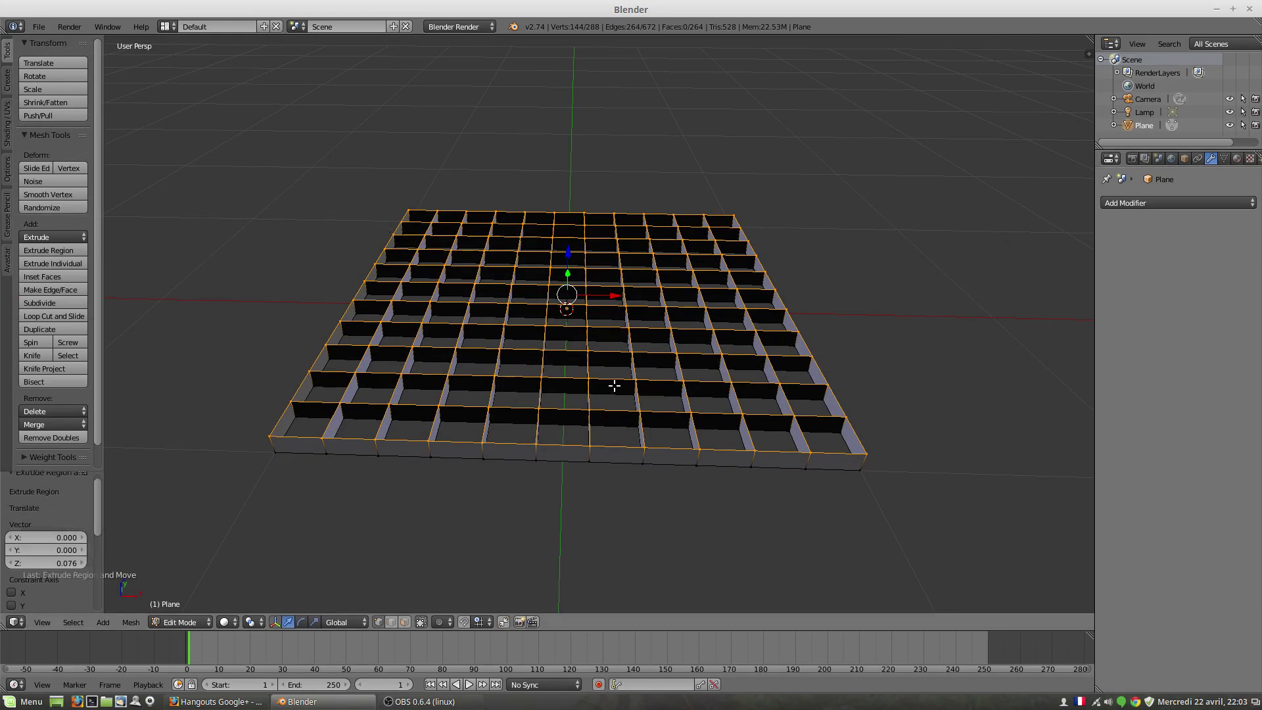
Undo the extrusion, the face deletion and the subdivision to restore the single-face plane
key(ctrl+z)
key(ctrl+z)
key(ctrl+z)
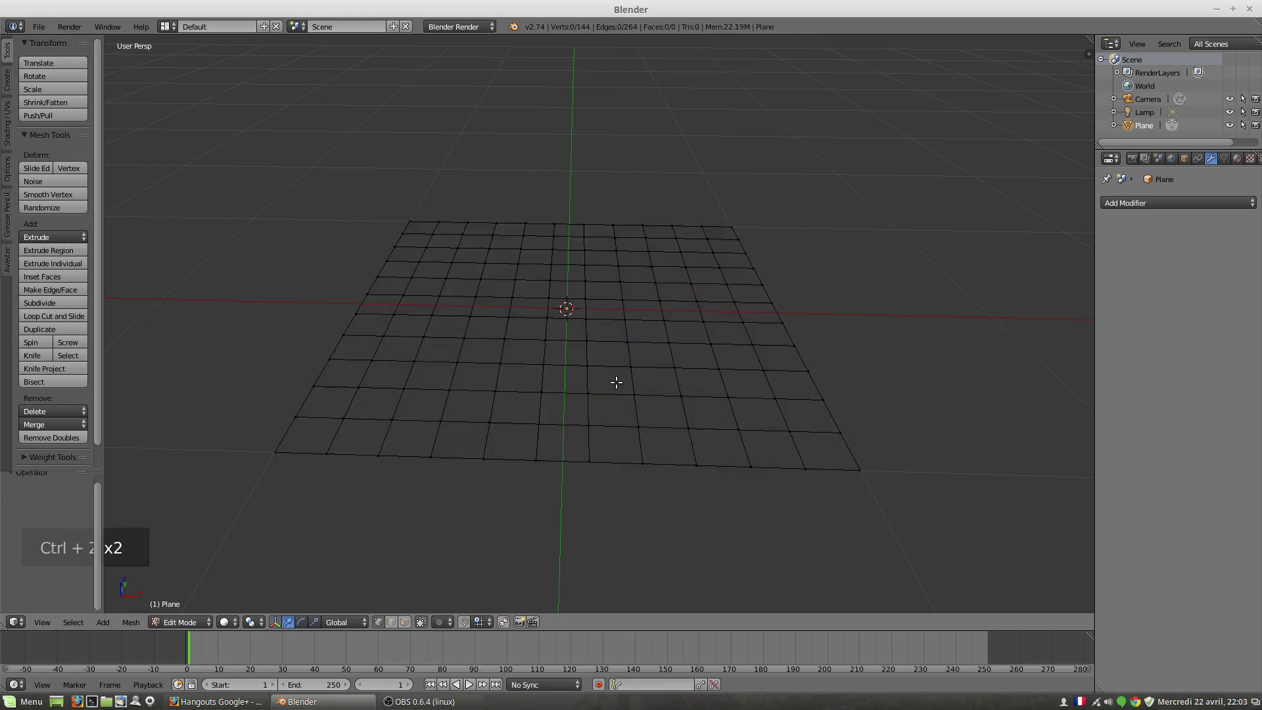
key(ctrl+z)
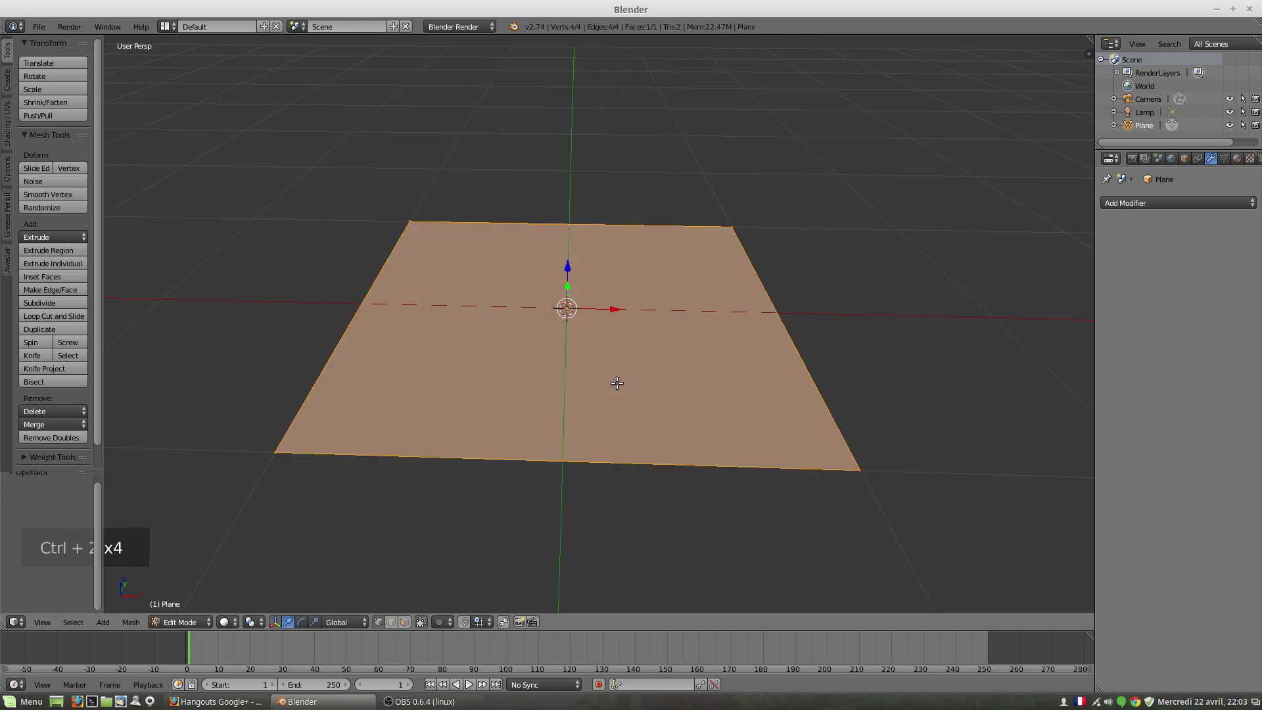
Subdivide the single-face plane into a square grid using 10 cuts
middle_drag(527, 327, 530, 372)
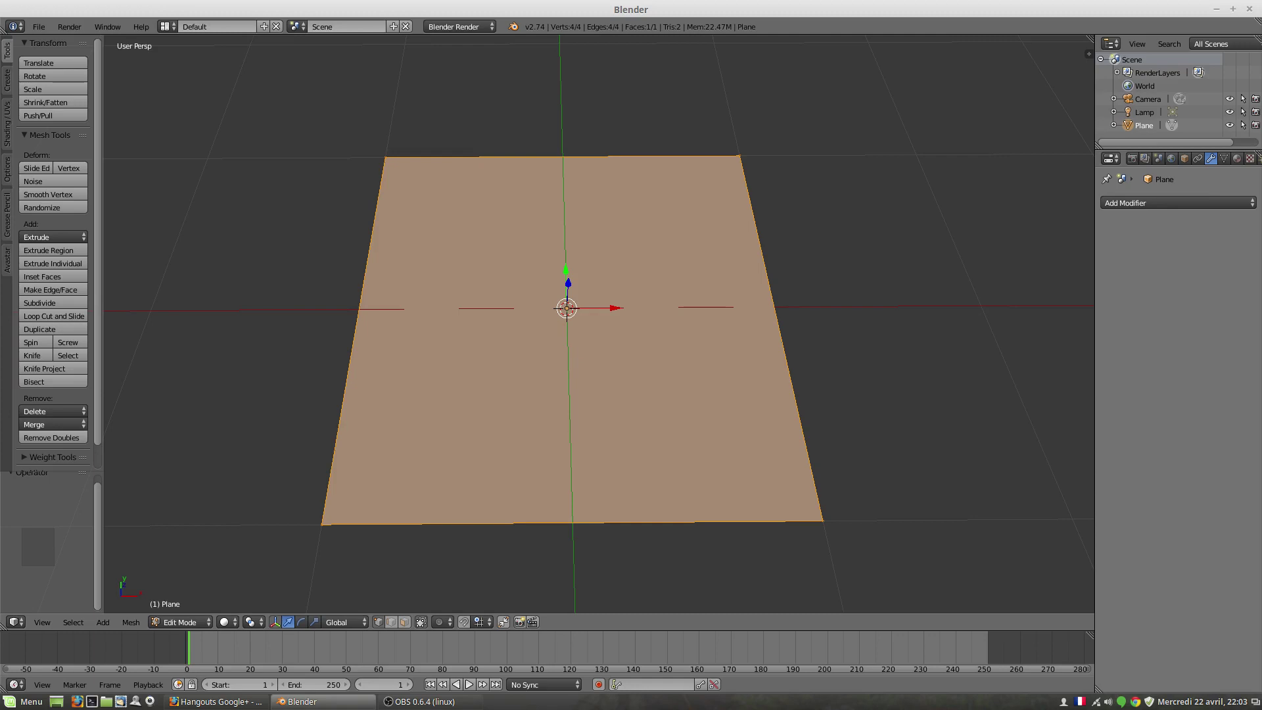
key(alt+Tab)
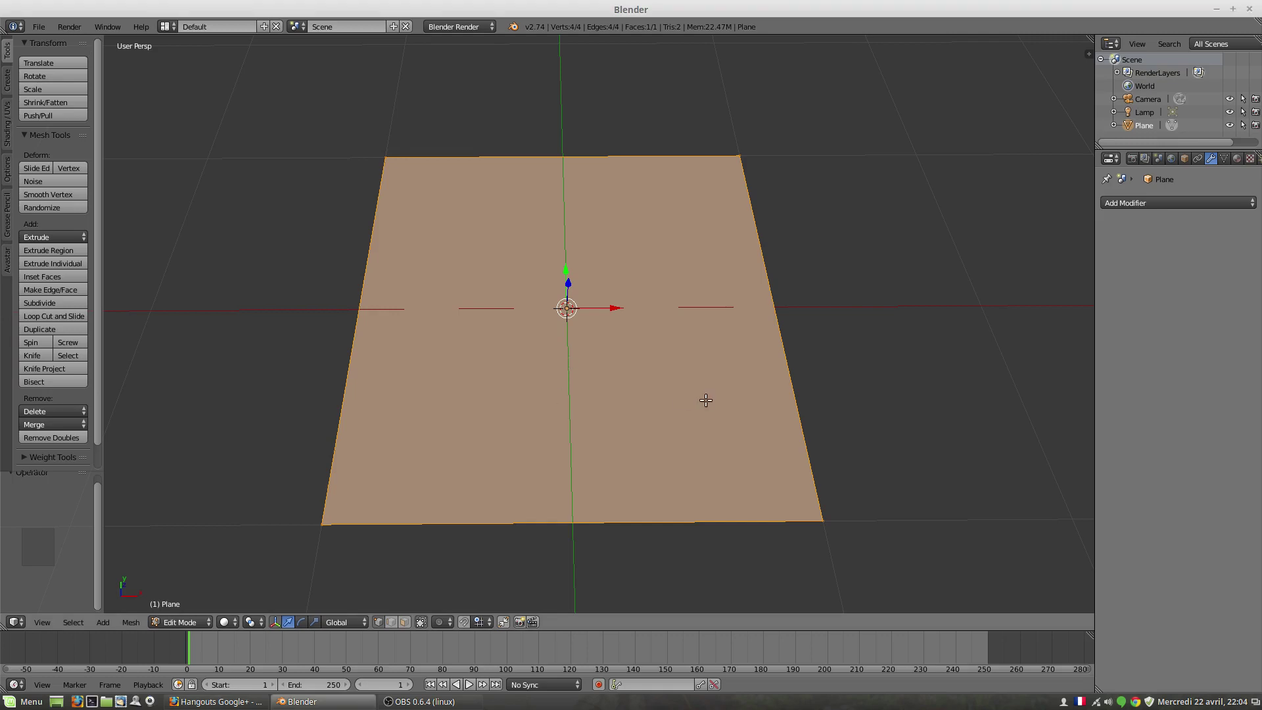
middle_drag(651, 421, 478, 288)
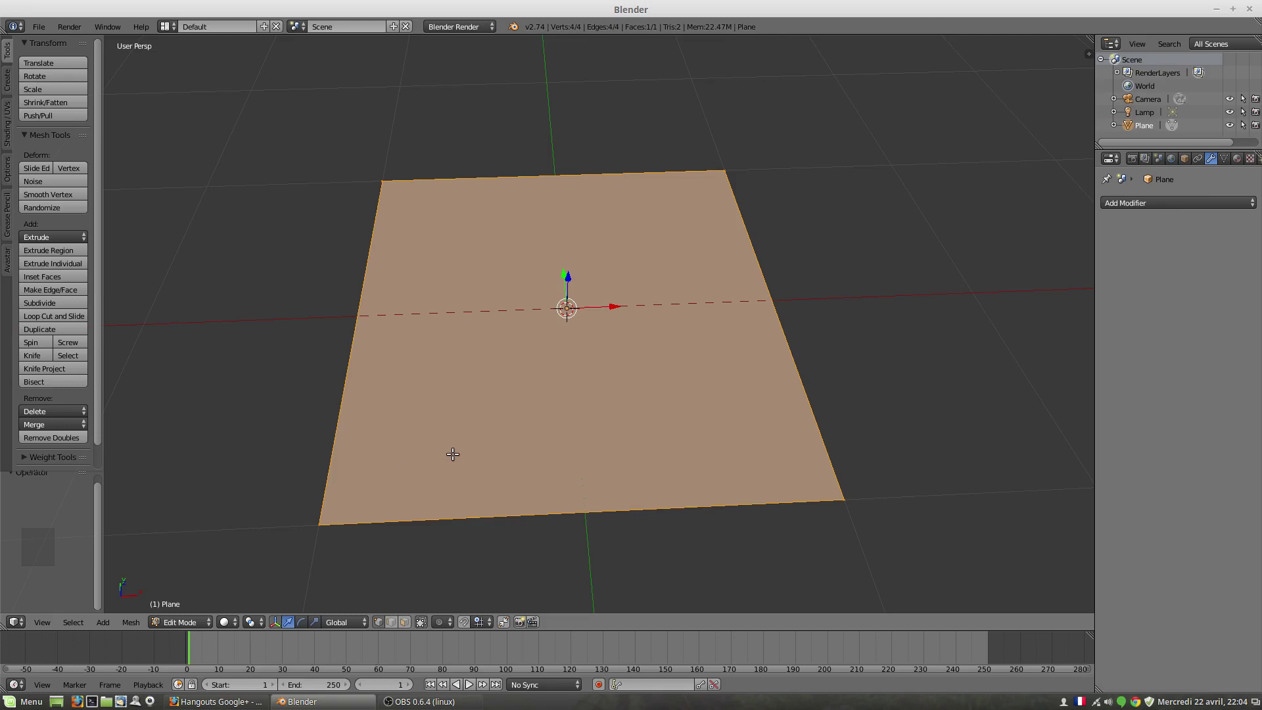
key(w)
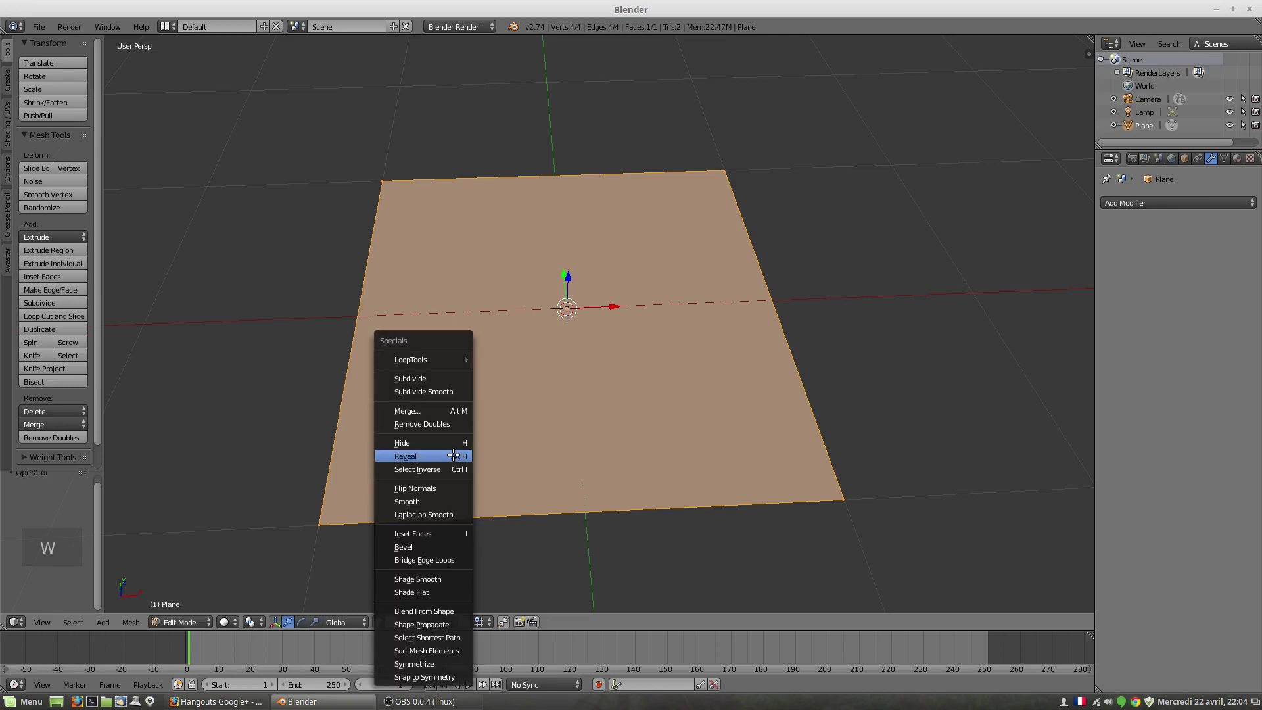
click(420, 379)
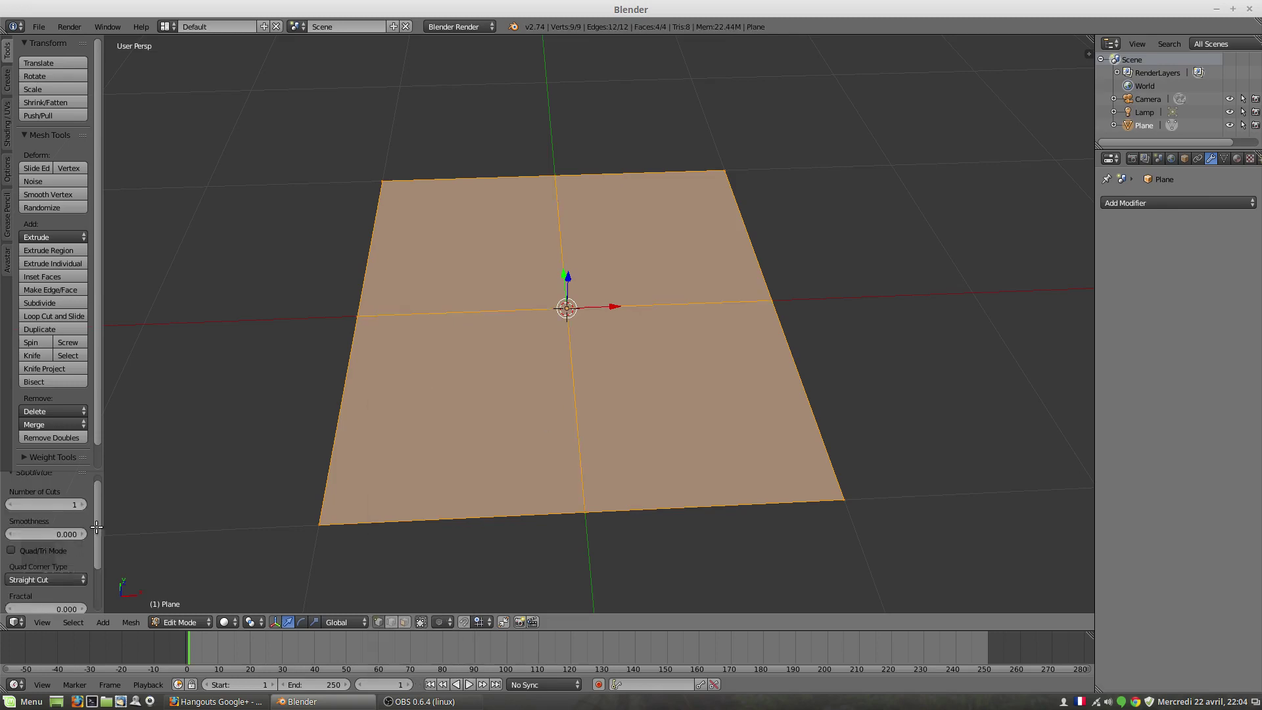
drag(53, 504, 112, 504)
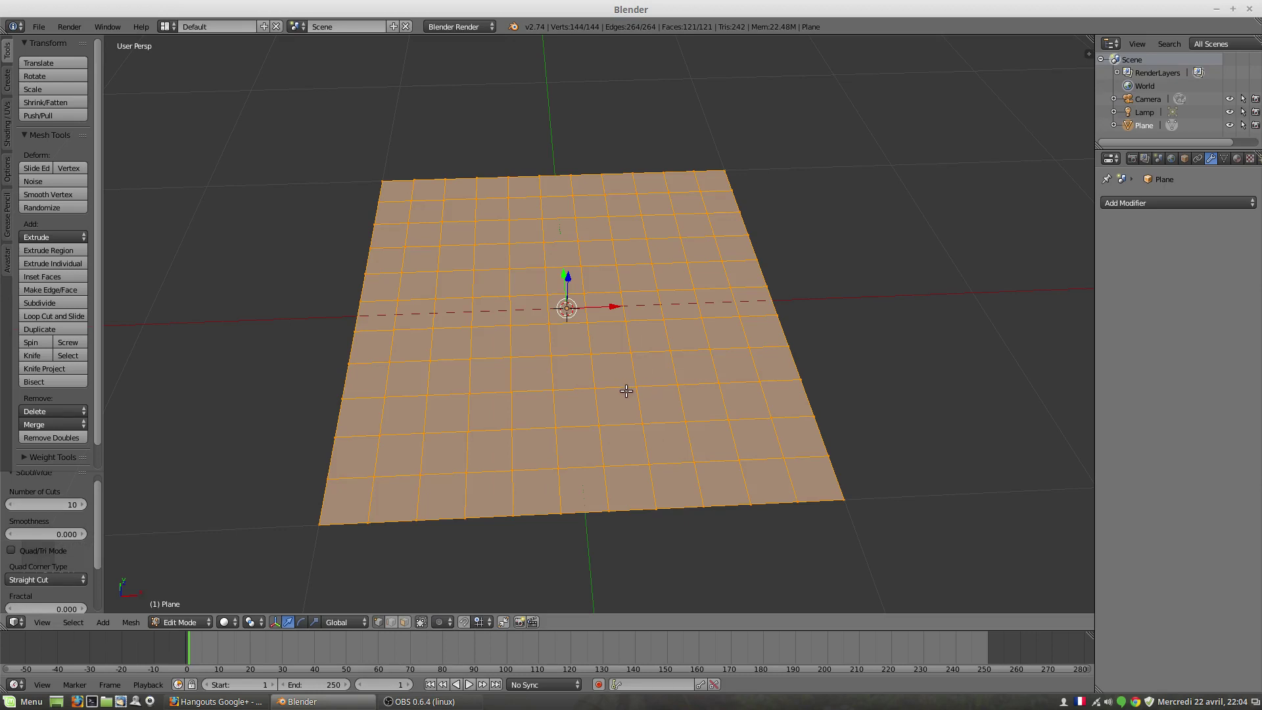
Bevel all edges of the subdivided plane by 0.023 and try inverting the selection
key(ctrl+b)
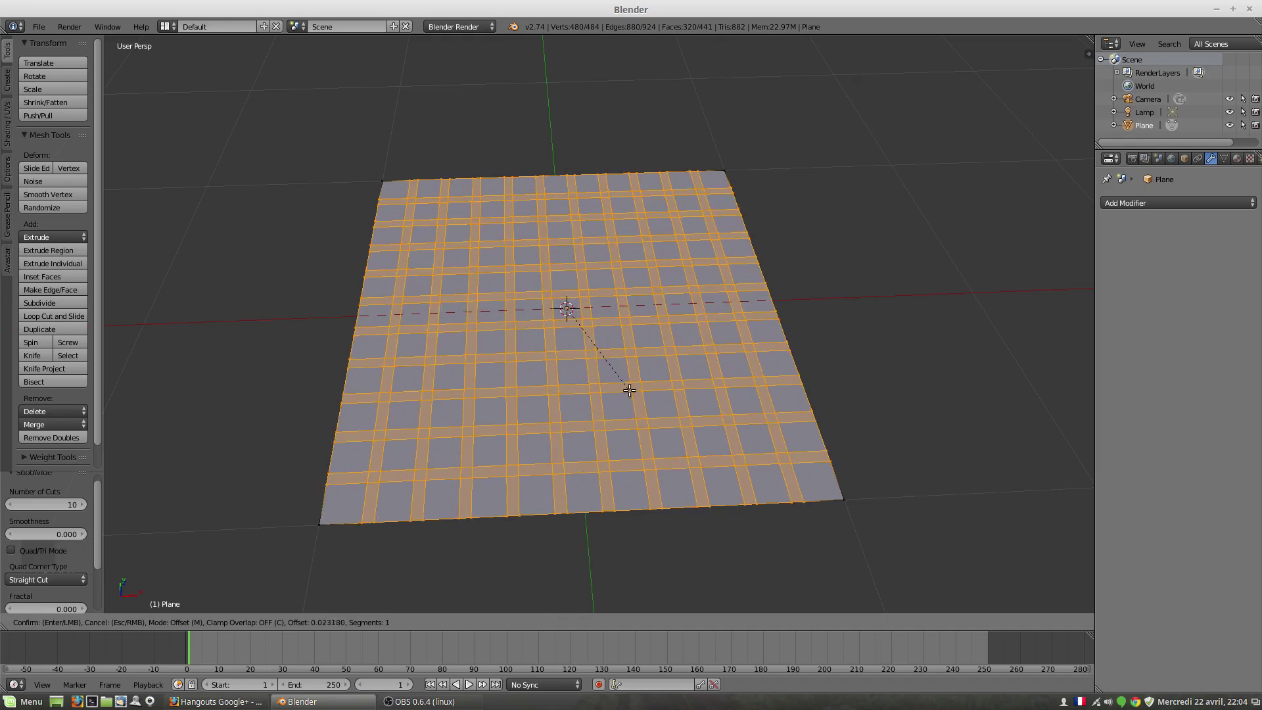
click(630, 389)
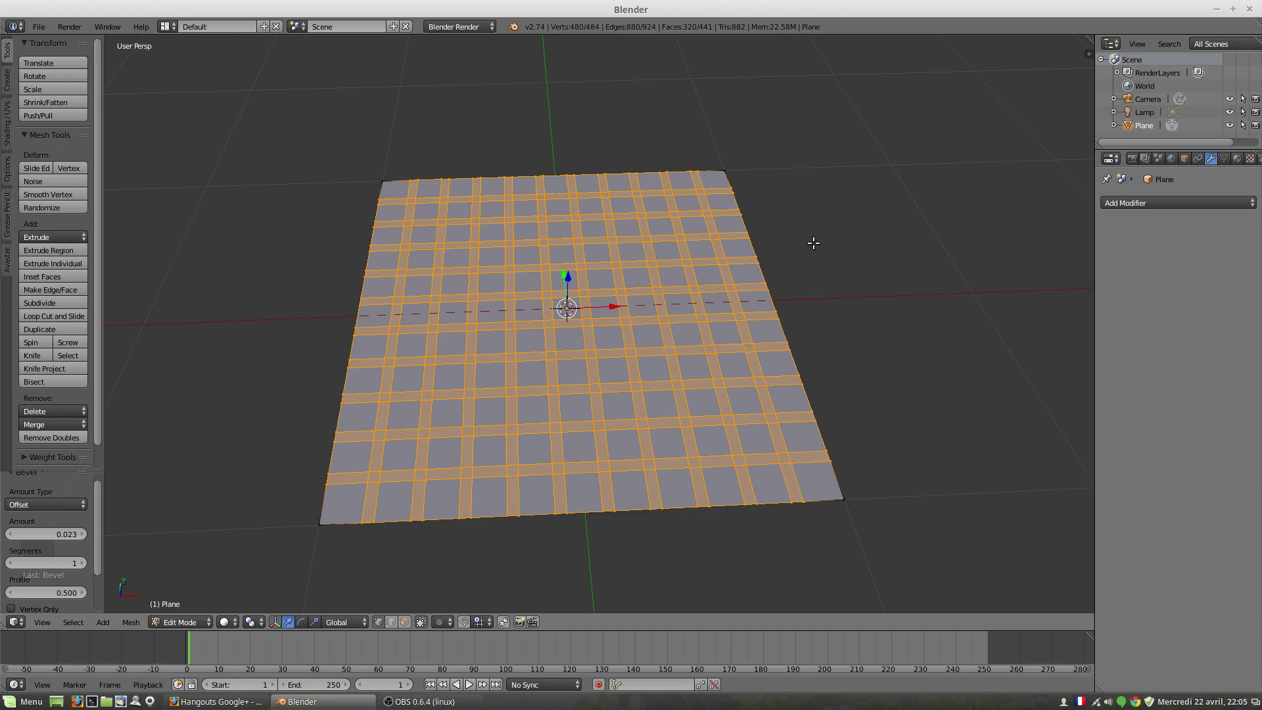
key(ctrl+i)
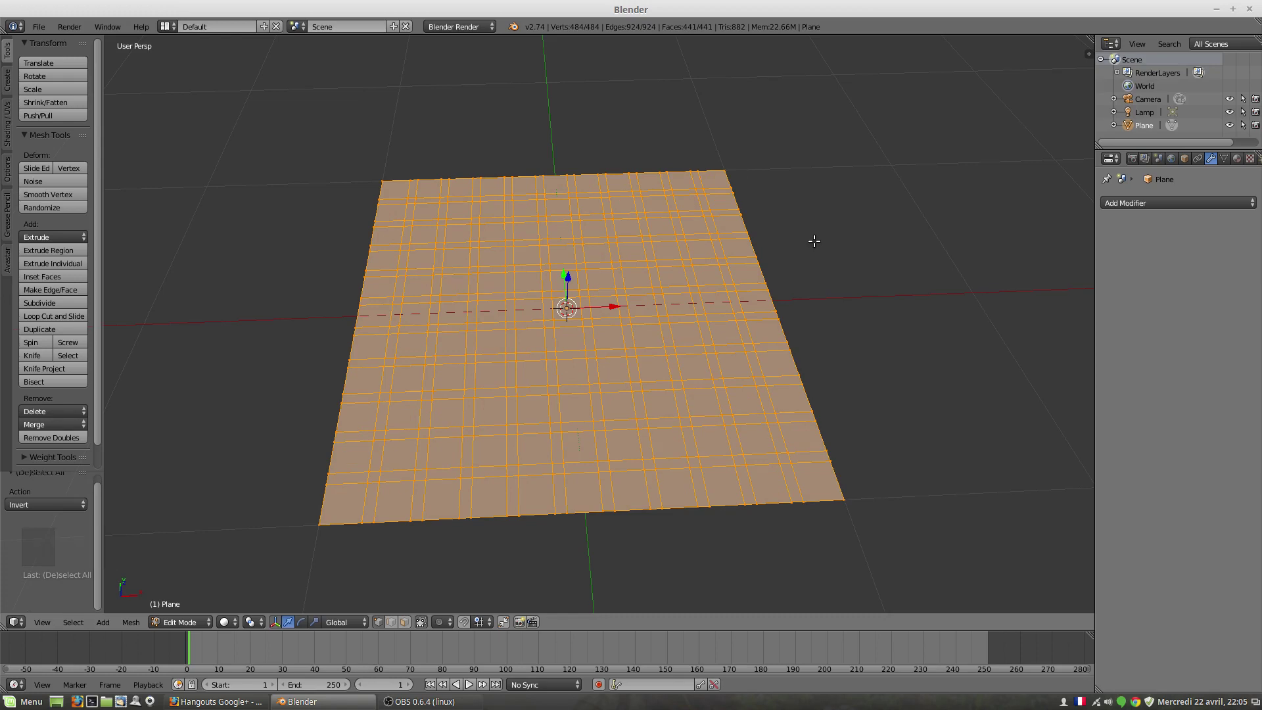
key(ctrl+z)
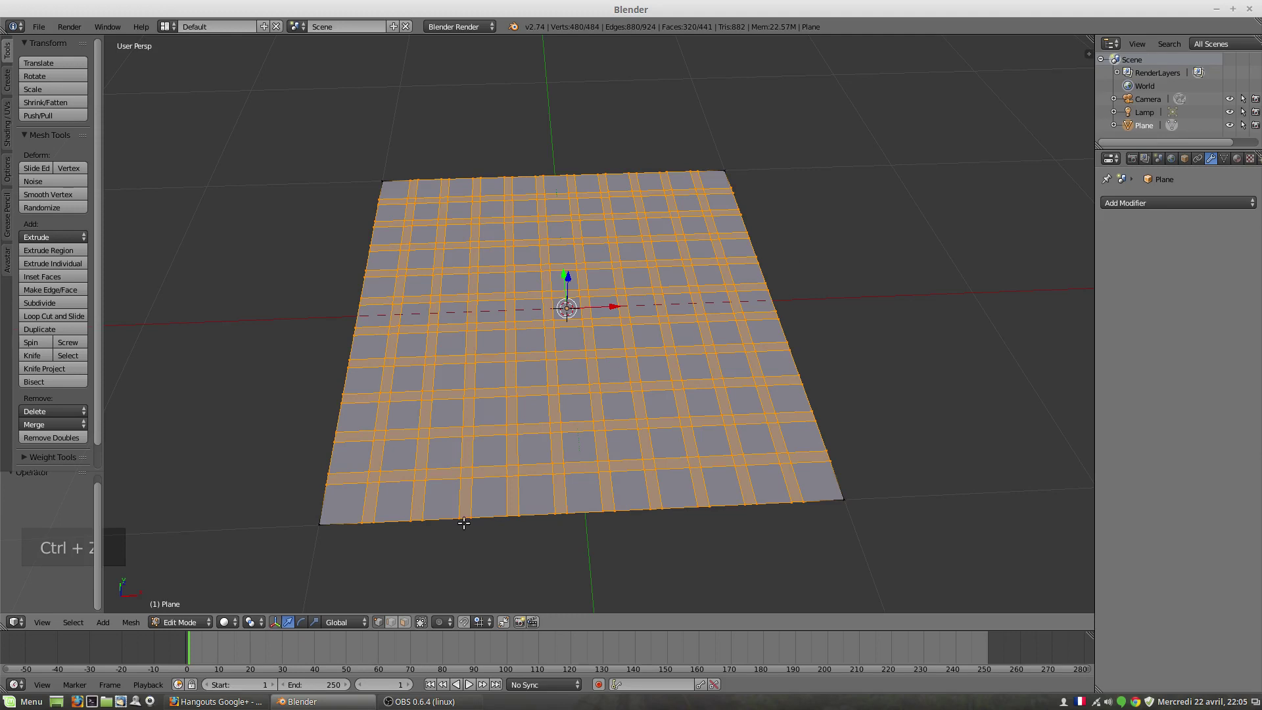
Switch to face selection, invert it to the square cells and delete those faces, leaving only the bevelled strips
click(404, 622)
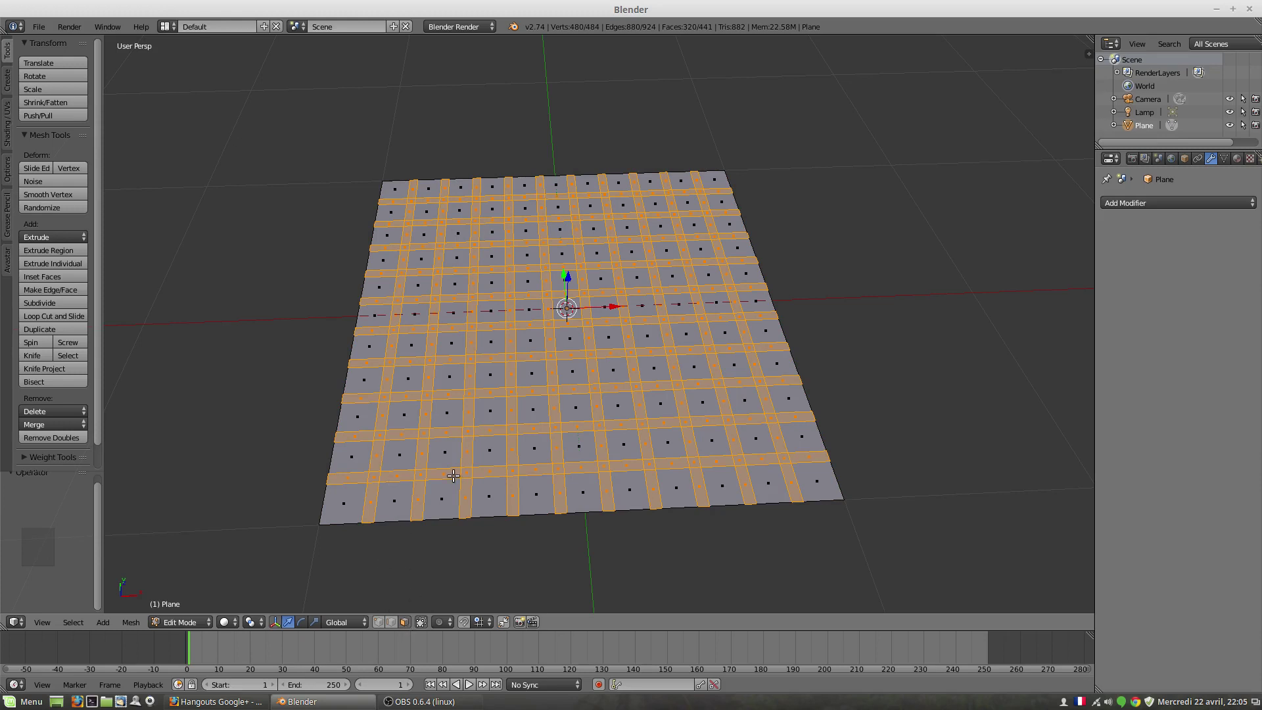
key(ctrl+i)
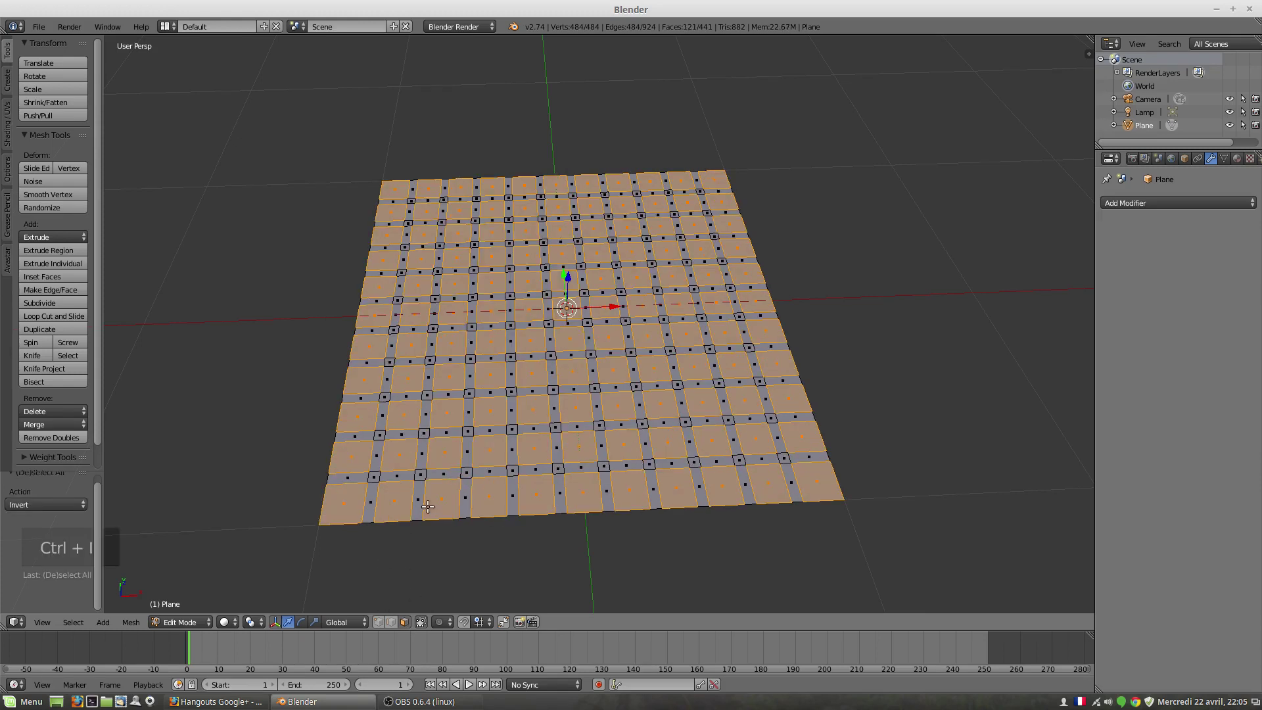
key(x)
click(639, 465)
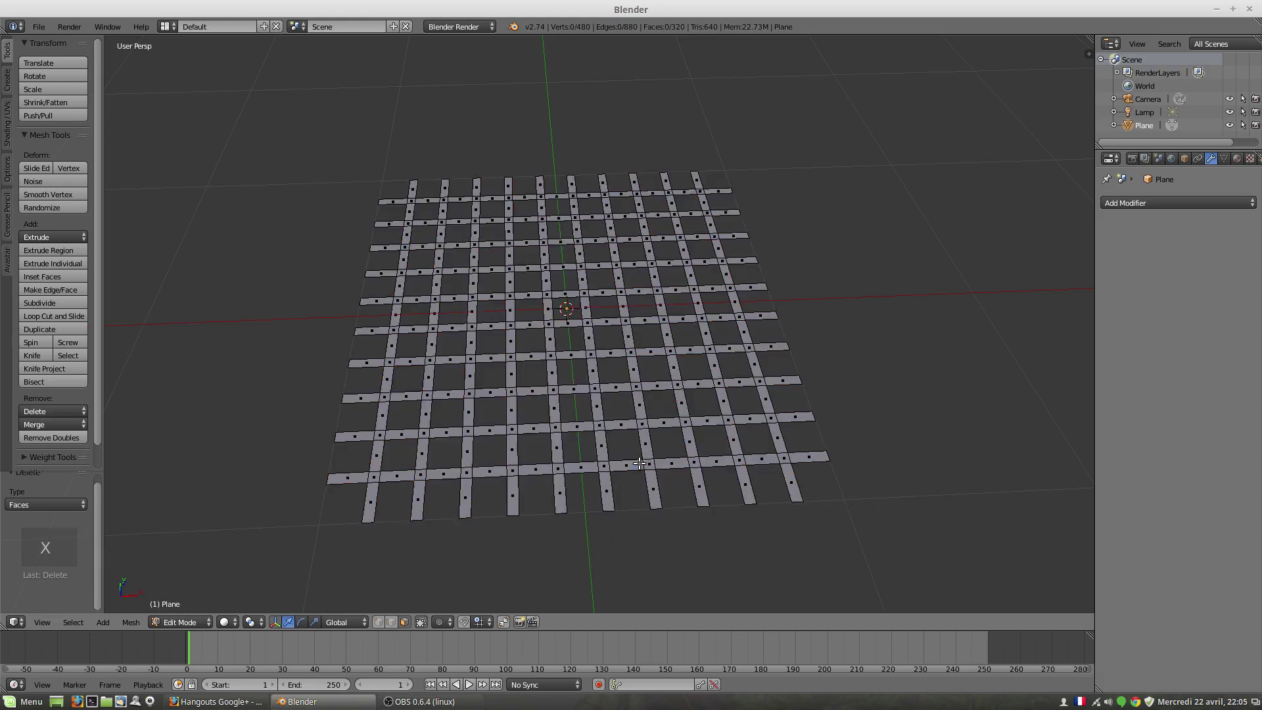
middle_drag(684, 511, 679, 499)
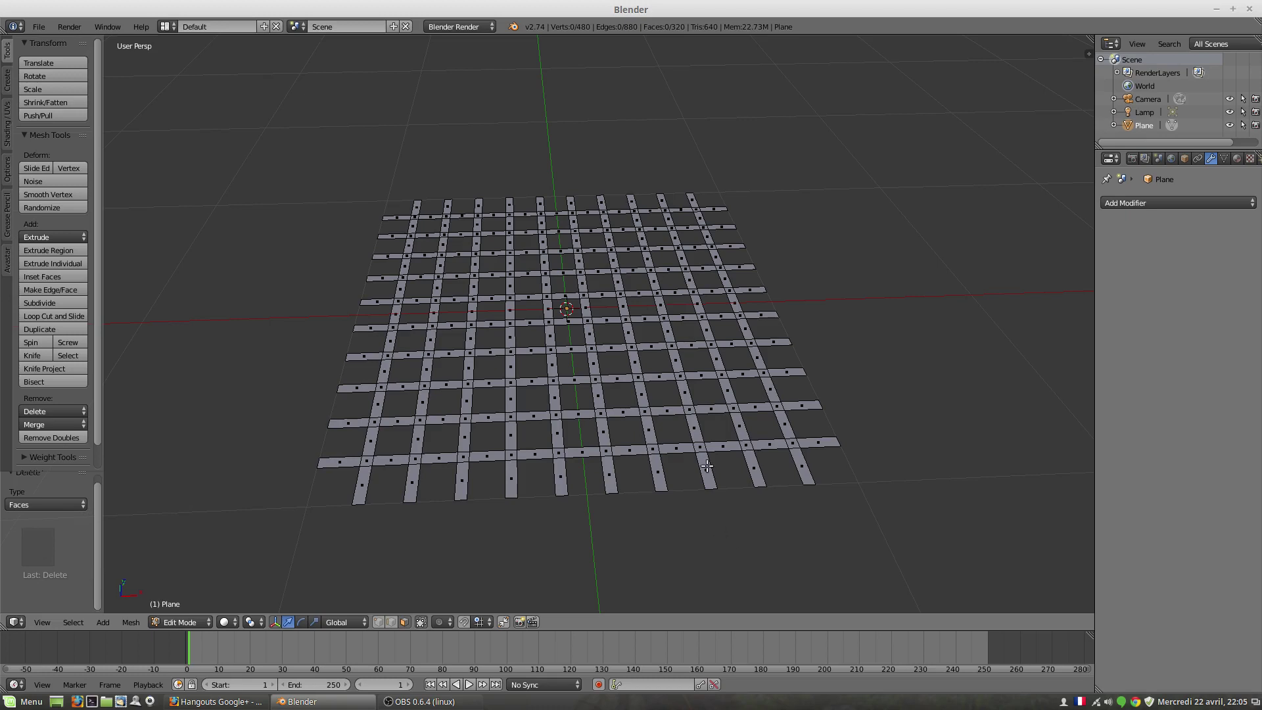
Undo the face deletion, selection changes and bevel to return to the fully selected plane with 10 cuts
key(ctrl+z)
key(ctrl+z)
key(ctrl+z)
key(ctrl+z)
key(ctrl+z)
key(ctrl+z)
key(ctrl+z)
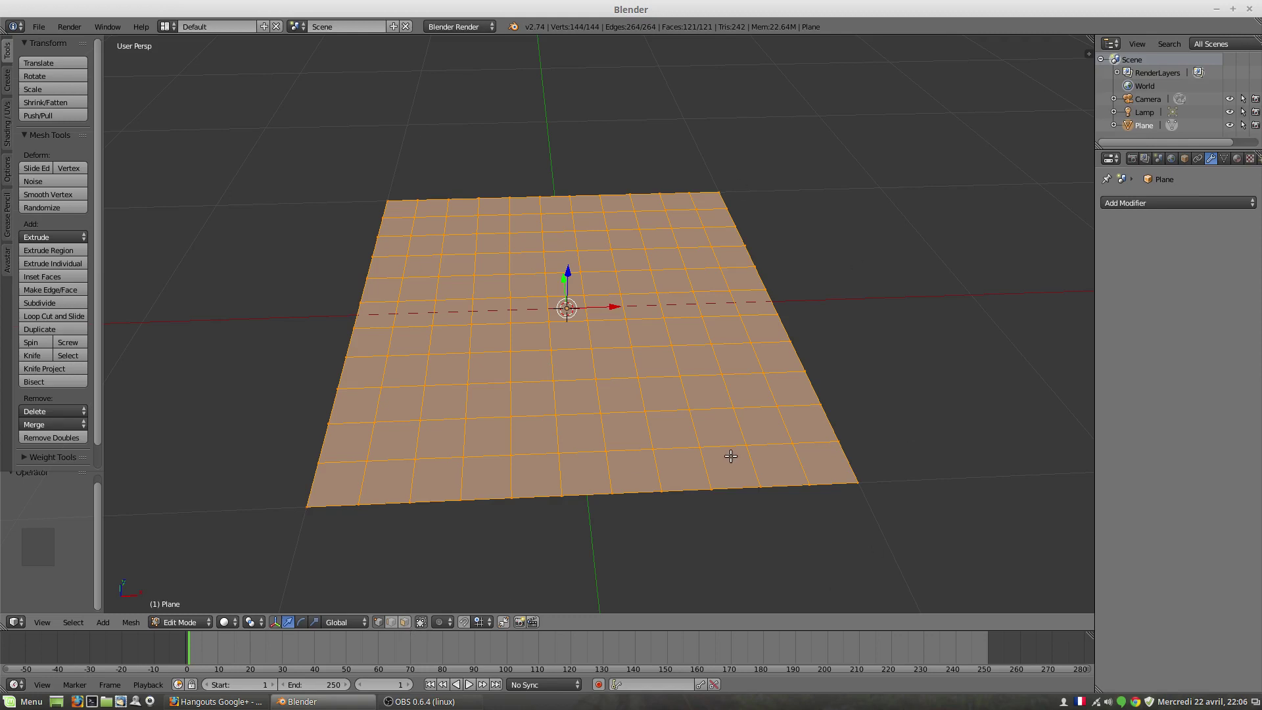
Bevel all edges of the subdivided plane by about 0.011 and switch to face selection
key(ctrl+b)
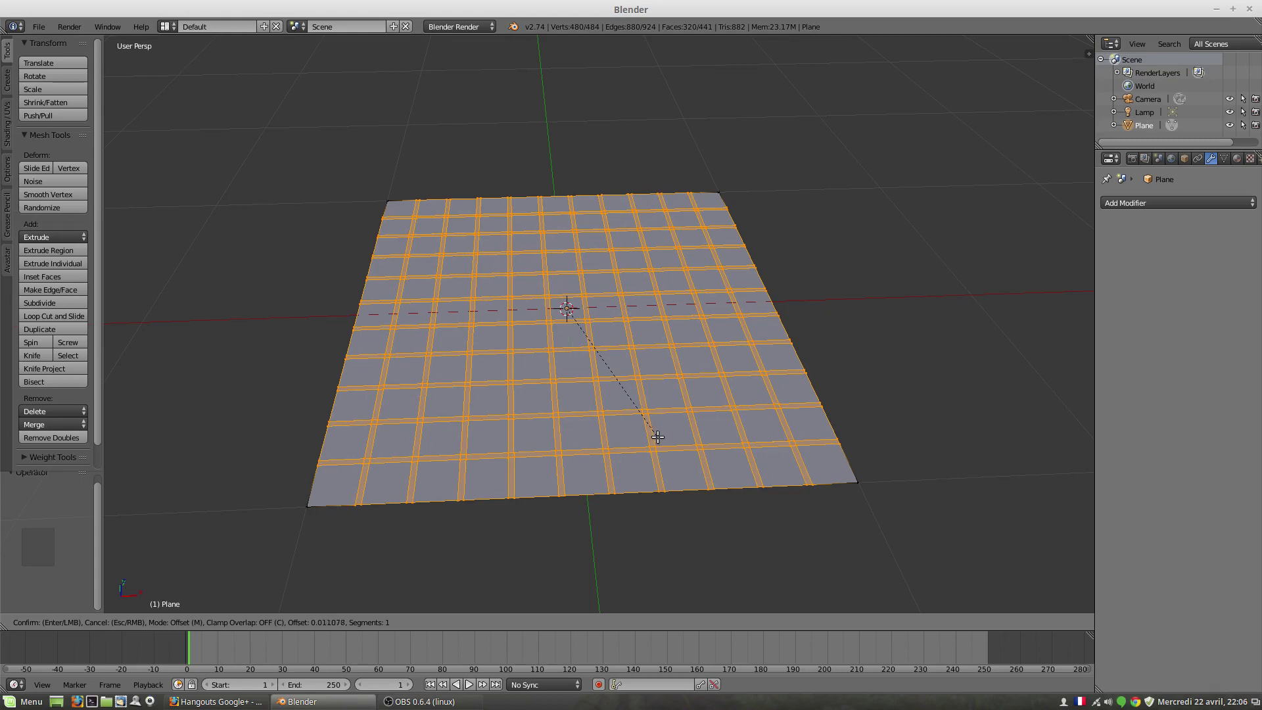
click(657, 437)
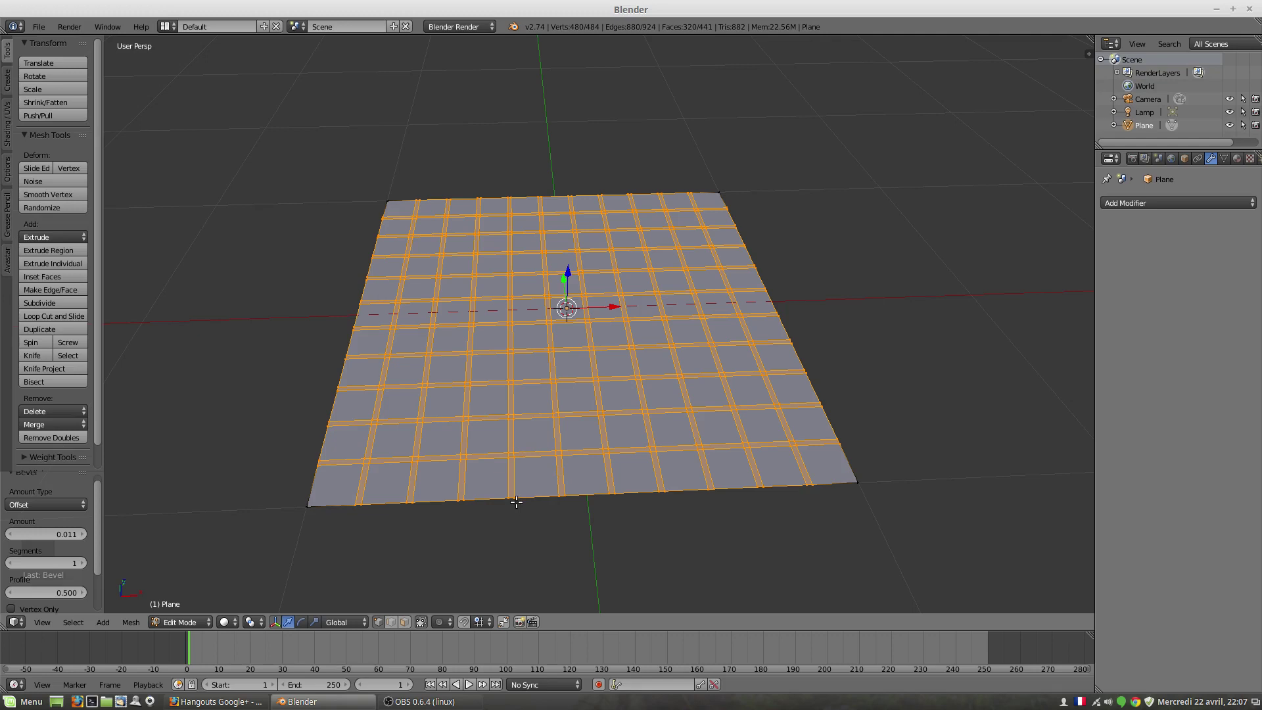
click(404, 622)
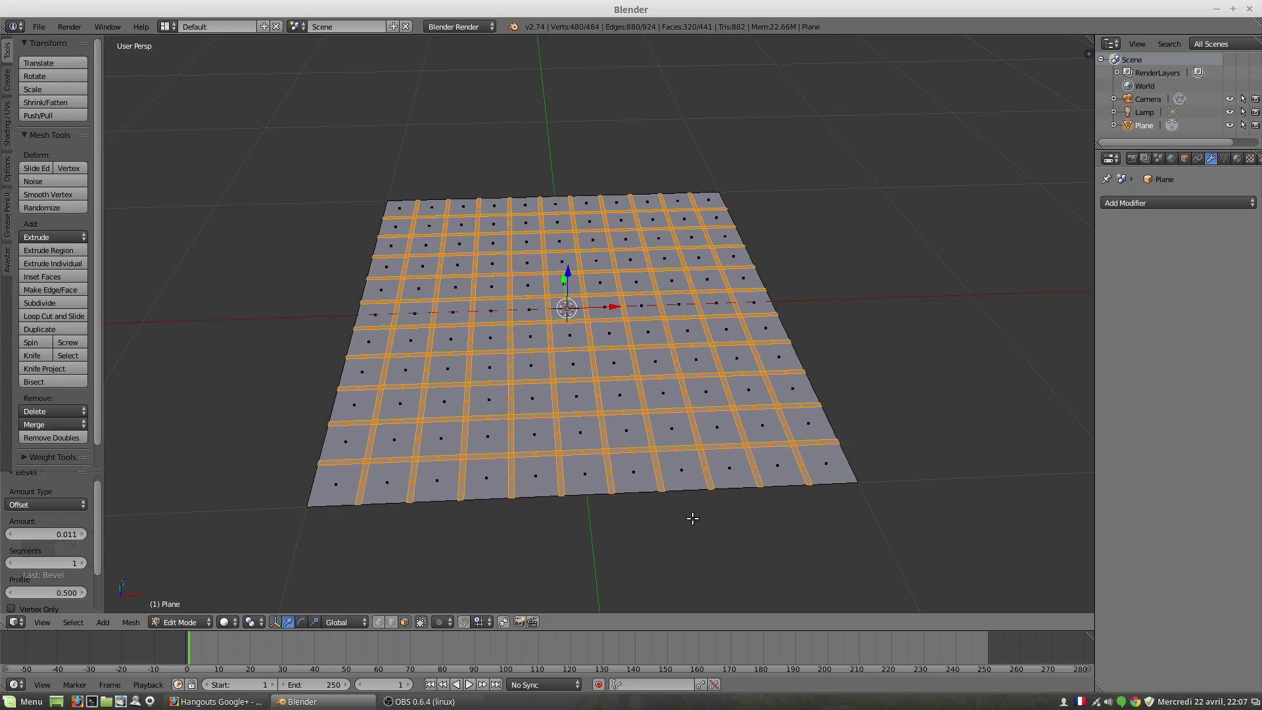
Invert the selection to the square cells and delete those faces, leaving only the narrow bevelled strips
key(ctrl+i)
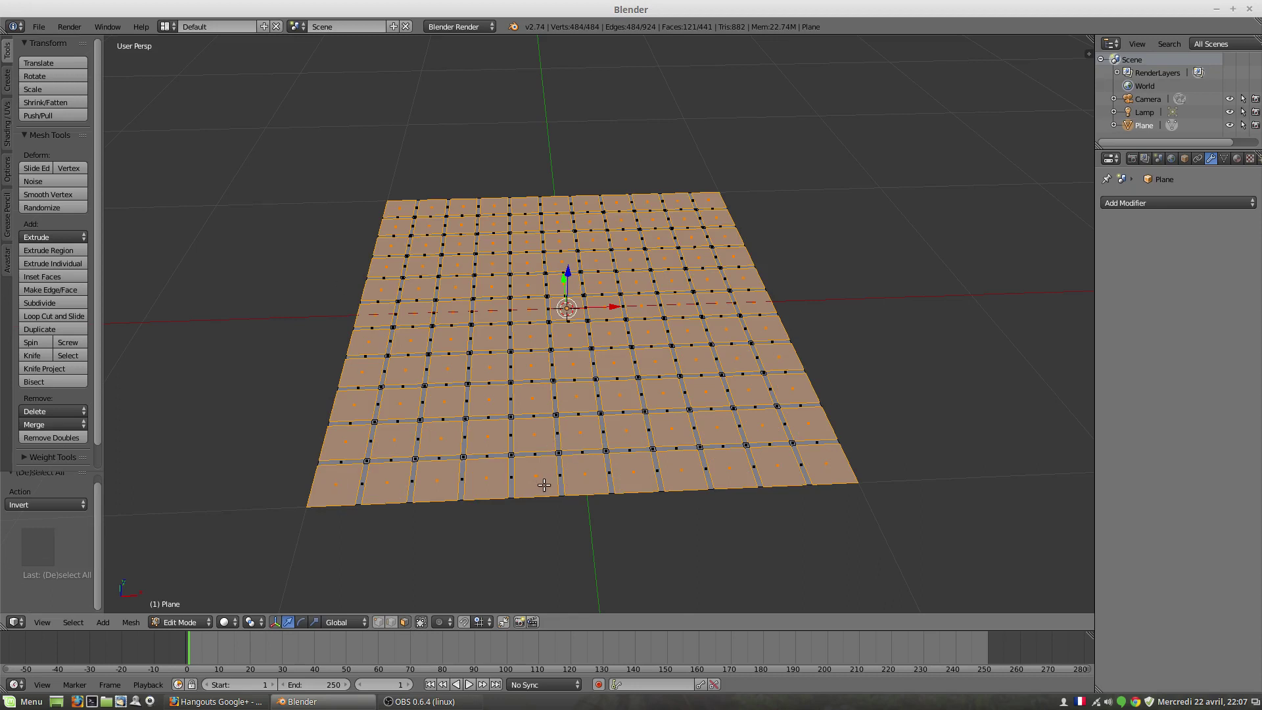
key(x)
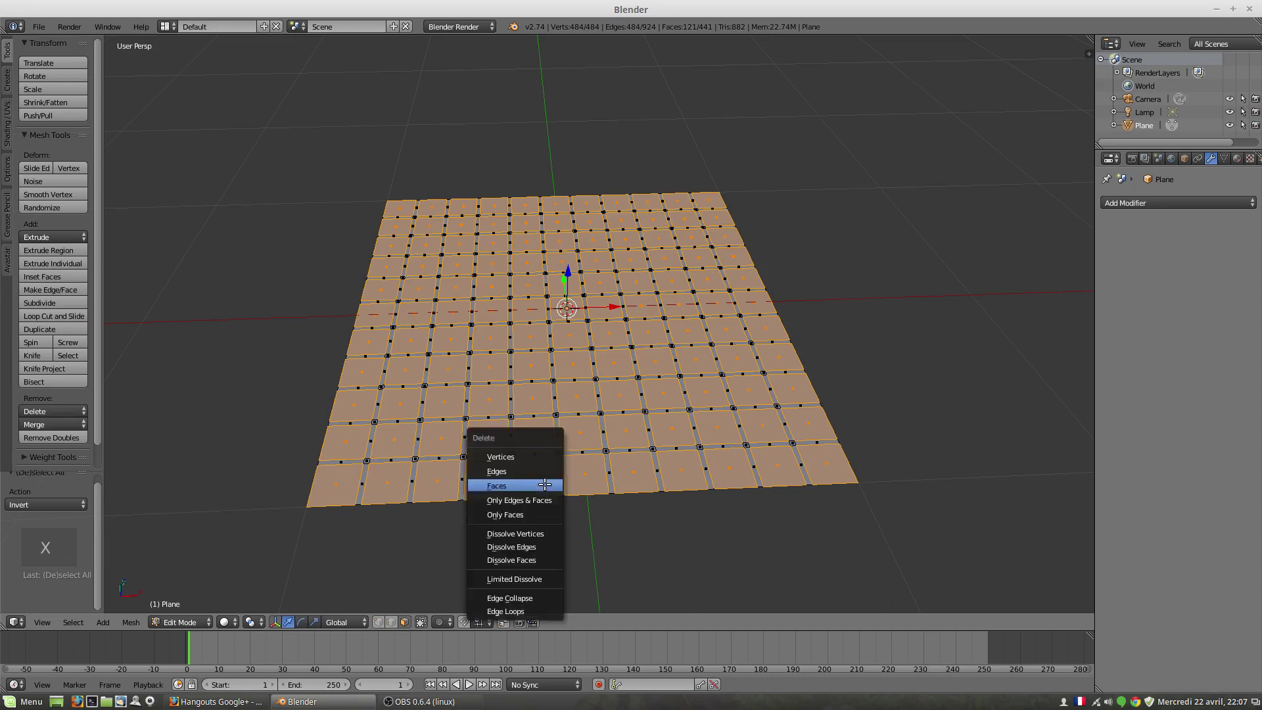
click(545, 485)
middle_drag(575, 469, 540, 448)
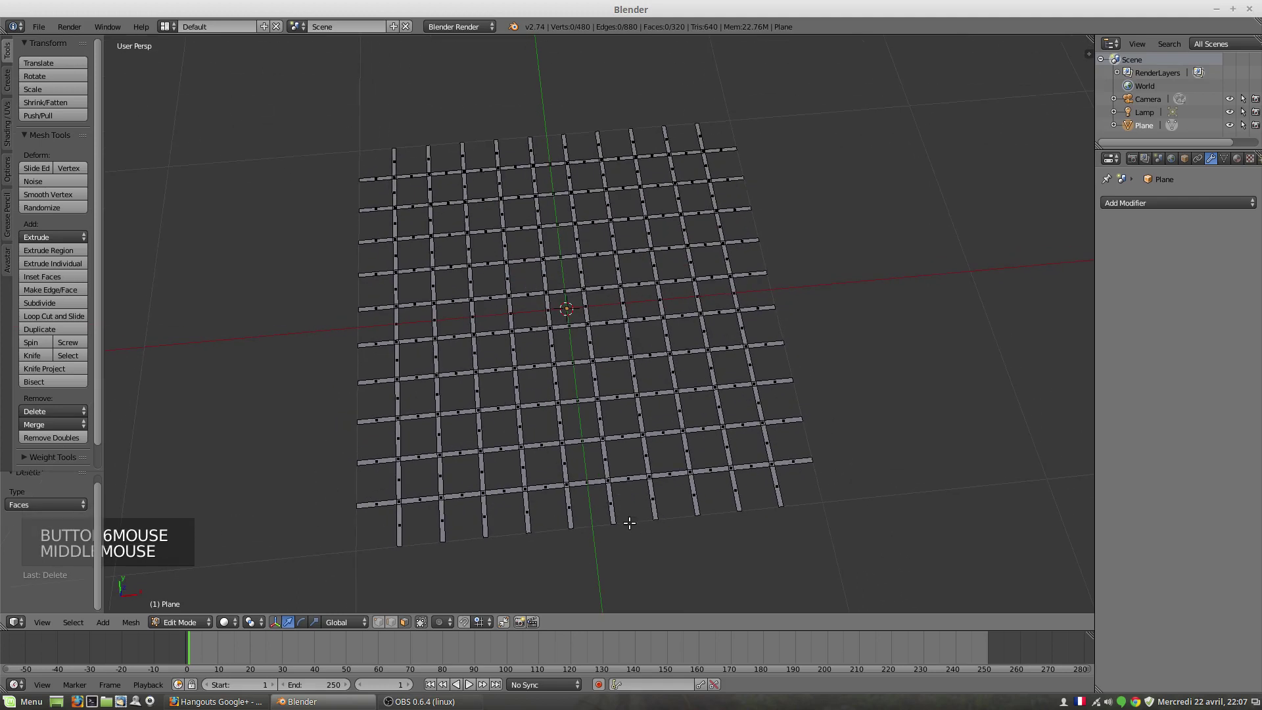
middle_drag(629, 523, 572, 461)
scroll(611, 456, up, 2)
scroll(595, 504, down, 2)
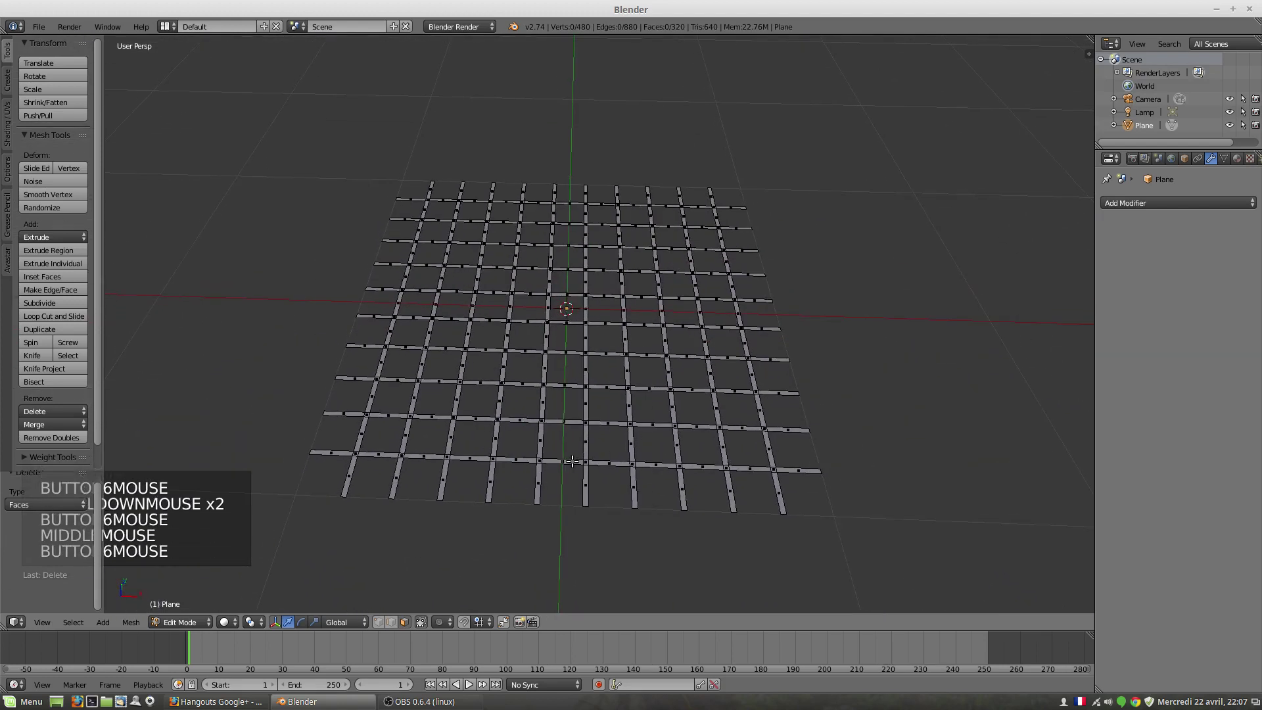
Add a Solidify modifier to the strip grid and set its thickness to 0.0180
click(1167, 203)
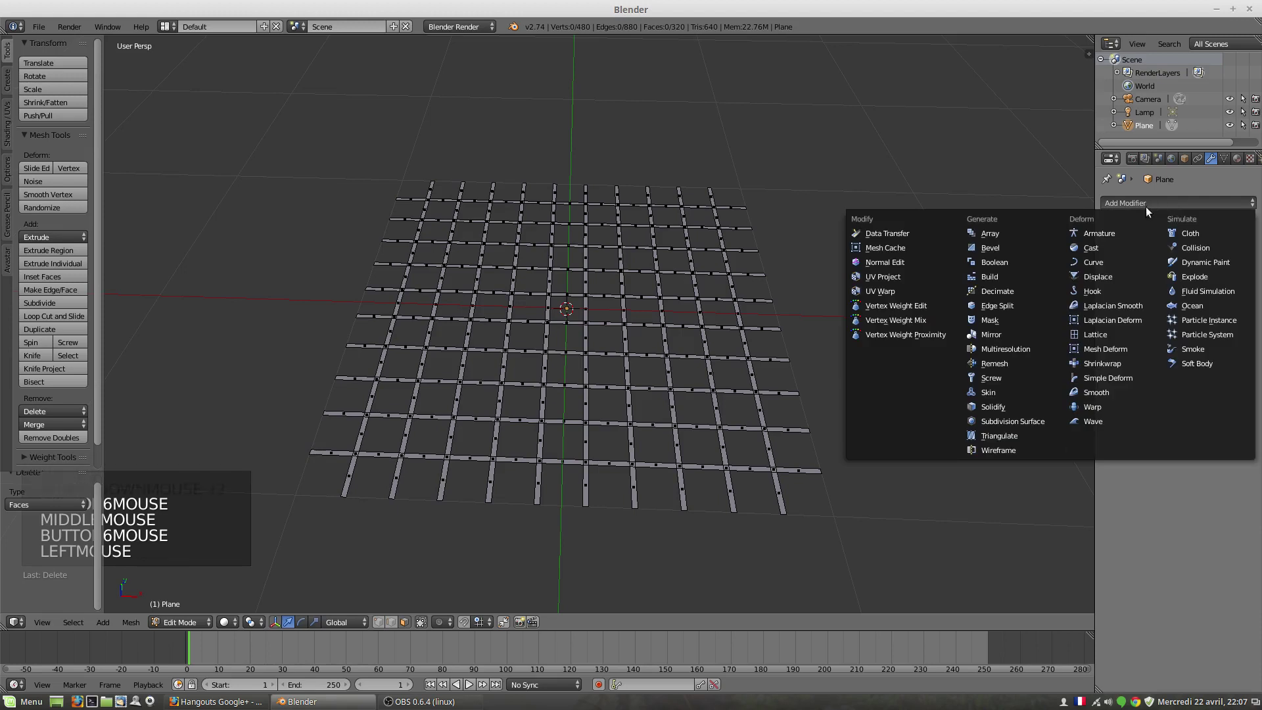
click(1008, 408)
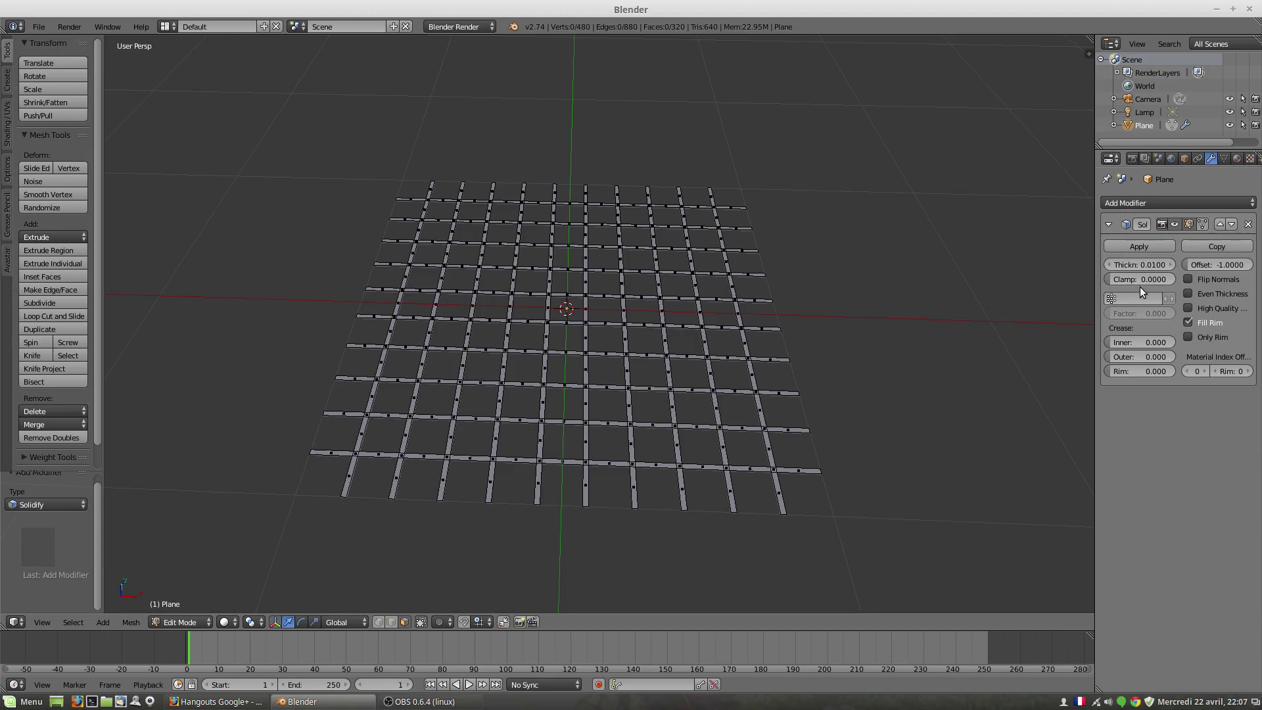
drag(1147, 264, 1158, 264)
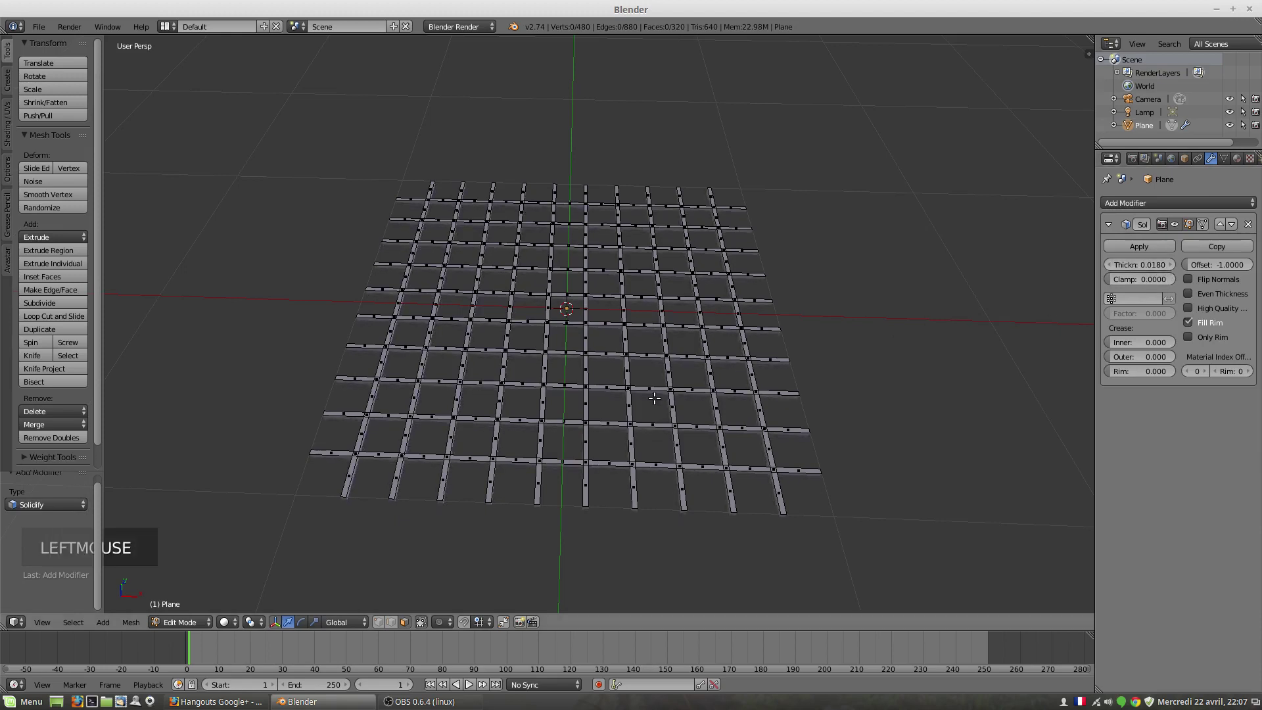
middle_drag(651, 395, 655, 353)
scroll(677, 359, up, 3)
scroll(645, 351, down, 2)
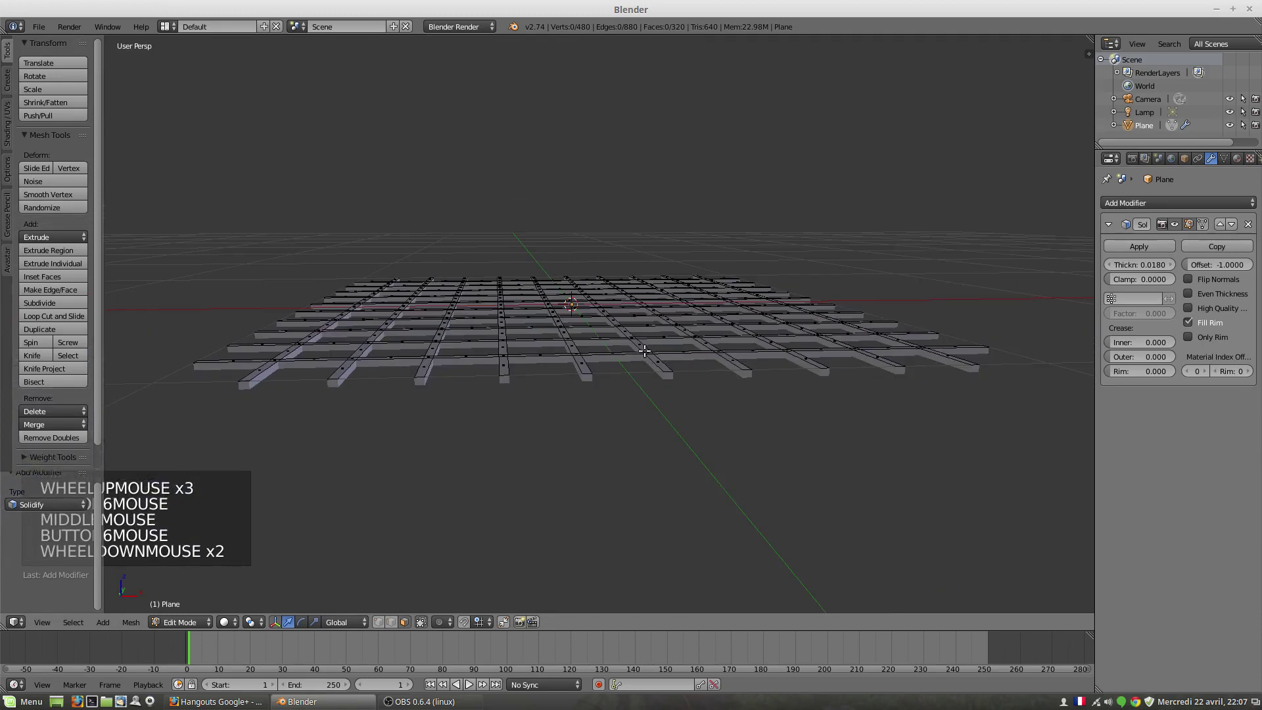
Inspect the solidified grid from above and at low angles, and remove the Solidify modifier
key(KP_7)
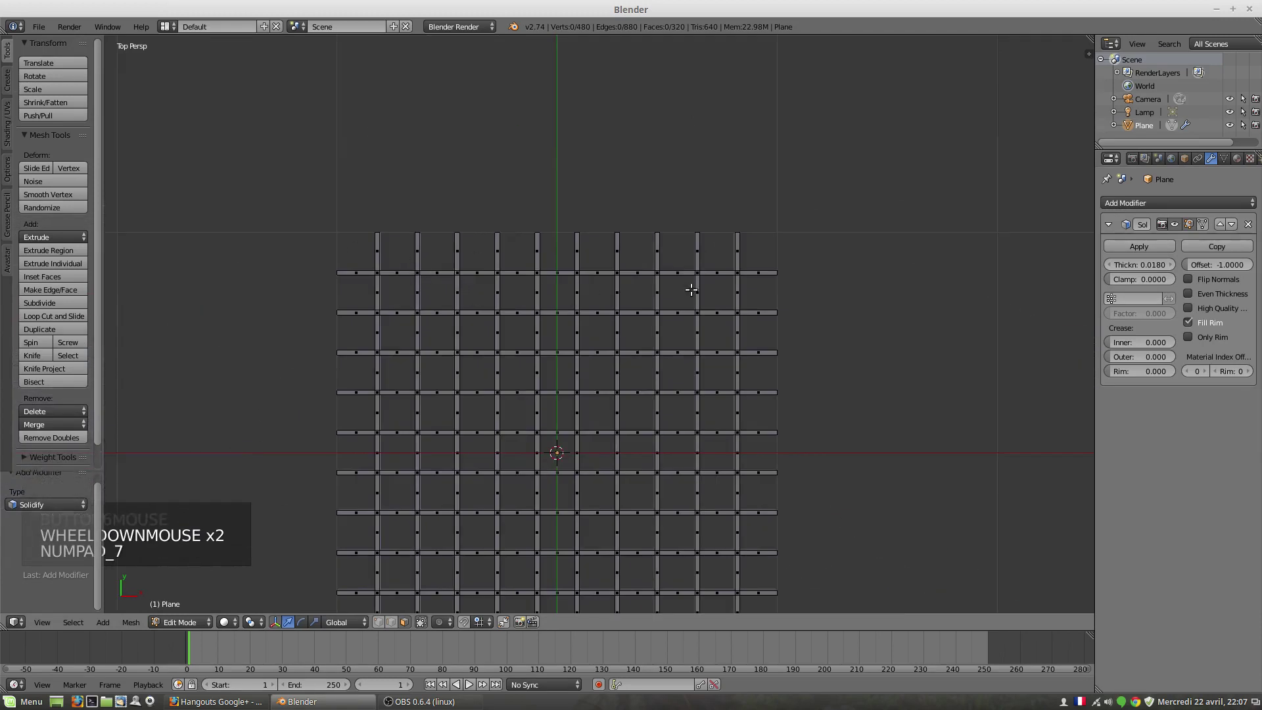
middle_drag(643, 458, 591, 408)
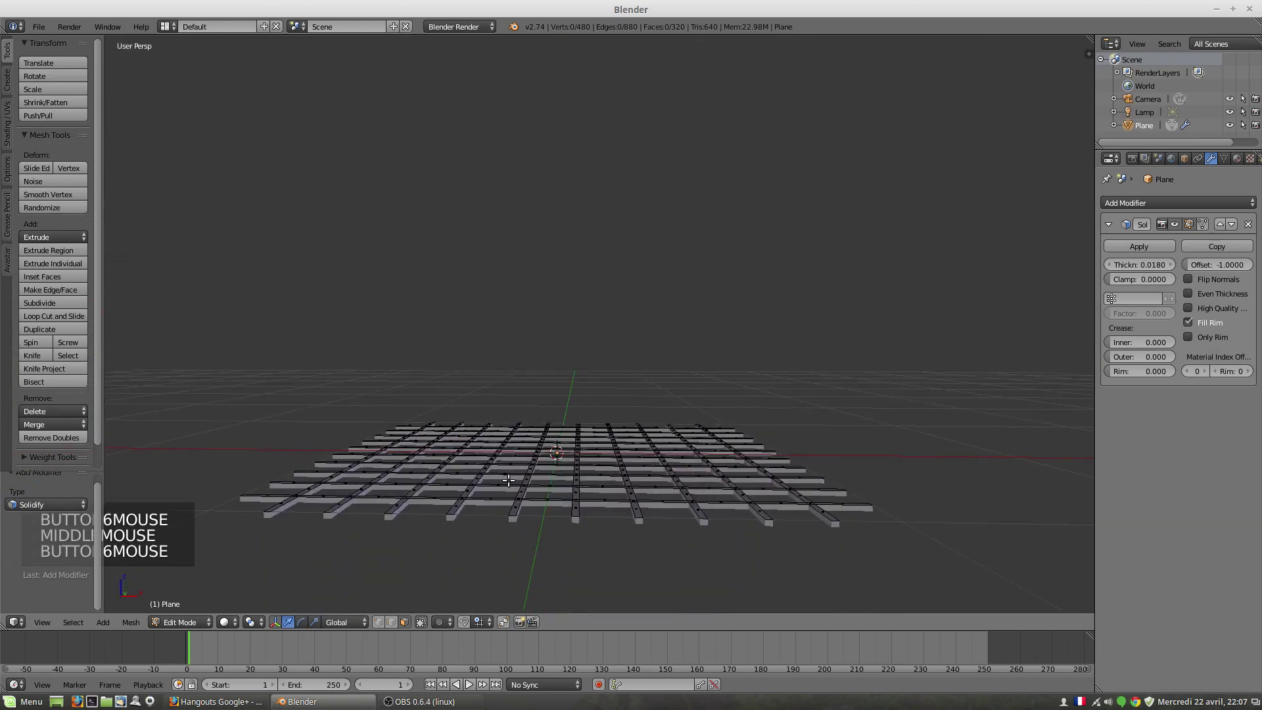
scroll(508, 481, up, 2)
scroll(512, 490, down, 1)
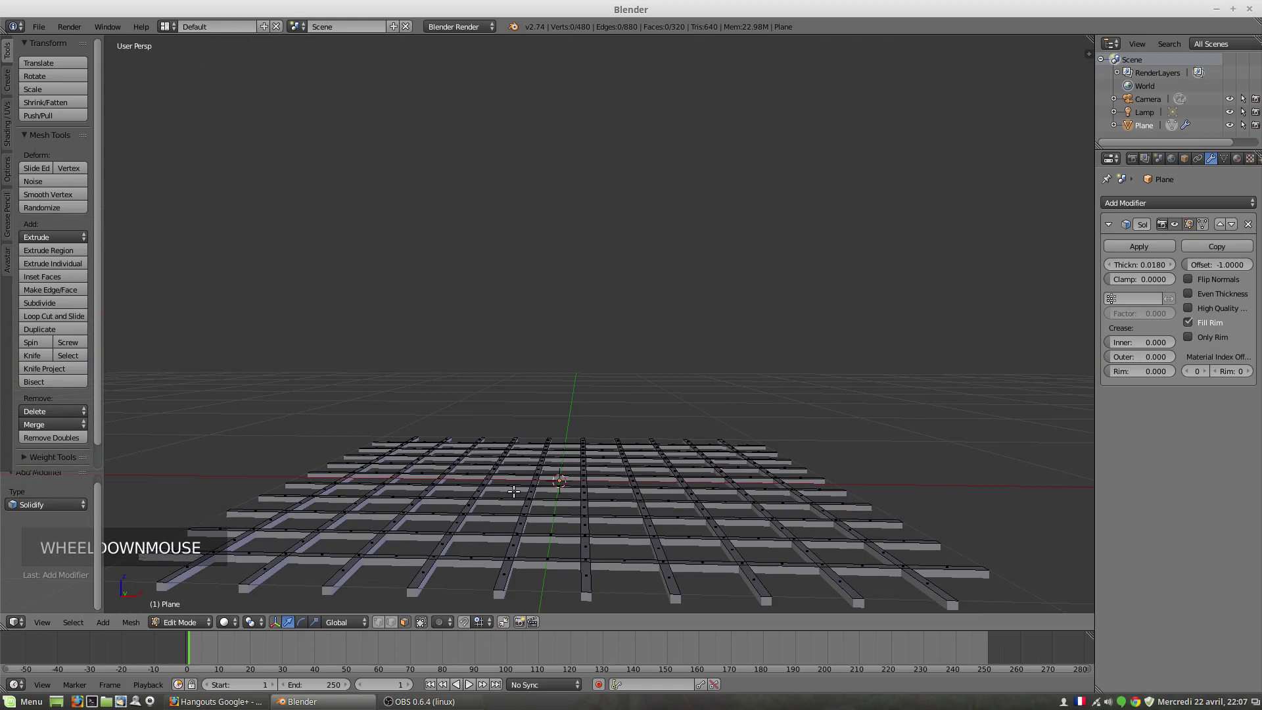
scroll(514, 492, down, 1)
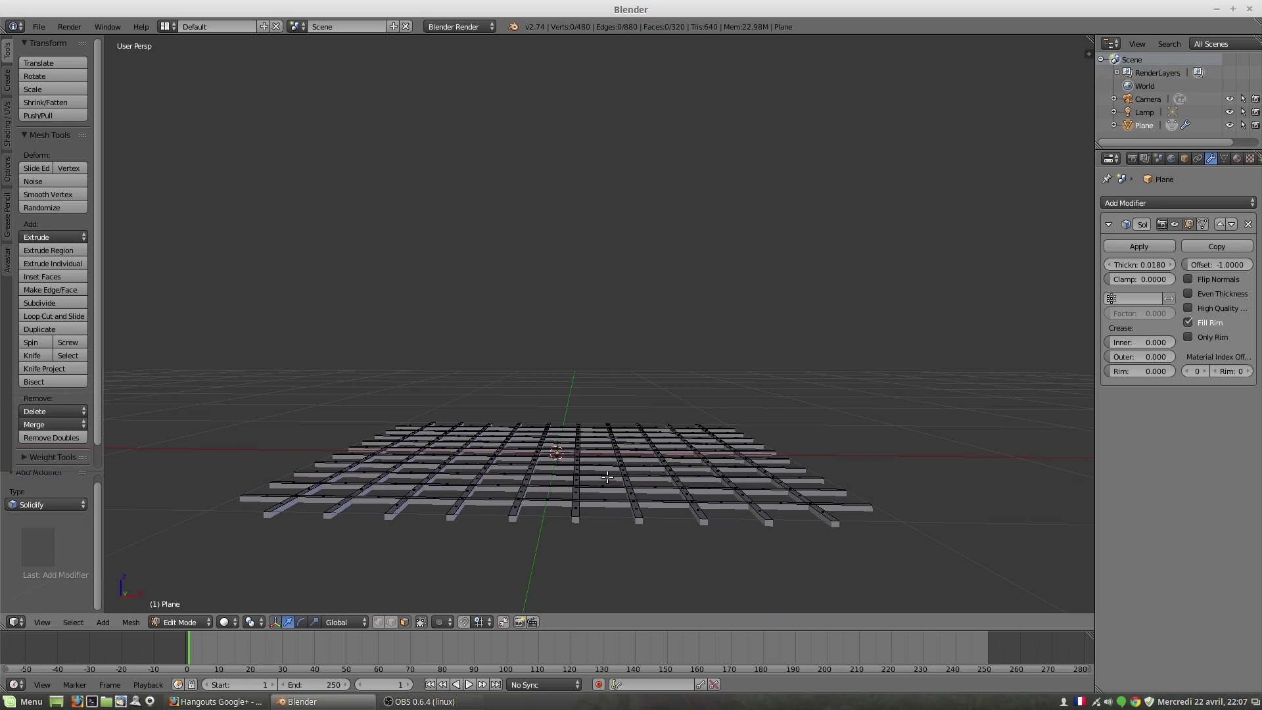
middle_drag(577, 479, 594, 426)
scroll(586, 399, up, 2)
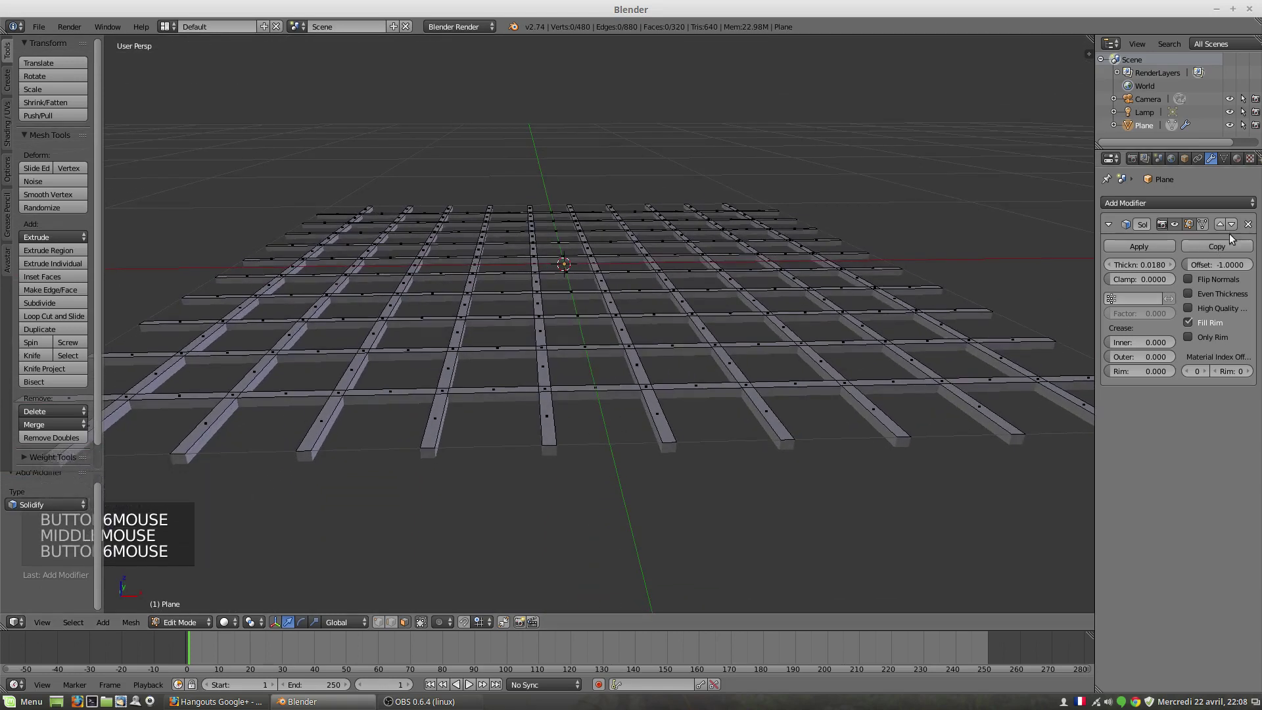
click(1248, 224)
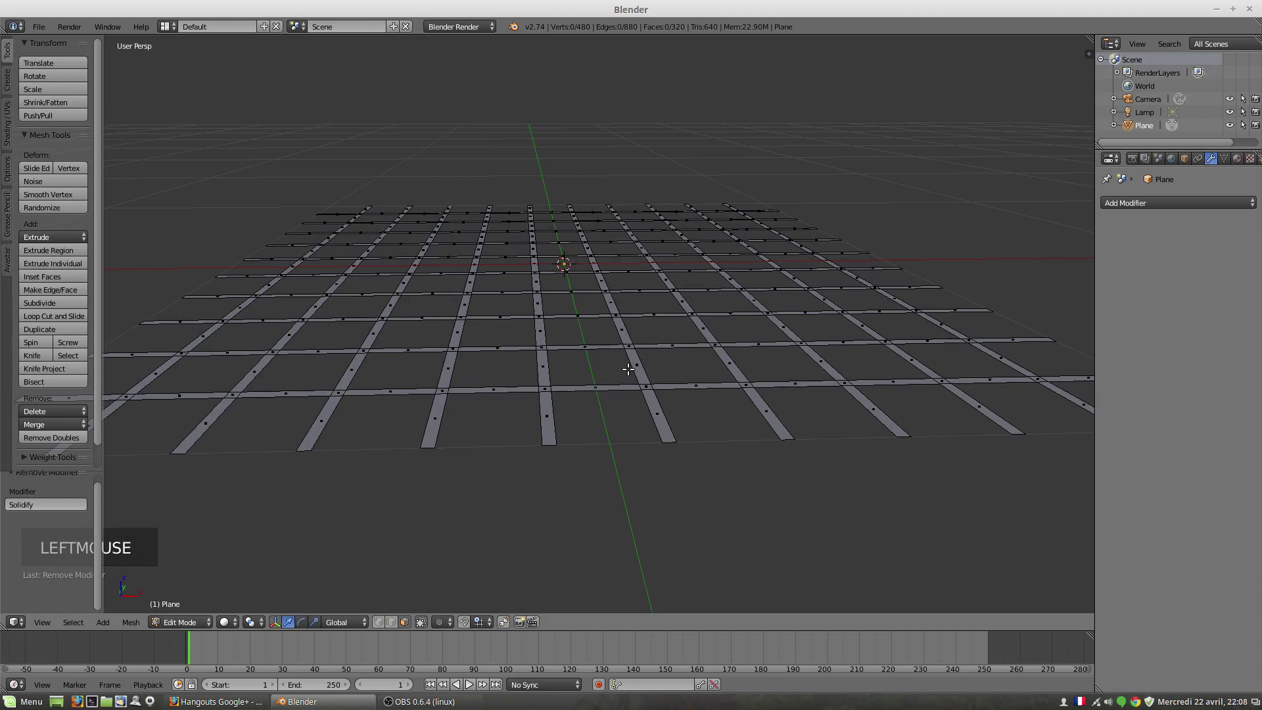
Select all faces of the flat strips and extrude them upward by about 0.018 to give the grid thickness
key(a)
key(a)
key(a)
key(a)
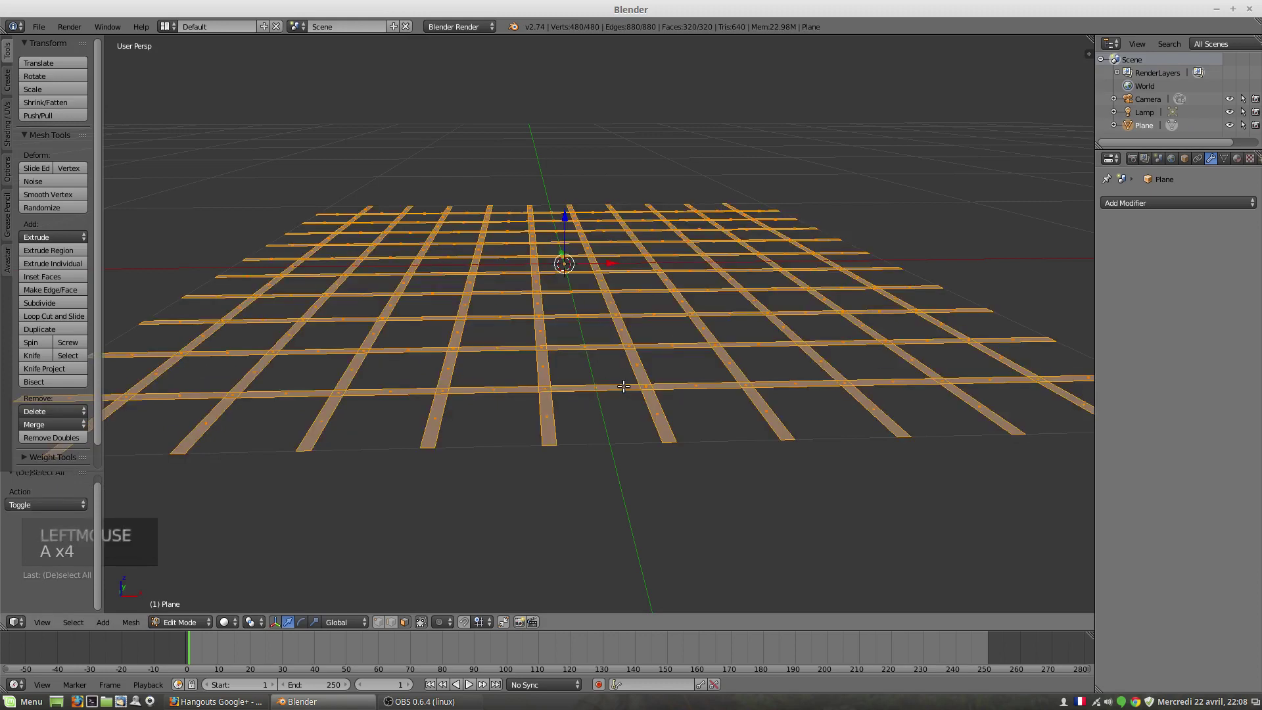
key(e)
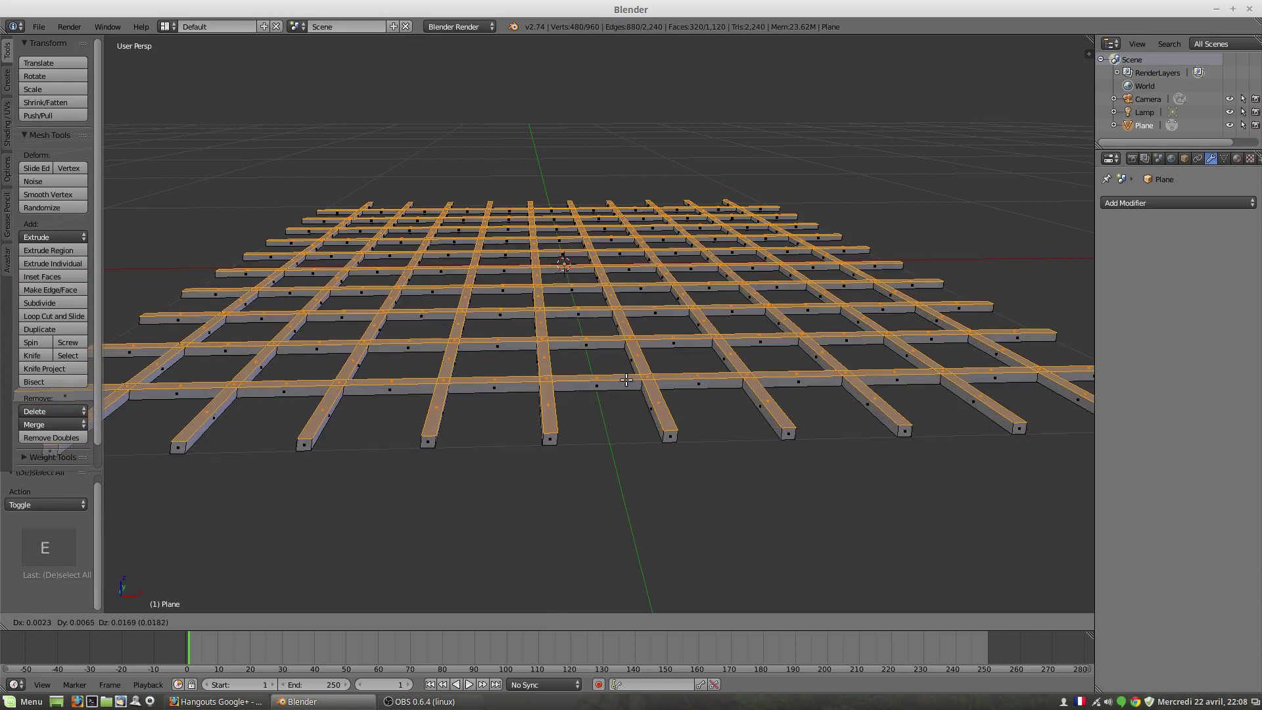
click(626, 379)
middle_drag(622, 363, 533, 390)
scroll(611, 428, up, 1)
scroll(525, 324, down, 3)
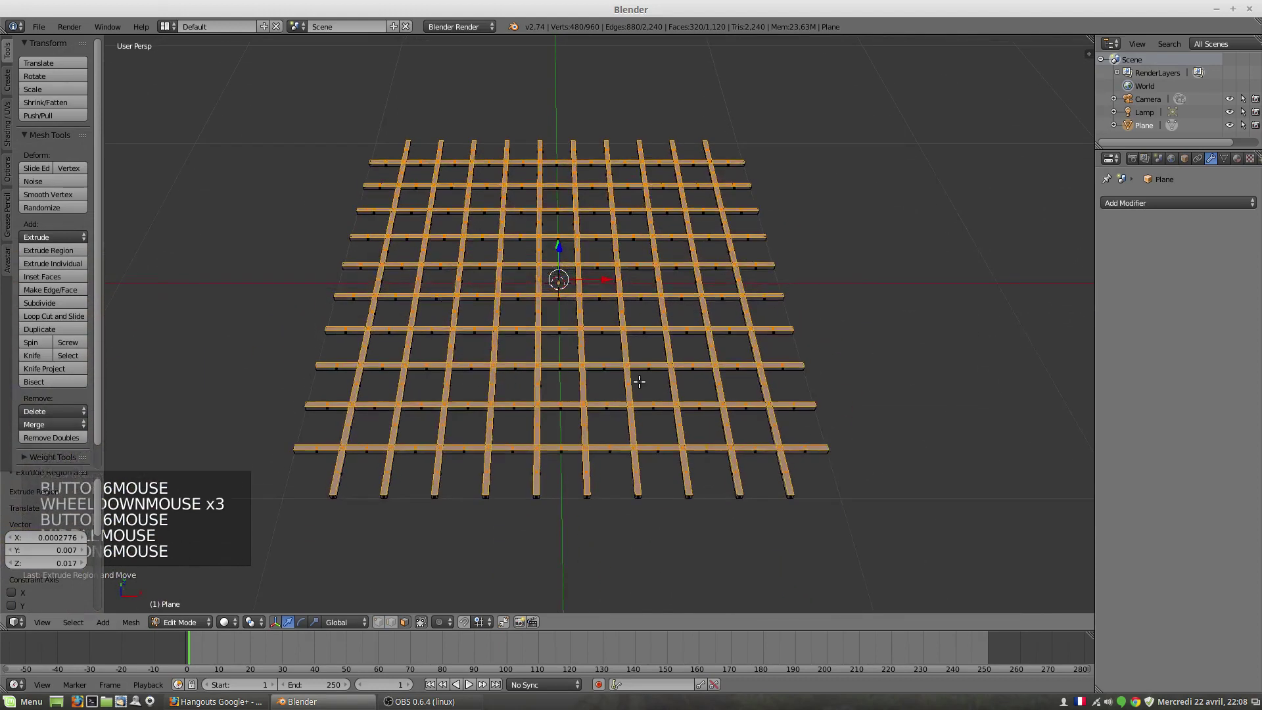
Check the extruded grid in Object Mode and inspect its bar intersections up close in wireframe display in Edit Mode
key(Tab)
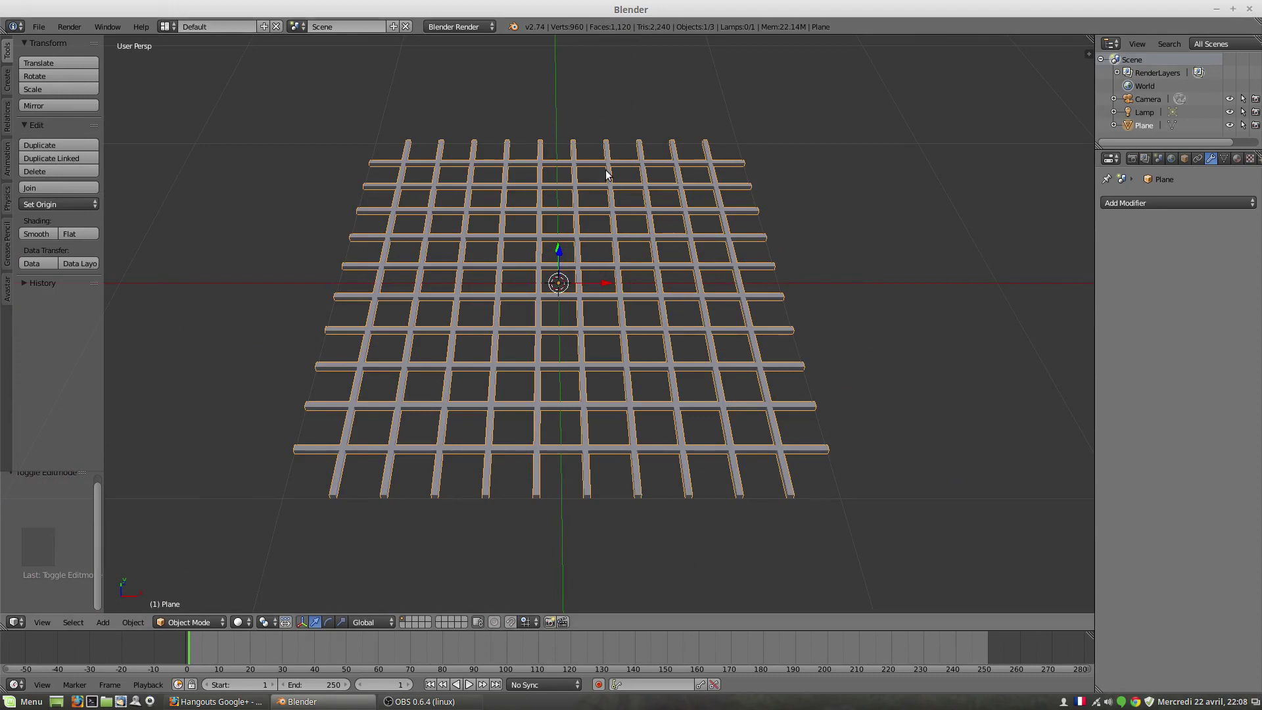
scroll(601, 394, up, 2)
key(Tab)
scroll(595, 421, up, 5)
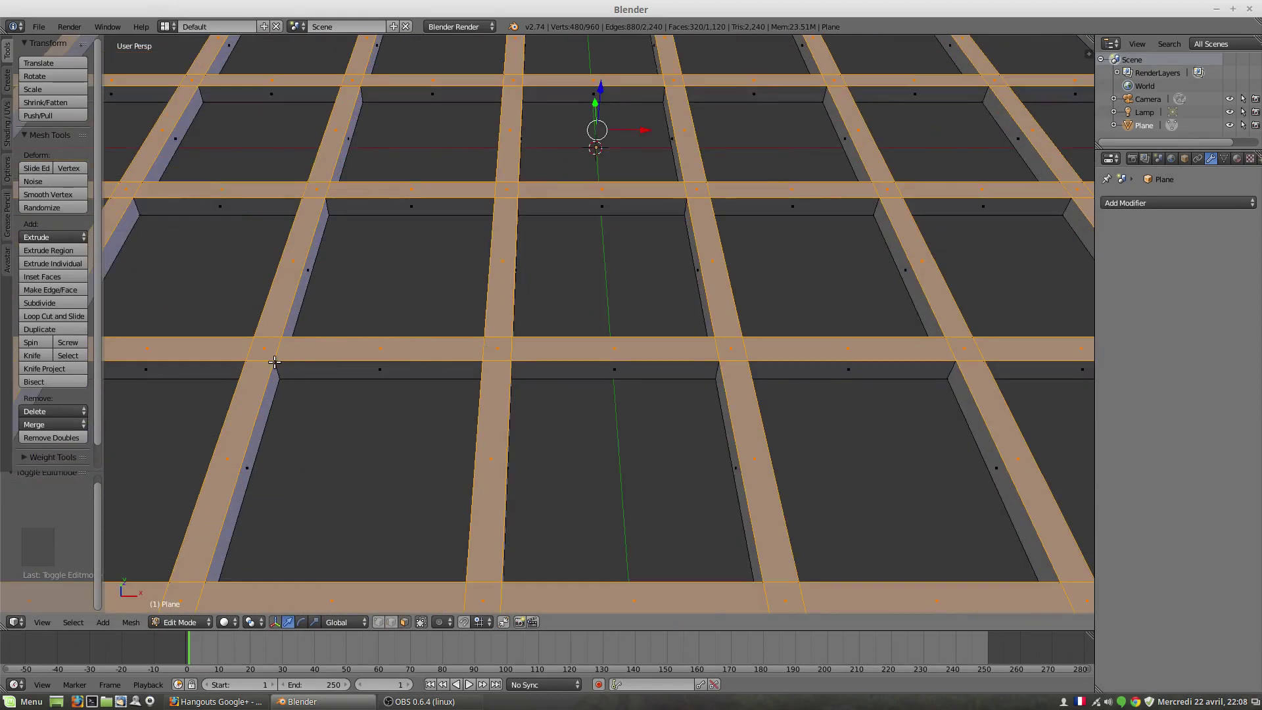
key(z)
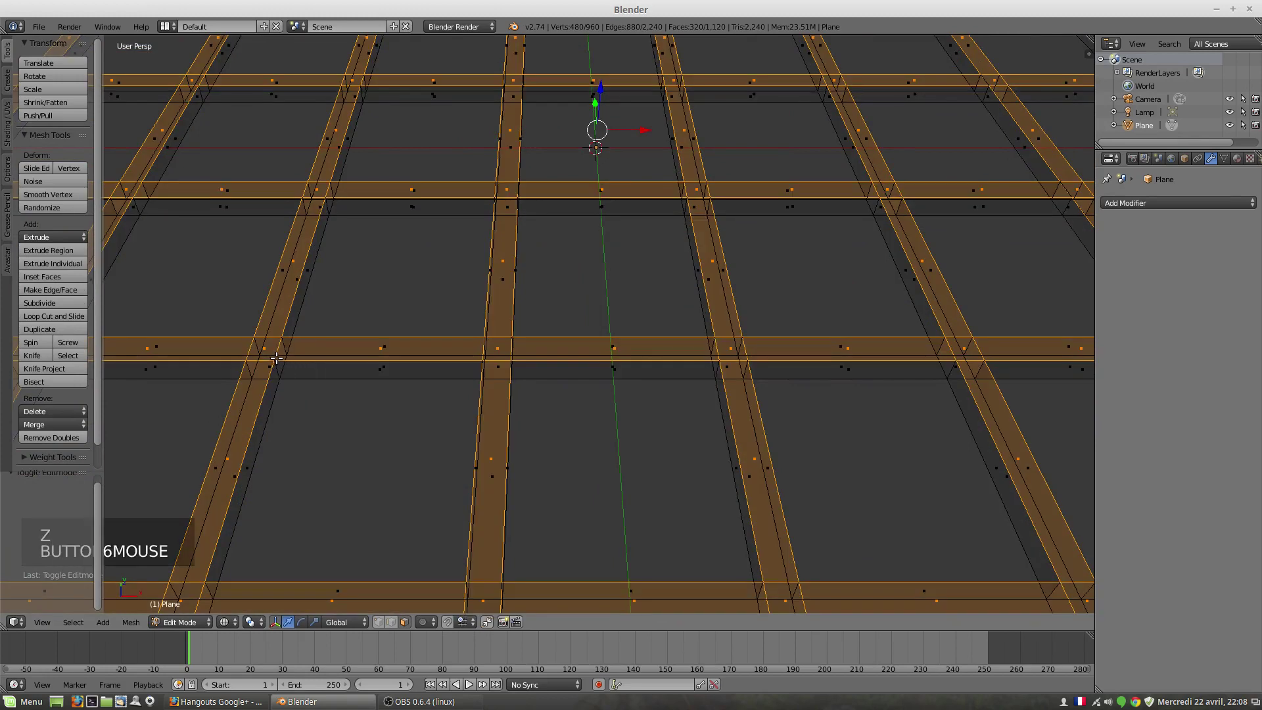
middle_drag(277, 358, 501, 382)
scroll(677, 380, up, 2)
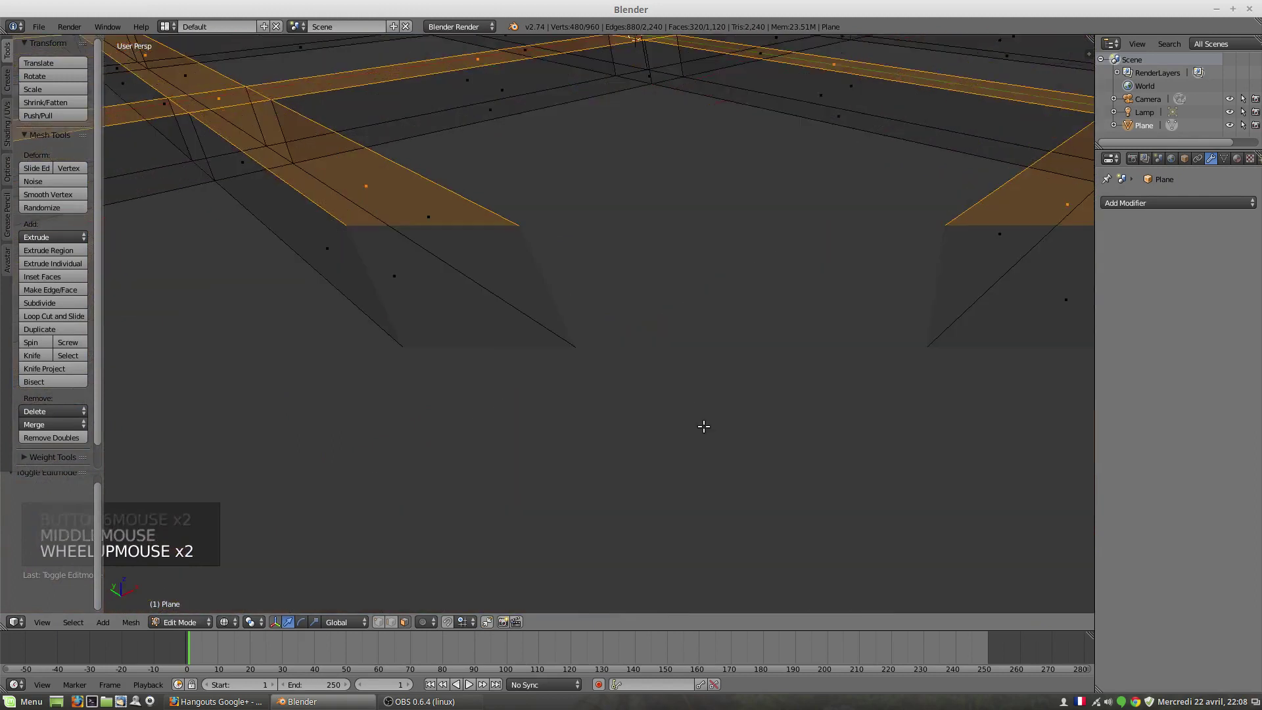
scroll(691, 423, down, 1)
middle_drag(691, 423, 664, 449)
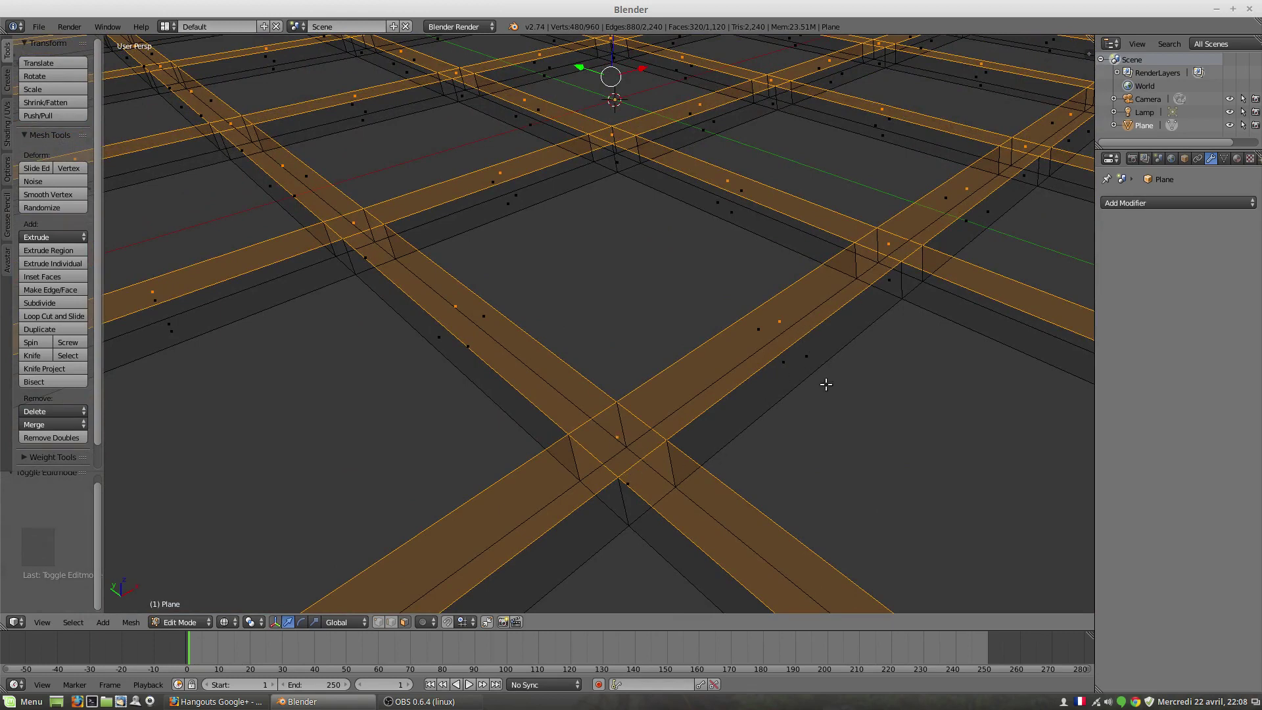
View the whole wireframe grid in Object Mode and return to solid display in Edit Mode
scroll(920, 345, down, 7)
middle_drag(818, 369, 697, 396)
key(Tab)
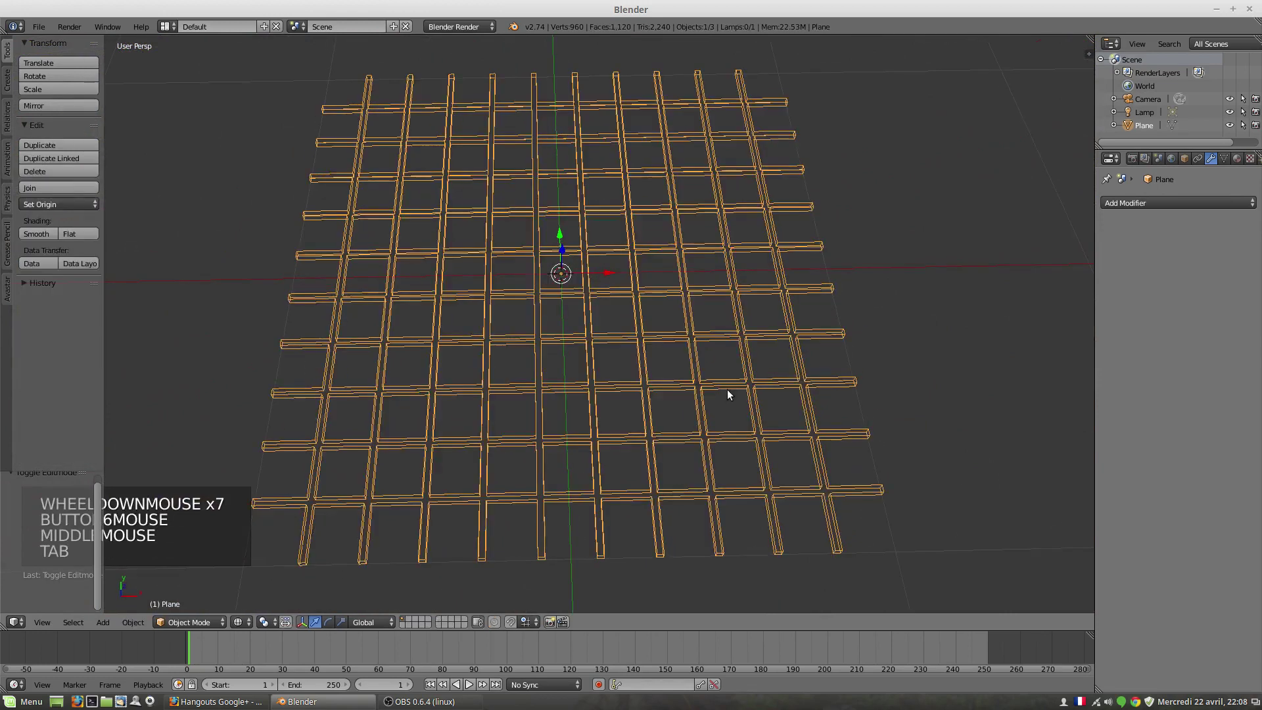
key(Tab)
key(z)
scroll(723, 393, down, 2)
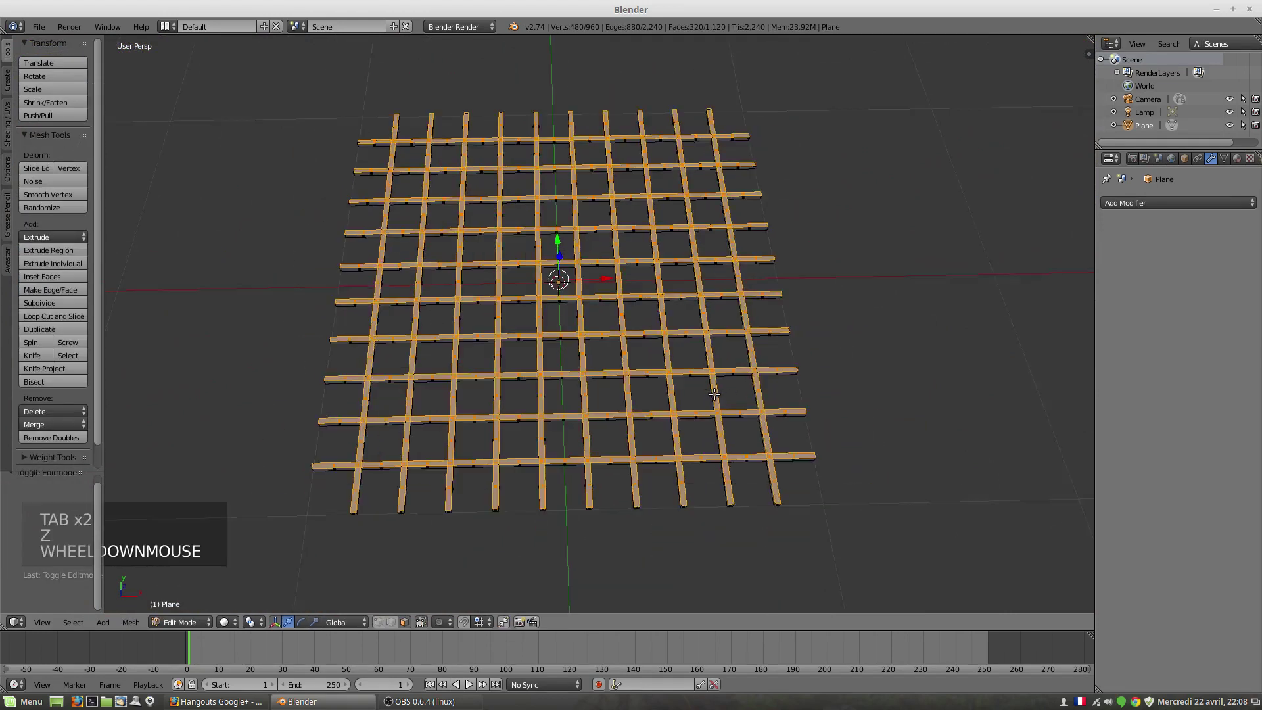
mouse_move(629, 360)
middle_down()
mouse_move(633, 378)
mouse_move(635, 315)
mouse_move(635, 342)
middle_up()
Select the entire grid mesh, add a Subdivision Surface modifier and view the result from the top
key(a)
key(a)
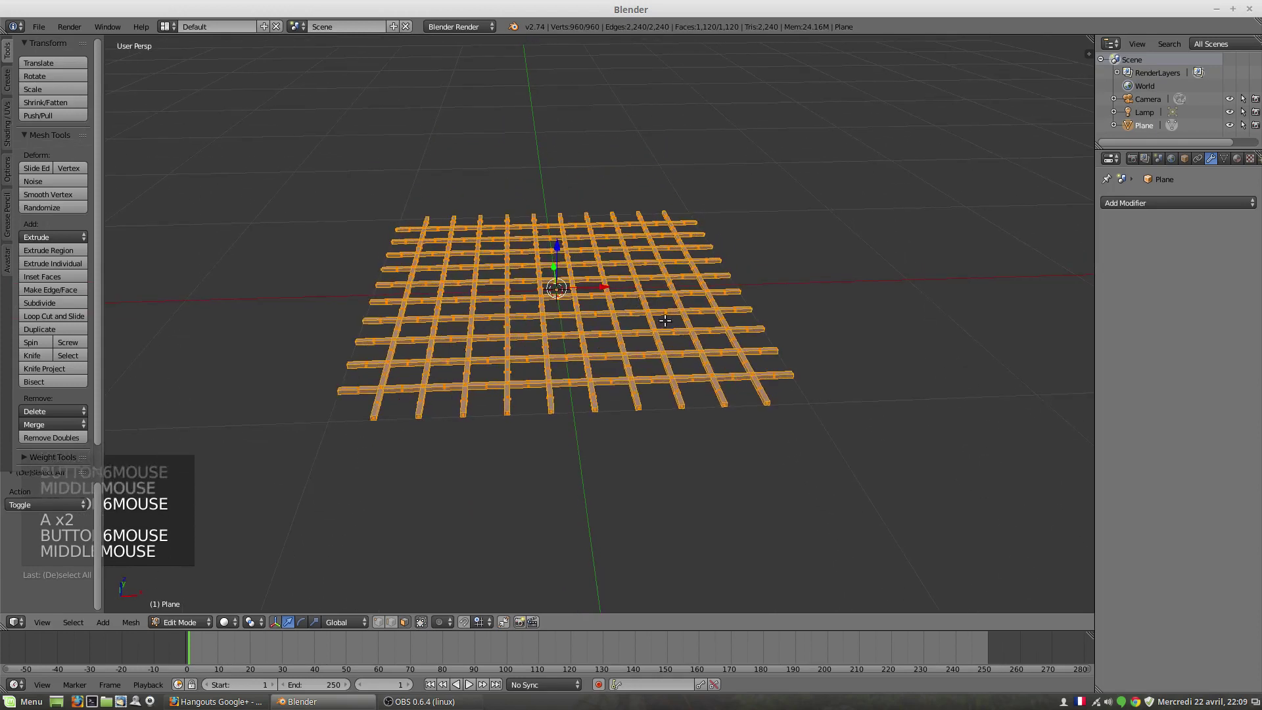
click(1118, 203)
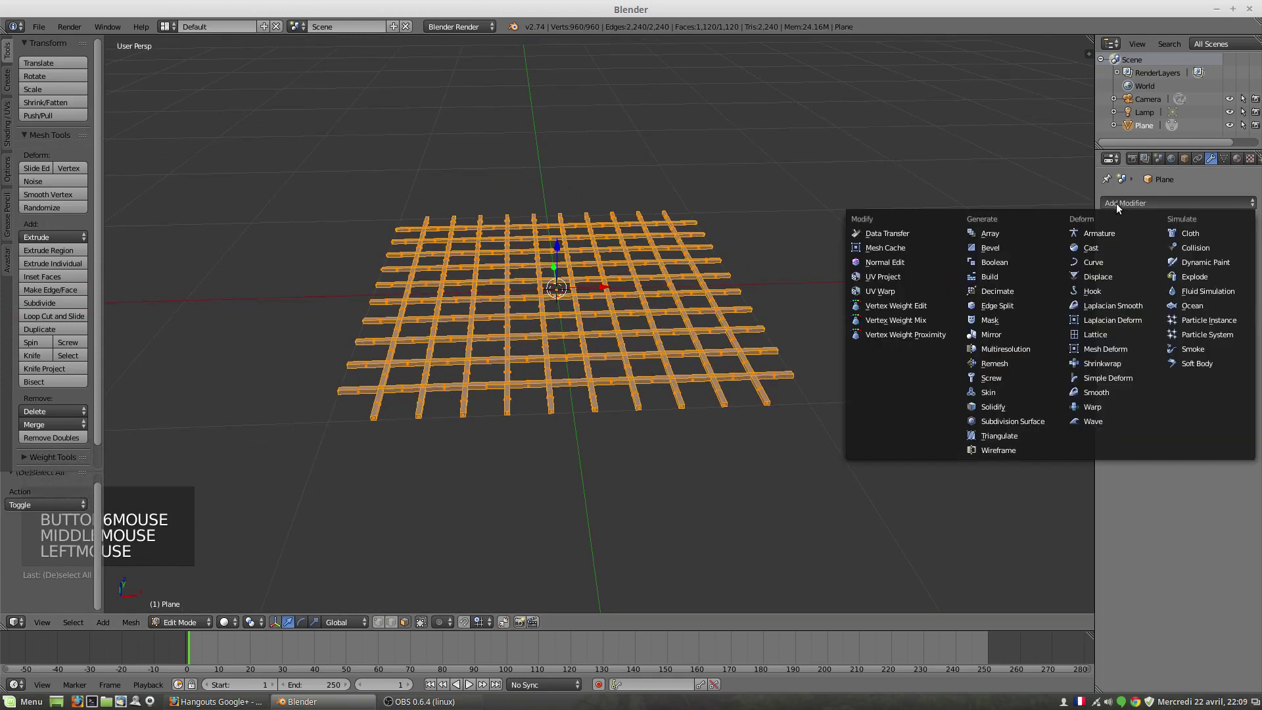
click(1000, 420)
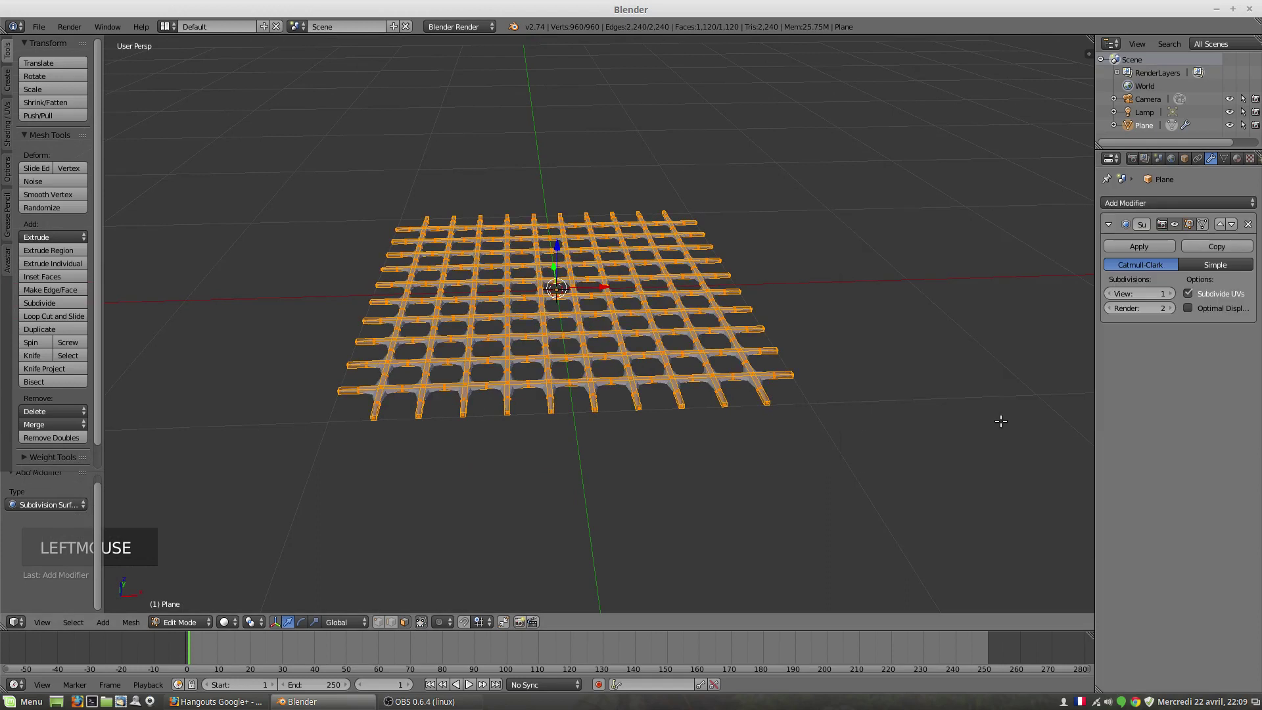
middle_drag(1015, 417, 620, 409)
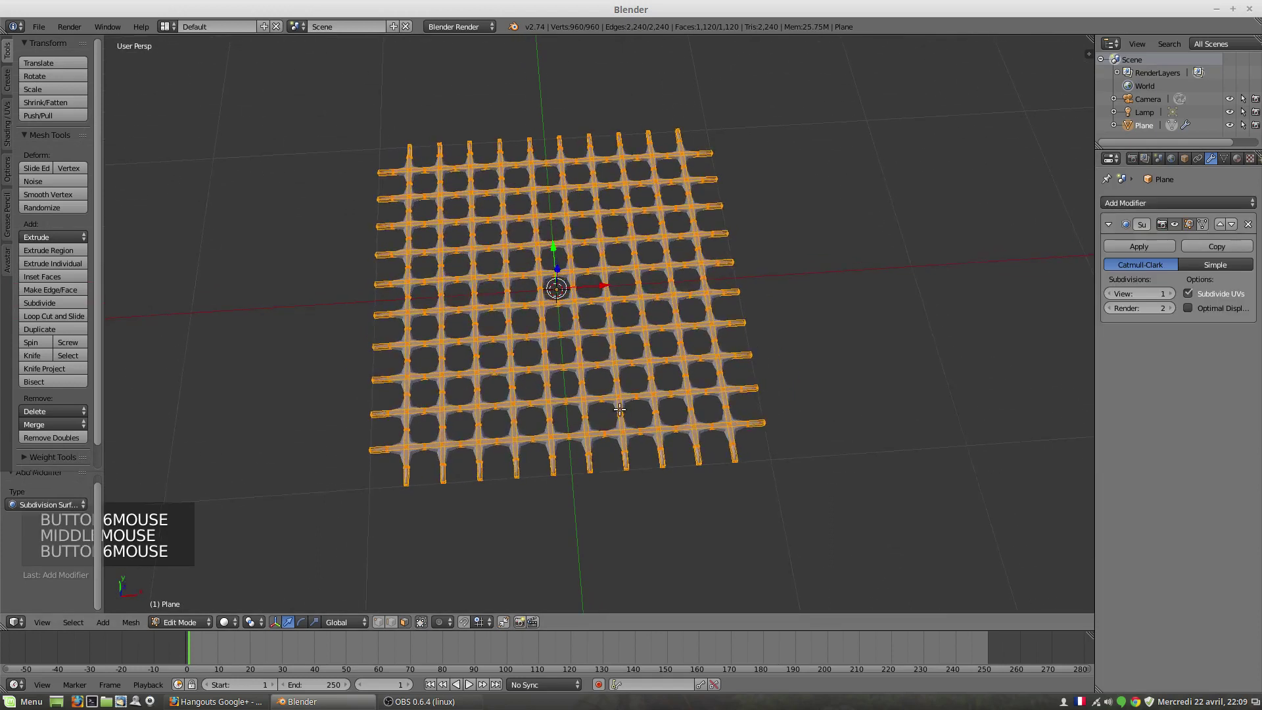
key(KP_7)
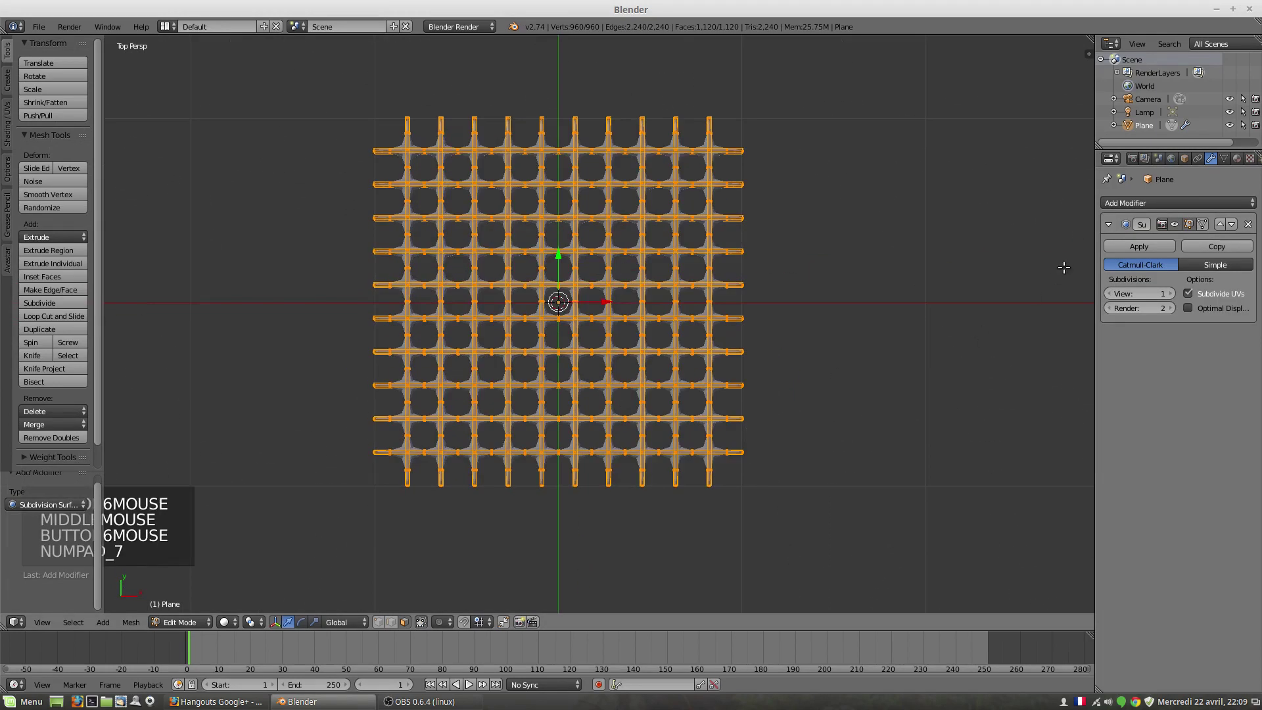
Display the Subdivision Surface result on the editing cage and set its view subdivisions to 3
click(1203, 224)
scroll(760, 372, up, 3)
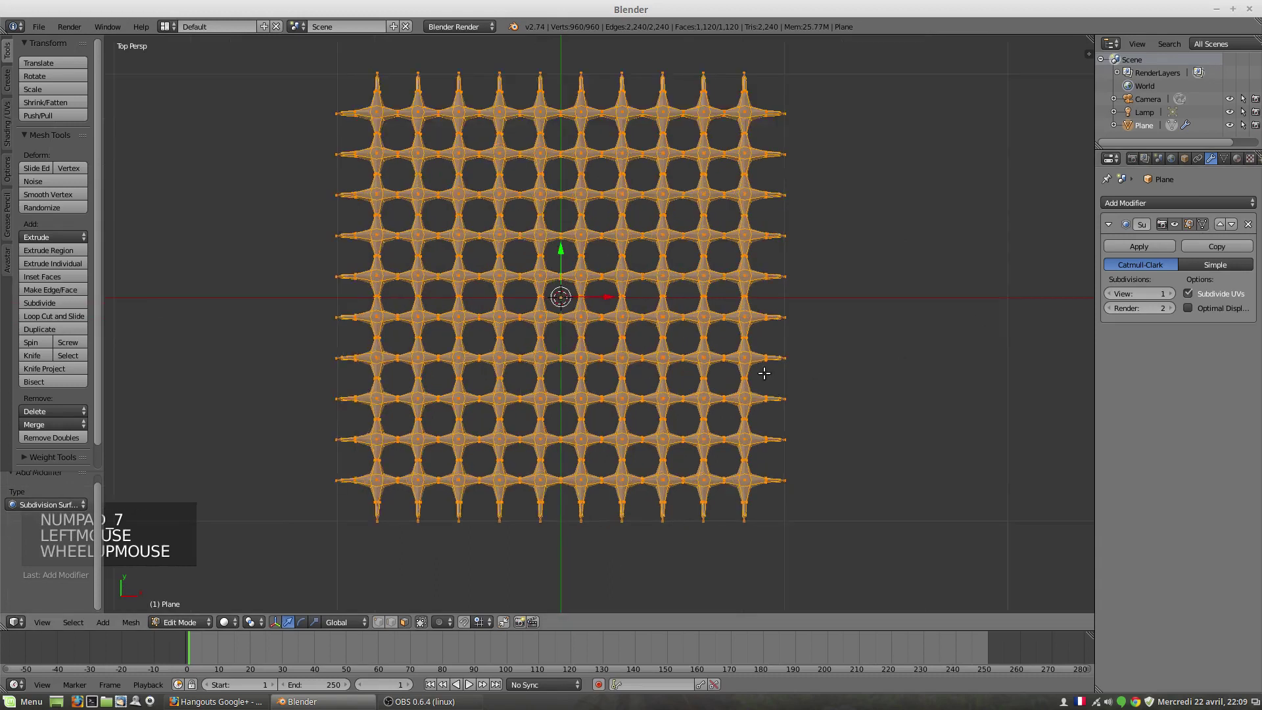
click(1171, 294)
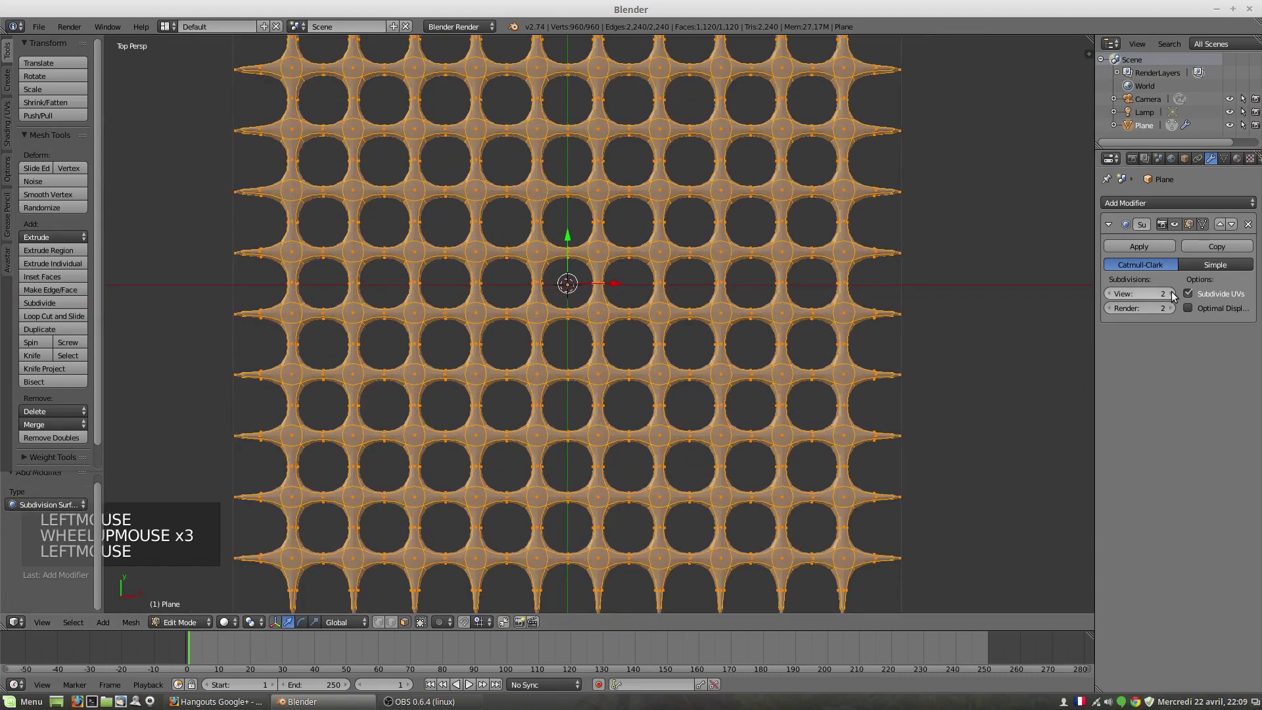
click(1171, 294)
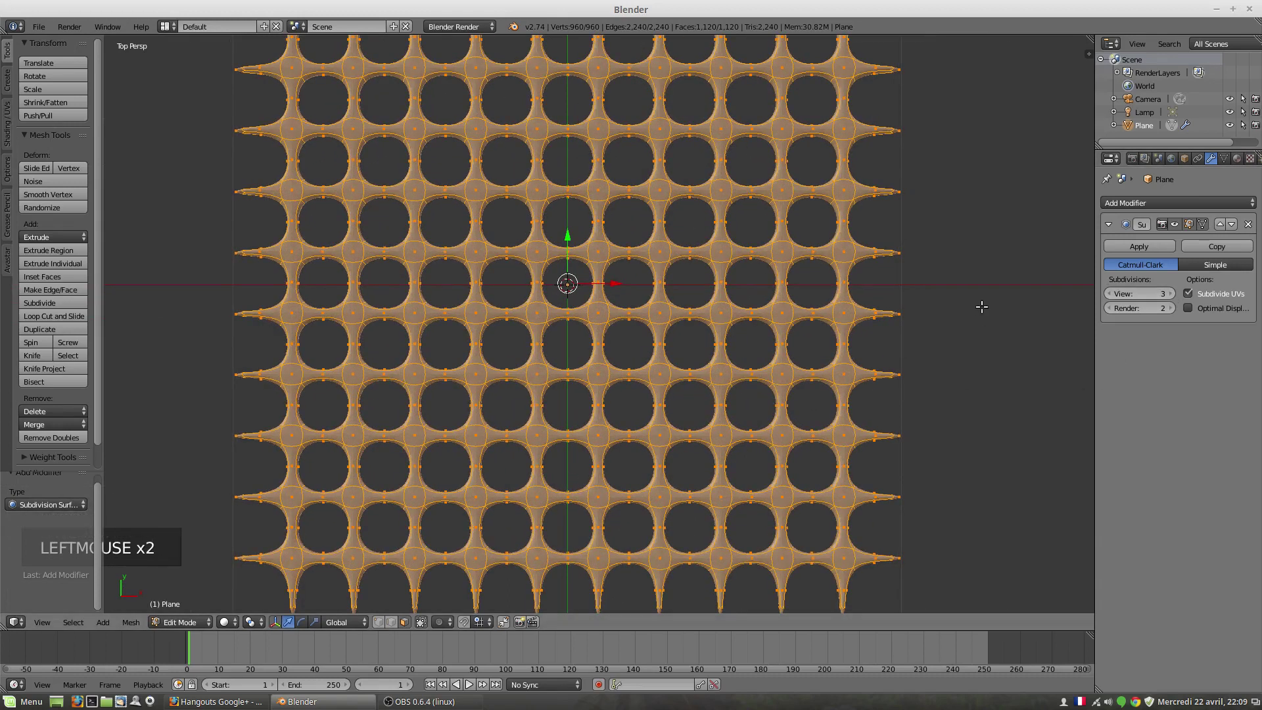
Set the Subdivision Surface view subdivisions to 2 and examine the smoothed grid from several angles
click(1109, 294)
scroll(609, 299, down, 2)
middle_drag(592, 384, 651, 342)
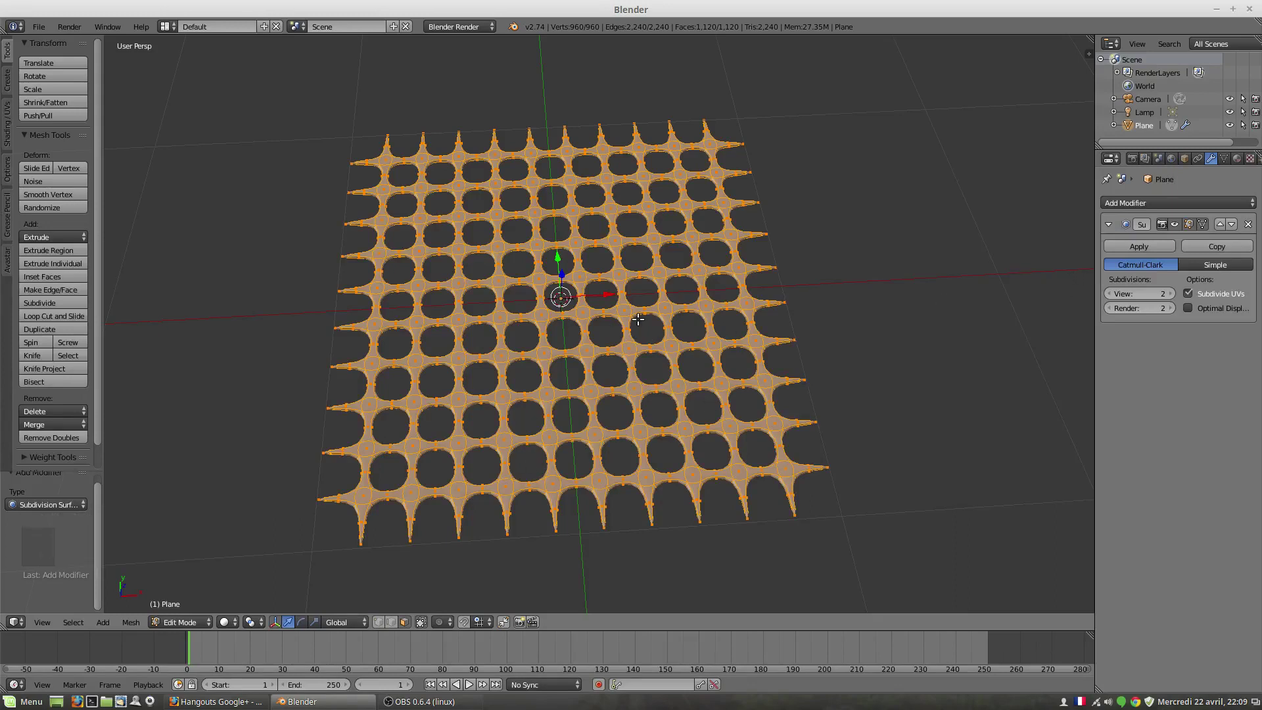
middle_drag(649, 408, 608, 346)
scroll(608, 346, down, 2)
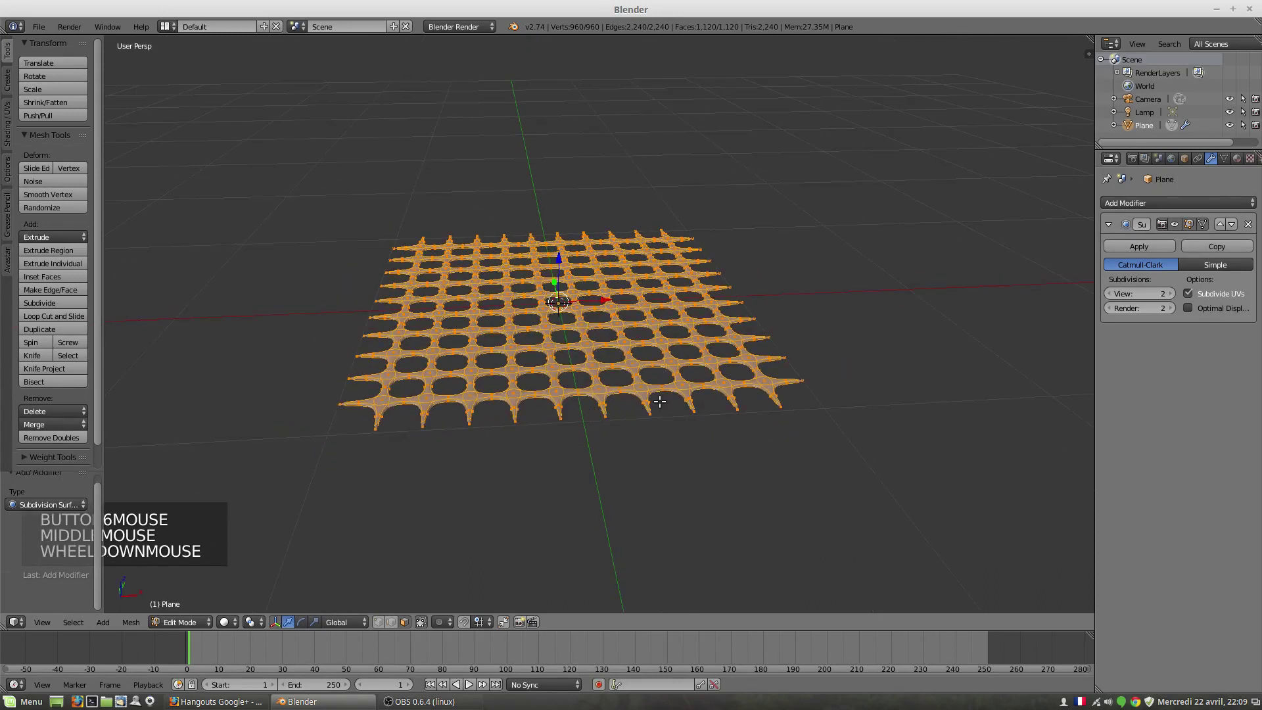
scroll(540, 338, up, 1)
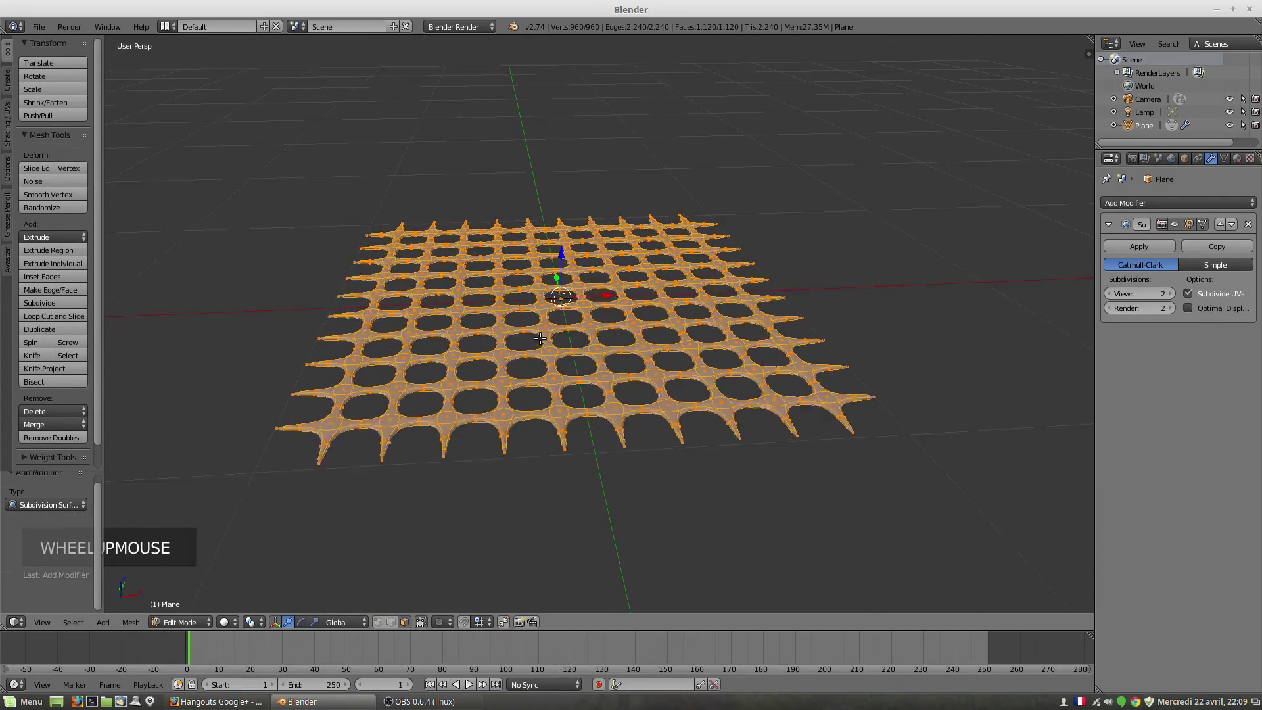
scroll(540, 338, up, 1)
middle_drag(541, 339, 562, 483)
scroll(564, 480, down, 1)
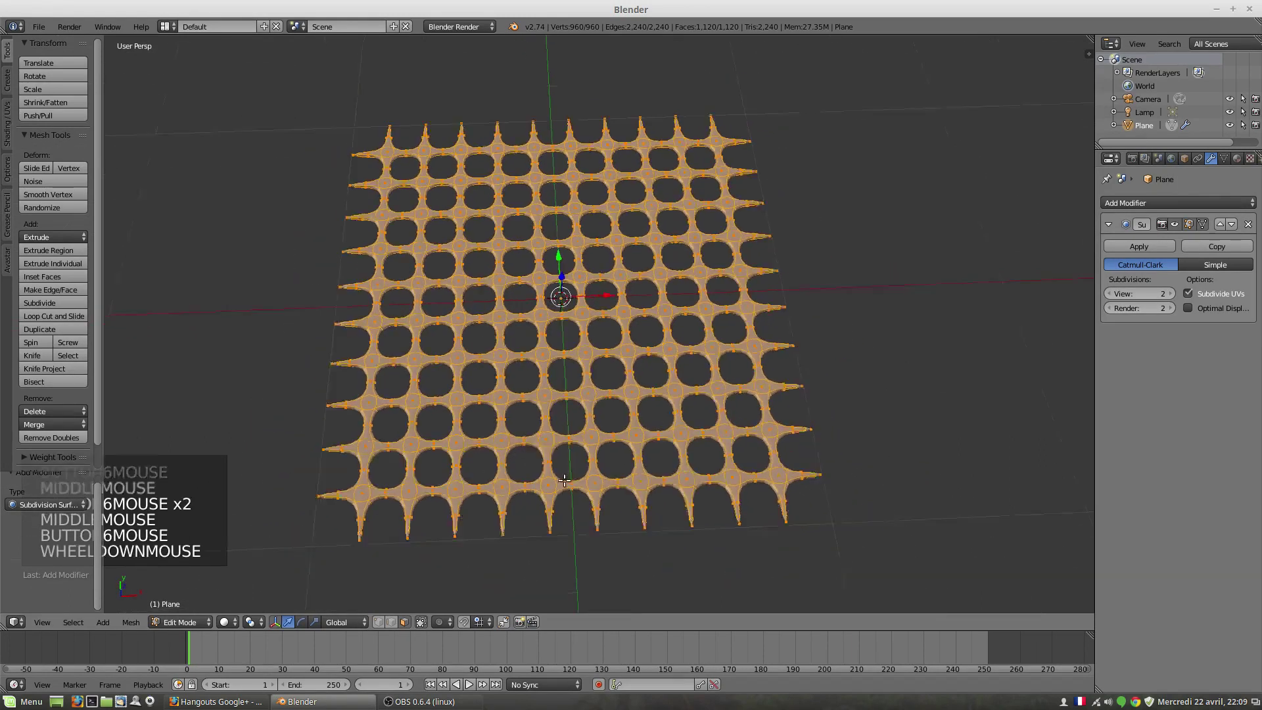
Take a last look at the whole smoothed grid and remove its Subdivision Surface modifier
scroll(564, 481, down, 2)
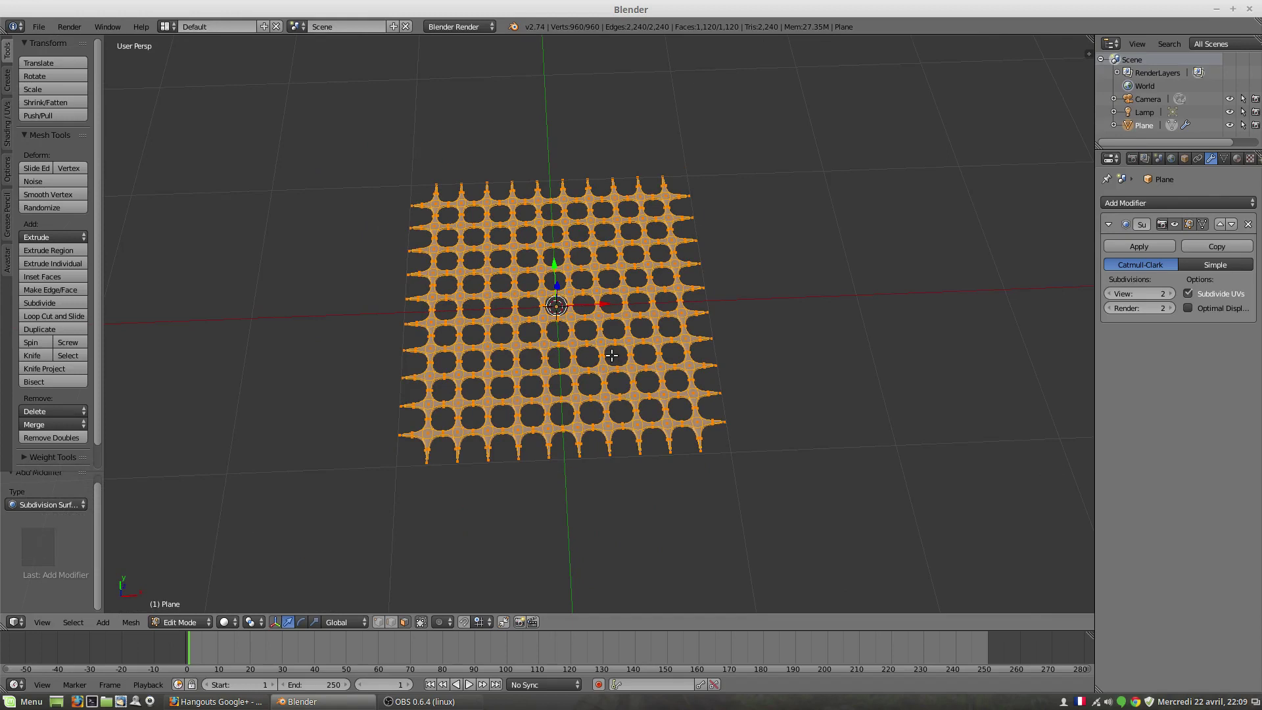
scroll(608, 355, up, 3)
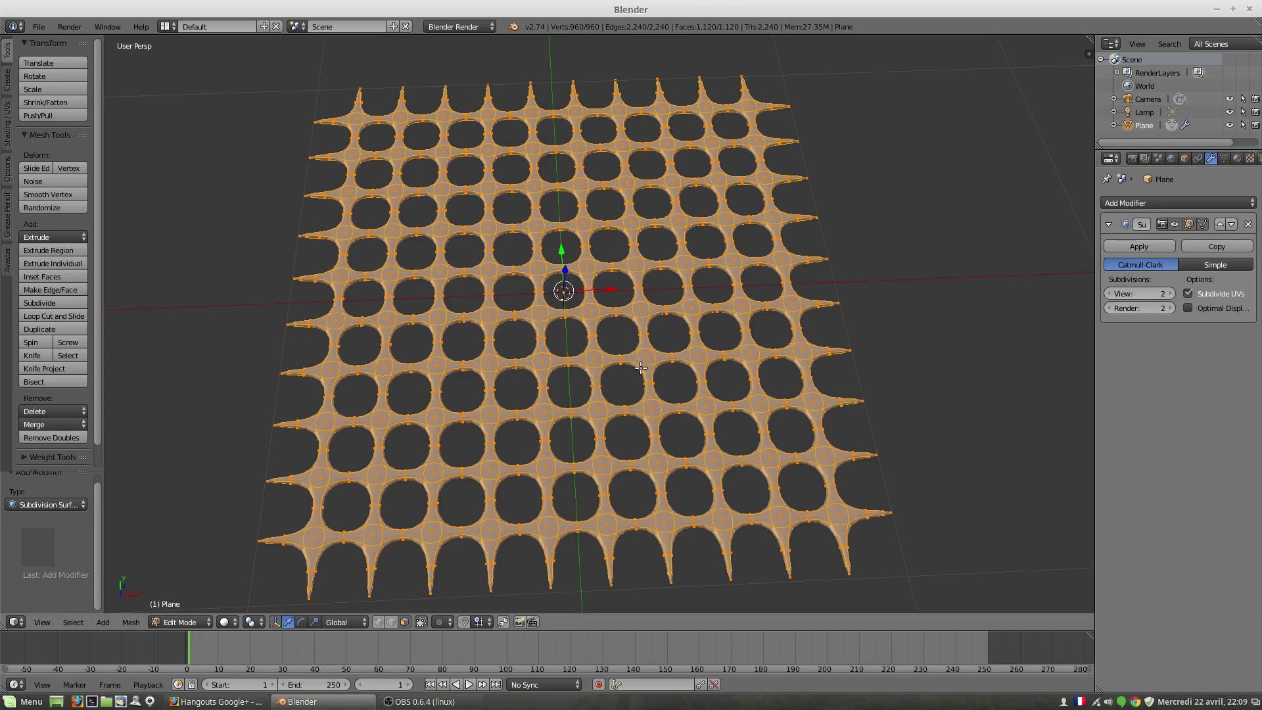
scroll(664, 391, down, 2)
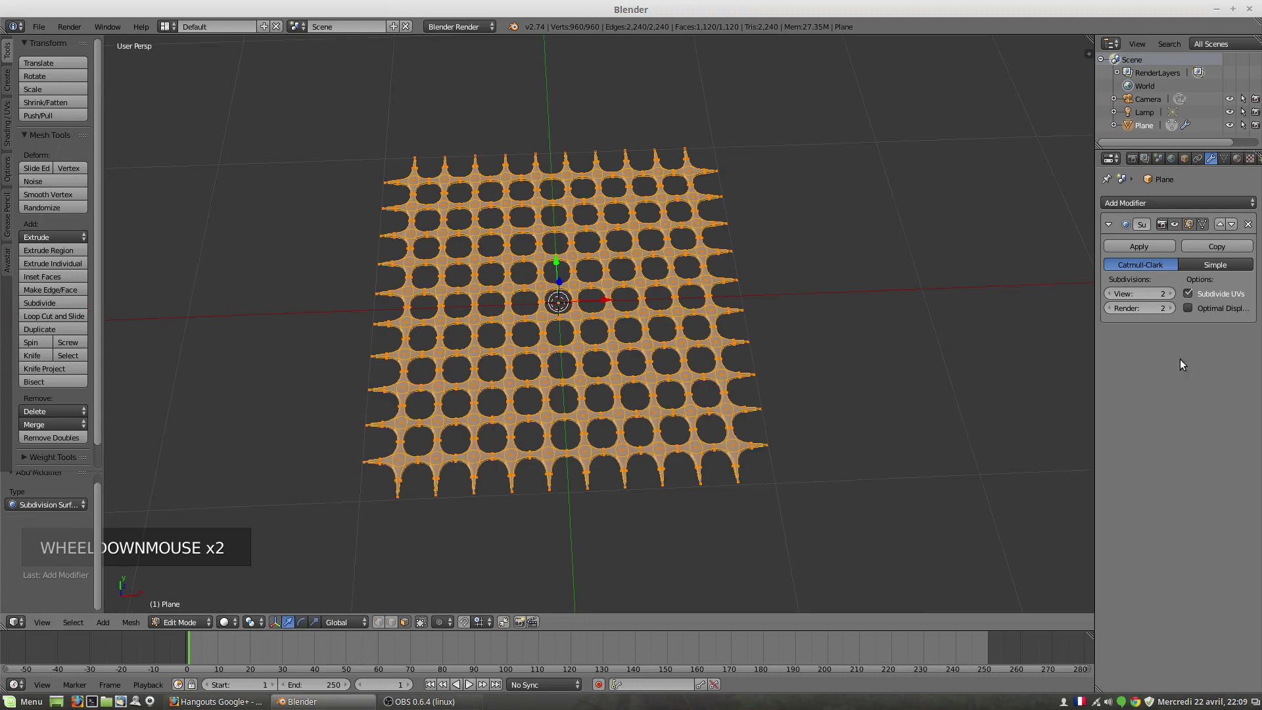
click(1248, 225)
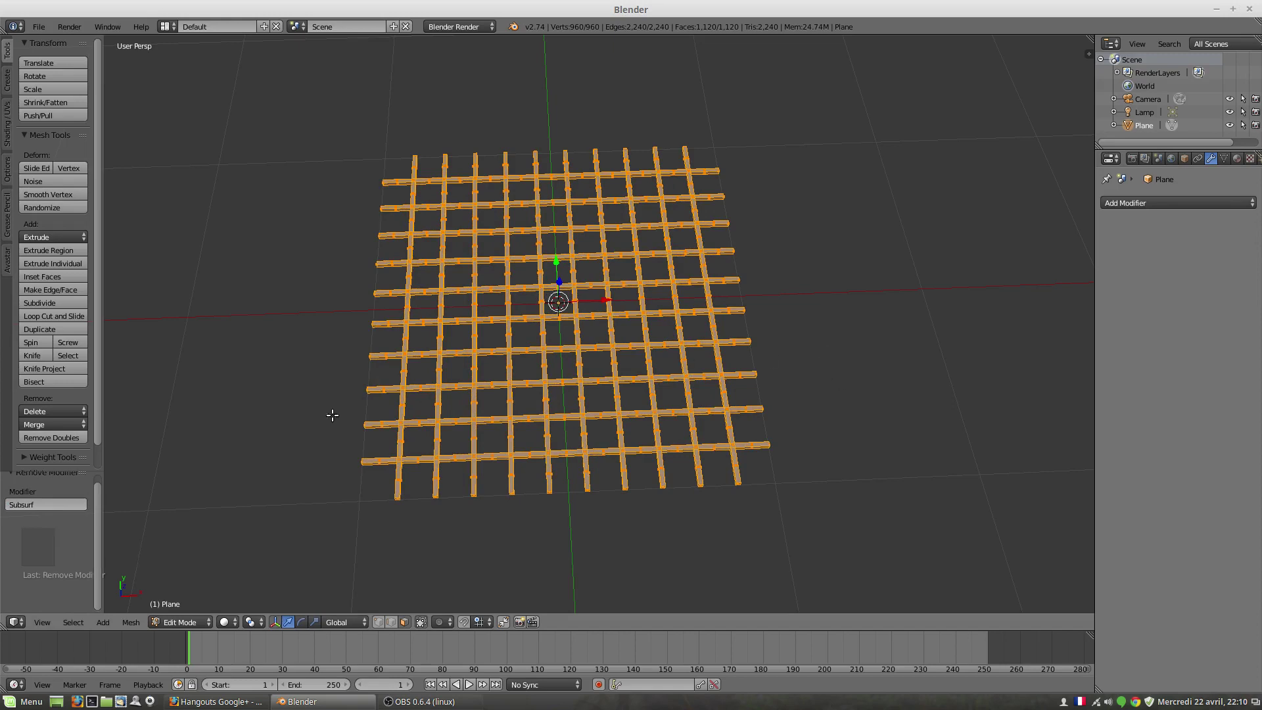
click(221, 701)
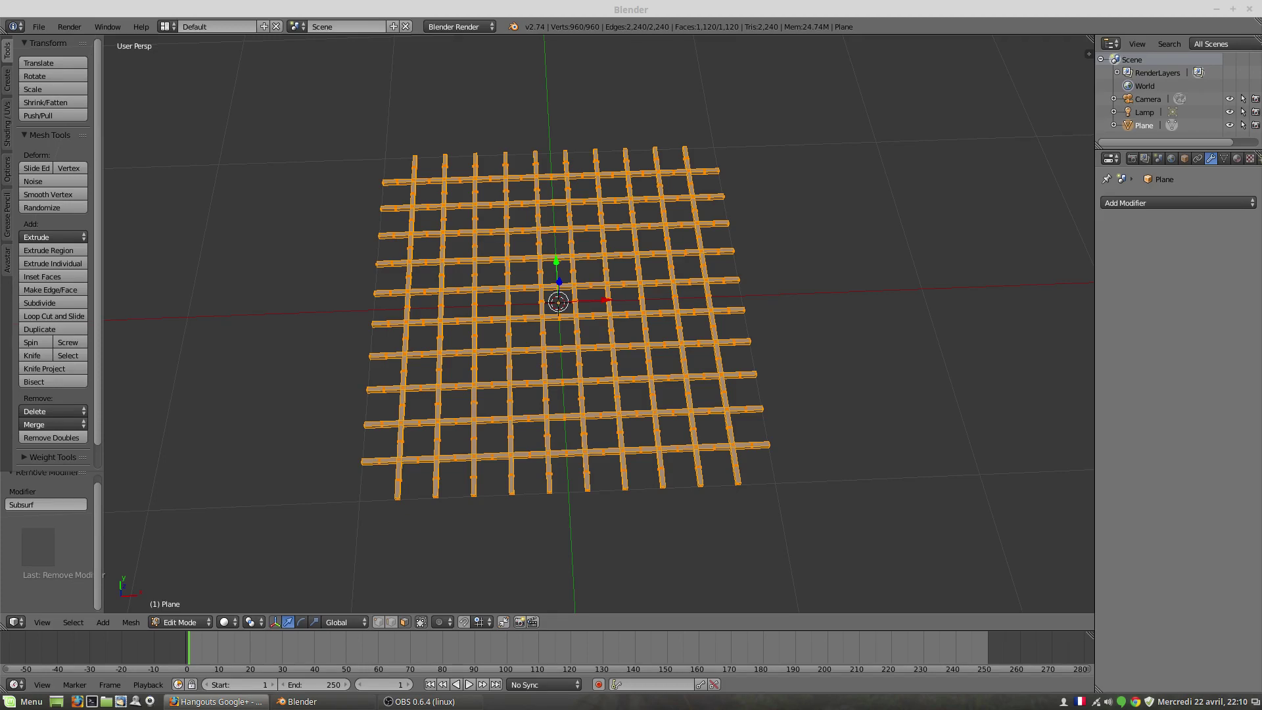
Undo back to the bevelled plane with its square faces selected, and delete those faces to leave a flat grid
click(860, 337)
key(ctrl+z)
key(ctrl+z)
key(ctrl+z)
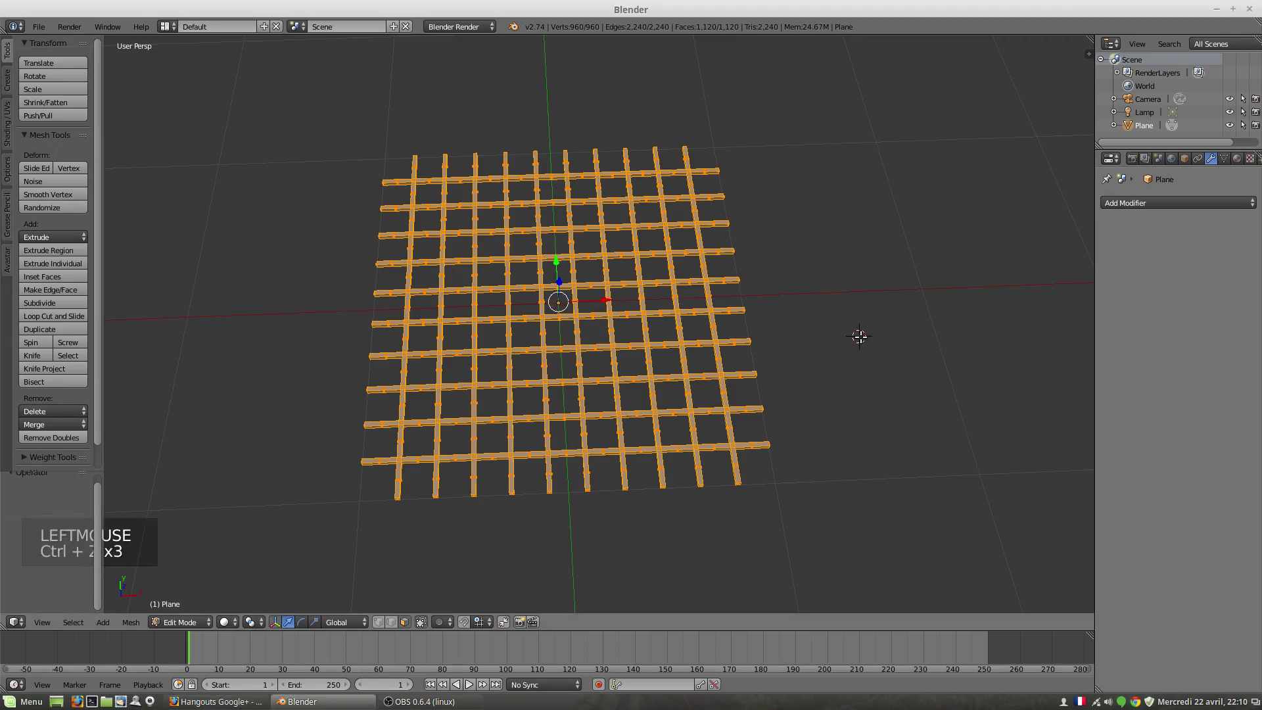
key(ctrl+z)
key(ctrl+z)
key(ctrl+z)
key(ctrl+z)
key(ctrl+z)
key(ctrl+z)
key(ctrl+z)
key(ctrl+z)
key(ctrl+z)
key(ctrl+z)
key(ctrl+z)
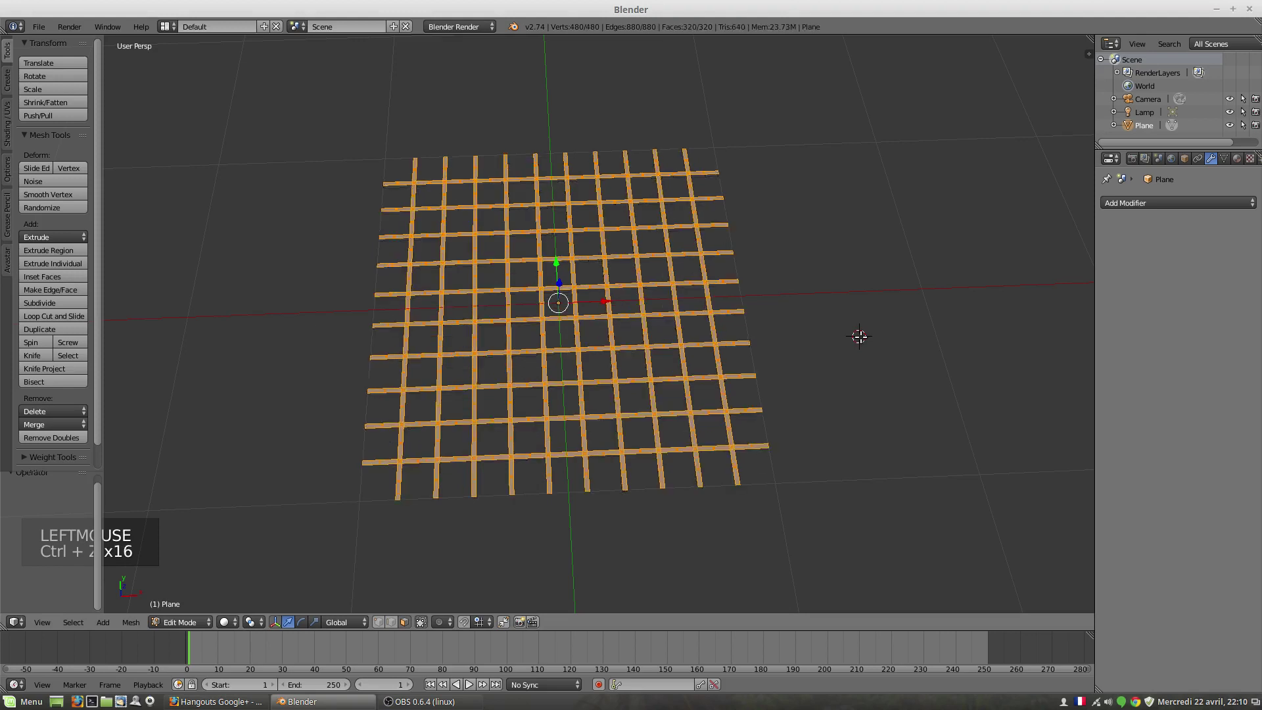
key(ctrl+z)
key(ctrl+z)
key(ctrl+z)
key(ctrl+z)
key(ctrl+z)
key(ctrl+z)
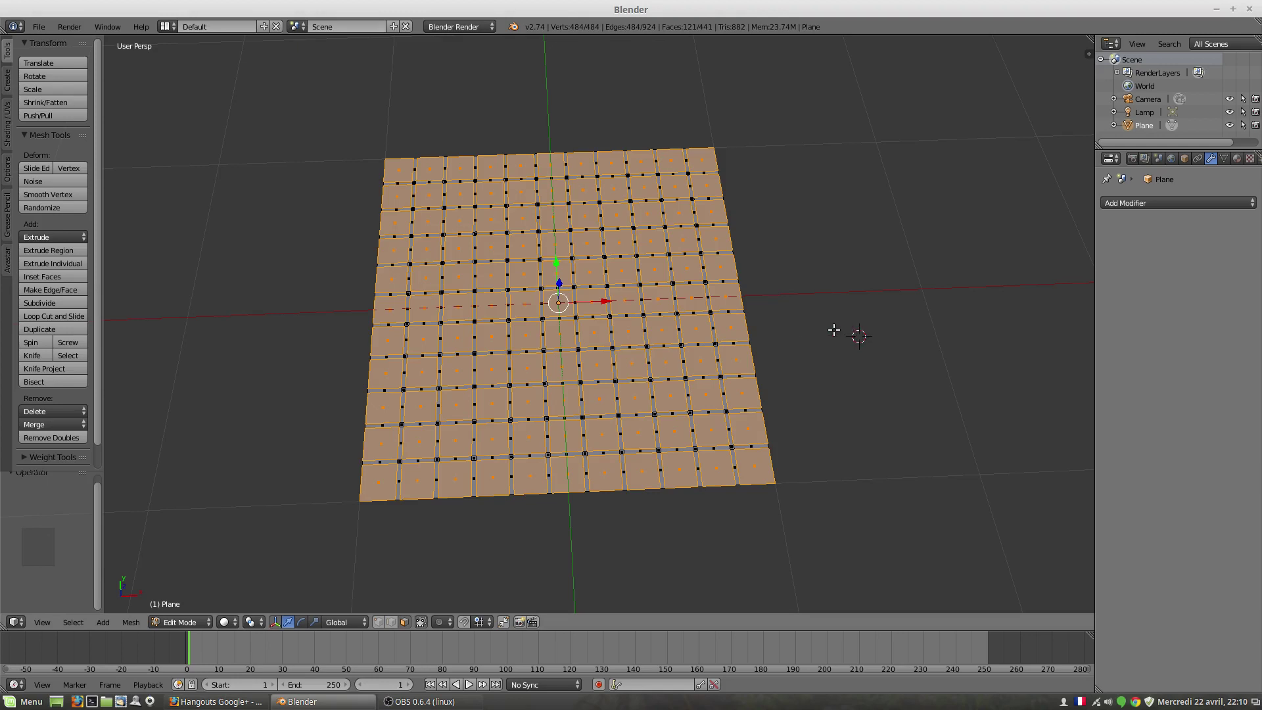
key(x)
click(805, 327)
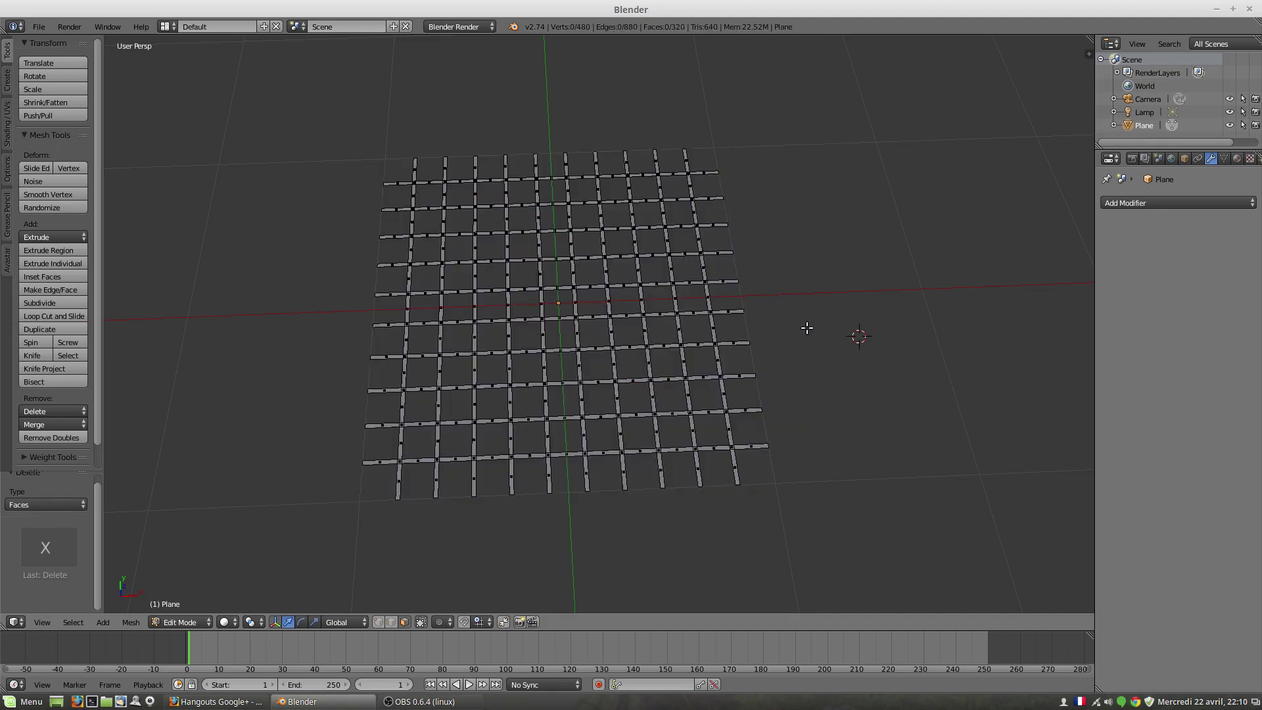
Add a Subdivision Surface modifier to the flat grid and set its view subdivisions to 2
click(1182, 202)
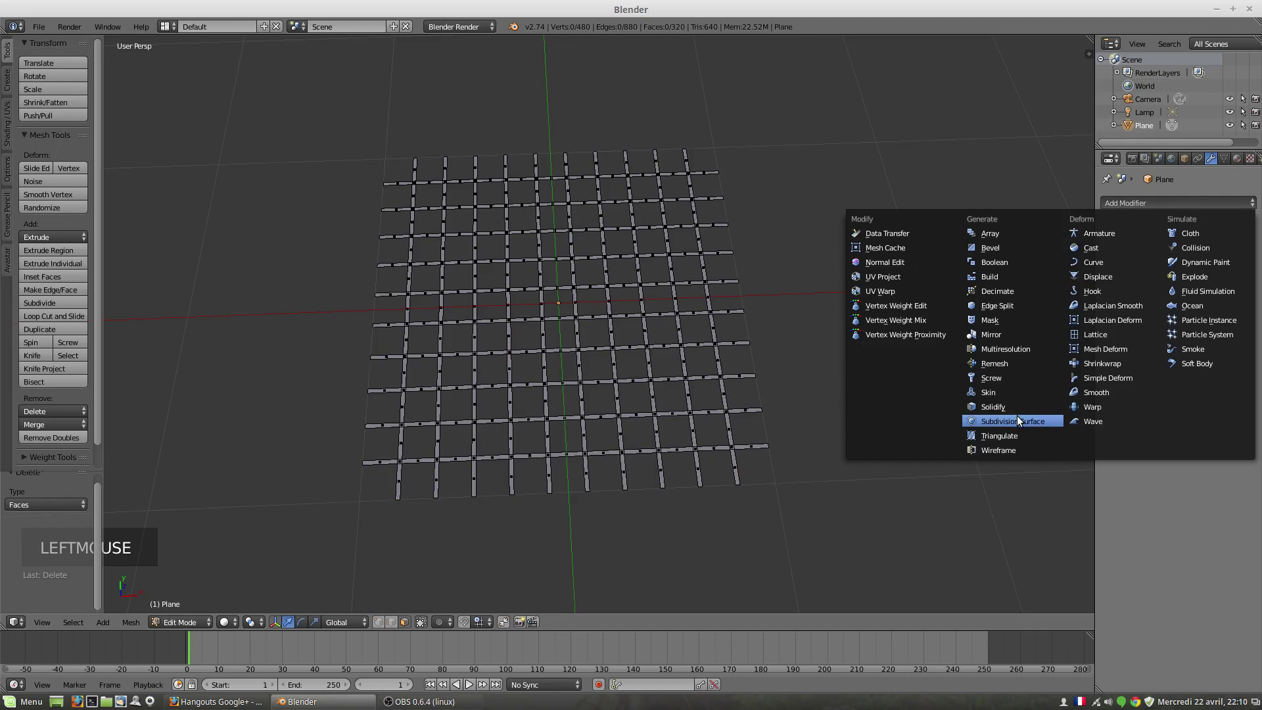
click(1033, 419)
middle_drag(808, 433, 663, 421)
scroll(701, 402, down, 1)
scroll(697, 394, up, 3)
scroll(668, 407, up, 1)
click(1171, 294)
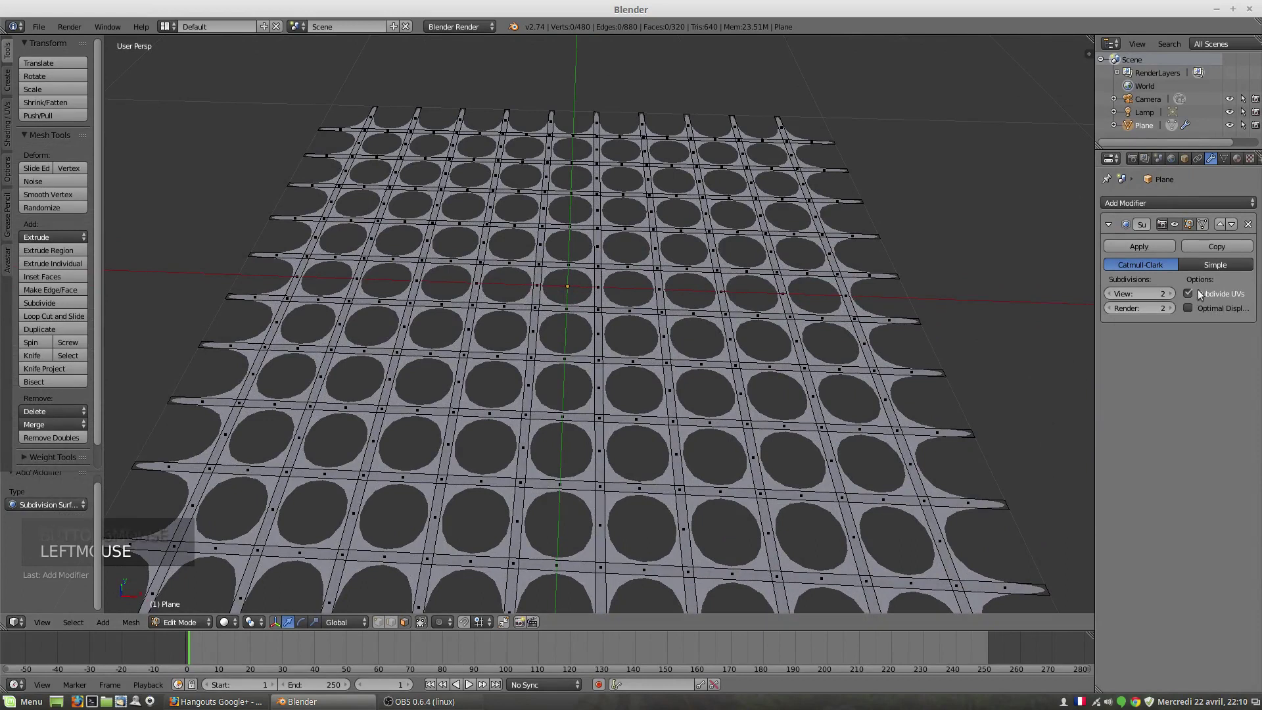
Switch the modifier's subdivision type to Simple and inspect the flat grid from several angles
click(1197, 265)
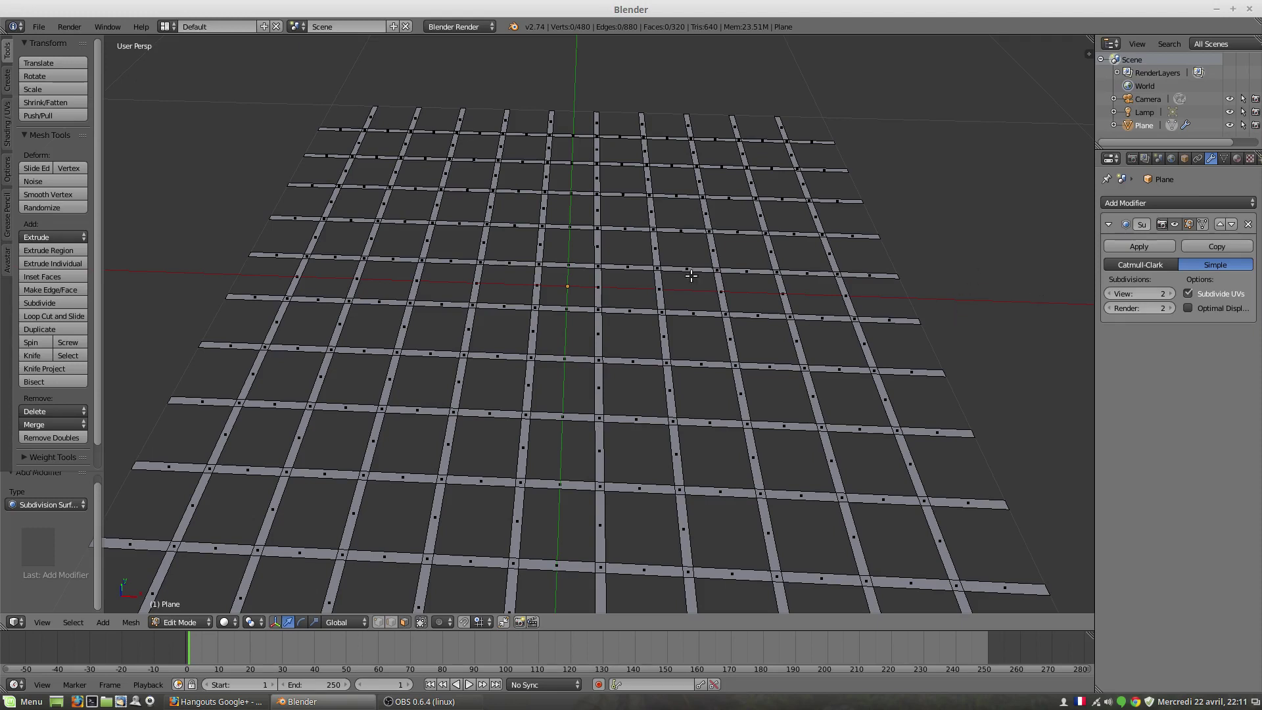
scroll(960, 330, down, 2)
scroll(960, 330, down, 1)
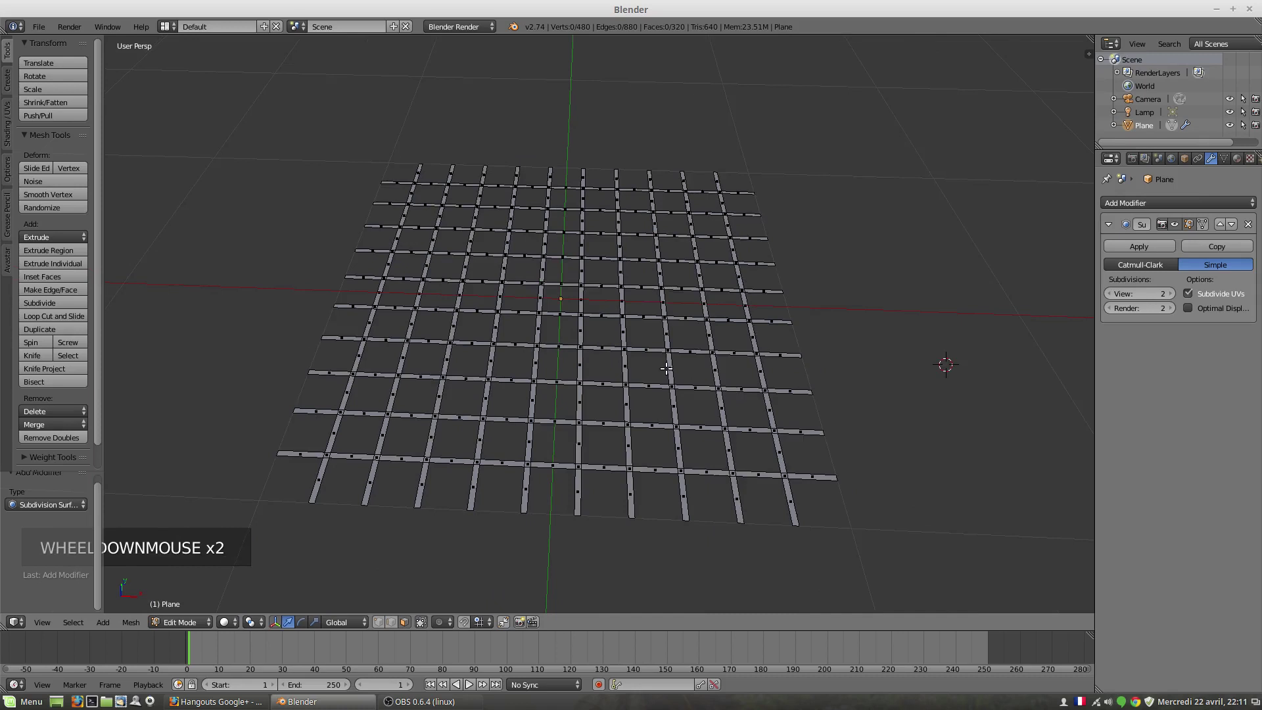
middle_drag(947, 361, 933, 335)
scroll(1020, 341, up, 2)
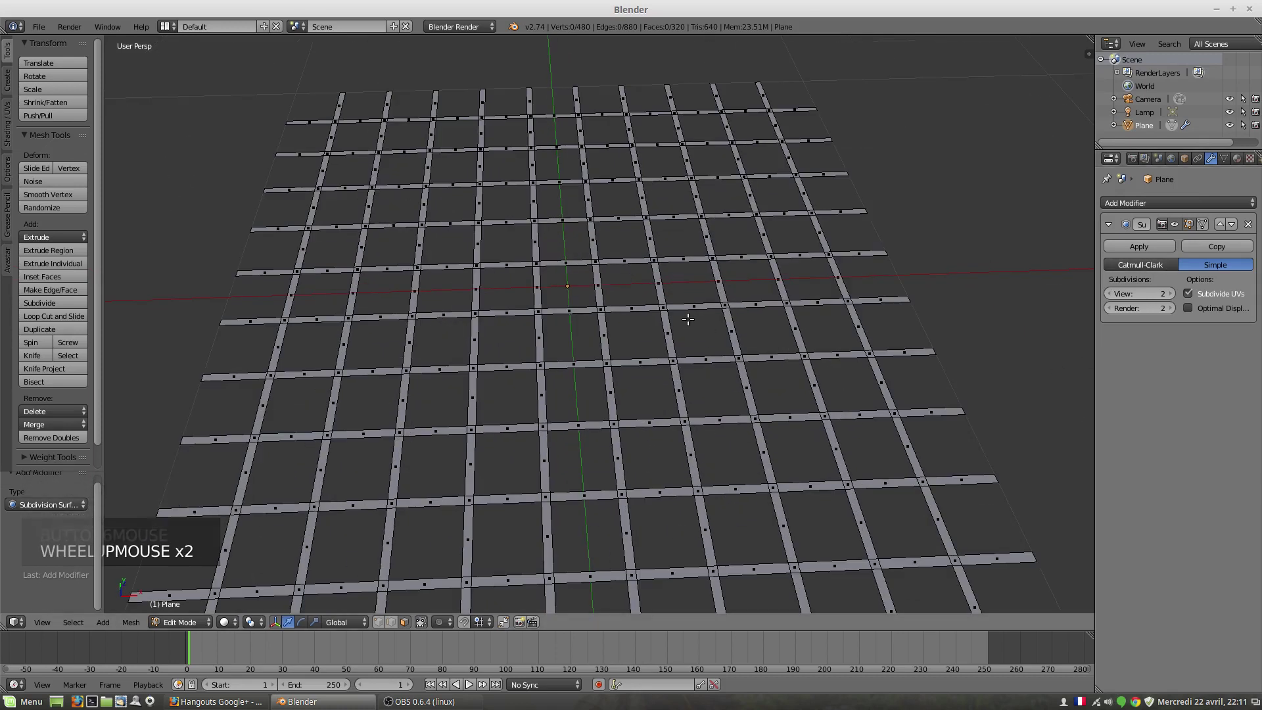
scroll(603, 399, down, 1)
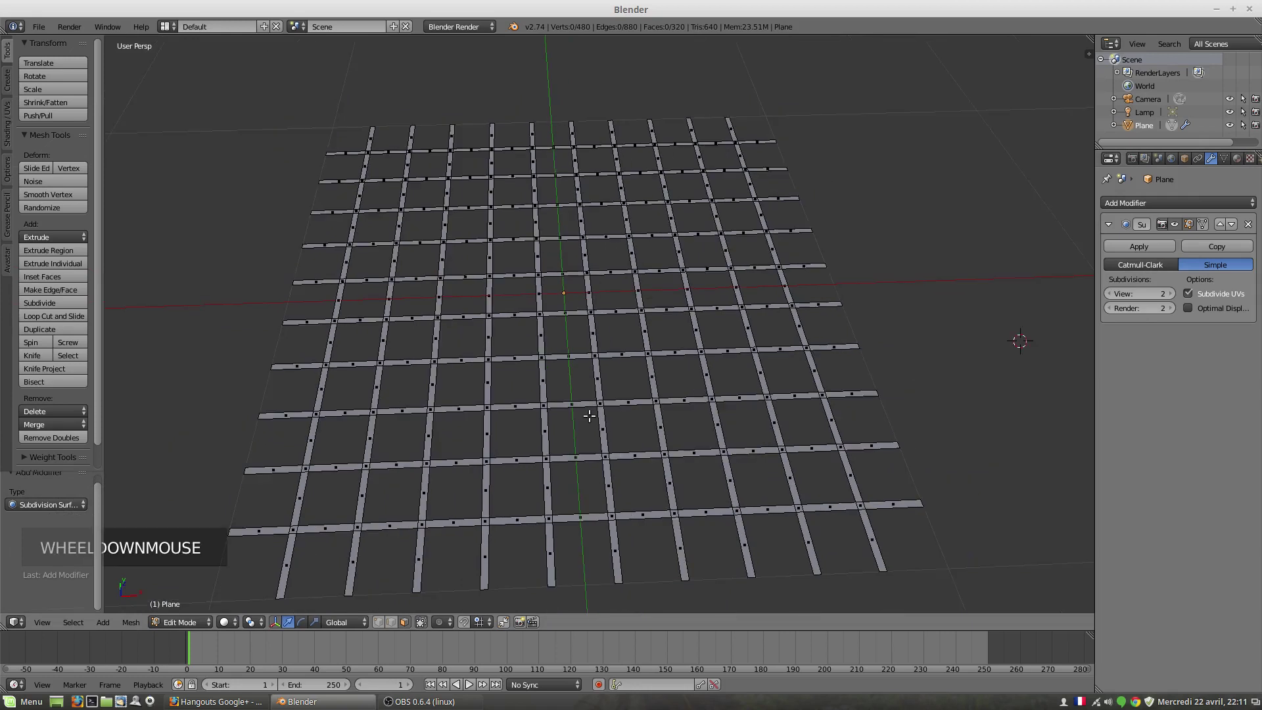
middle_drag(592, 417, 601, 366)
scroll(926, 383, down, 1)
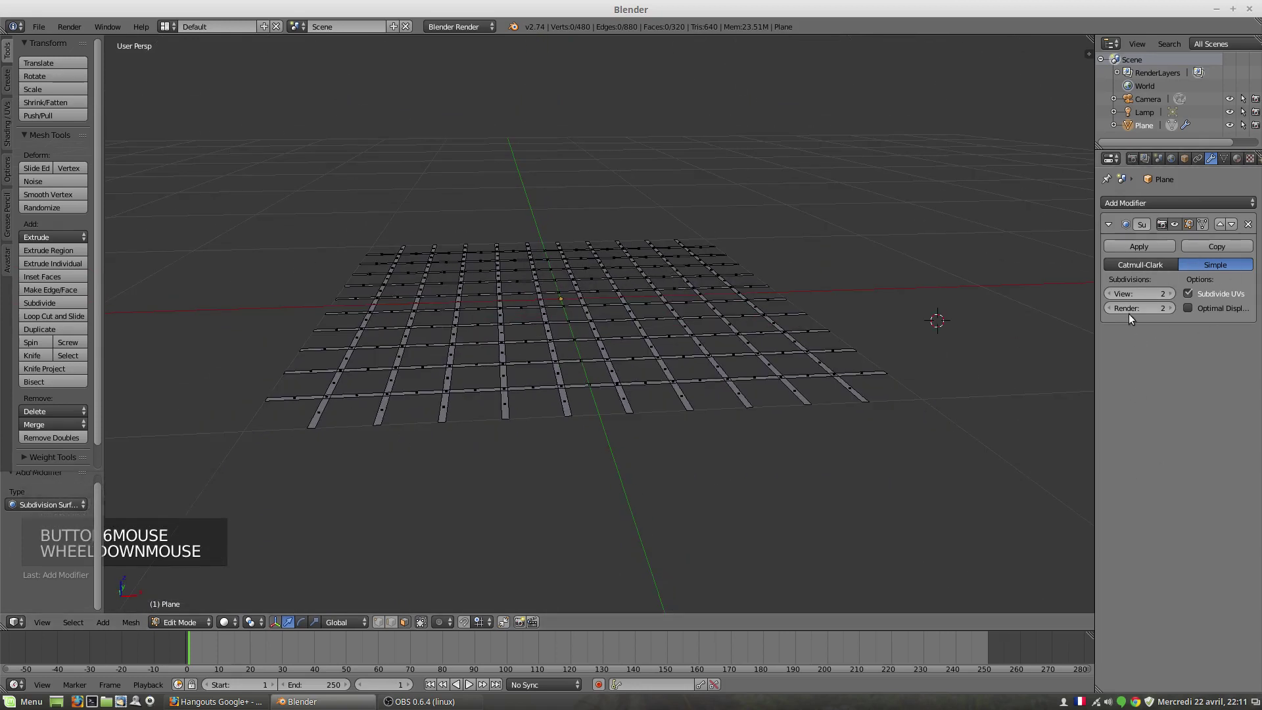
Compare the subdivision types by switching to Catmull-Clark and back to Simple
mouse_move(624, 375)
middle_down()
mouse_move(648, 371)
mouse_move(614, 391)
middle_up()
click(1141, 264)
scroll(624, 394, up, 3)
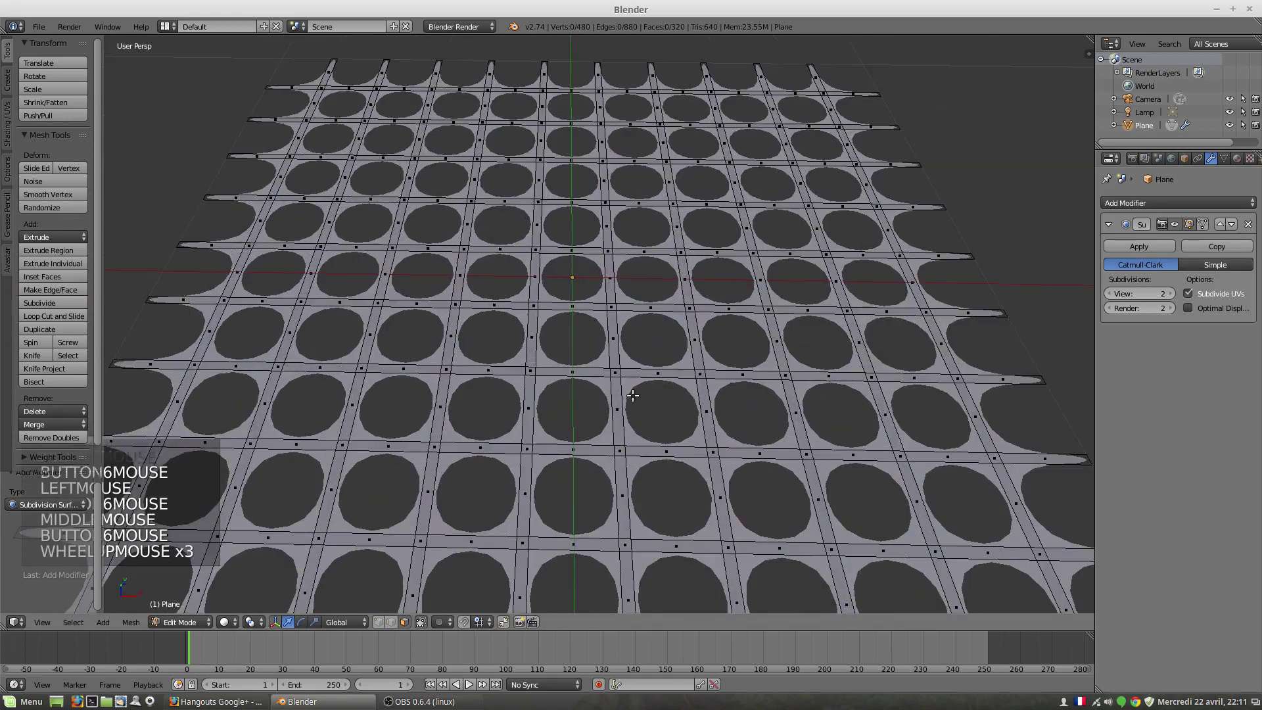
click(1218, 267)
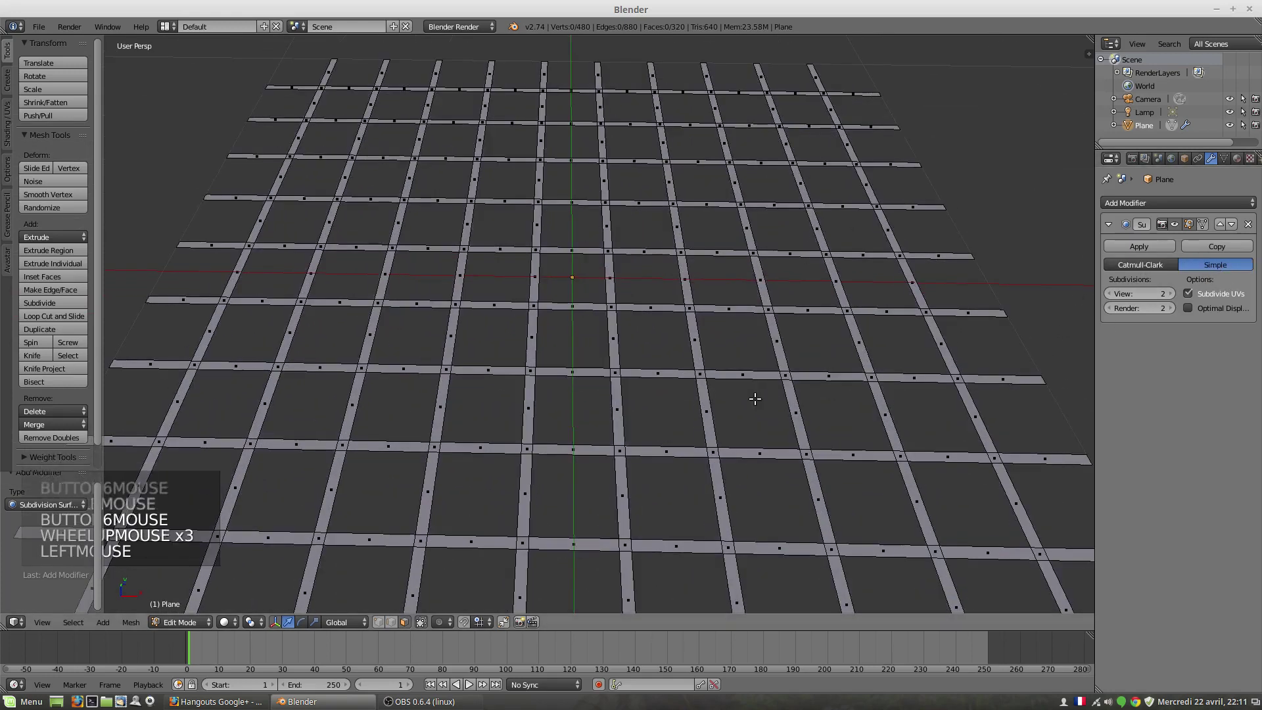
Toggle the modifier's Subdivide UVs option off and on, and remove the Subdivision Surface modifier from the flat grid
click(1199, 225)
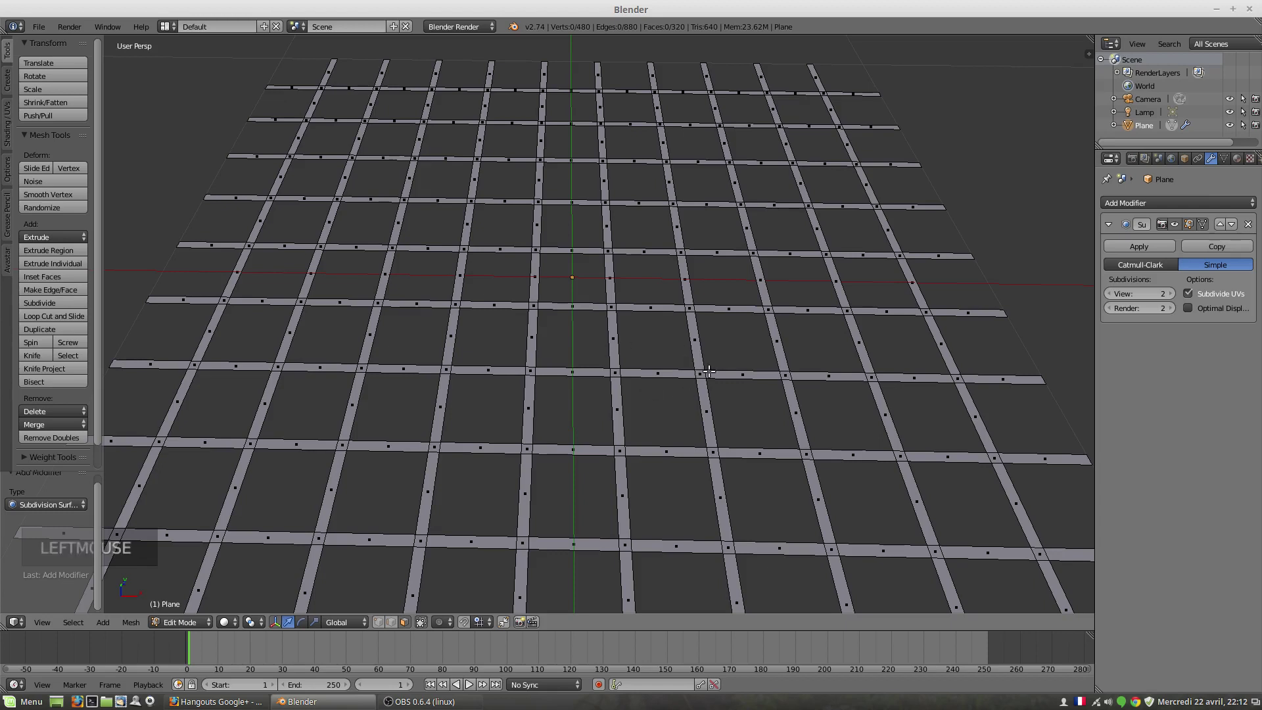
click(1190, 293)
click(1189, 293)
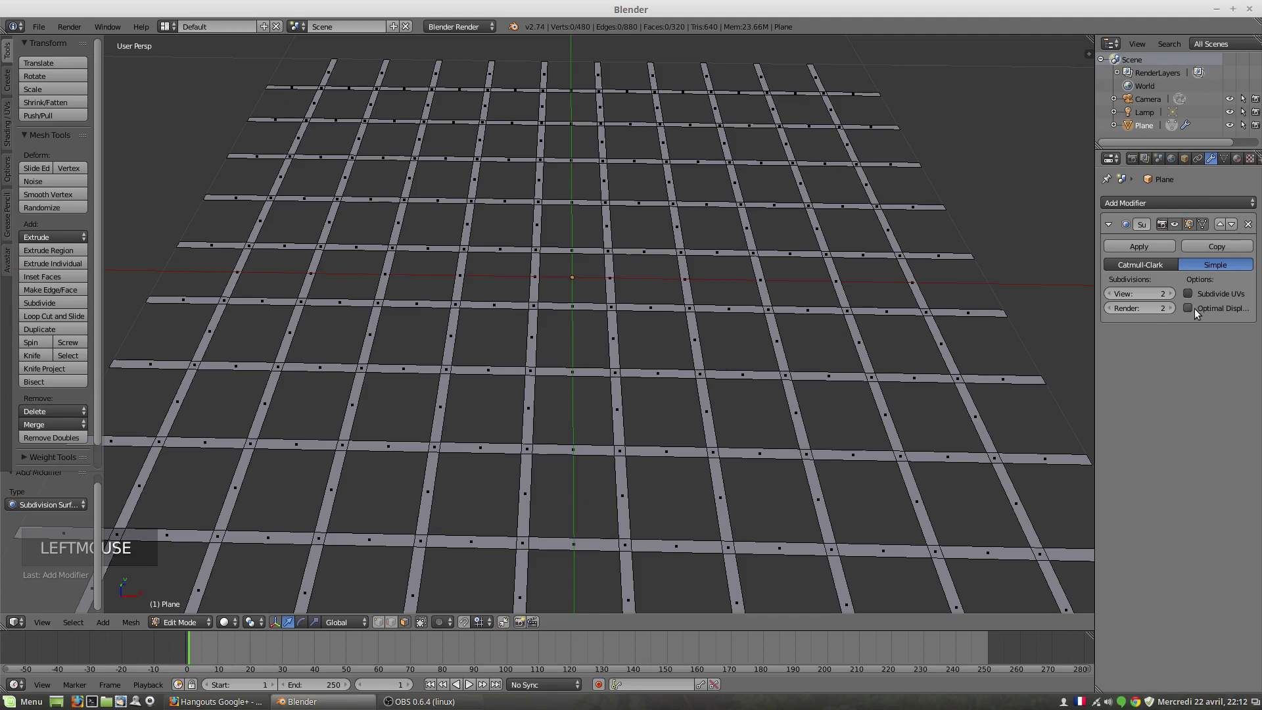
click(1190, 293)
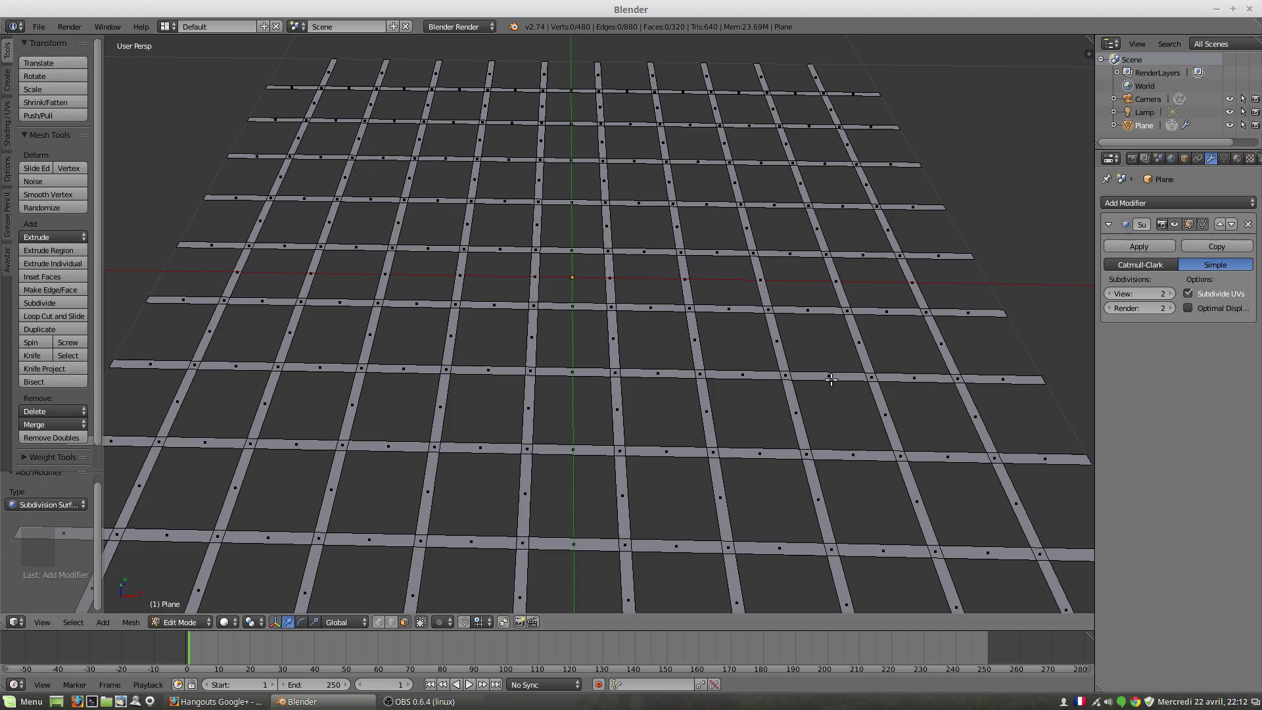
click(1250, 225)
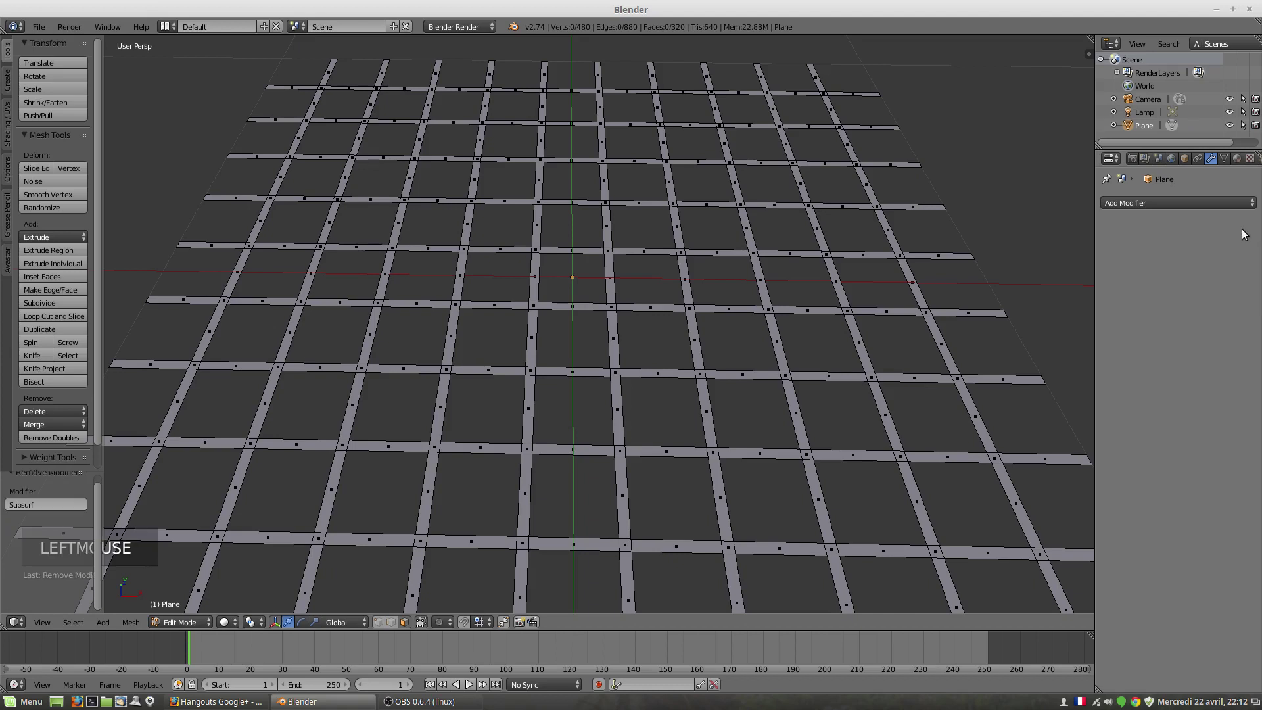
Try a Catmull-Clark Subdivision Surface modifier with 2 view subdivisions on the flat grid again, and remove it
scroll(635, 396, down, 2)
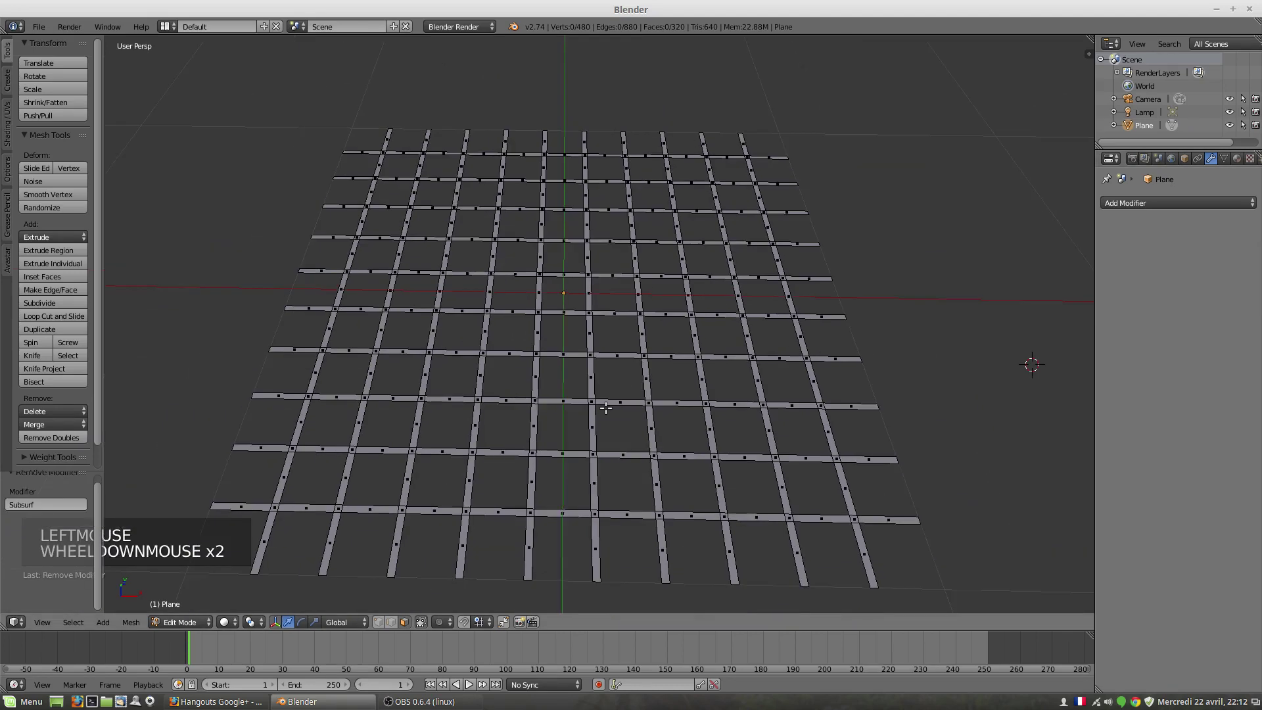
middle_drag(519, 401, 564, 451)
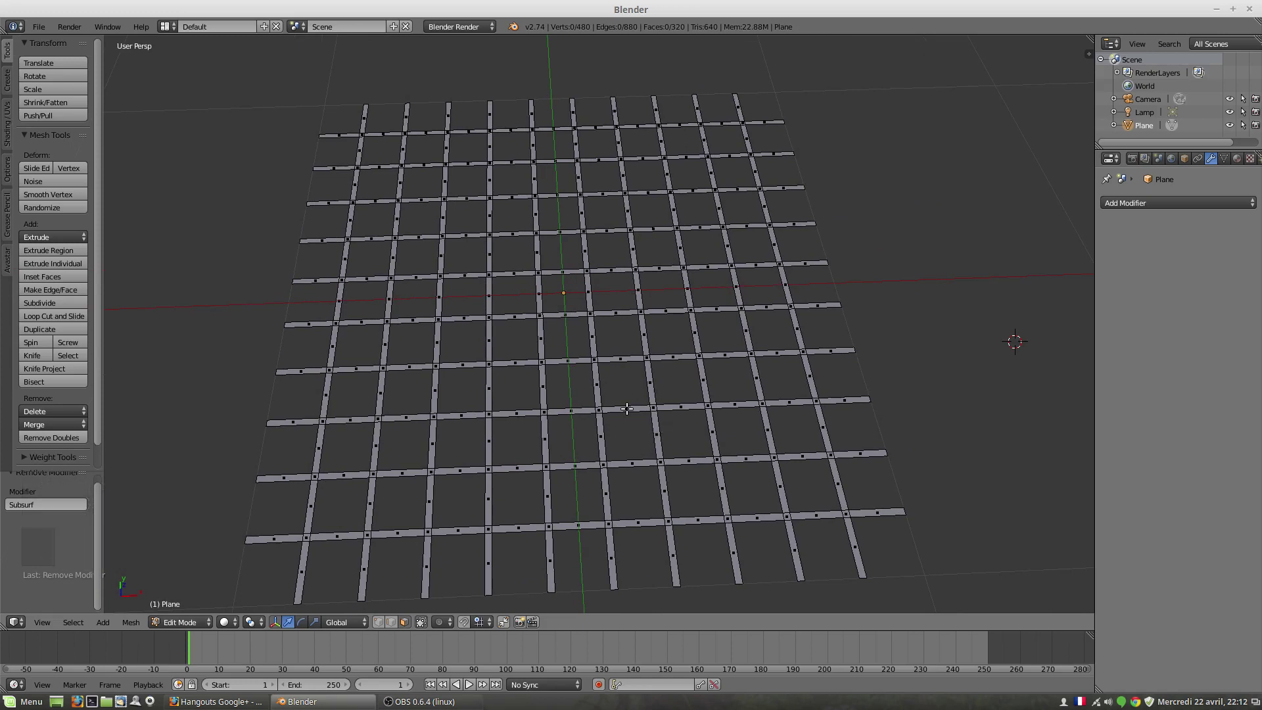
middle_drag(628, 431, 645, 417)
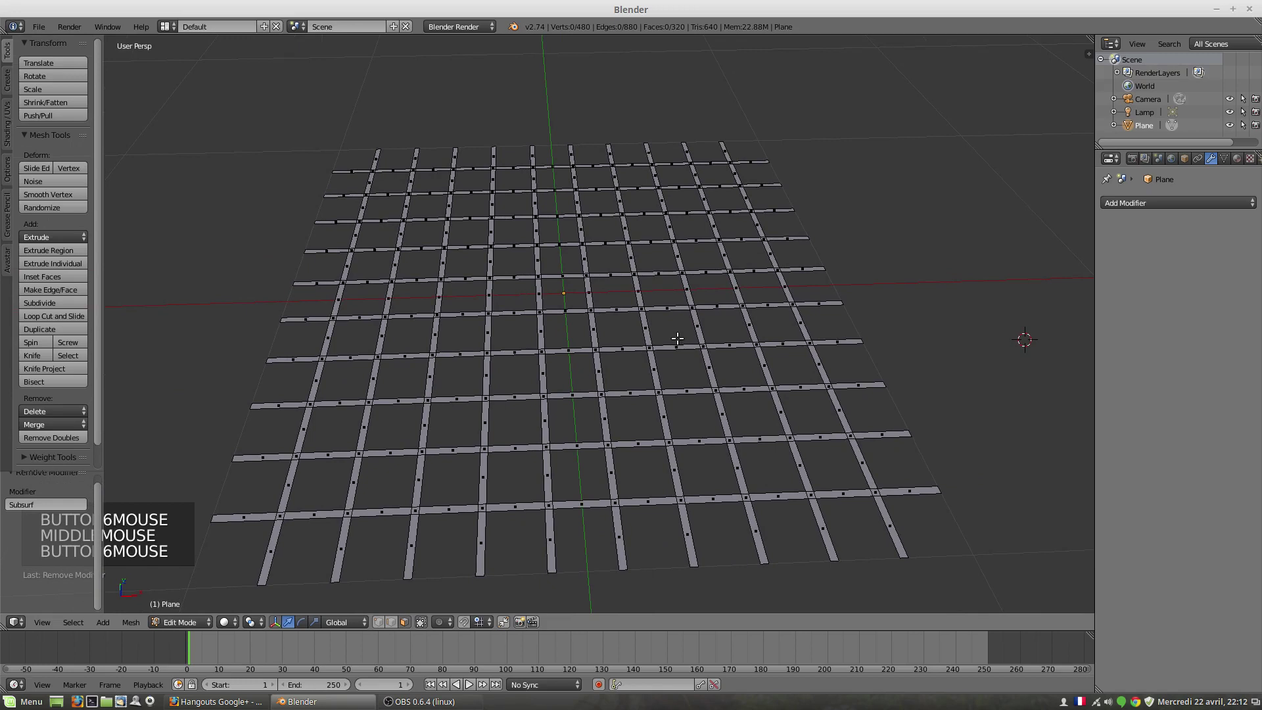
click(1118, 203)
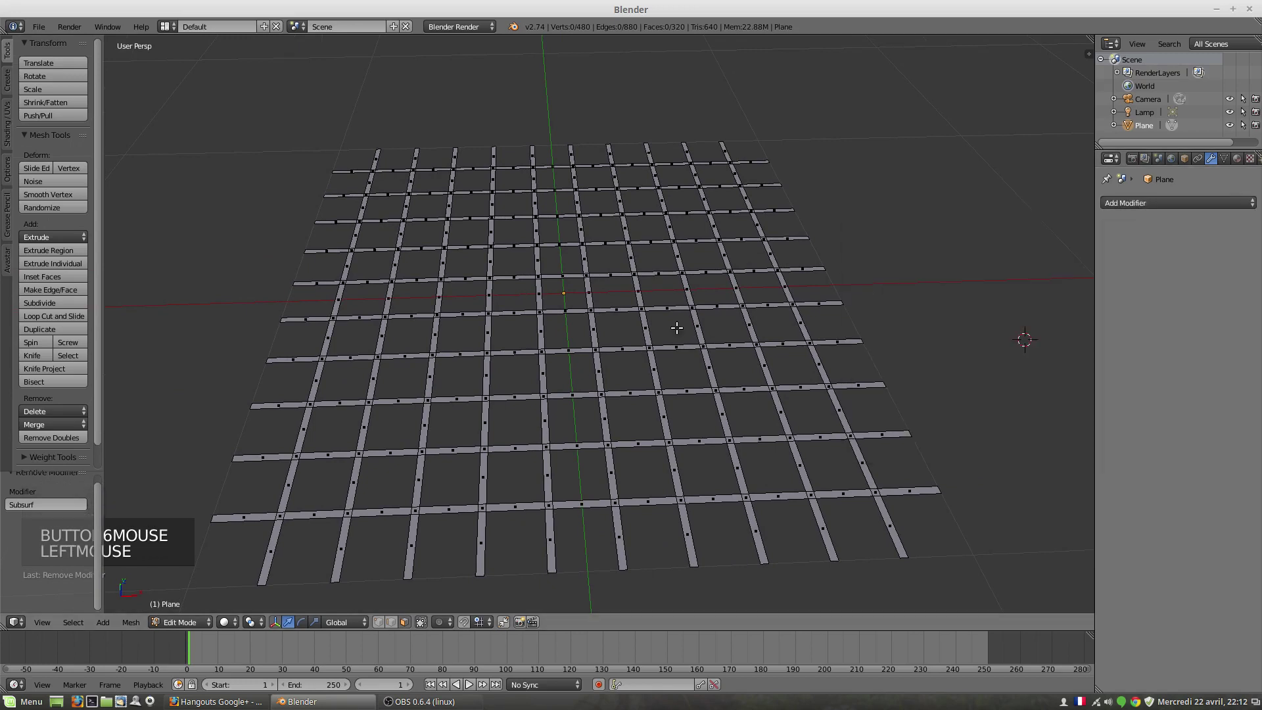
click(1142, 203)
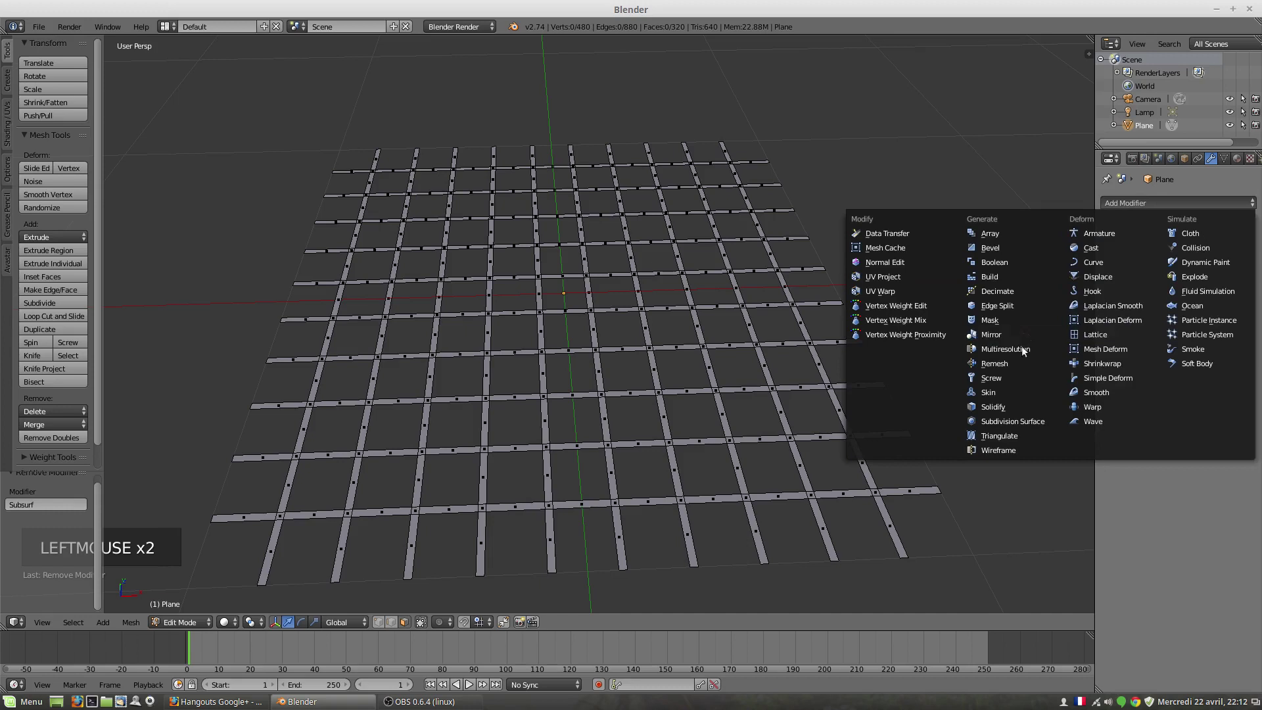
click(1019, 422)
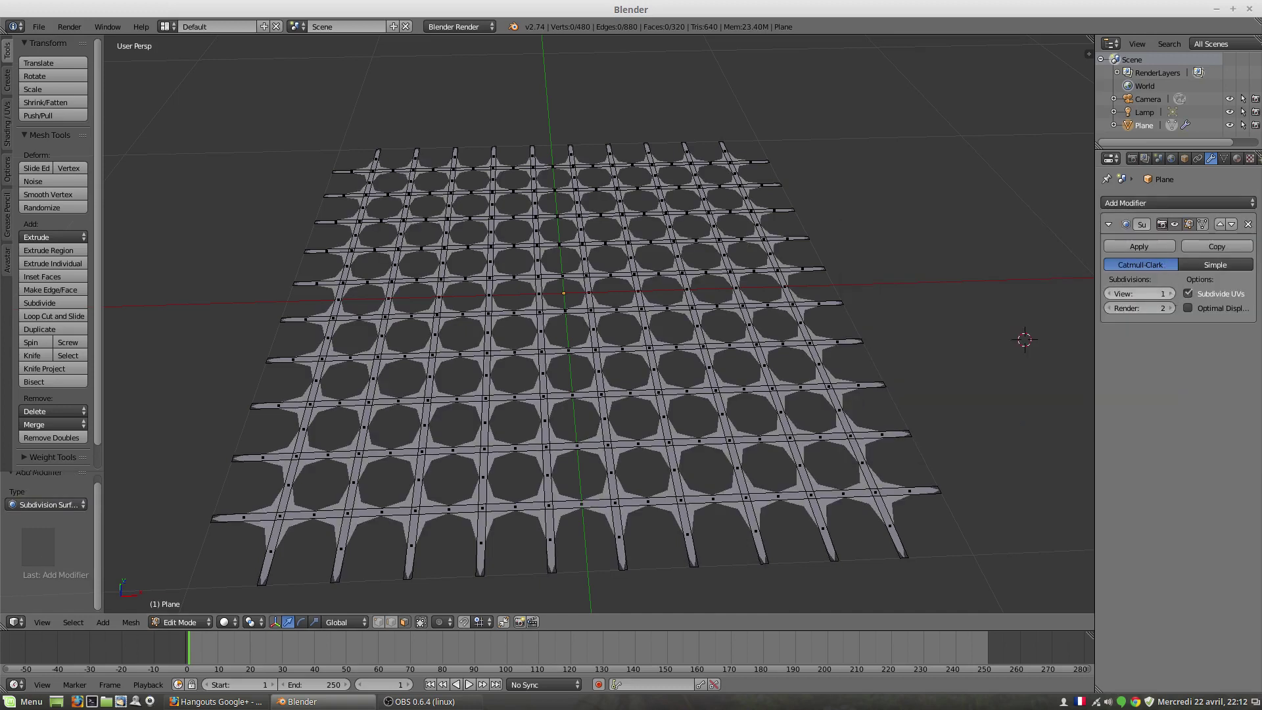
click(1171, 294)
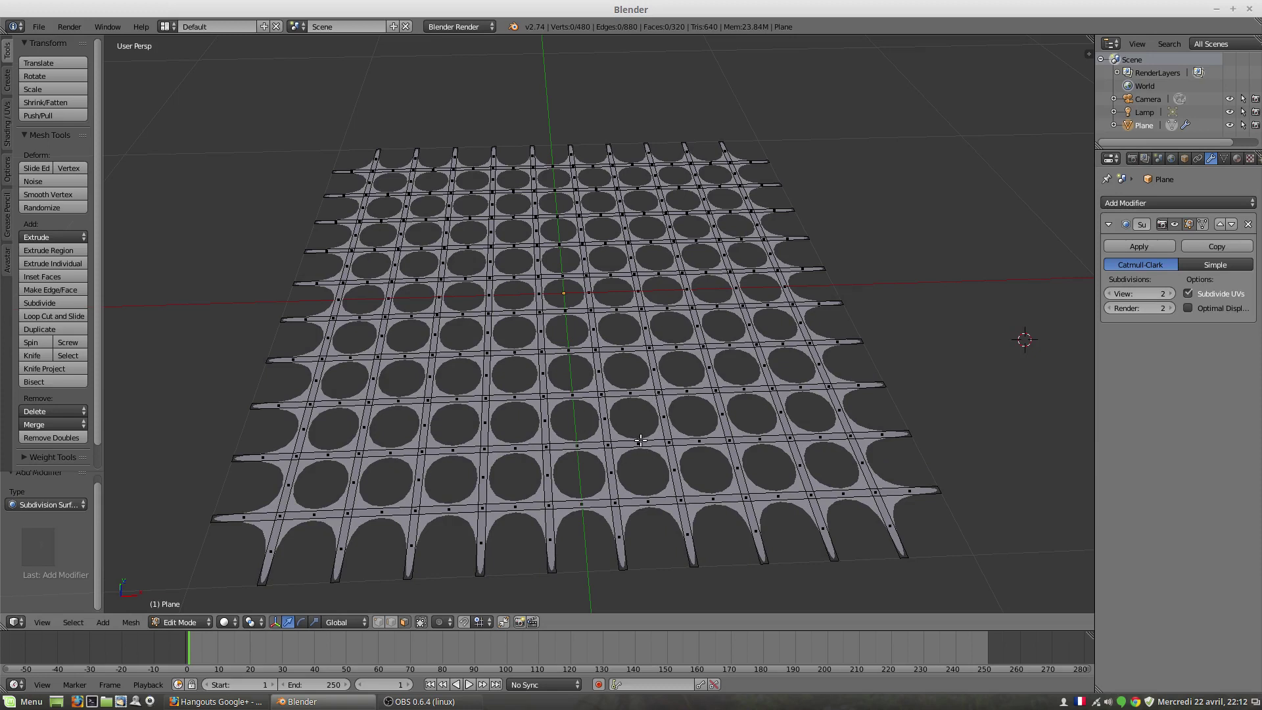
scroll(558, 439, up, 2)
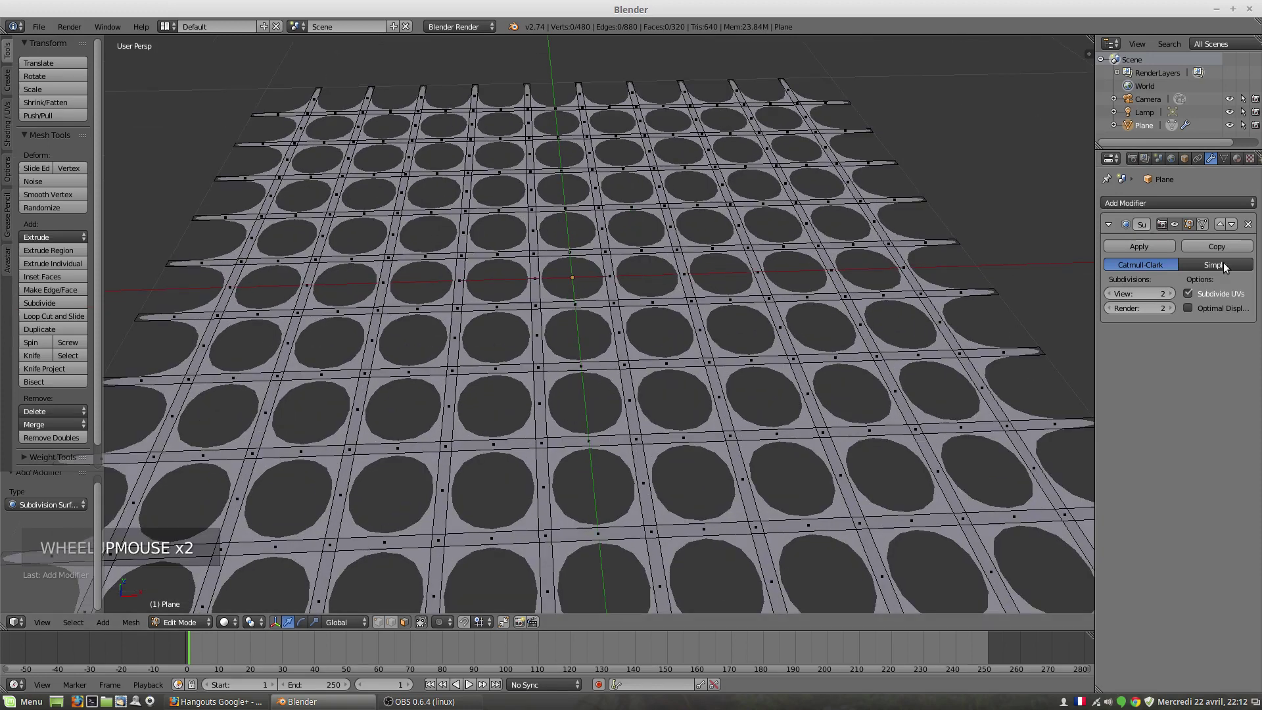
click(1248, 225)
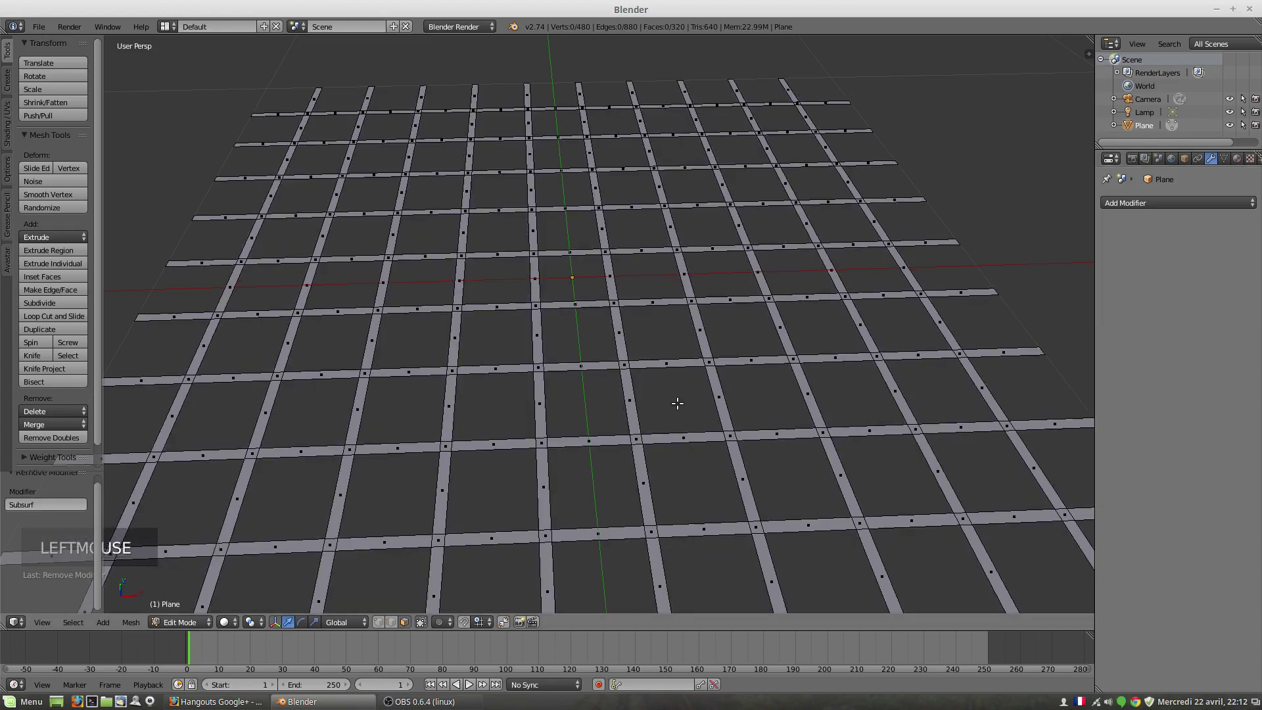
Undo the edits back past the grid's bevel to the solid subdivided plane with all its vertices selected
scroll(677, 403, down, 2)
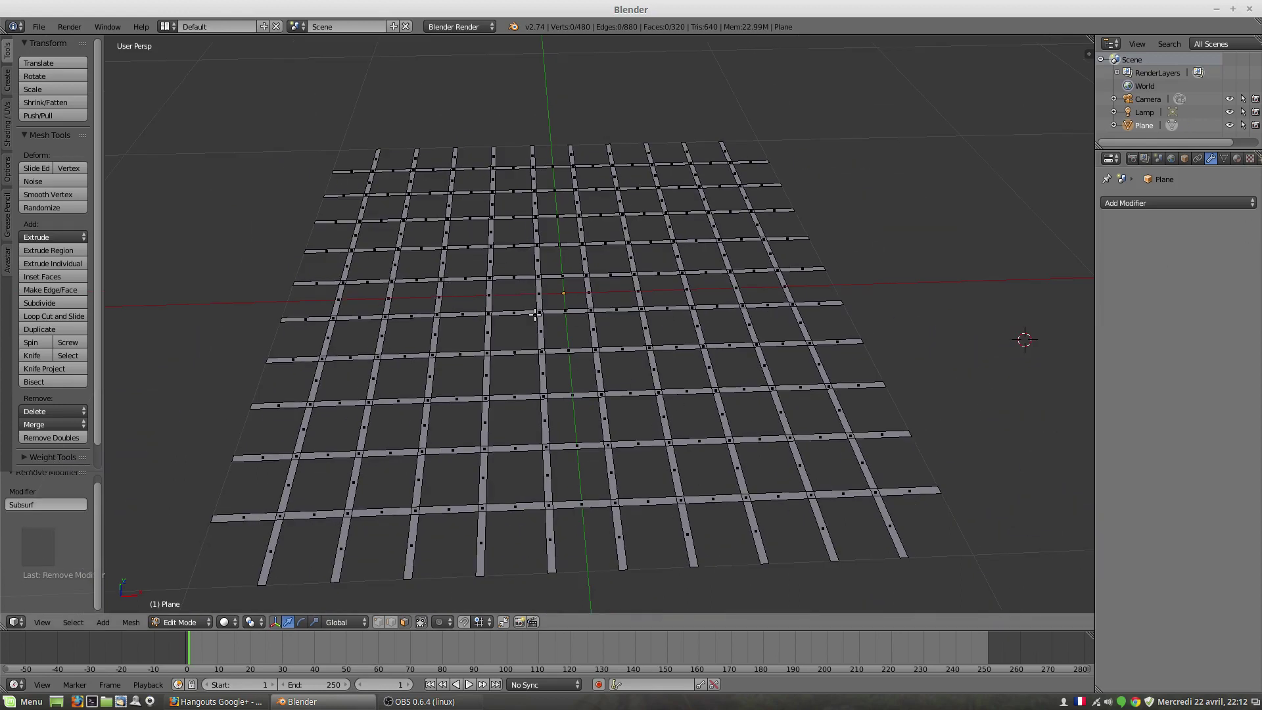
key(ctrl+z)
key(ctrl+z)
key(ctrl+z)
key(ctrl+z)
key(ctrl+z)
key(ctrl+z)
key(ctrl+z)
key(ctrl+z)
key(ctrl+z)
key(ctrl+z)
key(ctrl+z)
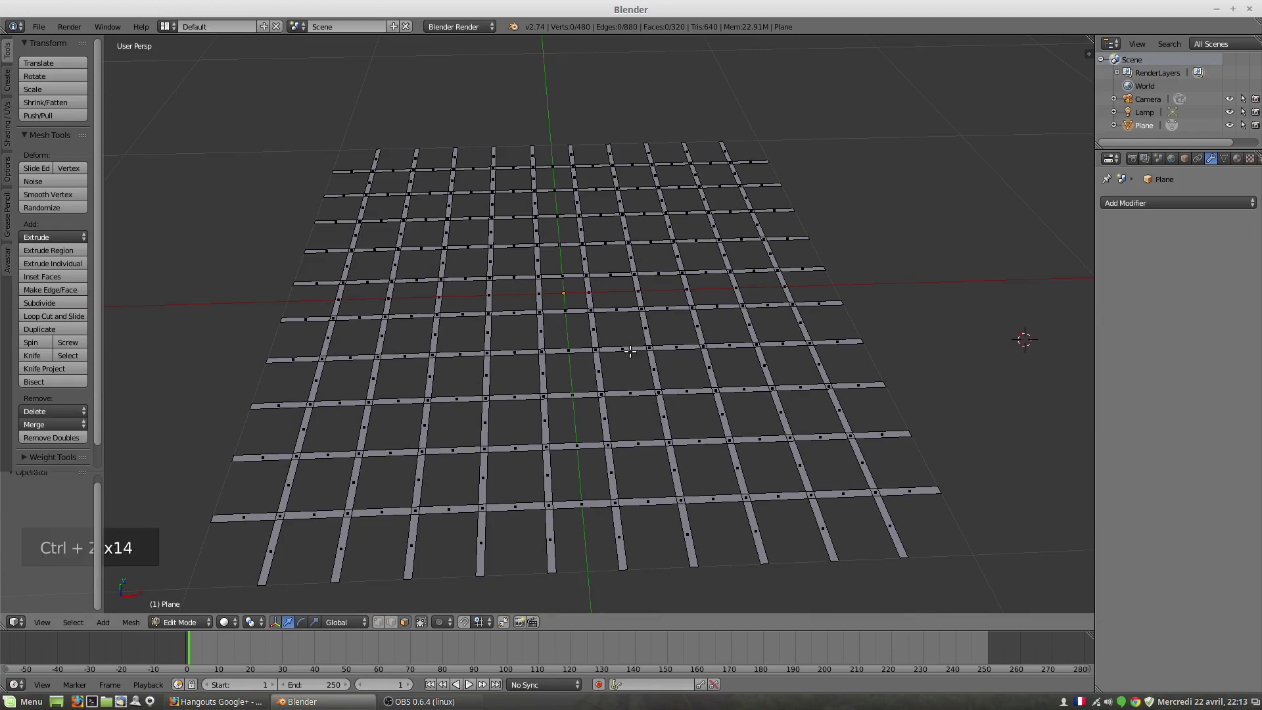
key(ctrl+z)
key(ctrl+z)
key(ctrl+z)
key(ctrl+z)
key(ctrl+z)
key(ctrl+z)
key(ctrl+z)
key(ctrl+z)
key(ctrl+z)
key(ctrl+z)
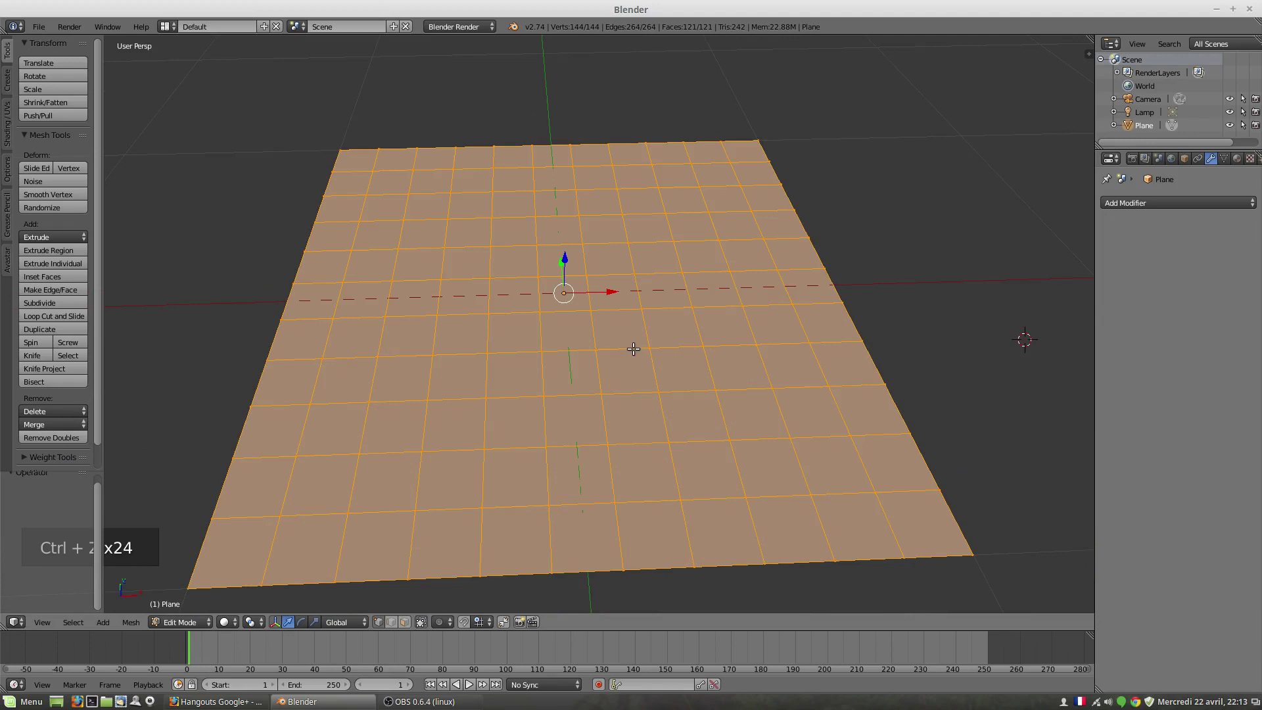
Add a Skin modifier to the subdivided plane
middle_drag(577, 361, 605, 429)
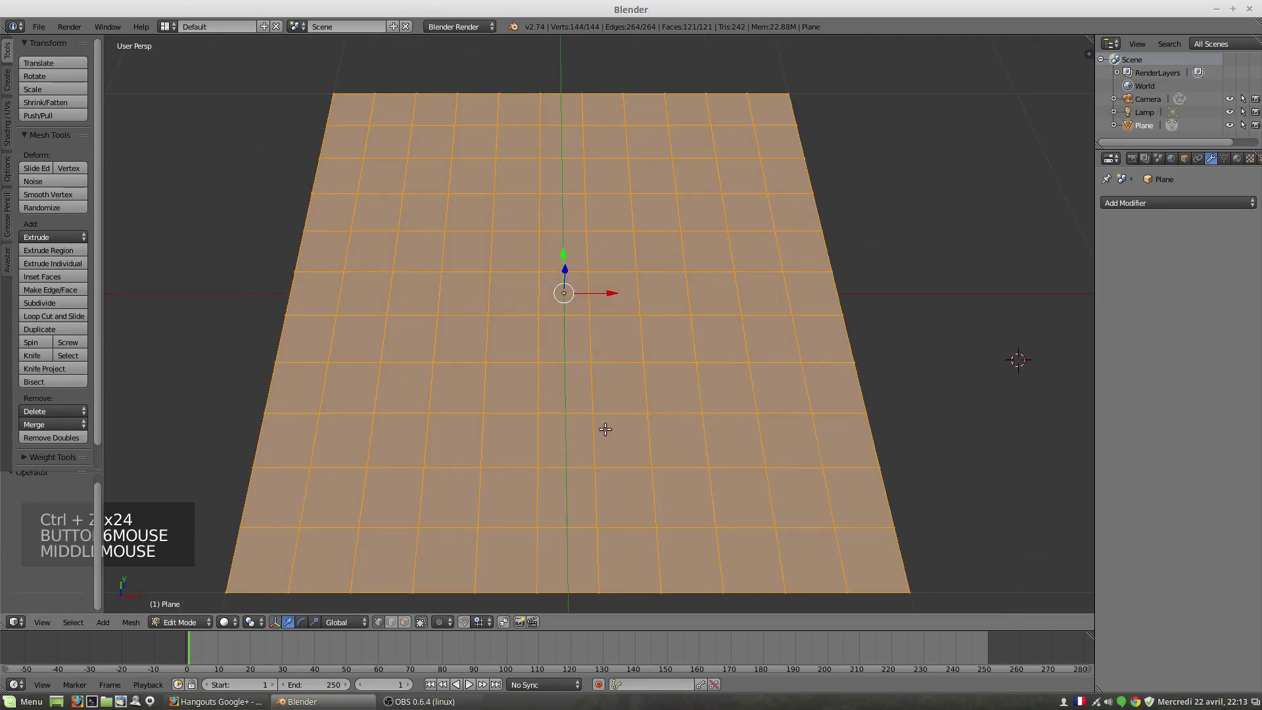
scroll(605, 429, down, 2)
mouse_move(586, 369)
middle_down()
mouse_move(597, 383)
mouse_move(572, 369)
mouse_move(582, 377)
middle_up()
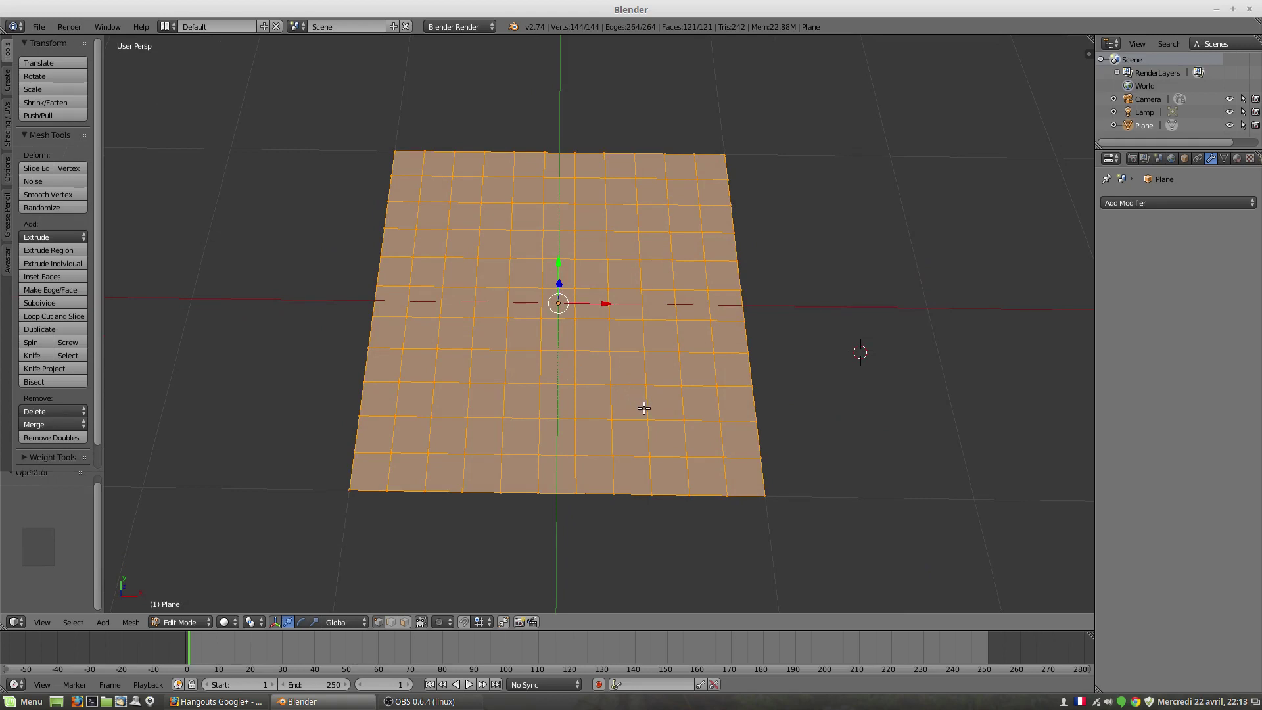
scroll(653, 383, up, 1)
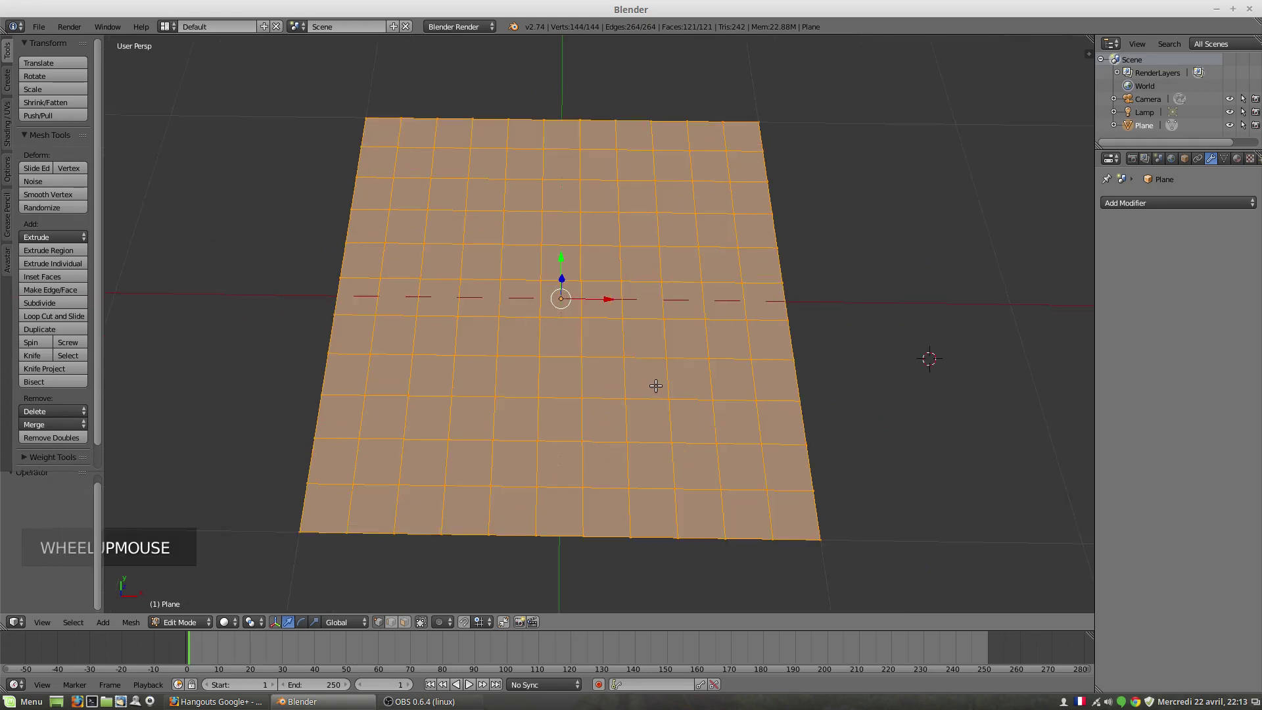
middle_drag(656, 385, 668, 419)
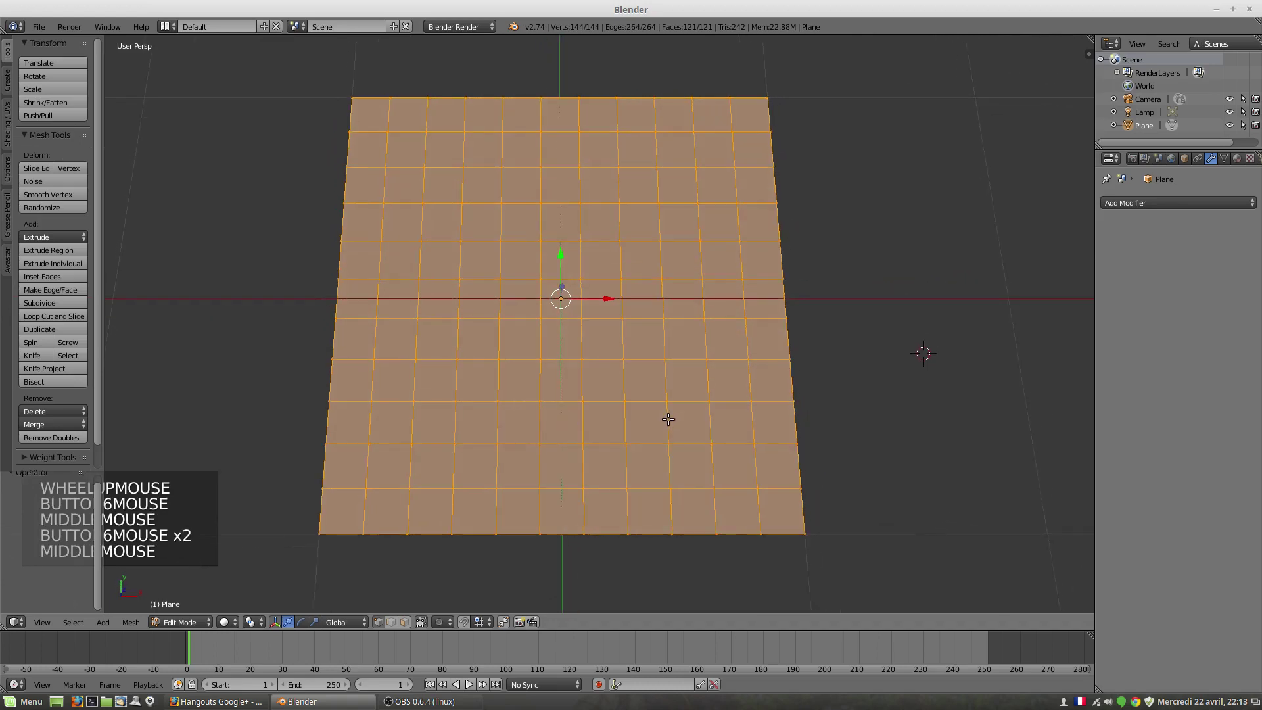
scroll(892, 386, left, 1)
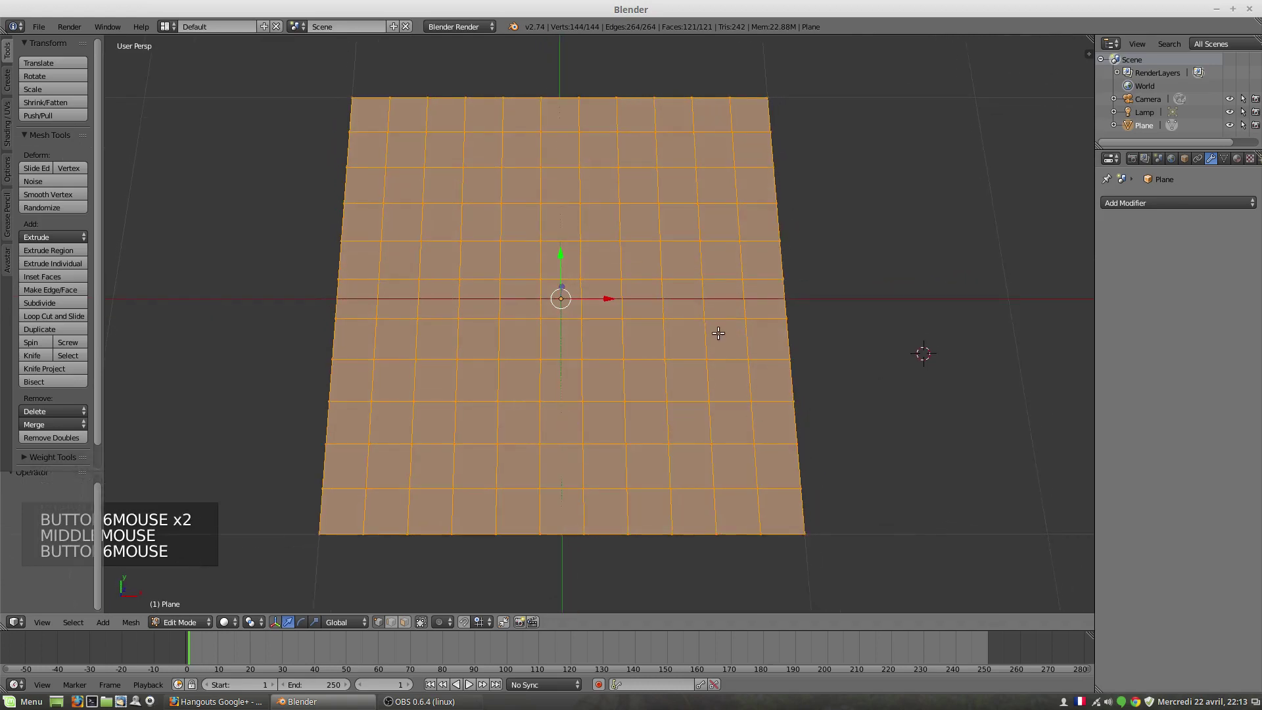
click(1147, 204)
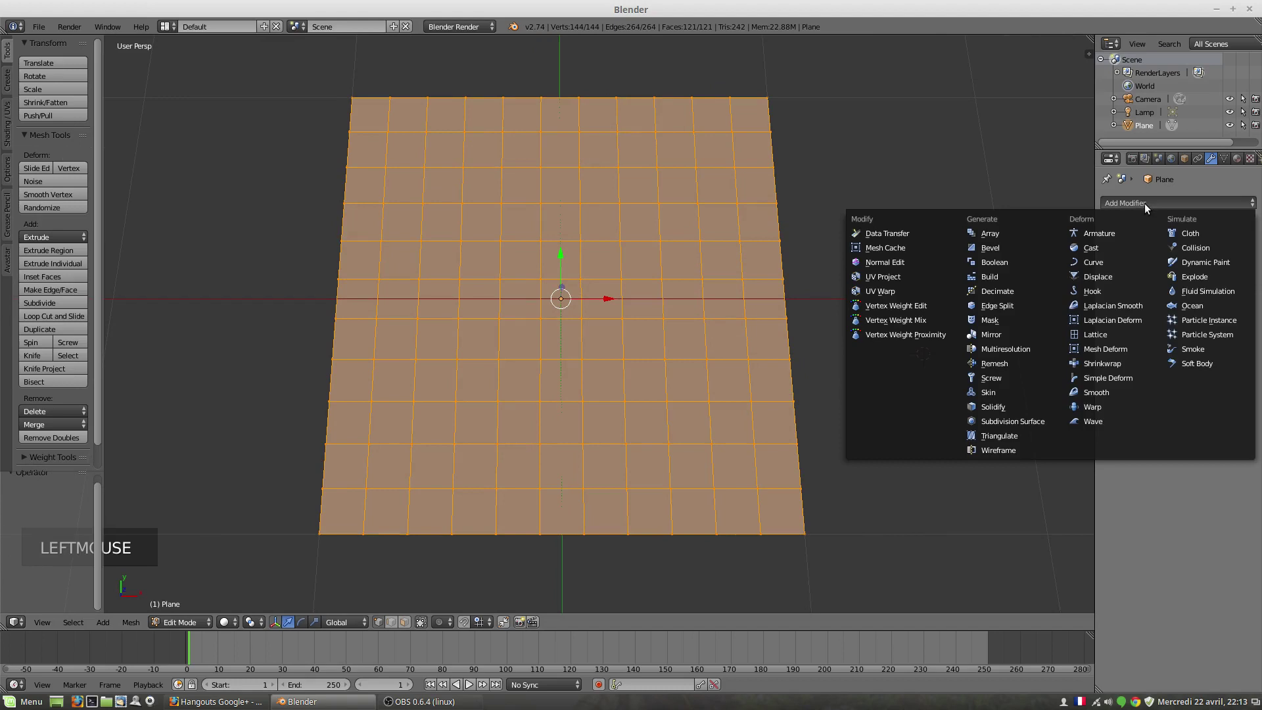
click(1021, 391)
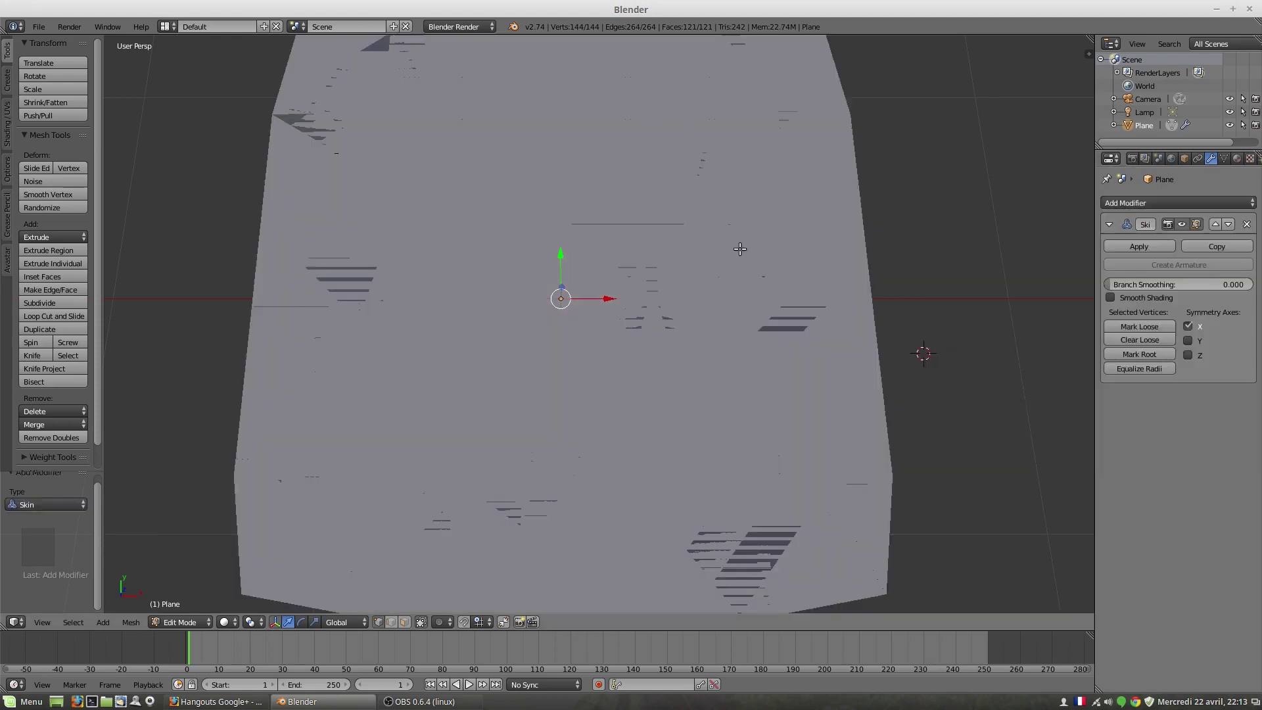
scroll(741, 247, down, 1)
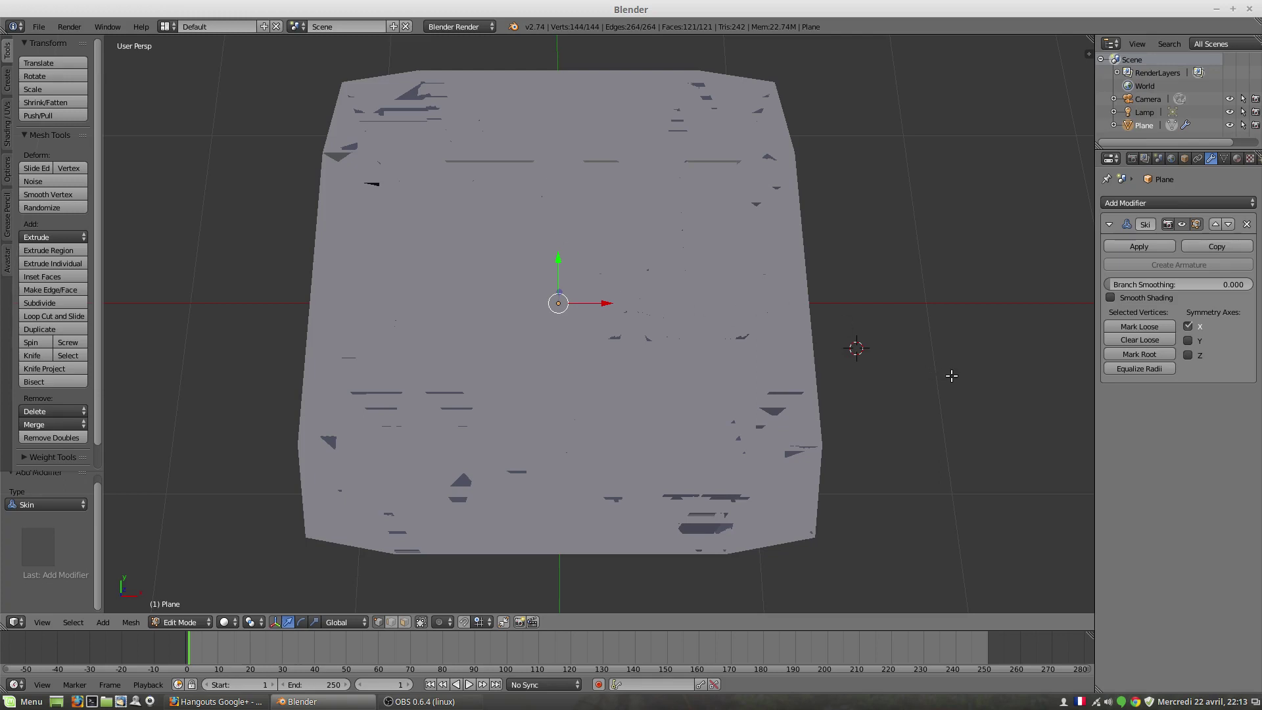
Try scaling the skin of all vertices to about 0.073, inspect the lattice bars, and undo the resize
key(ctrl+a)
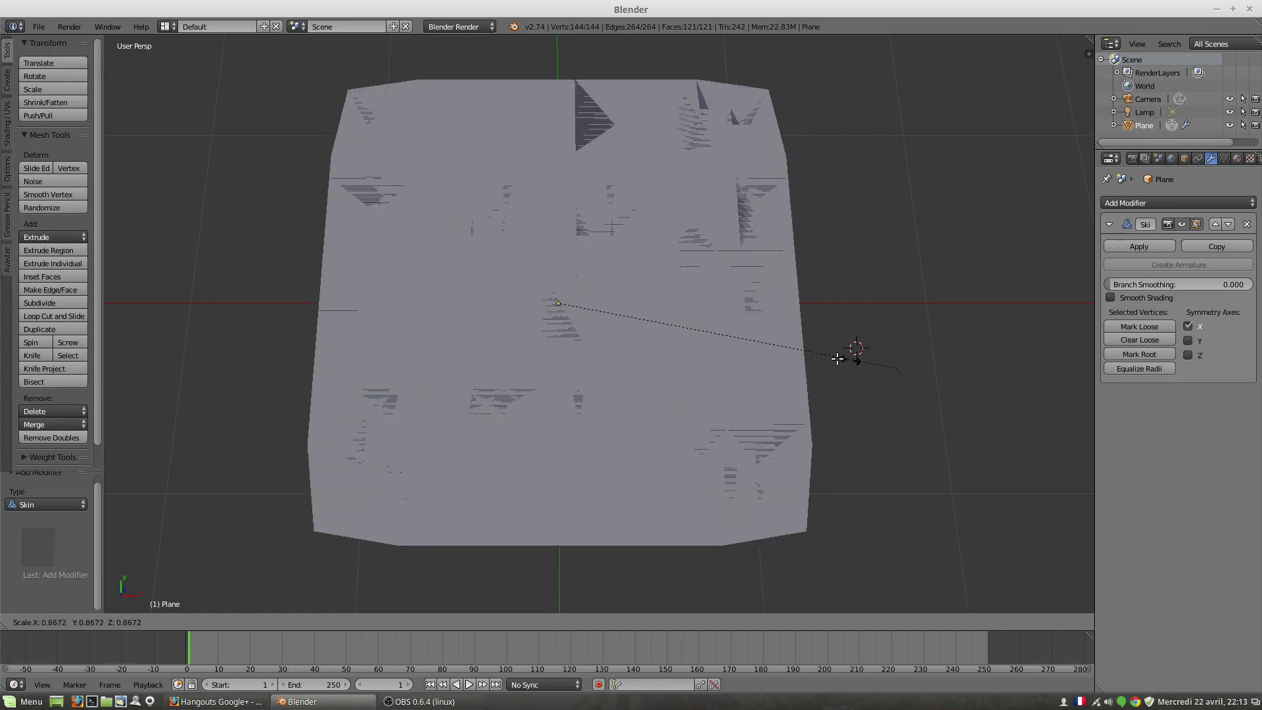
click(728, 342)
scroll(452, 306, up, 6)
middle_drag(733, 347, 519, 412)
scroll(684, 378, down, 1)
scroll(684, 378, down, 1)
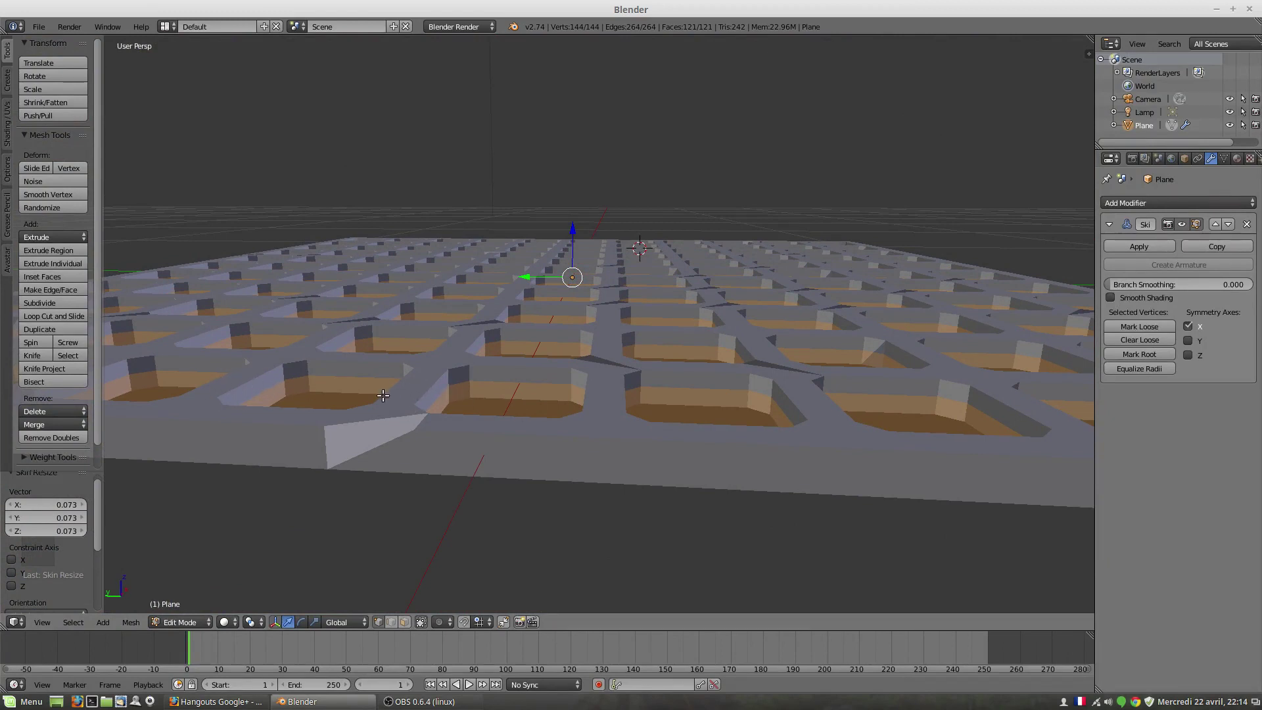
middle_drag(626, 422, 631, 478)
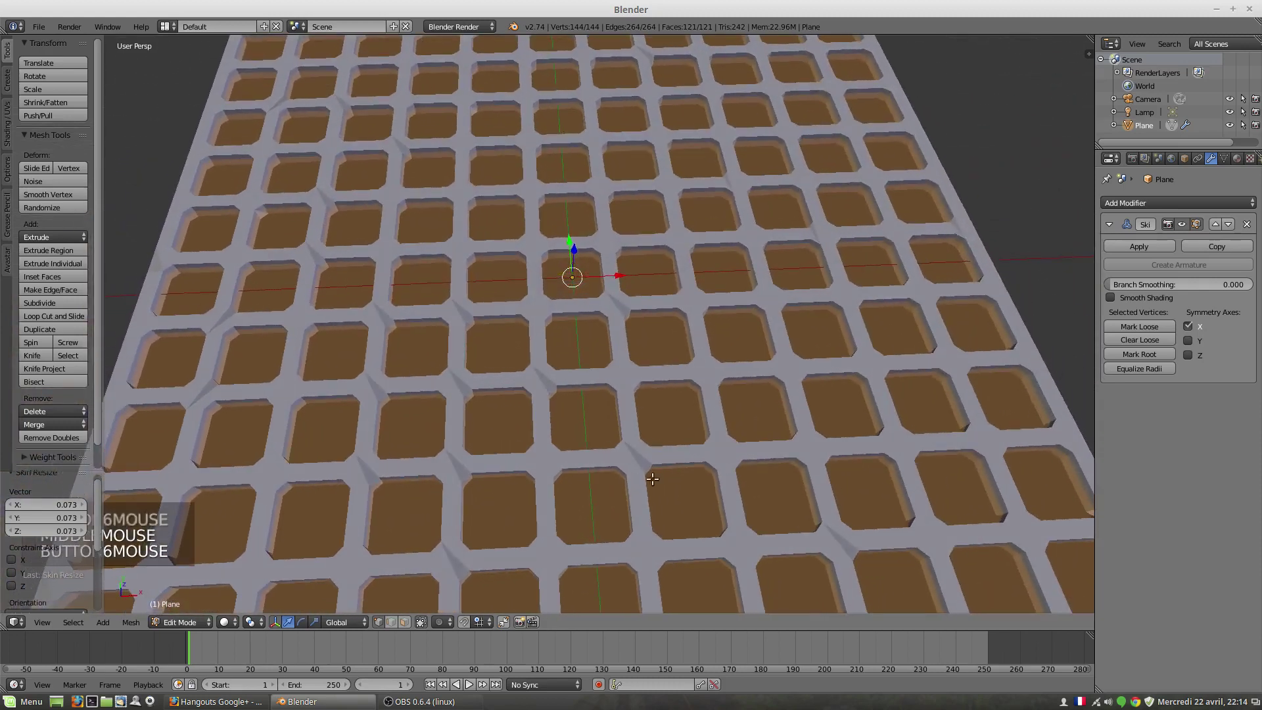
scroll(733, 451, down, 2)
scroll(733, 451, down, 1)
mouse_move(733, 451)
middle_down()
mouse_move(722, 351)
mouse_move(718, 447)
middle_up()
scroll(718, 447, left, 1)
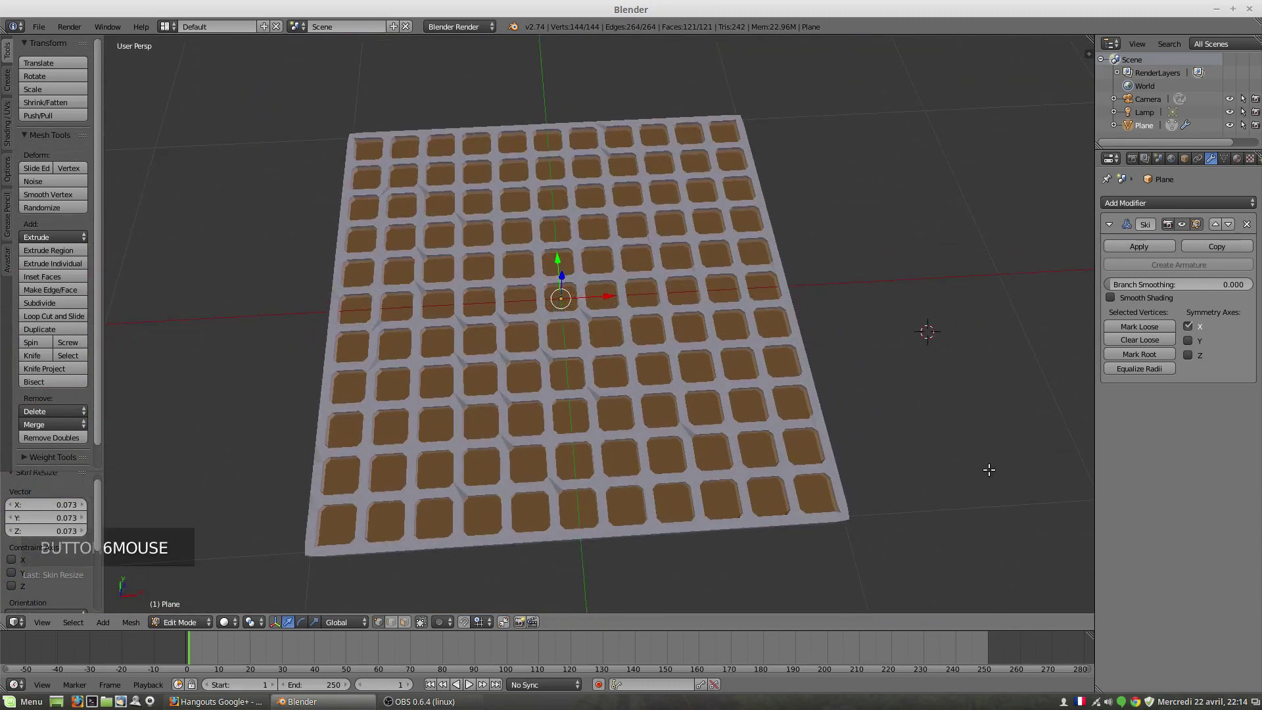
key(ctrl+z)
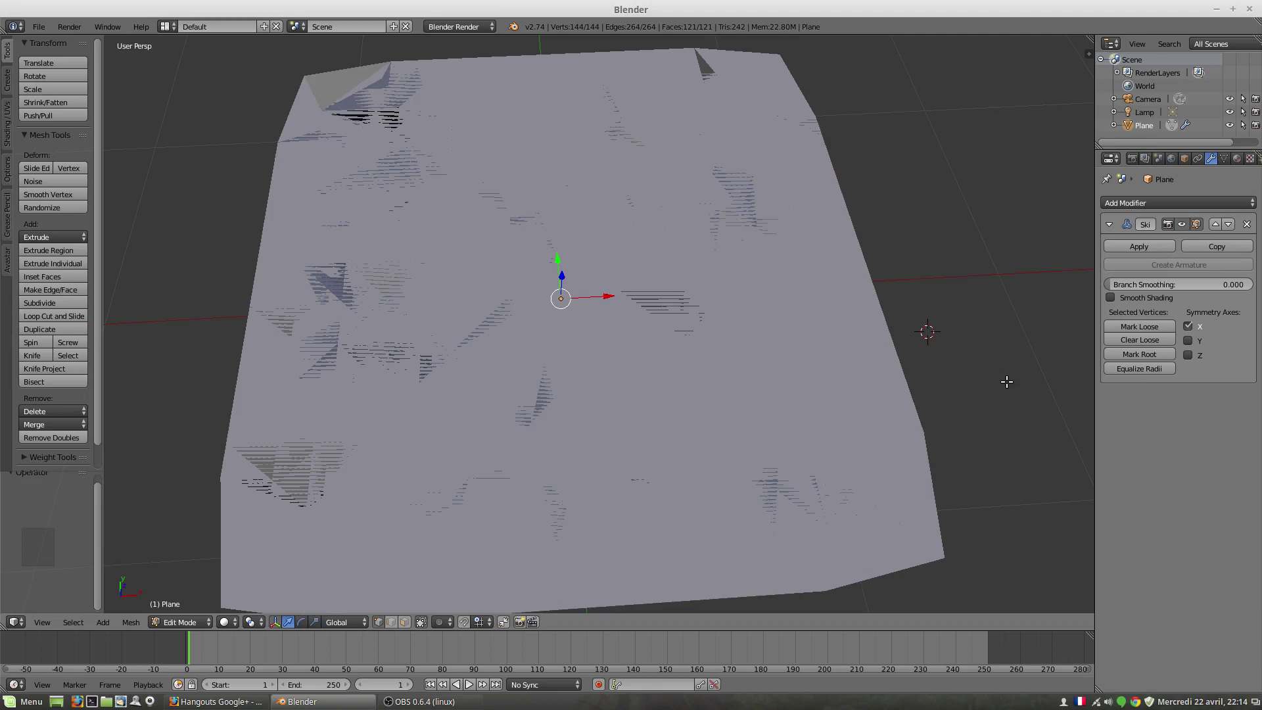
Scale the skin of all vertices to about 0.036 to make thin lattice bars
key(ctrl+a)
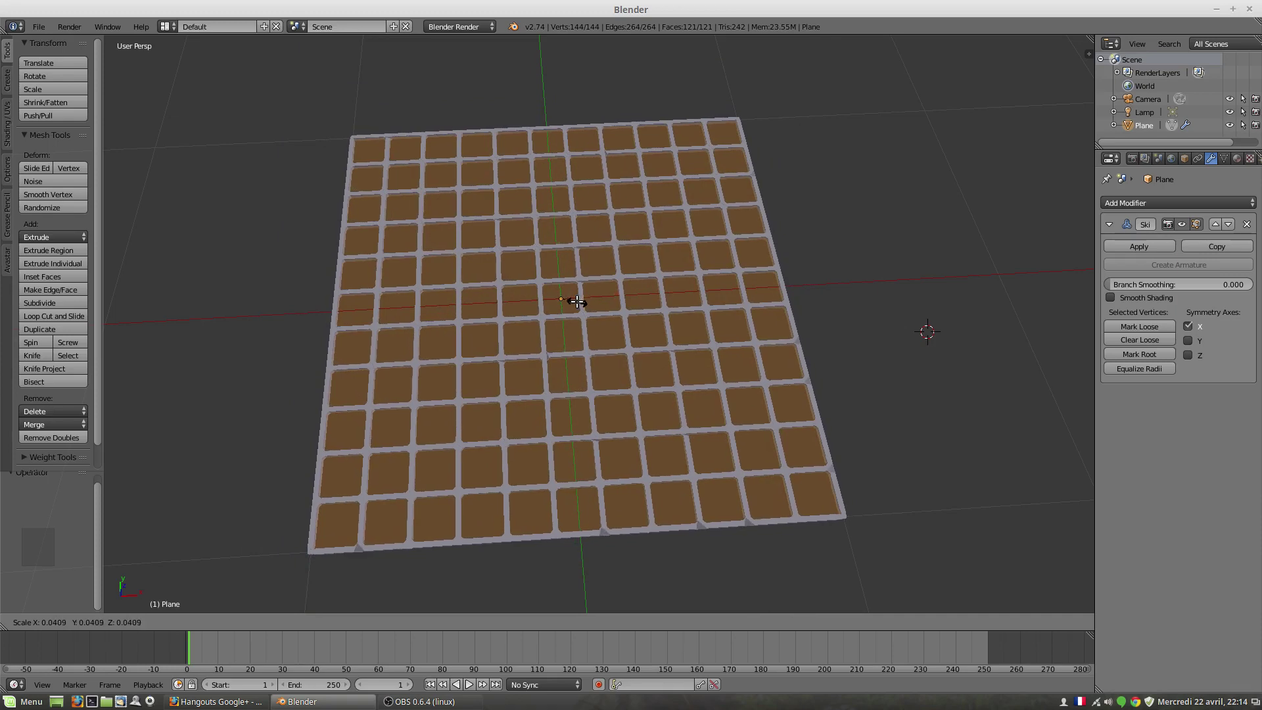
click(574, 301)
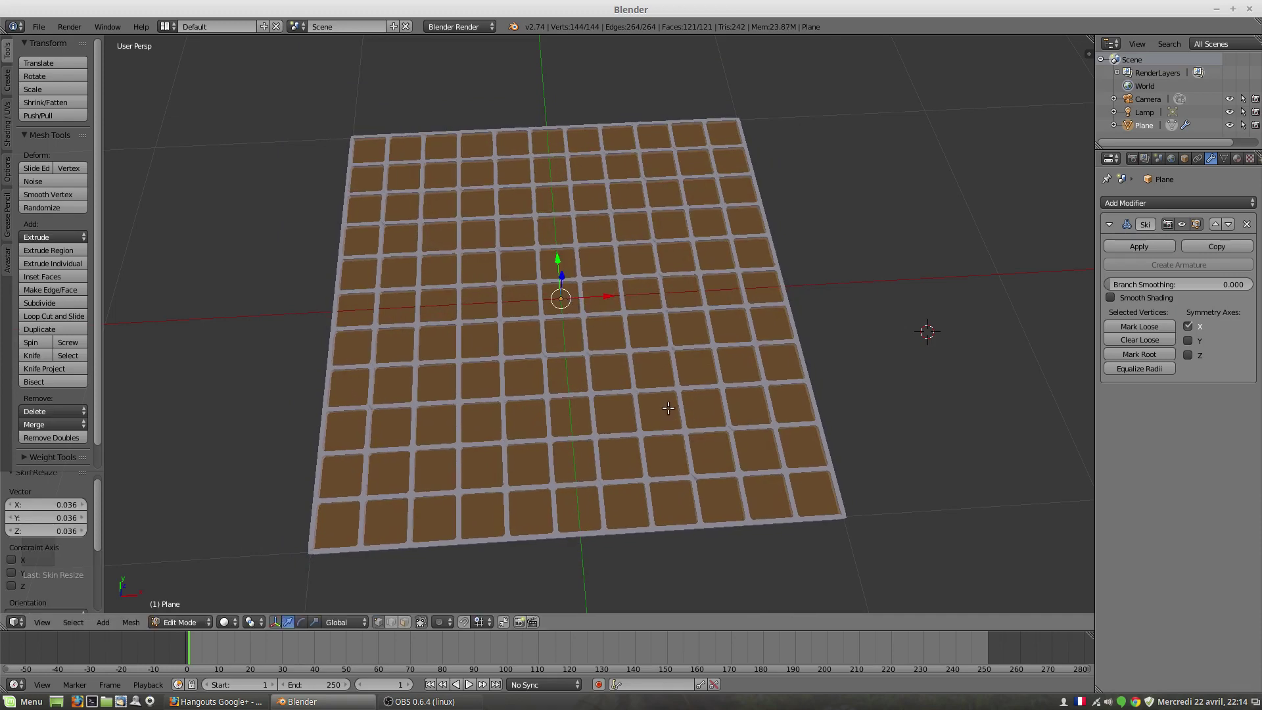
middle_drag(671, 407, 751, 415)
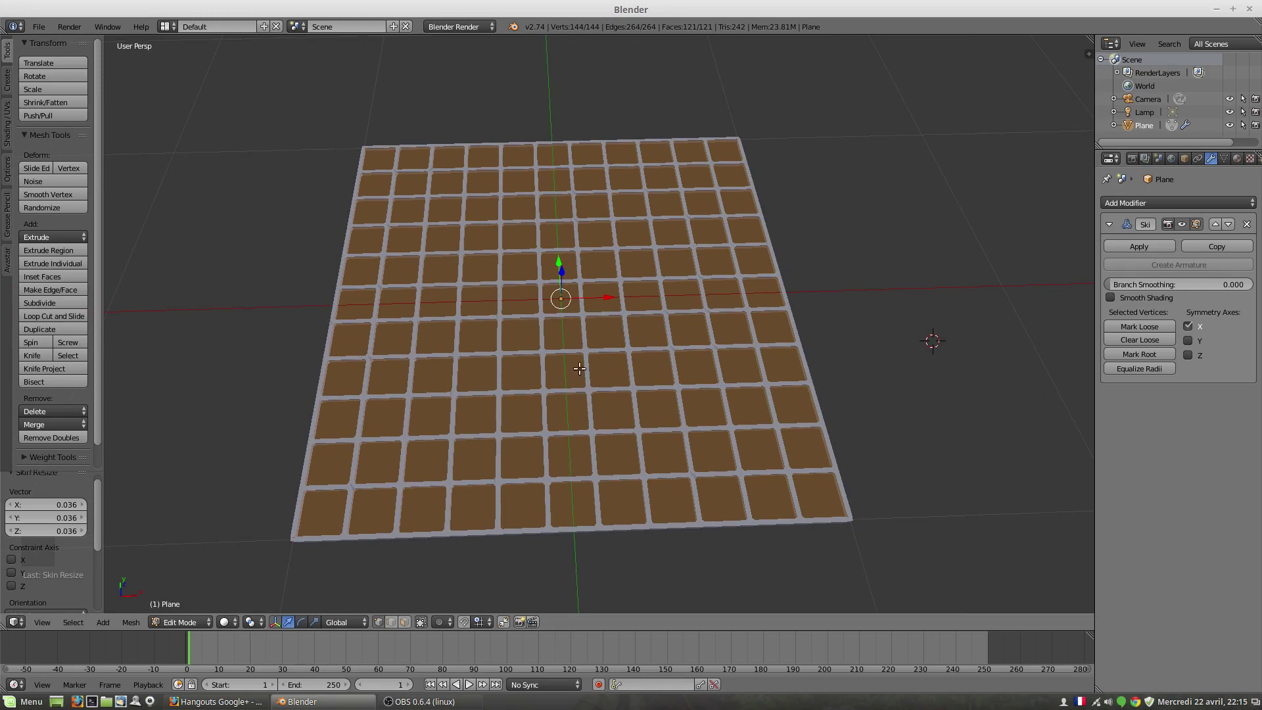
scroll(548, 422, up, 1)
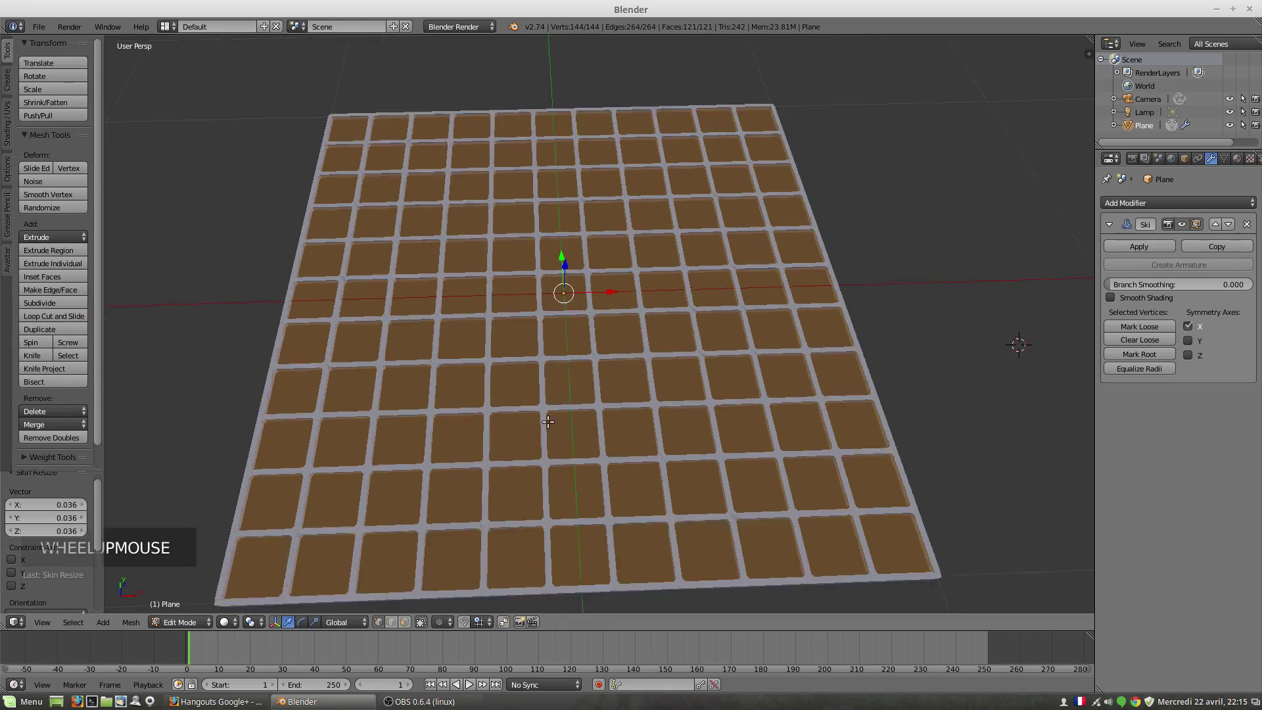
scroll(548, 421, up, 2)
scroll(568, 437, up, 3)
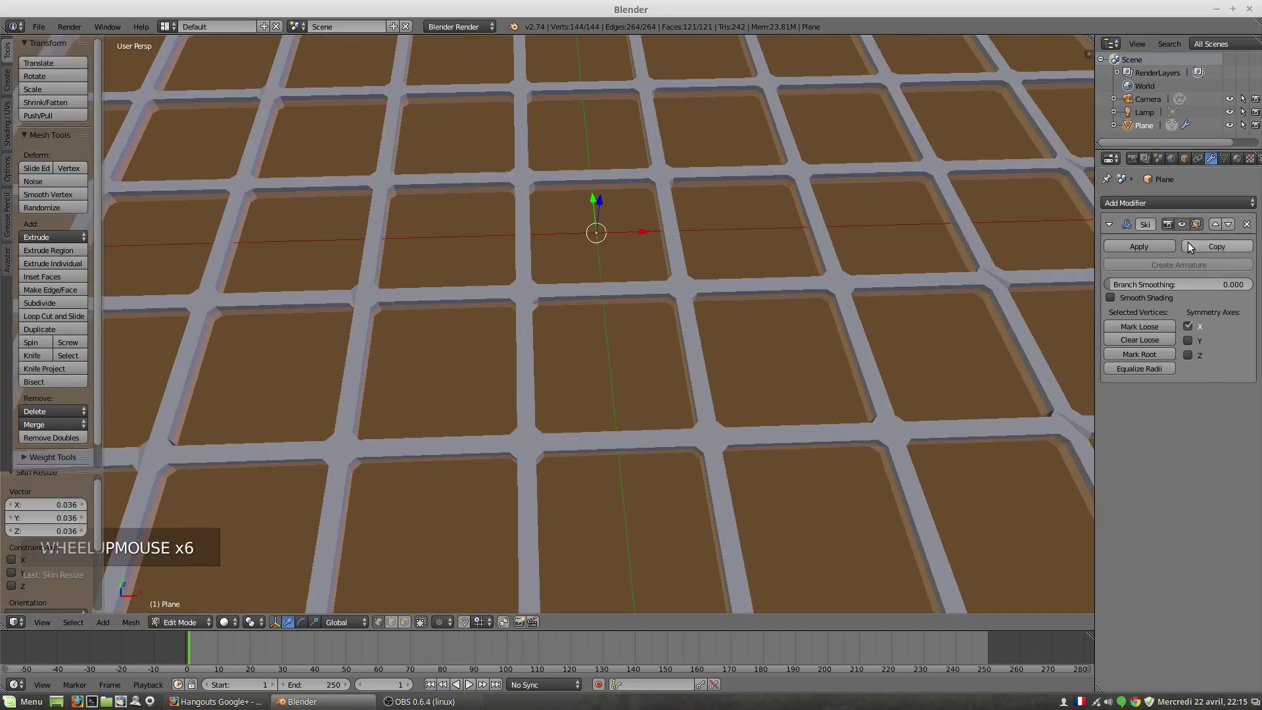
Switch to Object Mode, check the bar intersections up close, and apply the Skin modifier
click(176, 622)
click(181, 606)
scroll(565, 457, down, 3)
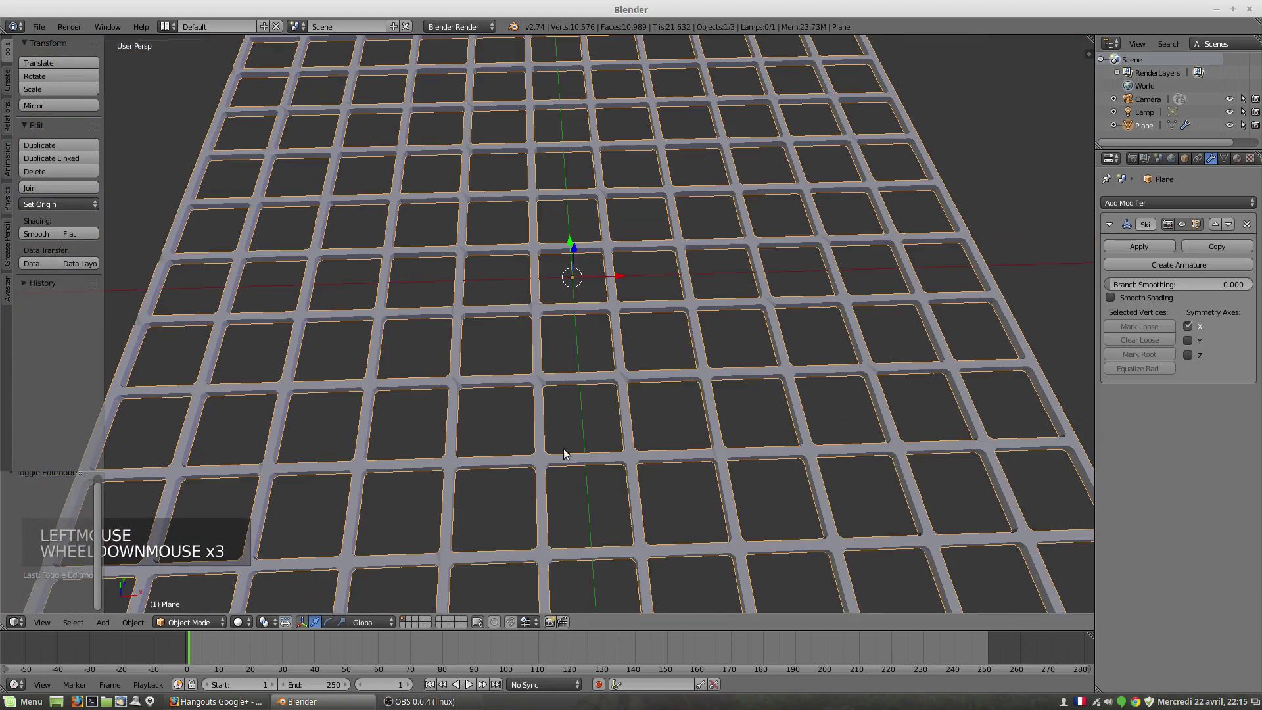
middle_drag(563, 448, 522, 370)
scroll(563, 427, down, 1)
scroll(563, 427, up, 4)
scroll(564, 425, down, 1)
scroll(564, 424, up, 3)
scroll(486, 329, up, 2)
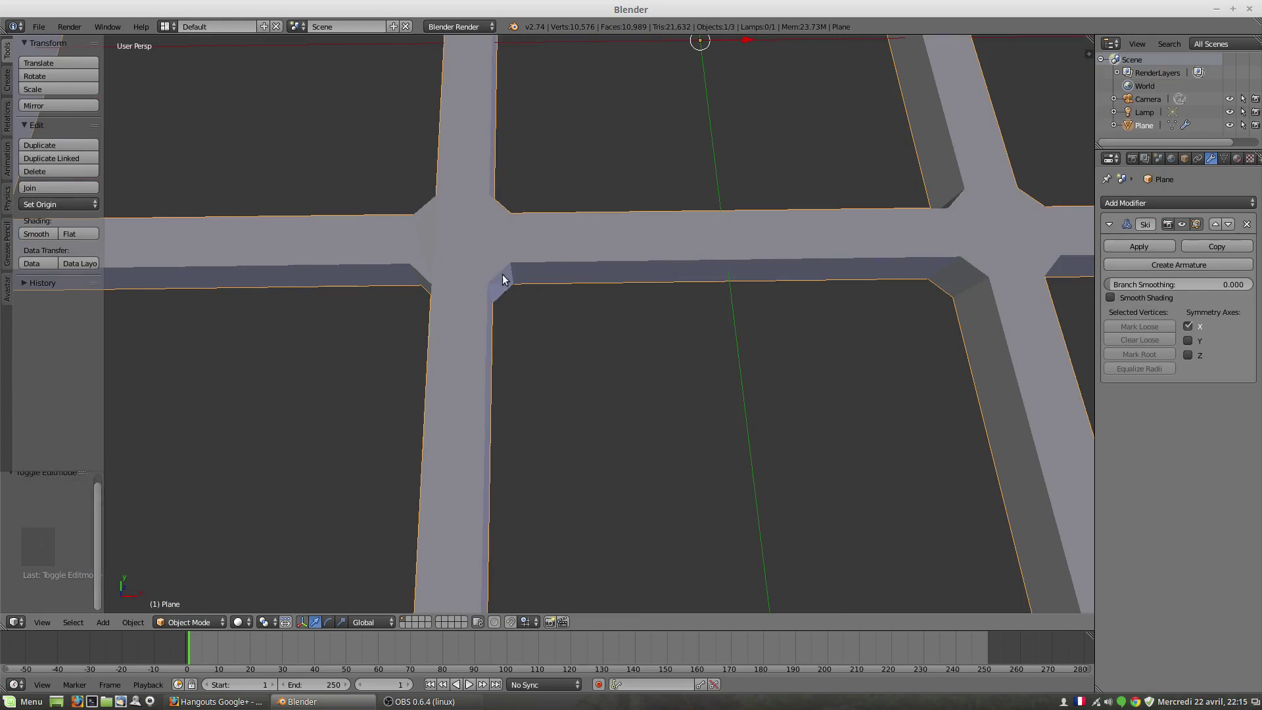
click(1121, 248)
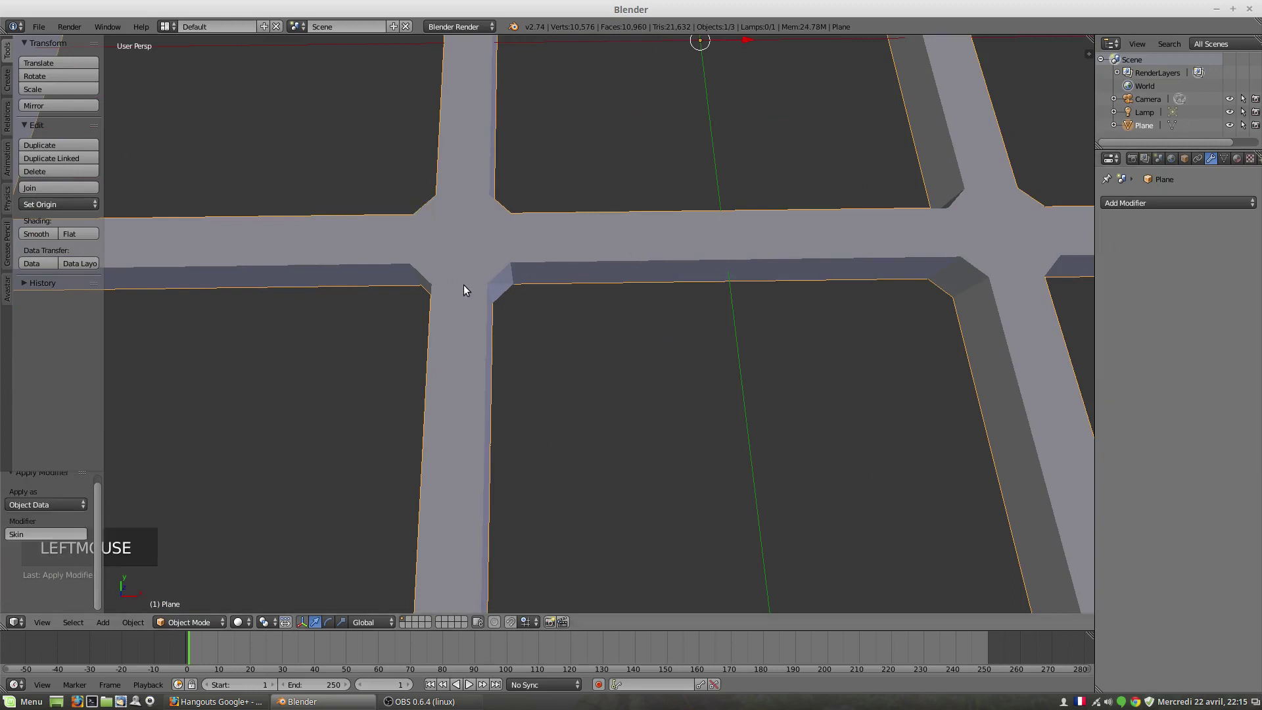
Enter Edit Mode and examine the applied grid's mesh topology along the bars and at the intersections
key(Tab)
scroll(493, 268, down, 2)
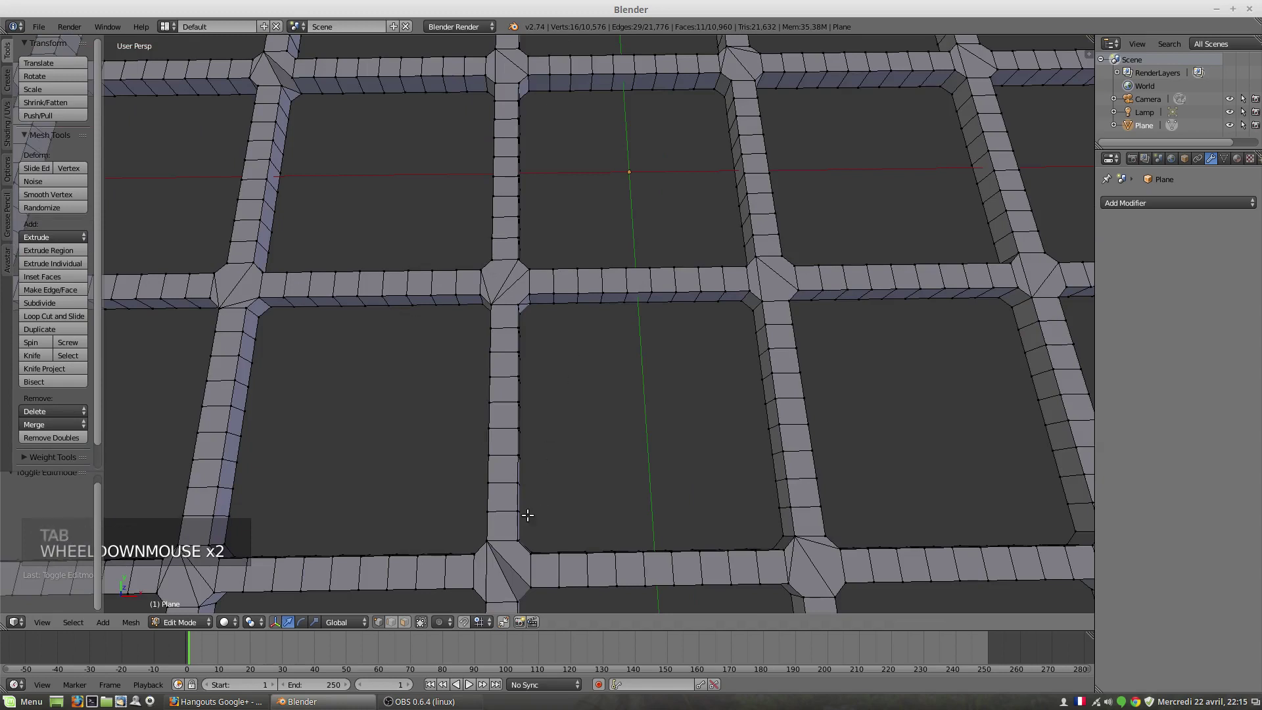
scroll(533, 516, down, 2)
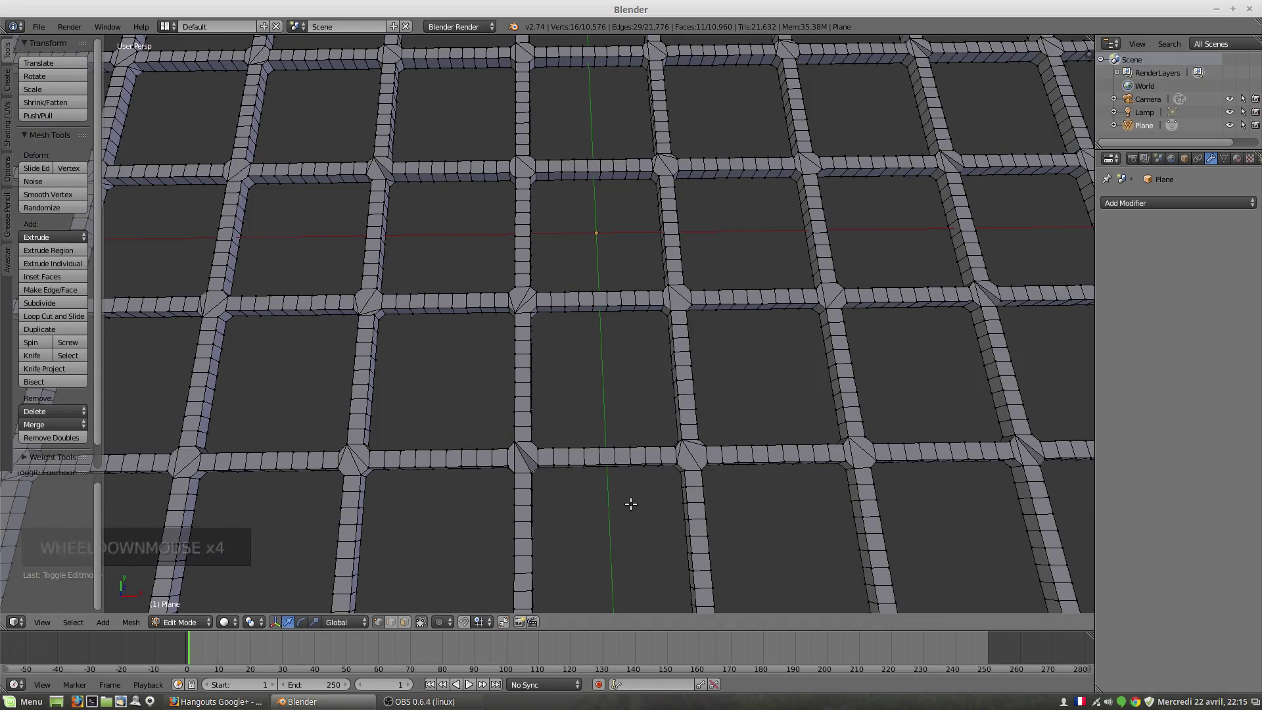
scroll(633, 501, down, 3)
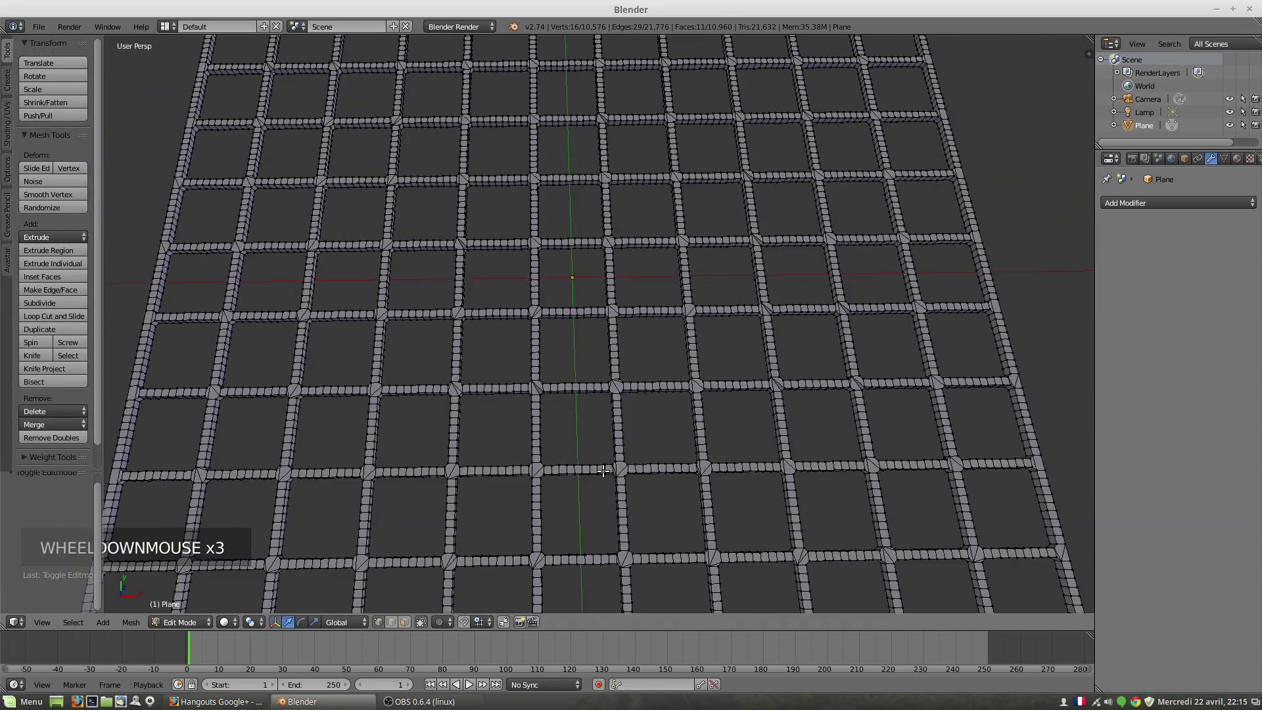
scroll(536, 453, up, 3)
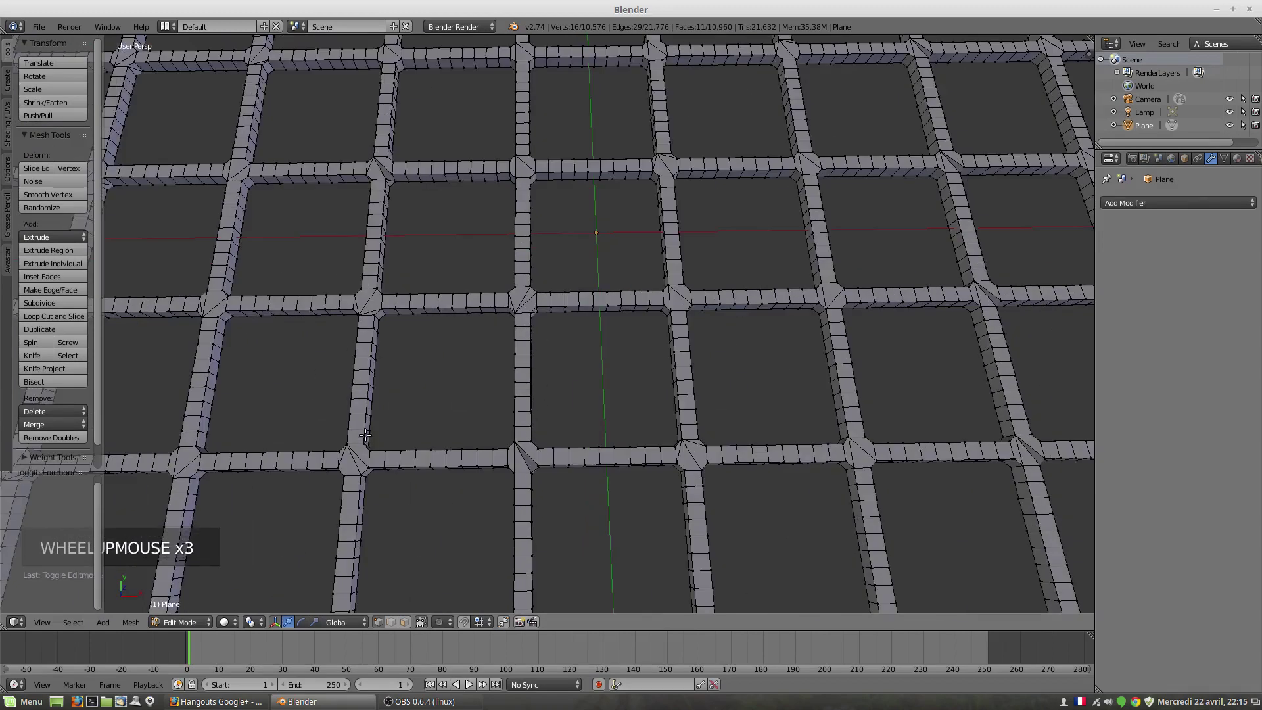
scroll(365, 435, up, 2)
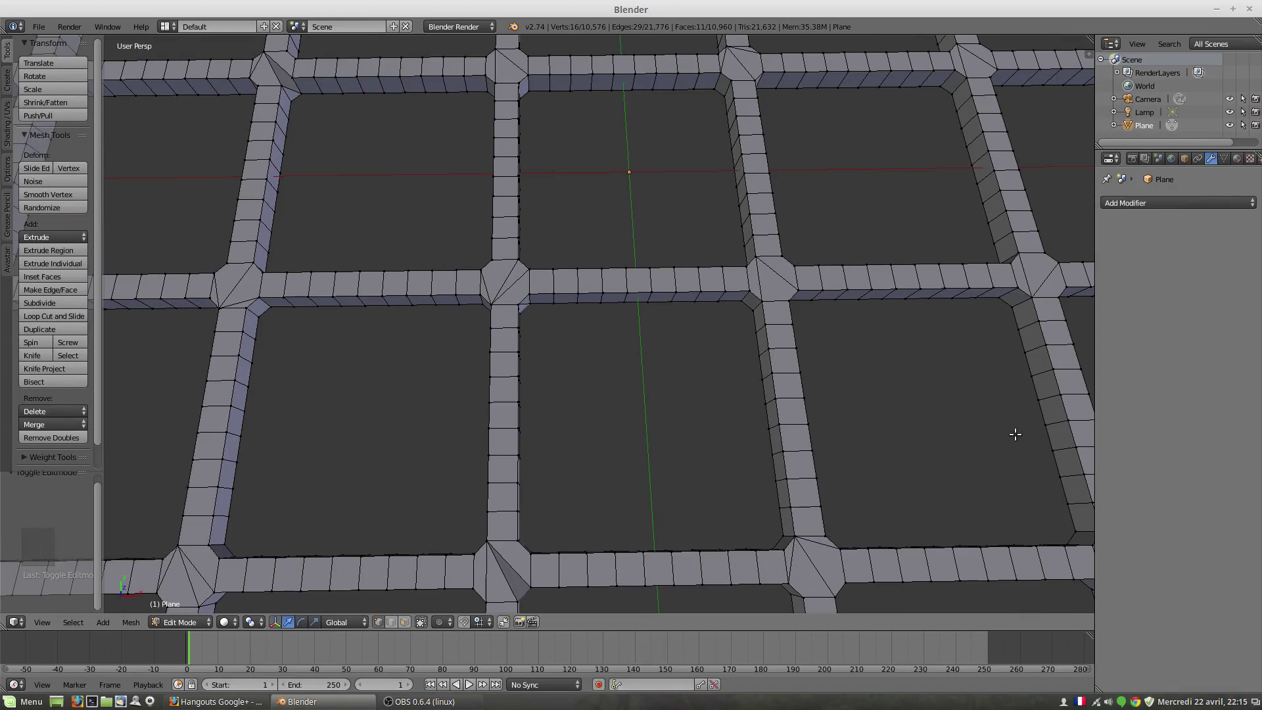
scroll(940, 285, down, 5)
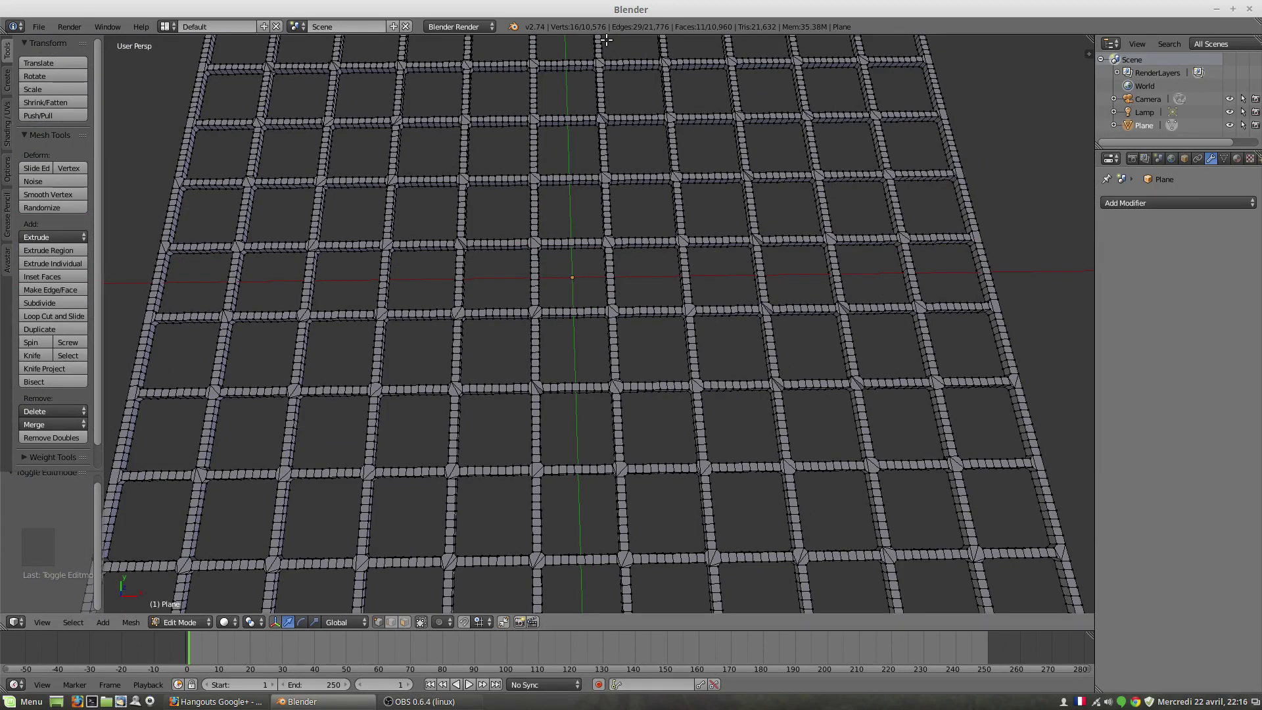
key(Tab)
key(Tab)
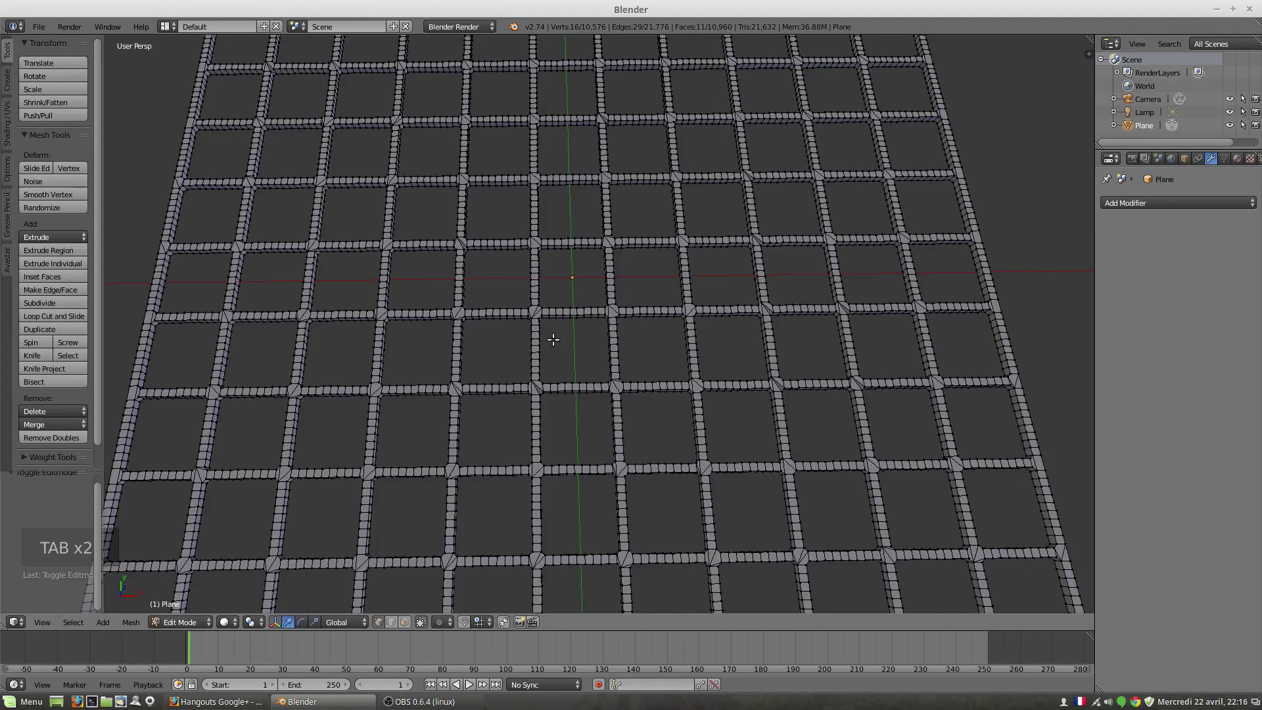
scroll(587, 336, down, 1)
scroll(572, 386, up, 4)
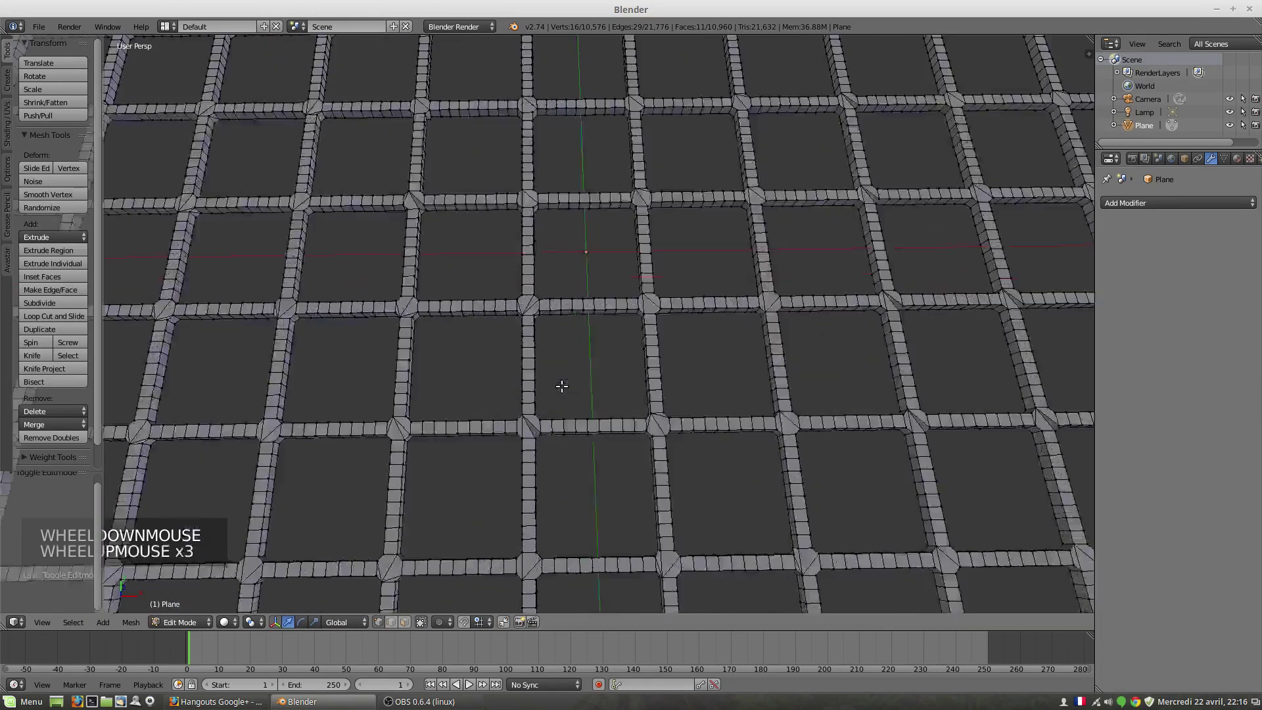
scroll(537, 310, down, 1)
scroll(631, 428, down, 2)
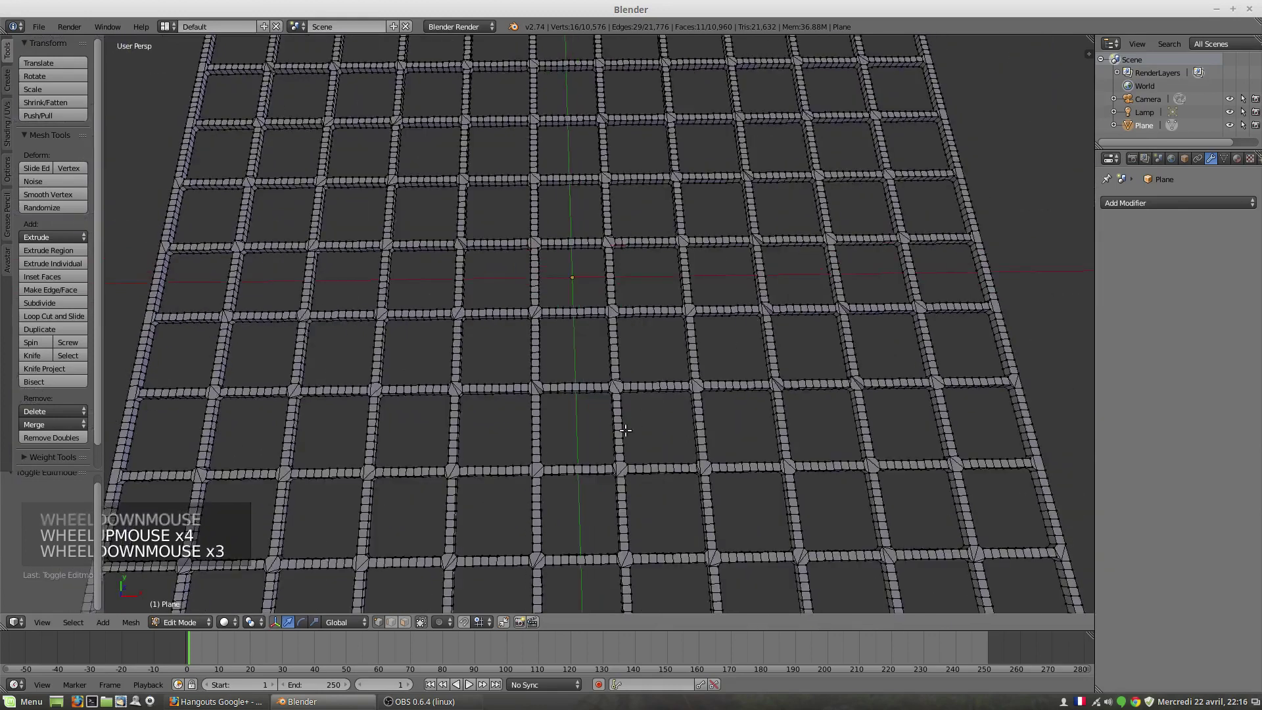
Select a single vertex on the lattice near the middle of the grid
middle_drag(620, 428, 594, 380)
scroll(537, 344, down, 3)
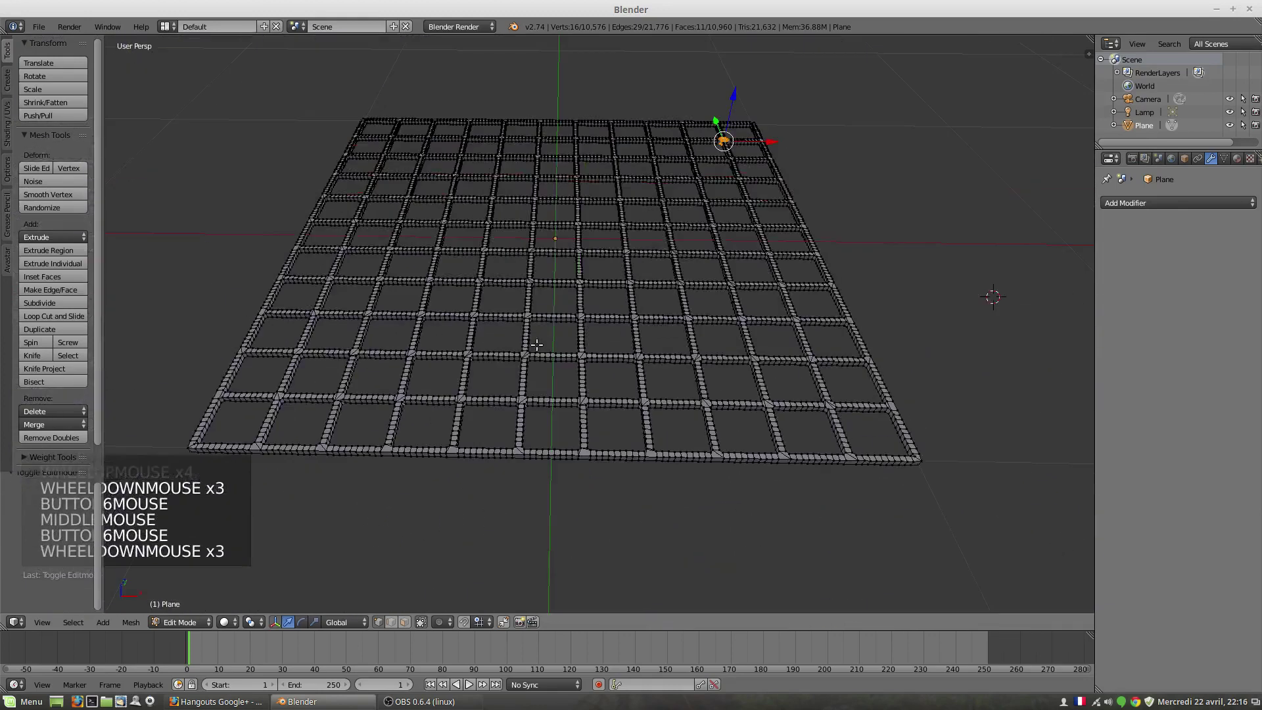
right_click(530, 255)
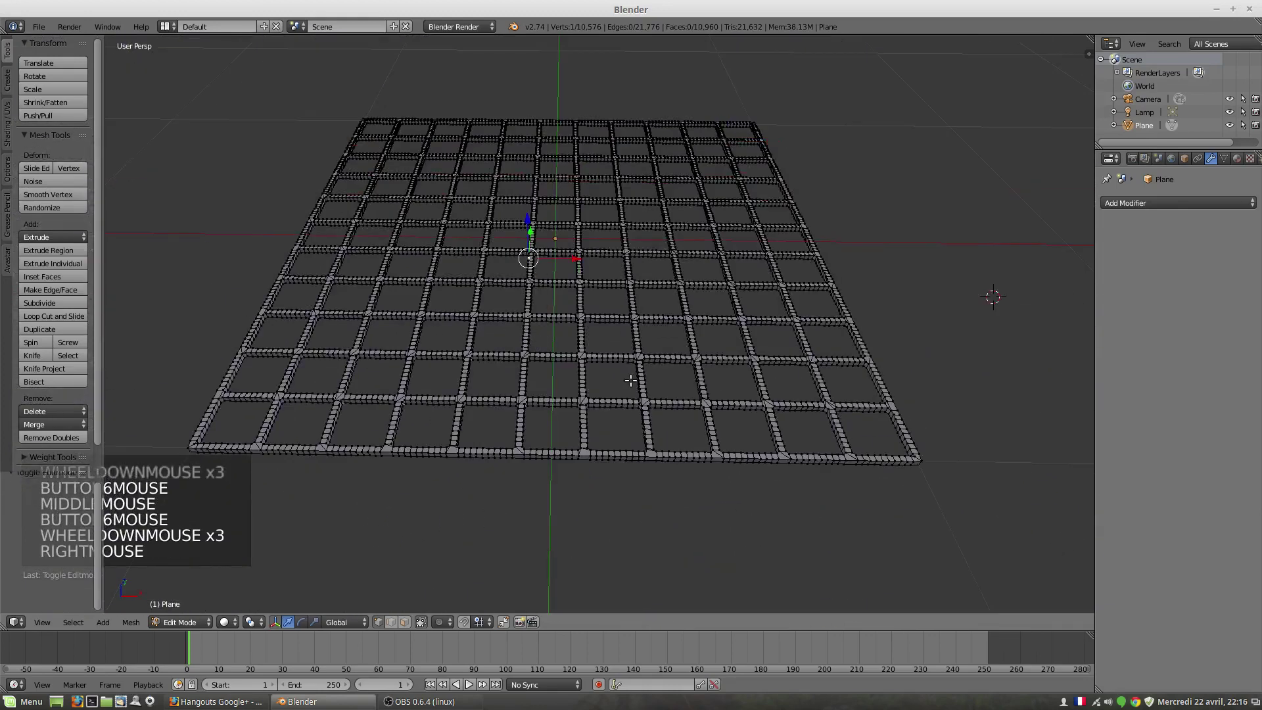
Undo the applied Skin modifier and the skin edits back to the bare subdivided plane in Edit Mode
click(442, 622)
key(ctrl+z)
key(ctrl+z)
key(ctrl+z)
key(ctrl+z)
key(ctrl+z)
key(ctrl+z)
key(ctrl+z)
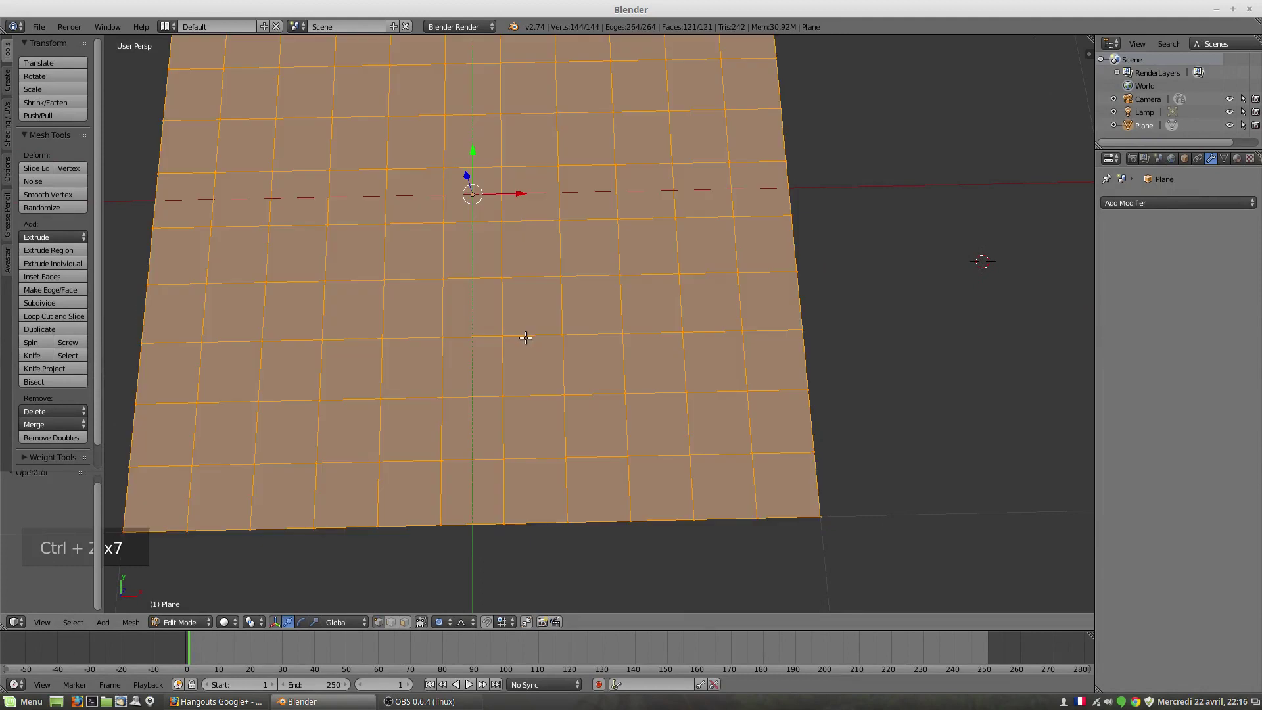
scroll(529, 341, down, 2)
middle_drag(527, 341, 658, 295)
scroll(668, 288, down, 1)
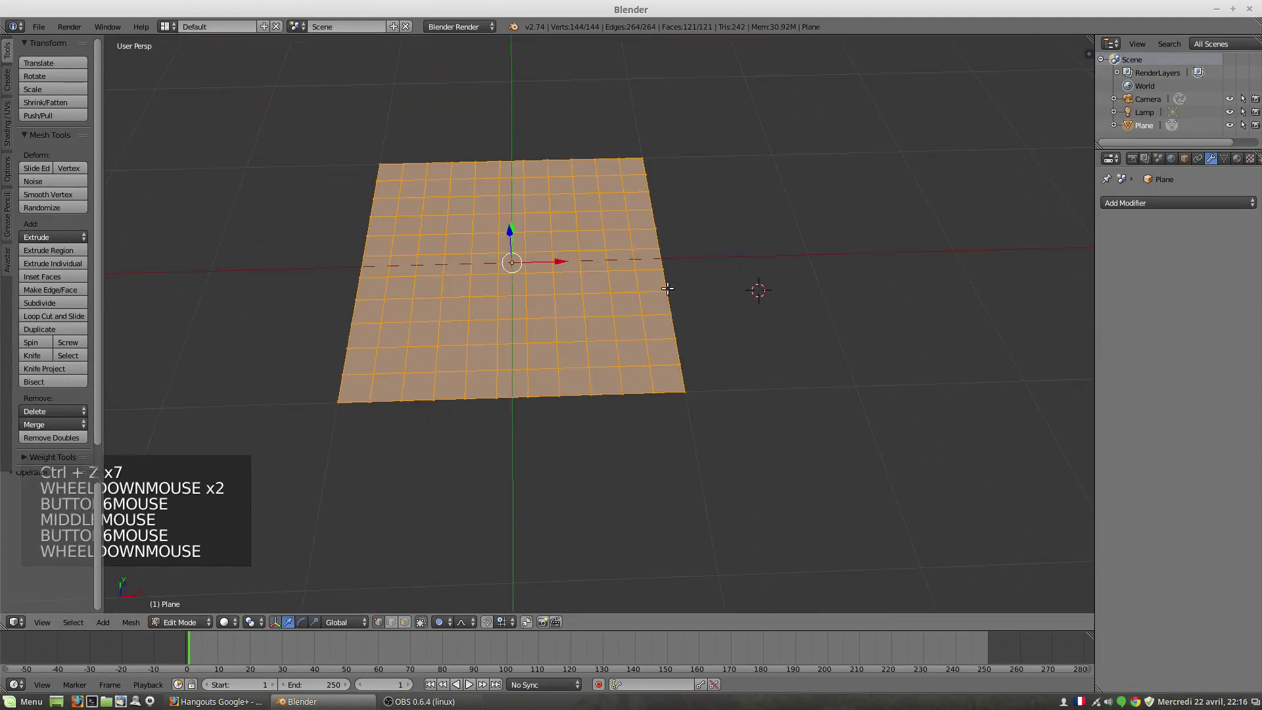
Add a Skin modifier to the subdivided plane and resize the skin of all vertices by about 1.156
click(1132, 204)
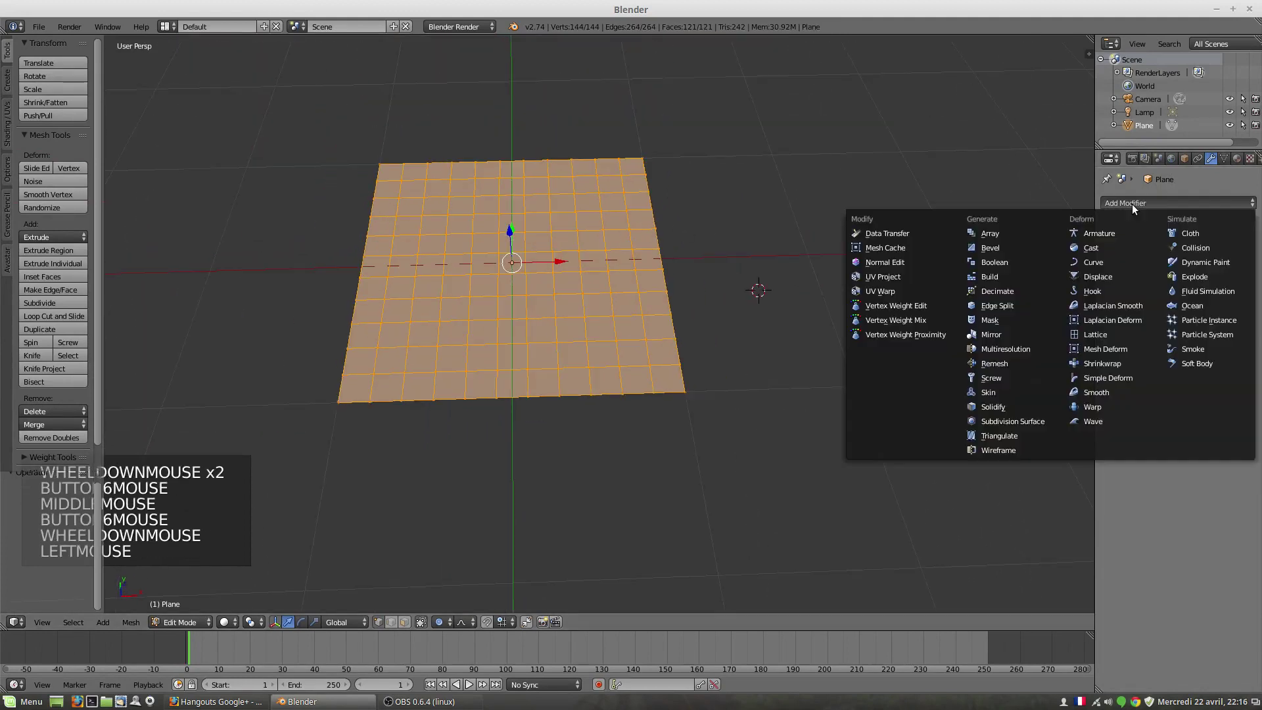
click(988, 392)
key(ctrl+a)
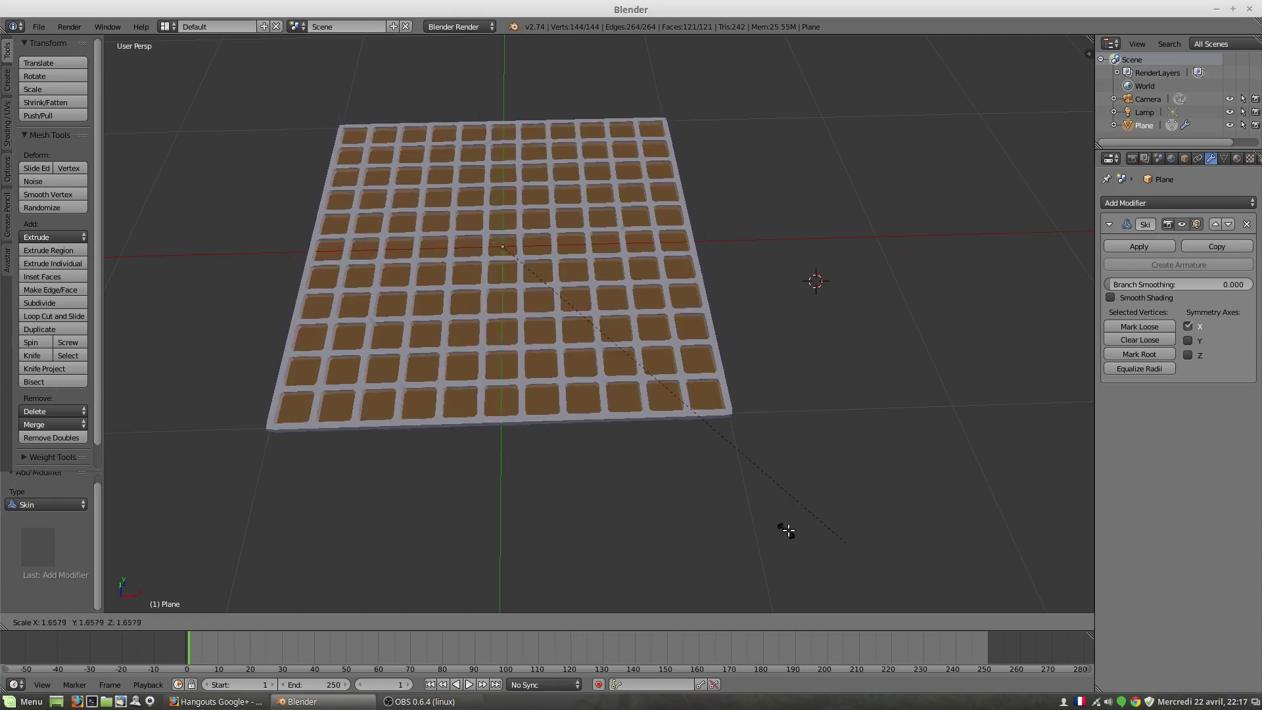
click(720, 480)
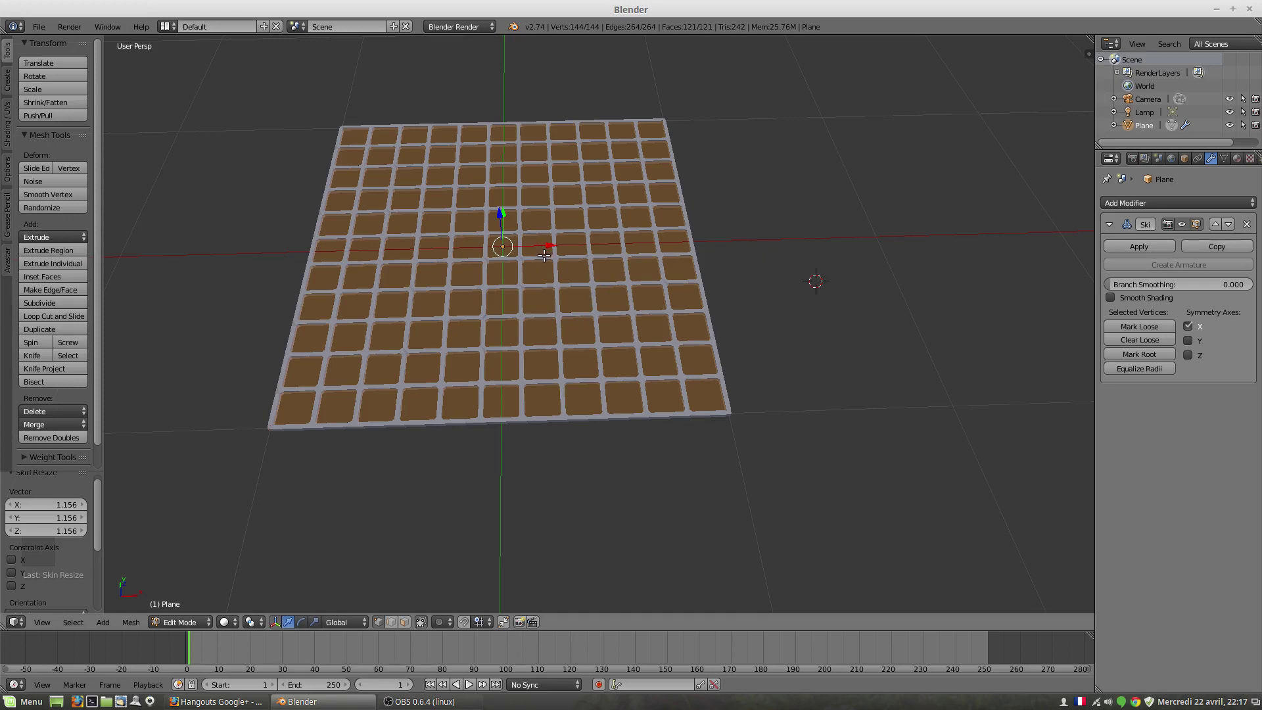
Undo the recent skin edits and remove the Skin modifier from the plane
click(632, 310)
key(ctrl+z)
key(ctrl+z)
key(ctrl+z)
key(ctrl+z)
key(ctrl+z)
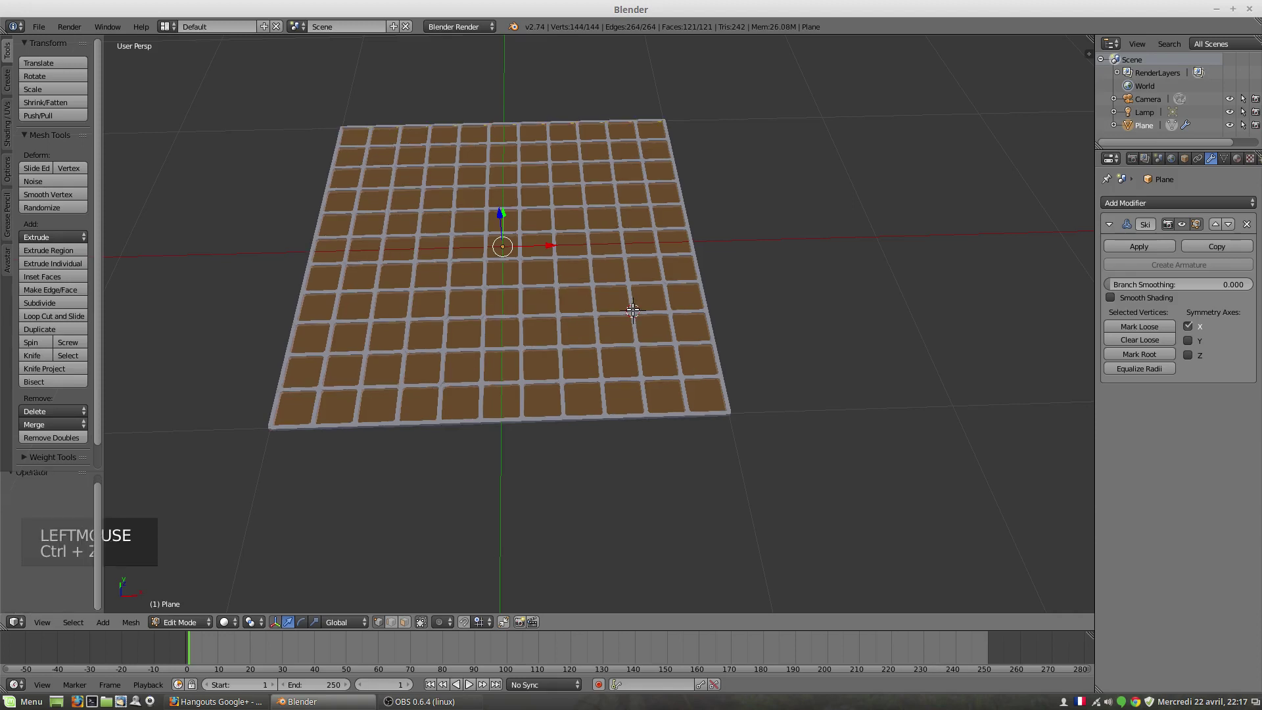
key(ctrl+z)
key(ctrl+z)
click(372, 497)
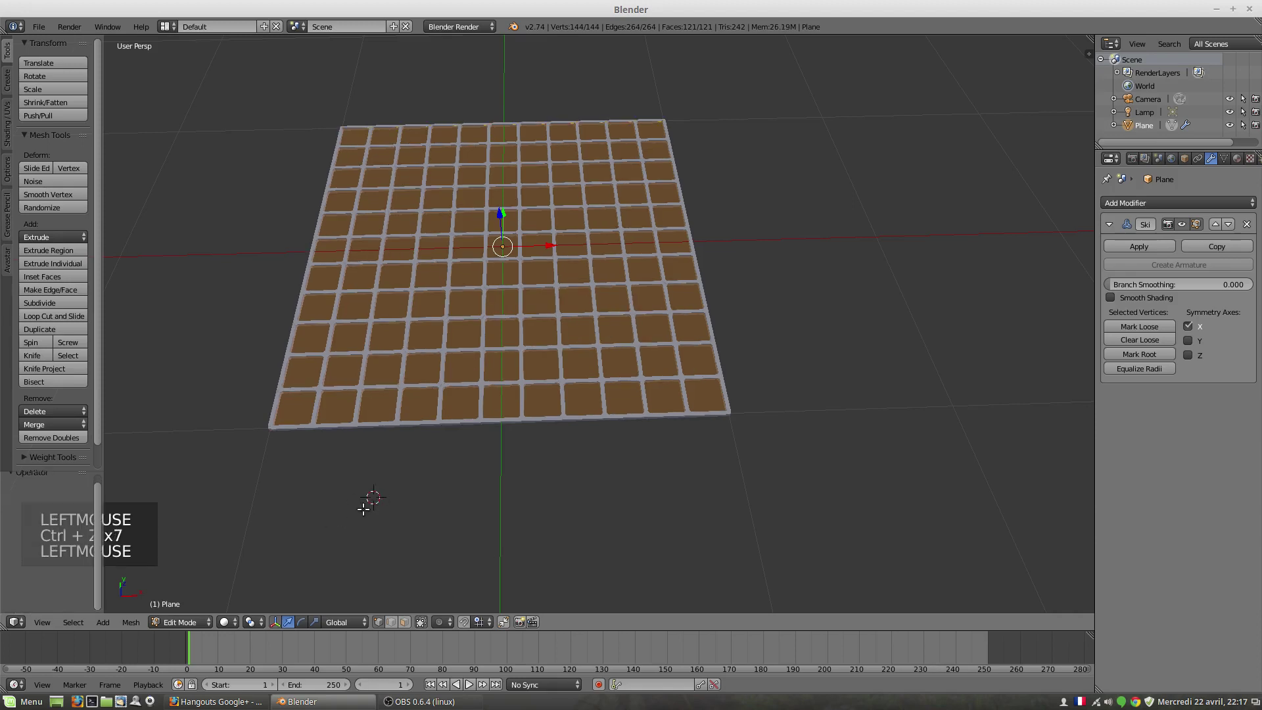
click(1247, 224)
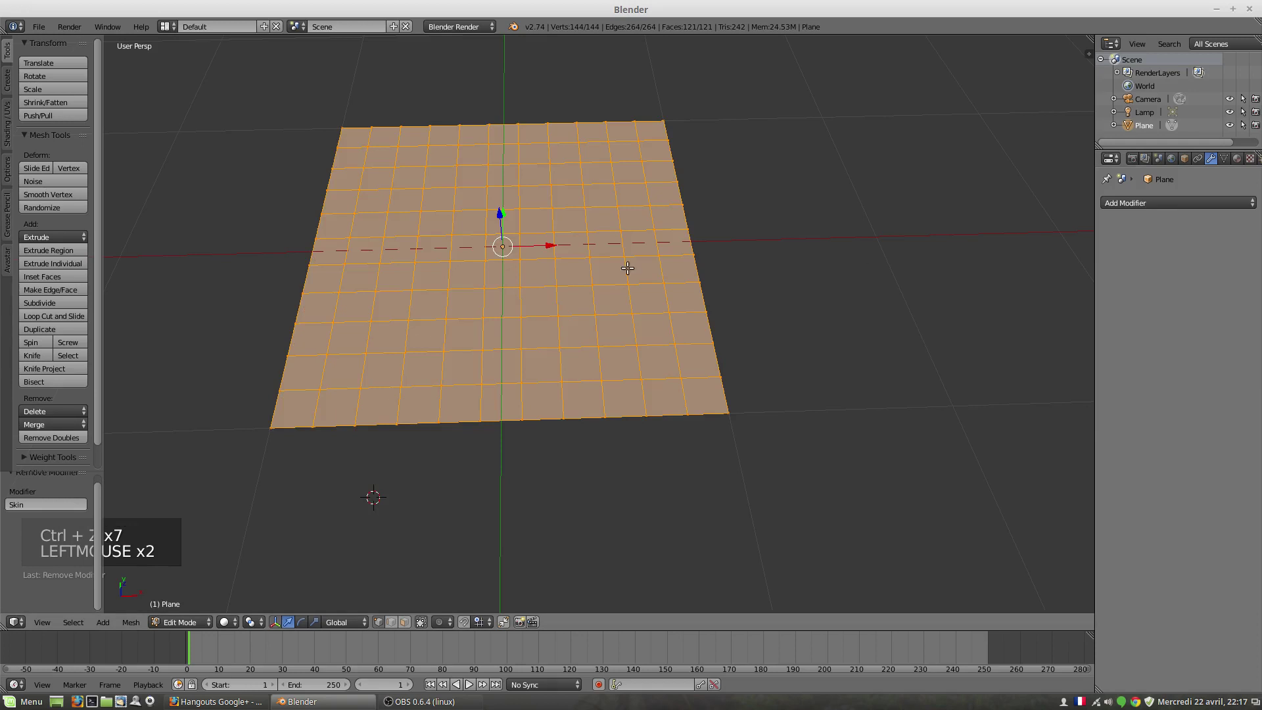
scroll(530, 319, down, 1)
middle_drag(530, 318, 559, 329)
scroll(532, 343, down, 2)
scroll(568, 341, up, 2)
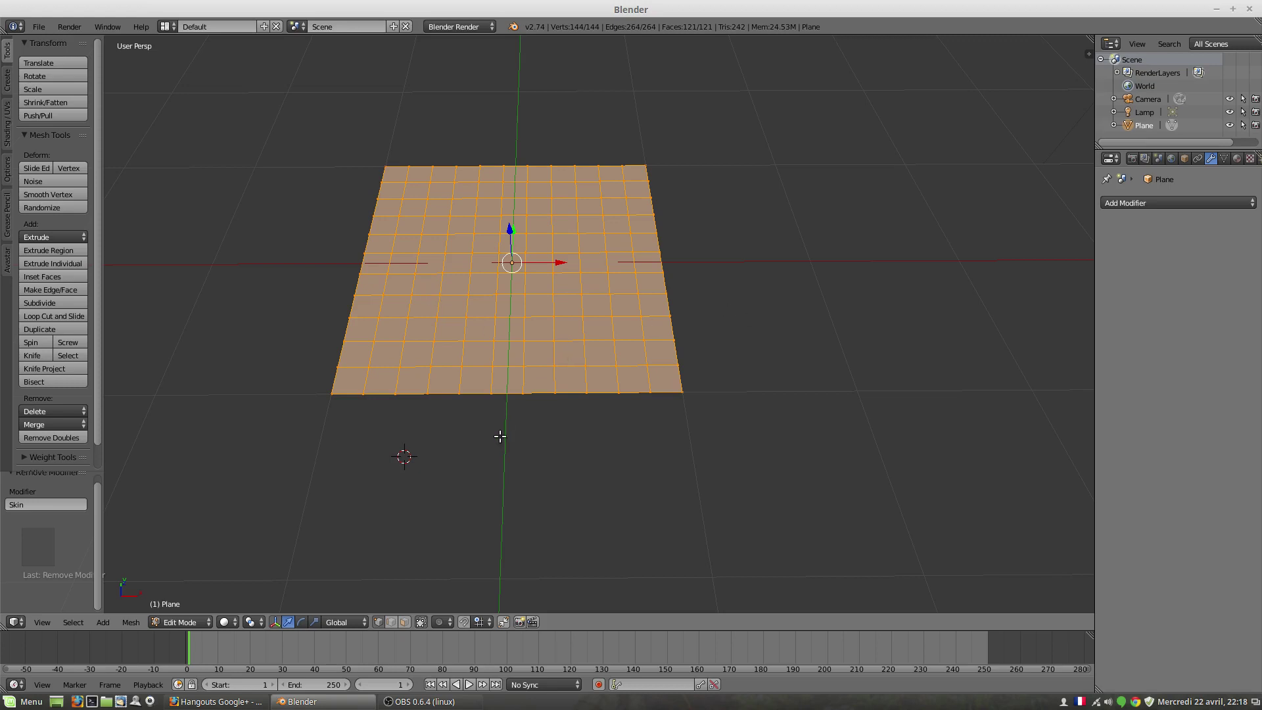
middle_drag(550, 293, 546, 322)
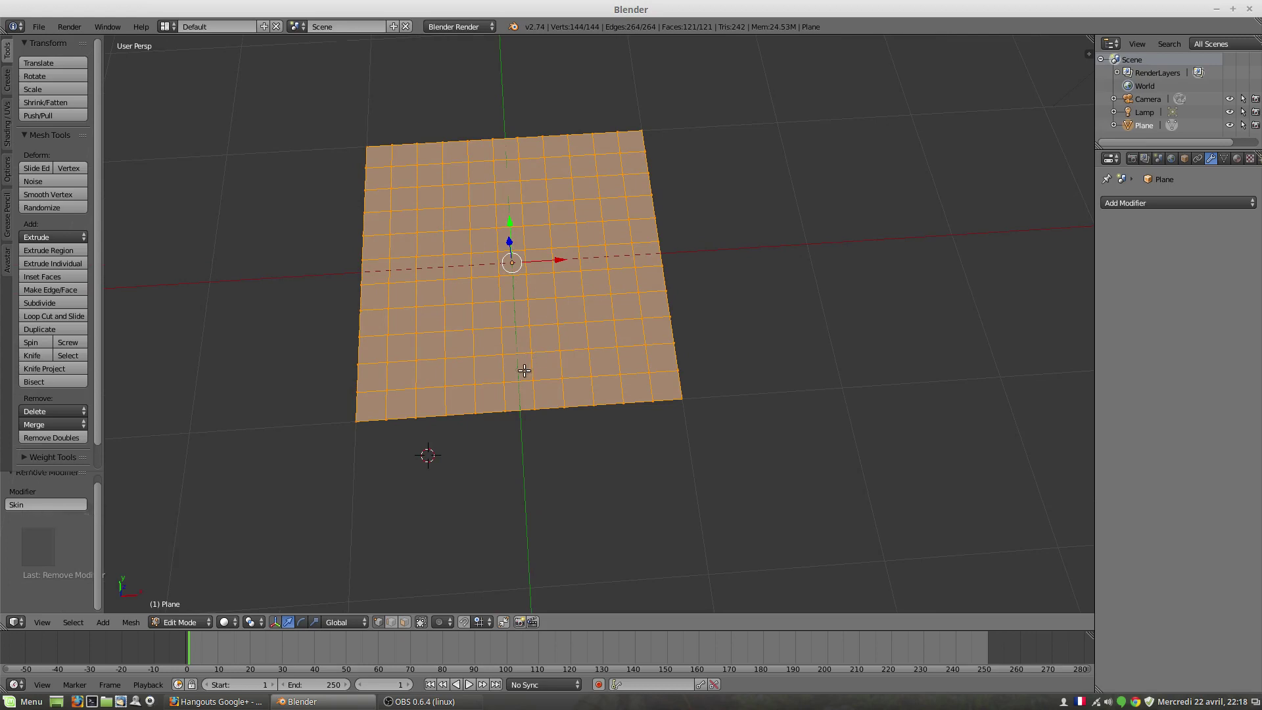
scroll(522, 372, up, 2)
scroll(522, 372, down, 3)
middle_drag(523, 372, 510, 318)
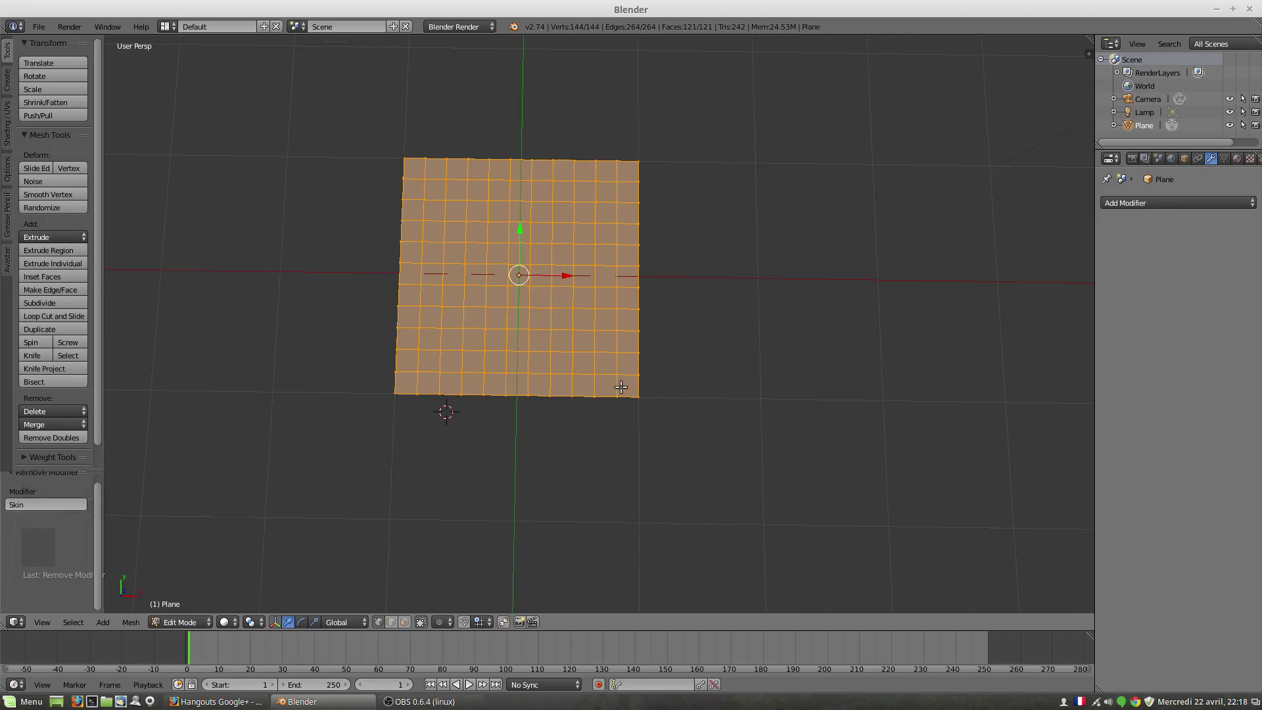
scroll(623, 387, up, 3)
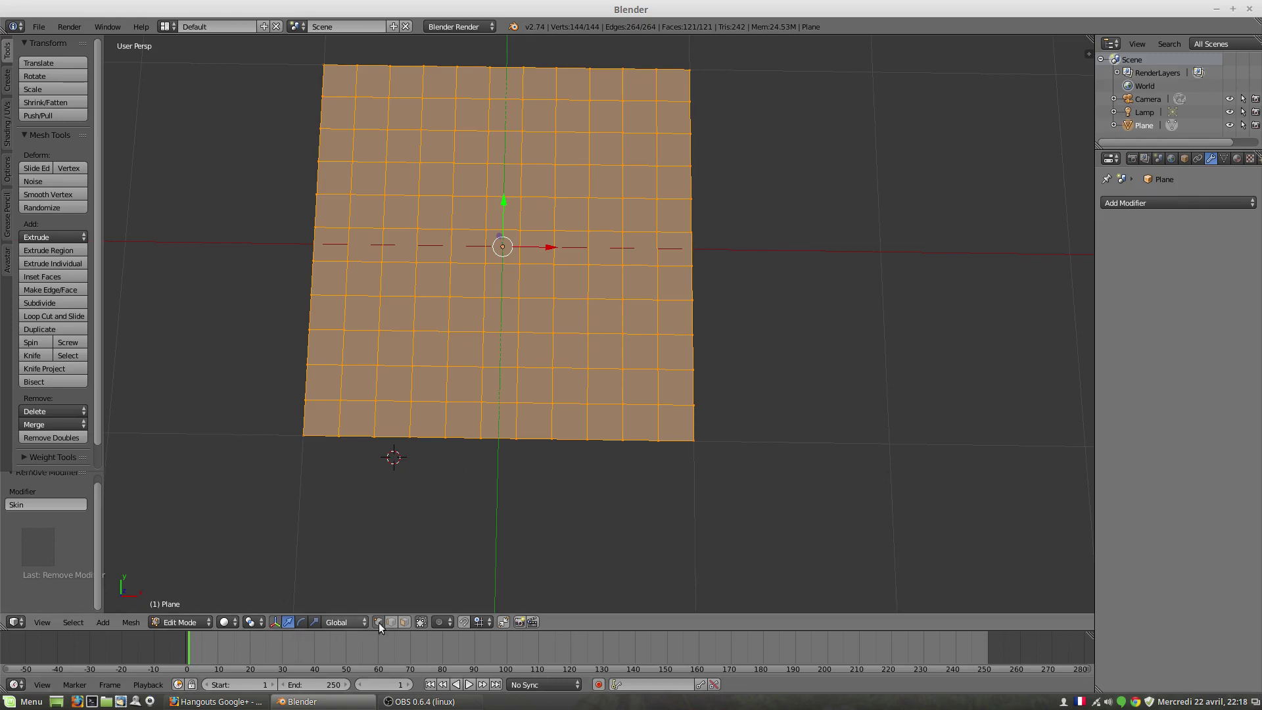
click(406, 622)
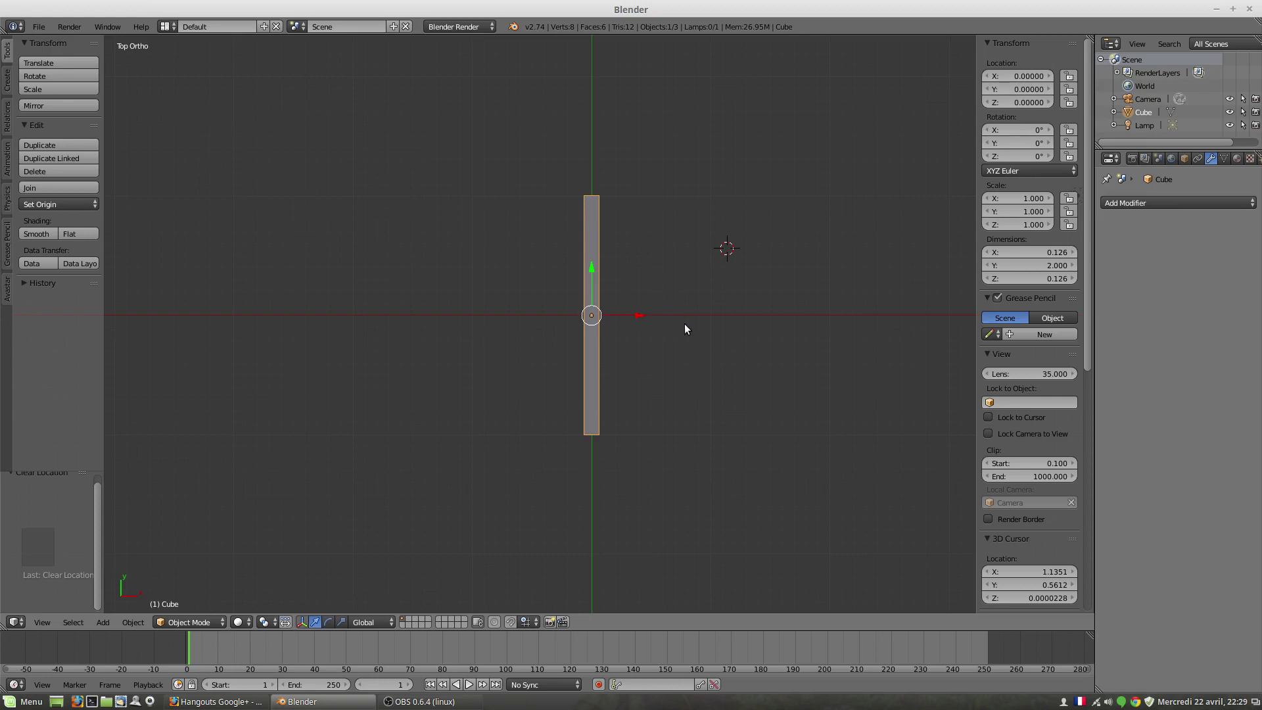
Enter Edit Mode on the long thin bar and rotate its whole mesh by 45° in the top view
key(Tab)
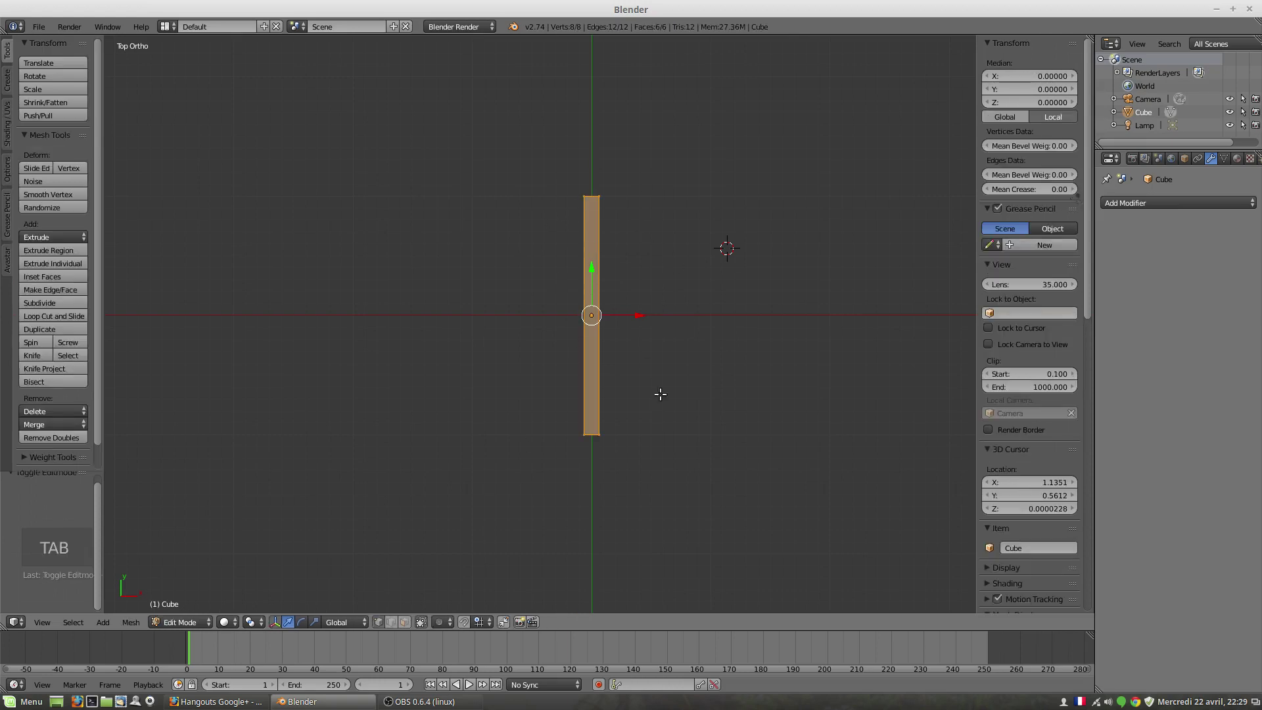
text(r45)
key(Return)
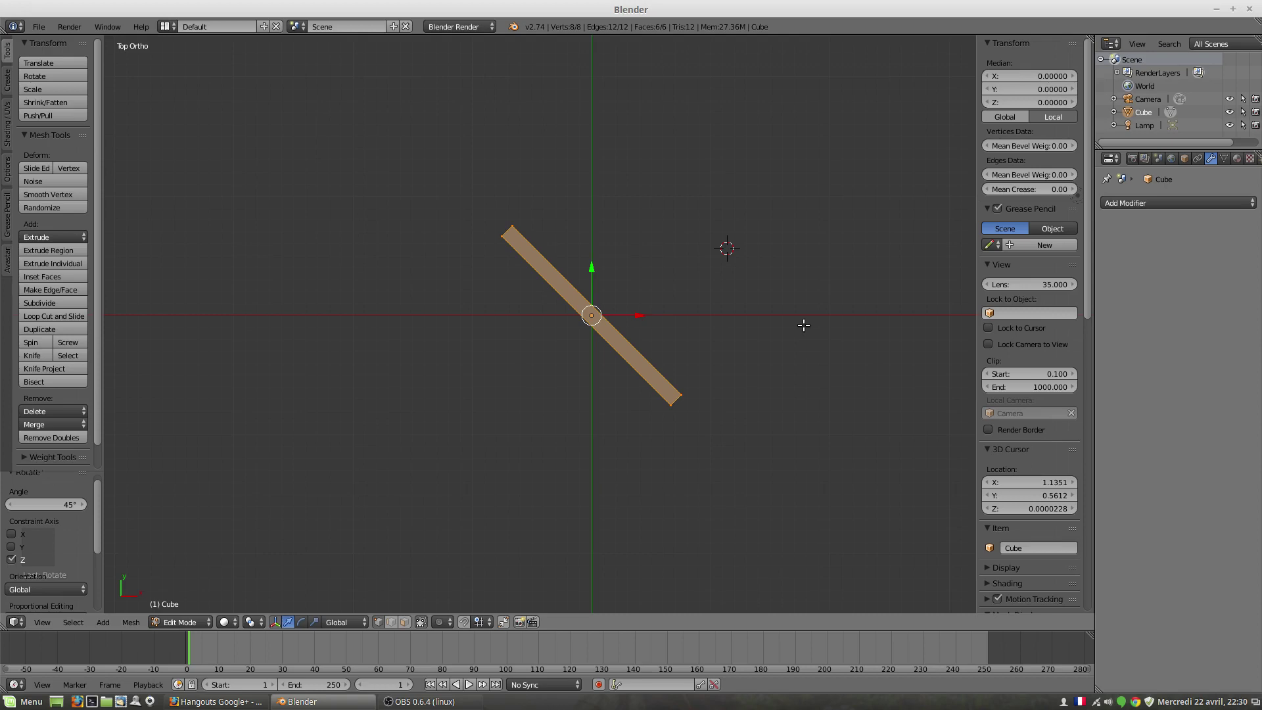
Duplicate the diagonal bar in place and rotate the copy 90° around the global Z axis to form an X
key(shift+d)
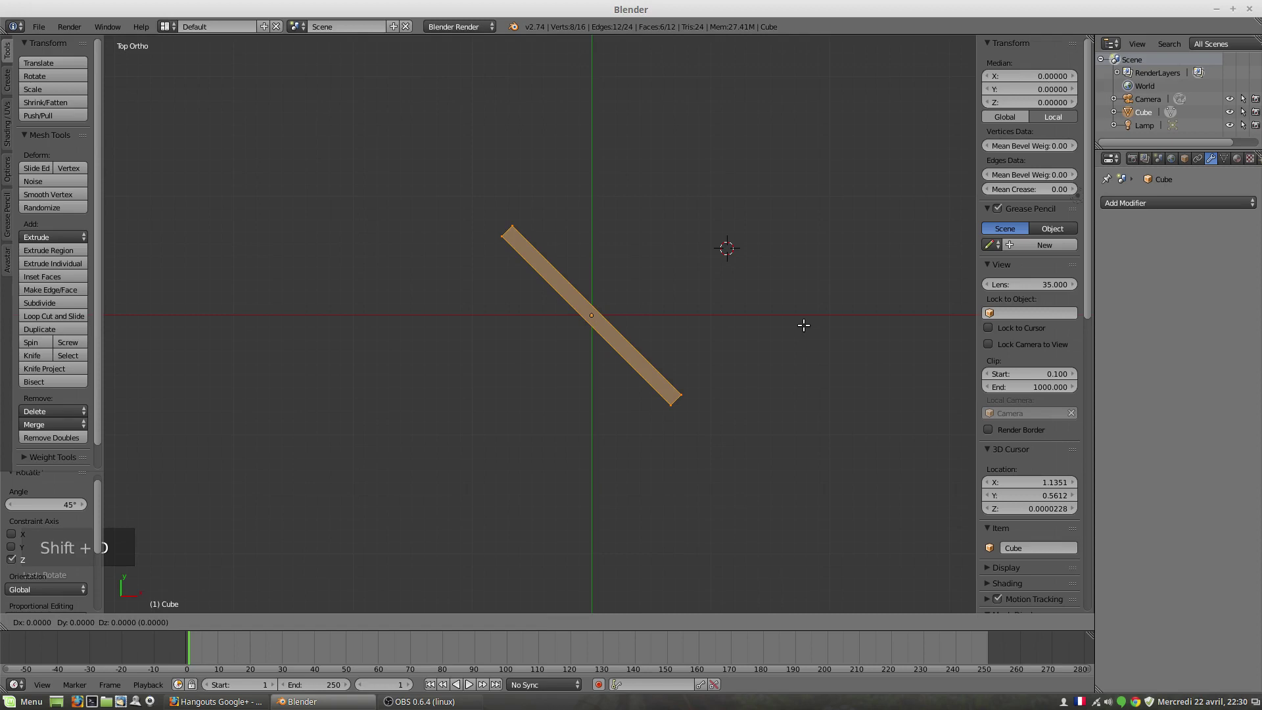
click(804, 325)
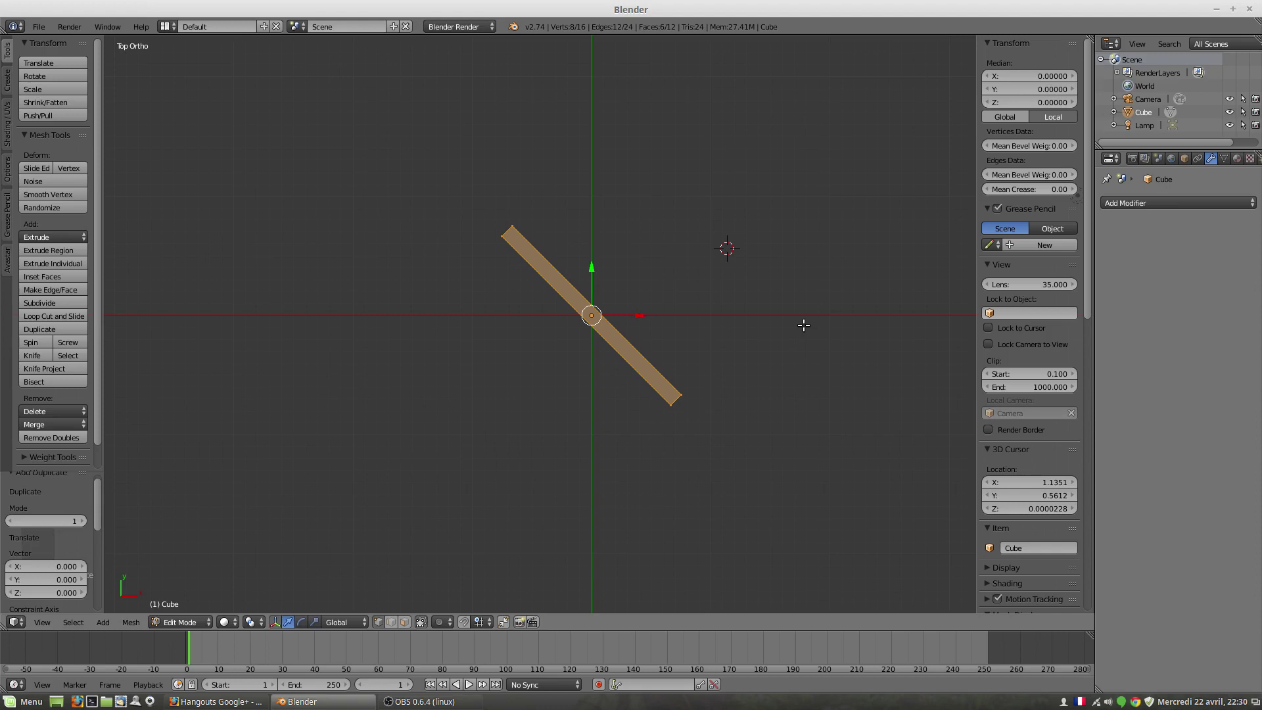
key(r)
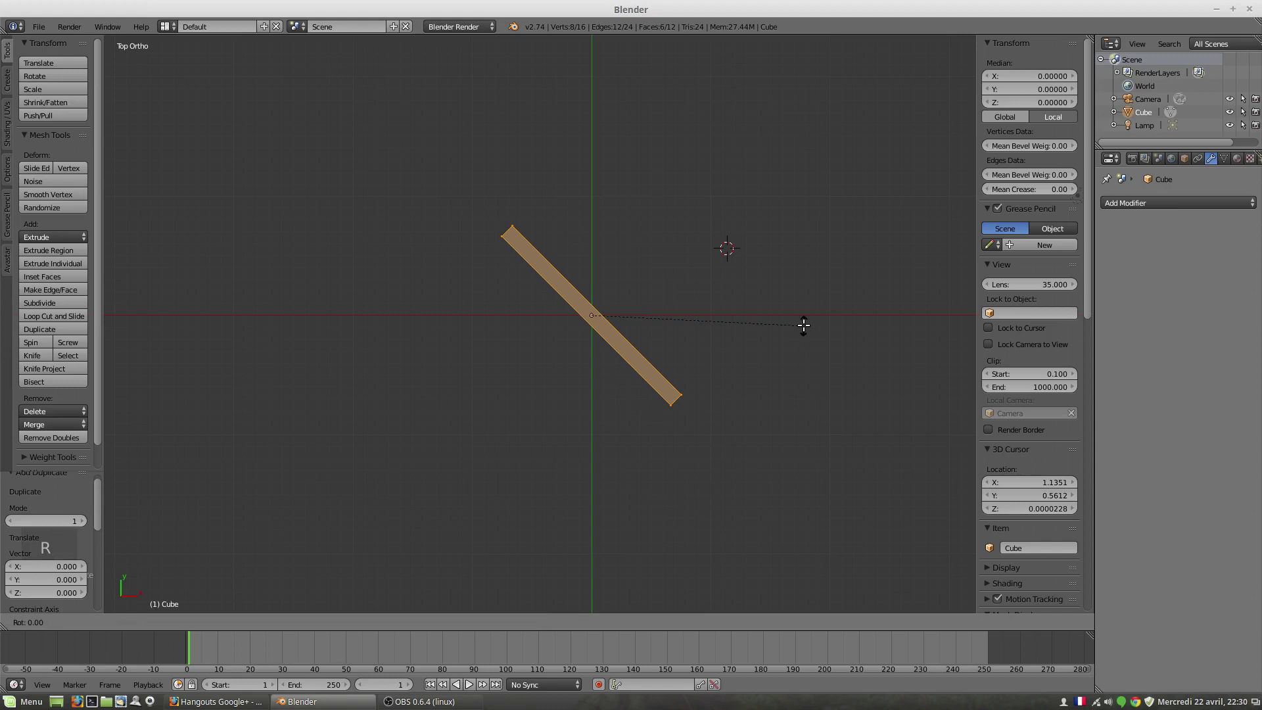
text(z)
text(90)
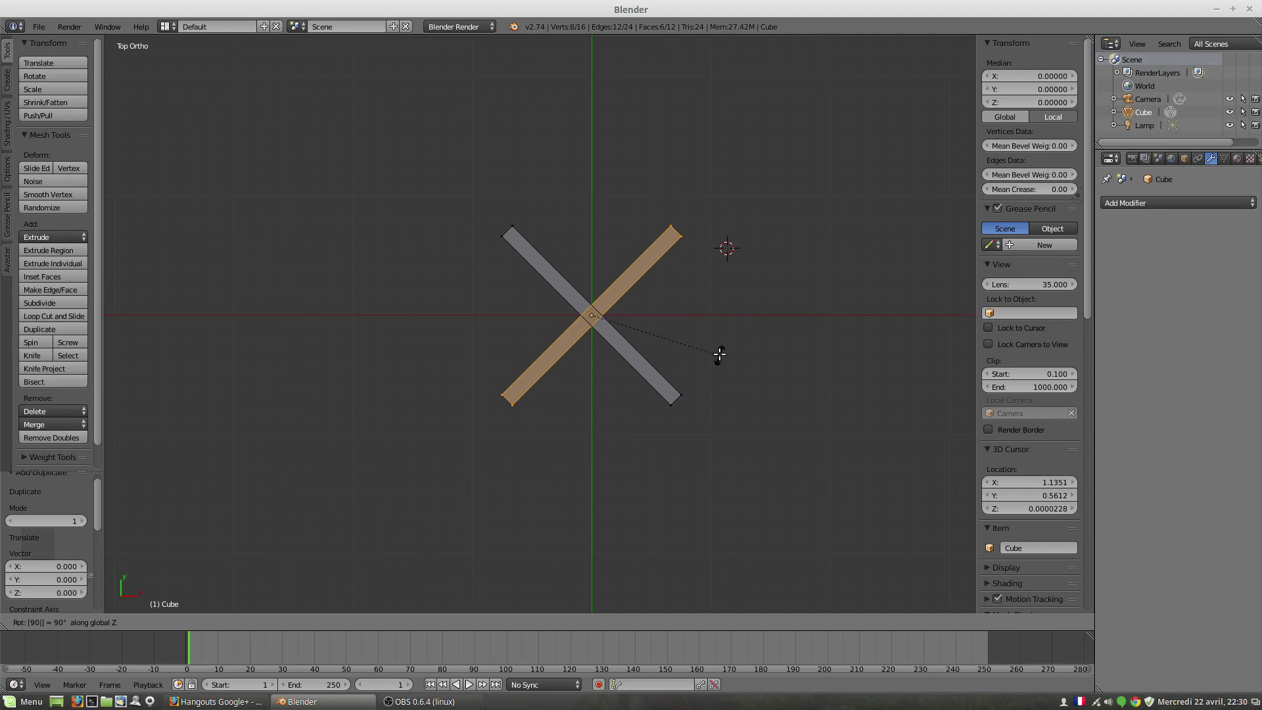
key(Return)
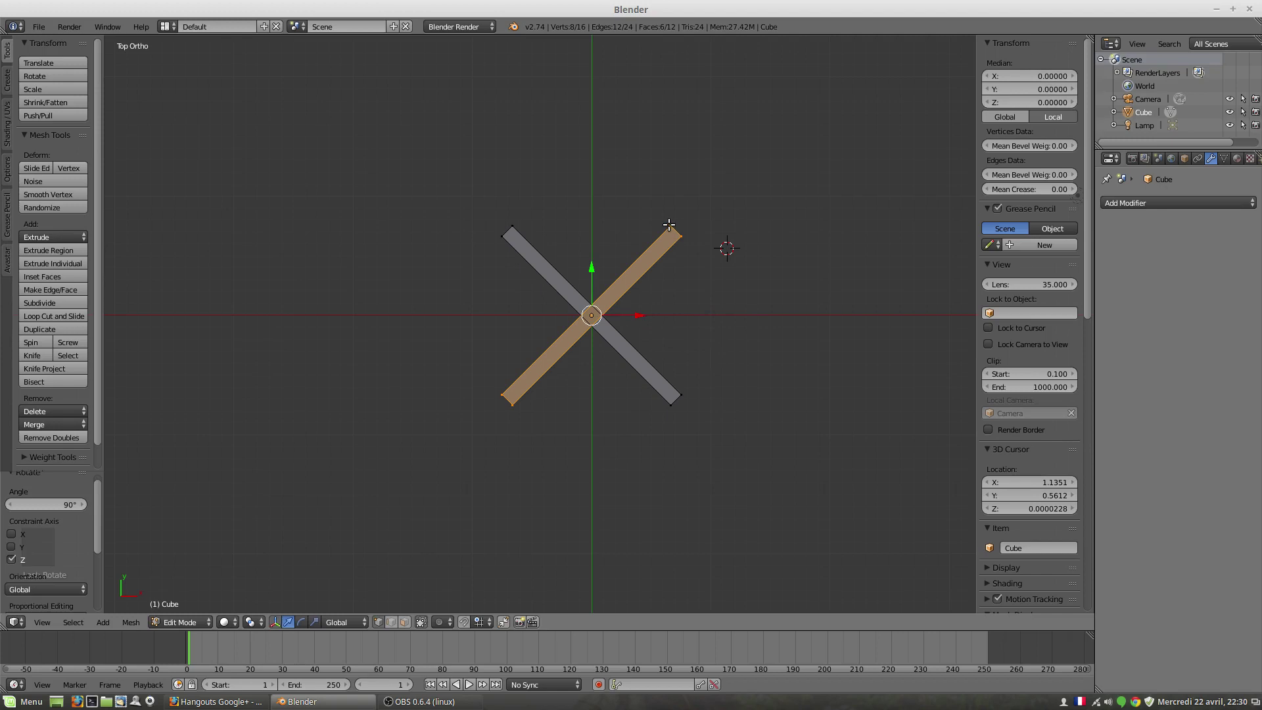
Add an Array modifier to the object made of the two crossed bars
scroll(813, 401, down, 2)
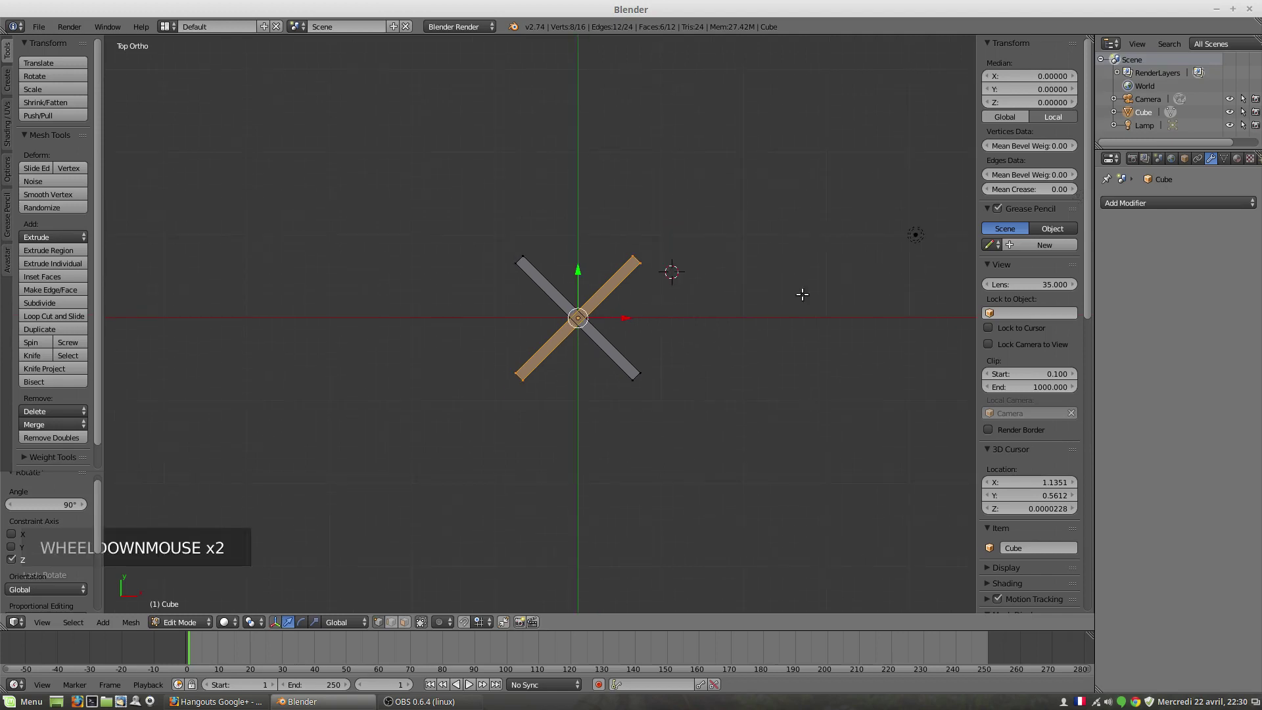
scroll(732, 376, down, 2)
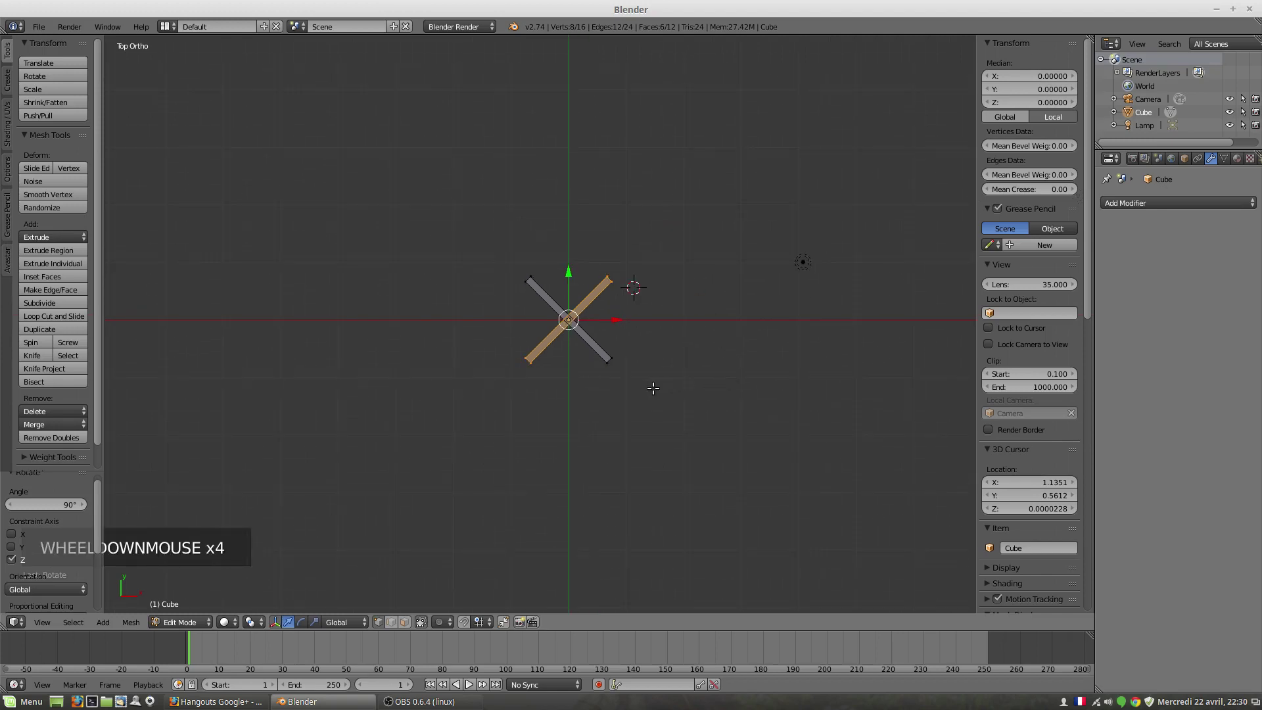
key(Tab)
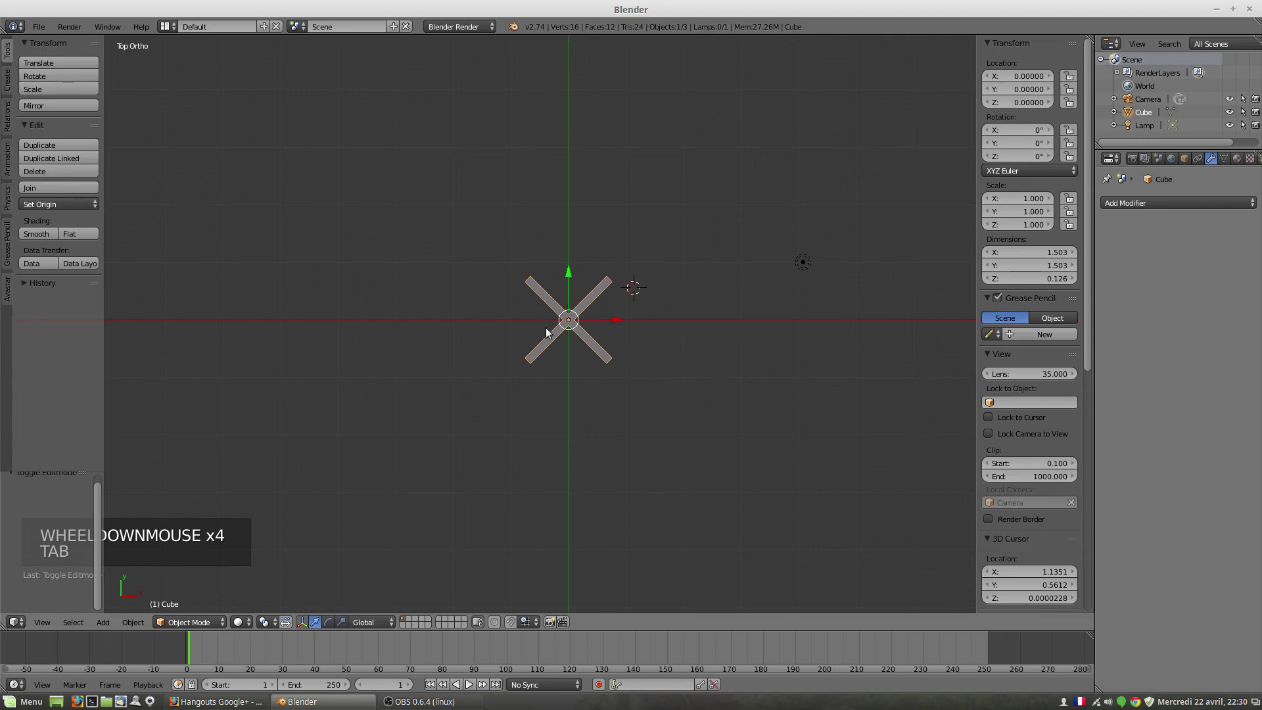
key(Tab)
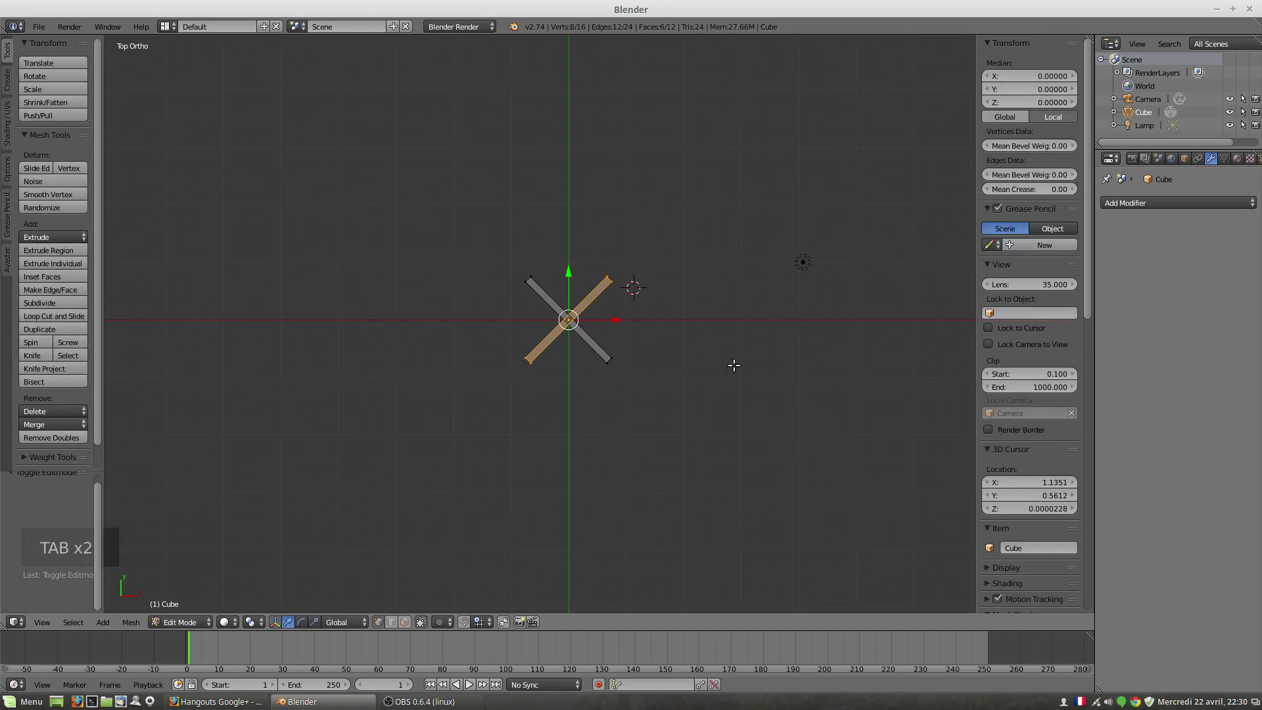
click(1127, 202)
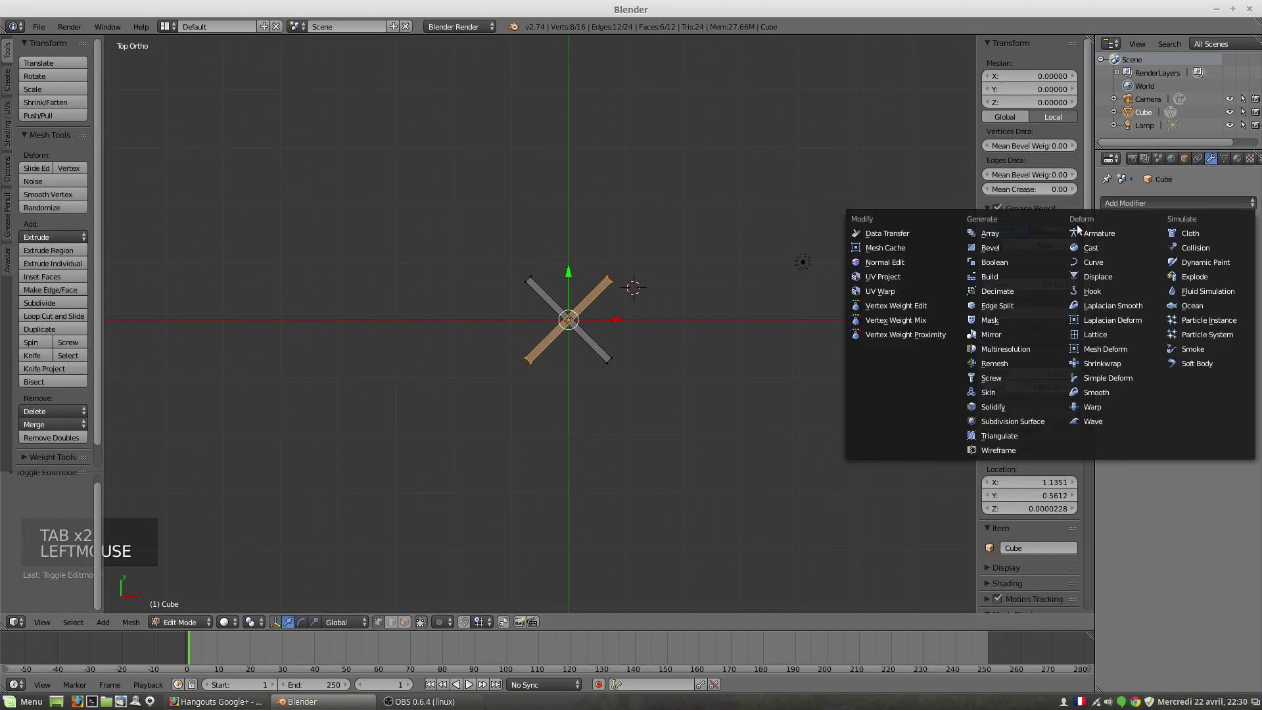
click(1001, 231)
scroll(677, 345, up, 3)
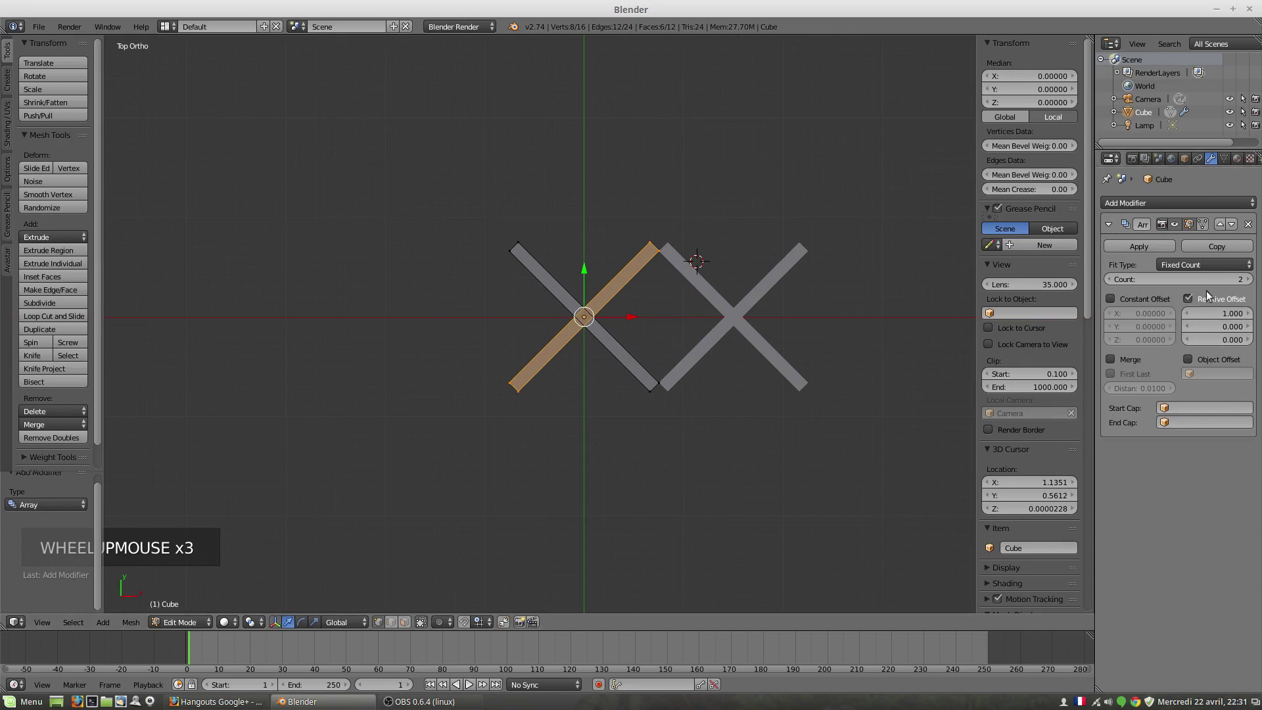
scroll(825, 403, down, 6)
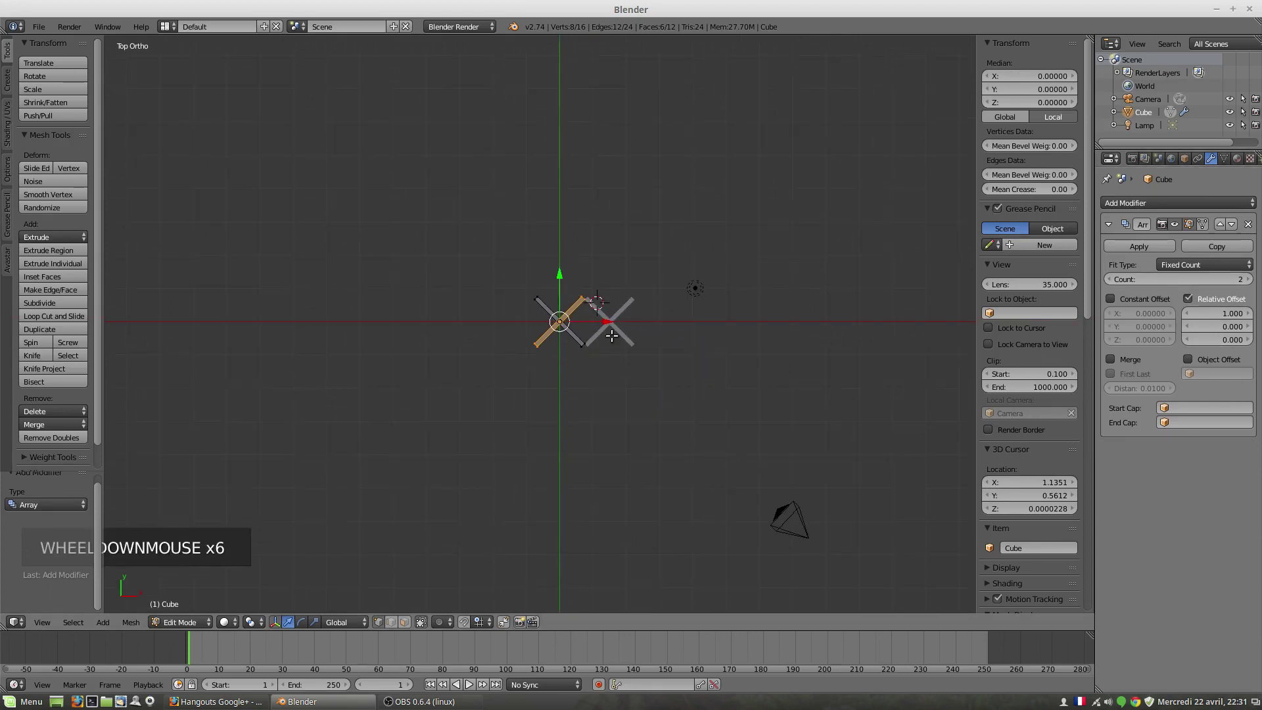
Set the Array modifier's count to 10 to extend the row of crosses along X
click(1247, 280)
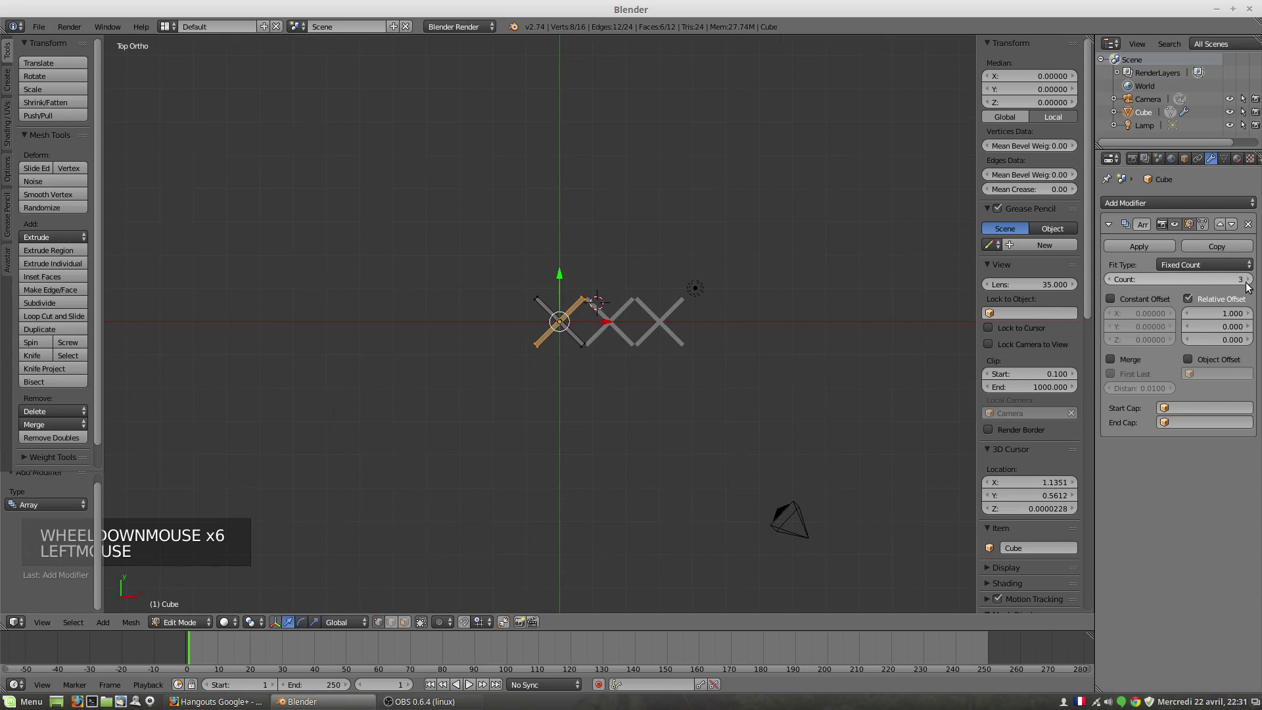
click(1248, 280)
click(1247, 280)
click(1247, 281)
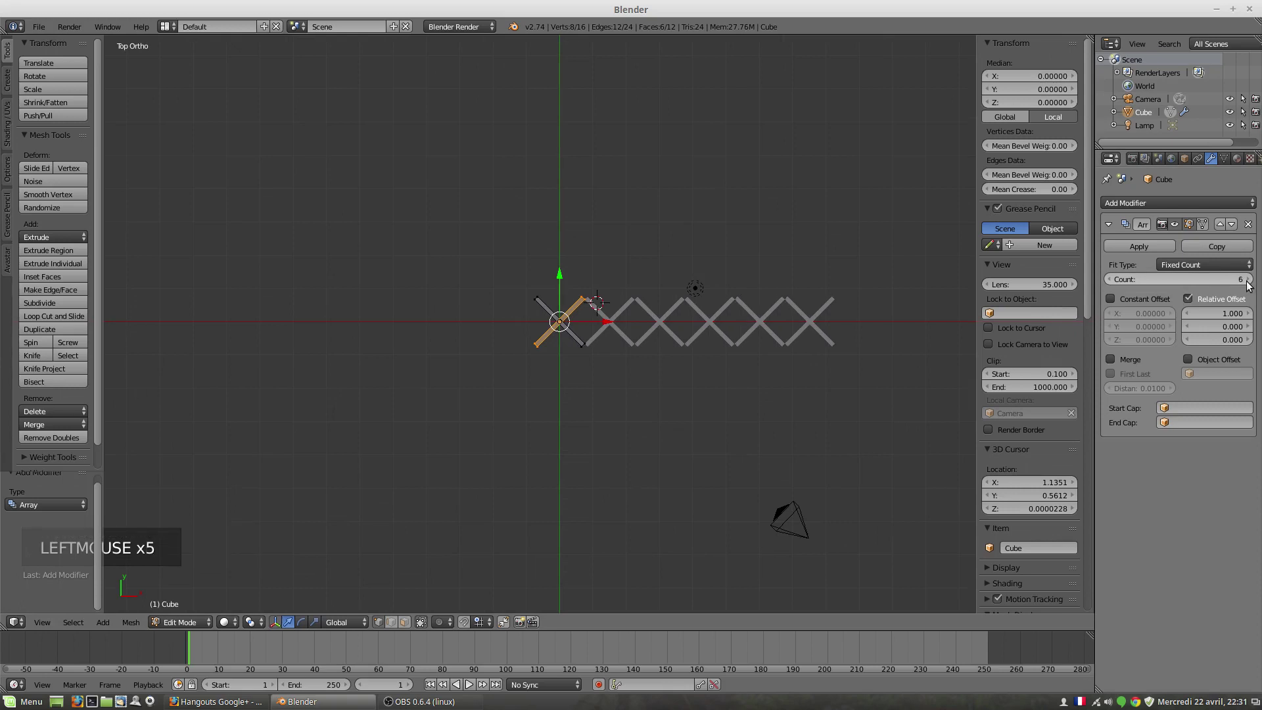
click(1248, 280)
click(1248, 280)
click(1248, 280)
click(1250, 281)
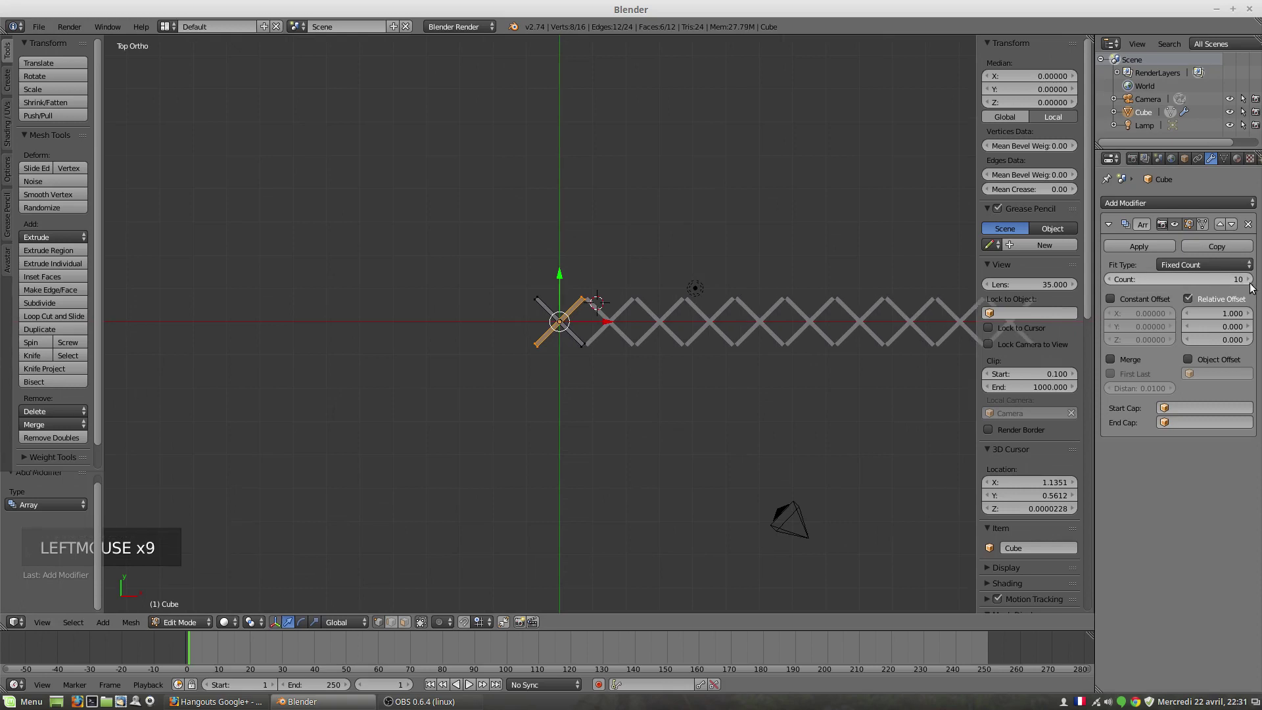
scroll(798, 402, down, 2)
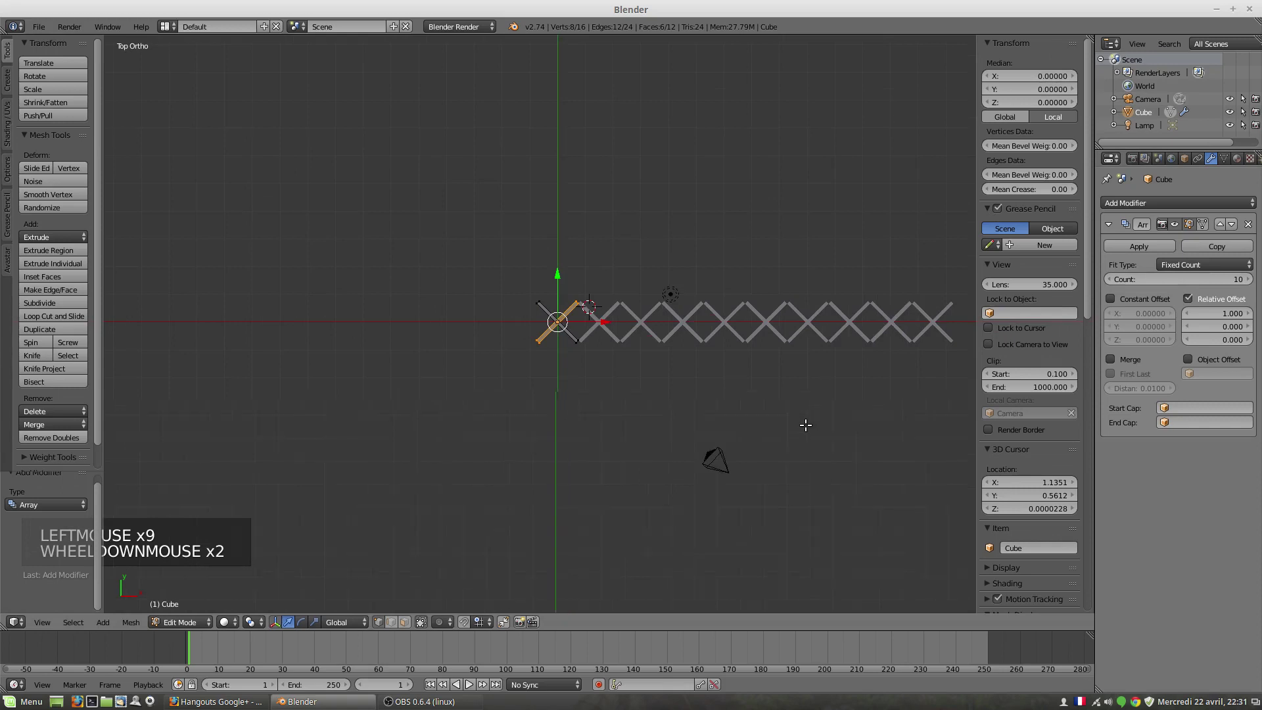
shift+middle_drag(826, 403, 661, 400)
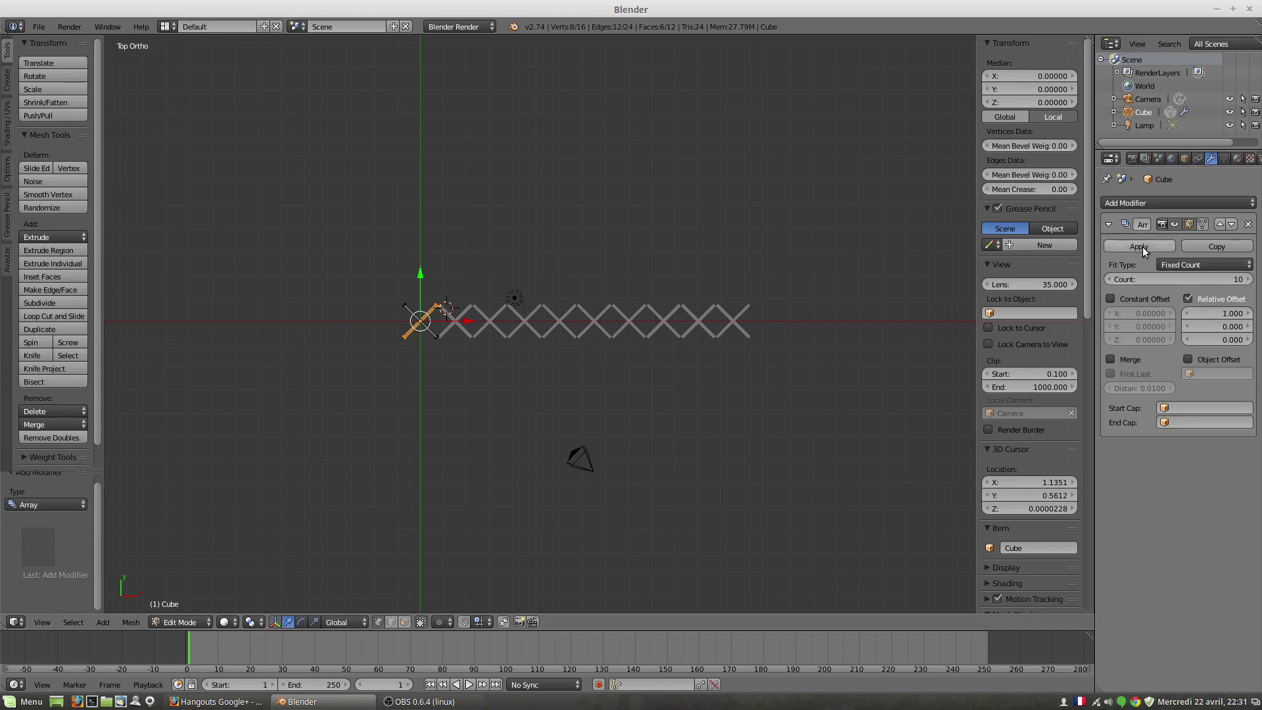
Collapse the settings of the Array modifier on the crossed bars
click(1109, 224)
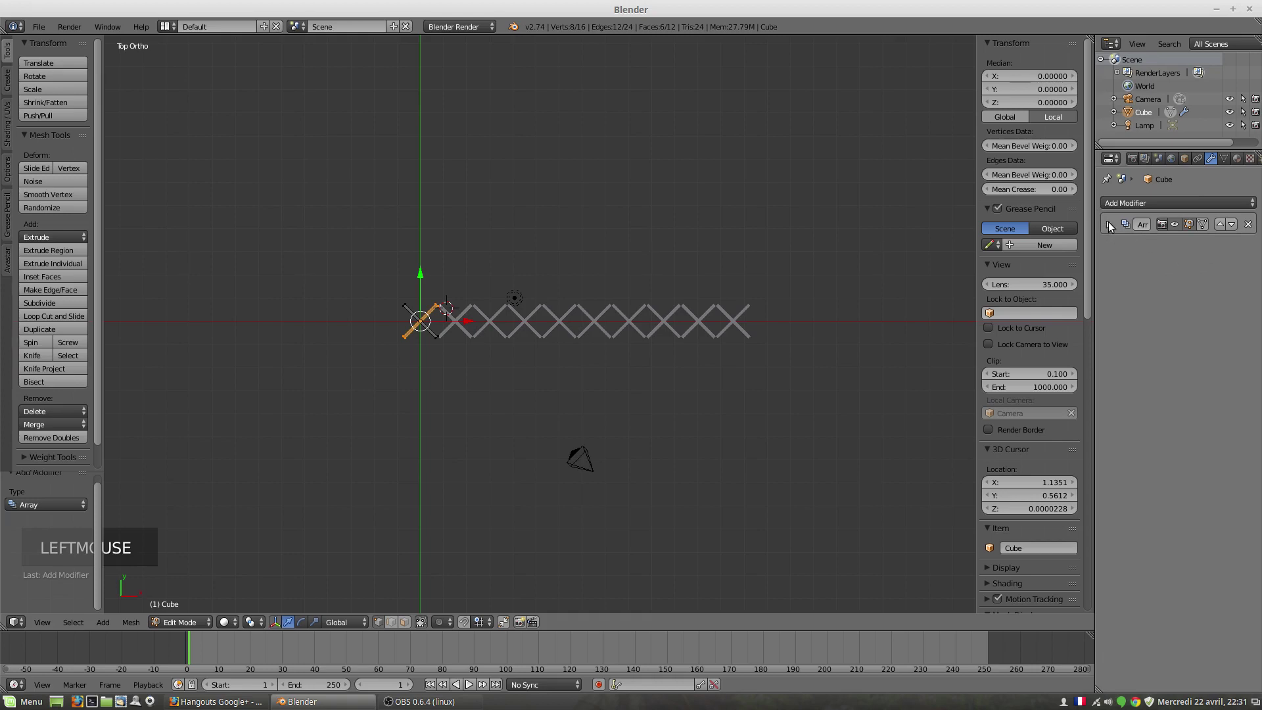
click(1109, 224)
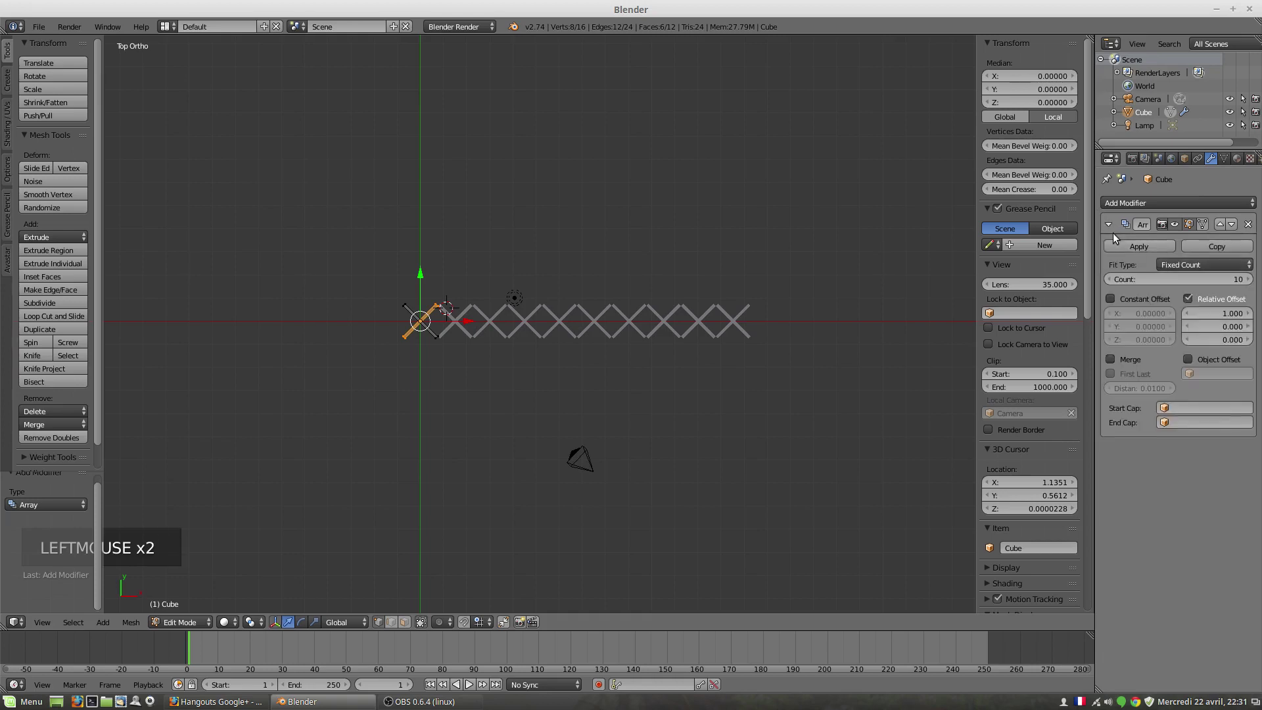
click(1107, 224)
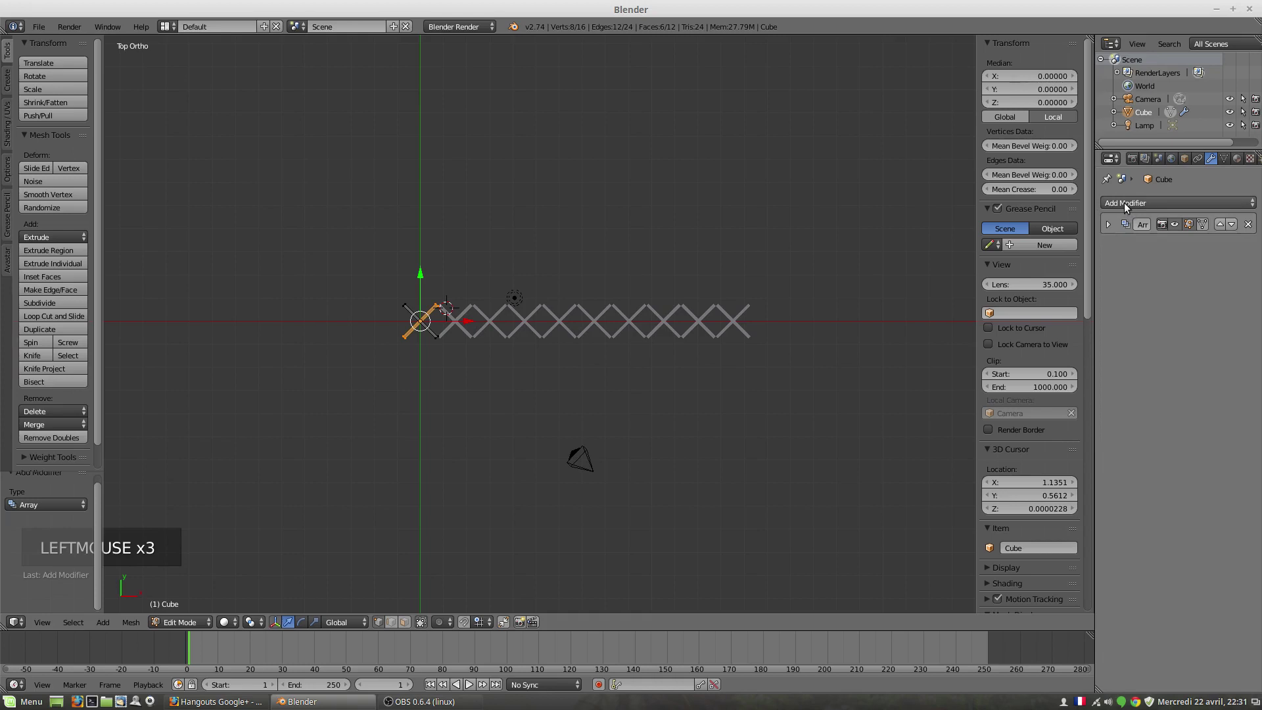
click(1124, 203)
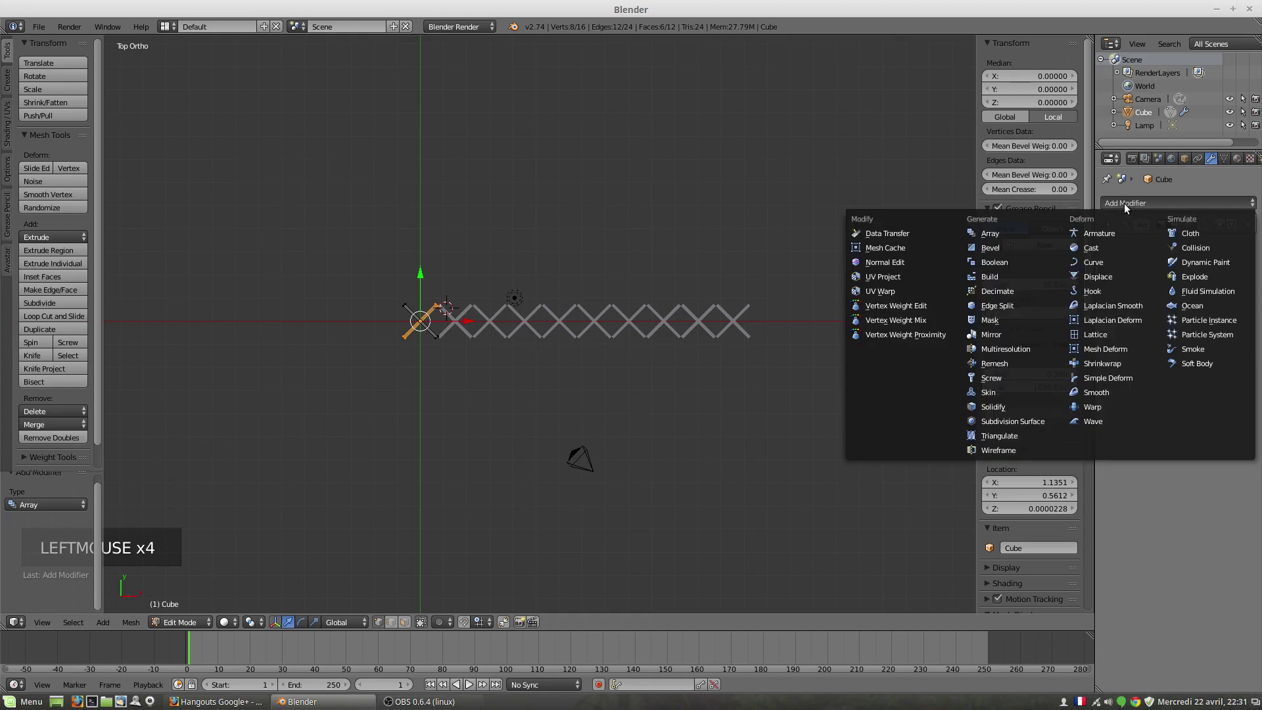
click(1006, 232)
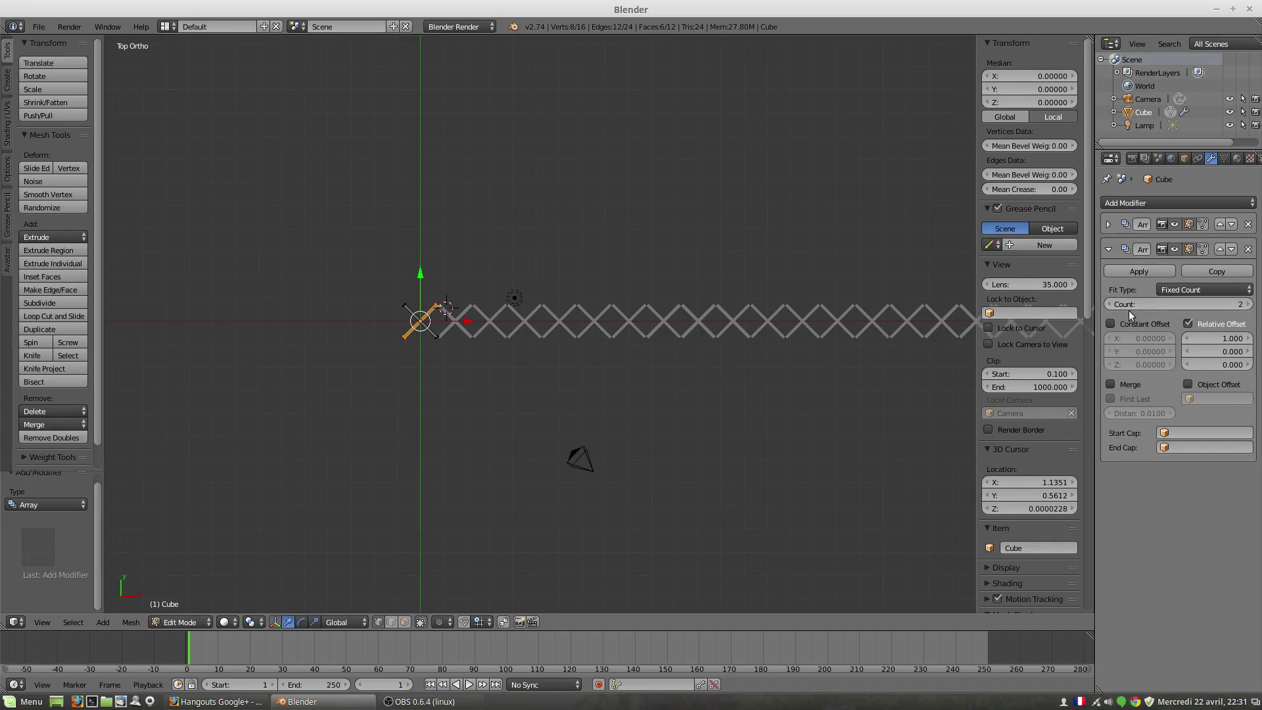
click(1248, 249)
Duplicate the Array modifier and set the copy's relative offset to 0 in X and 1 in Y
click(1108, 224)
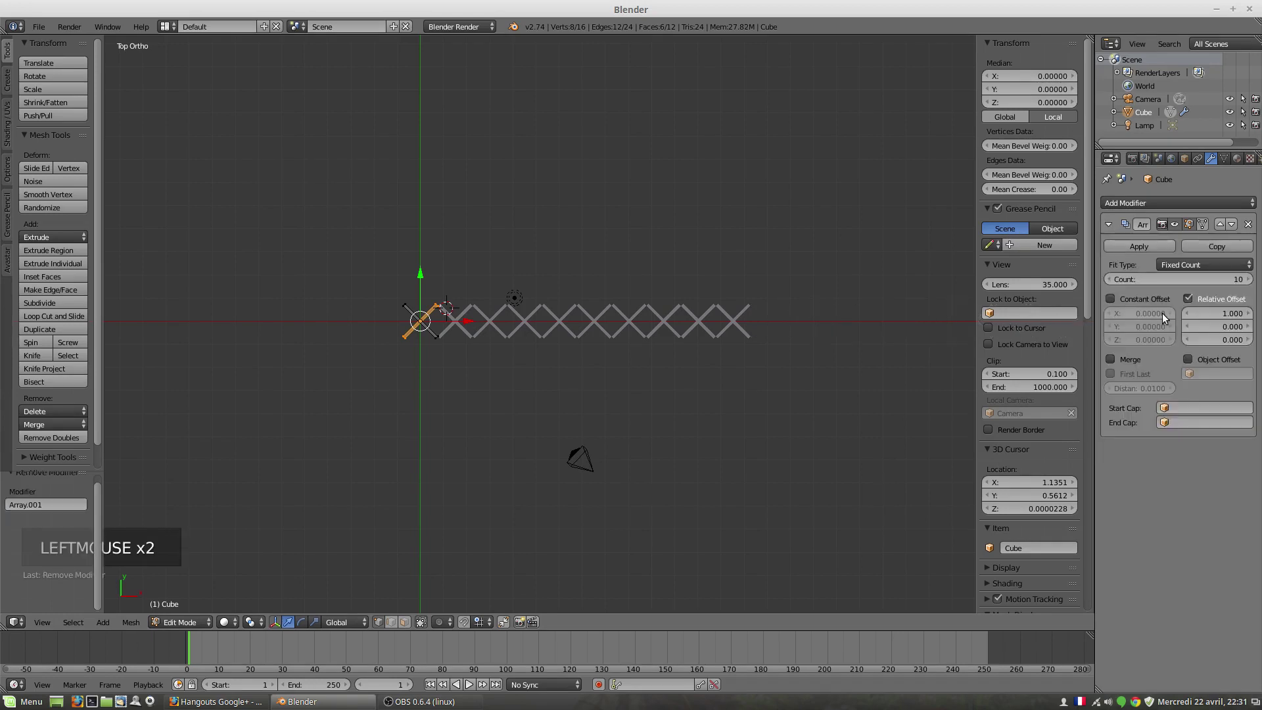
click(1222, 247)
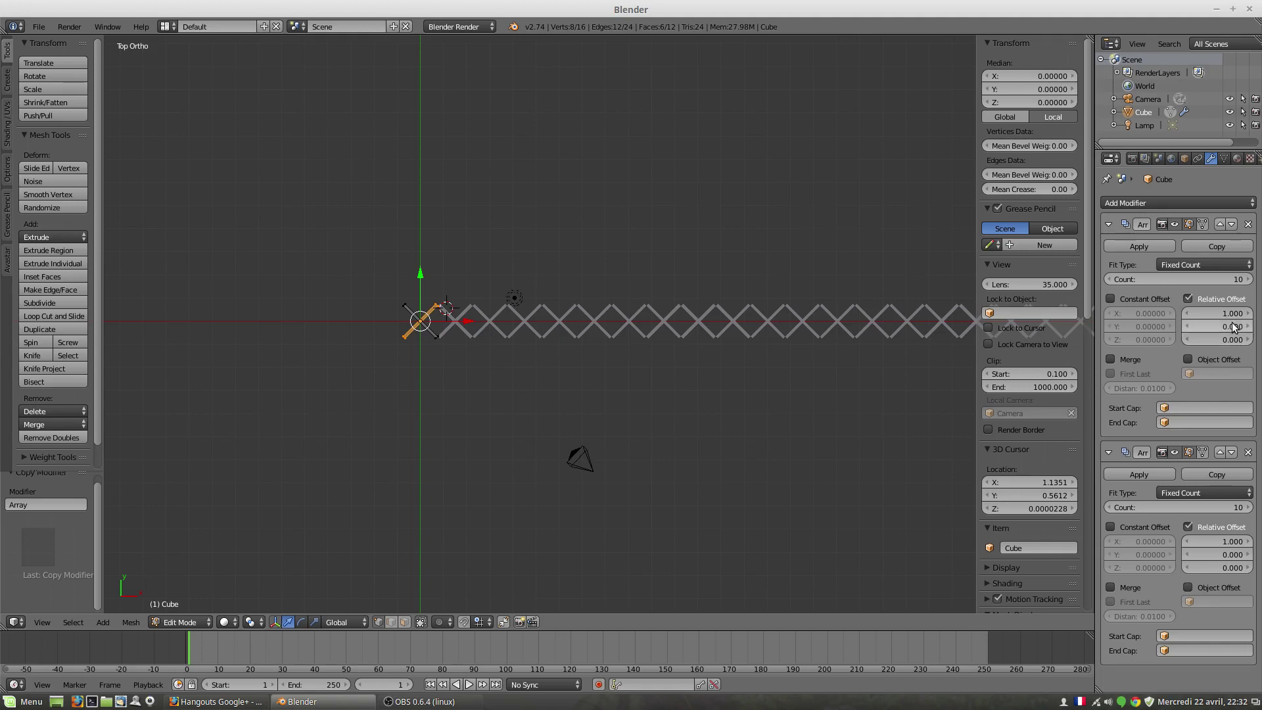
click(1233, 542)
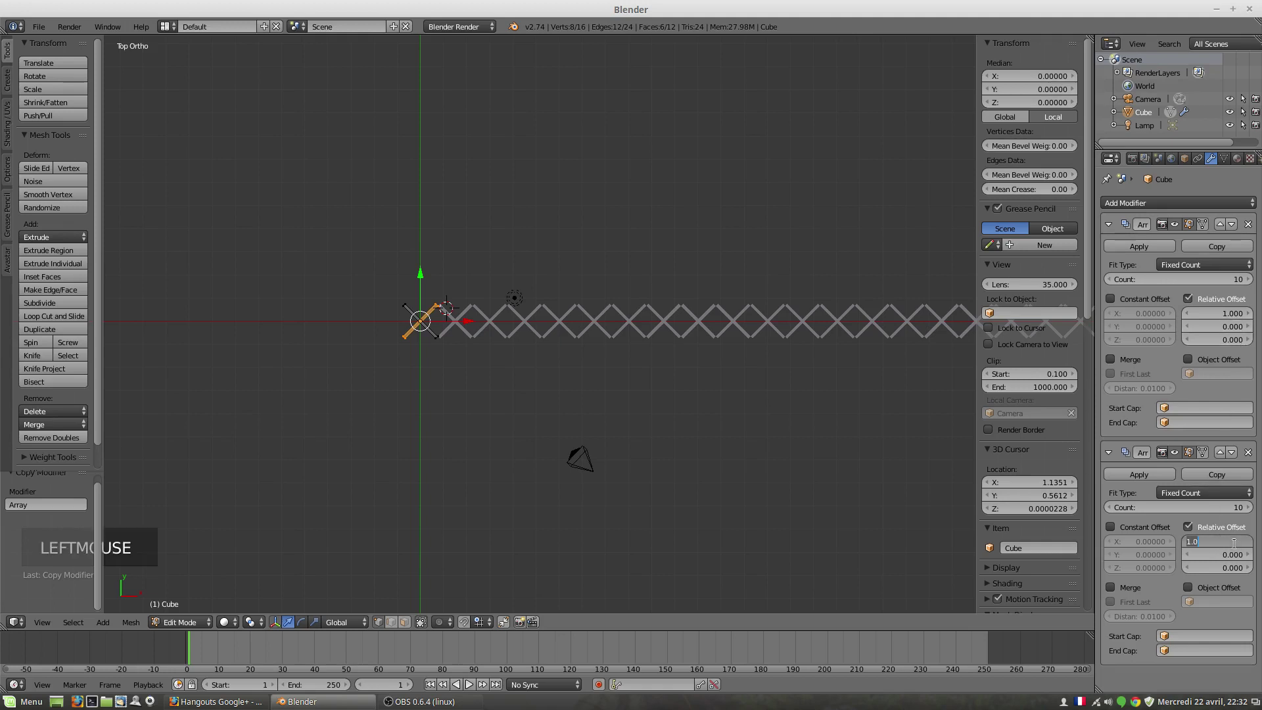
key(Return)
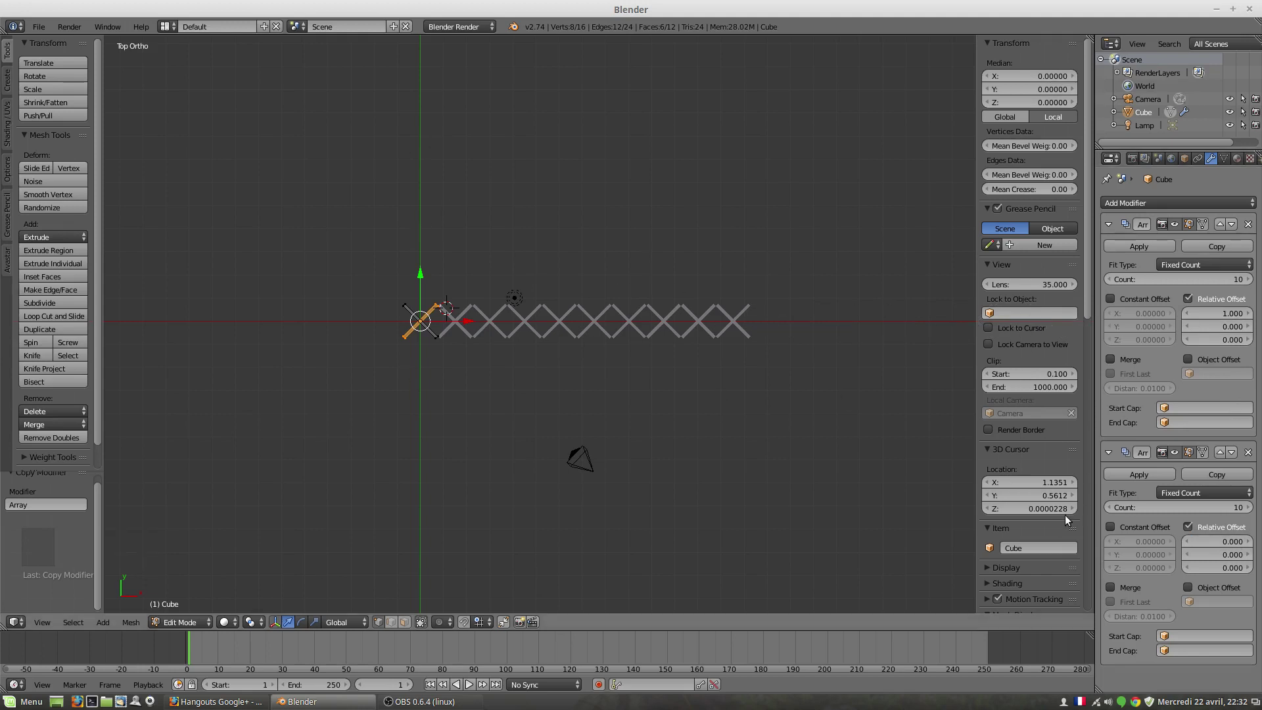
click(1235, 554)
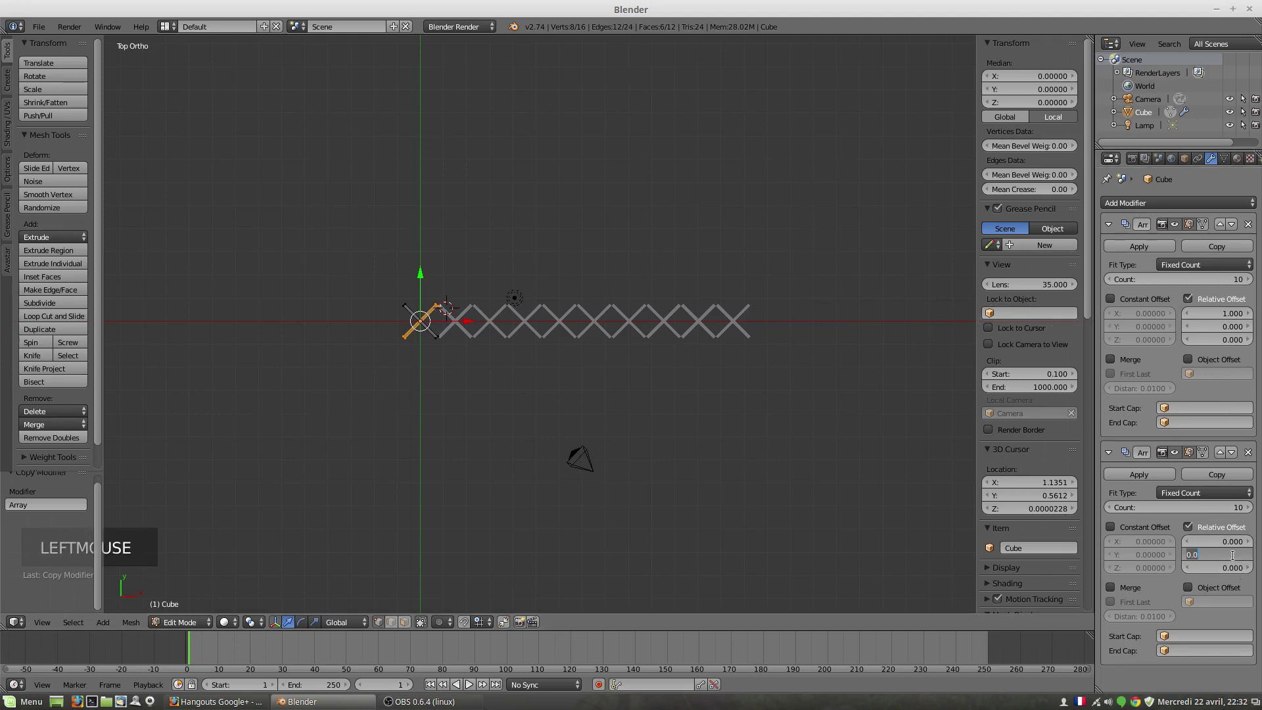
key(Return)
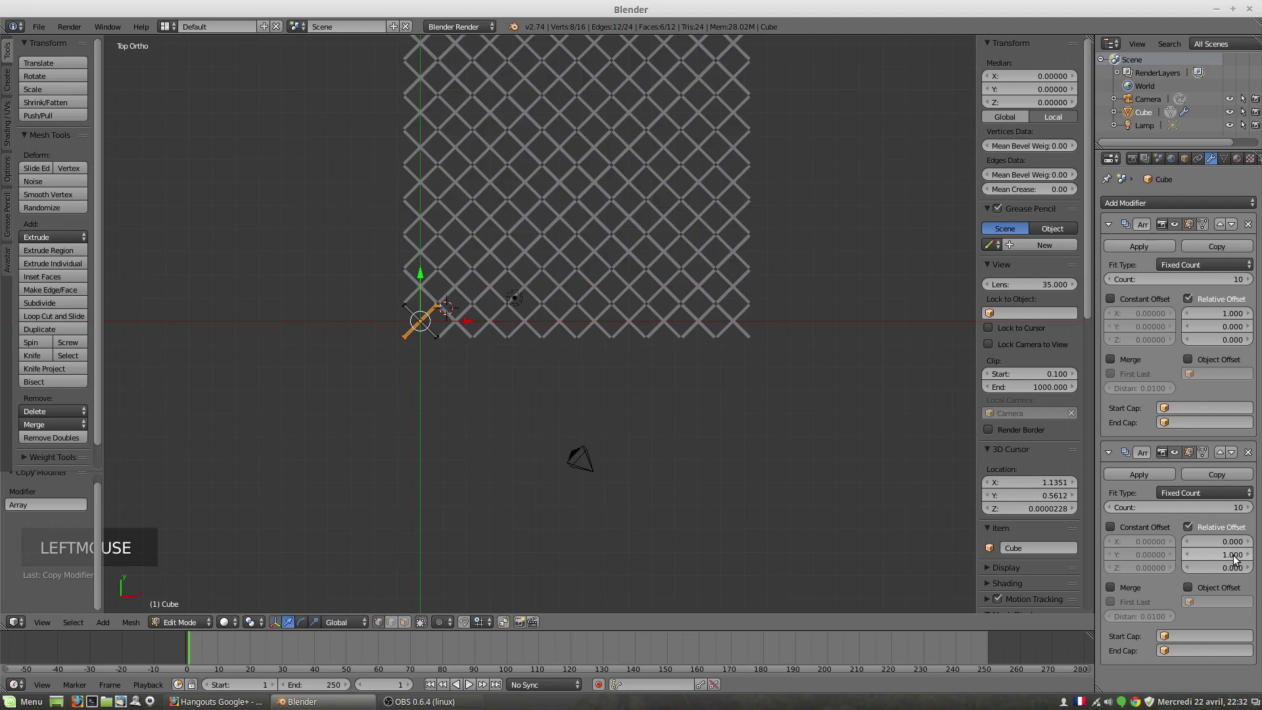
Examine the whole lattice and then the joints where the ends of neighbouring crosses meet
scroll(812, 375, down, 2)
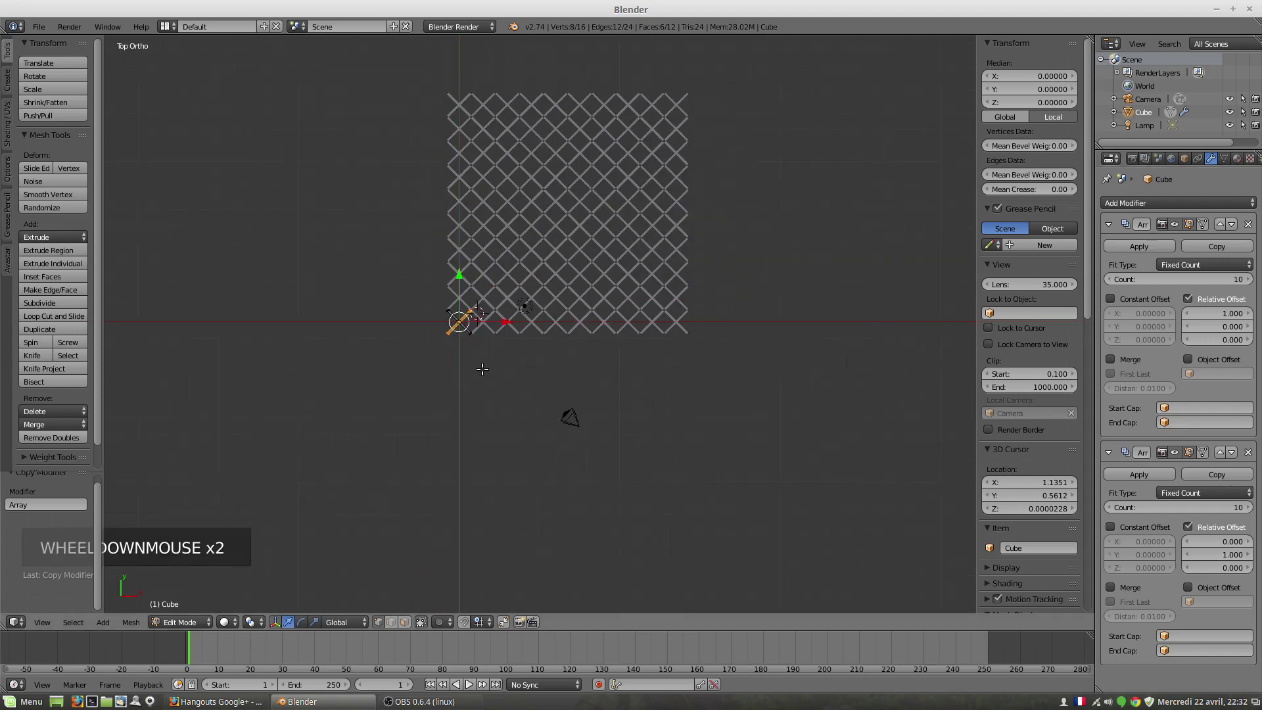
scroll(486, 369, up, 6)
scroll(486, 370, up, 4)
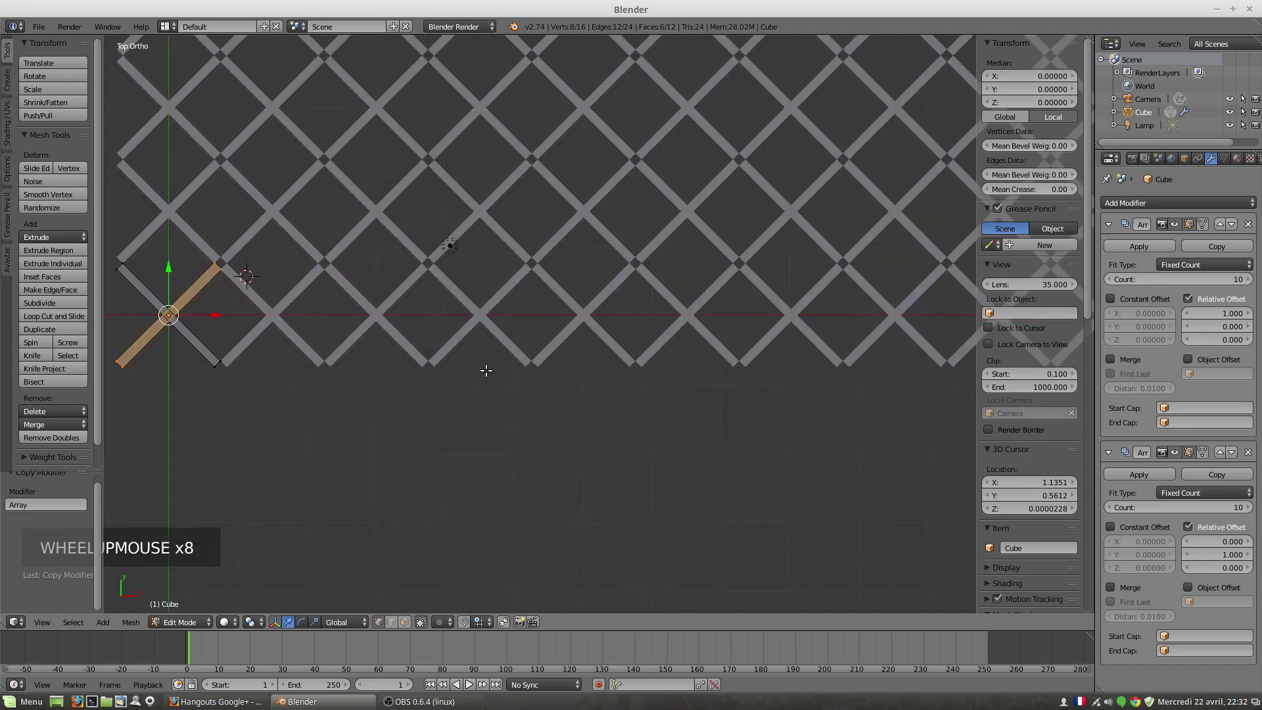
scroll(497, 370, down, 7)
scroll(504, 371, down, 3)
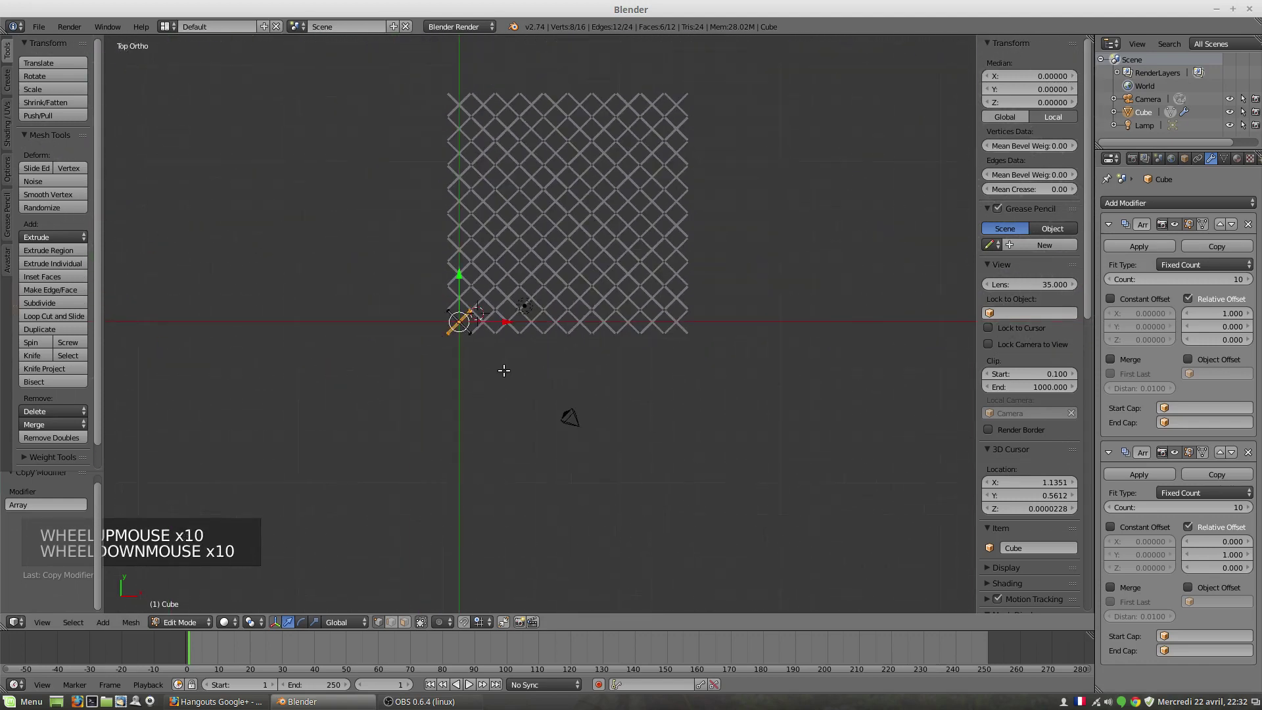
scroll(504, 370, up, 12)
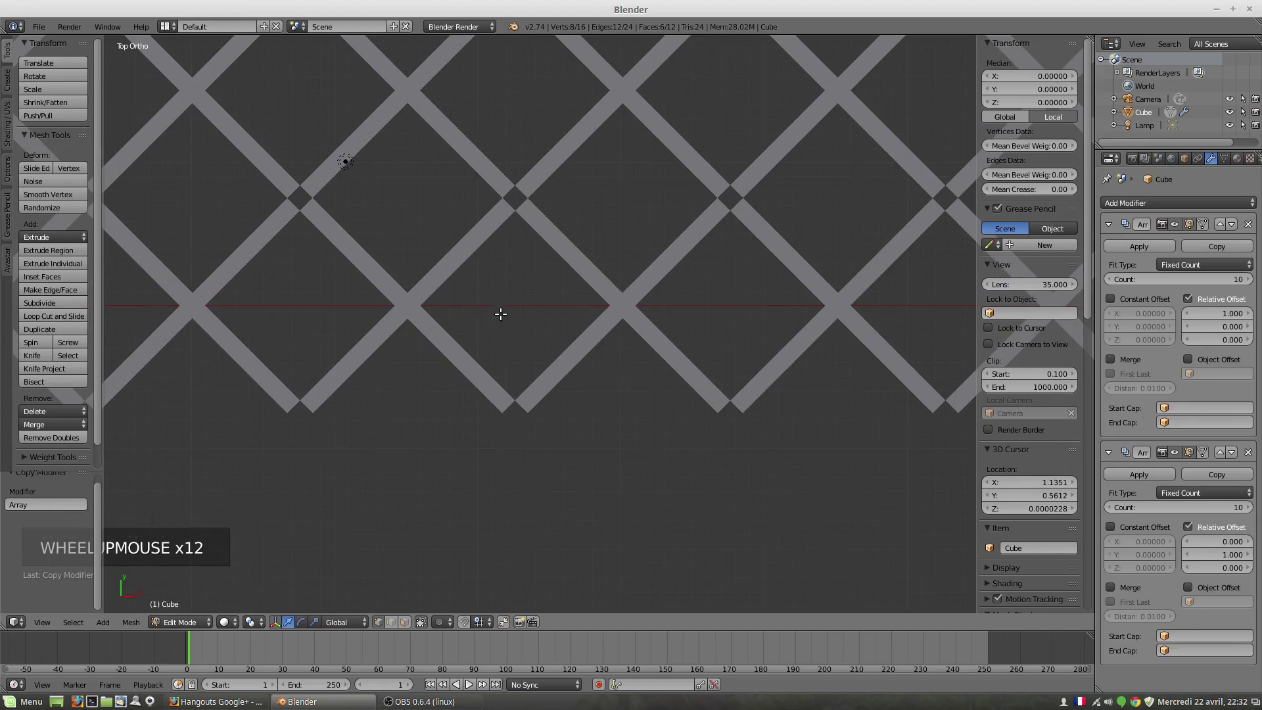
shift+middle_drag(485, 293, 1068, 312)
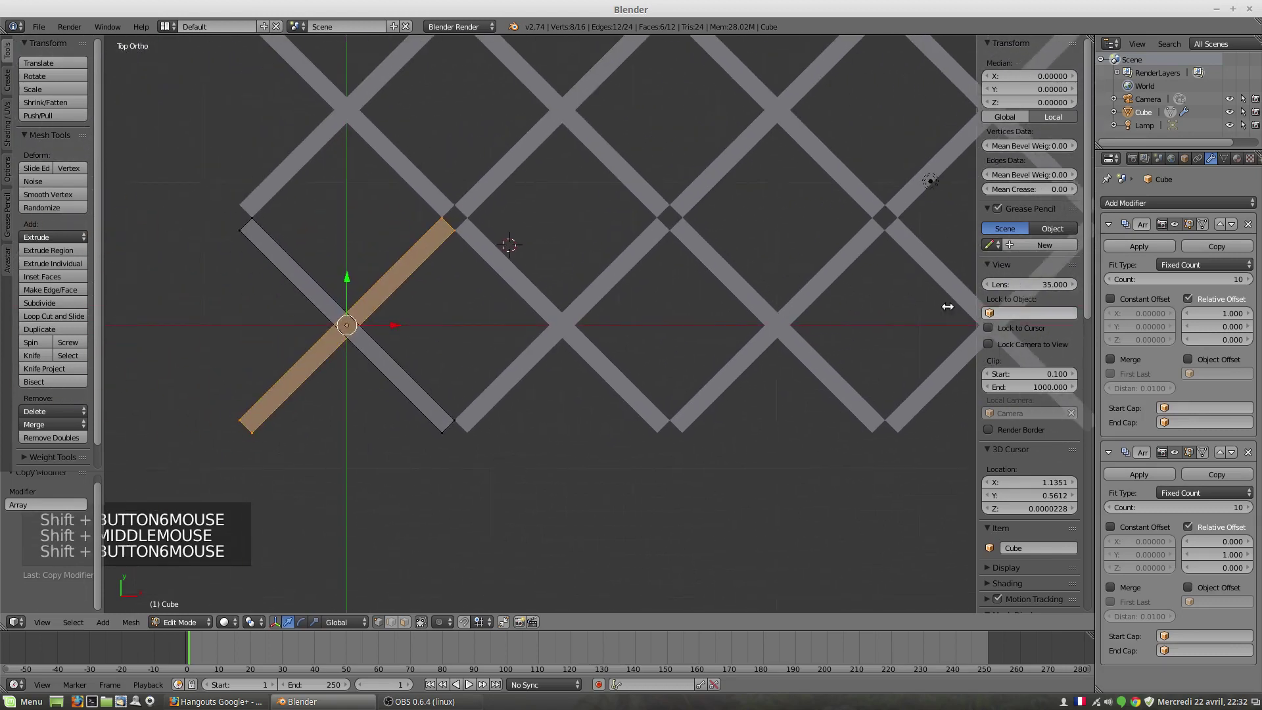
shift+middle_drag(537, 299, 583, 326)
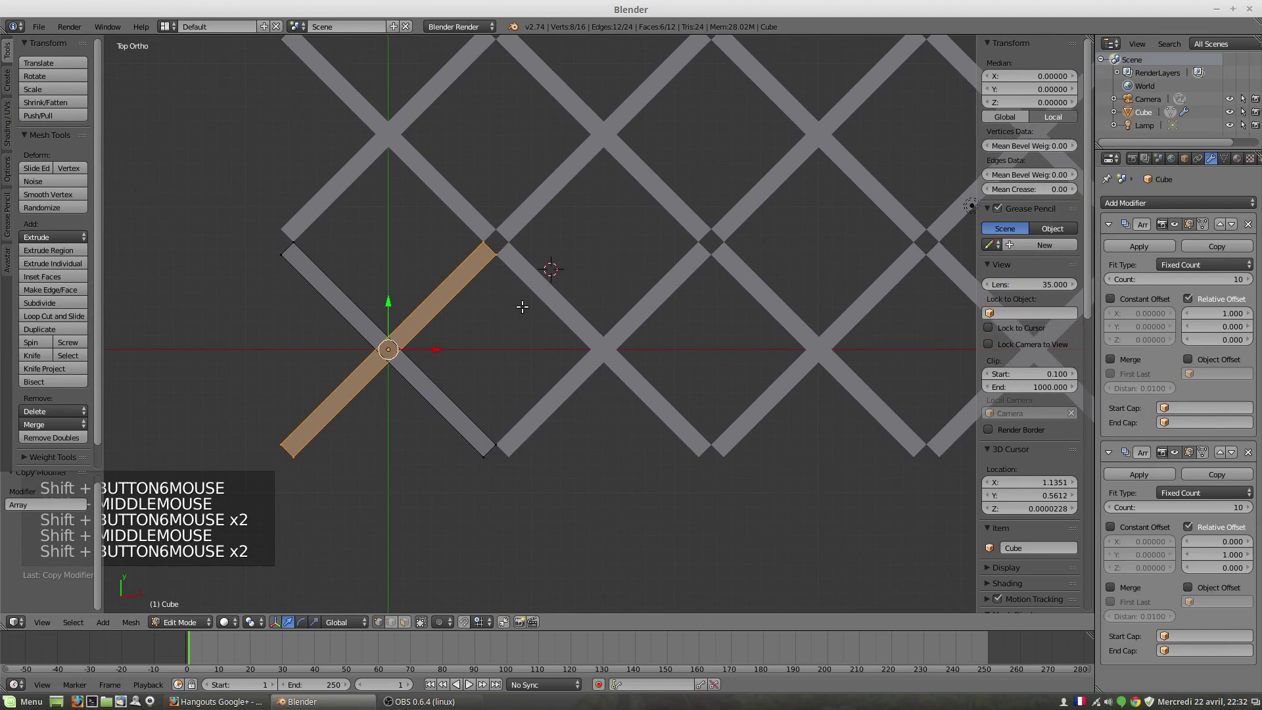
scroll(515, 304, up, 3)
shift+middle_drag(493, 285, 602, 403)
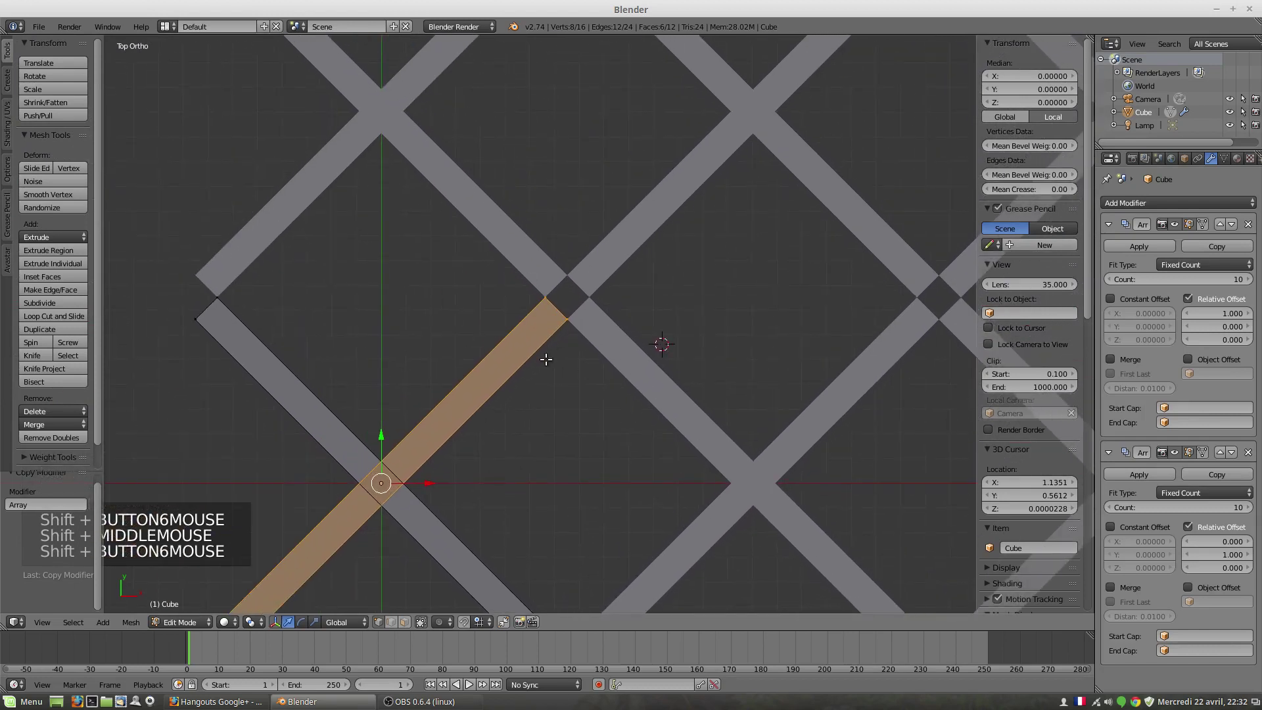
shift+middle_drag(555, 443, 559, 284)
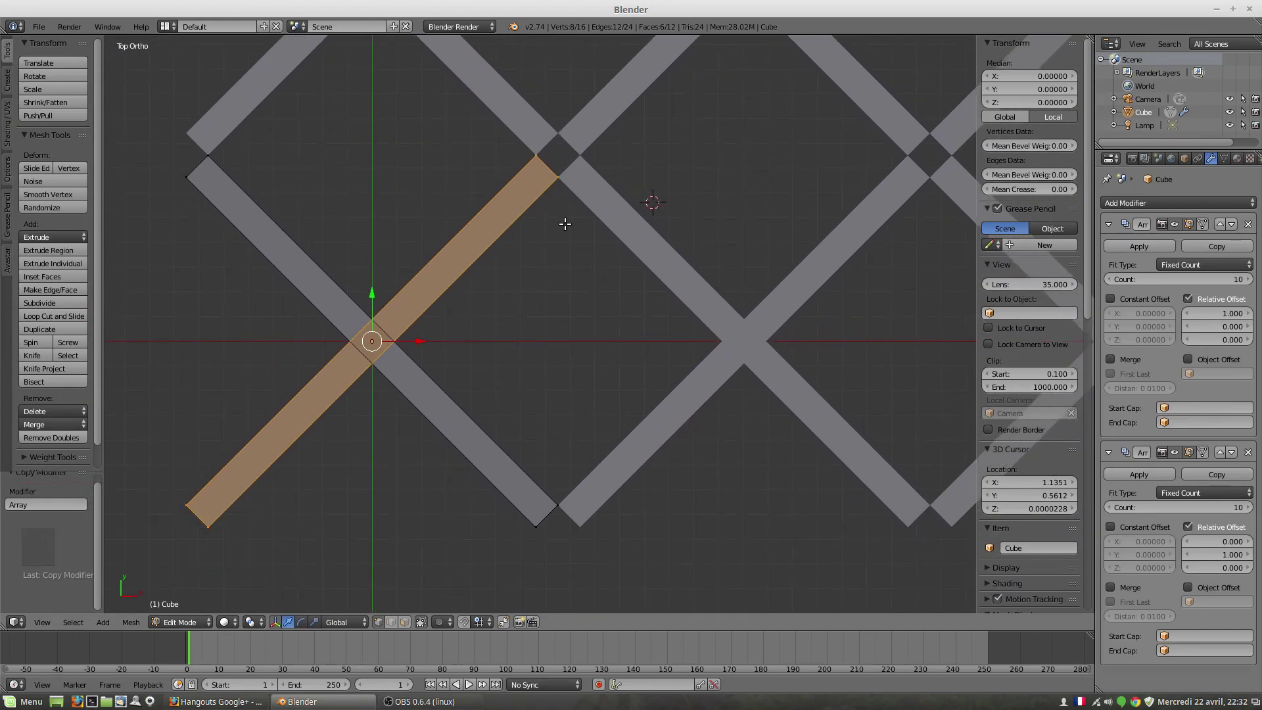
Select the outer corner vertex at the upper-right bar end and display the mesh as wireframe in Edit Mode
right_click(560, 184)
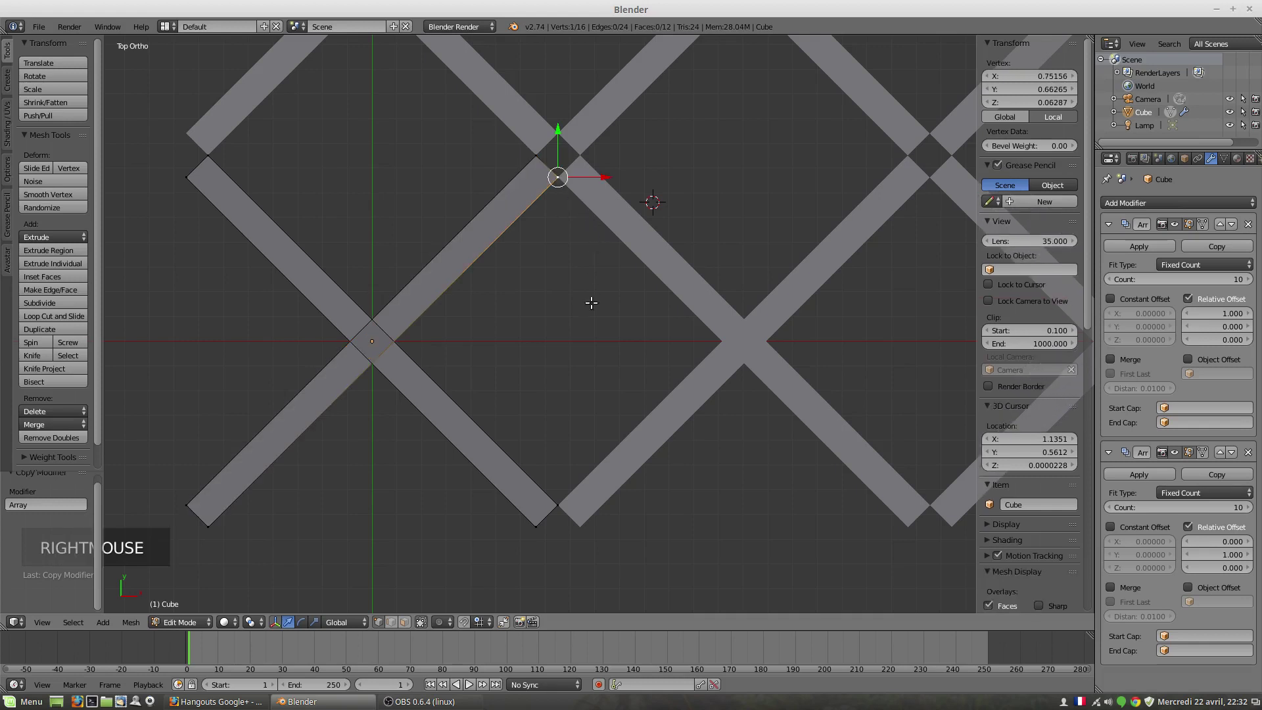
key(Tab)
key(z)
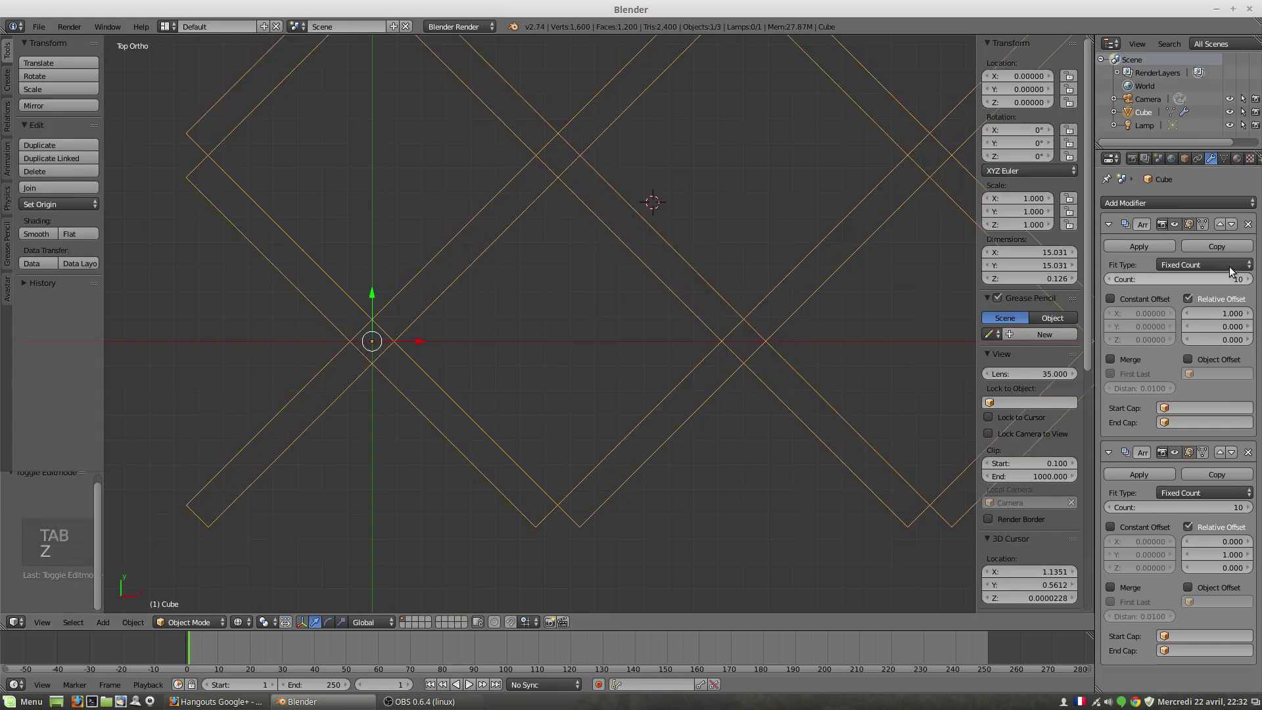
click(1190, 225)
click(1190, 225)
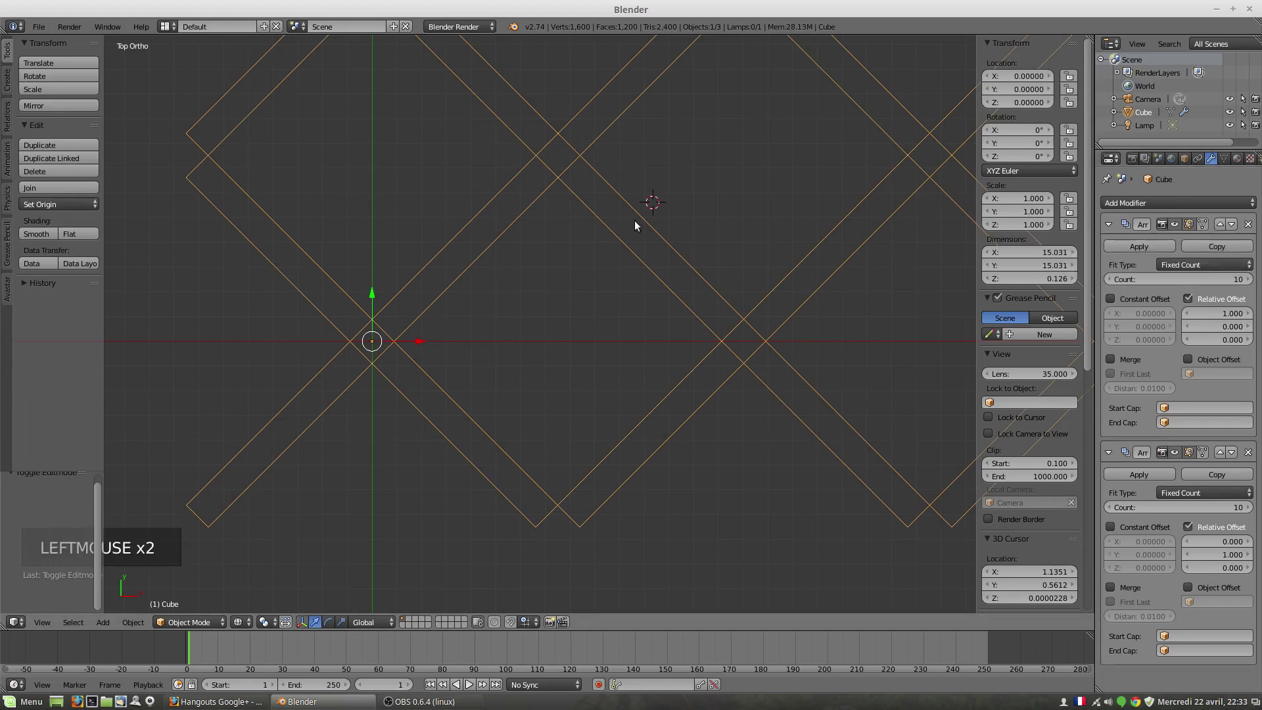
key(Tab)
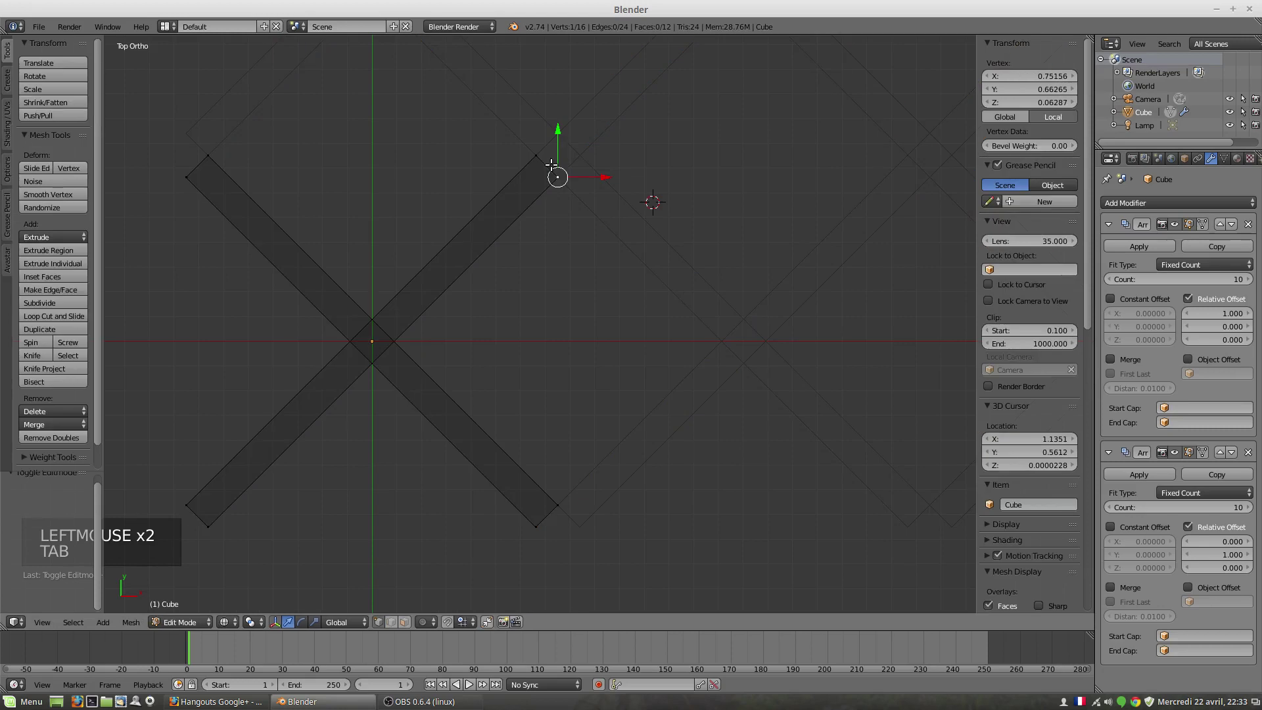
key(Tab)
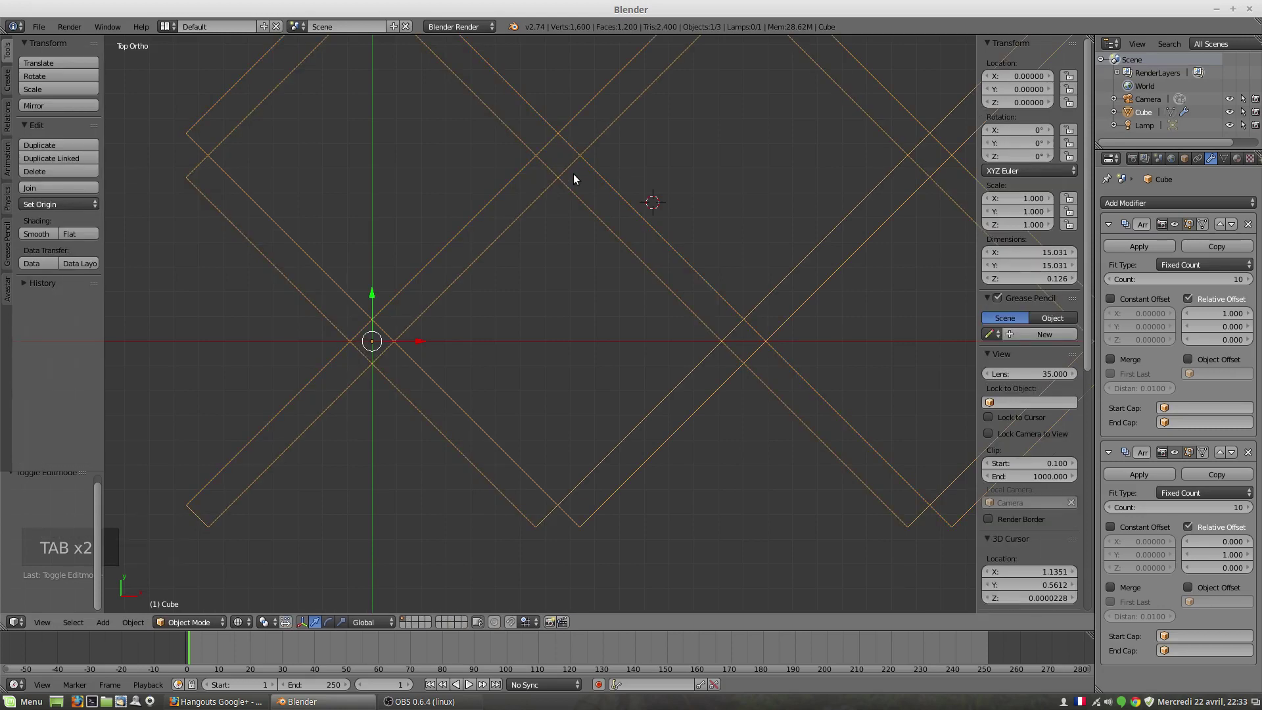
key(z)
key(Tab)
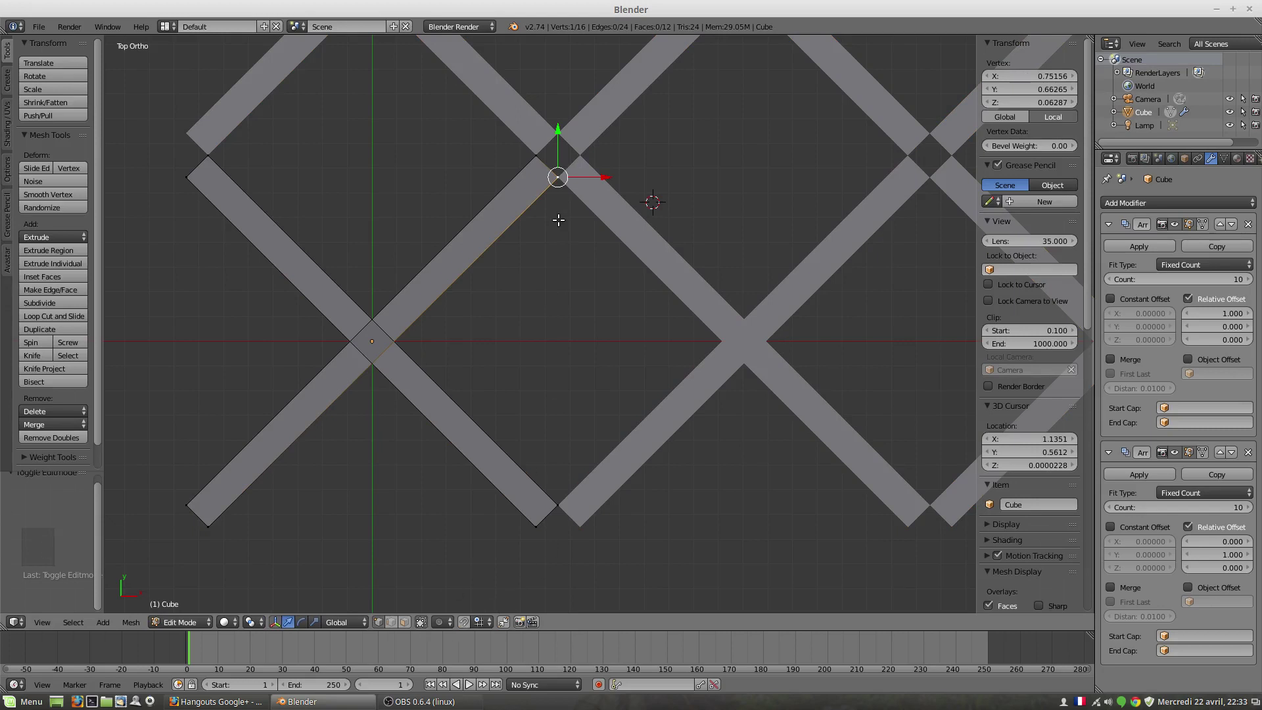
key(z)
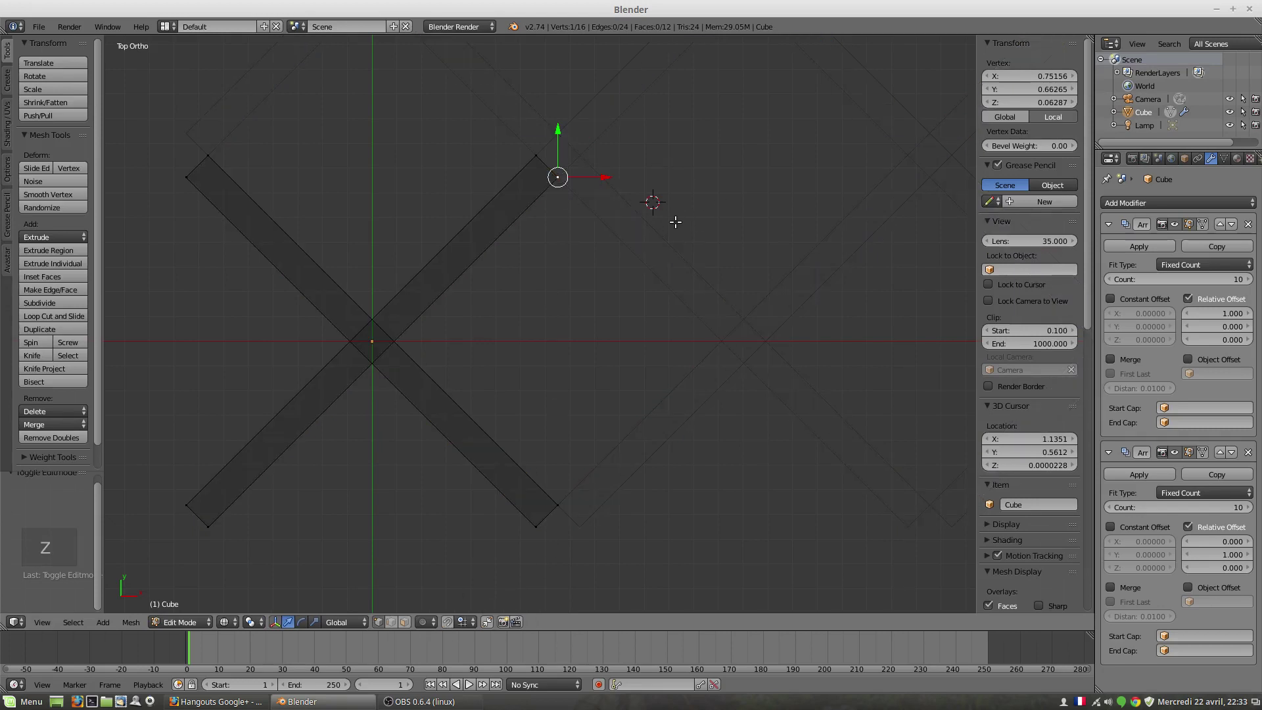
Box-select the outermost corner vertices of the two right bar ends and inspect them from an angle and from the top
scroll(658, 217, down, 1)
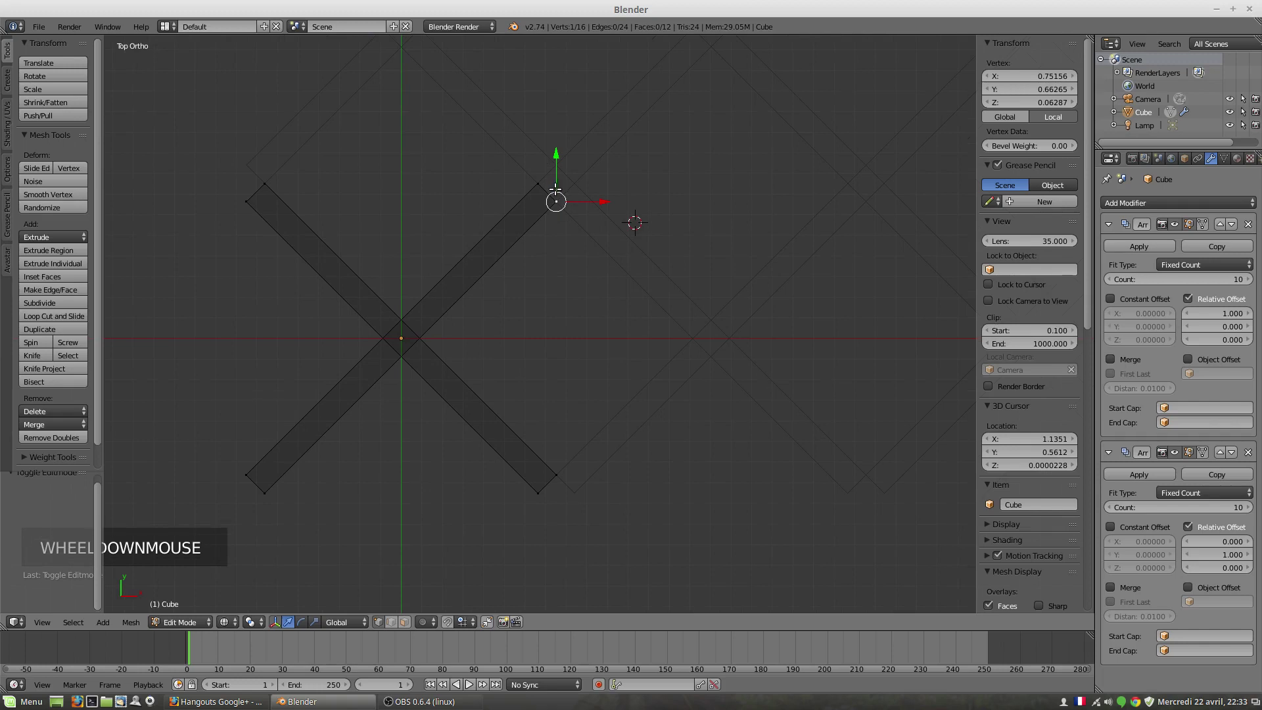
key(b)
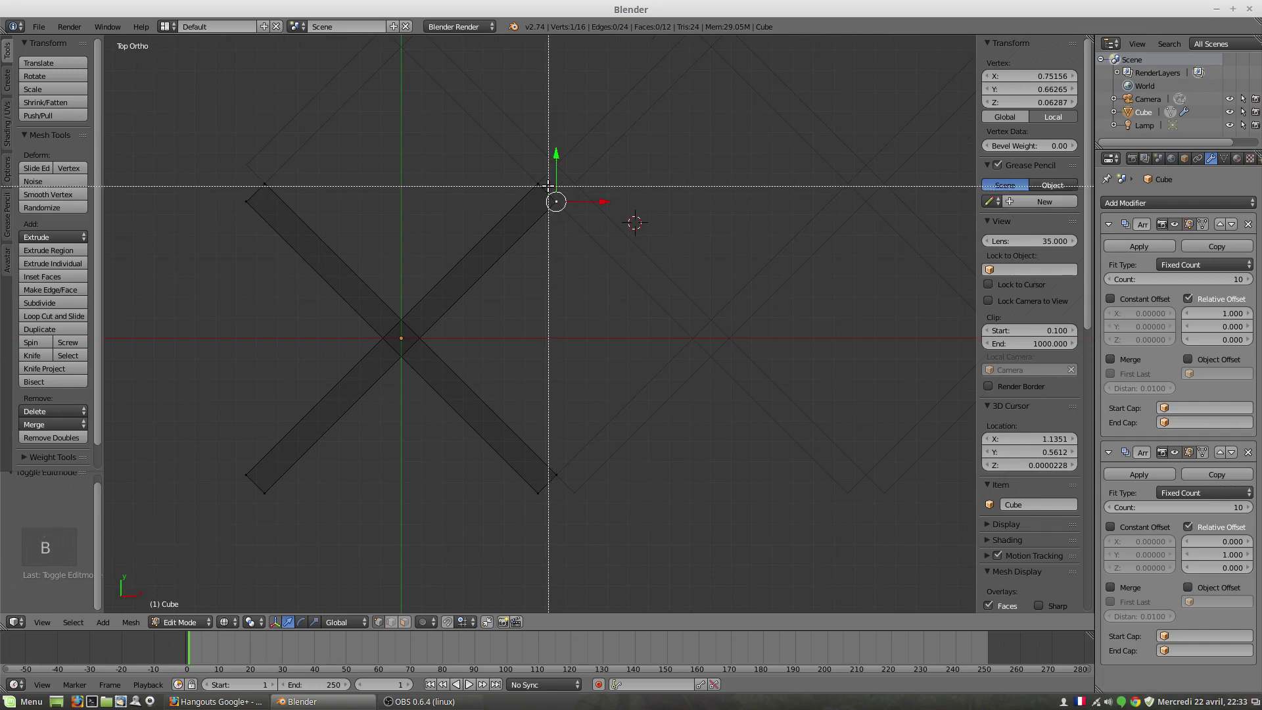
drag(549, 185, 612, 484)
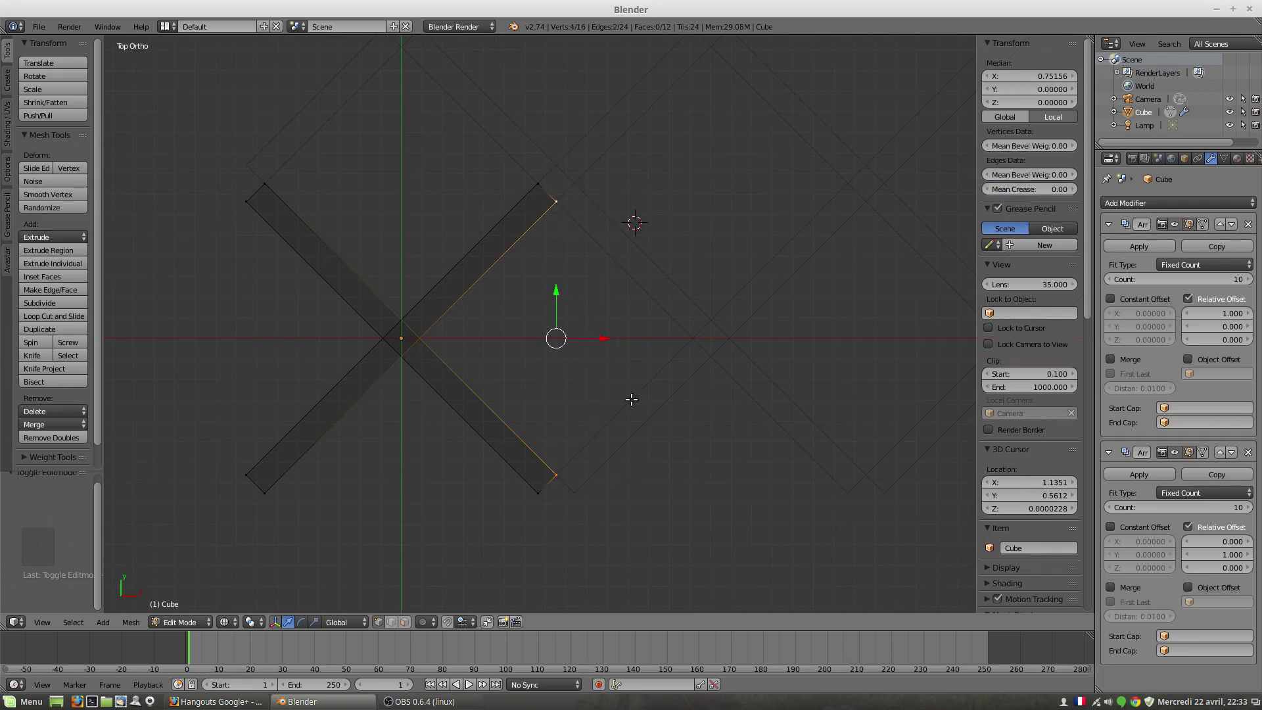
middle_drag(632, 399, 615, 270)
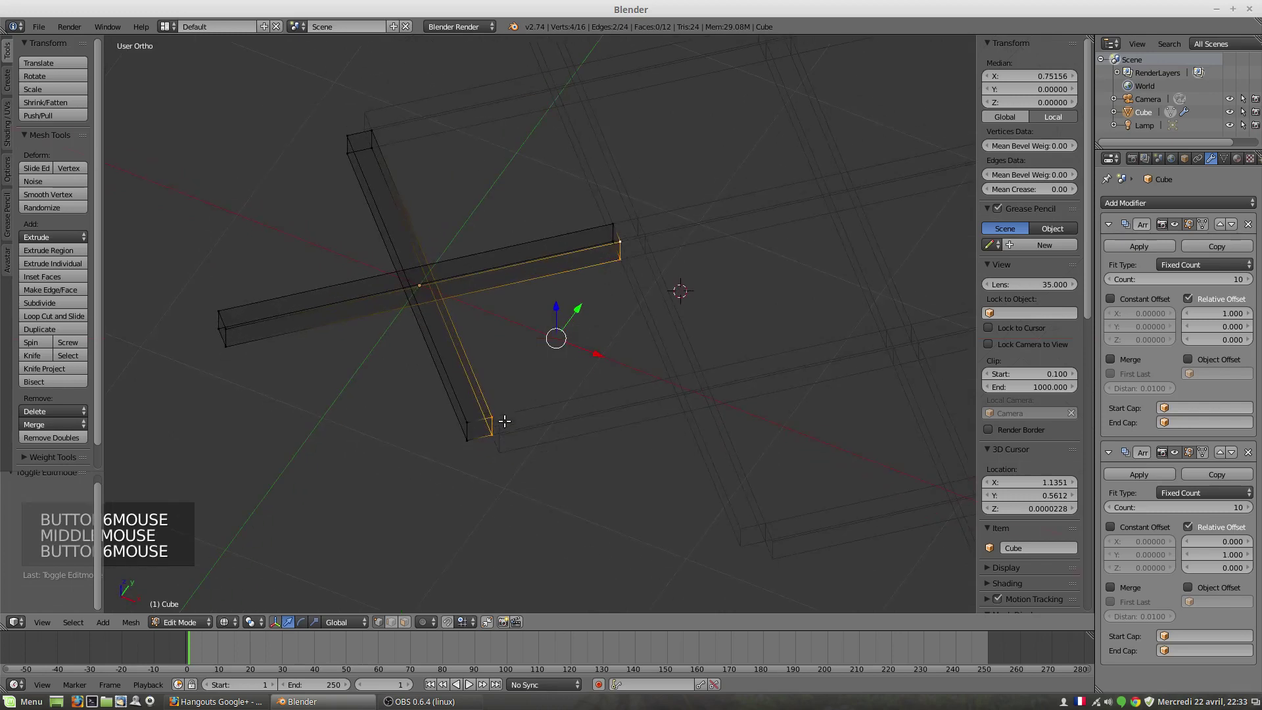
middle_drag(585, 356, 622, 406)
scroll(621, 406, left, 1)
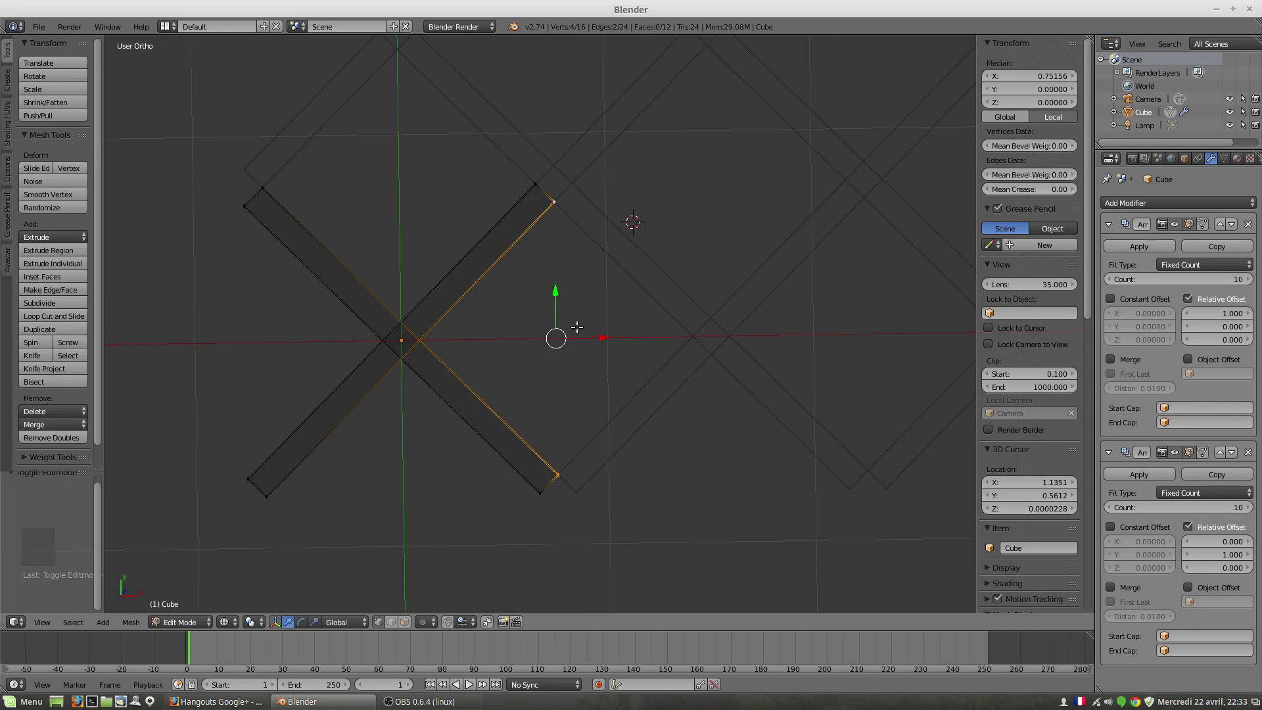
key(KP_7)
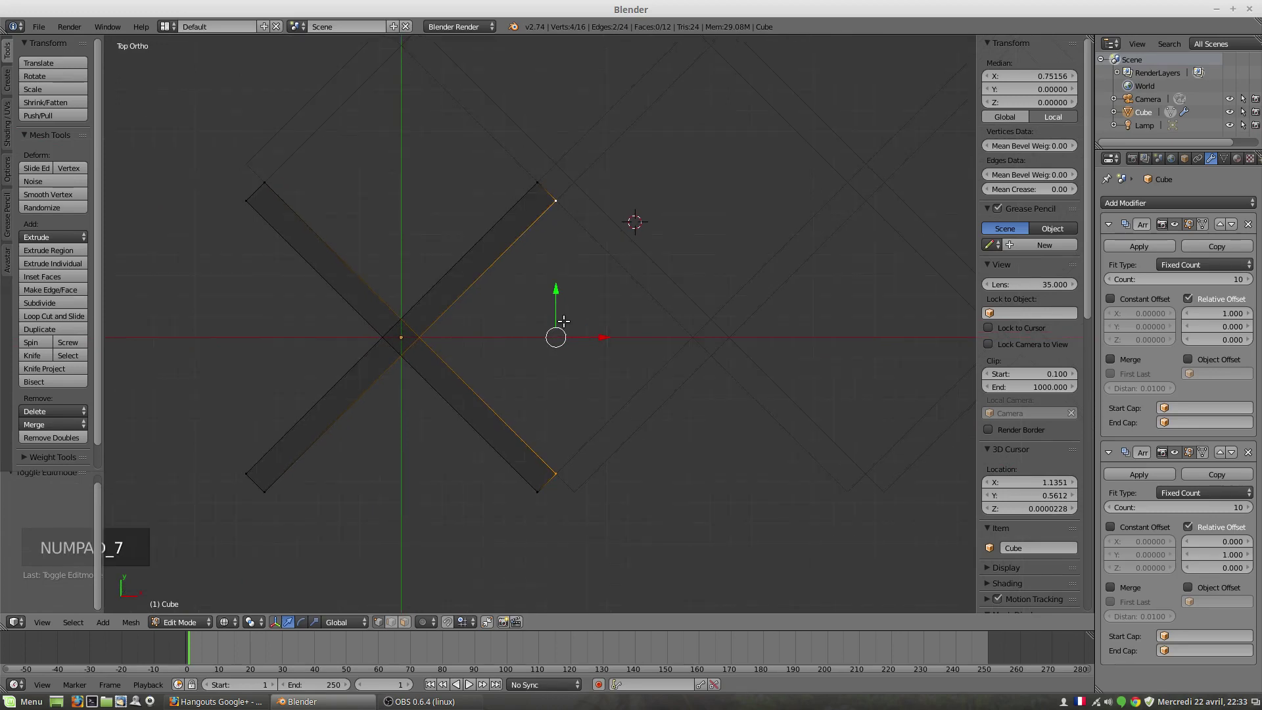
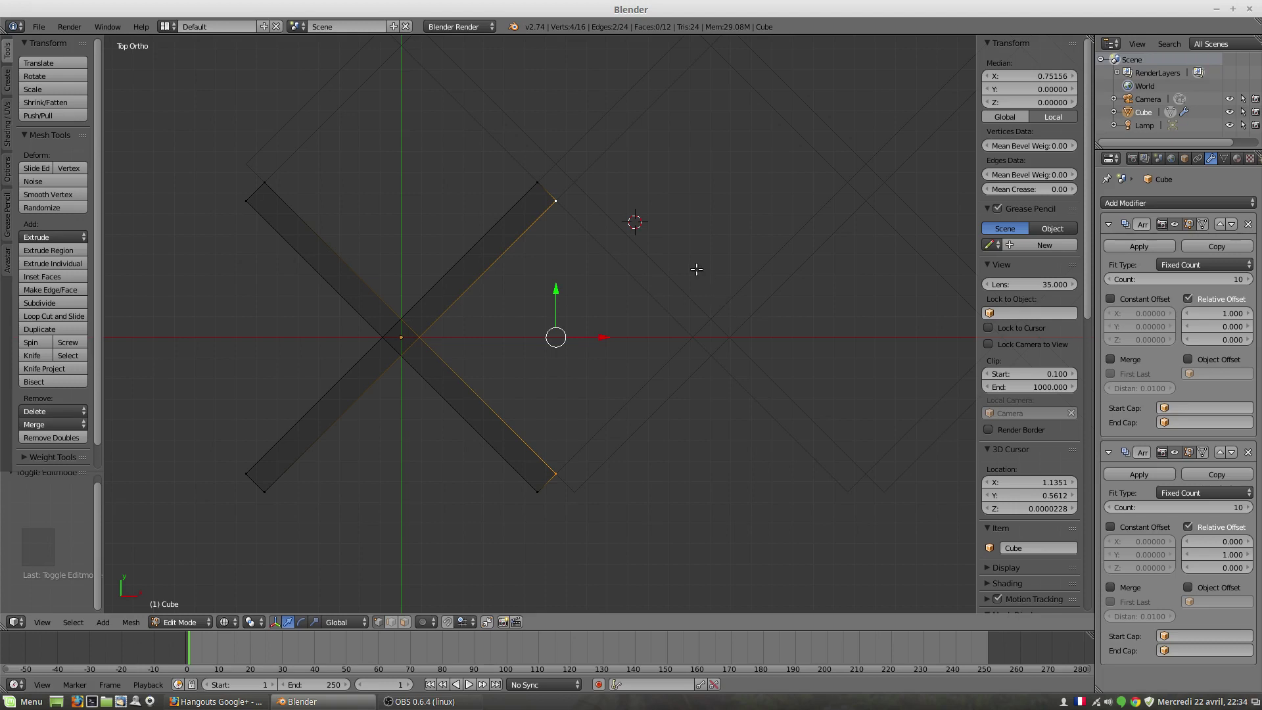
Flatten the two right bar ends by scaling all their vertices to 0 along X, and clear the selection
key(b)
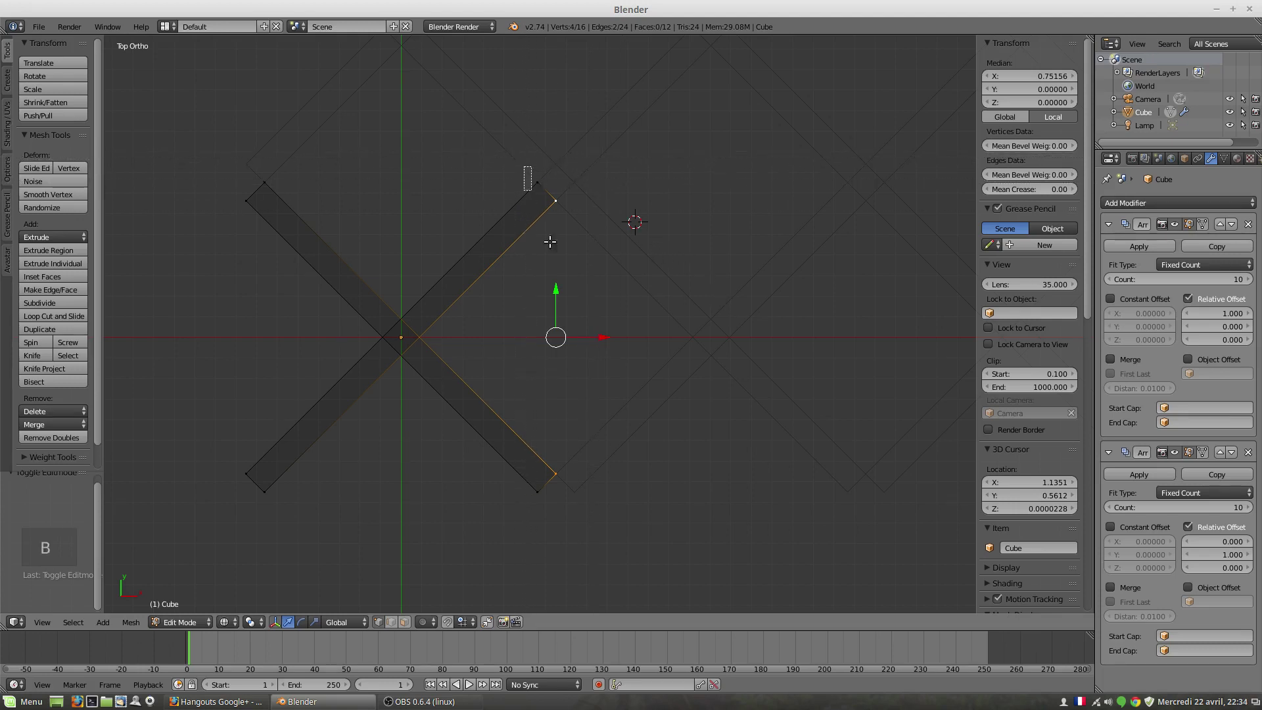
drag(524, 166, 656, 534)
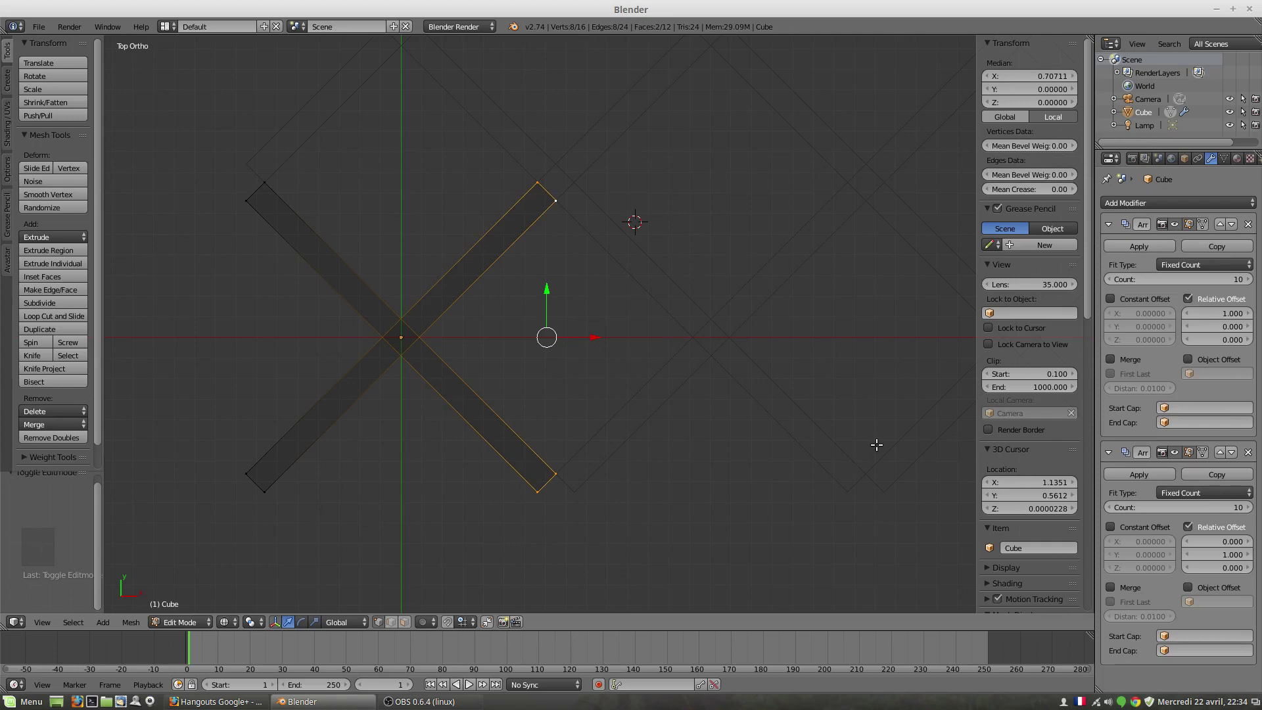
key(s)
text(x)
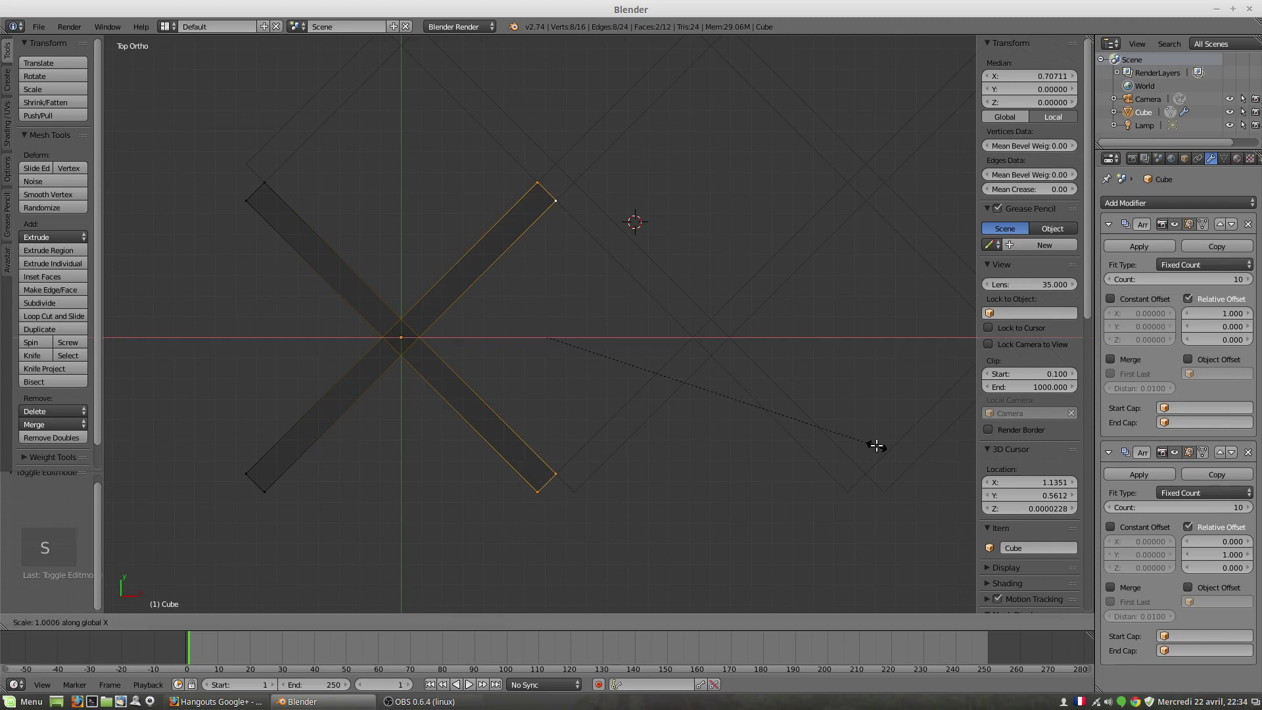
text(0)
key(Return)
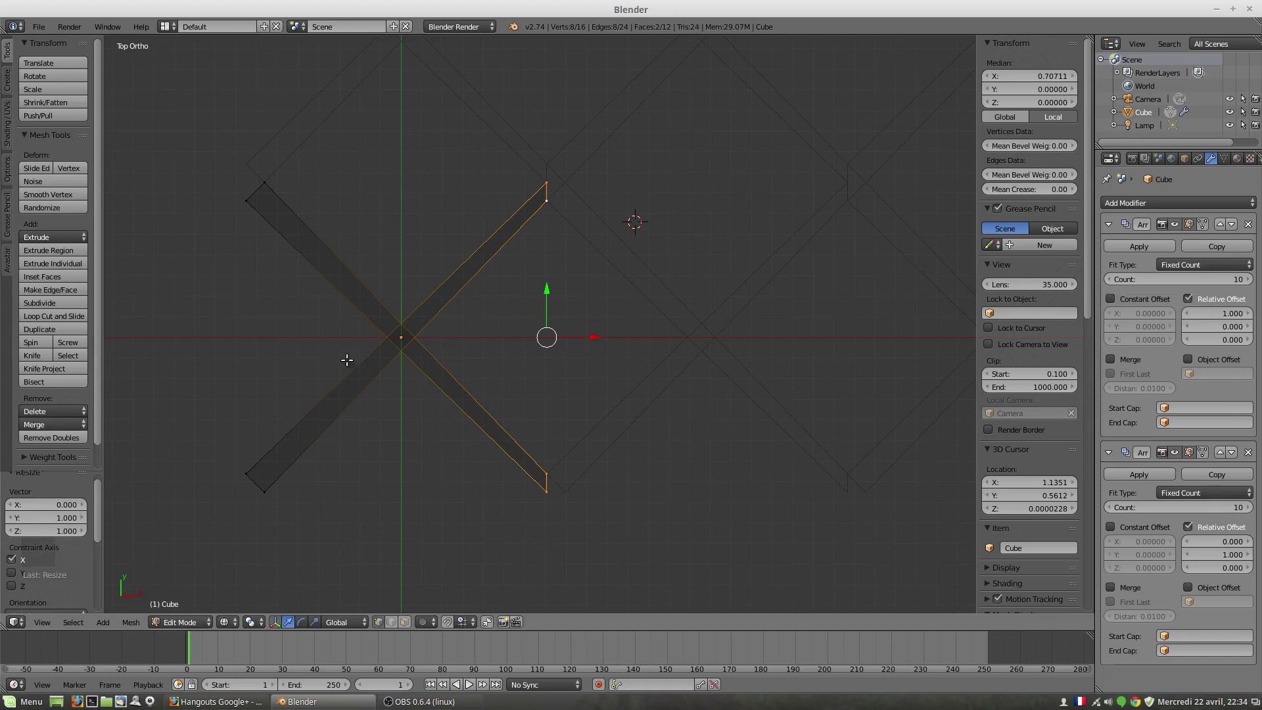
key(a)
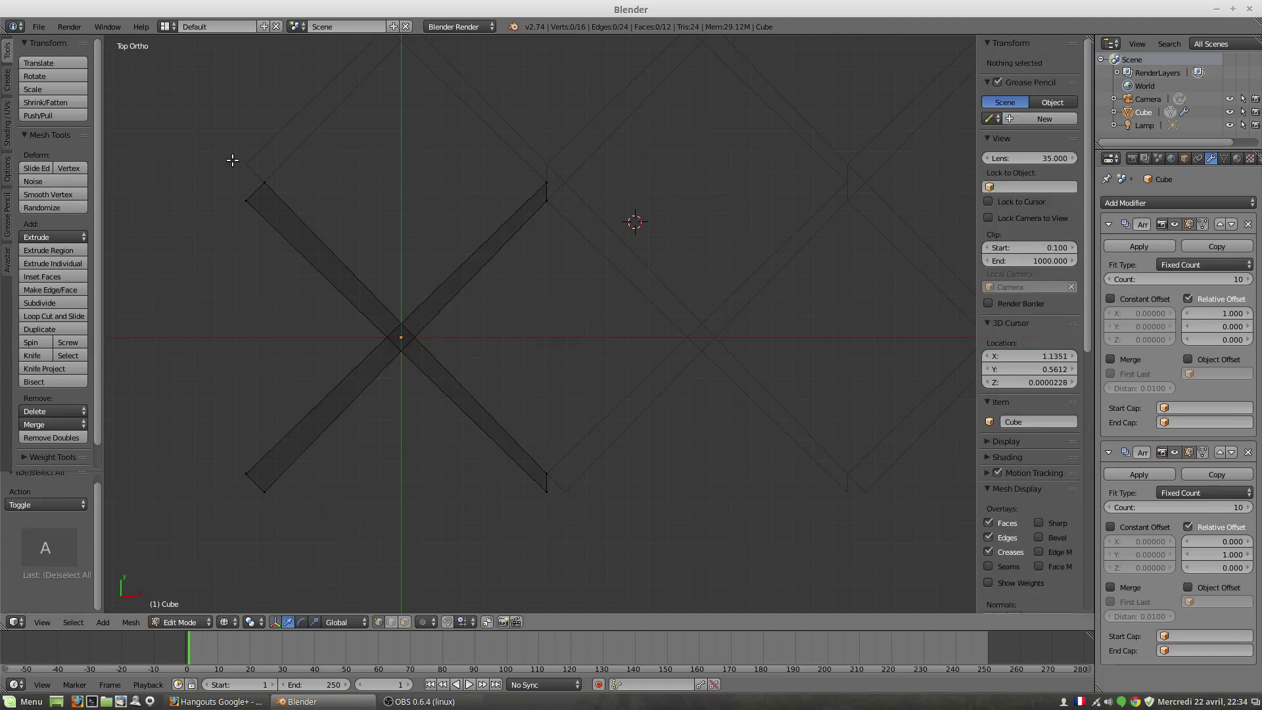
Flatten the two left bar ends of the base cross by scaling all their vertices to 0 along X
key(b)
drag(176, 122, 304, 552)
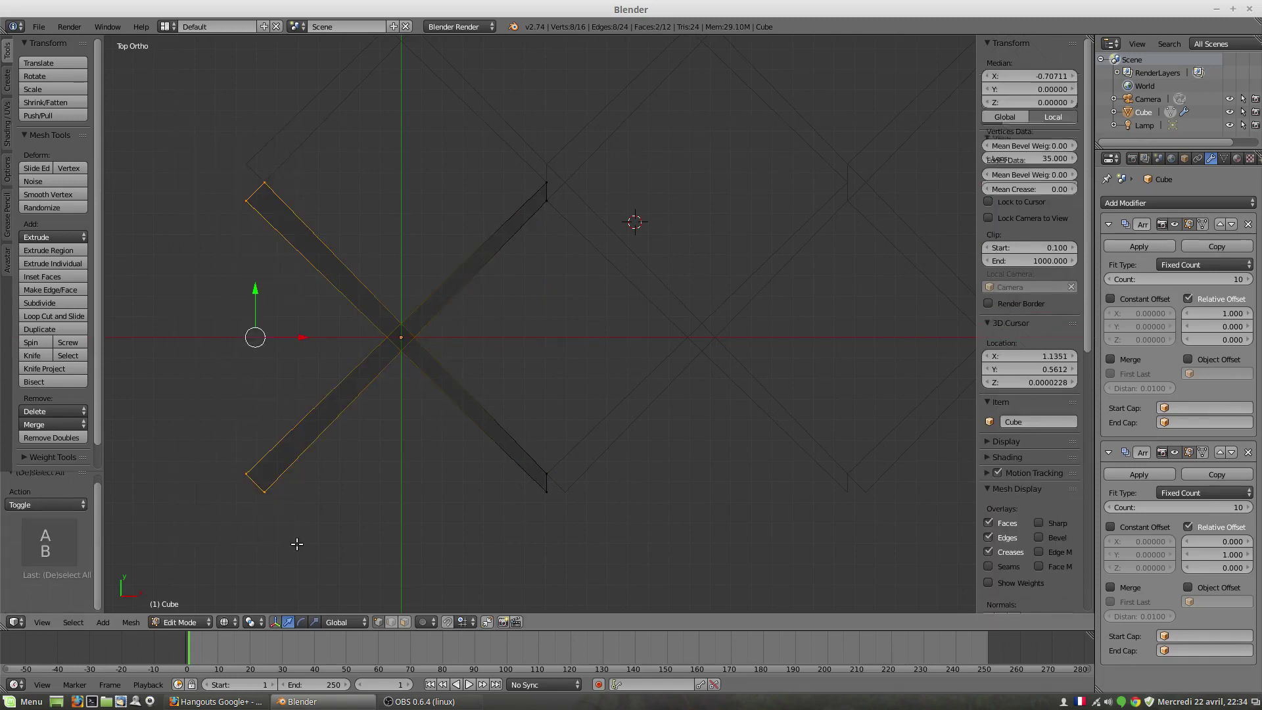
key(x)
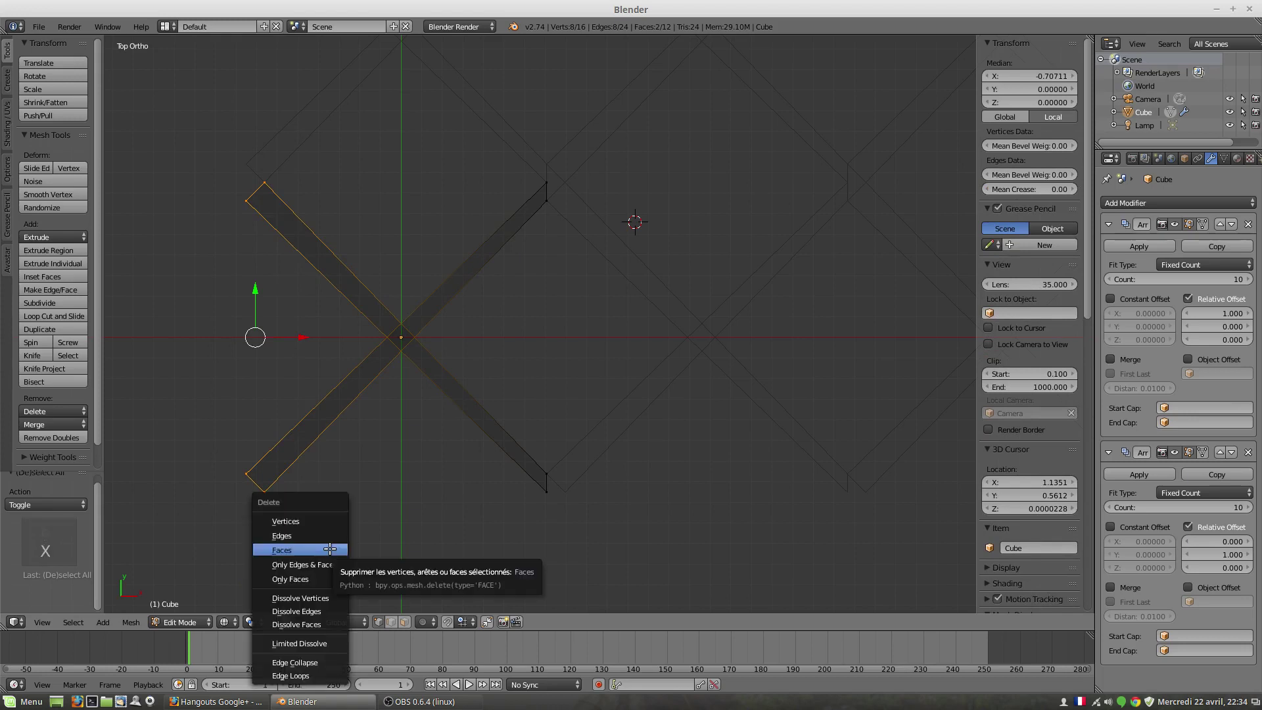
right_click(418, 510)
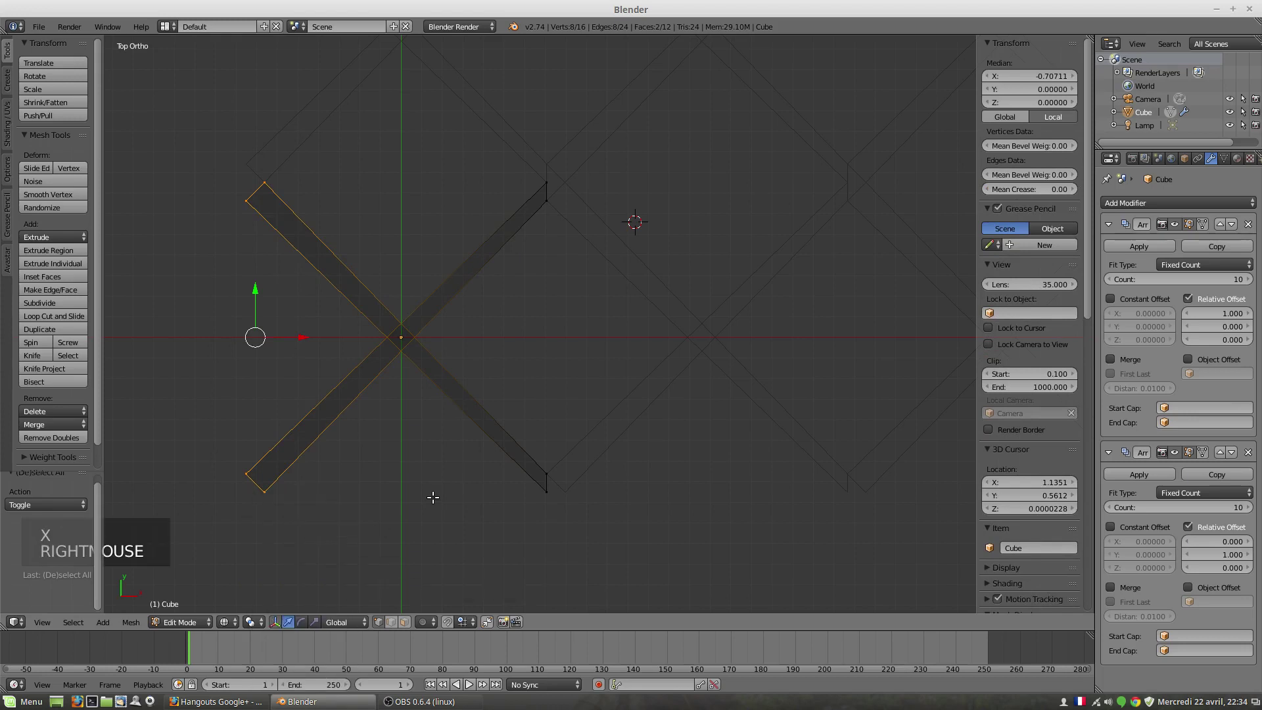
key(s)
key(s)
key(x)
key(0)
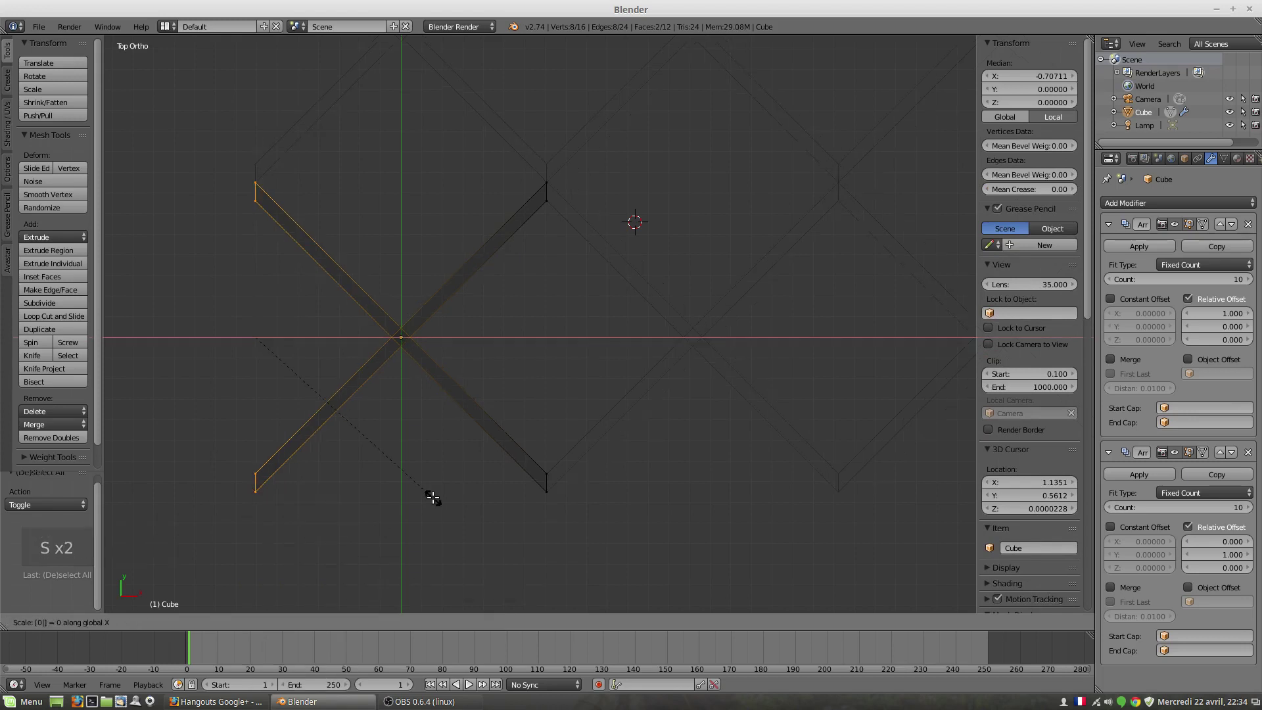
key(Return)
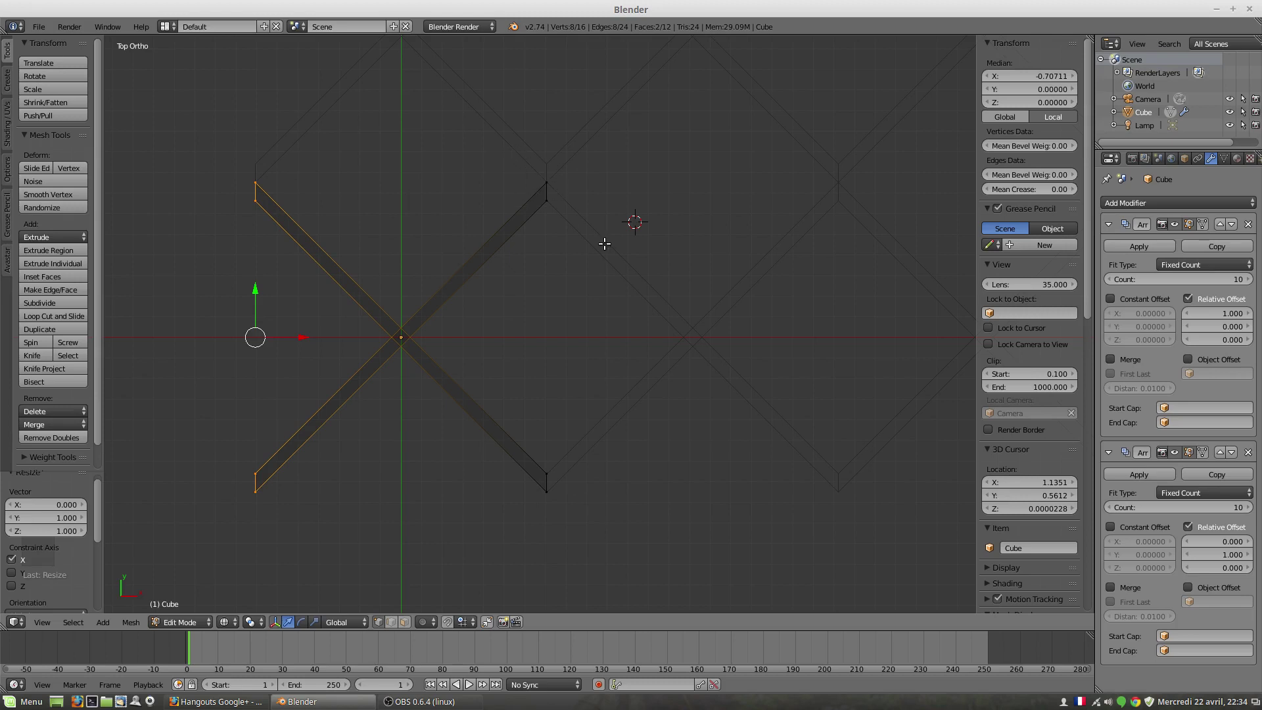
Check the joints between neighbouring crosses and undo the flattening of both the left and right bar ends
scroll(600, 263, down, 4)
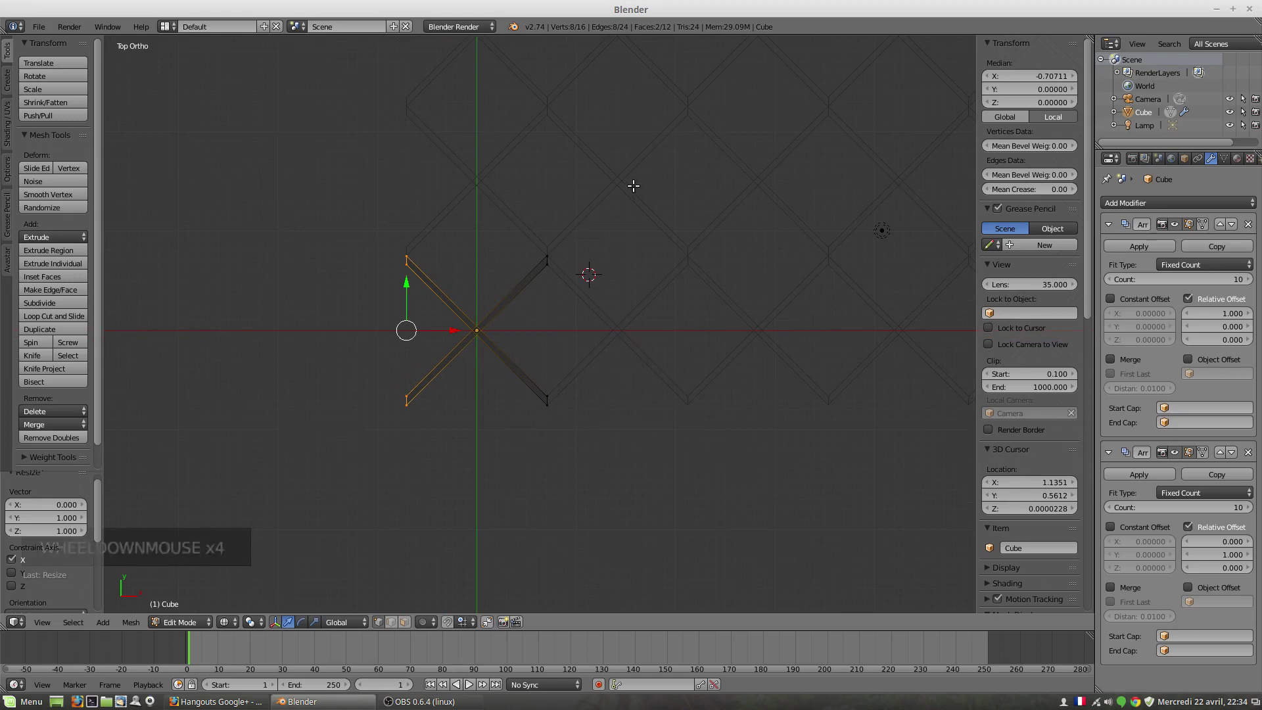
scroll(569, 311, up, 5)
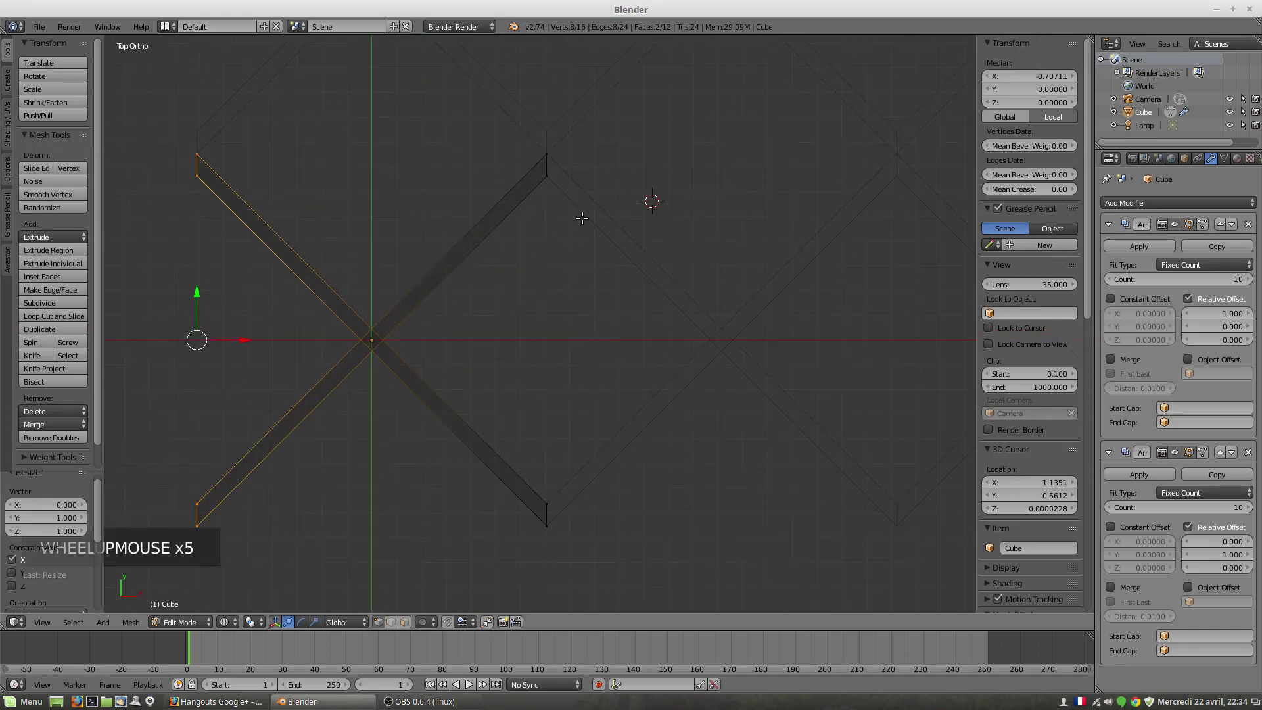
shift+middle_drag(581, 215, 638, 428)
scroll(648, 421, up, 2)
scroll(648, 421, up, 2)
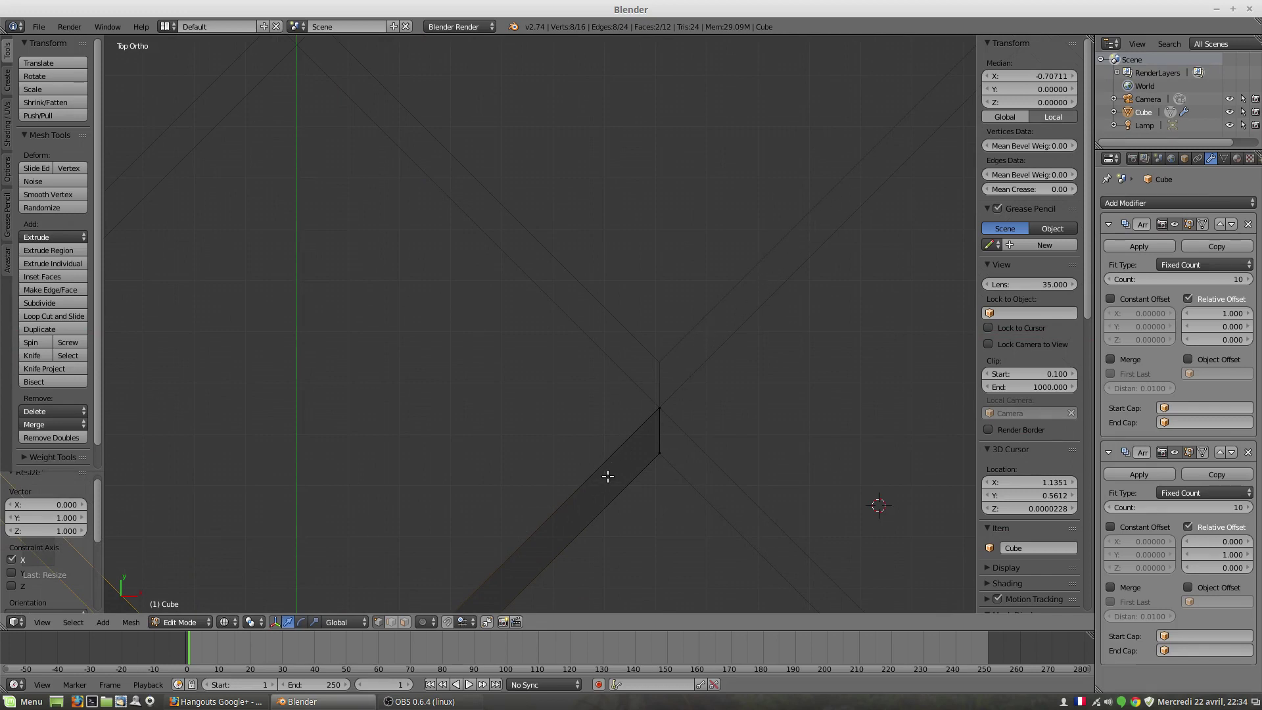
scroll(781, 422, down, 3)
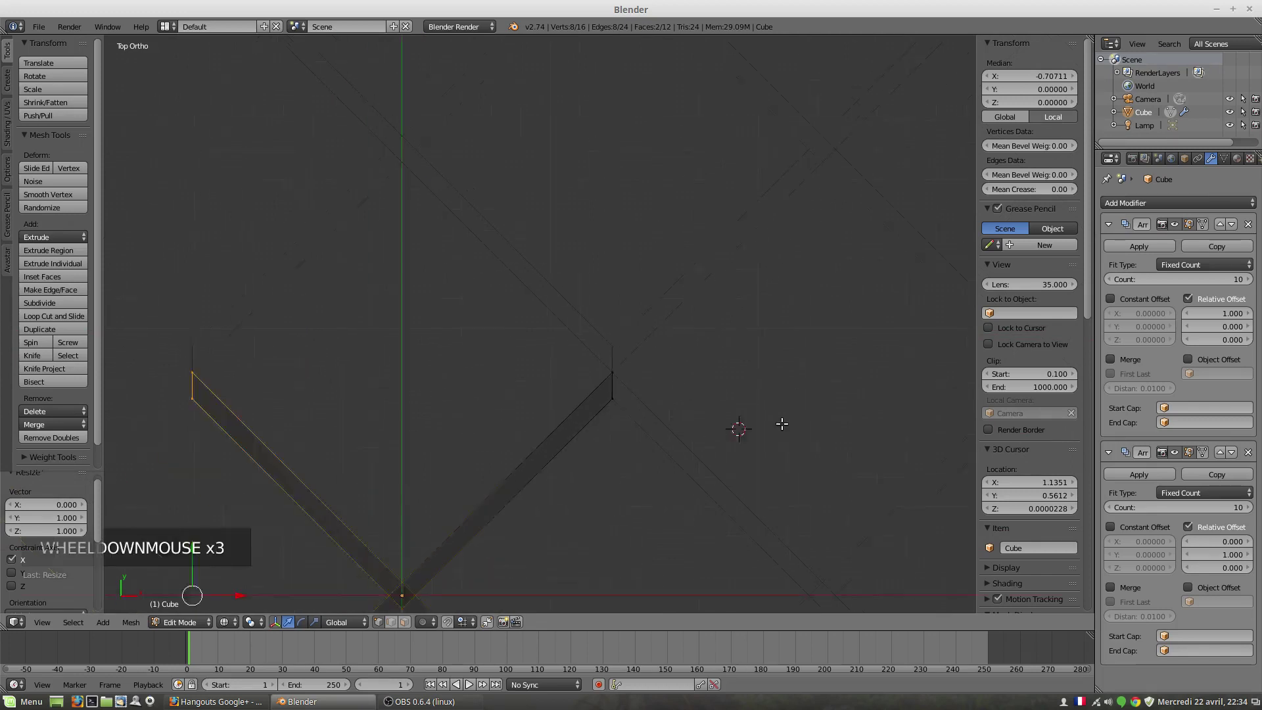
key(ctrl+z)
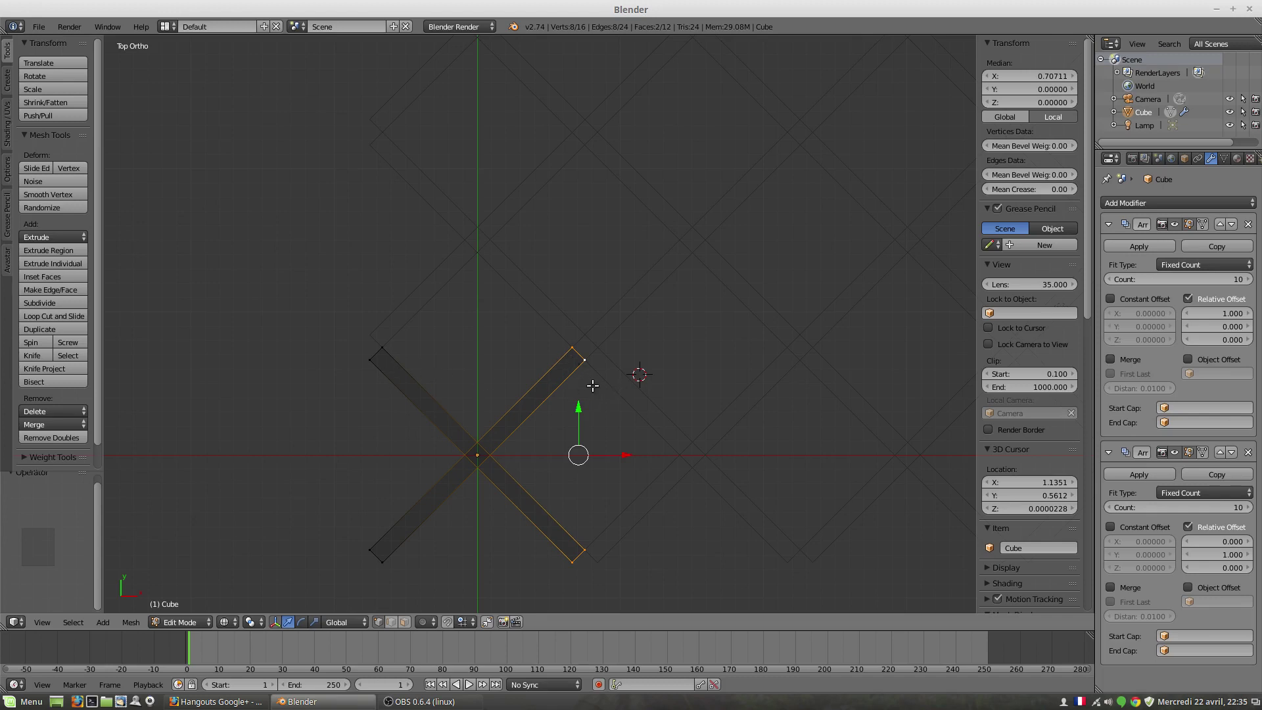
Try moving only the outermost corner vertices of the two right bar ends about 0.014 along X, and undo the move
key(a)
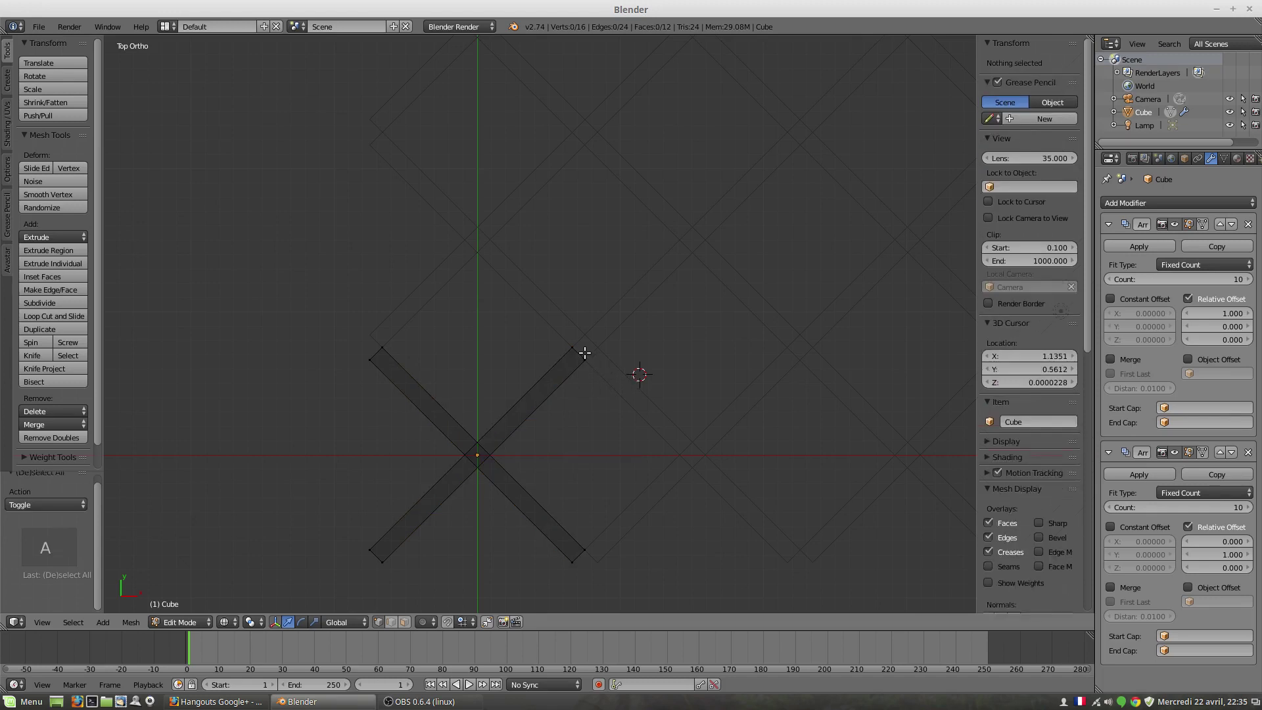
key(b)
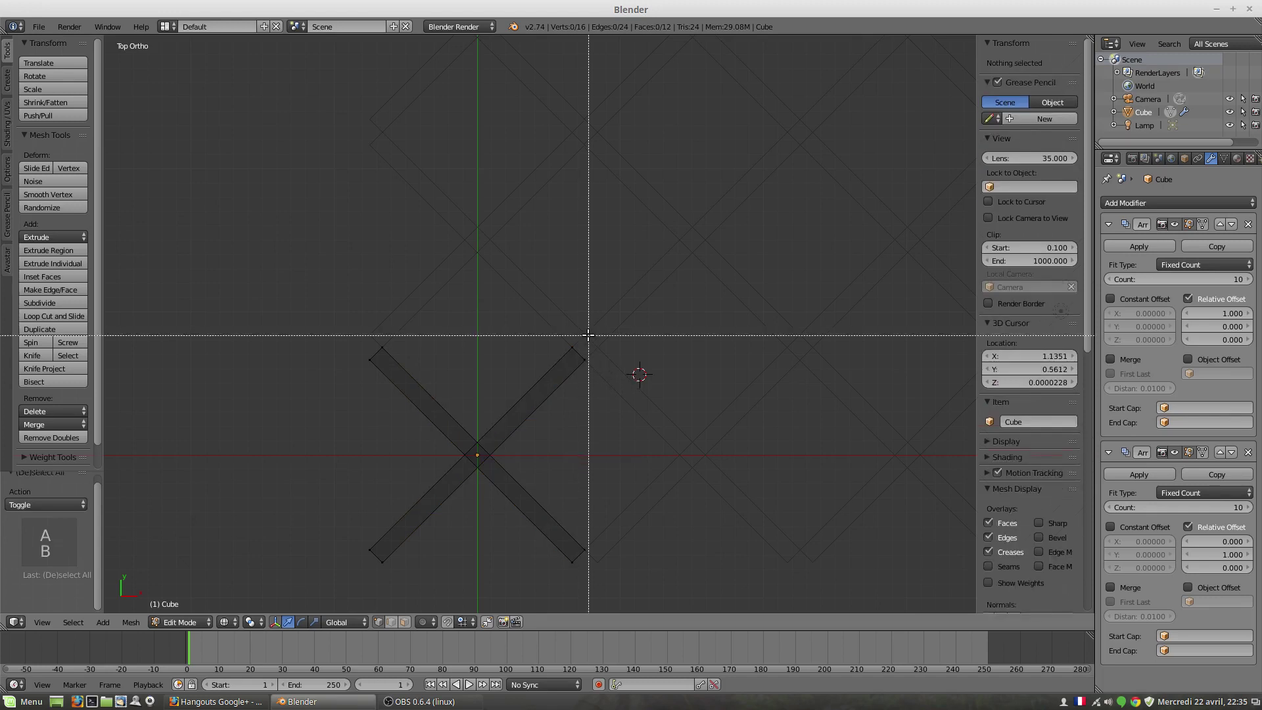
drag(579, 345, 630, 568)
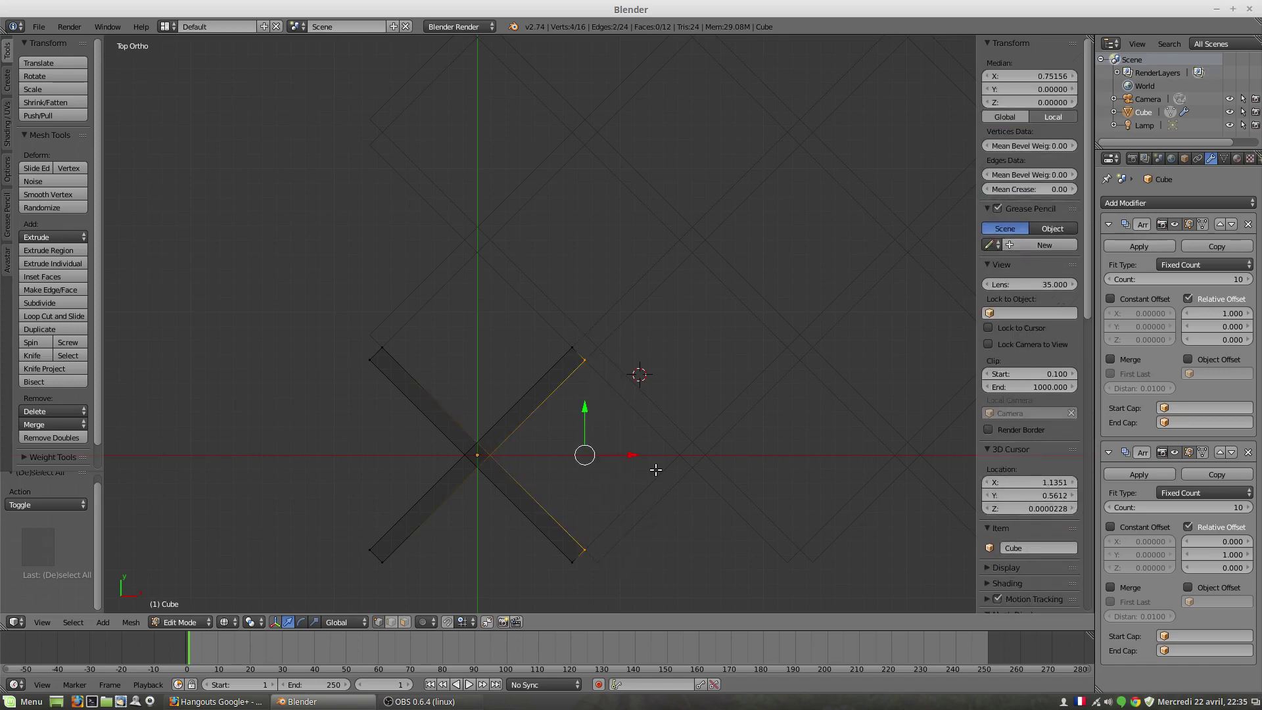
mouse_move(636, 454)
mouse_down()
mouse_move(620, 456)
mouse_move(638, 460)
mouse_up()
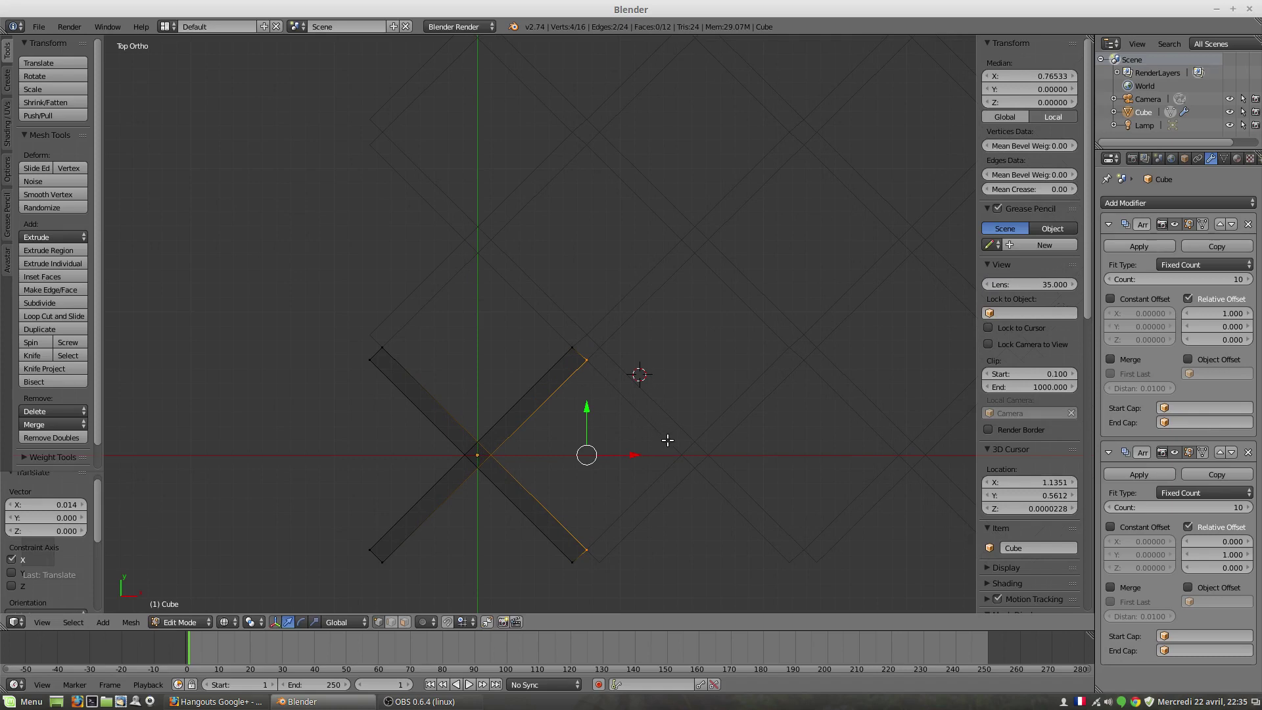
key(ctrl+z)
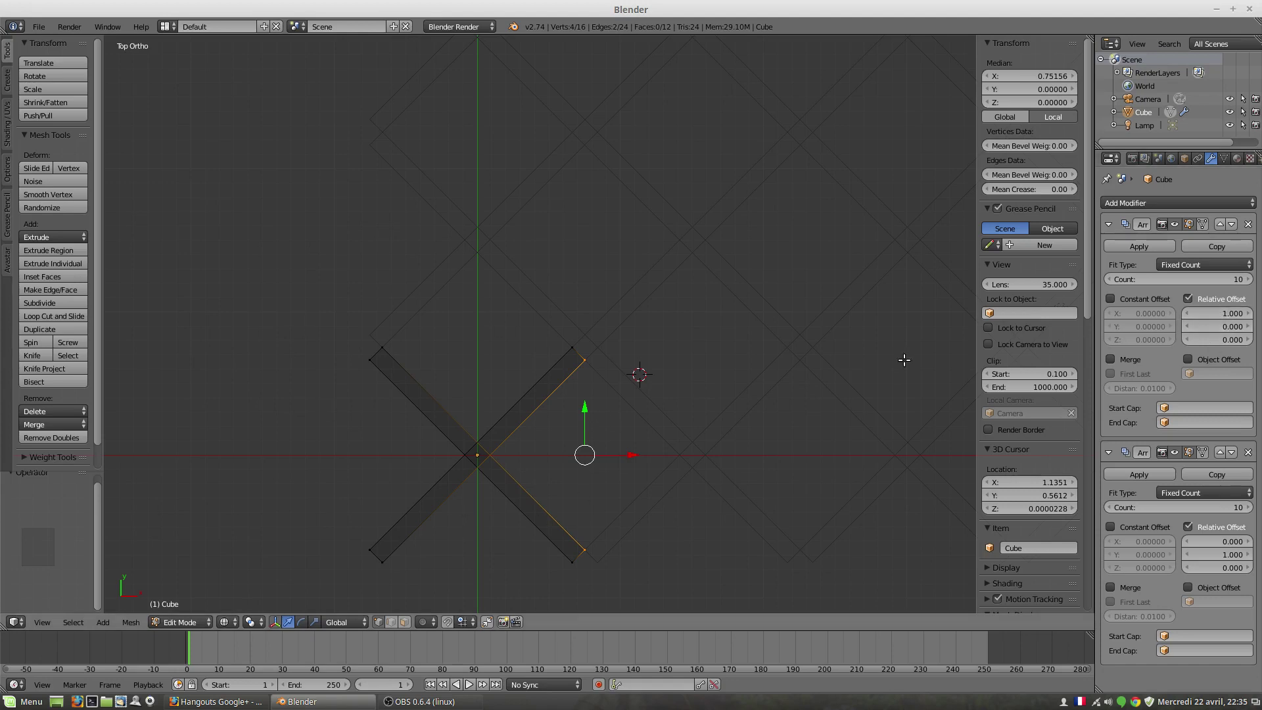
Switch the first Array modifier from relative to constant offset and set its X offset to 1
click(1111, 299)
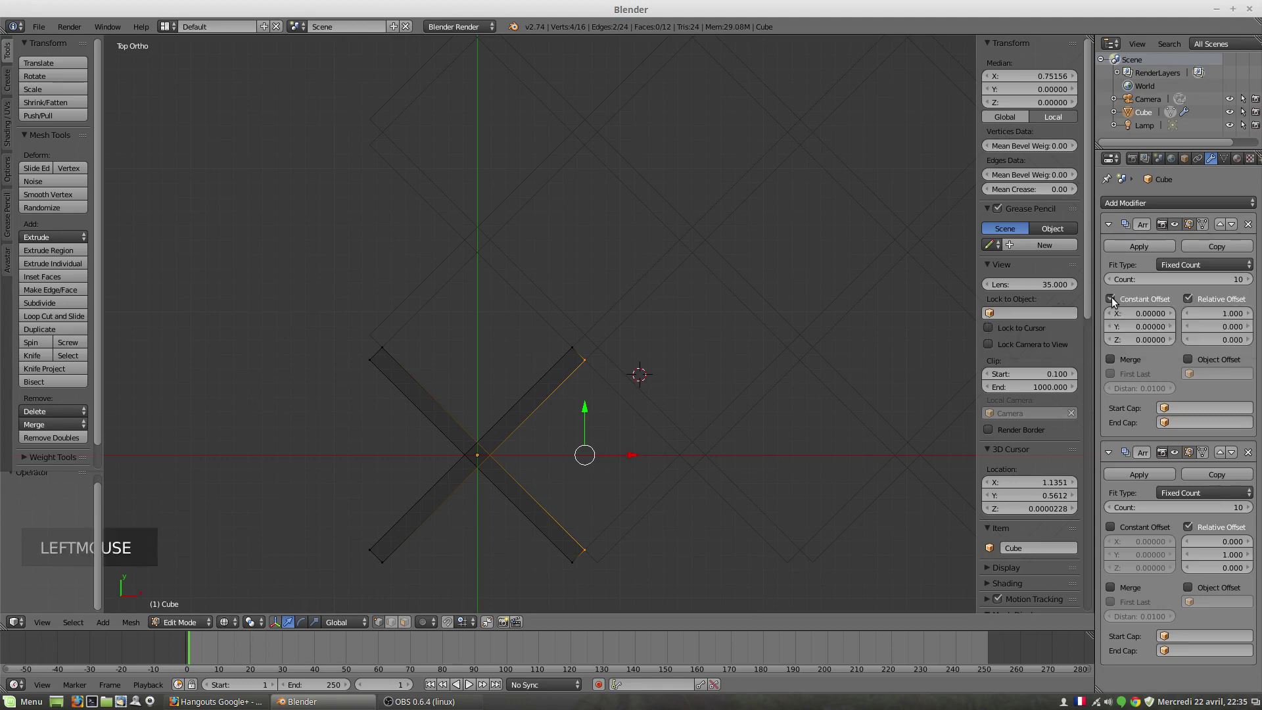
double_click(1157, 316)
click(1189, 299)
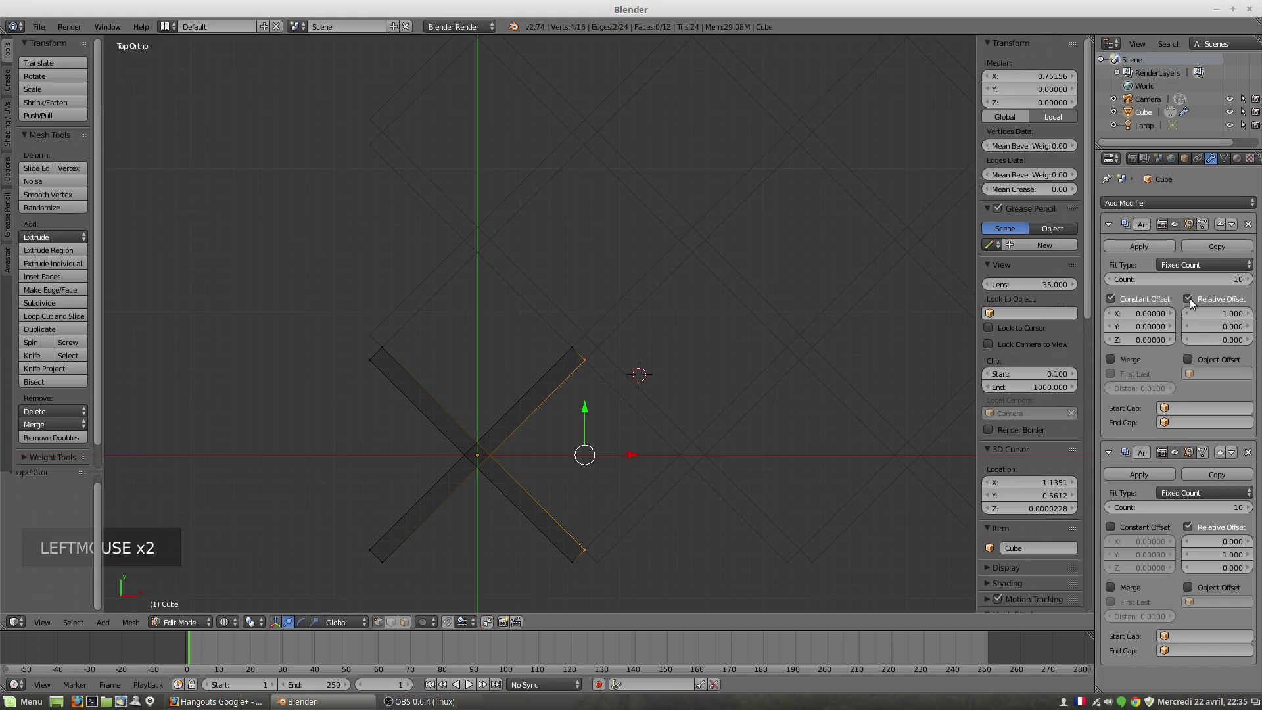
click(1188, 299)
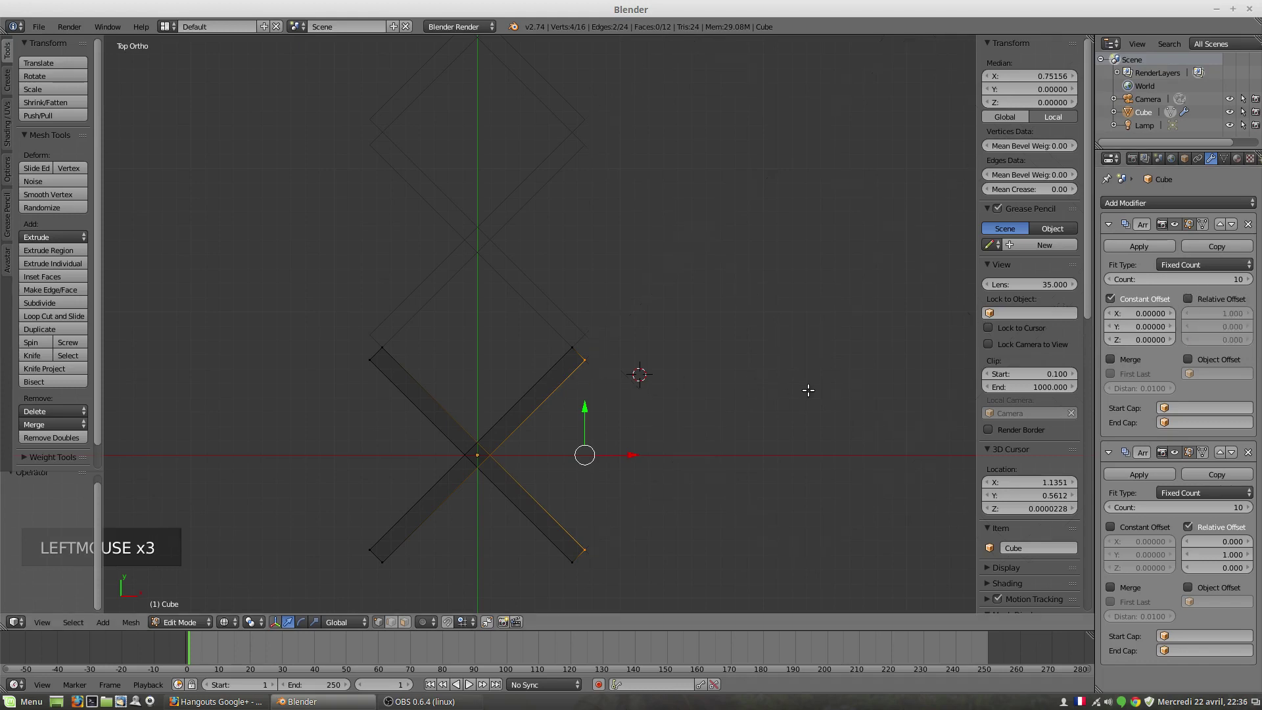
click(1154, 312)
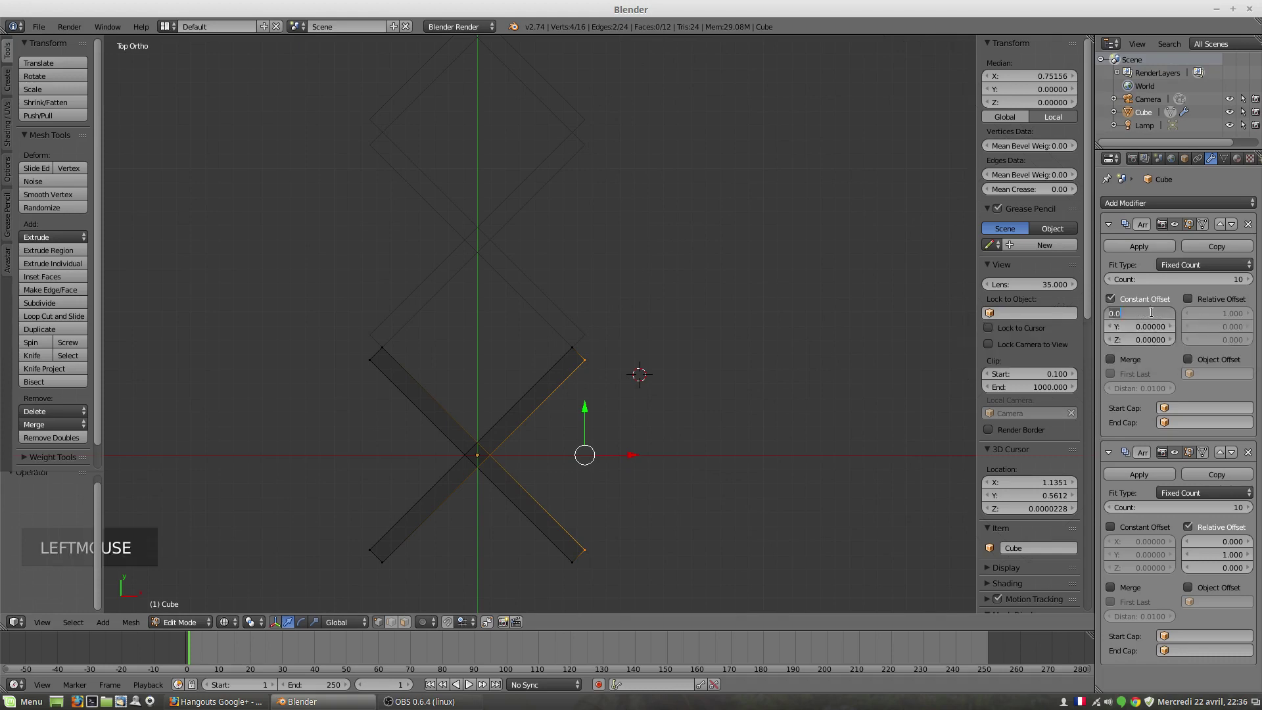
text(1)
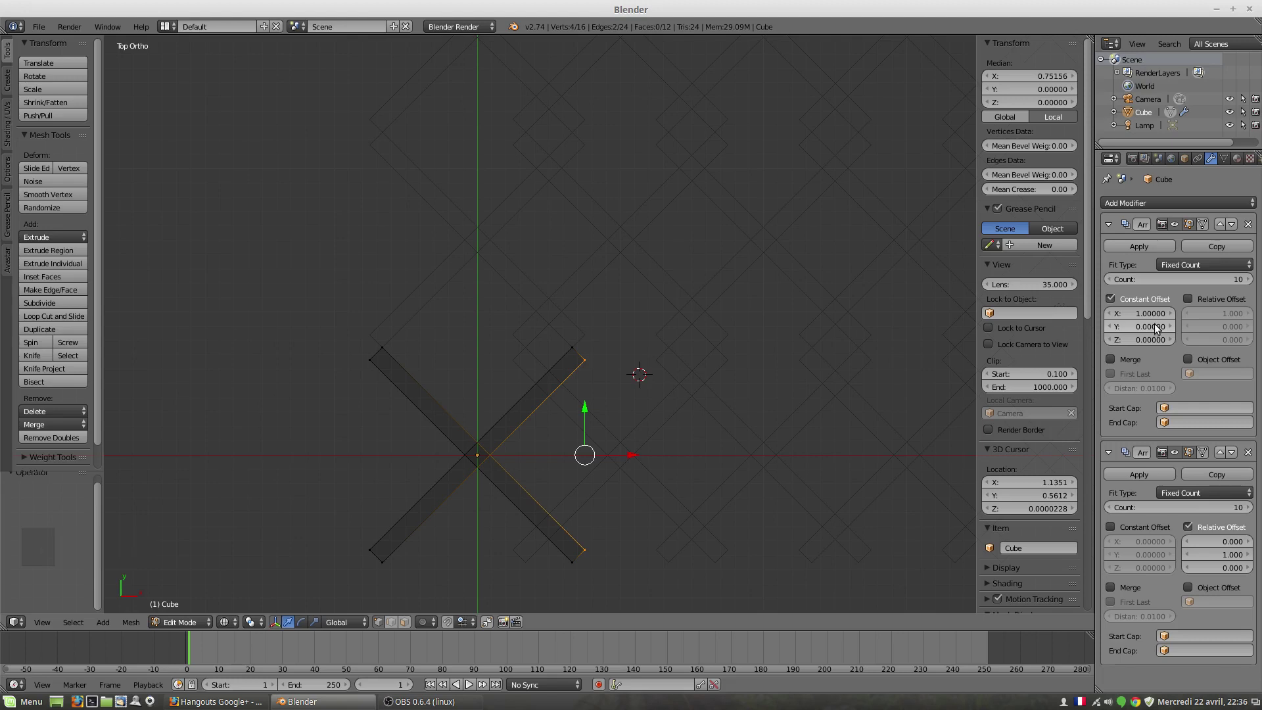
Switch the second Array modifier from relative to constant offset and set its Y offset to 1
click(1112, 526)
click(1187, 527)
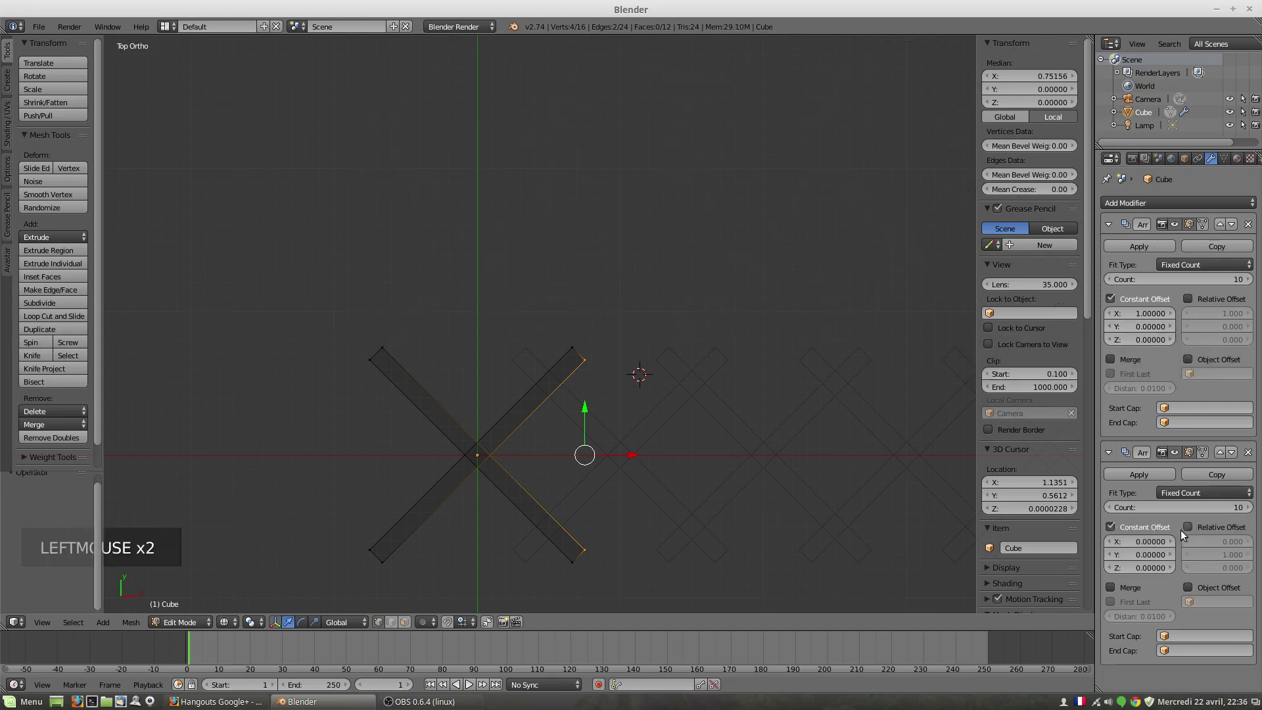
click(1146, 566)
click(1144, 555)
text(1)
key(Return)
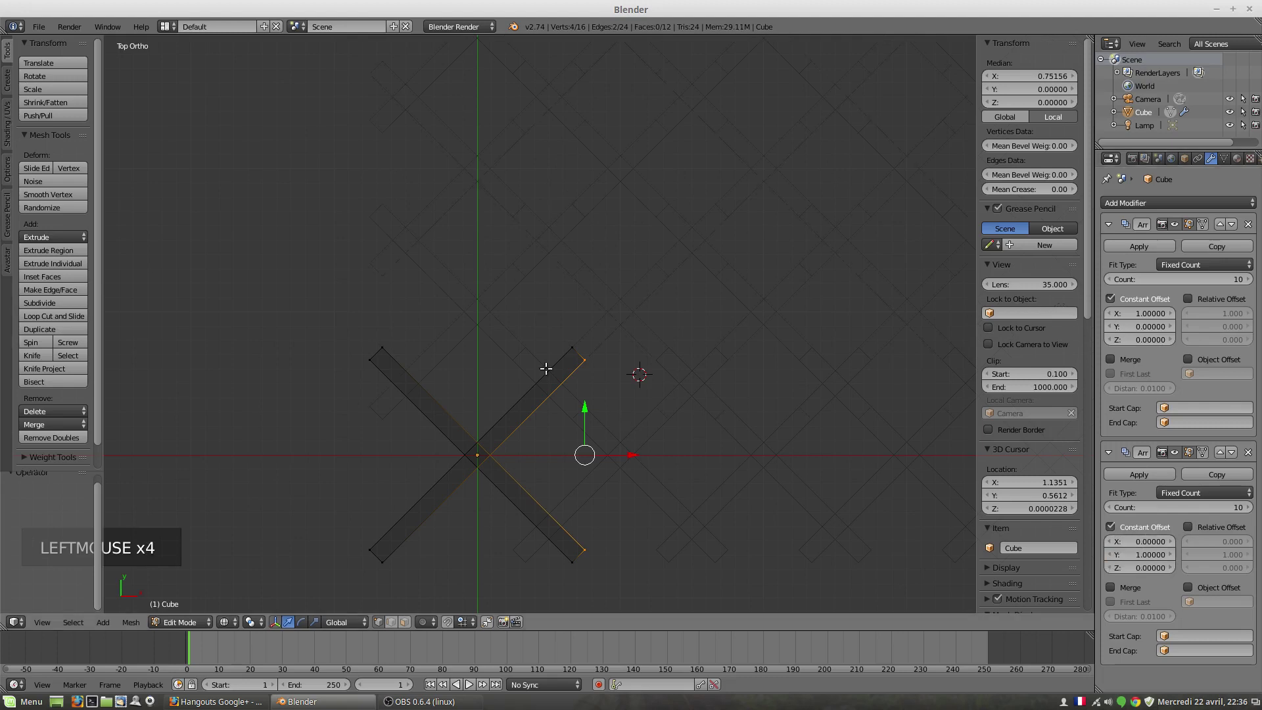
Increase the first Array's constant X offset and the second Array's constant Y offset to 1.34 each
click(1169, 314)
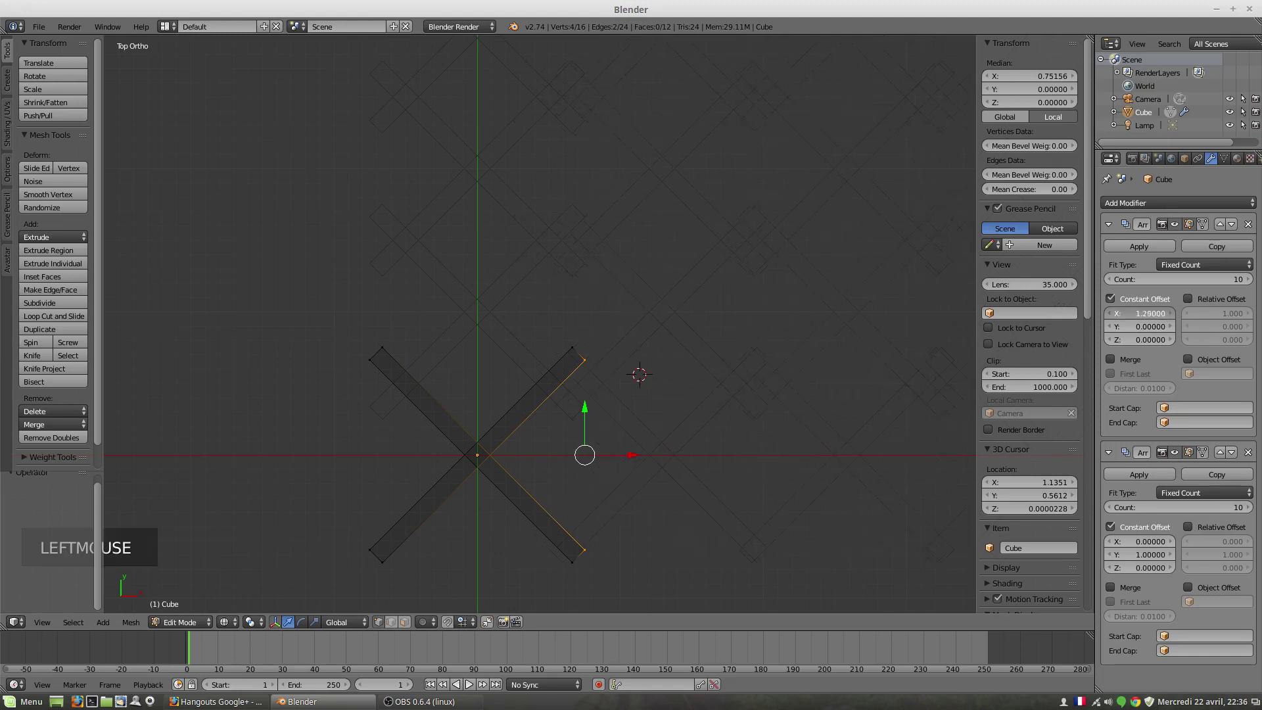
drag(1169, 314, 1166, 313)
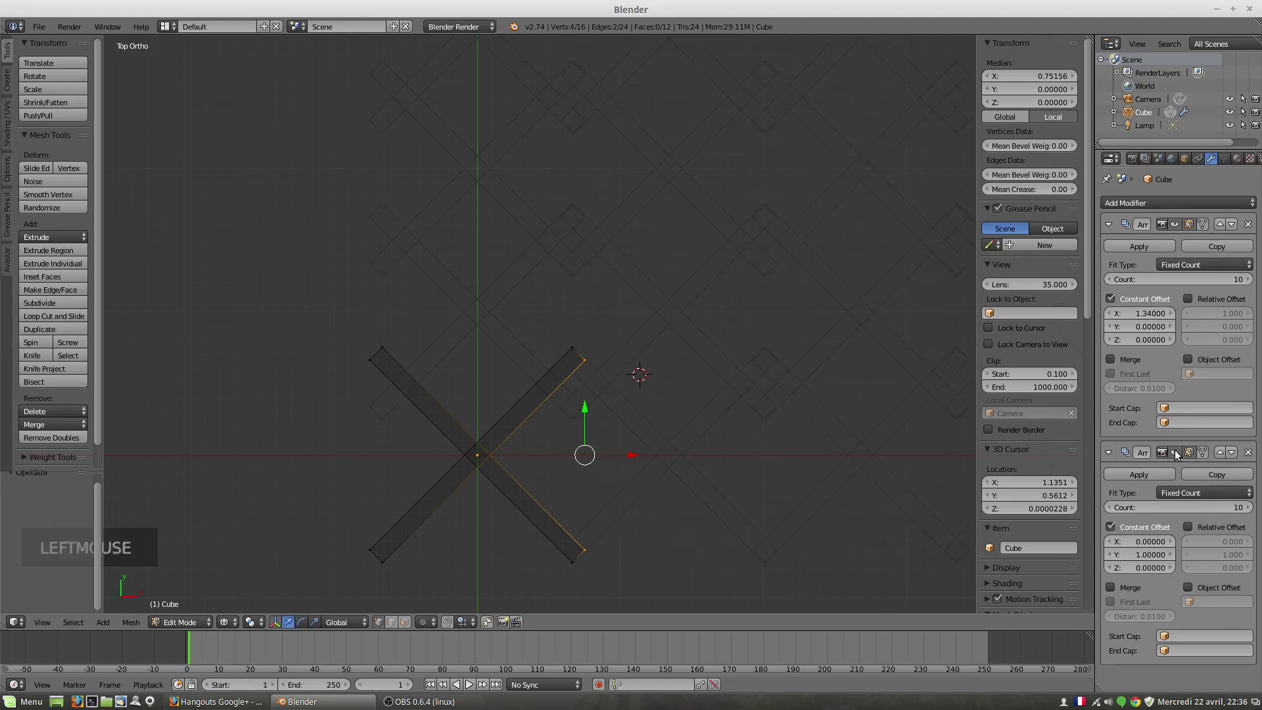
drag(1163, 557, 1165, 557)
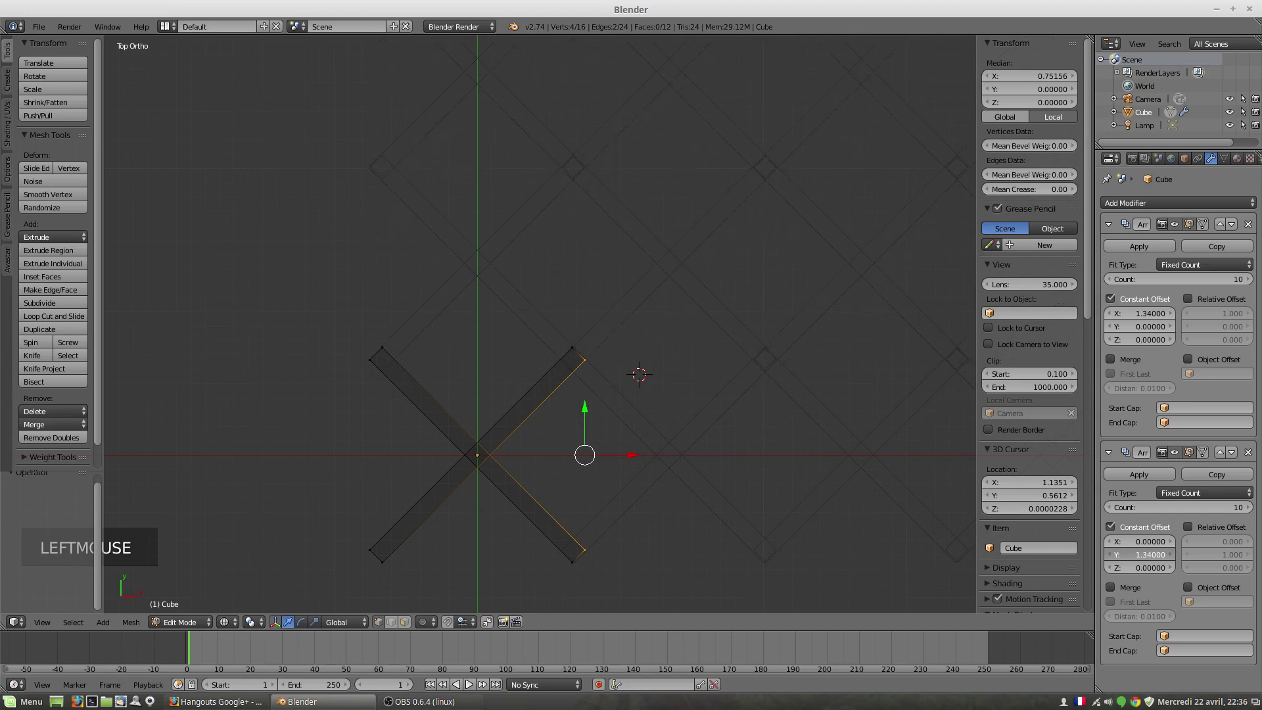
Fine-tune the constant offsets to X 1.326 in the first Array and Y 1.327 in the second so the bar ends overlap
scroll(730, 458, up, 8)
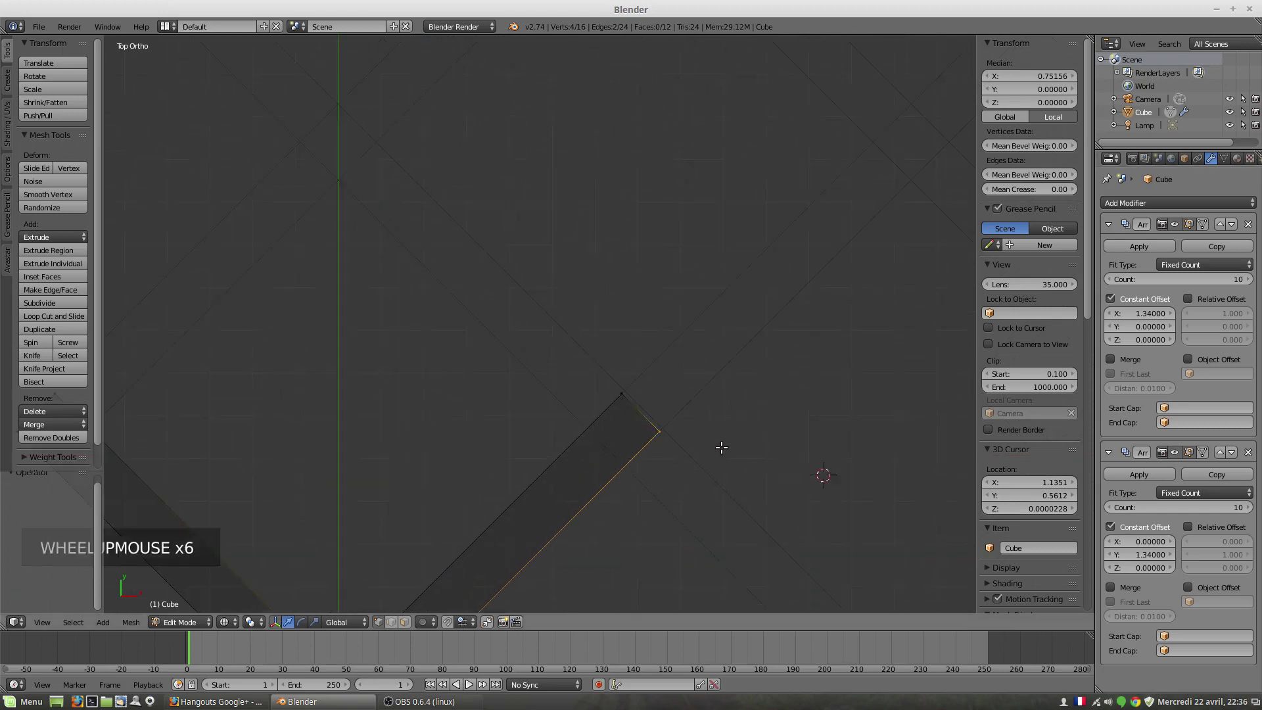
shift+middle_drag(738, 443, 642, 355)
scroll(665, 364, up, 3)
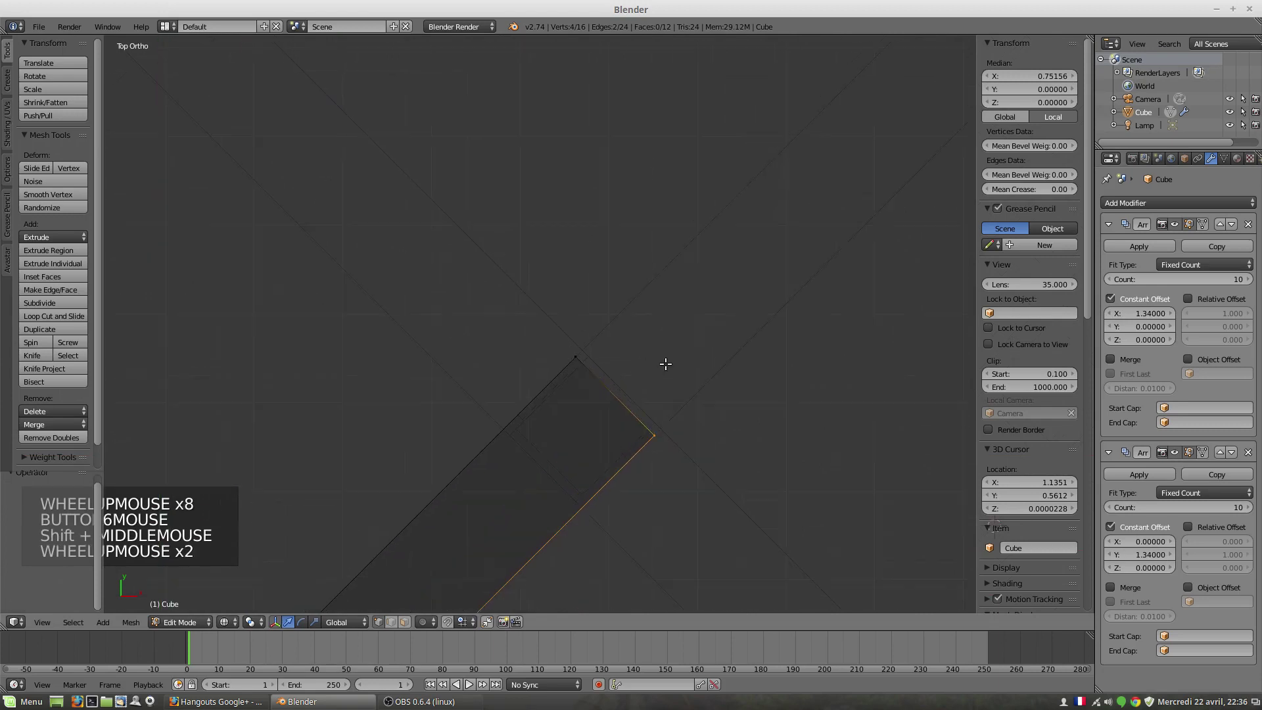
shift+scroll(699, 389, up, 1)
shift+middle_drag(699, 389, 614, 350)
shift+scroll(614, 349, down, 1)
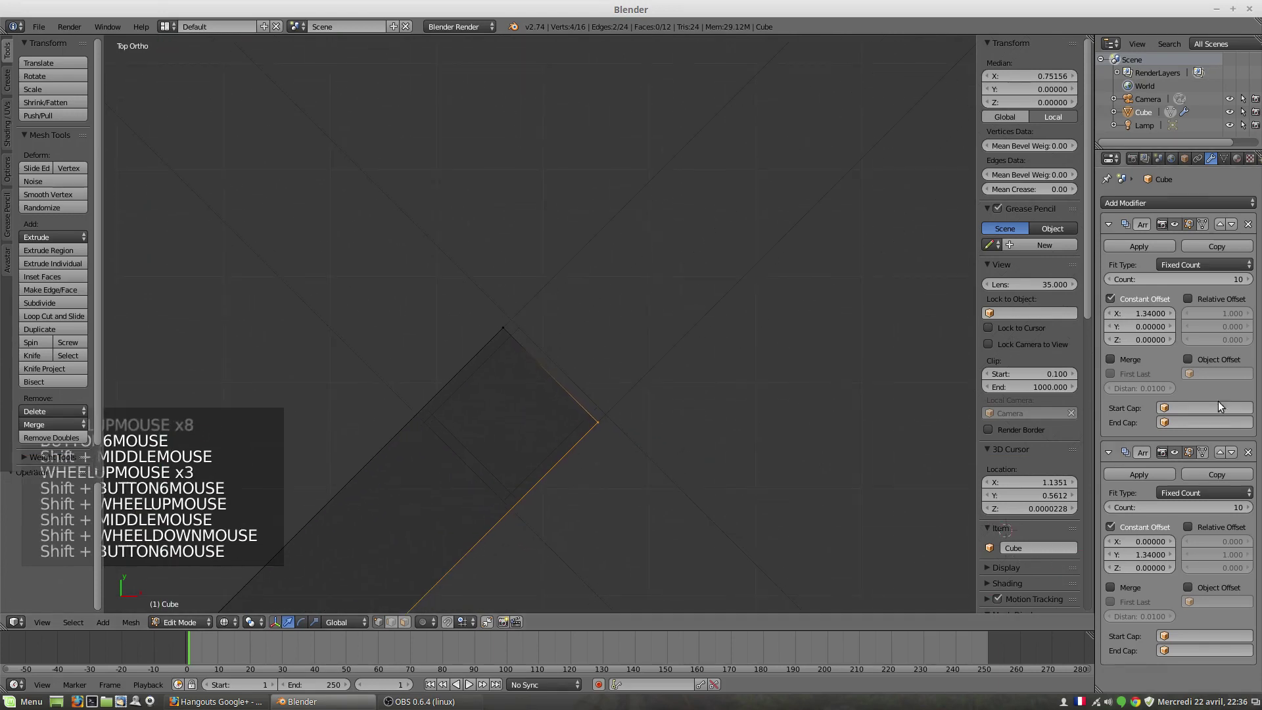
click(1109, 315)
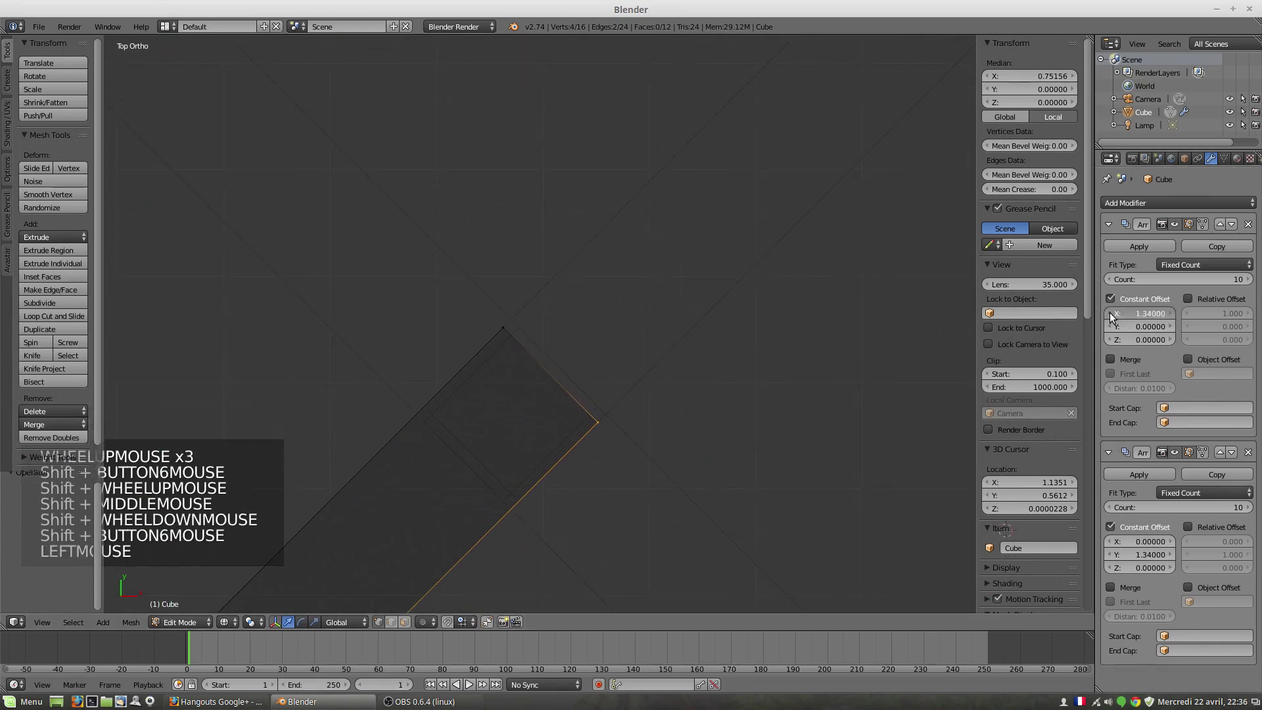
click(1152, 314)
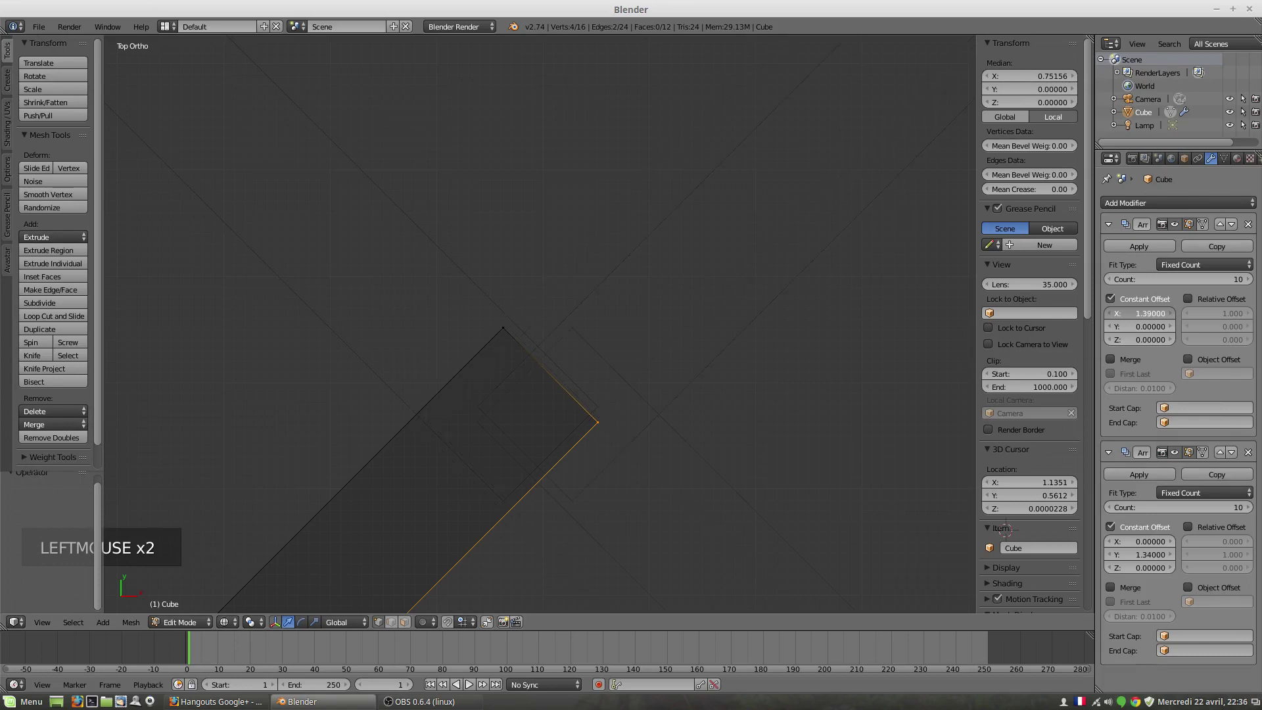
drag(1157, 314, 1152, 314)
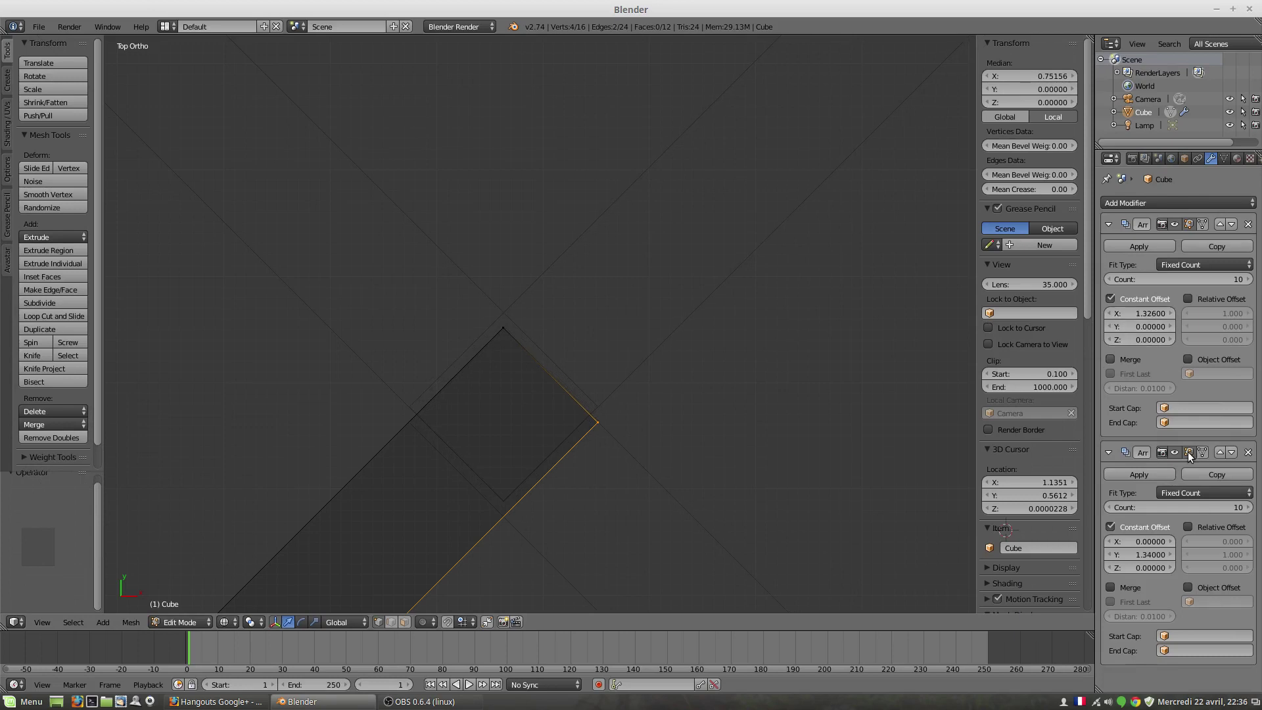
shift+drag(1150, 555, 1153, 554)
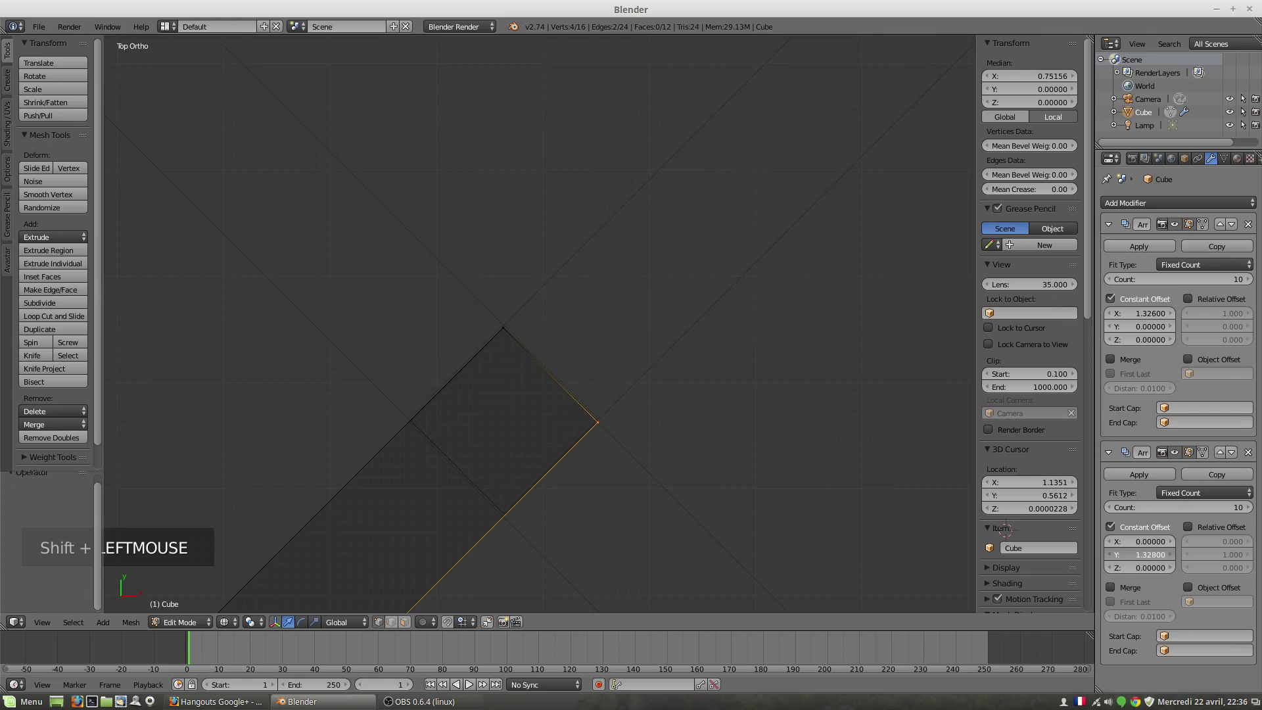
shift+drag(1153, 554, 1154, 555)
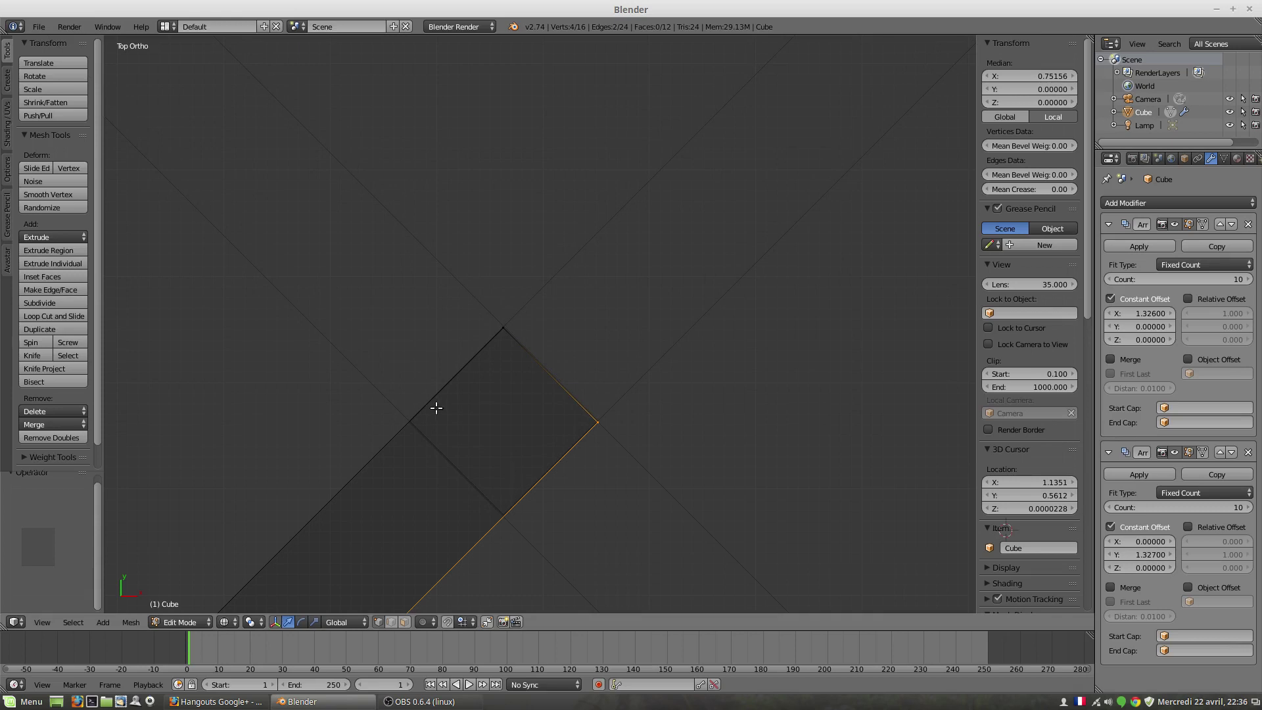
Check the lattice and its joints, and readjust the first Array's constant X offset to 1.328
scroll(563, 424, down, 15)
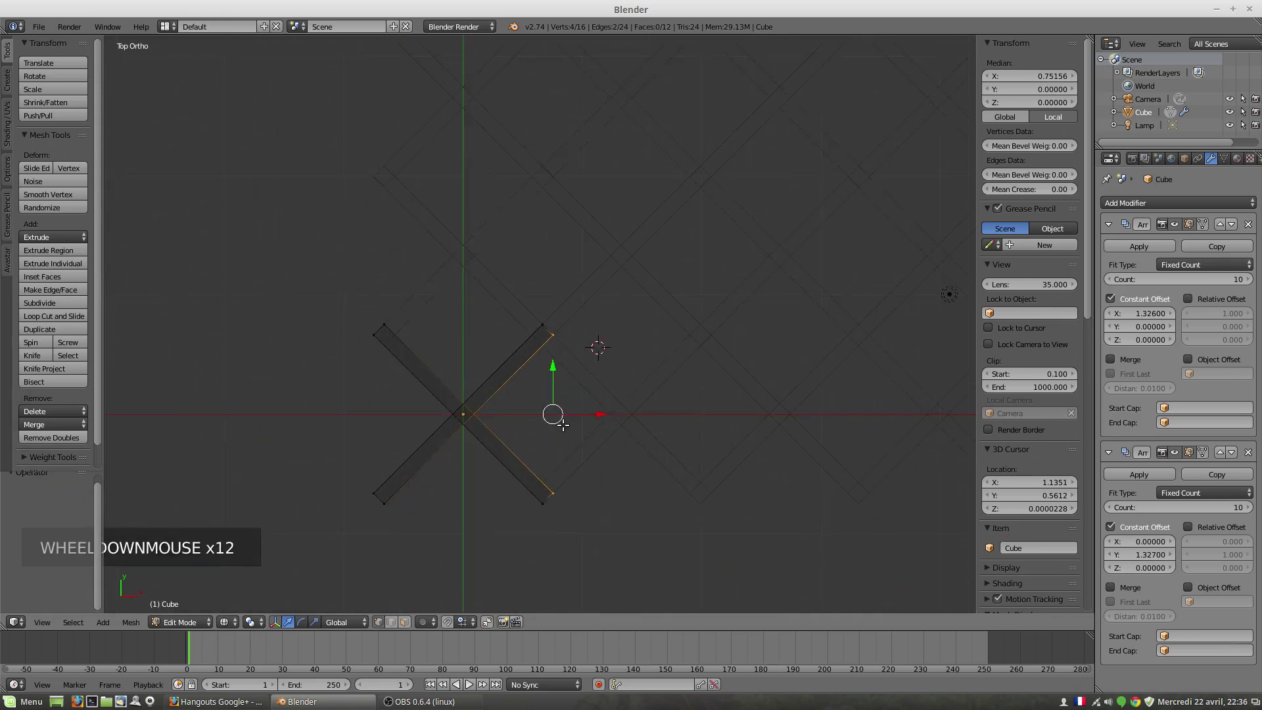
scroll(569, 424, down, 5)
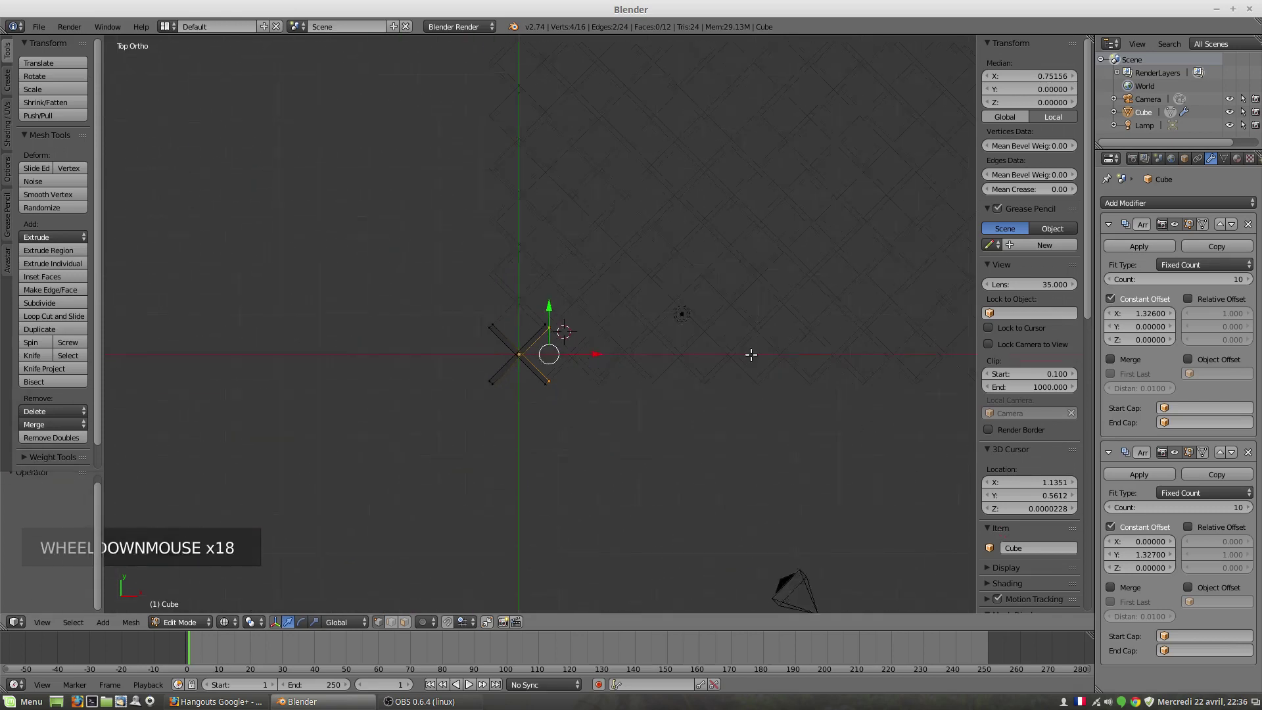
shift+middle_drag(796, 338, 609, 467)
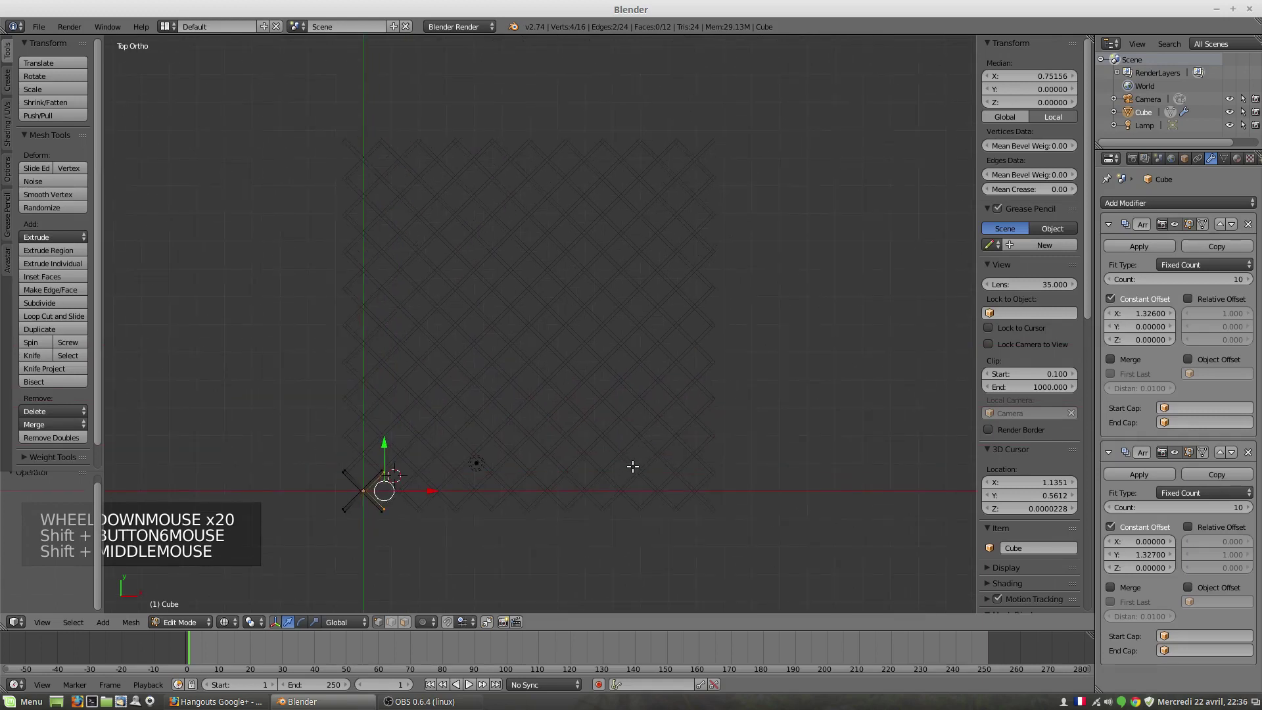
shift+middle_drag(422, 456, 543, 275)
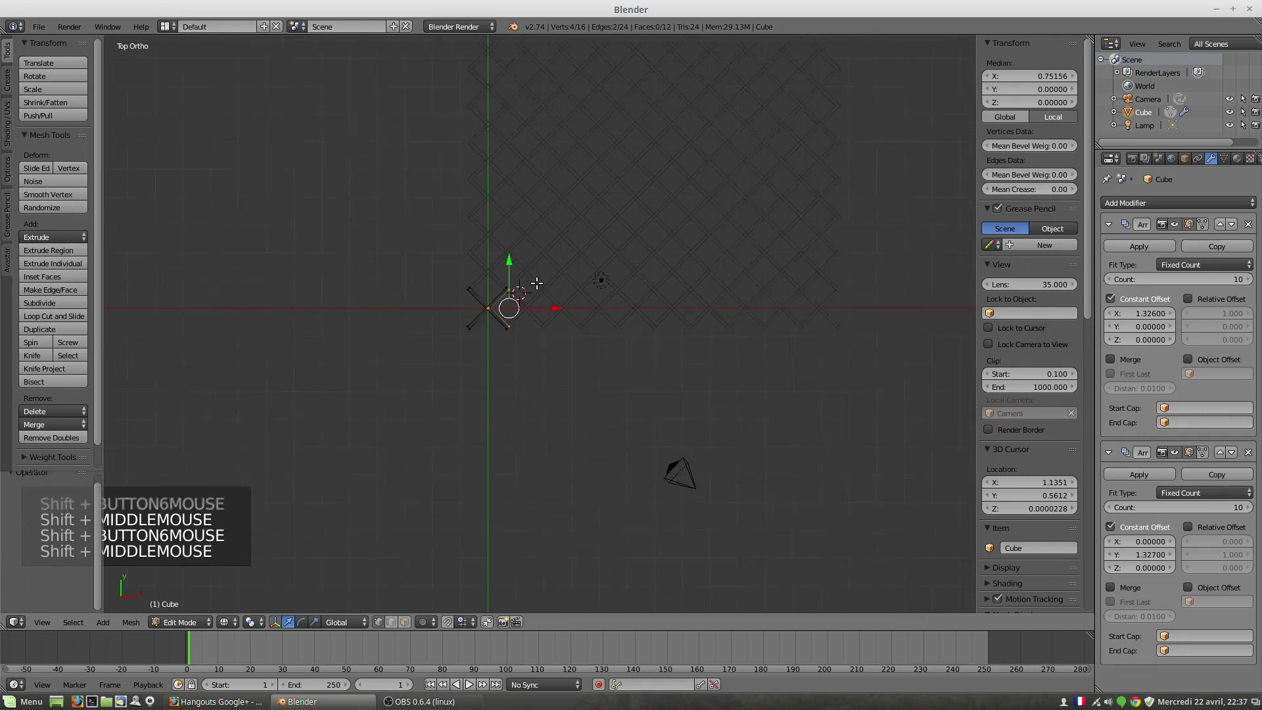
scroll(543, 276, up, 7)
scroll(543, 275, up, 2)
shift+middle_drag(438, 191, 530, 363)
scroll(469, 328, up, 5)
scroll(540, 365, up, 3)
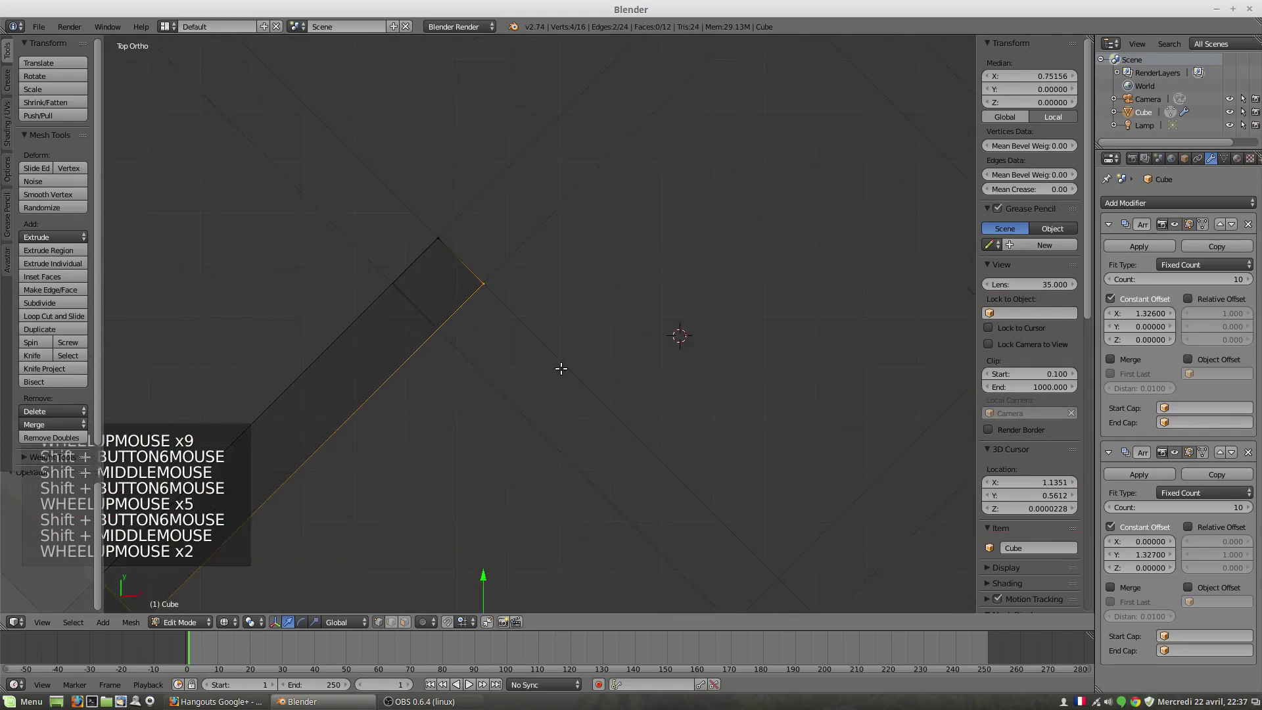
click(1159, 314)
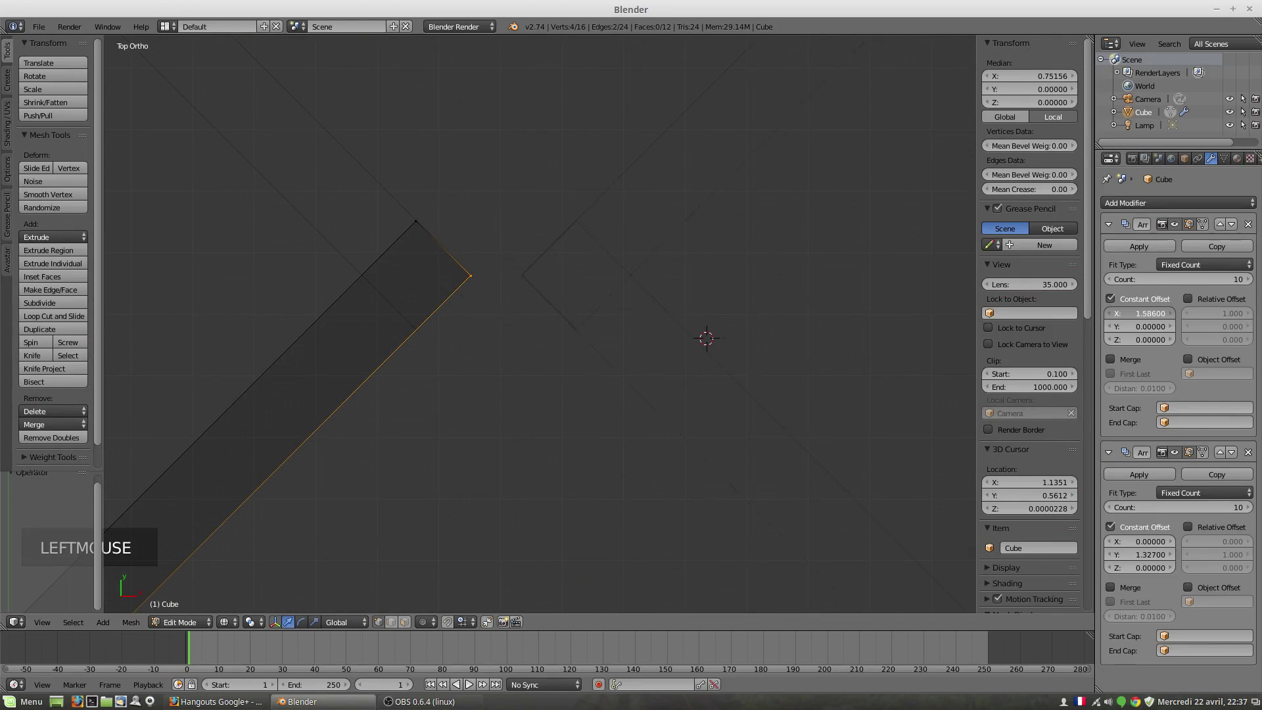
drag(1158, 314, 1132, 314)
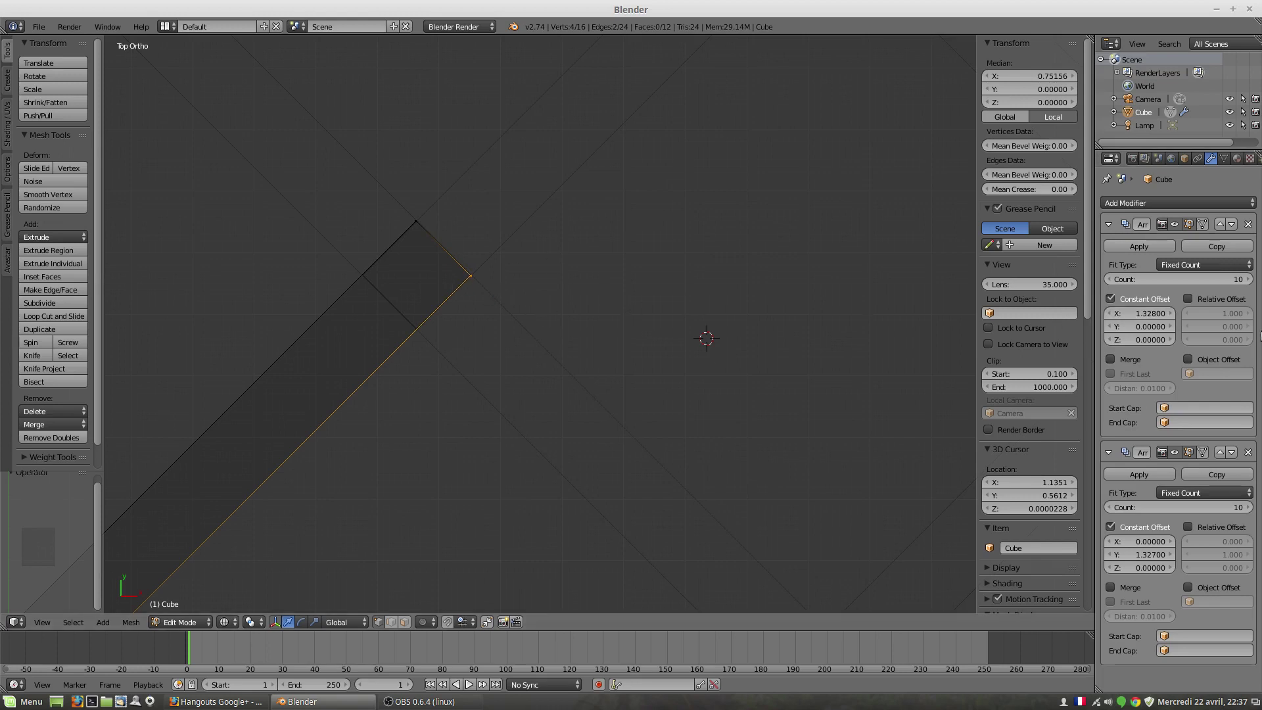
Enable vertex merging on both Array modifiers and set each merge distance to 0.02
click(1110, 359)
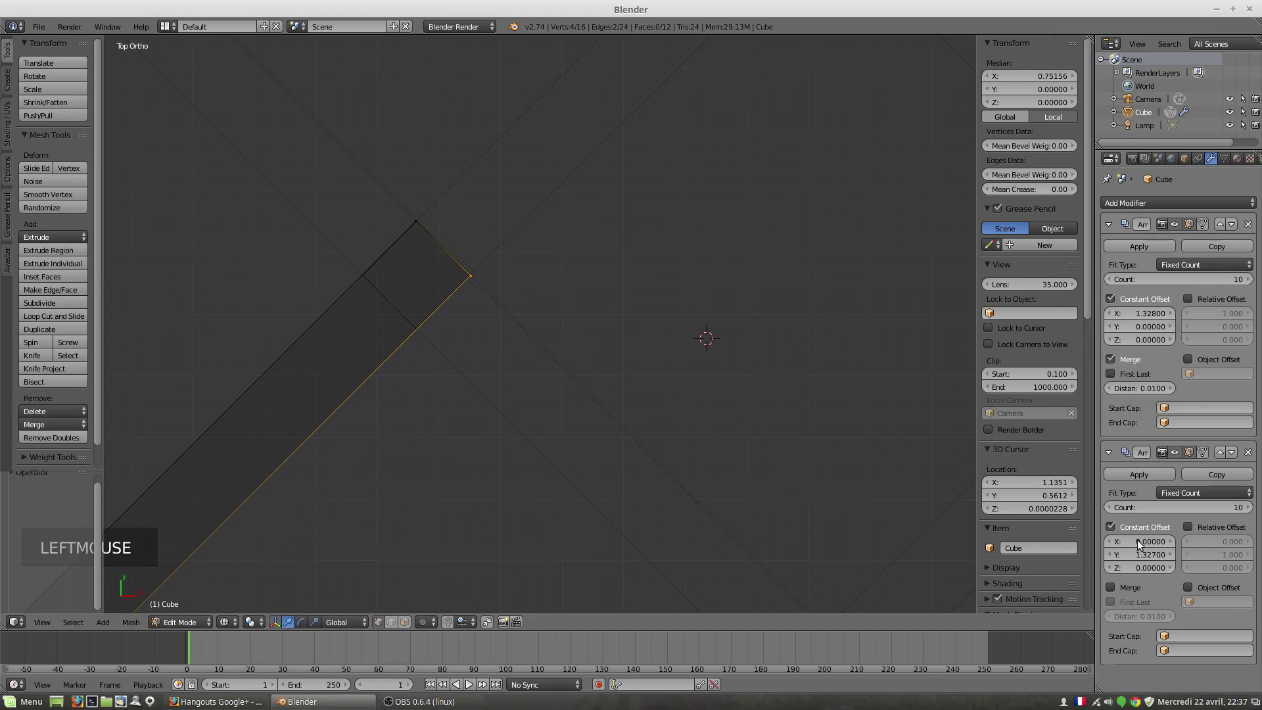
click(1110, 587)
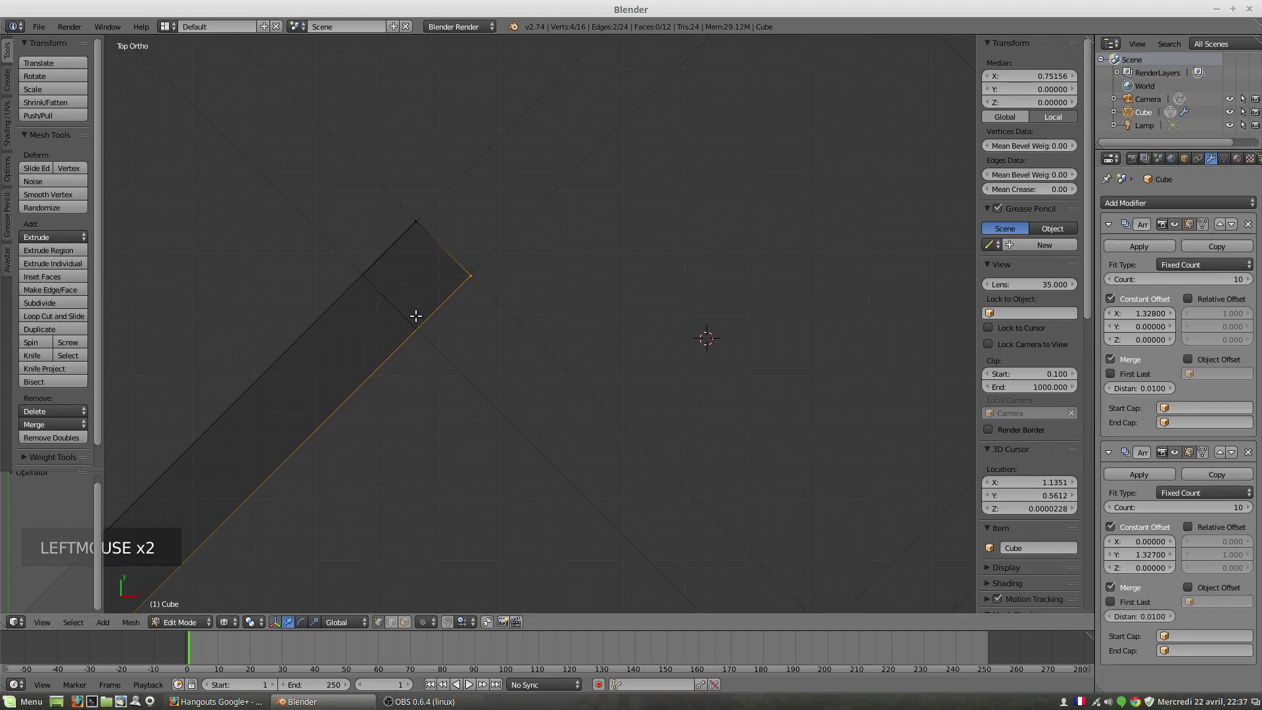
scroll(482, 304, down, 3)
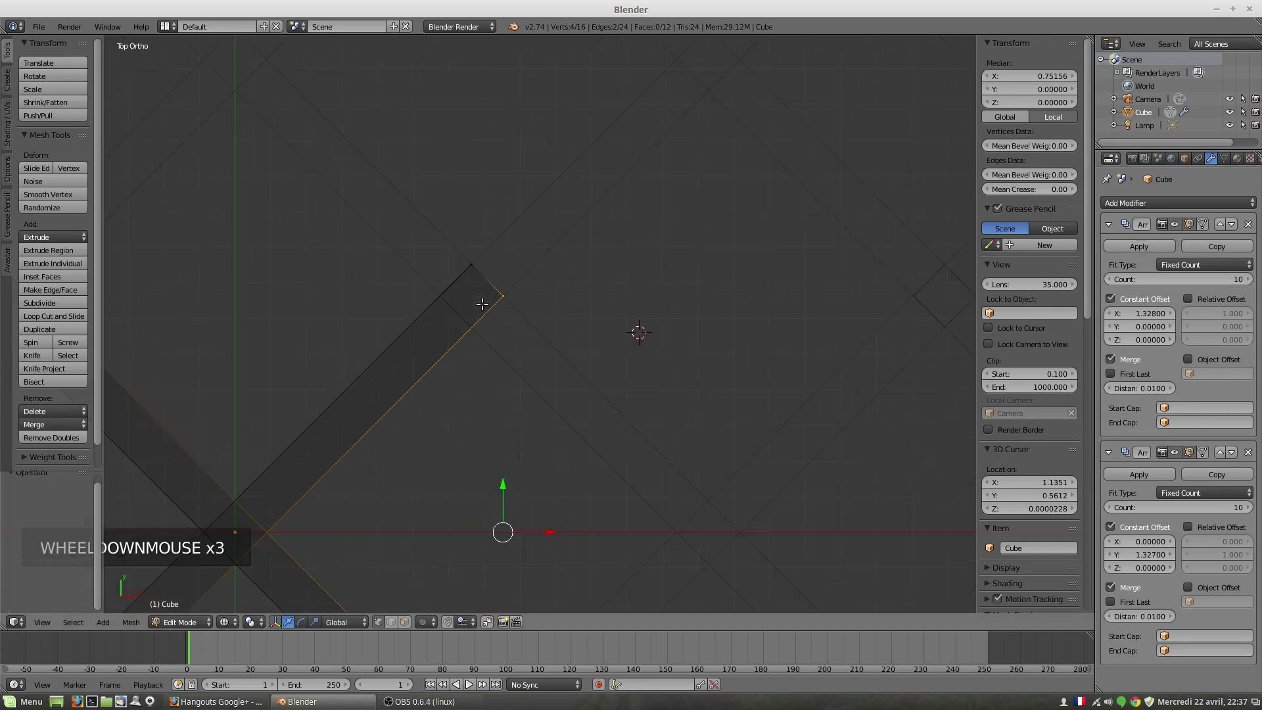
scroll(487, 307, down, 2)
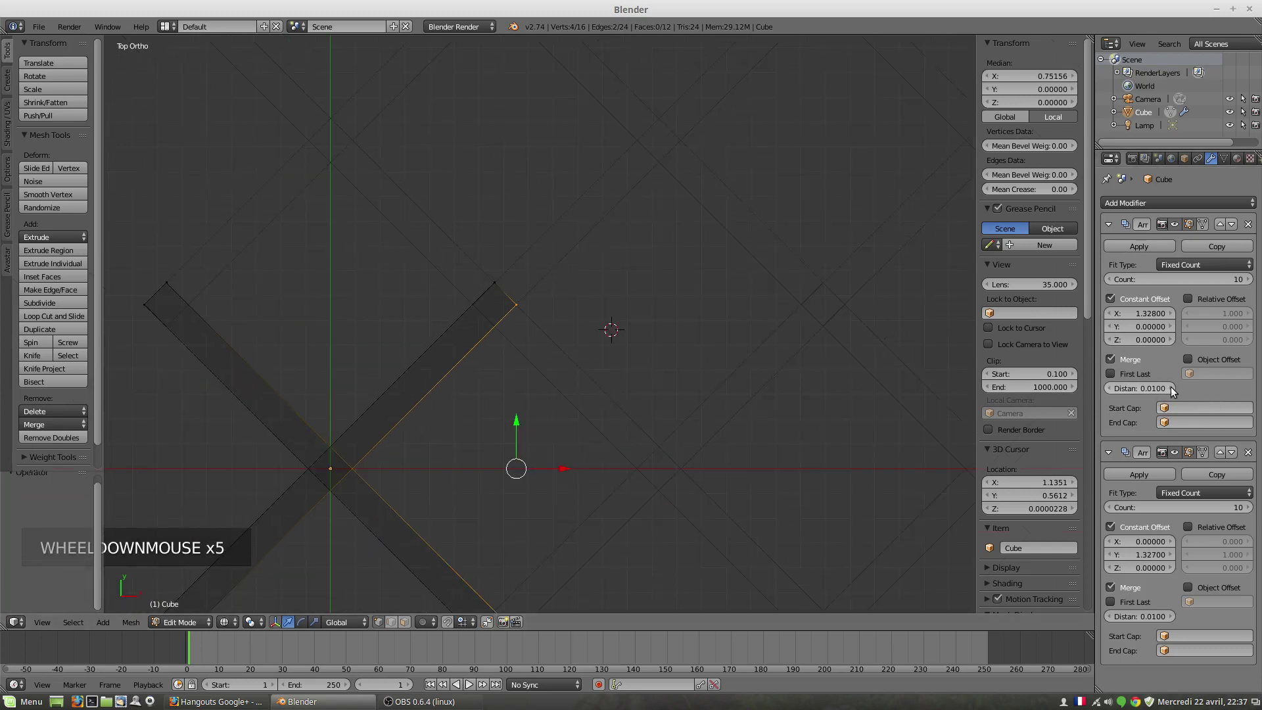
click(1172, 389)
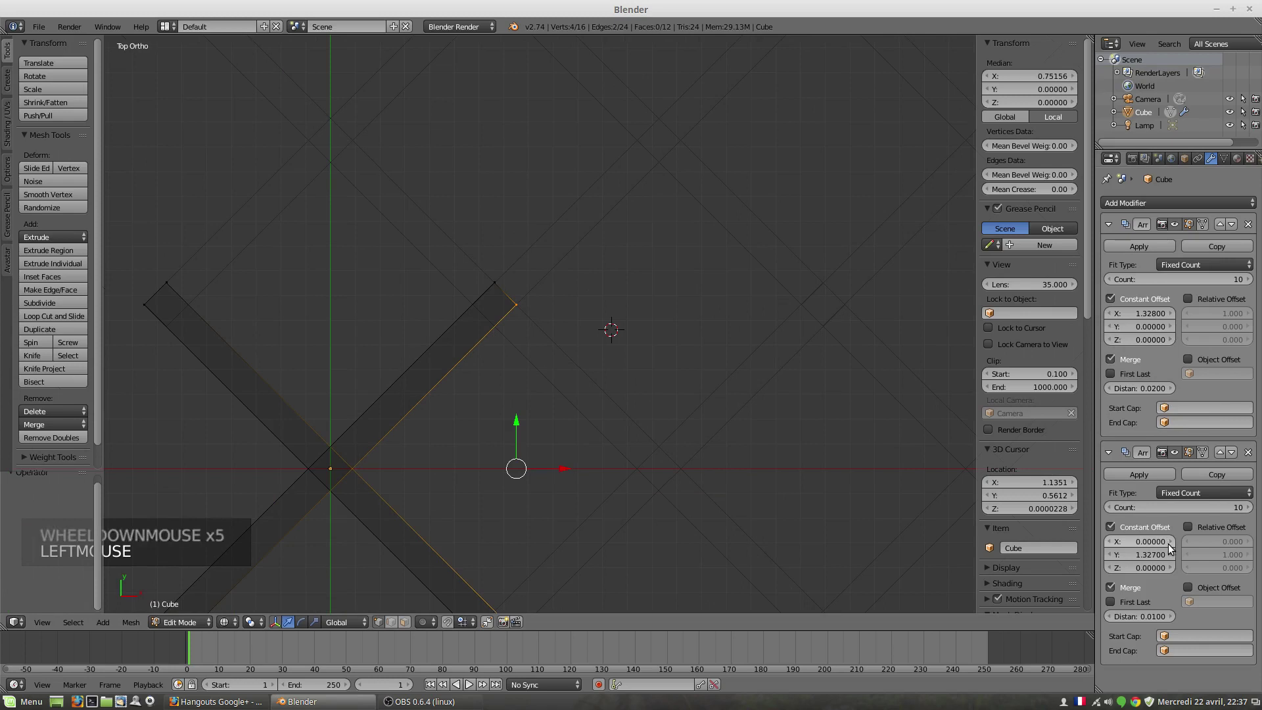
click(1172, 616)
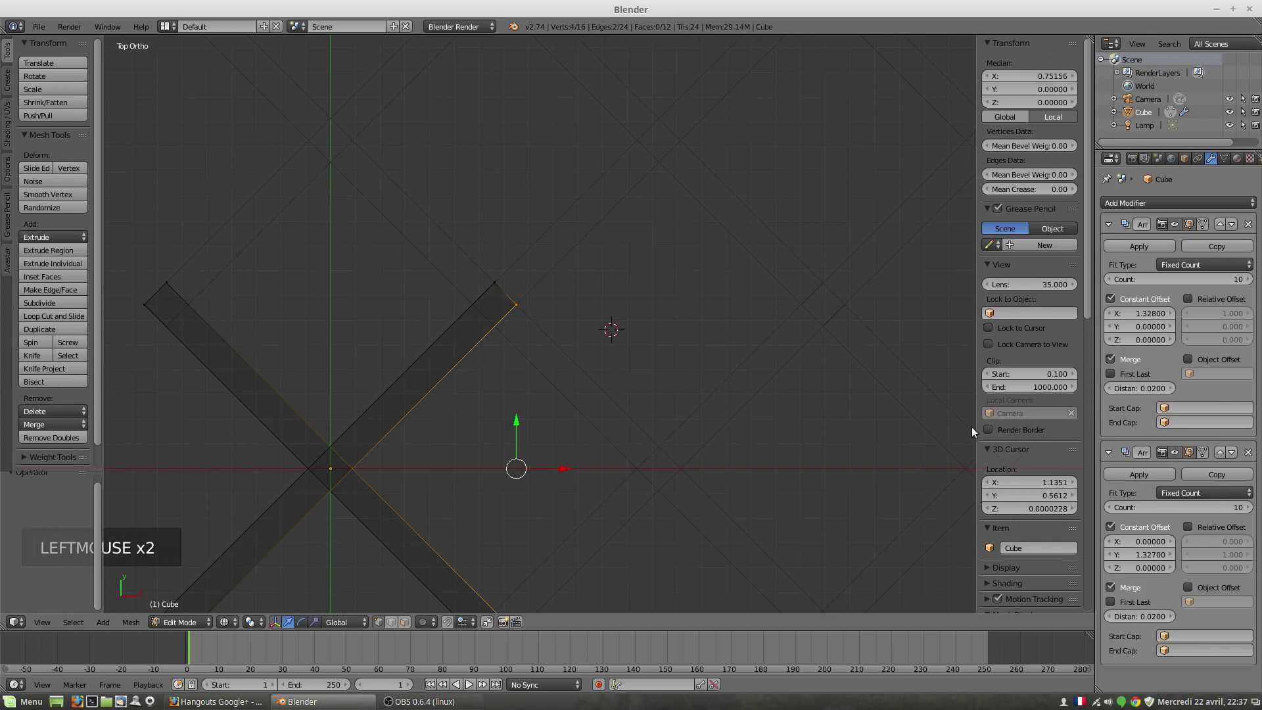
Switch to solid shading, deselect all geometry and examine the lattice junctions where the repeated crosses meet
scroll(472, 376, down, 2)
shift+middle_drag(479, 352, 493, 341)
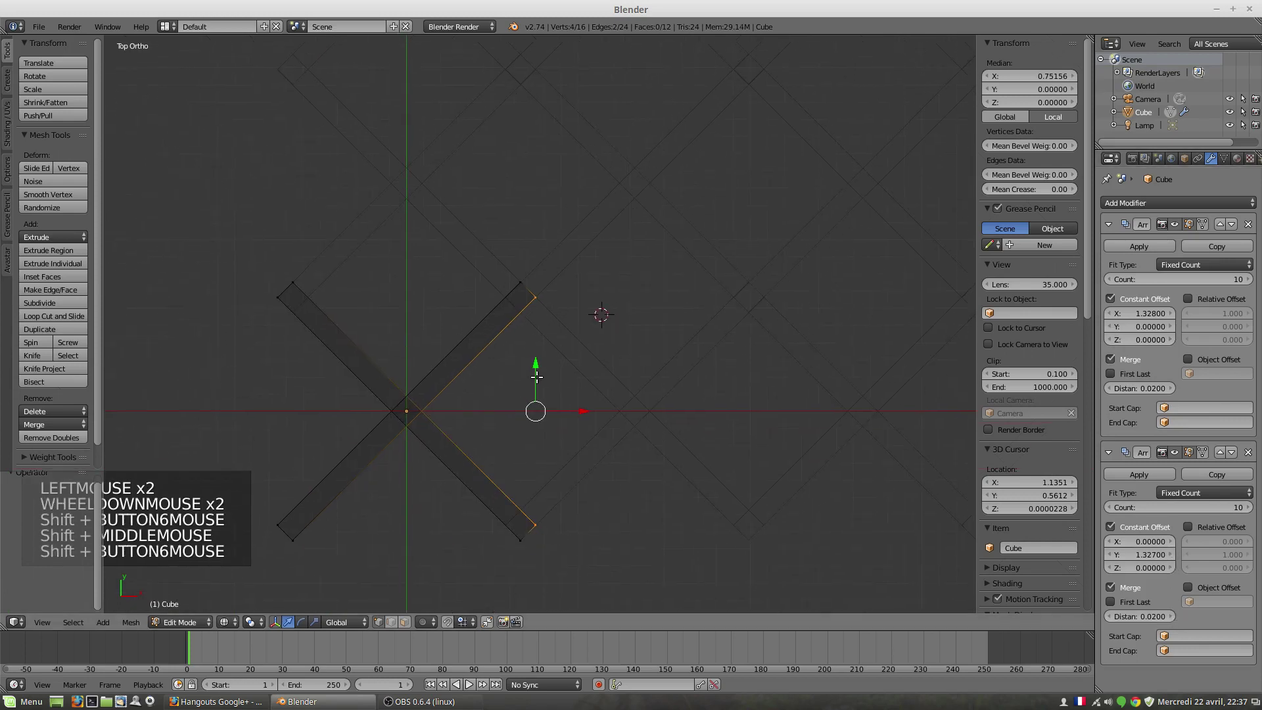
key(z)
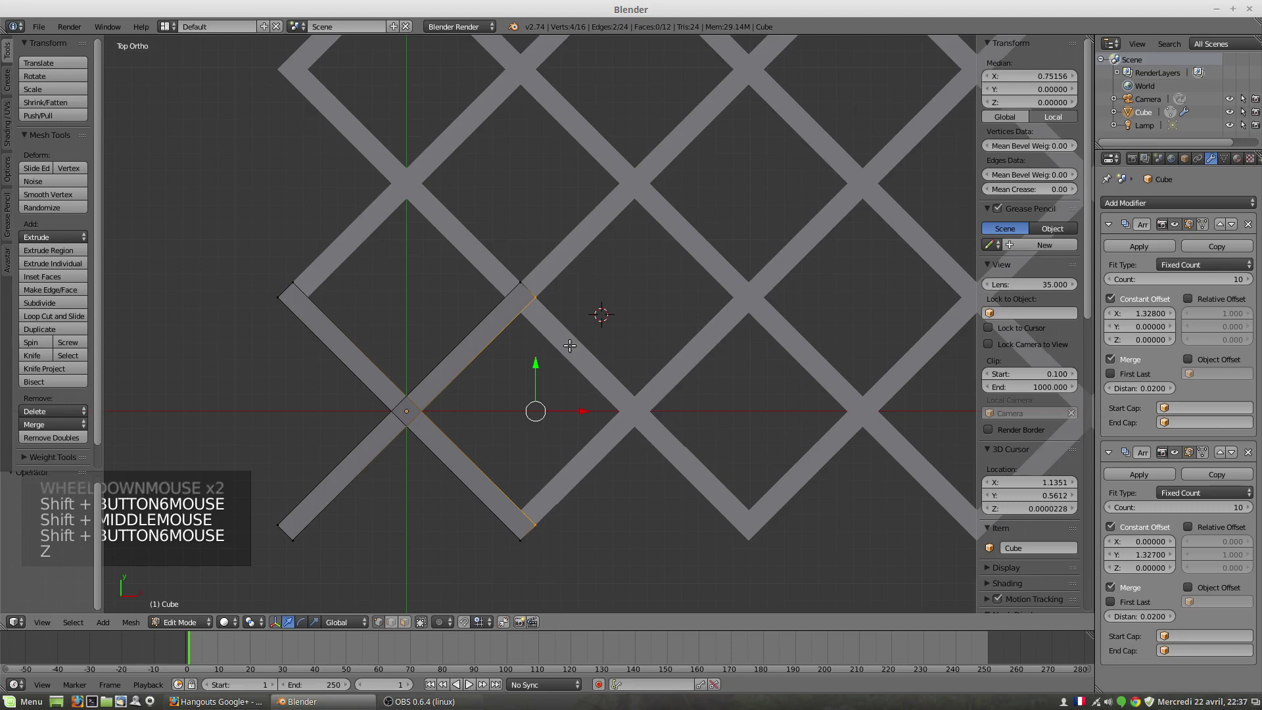
scroll(683, 415, up, 3)
scroll(564, 340, up, 3)
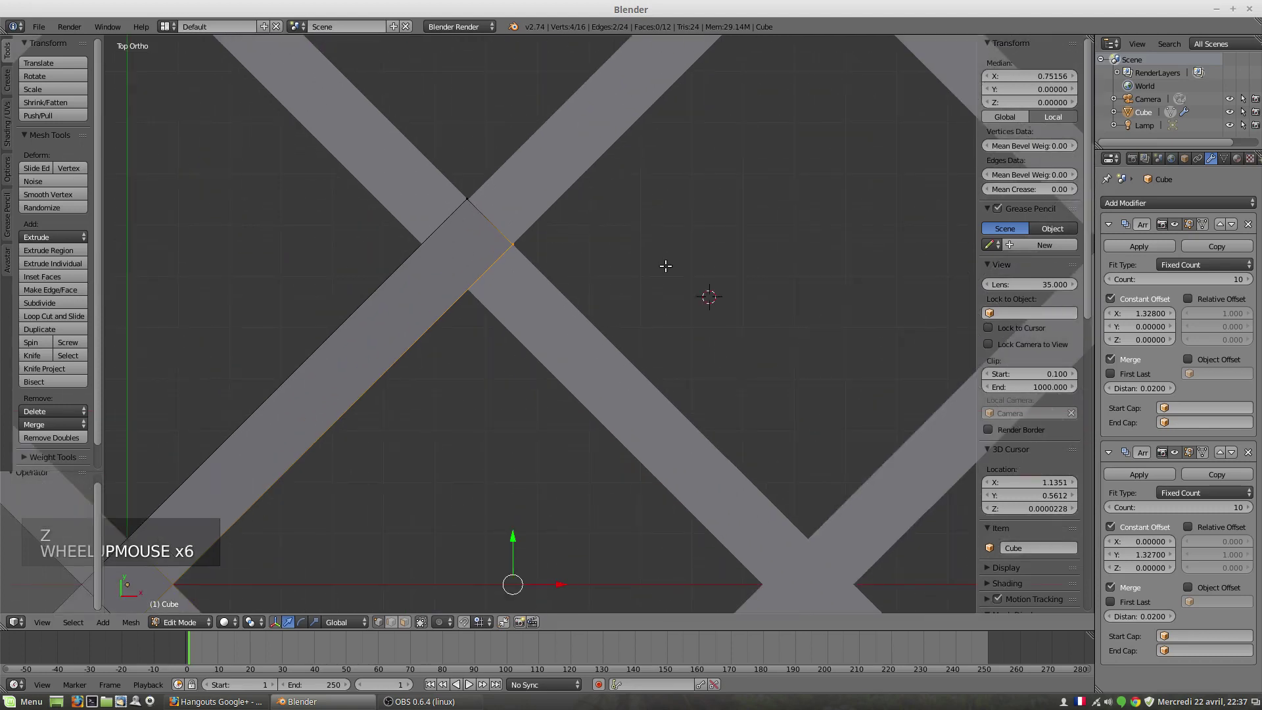
key(a)
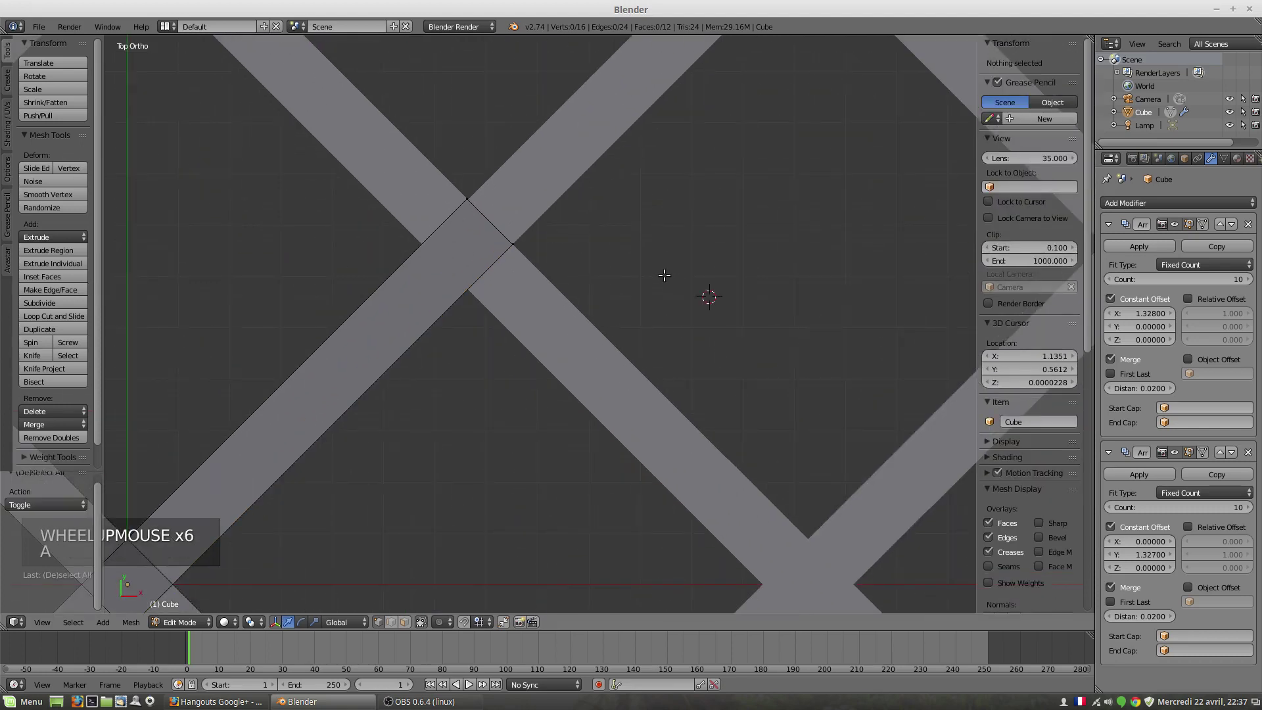
scroll(664, 275, down, 3)
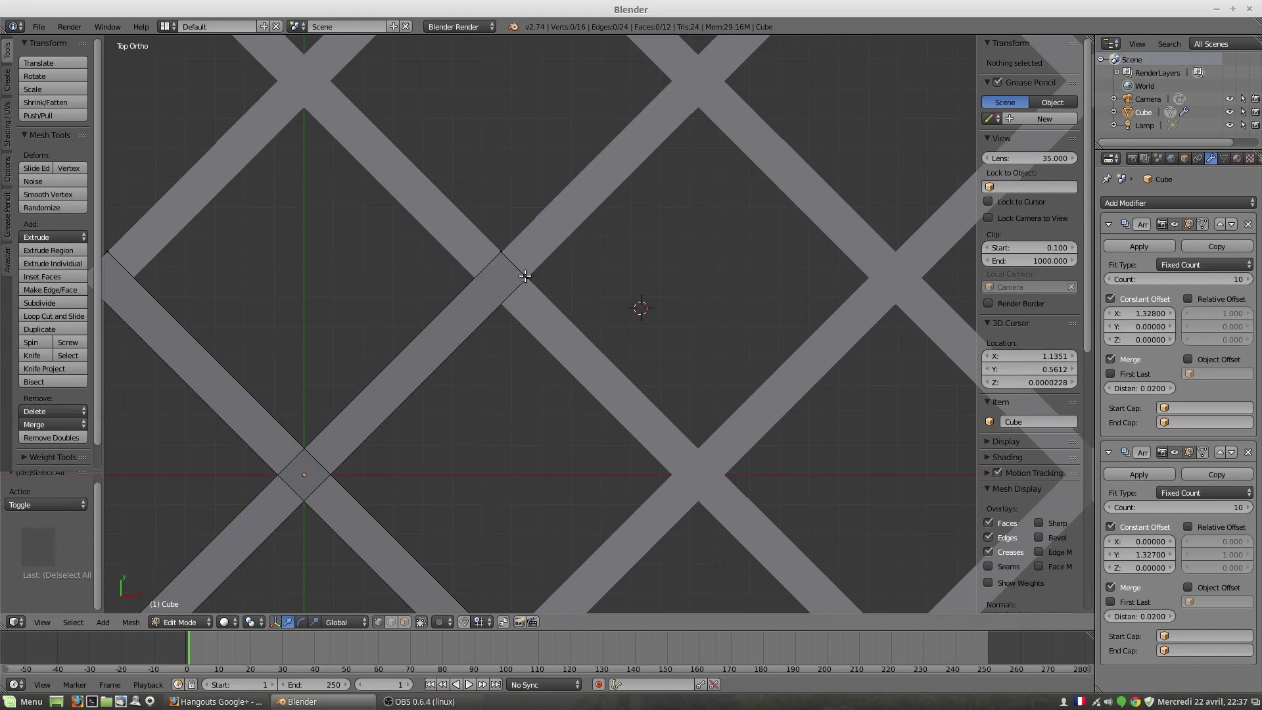
middle_drag(528, 341, 527, 215)
scroll(549, 270, down, 3)
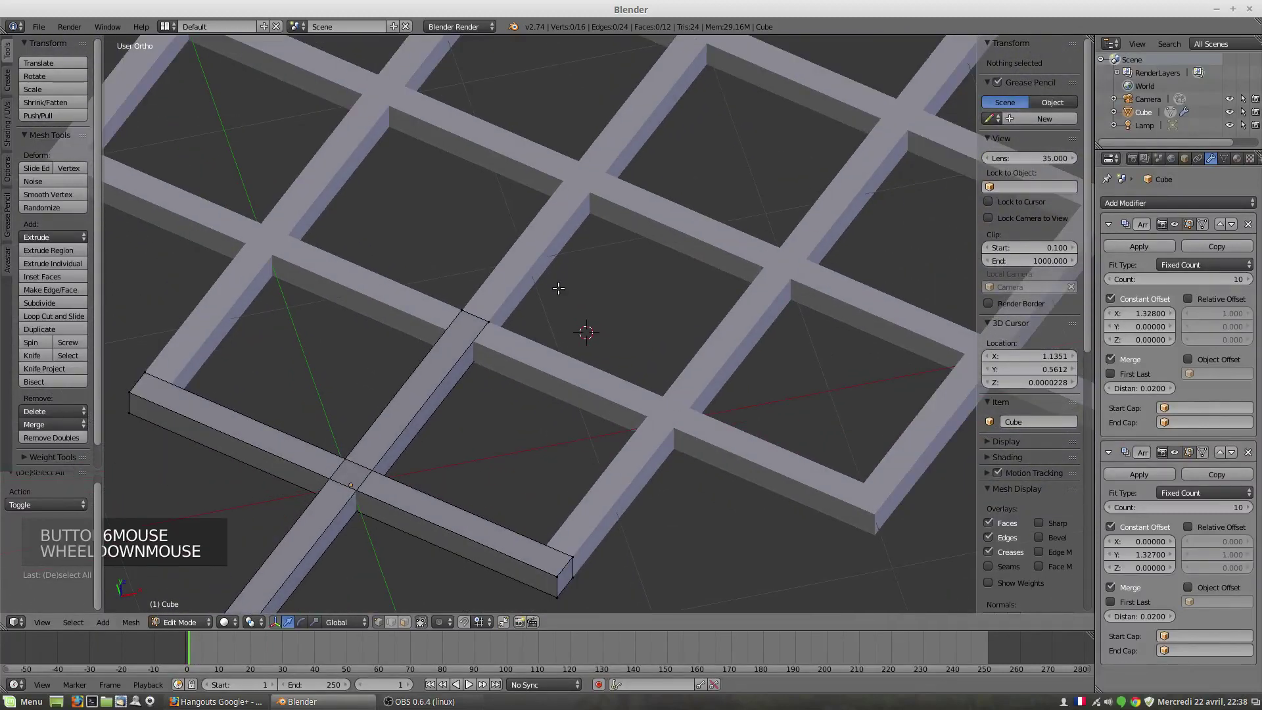
scroll(558, 288, up, 3)
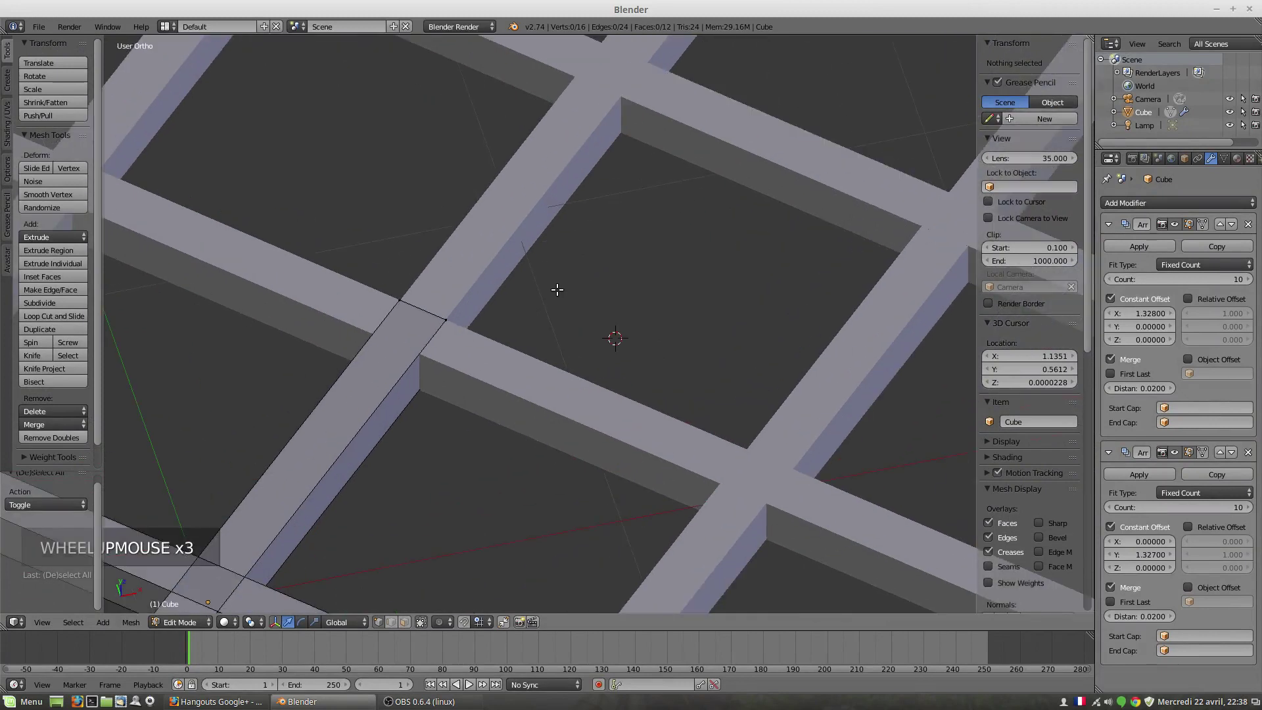
middle_drag(514, 281, 510, 333)
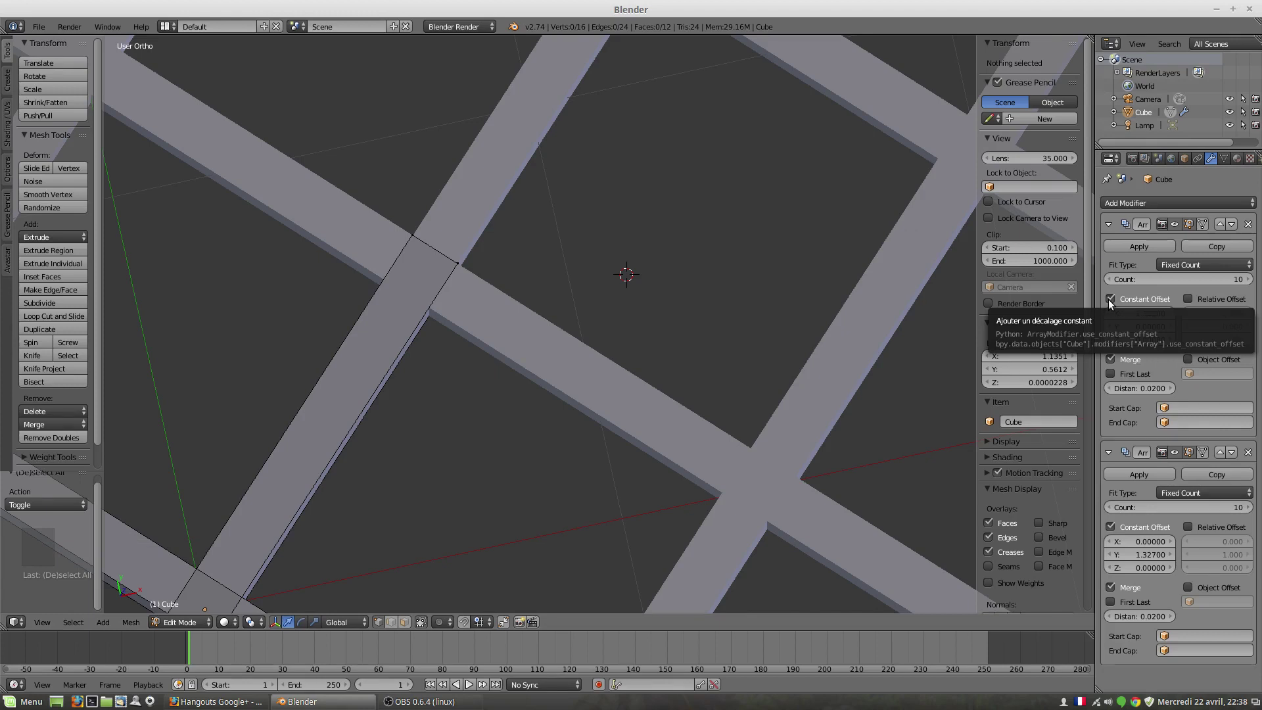
scroll(520, 321, down, 4)
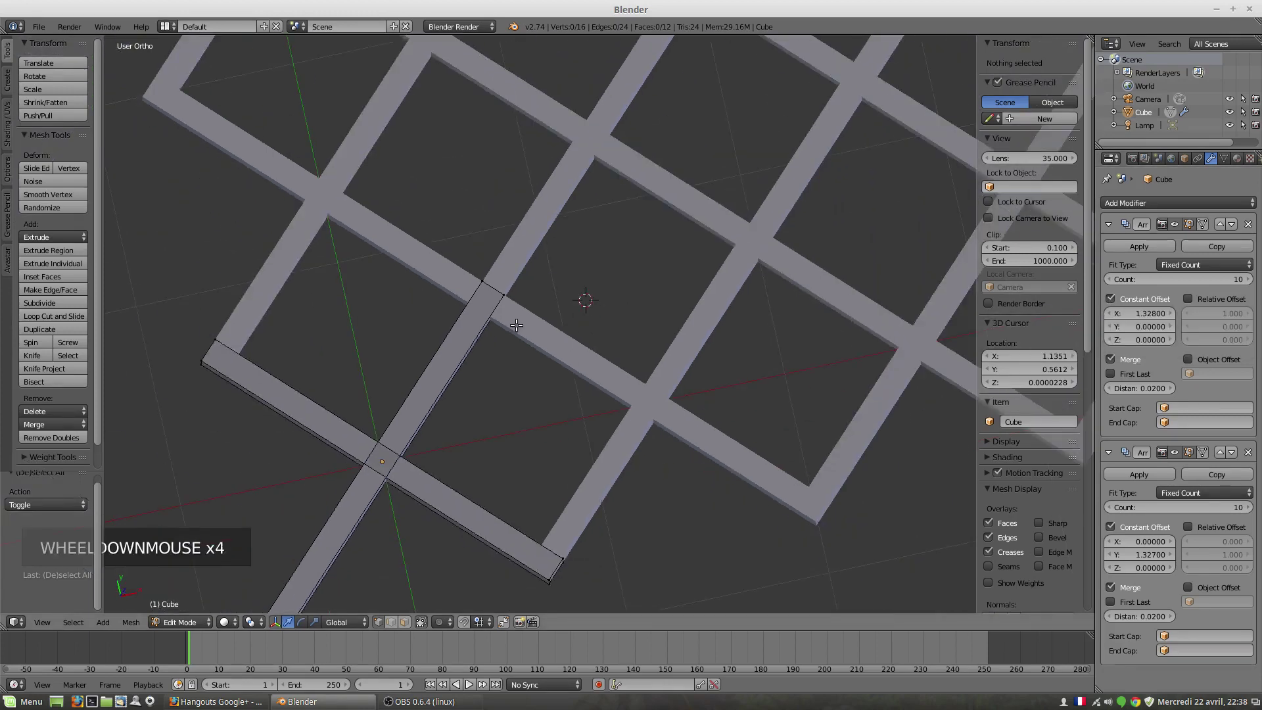
middle_drag(517, 324, 509, 289)
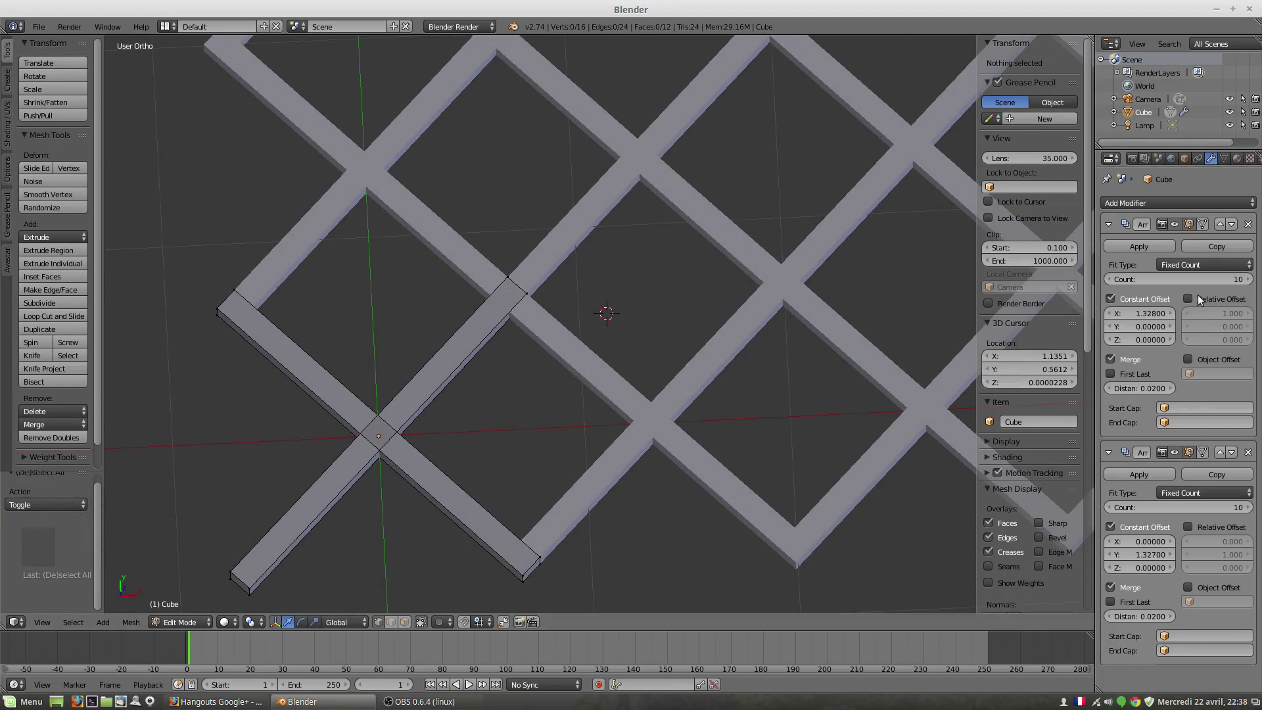
Switch both Array modifiers from constant offset to relative offset
click(1111, 300)
click(1188, 299)
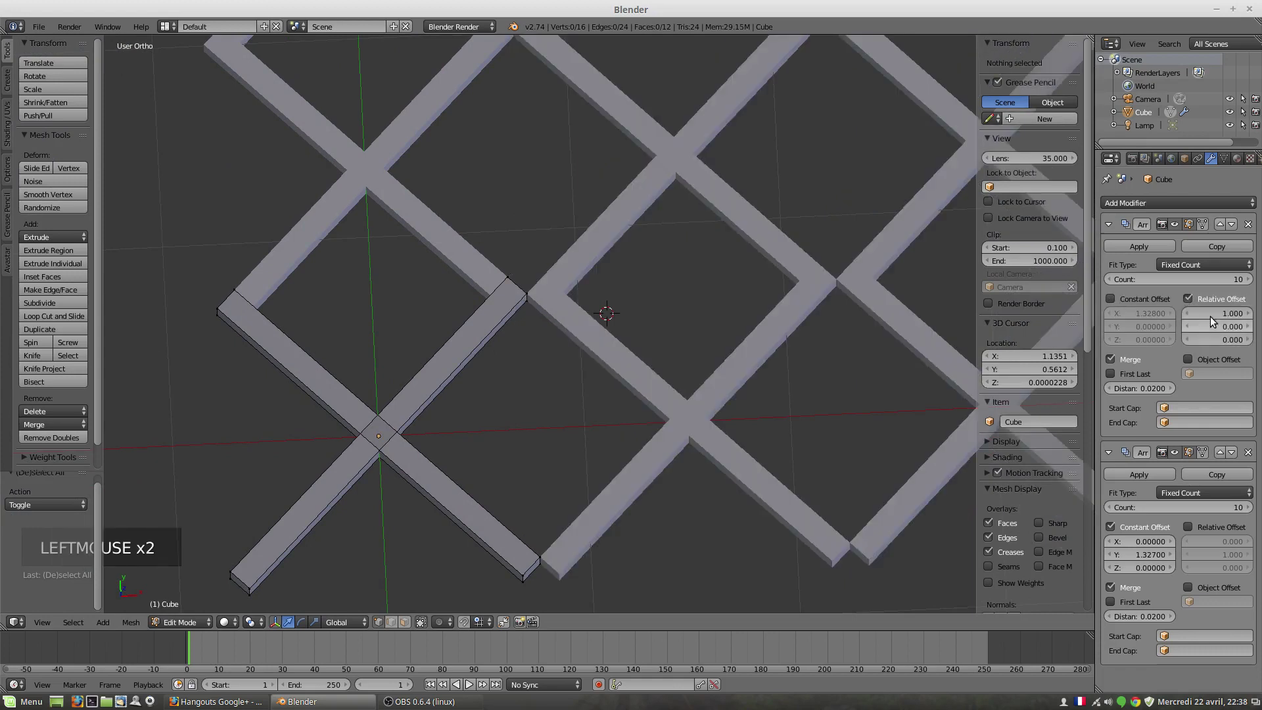
click(1111, 527)
click(1189, 527)
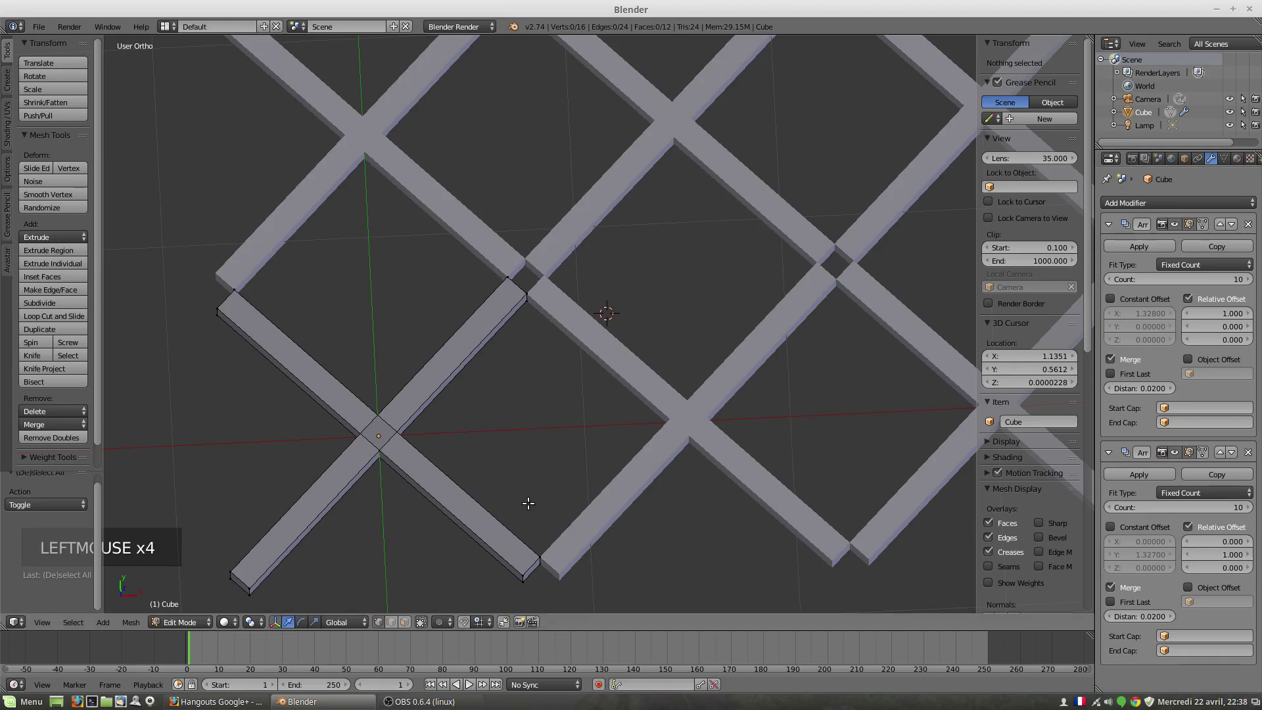
Display the lattice in wireframe from the orthographic top view after checking the gaps between the crosses
middle_drag(530, 443, 557, 375)
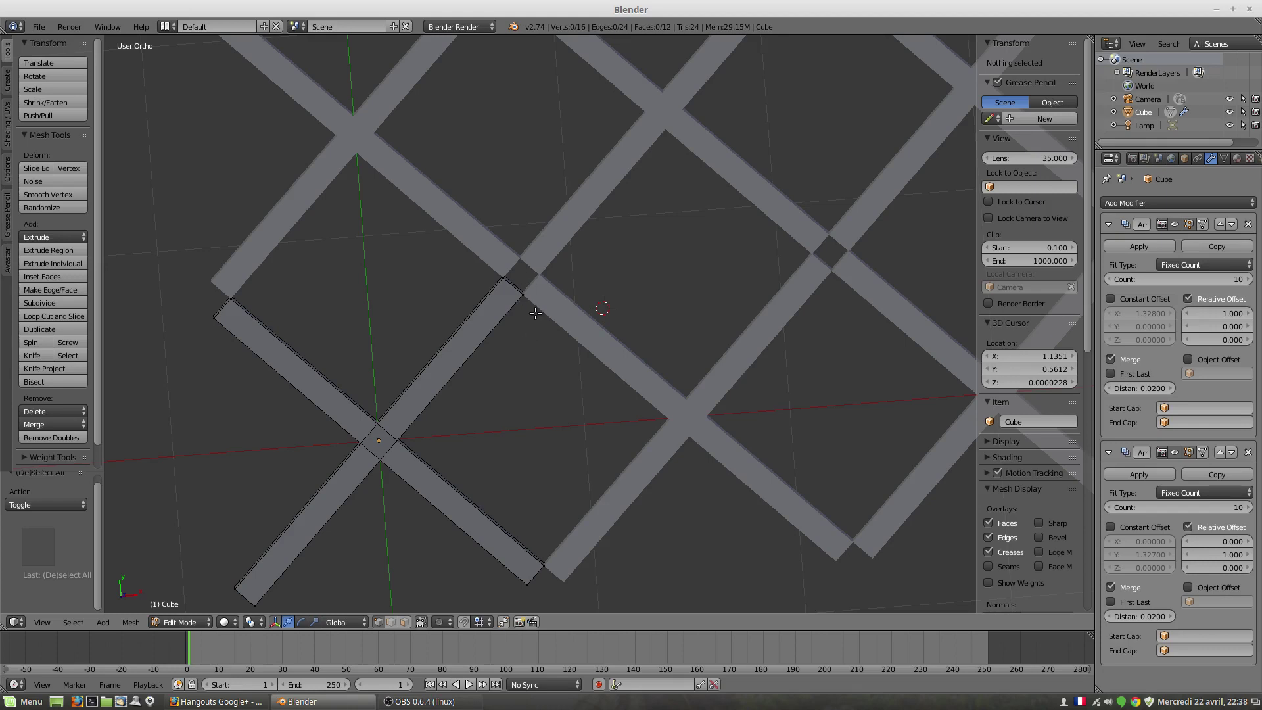
scroll(524, 303, up, 4)
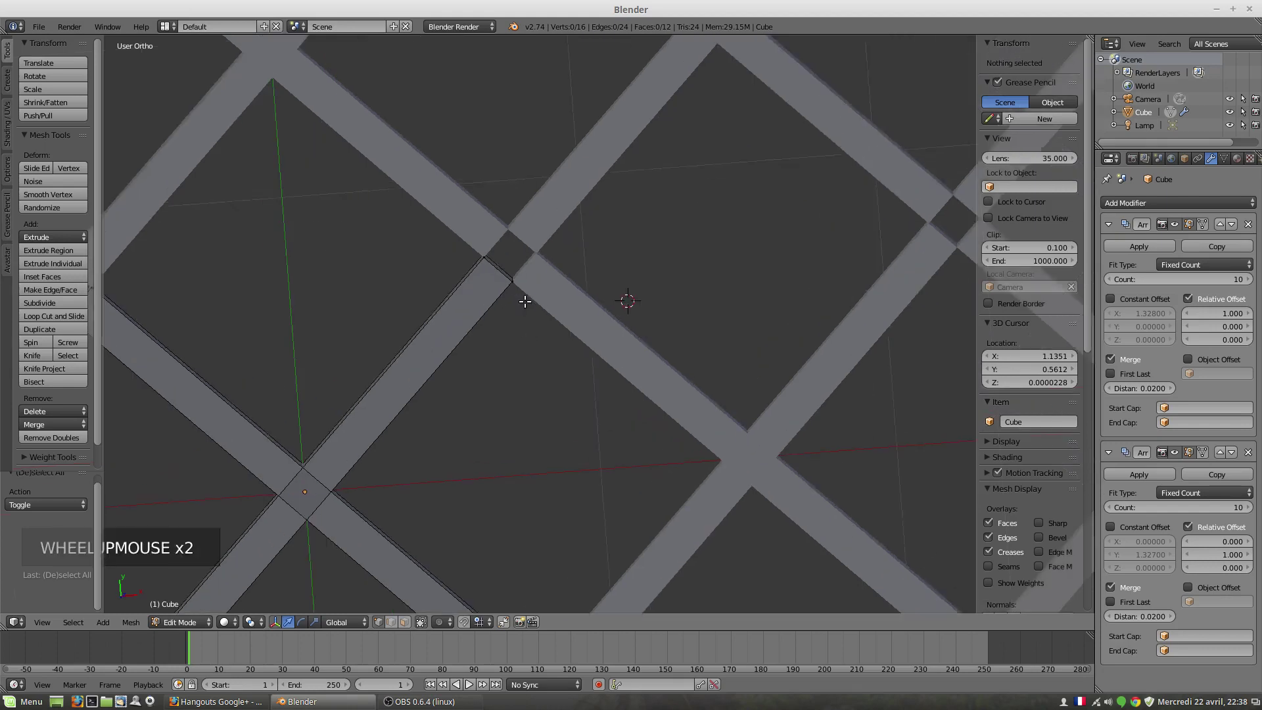
scroll(520, 289, down, 2)
key(z)
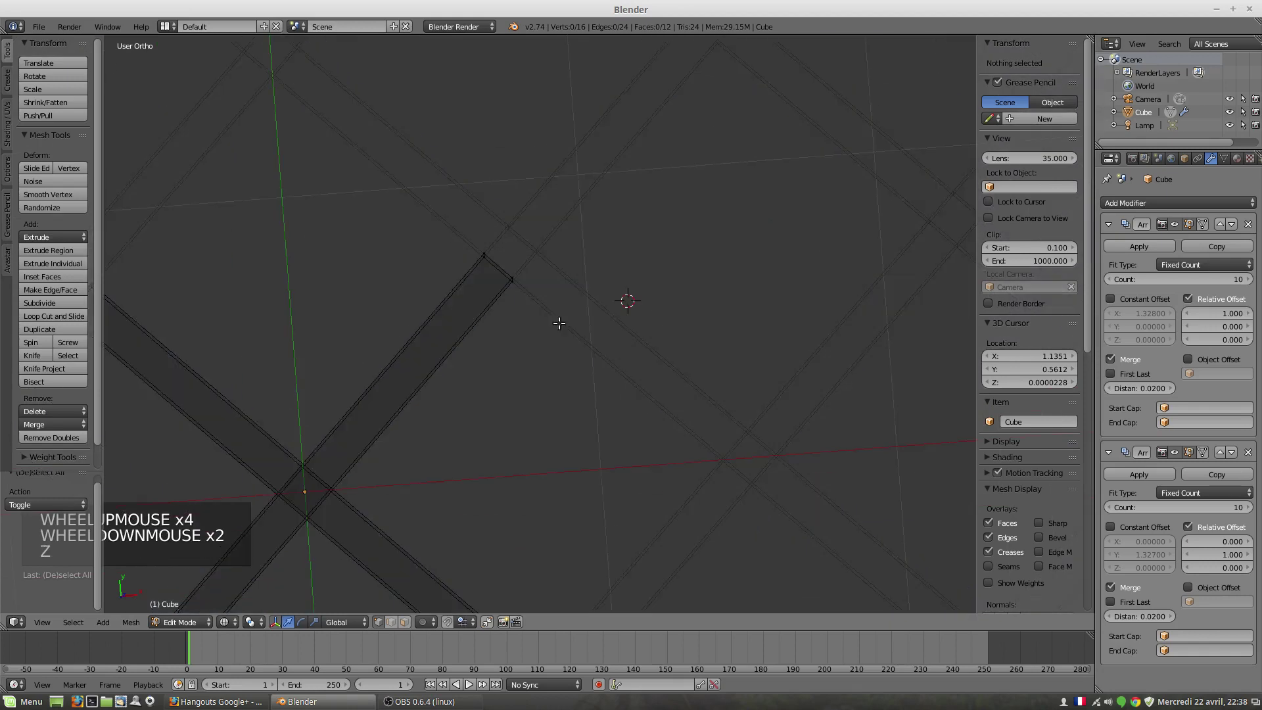
scroll(556, 332, down, 5)
scroll(546, 370, left, 1)
key(KP_7)
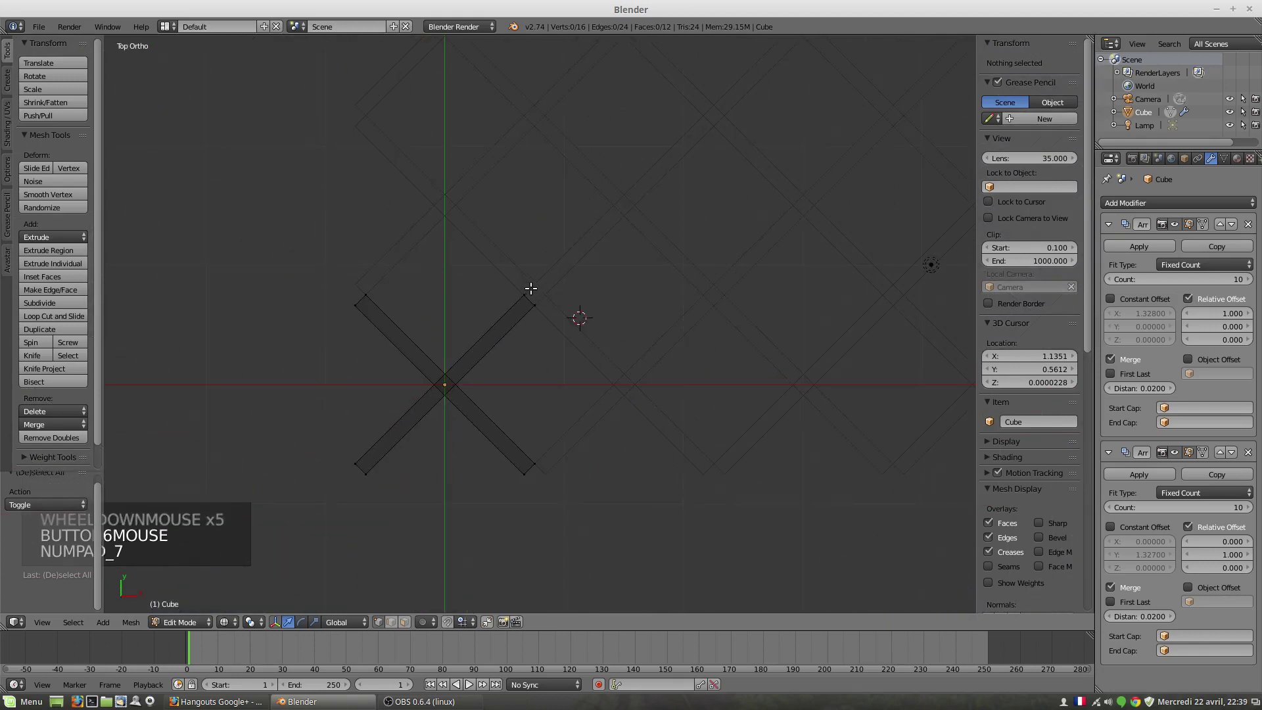
Select all end vertices on the cross's positive X side and flatten them by scaling to 0 along X
key(b)
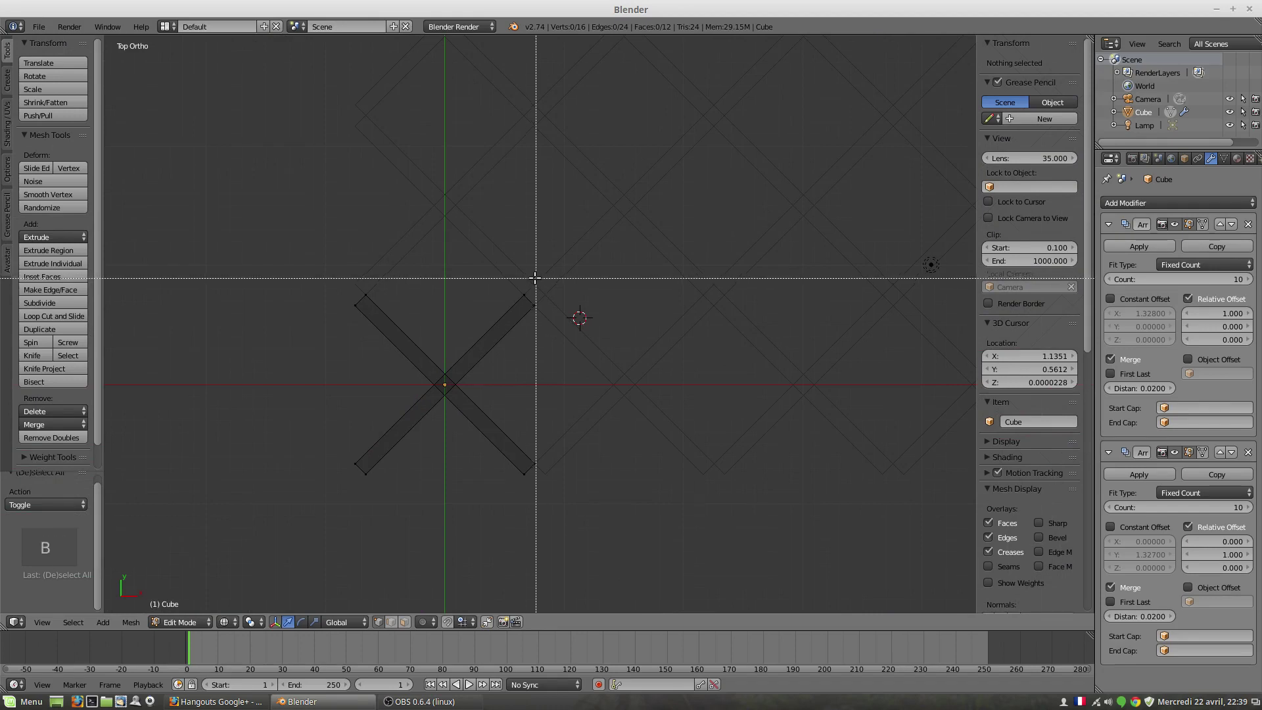
drag(528, 273, 600, 486)
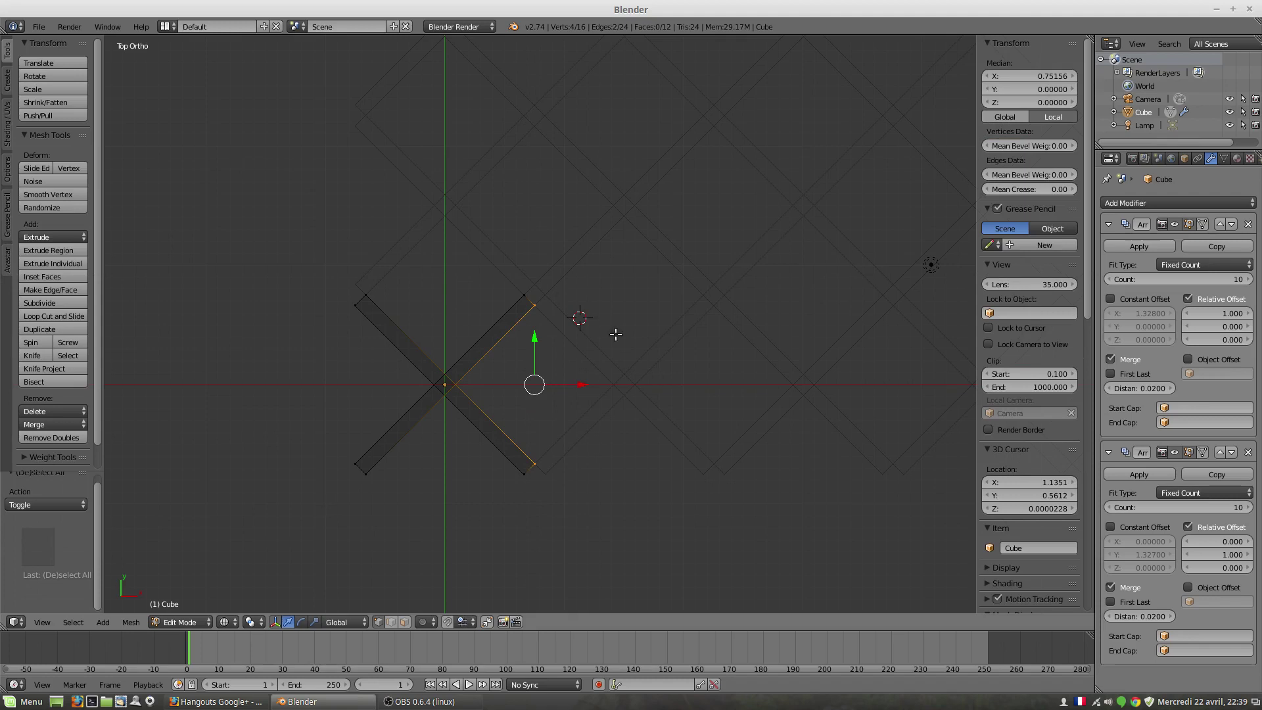
key(b)
drag(512, 266, 614, 507)
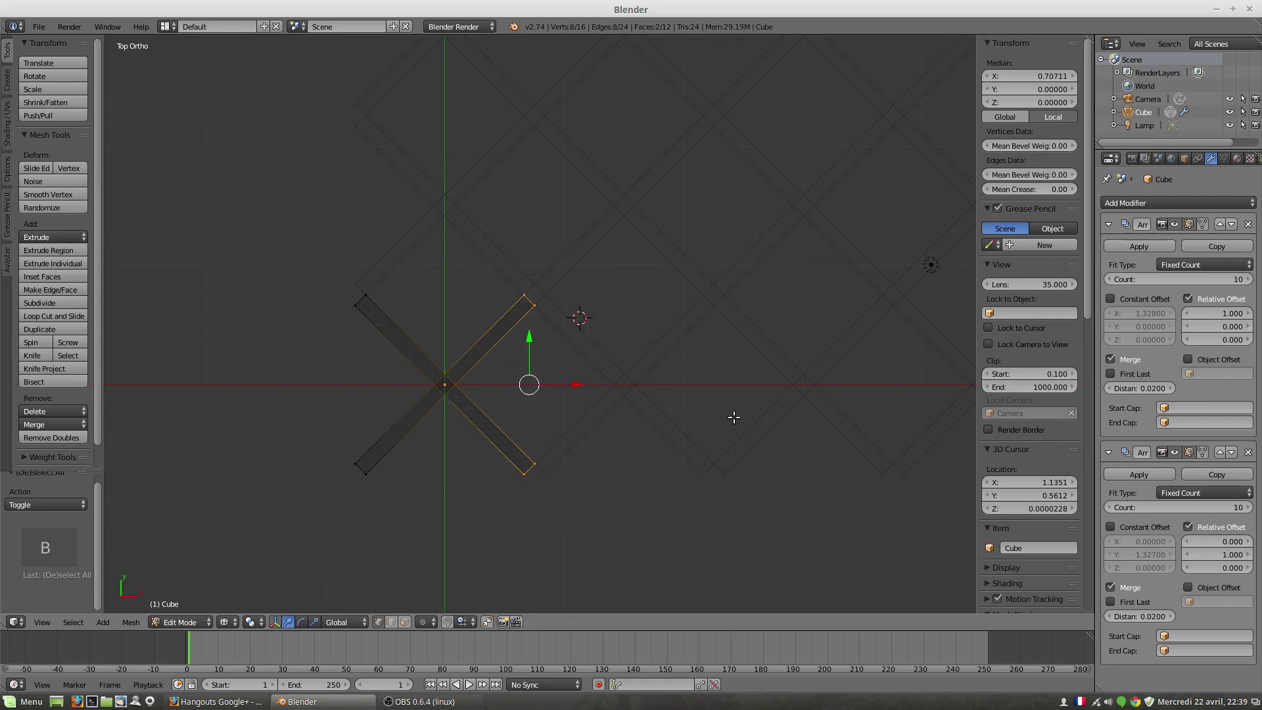
key(s)
key(x)
key(0)
key(Return)
Select the end vertices on the cross's negative X side and flatten them by scaling to 0 along X
key(a)
key(b)
drag(318, 267, 401, 507)
key(s)
key(x)
key(0)
key(Return)
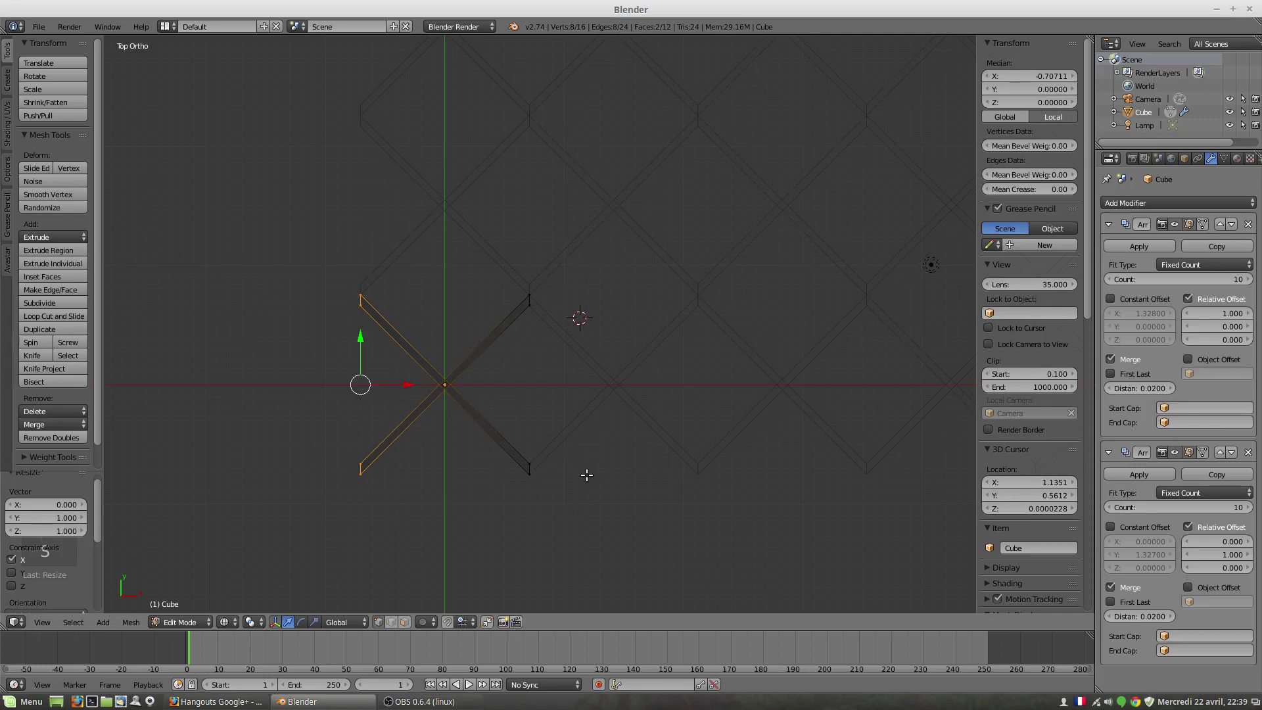
Add a constant offset to the second Array modifier and set its Y value to -0.083 so the rows overlap
scroll(573, 276, up, 3)
scroll(573, 276, up, 2)
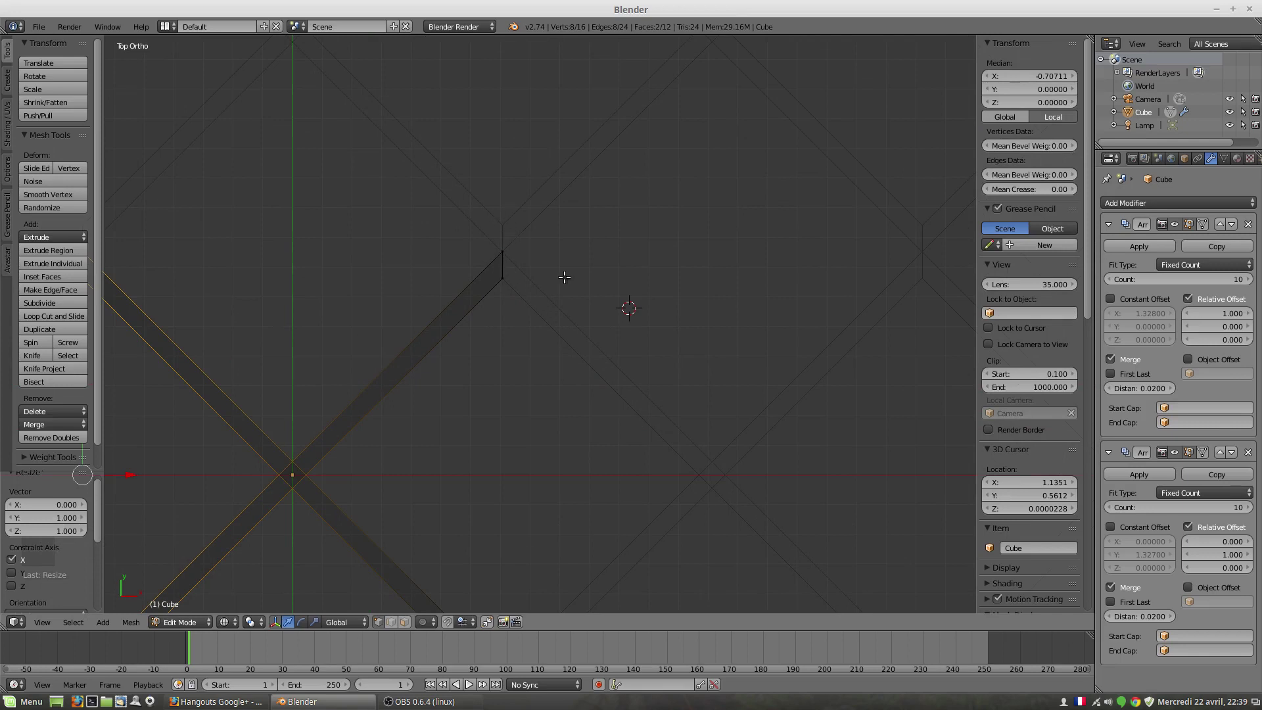
click(1120, 526)
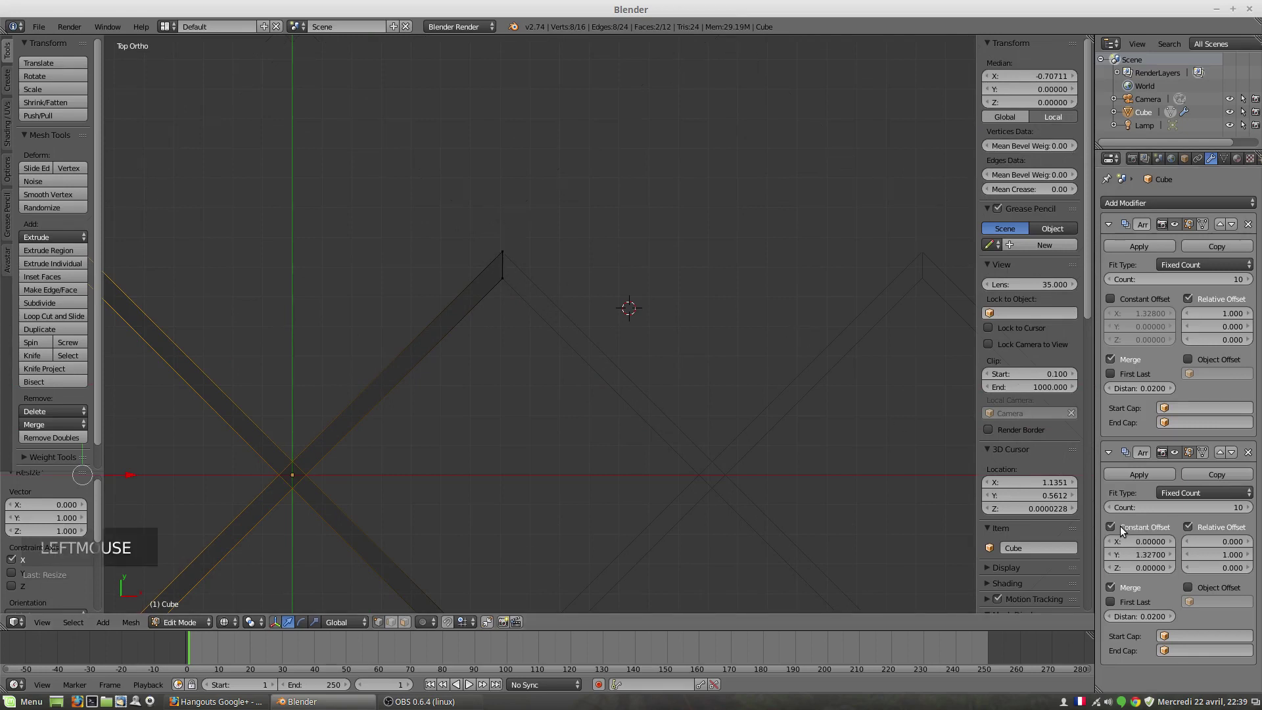
click(1154, 554)
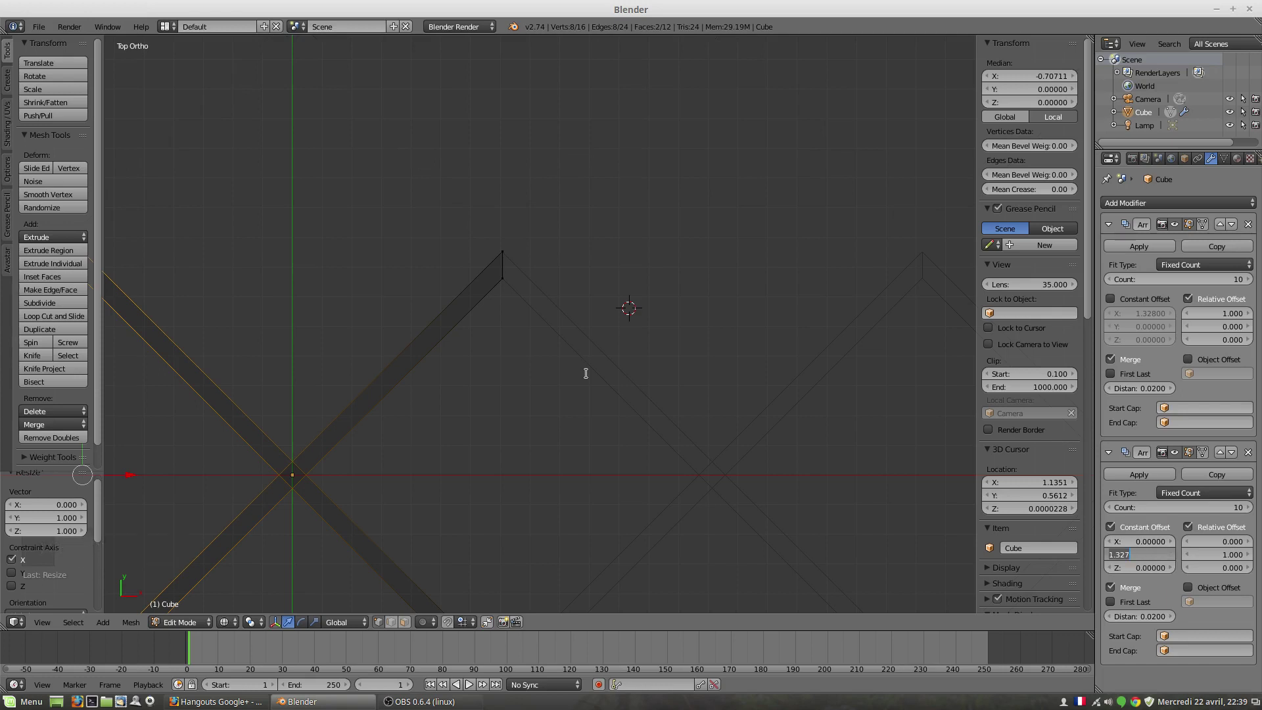
key(Right)
key(Return)
scroll(641, 413, down, 6)
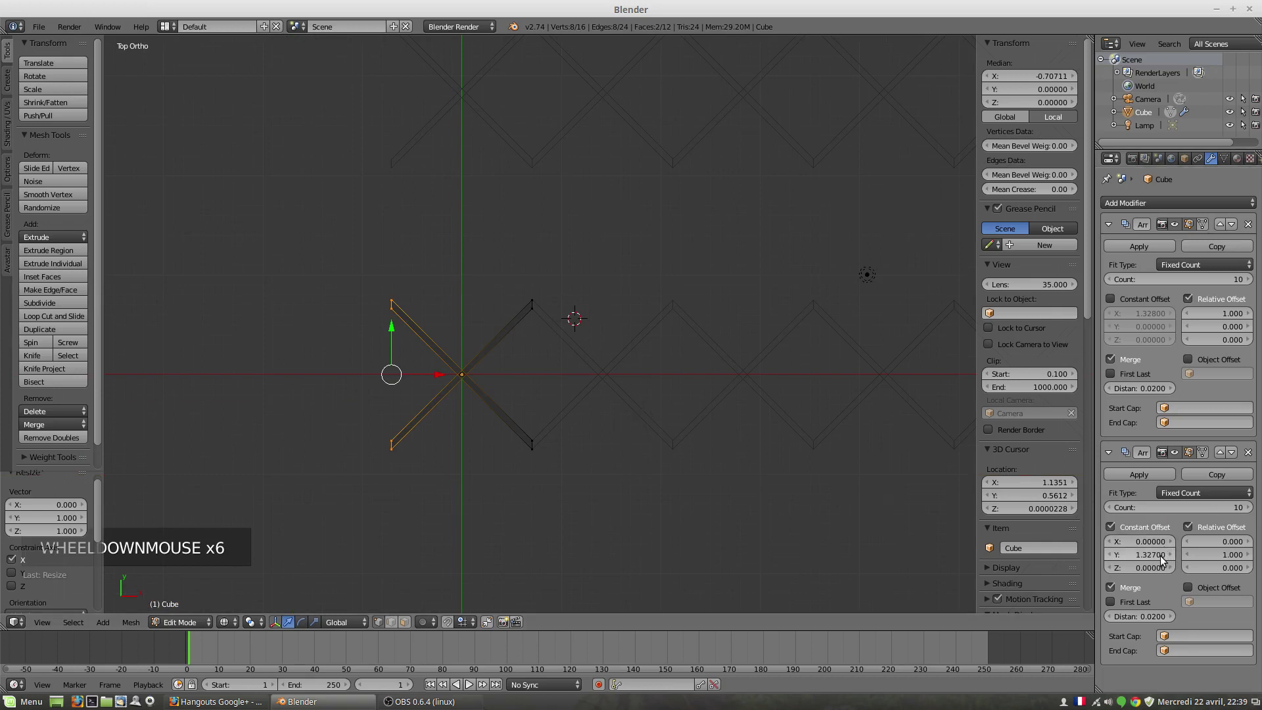
drag(1162, 560, 1112, 559)
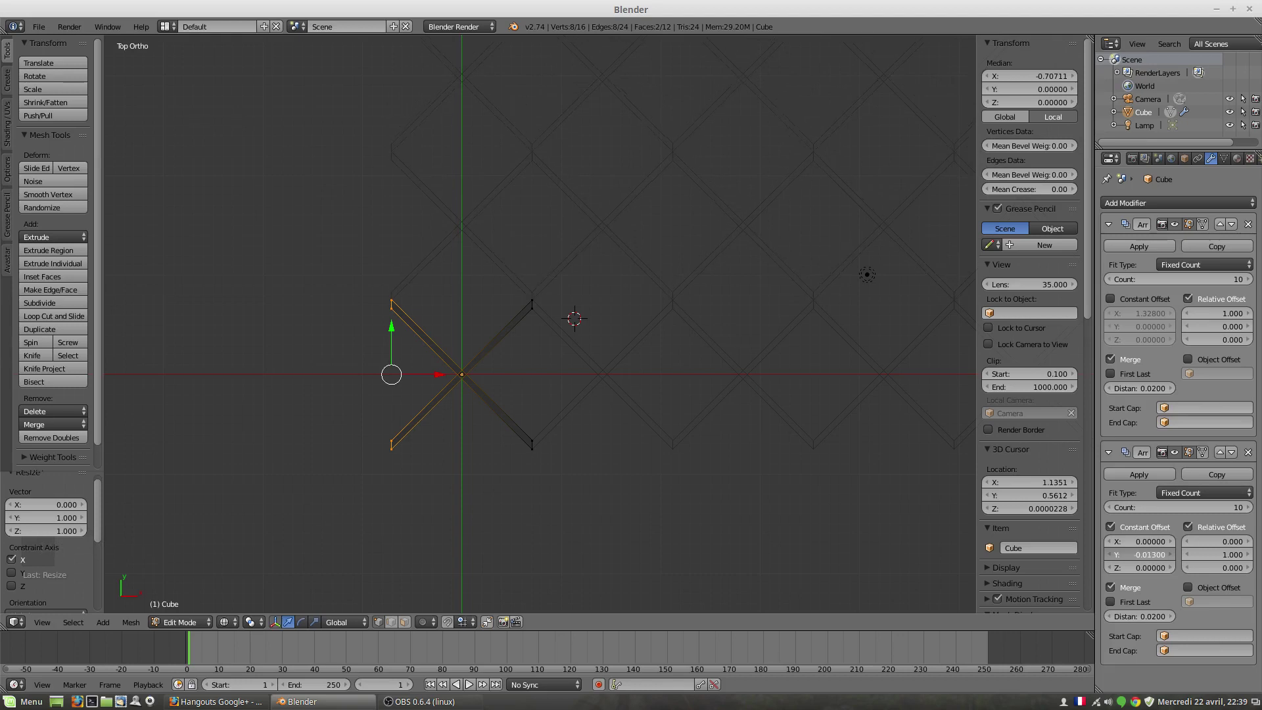
scroll(538, 289, up, 11)
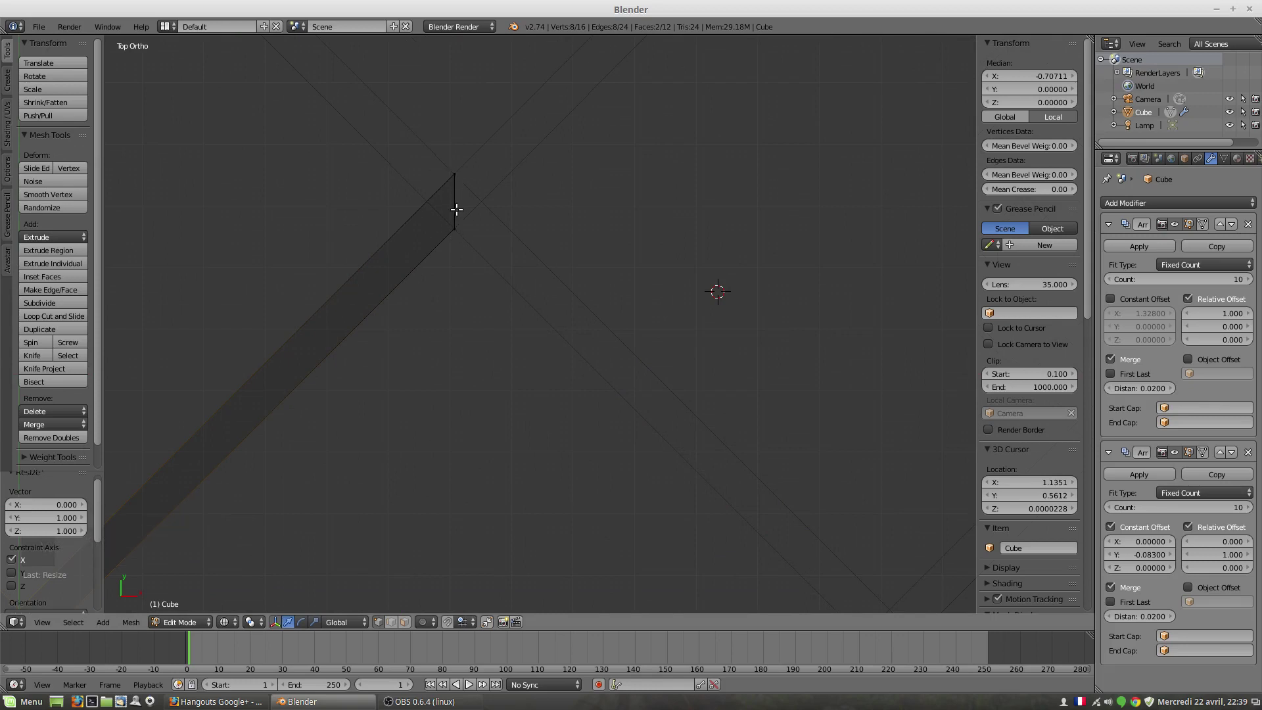
scroll(453, 245, down, 5)
scroll(454, 245, down, 4)
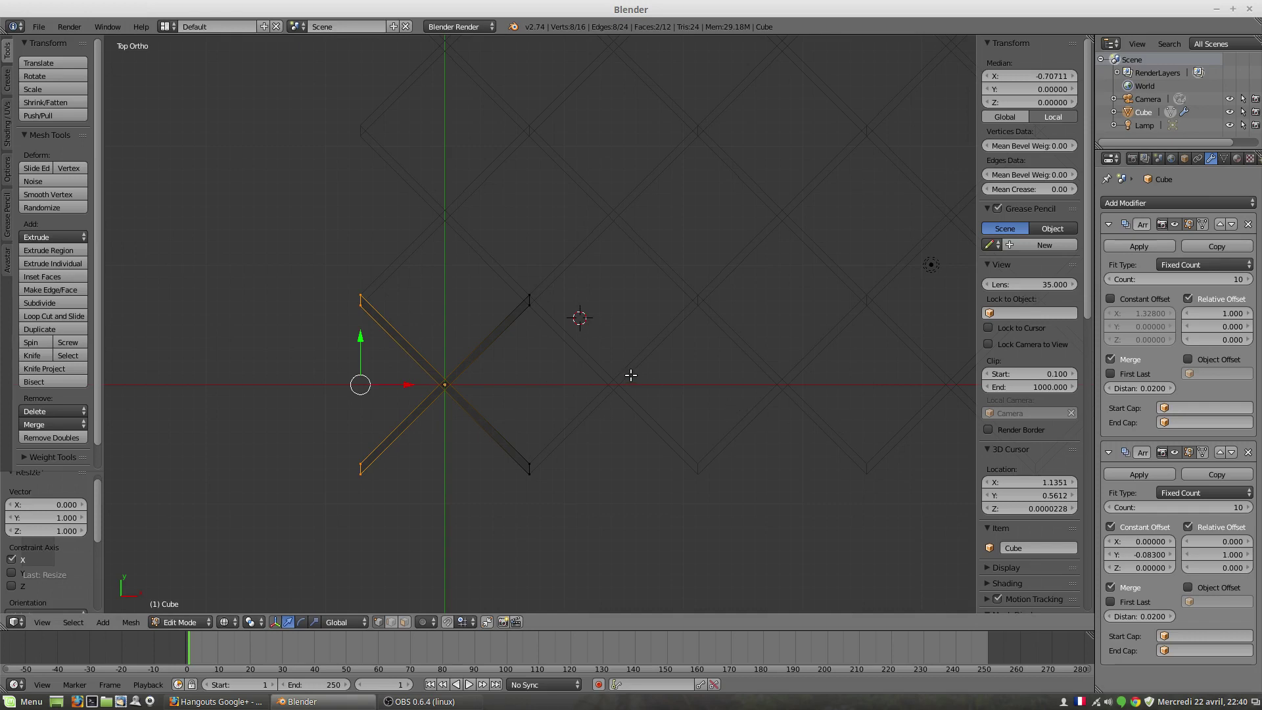
Undo the X-axis flattening on both sides of the cross
key(ctrl+z)
key(ctrl+z)
key(ctrl+z)
key(ctrl+z)
key(ctrl+z)
key(ctrl+z)
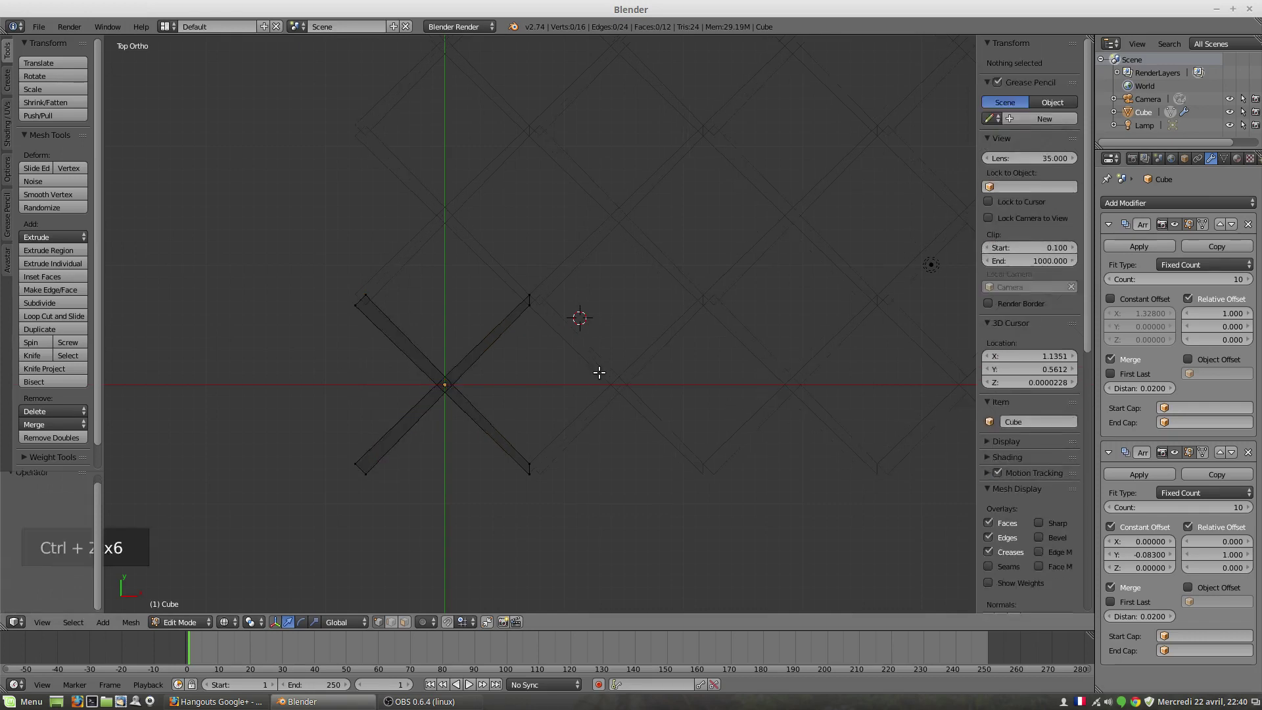
key(ctrl+z)
key(ctrl+z)
key(ctrl+z)
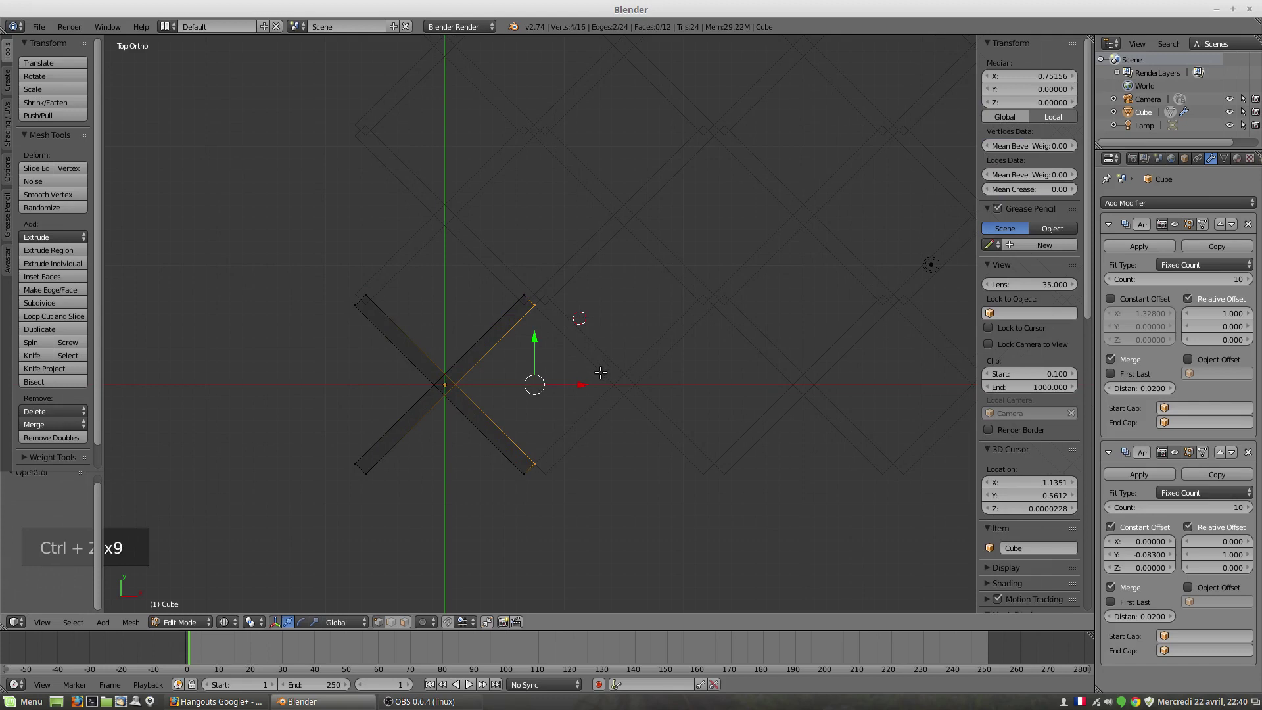
Disable the constant offset on the second Array modifier
scroll(569, 311, up, 2)
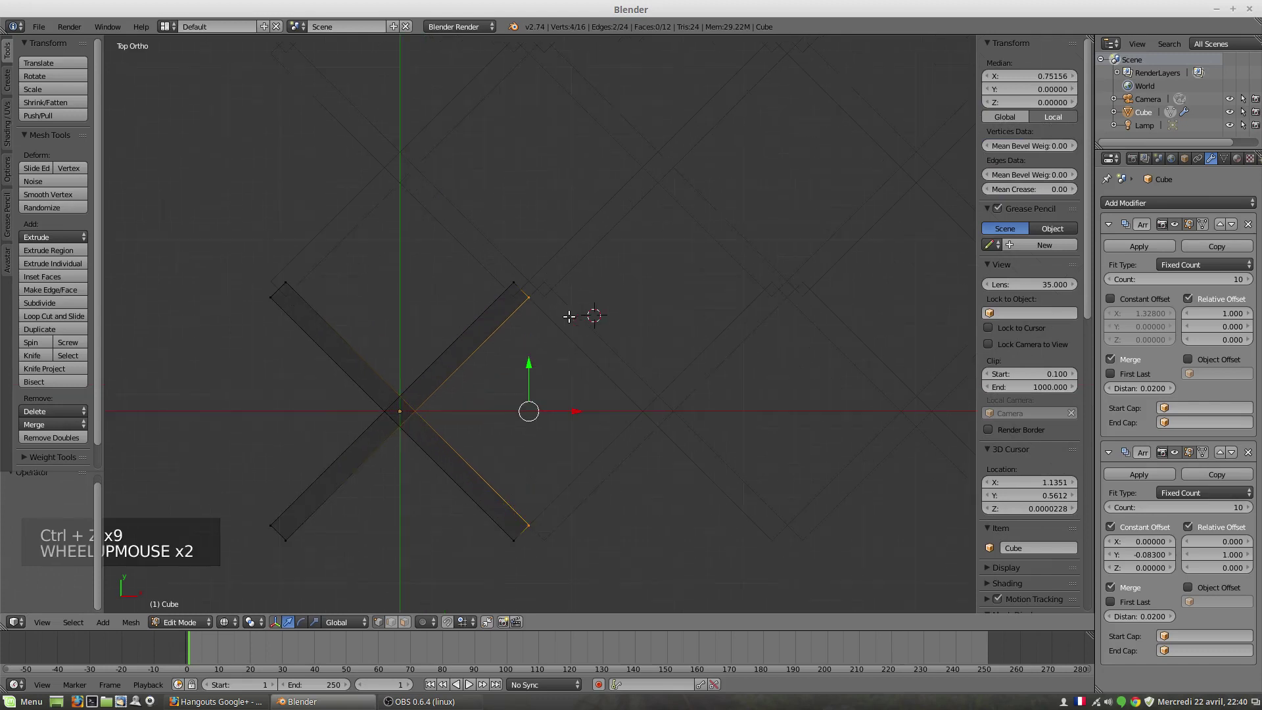
click(1111, 527)
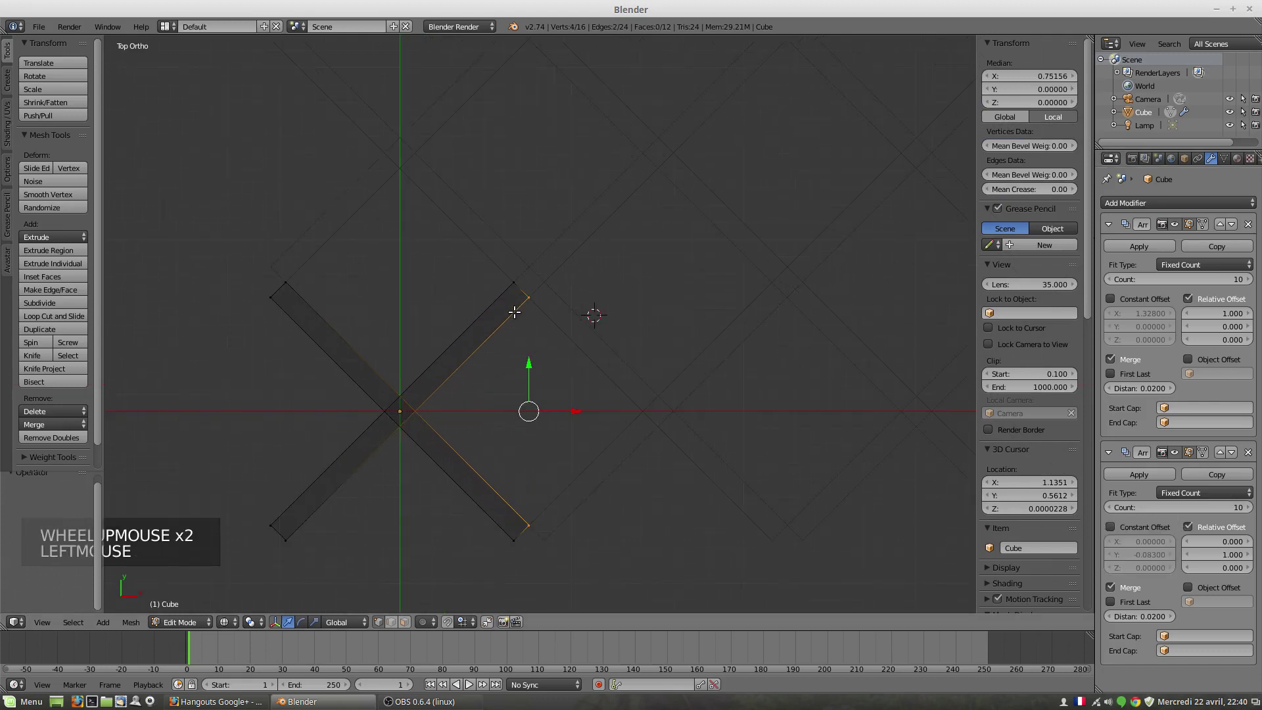
scroll(514, 312, up, 2)
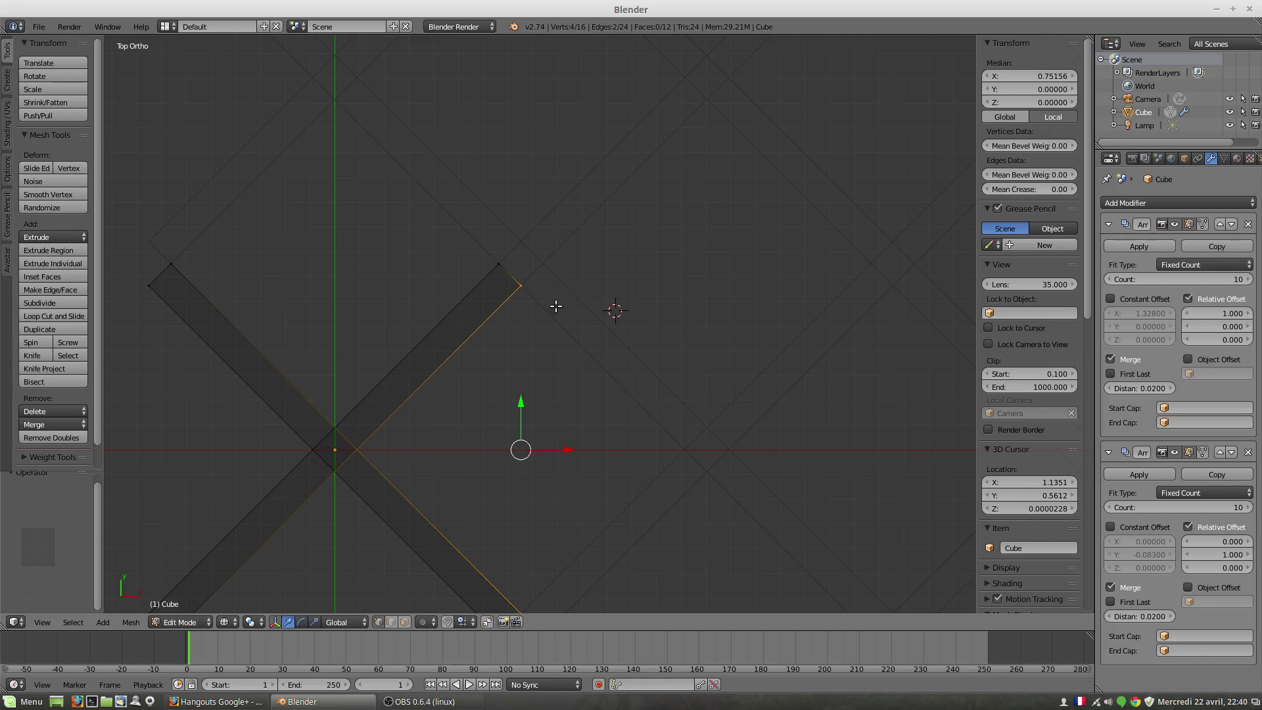
Try to edge-slide the outer end vertices of all four arms of the cross at once
key(b)
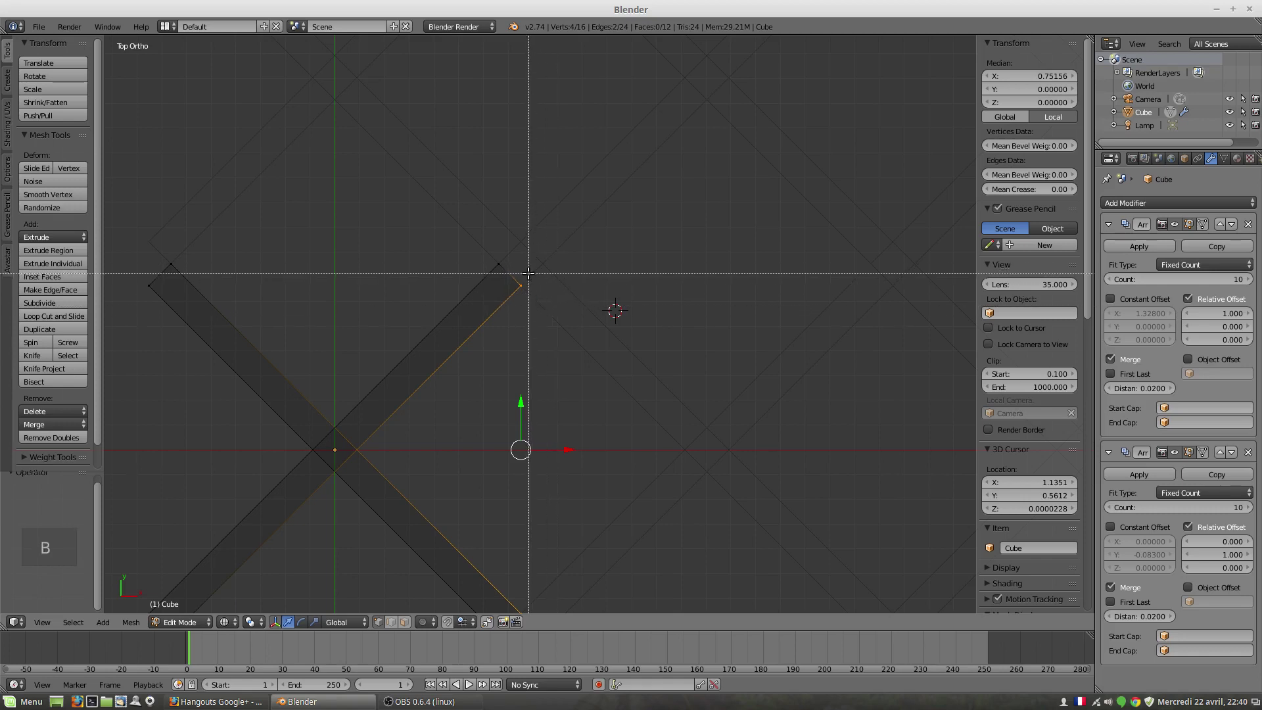
key(Escape)
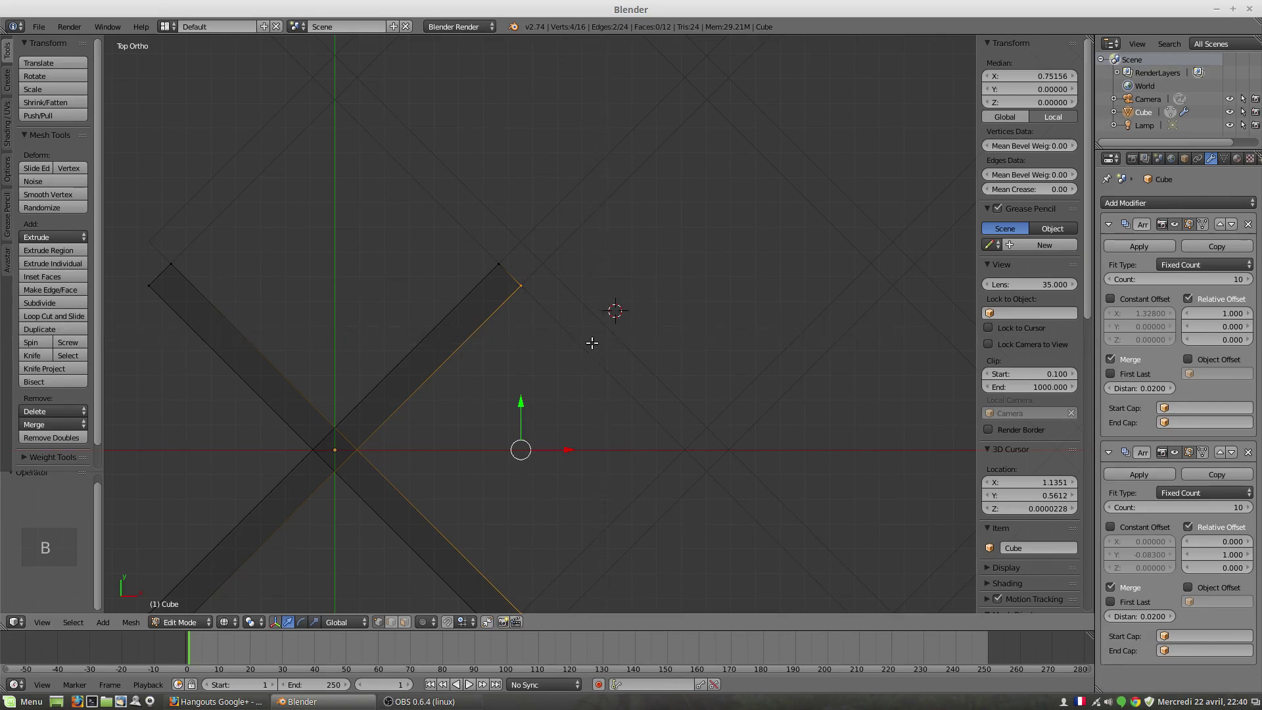
scroll(591, 344, down, 2)
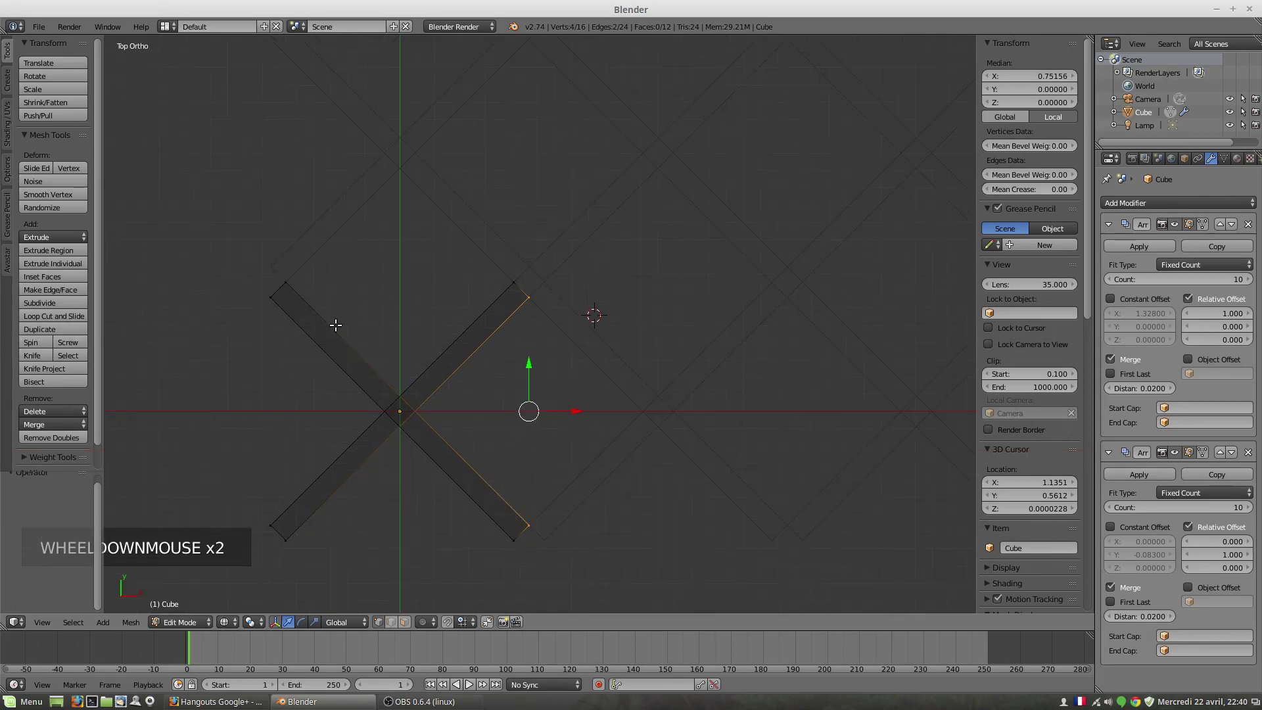
key(b)
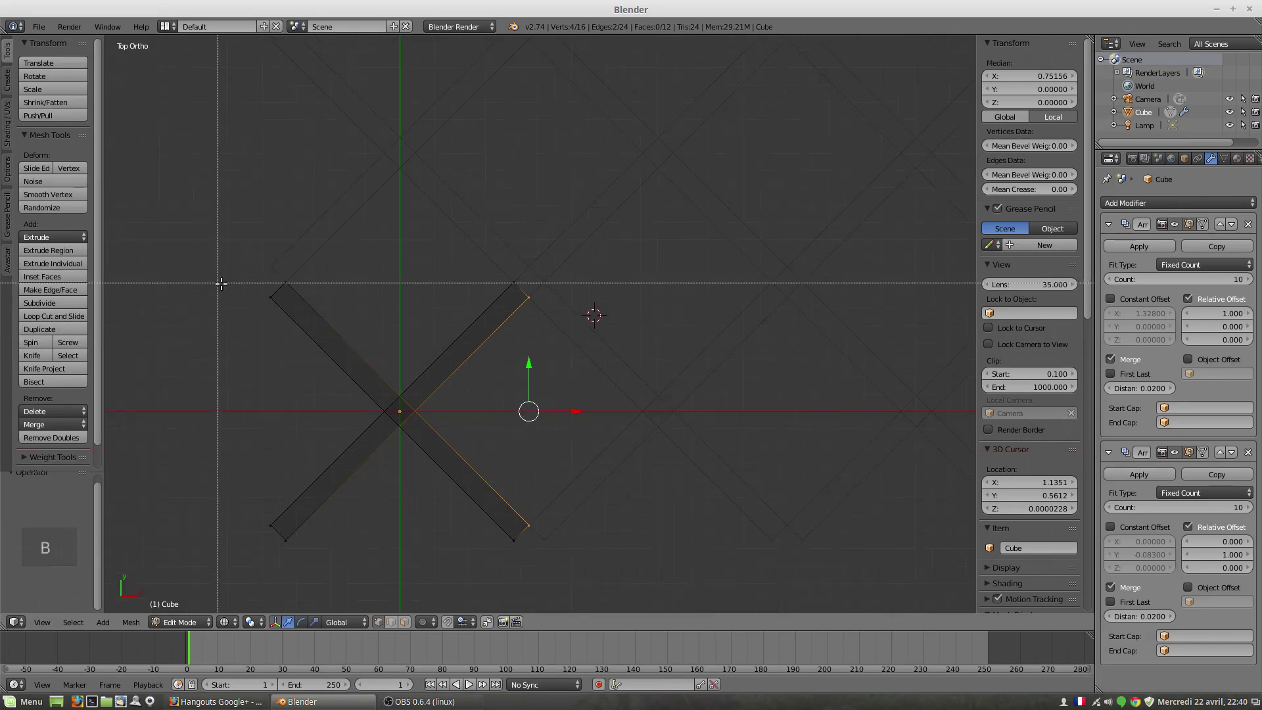
drag(225, 286, 277, 331)
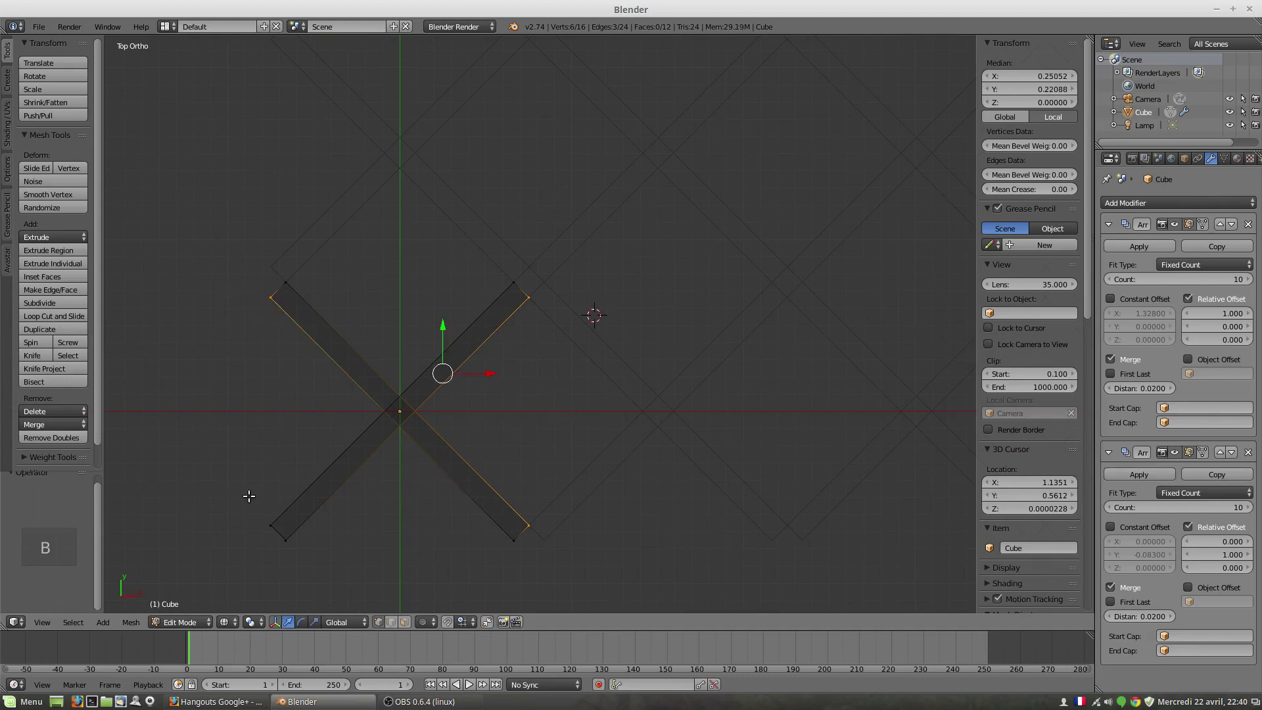
key(b)
drag(254, 517, 276, 539)
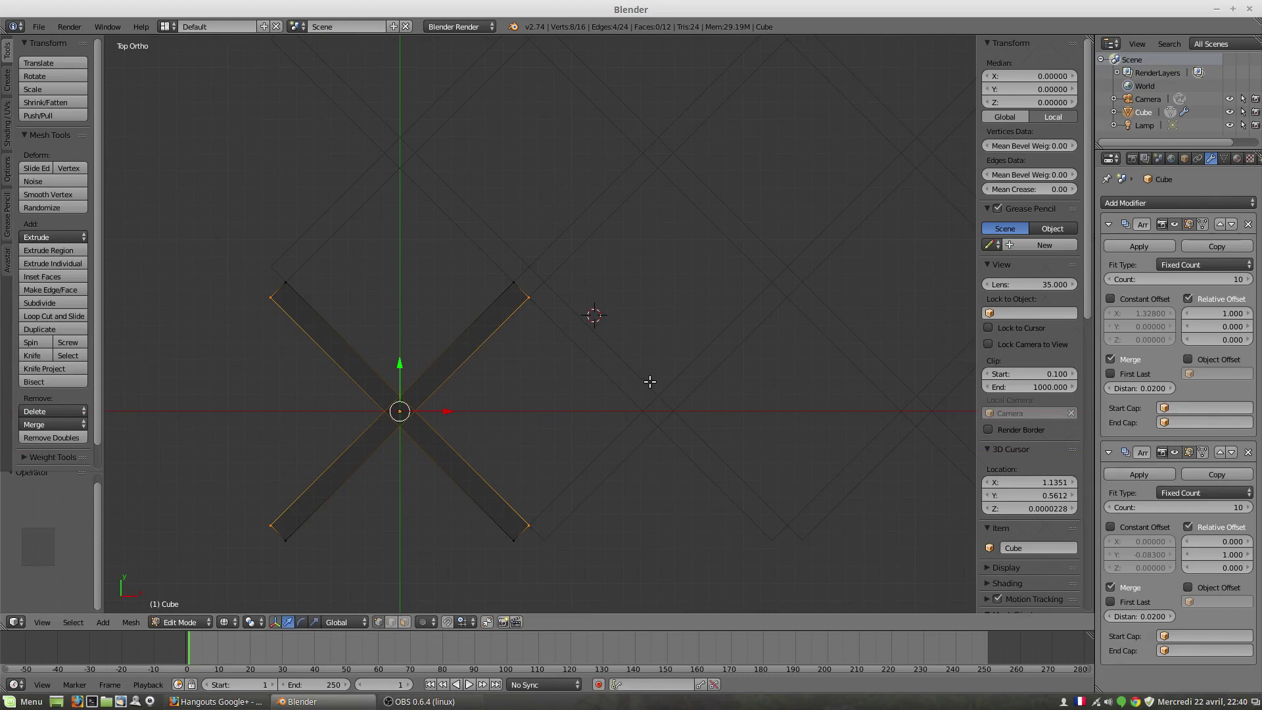
key(g)
key(g)
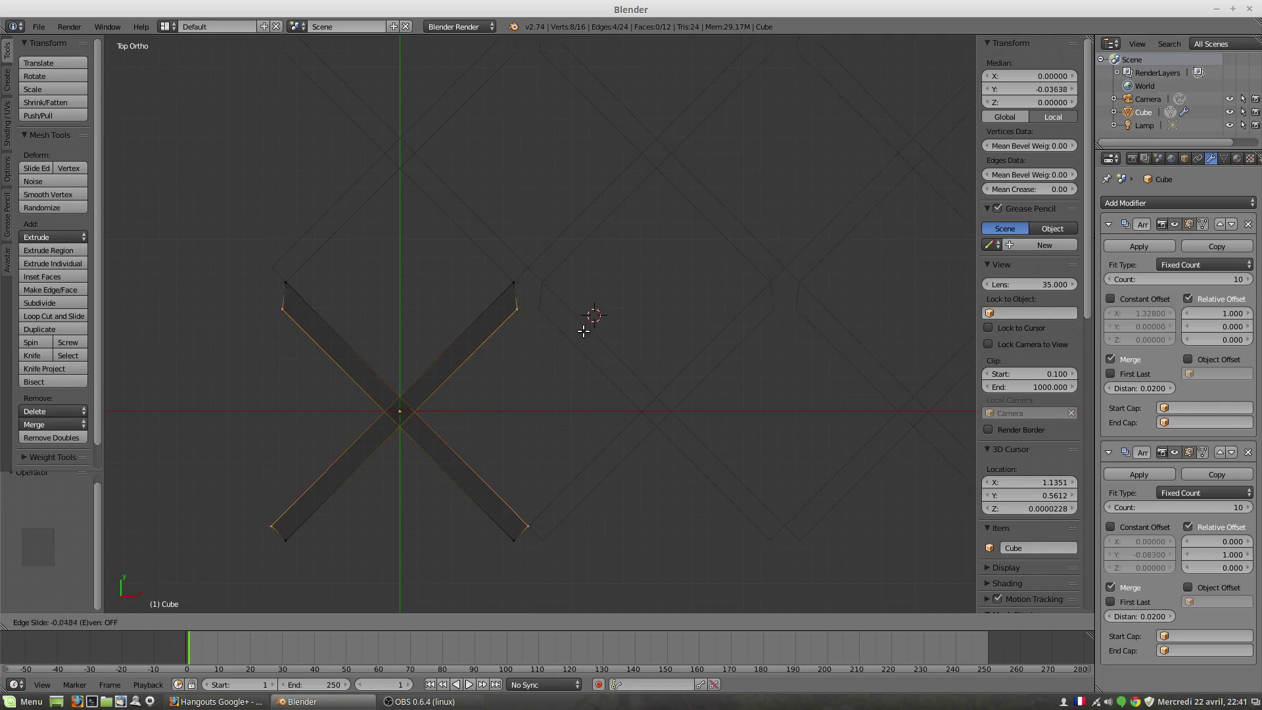
right_click(619, 364)
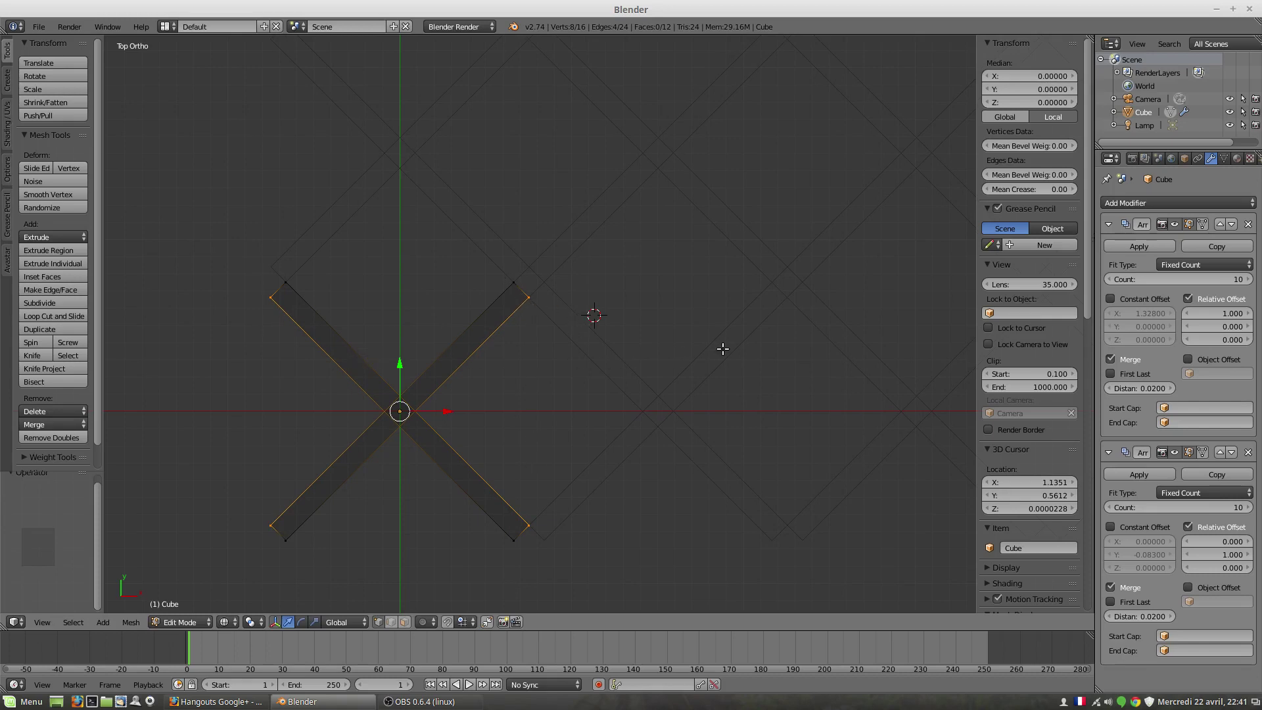
Select only the outer end vertices on the cross's positive Y side and edge-slide them by a factor of -0.067 to make those ends vertical
key(a)
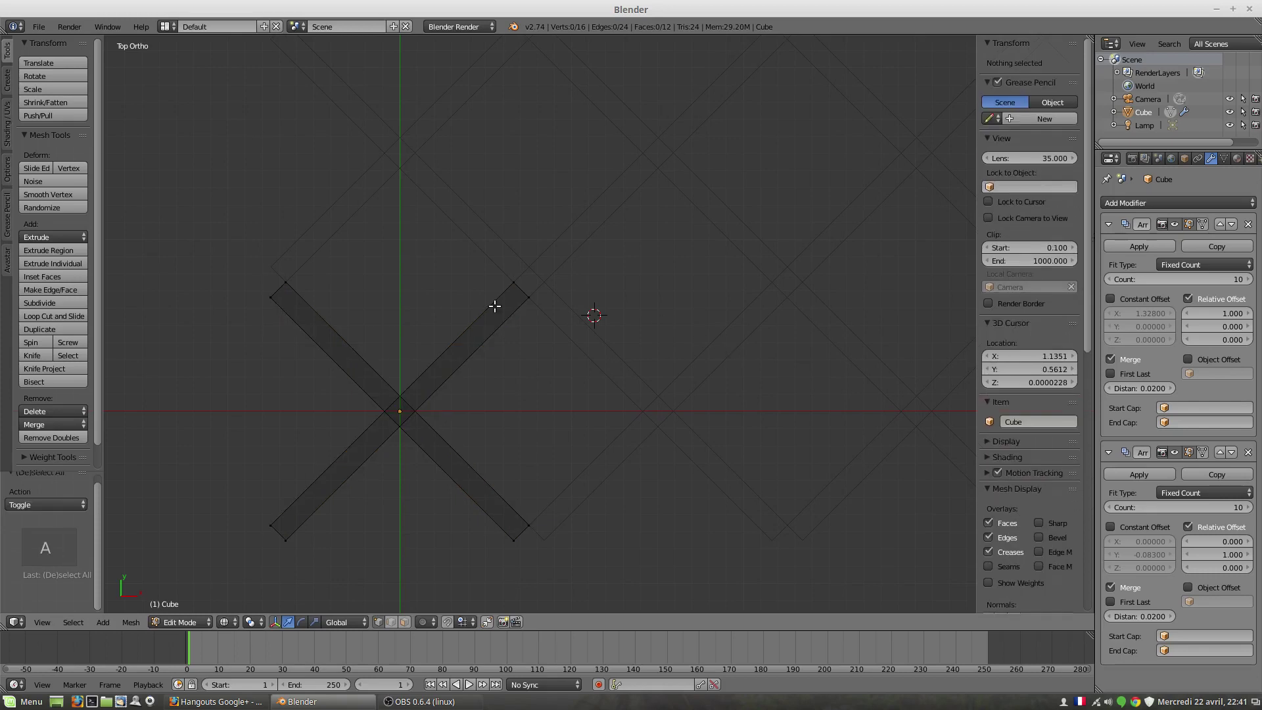
key(n)
right_click(233, 296)
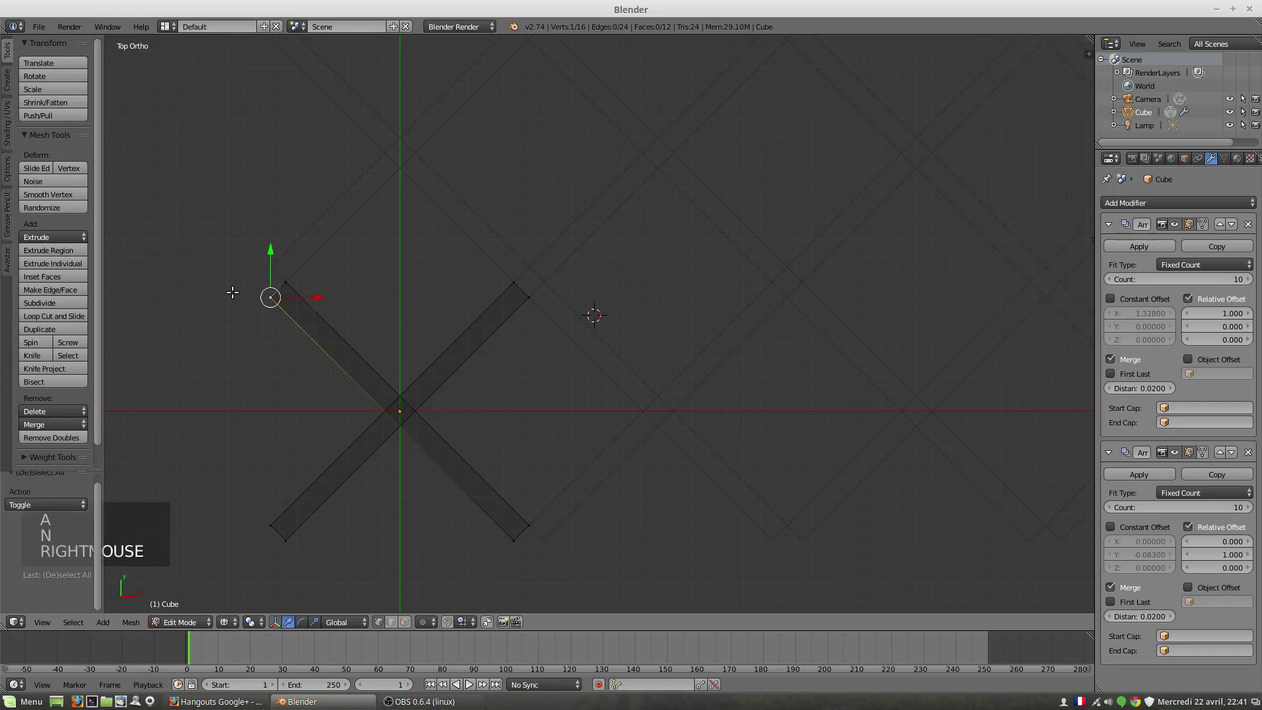
key(b)
drag(233, 287, 582, 339)
key(g)
key(g)
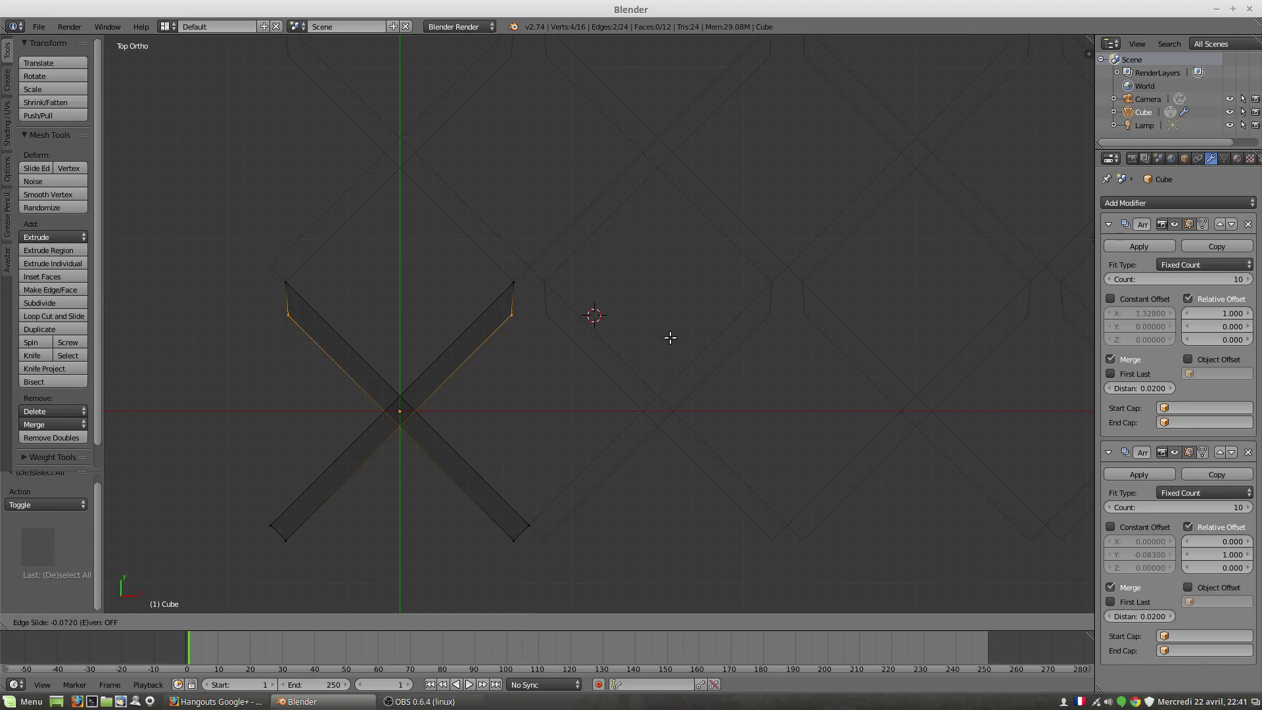
click(676, 333)
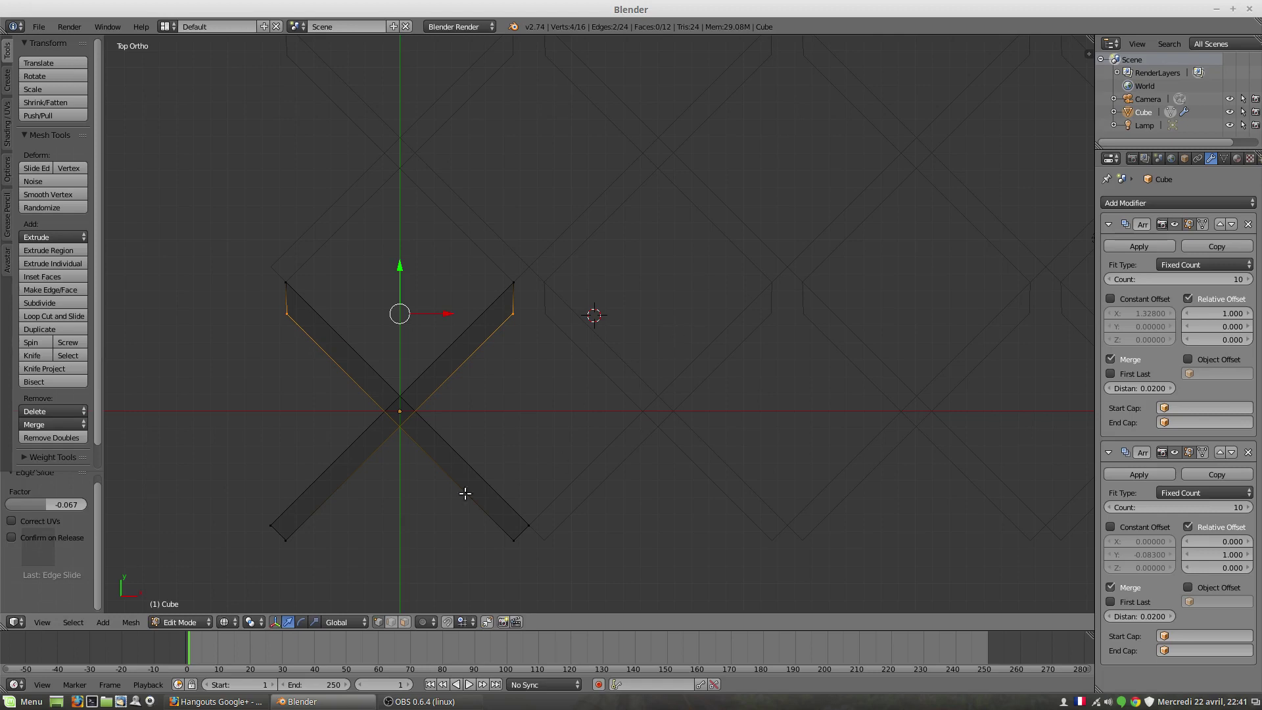
Select the outer end vertices on the cross's negative Y side and edge-slide them by a factor of -0.062 to make those ends vertical
key(a)
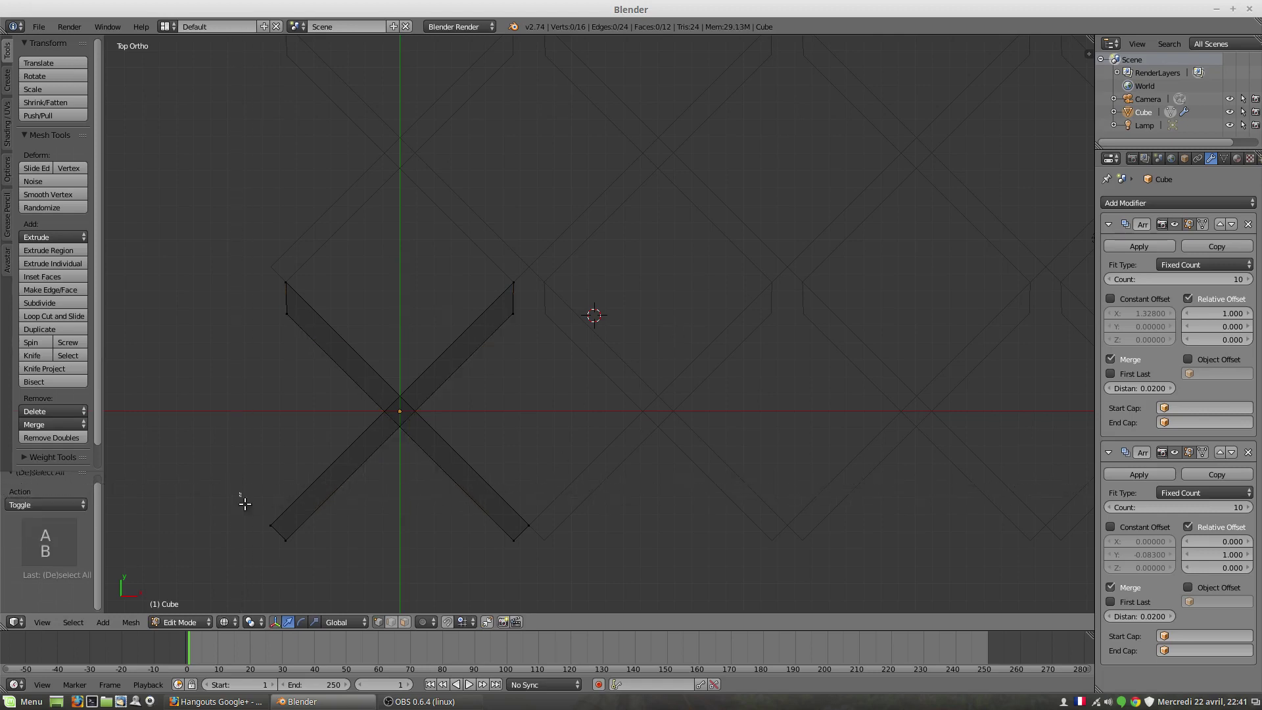
drag(239, 493, 556, 533)
key(g)
key(g)
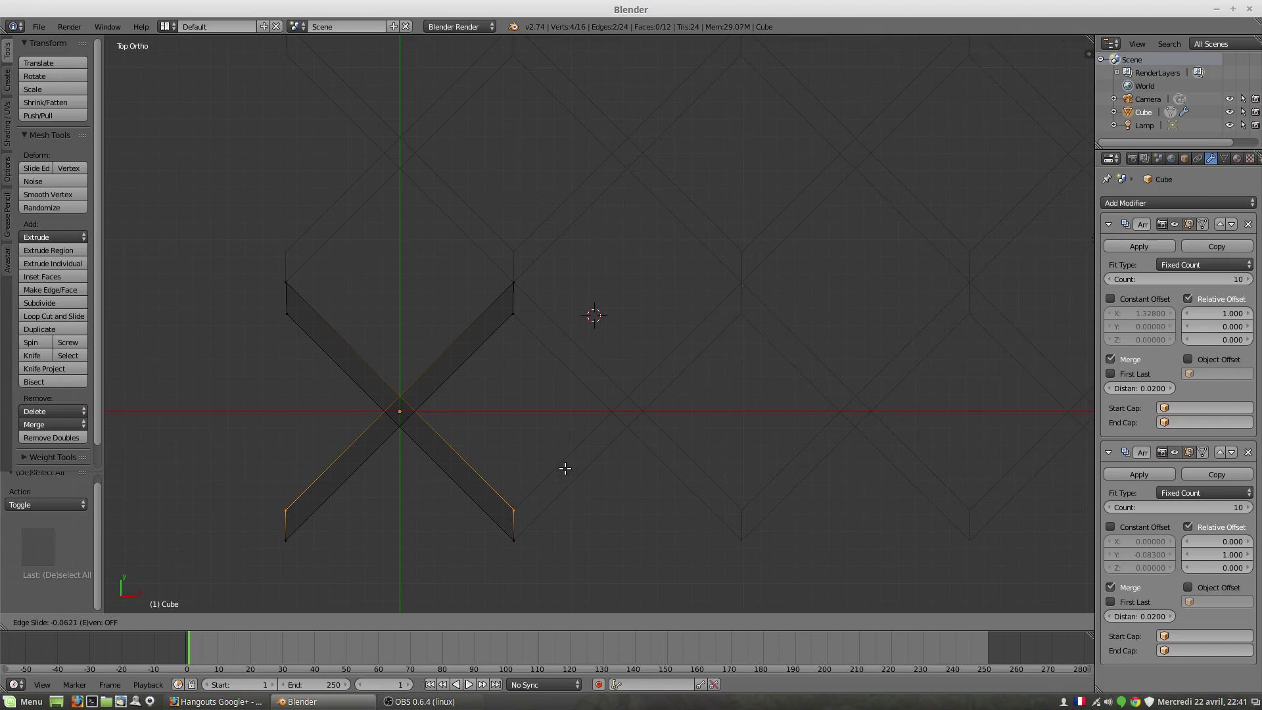
click(566, 469)
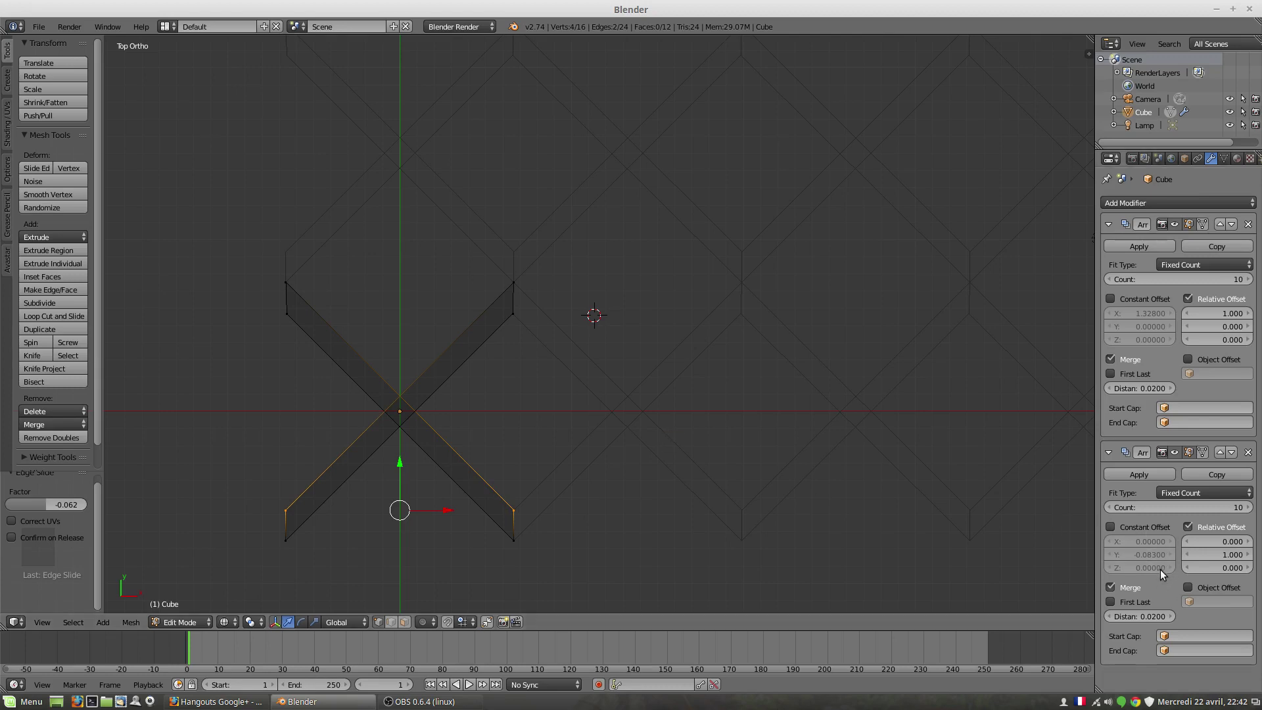
Enable the second Array modifier's constant offset and set its Y value to -0.166 so the rows overlap at the joints
click(1110, 528)
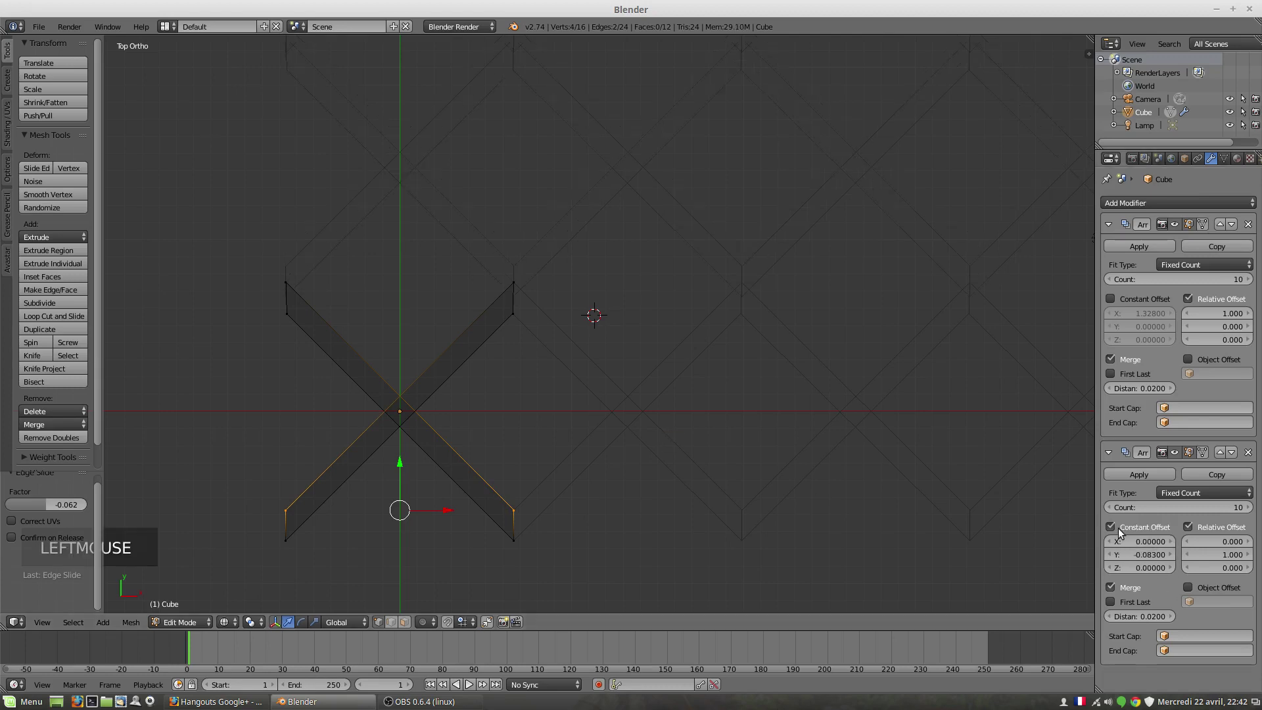
shift+click(1168, 556)
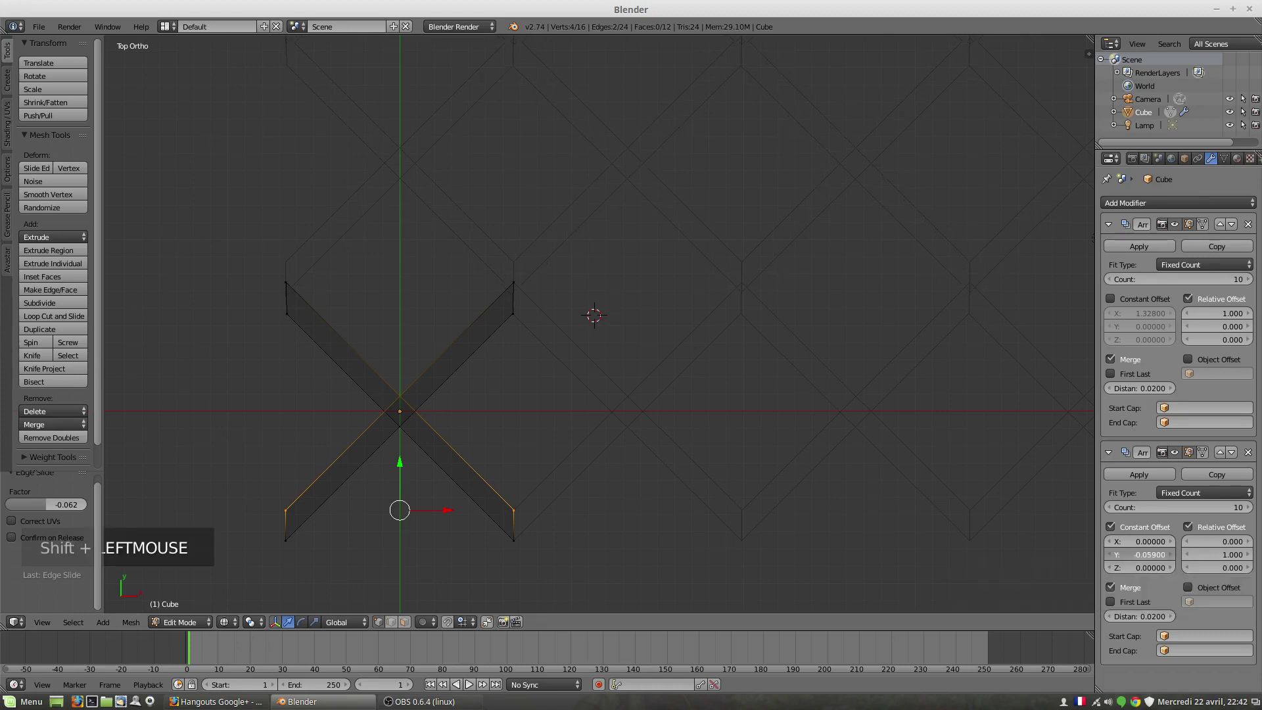
shift+drag(1168, 556, 1169, 557)
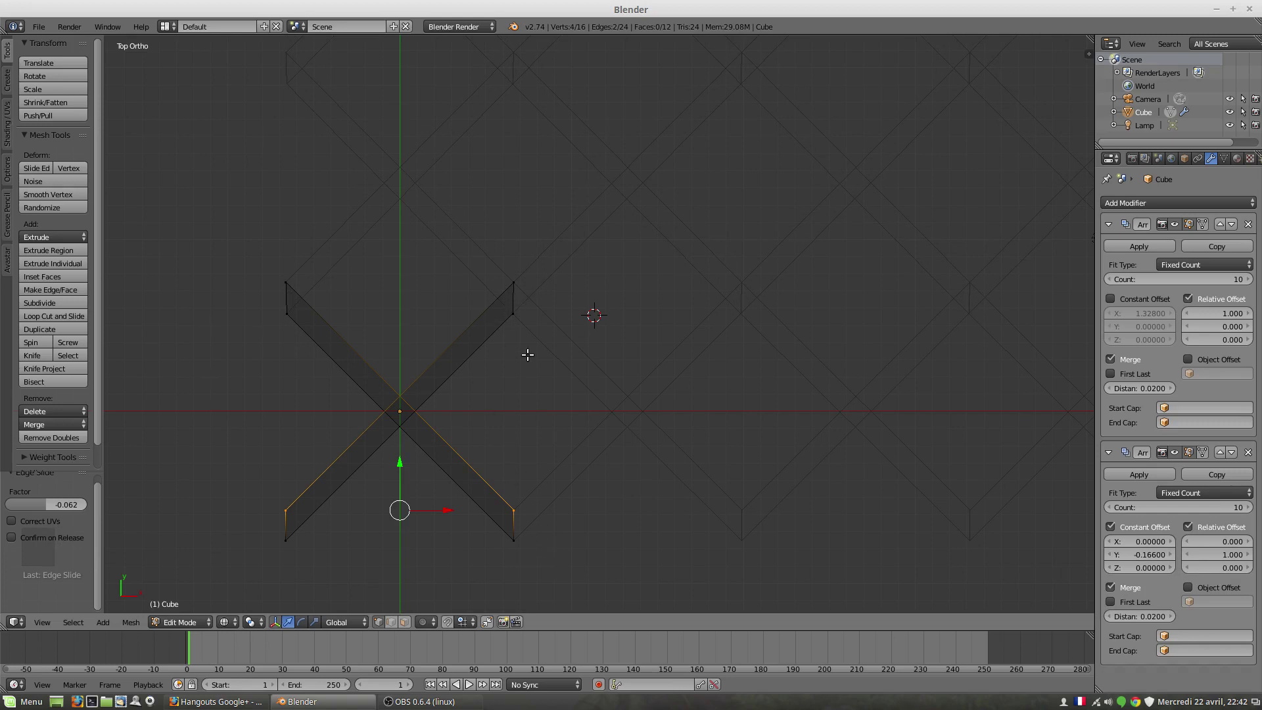
Examine up close how the arm ends of neighbouring copies line up at the cross's positive X joints
scroll(526, 355, down, 3)
scroll(503, 381, up, 4)
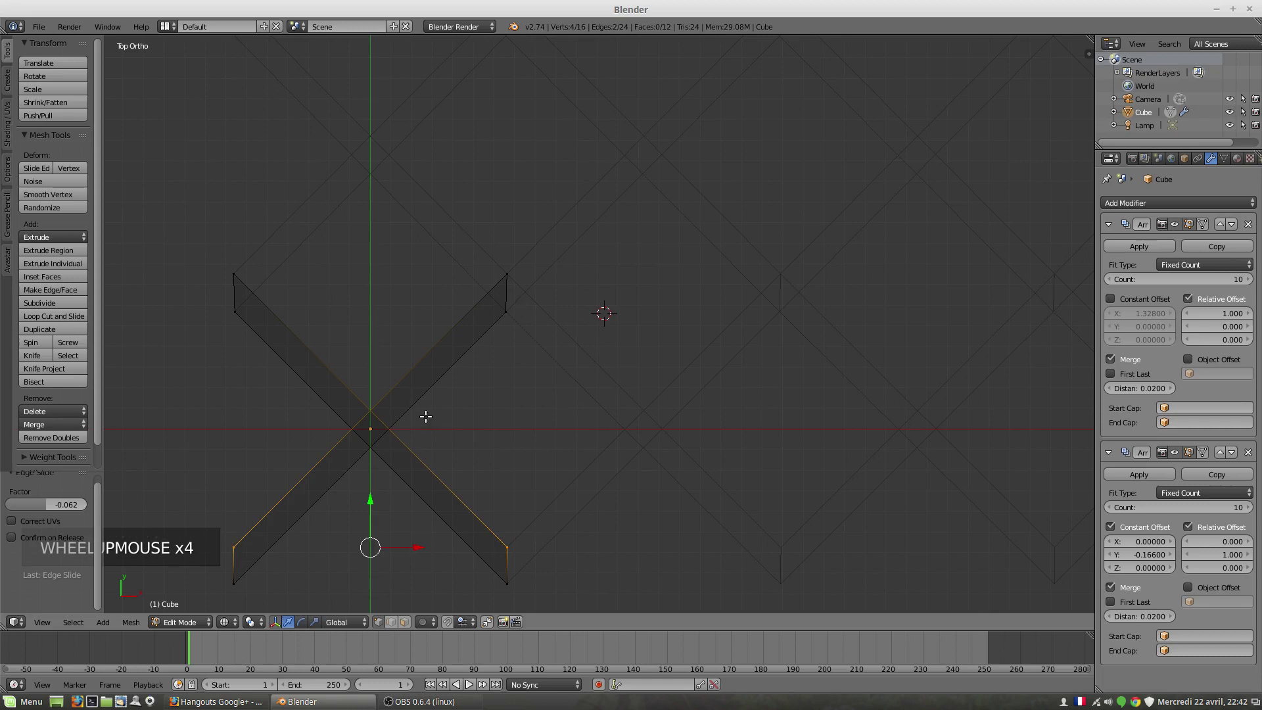
scroll(460, 420, down, 2)
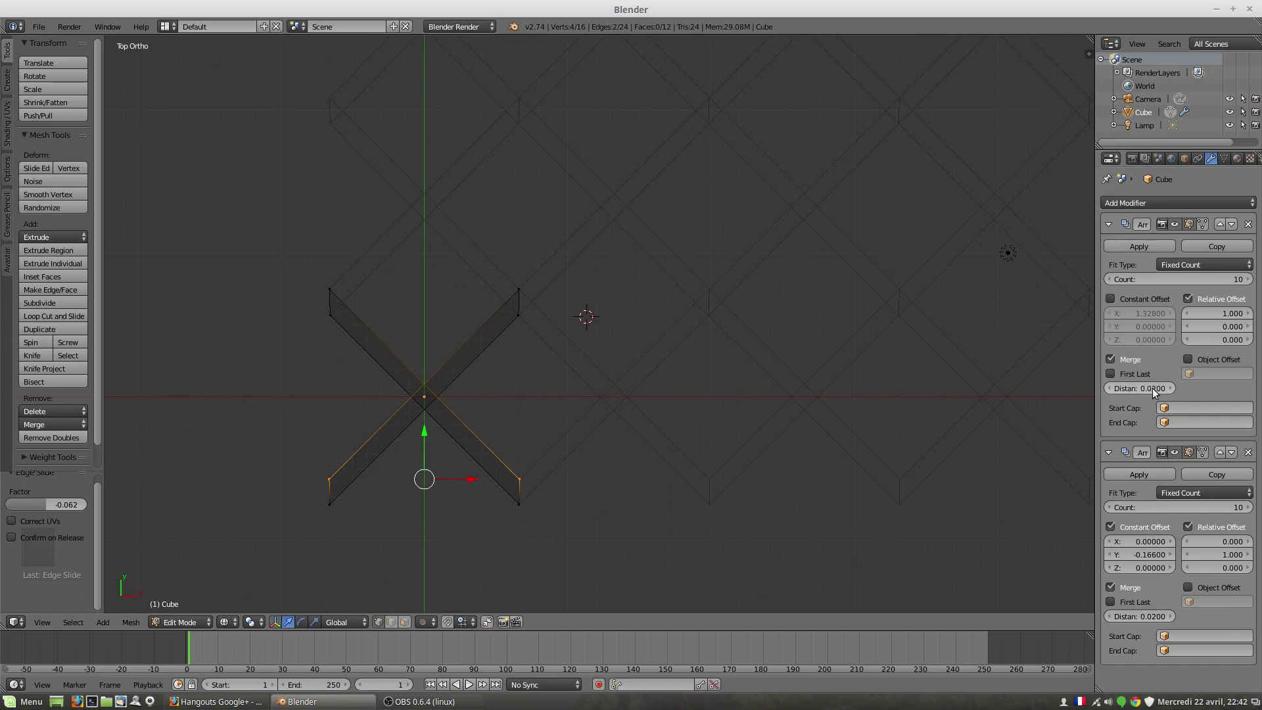
scroll(515, 290, up, 9)
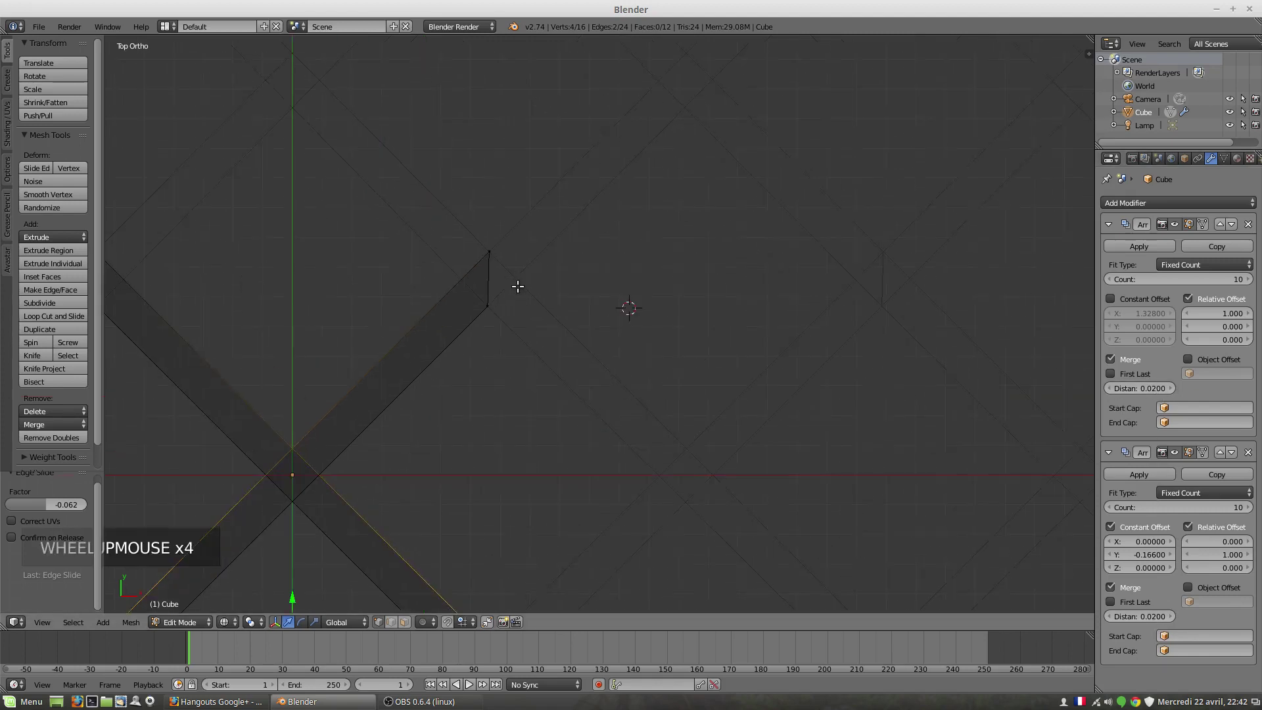
scroll(482, 307, down, 5)
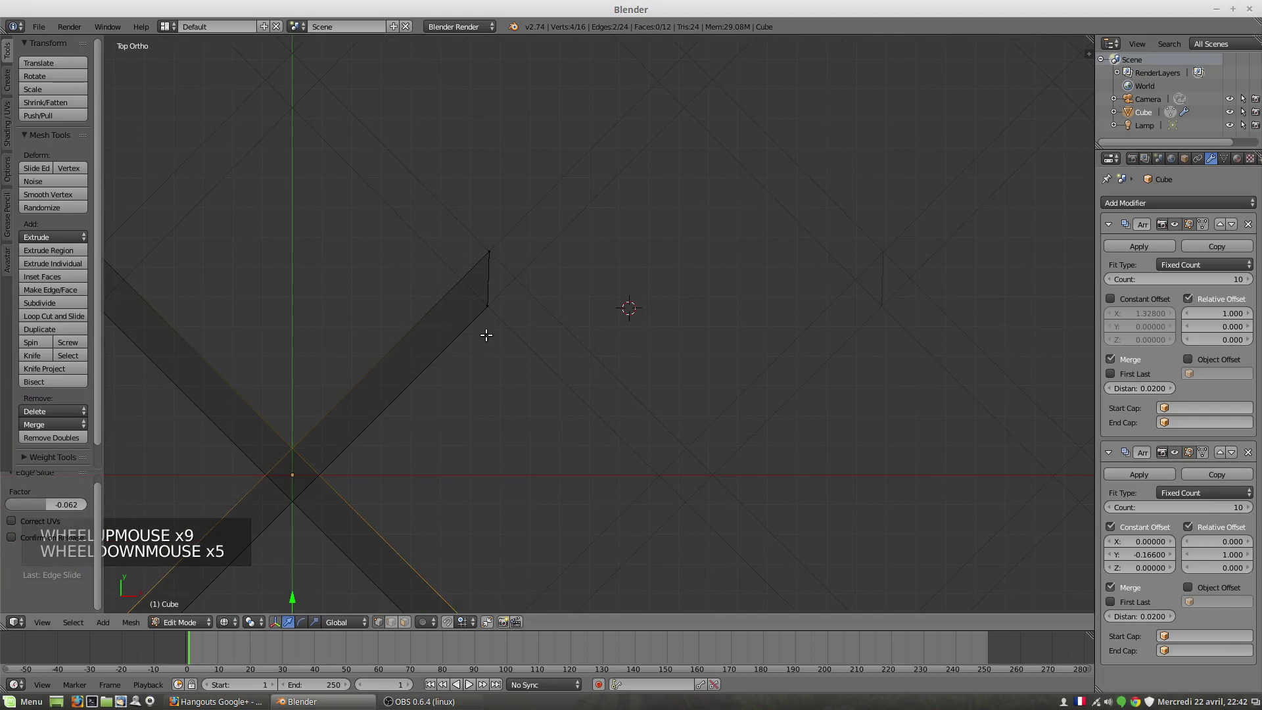
shift+middle_drag(485, 332, 502, 164)
scroll(530, 377, up, 3)
scroll(473, 392, up, 1)
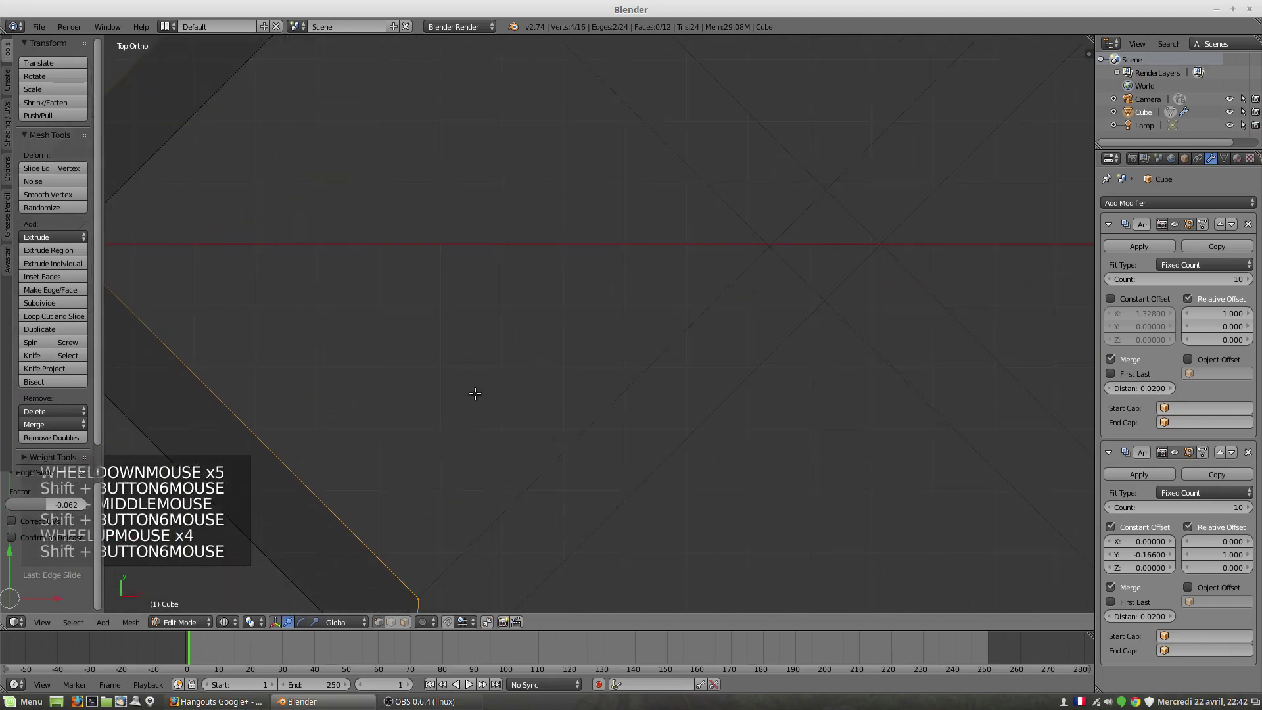
shift+middle_drag(474, 392, 504, 166)
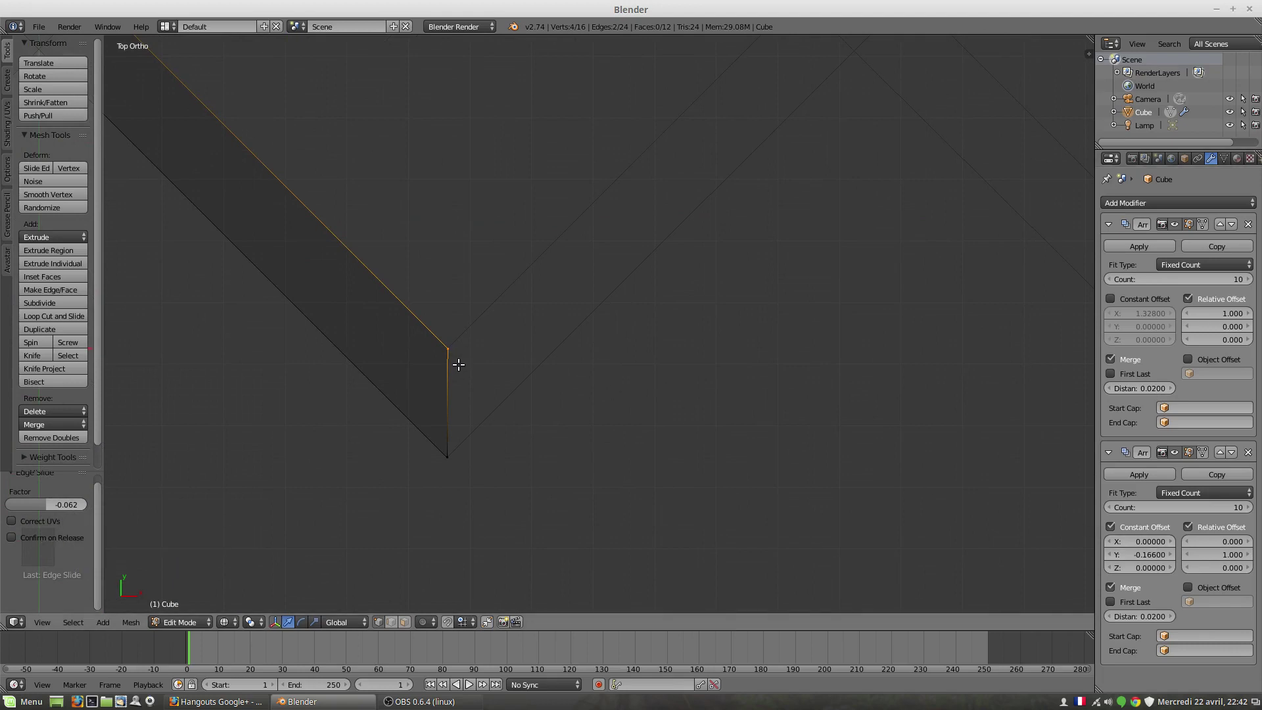
scroll(457, 356, down, 7)
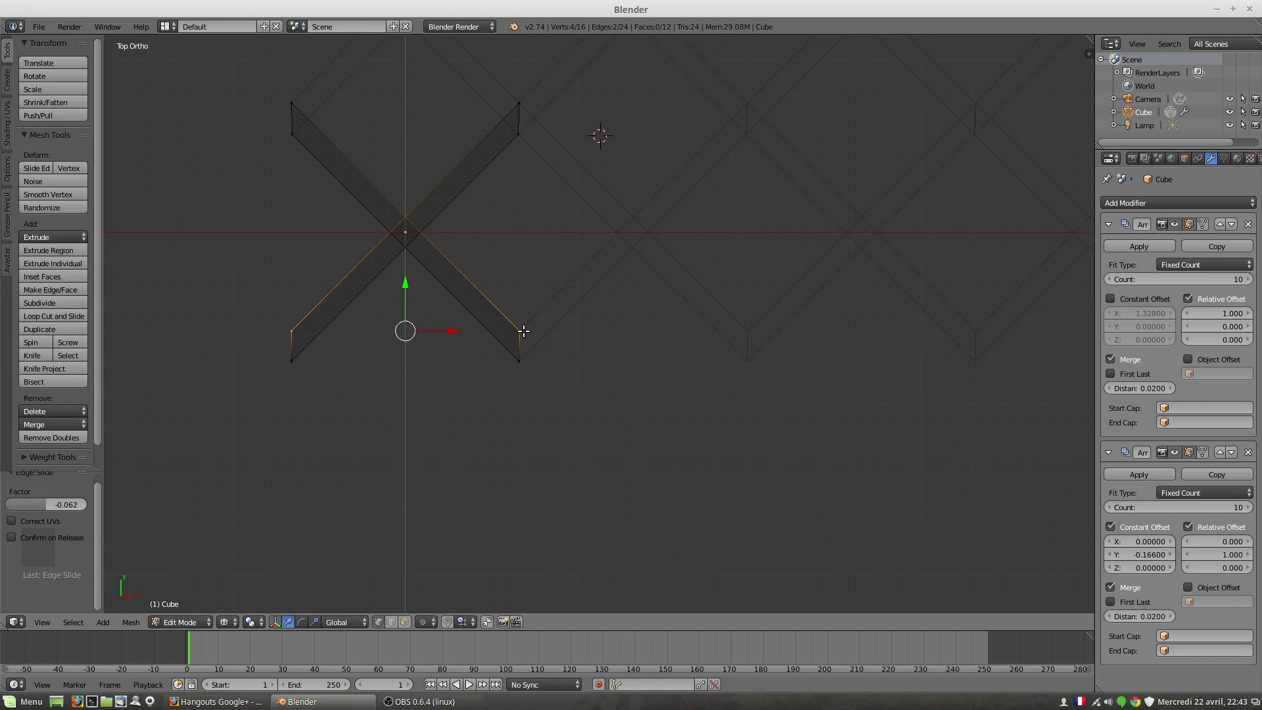
Disable the second Array modifier's constant offset and set its relative Y offset to 0.890 so the row ends overlap
click(1111, 528)
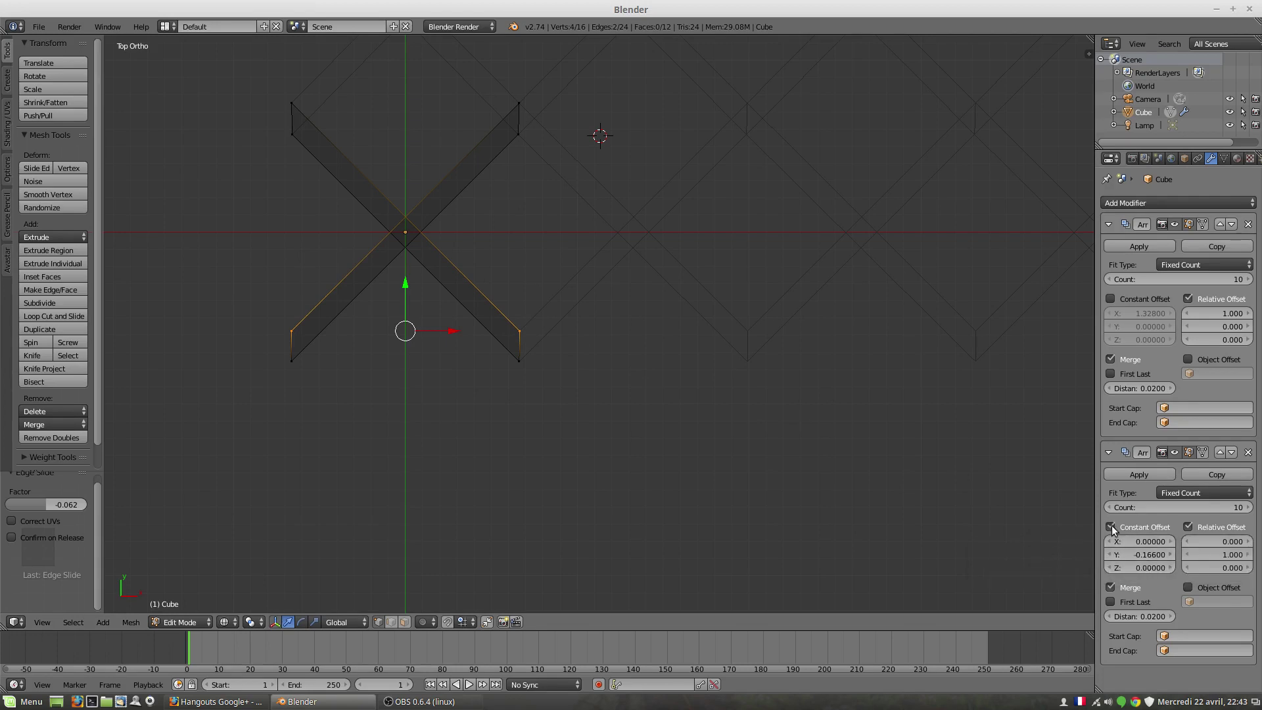
click(1110, 527)
scroll(545, 336, up, 3)
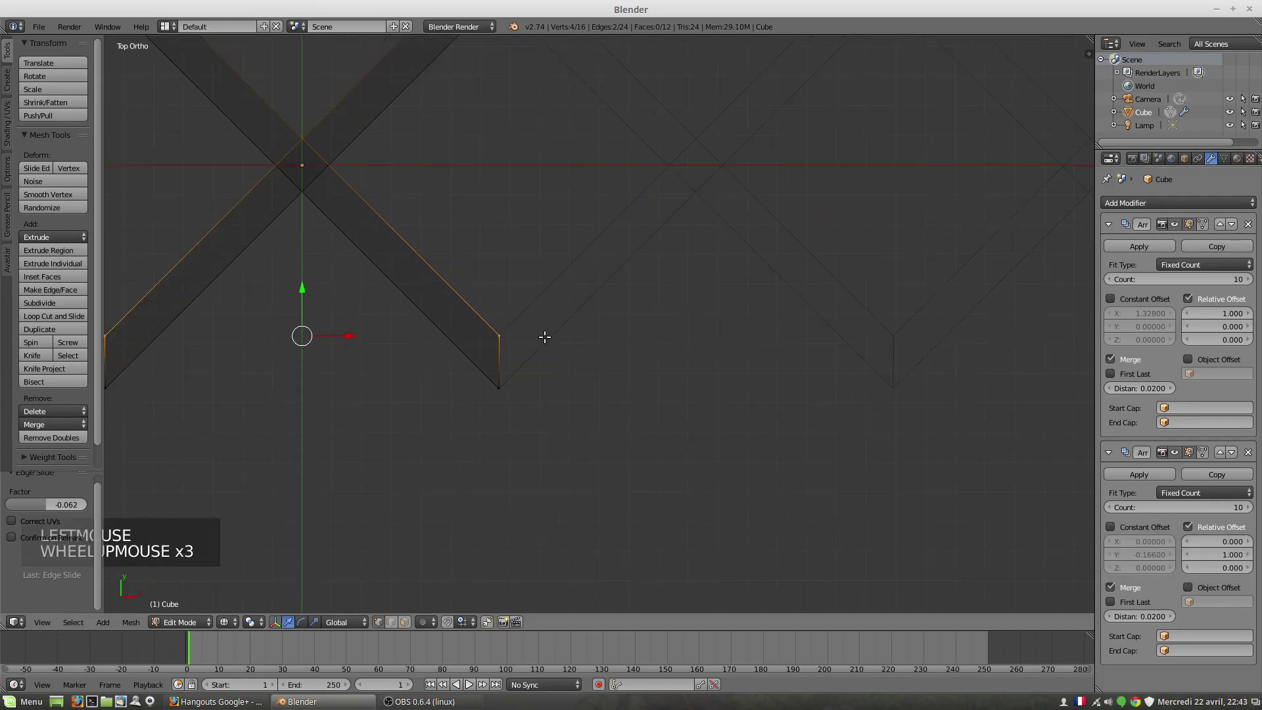
scroll(545, 337, down, 5)
shift+middle_drag(535, 319, 592, 301)
scroll(532, 406, up, 4)
scroll(532, 406, up, 5)
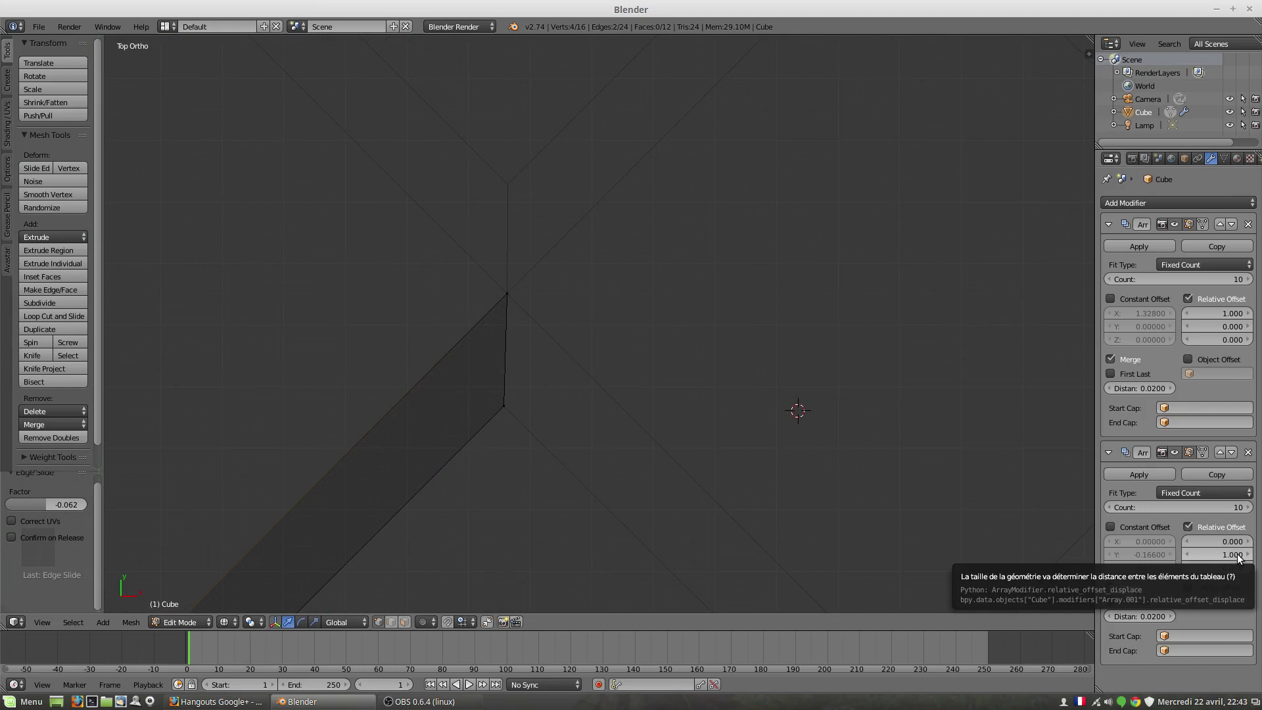
shift+drag(1216, 554, 1200, 554)
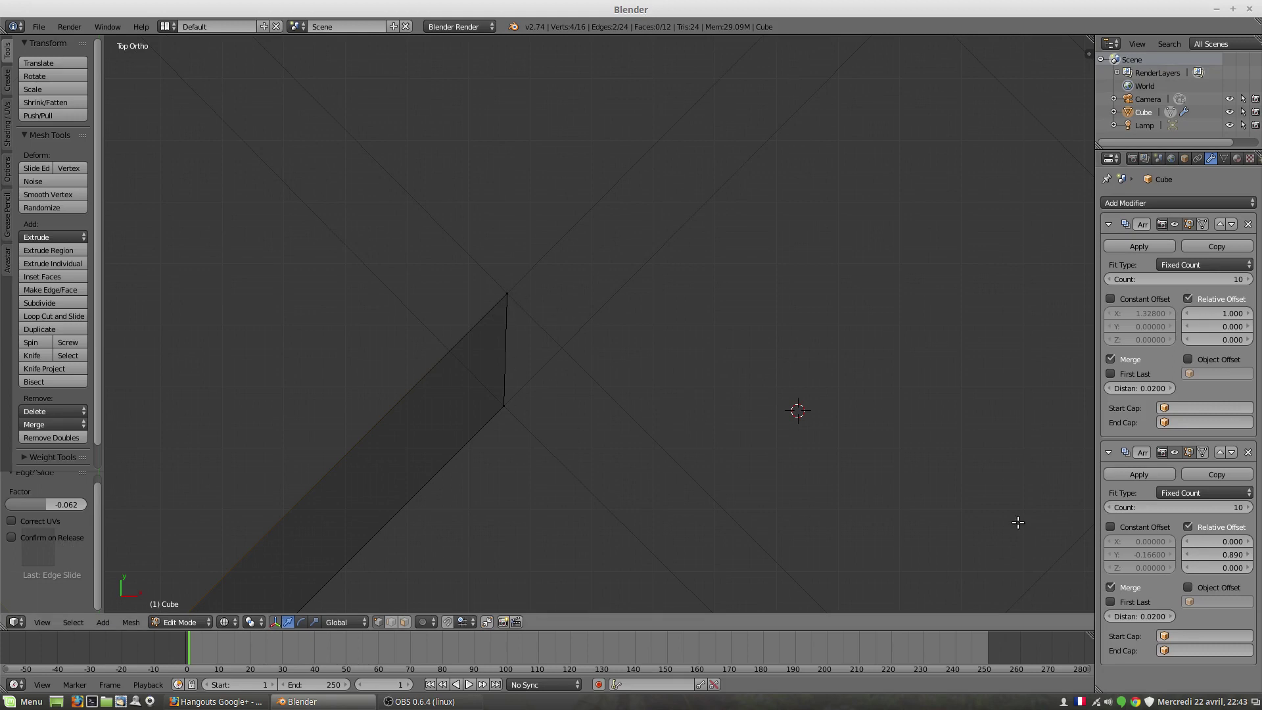
scroll(847, 468, down, 5)
scroll(723, 436, down, 1)
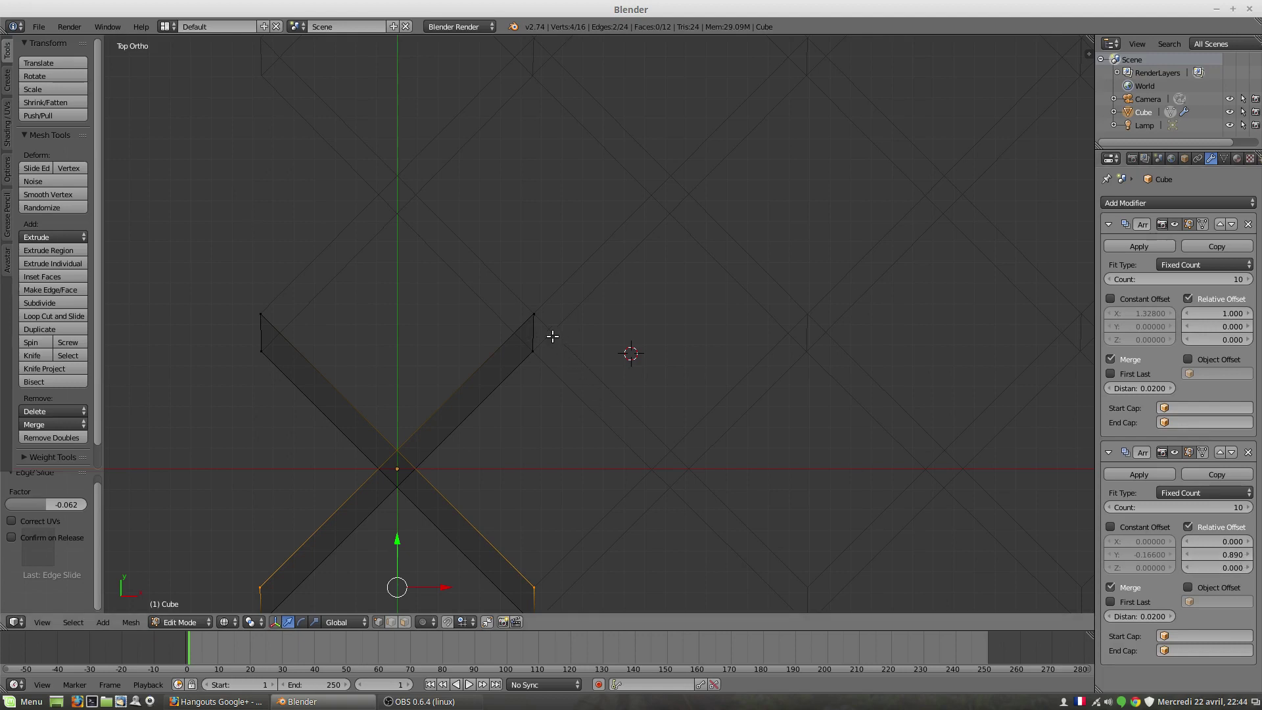
scroll(545, 334, up, 5)
scroll(536, 370, up, 3)
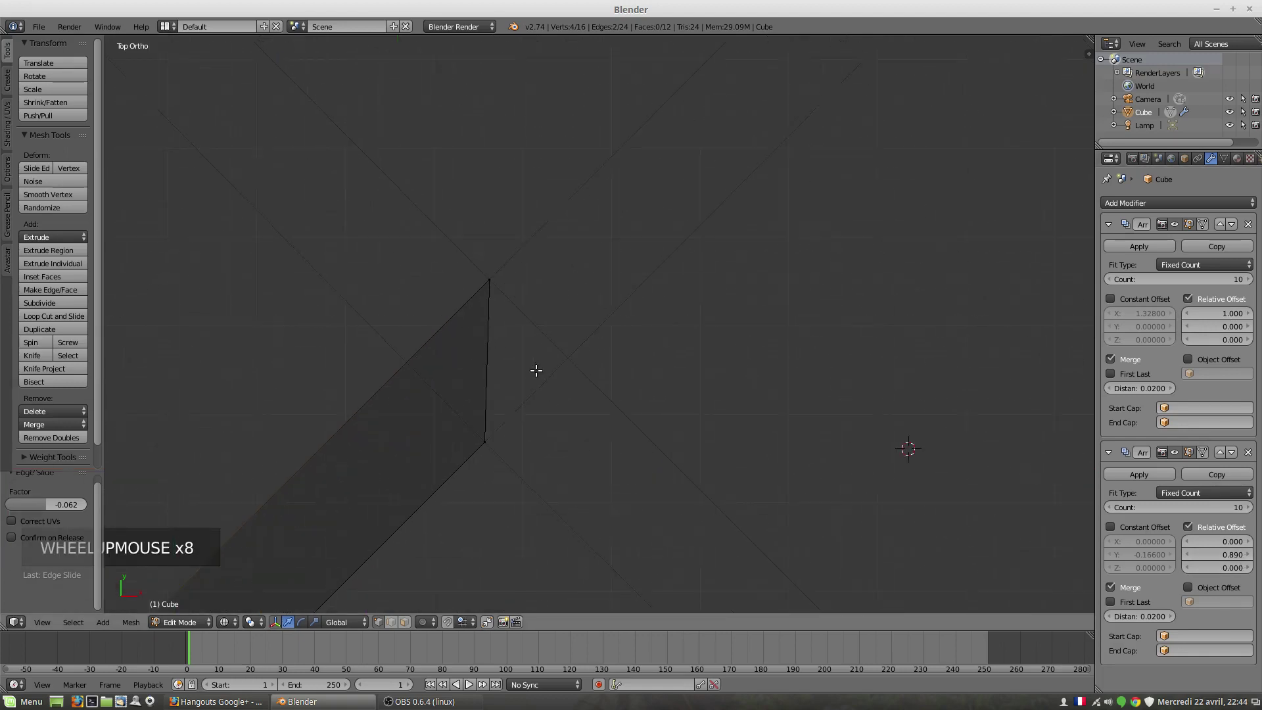
scroll(536, 375, up, 2)
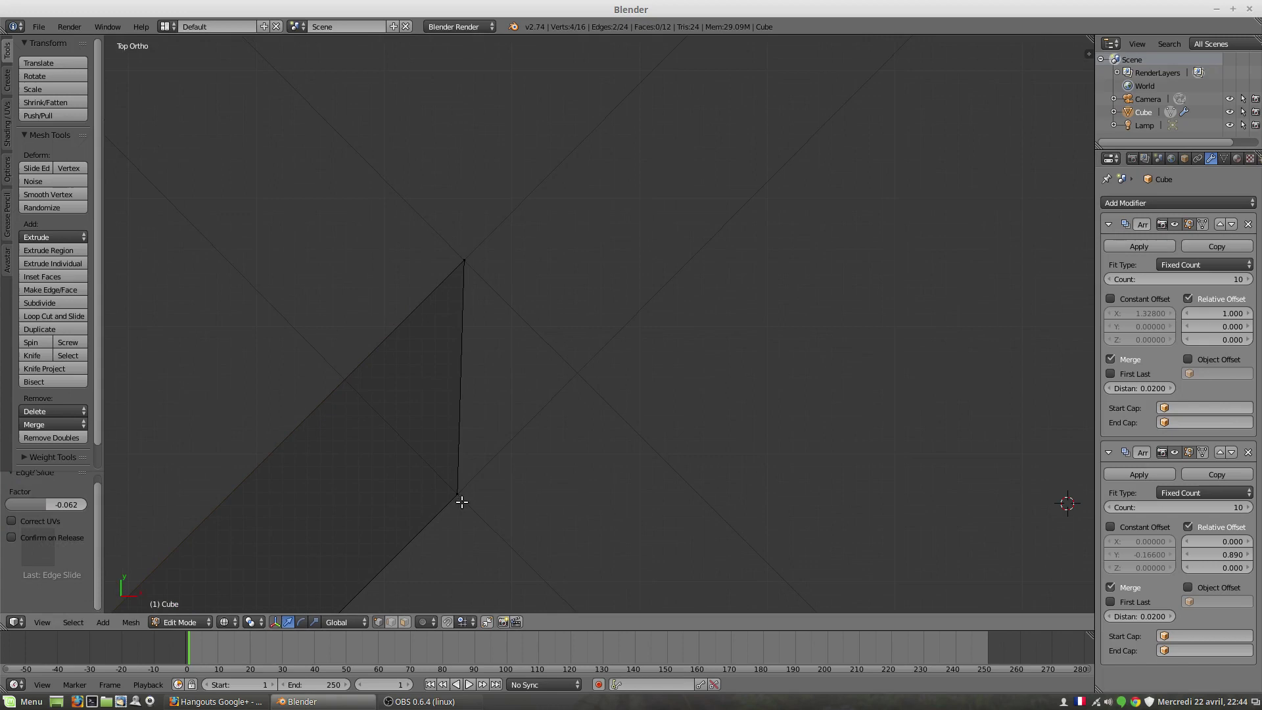
Clear the selection and examine the vertical cuts on the cross's positive Y arm ends against the array copies
scroll(484, 499, down, 5)
shift+middle_drag(507, 479, 683, 323)
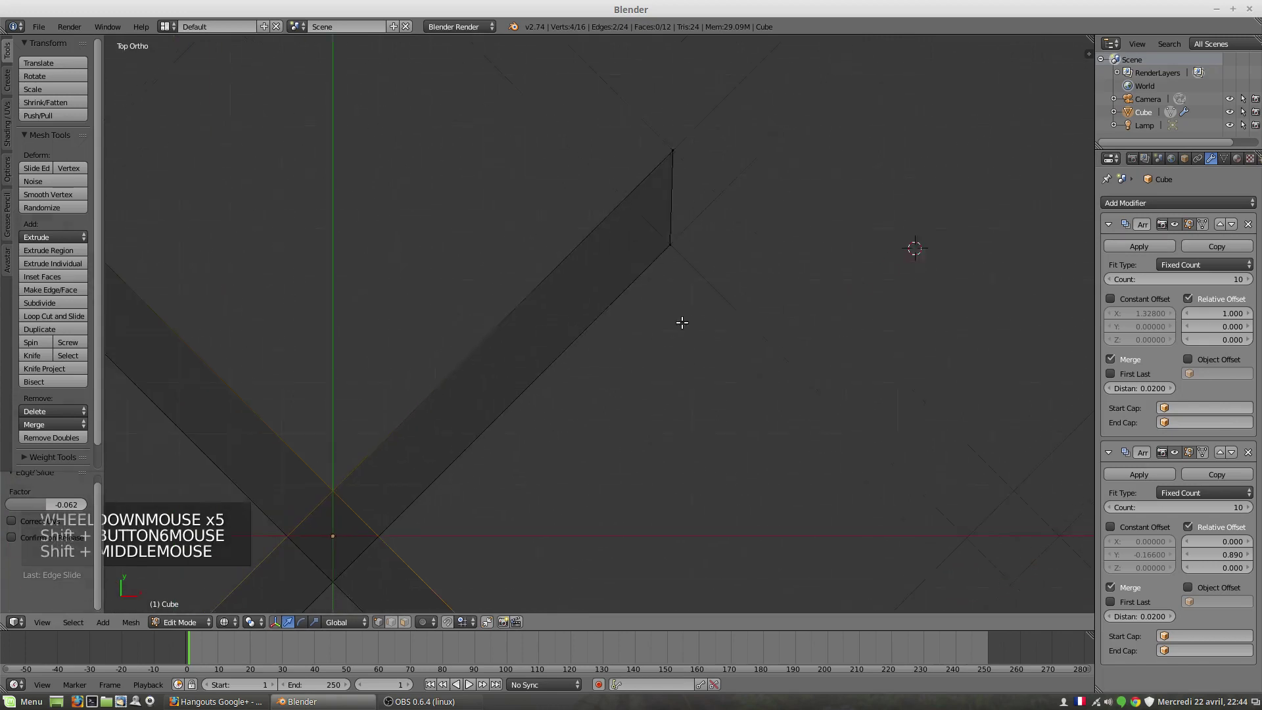
scroll(677, 325, down, 2)
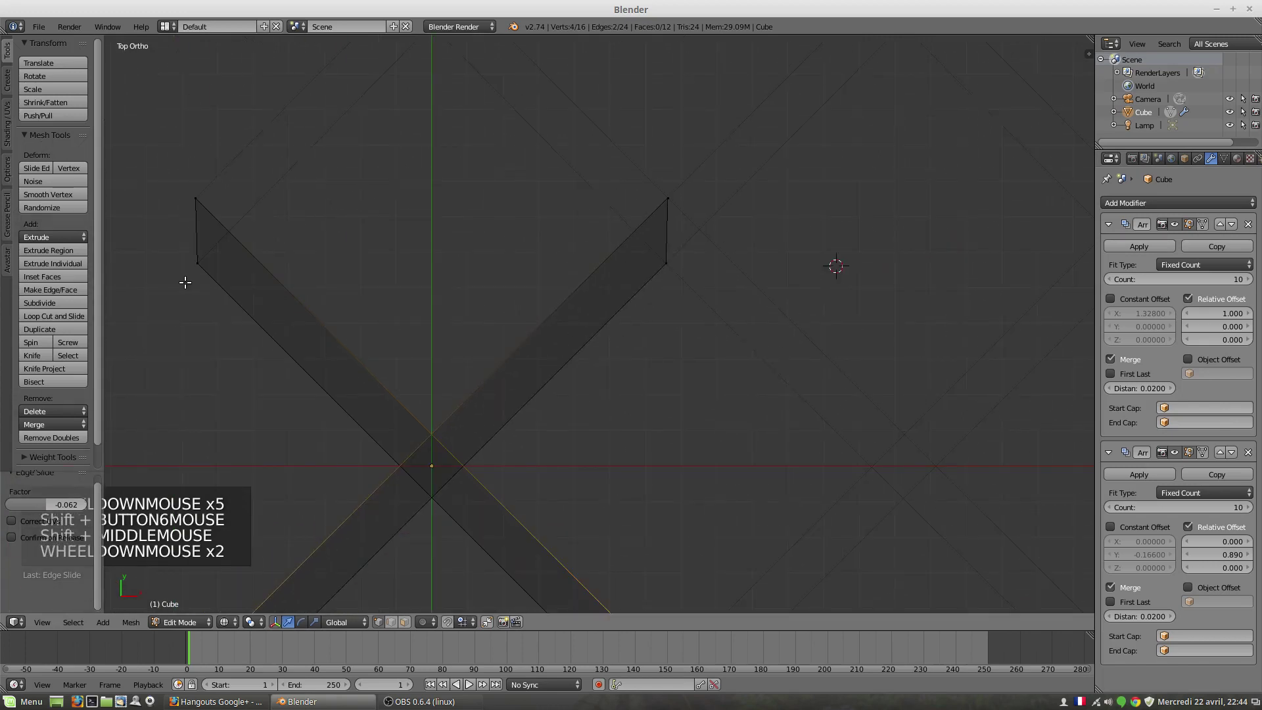
key(a)
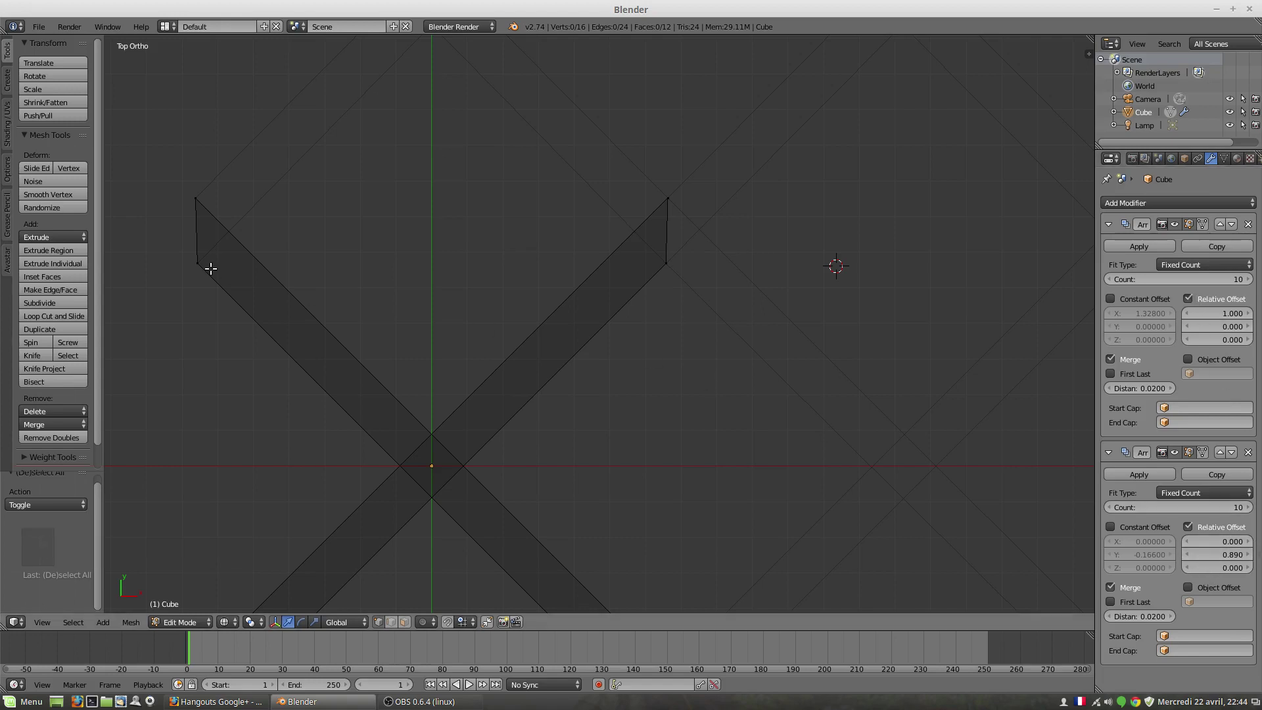
scroll(682, 242, up, 5)
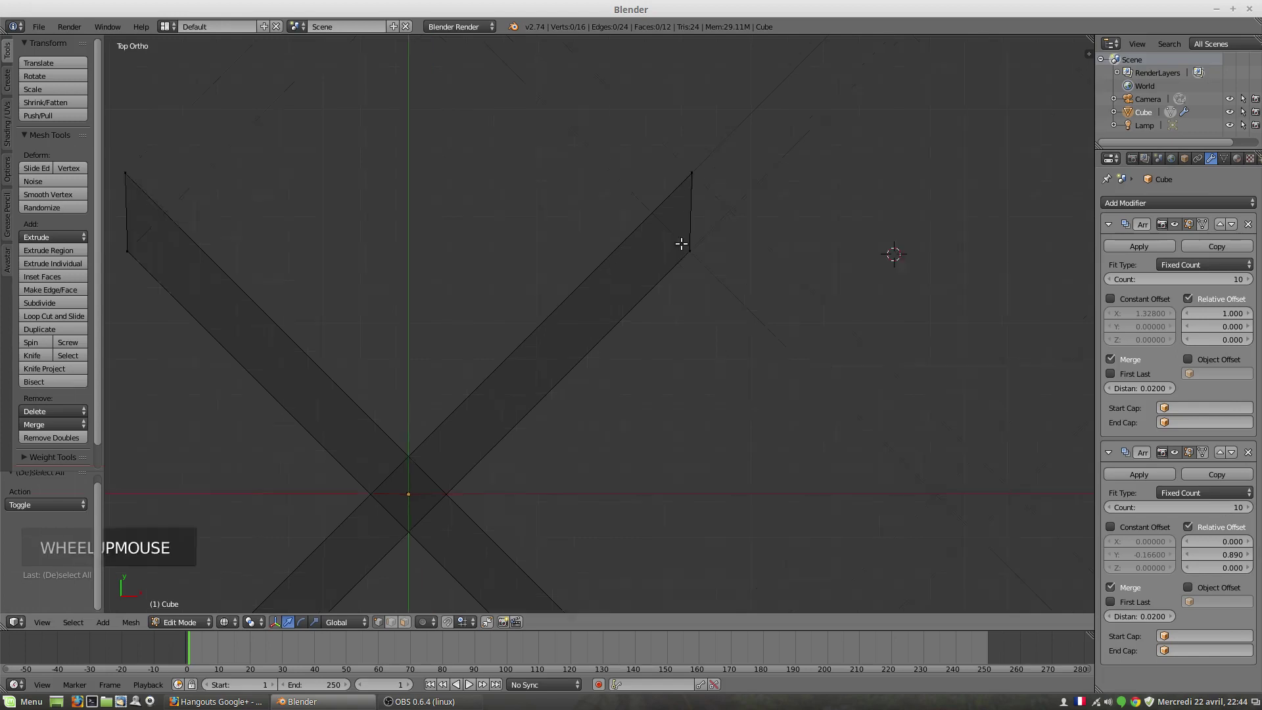
scroll(711, 230, down, 1)
scroll(711, 231, up, 1)
scroll(839, 192, down, 2)
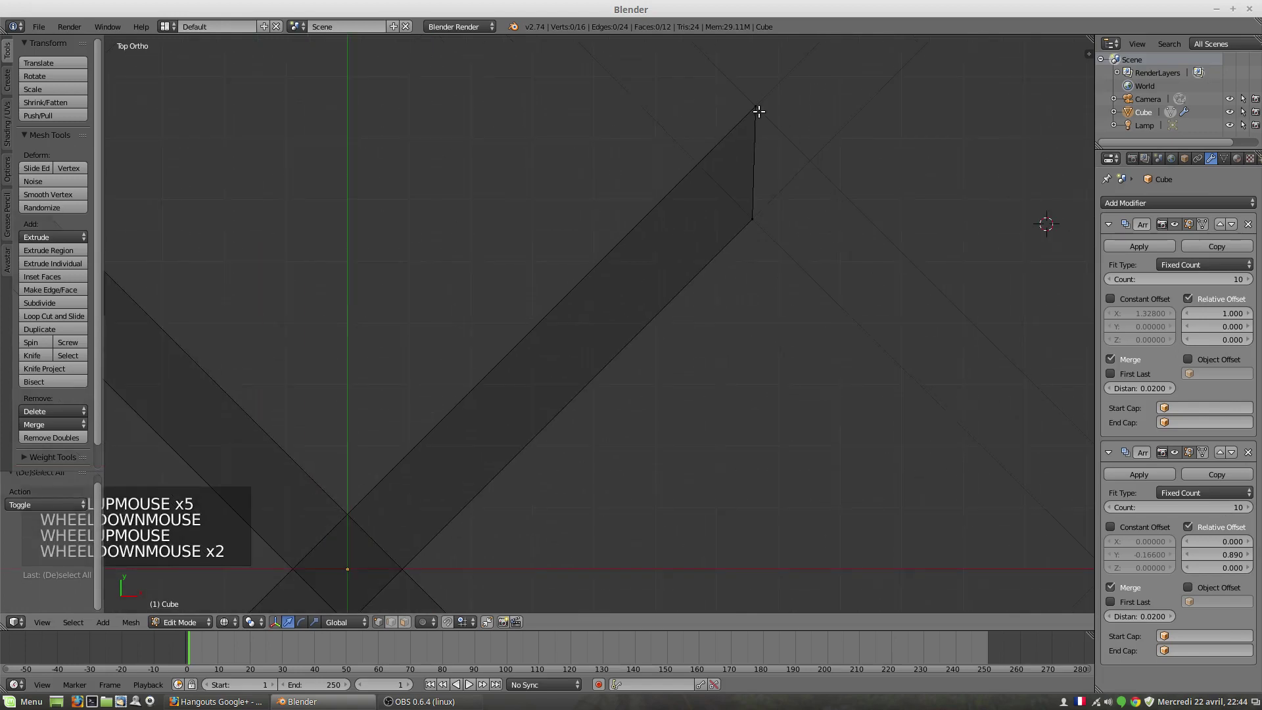
scroll(758, 213, down, 6)
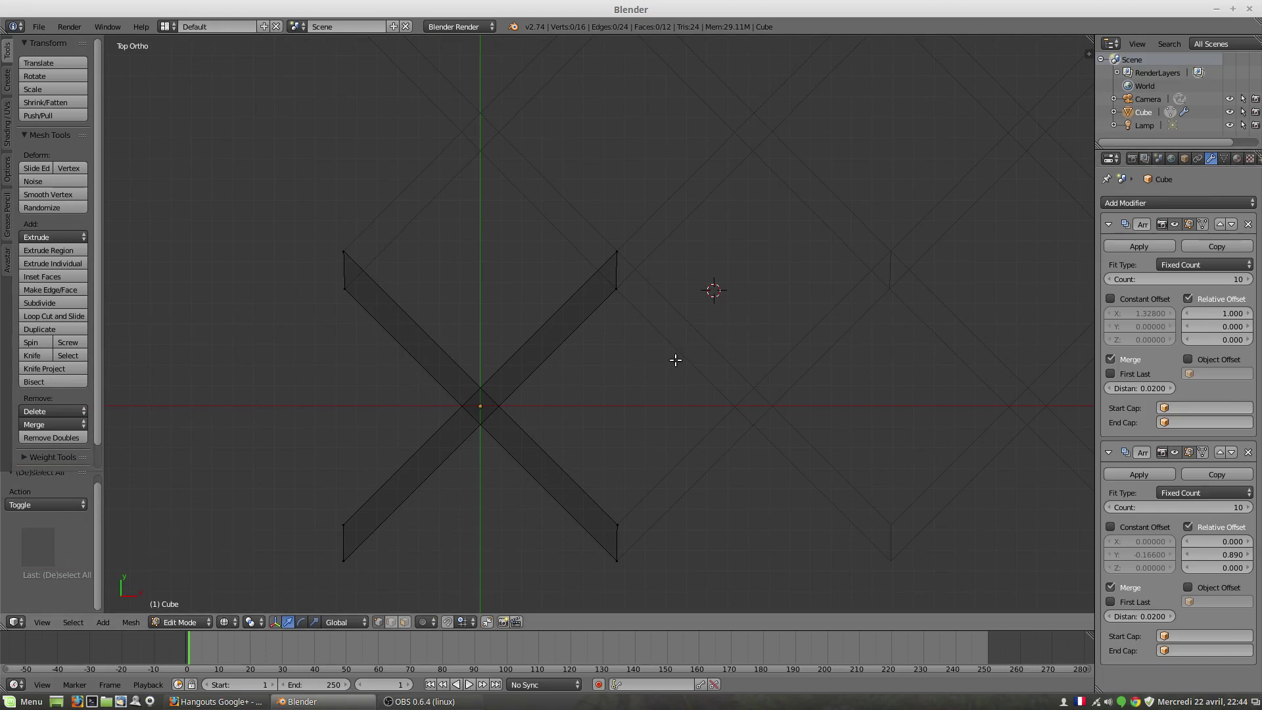
Select the whole cross mesh and scale it uniformly by a factor of 1.186
key(a)
key(s)
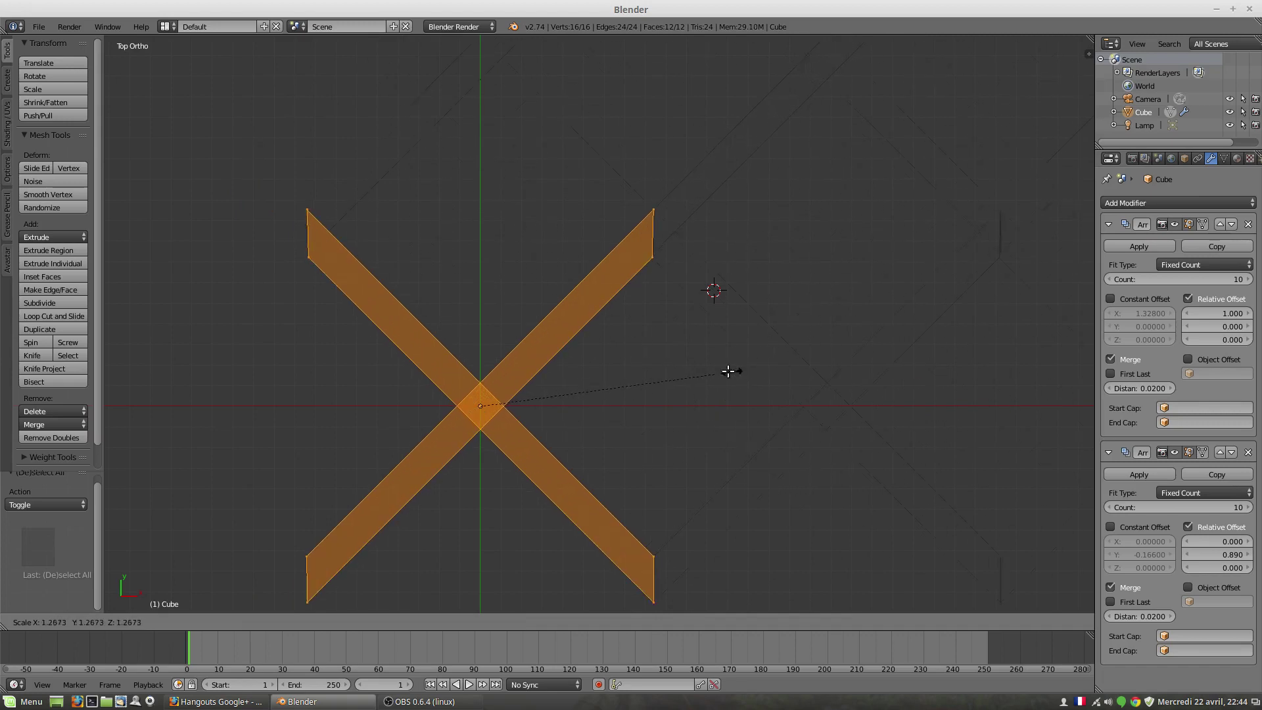
click(718, 369)
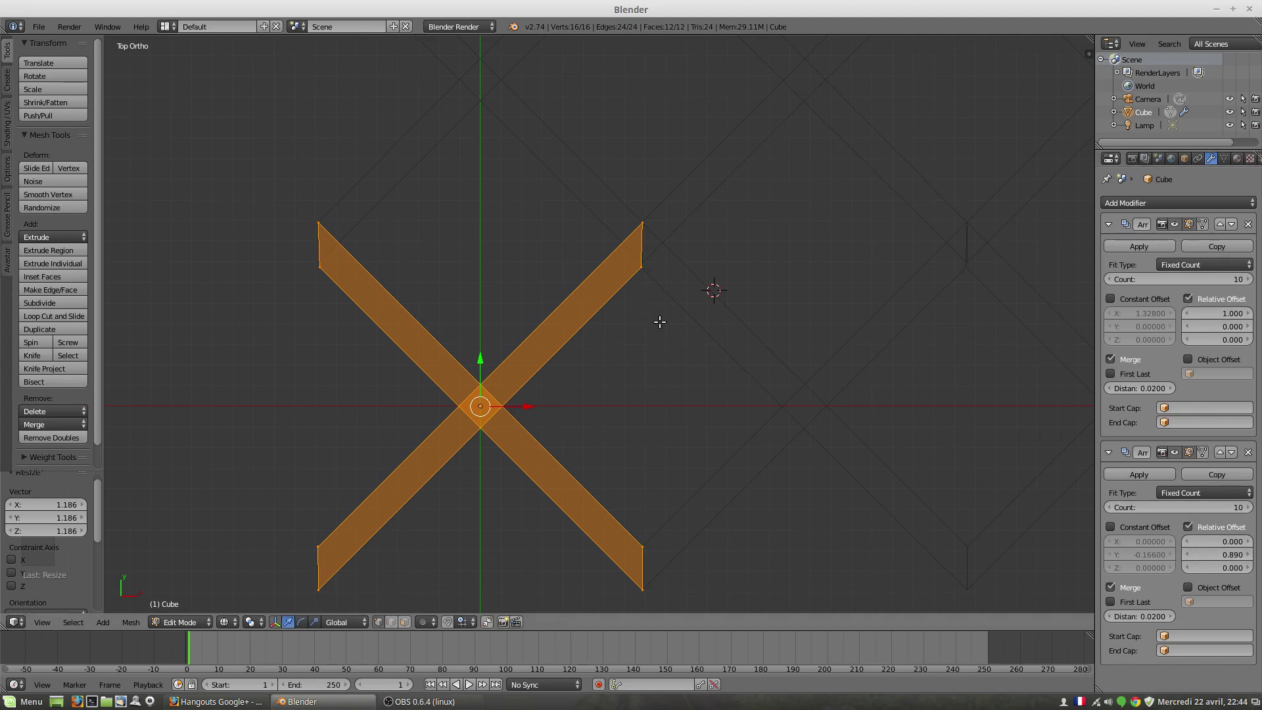
Inspect the arrayed lattice from the top, from oblique angles and as a whole to check how the copies join
scroll(716, 365, down, 3)
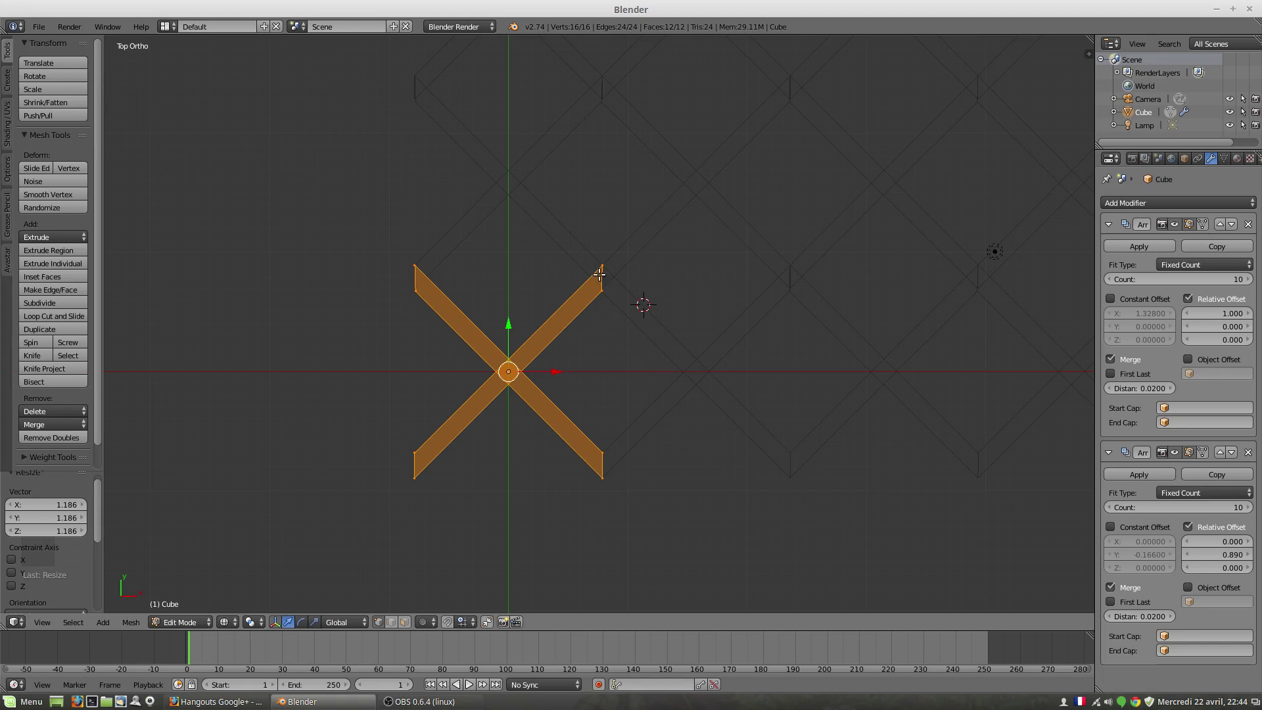
middle_drag(615, 318, 589, 318)
middle_drag(587, 374, 648, 389)
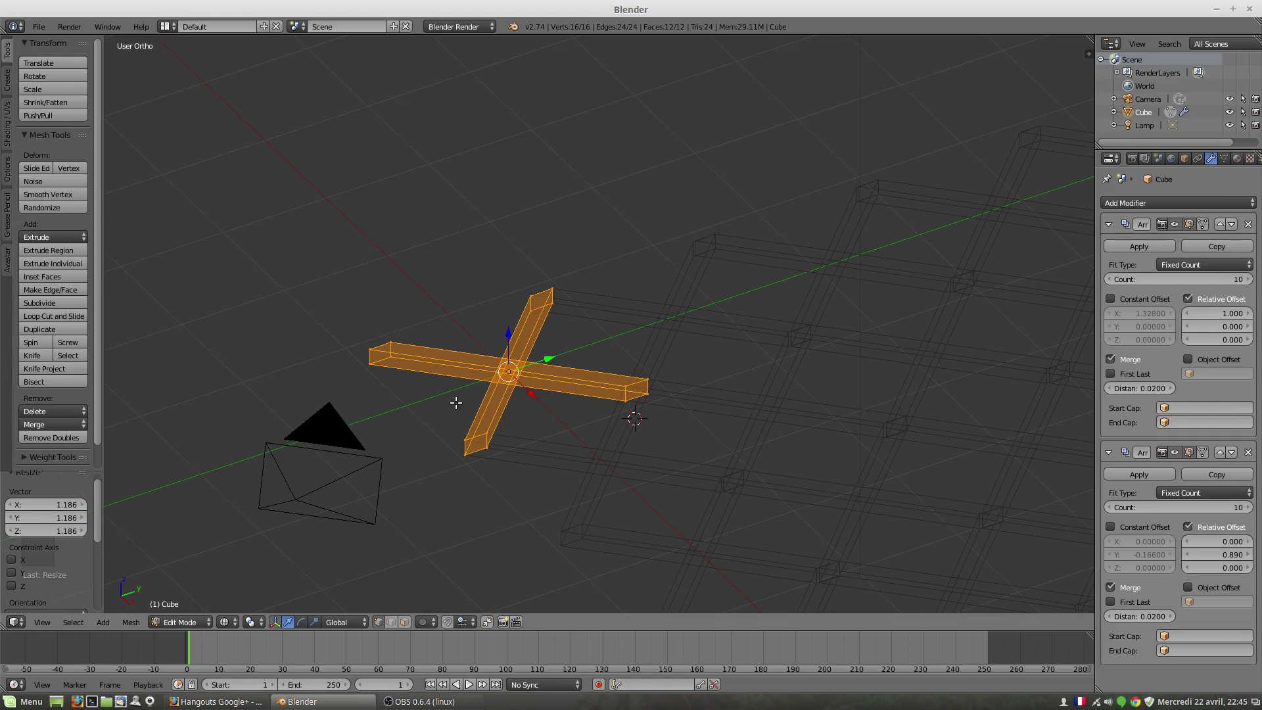
middle_drag(456, 403, 544, 467)
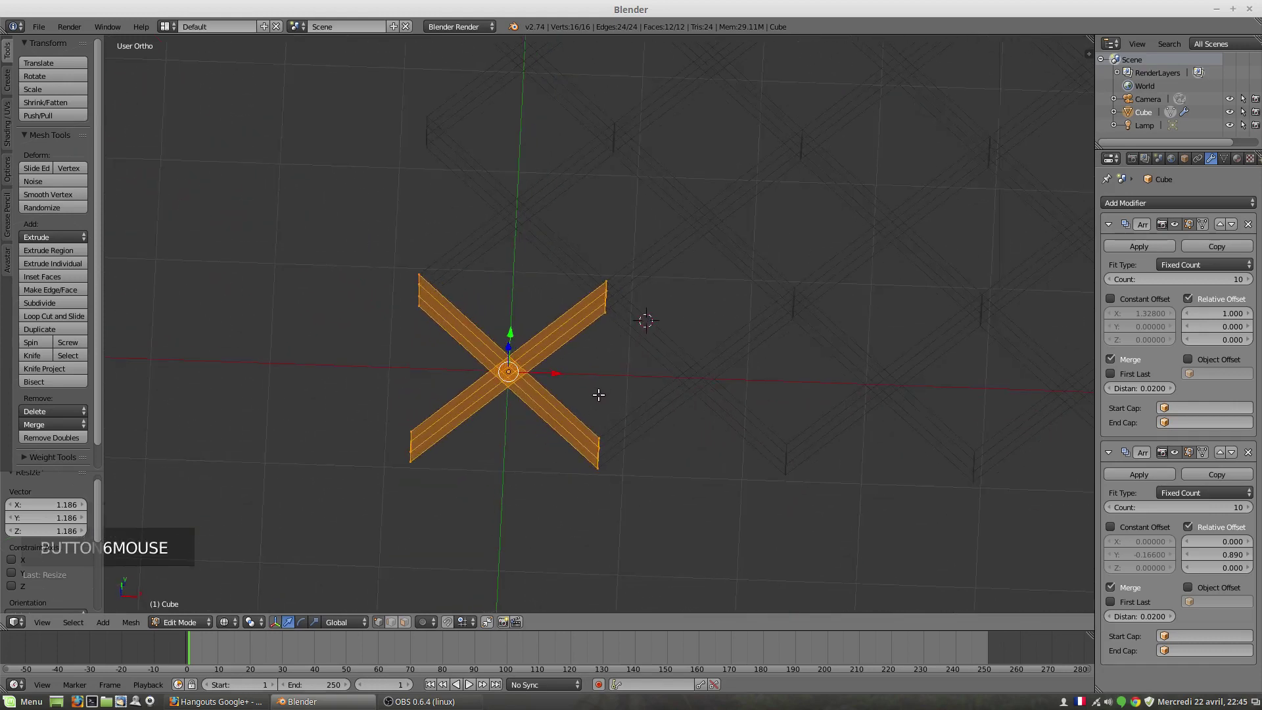
scroll(593, 392, down, 2)
middle_drag(592, 393, 618, 395)
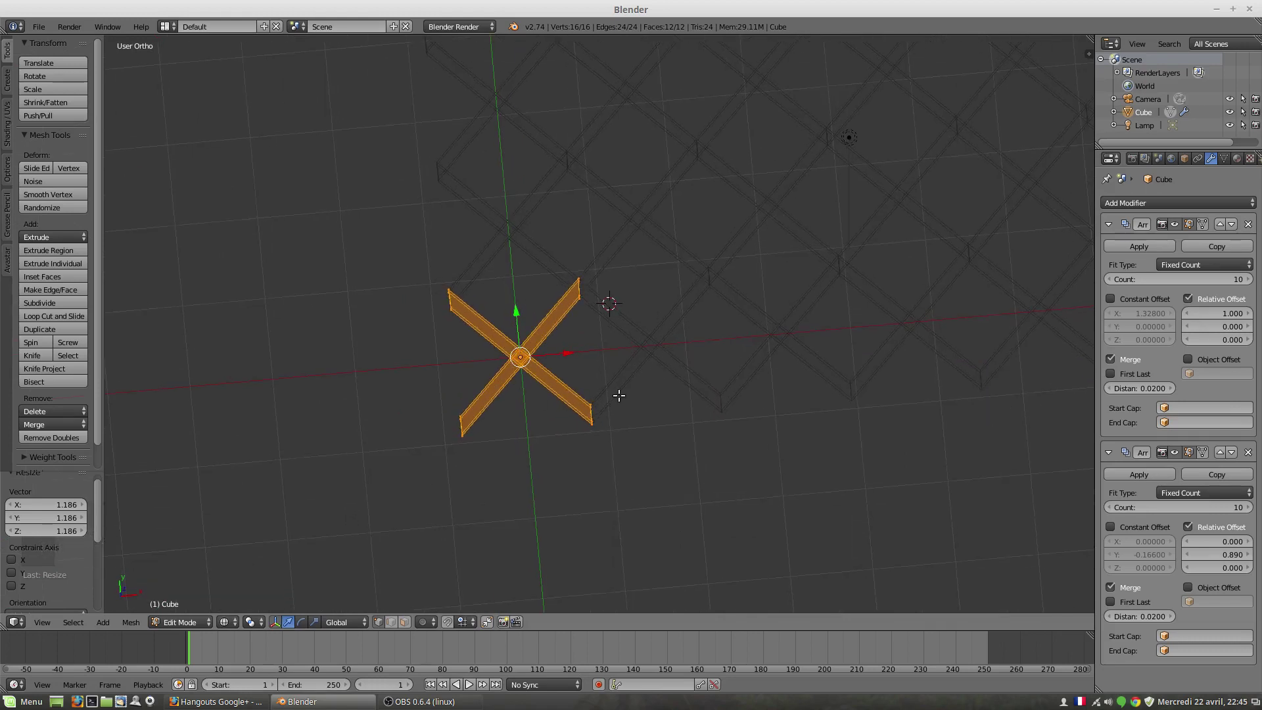
scroll(625, 335, down, 6)
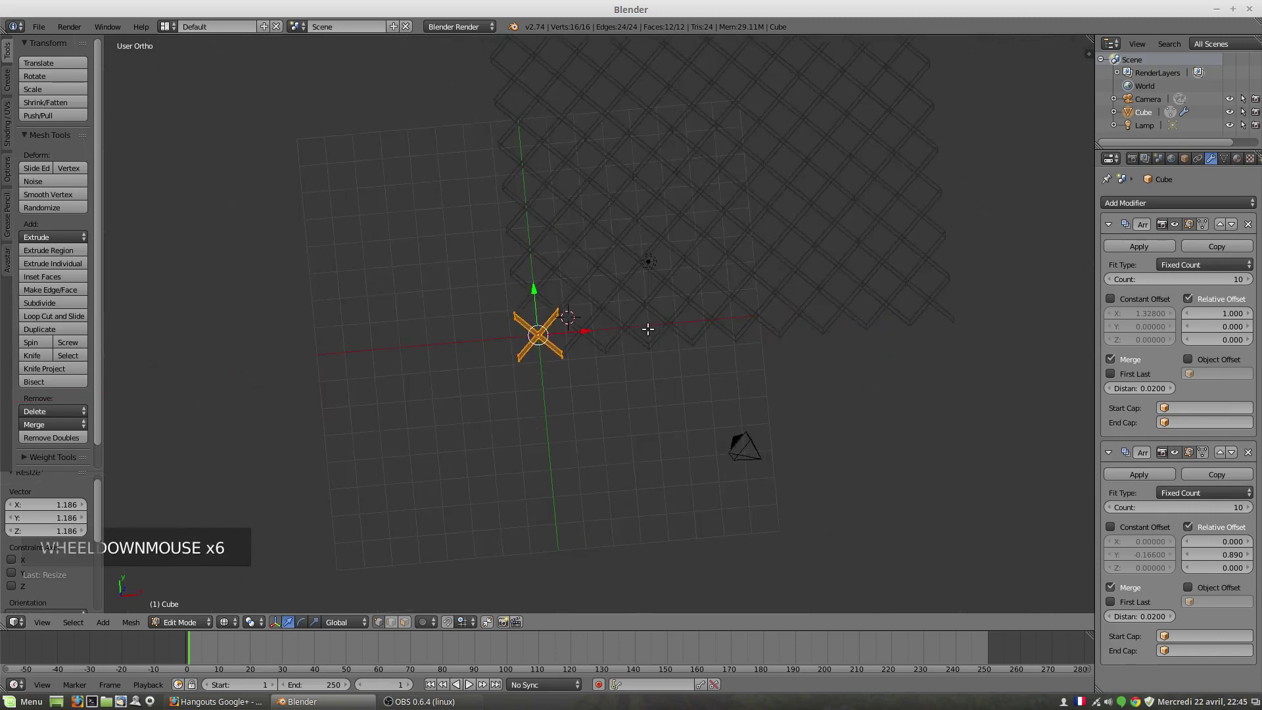
scroll(645, 324, up, 3)
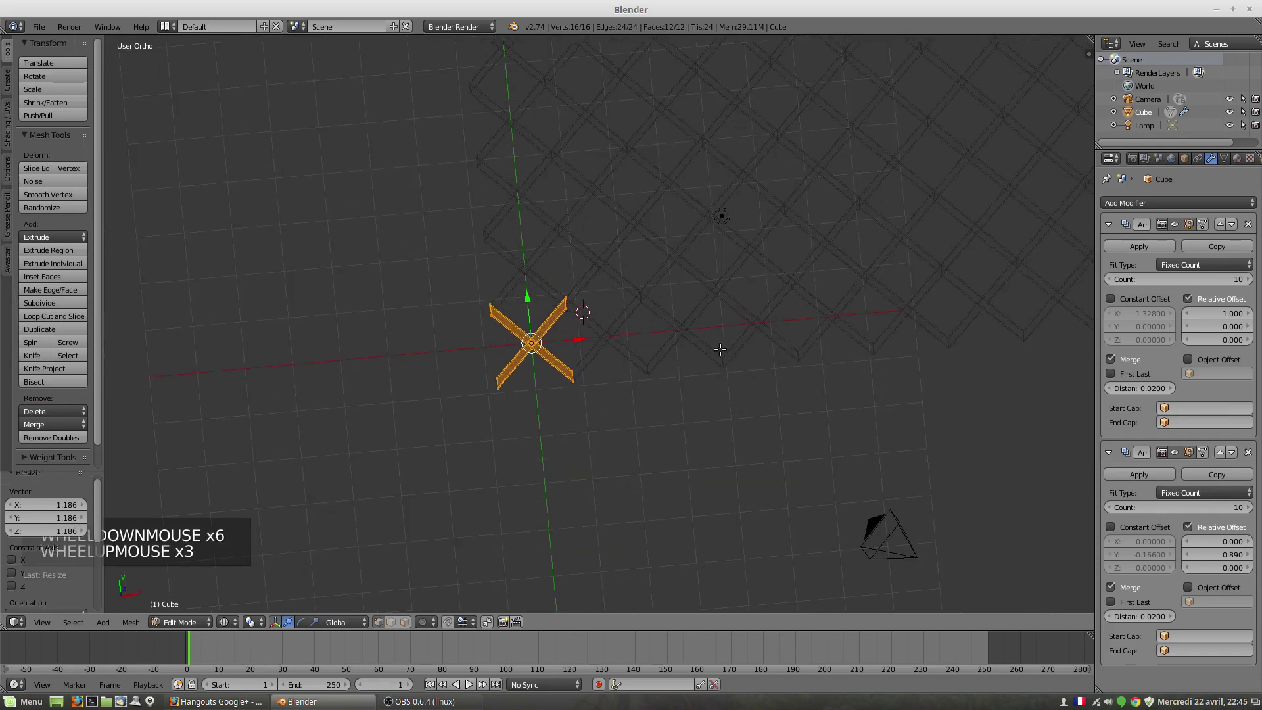
Remove both Array modifiers from the cross
click(1247, 225)
click(1247, 226)
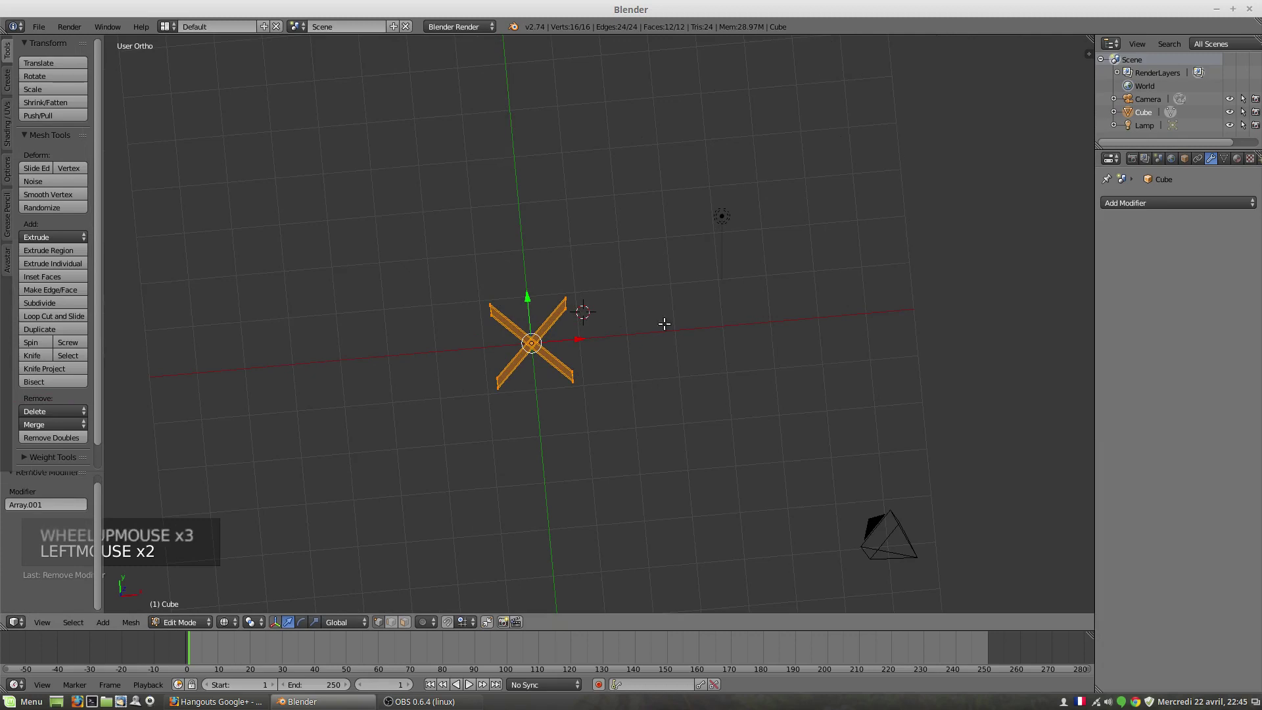
Undo the scaling and edge-slide edits until the cross has its original square arm ends again
key(ctrl+z)
key(ctrl+z)
key(ctrl+z)
key(ctrl+z)
key(ctrl+z)
key(ctrl+z)
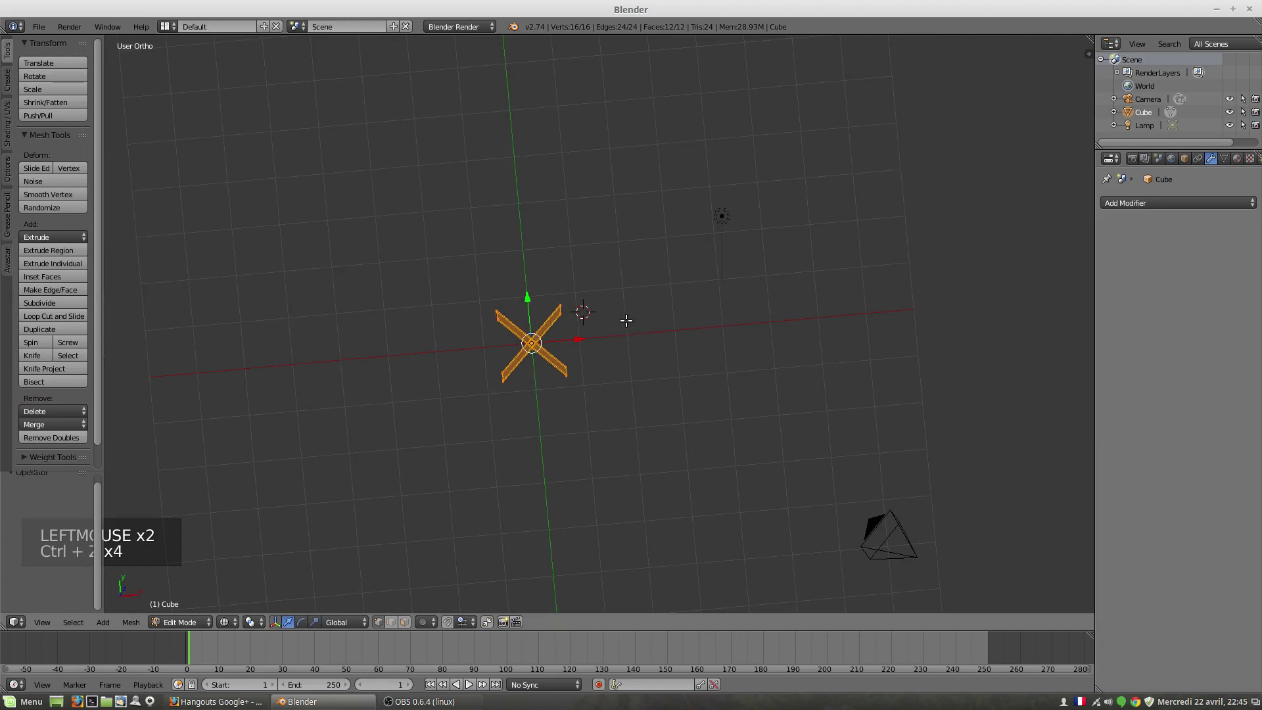
key(ctrl+z)
key(ctrl+z)
key(ctrl+z)
key(ctrl+z)
key(ctrl+z)
key(ctrl+z)
key(ctrl+z)
key(ctrl+z)
key(ctrl+z)
key(ctrl+z)
key(ctrl+z)
key(ctrl+z)
key(ctrl+z)
key(ctrl+z)
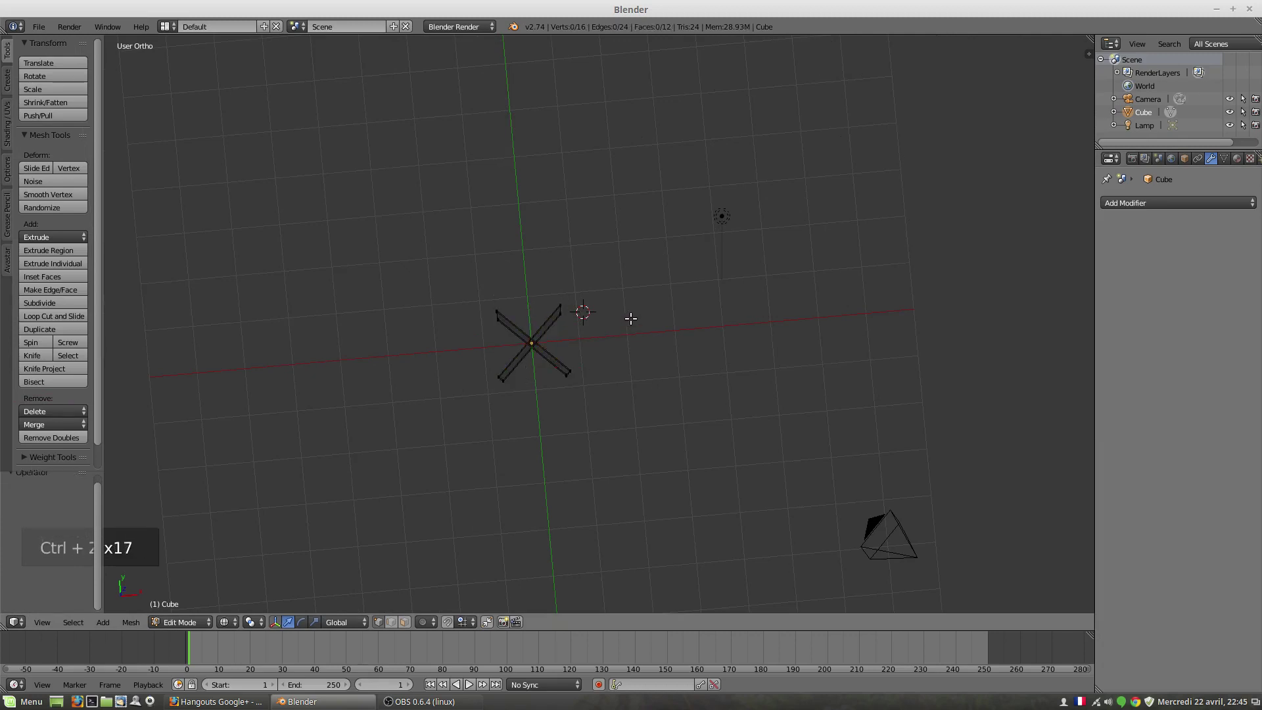
key(ctrl+z)
From the top view, select the outer end vertices of the cross's two positive Y arms
scroll(595, 331, up, 2)
key(KP_7)
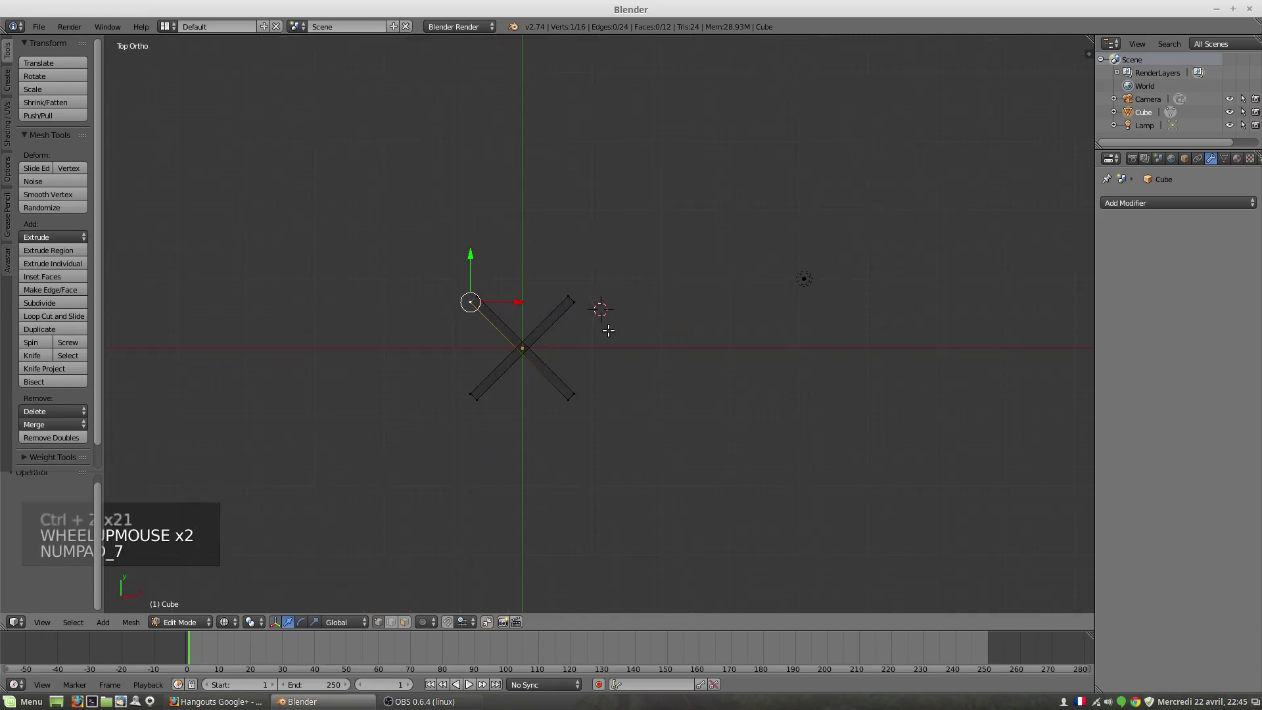
shift+middle_drag(578, 310, 558, 361)
scroll(614, 387, up, 2)
scroll(613, 386, up, 3)
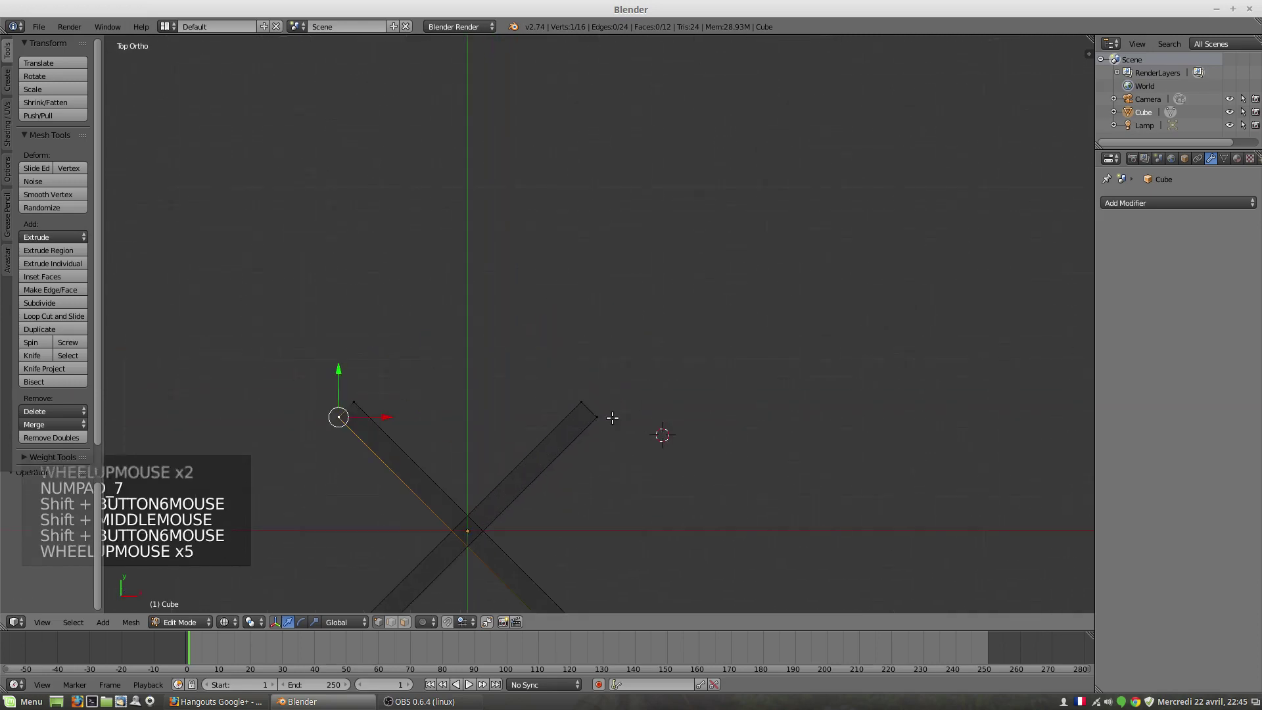
shift+middle_drag(612, 417, 626, 237)
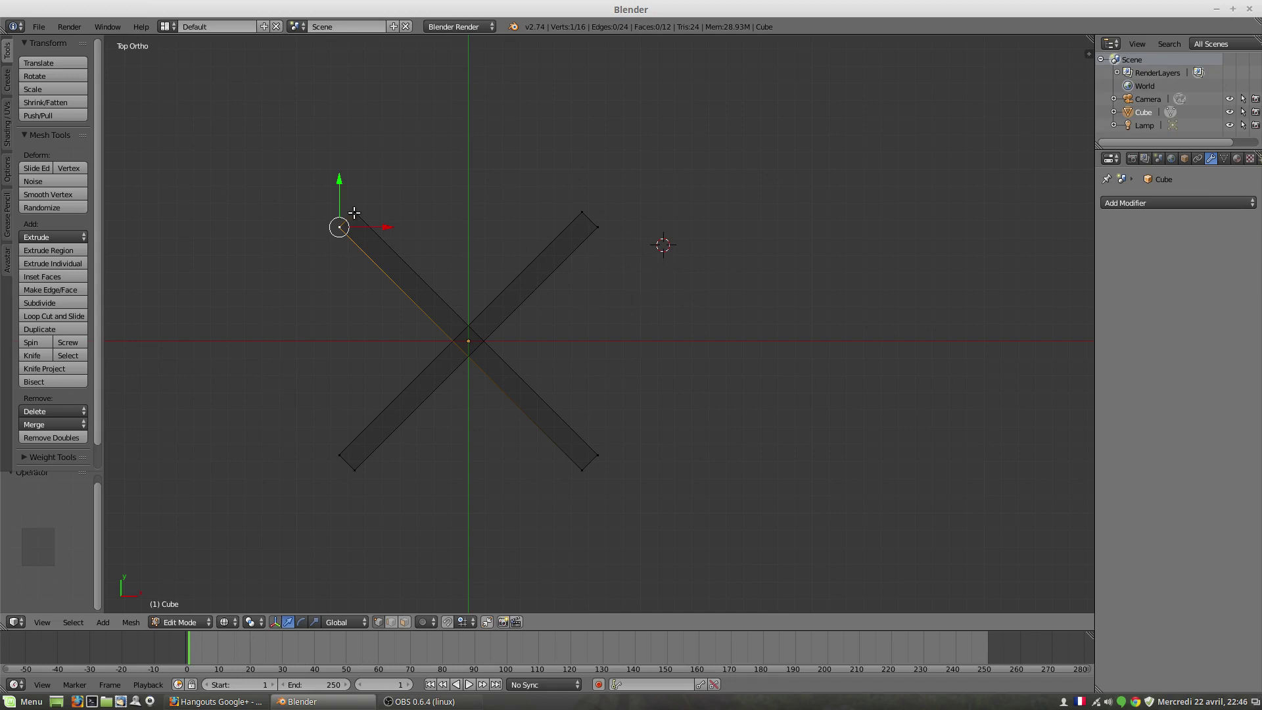
key(b)
drag(248, 226, 696, 279)
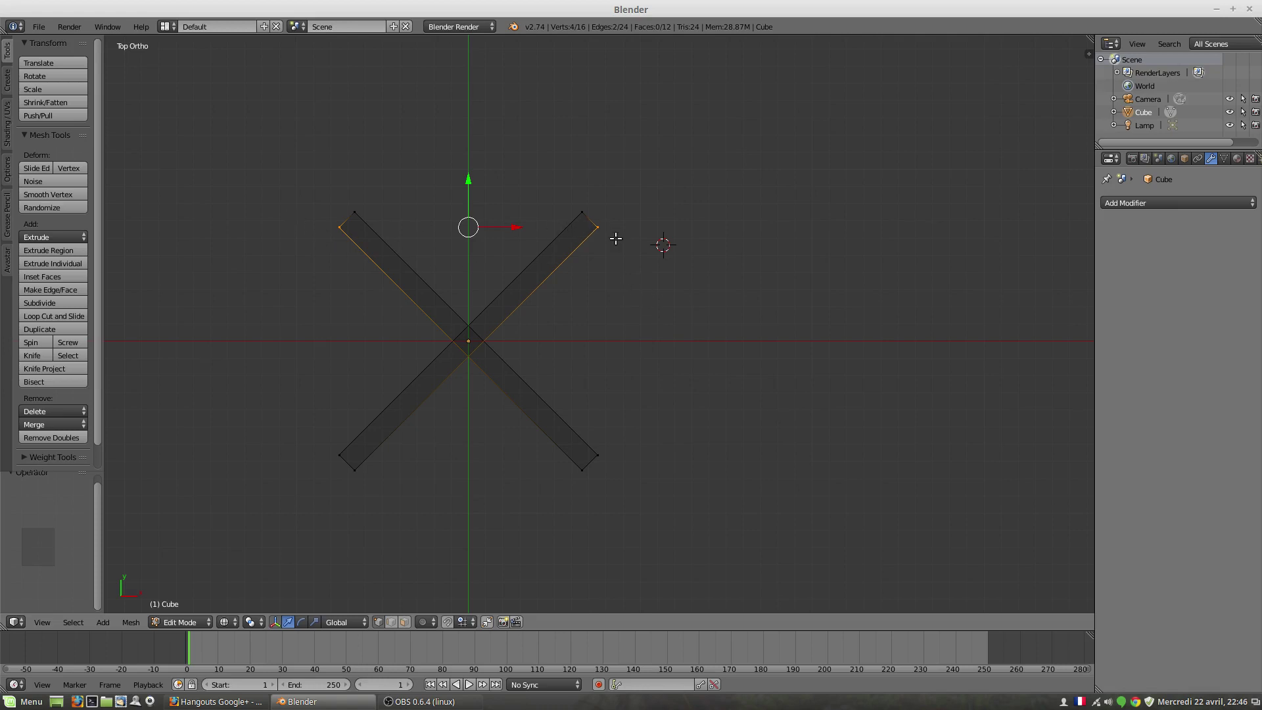
In solid shading and face selection mode, select the end faces of all four arms and delete those faces
middle_drag(668, 294, 598, 248)
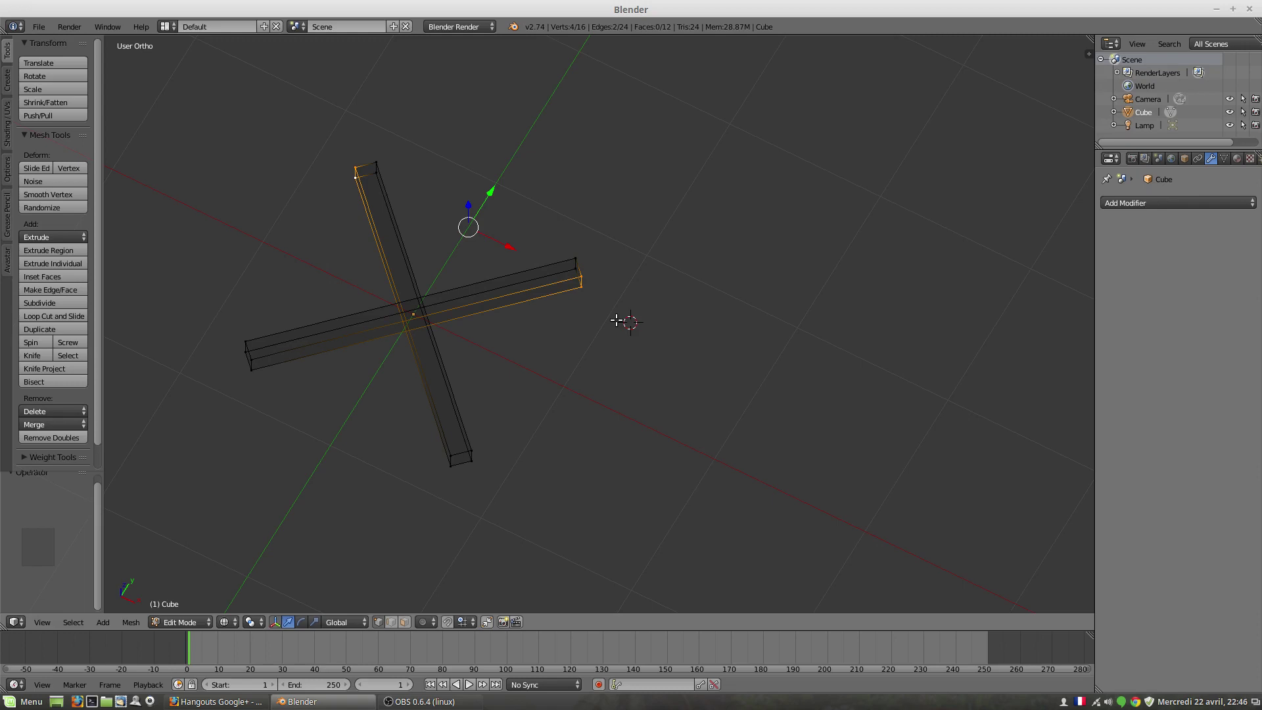
middle_drag(500, 315, 487, 397)
scroll(471, 301, up, 5)
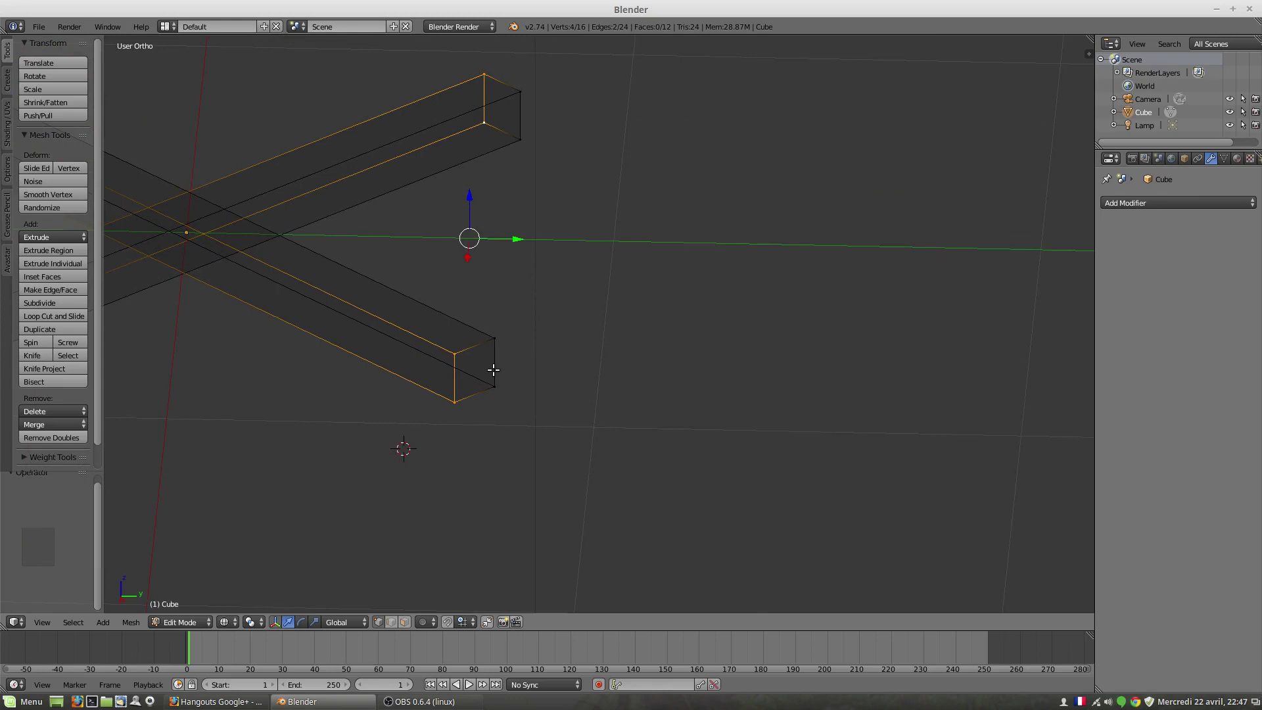
key(z)
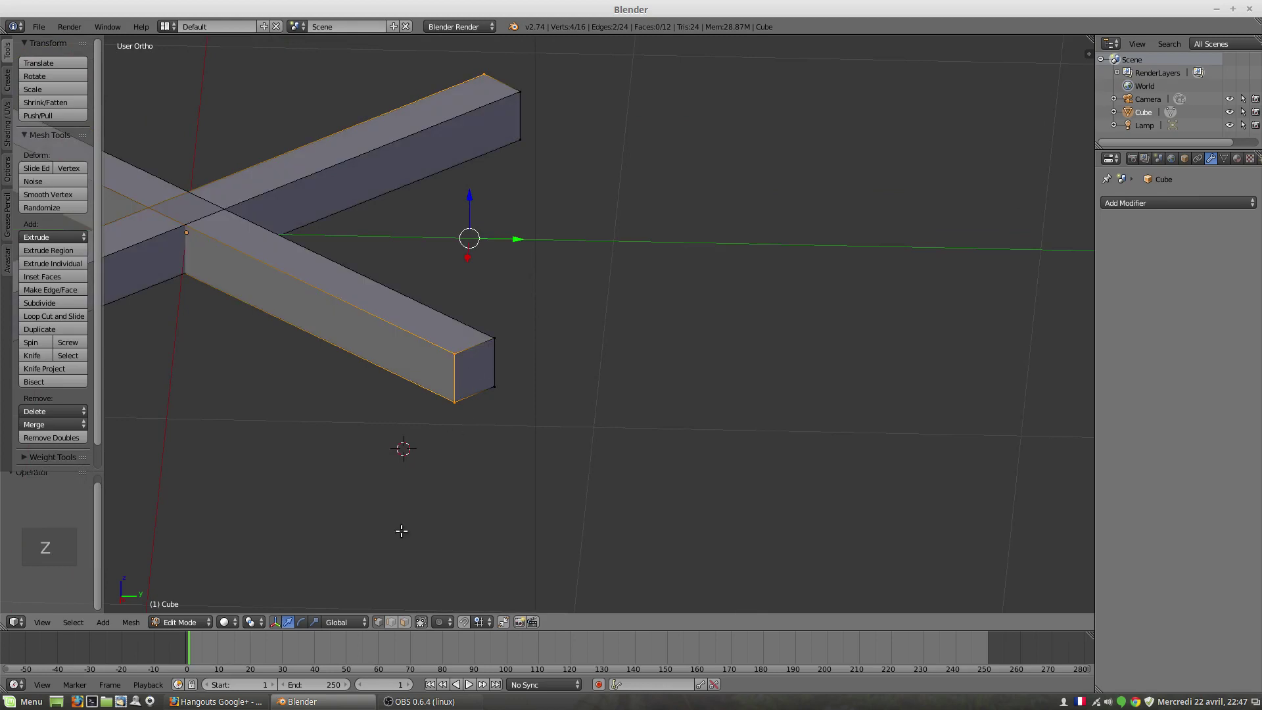
click(405, 622)
right_click(481, 395)
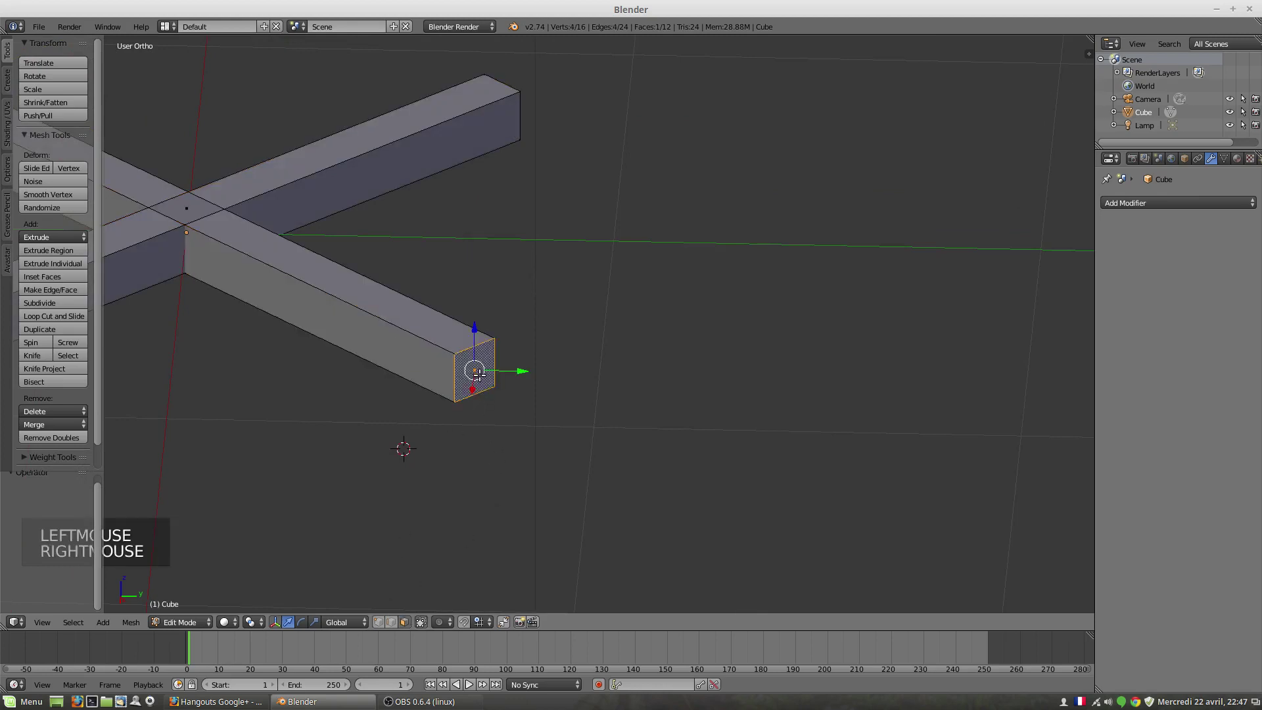
middle_drag(662, 301, 906, 511)
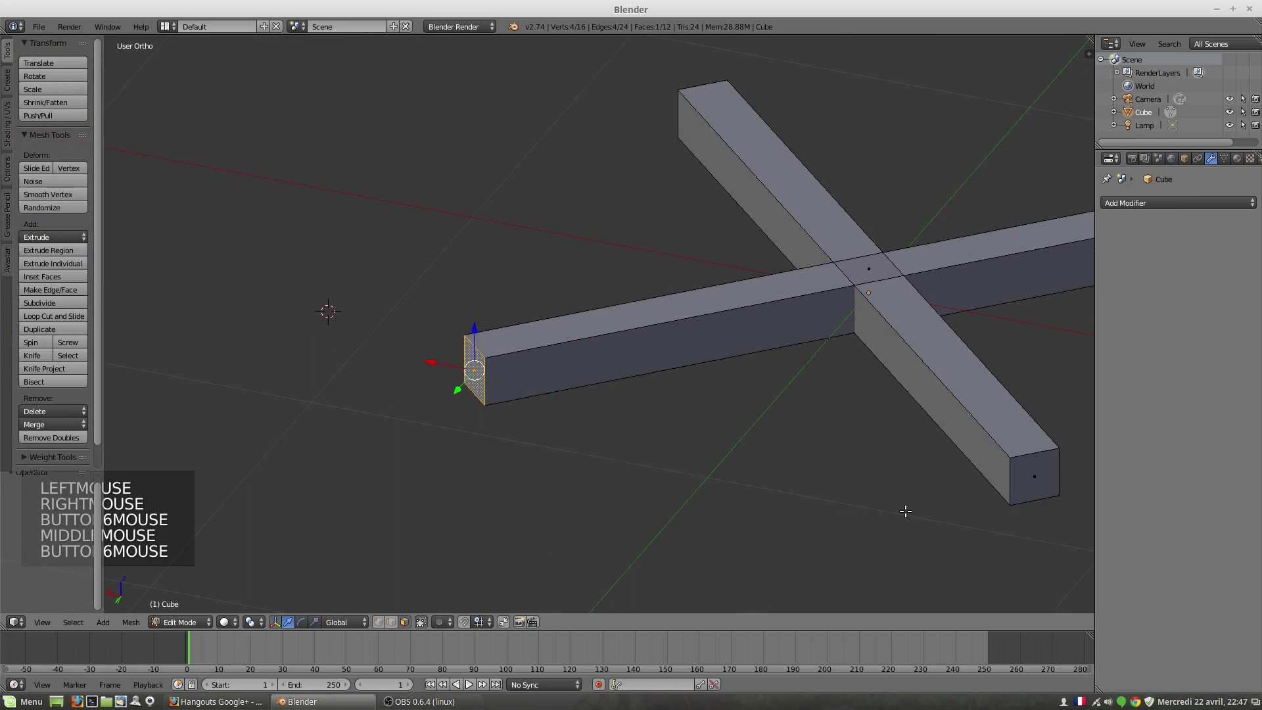
shift+right_click(1011, 477)
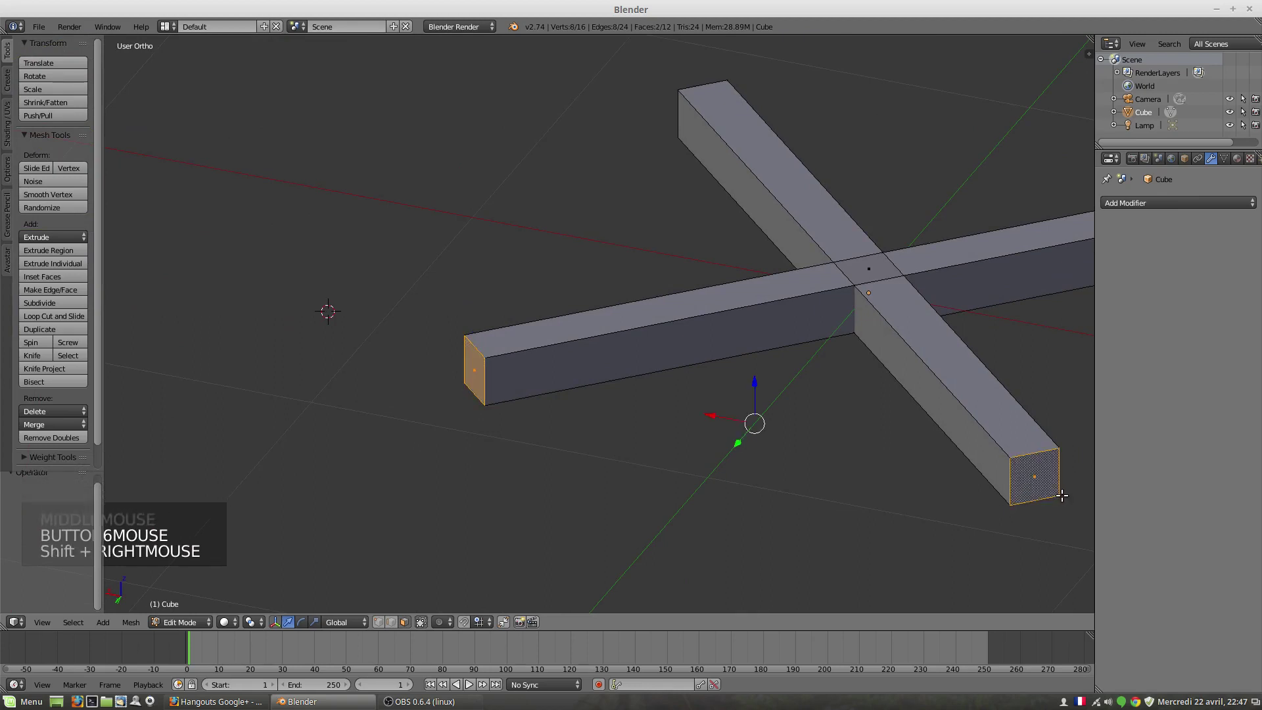
middle_drag(1011, 478, 464, 415)
middle_drag(692, 368, 539, 334)
shift+right_click(524, 474)
middle_drag(524, 474, 490, 532)
shift+right_click(490, 532)
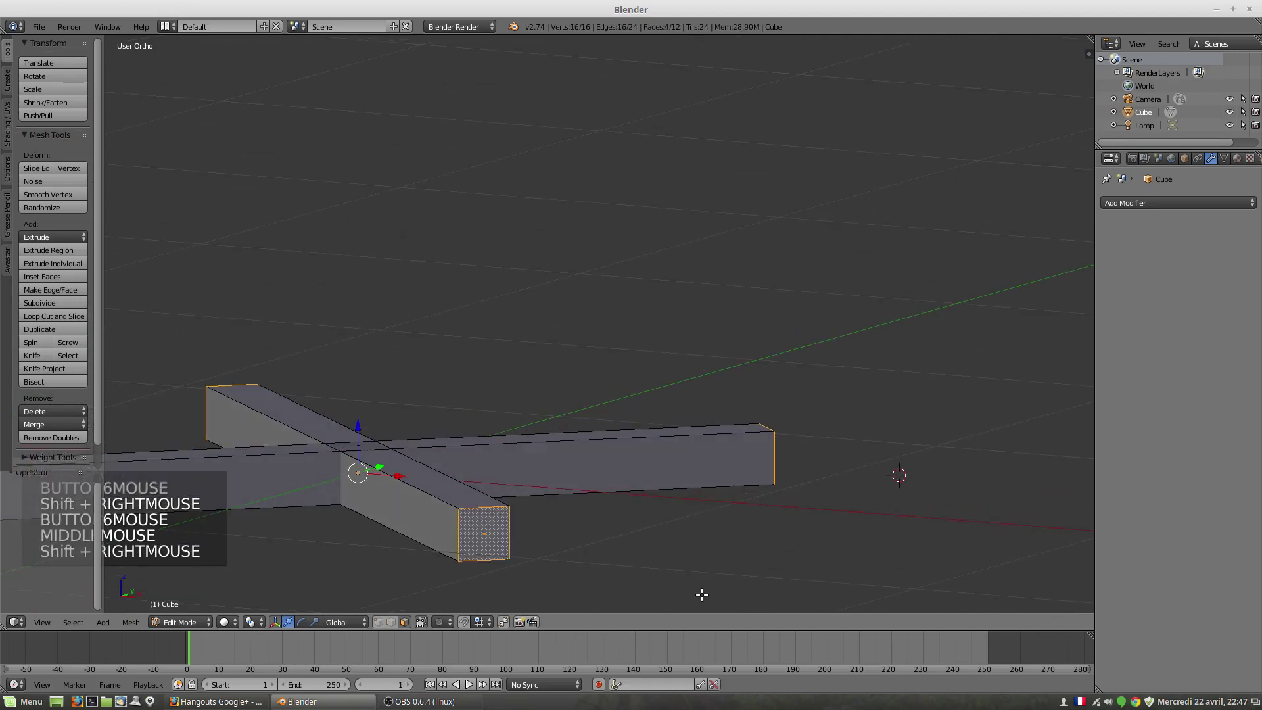
key(x)
click(702, 595)
Display the whole cross in wireframe from the top view and switch to vertex selection mode
middle_drag(775, 491, 651, 539)
scroll(624, 547, down, 2)
key(KP_7)
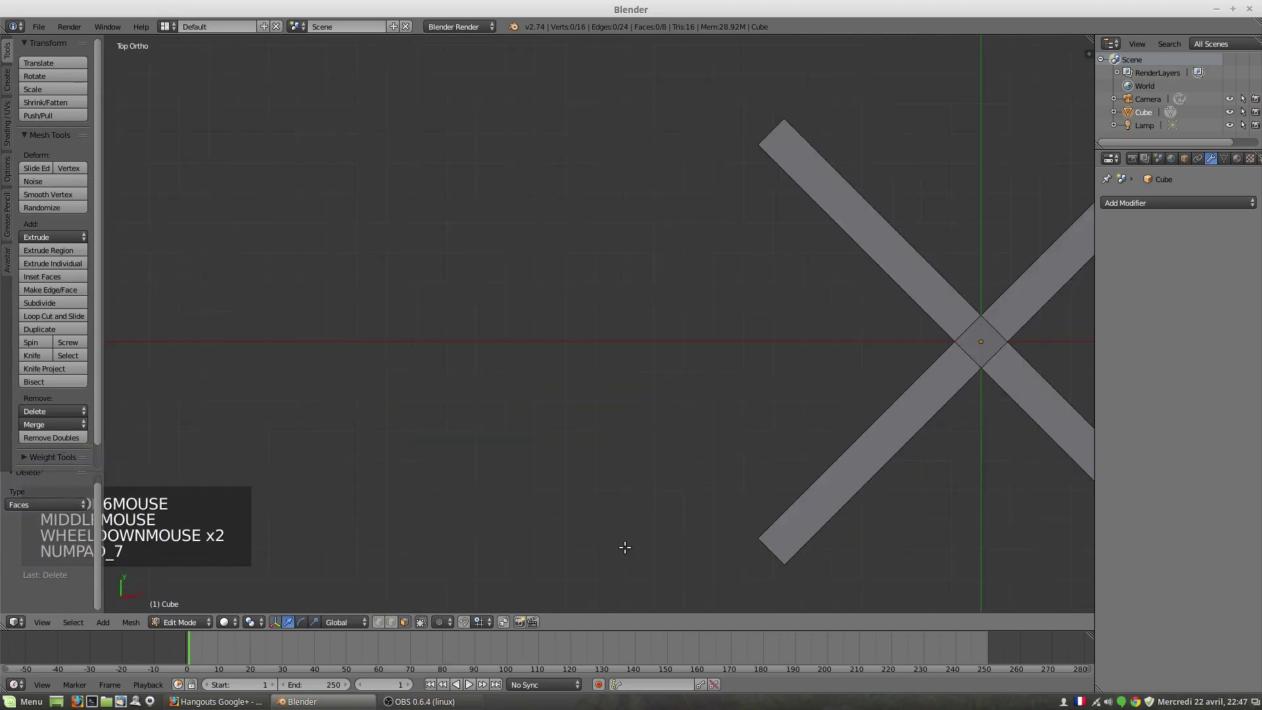
shift+middle_drag(888, 453, 451, 432)
scroll(624, 517, down, 2)
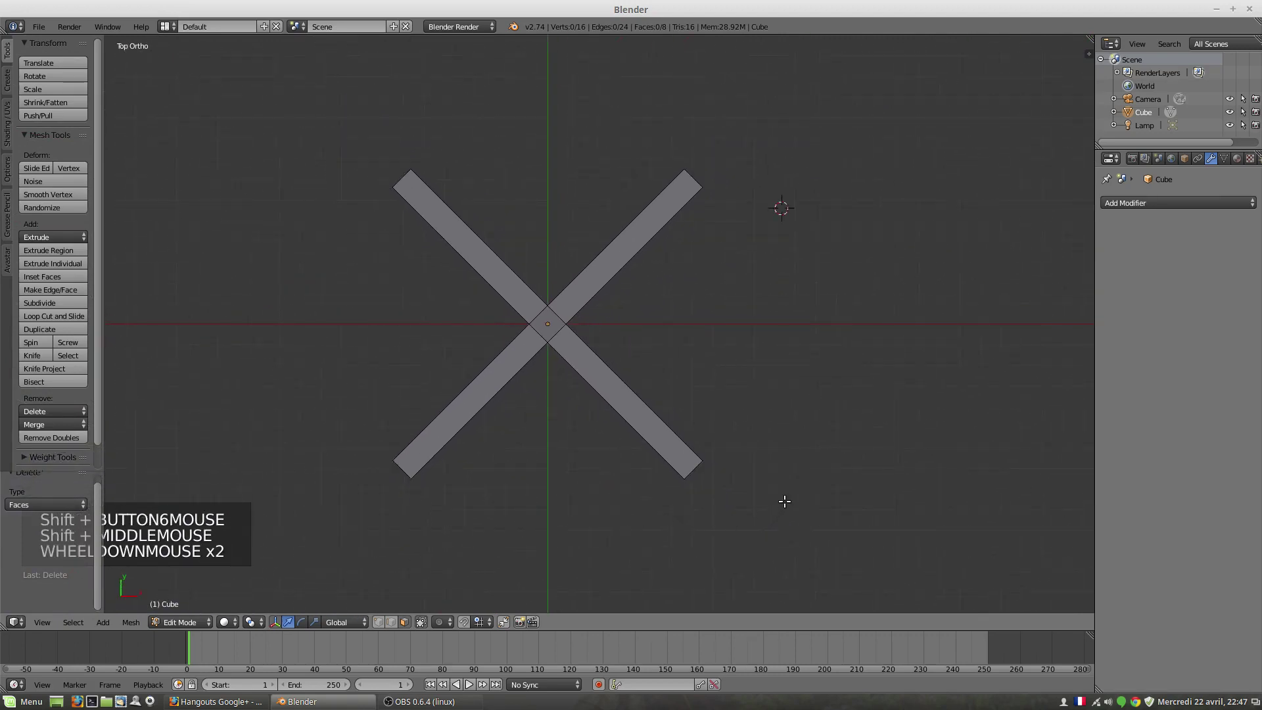
shift+middle_drag(728, 509, 640, 538)
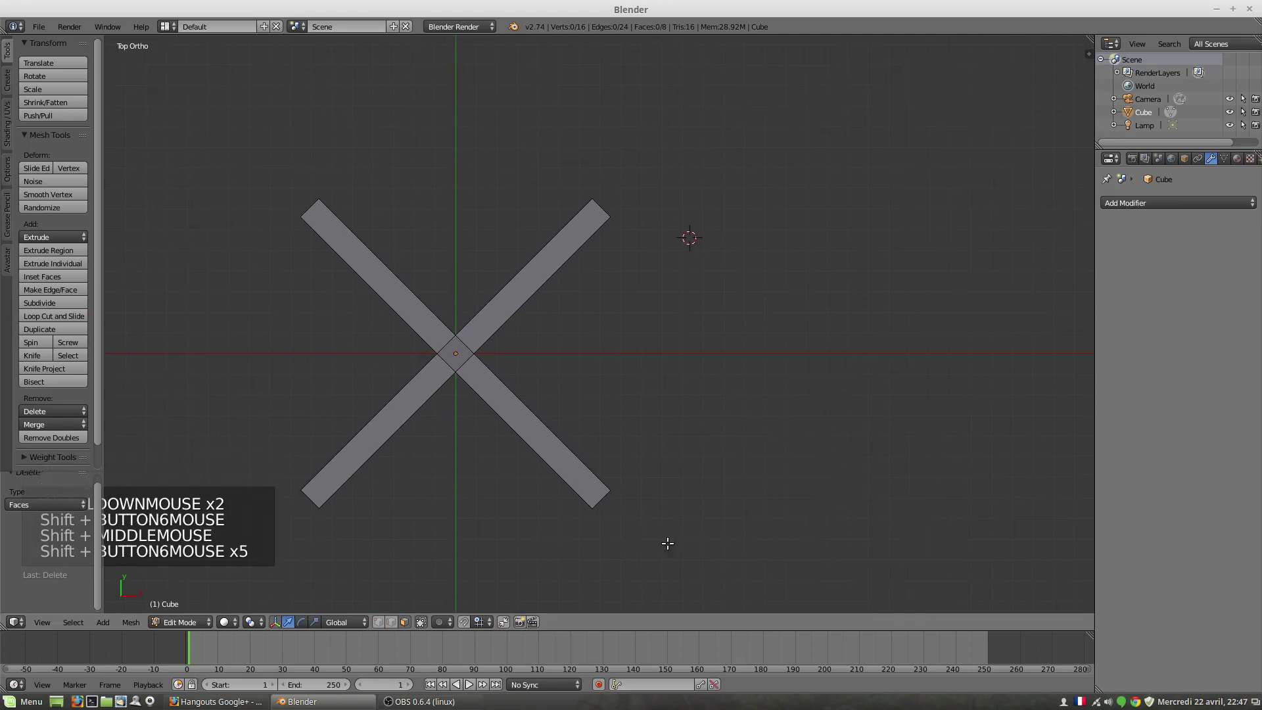
key(z)
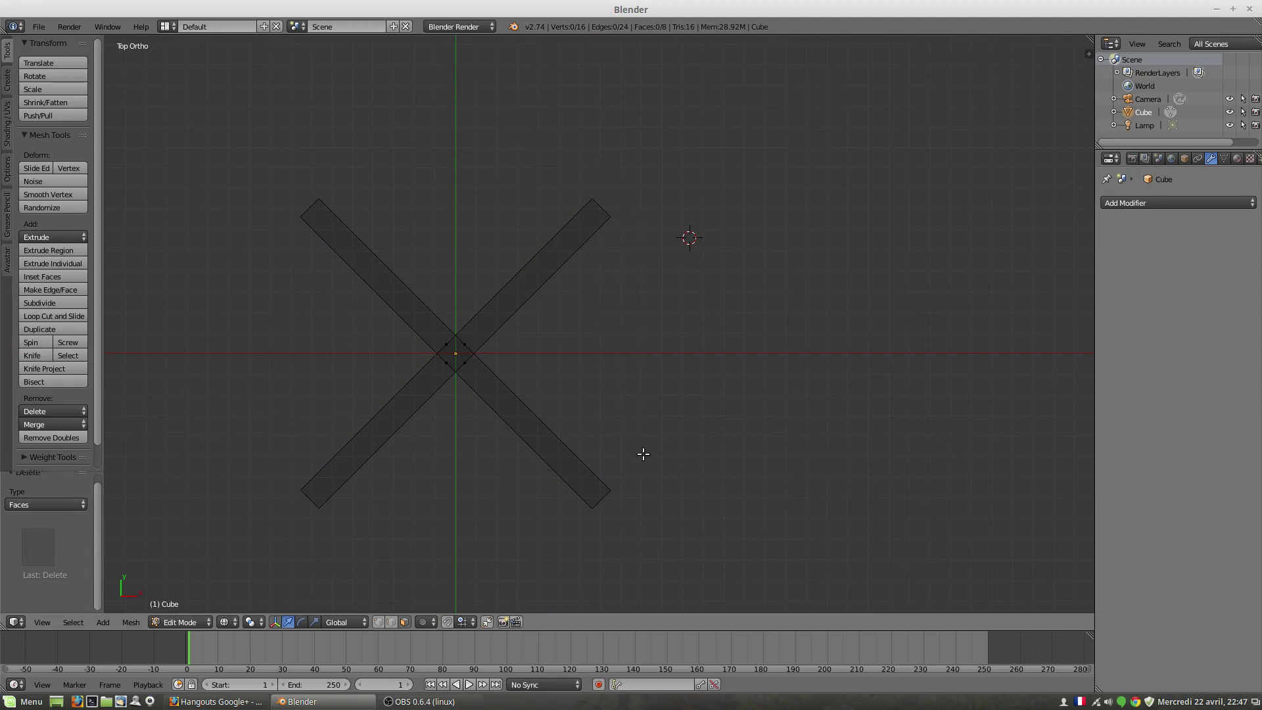
key(b)
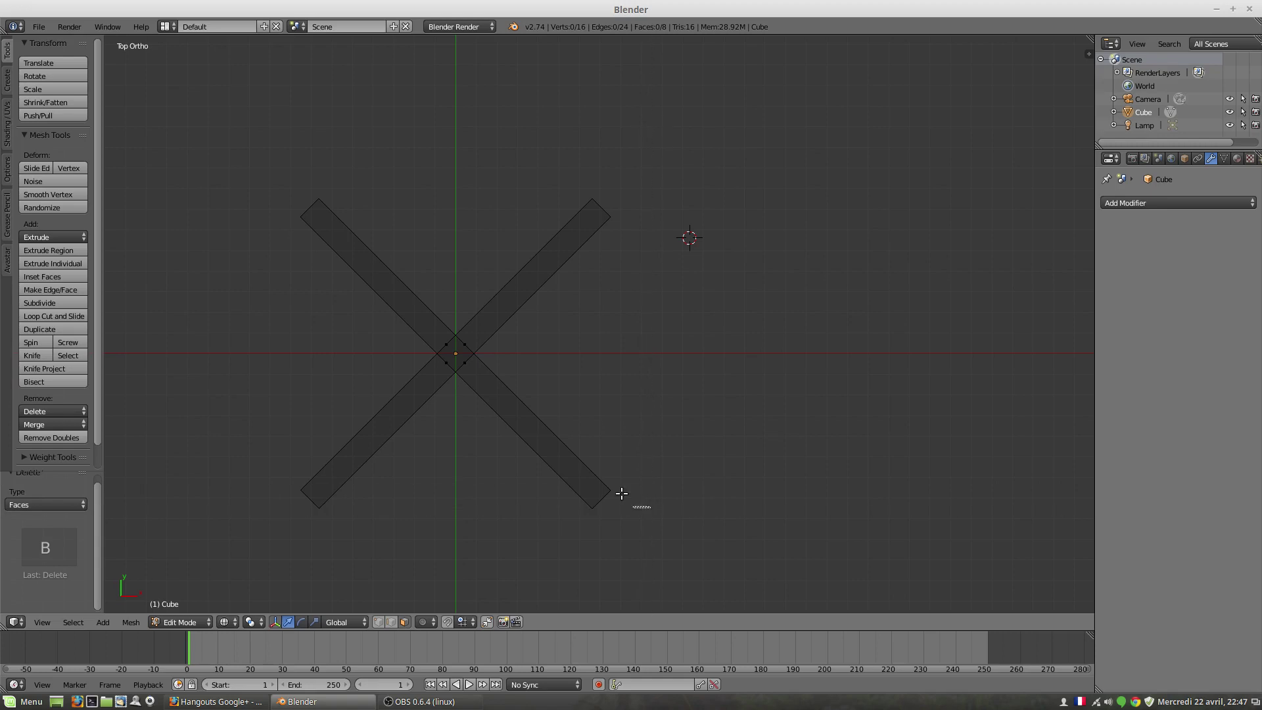
drag(651, 508, 605, 197)
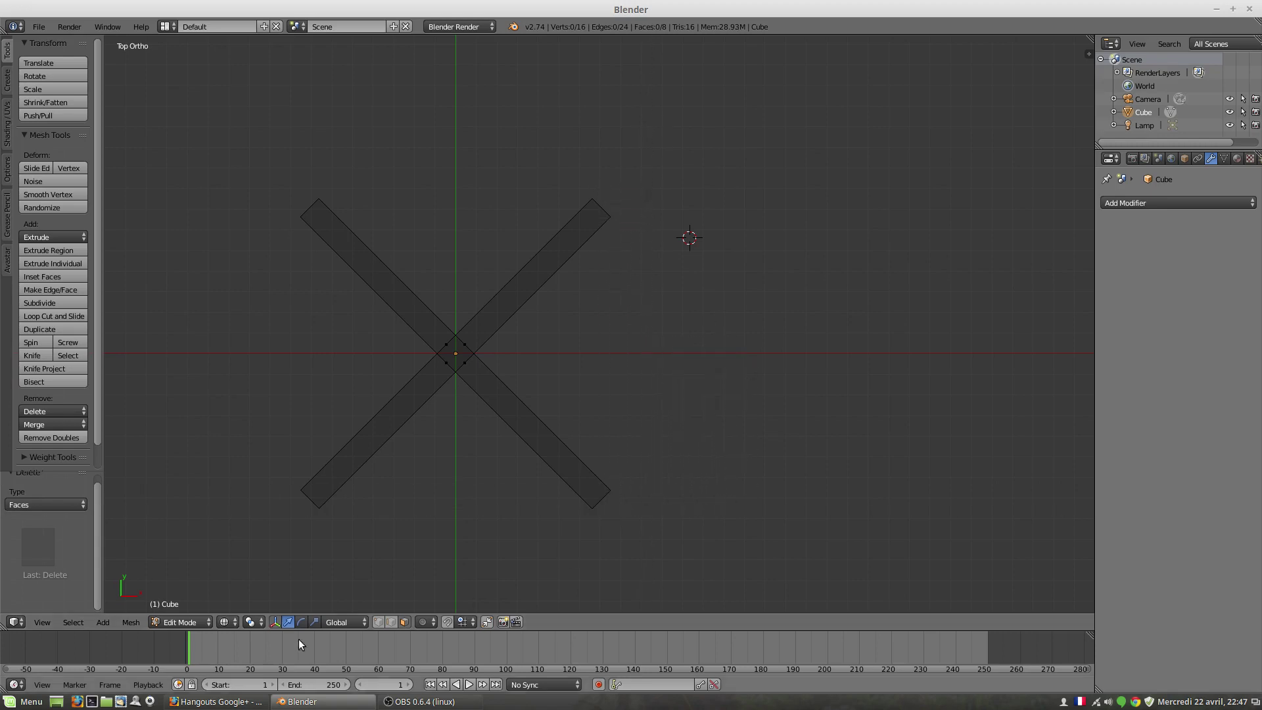
click(378, 622)
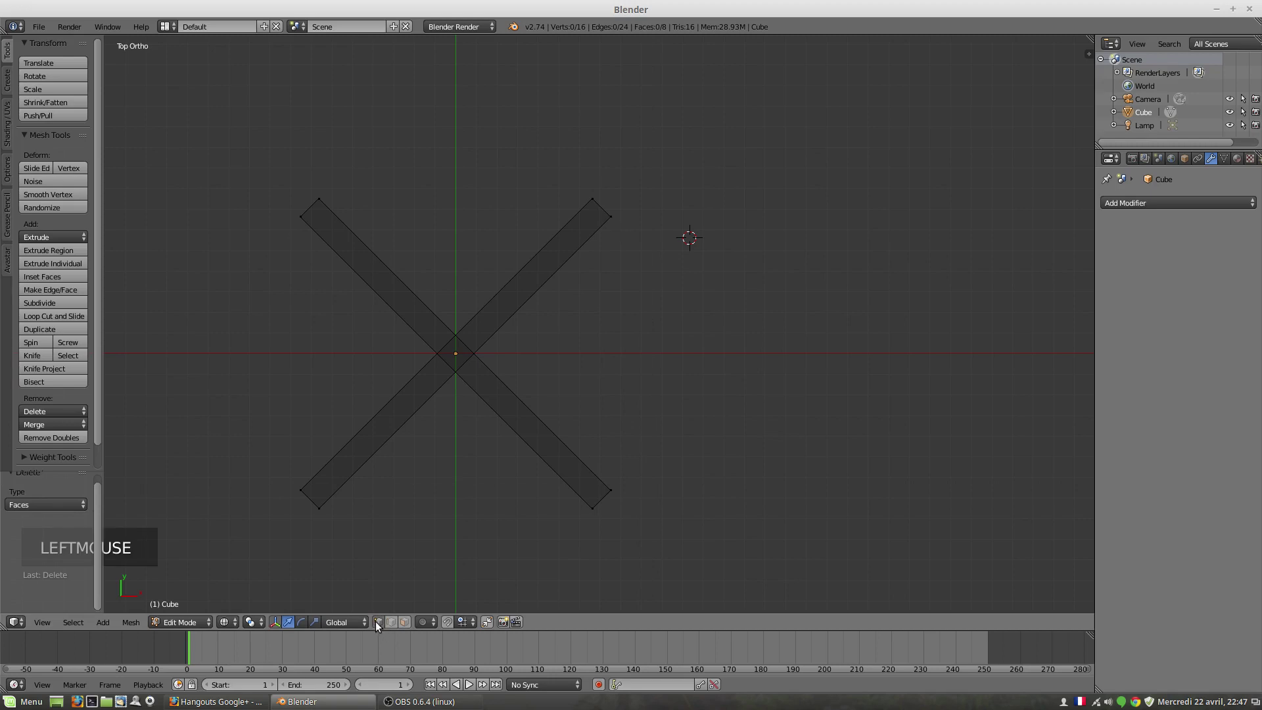
Select the outermost corner vertices of the two positive X arms and try edge-sliding them inward until the ends are vertical
key(b)
drag(692, 538, 605, 172)
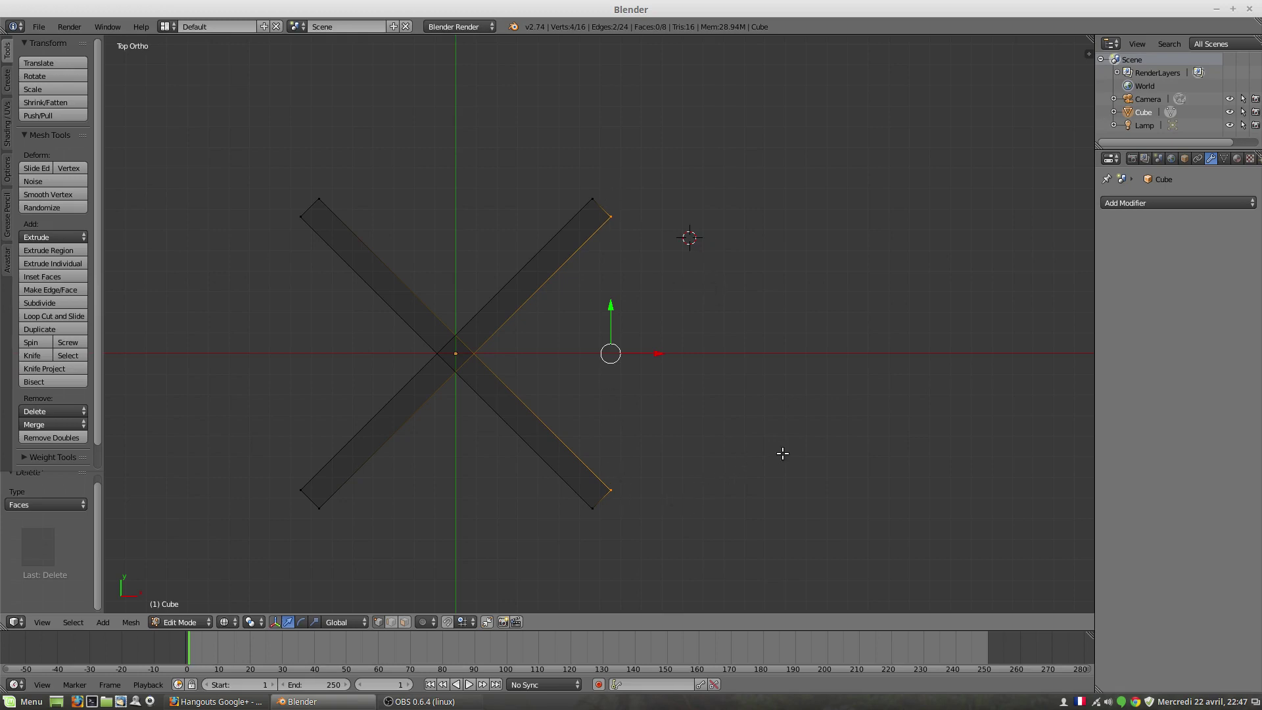
key(g)
key(g)
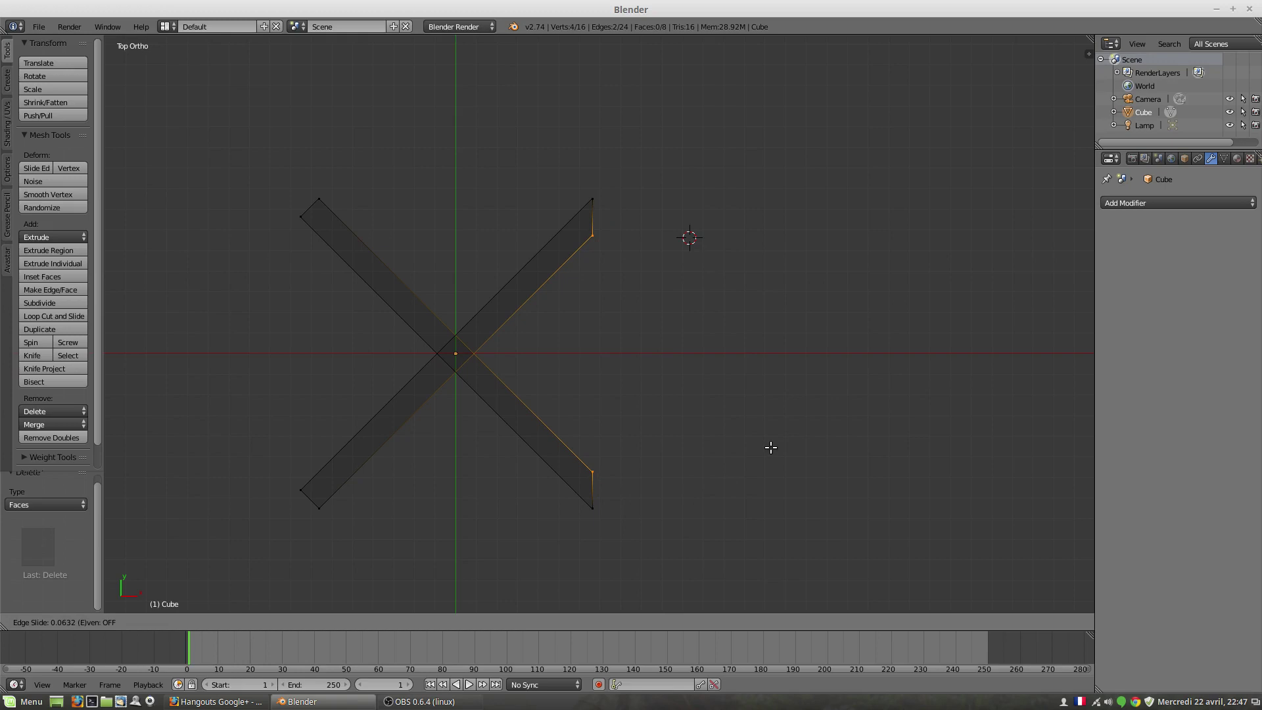
click(782, 448)
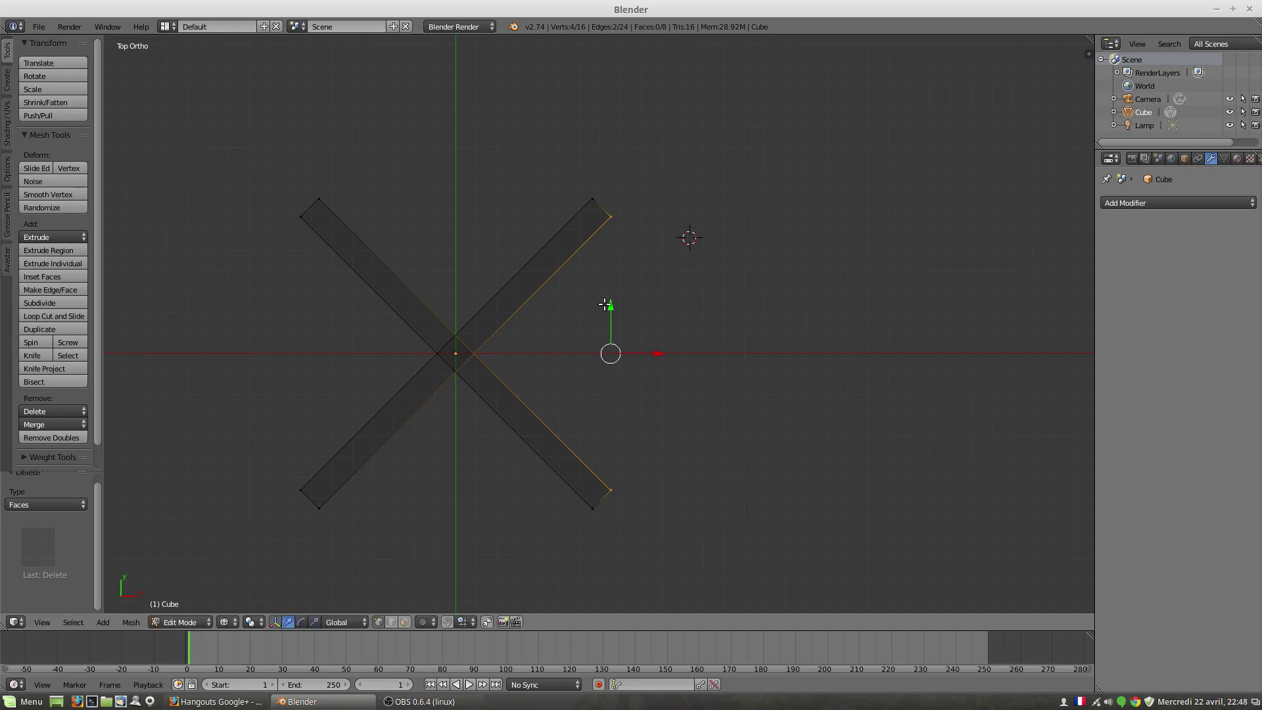
Try edge-sliding the positive X corner vertices by about 0.062 on a close-up of the arm end, try refining it, and undo the slide
shift+middle_drag(626, 461, 516, 324)
scroll(614, 355, up, 5)
scroll(634, 357, up, 1)
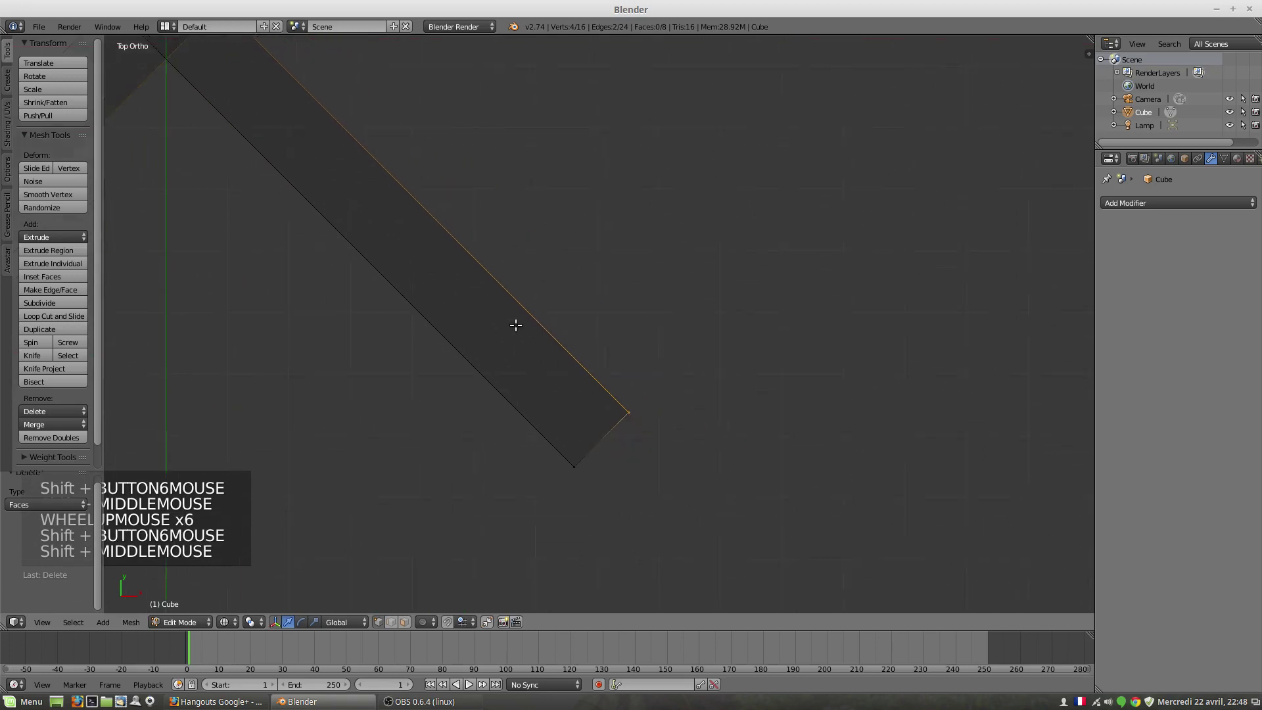
scroll(552, 333, up, 3)
shift+middle_drag(582, 358, 522, 257)
scroll(535, 259, up, 2)
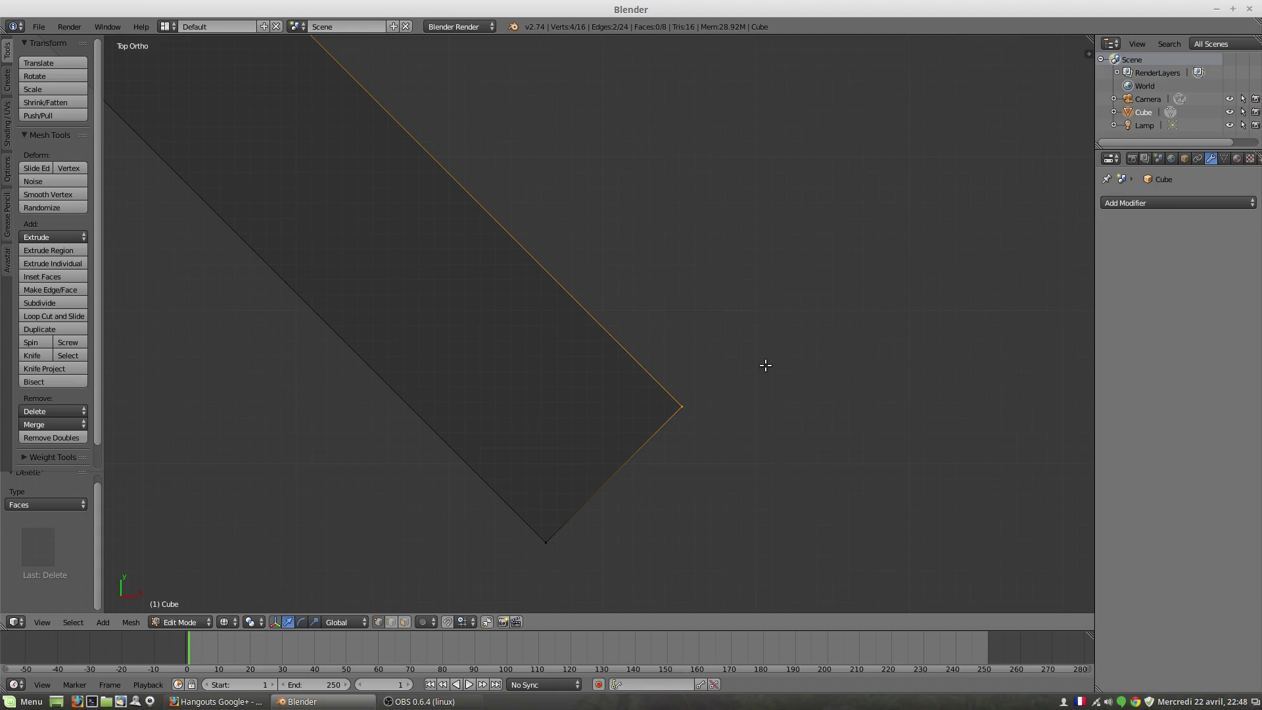
key(g)
key(g)
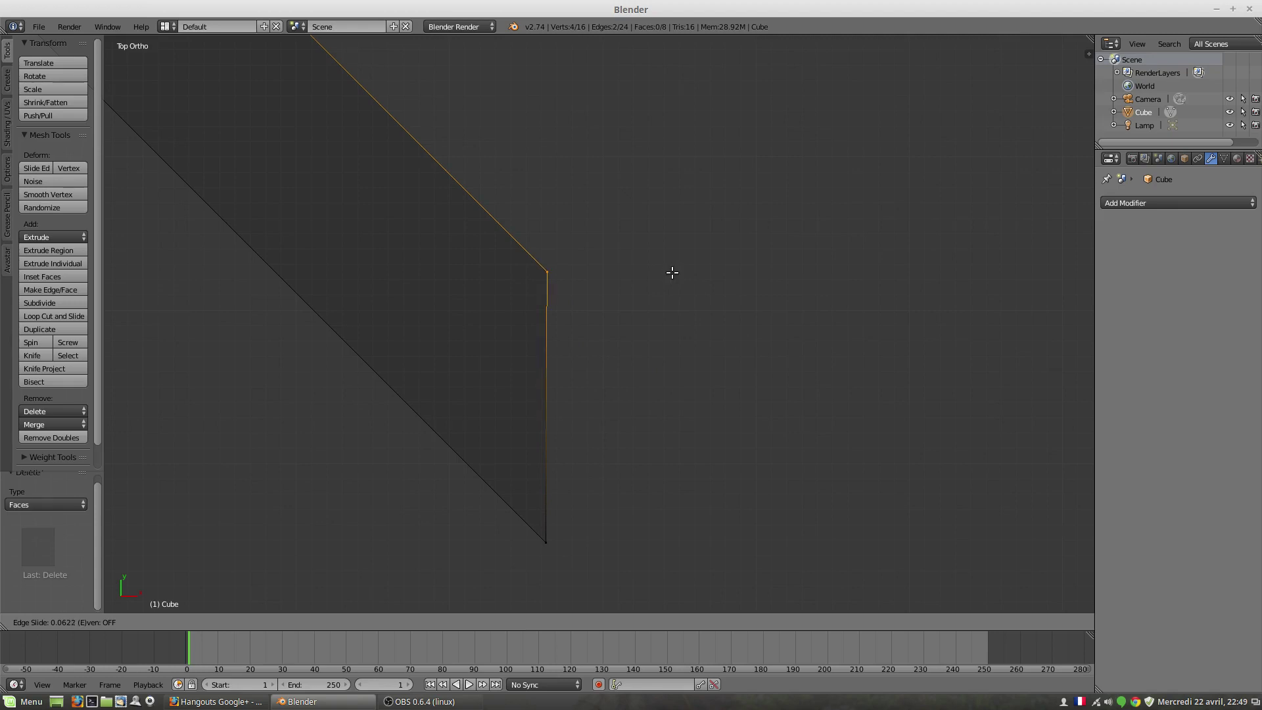
click(673, 273)
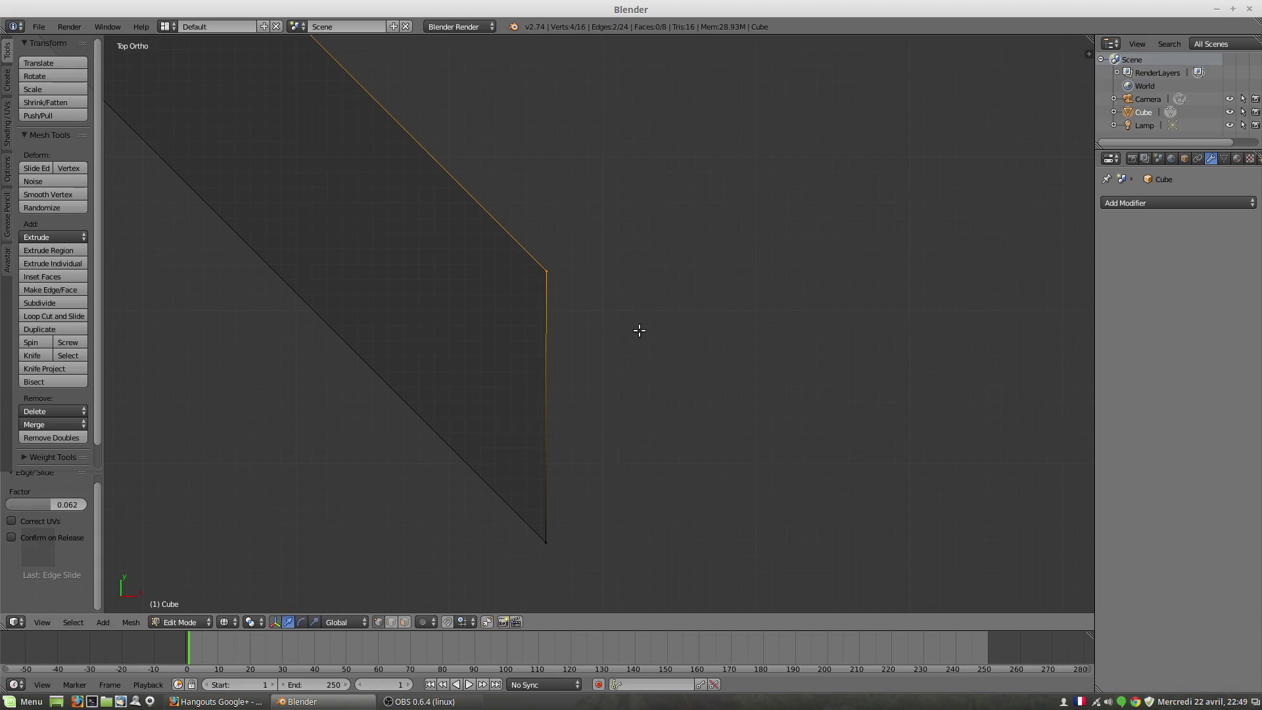
key(g)
key(g)
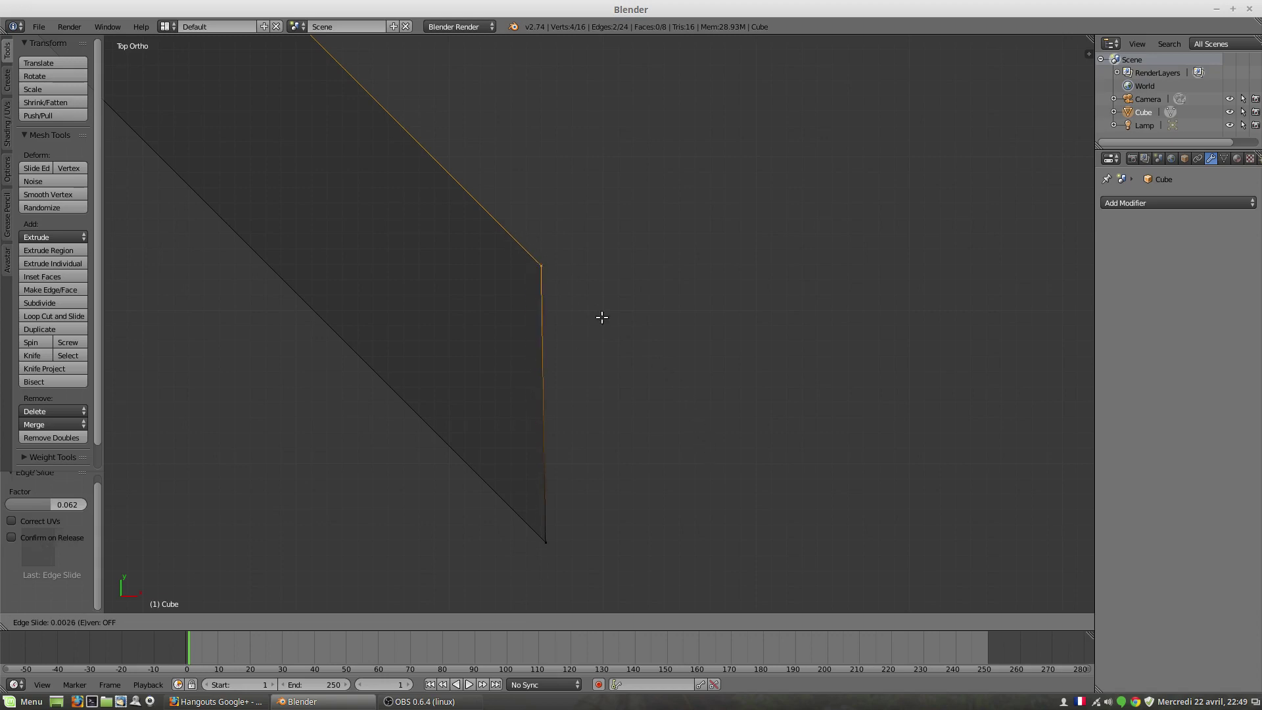
click(825, 510)
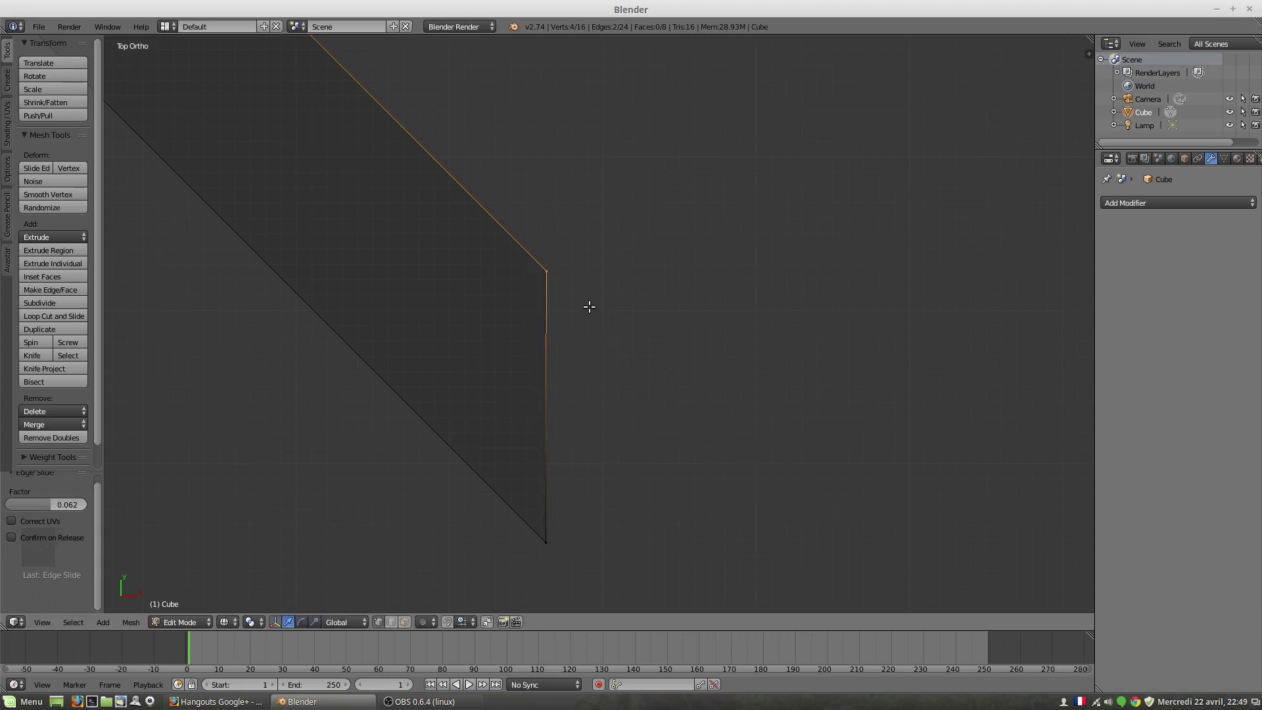
key(ctrl+z)
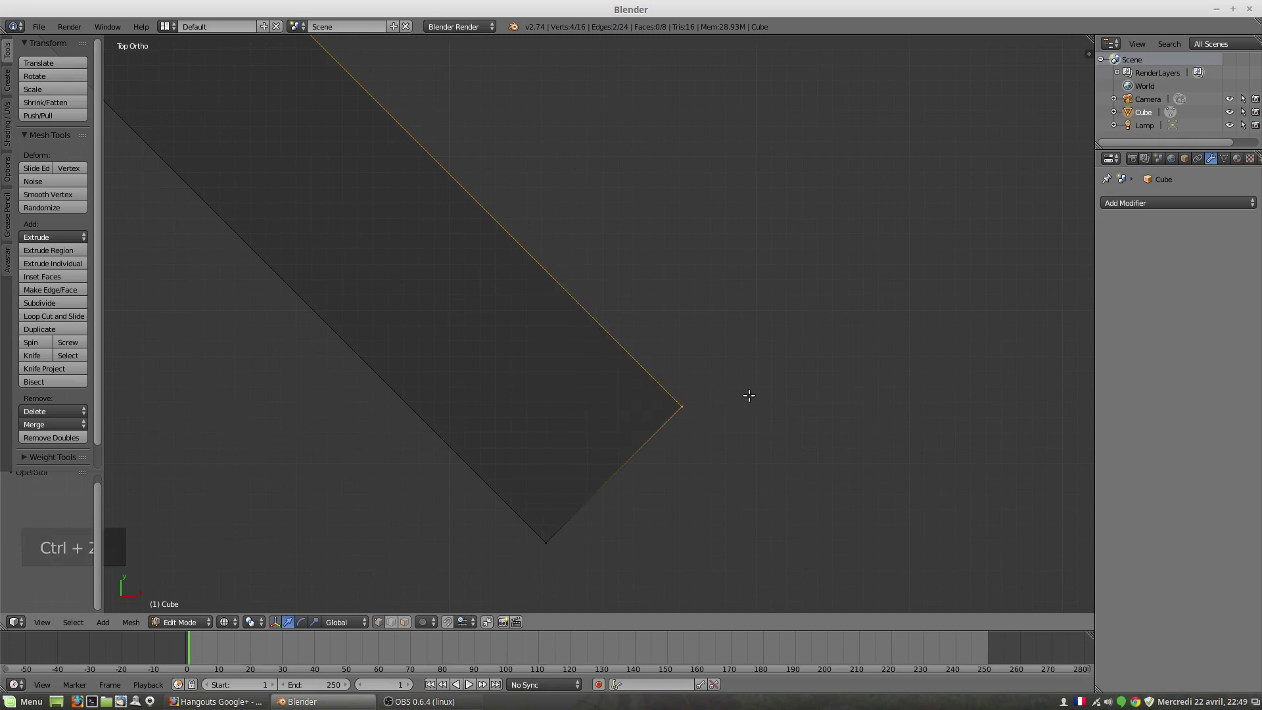
Edge-slide the selected positive X corner vertices inward by about 0.0625 so both arm ends run parallel to the Y axis
key(g)
key(g)
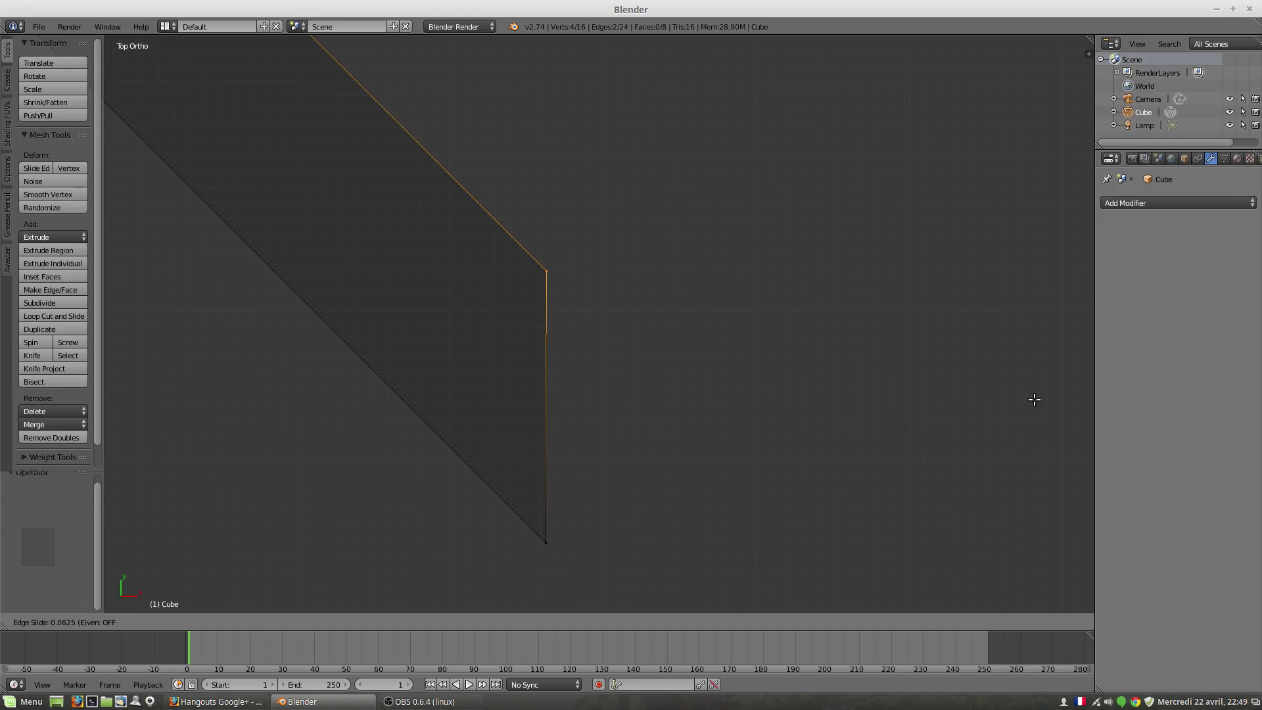
click(1034, 399)
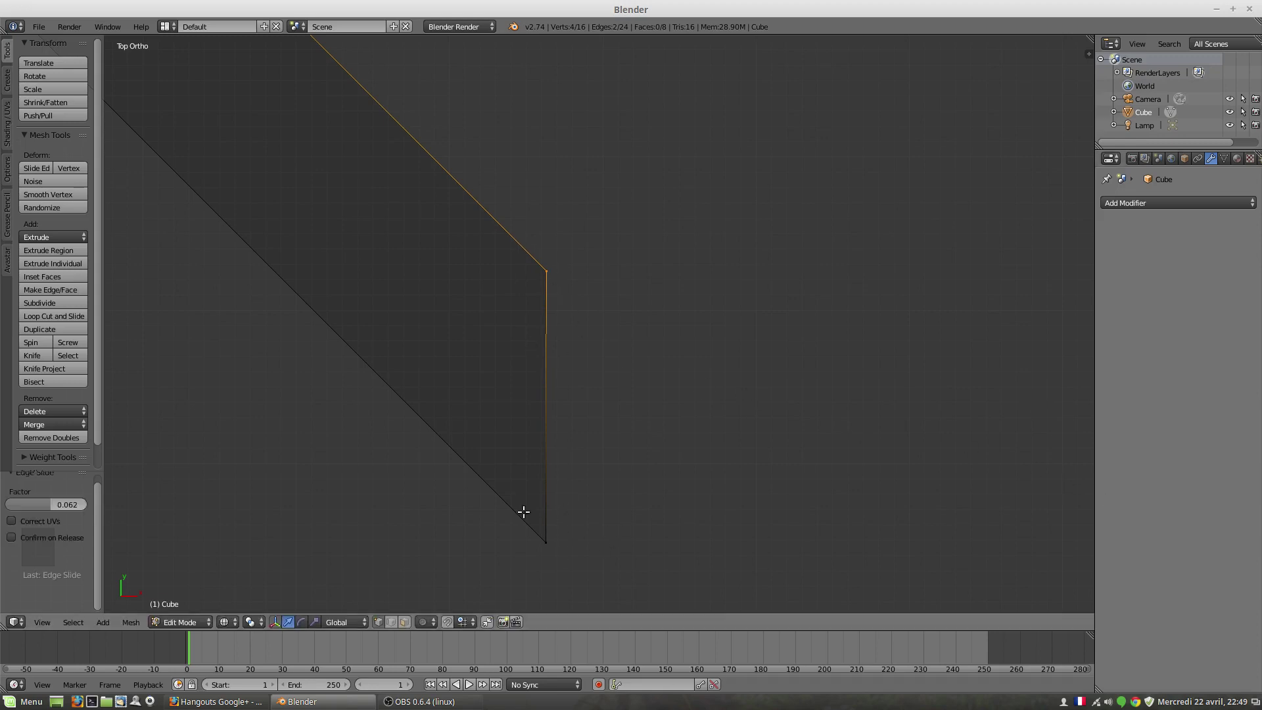
Replace the selection with the outermost corner vertices of the two negative X arms
scroll(661, 394, down, 5)
scroll(664, 393, down, 9)
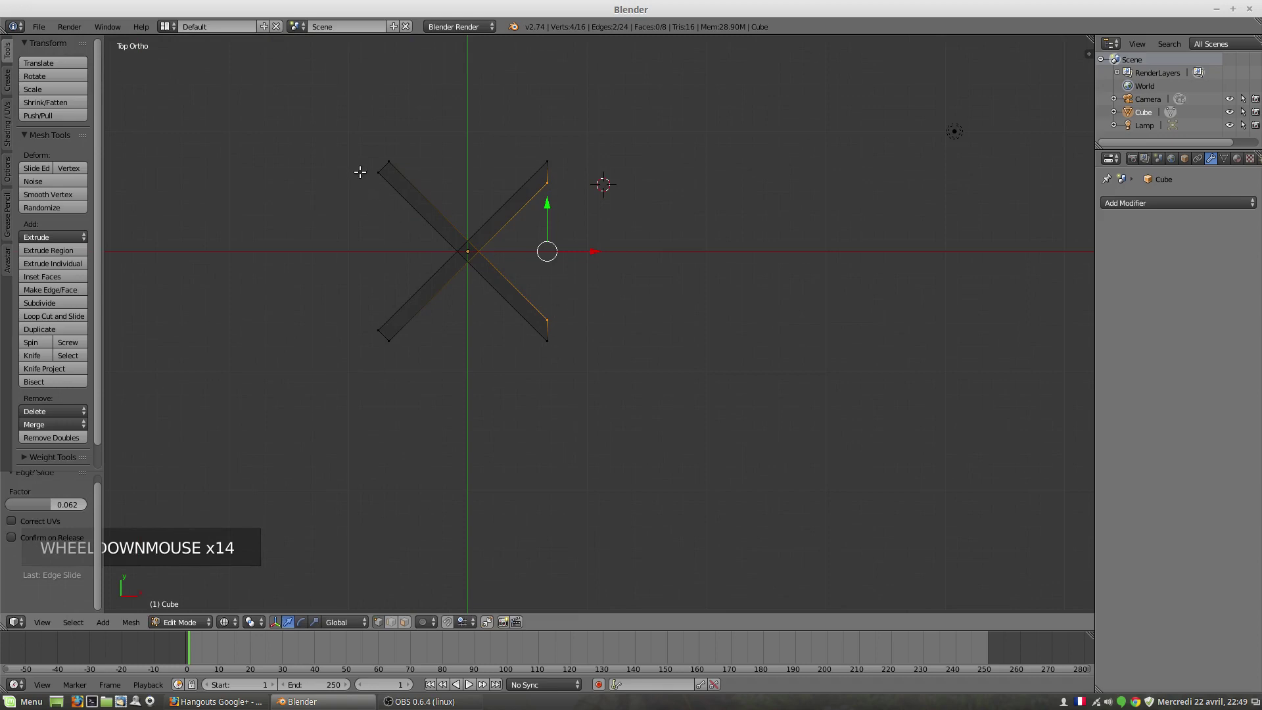
key(a)
key(b)
drag(344, 153, 380, 378)
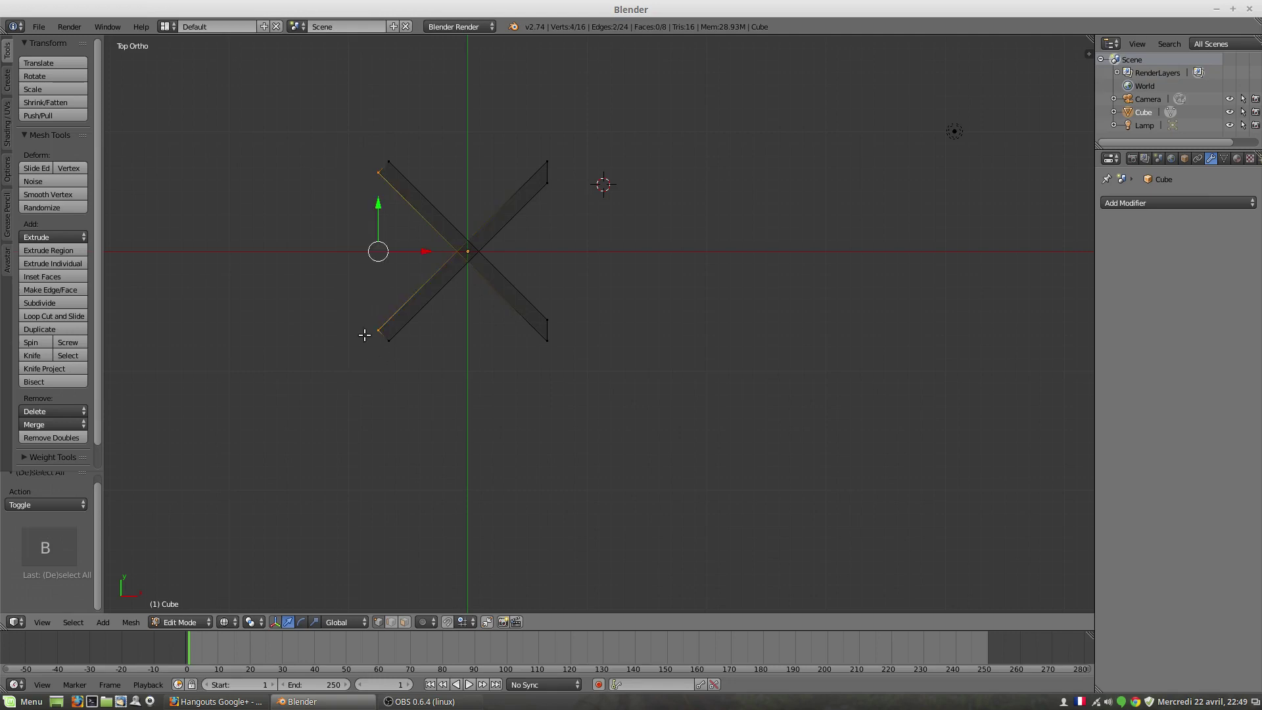
Edge-slide the negative X corner vertices inward by about 0.063 so those arm ends also run parallel to the Y axis
scroll(365, 335, up, 3)
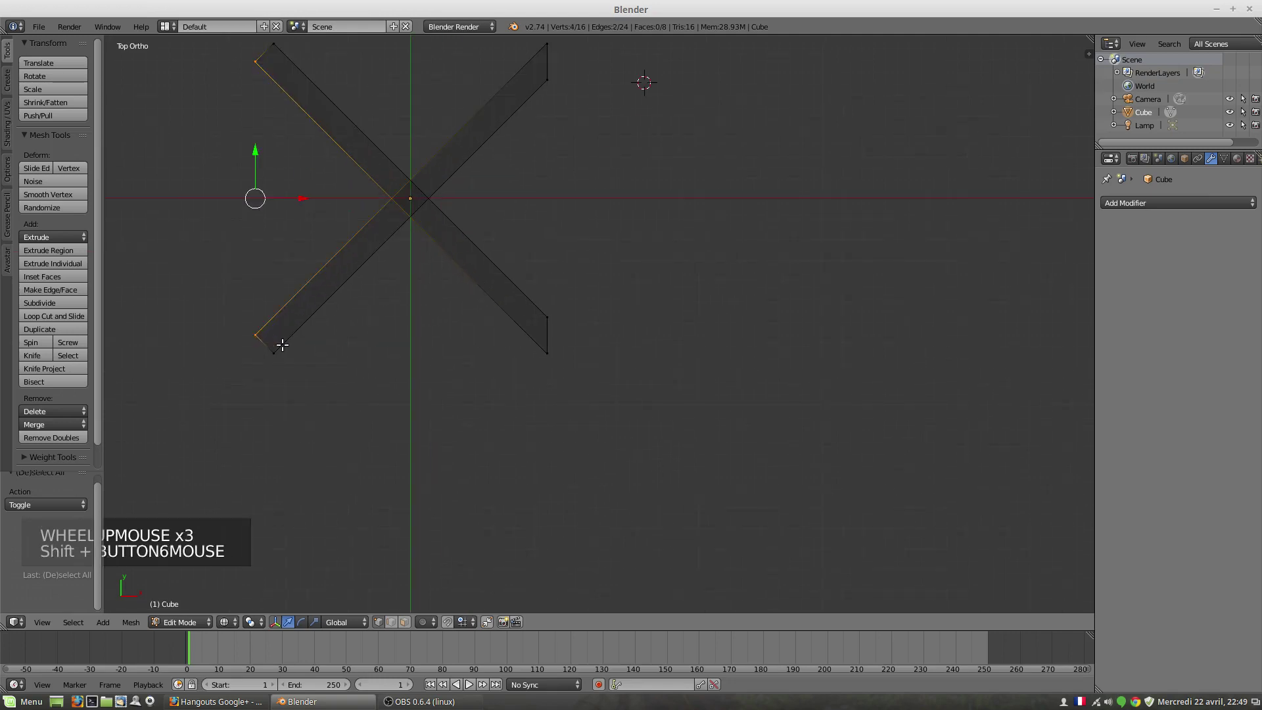
shift+middle_drag(283, 345, 594, 361)
scroll(600, 352, up, 8)
shift+middle_drag(677, 403, 499, 259)
scroll(530, 273, up, 4)
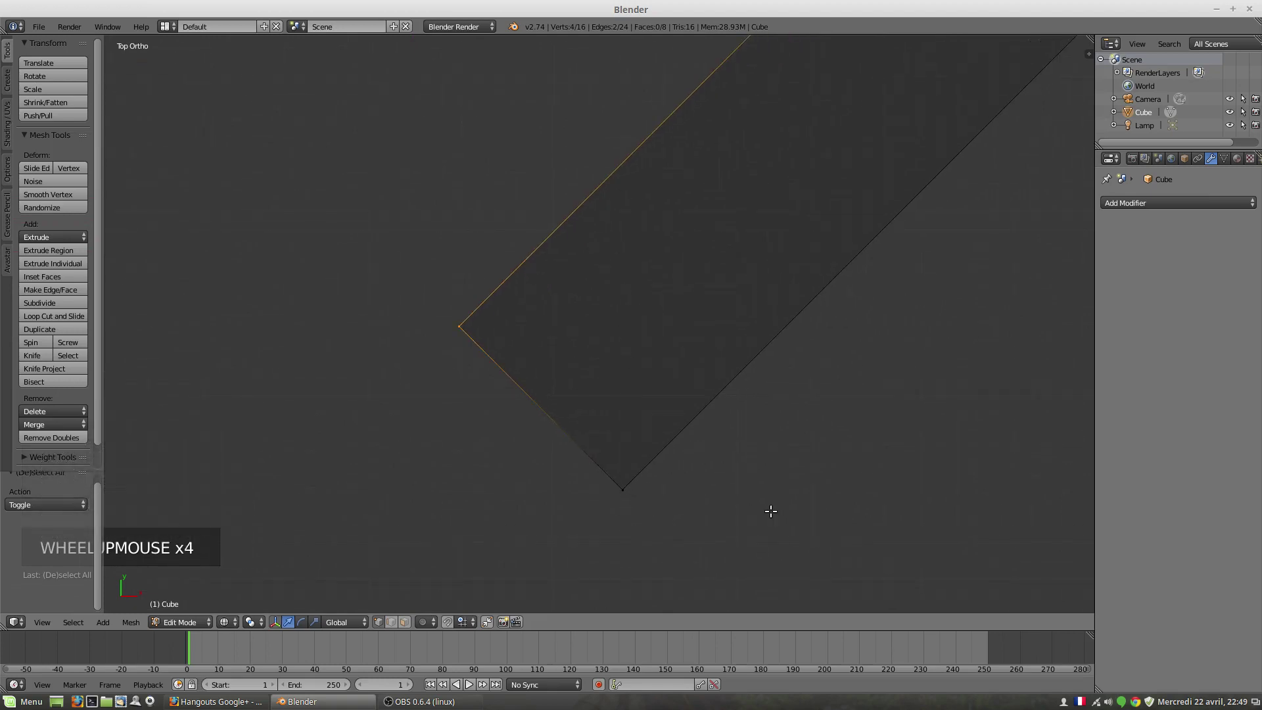
key(g)
key(g)
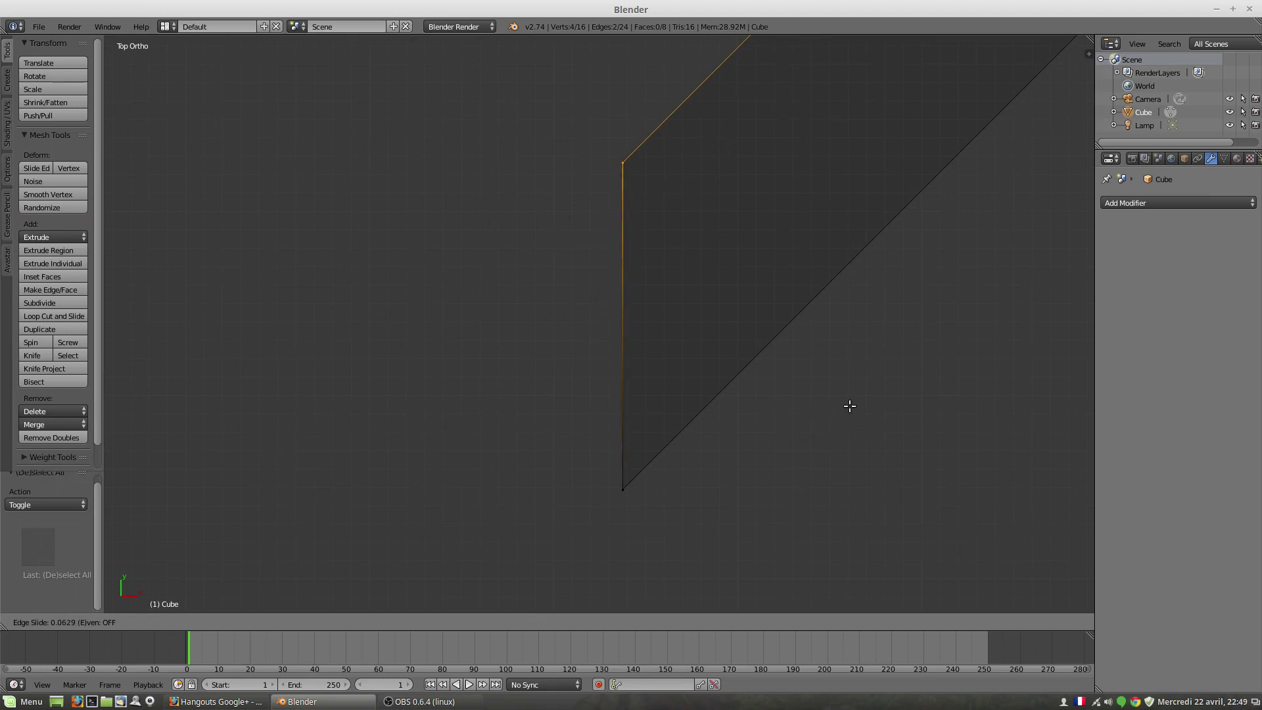
click(848, 405)
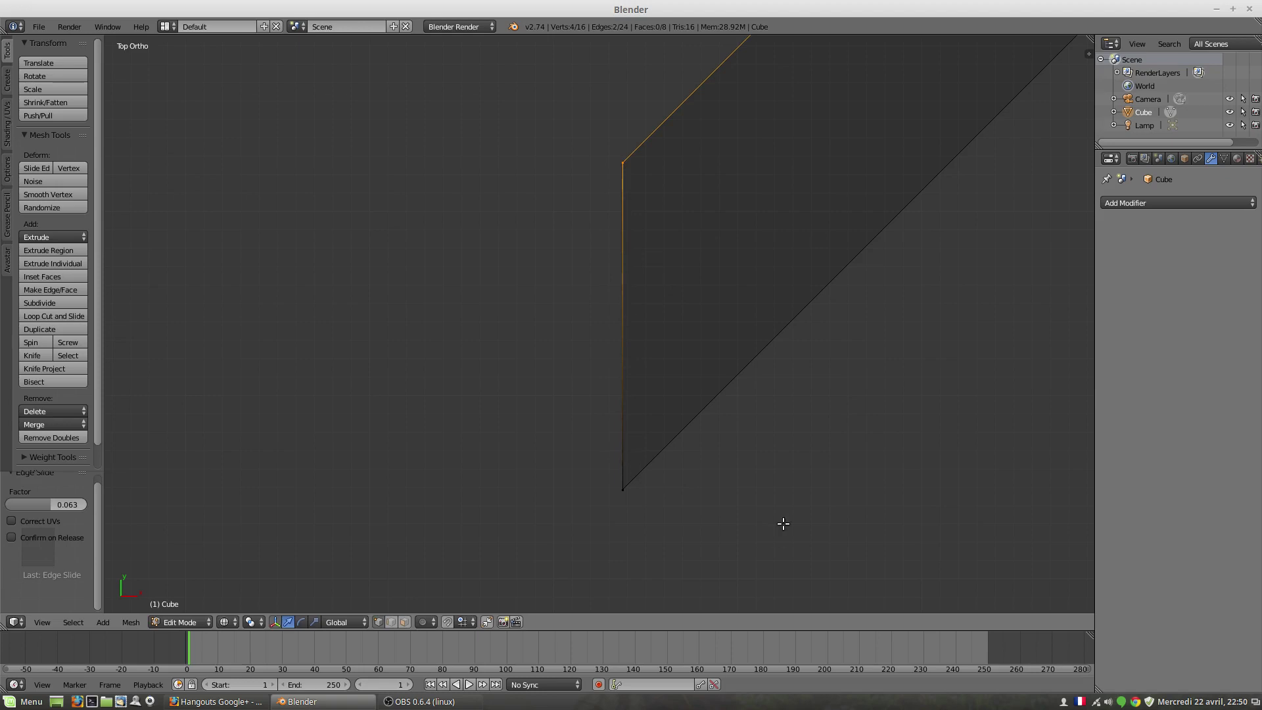
Add an Array modifier to the cross and enable its Merge option
scroll(789, 526, down, 12)
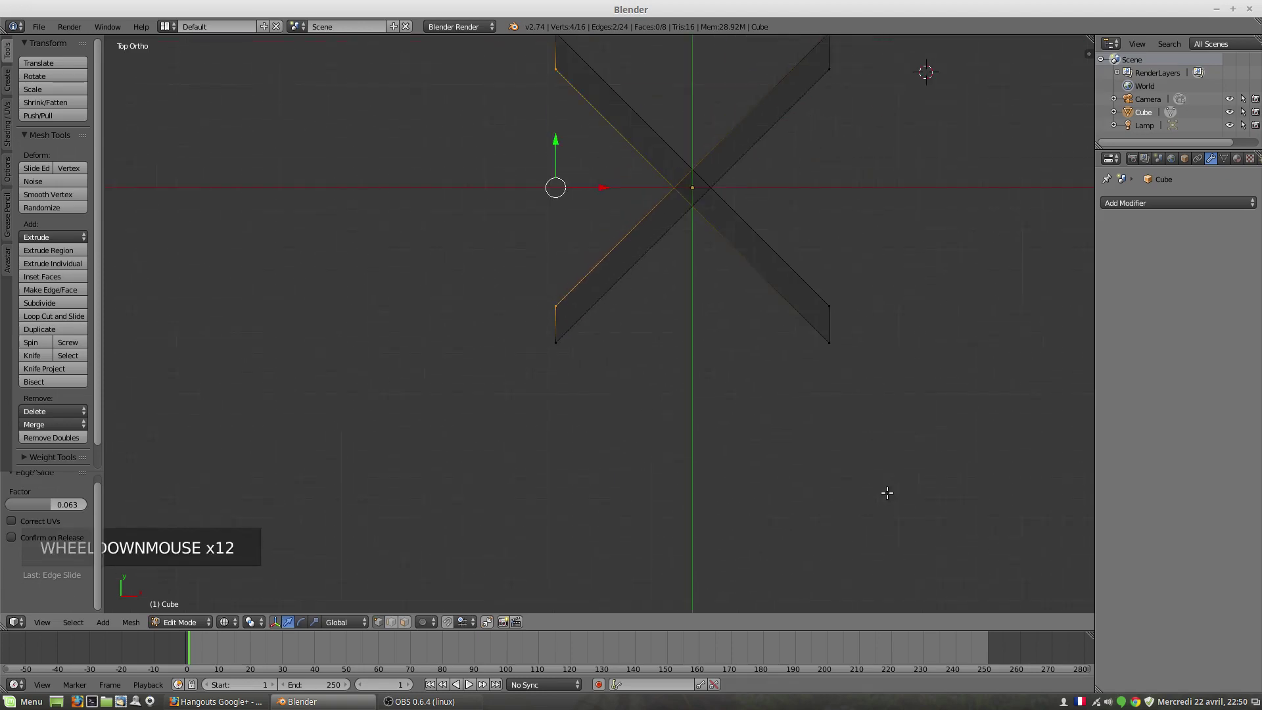
scroll(886, 492, down, 2)
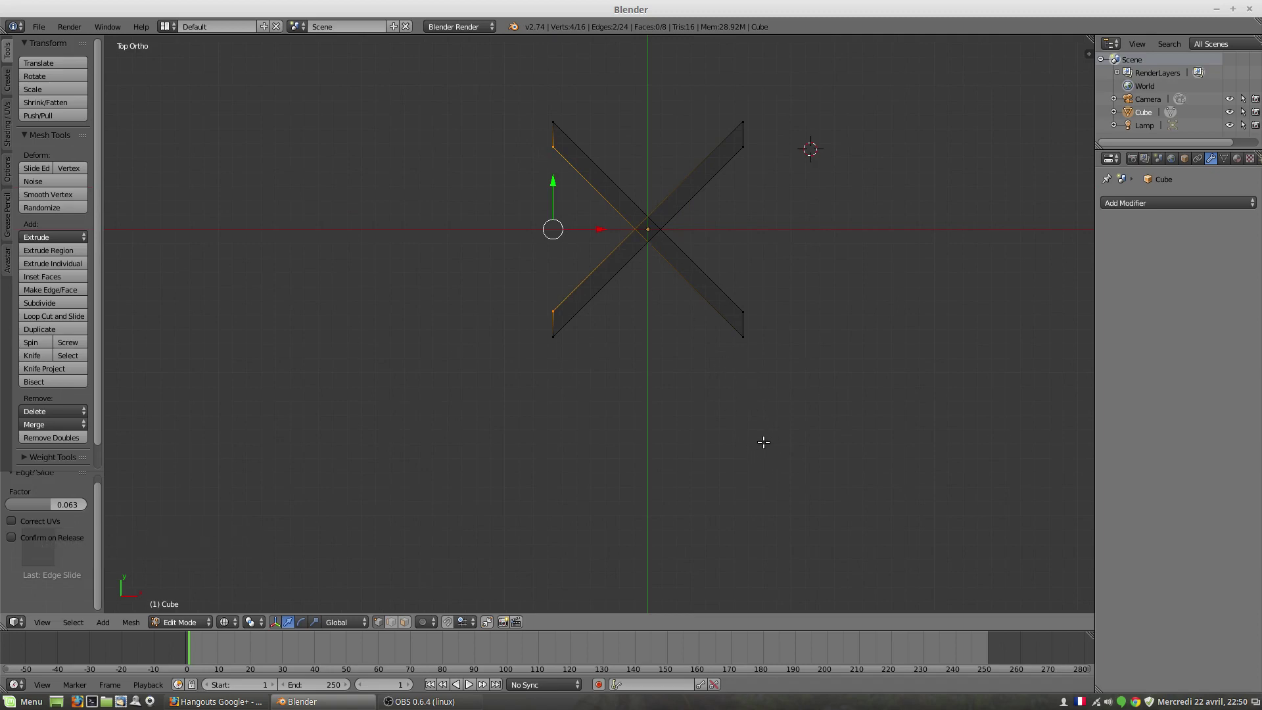
shift+middle_drag(751, 420, 583, 468)
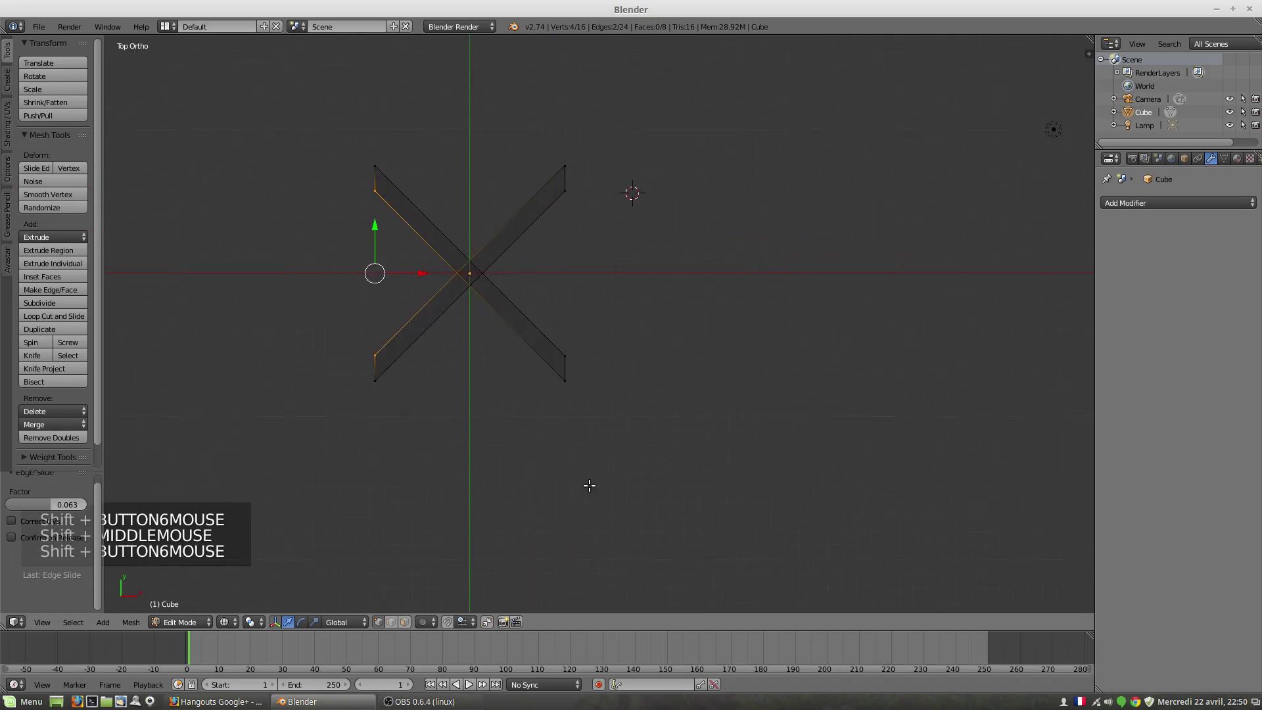
click(1126, 203)
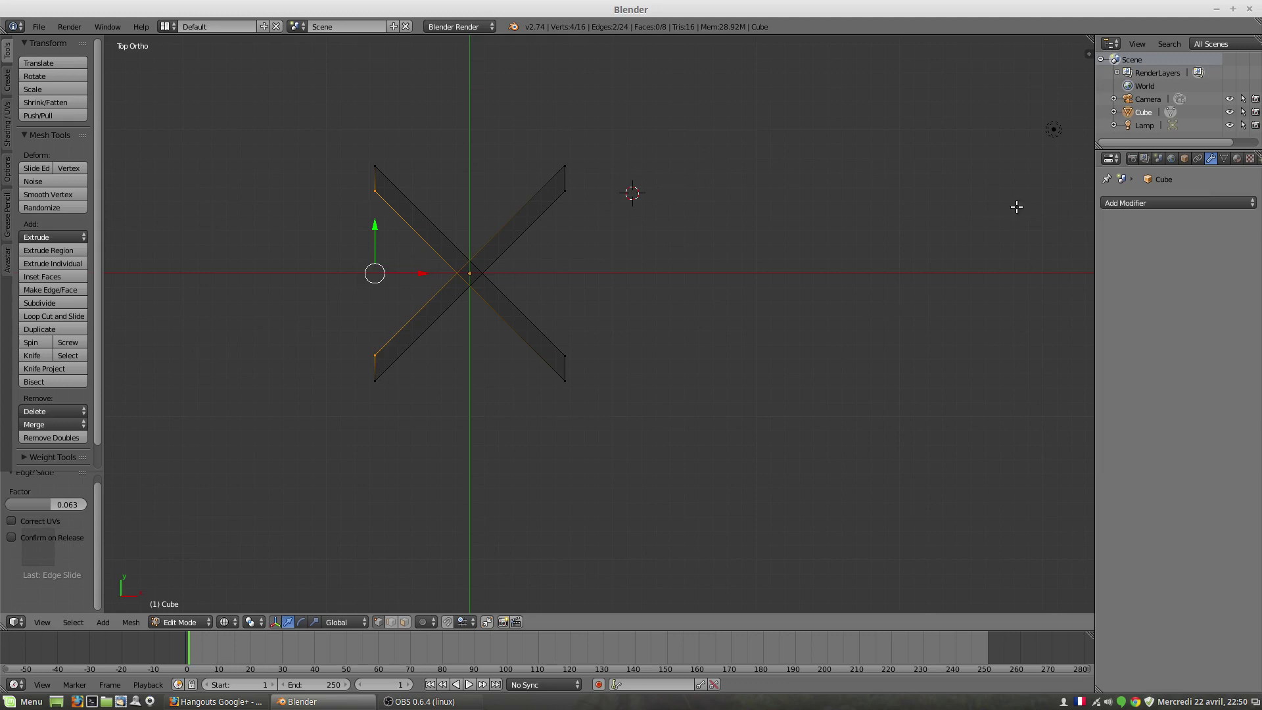
click(1122, 206)
click(1122, 203)
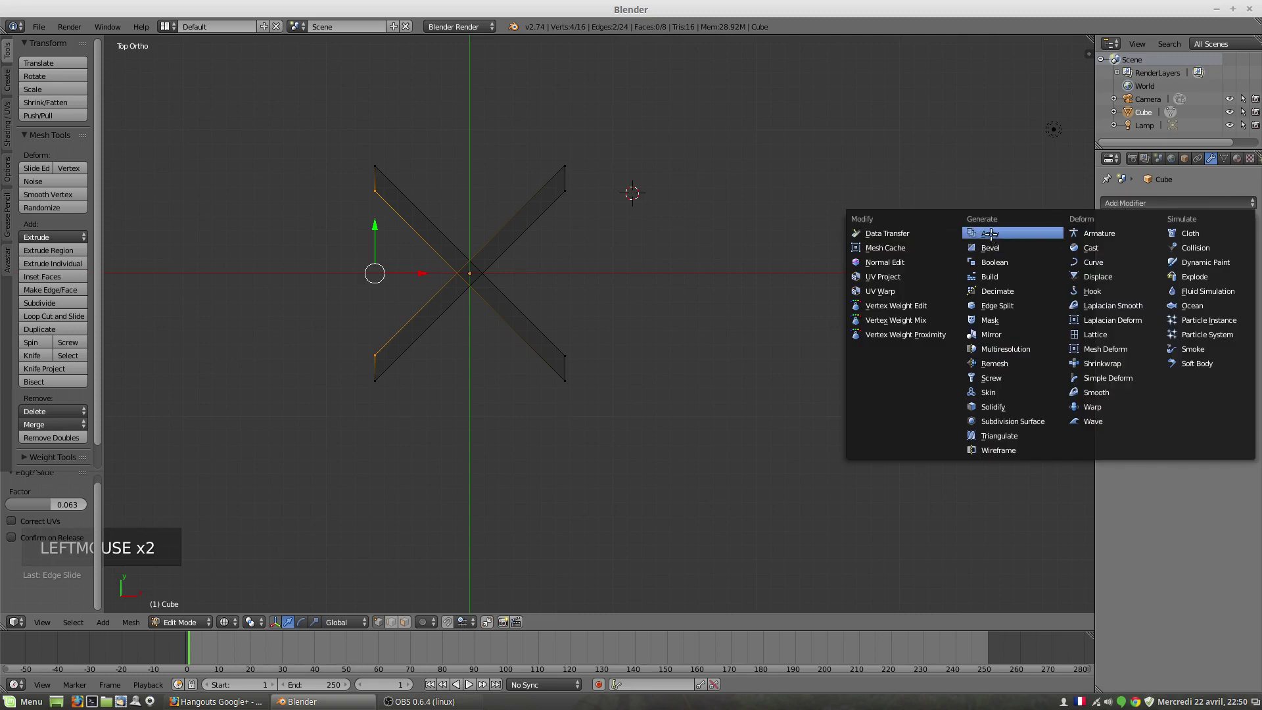
click(1046, 233)
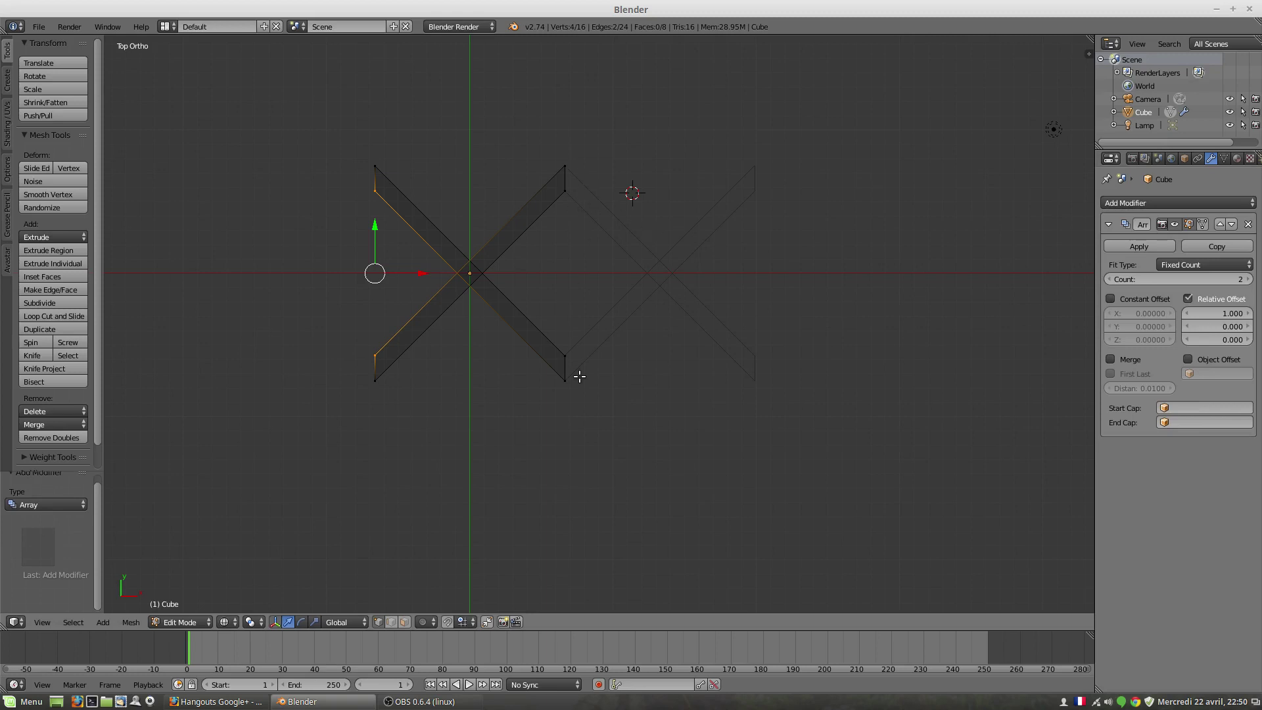
click(1111, 360)
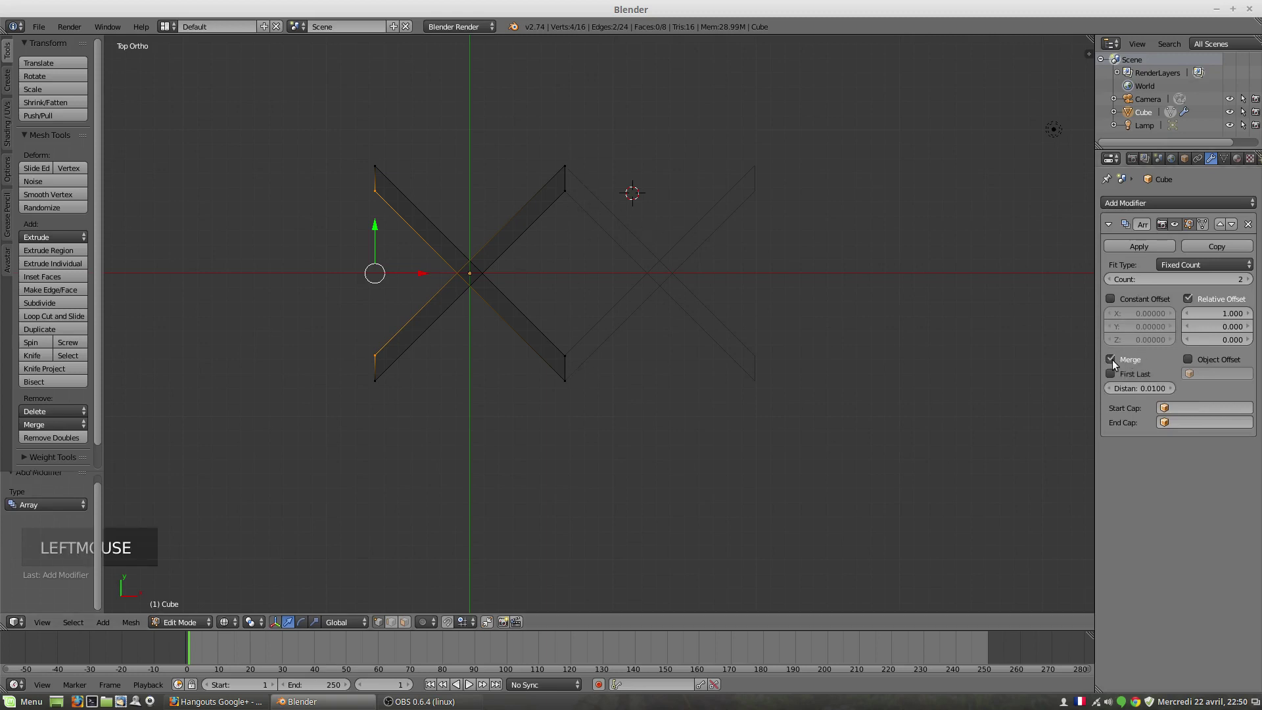
Try raising the array's merge distance to 0.28
click(1170, 388)
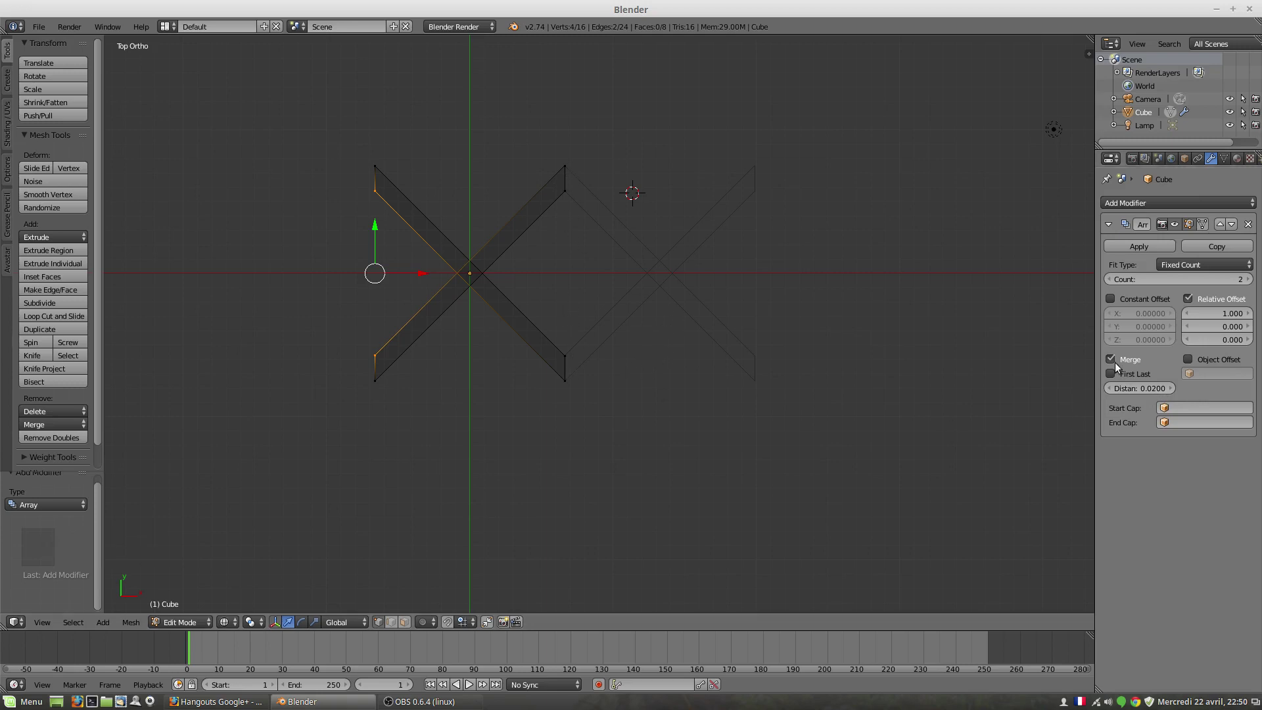
triple_click(1172, 389)
drag(1173, 388, 1183, 389)
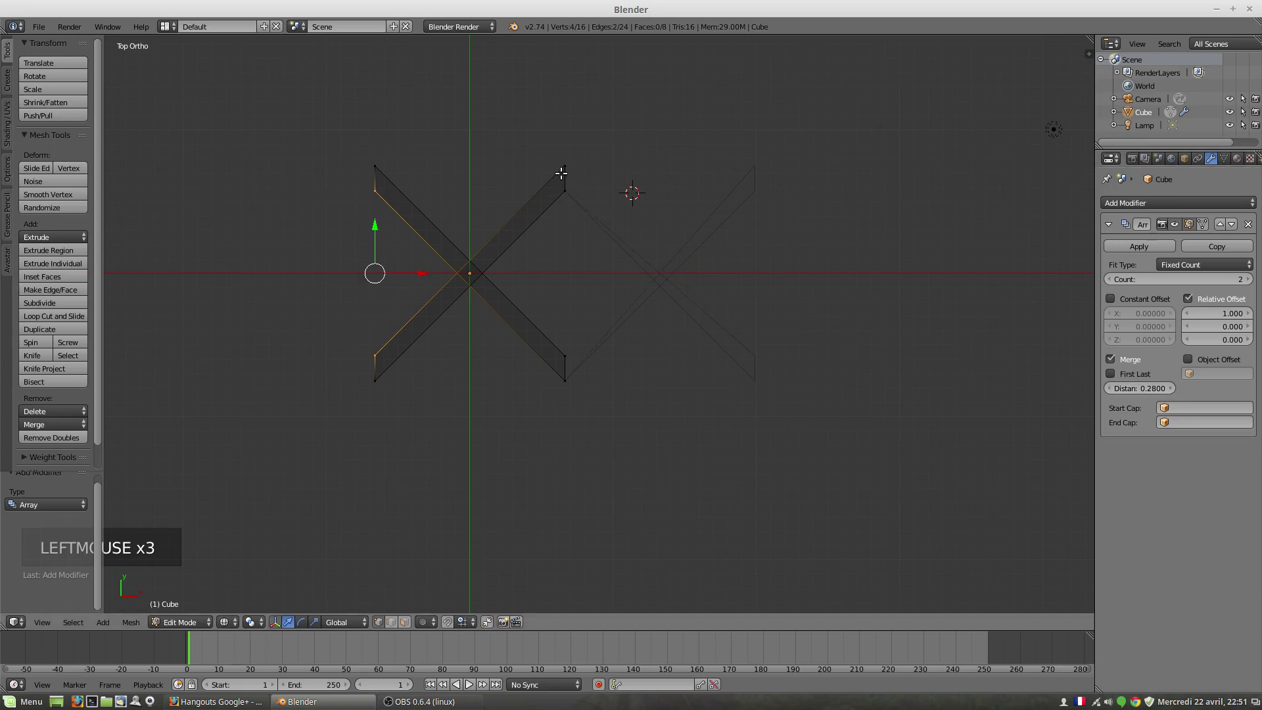
Lower the Array modifier's merge distance to 0.02
click(1109, 388)
click(1110, 389)
click(1110, 389)
click(1109, 388)
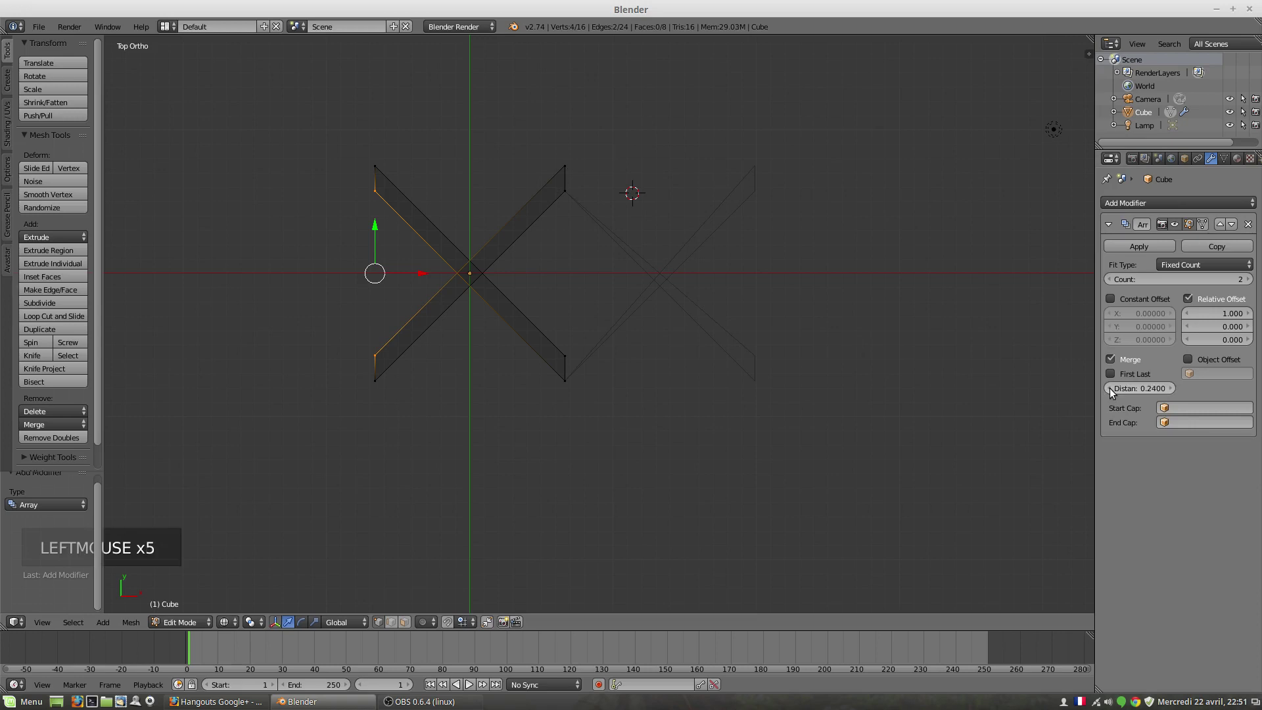
triple_click(1110, 388)
double_click(1110, 389)
triple_click(1110, 389)
triple_click(1109, 389)
double_click(1110, 388)
click(1110, 389)
click(1144, 388)
text(0)
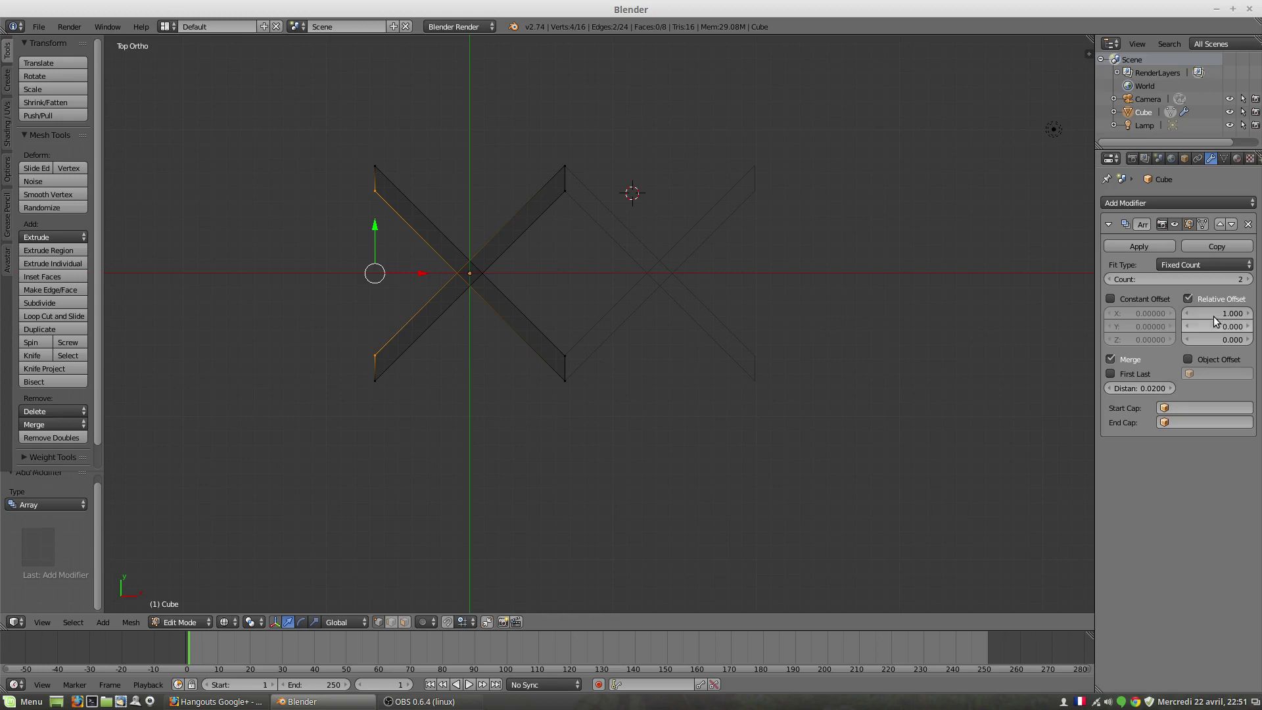
Copy the Array modifier and set the copy's relative offset to 0 in X and 1 in Y
click(1217, 247)
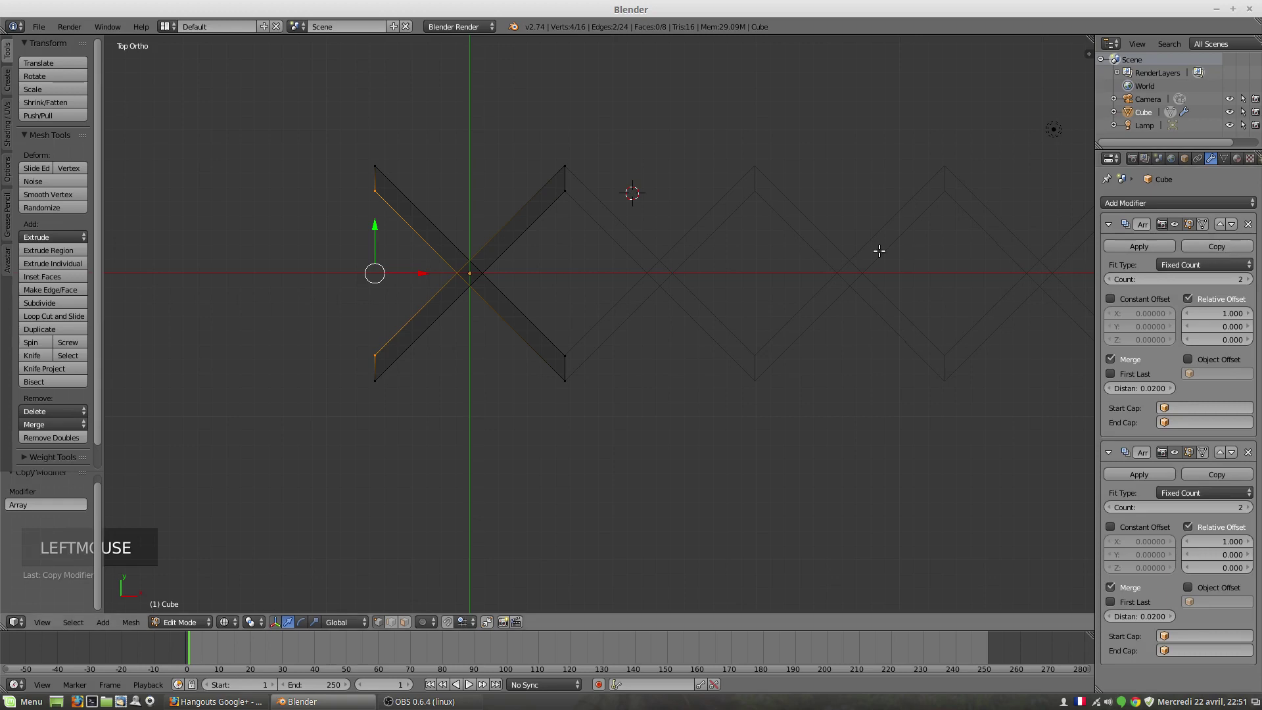
click(1225, 543)
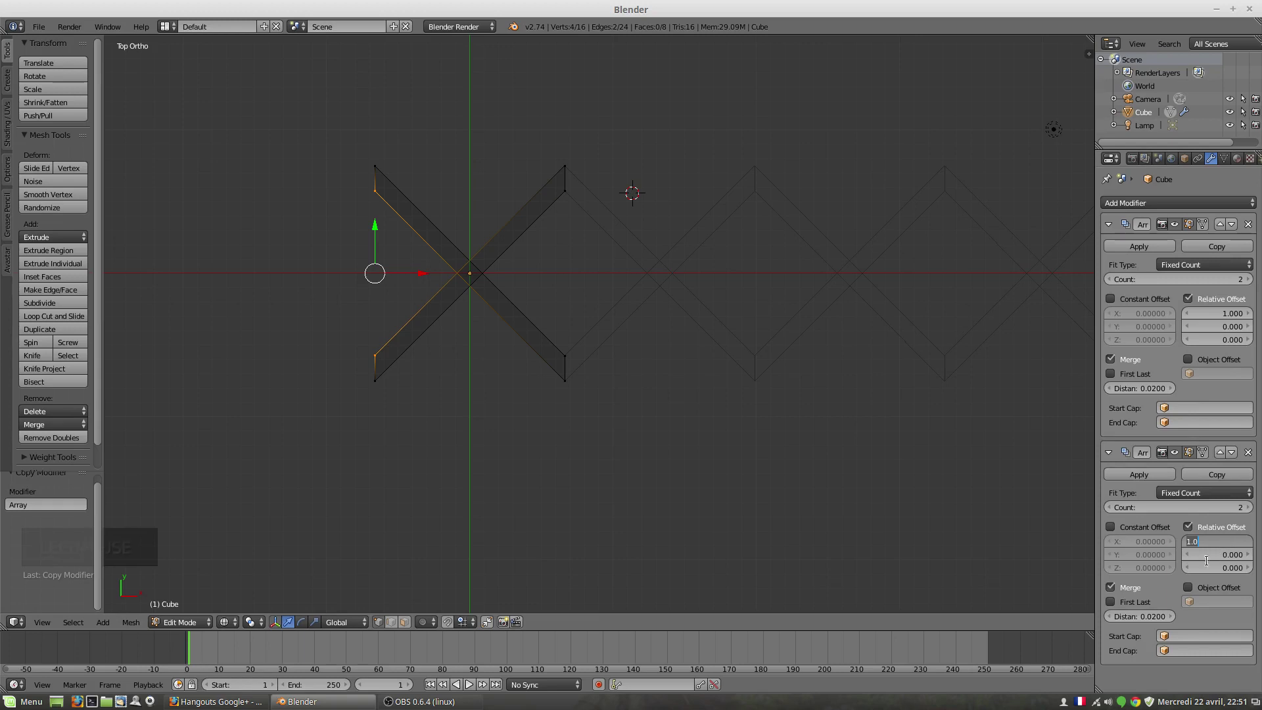
text(0)
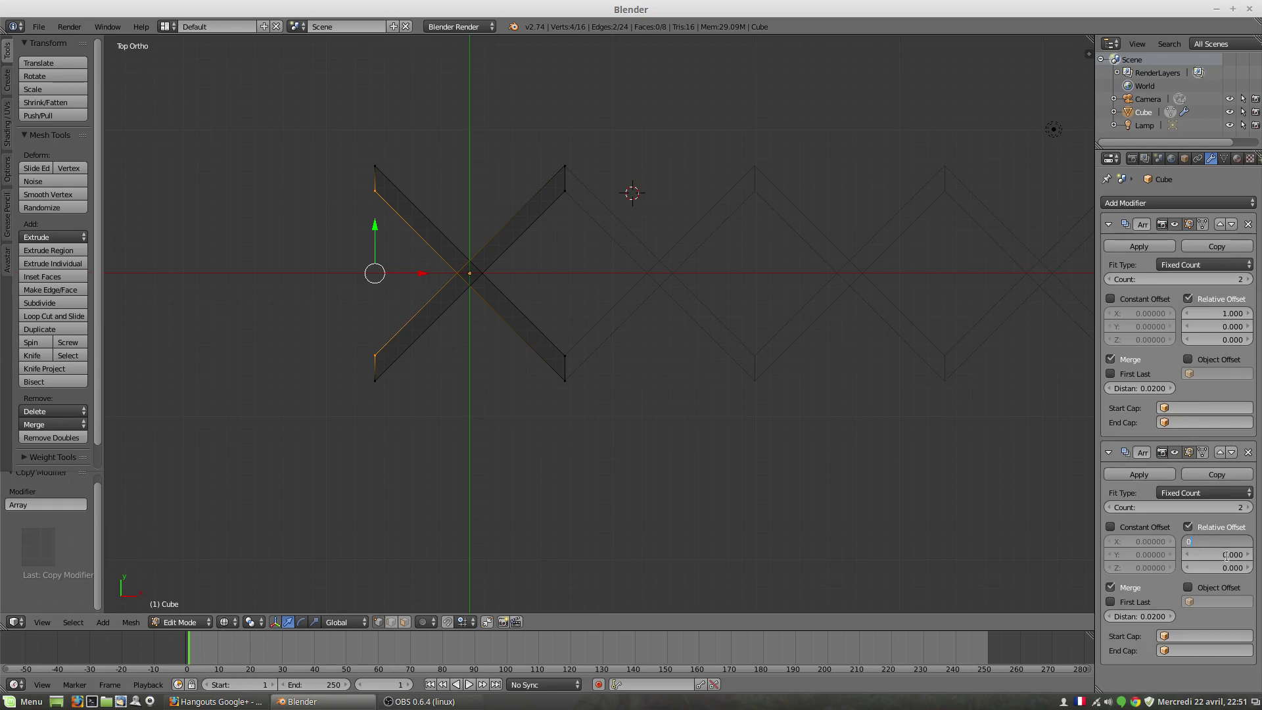
click(1226, 555)
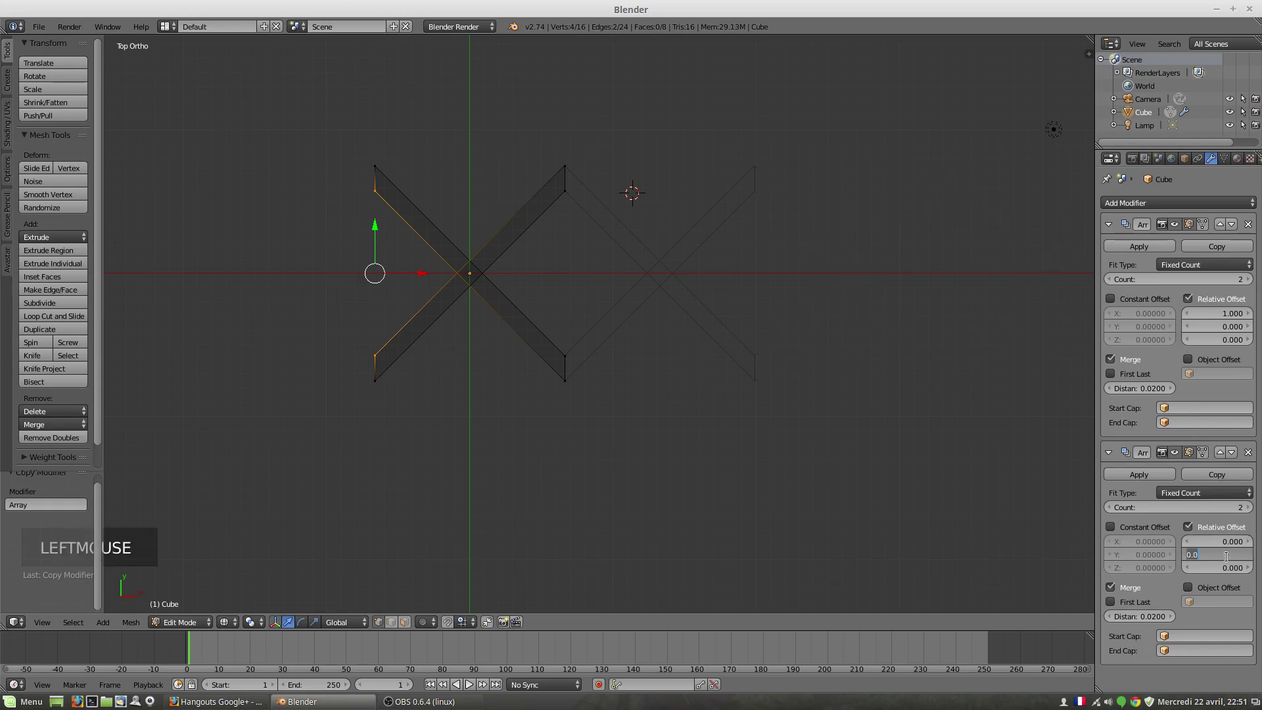
text(1)
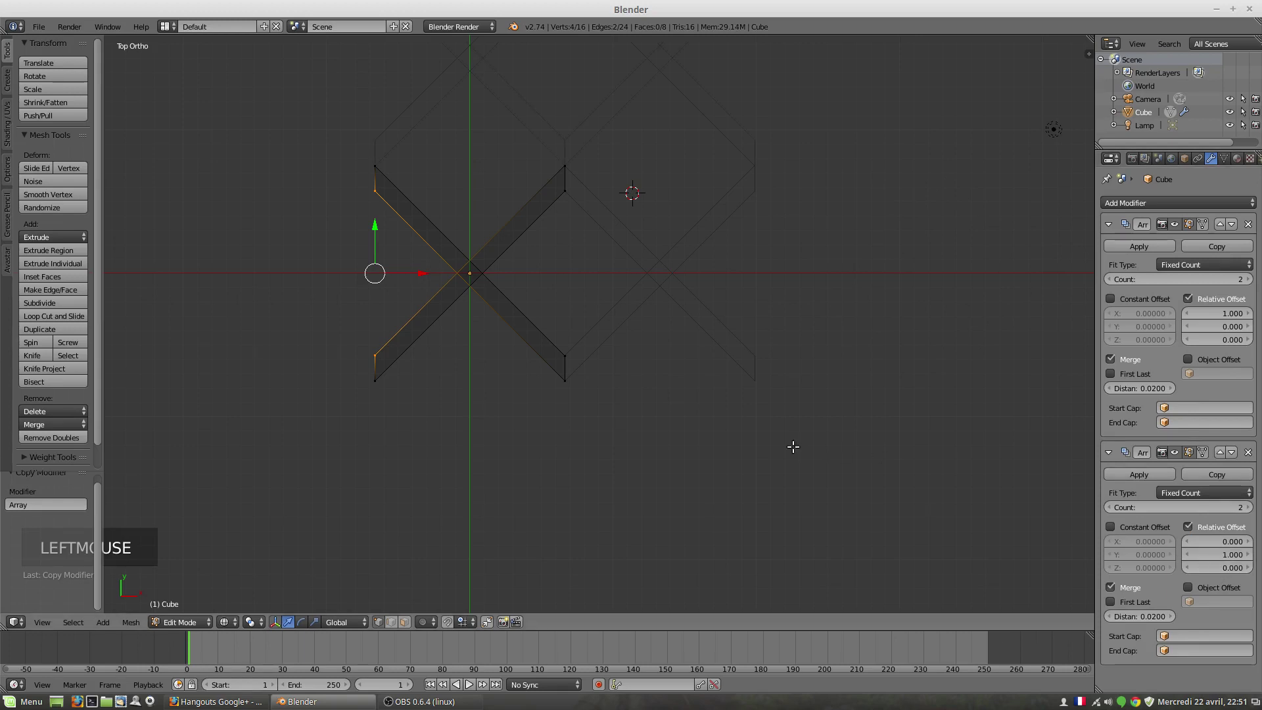
scroll(574, 326, down, 2)
shift+scroll(580, 303, up, 1)
shift+middle_drag(580, 303, 572, 405)
scroll(572, 405, up, 1)
scroll(572, 406, up, 2)
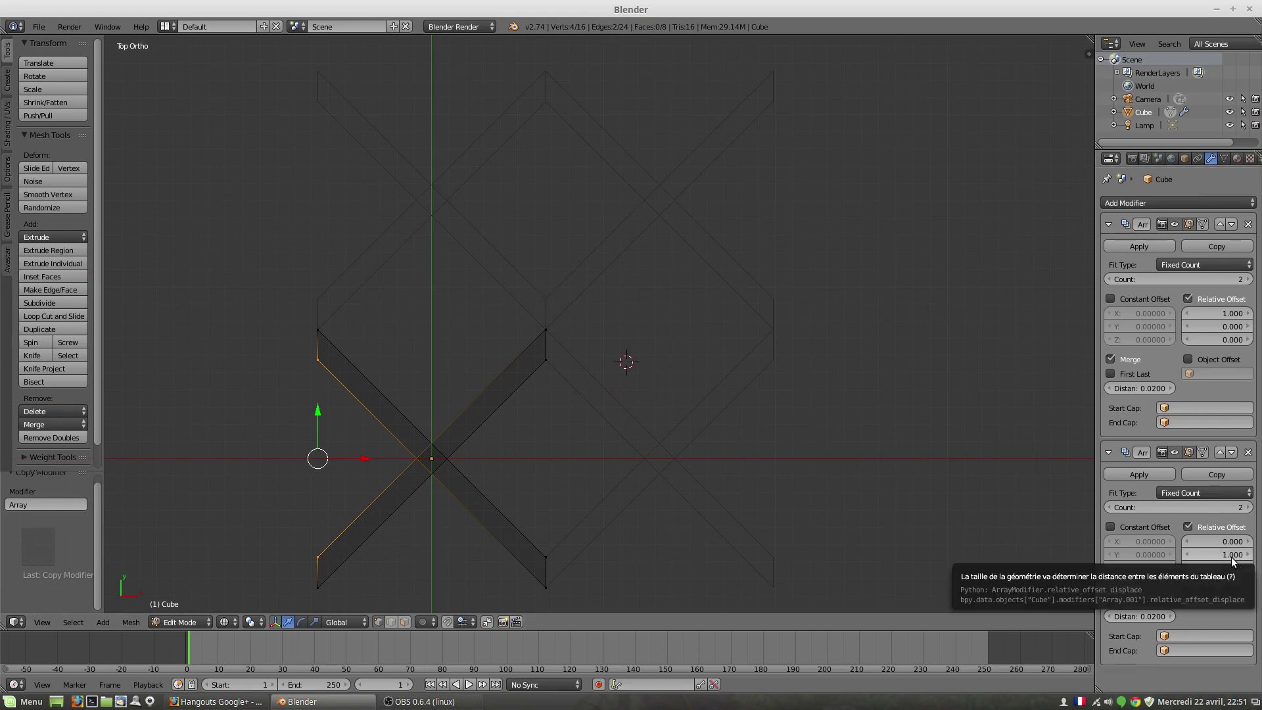
Try raising the second Array modifier's relative Y offset to 1.4, checking the joint at the cross's upper arm
scroll(549, 338, up, 10)
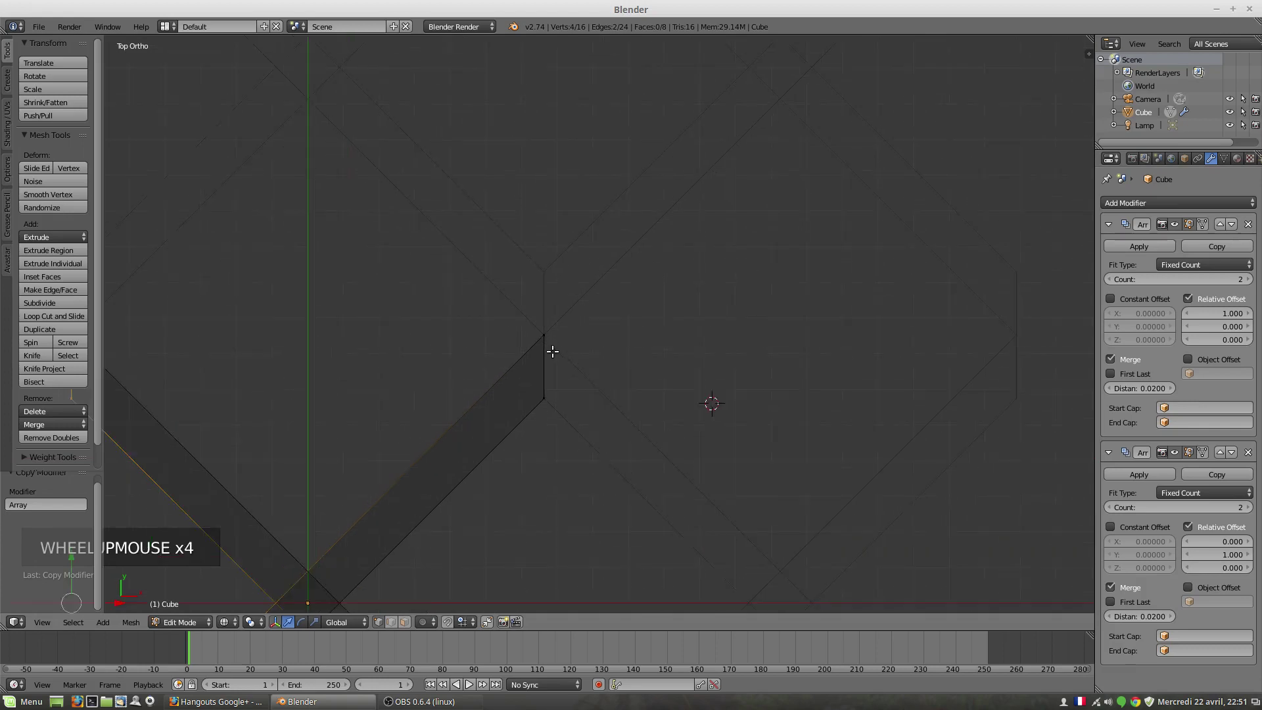
scroll(555, 363, up, 1)
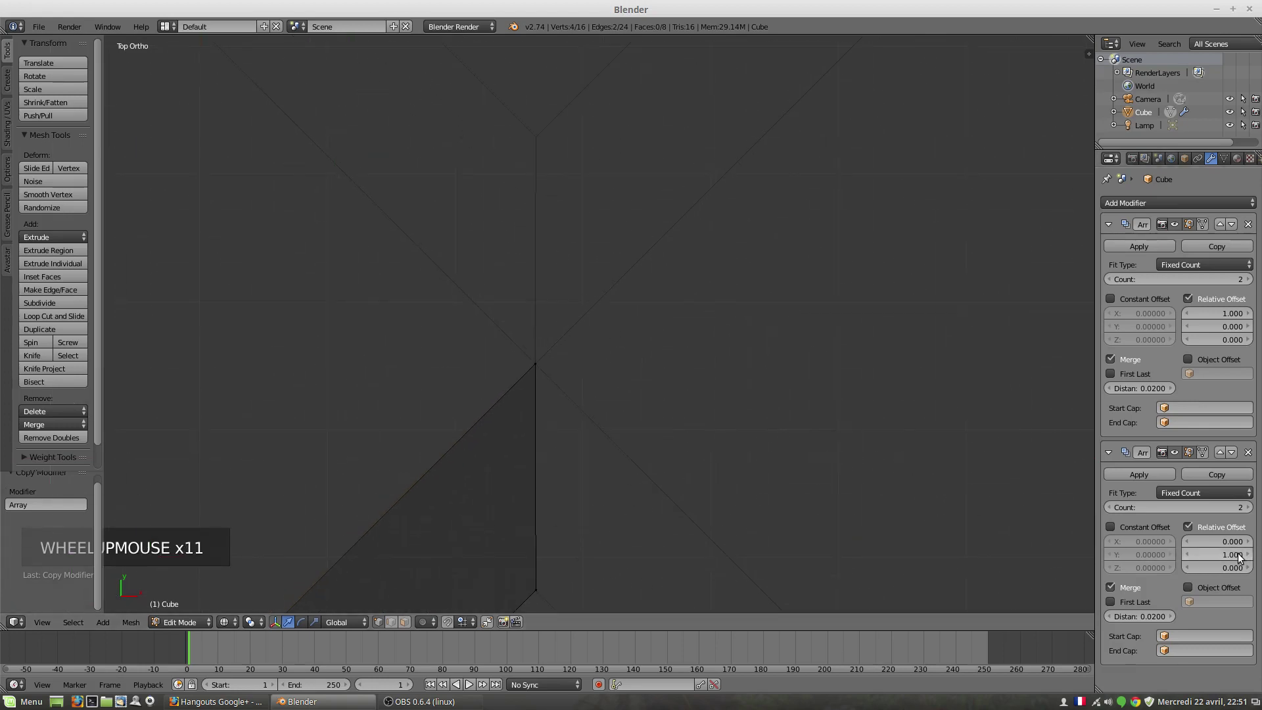
click(1188, 553)
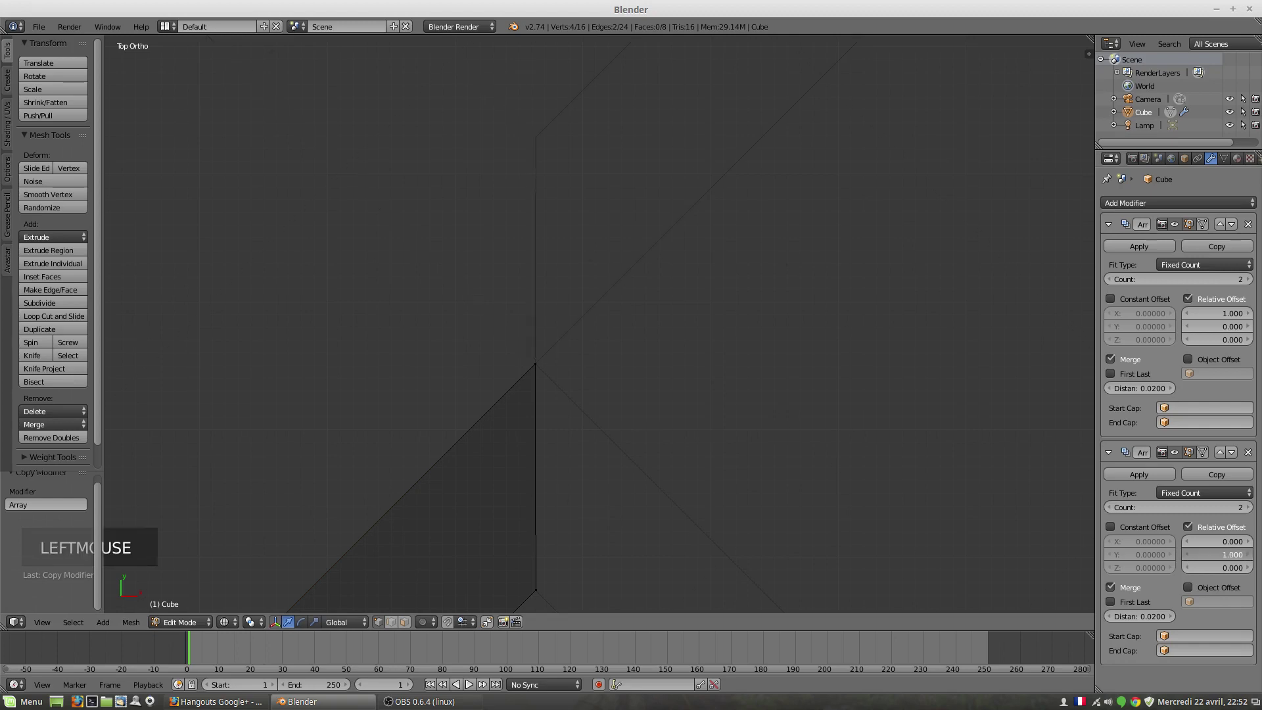
scroll(823, 485, down, 13)
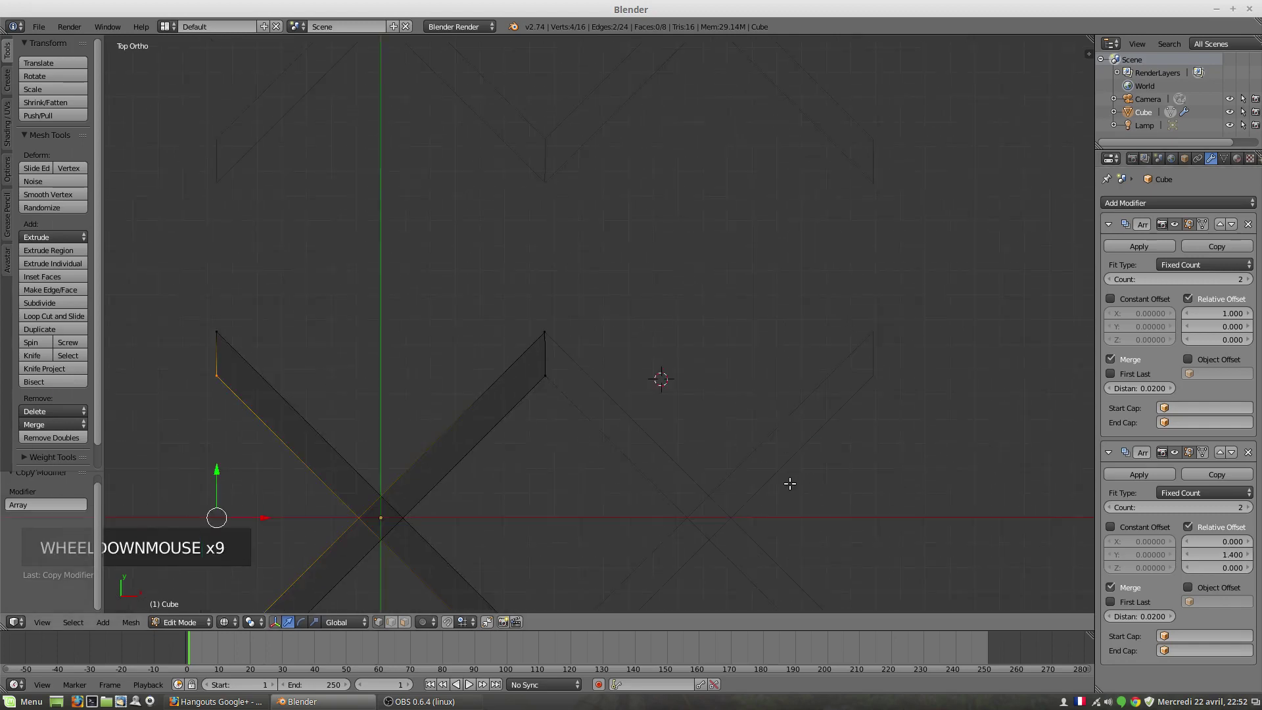
click(1226, 554)
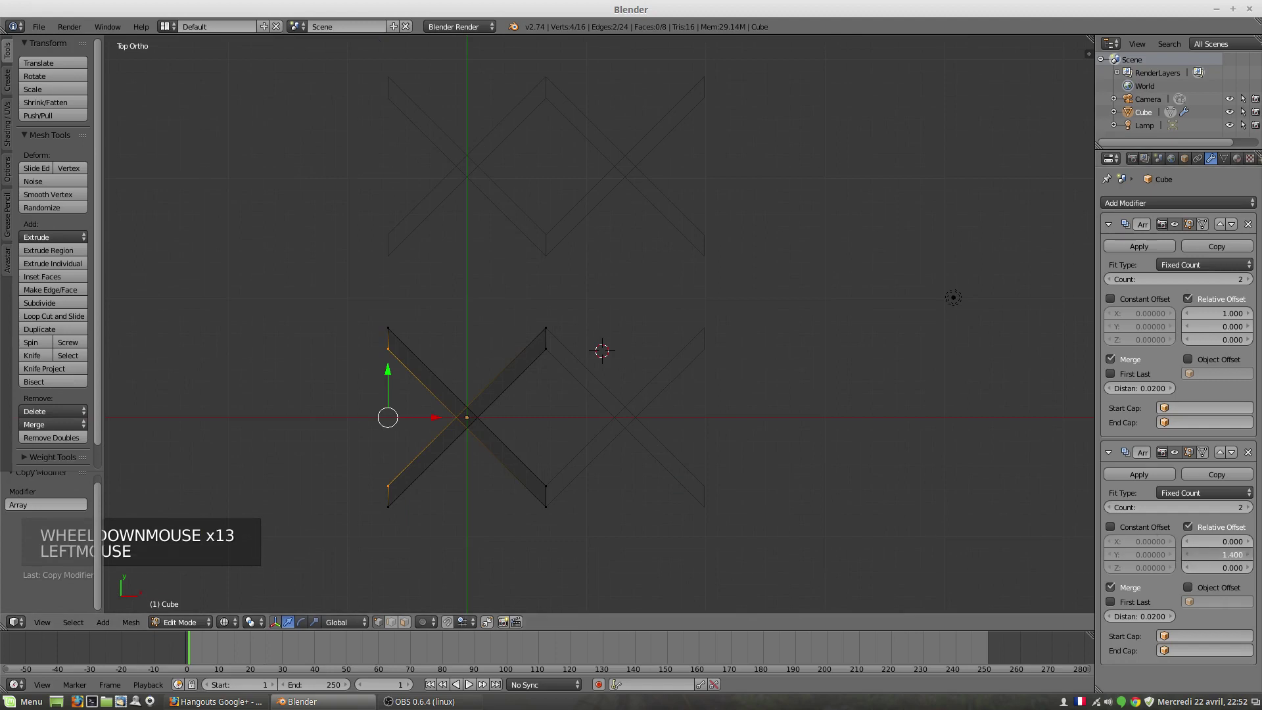
Lower the second Array modifier's relative Y offset to 0.88 so the stacked crosses meet at the arm ends
drag(1226, 555, 1213, 555)
scroll(577, 373, up, 4)
scroll(576, 373, up, 7)
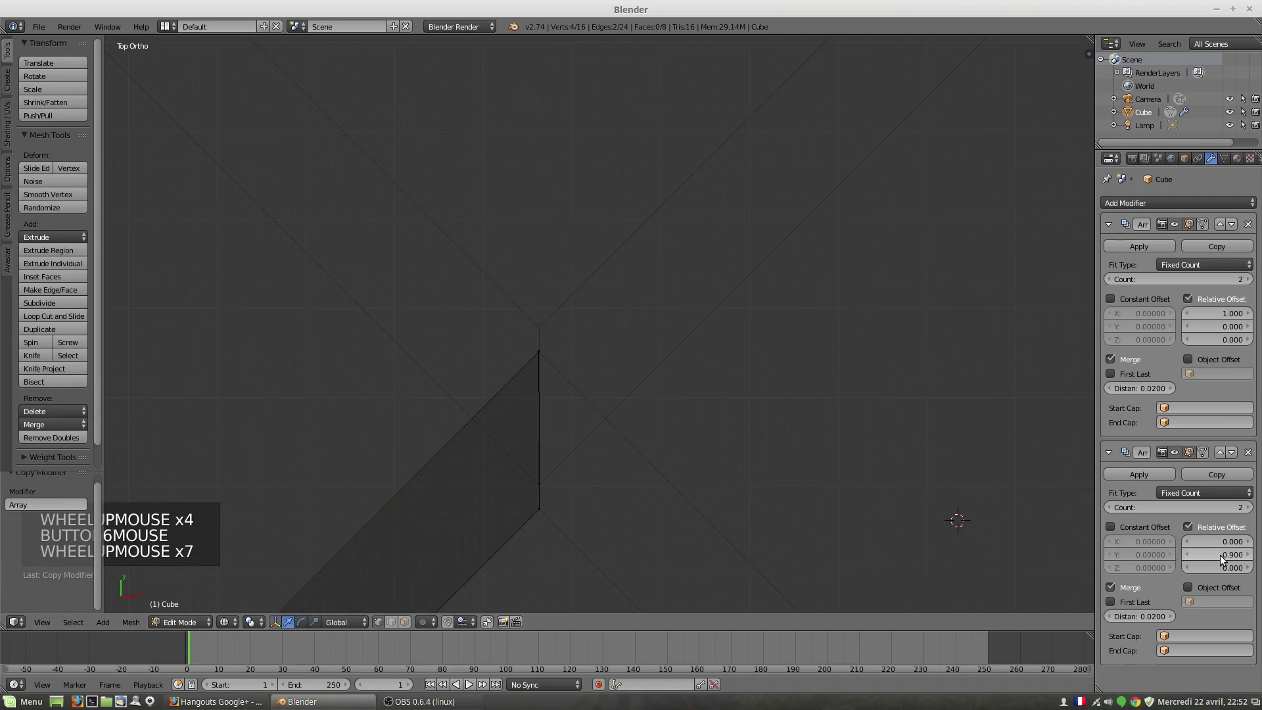
shift+drag(1220, 555, 1216, 554)
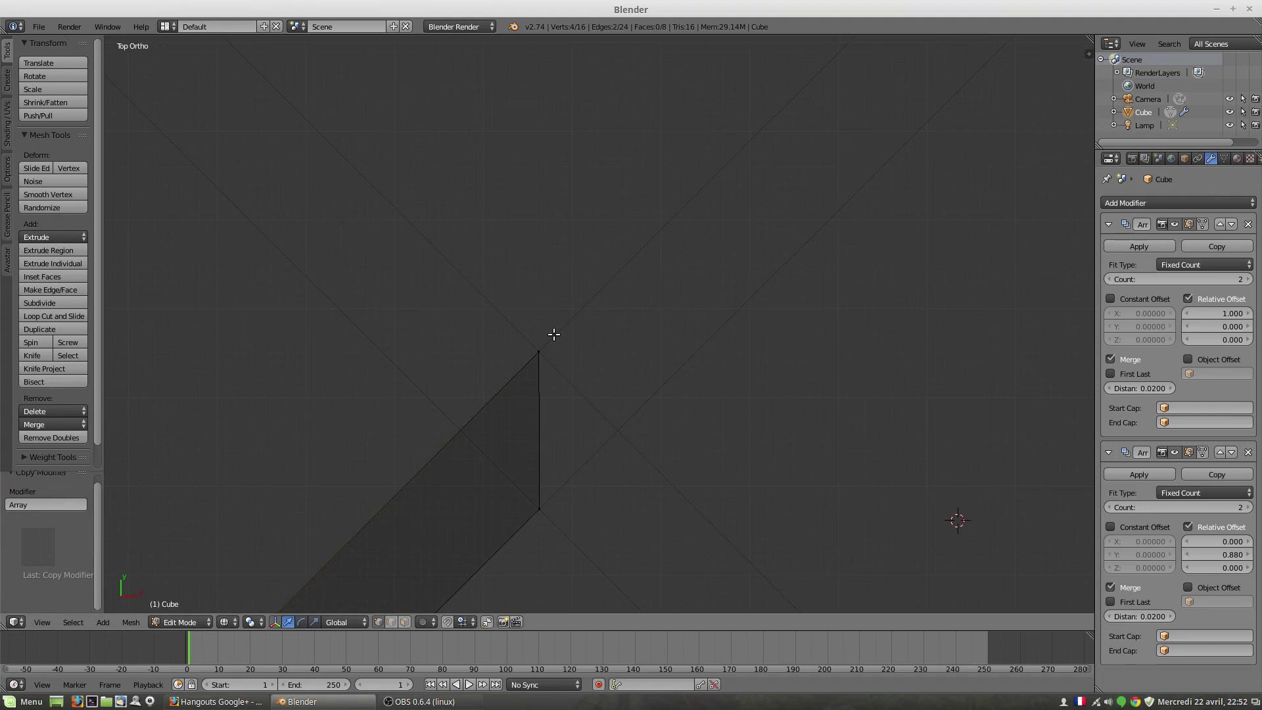
Try other relative Y offsets for the second Array modifier, such as 1.2 and 0.68
shift+click(1210, 555)
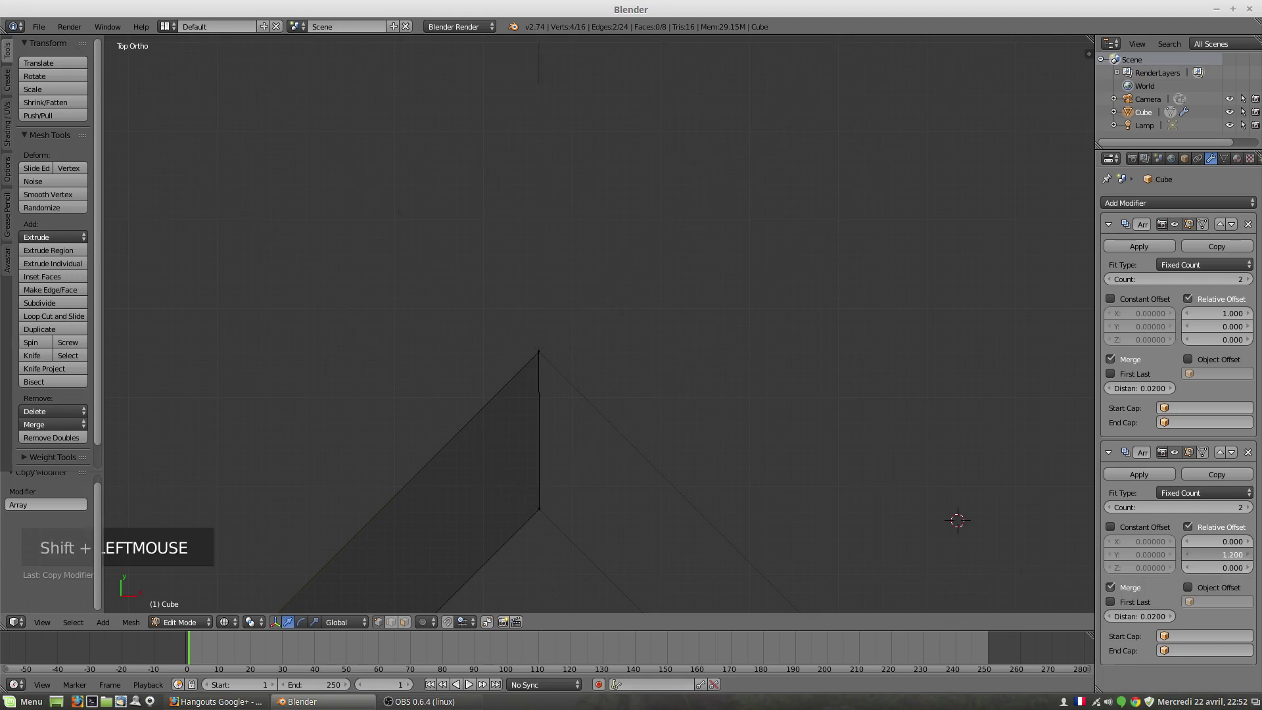
shift+drag(1209, 555, 1190, 555)
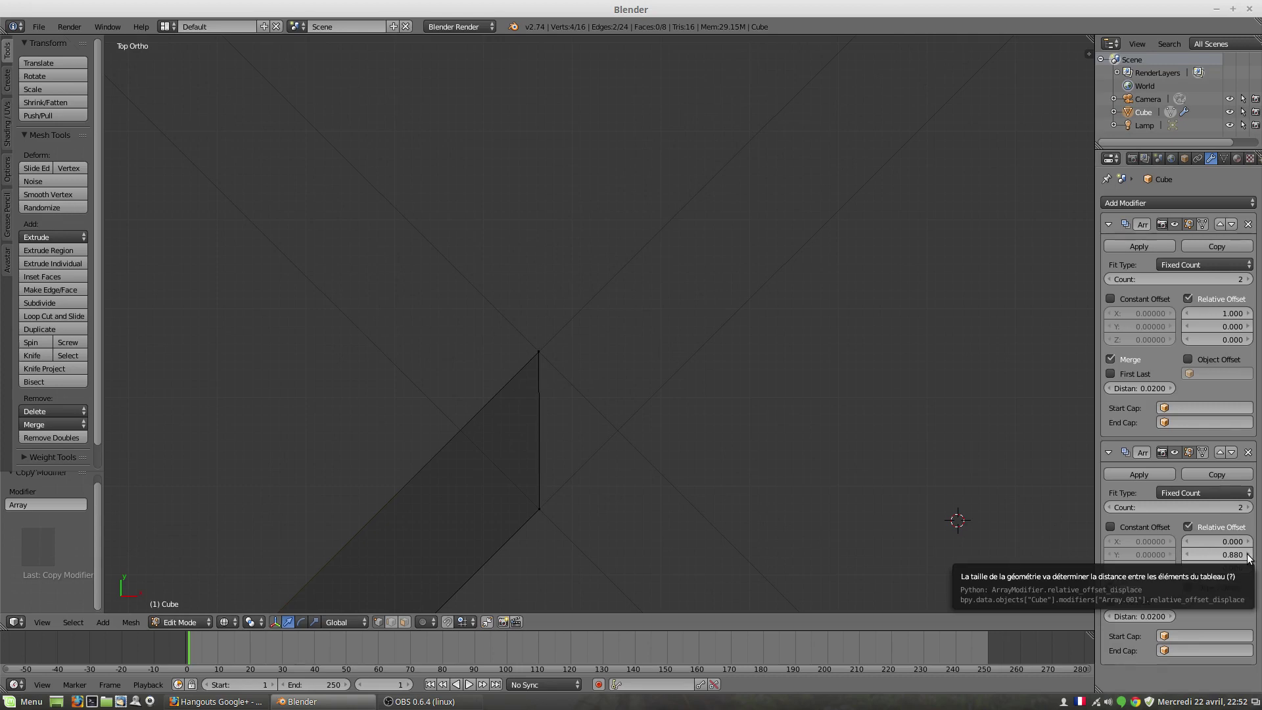
click(1190, 555)
click(1189, 555)
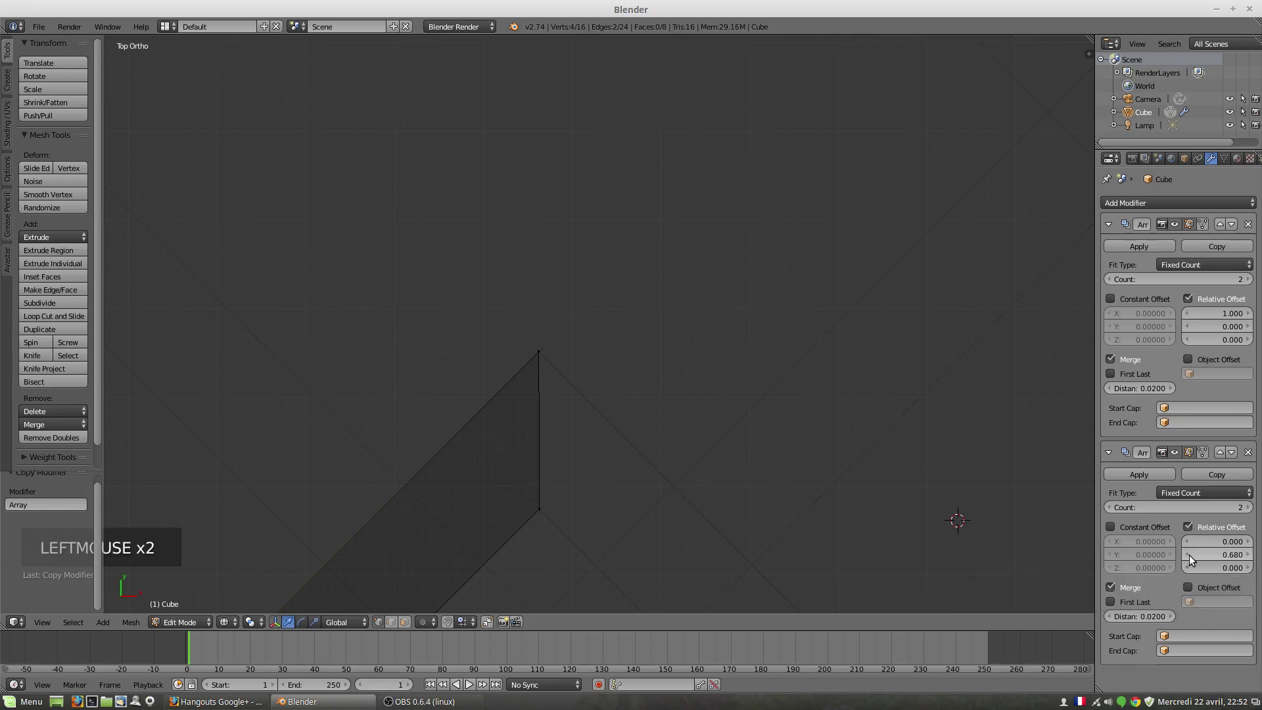
click(1190, 555)
Fine-tune the second Array modifier's relative Y offset to 0.89
click(1248, 555)
click(1249, 555)
click(1249, 554)
click(1249, 555)
click(1235, 559)
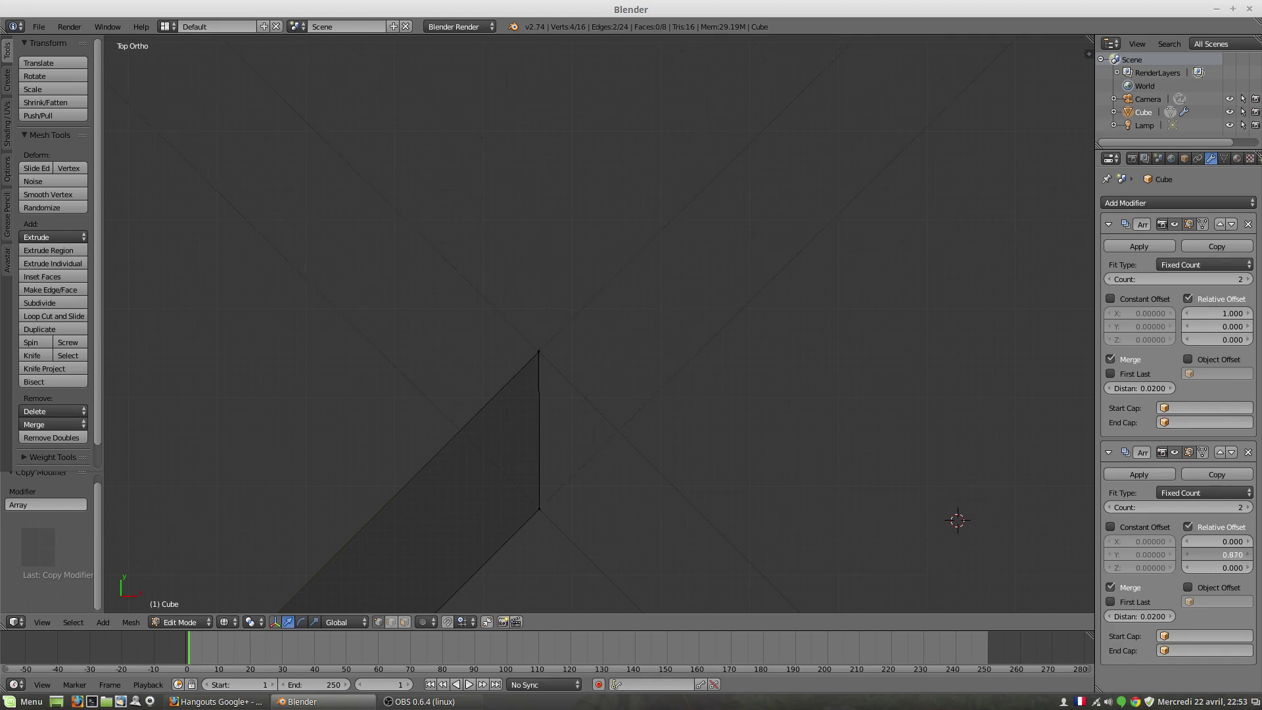
drag(1235, 555, 1241, 555)
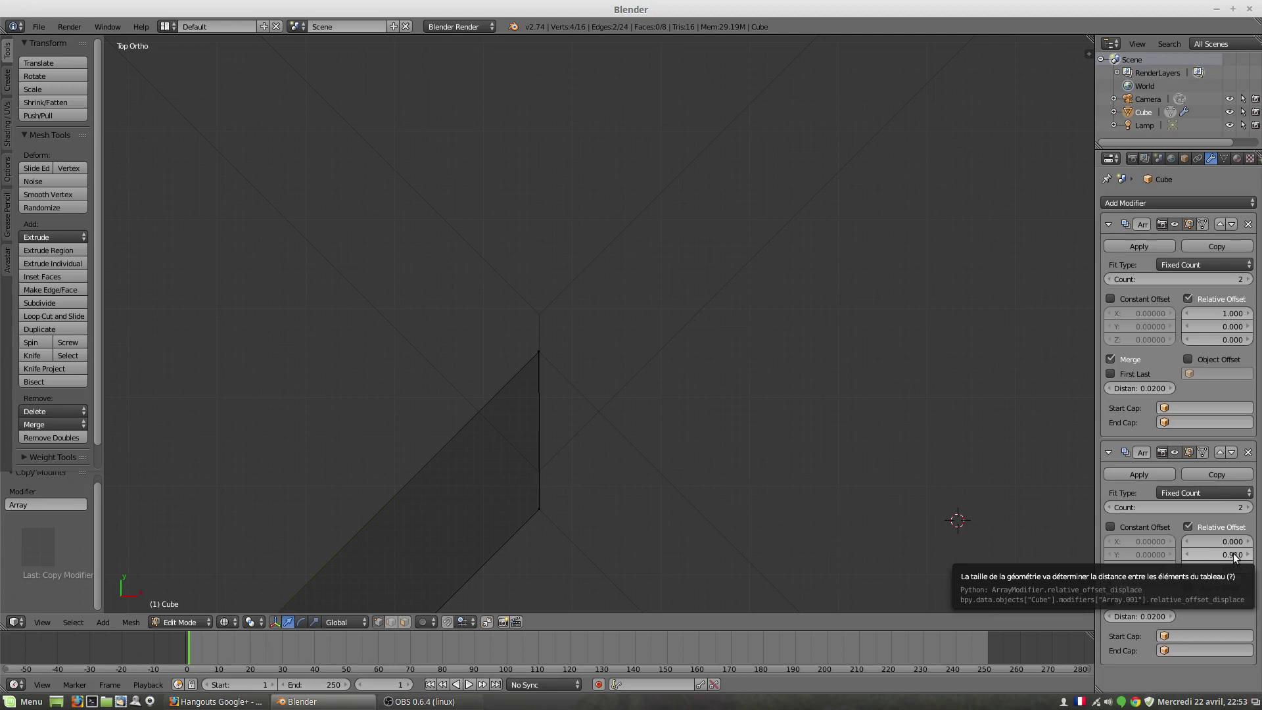
shift+click(1235, 555)
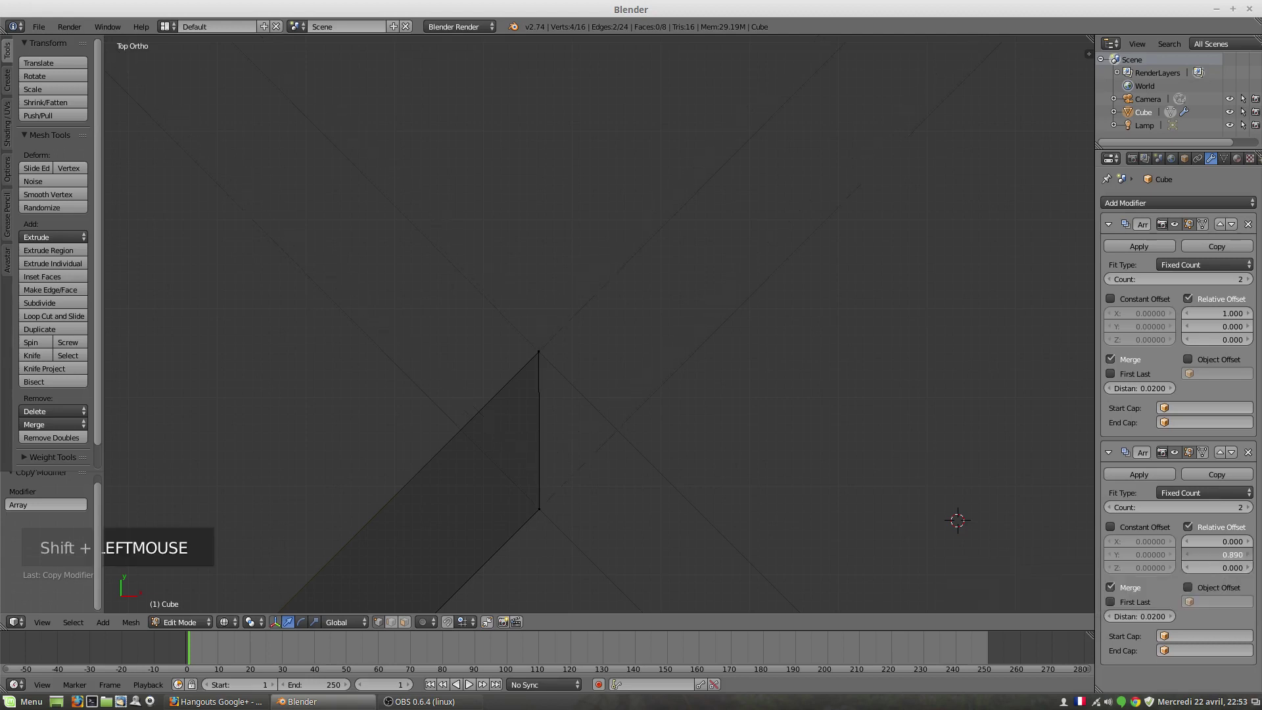
shift+drag(1235, 556, 1235, 556)
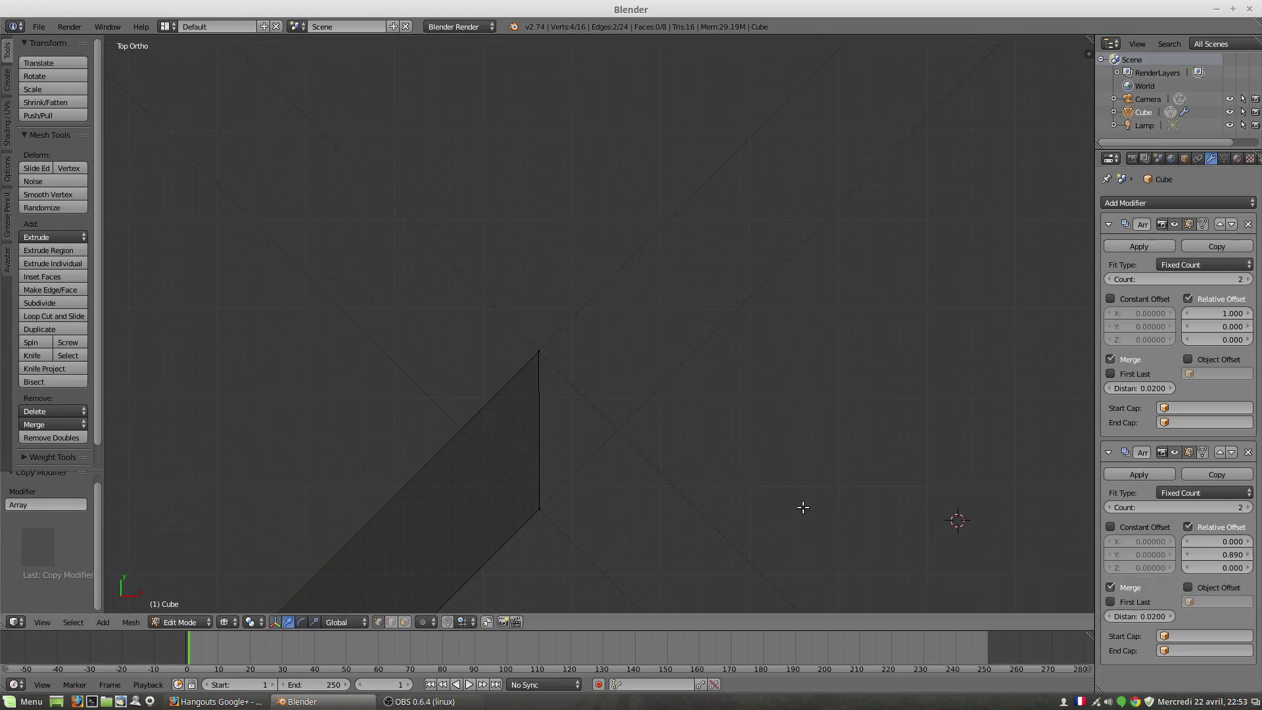
Switch to the Hangouts call in Firefox, look at a participant's shared screen, and return to Blender
click(177, 700)
scroll(598, 482, down, 6)
scroll(579, 485, down, 6)
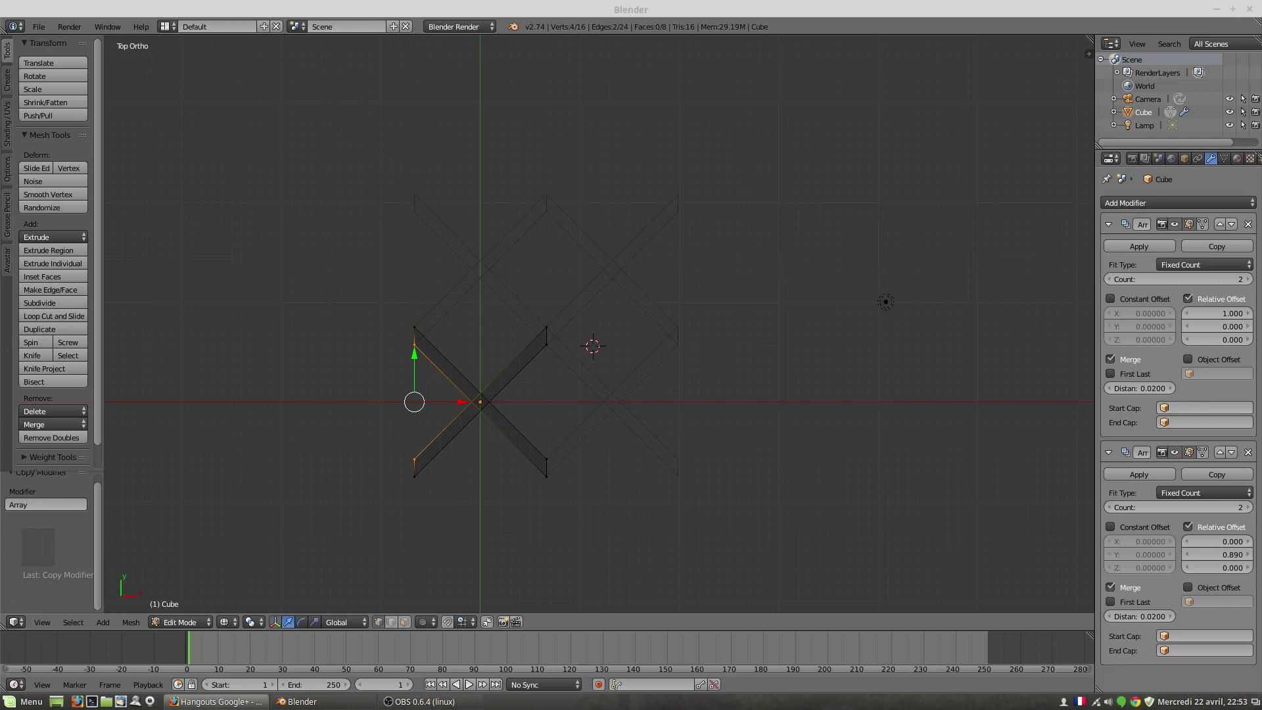
key(alt+Tab)
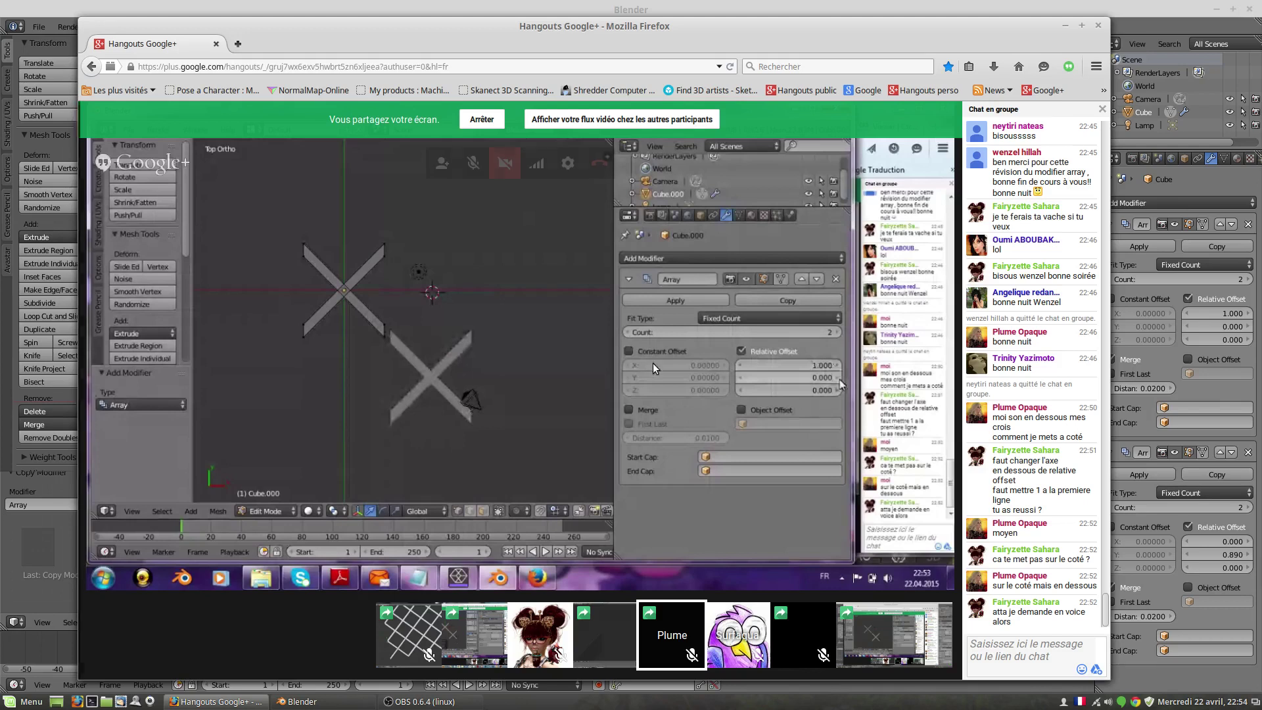
click(677, 621)
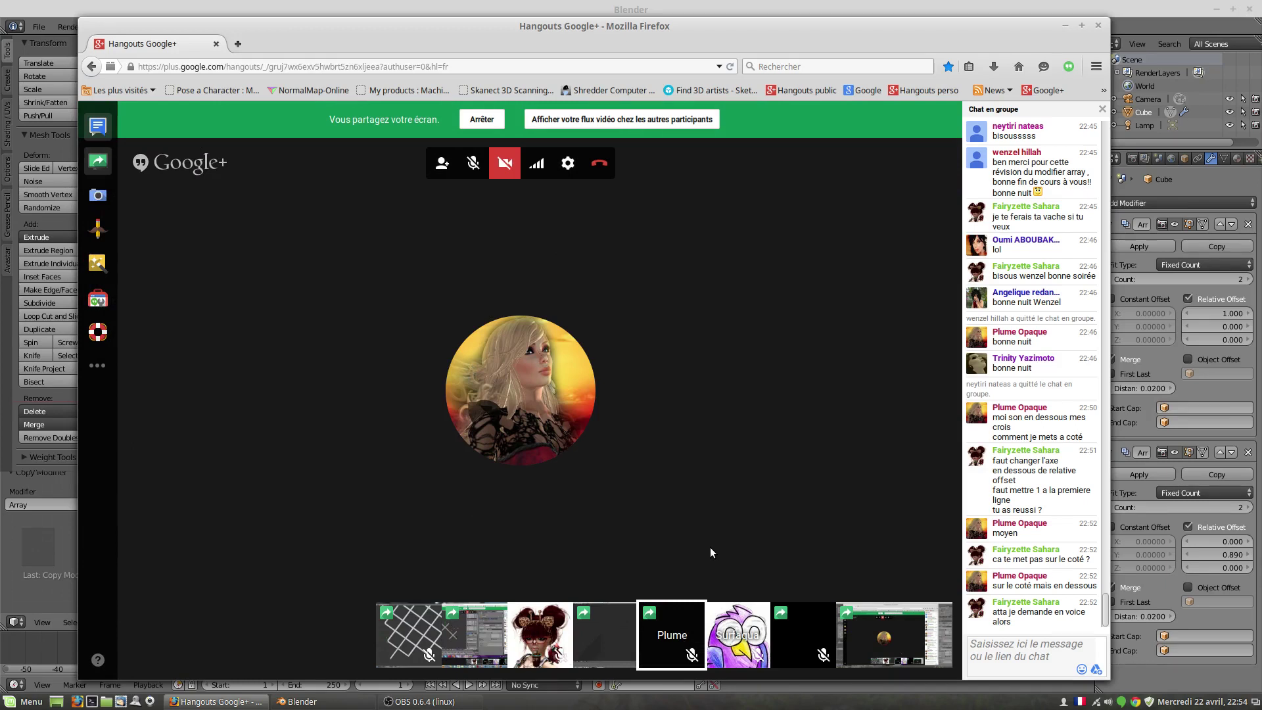
click(680, 642)
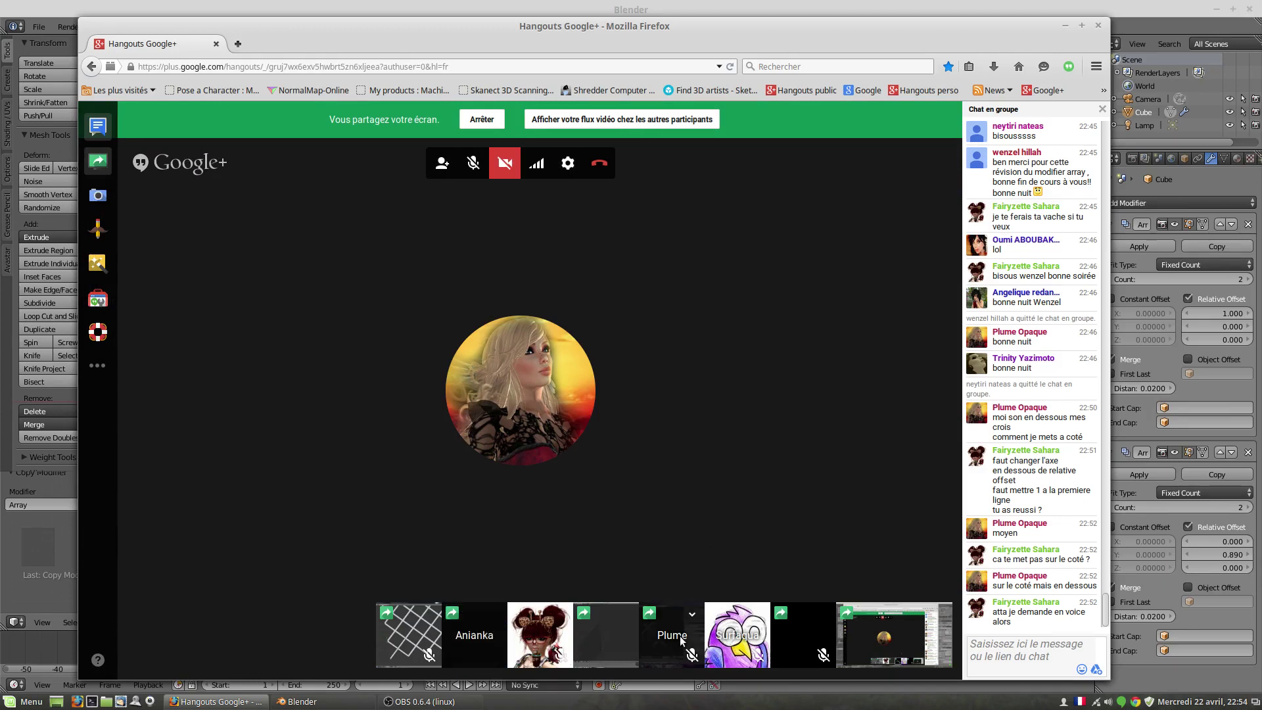
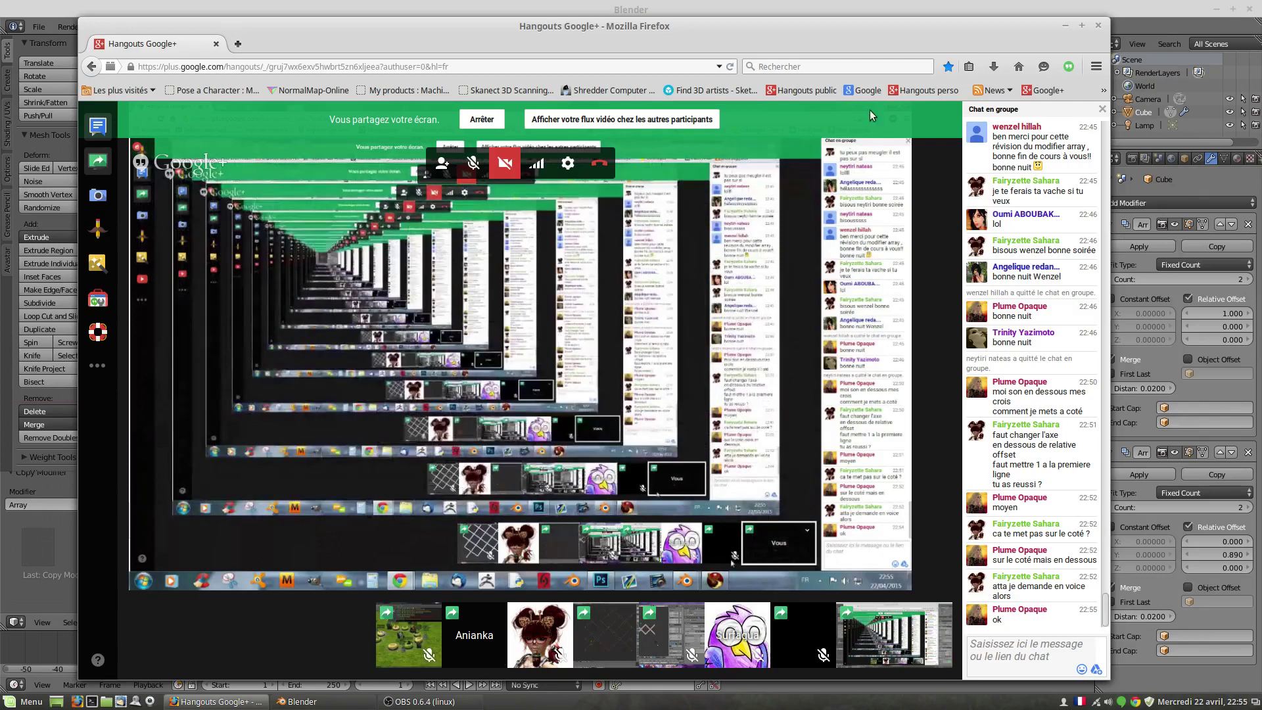
drag(853, 27, 0, 36)
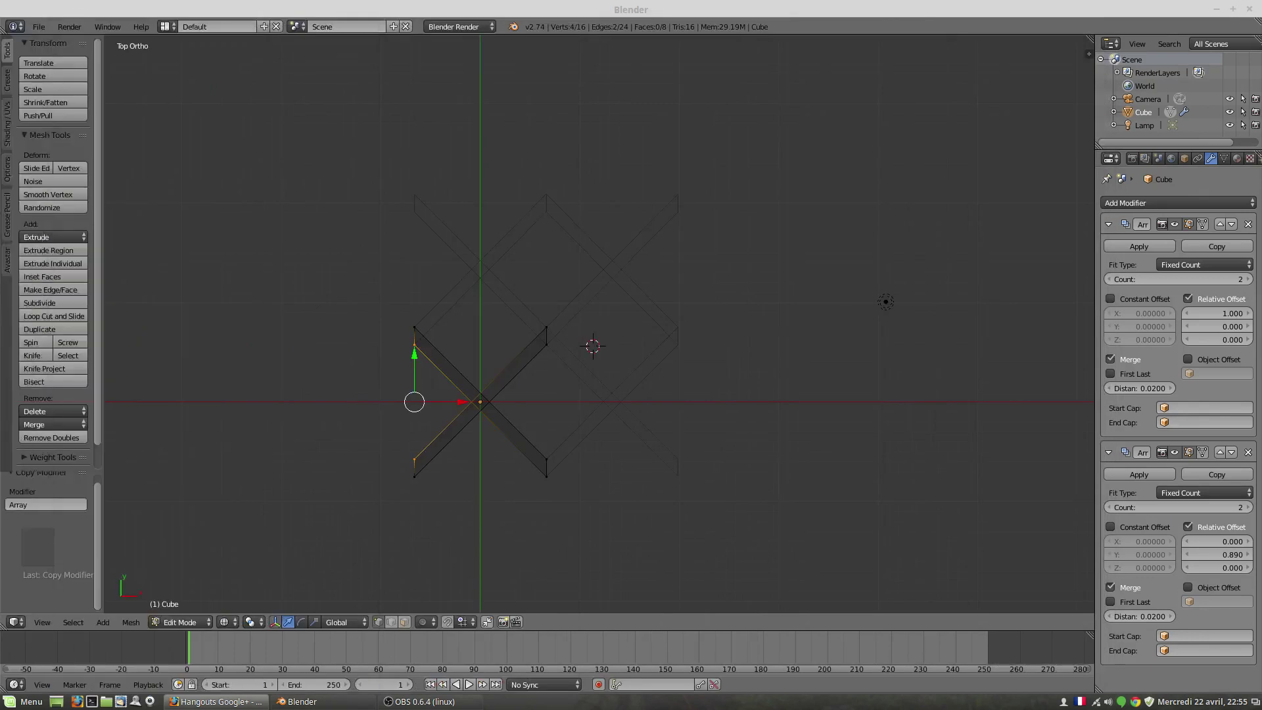
Show the 3D view's transform properties and switch the lattice to Object Mode
click(1089, 56)
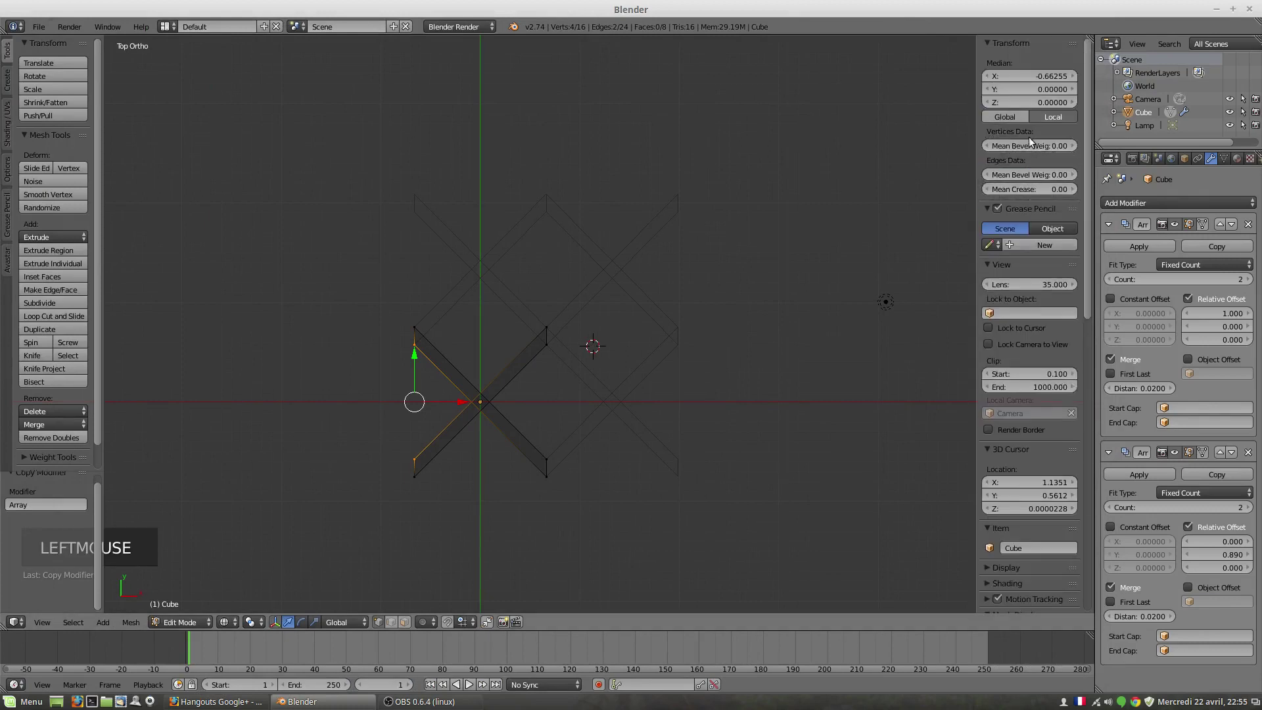
scroll(1027, 159, up, 8)
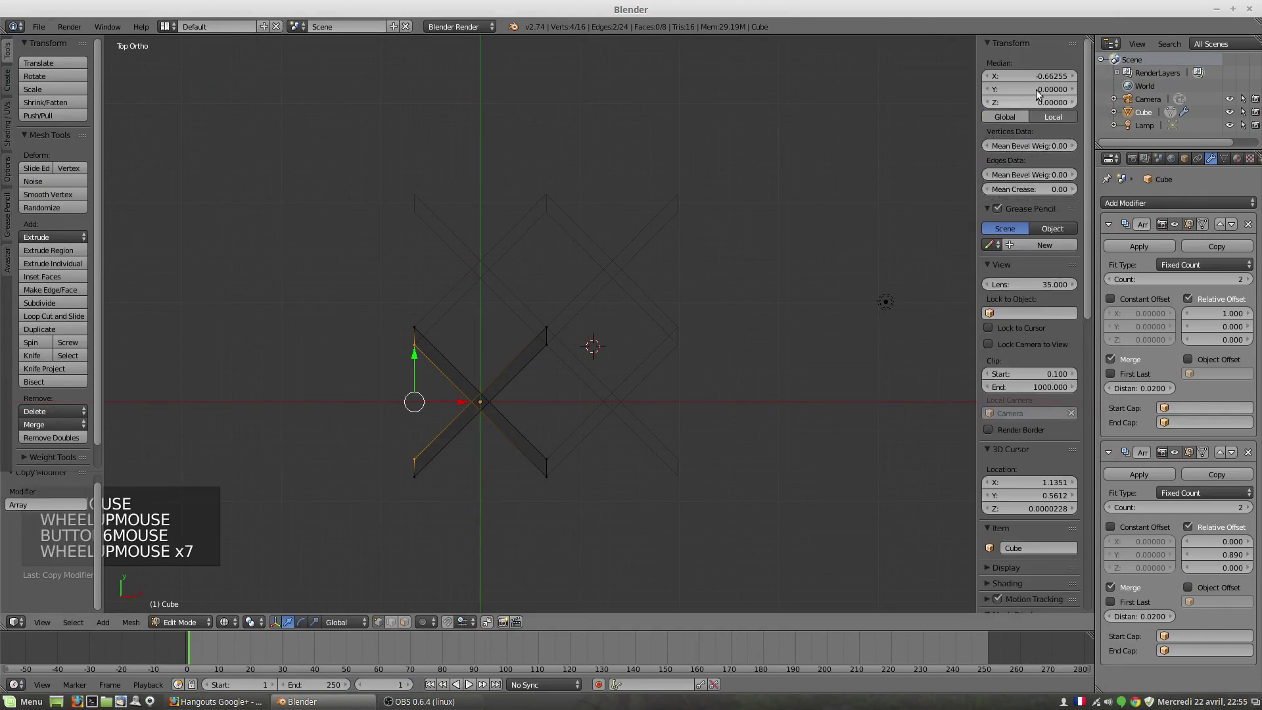
click(186, 622)
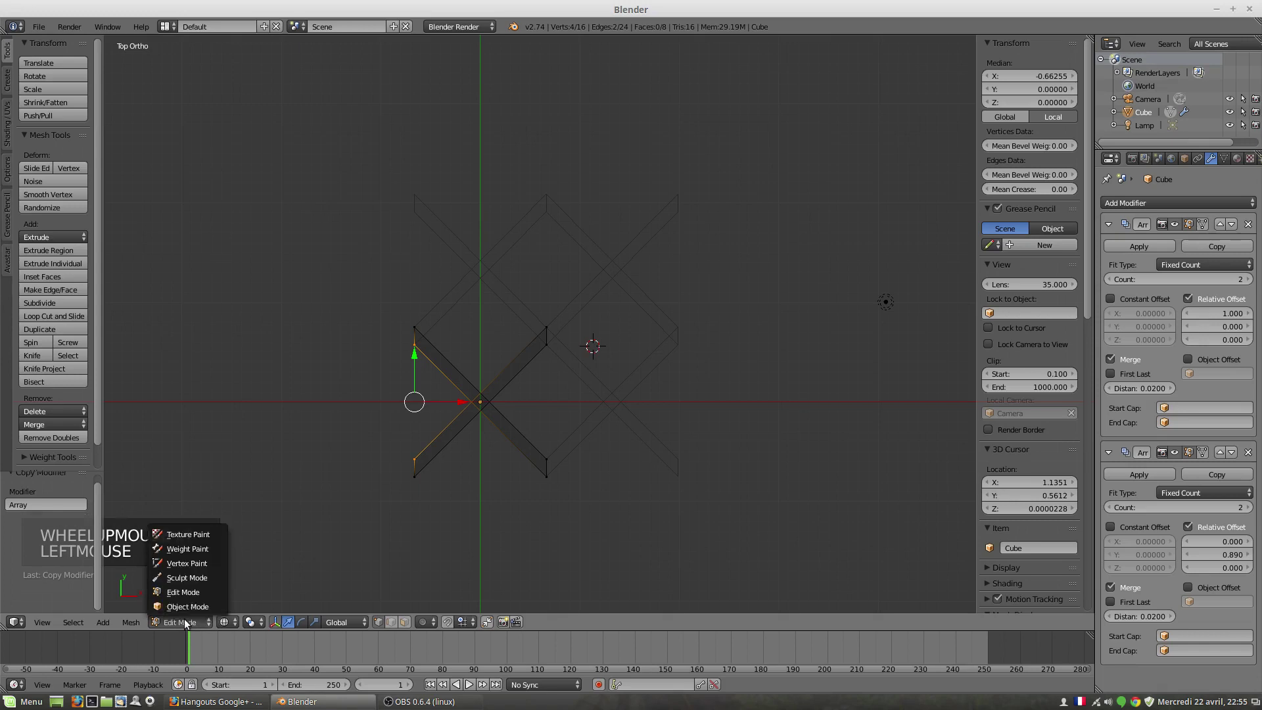
click(192, 606)
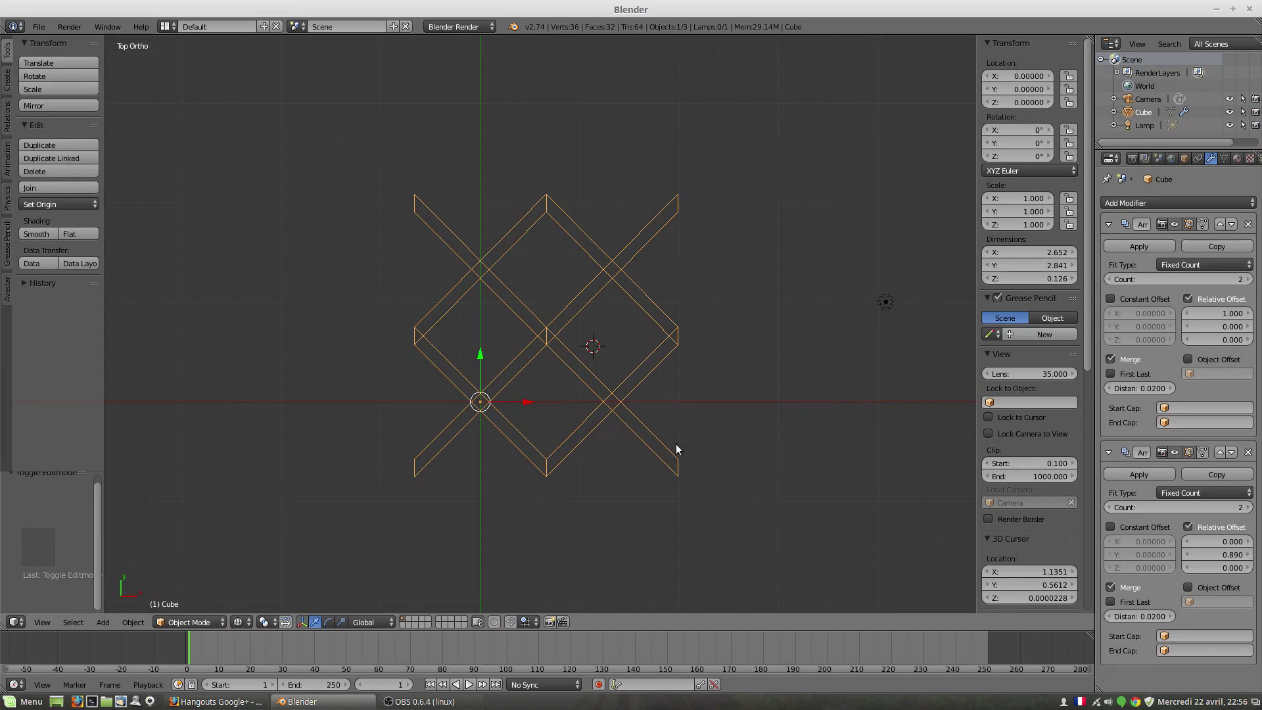
Try rotating the whole lattice by about 43° in Object Mode, and undo the rotation
key(r)
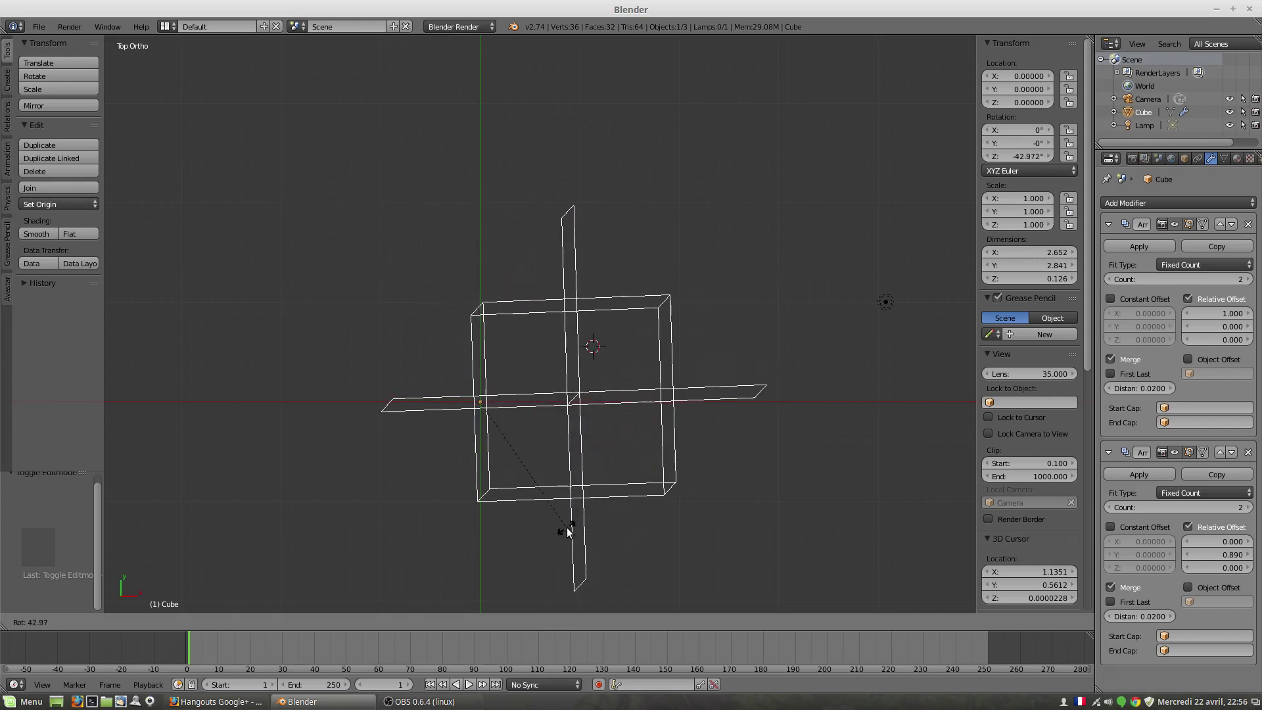
click(567, 528)
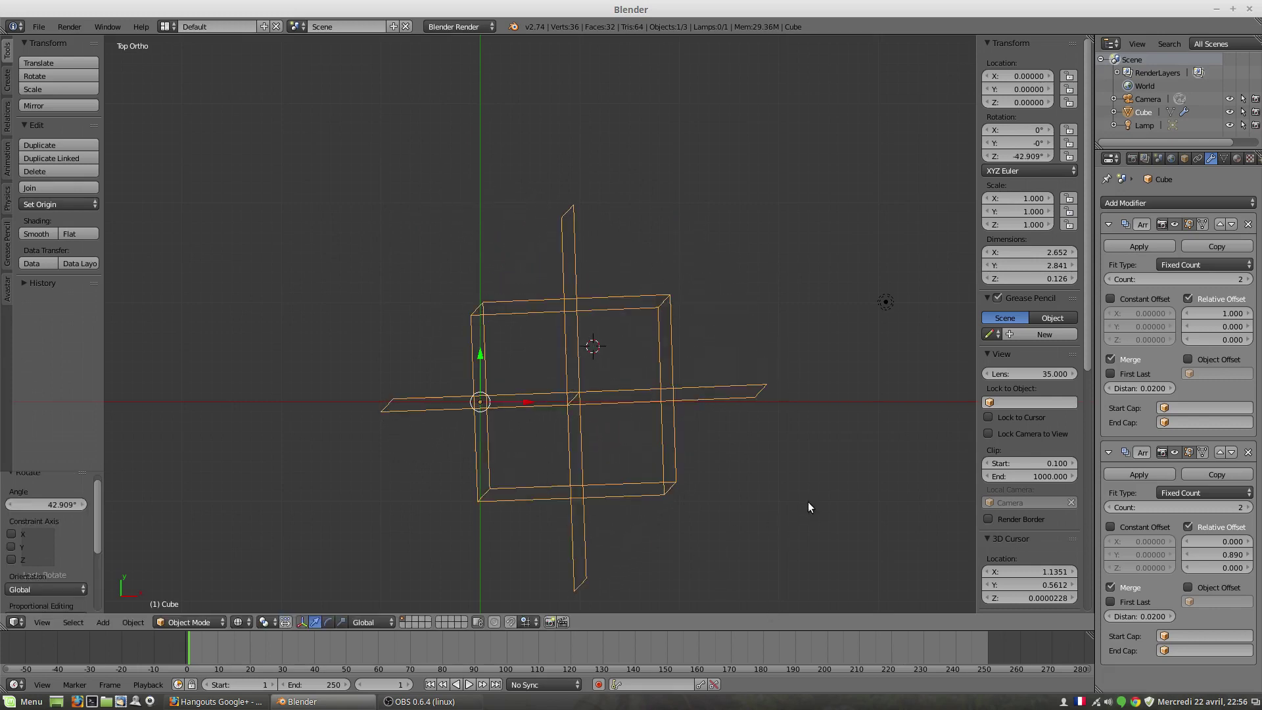
key(ctrl+z)
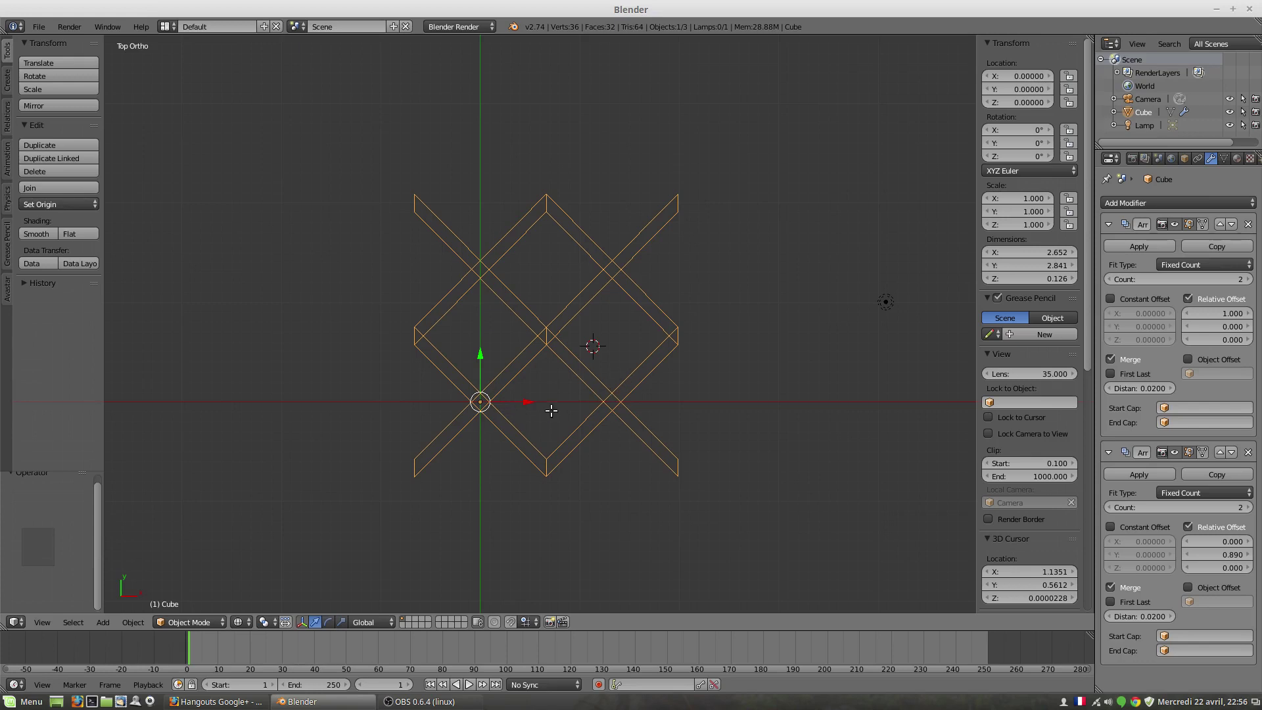
Return the lattice to Edit Mode and display it with solid shading
key(Tab)
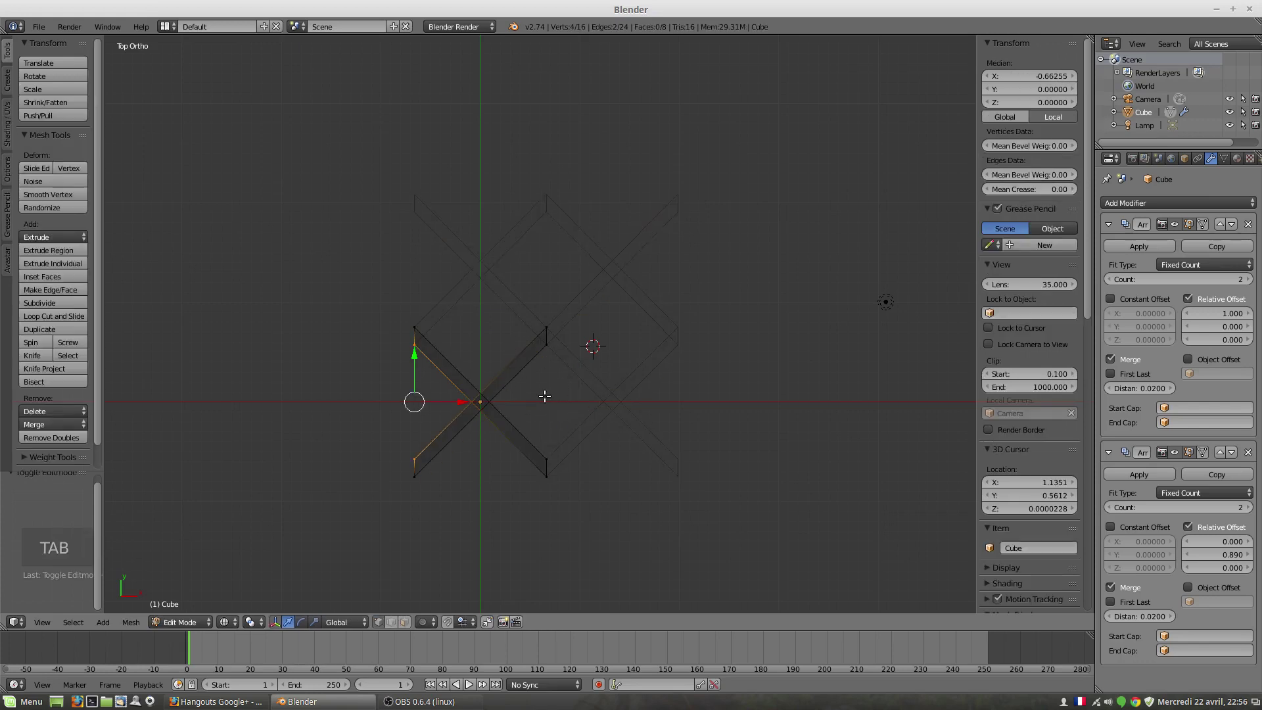
key(z)
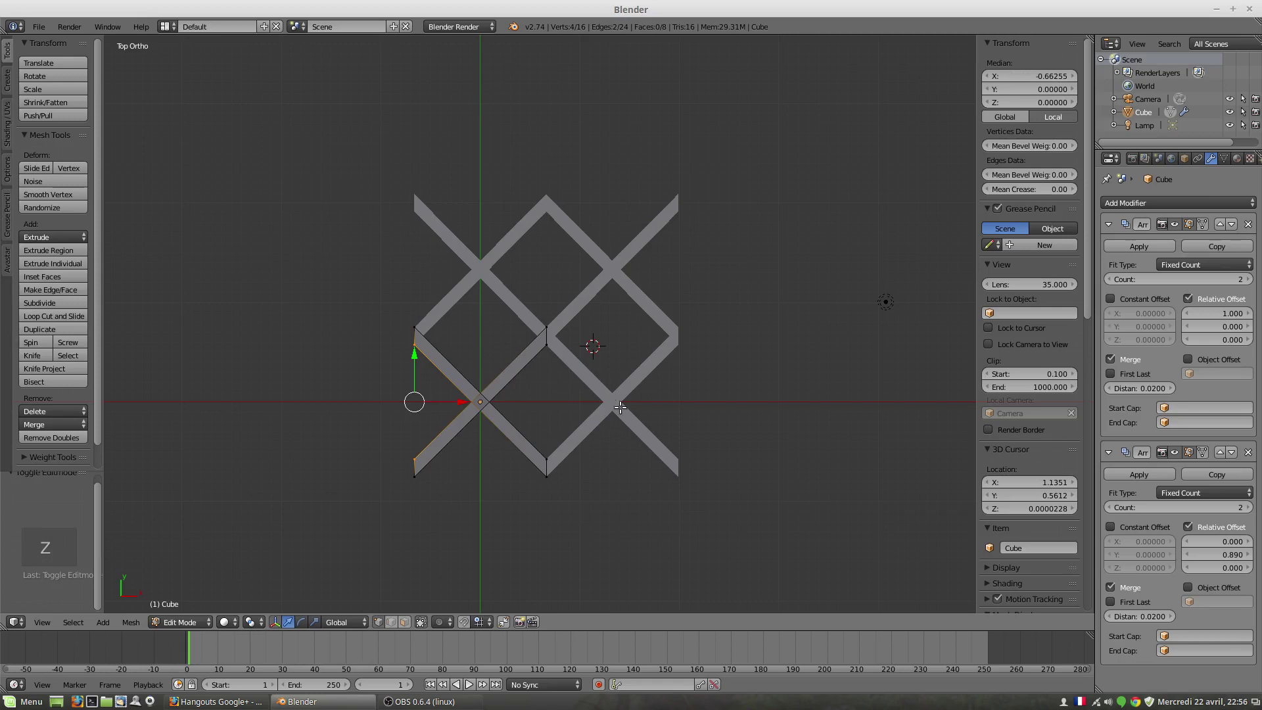
scroll(512, 386, up, 1)
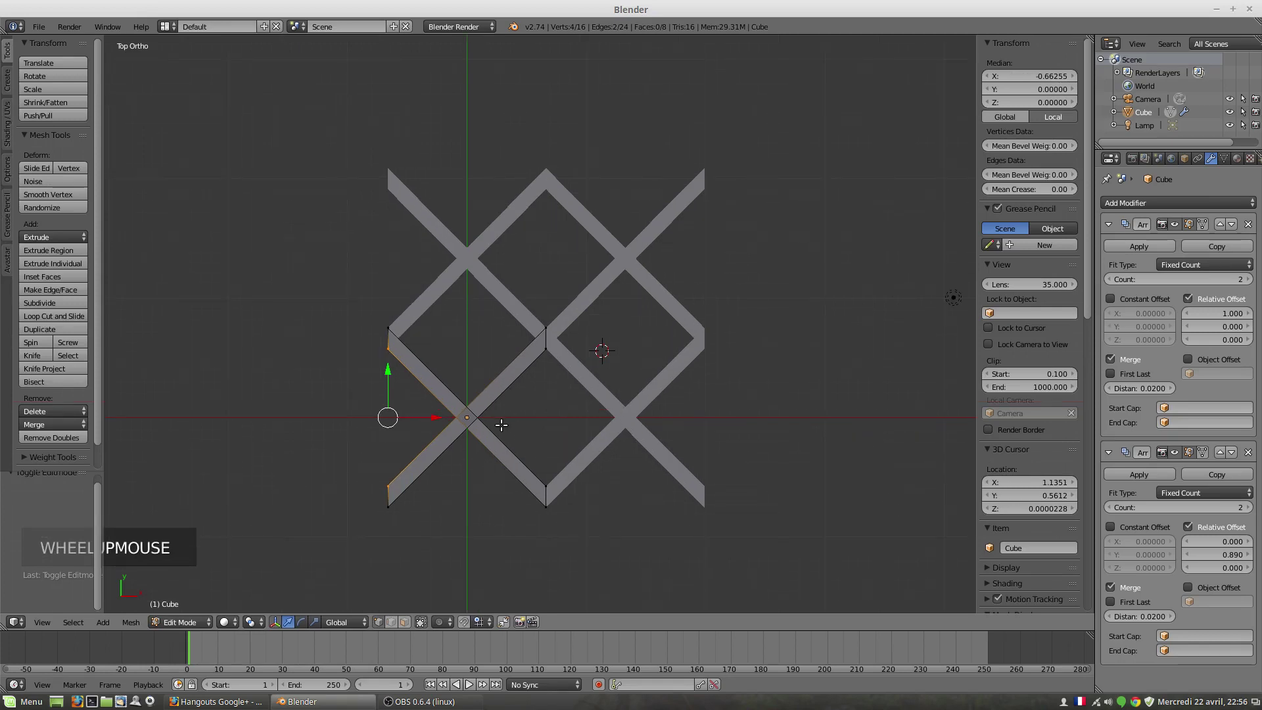
Select the entire base cross and try rotating it in Edit Mode
key(a)
key(a)
key(a)
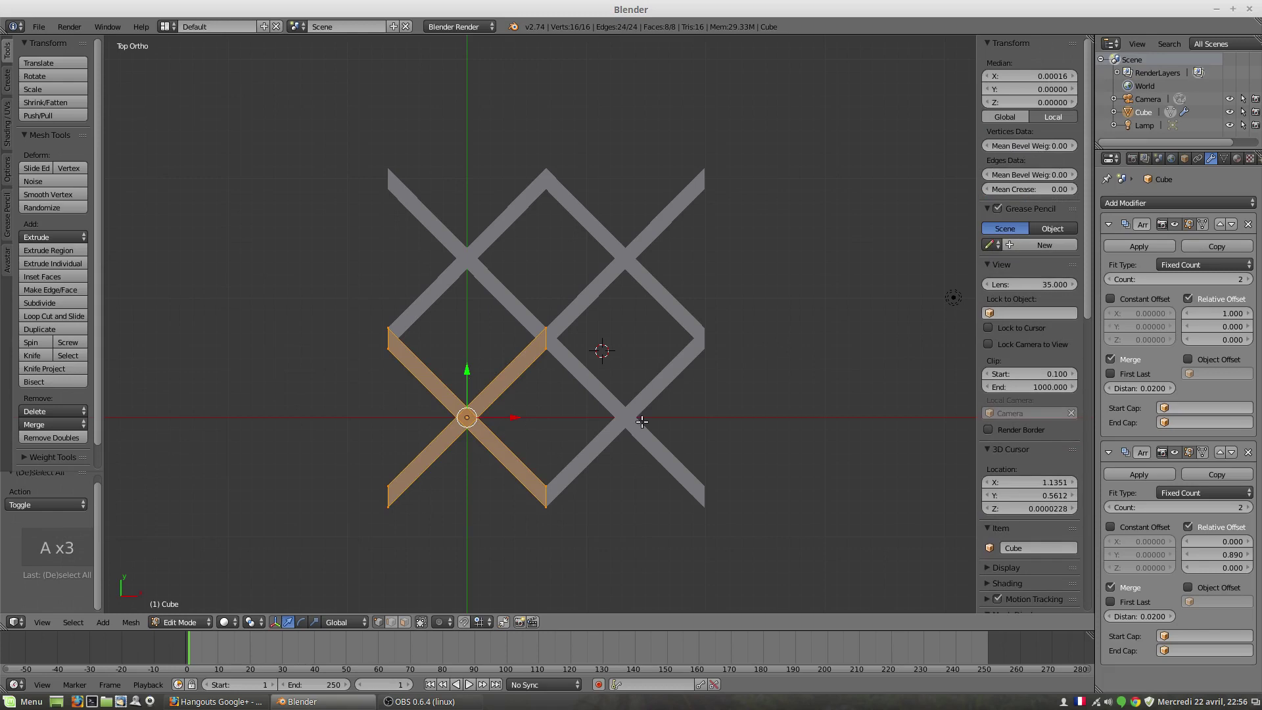
key(r)
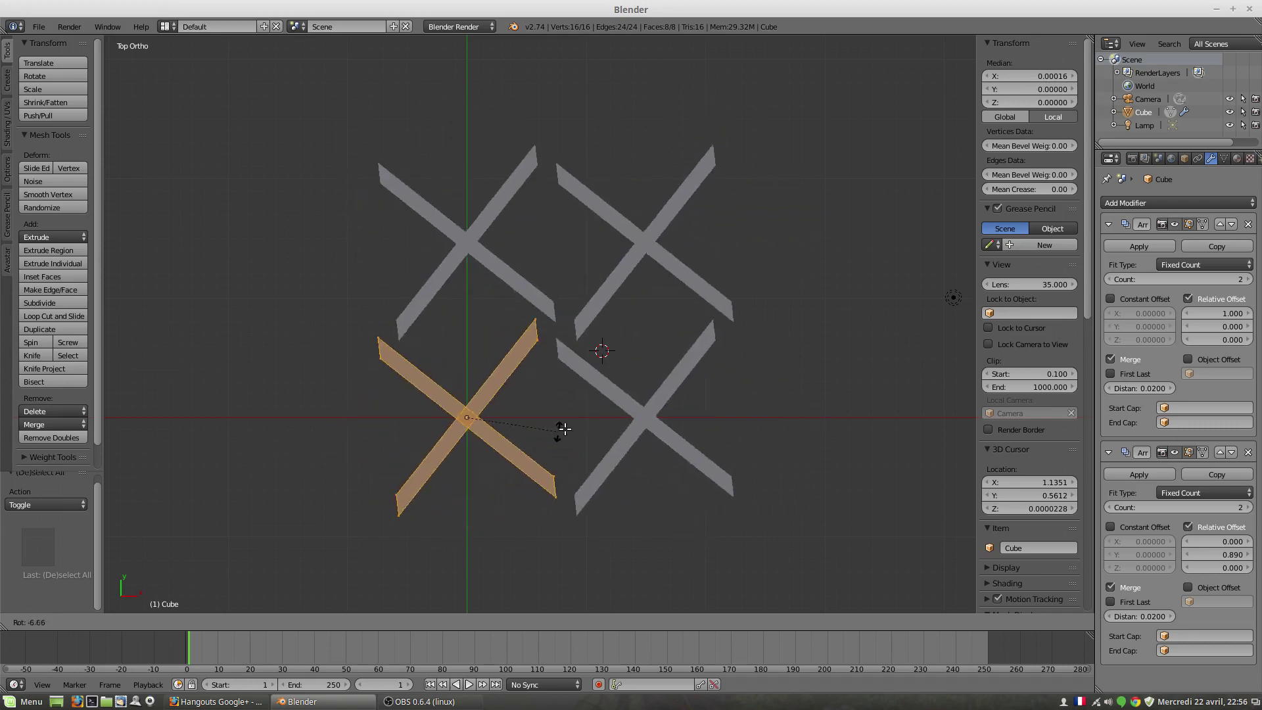
right_click(667, 398)
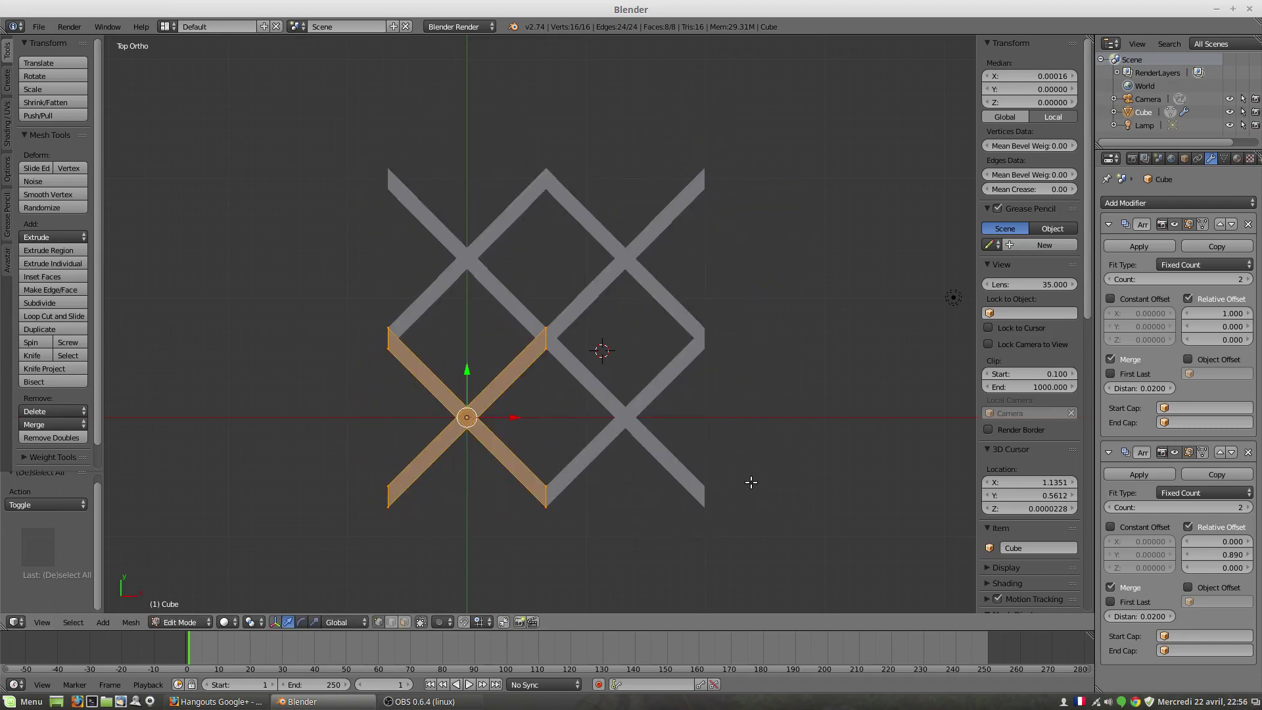
Set the first Array modifier's count to 10 so the lattice extends along X
scroll(749, 483, down, 4)
scroll(741, 487, down, 1)
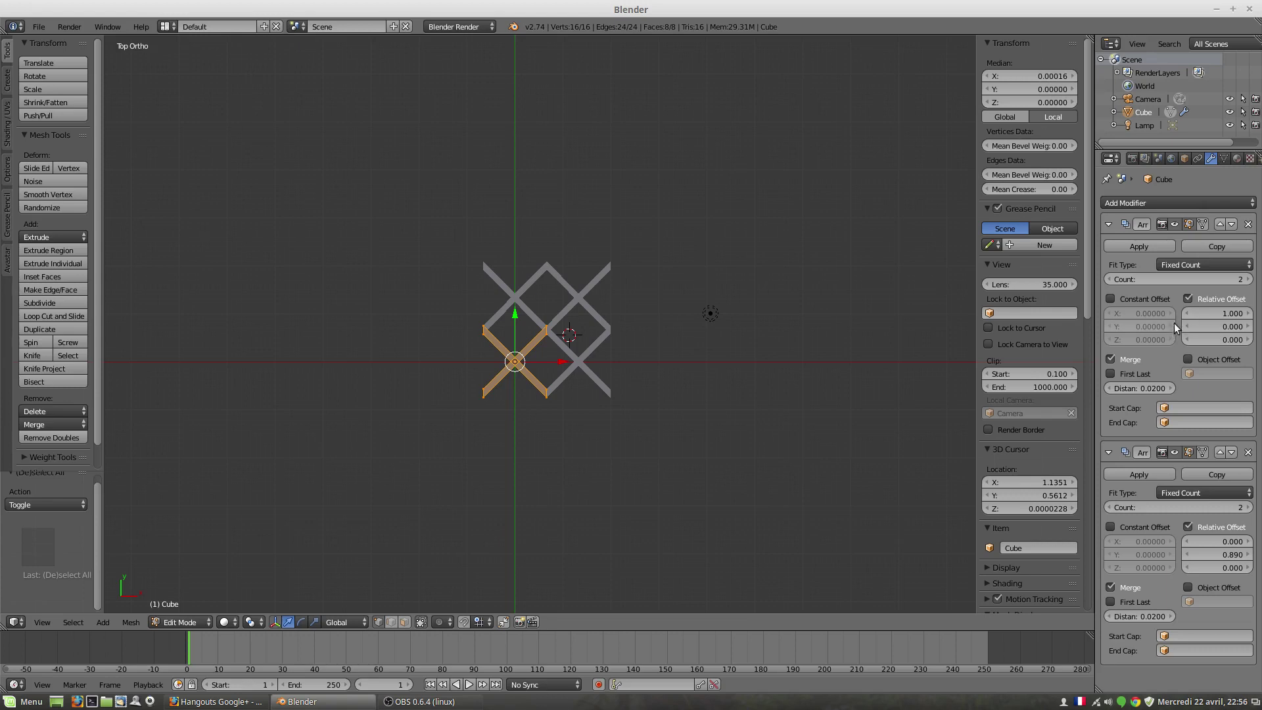
click(1246, 280)
click(1236, 280)
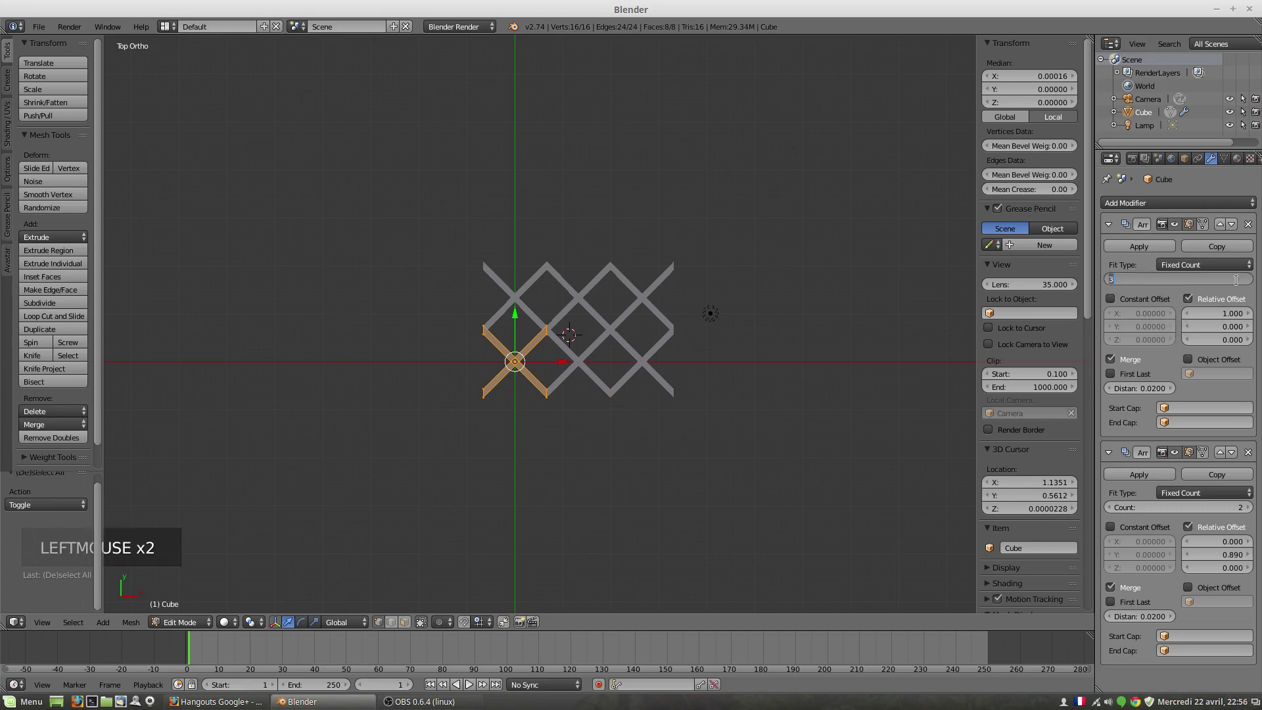
text(10)
key(Return)
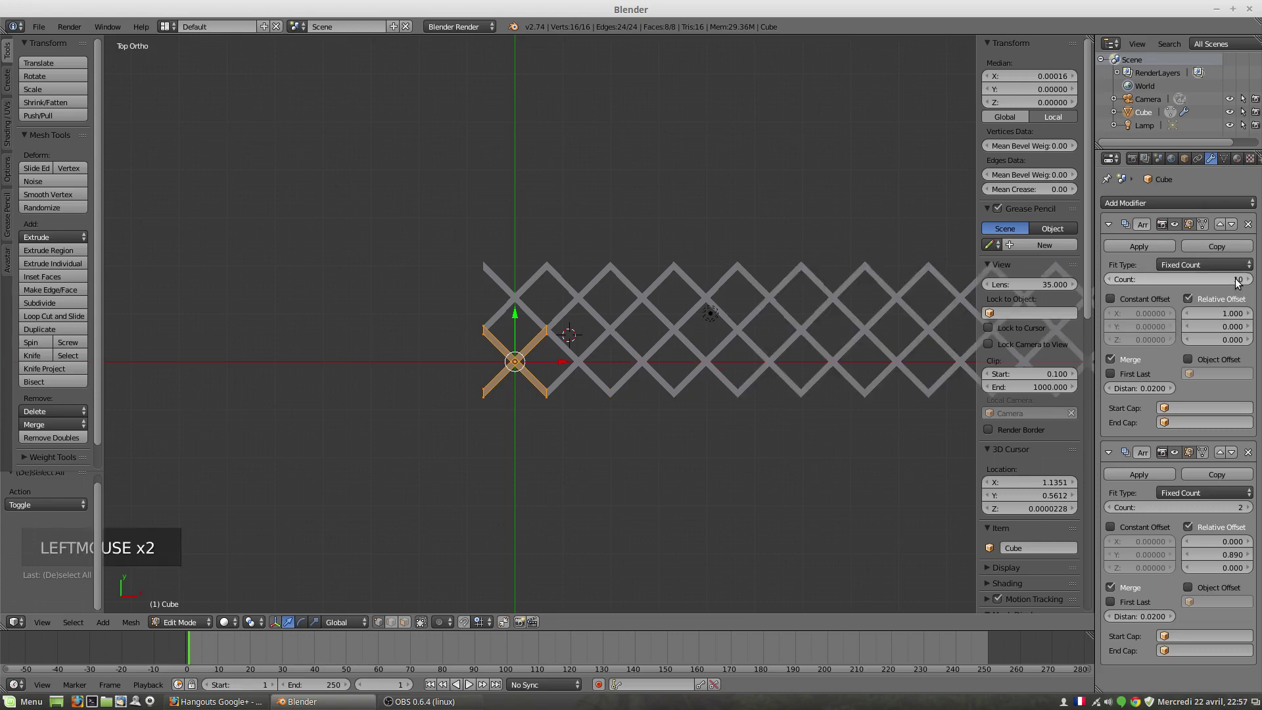
Set the second Array modifier's count to 10 so the lattice extends along Y
click(1233, 509)
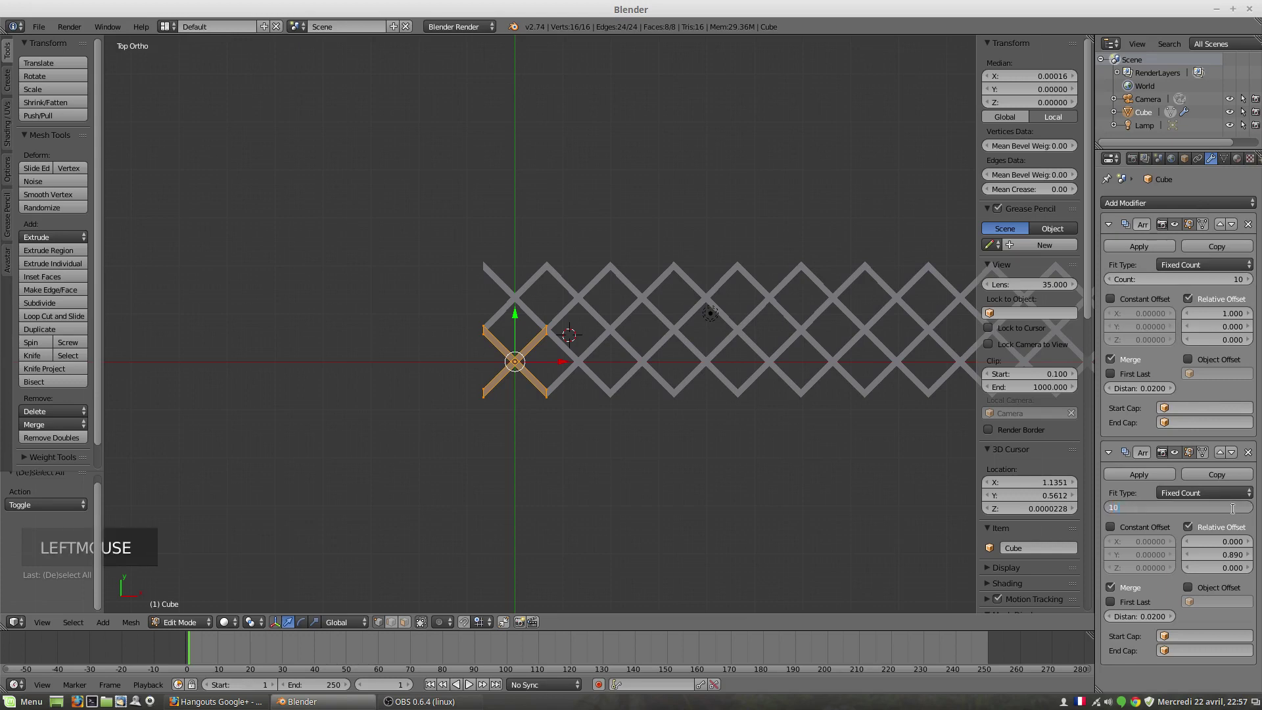
text(10)
key(Return)
scroll(730, 525, down, 3)
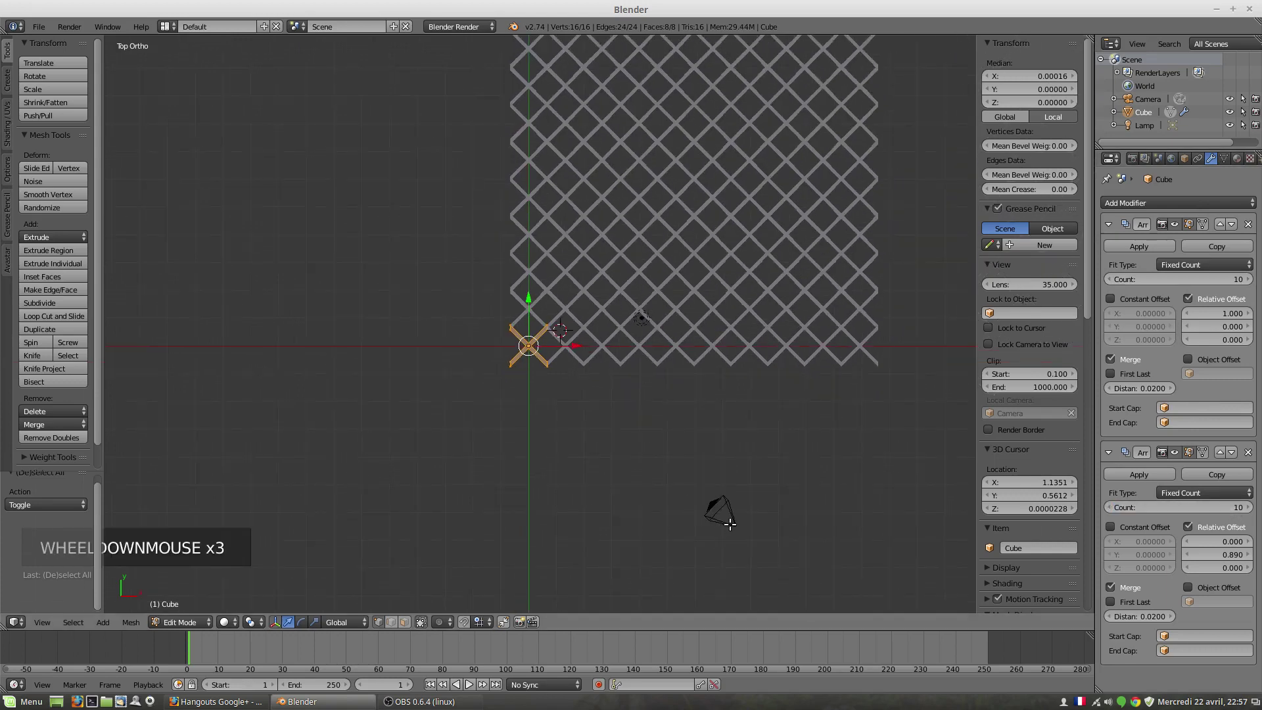
scroll(730, 524, down, 2)
shift+middle_drag(689, 319, 503, 488)
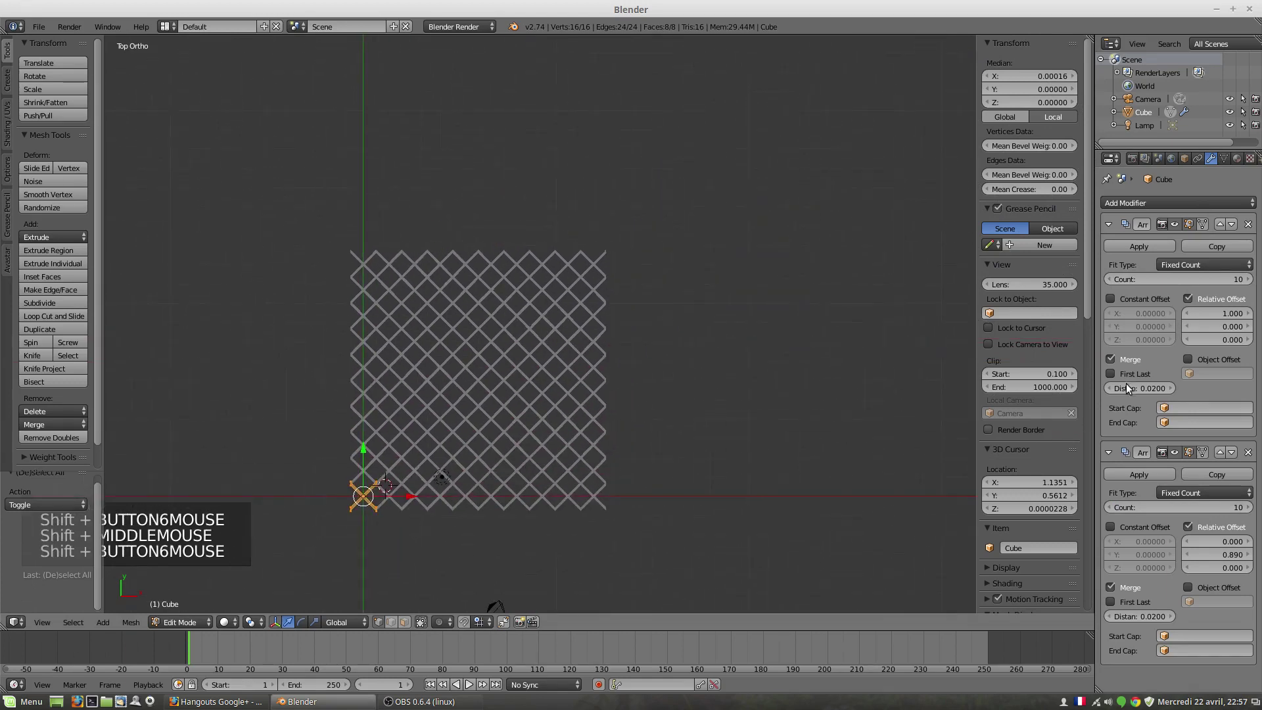
Collapse the settings of both Array modifiers and show the lattice in top orthographic view
click(1110, 224)
click(1108, 250)
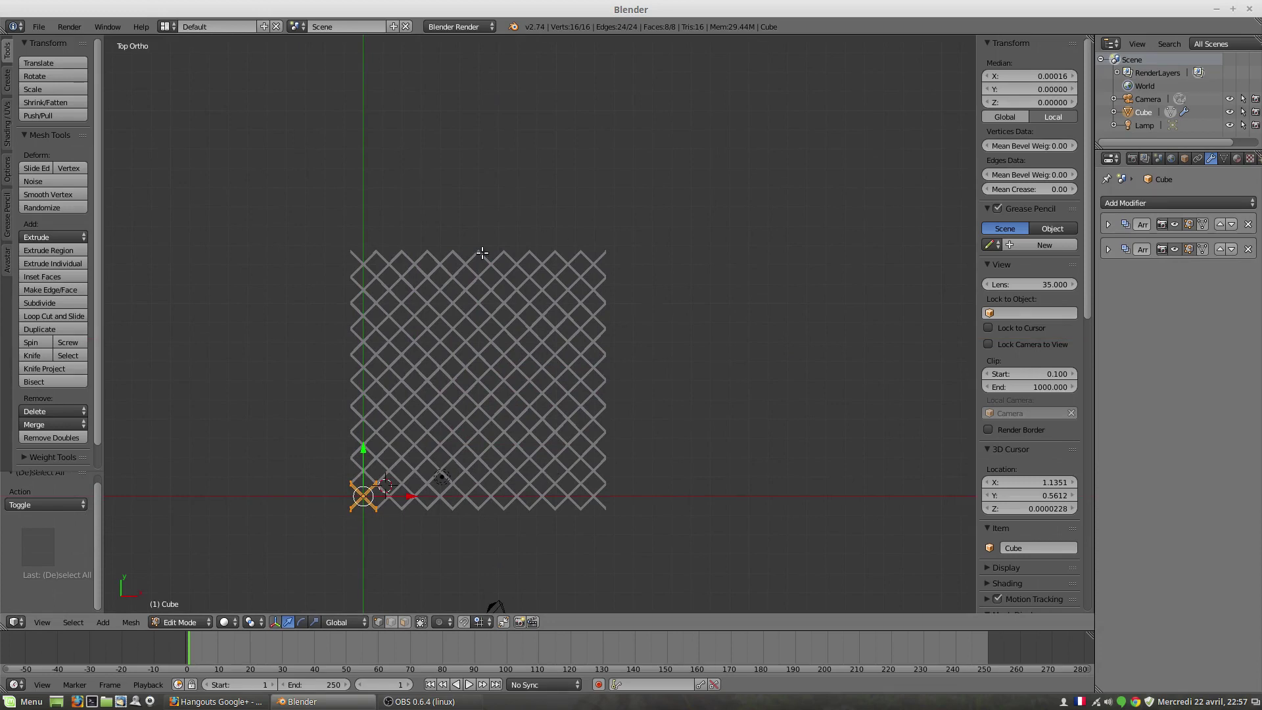
mouse_move(632, 492)
middle_down()
mouse_move(656, 484)
mouse_move(637, 487)
middle_up()
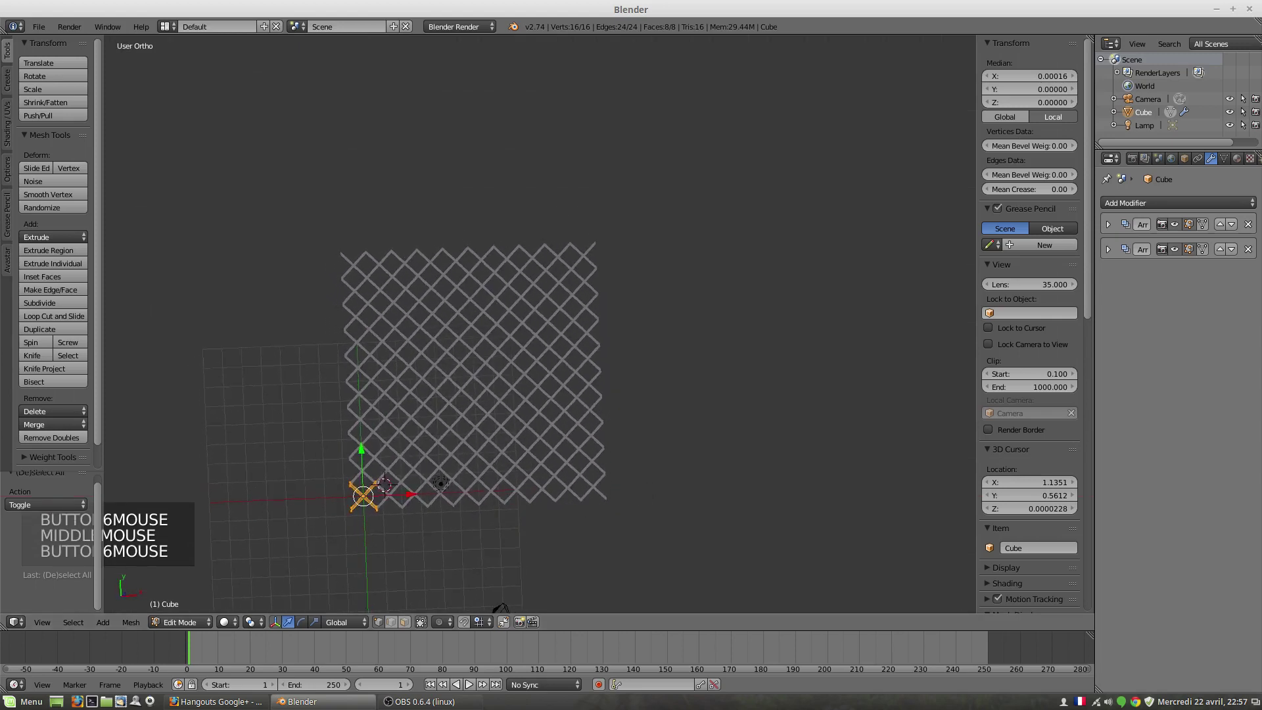
key(alt+Tab)
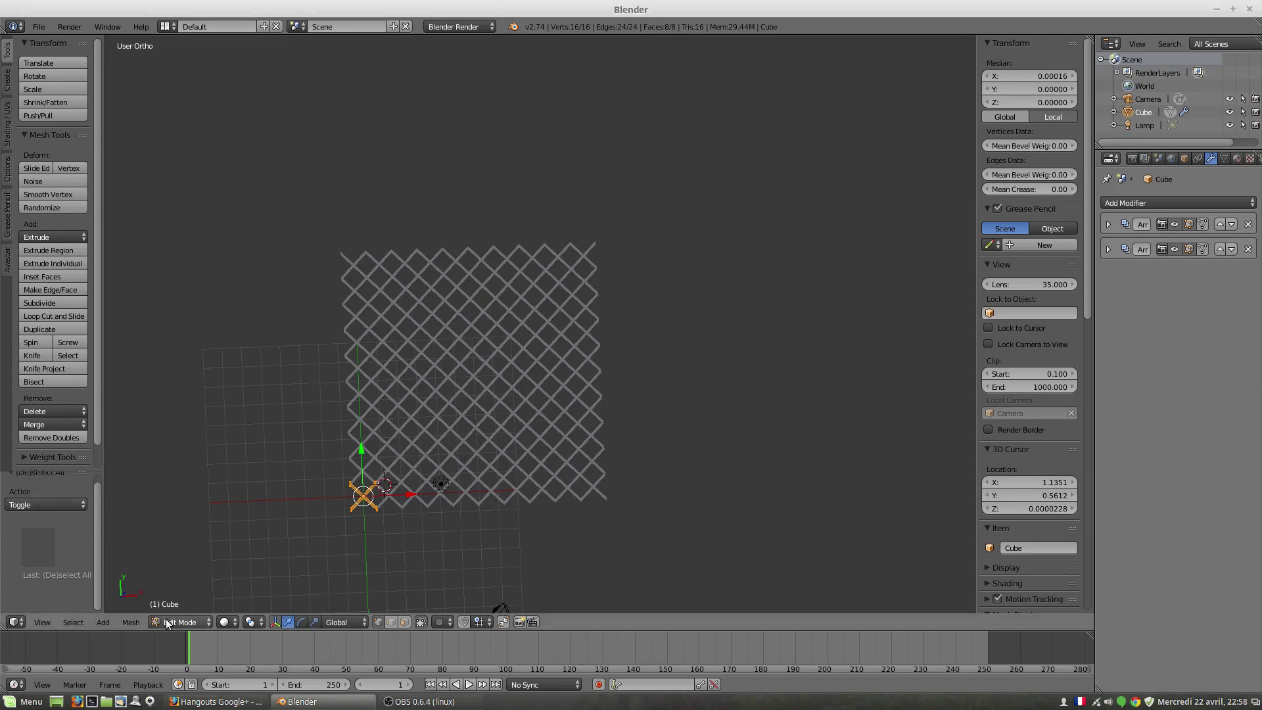
scroll(463, 509, down, 1)
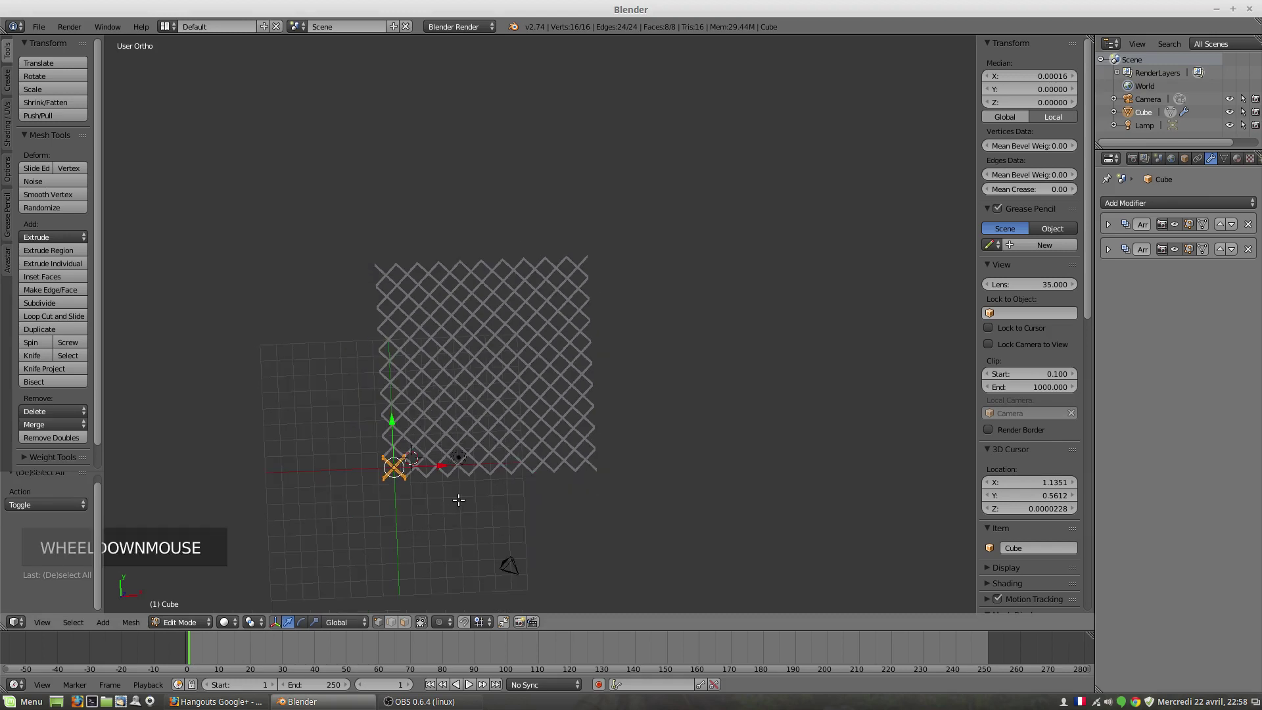
key(KP_7)
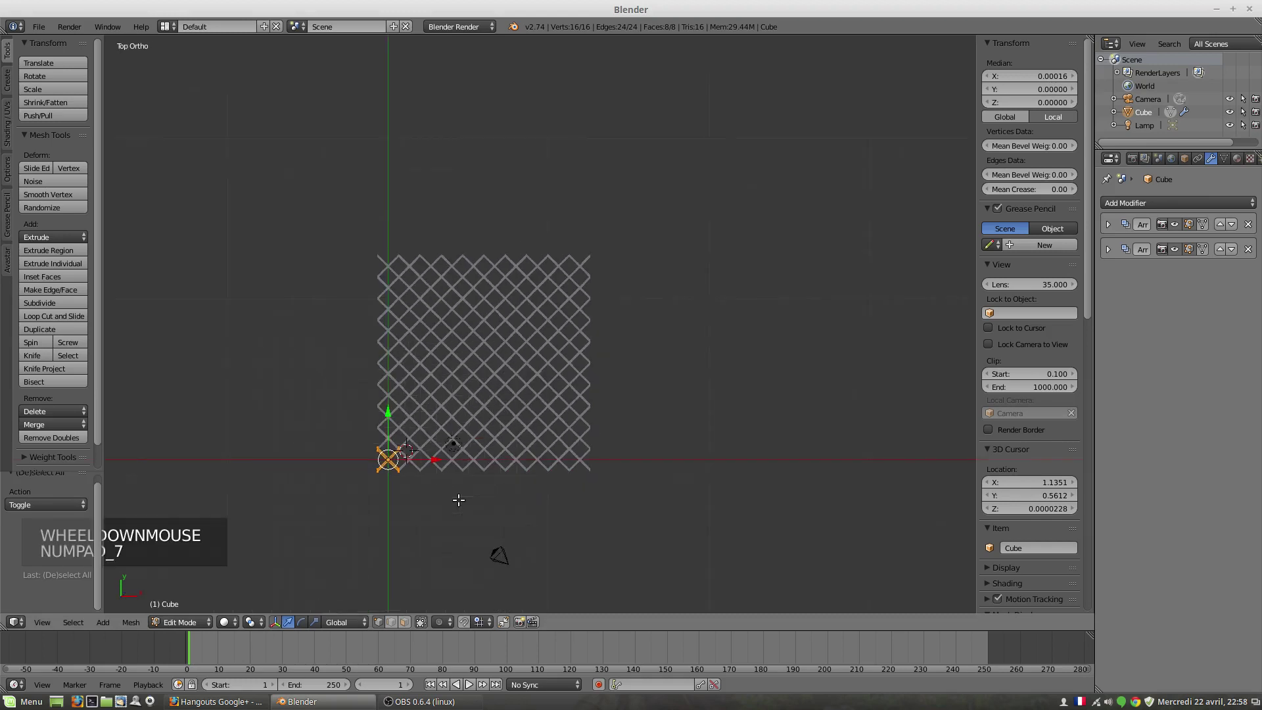
Examine the whole lattice from above, and look closely at the joints around the base cross
scroll(473, 492, up, 2)
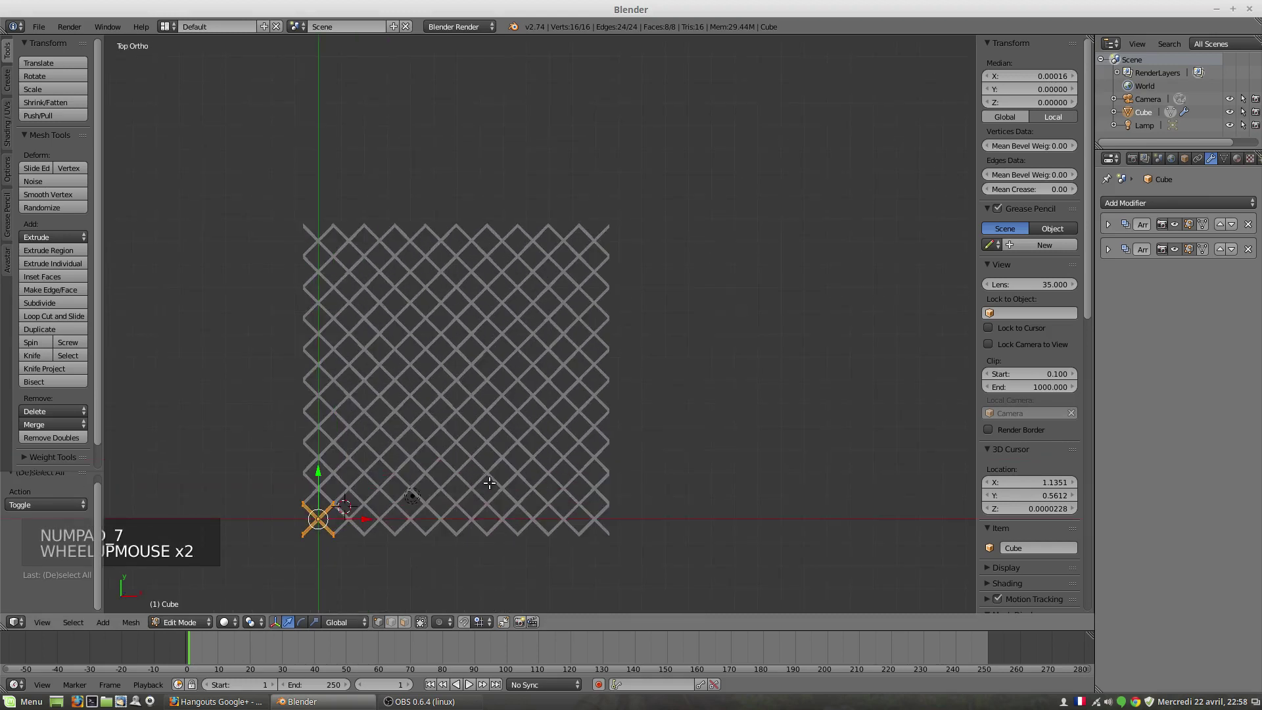
shift+middle_drag(499, 477, 592, 368)
scroll(632, 405, up, 3)
shift+middle_drag(632, 405, 627, 468)
scroll(627, 468, down, 1)
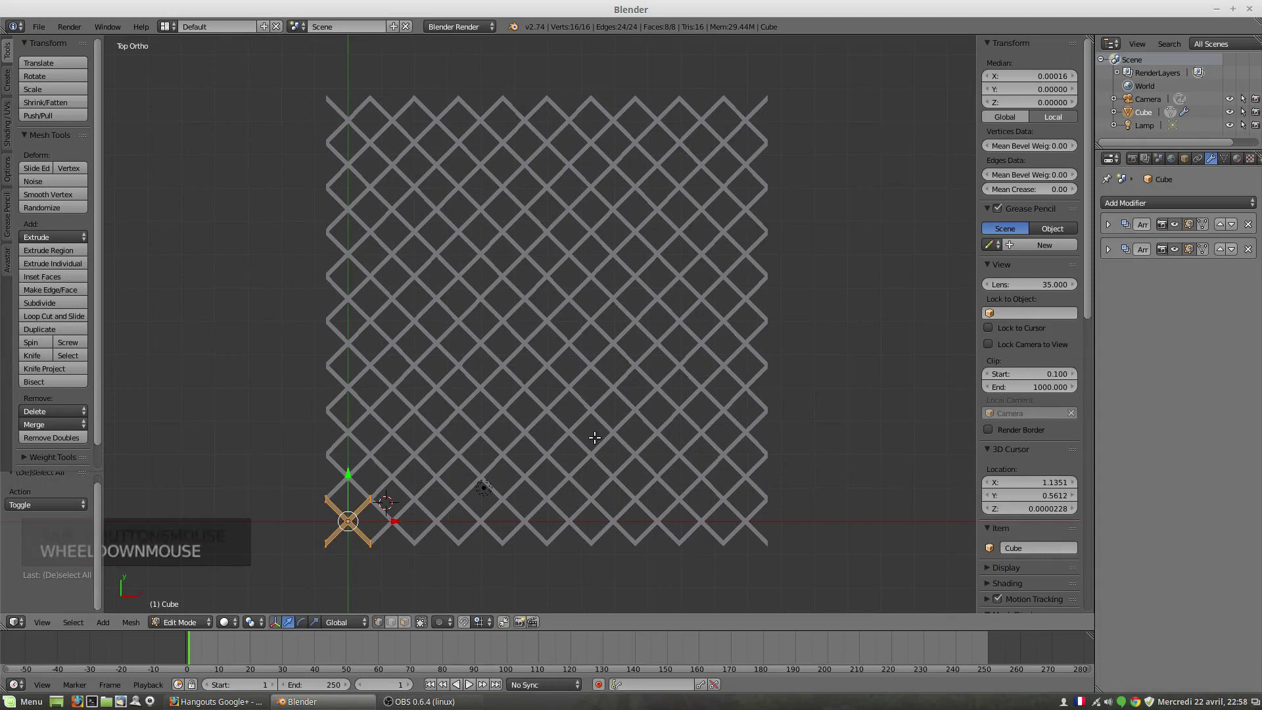
scroll(611, 460, down, 1)
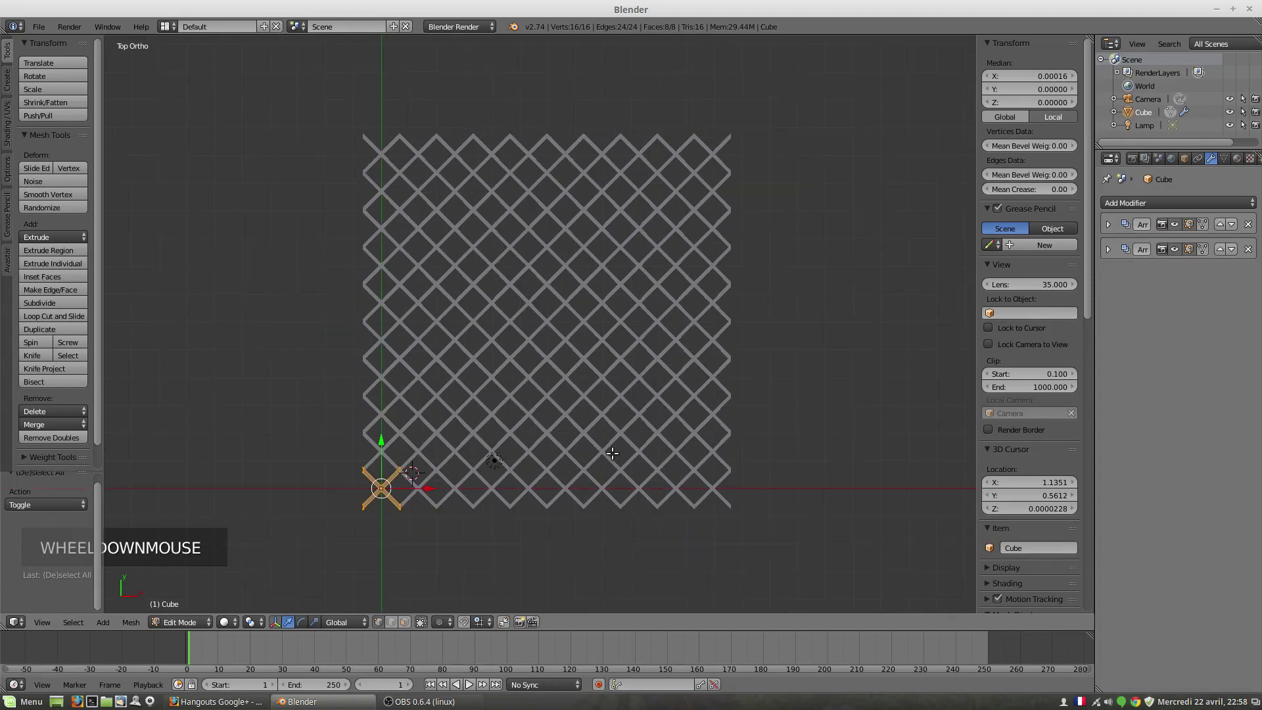
shift+middle_drag(603, 443, 573, 468)
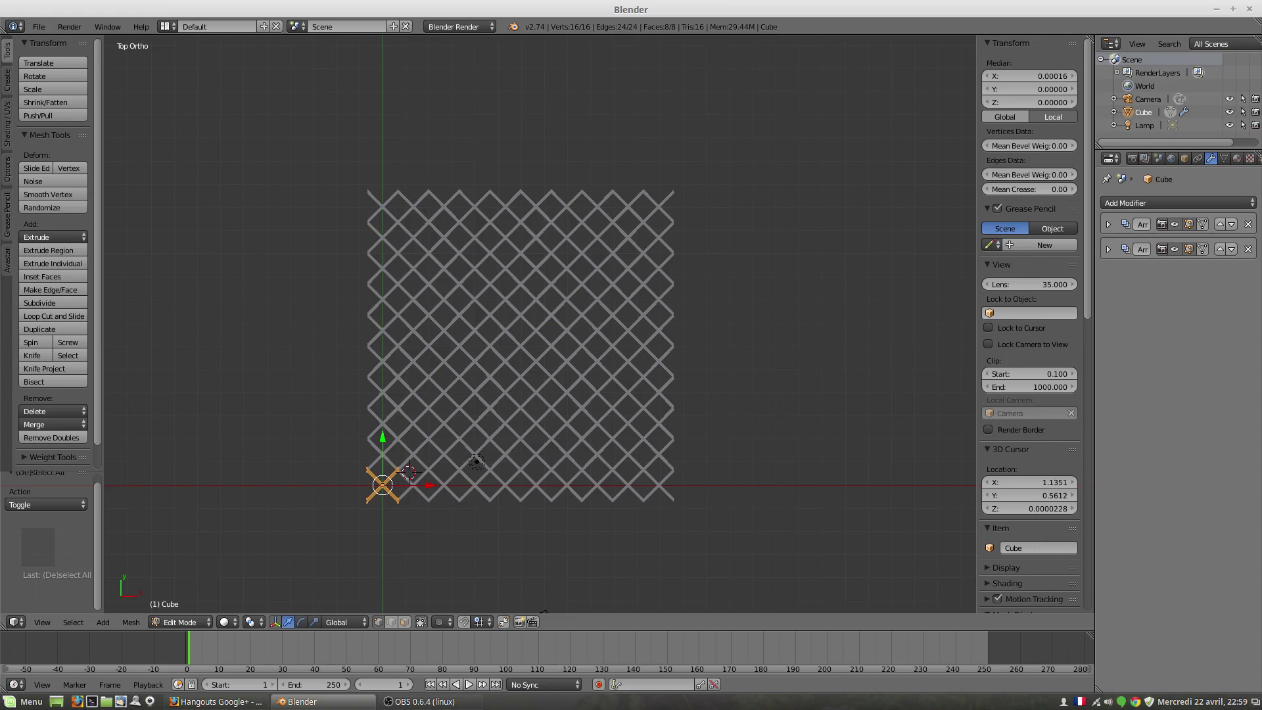
scroll(446, 474, up, 2)
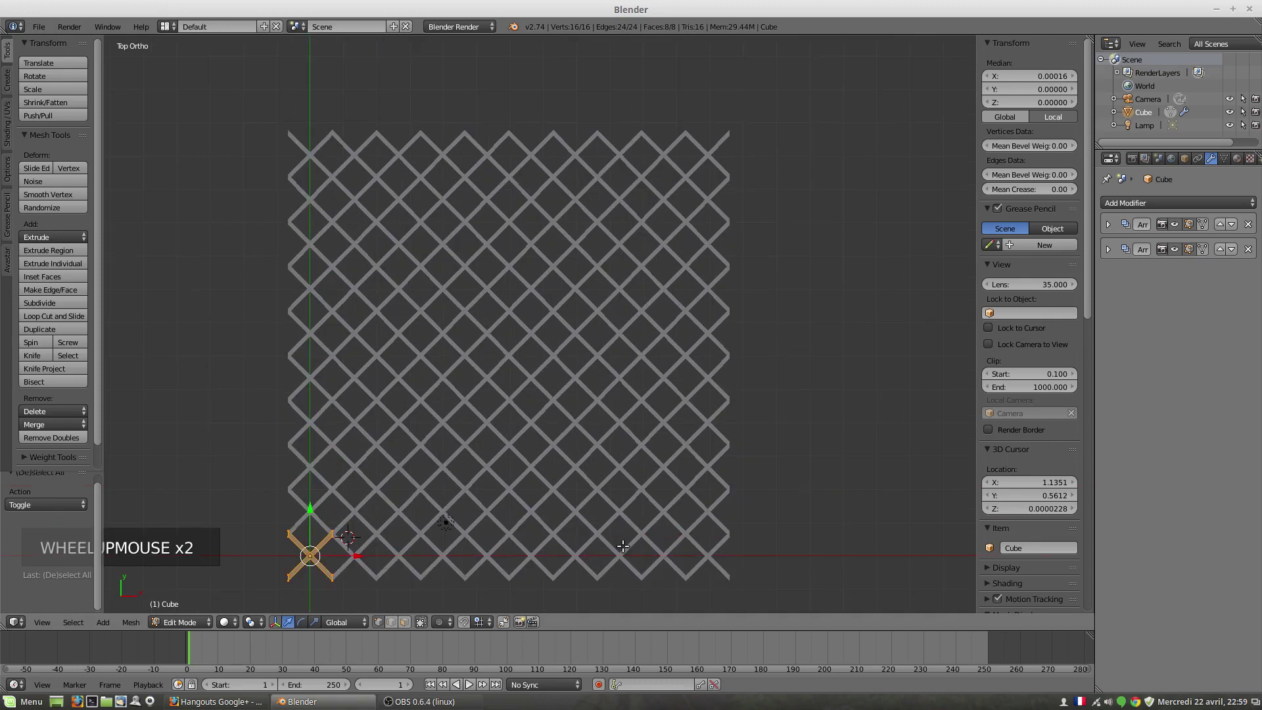
shift+middle_drag(377, 537, 611, 378)
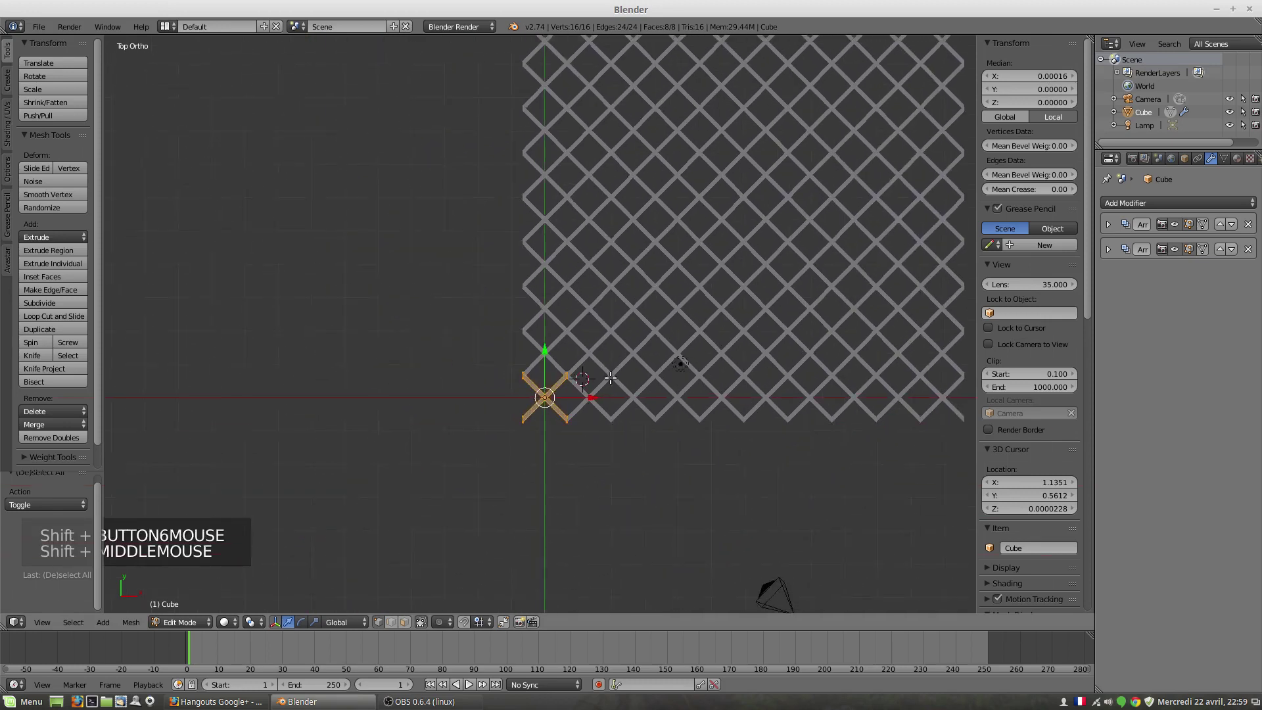
scroll(604, 401, up, 5)
shift+middle_drag(617, 423, 545, 293)
scroll(428, 383, up, 3)
scroll(426, 384, down, 1)
scroll(559, 378, up, 3)
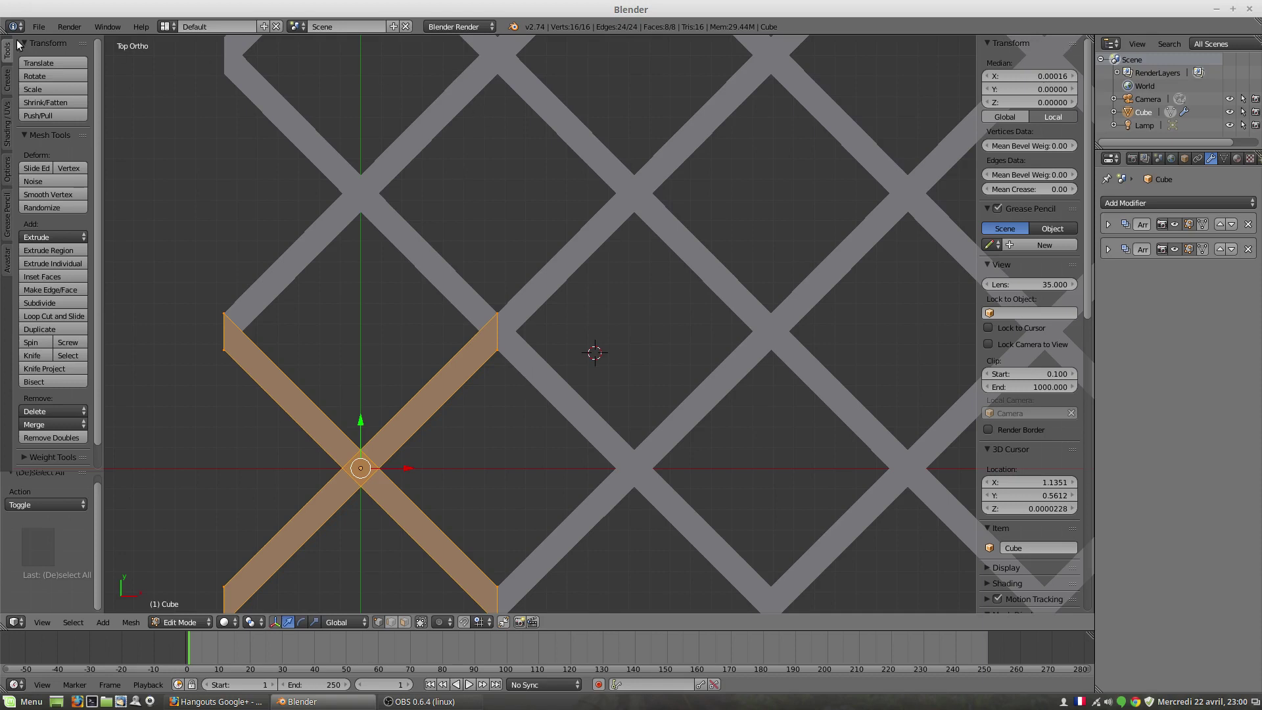
Check the Google+ Hangouts window in Firefox, return to Blender, and expand the second Array modifier's settings
drag(0, 40, 1210, 40)
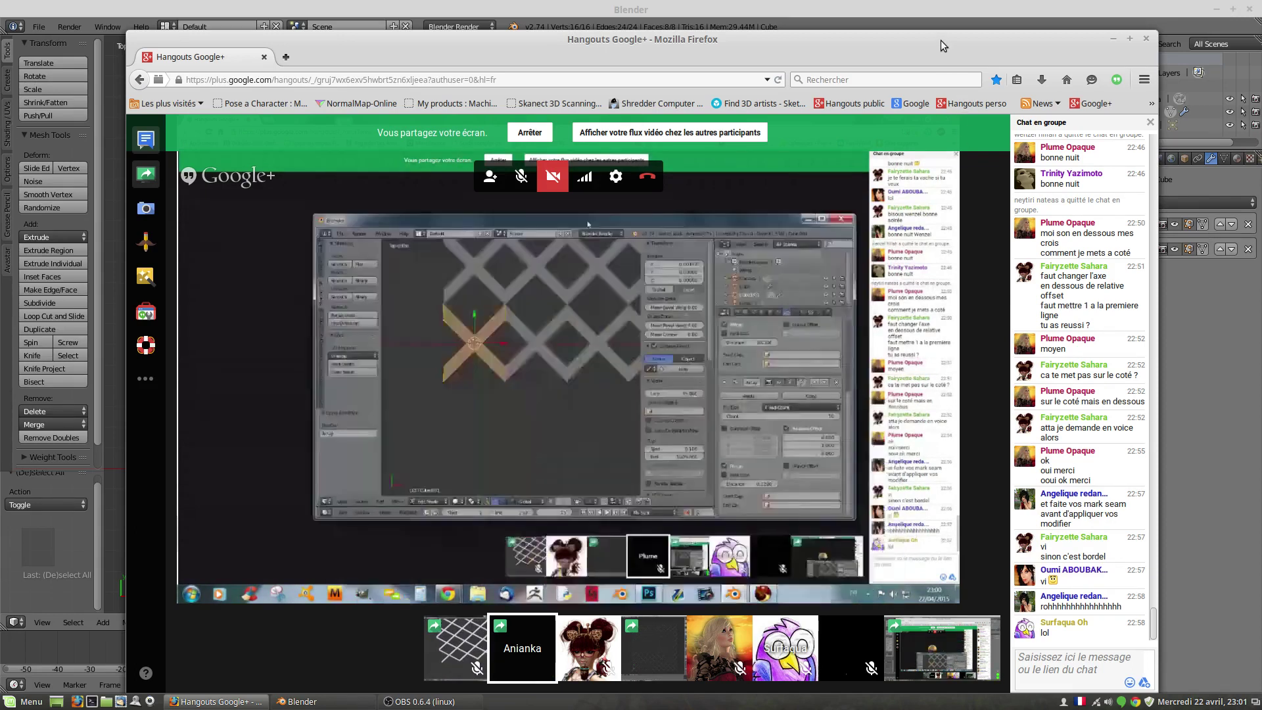
drag(941, 41, 0, 46)
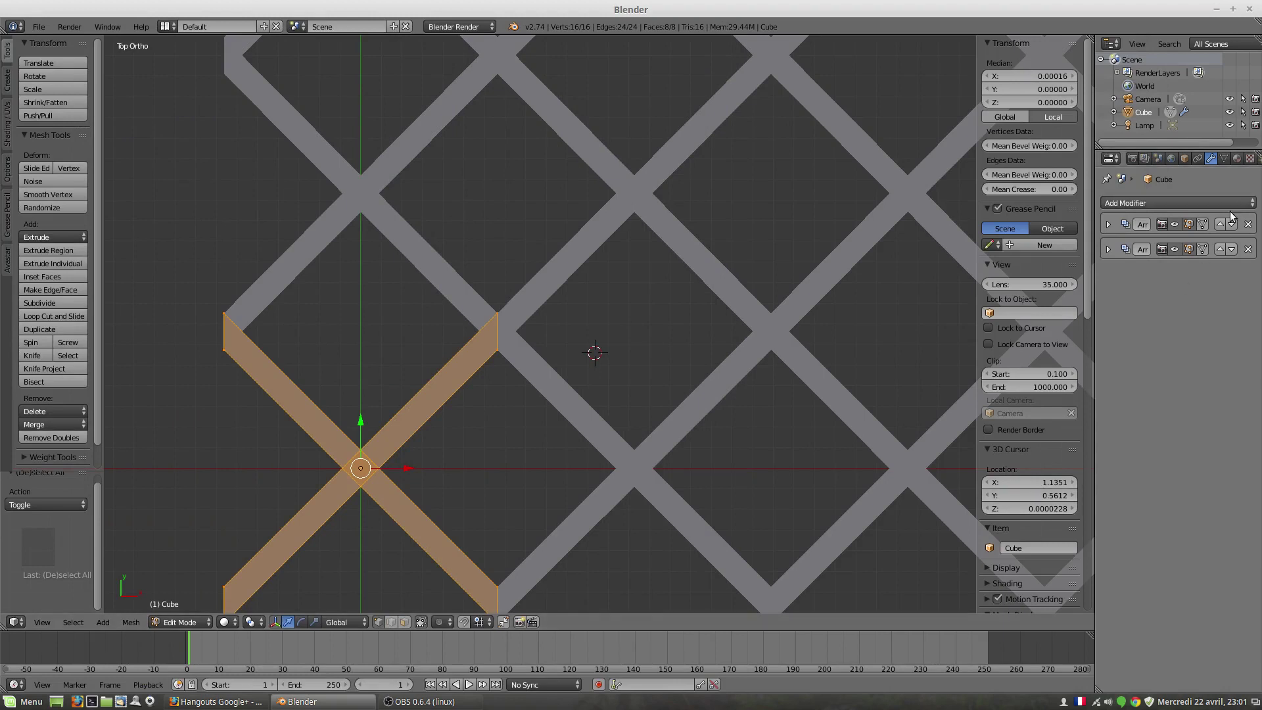
click(1108, 250)
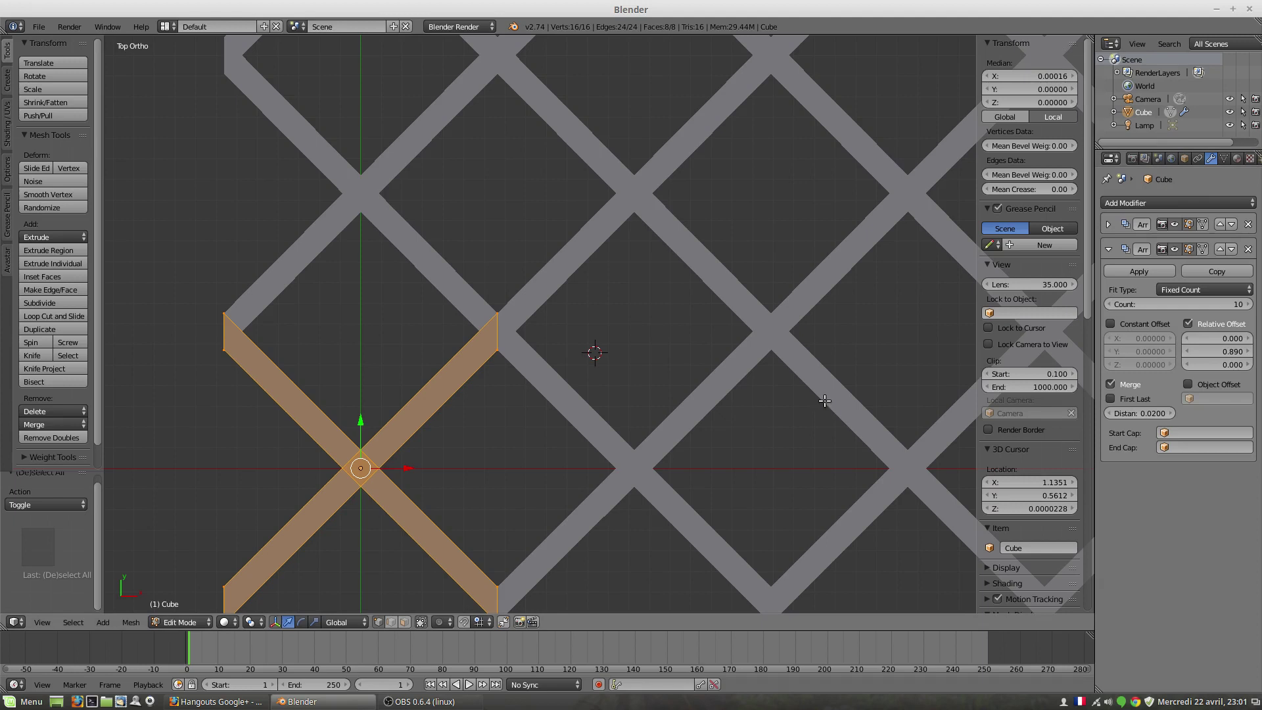
click(220, 703)
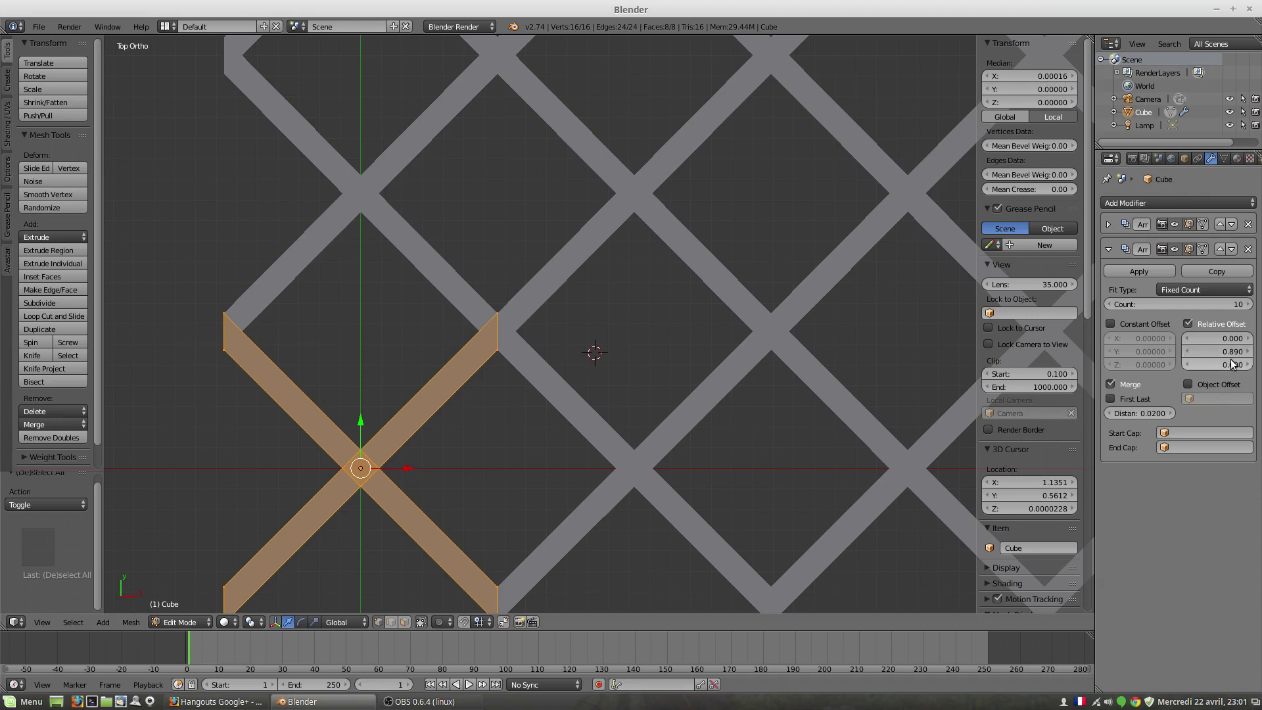
Try Y relative offsets of 1.290 and 1.390 on the second Array modifier, and return the value to 0.890
drag(1234, 355, 1254, 355)
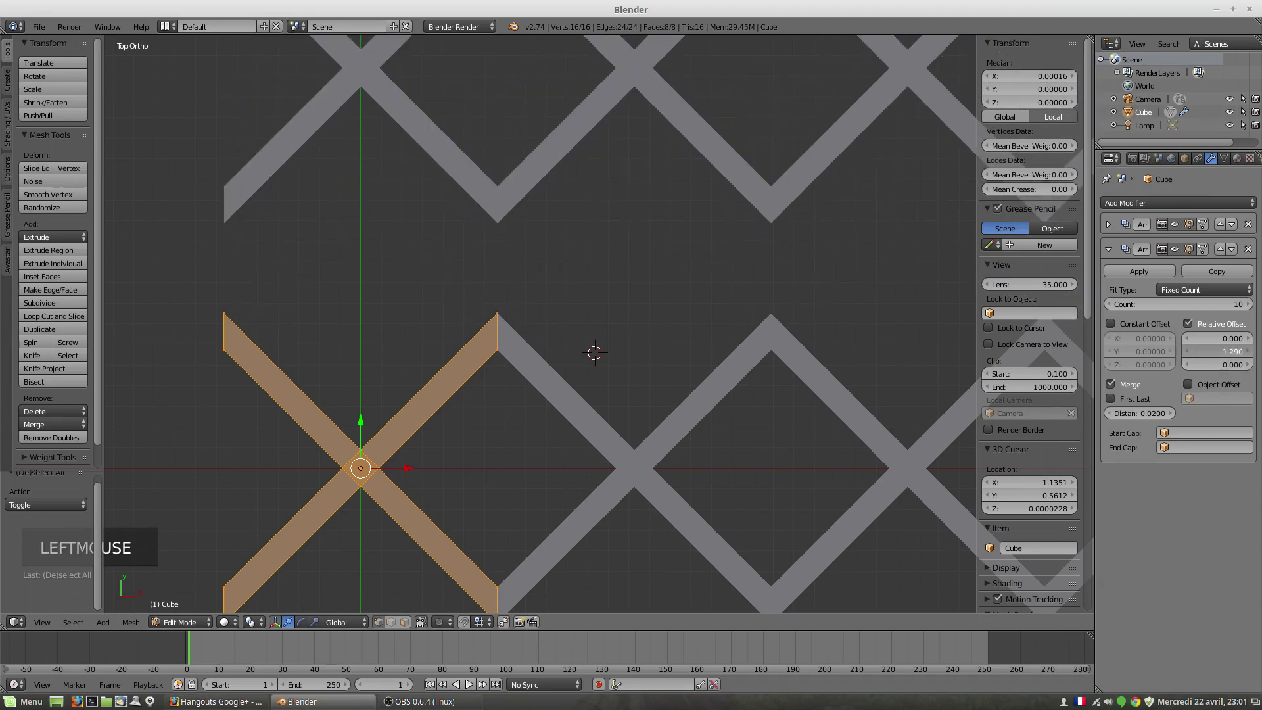
click(1246, 351)
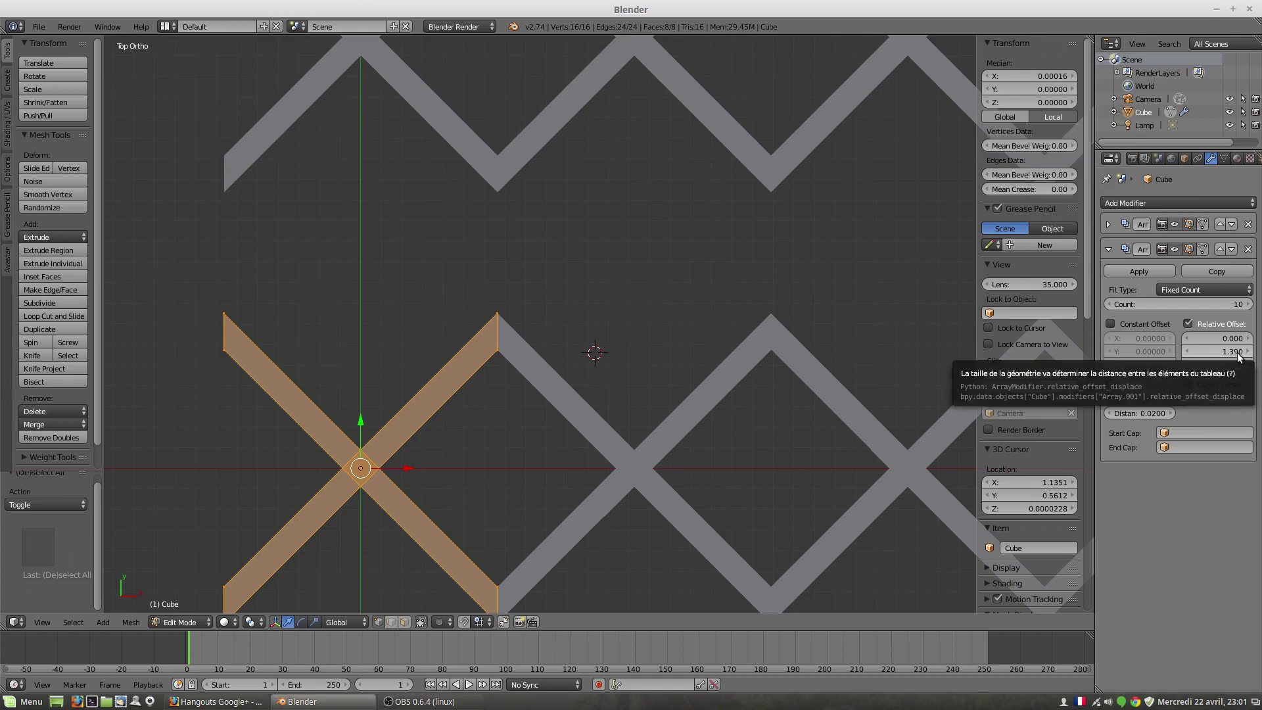
shift+drag(1239, 351, 1151, 357)
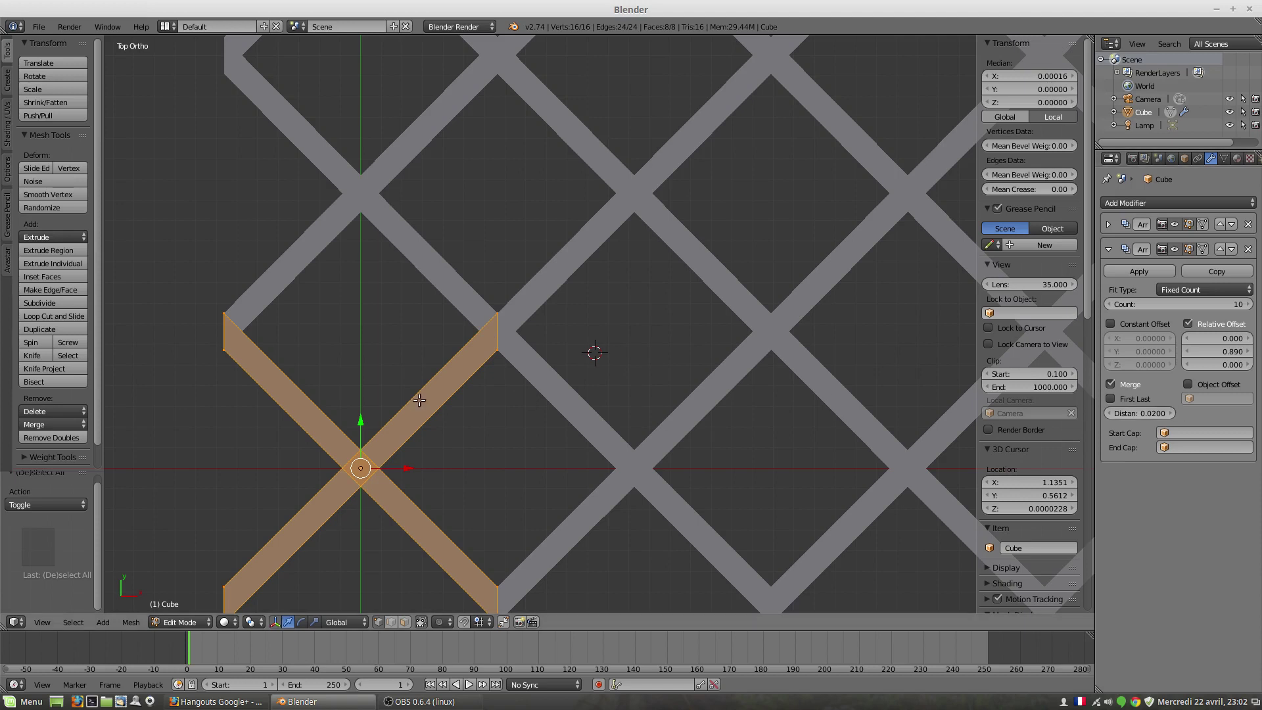
Turn off Merge in the second Array modifier and inspect the joint at the base cross's upper-right end
scroll(526, 347, down, 3)
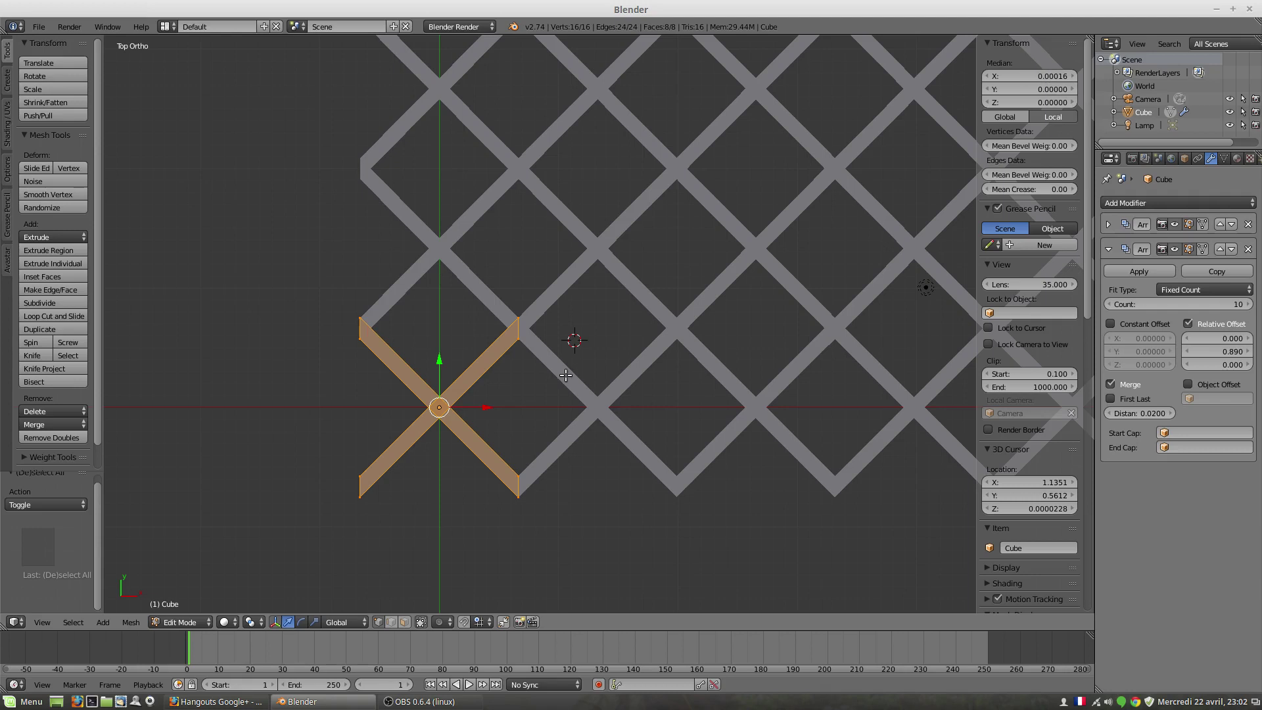
click(1110, 385)
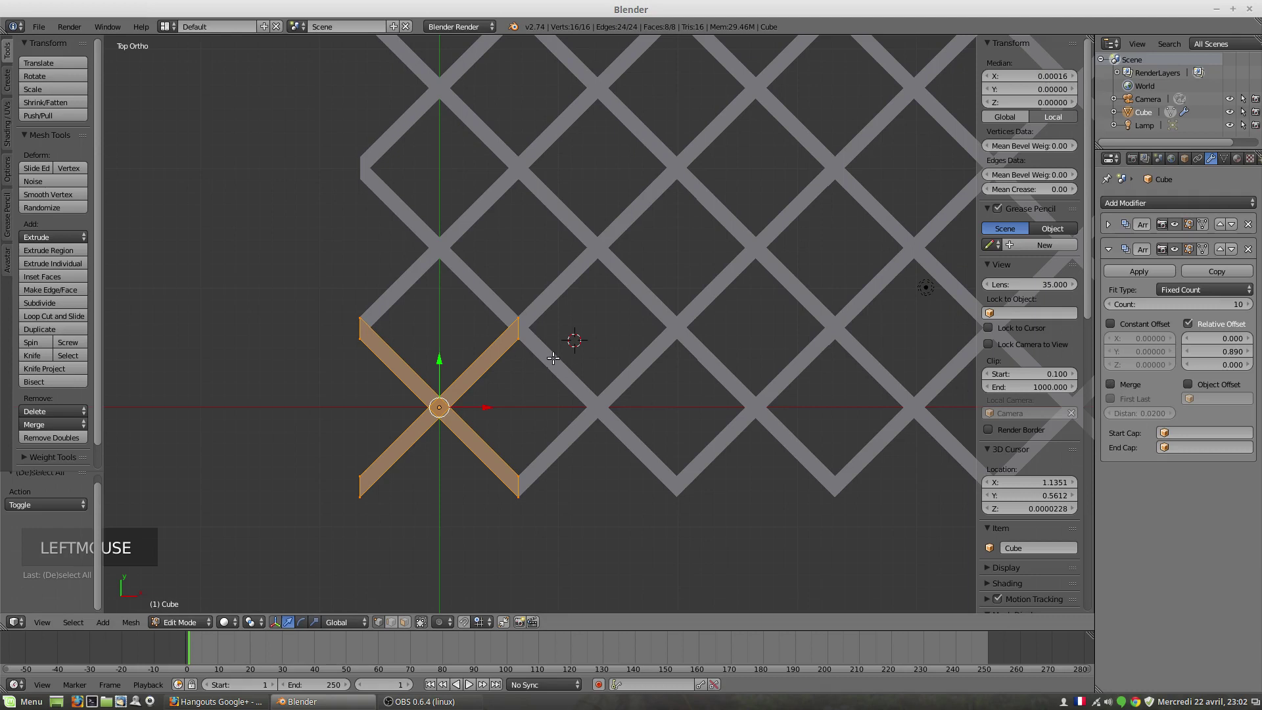
scroll(516, 322, up, 6)
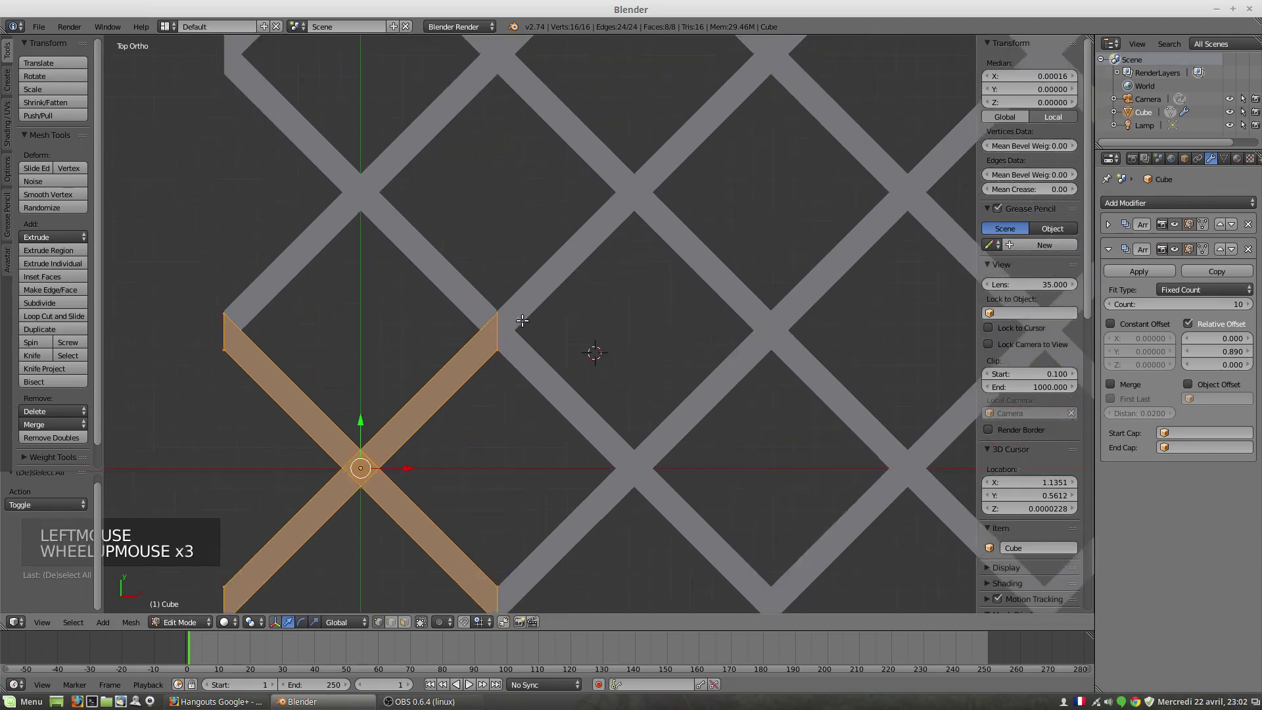
scroll(486, 315, up, 4)
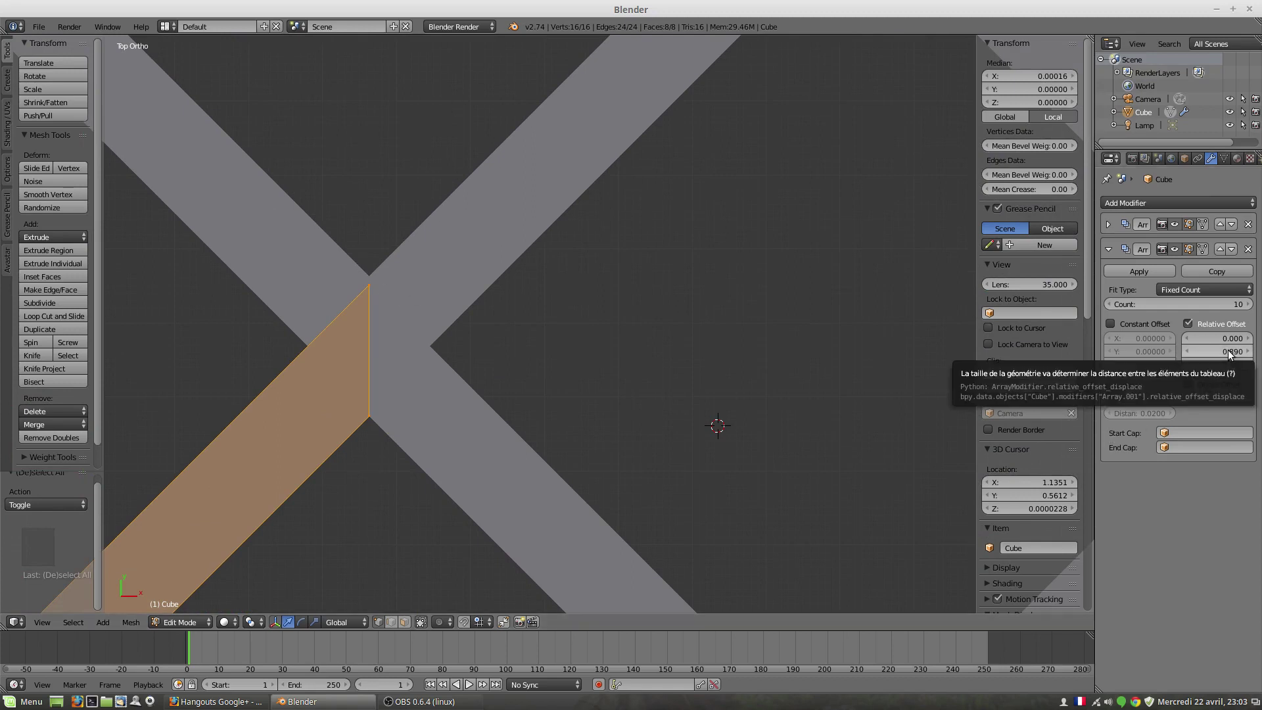
Try Y relative offsets of 0.790, 0.890, 0.880 and 0.980 on the second Array modifier
mouse_move(1218, 351)
shift+mouse_down()
mouse_move(1202, 352)
mouse_move(1227, 355)
shift+mouse_up()
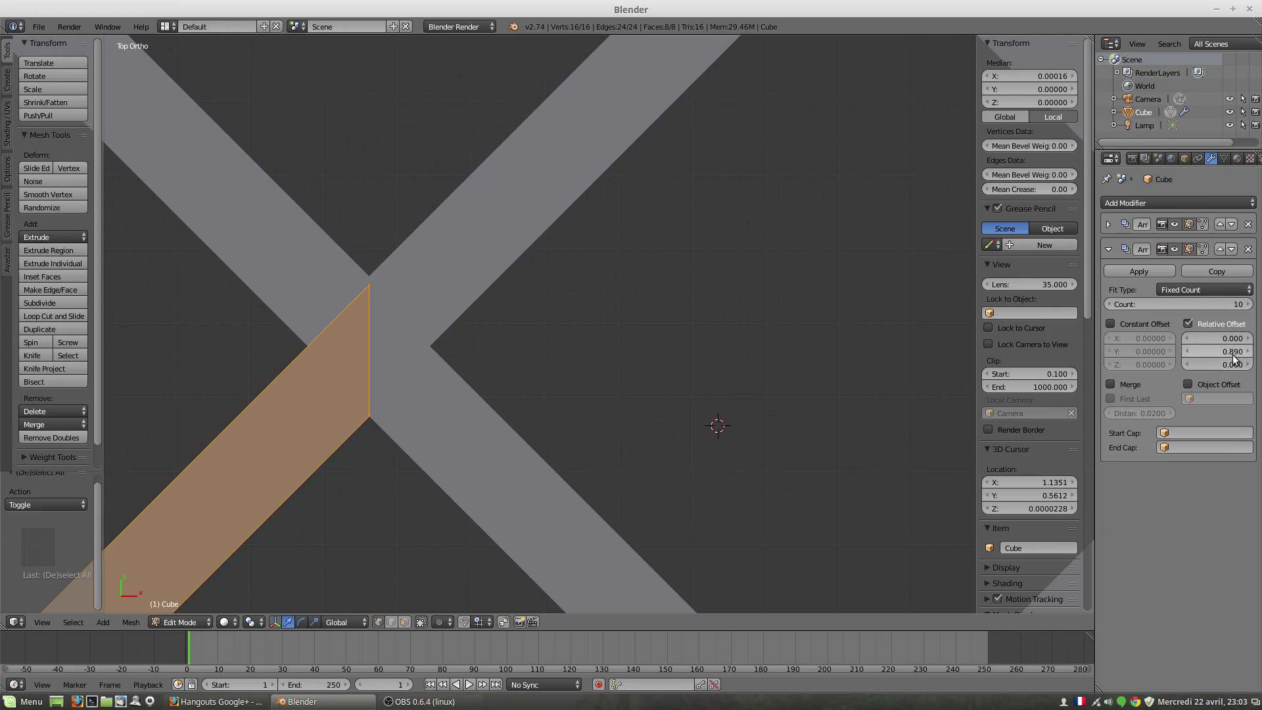
shift+click(1189, 353)
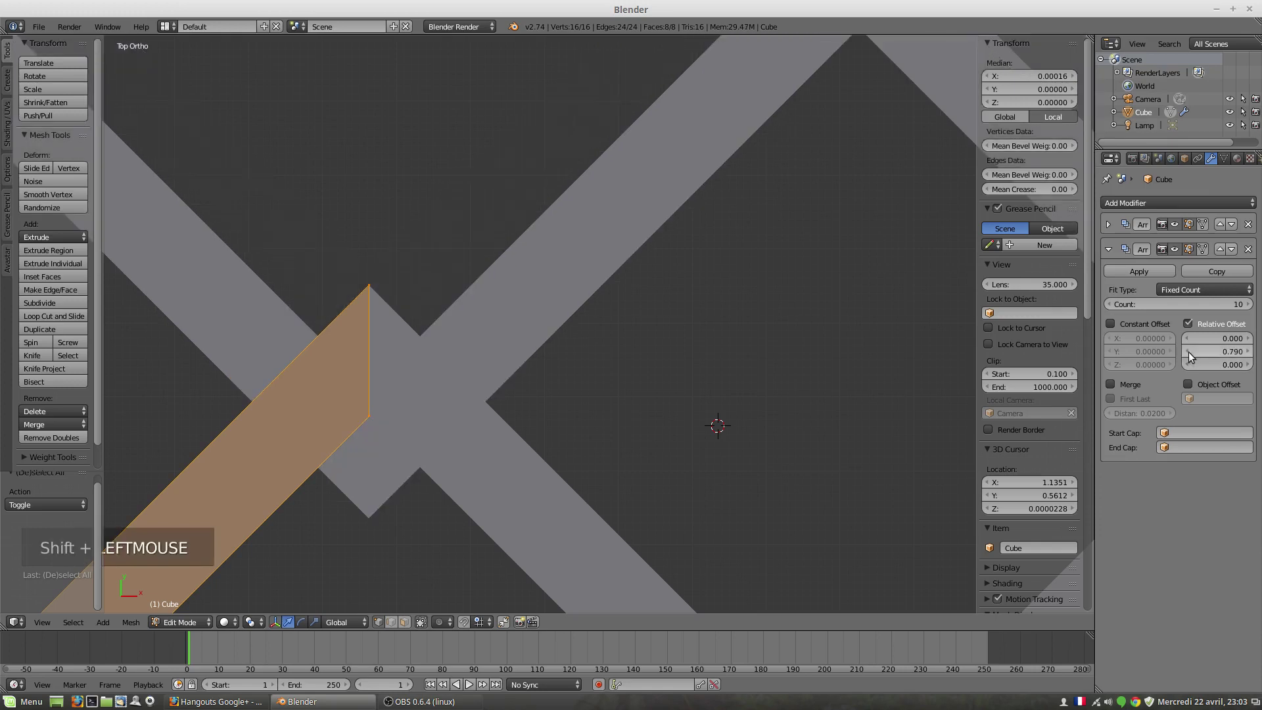
shift+click(1241, 352)
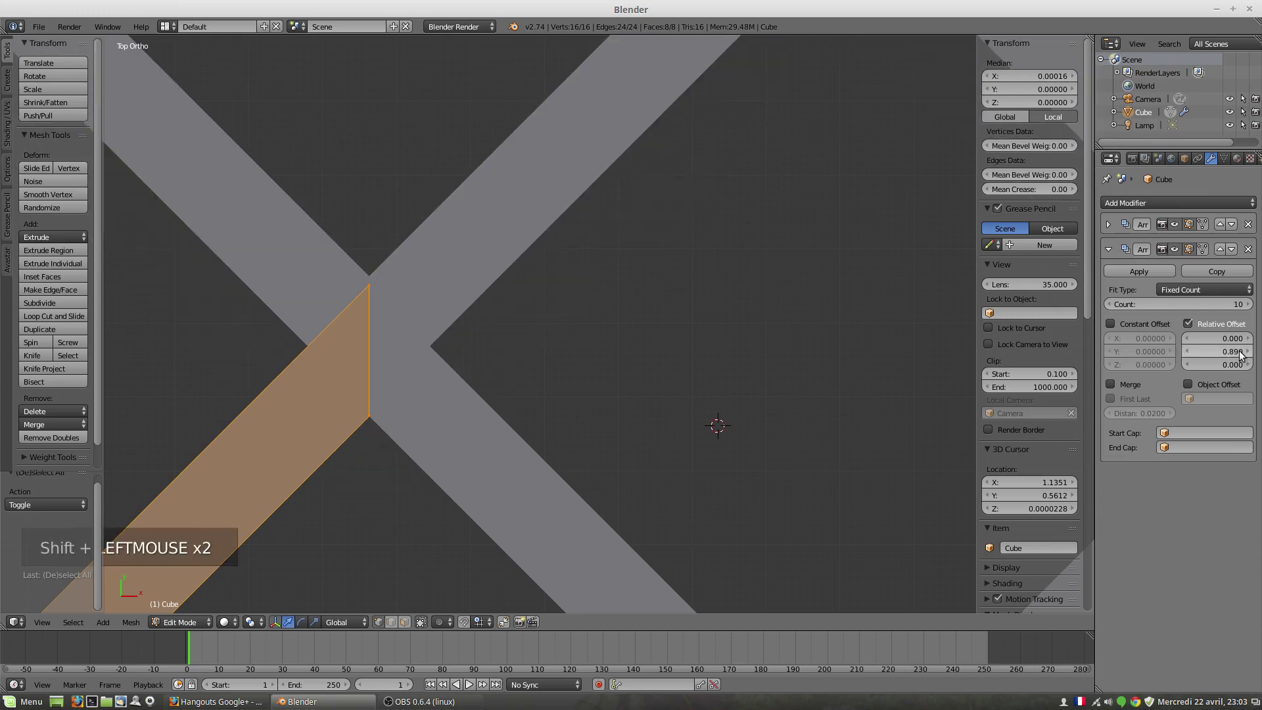
shift+click(1242, 352)
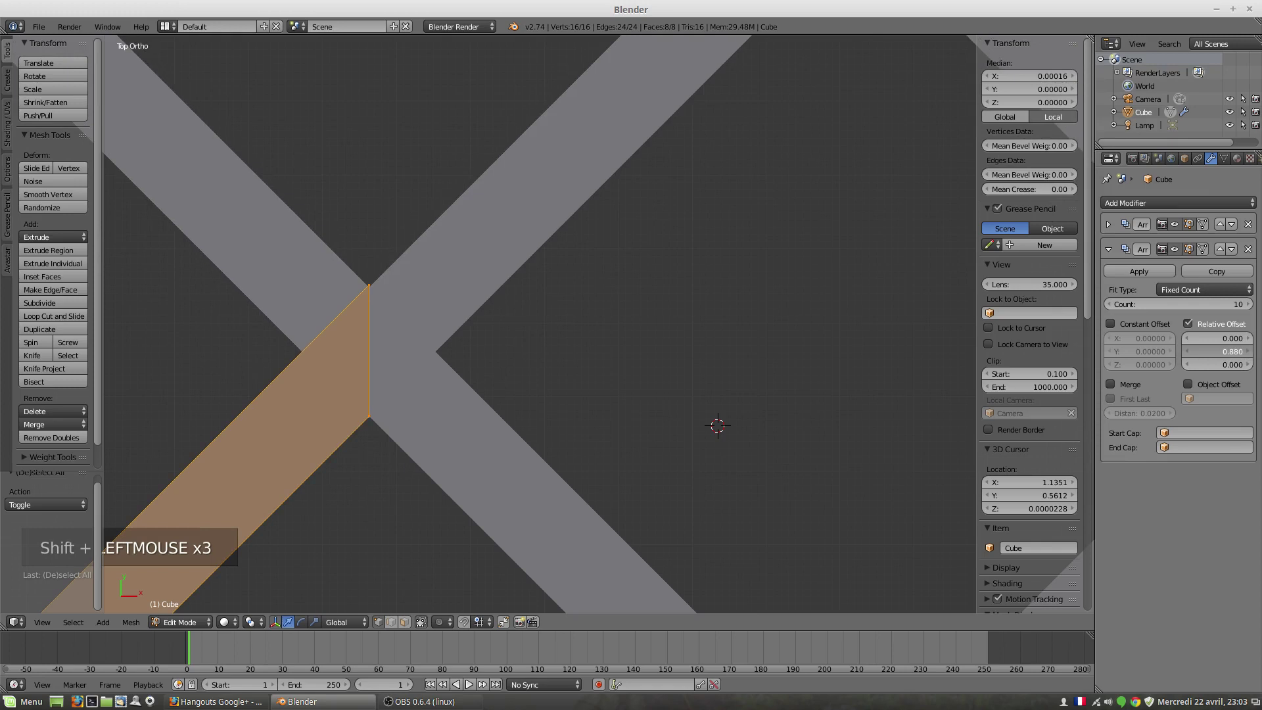
click(1242, 352)
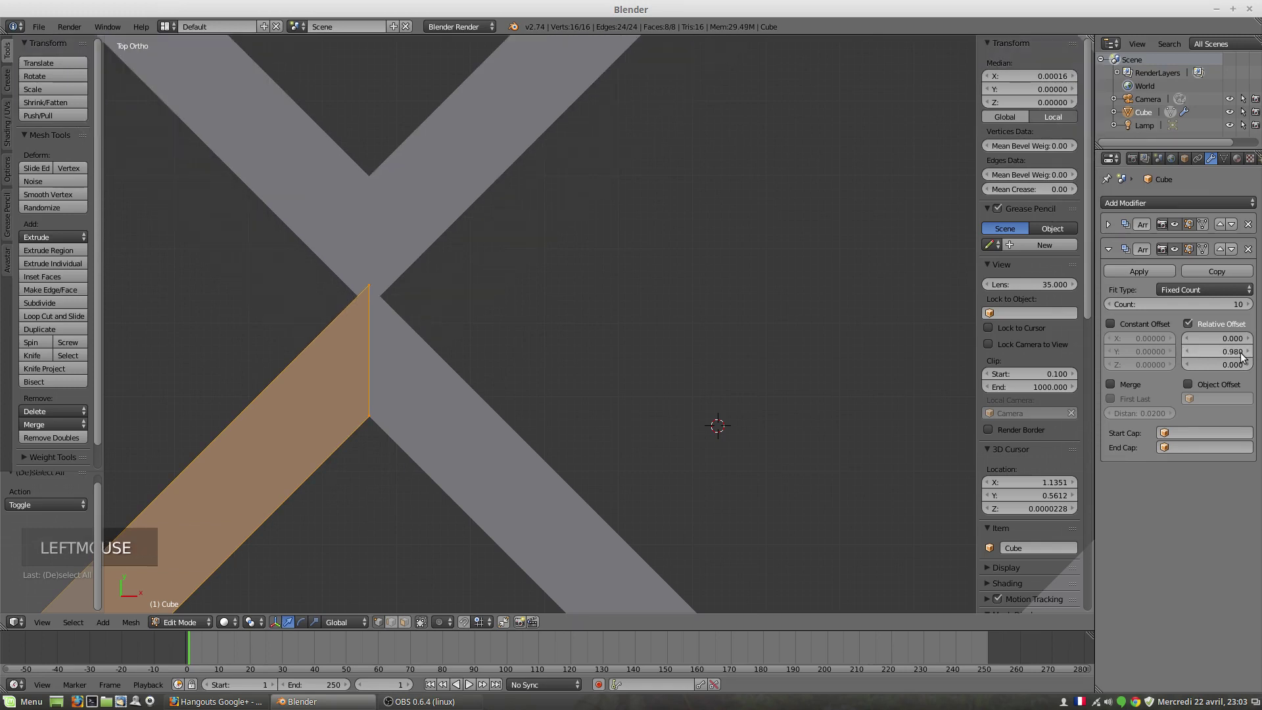
Set the second Array modifier's Y relative offset to 0.885 and turn its Merge option back on
click(1229, 356)
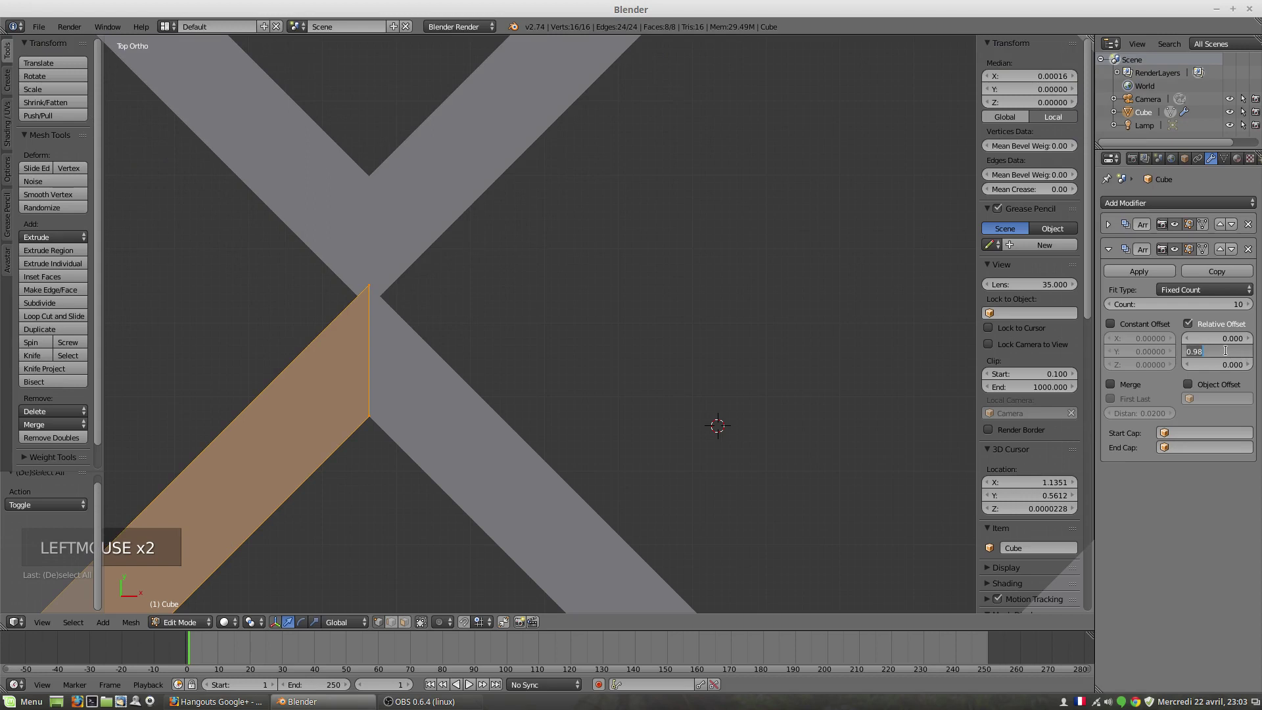
text(0.885)
key(Return)
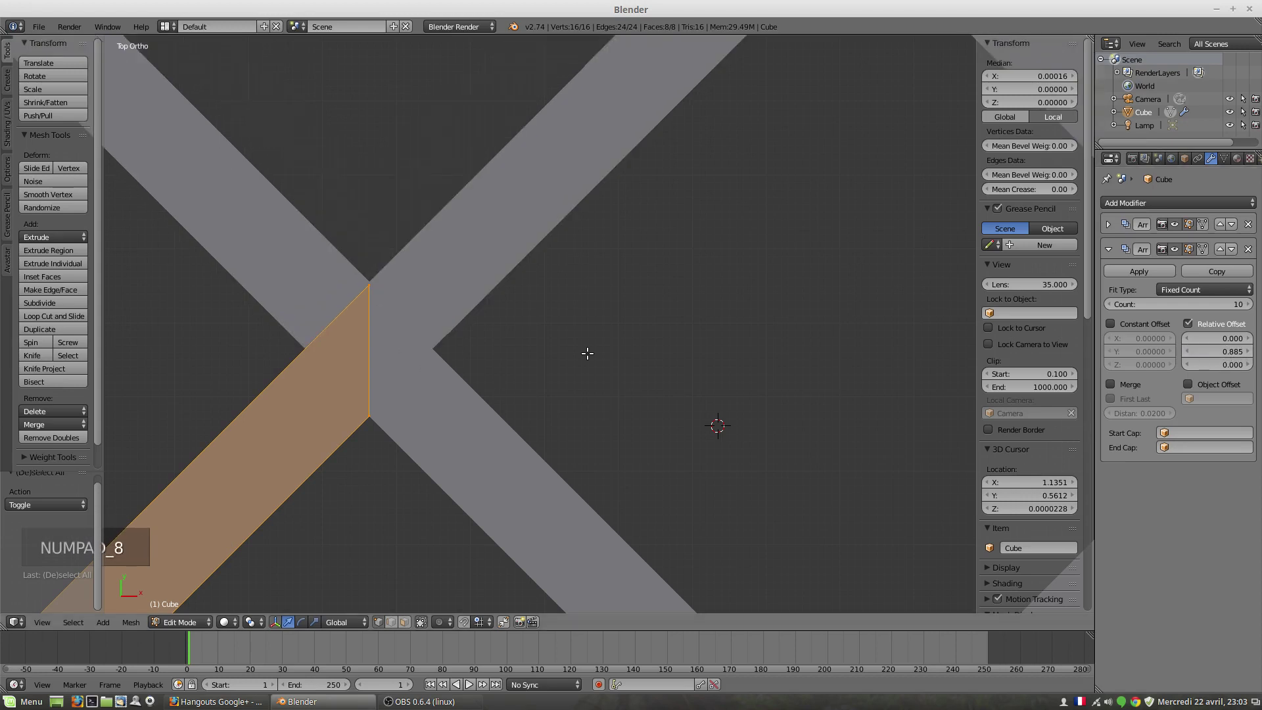
click(1111, 385)
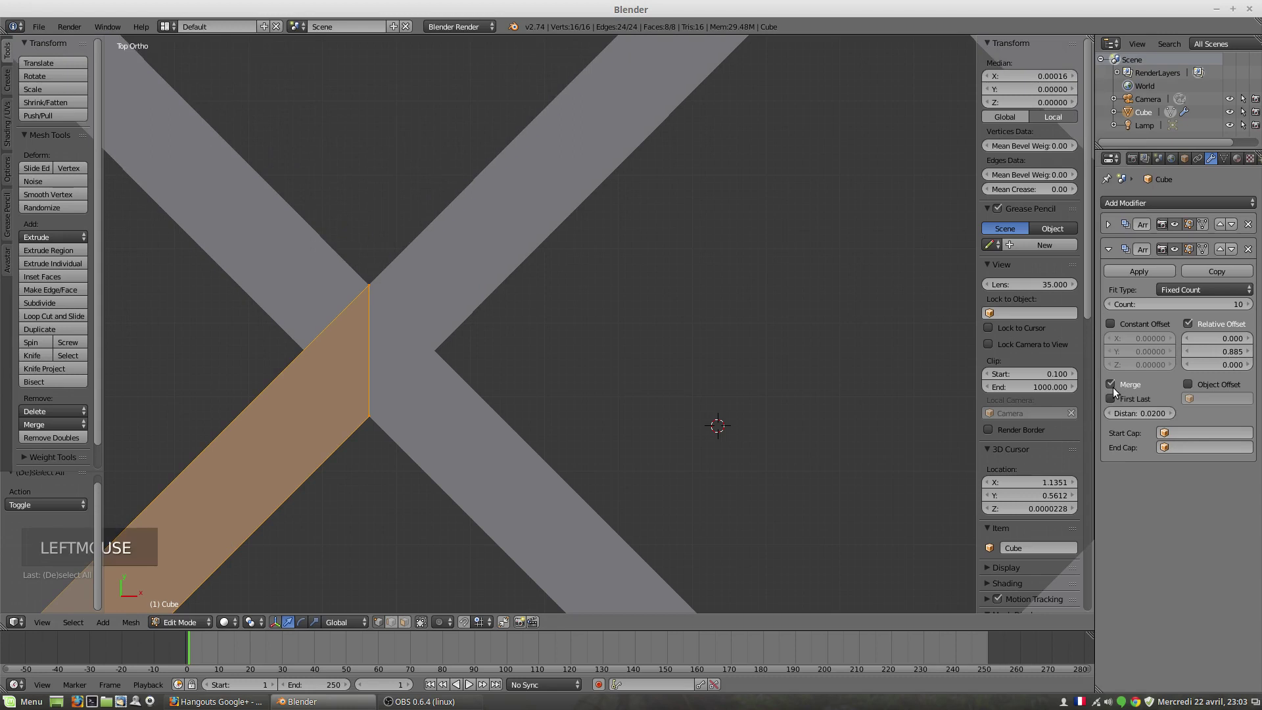
Examine the joints around the base cross and the whole lattice, from above and slightly tilted
scroll(464, 287, down, 7)
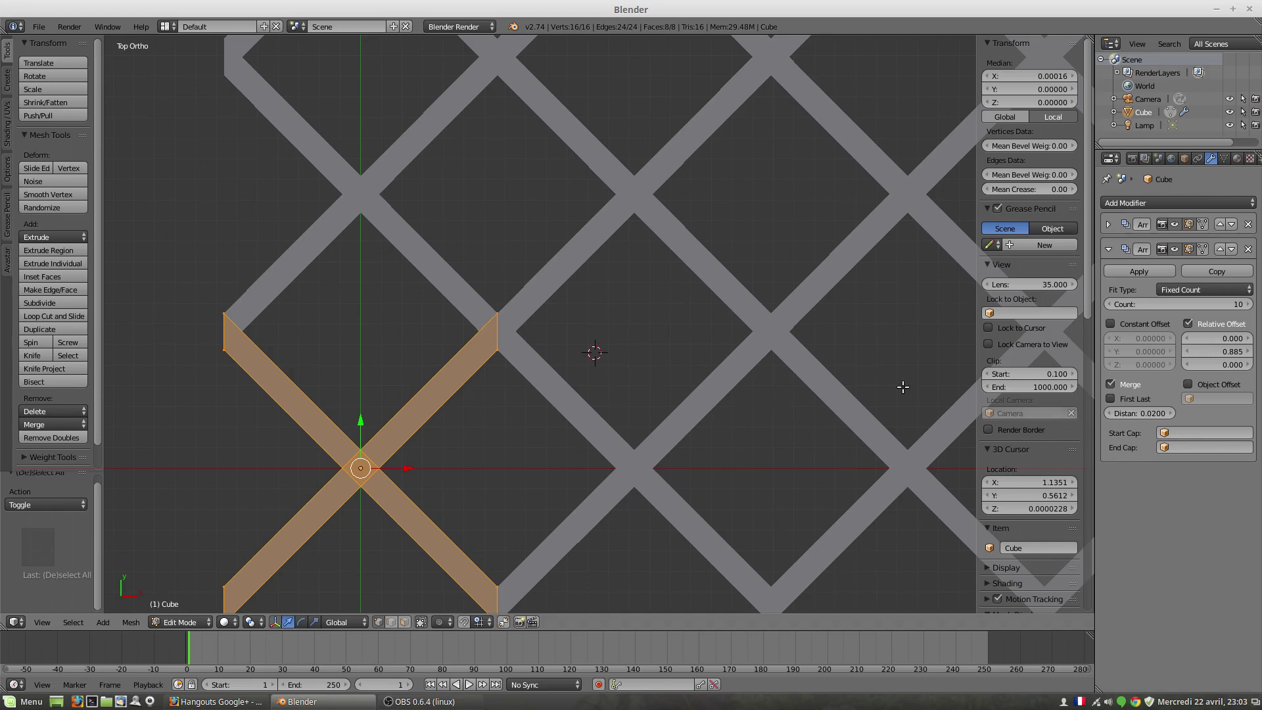
scroll(512, 330, down, 3)
scroll(516, 327, down, 6)
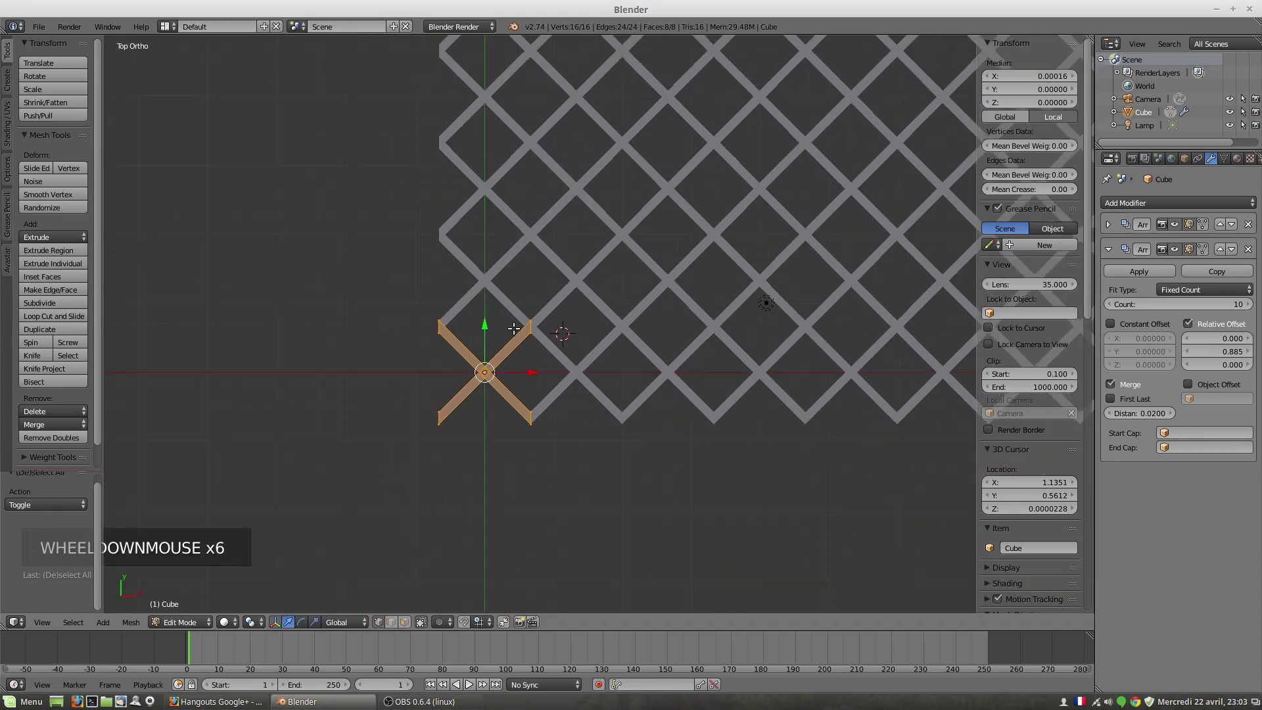
middle_drag(726, 289, 468, 437)
scroll(511, 433, down, 2)
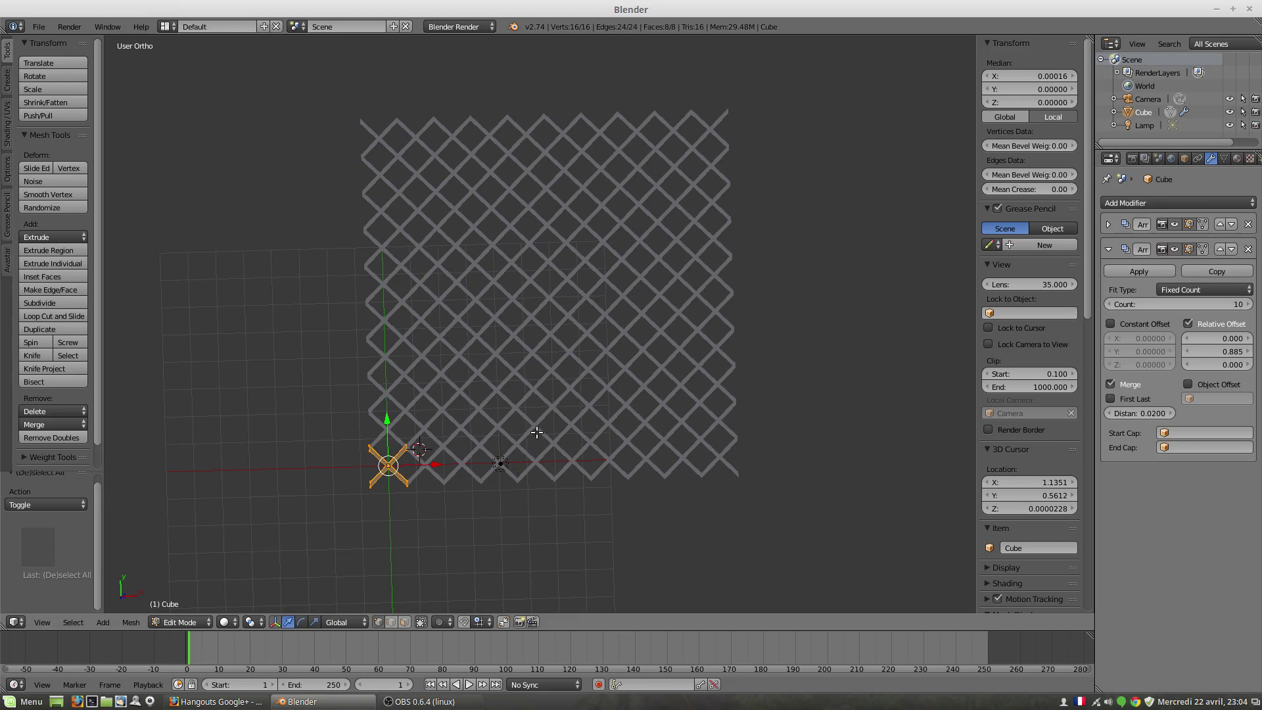
scroll(538, 437, down, 1)
middle_drag(539, 392, 503, 375)
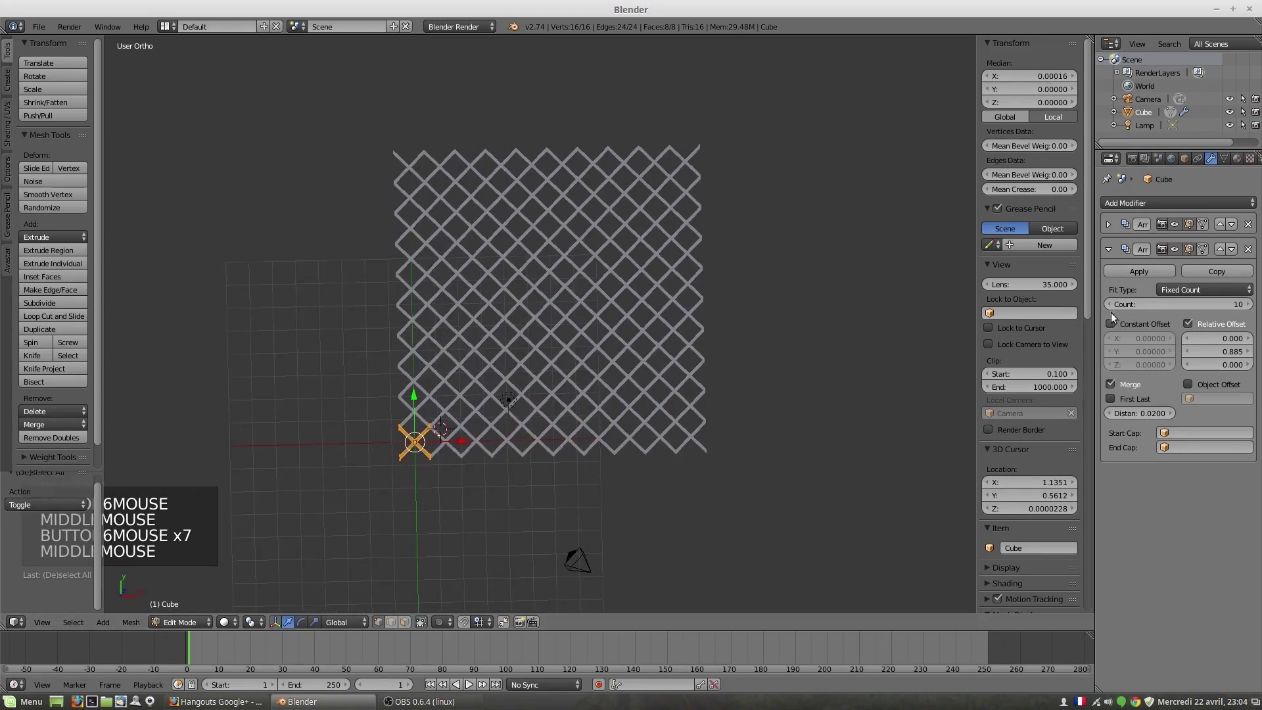
Collapse the second Array modifier and add a Subdivision Surface modifier with 2 view subdivisions
click(1108, 249)
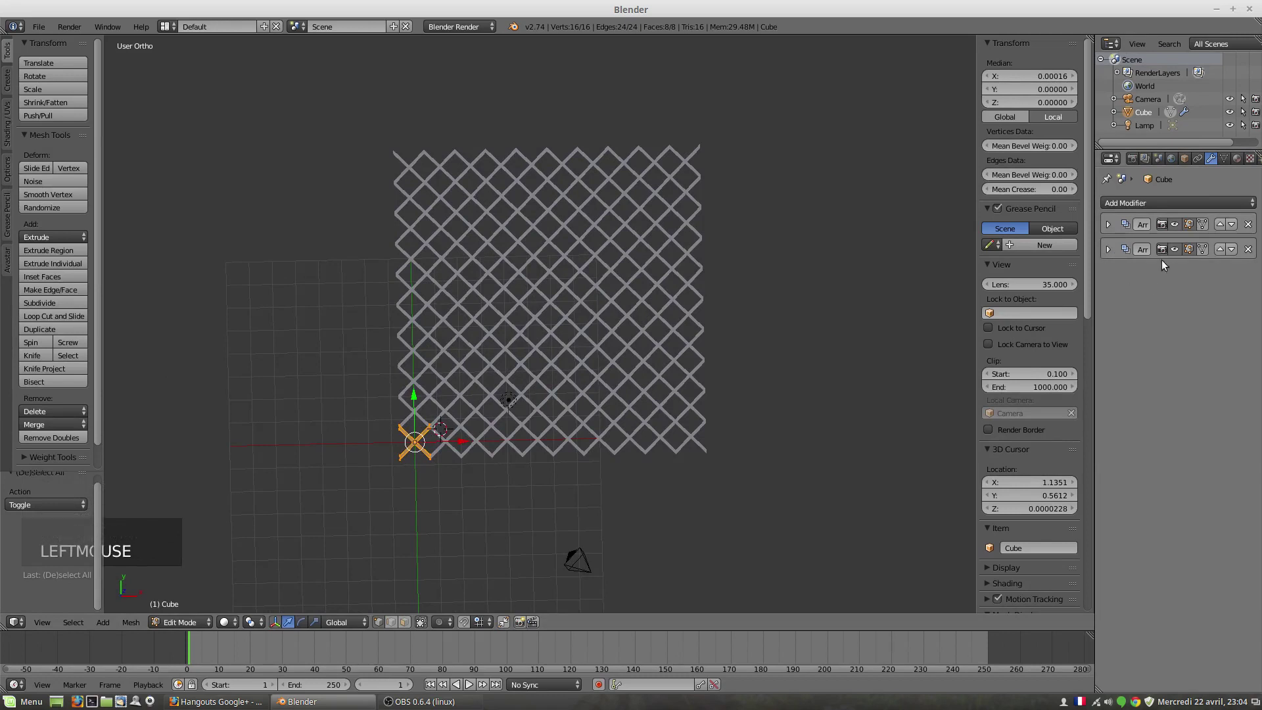
click(1122, 202)
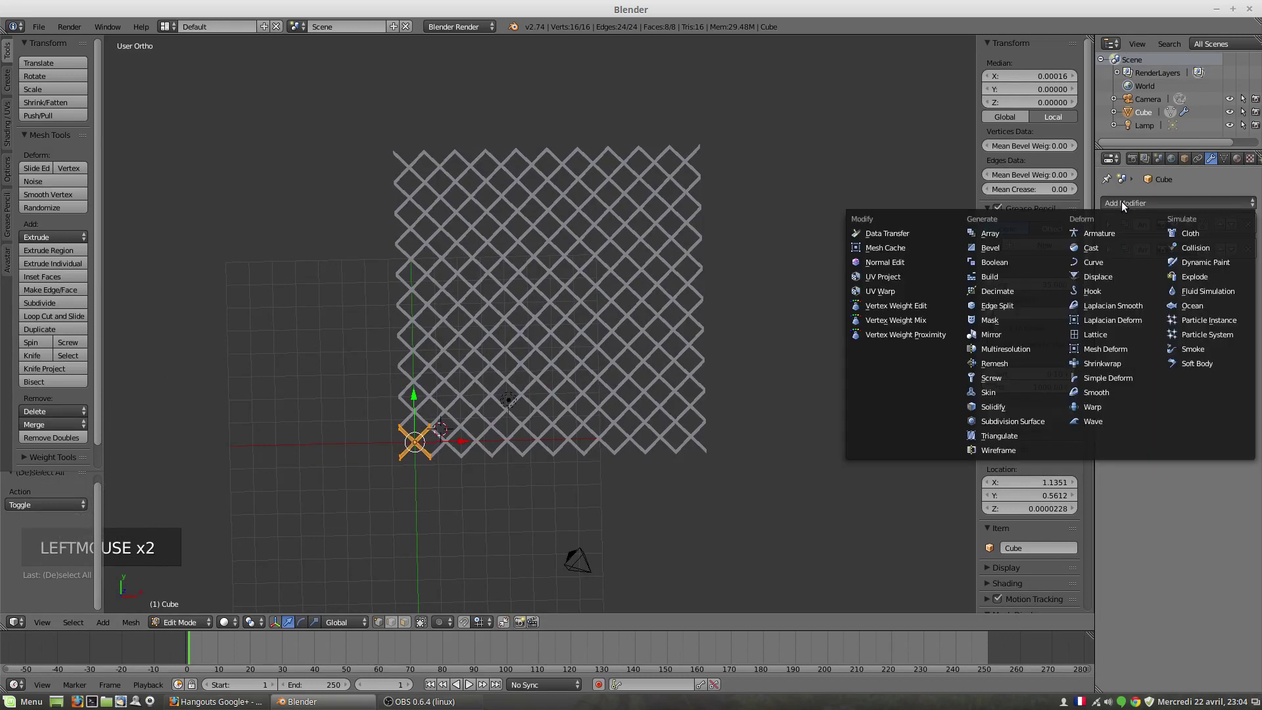
click(1020, 418)
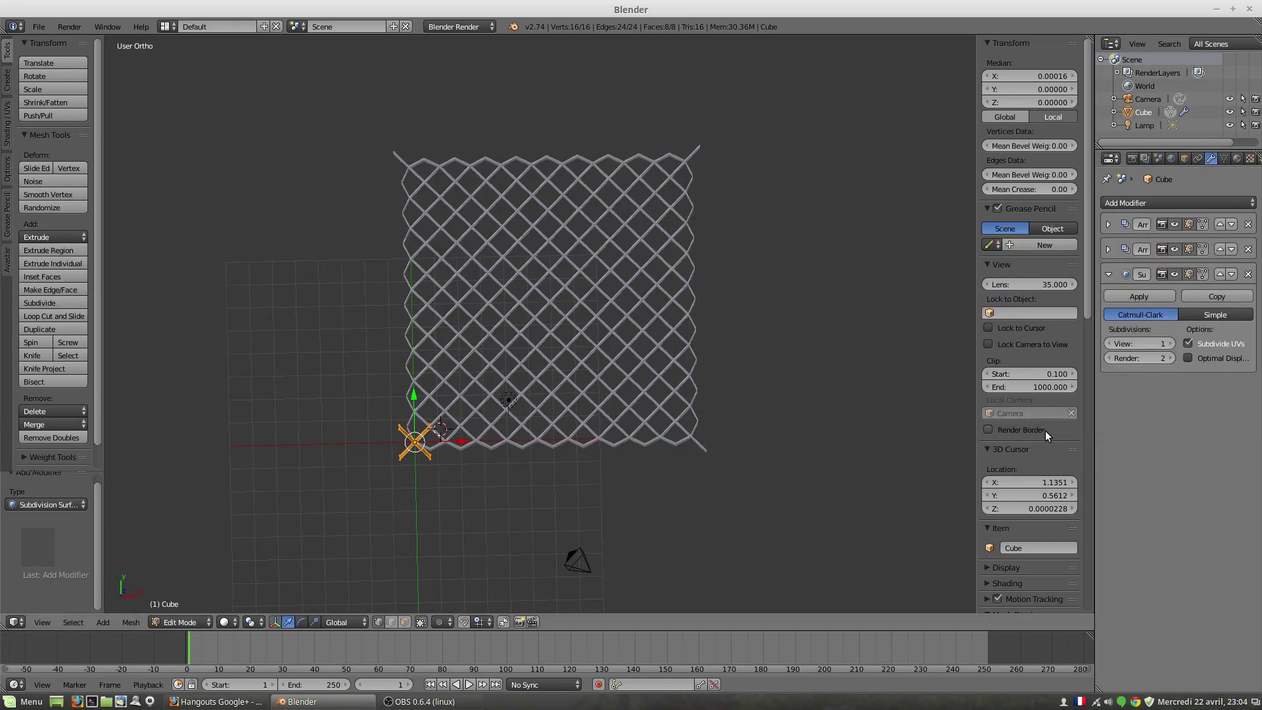
click(1171, 343)
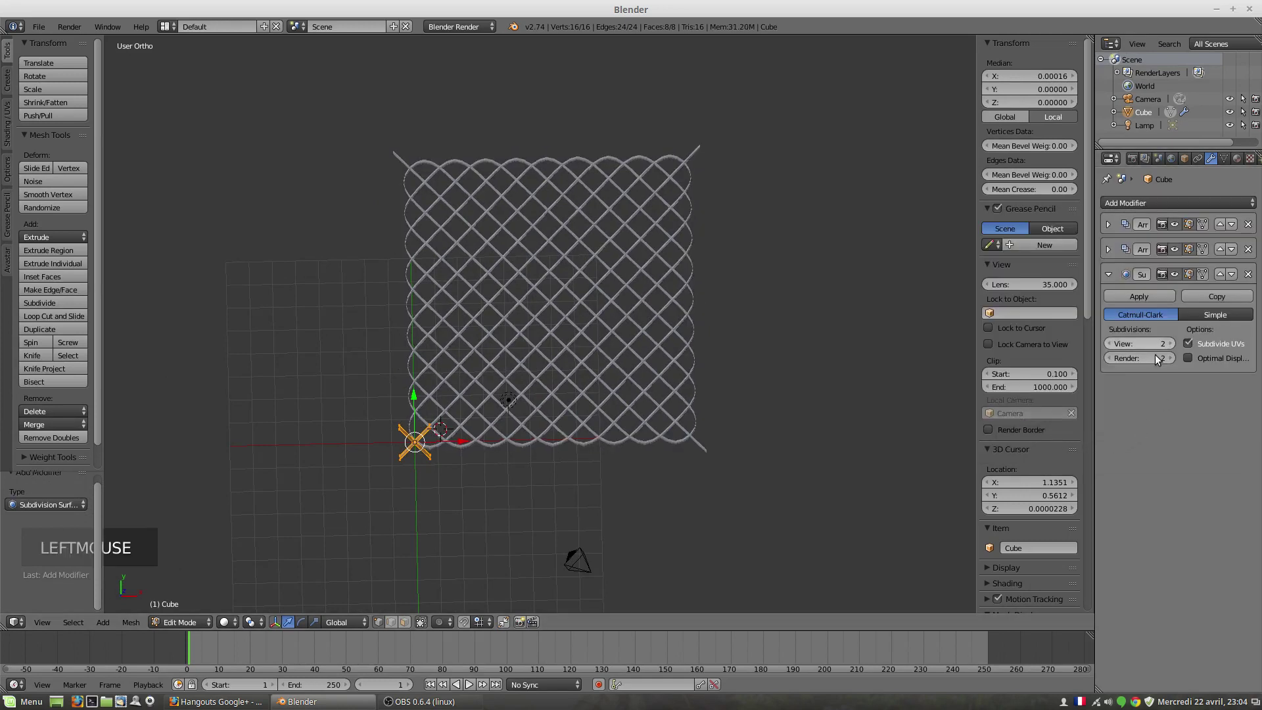
Inspect the subdivided lattice from several angles, checking its rounded bars, curved borders and the joints near the base cross
scroll(730, 453, up, 1)
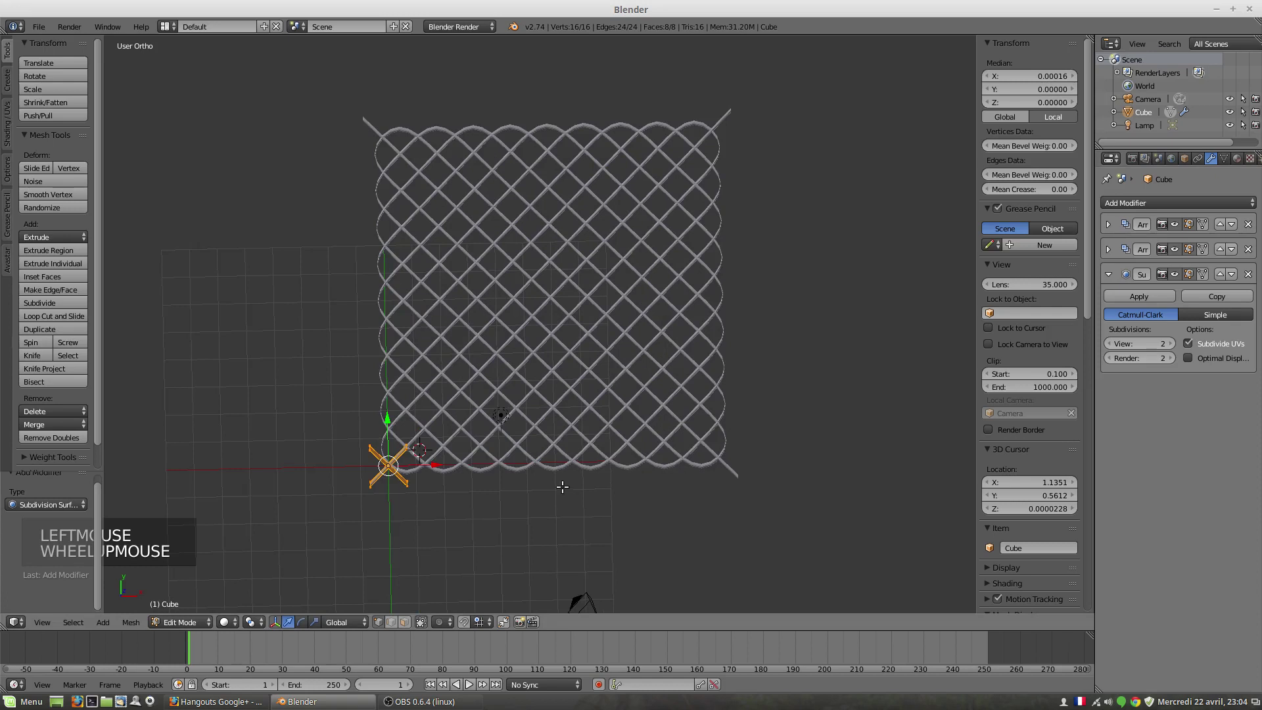
scroll(556, 480, up, 6)
scroll(545, 467, up, 5)
middle_drag(489, 456, 480, 394)
shift+middle_drag(351, 497, 693, 223)
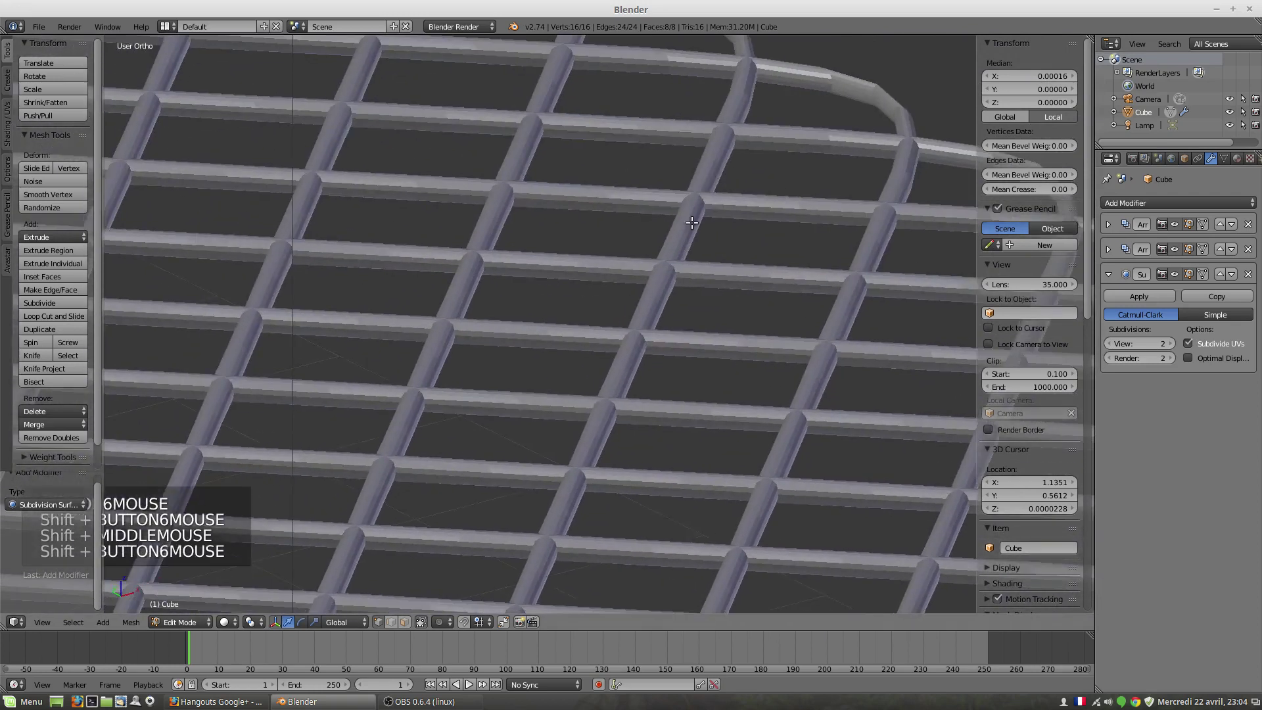
scroll(693, 223, down, 8)
shift+middle_drag(435, 462, 546, 416)
scroll(672, 465, up, 6)
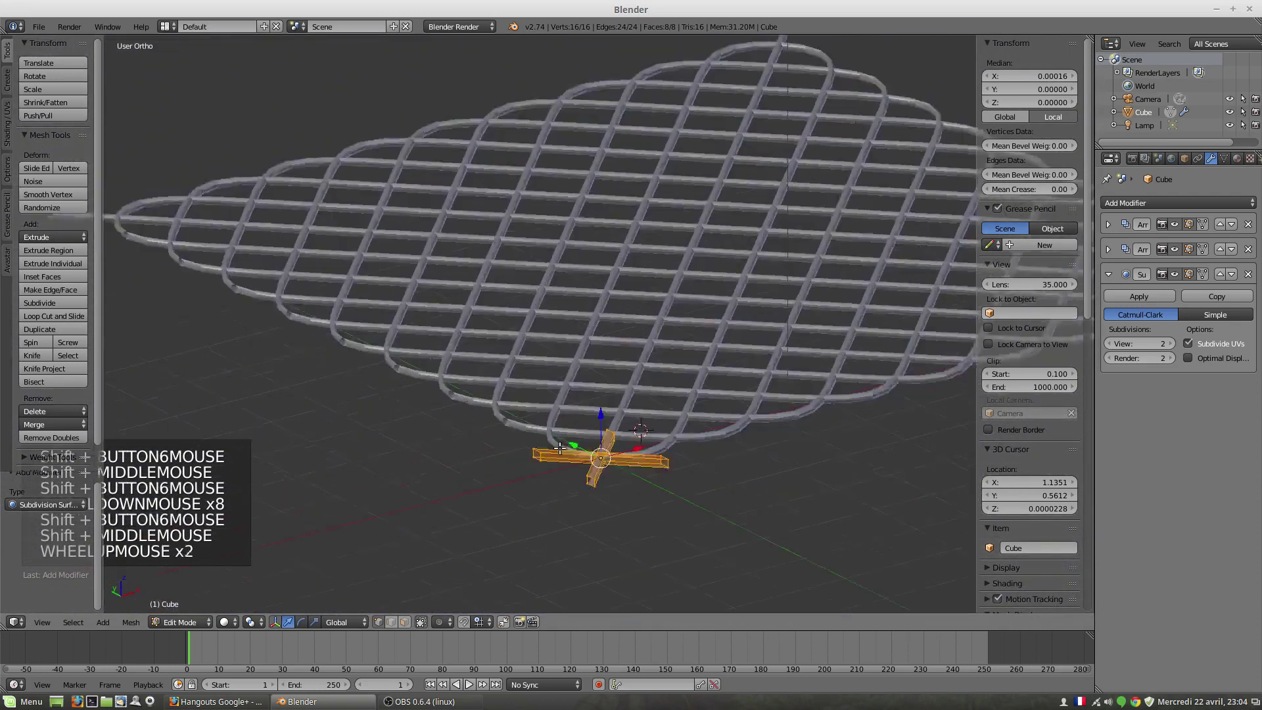
shift+middle_drag(672, 466, 424, 368)
scroll(434, 395, up, 5)
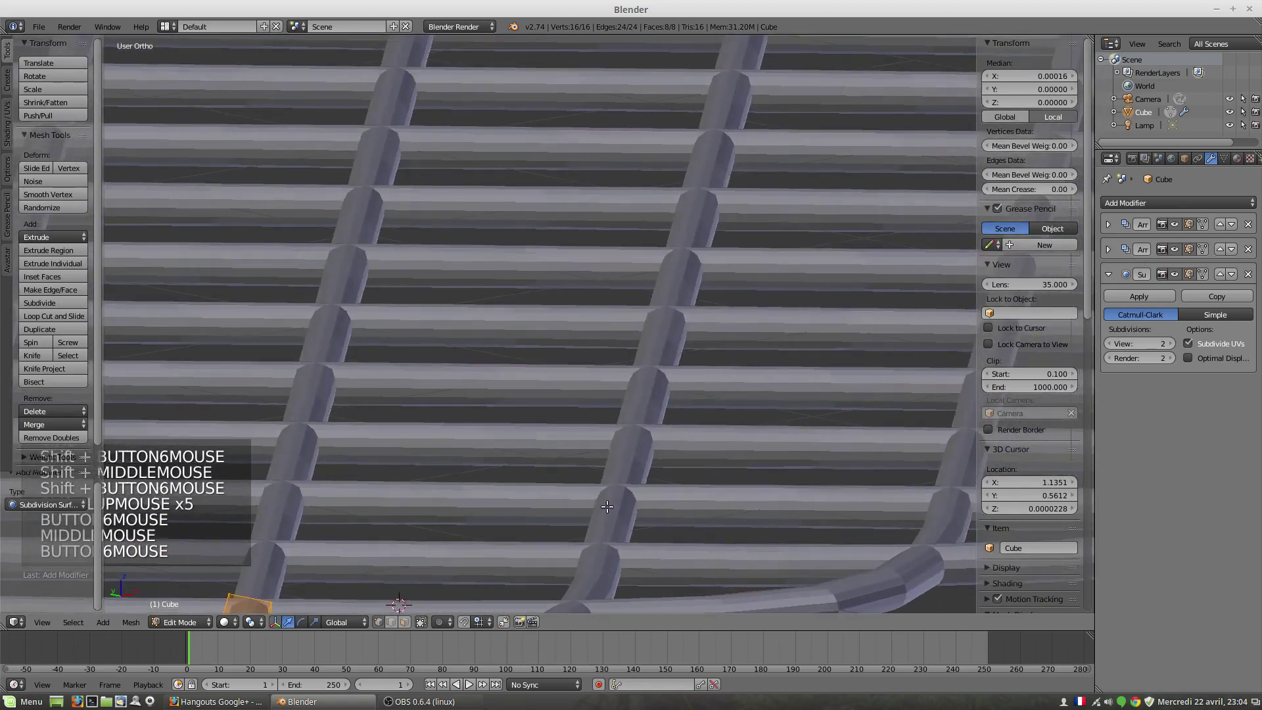
scroll(579, 444, down, 4)
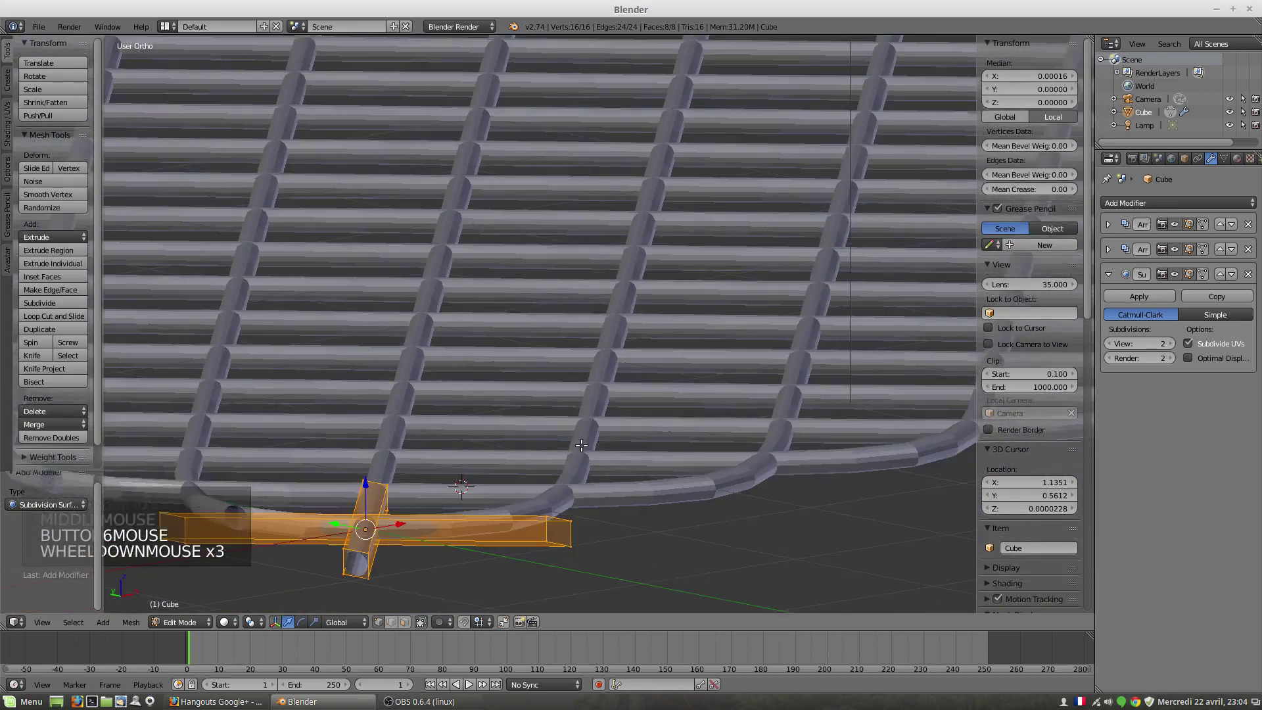
middle_drag(585, 447, 518, 445)
scroll(518, 445, down, 1)
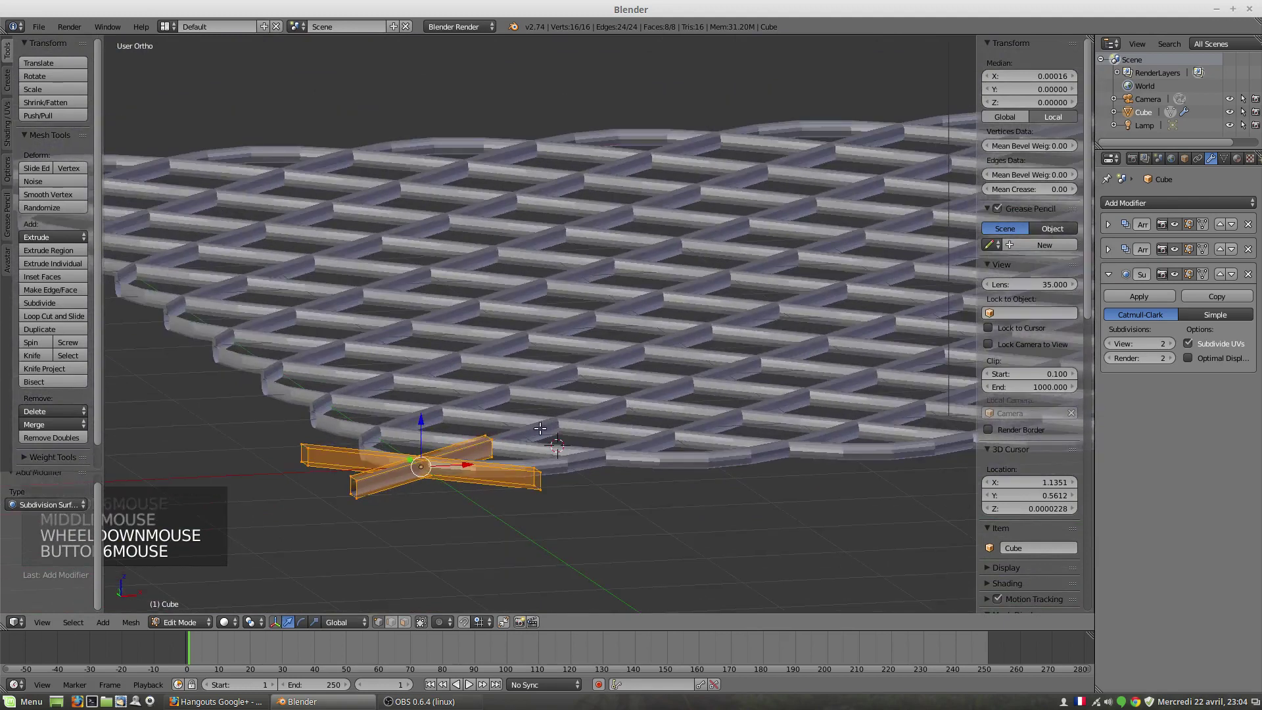
middle_drag(560, 427, 648, 353)
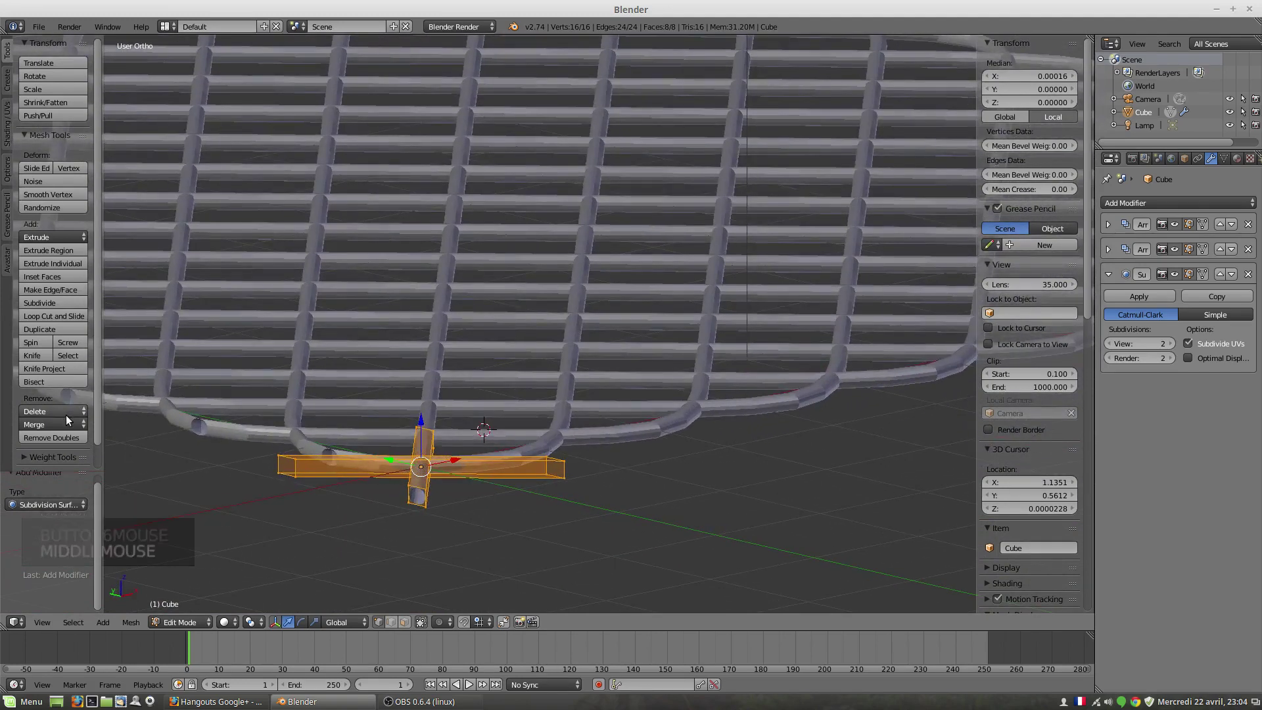
scroll(712, 307, down, 6)
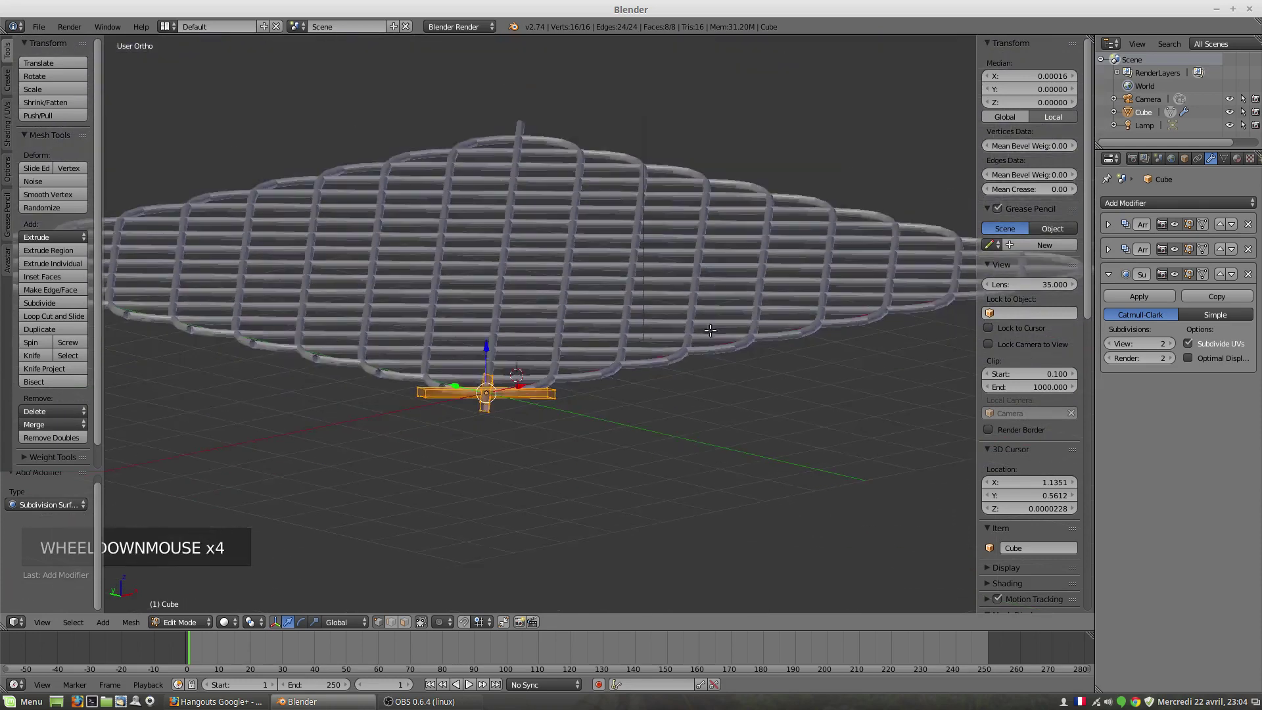
middle_drag(712, 306, 619, 283)
scroll(553, 289, down, 4)
scroll(618, 283, up, 4)
scroll(619, 284, up, 10)
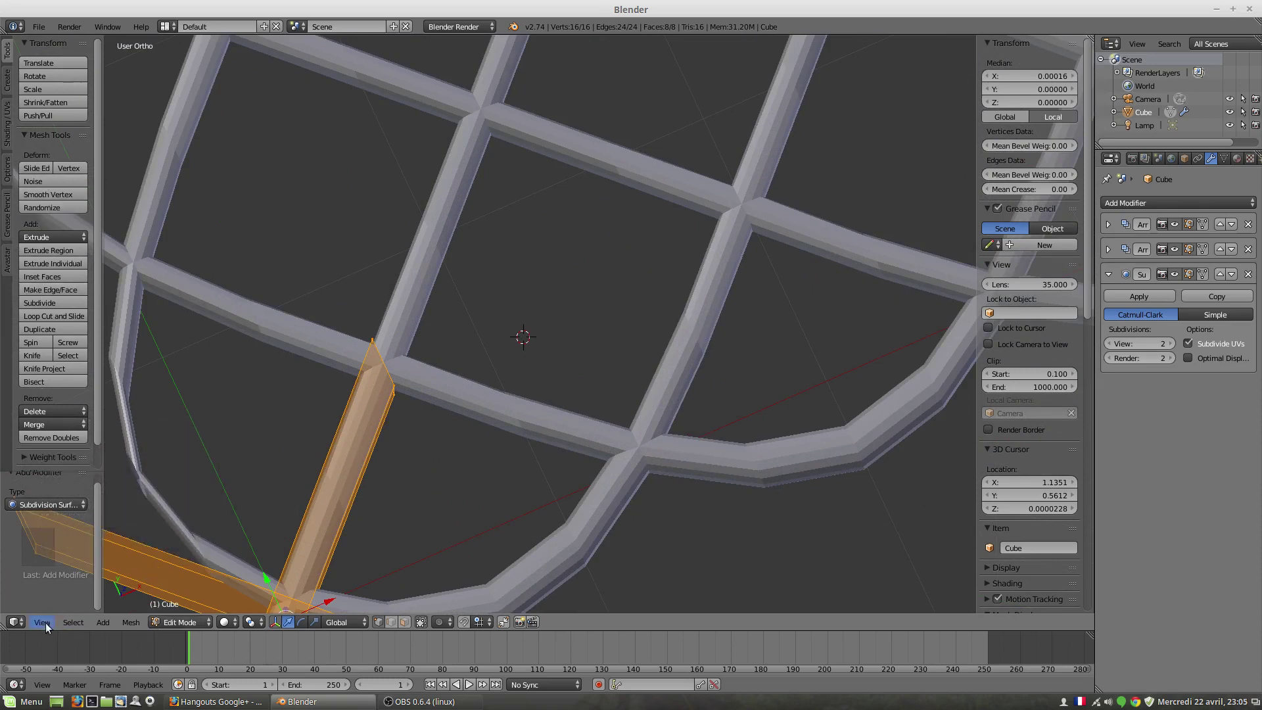
Apply smooth shading to the lattice in Object Mode and return to Edit Mode
click(182, 623)
click(187, 606)
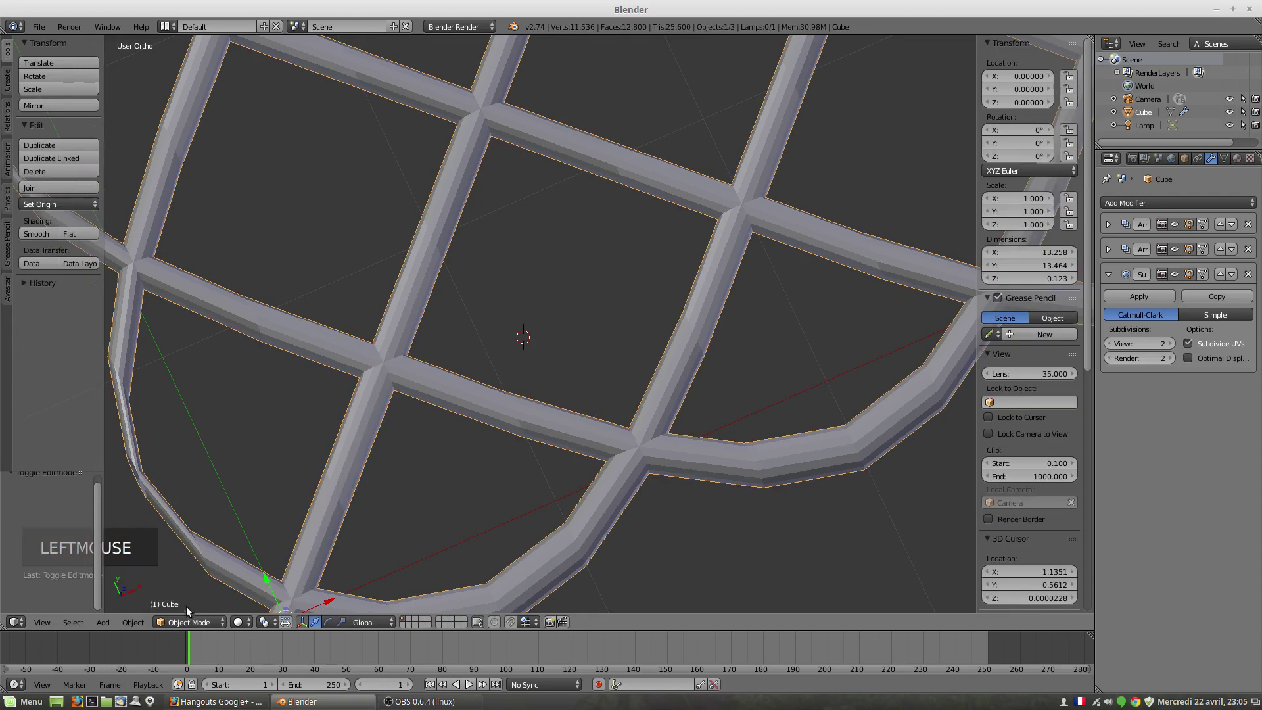
click(46, 233)
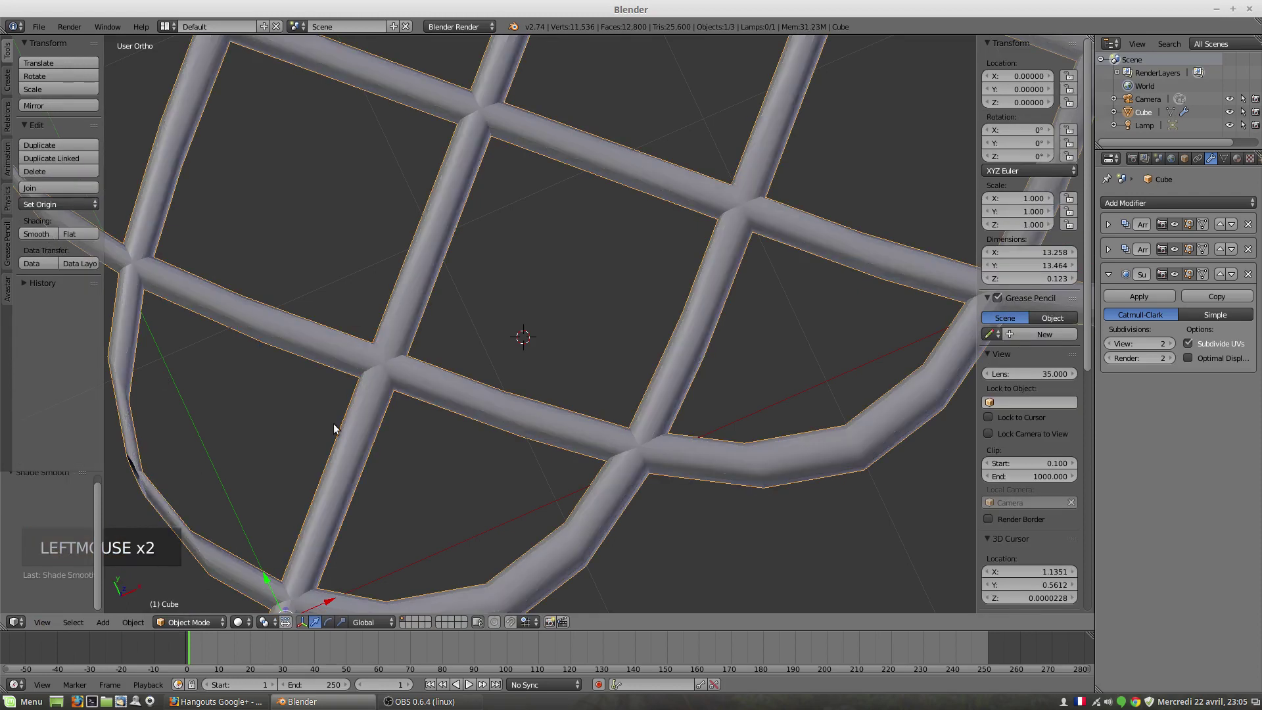
click(199, 623)
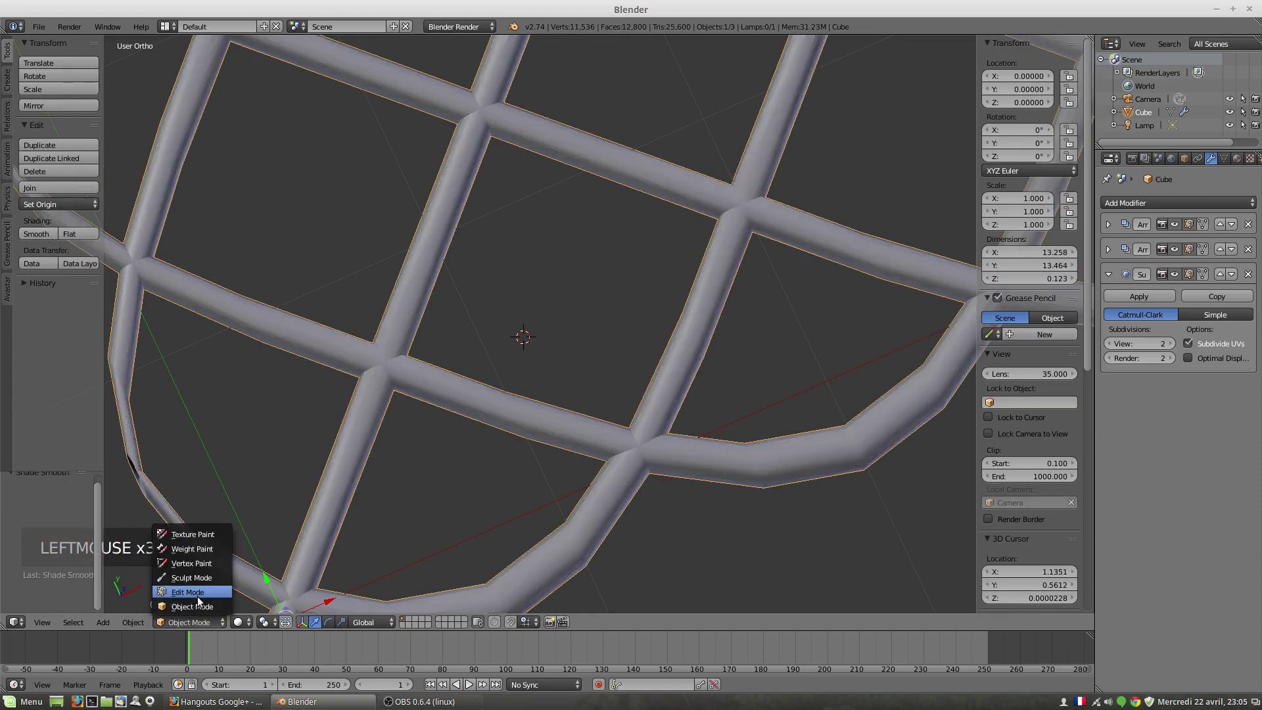
click(198, 597)
Scale the base cross down uniformly to about 0.948, shrinking the whole arrayed lattice with it
scroll(473, 428, down, 10)
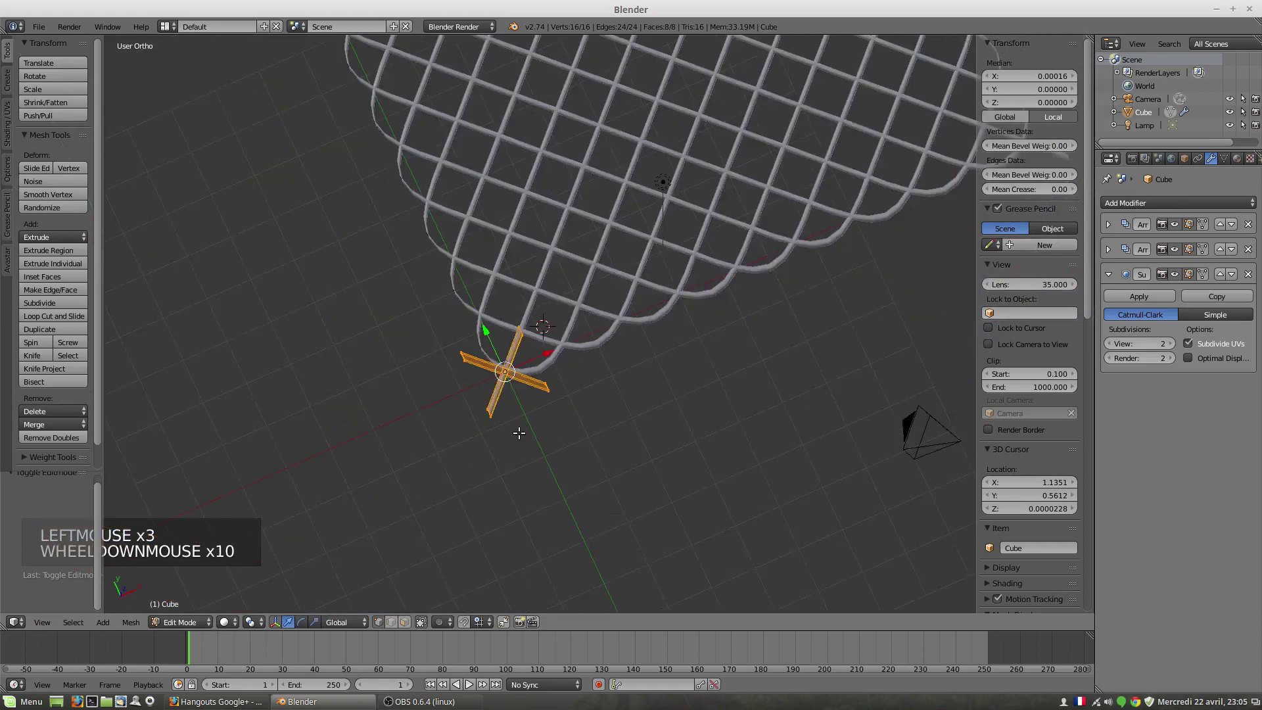
scroll(519, 434, down, 3)
shift+middle_drag(572, 355, 399, 428)
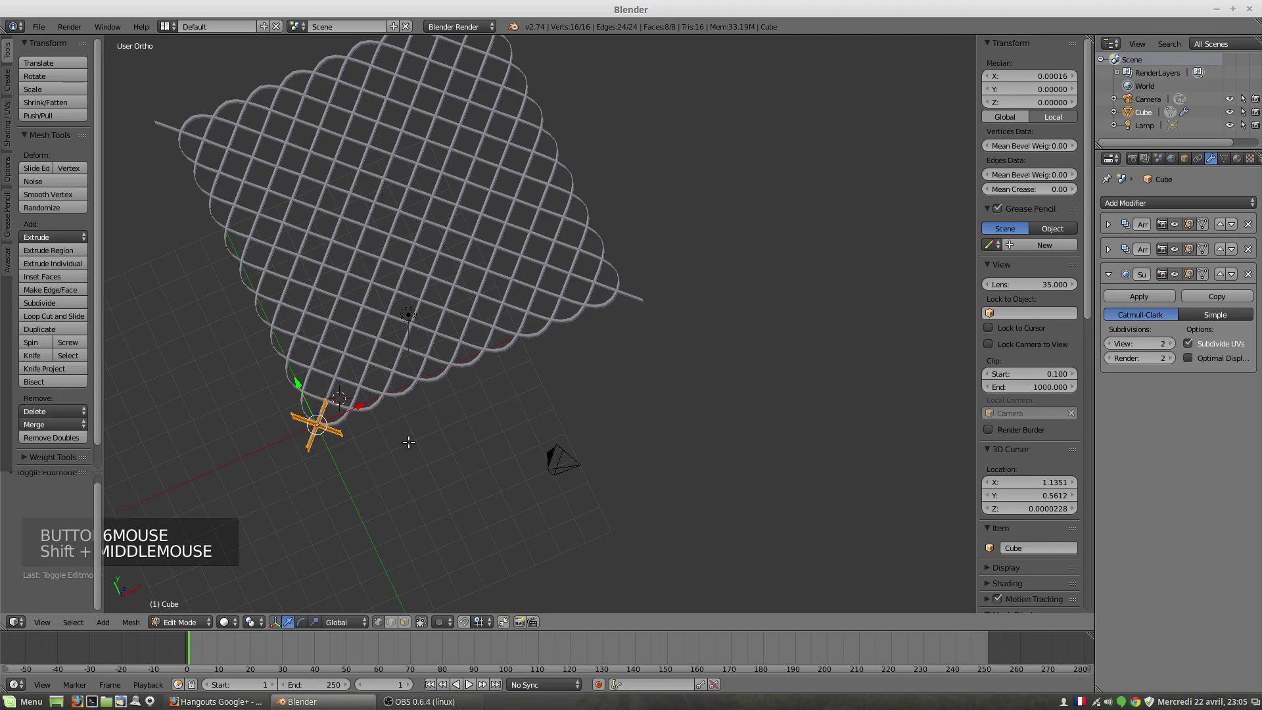
key(s)
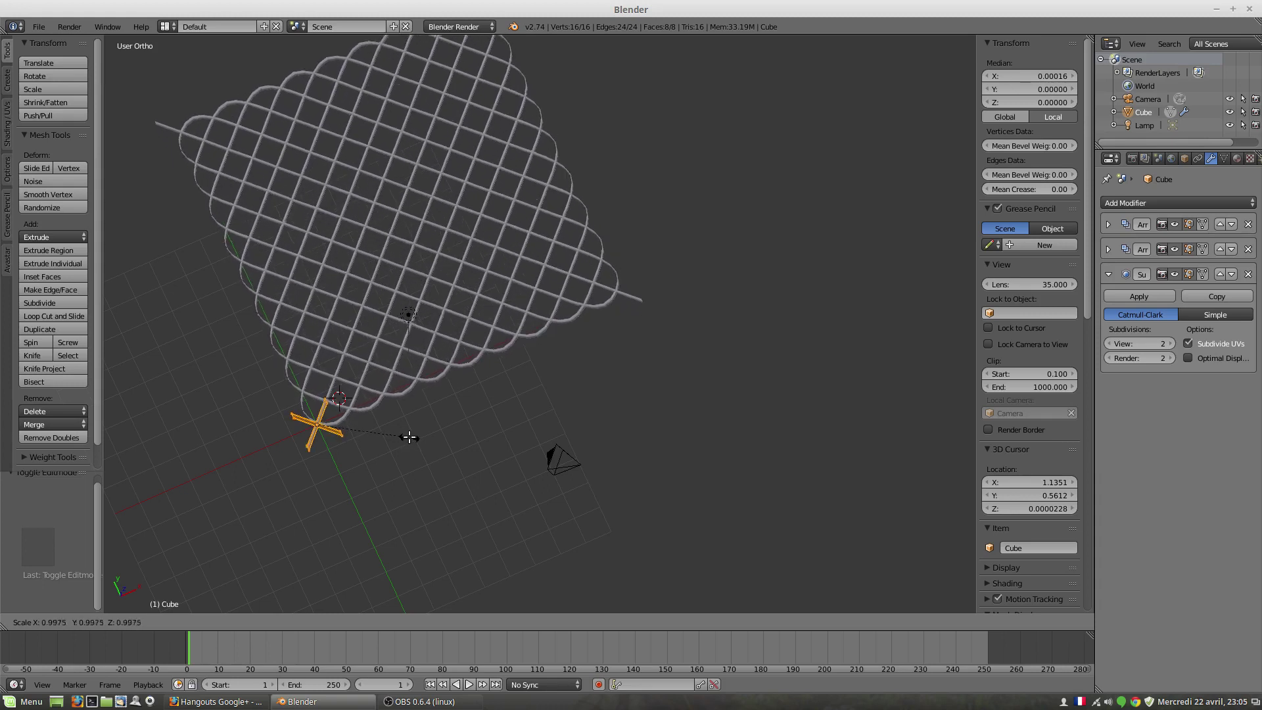
click(397, 421)
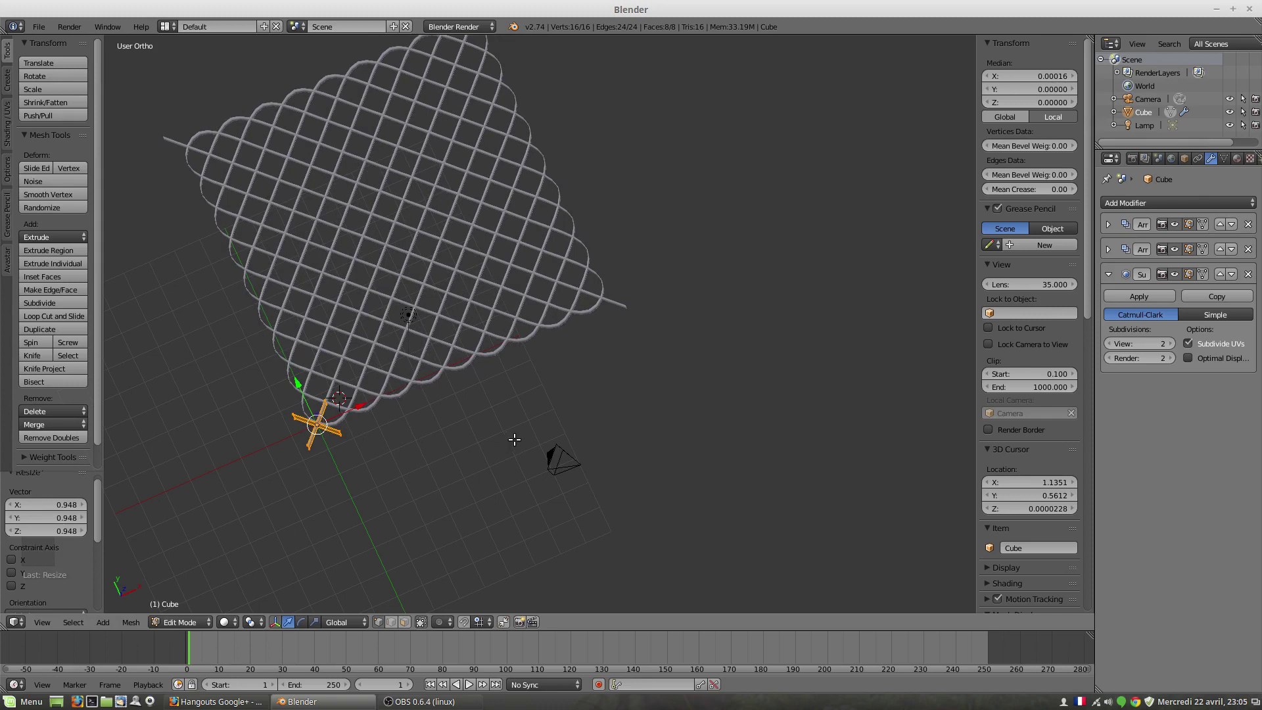
Try rotating the base cross by about 26 degrees to see how the arrayed lattice responds
key(r)
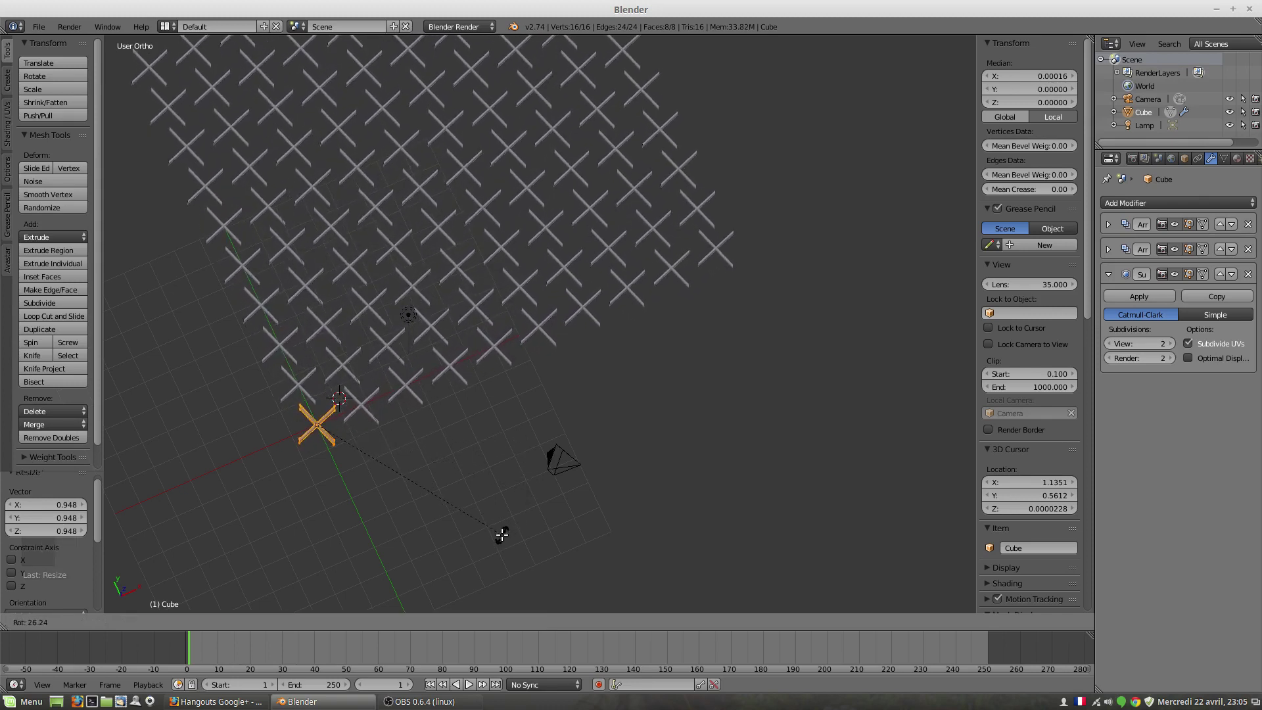
click(446, 431)
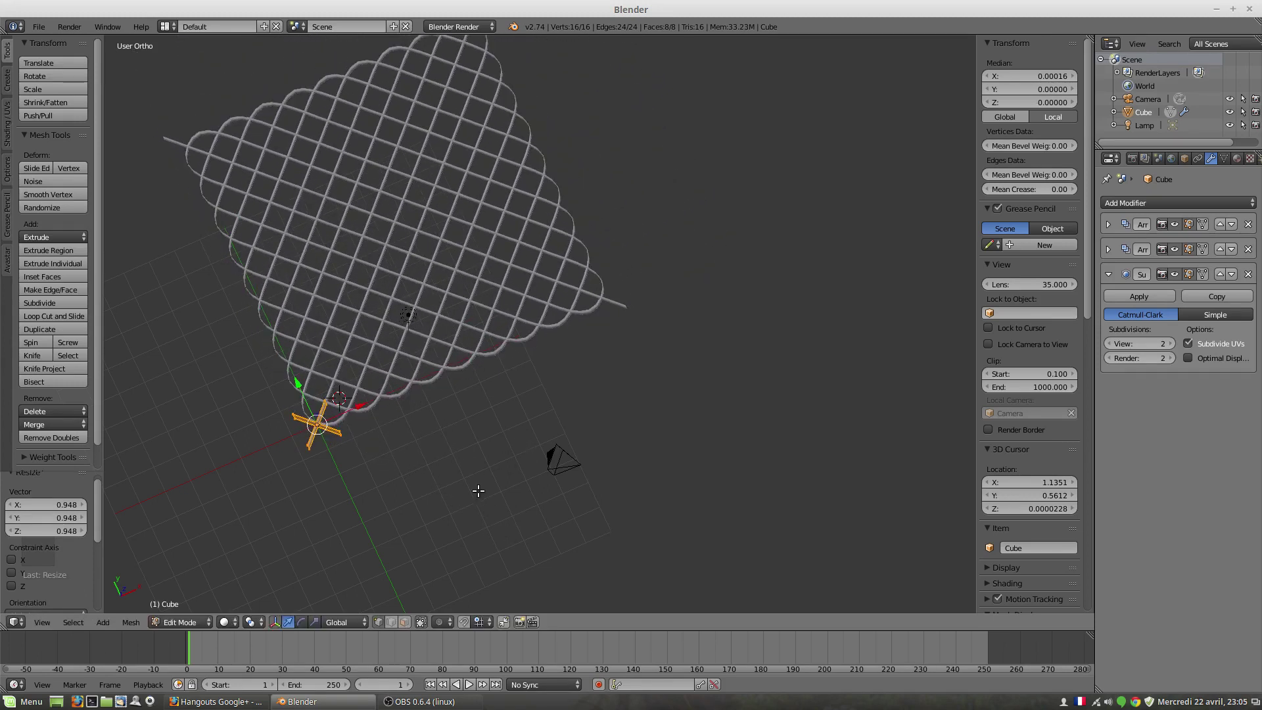
scroll(479, 490, down, 3)
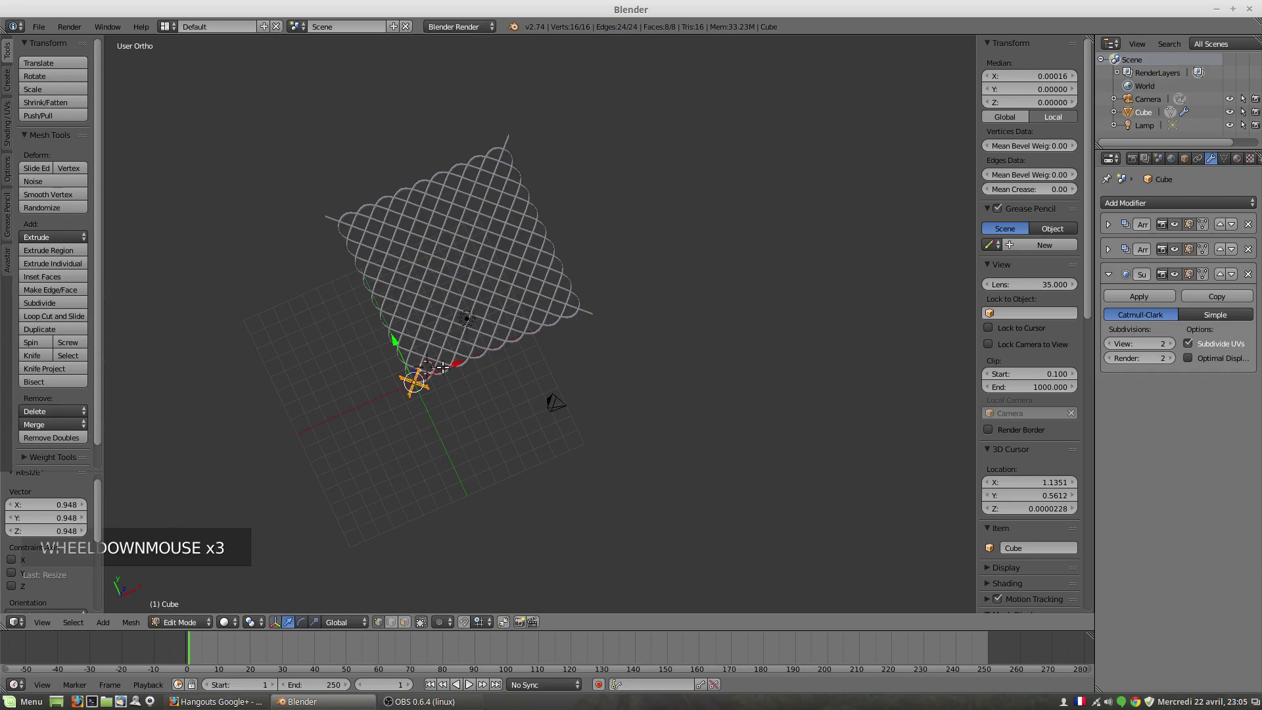
Check the first Array modifier's count, relative offset and merge settings, and fold the modifier back up
middle_drag(443, 367, 450, 312)
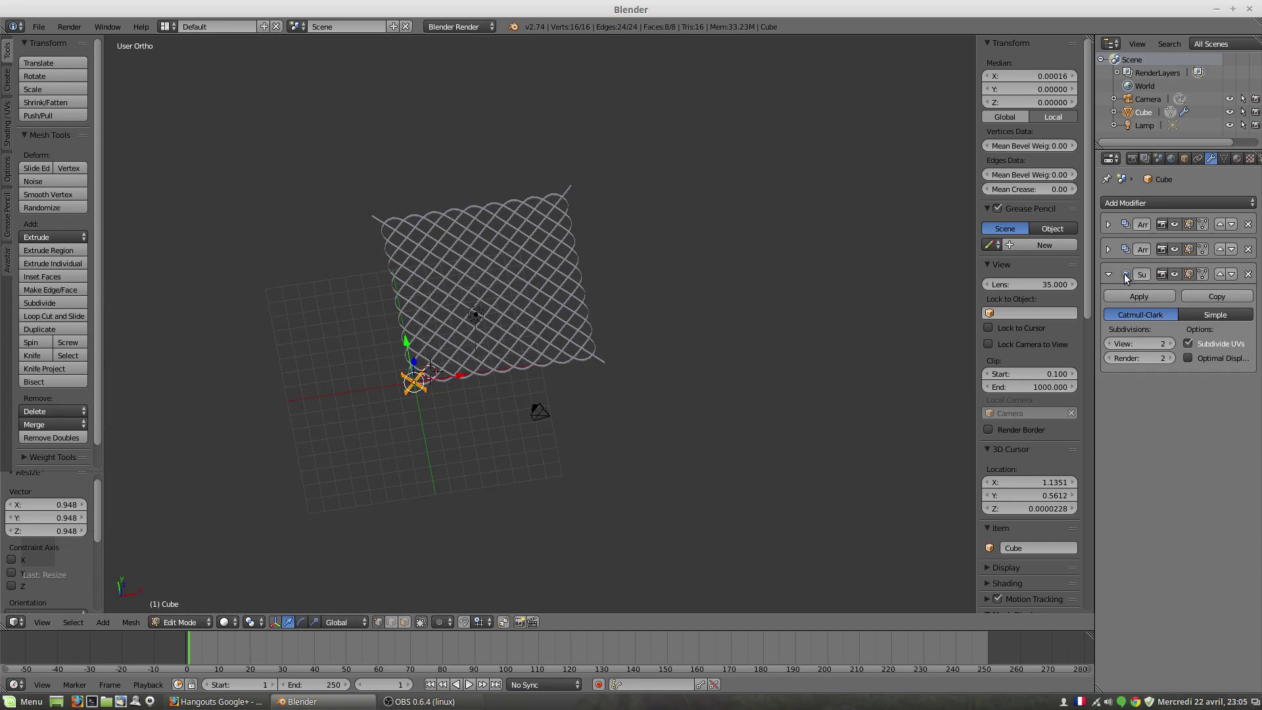
click(1109, 224)
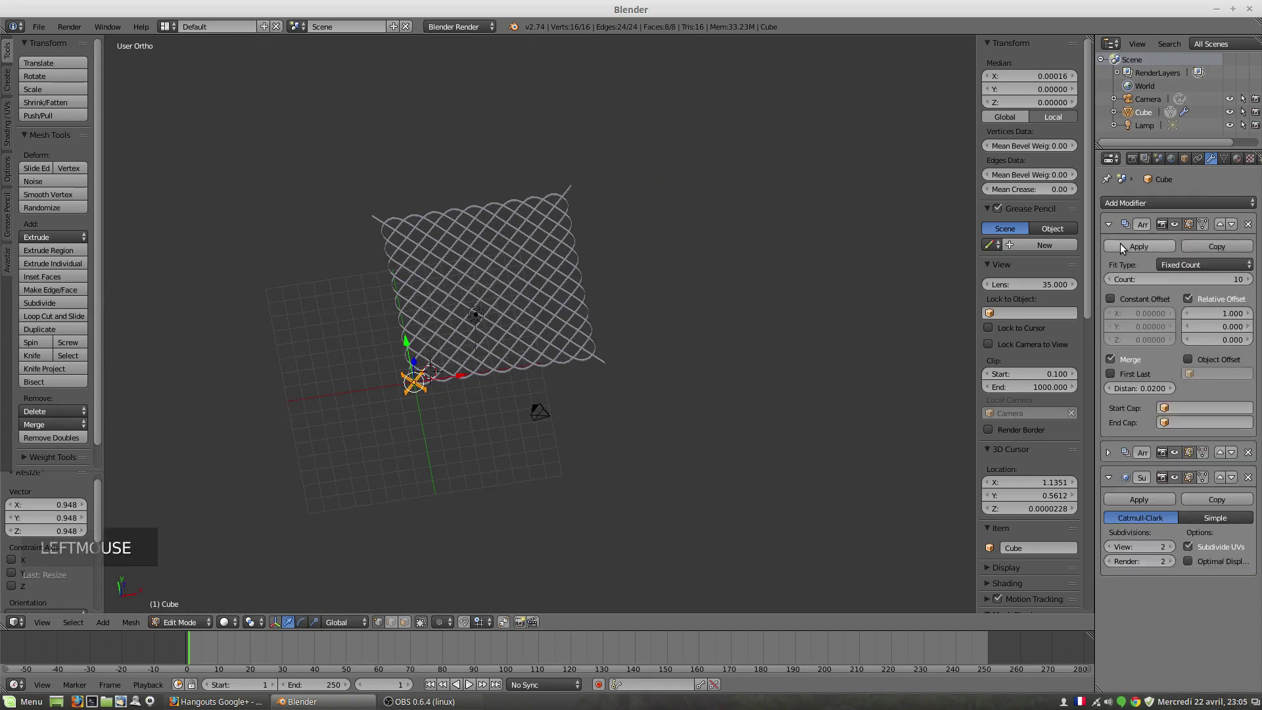
click(1108, 225)
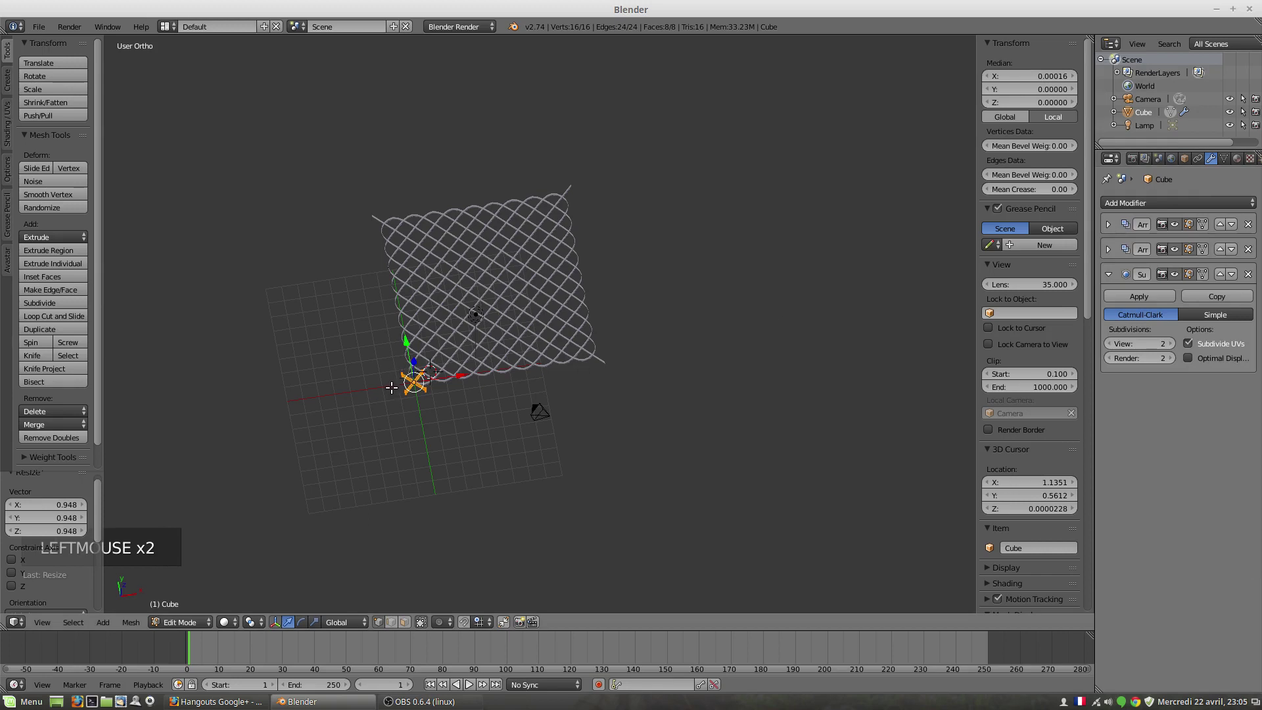
Switch to the Google+ Hangouts window in Firefox to check the shared screen and group chat, and return to Blender
click(211, 703)
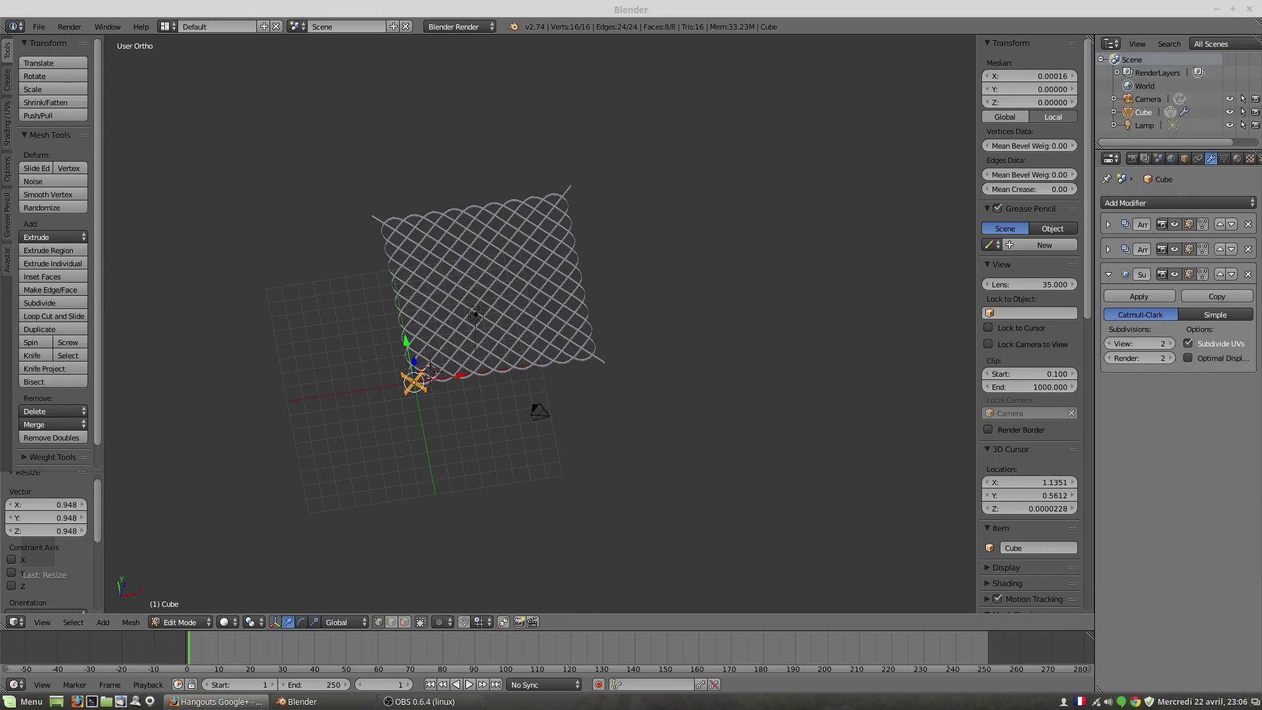
click(216, 701)
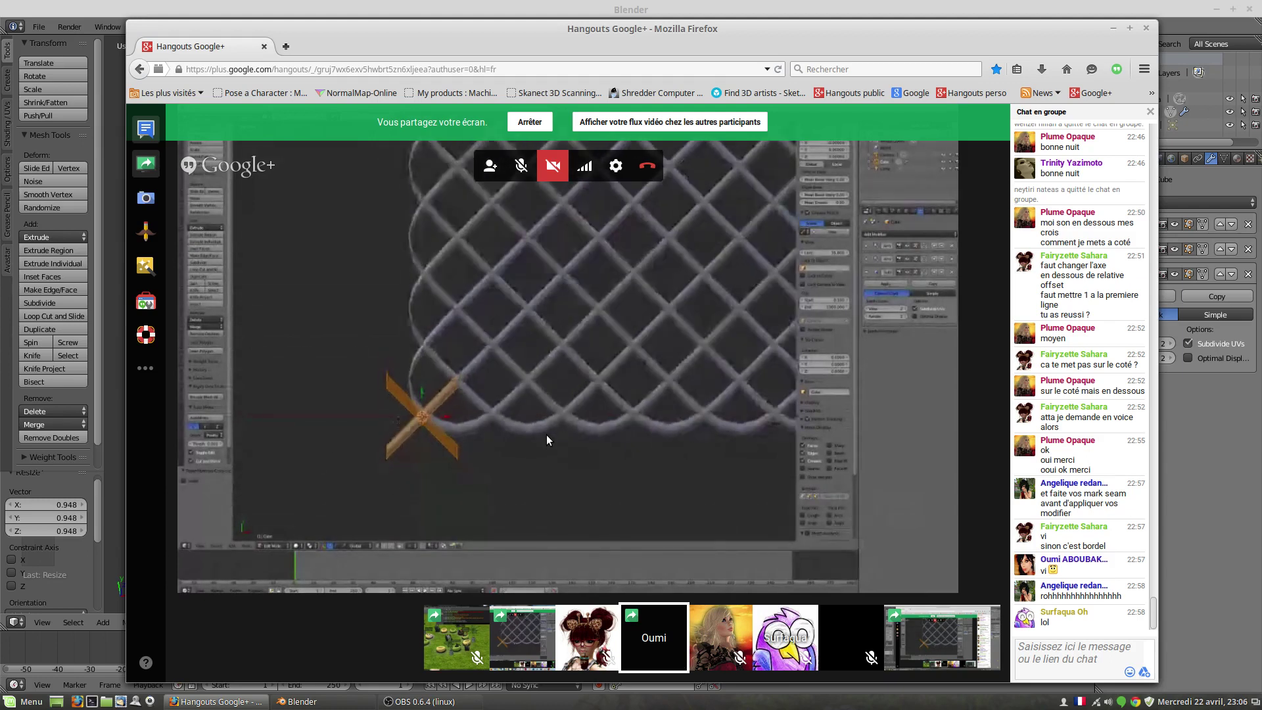
drag(743, 27, 0, 38)
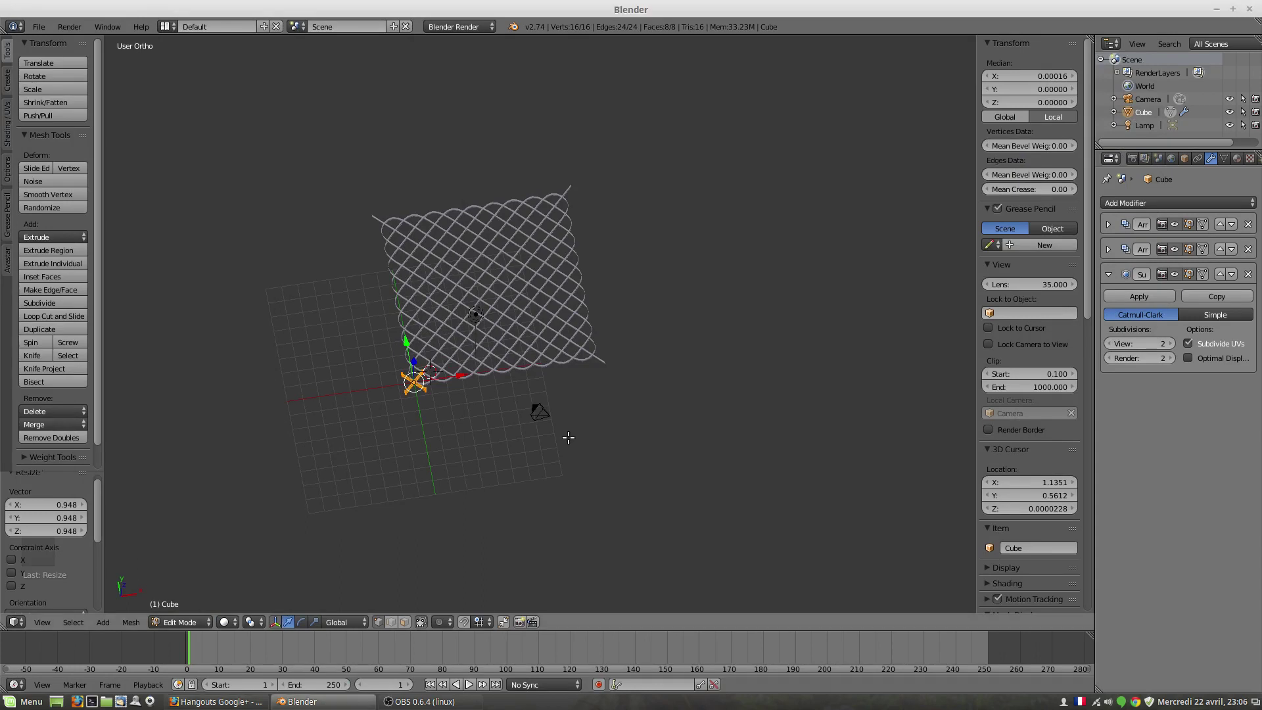
Add a Simple Deform modifier after the Subdivision Surface on the lattice and set its mode to Bend
scroll(463, 401, up, 6)
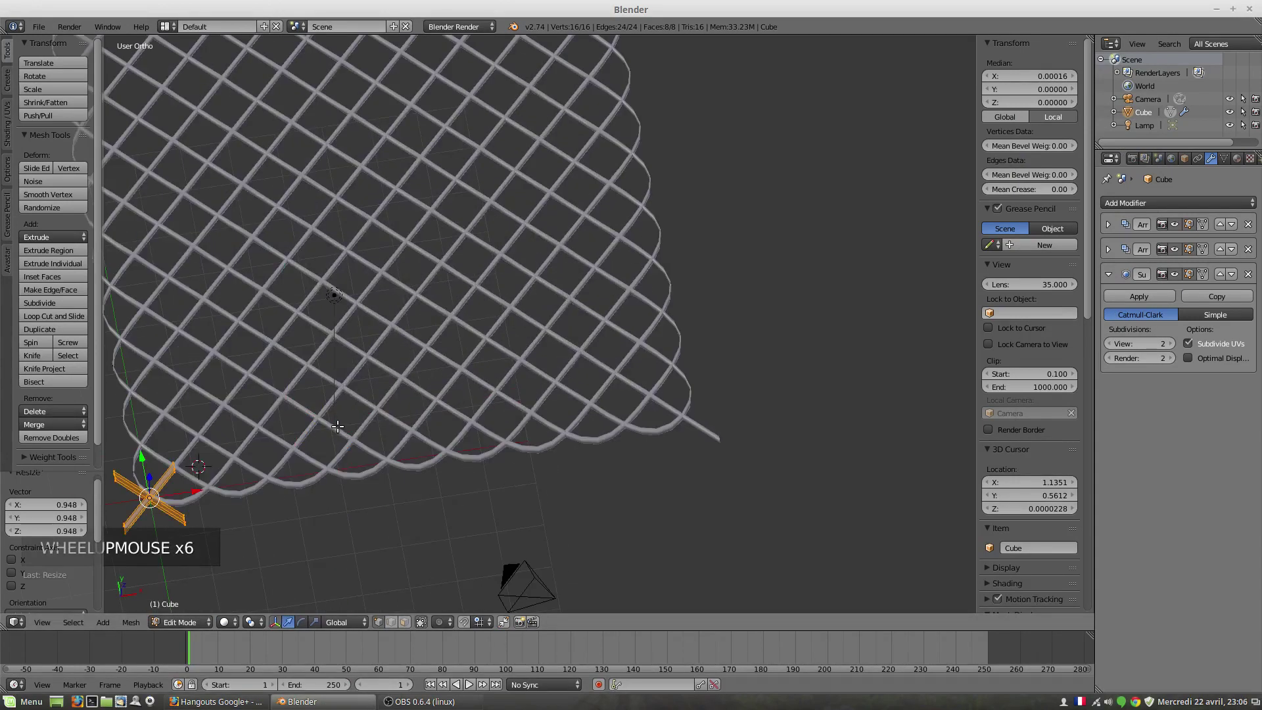
shift+middle_drag(351, 362, 585, 348)
scroll(529, 474, down, 2)
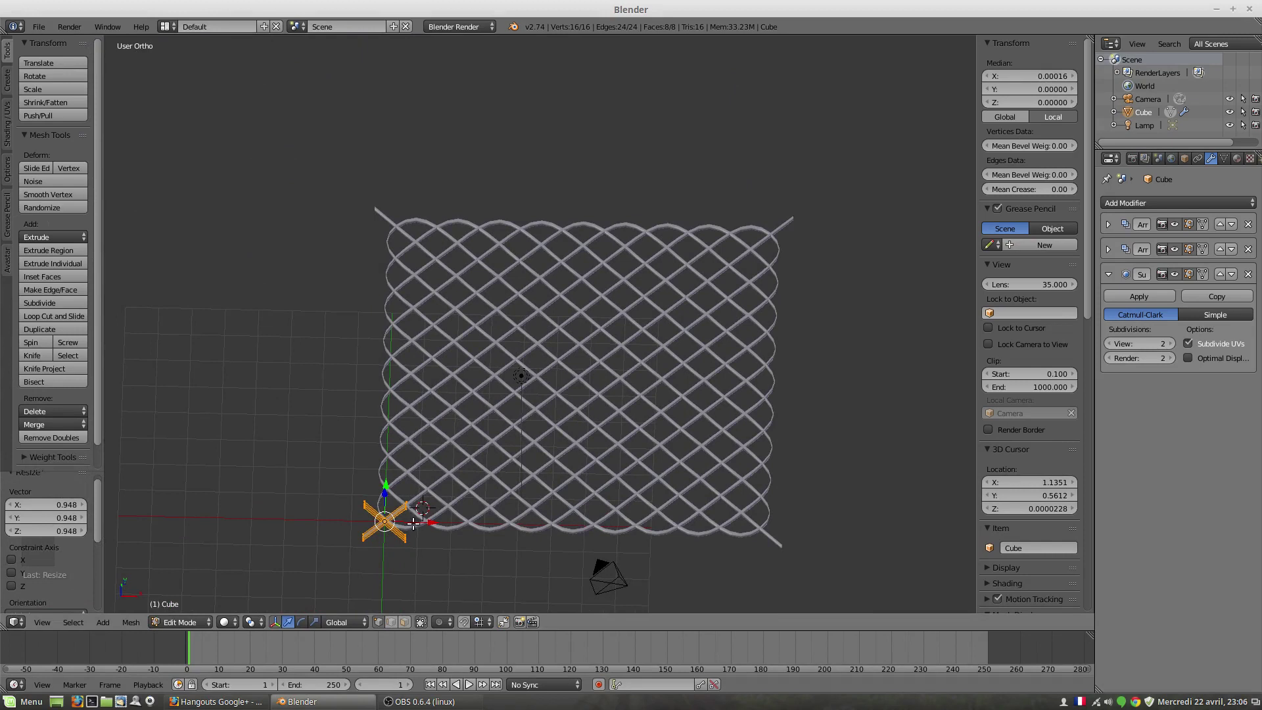
shift+middle_drag(628, 462, 463, 402)
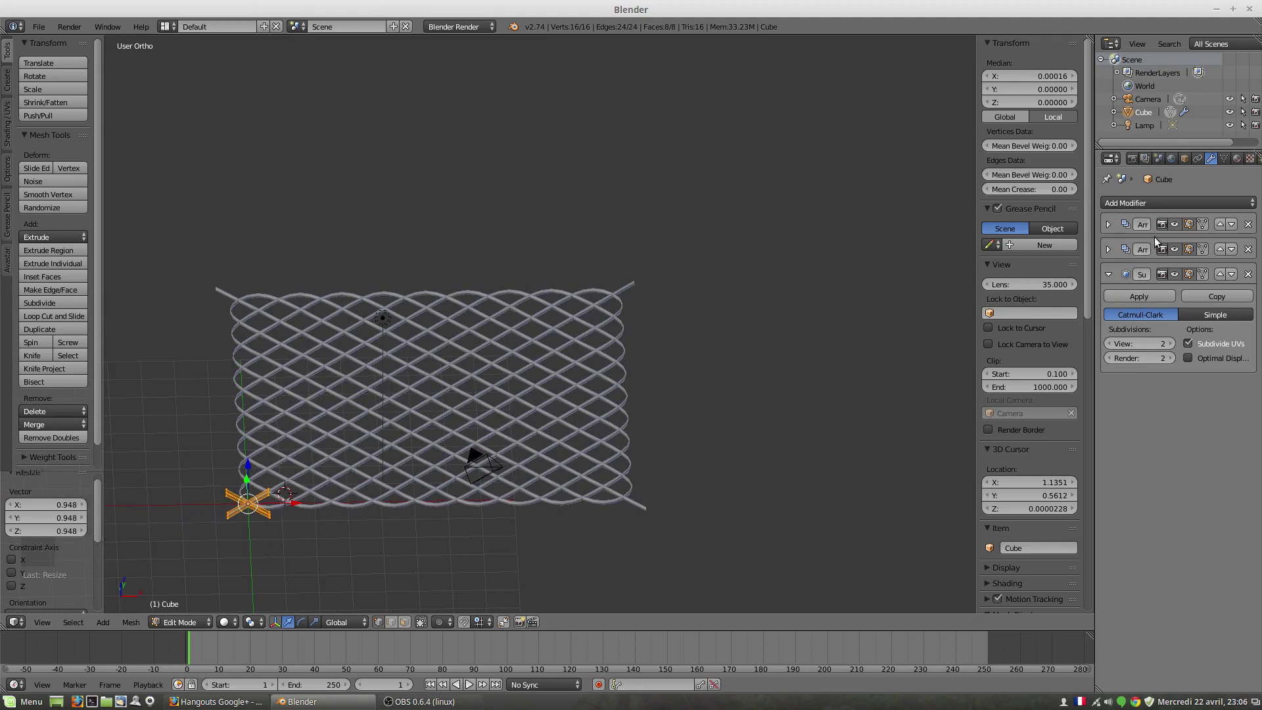
click(1140, 204)
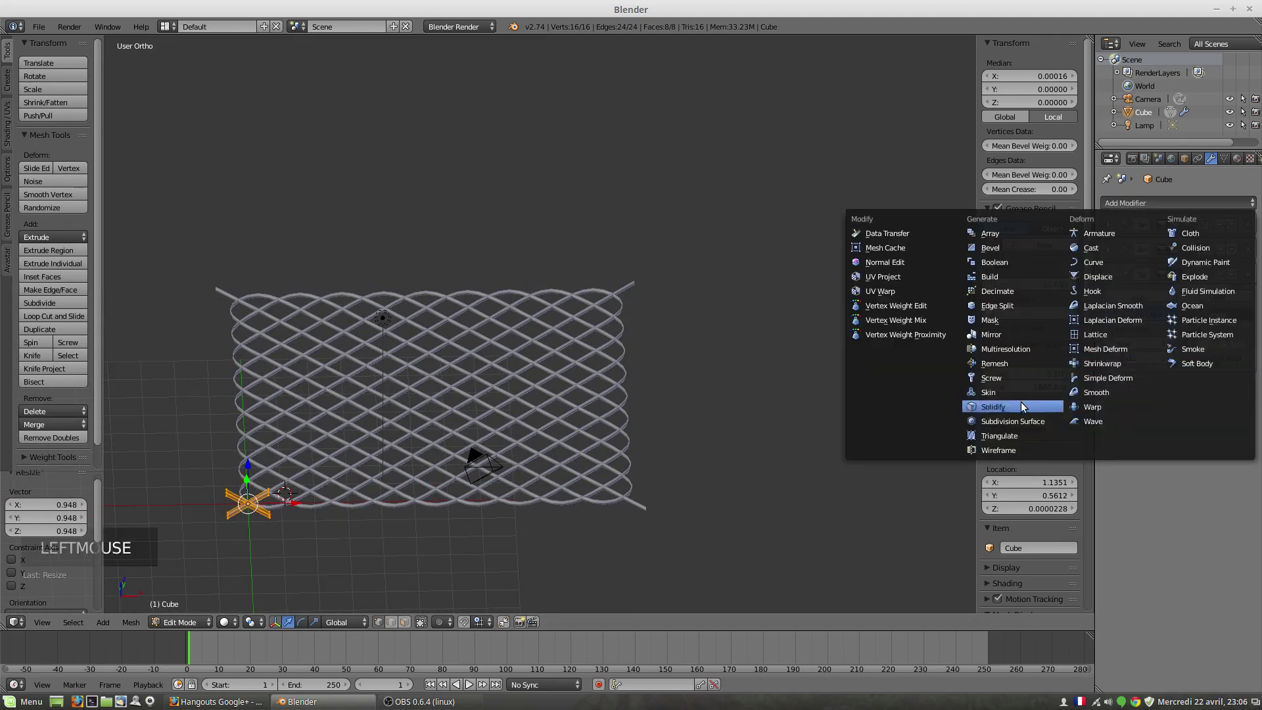
click(1118, 380)
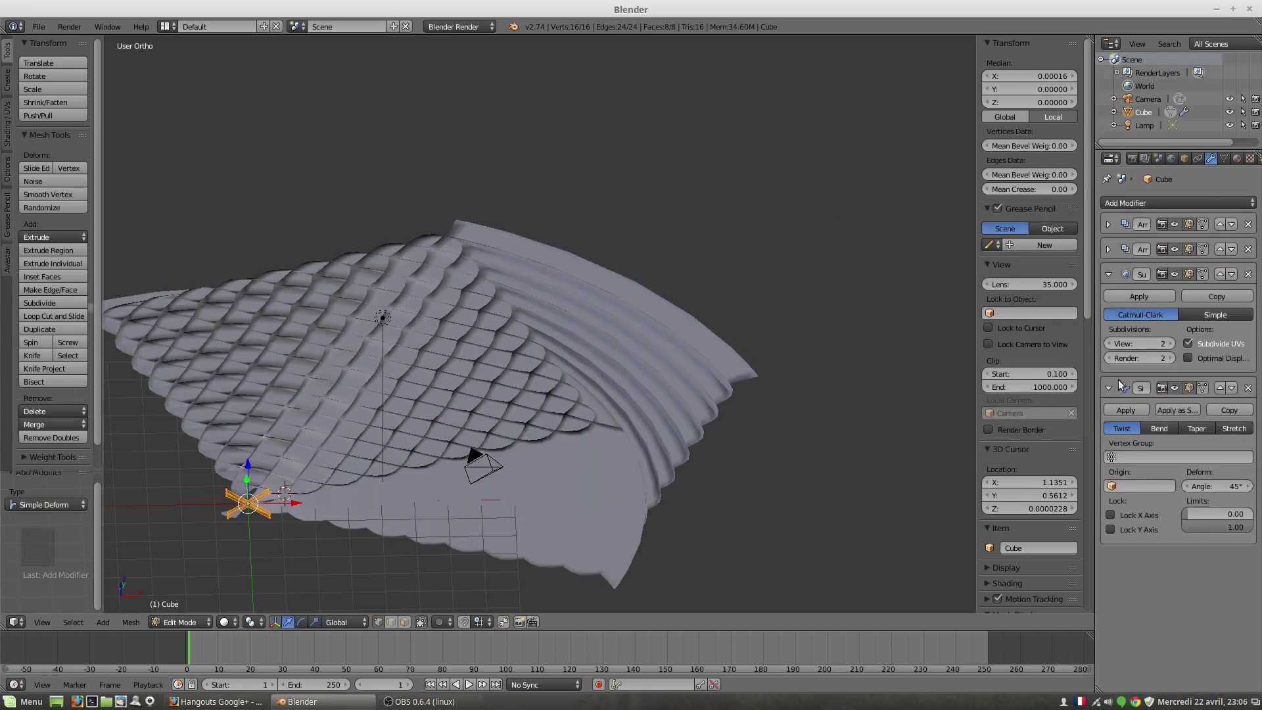
click(1160, 428)
middle_drag(421, 460, 479, 413)
scroll(342, 493, down, 3)
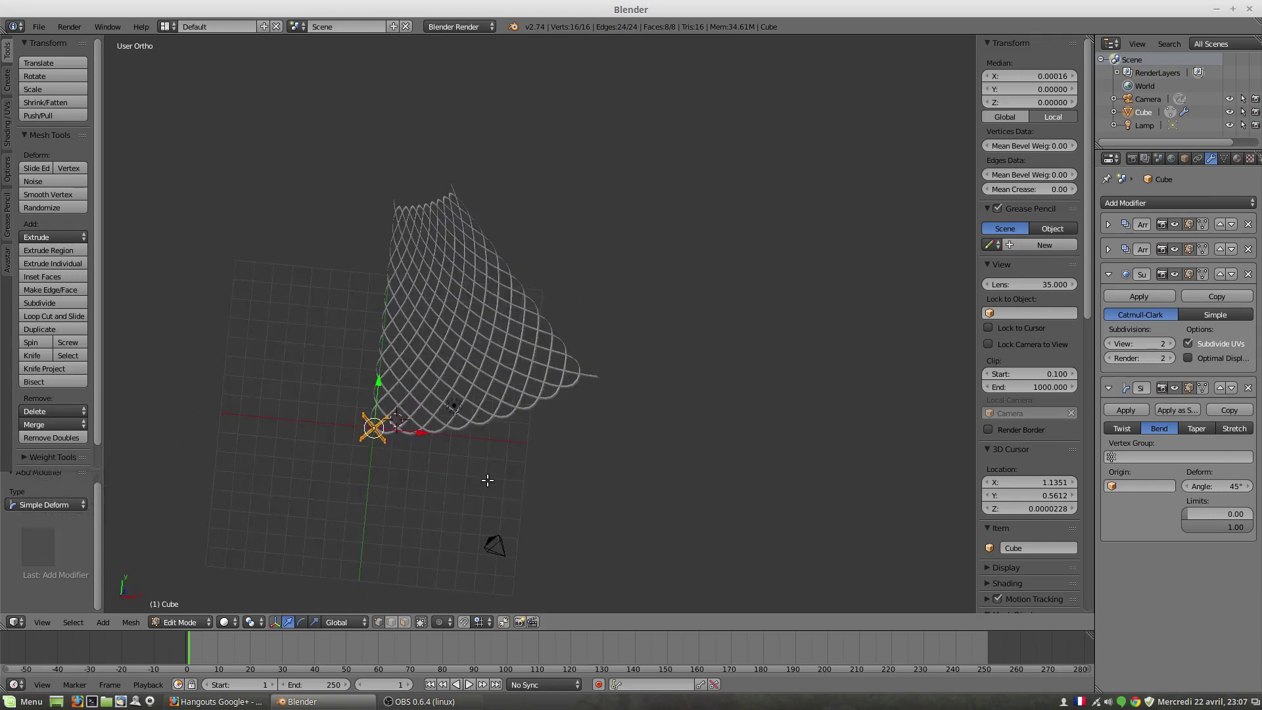
middle_drag(485, 471, 420, 505)
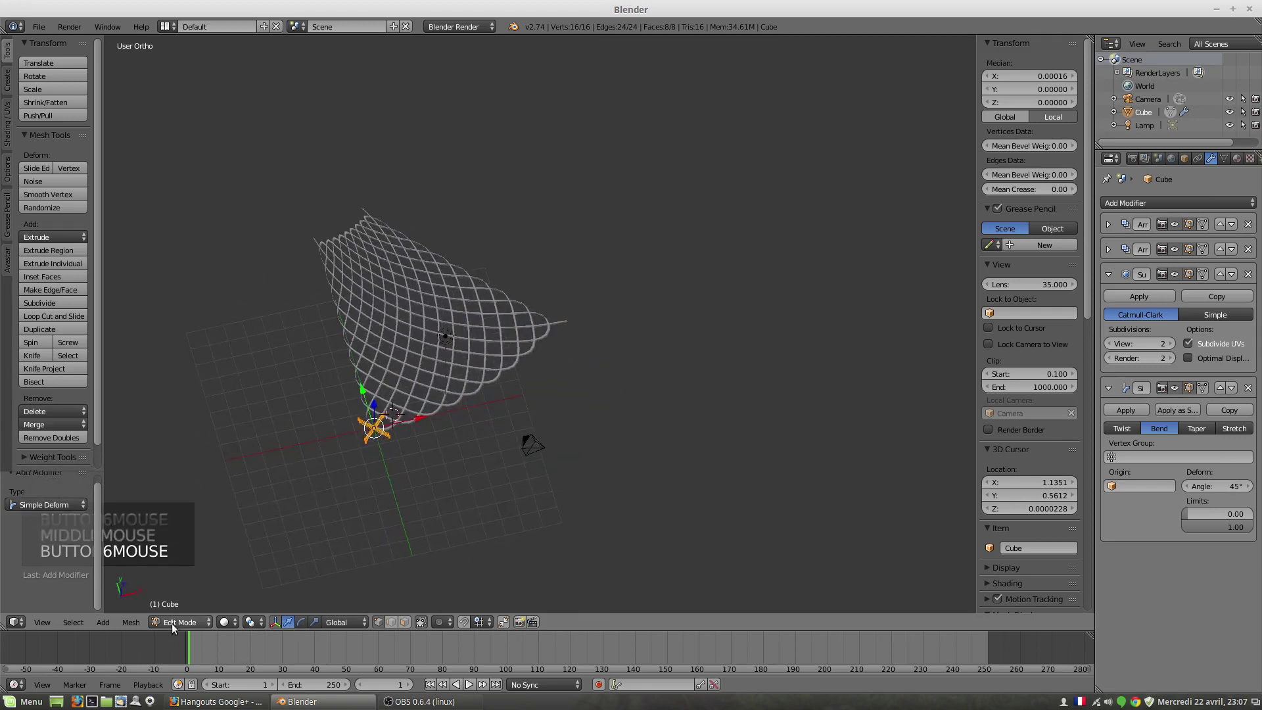
middle_drag(474, 467, 388, 430)
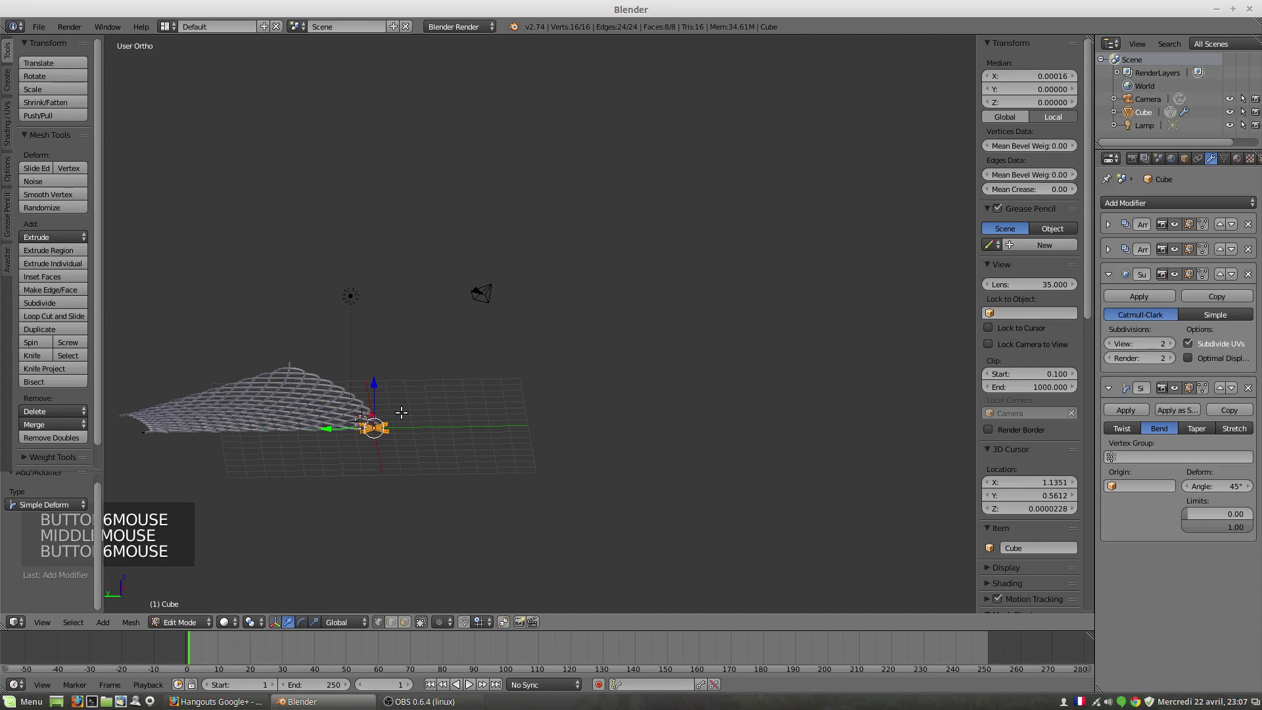
key(r)
key(x)
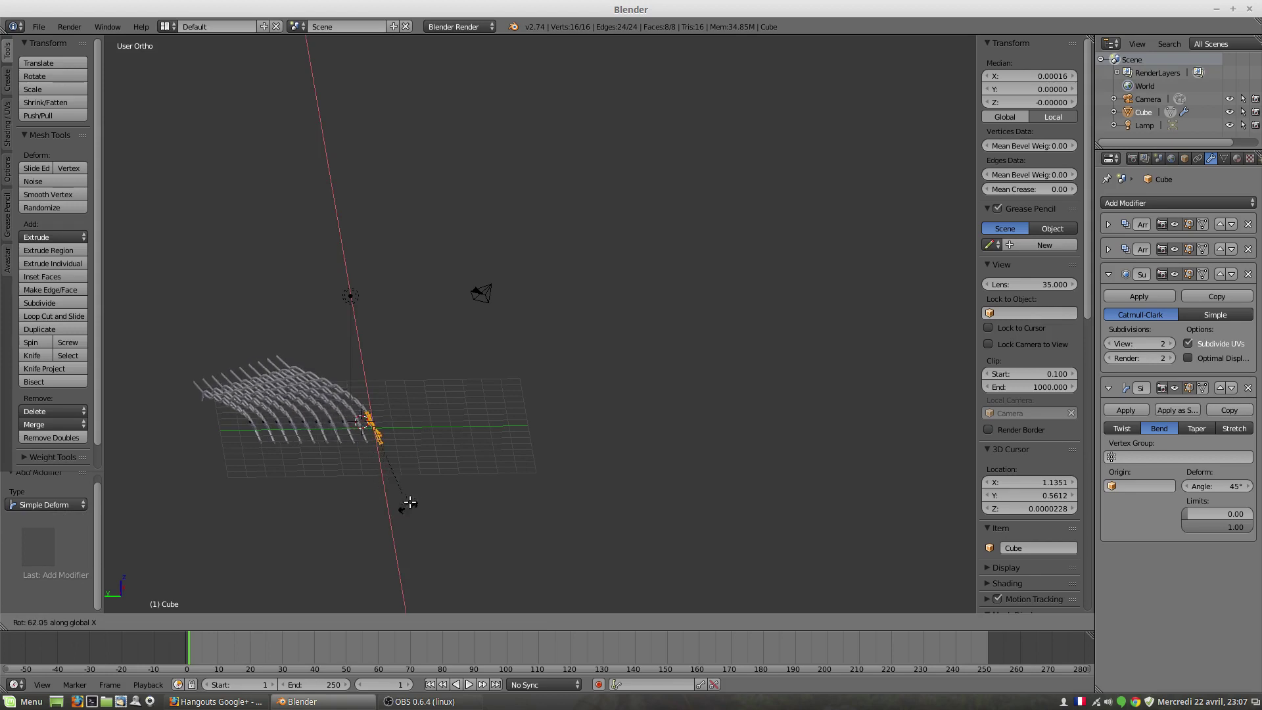
right_click(413, 482)
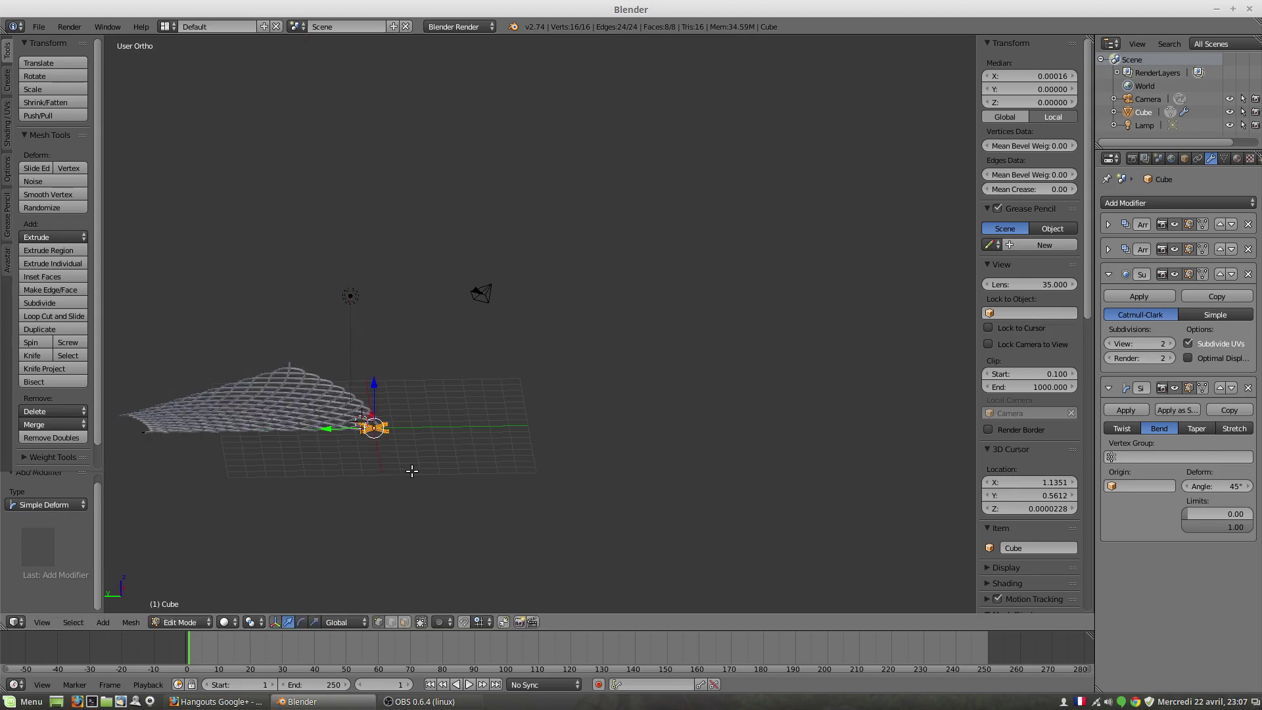
Leave Edit Mode and rotate the whole lattice object 90° about the global X axis
key(Tab)
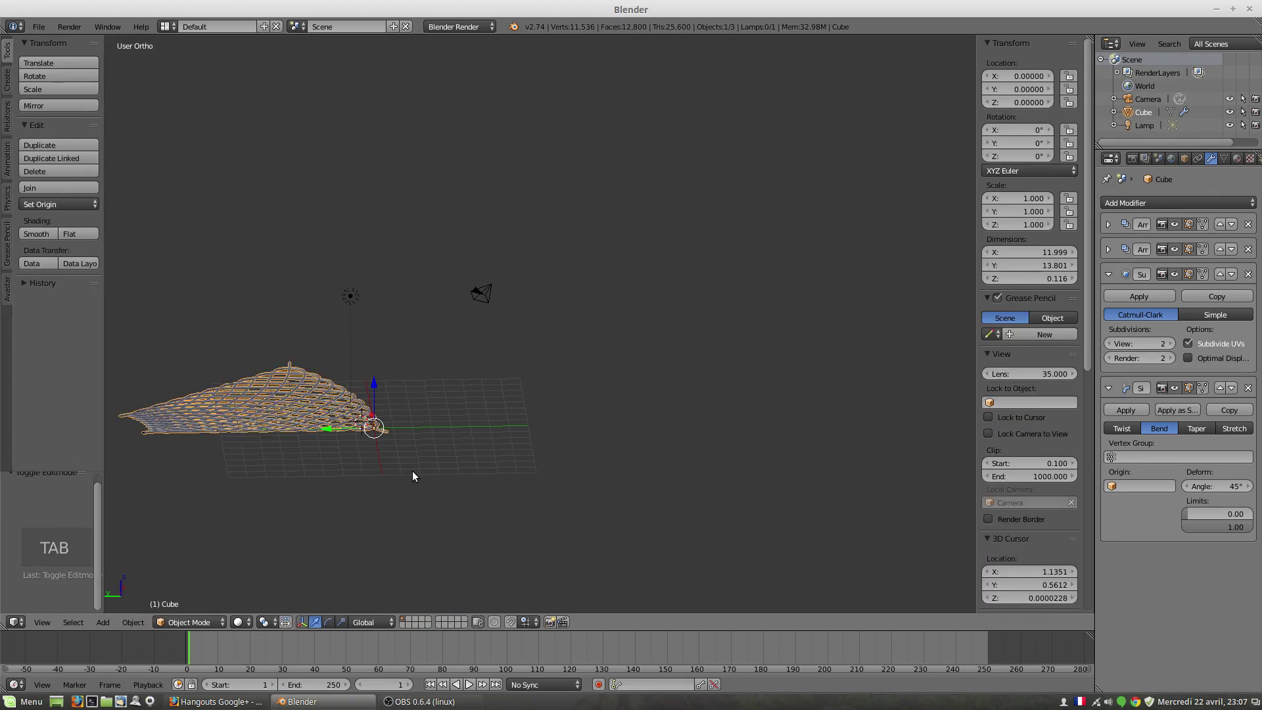
key(r)
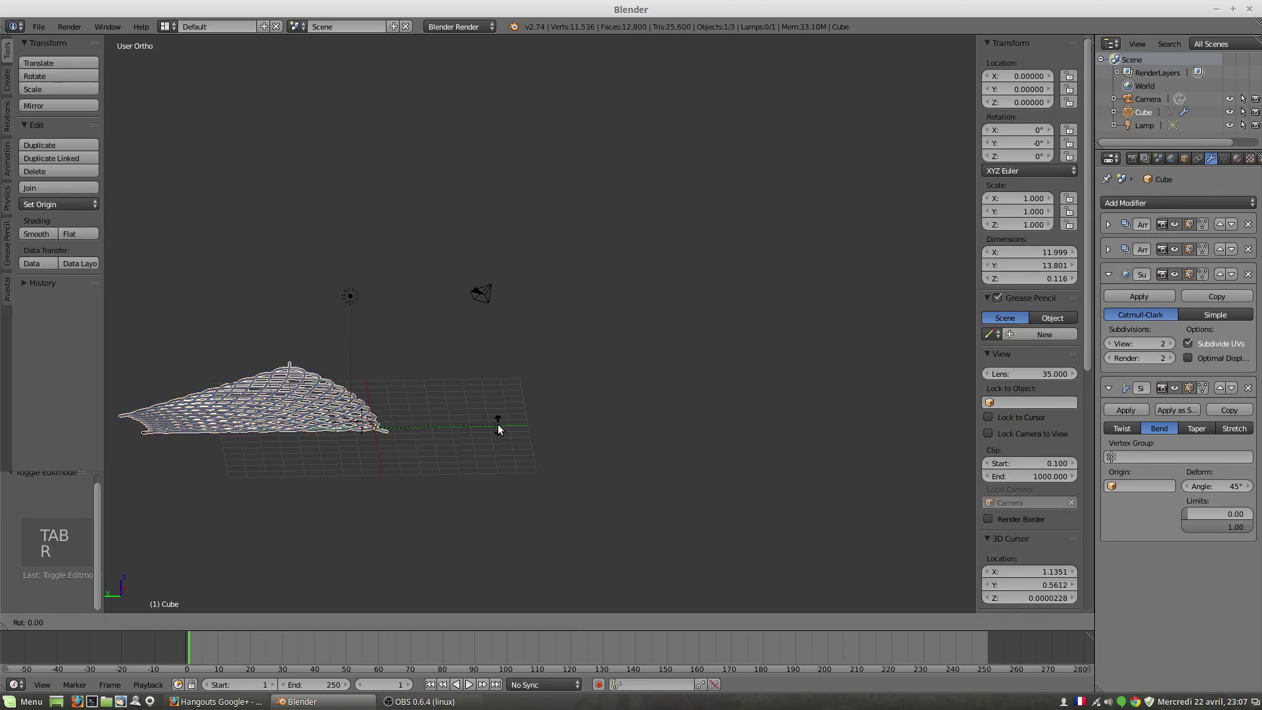
key(x)
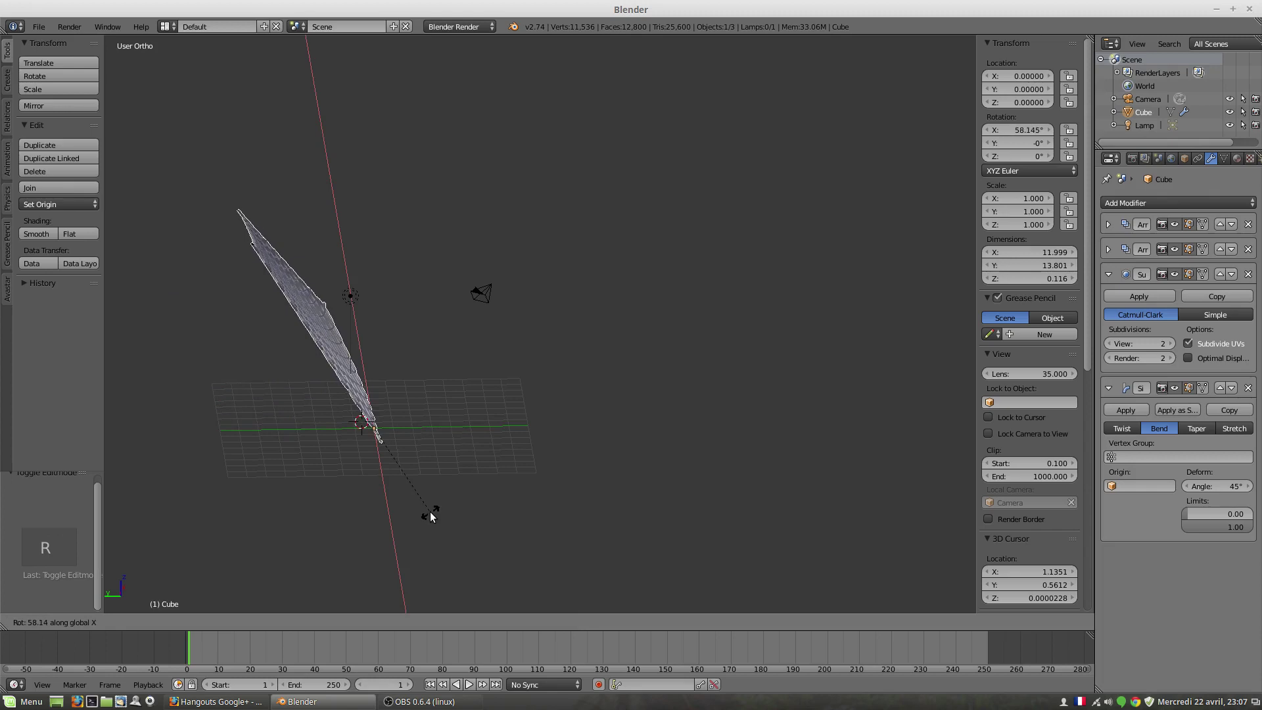
text(90)
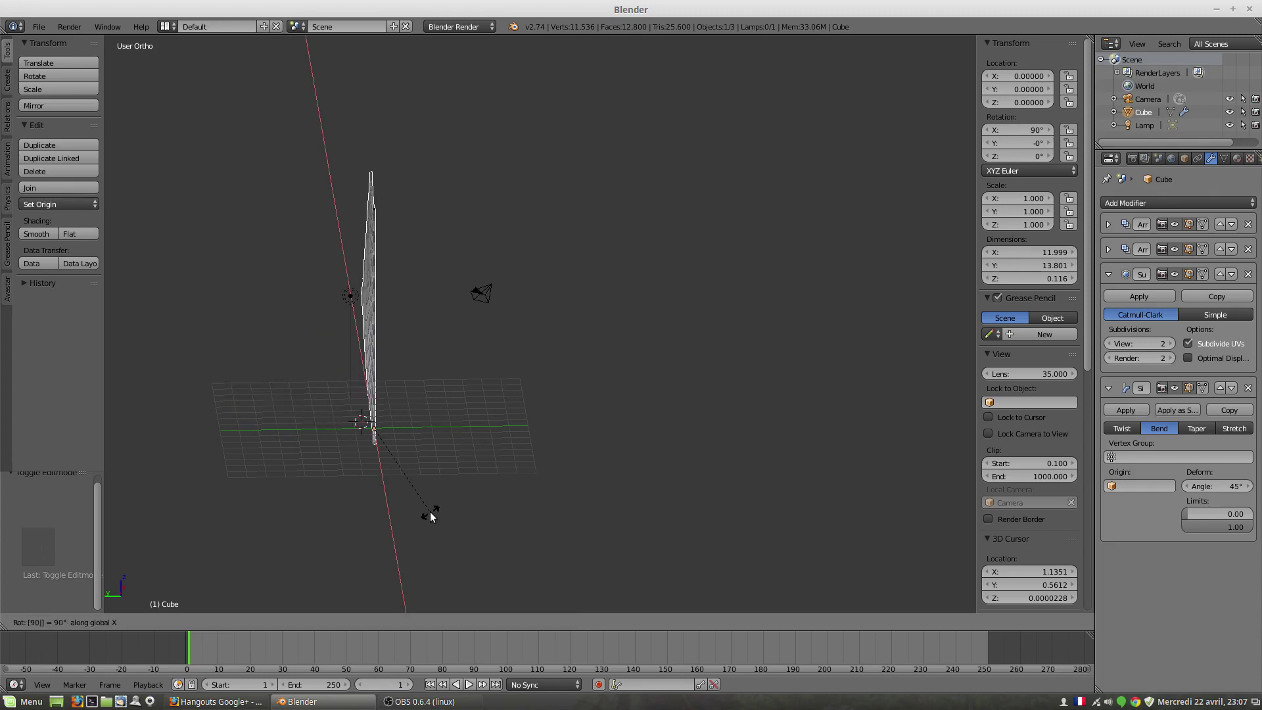
click(430, 512)
Apply the lattice object's rotation so that its X rotation is reset to 0°
middle_drag(435, 507, 188, 517)
scroll(188, 518, left, 2)
middle_drag(303, 363, 399, 413)
scroll(397, 408, left, 1)
scroll(297, 392, up, 3)
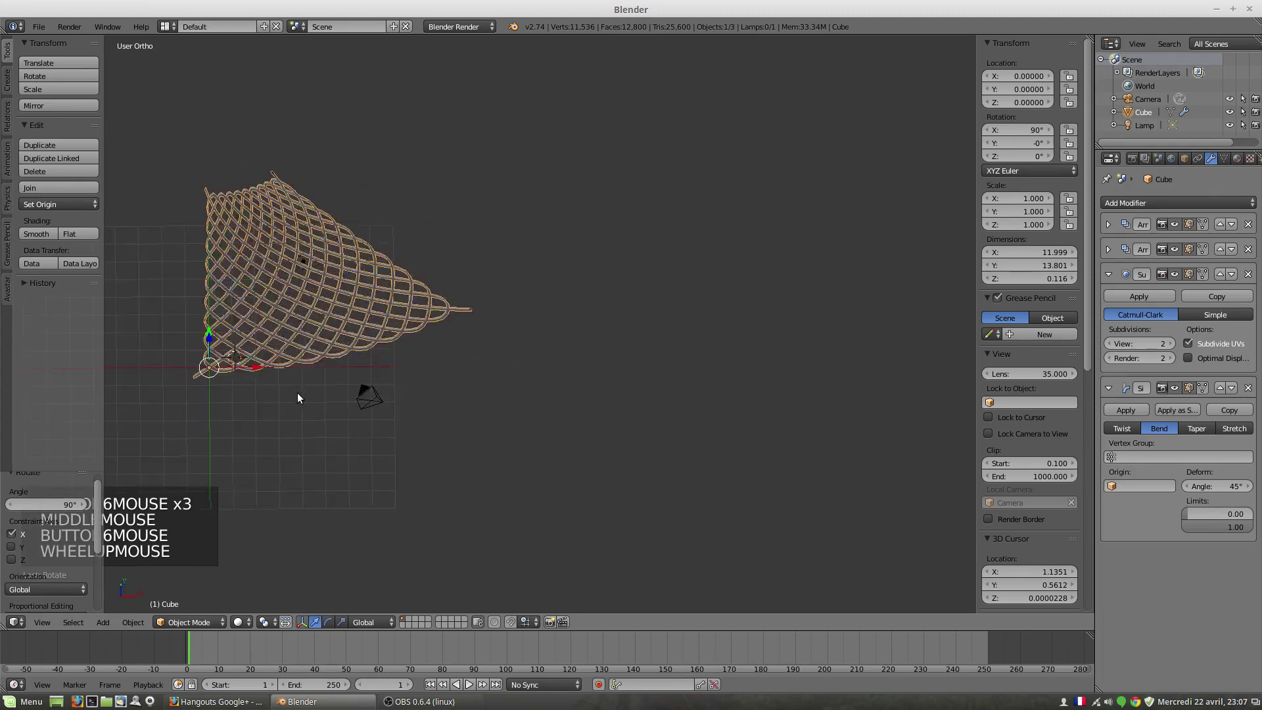
shift+scroll(254, 396, left, 1)
shift+middle_drag(254, 395, 710, 460)
shift+scroll(510, 490, left, 1)
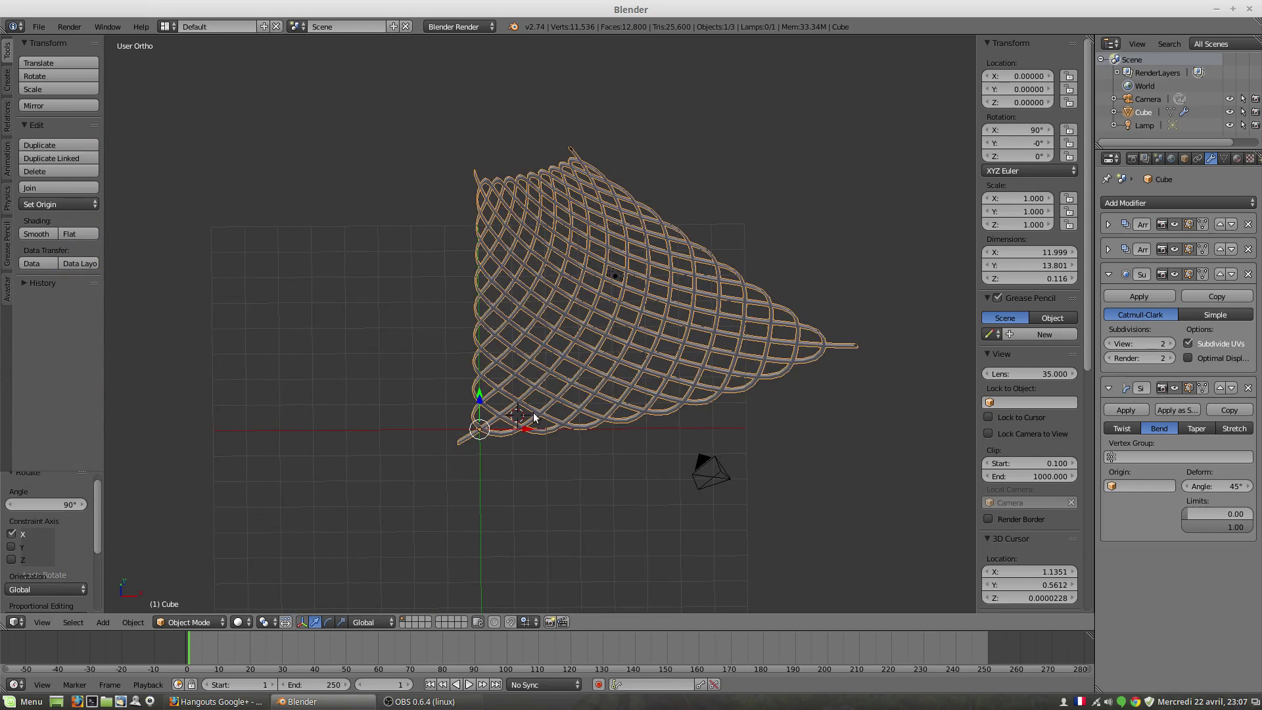
key(ctrl+a)
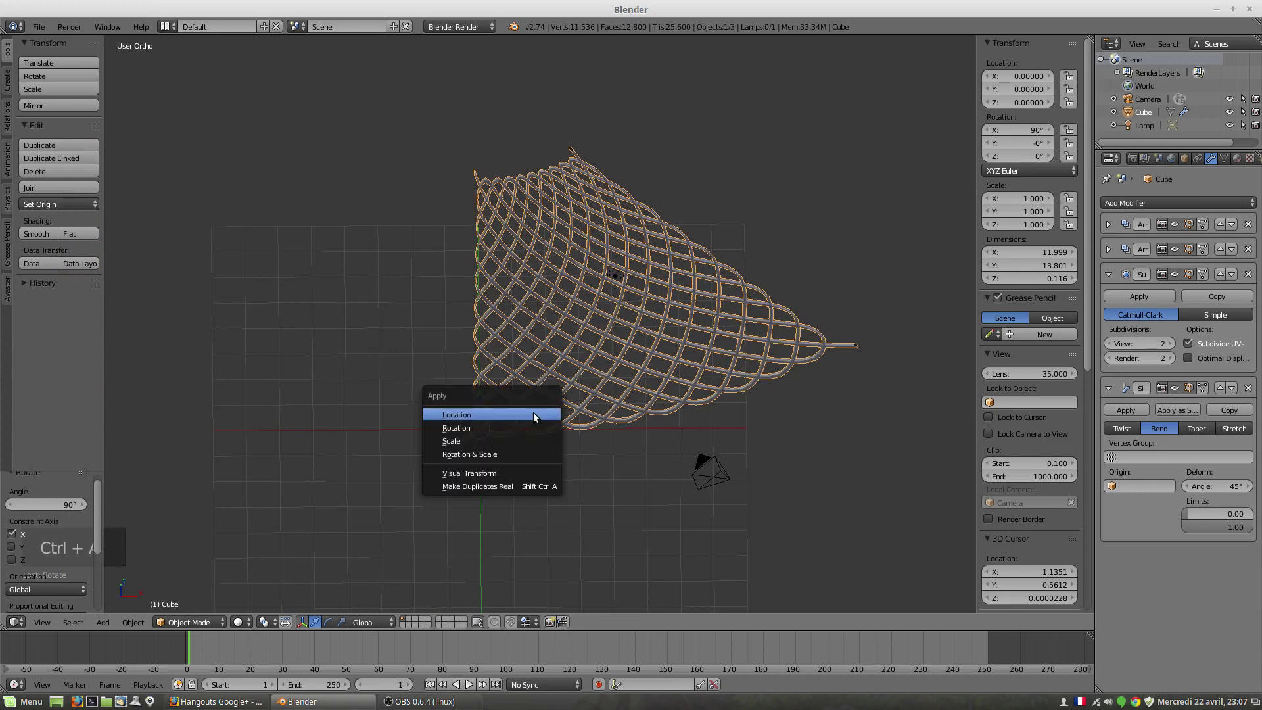
click(486, 428)
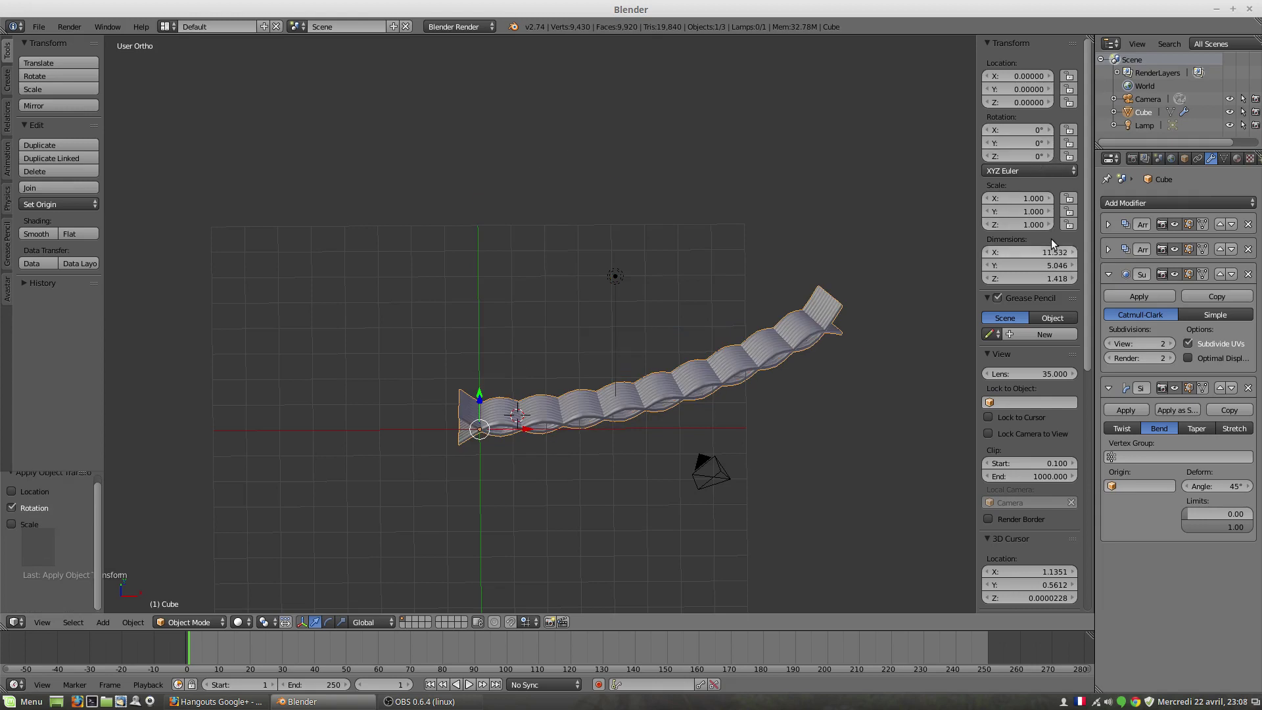
Examine the bent, collapsed lattice strip from several angles, along with the settings in its modifier stack
middle_drag(524, 445, 676, 477)
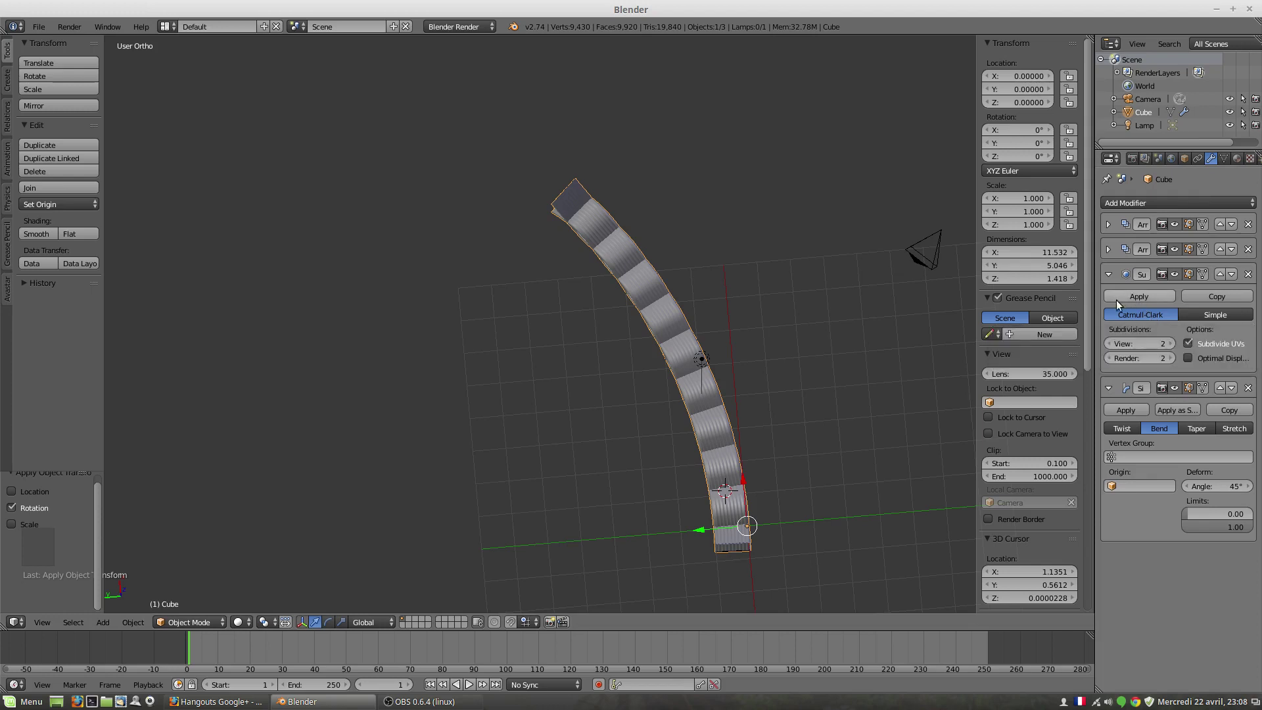
click(1109, 274)
click(1111, 272)
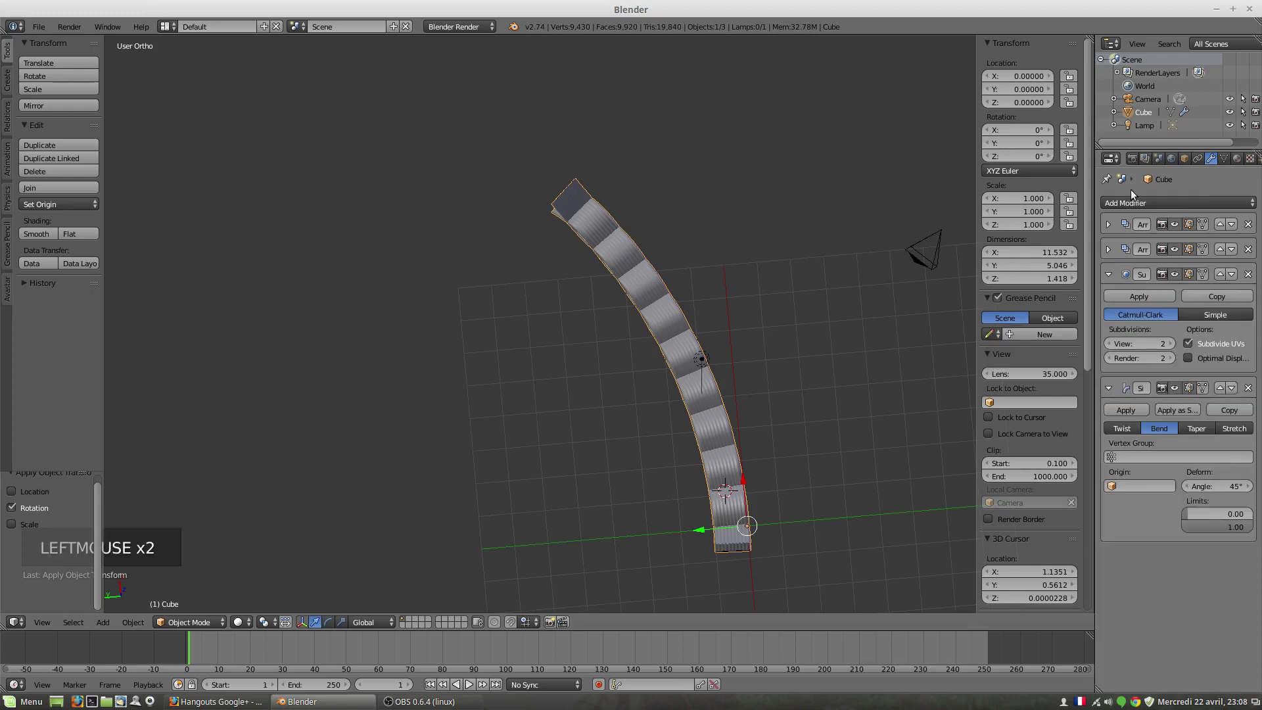
click(1145, 200)
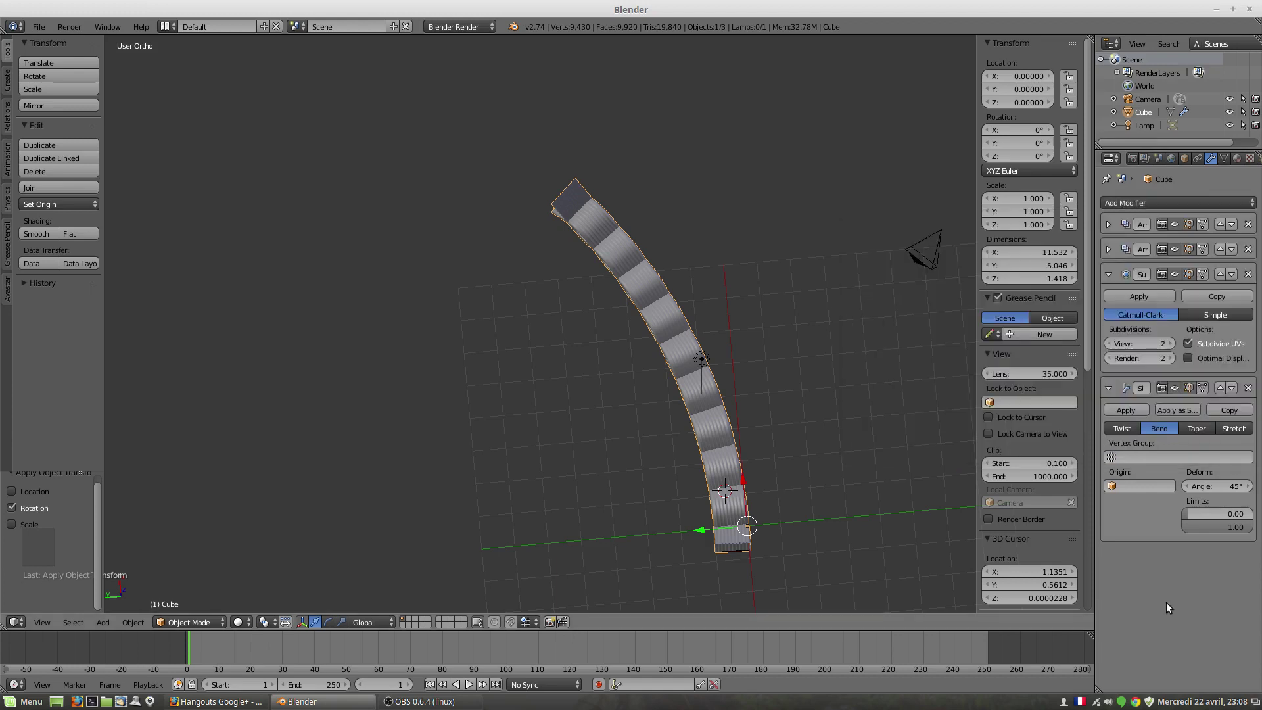
scroll(732, 520, down, 3)
middle_drag(733, 521, 551, 432)
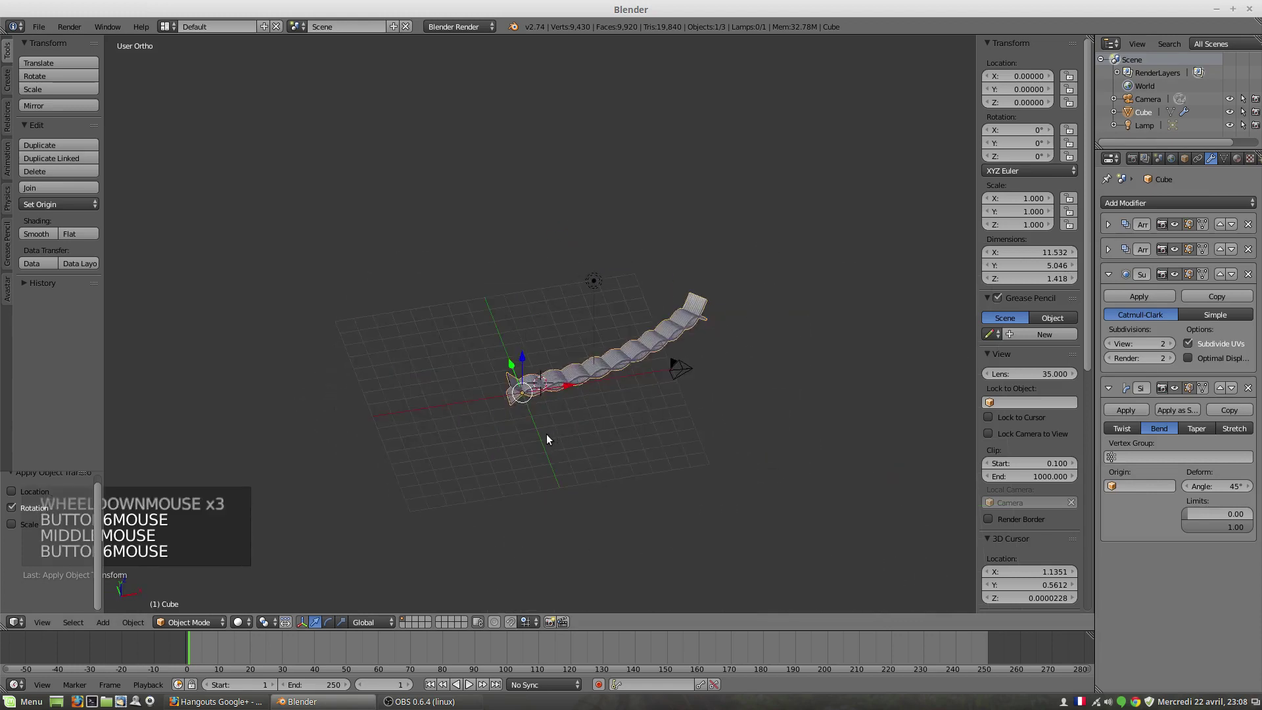
scroll(548, 443, up, 5)
scroll(549, 445, up, 1)
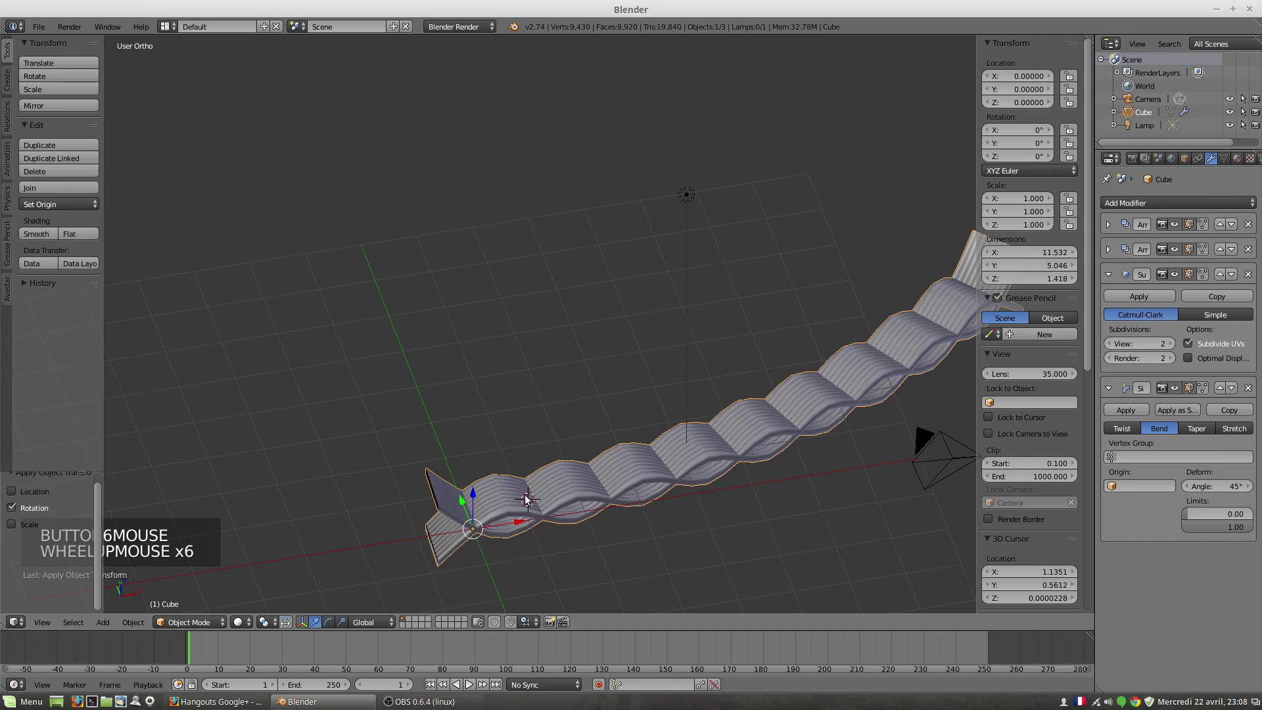
scroll(515, 516, down, 1)
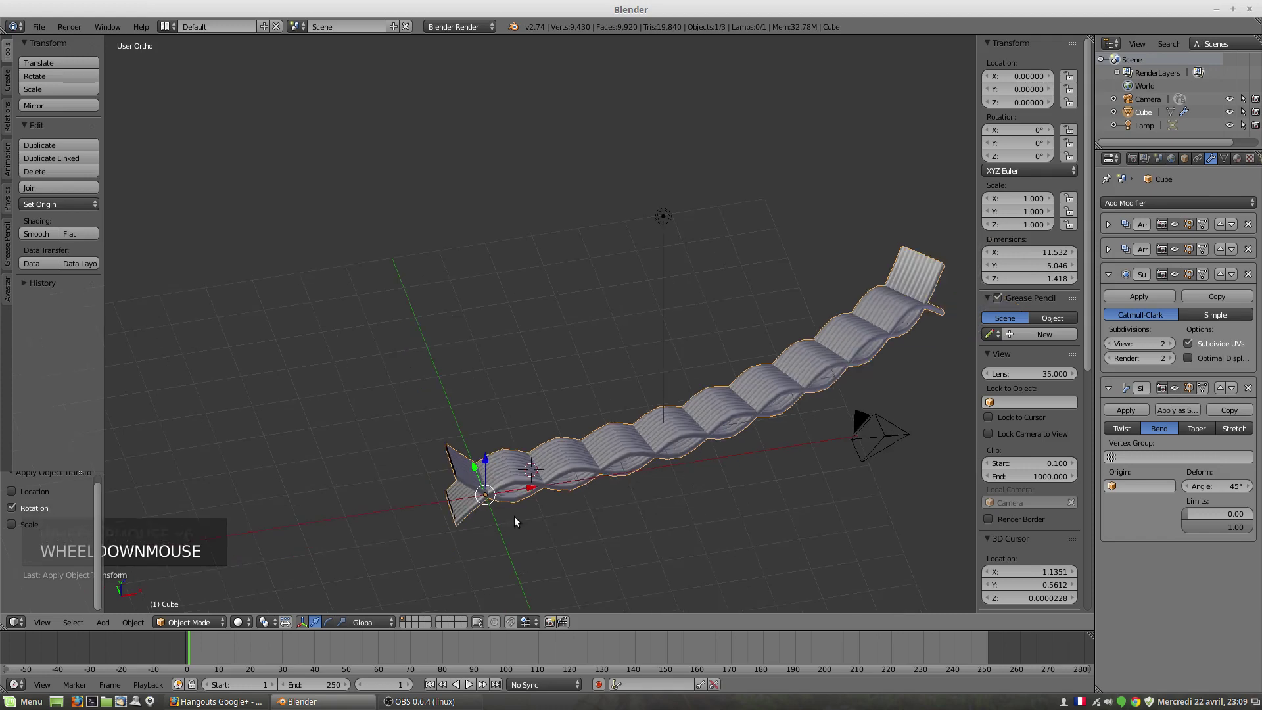
middle_drag(516, 517, 498, 464)
scroll(495, 463, up, 2)
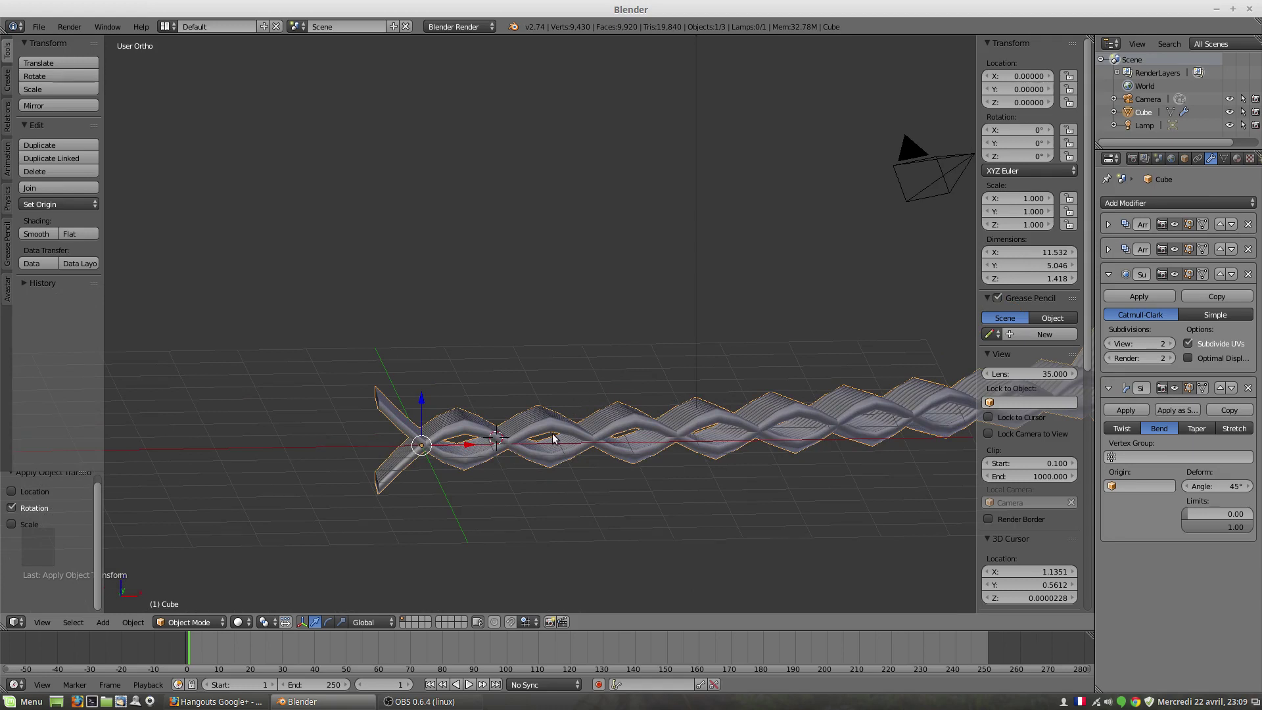
Enter Edit Mode and rotate the base cross 90° about the global X axis
key(Tab)
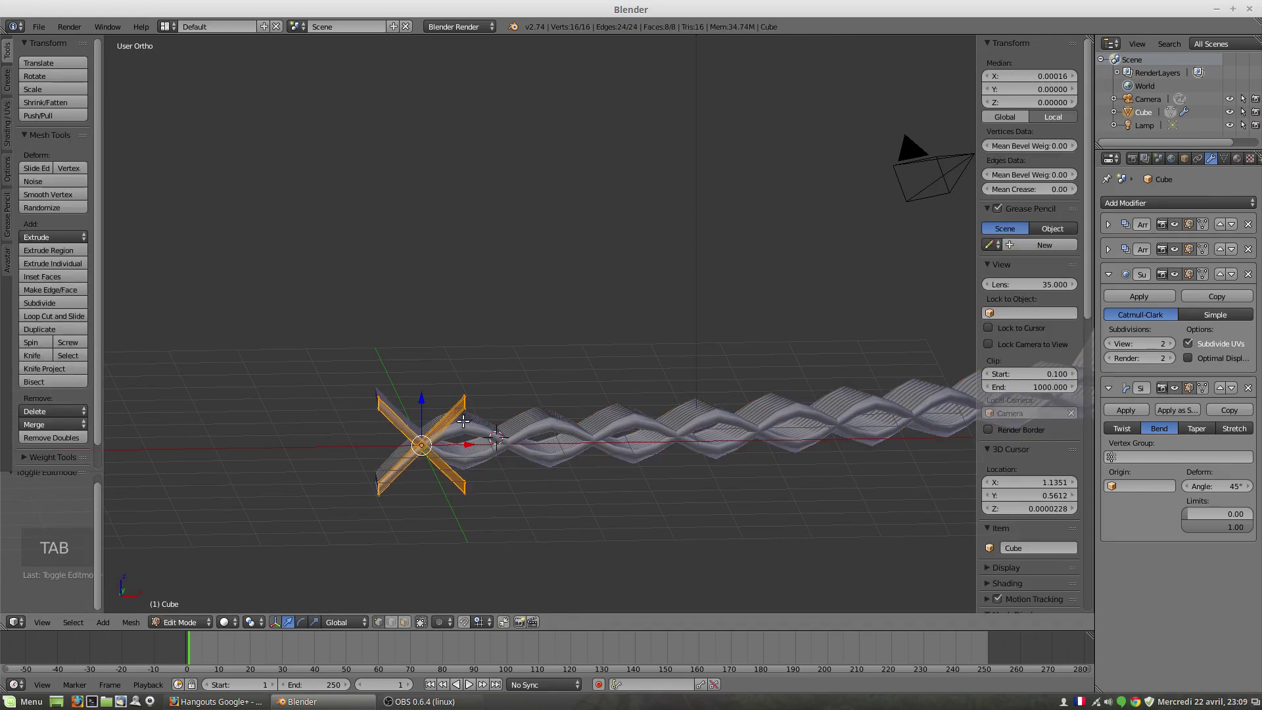
middle_drag(409, 484, 552, 493)
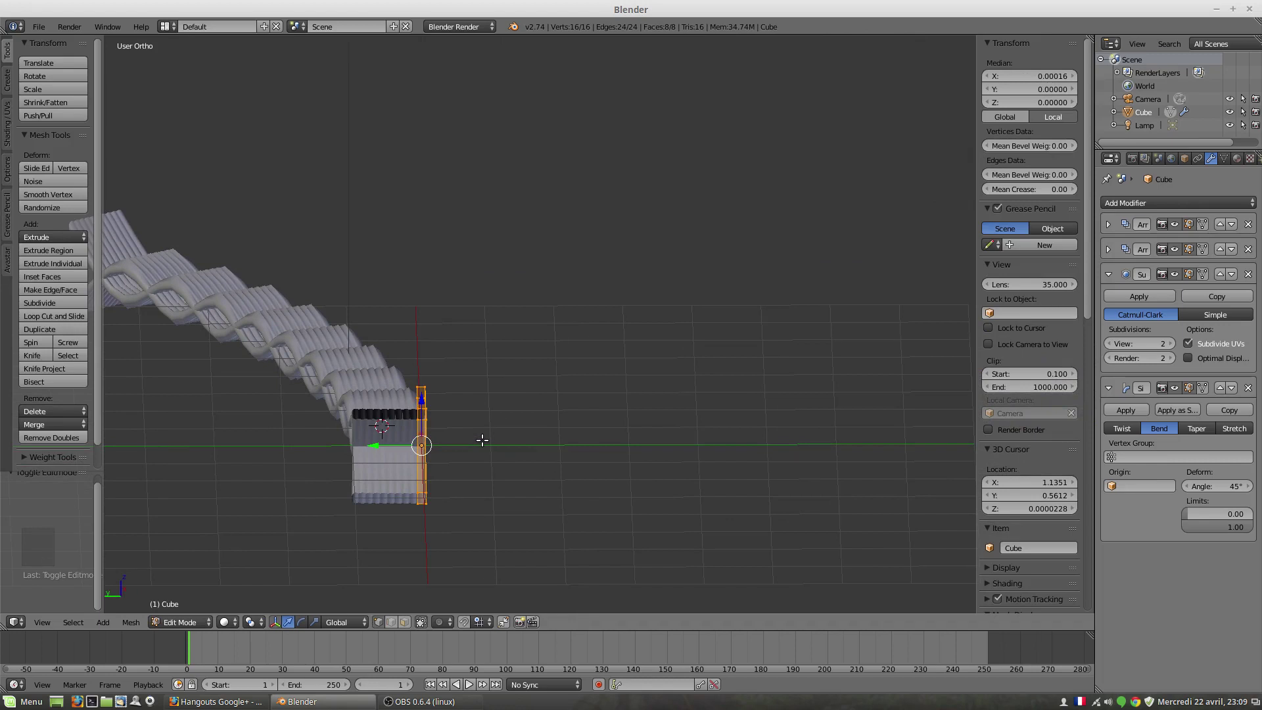
key(r)
key(x)
key(9)
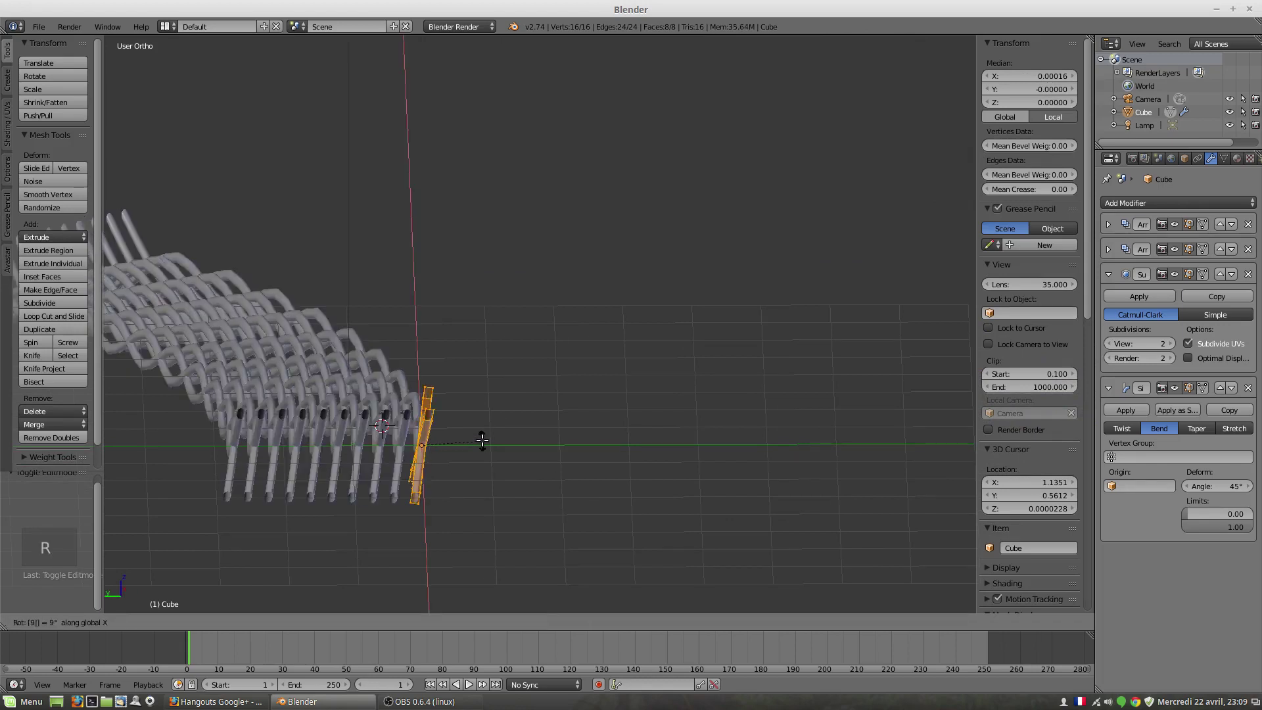
key(0)
key(Return)
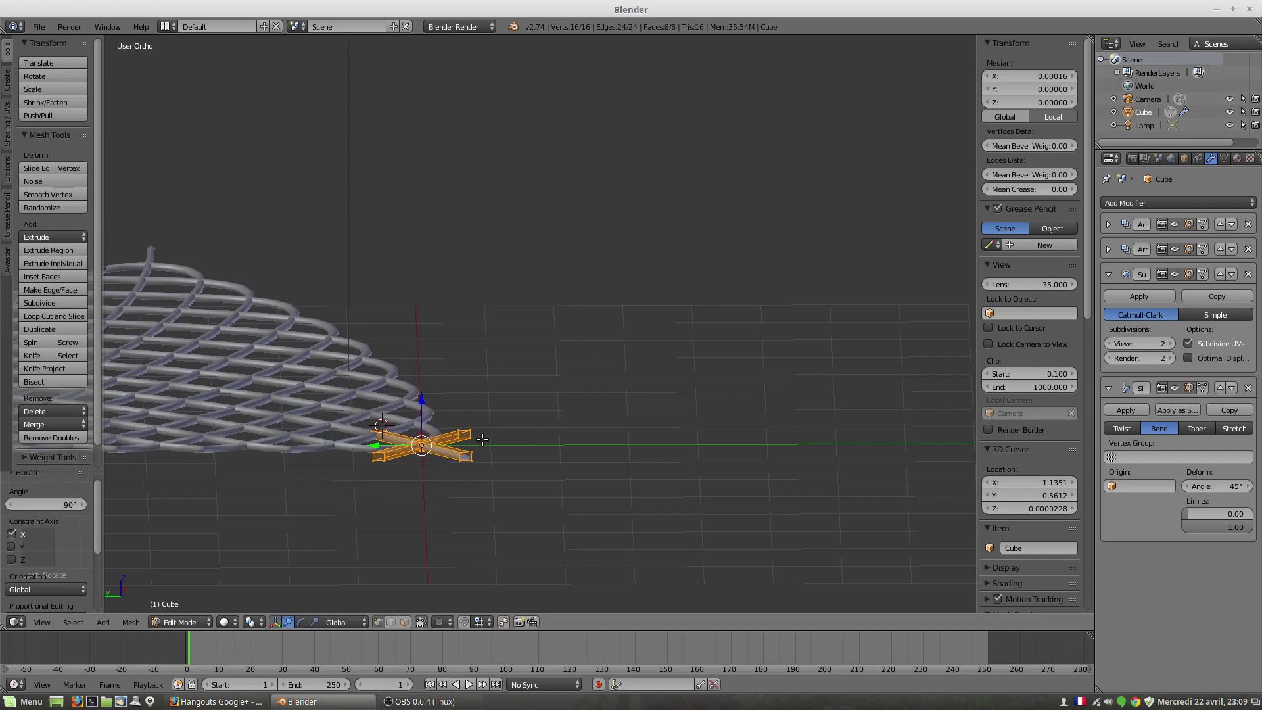
Undo the last 90° rotation of the base cross and check the bent strip's orientation from several angles
scroll(519, 418, down, 3)
middle_drag(523, 414, 383, 491)
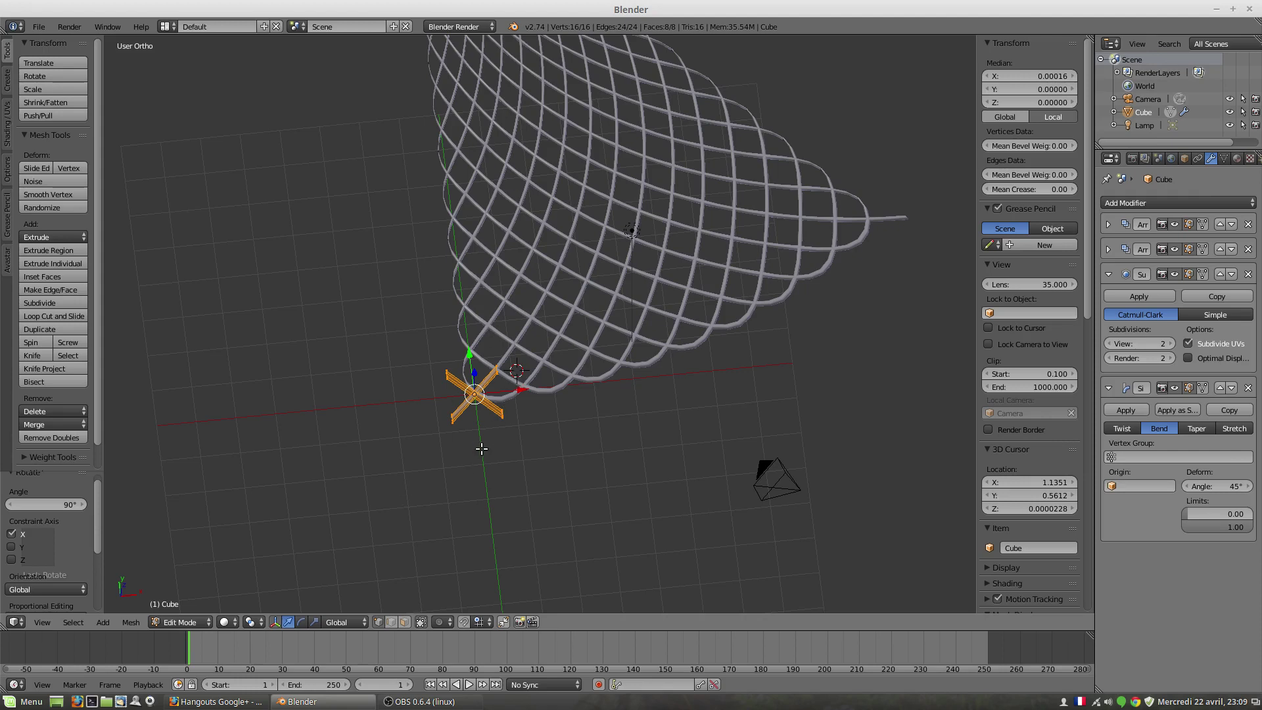
key(ctrl+z)
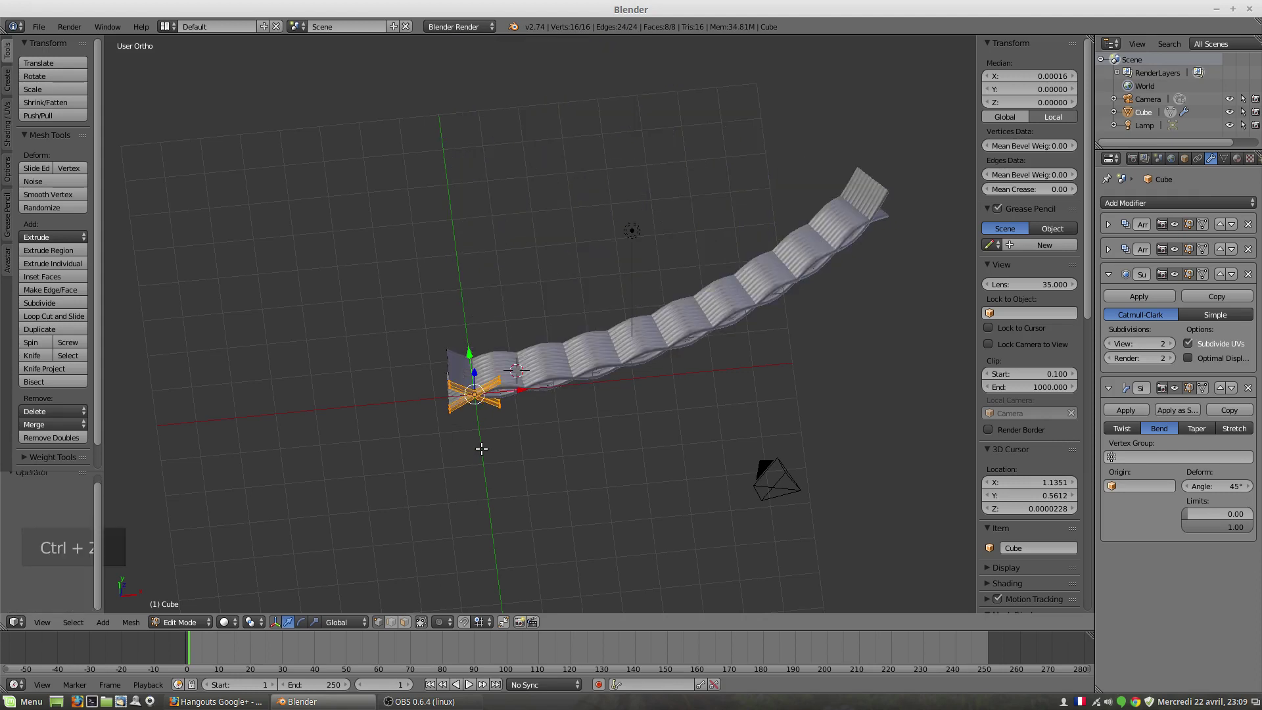
middle_drag(430, 491, 454, 407)
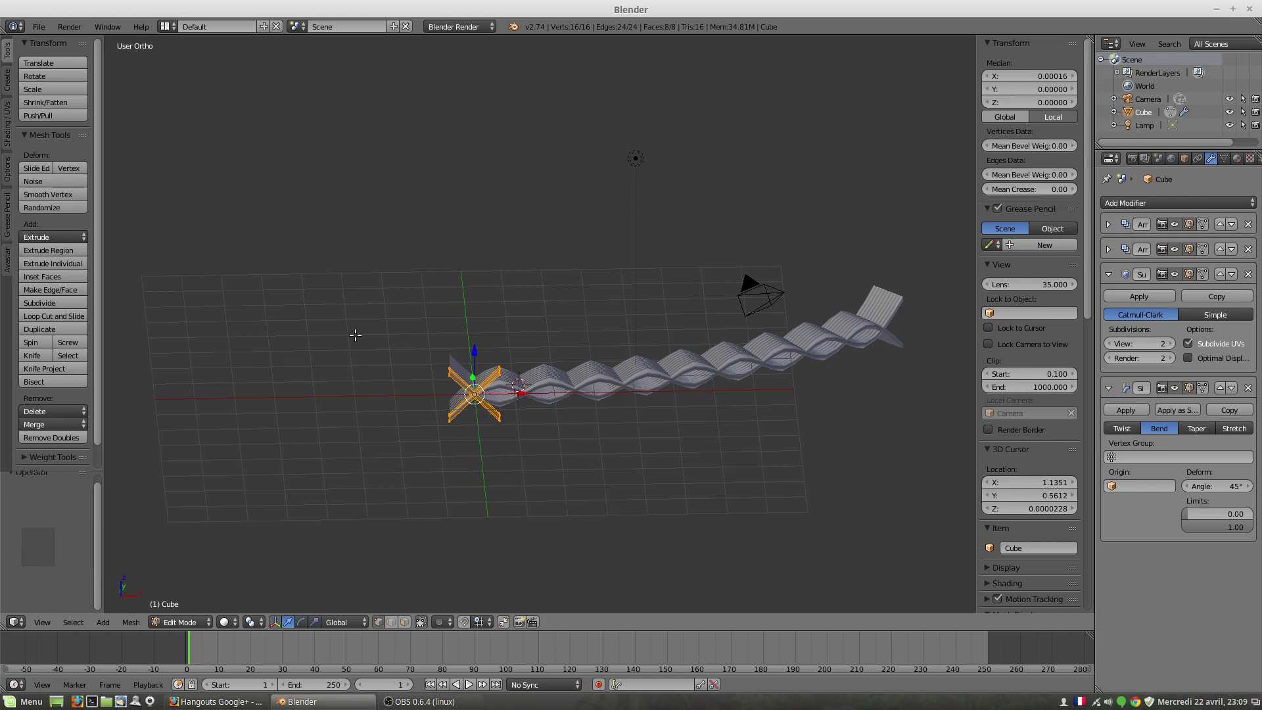
middle_drag(355, 335, 445, 541)
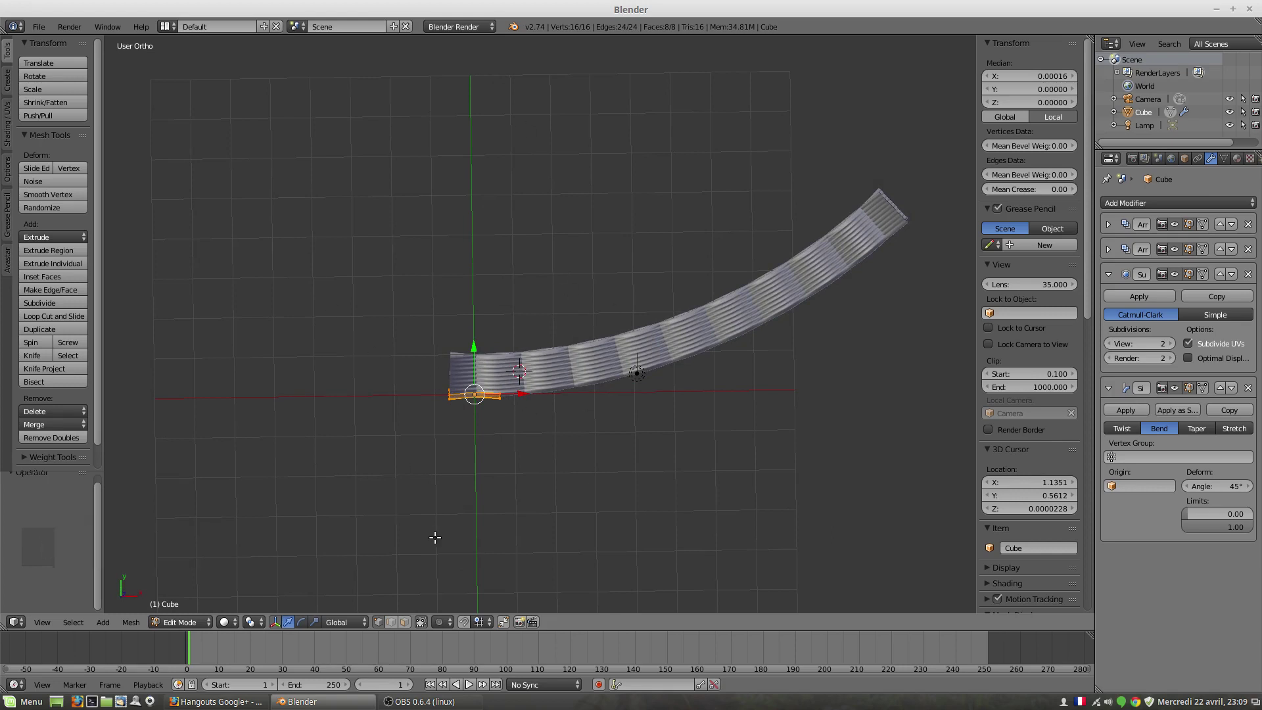
middle_drag(436, 535, 460, 441)
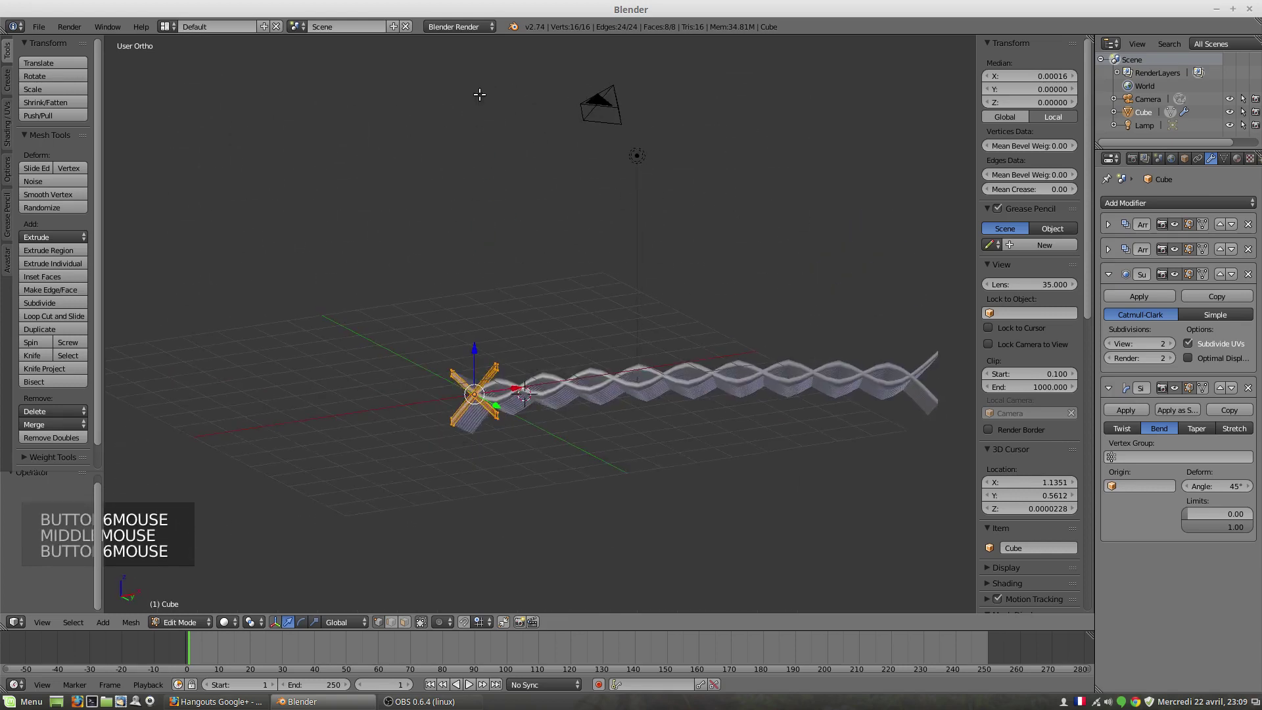
middle_drag(434, 332, 487, 406)
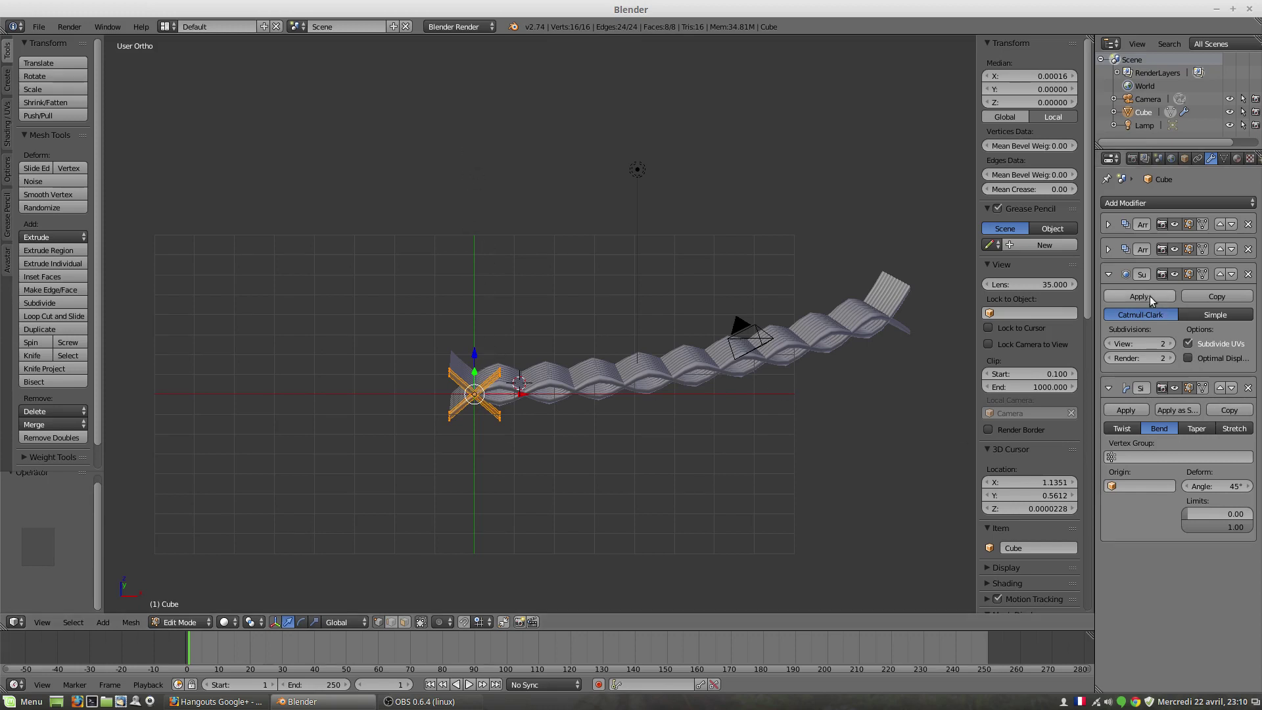
Change the second Array modifier's relative offset to 0 on Y and 0.885 on Z
click(1108, 250)
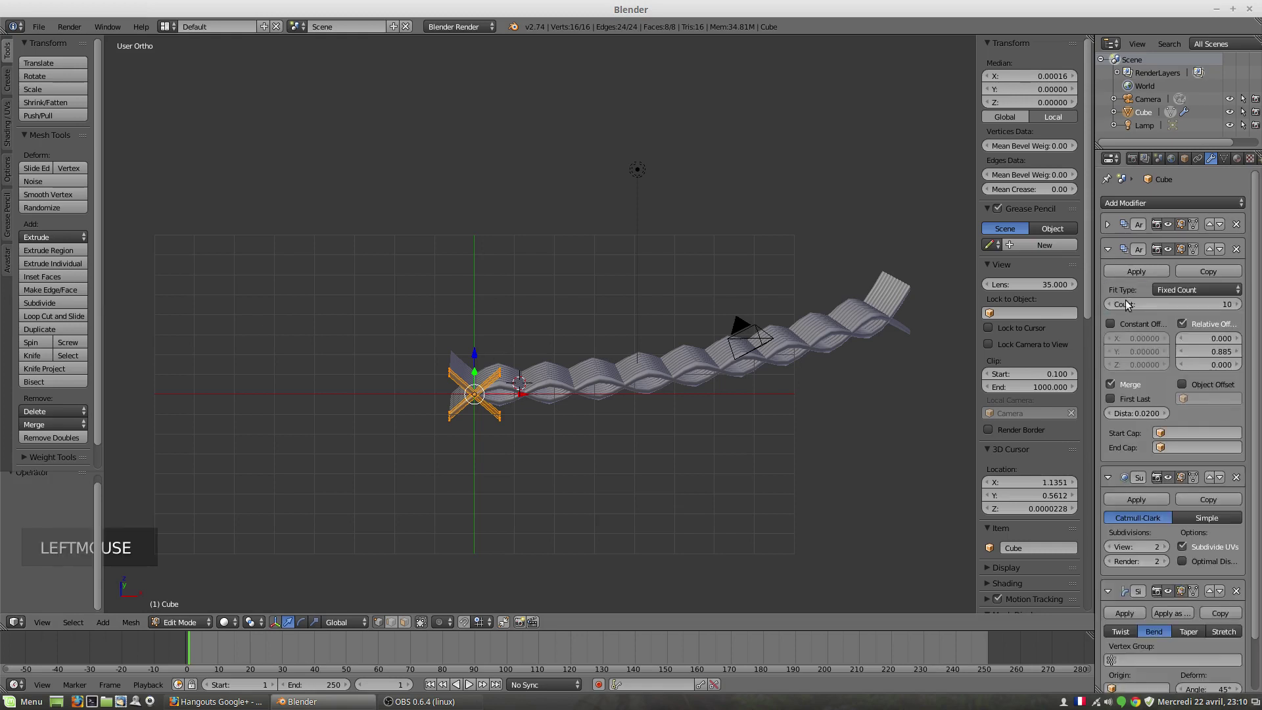
click(1222, 349)
key(ctrl+c)
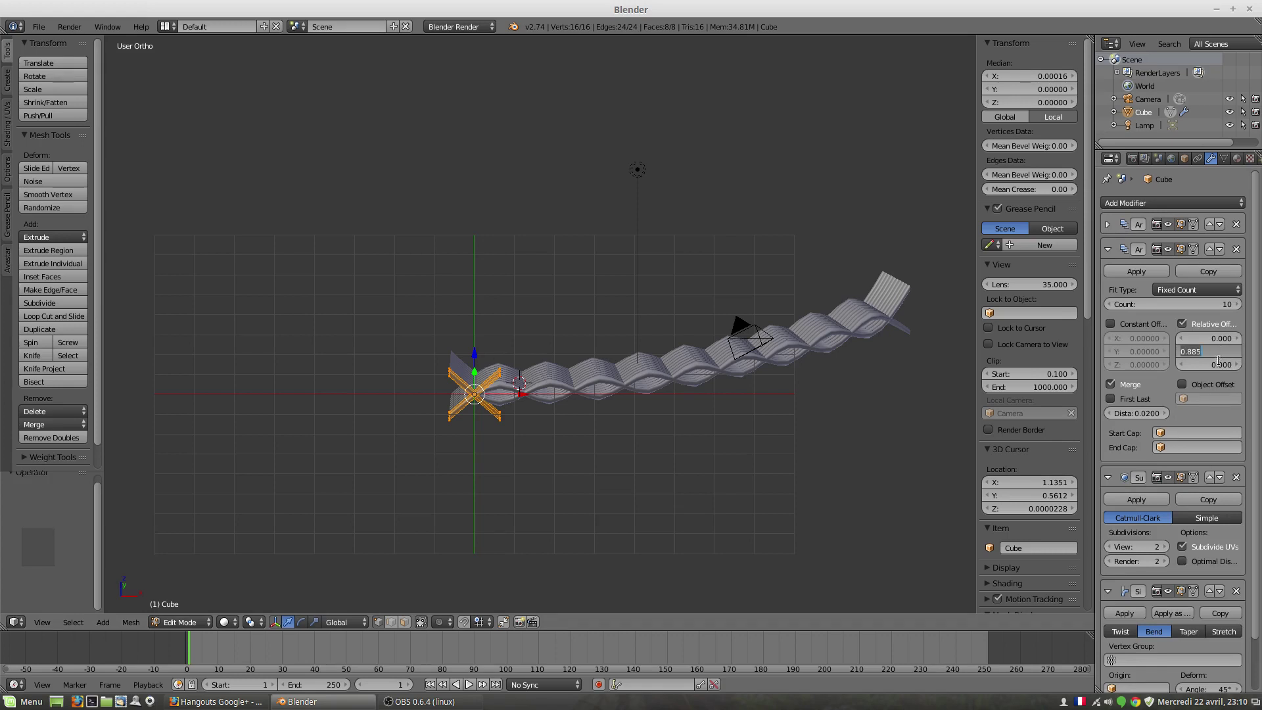
click(1220, 366)
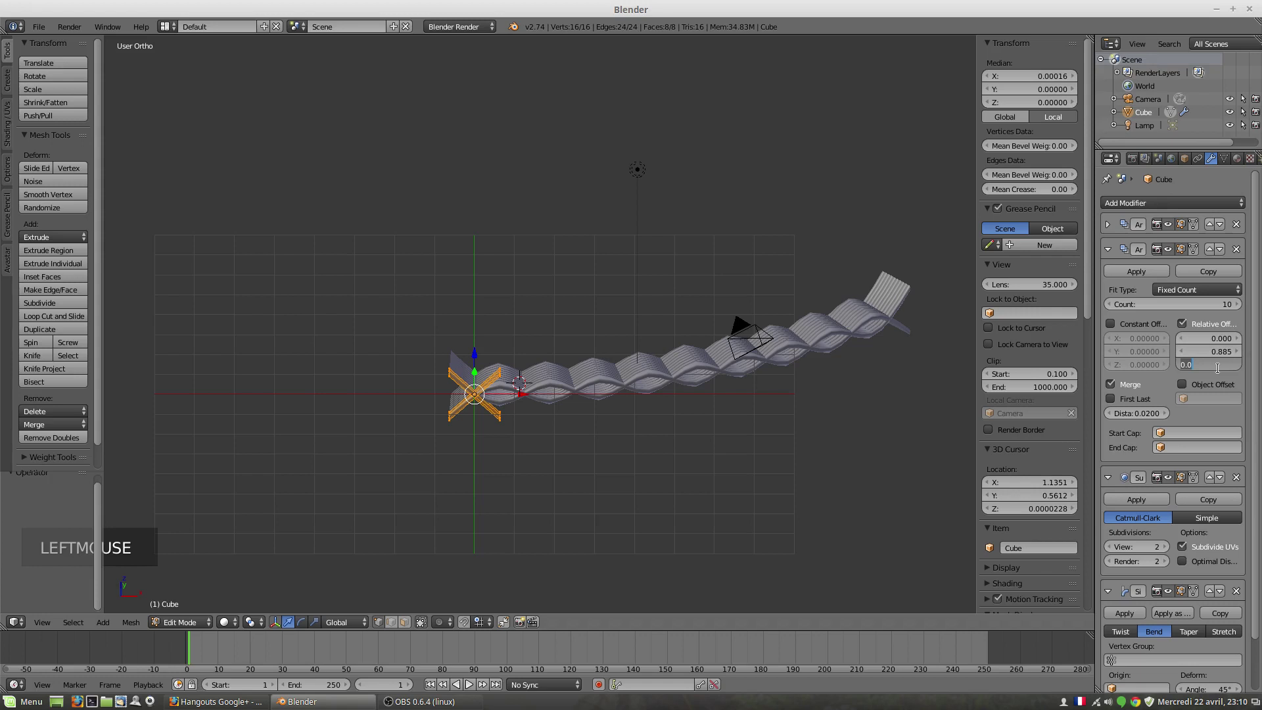
key(ctrl+v)
click(1219, 353)
click(1219, 352)
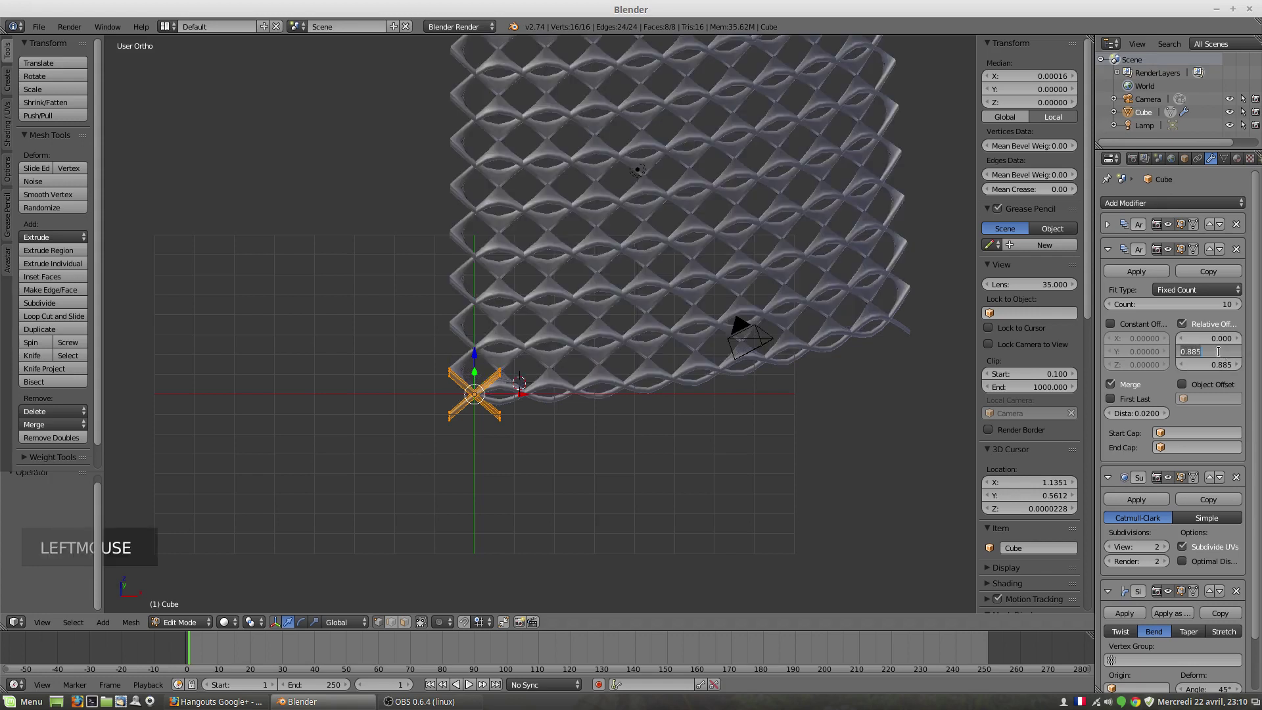
text(0)
key(Return)
scroll(658, 332, down, 3)
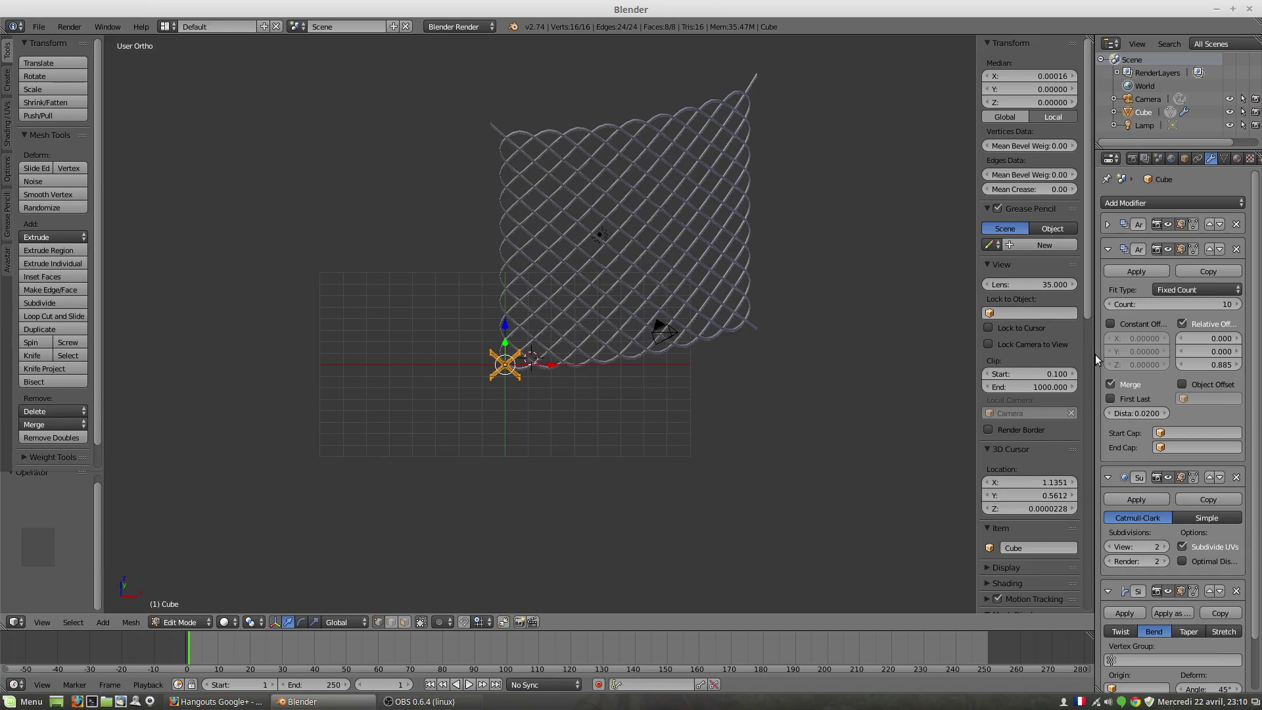
Set the Simple Deform modifier's bend angle to 360° to roll the lattice into a tube
click(1108, 249)
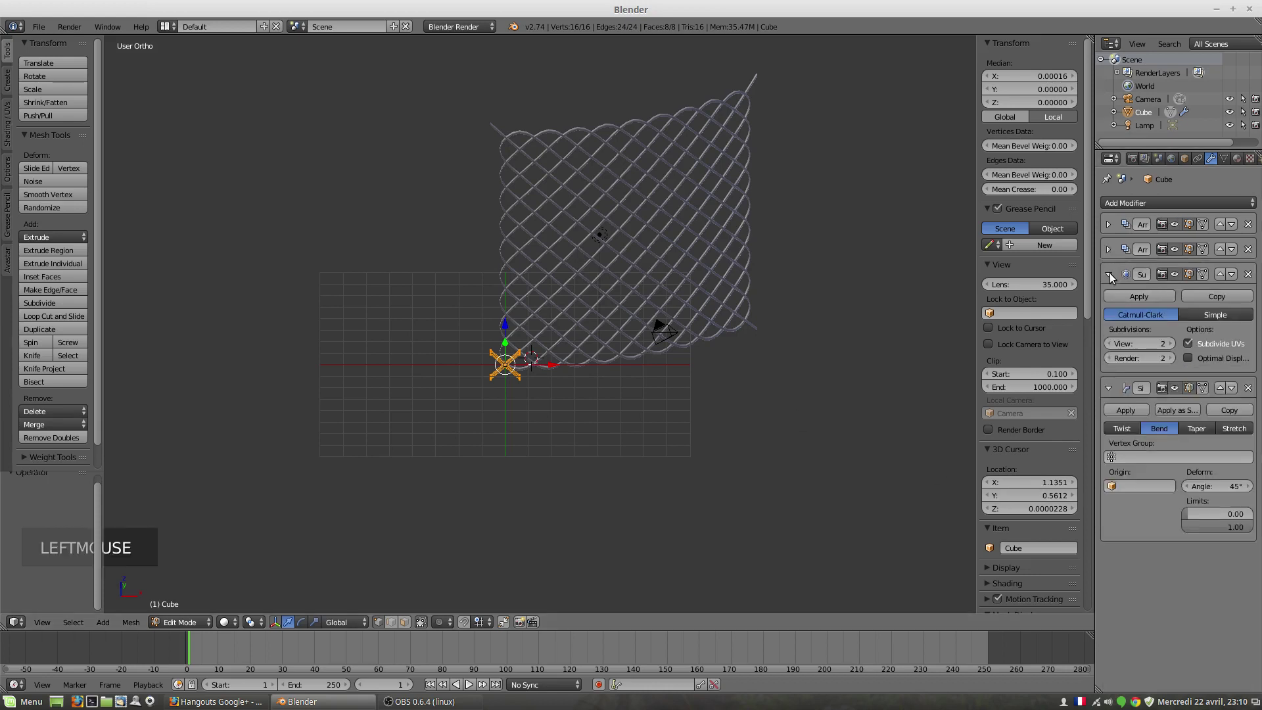
click(1110, 273)
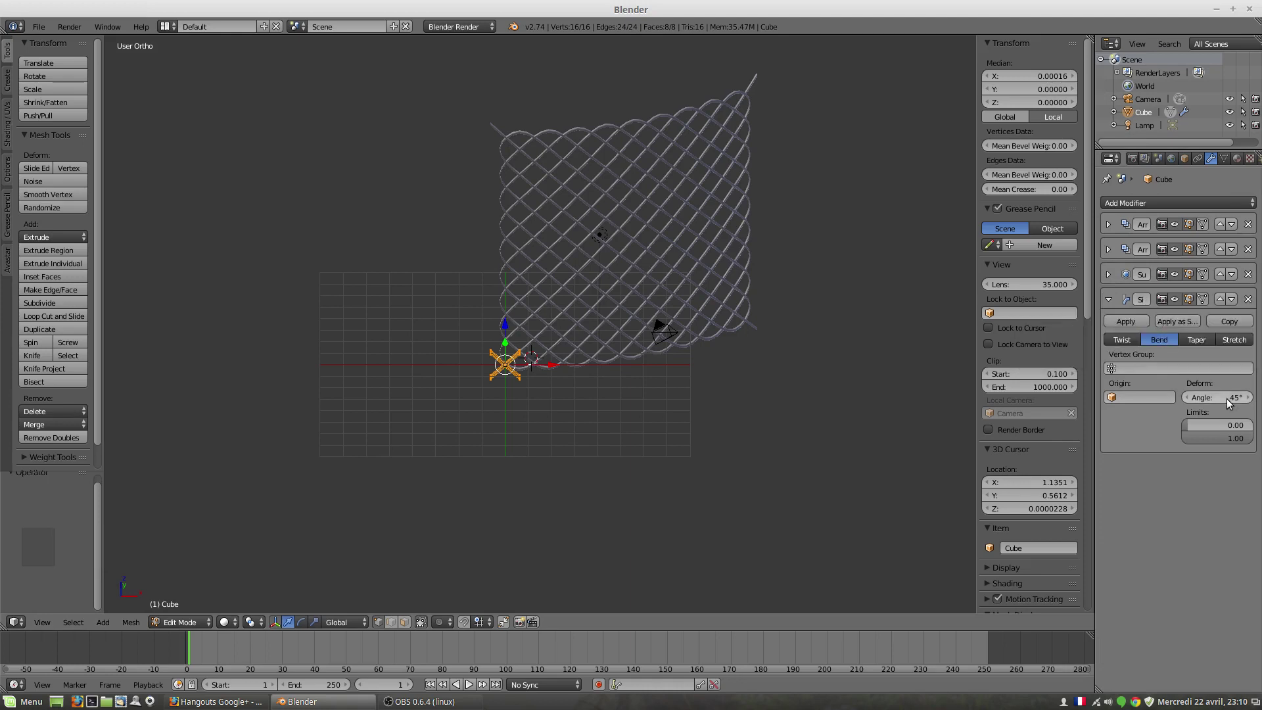
drag(1227, 399, 1259, 399)
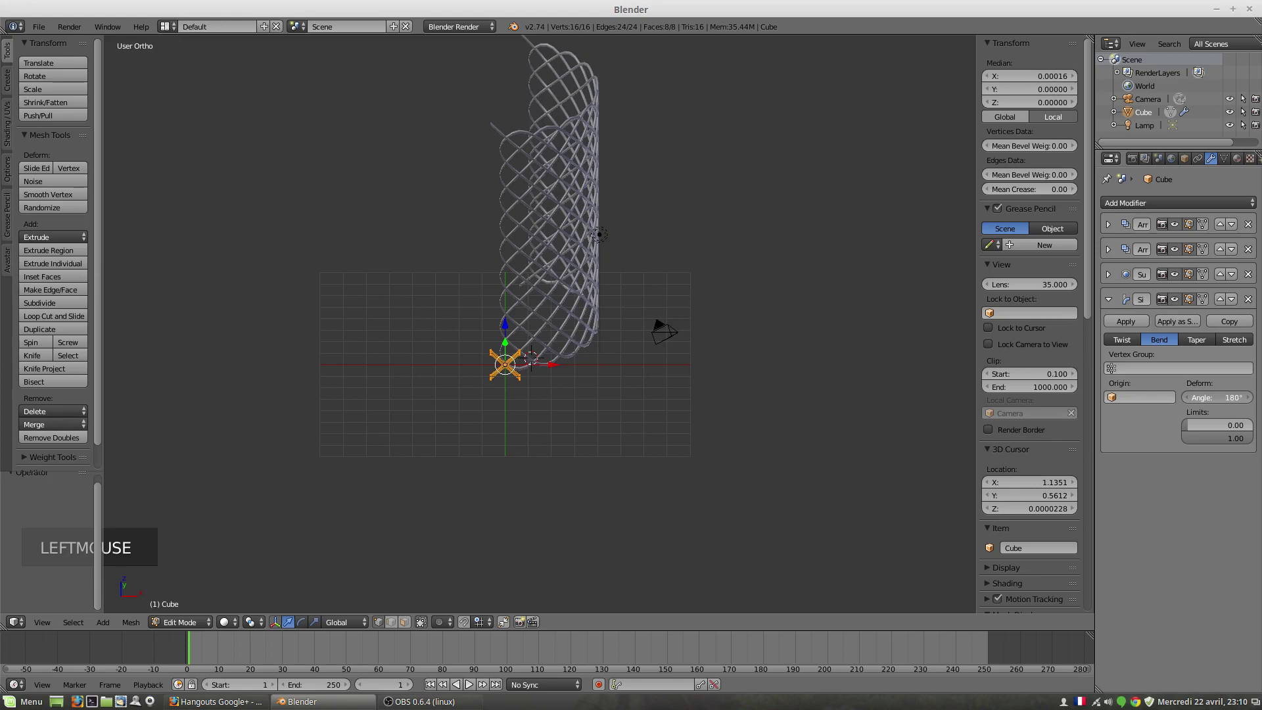
double_click(1222, 398)
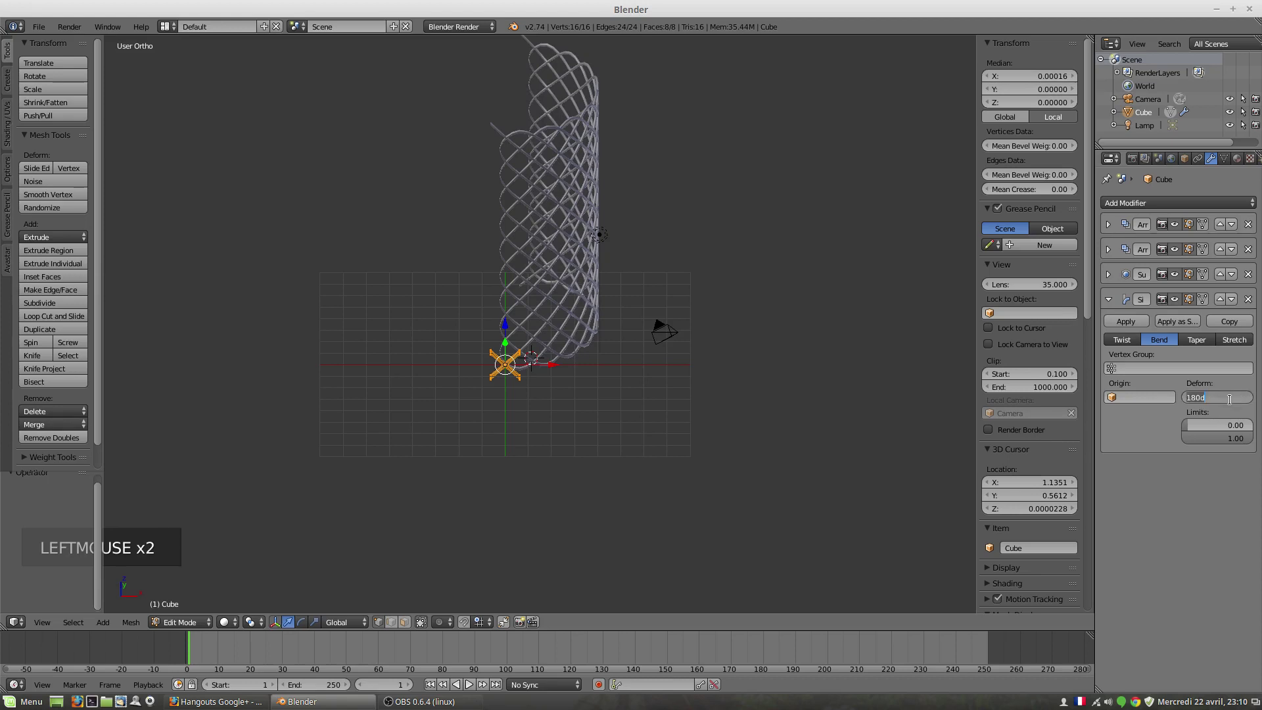
text(360)
key(Return)
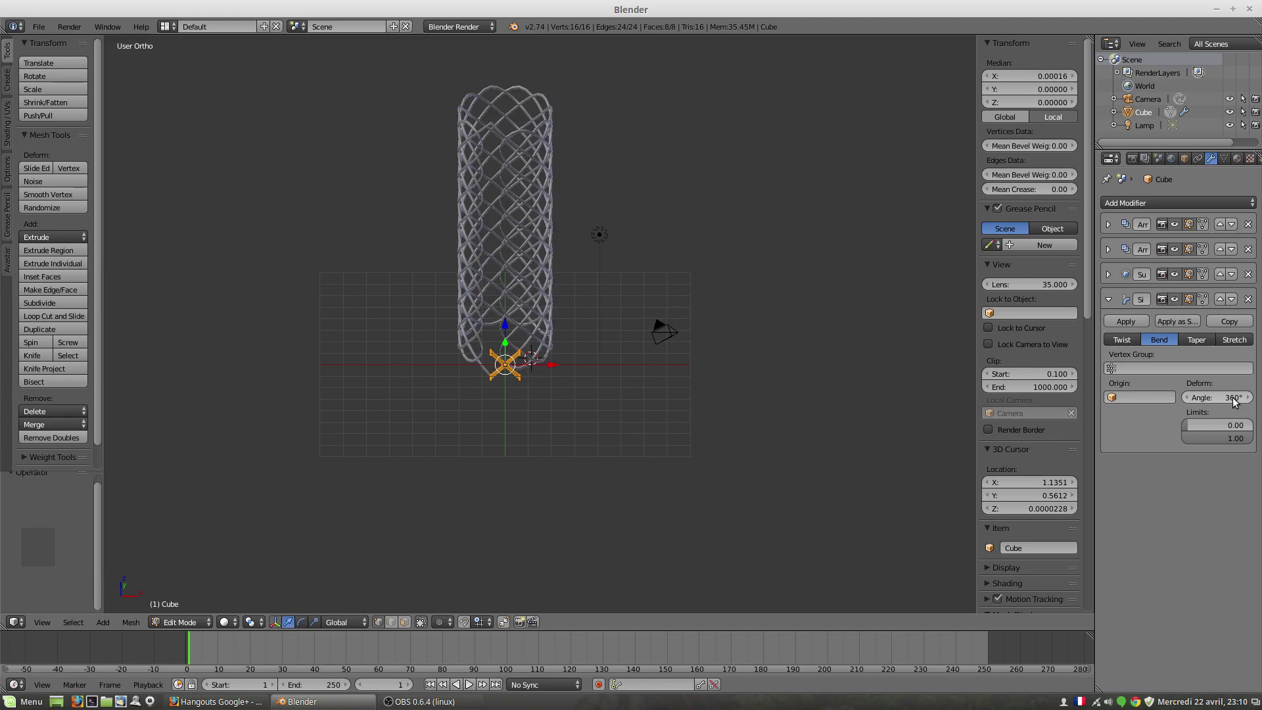
scroll(540, 179, up, 2)
middle_drag(468, 150, 472, 182)
scroll(501, 221, up, 2)
scroll(435, 221, down, 1)
scroll(489, 408, up, 2)
scroll(440, 313, down, 2)
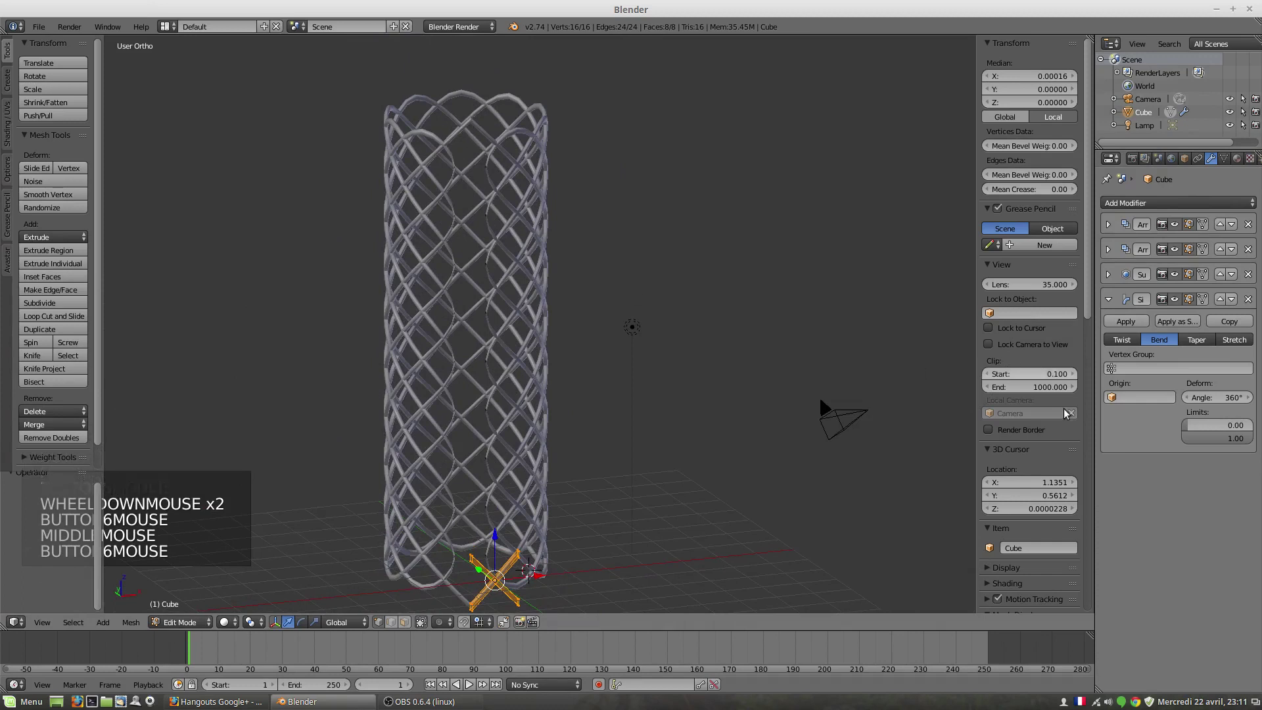
Increase the bend angle to 386° and inspect the tube's seam up close
drag(1215, 398, 1234, 397)
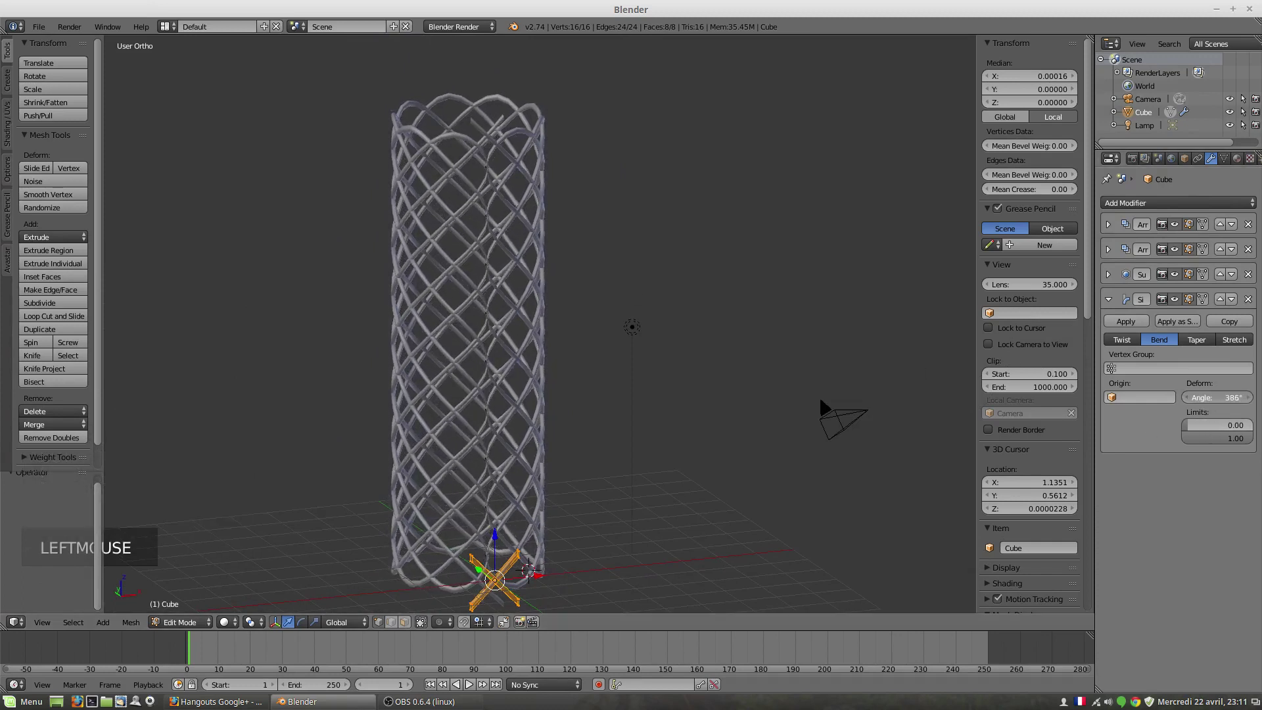
middle_drag(648, 408, 481, 187)
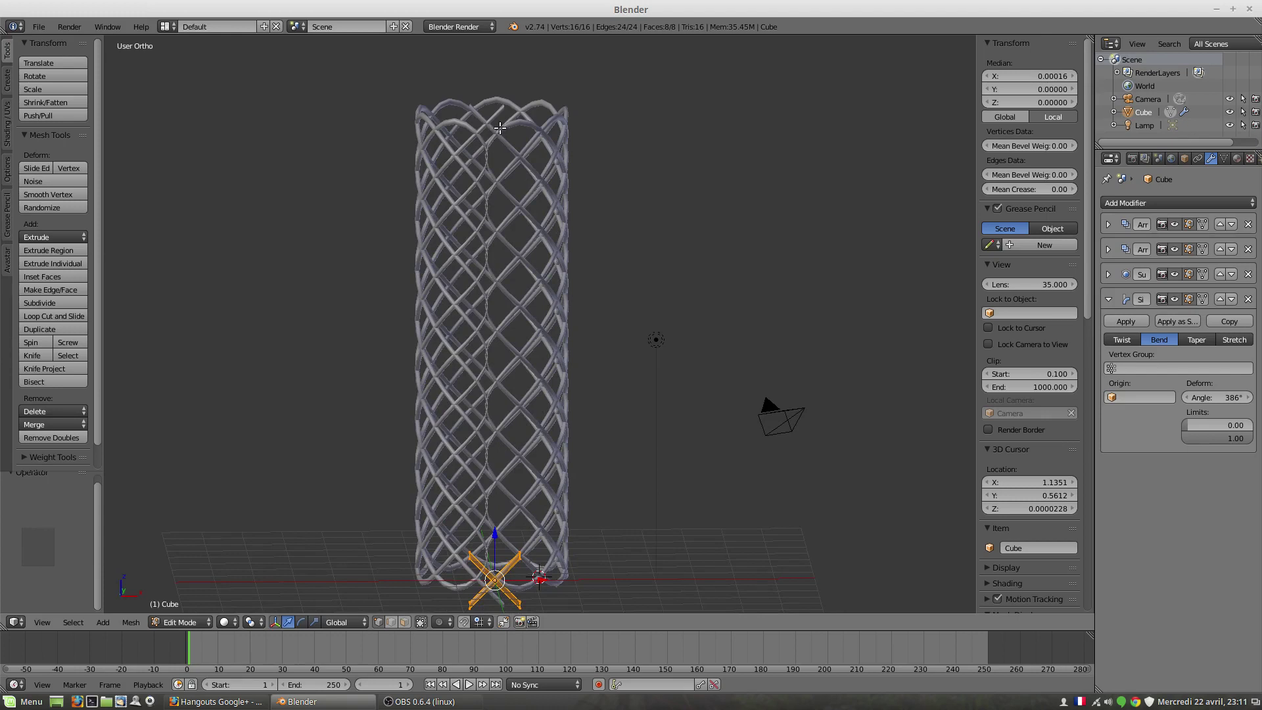
middle_drag(521, 217, 520, 250)
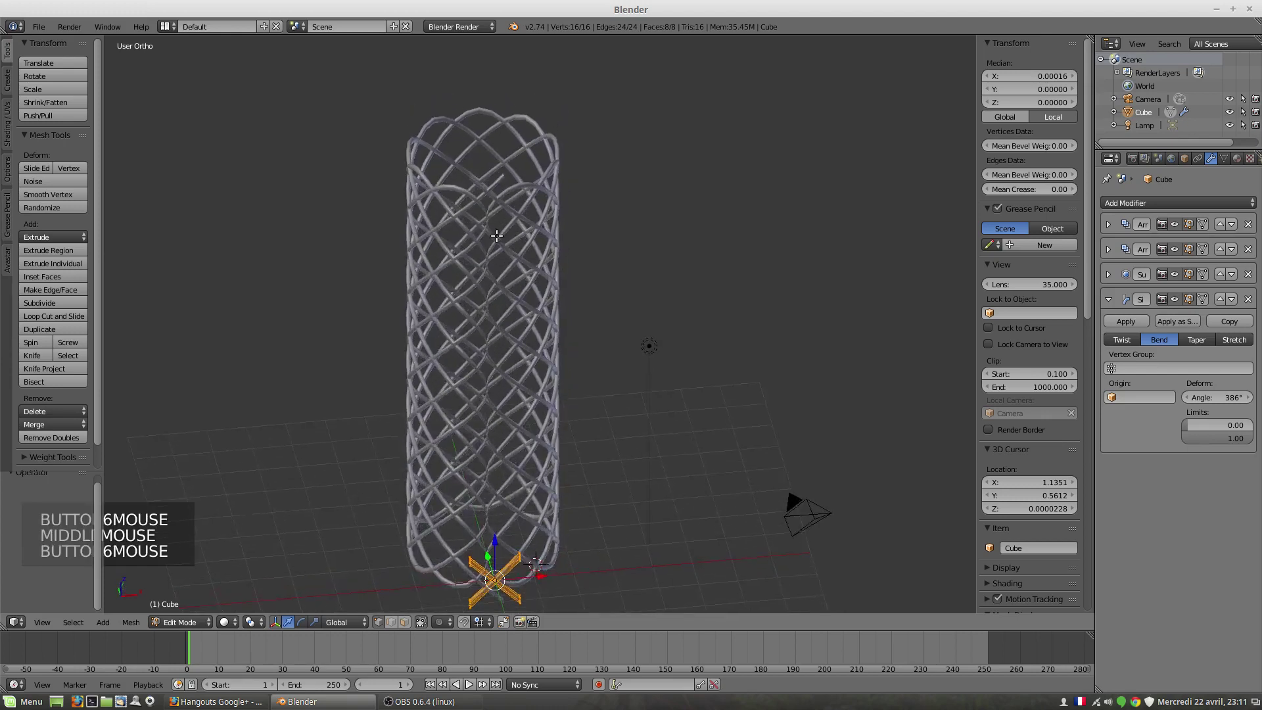
scroll(497, 237, up, 3)
middle_drag(452, 170, 478, 173)
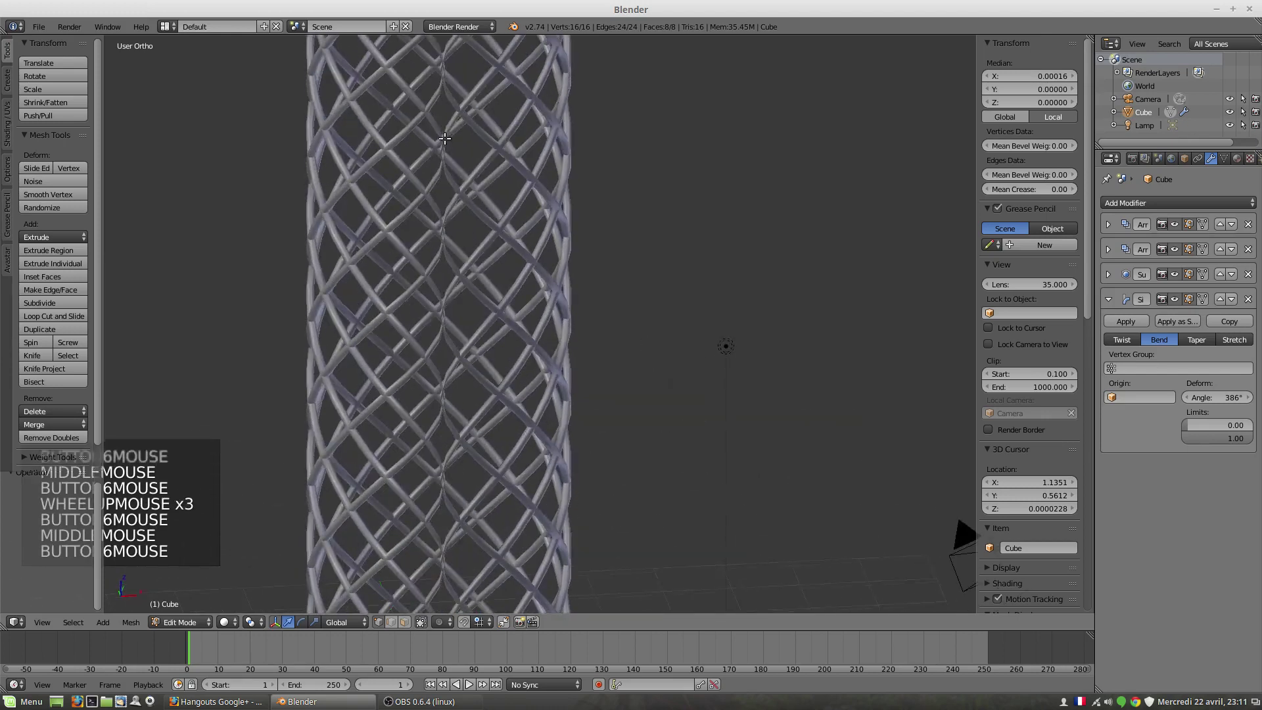
scroll(478, 172, down, 1)
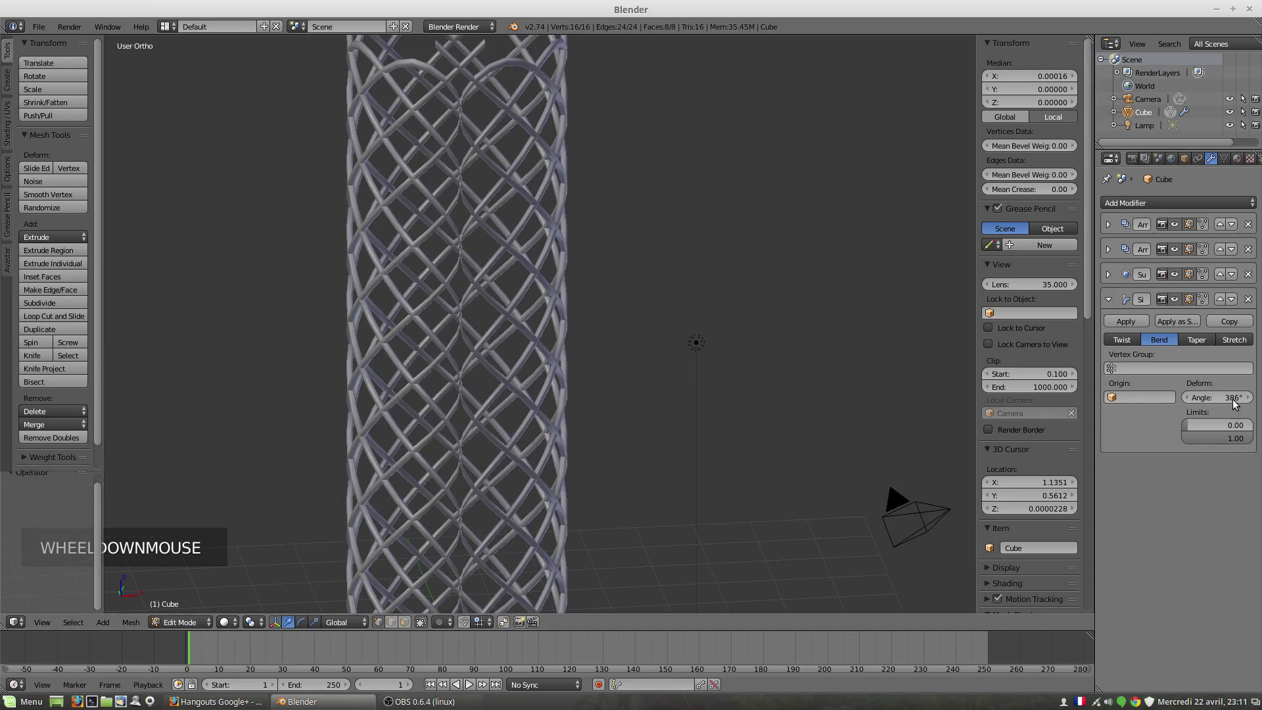
Move the Simple Deform modifier above the Subdivision Surface modifier in the stack
click(1221, 299)
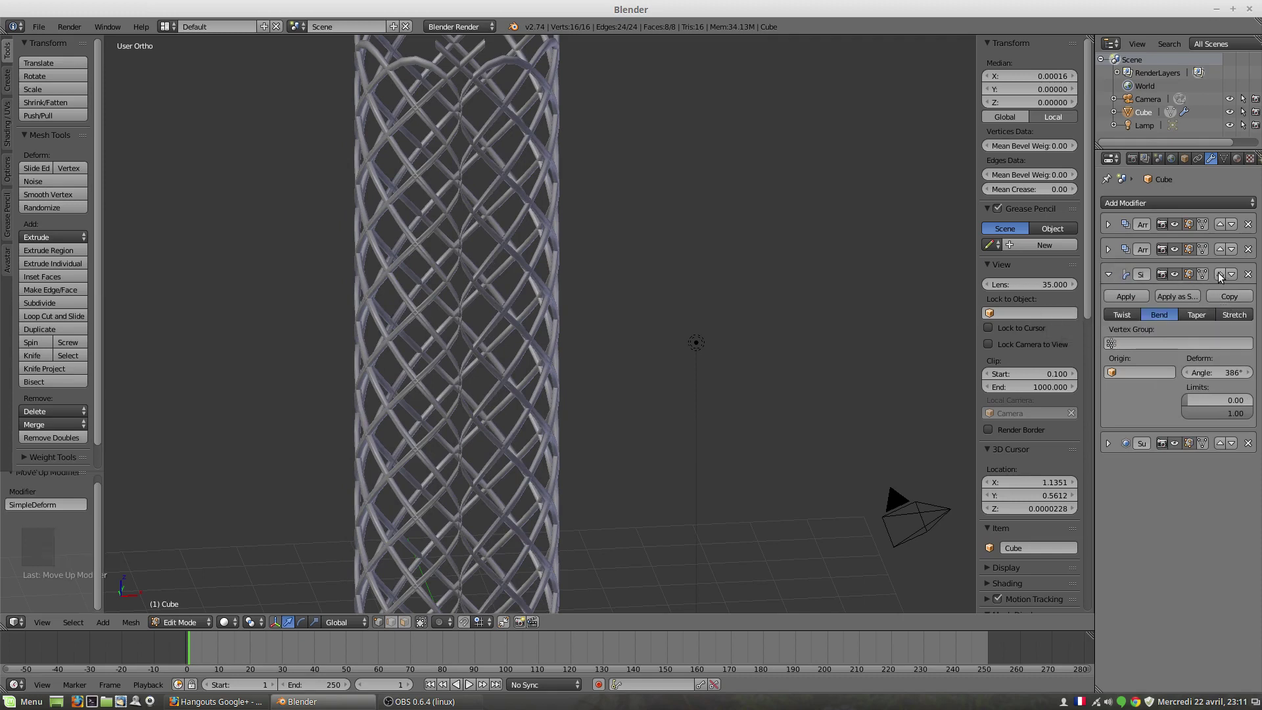
scroll(507, 307, down, 3)
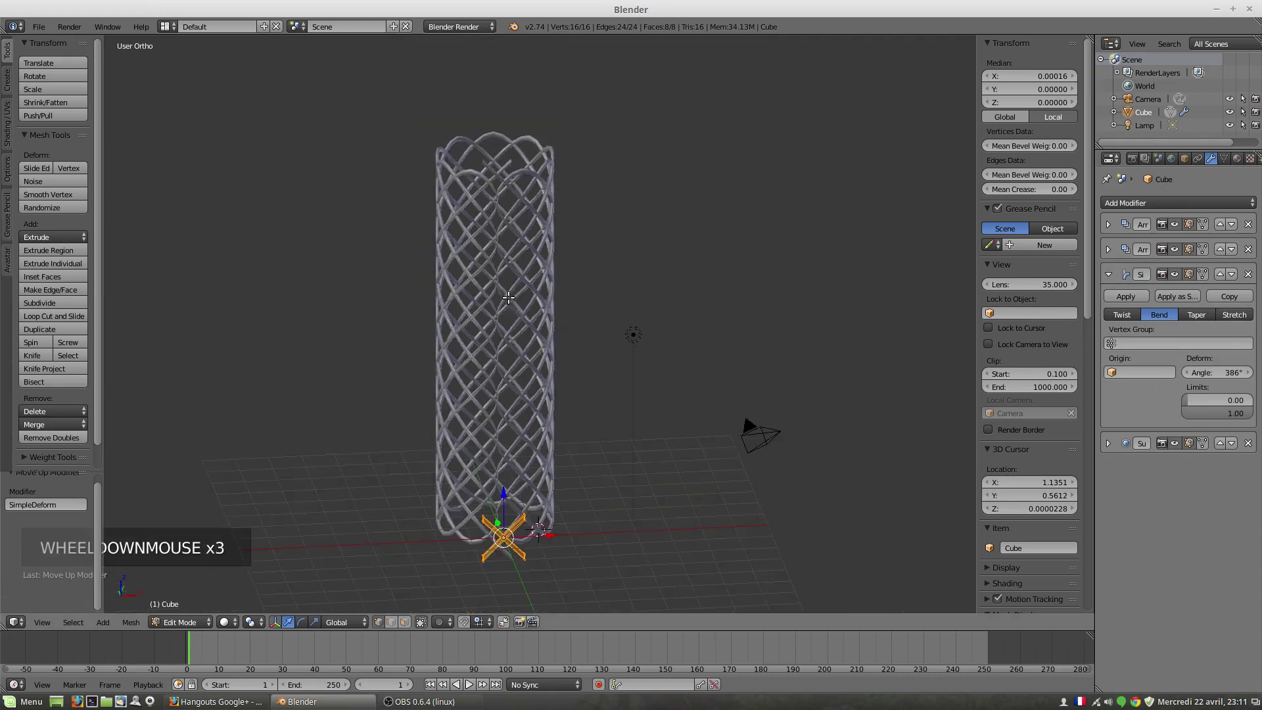
middle_drag(507, 307, 530, 283)
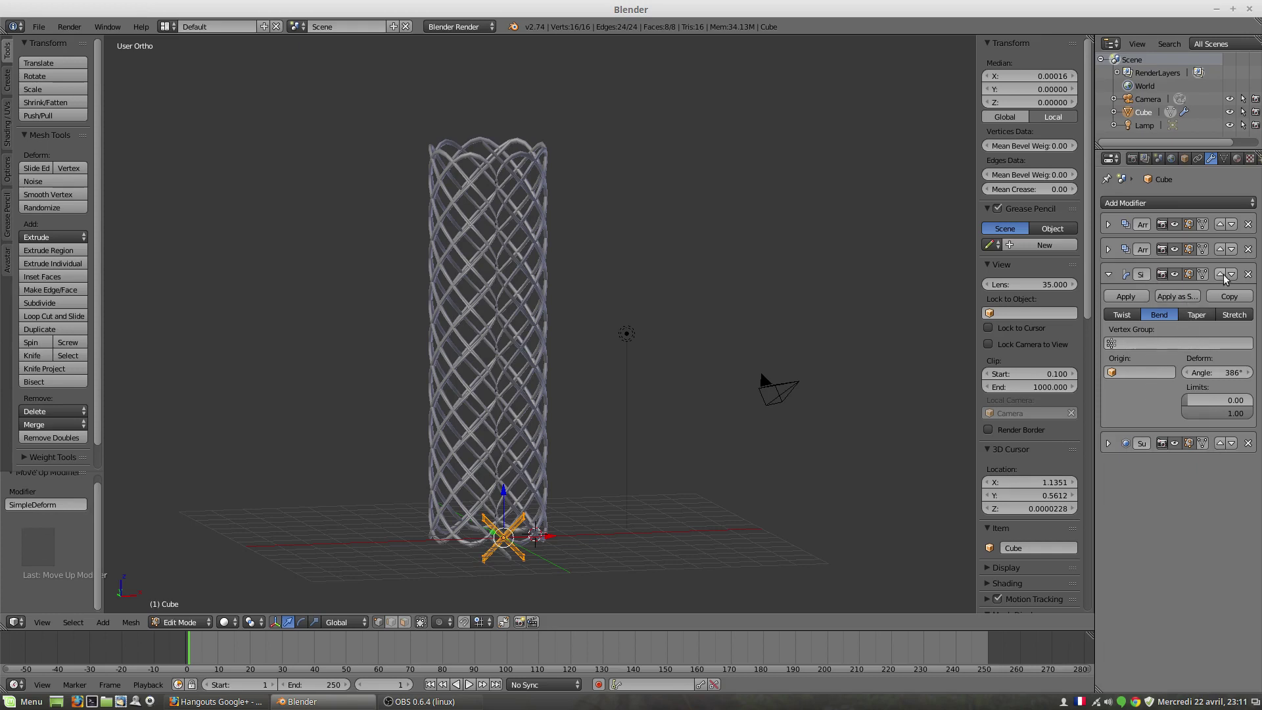
Remove the Simple Deform and Subdivision Surface modifiers from the lattice, keeping the two Array modifiers
click(1249, 275)
middle_drag(671, 249, 553, 190)
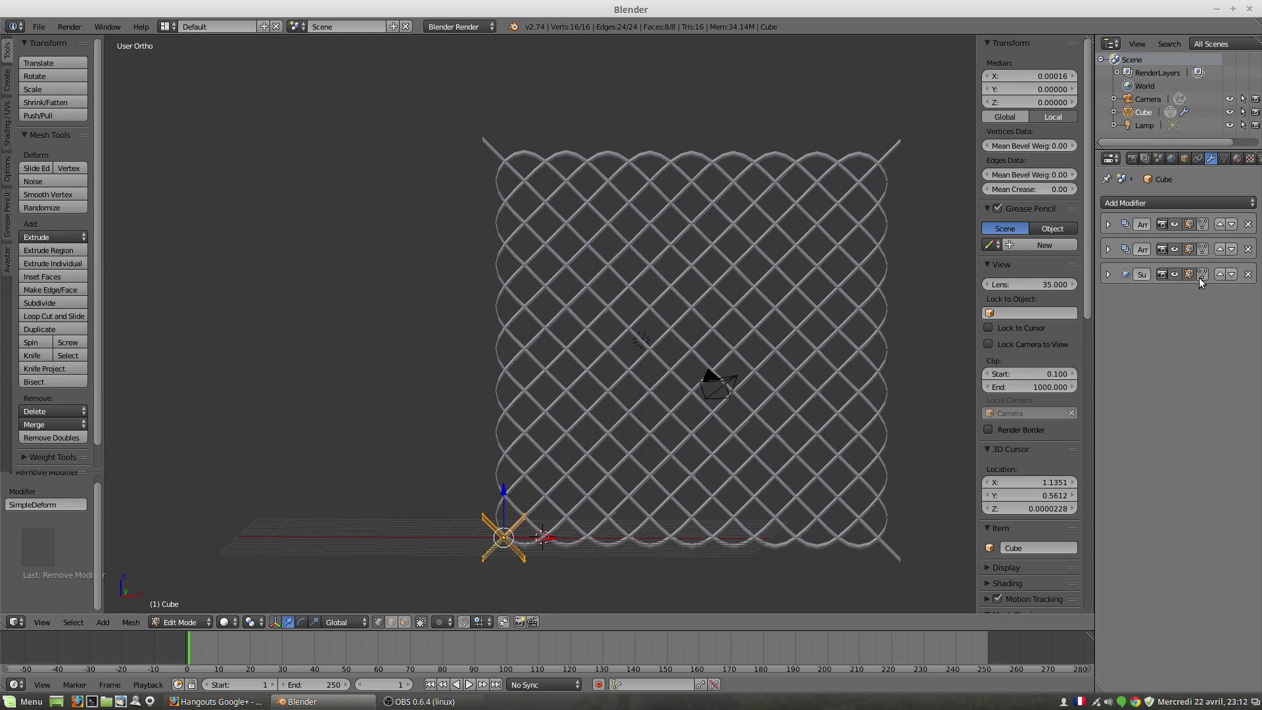
click(1248, 274)
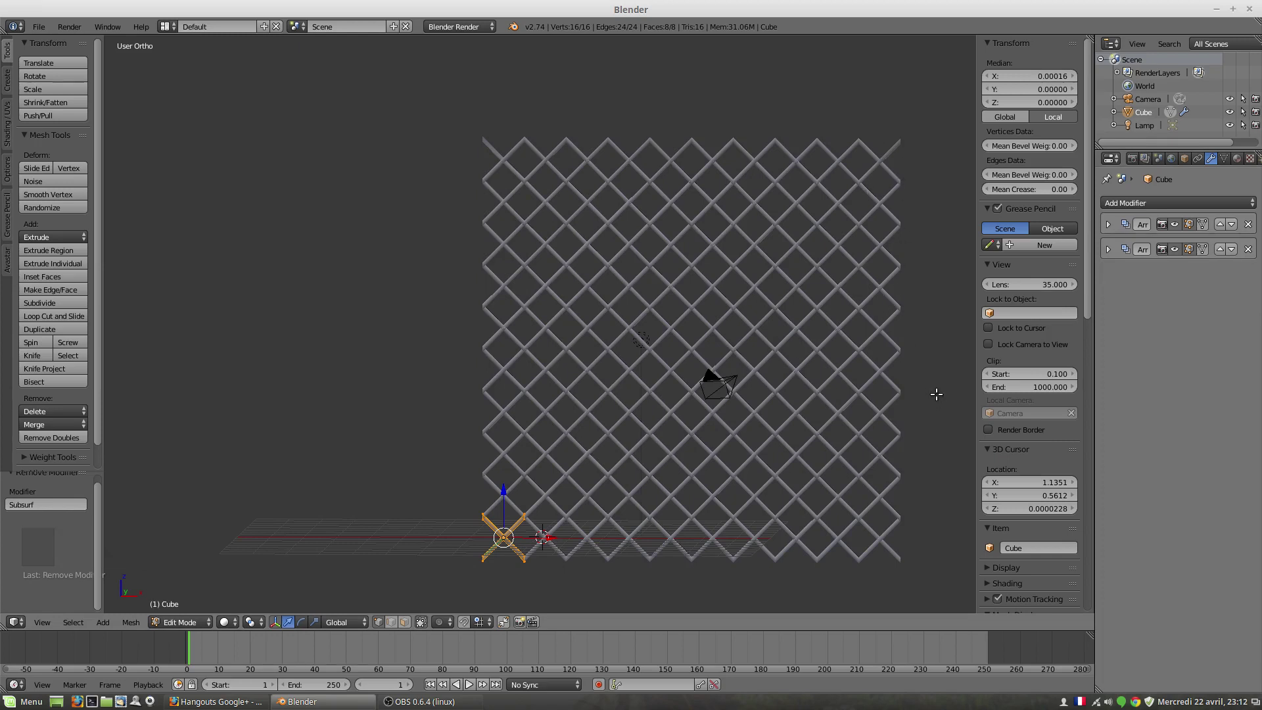
Add a new Simple Deform modifier to the lattice in Bend mode with an angle of 360°
click(1122, 201)
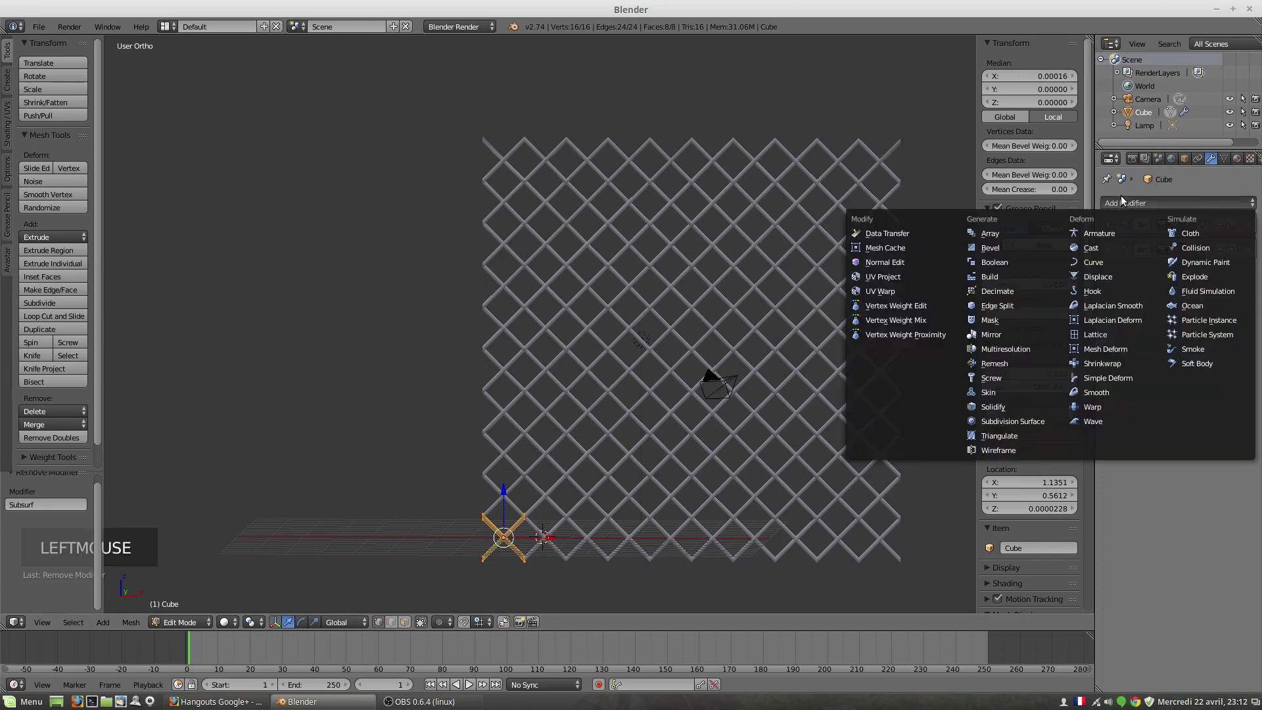
click(1111, 377)
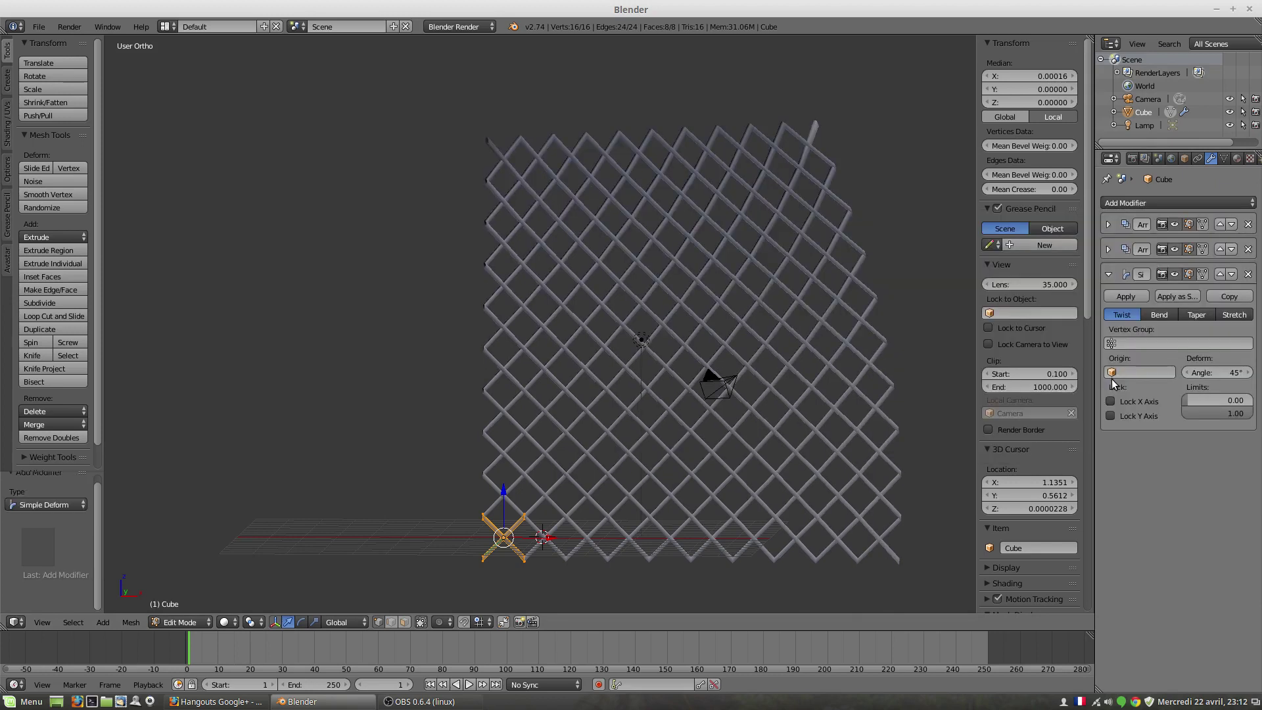
click(1198, 315)
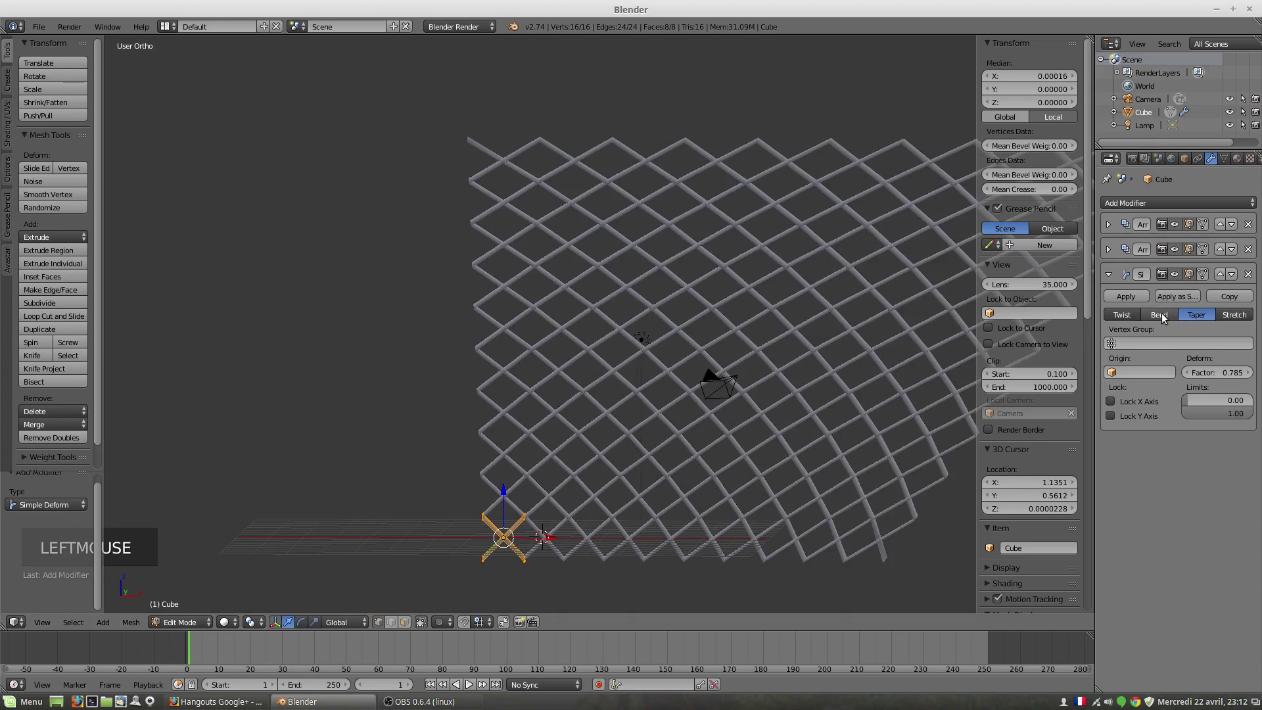
click(1161, 315)
click(1218, 373)
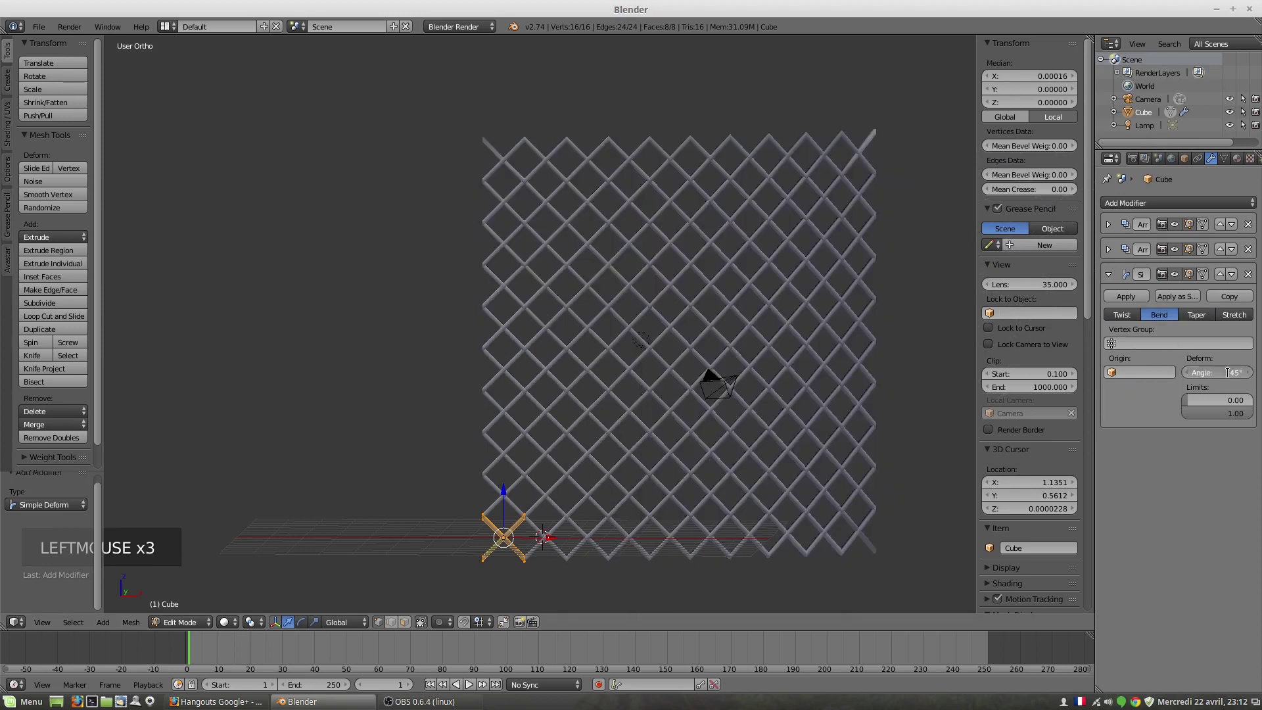
text(360)
key(Return)
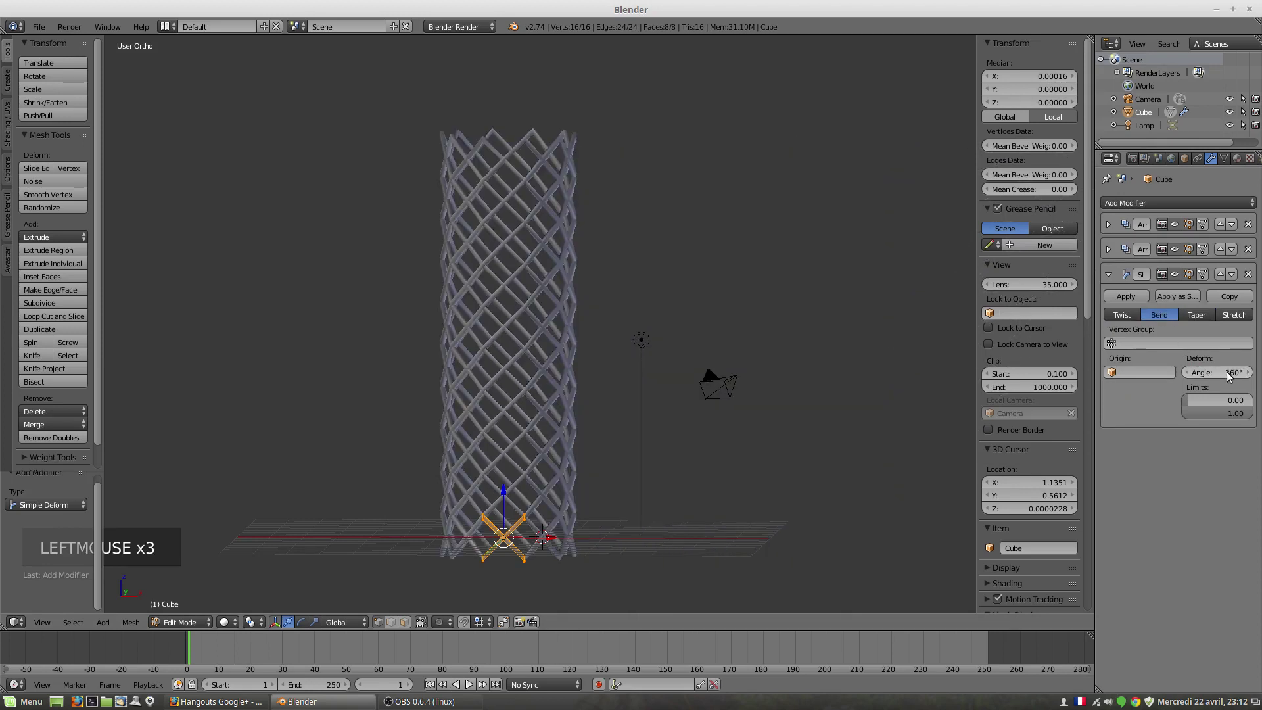
Reduce the bend angle to 354° while viewing the tube closely from the front
middle_drag(530, 257, 509, 284)
key(KP_1)
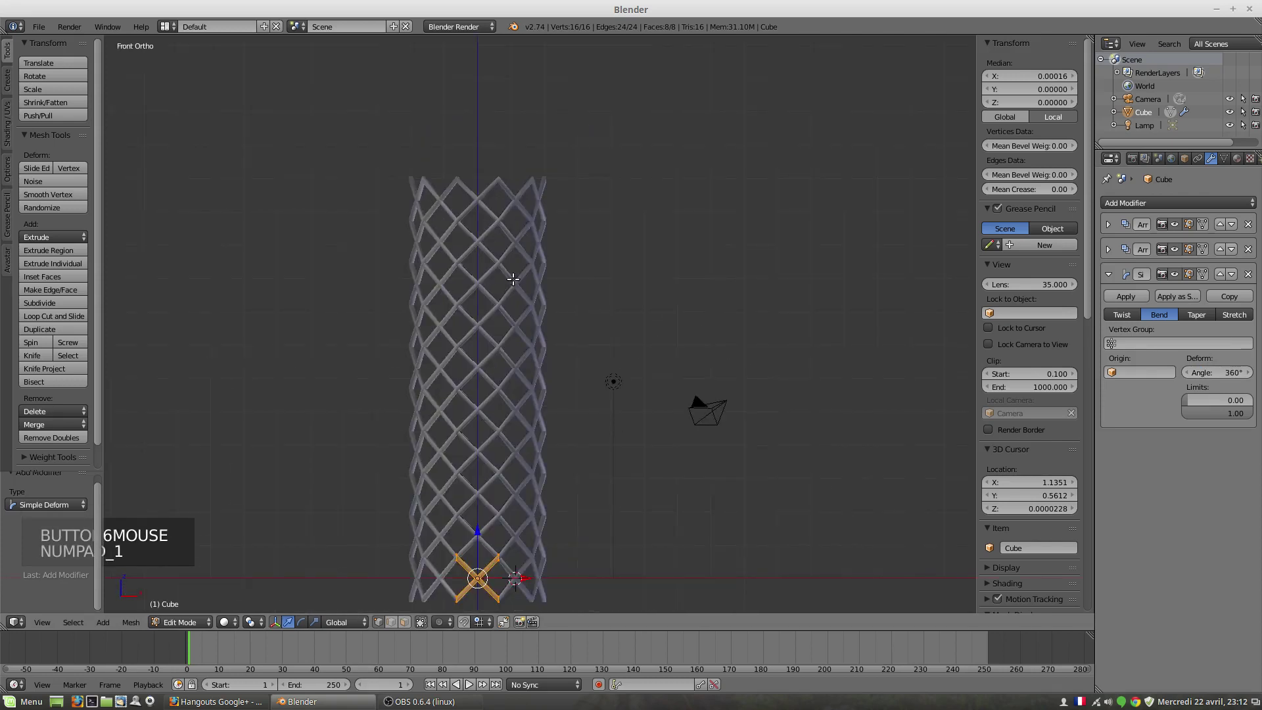
scroll(398, 248, up, 5)
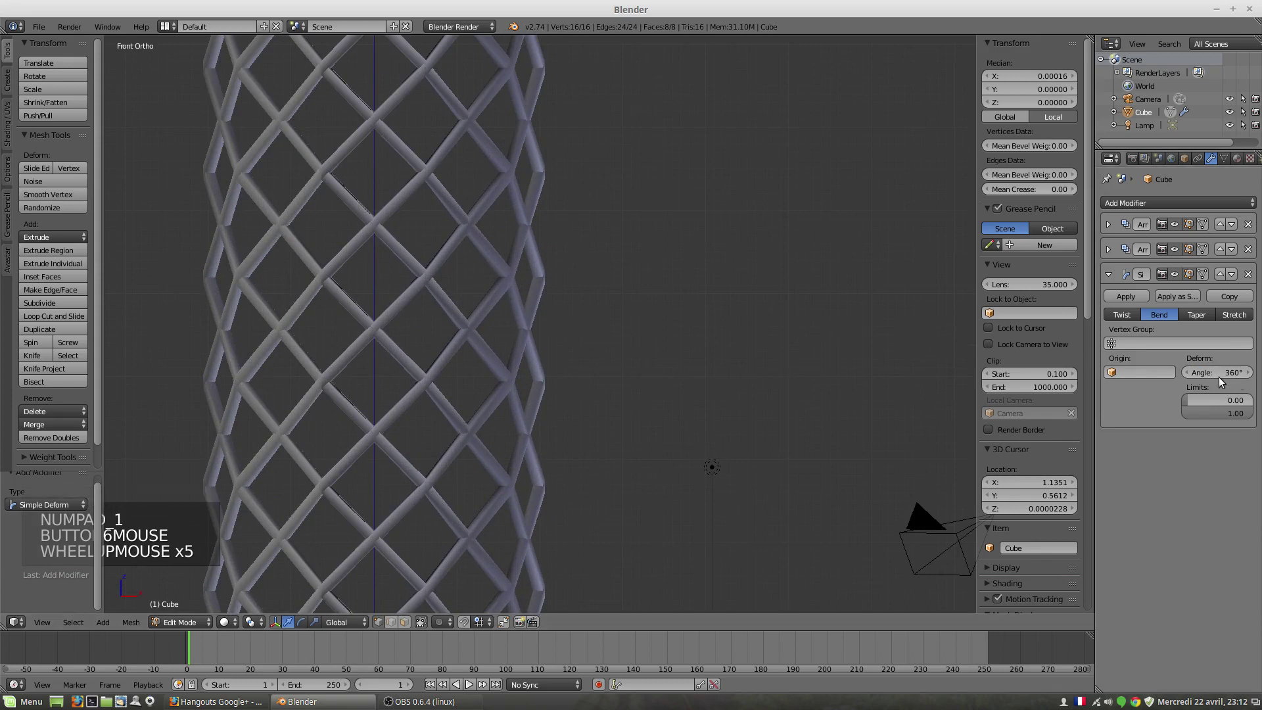
drag(1223, 375, 1215, 375)
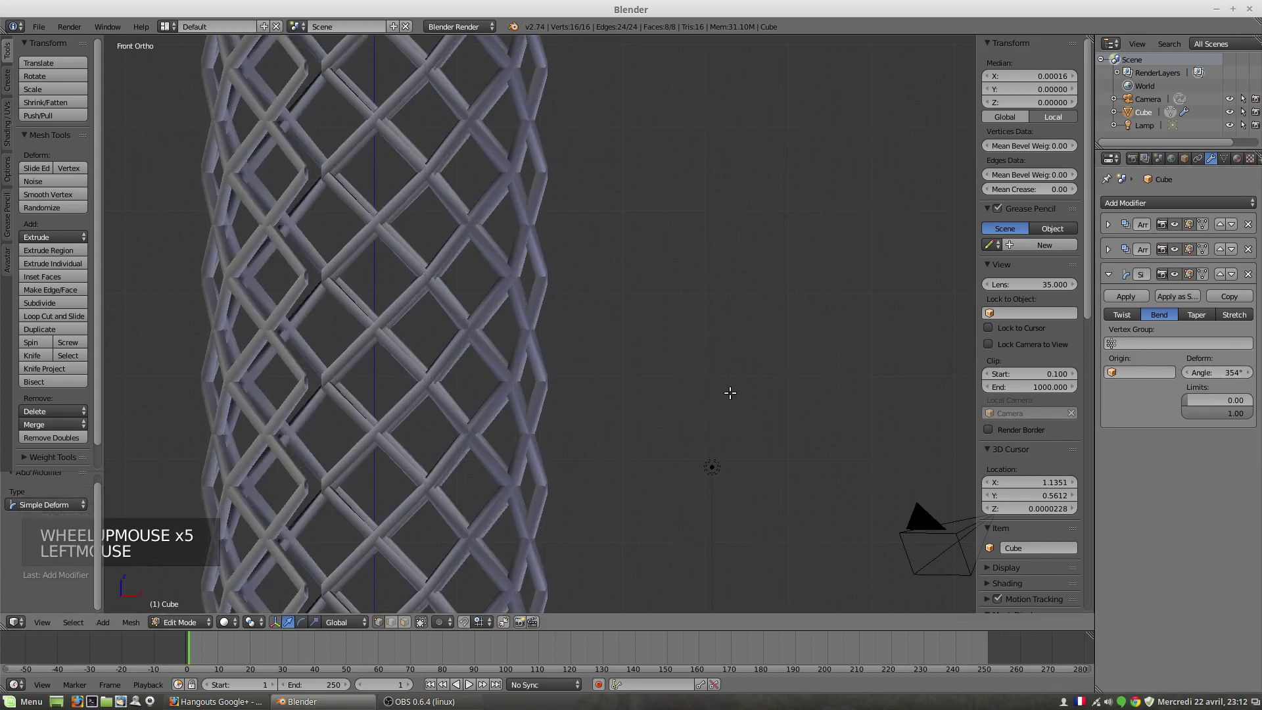
Raise the Simple Deform bend angle to 360° while checking the tube's seam up close in perspective view
shift+middle_drag(432, 389, 728, 462)
scroll(728, 462, up, 3)
key(KP_1)
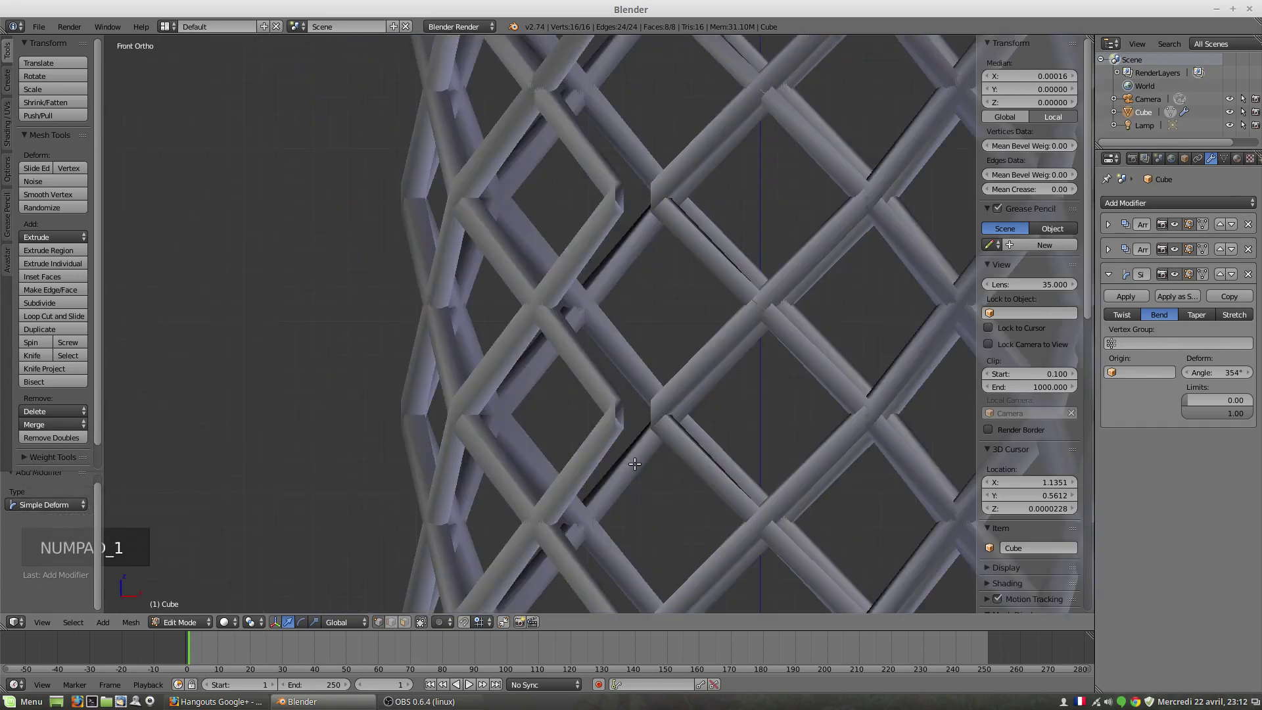
key(KP_5)
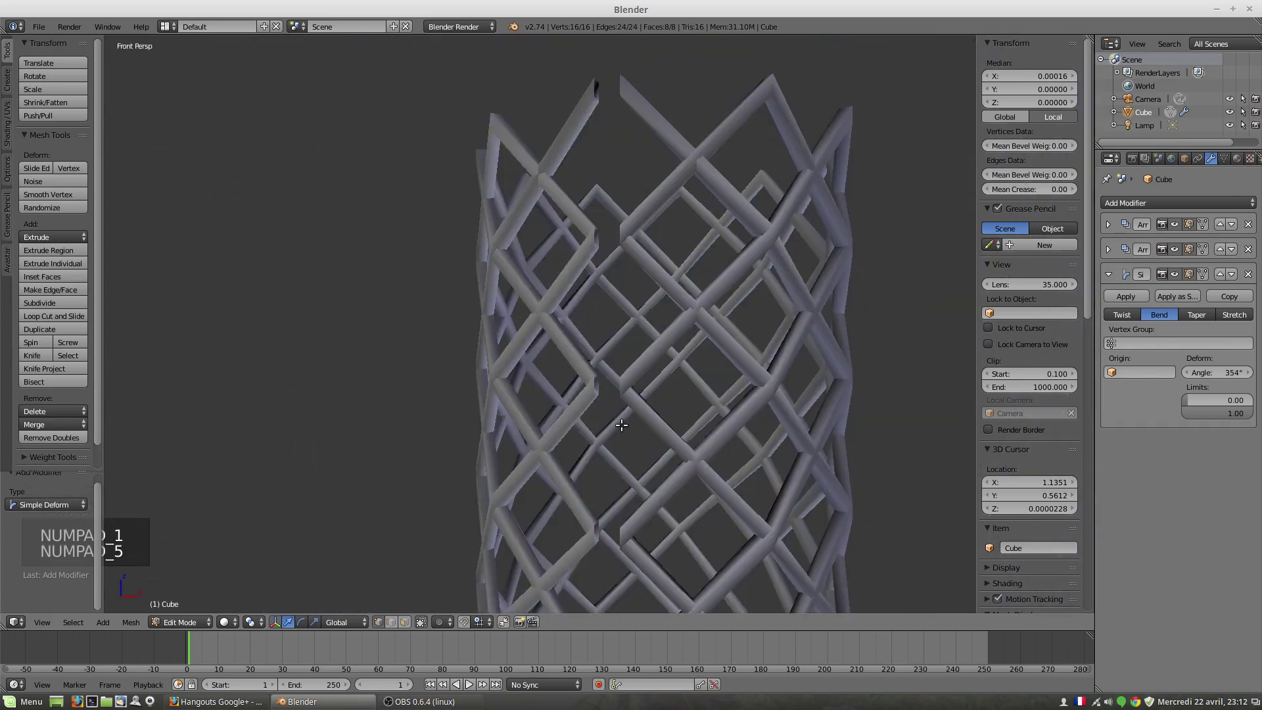
middle_drag(622, 425, 619, 453)
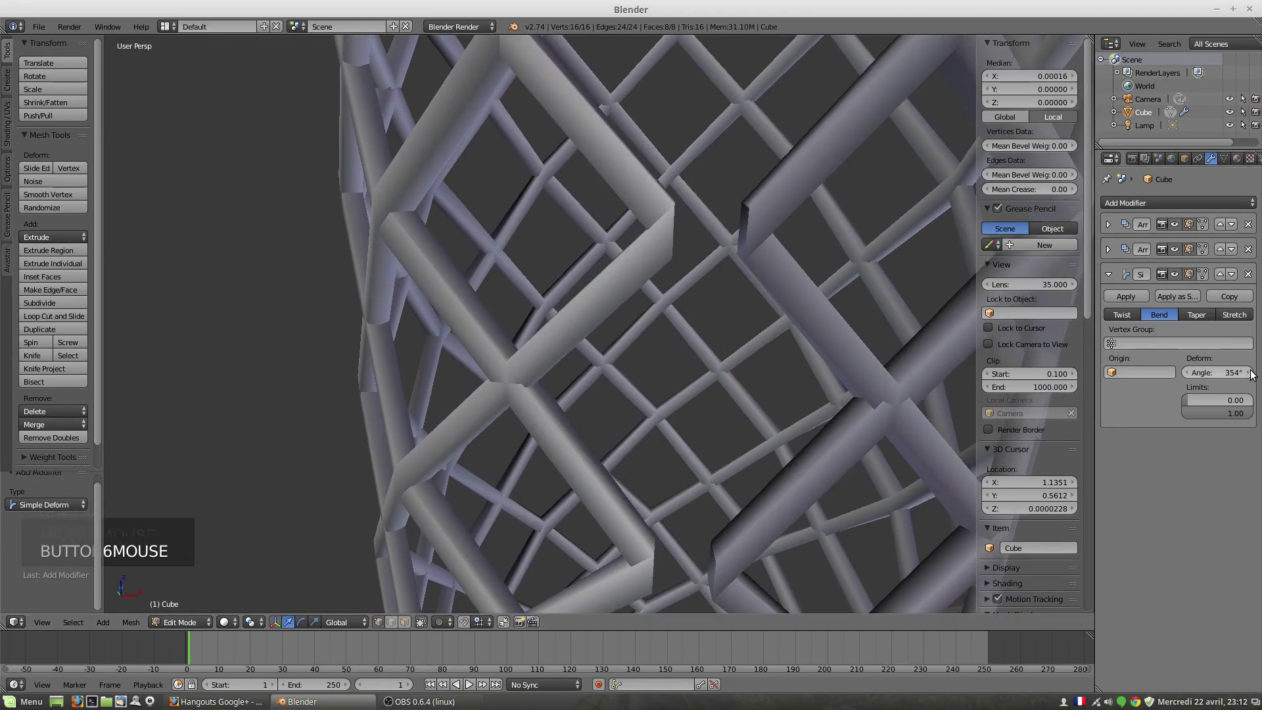
click(1249, 373)
click(1249, 372)
click(1248, 372)
click(1248, 372)
click(1249, 372)
click(1249, 372)
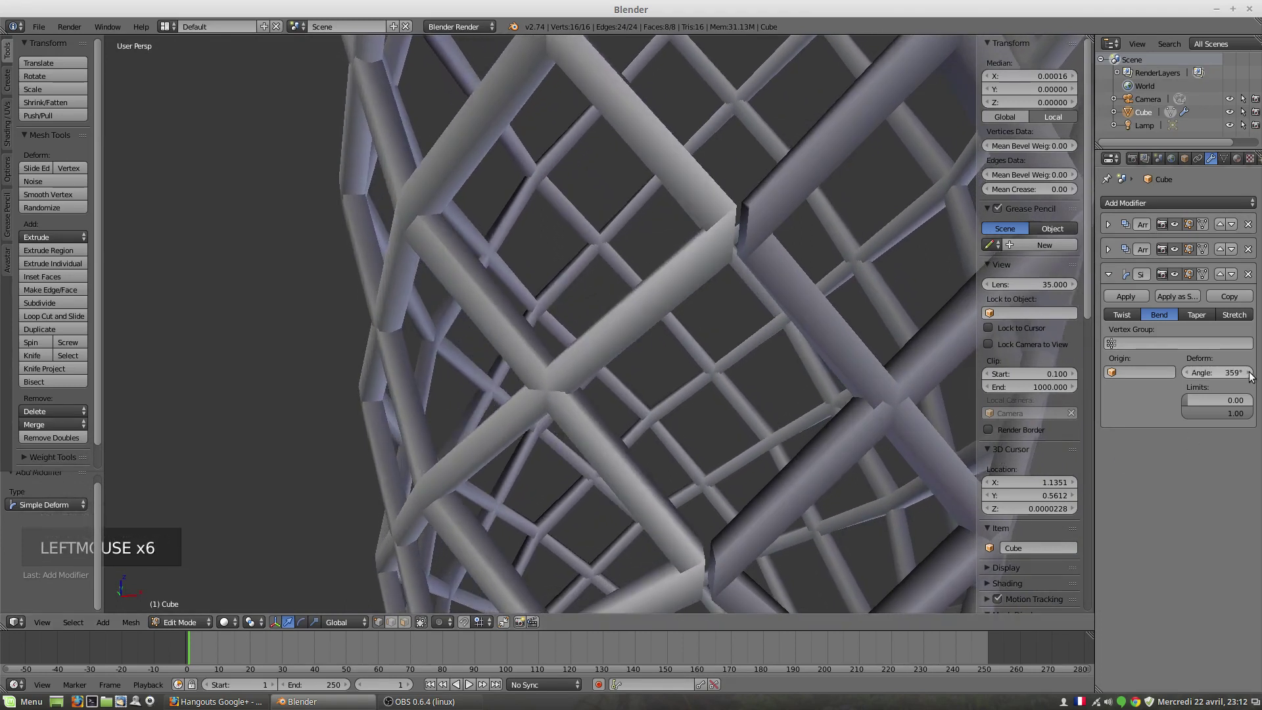
click(1249, 372)
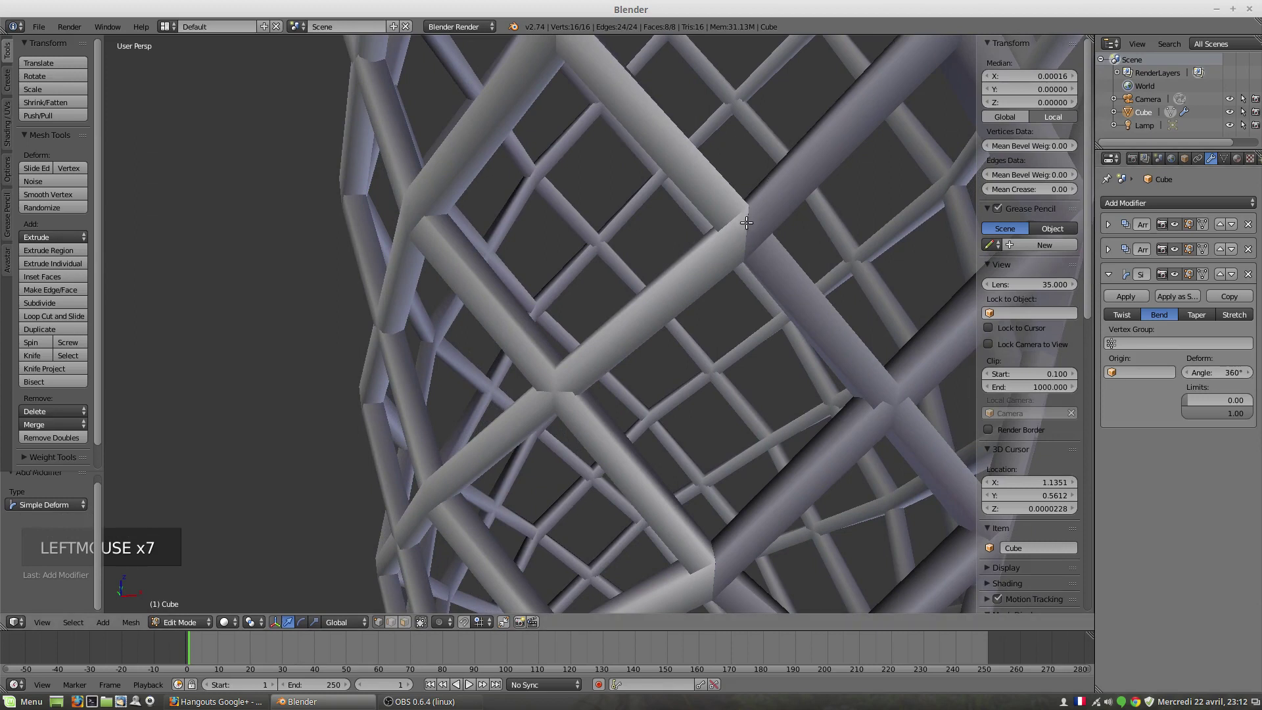
scroll(791, 379, down, 4)
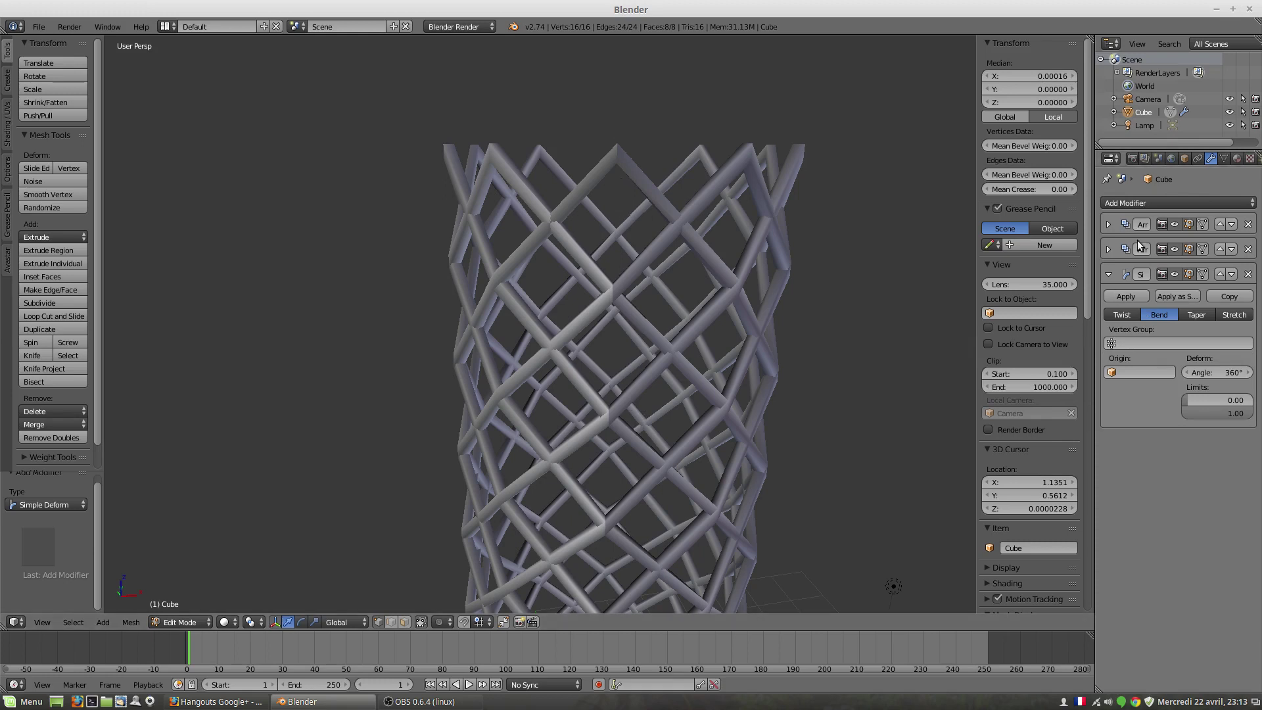
Collapse the Simple Deform settings, switch the tube to Object Mode and apply its first Array modifier
click(1108, 274)
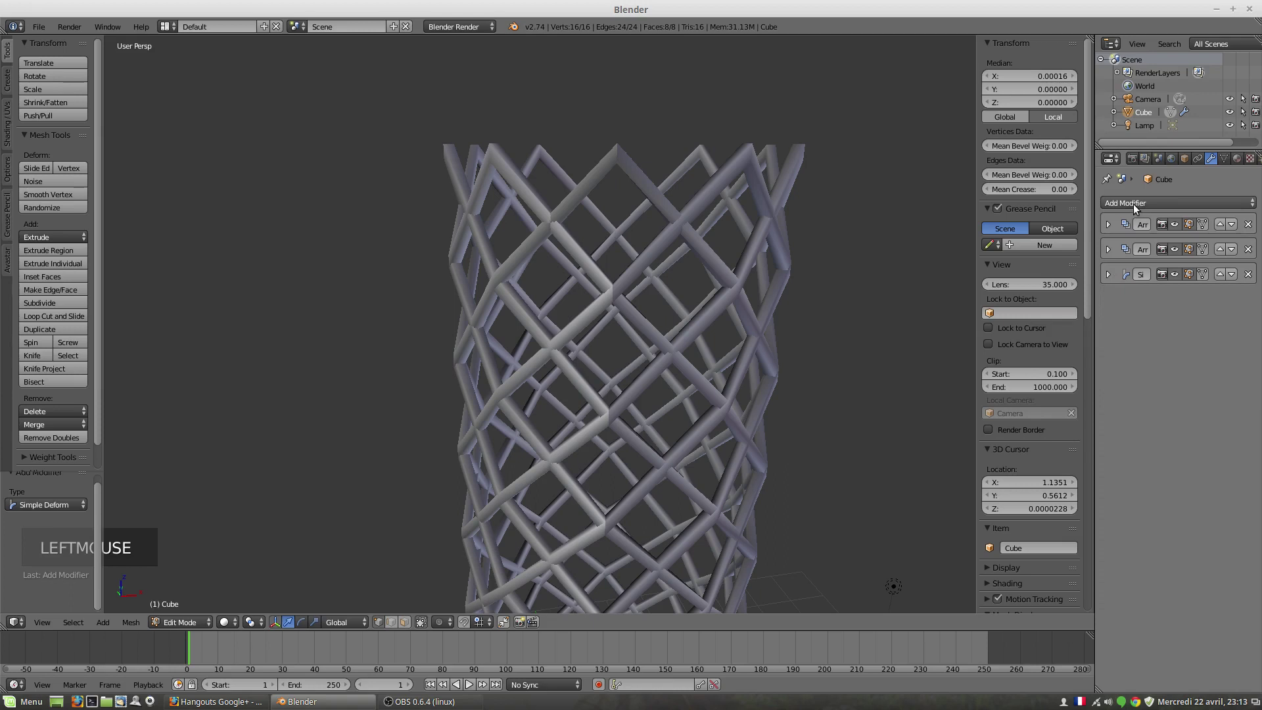
scroll(619, 428, down, 4)
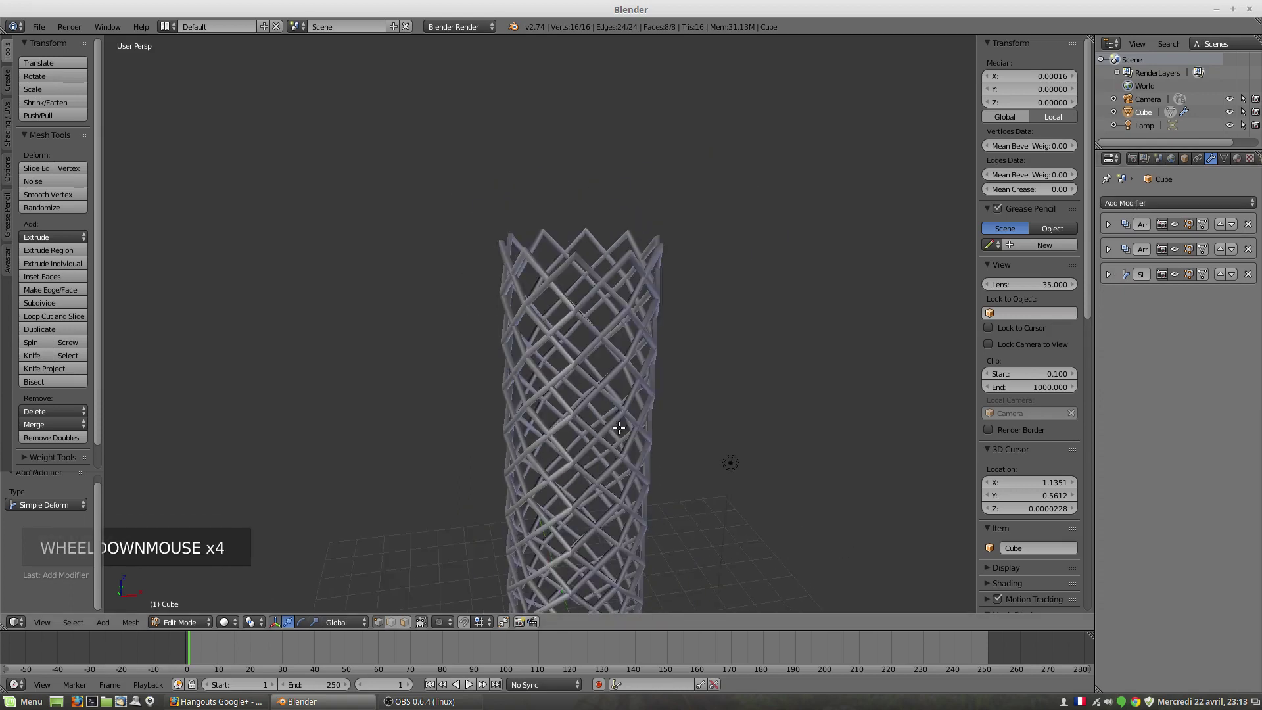
scroll(619, 428, down, 2)
middle_drag(677, 426, 597, 421)
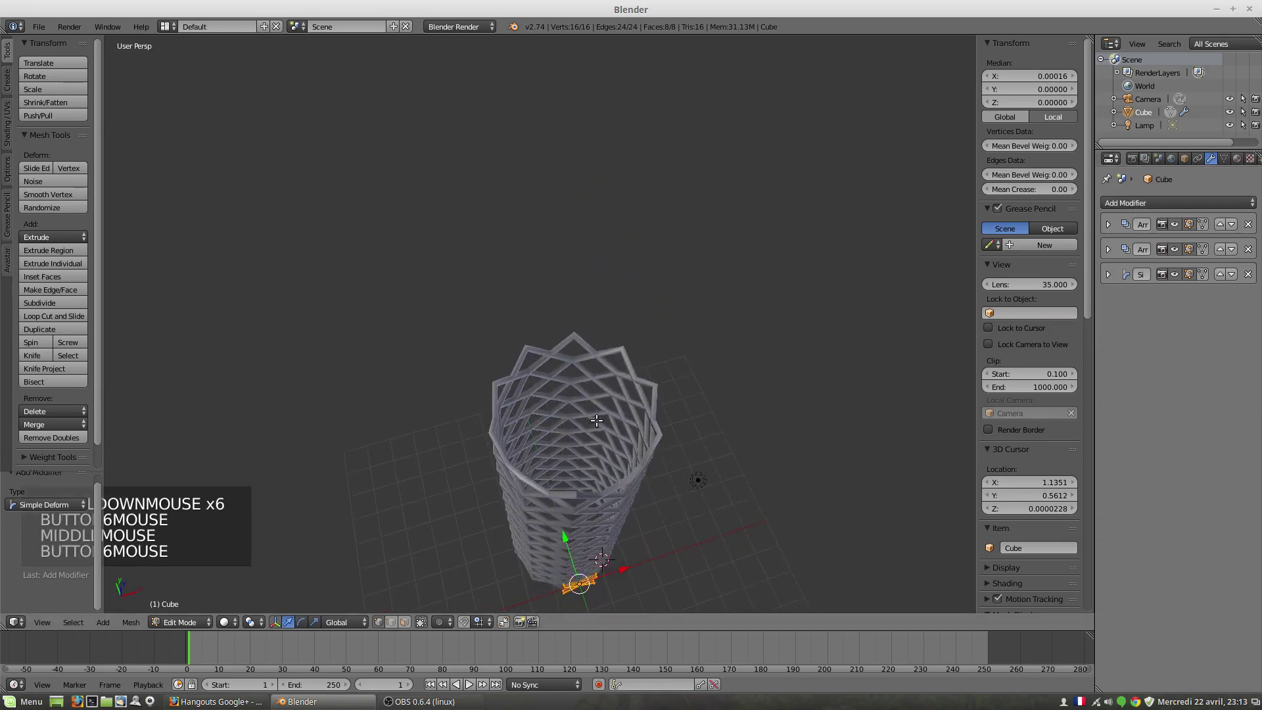
scroll(597, 421, up, 2)
scroll(610, 459, down, 1)
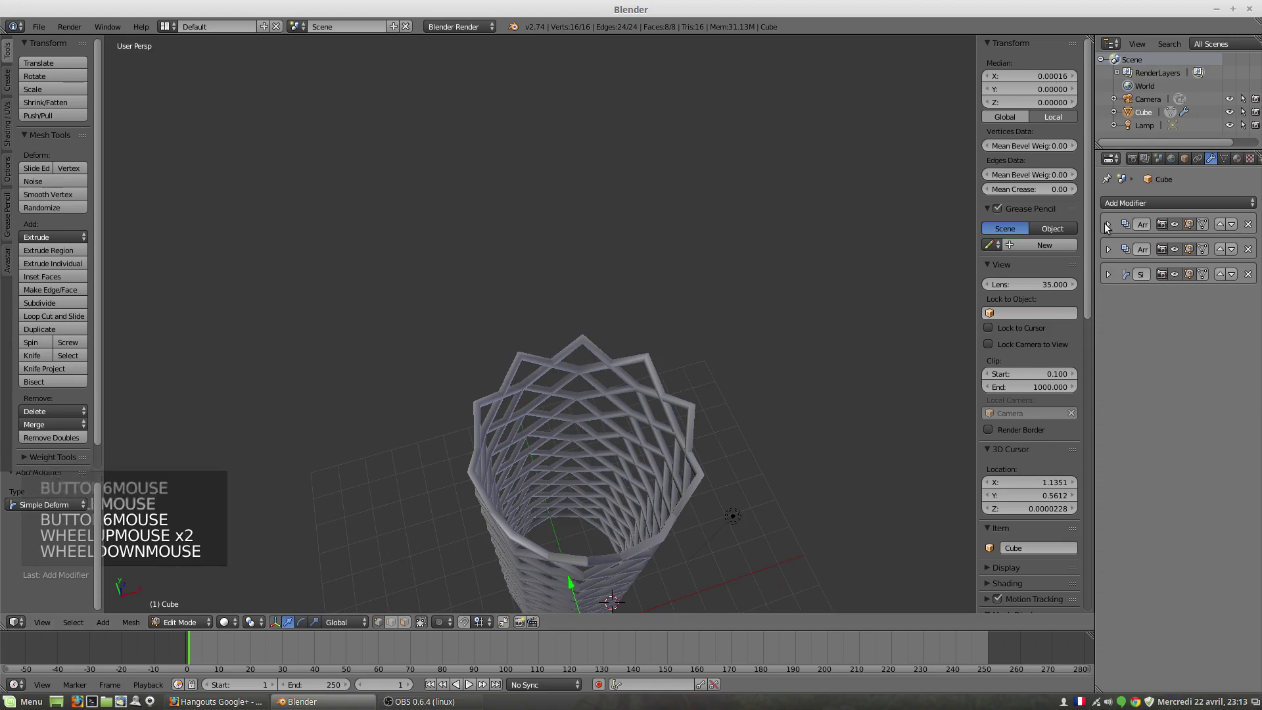
click(1107, 227)
click(1117, 242)
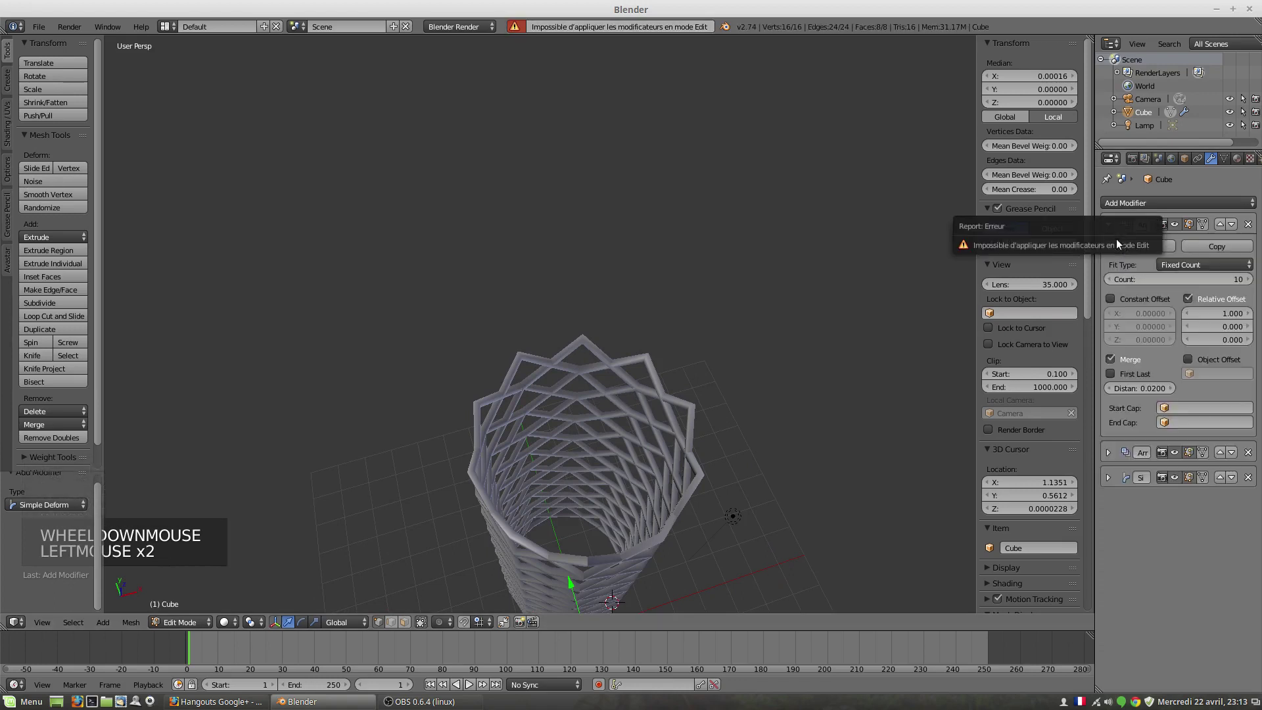
click(181, 622)
click(184, 611)
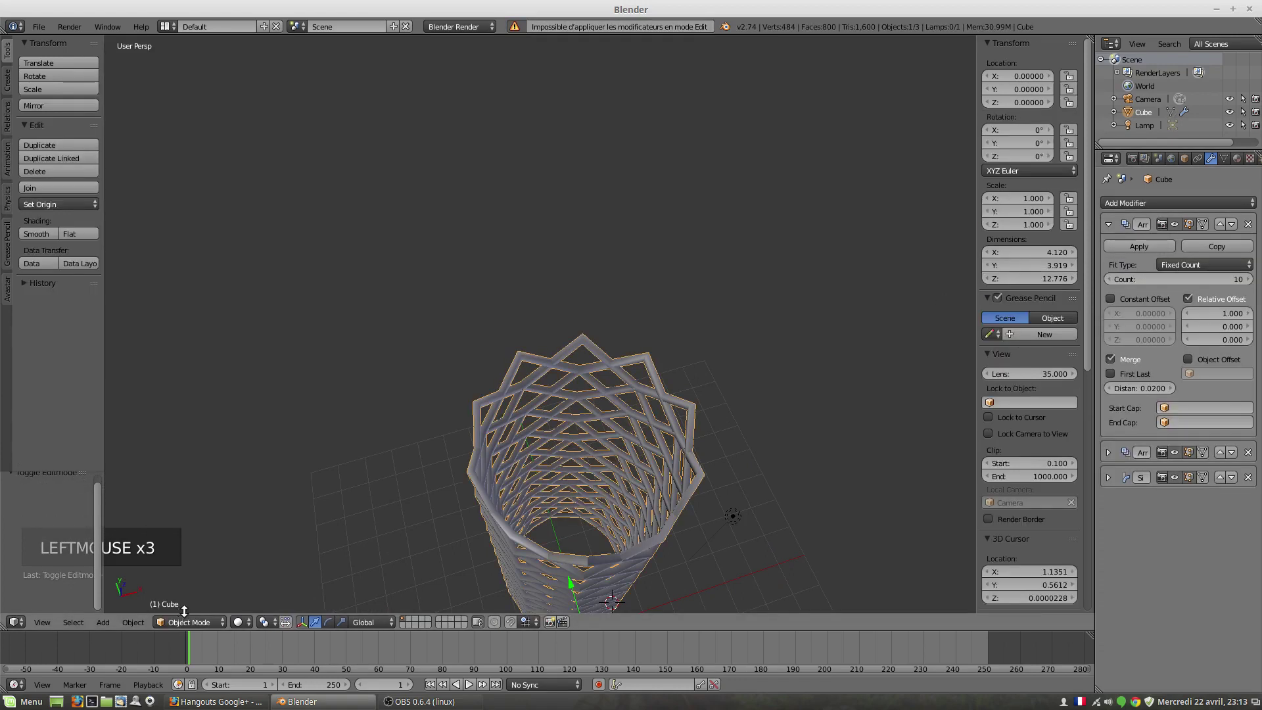
click(1146, 249)
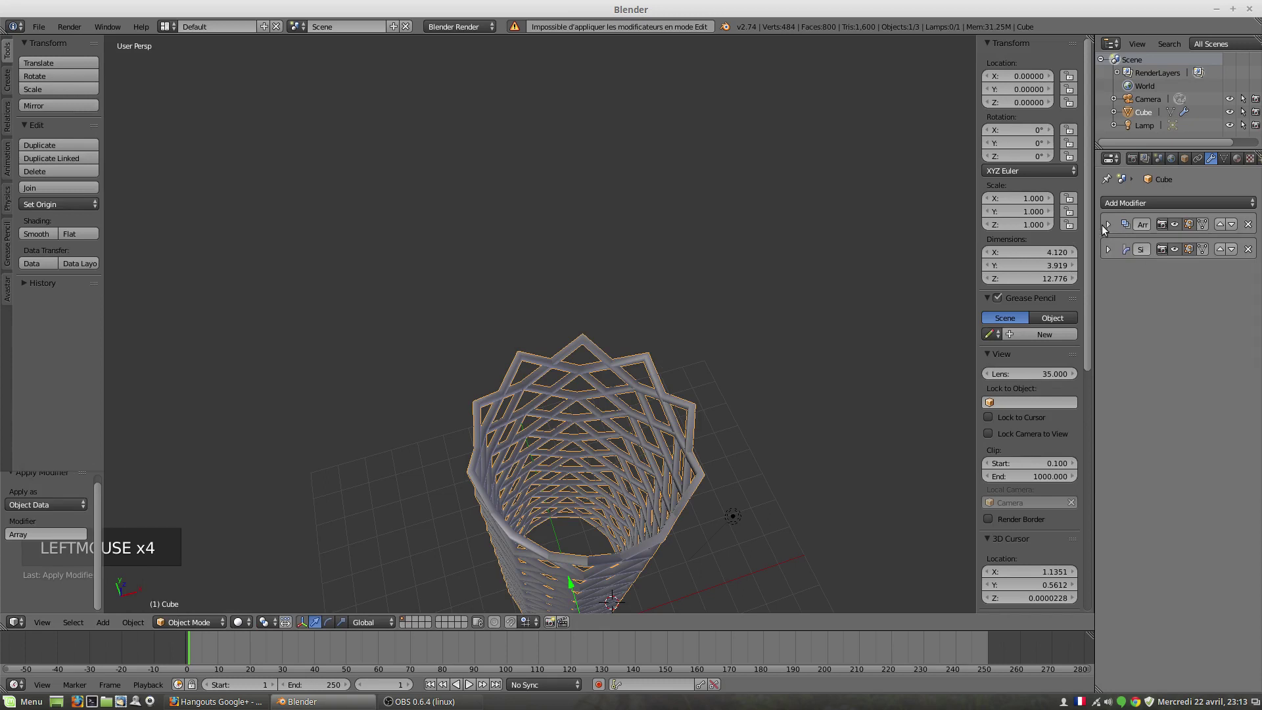
Apply the remaining Array modifier and the Simple Deform modifier to the tube mesh
click(1108, 224)
click(1123, 249)
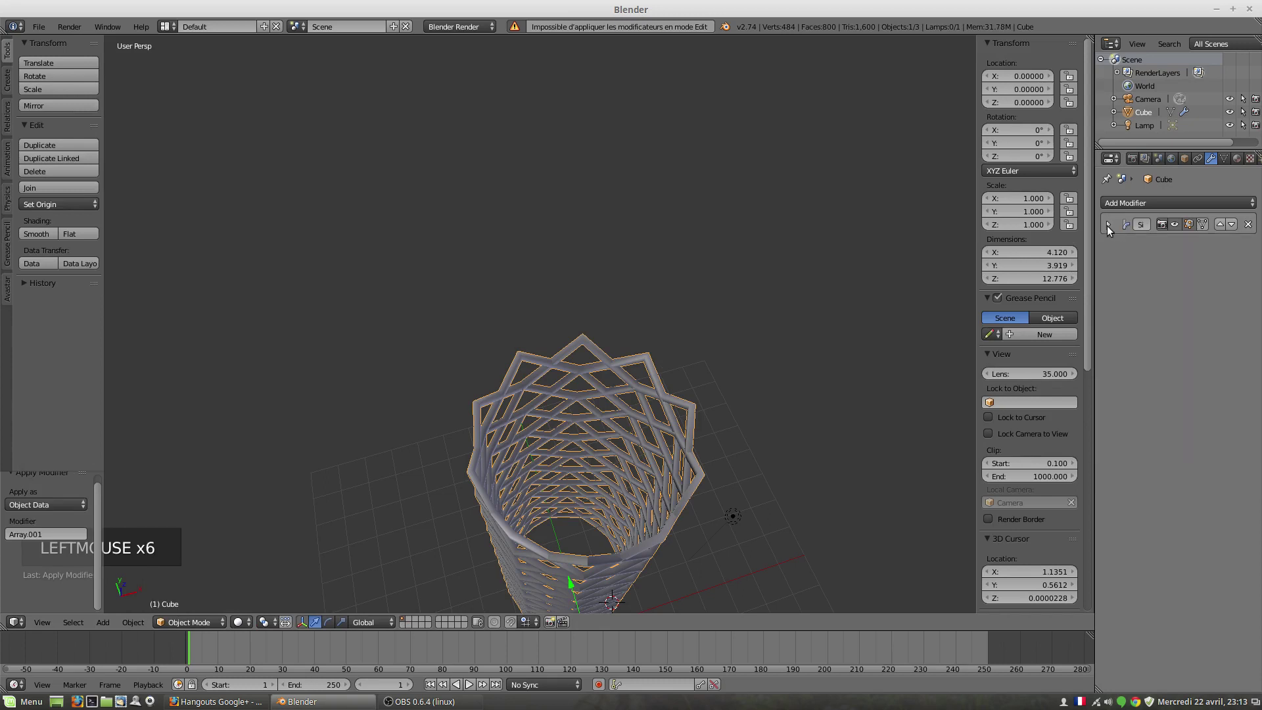
click(1108, 224)
click(1120, 244)
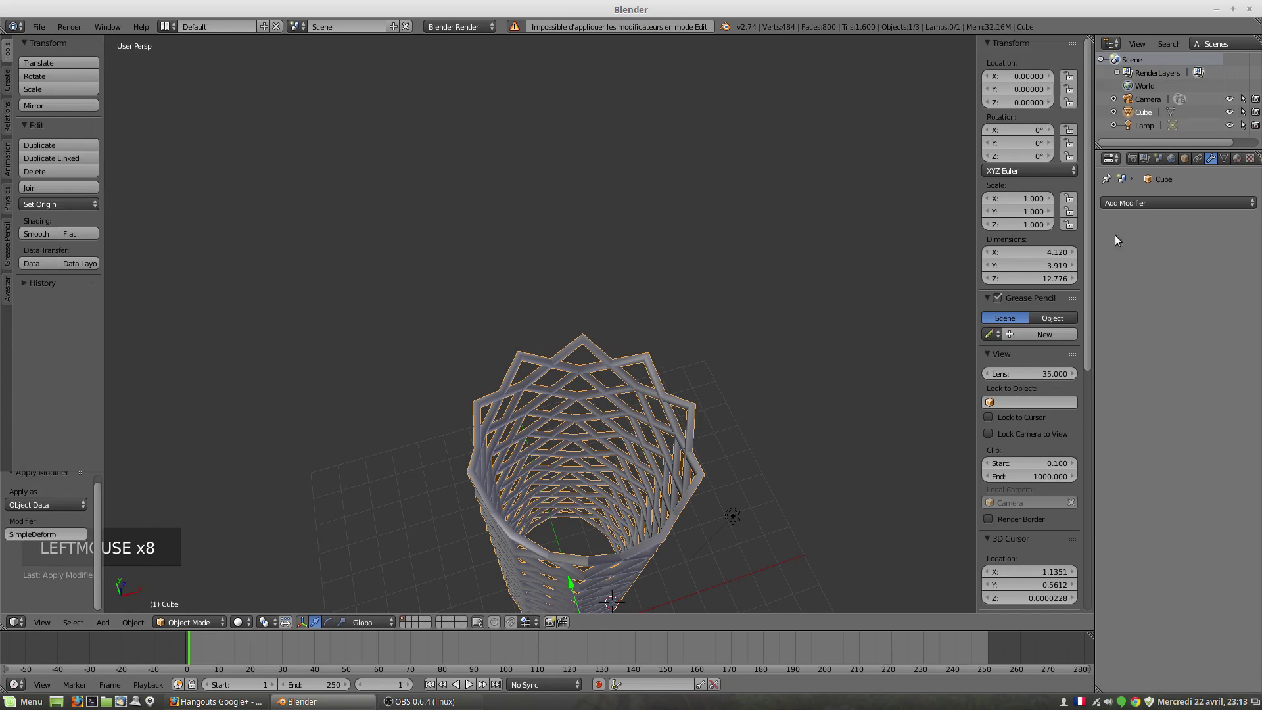
Try a Subdivision Surface modifier on the applied tube and remove it again
click(1128, 204)
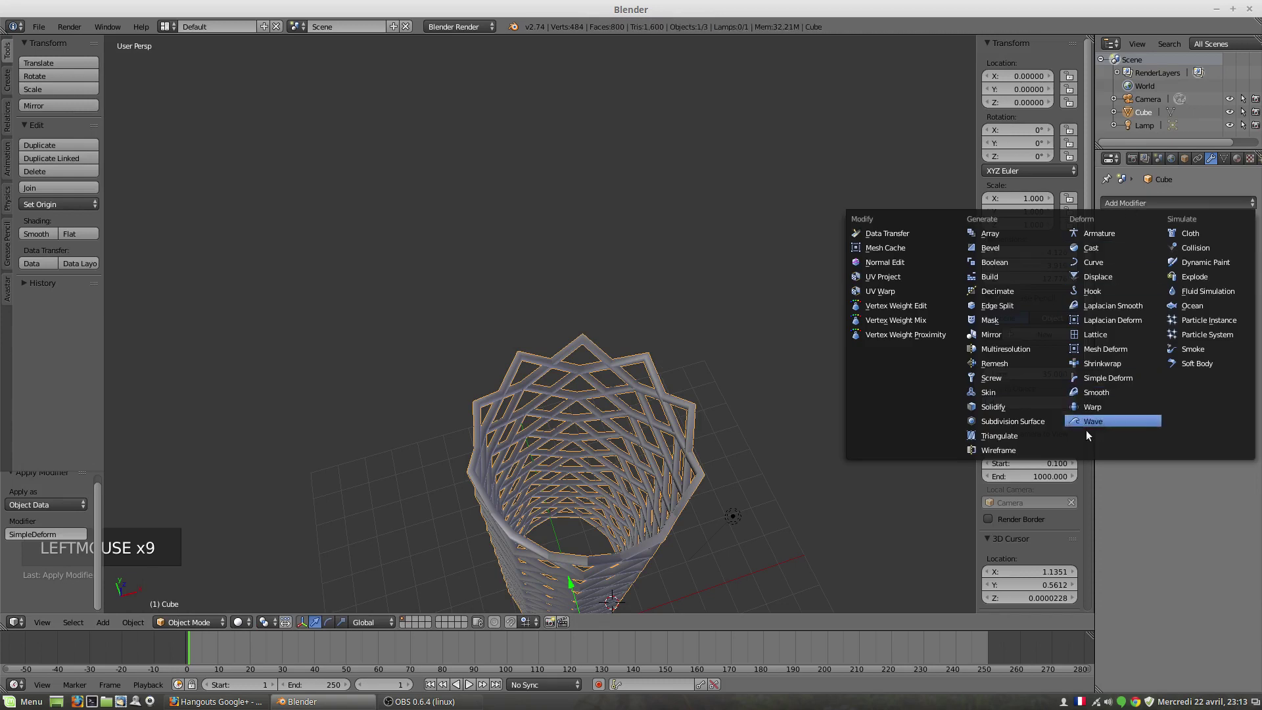
click(1027, 420)
middle_drag(544, 563, 595, 512)
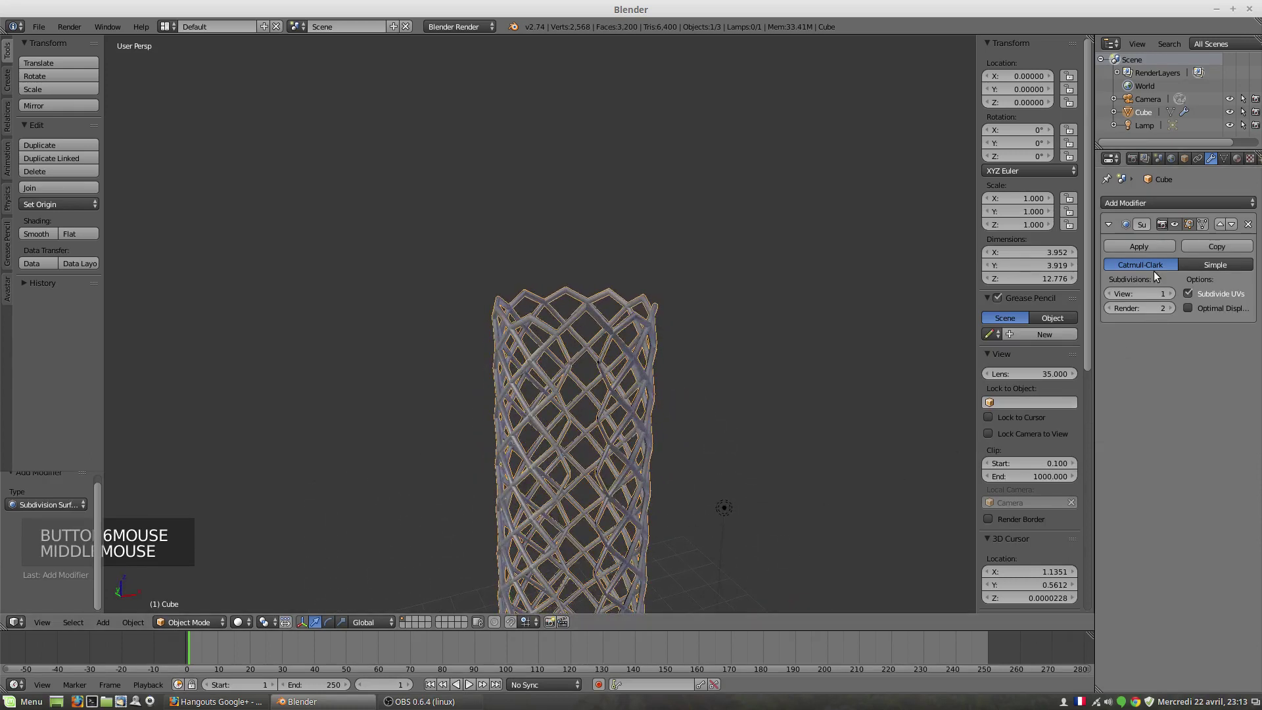
click(1250, 224)
Remove doubles across the whole tube mesh in Edit Mode with a merge distance of 0.010
click(178, 622)
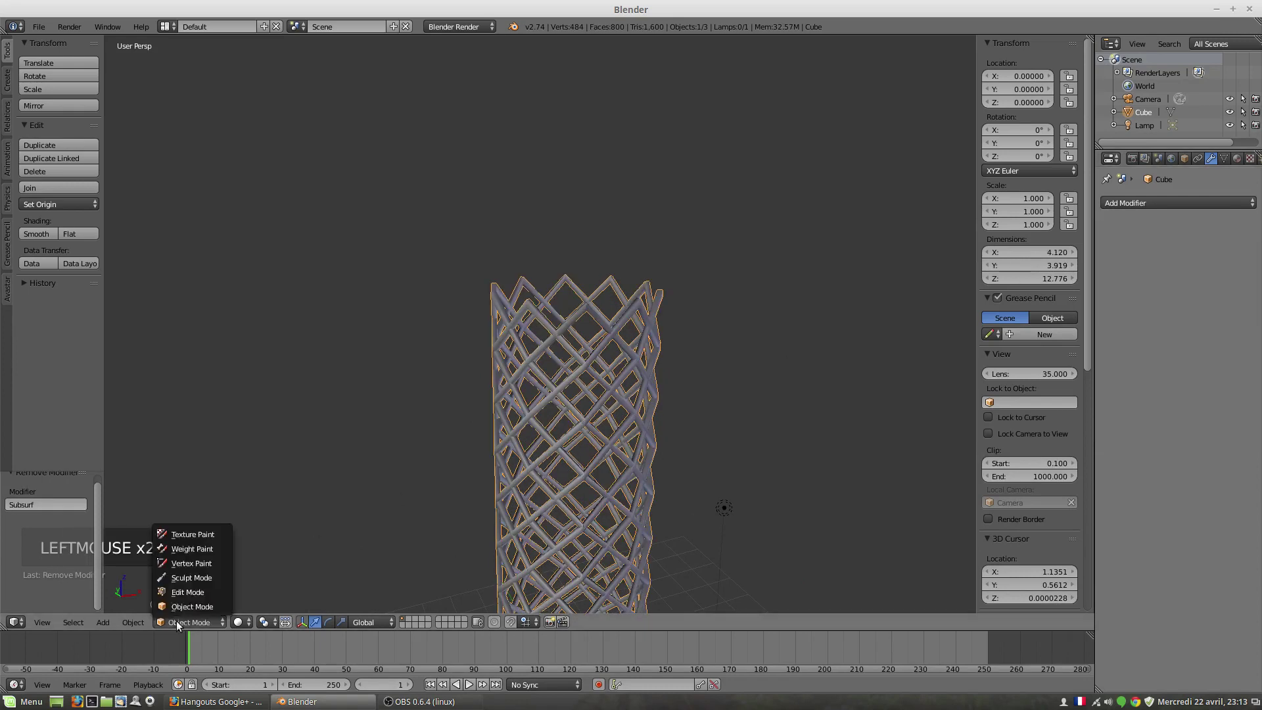
click(176, 593)
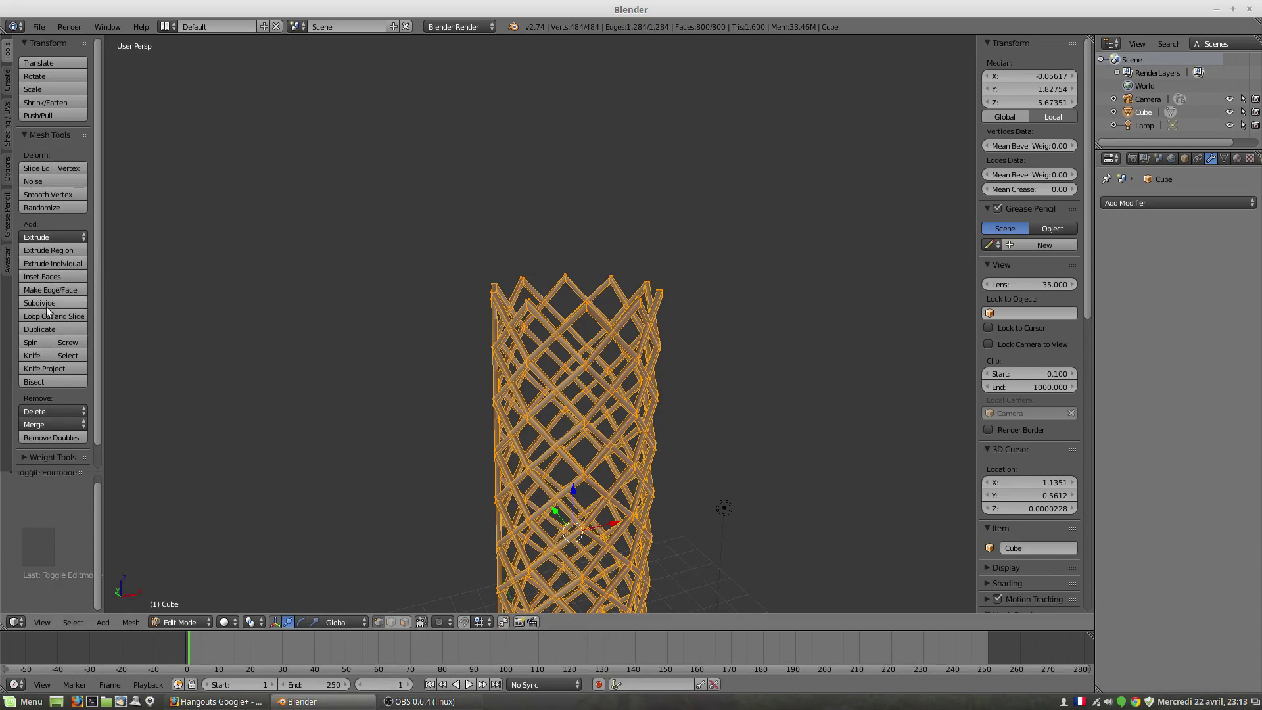
click(45, 438)
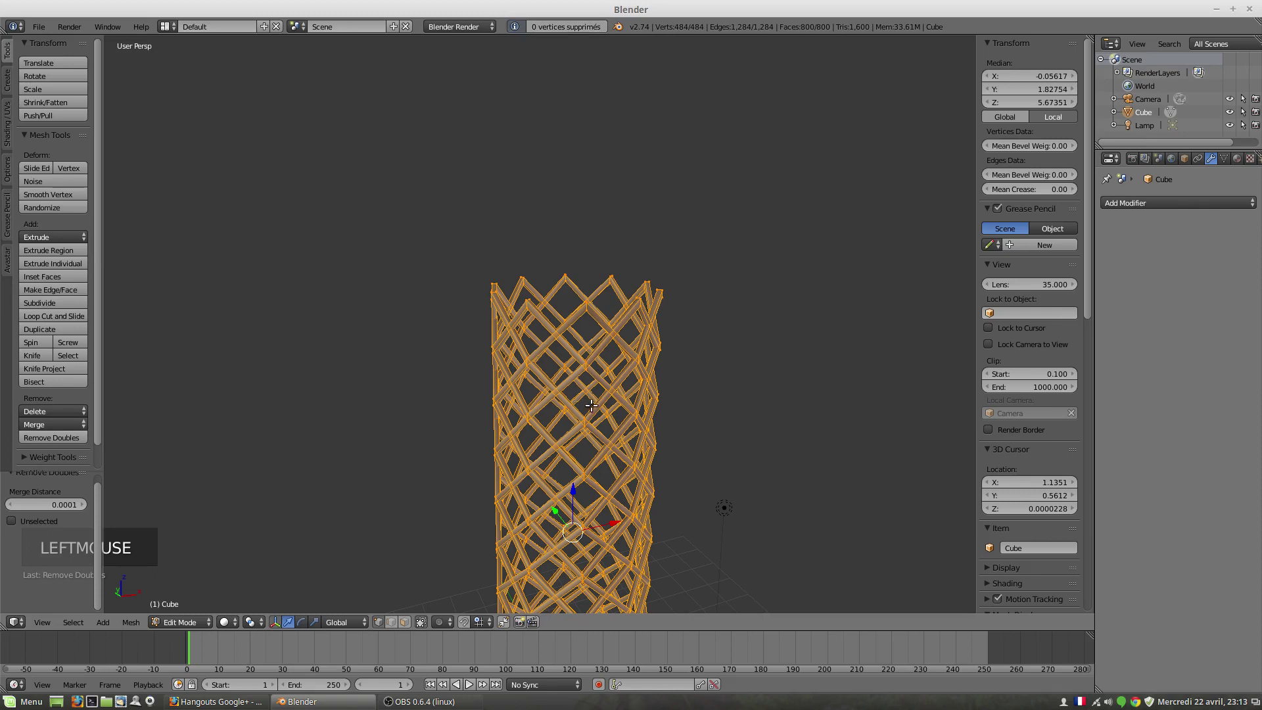
middle_drag(591, 406, 677, 204)
scroll(677, 204, up, 4)
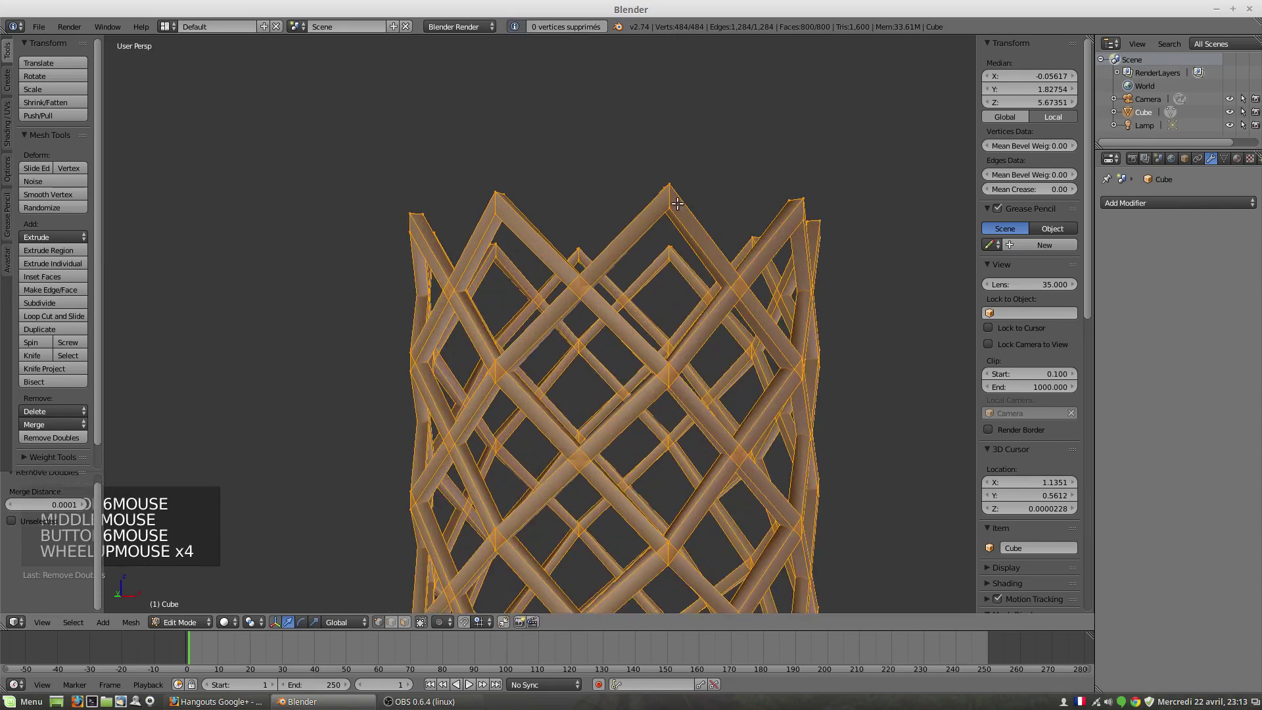
click(85, 503)
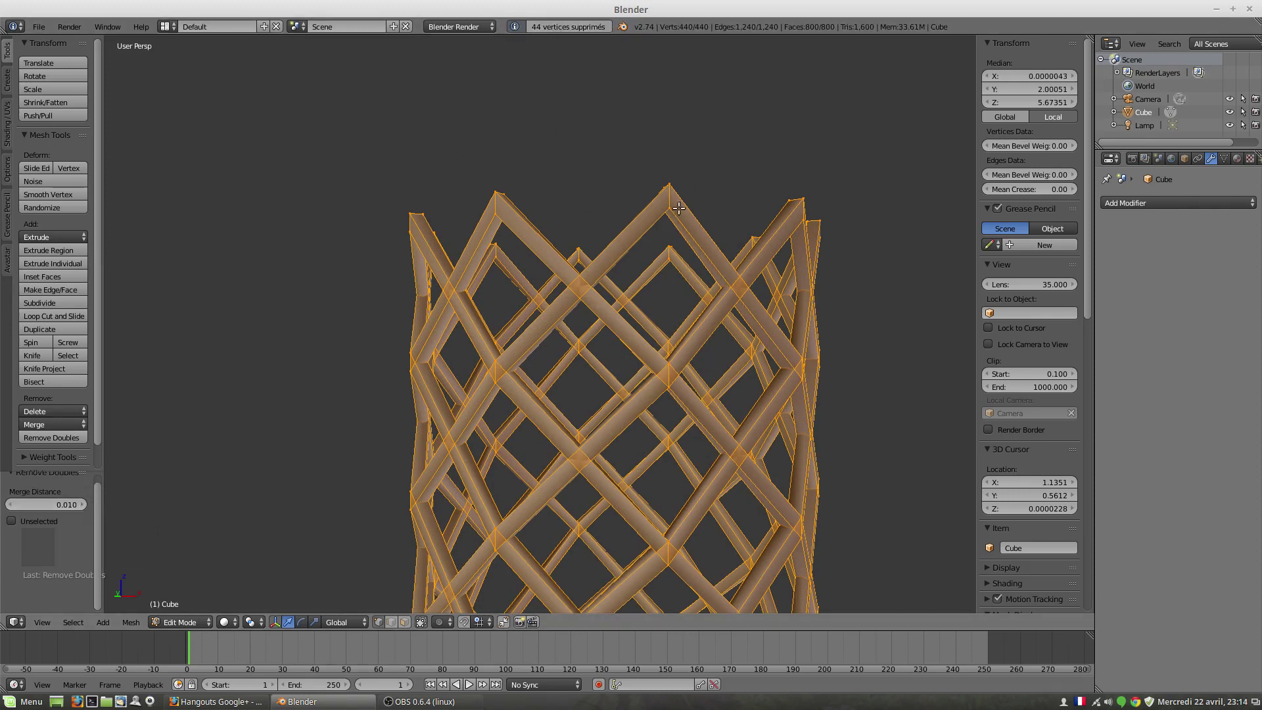
Add a level 1 Subdivision Surface modifier to the tube and make its edit cage follow the smoothed result
key(ctrl+1)
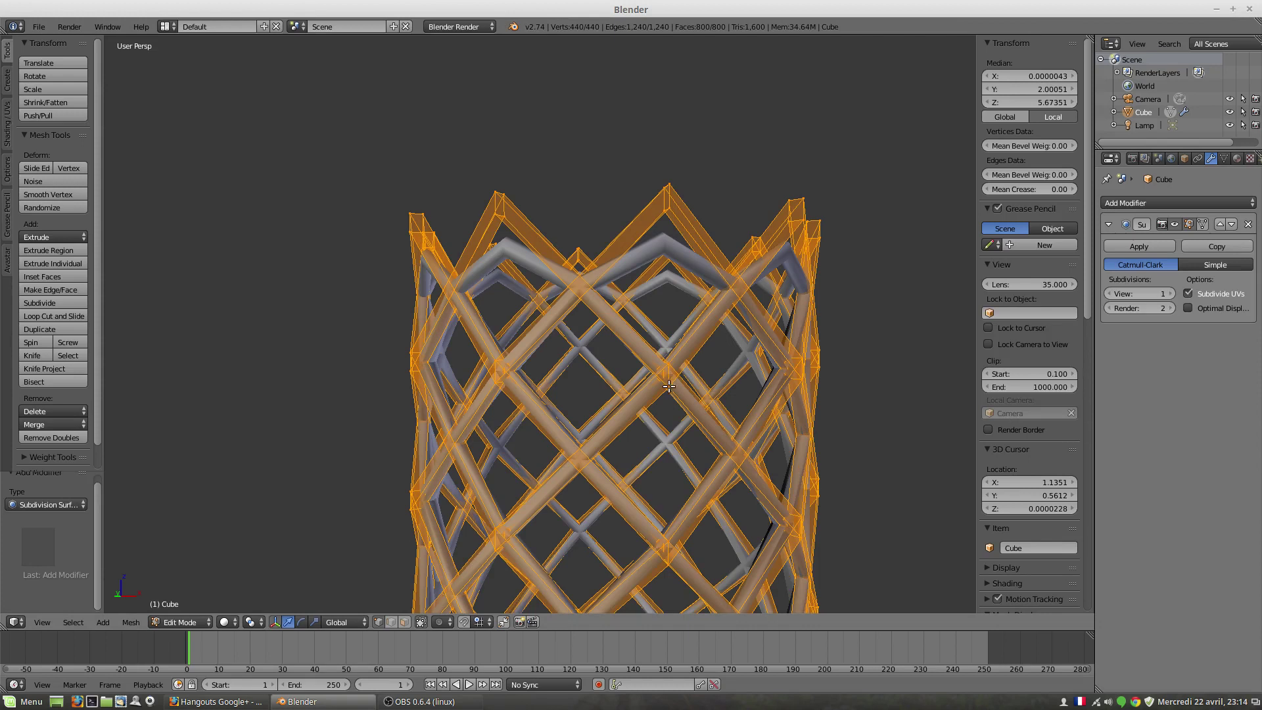
scroll(750, 313, down, 2)
click(1204, 224)
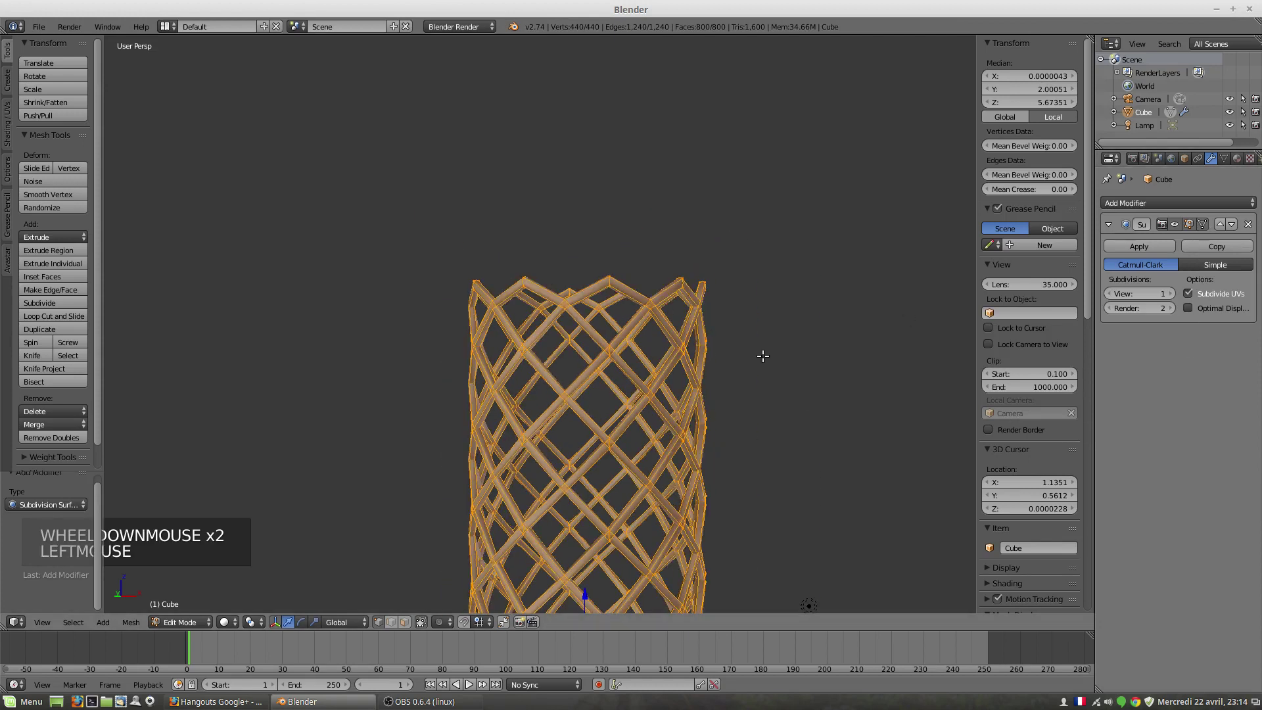
Examine the subdivided tube from the side, from above and up close at its upper rim
scroll(615, 388, down, 2)
middle_drag(615, 389, 563, 431)
scroll(587, 426, down, 4)
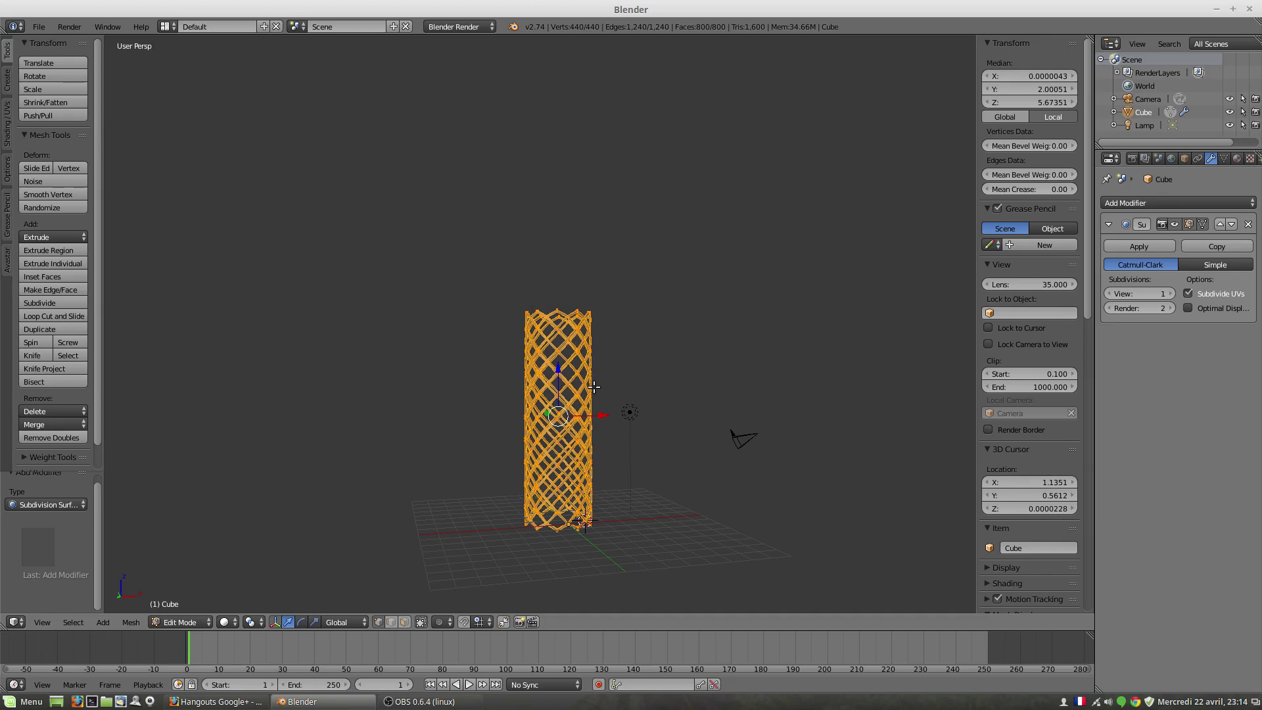
middle_drag(579, 375, 996, 450)
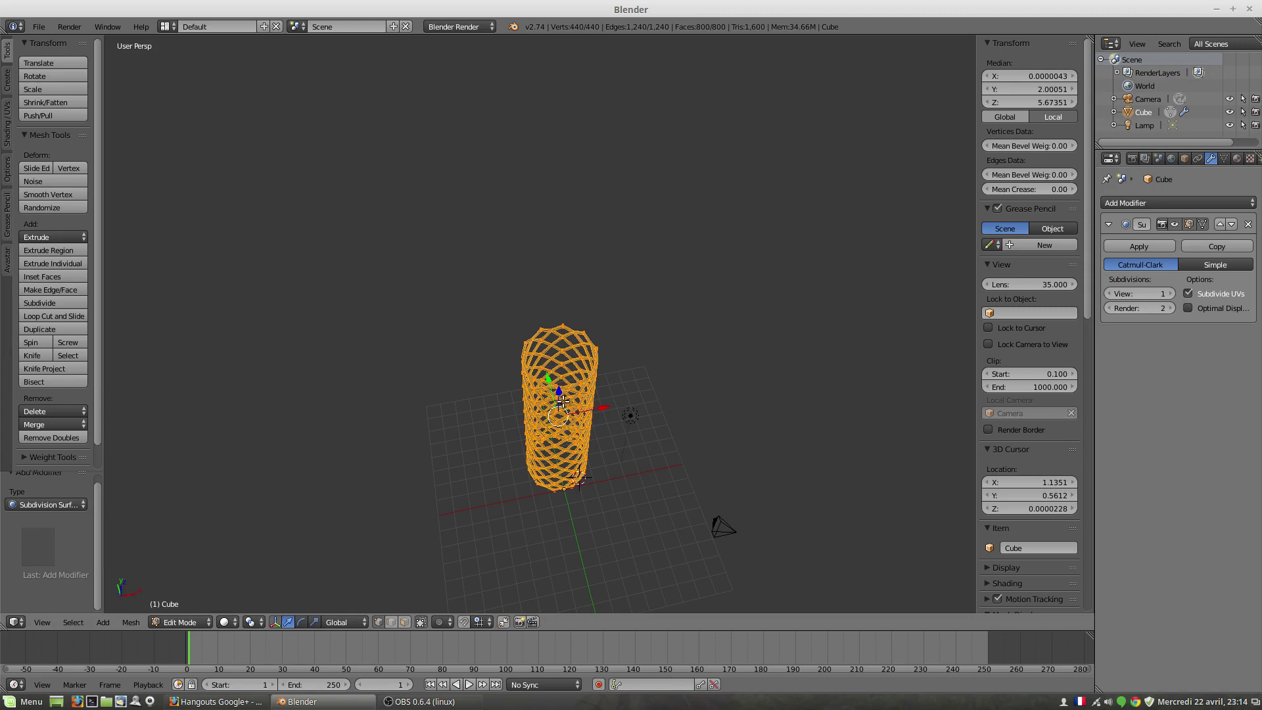
scroll(585, 411, up, 9)
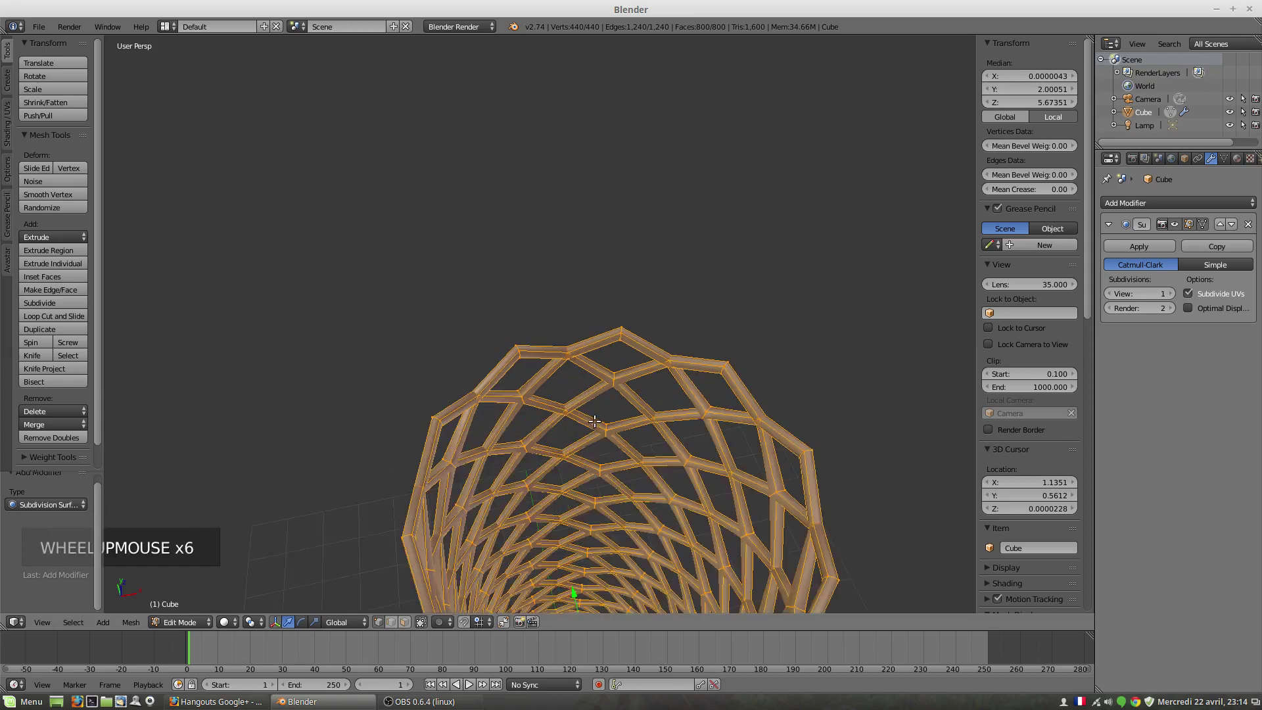
scroll(658, 513, down, 2)
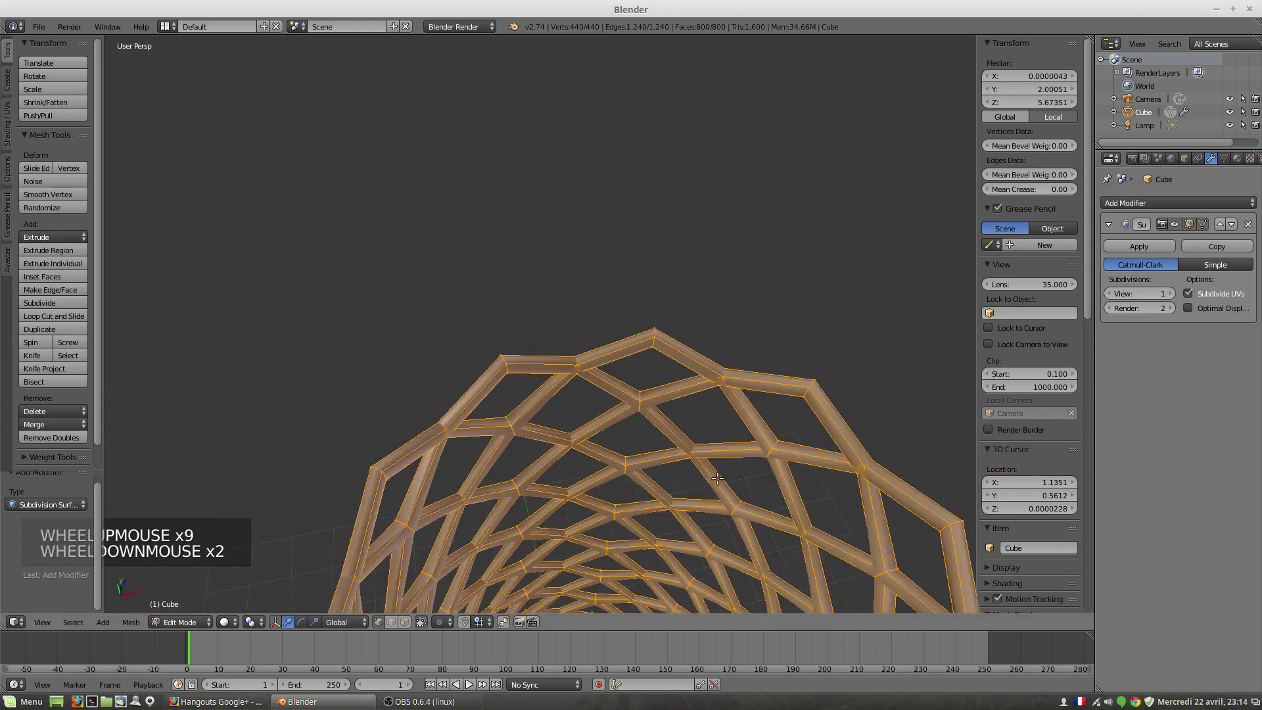
middle_drag(657, 513, 612, 457)
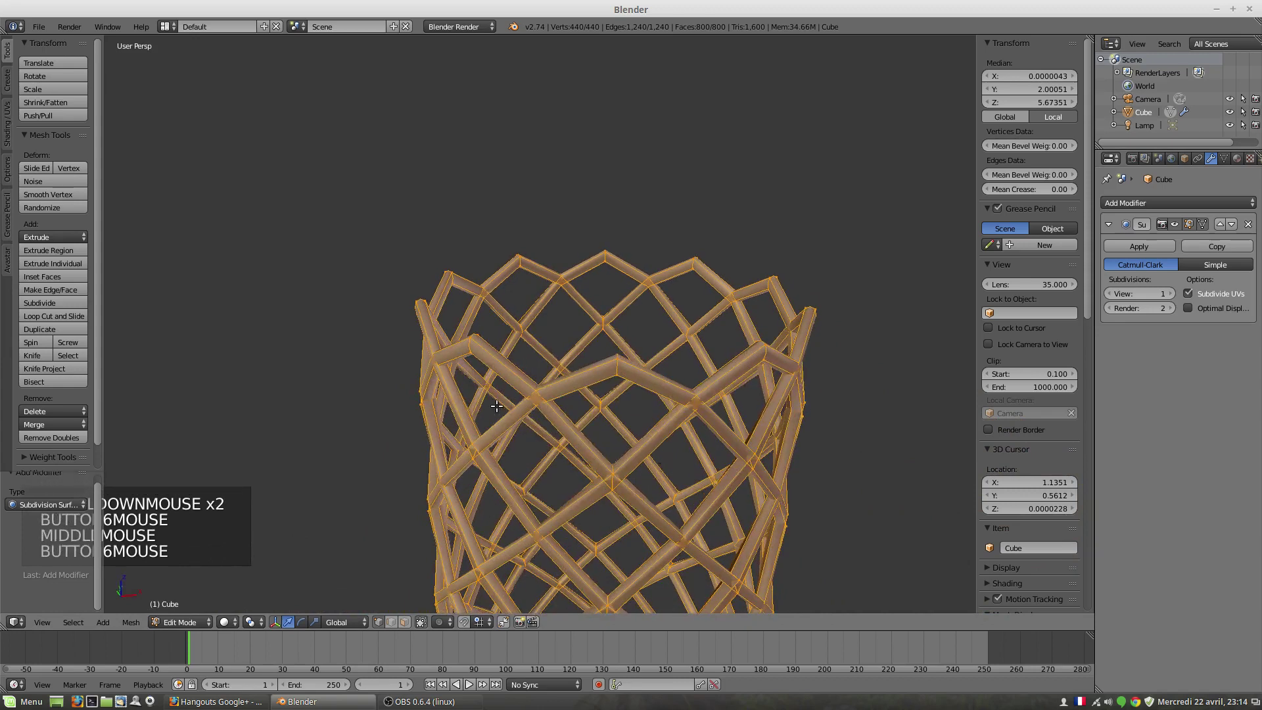
middle_drag(498, 406, 564, 389)
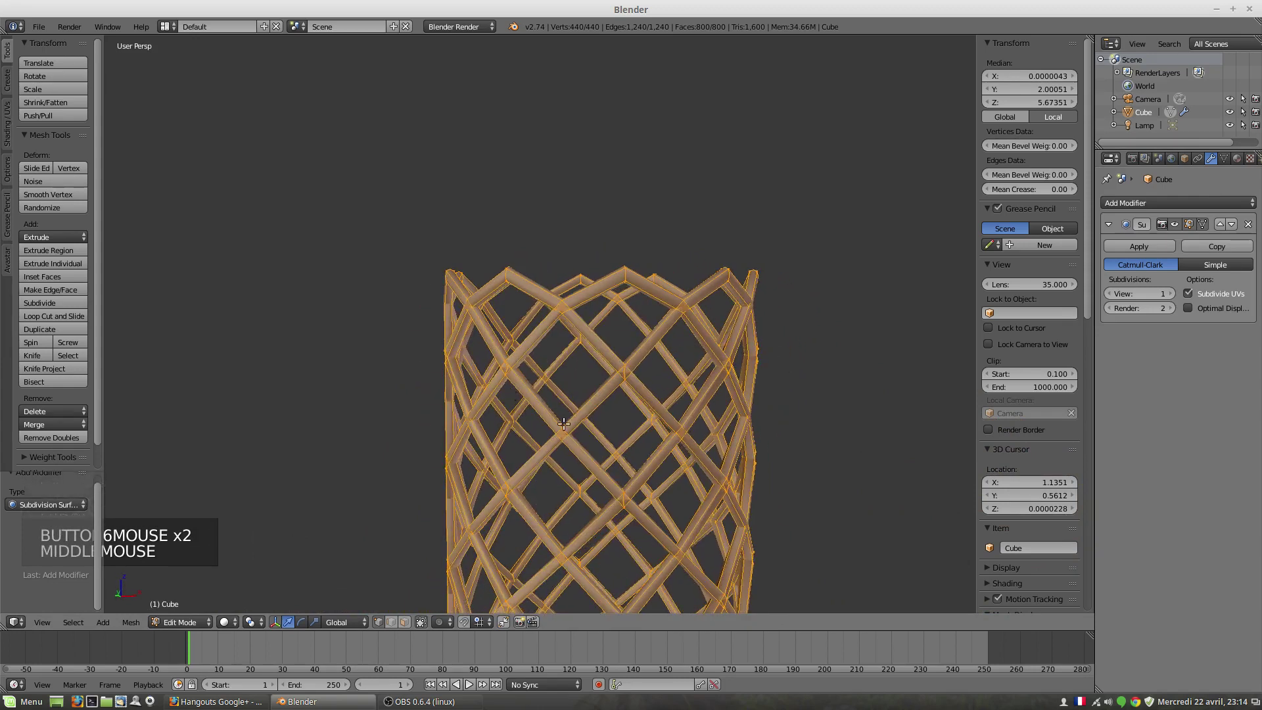
Set the Subdivision Surface viewport level to 3 and return the tube to Object Mode with solid shading
click(1172, 294)
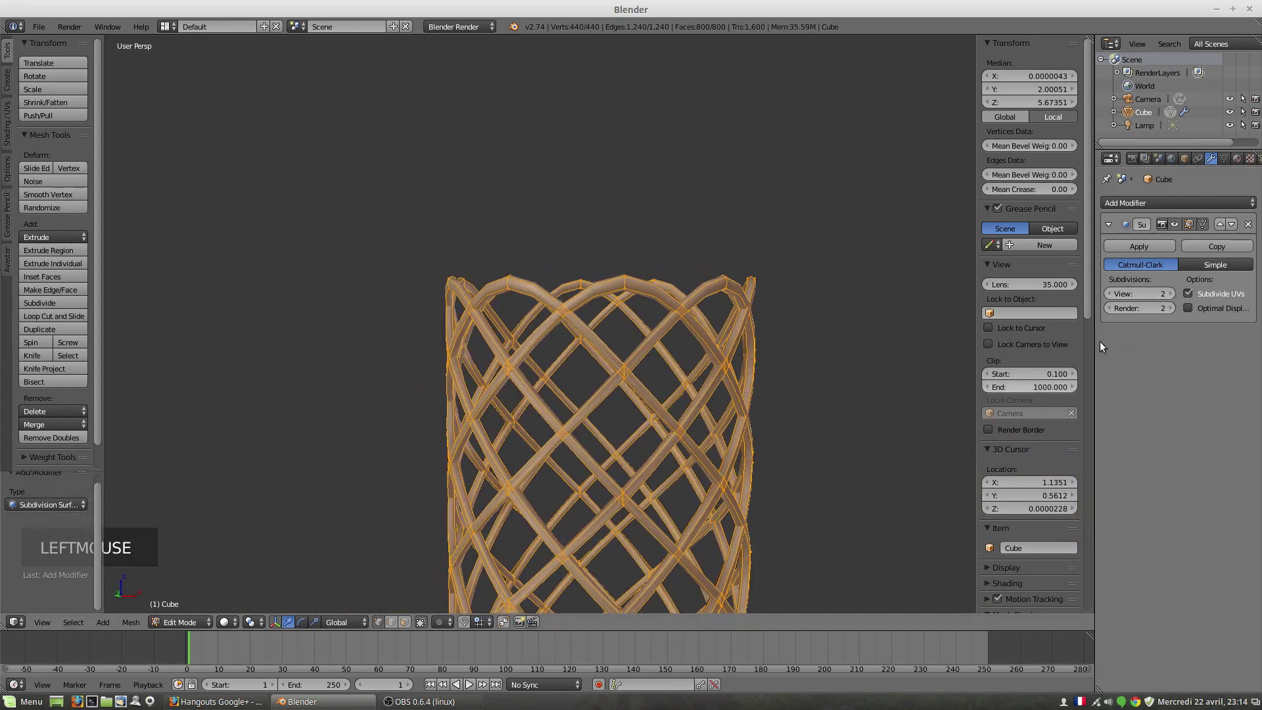
click(1172, 294)
middle_drag(684, 485, 593, 451)
scroll(645, 479, down, 2)
scroll(593, 474, down, 3)
scroll(594, 473, down, 1)
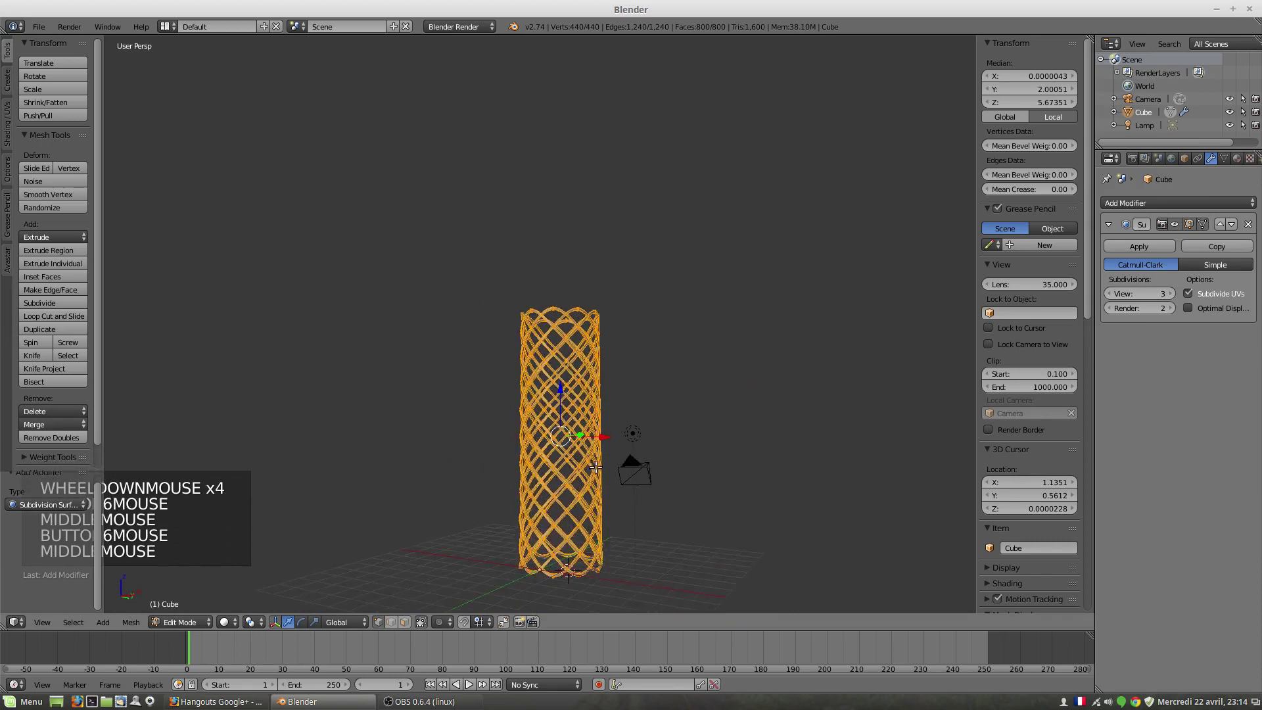
key(z)
key(Tab)
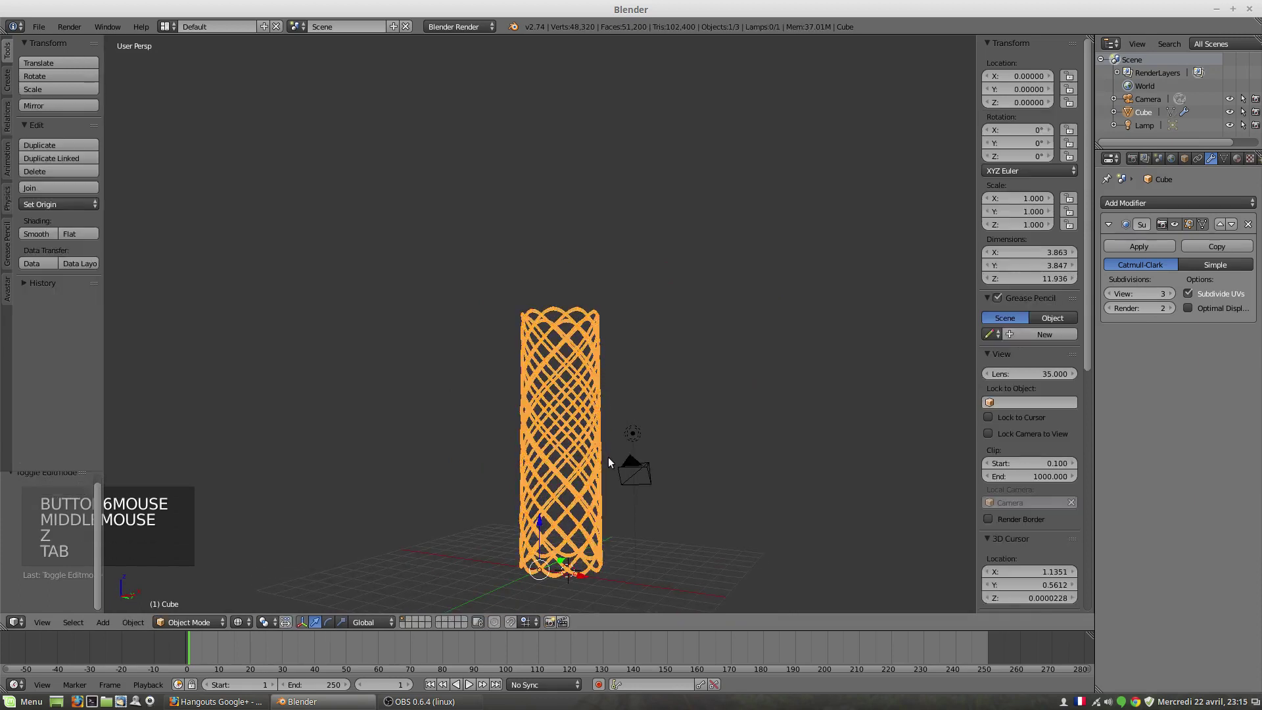
key(z)
Add a Simple Deform modifier to the lattice tube and switch its deformation mode to Taper
mouse_move(592, 409)
middle_down()
mouse_move(602, 443)
mouse_move(561, 439)
mouse_move(579, 437)
mouse_move(579, 464)
mouse_move(612, 453)
middle_up()
scroll(605, 444, up, 6)
scroll(590, 471, down, 3)
scroll(594, 479, down, 3)
scroll(615, 451, down, 1)
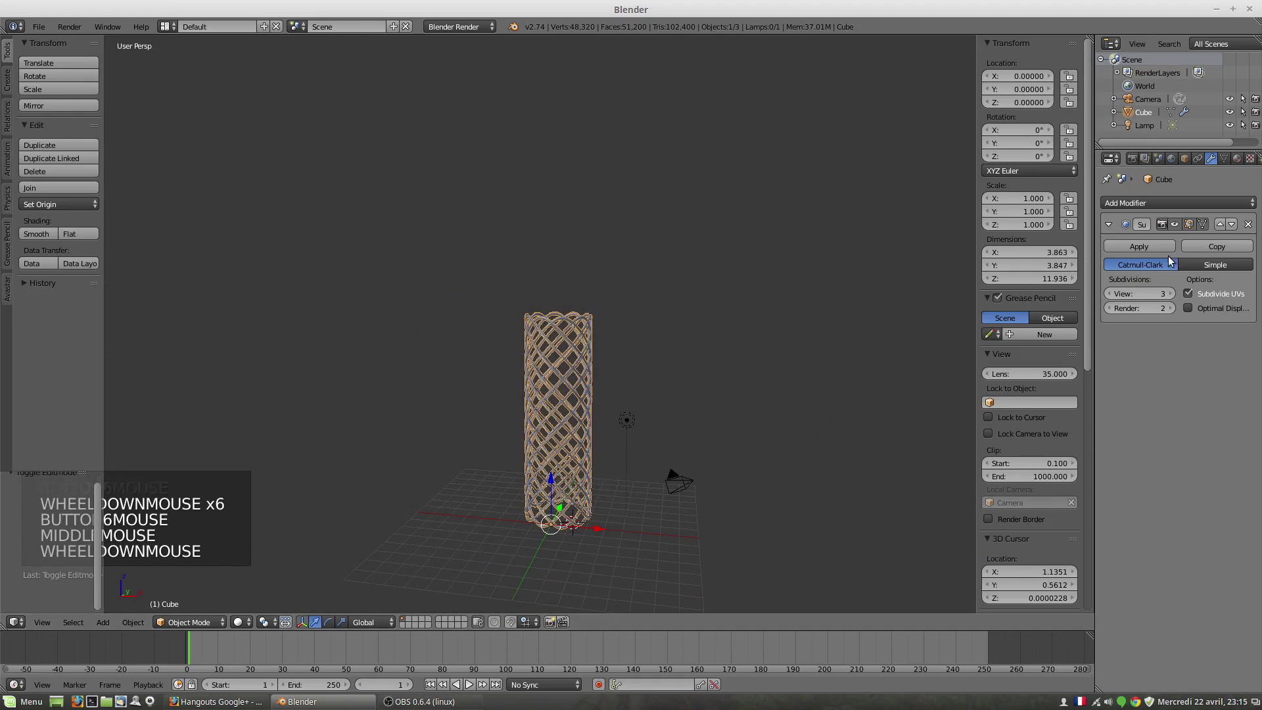
click(1178, 202)
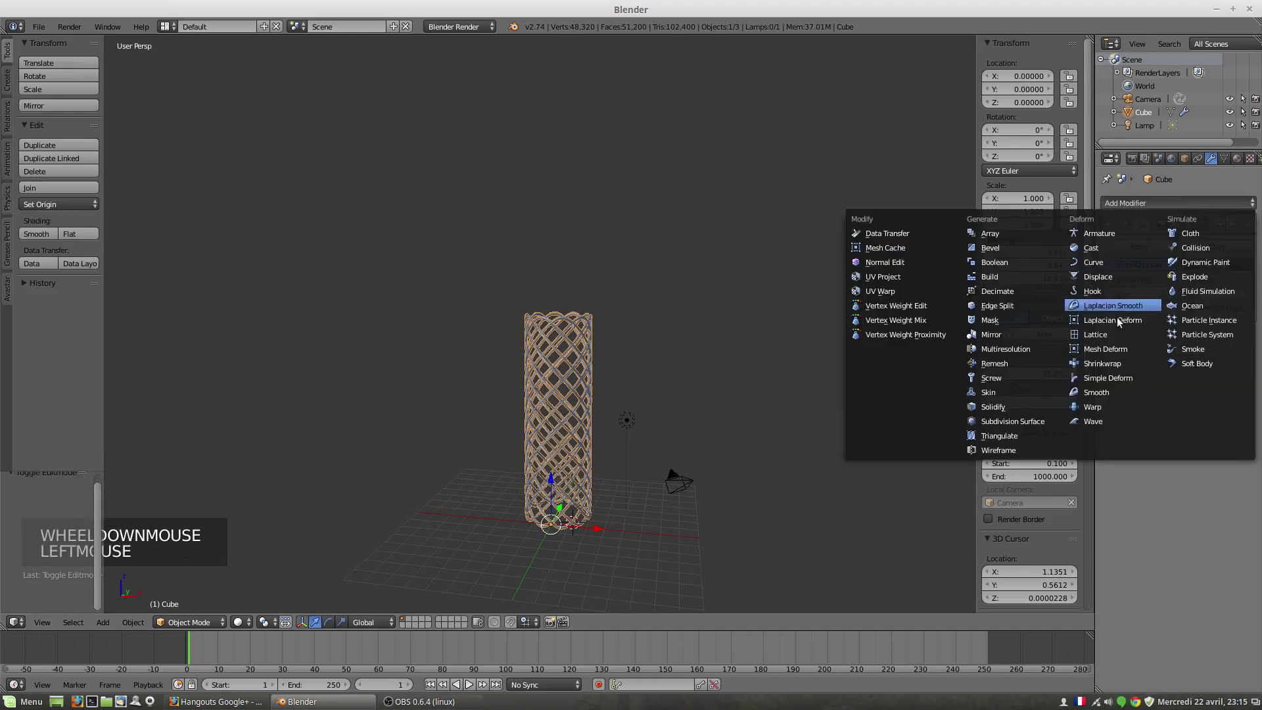
click(1114, 377)
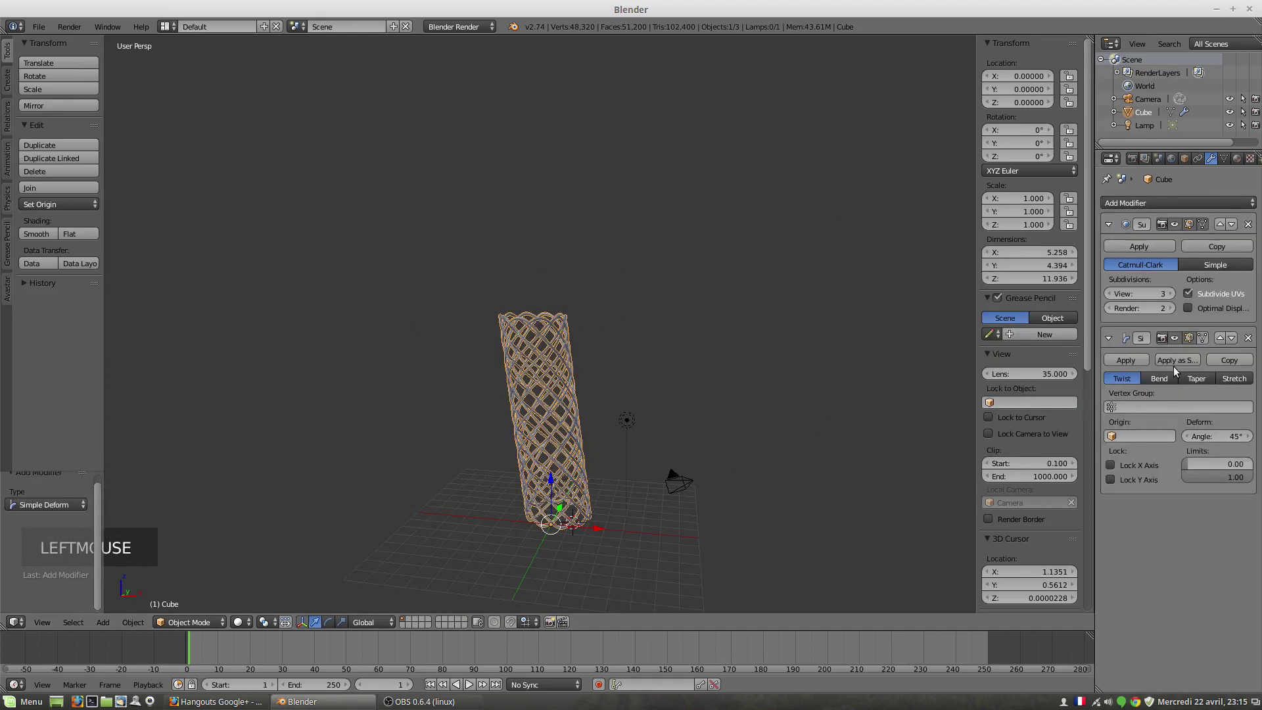
click(1195, 378)
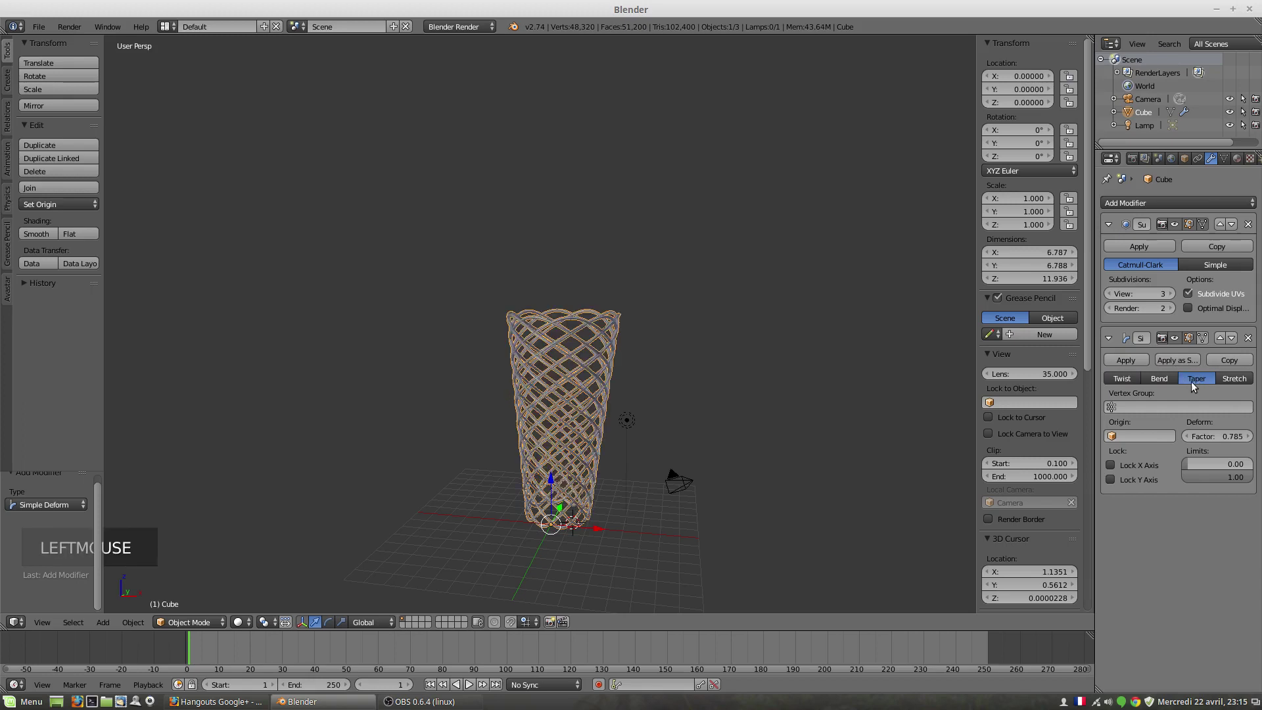
Set the taper factor to 4.355 and the lower limit to 0.33, and examine the flared tube from several angles
middle_drag(646, 425, 663, 415)
key(KP_1)
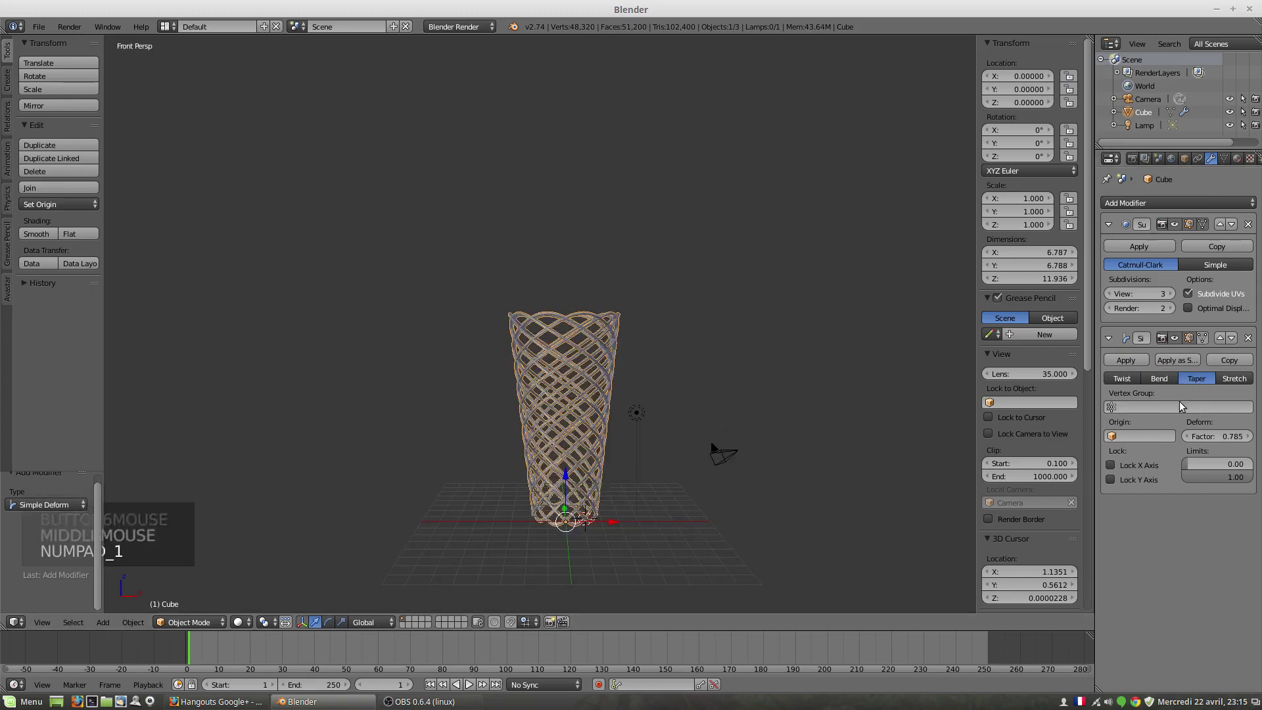
drag(1217, 438, 1207, 463)
middle_drag(732, 486, 758, 492)
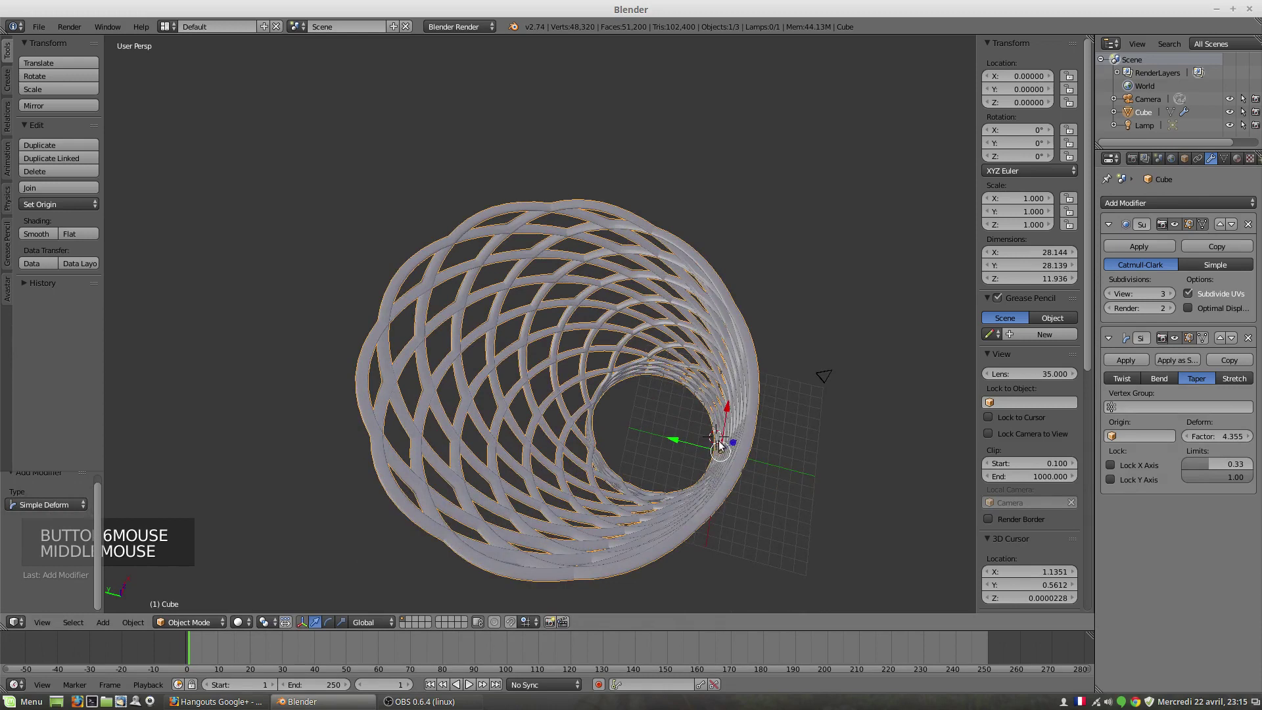
middle_drag(726, 449, 795, 436)
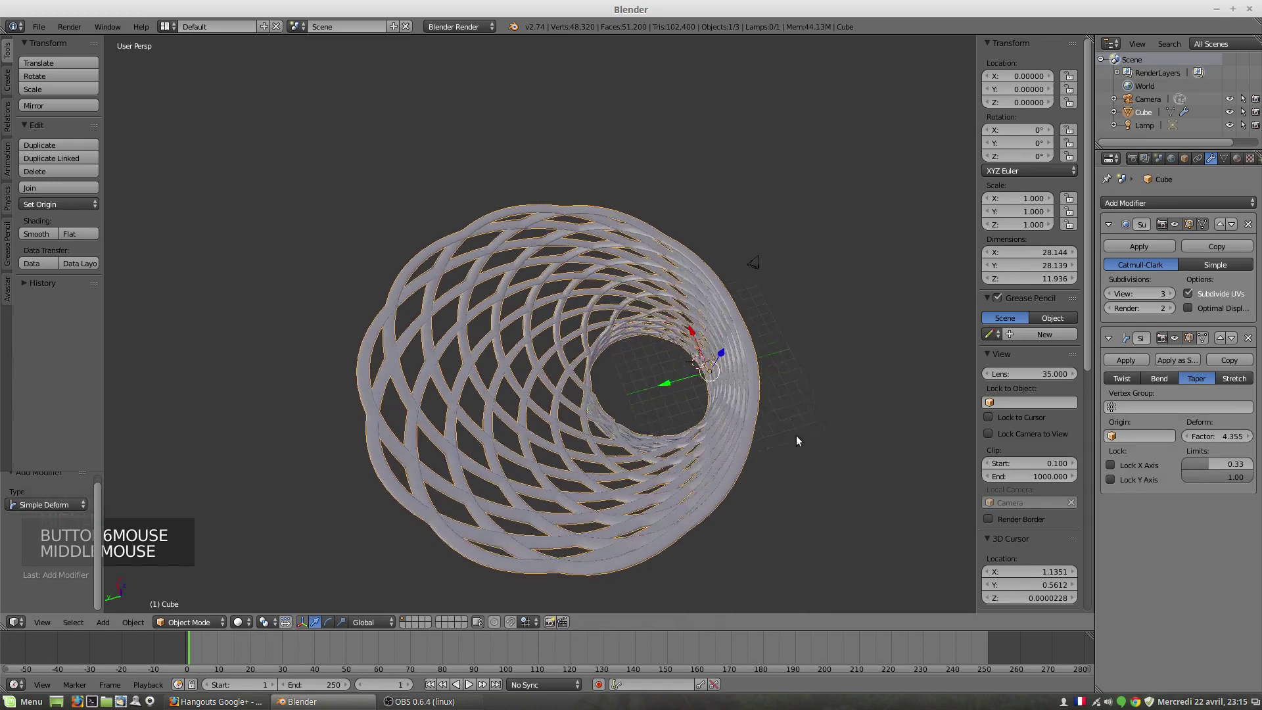
scroll(701, 360, down, 1)
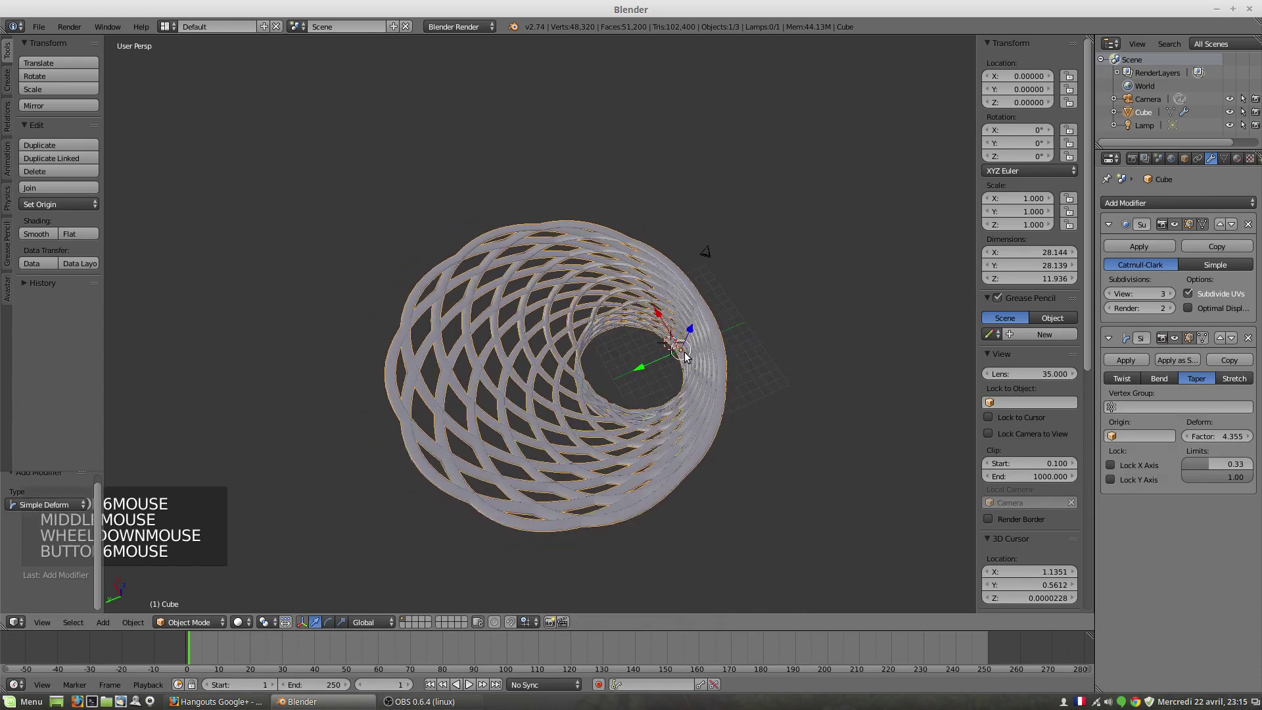
middle_drag(648, 395, 591, 448)
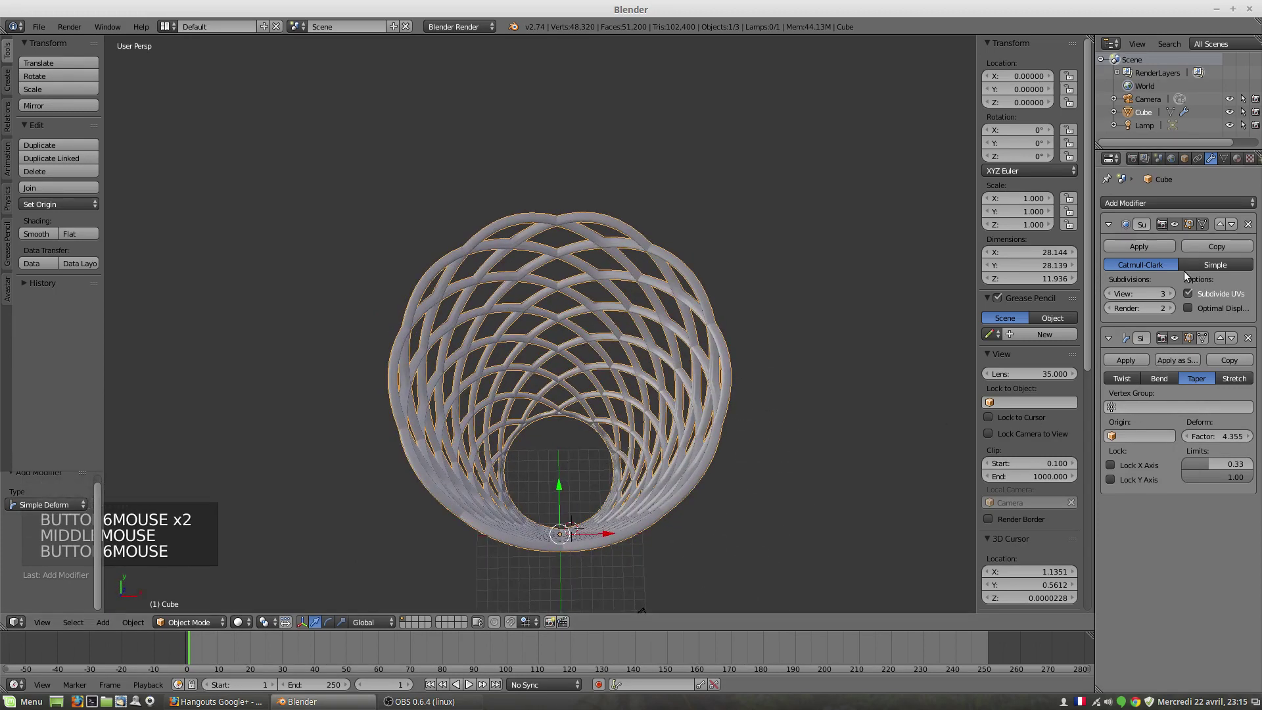
Remove the Simple Deform modifier from the tube while staying in Object Mode
click(187, 623)
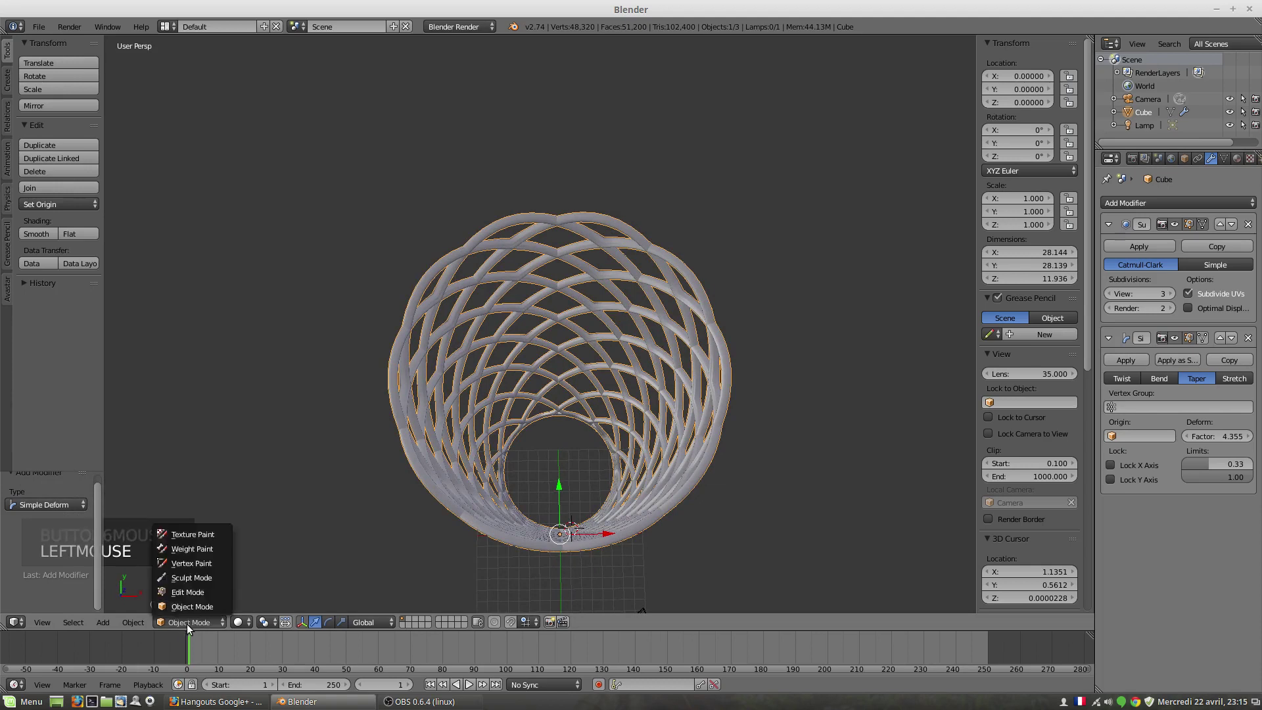
click(193, 607)
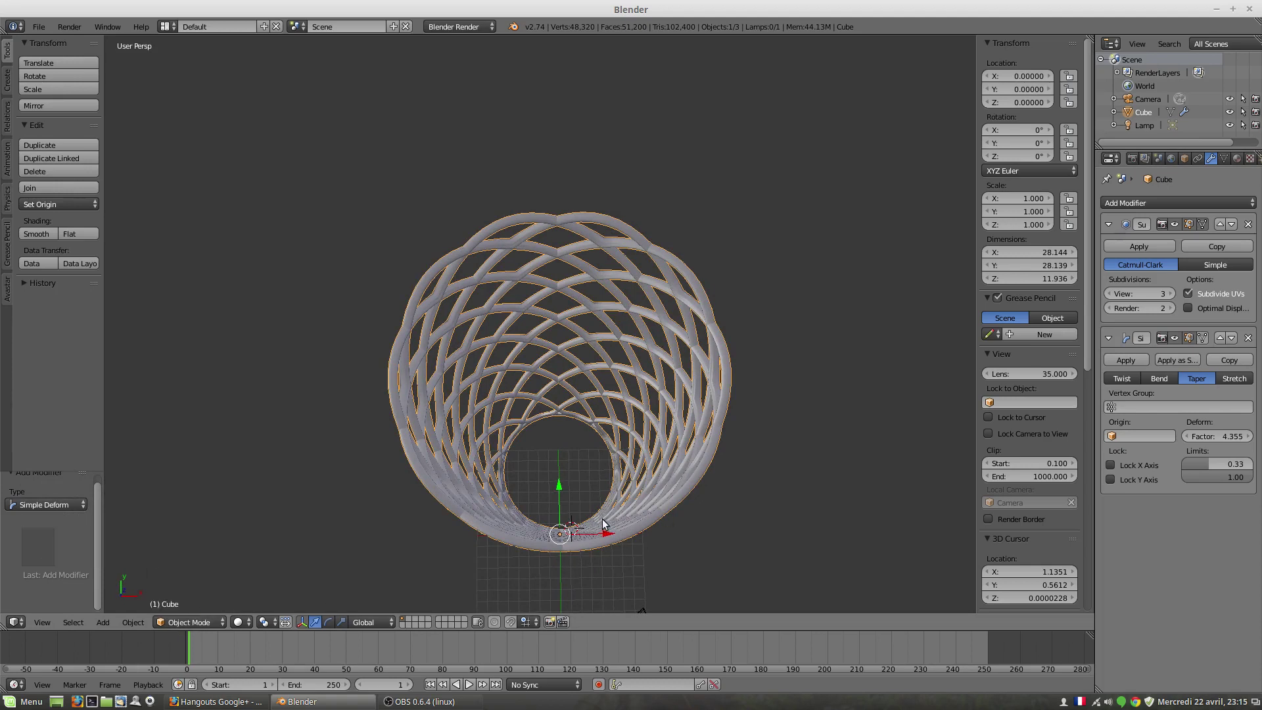
click(1249, 338)
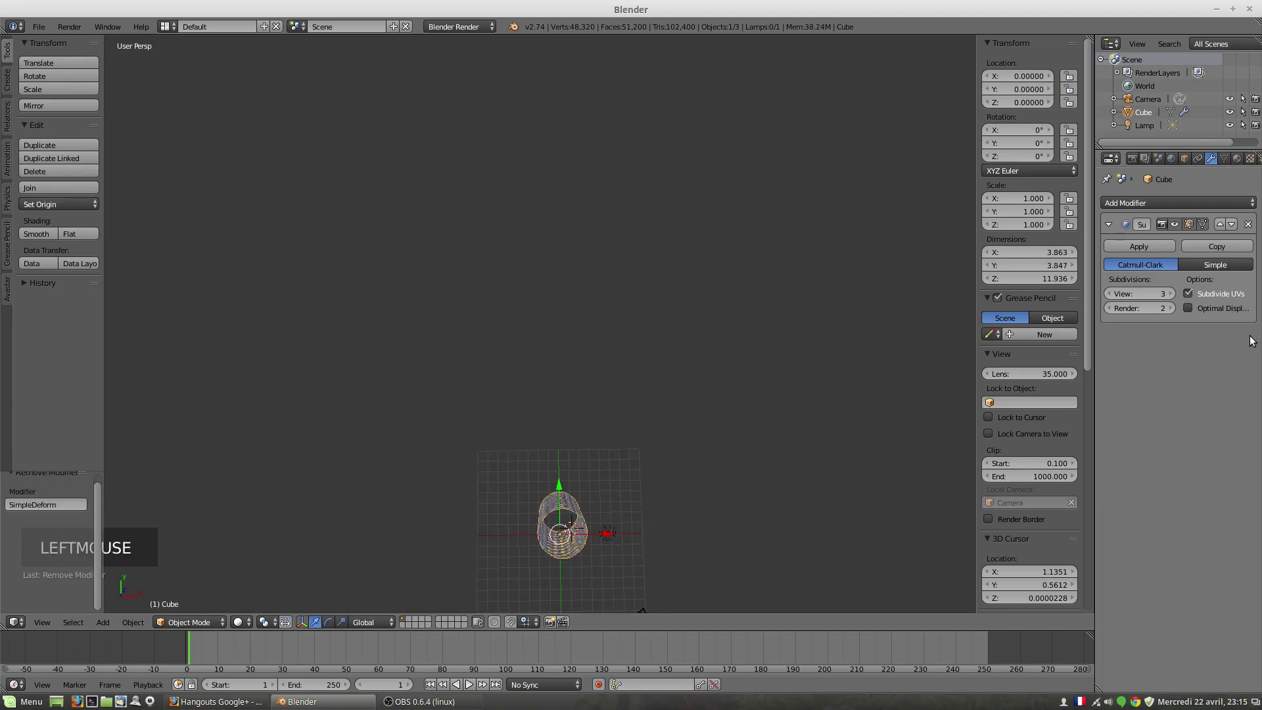
Open the Set Origin options for the lattice tube
middle_drag(597, 551, 545, 546)
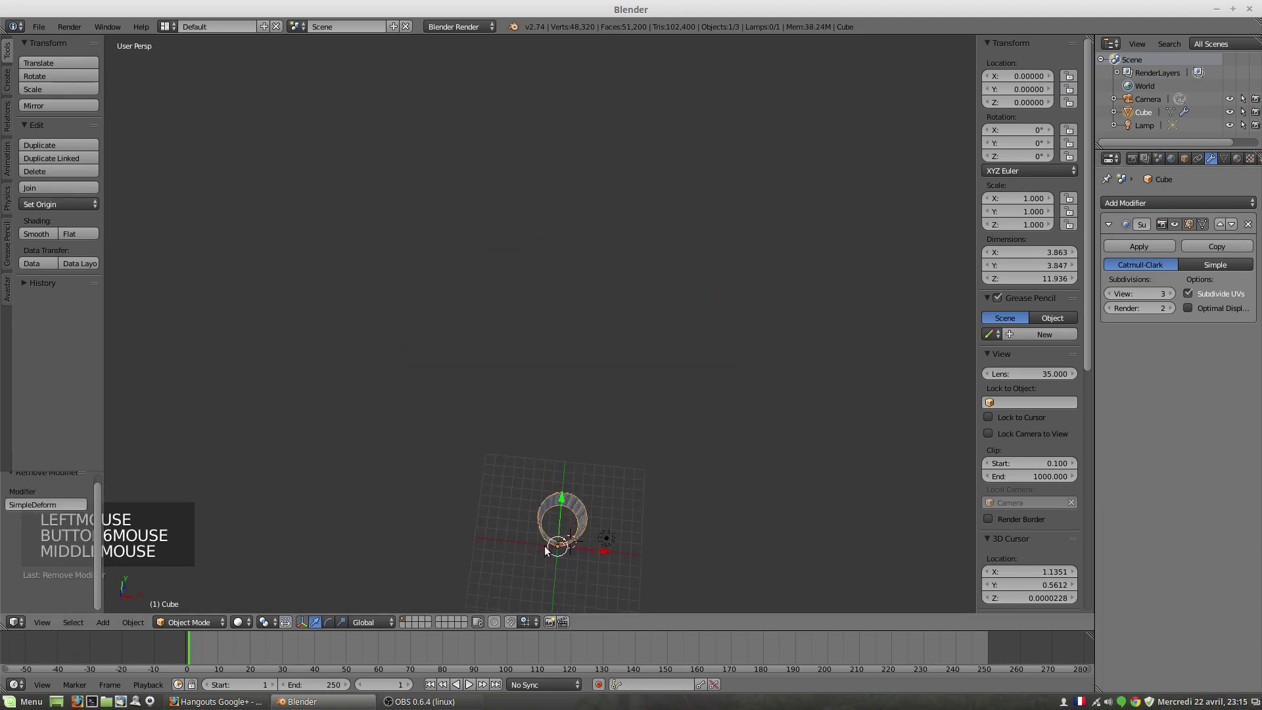
click(38, 207)
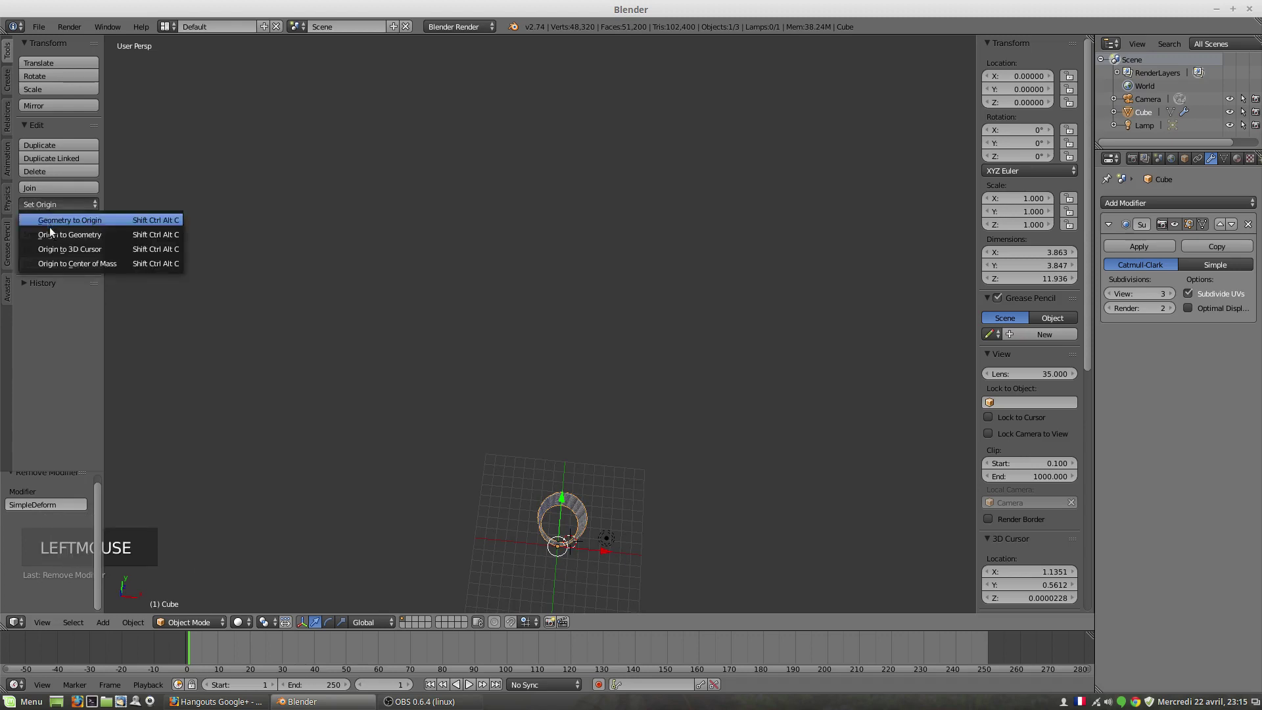
Set the lattice tube's origin to its geometry and clear its location to the world origin
click(51, 235)
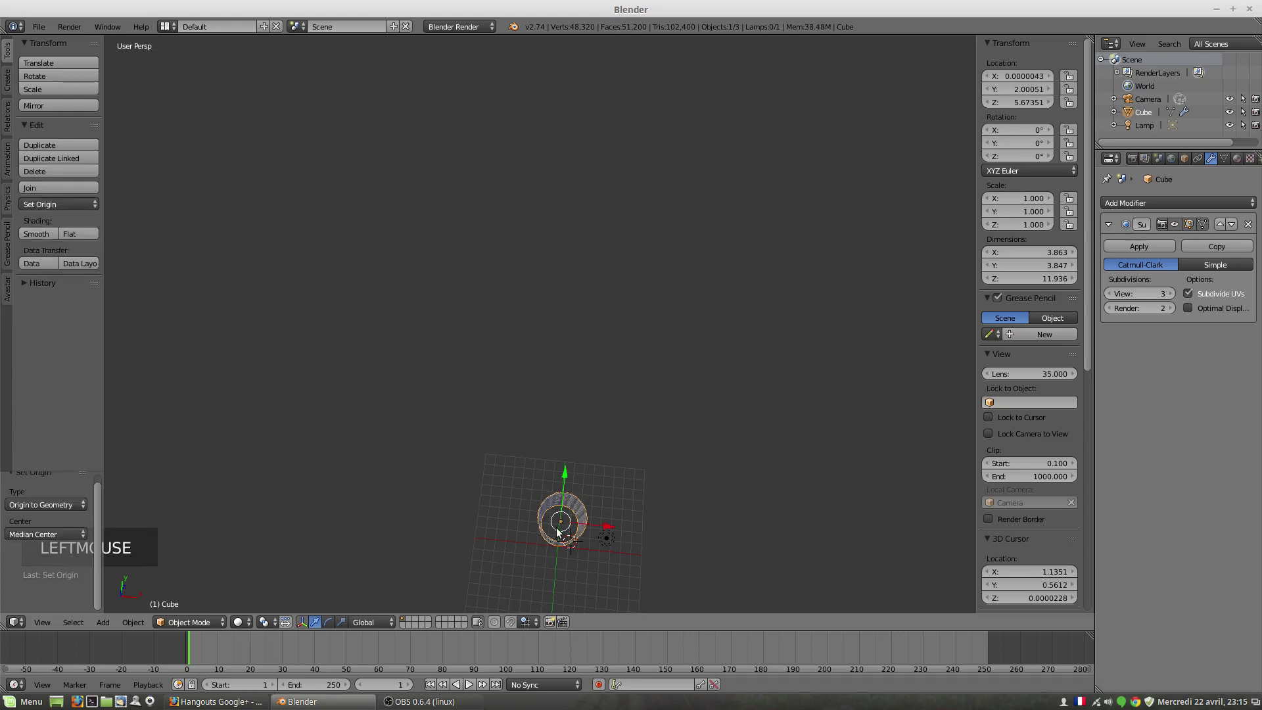
middle_drag(558, 530, 570, 317)
key(KP_7)
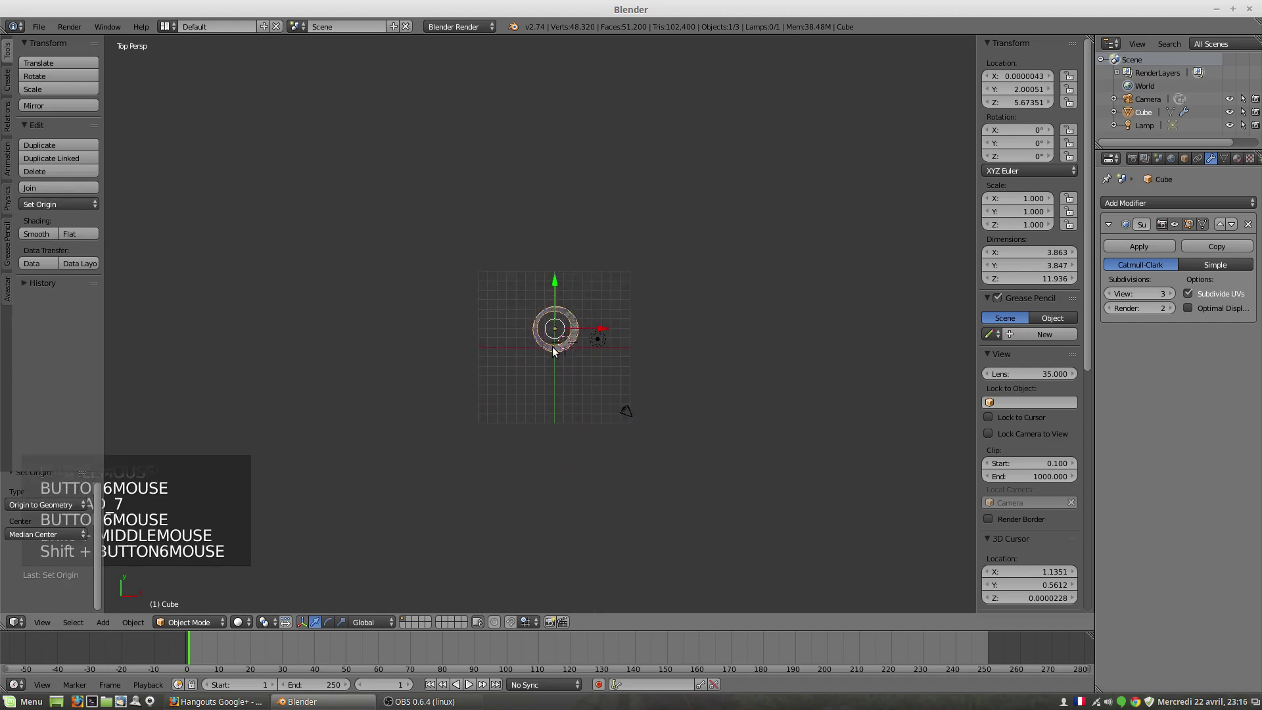
key(KP_5)
scroll(554, 352, up, 7)
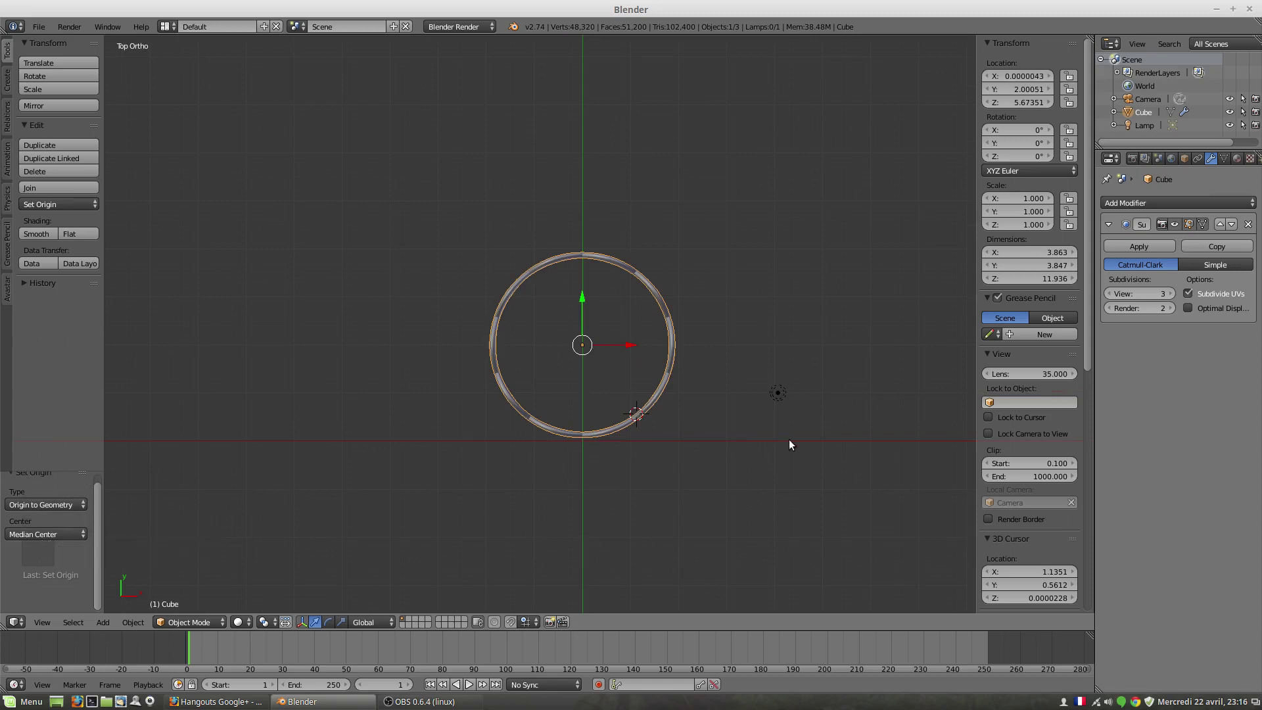
key(alt+g)
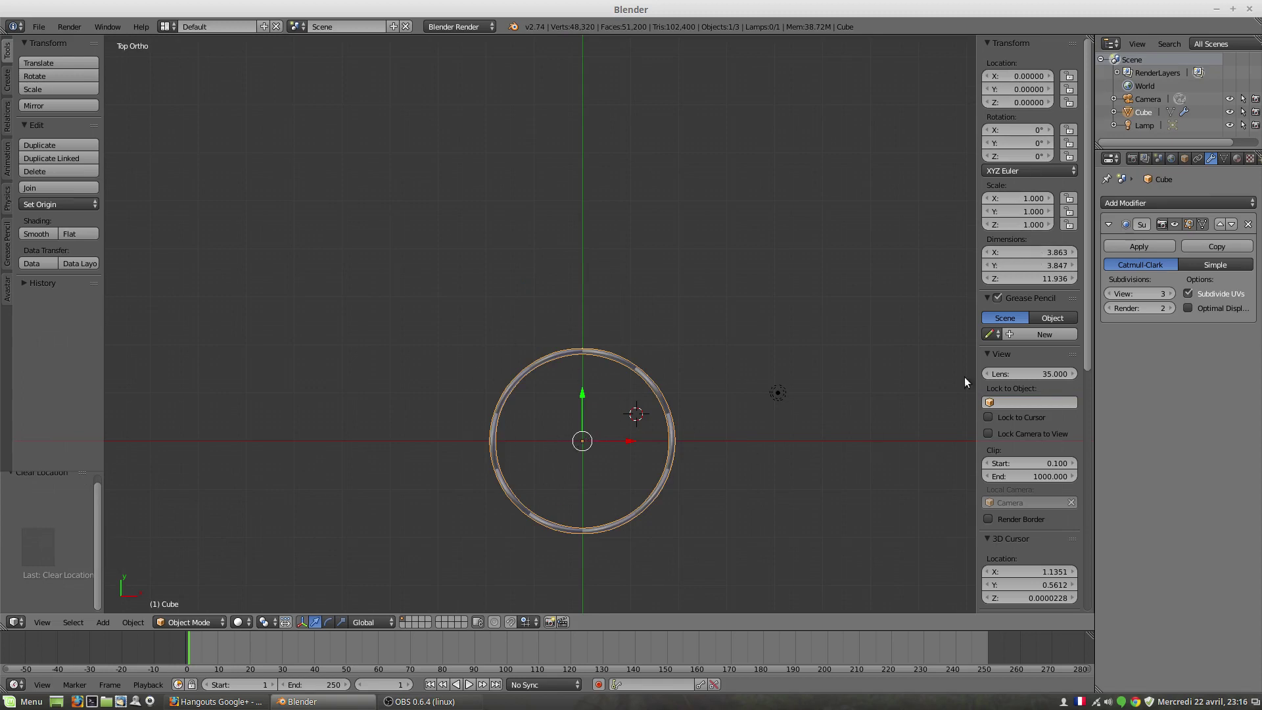
Add a Simple Deform modifier set to Taper with factor 2.075 and limits of 0.40 and 0.88
scroll(701, 440, down, 2)
click(1201, 202)
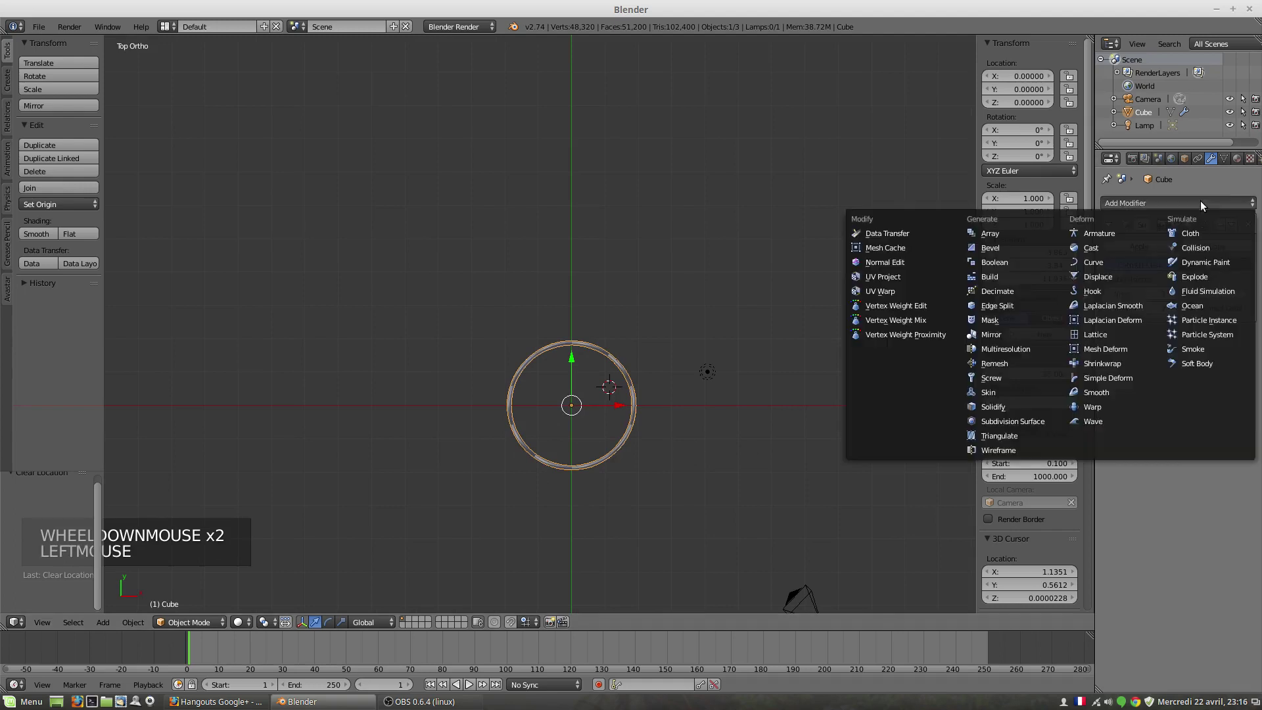
click(1107, 377)
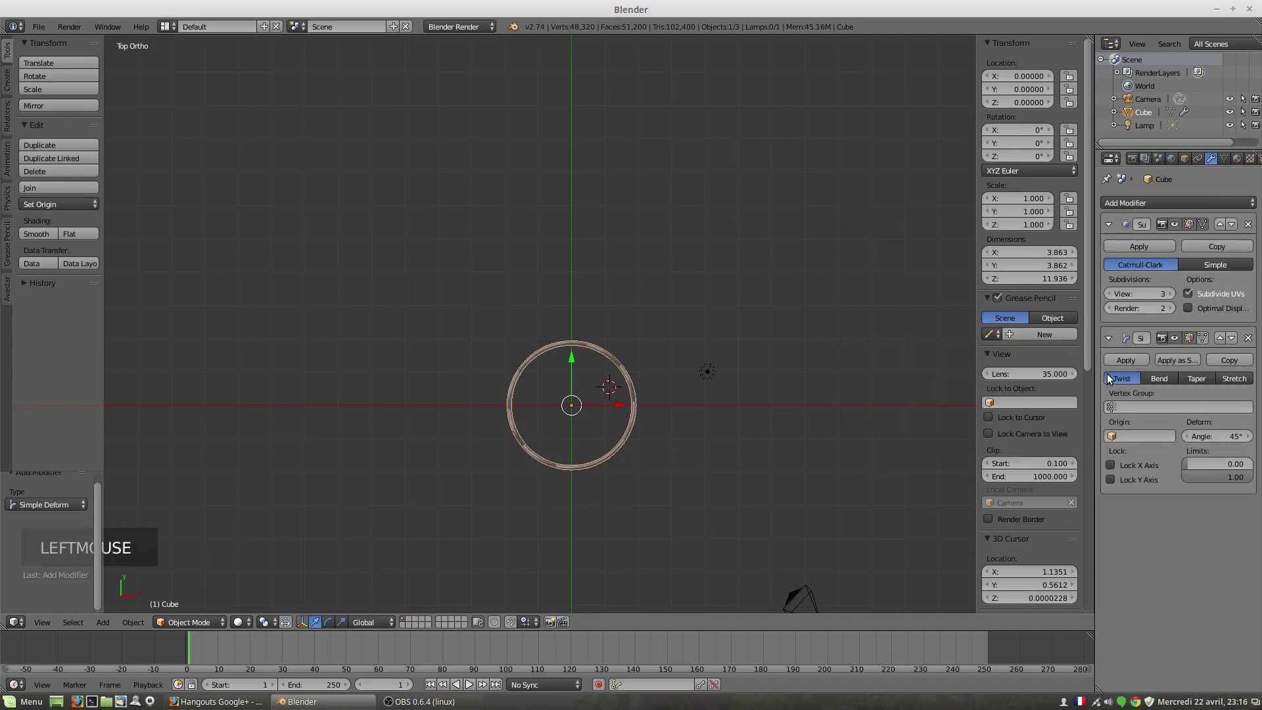
click(1197, 378)
middle_drag(733, 451, 637, 309)
scroll(638, 341, down, 1)
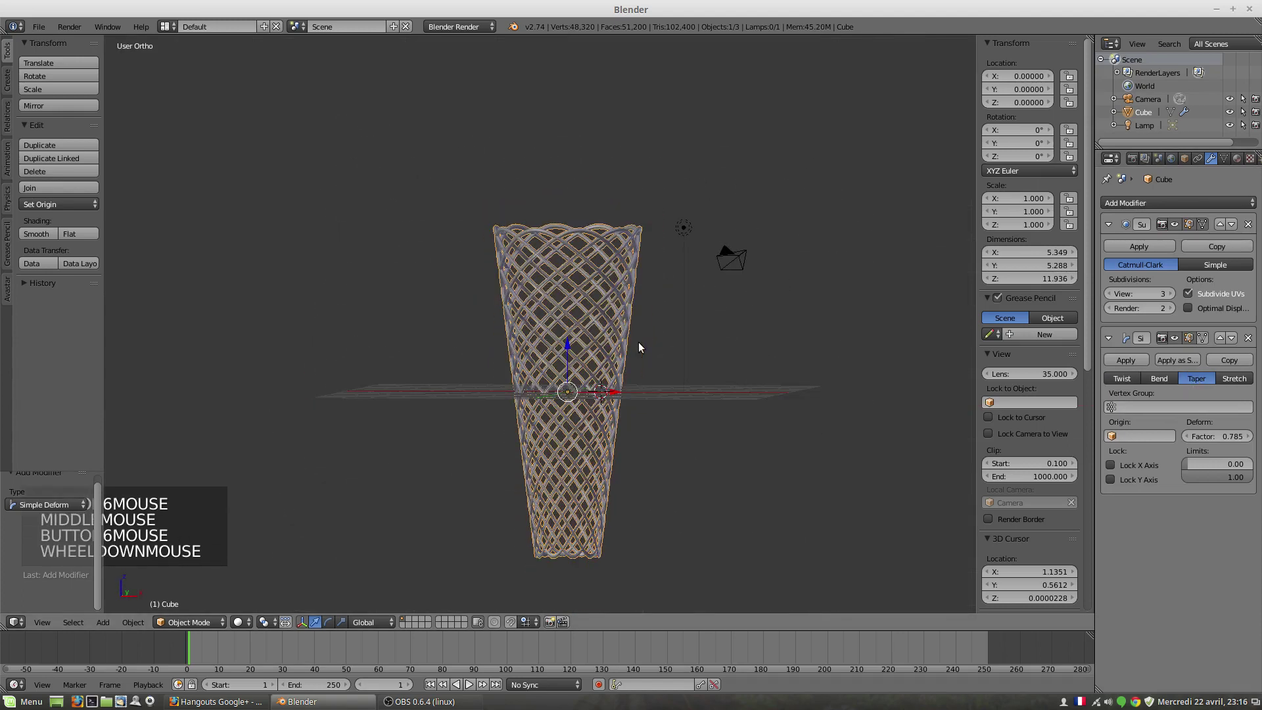
drag(1192, 470, 1255, 437)
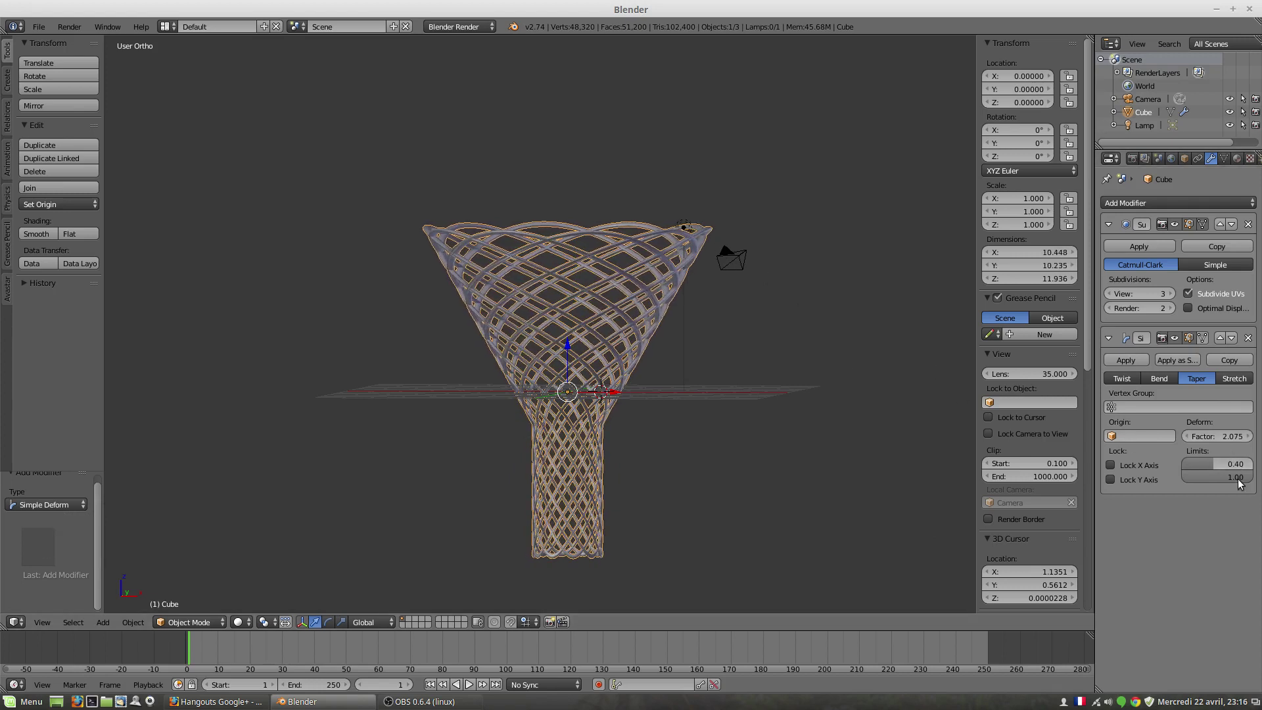
drag(1240, 484, 1229, 479)
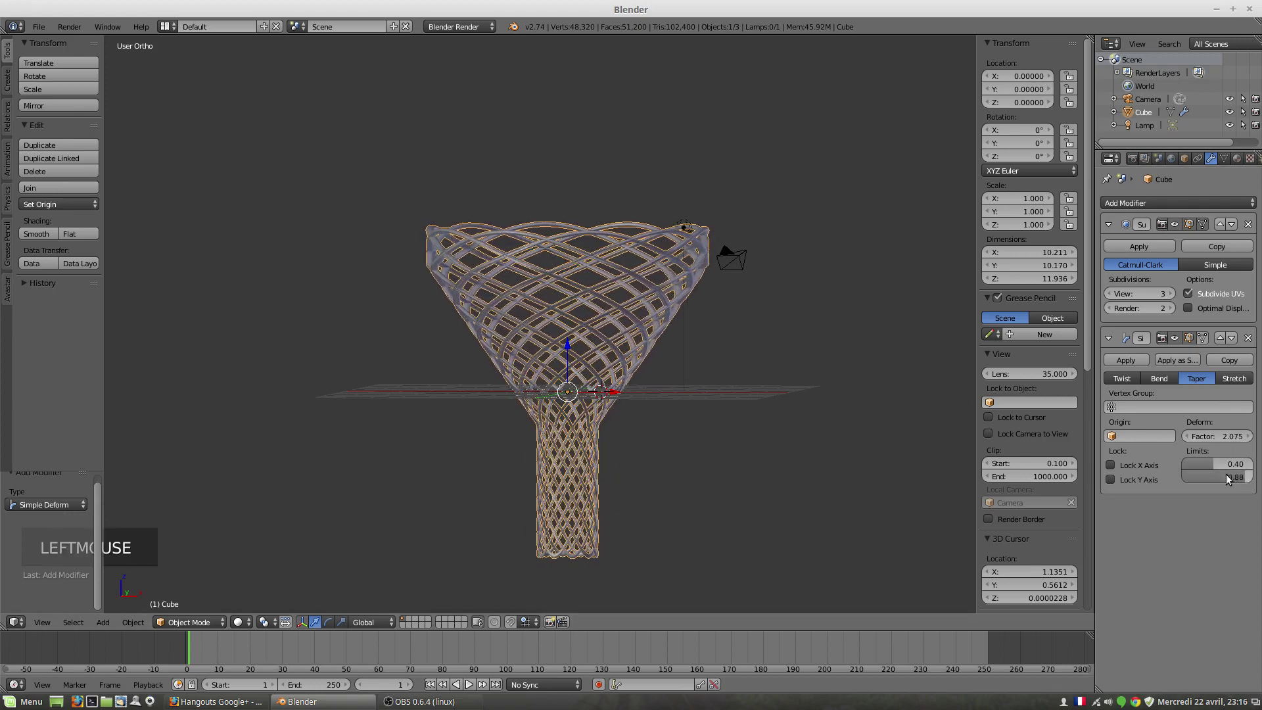
Rotate the tapered lattice by about 181° to turn its wide end downward
middle_drag(598, 357, 628, 375)
key(r)
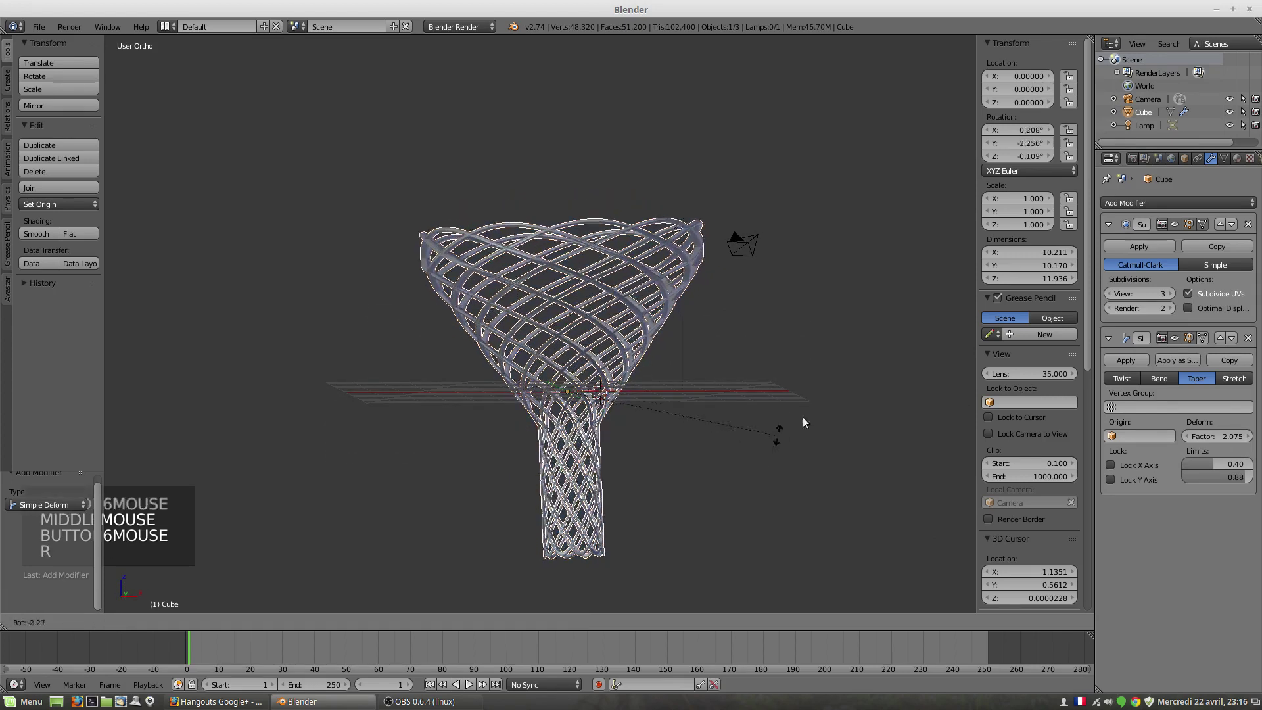
click(329, 340)
scroll(590, 293, down, 3)
middle_drag(566, 316, 591, 293)
scroll(597, 299, down, 2)
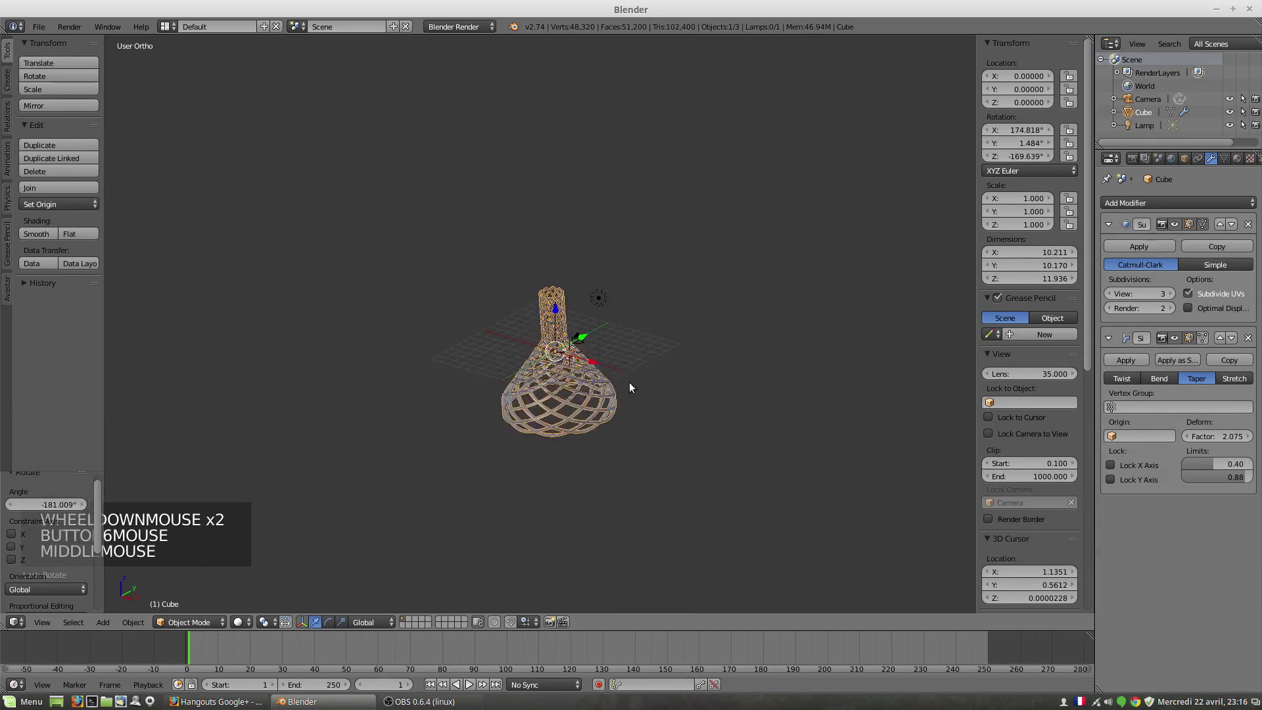
scroll(597, 401, up, 5)
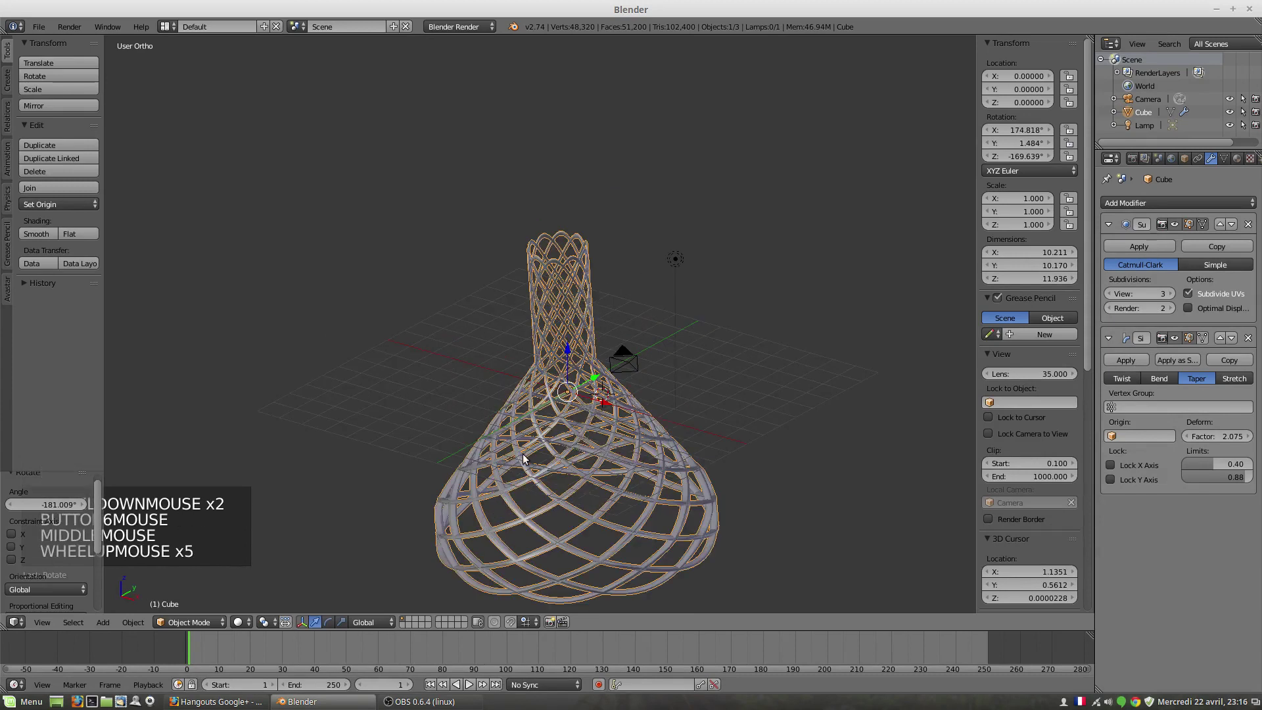
middle_drag(524, 459, 554, 443)
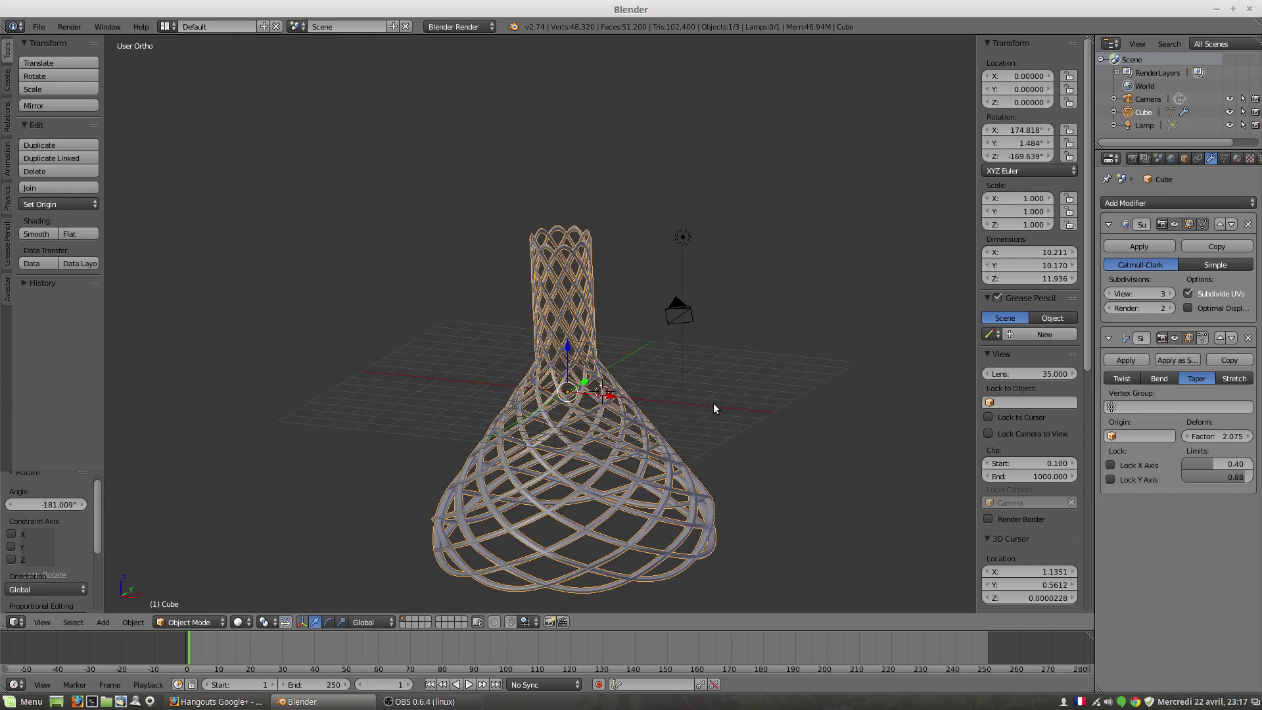
Undo the changes back to the flat strip with two Array modifiers, Subdivision Surface and a 45° Bend
key(ctrl+z)
key(ctrl+z)
key(ctrl+z)
key(ctrl+z)
key(ctrl+z)
key(ctrl+z)
key(ctrl+z)
key(ctrl+z)
key(ctrl+z)
key(ctrl+z)
key(ctrl+z)
key(ctrl+z)
key(ctrl+z)
key(ctrl+z)
key(ctrl+z)
key(ctrl+z)
key(ctrl+z)
key(ctrl+z)
key(ctrl+z)
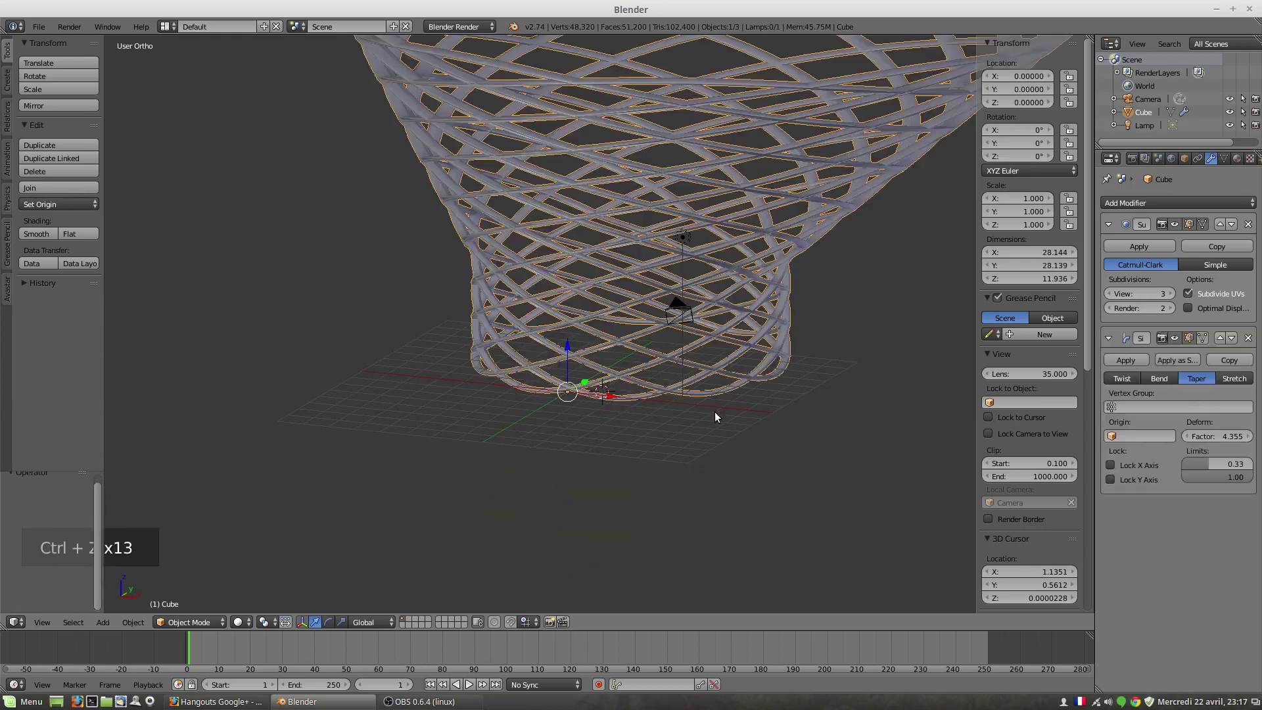
key(ctrl+z)
key(ctrl+z)
key(ctrl+z)
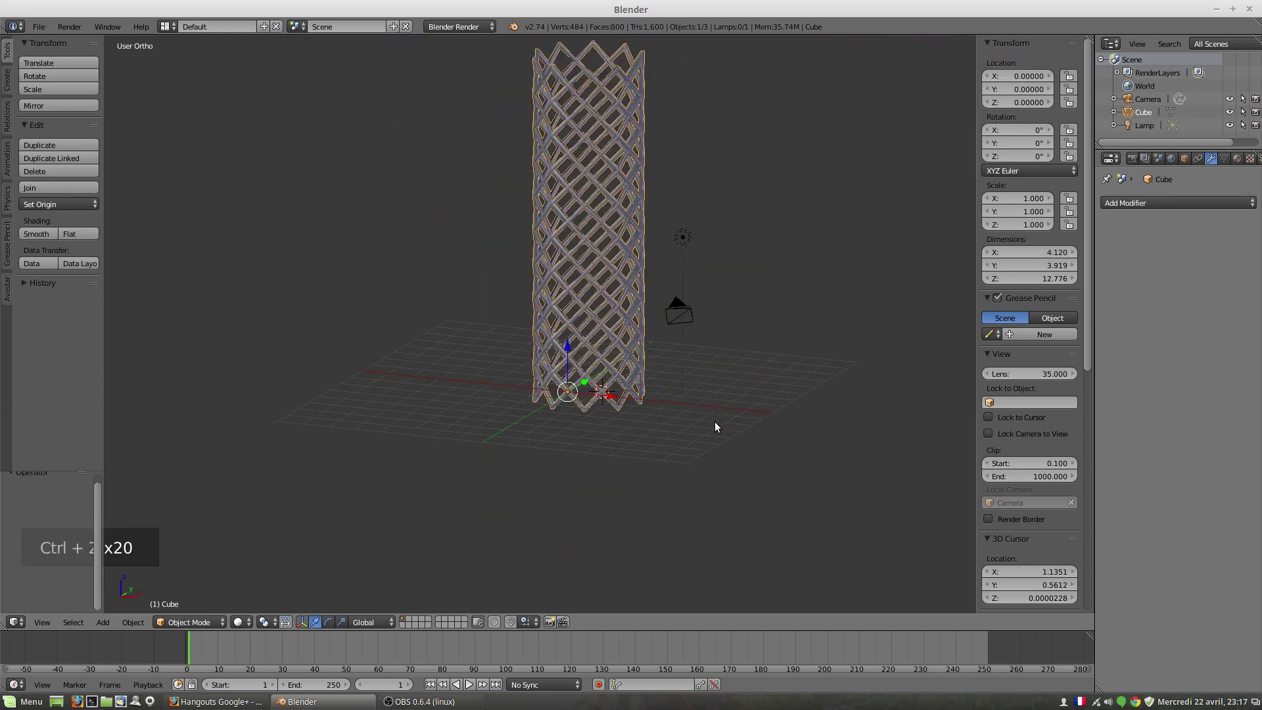
key(ctrl+z)
key(ctrl+z)
key(ctrl+z)
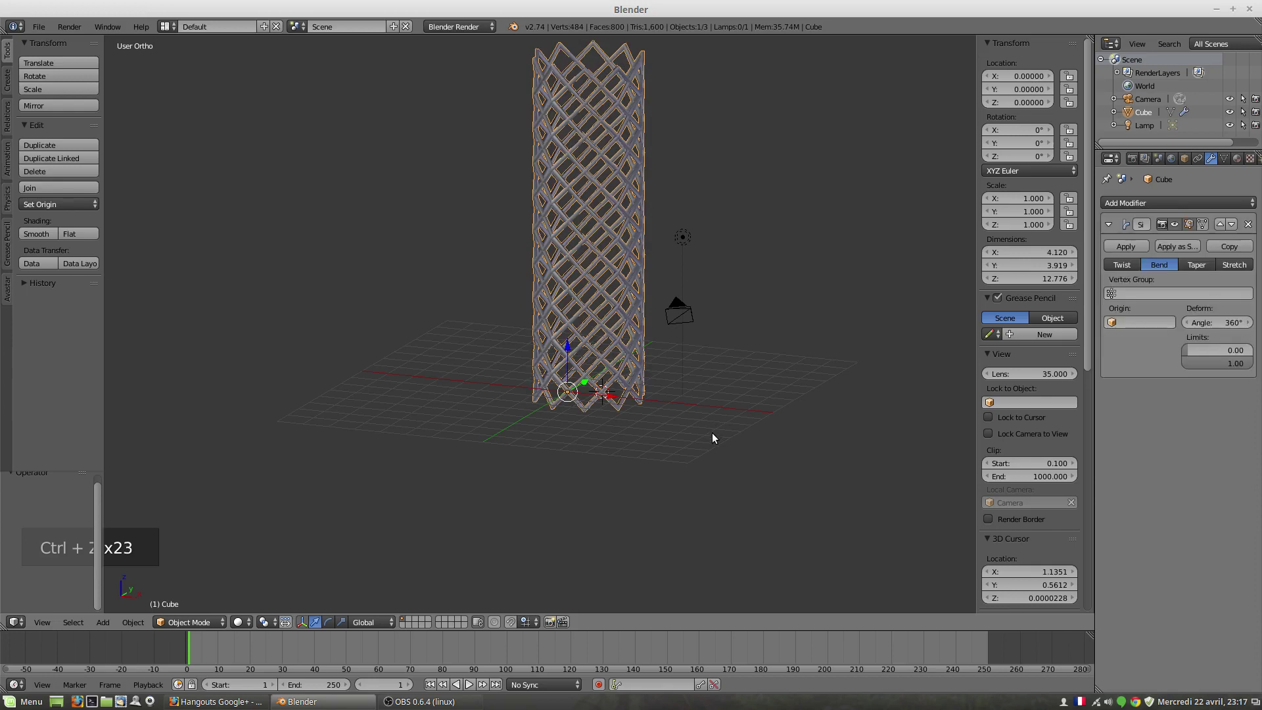
key(ctrl+z)
key(ctrl+z)
key(ctrl+z)
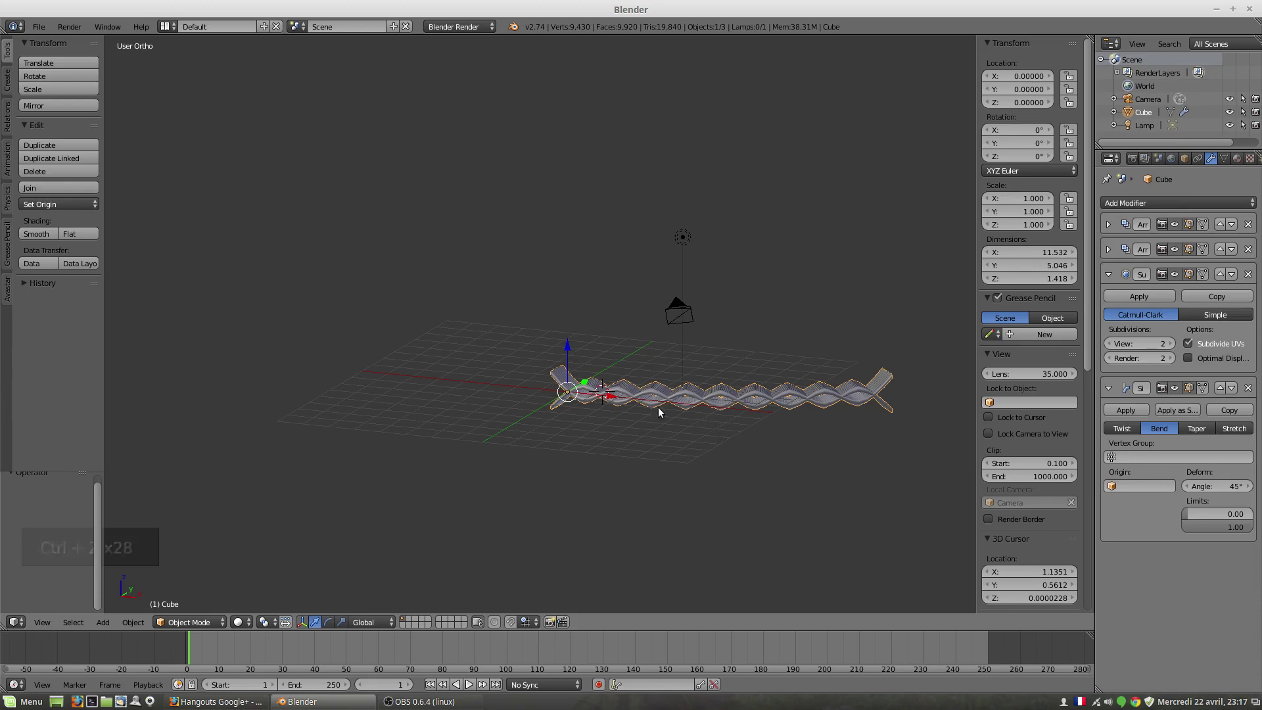
Set the second Array modifier's relative offset to 0.885 in Z and 0 in Y
click(1108, 250)
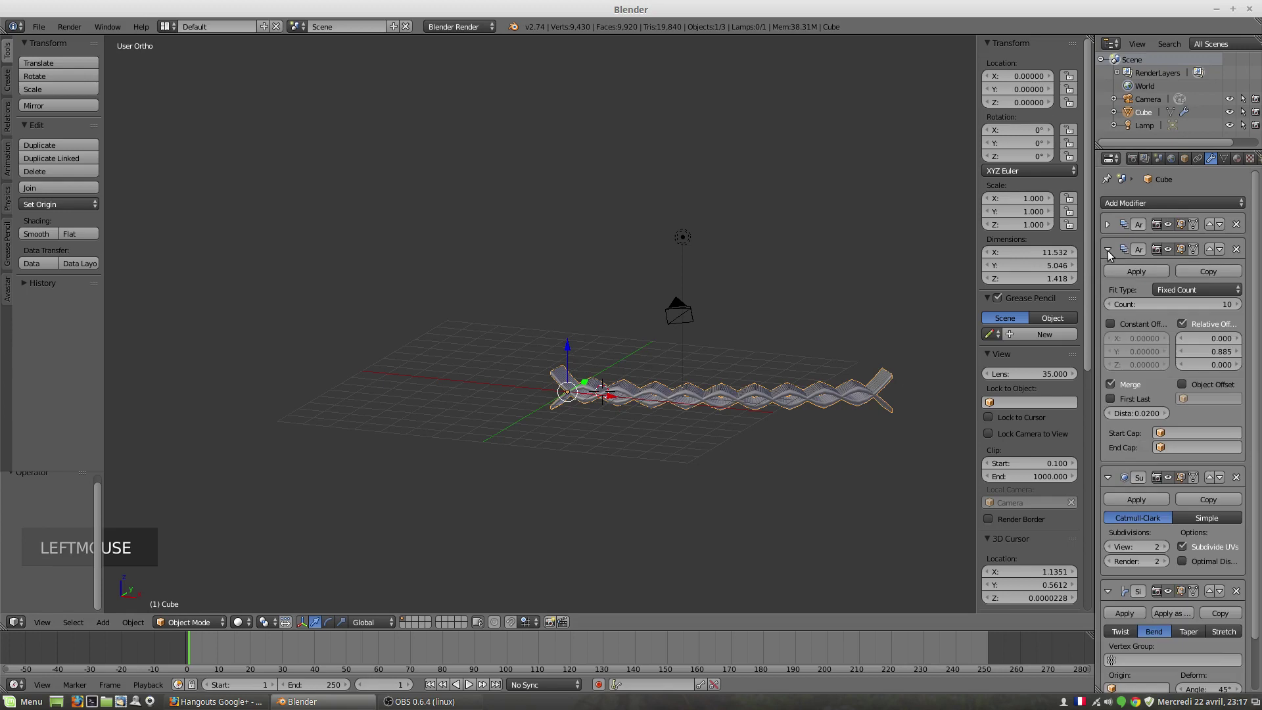
double_click(1219, 353)
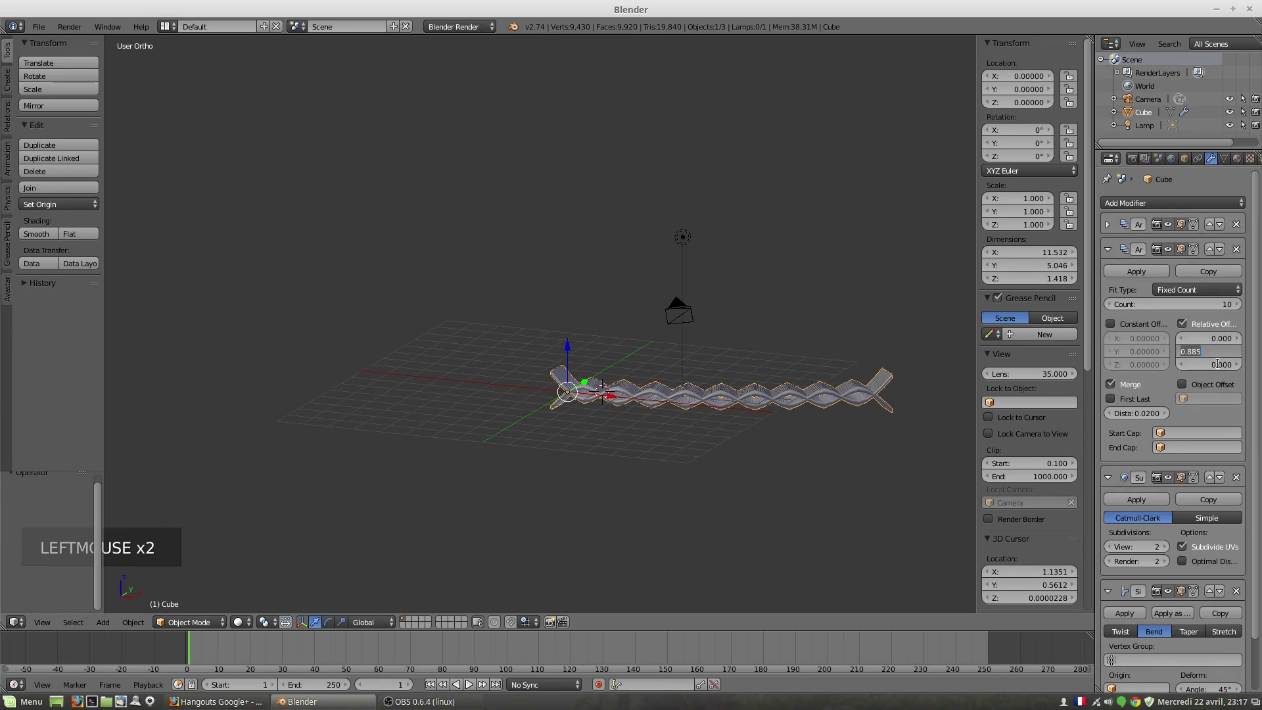
click(1216, 366)
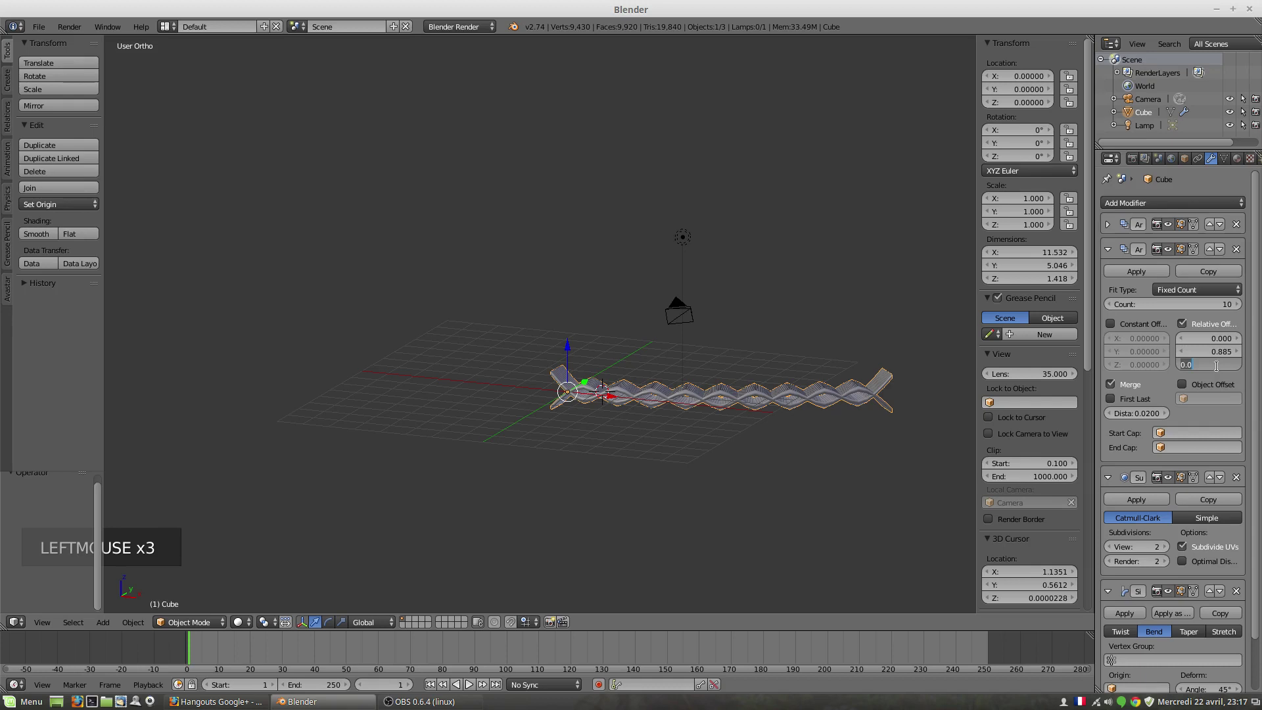
text(0.885)
click(1216, 353)
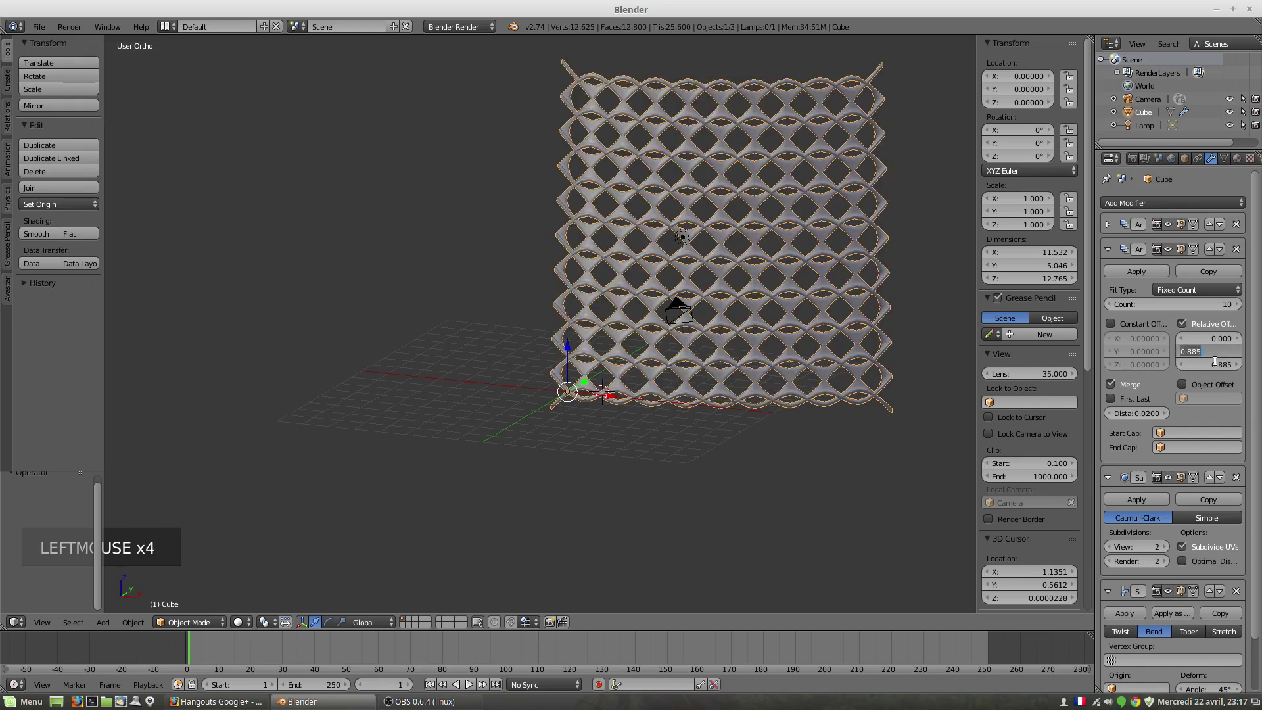
text(0)
key(Return)
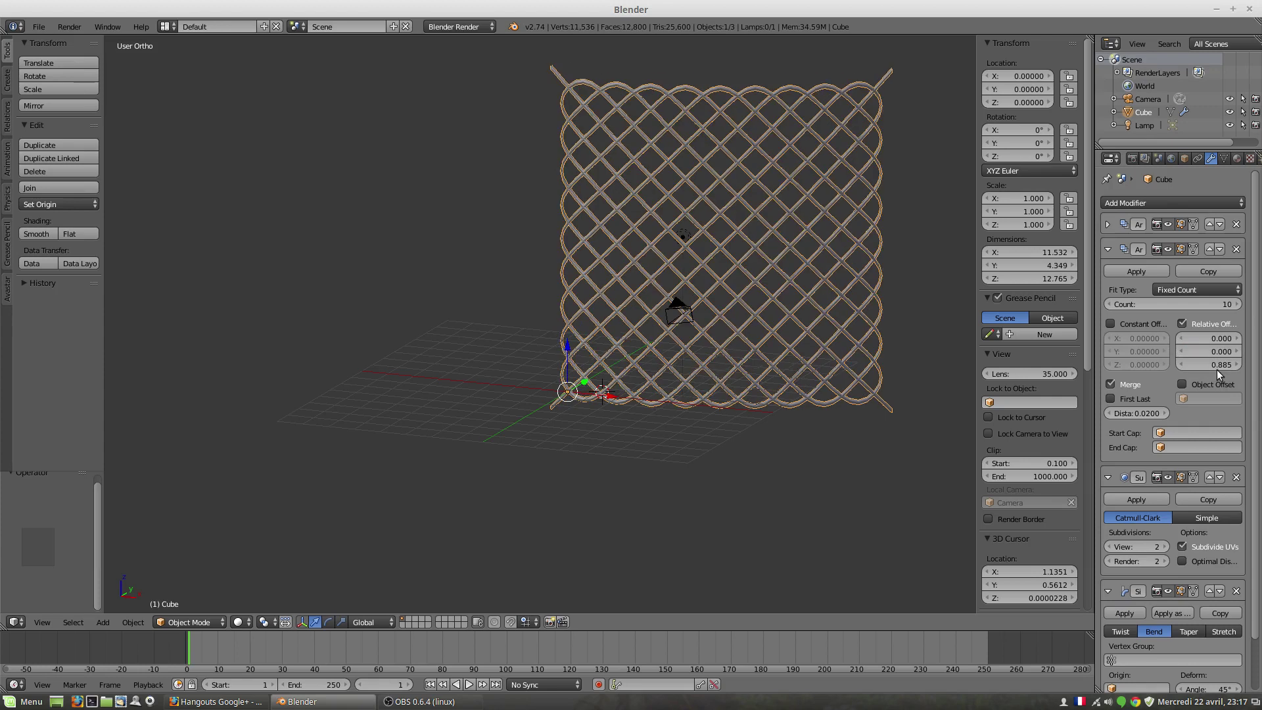
Collapse the second Array modifier's settings and remove the Subdivision Surface modifier from the lattice
scroll(600, 407, up, 2)
scroll(605, 410, up, 2)
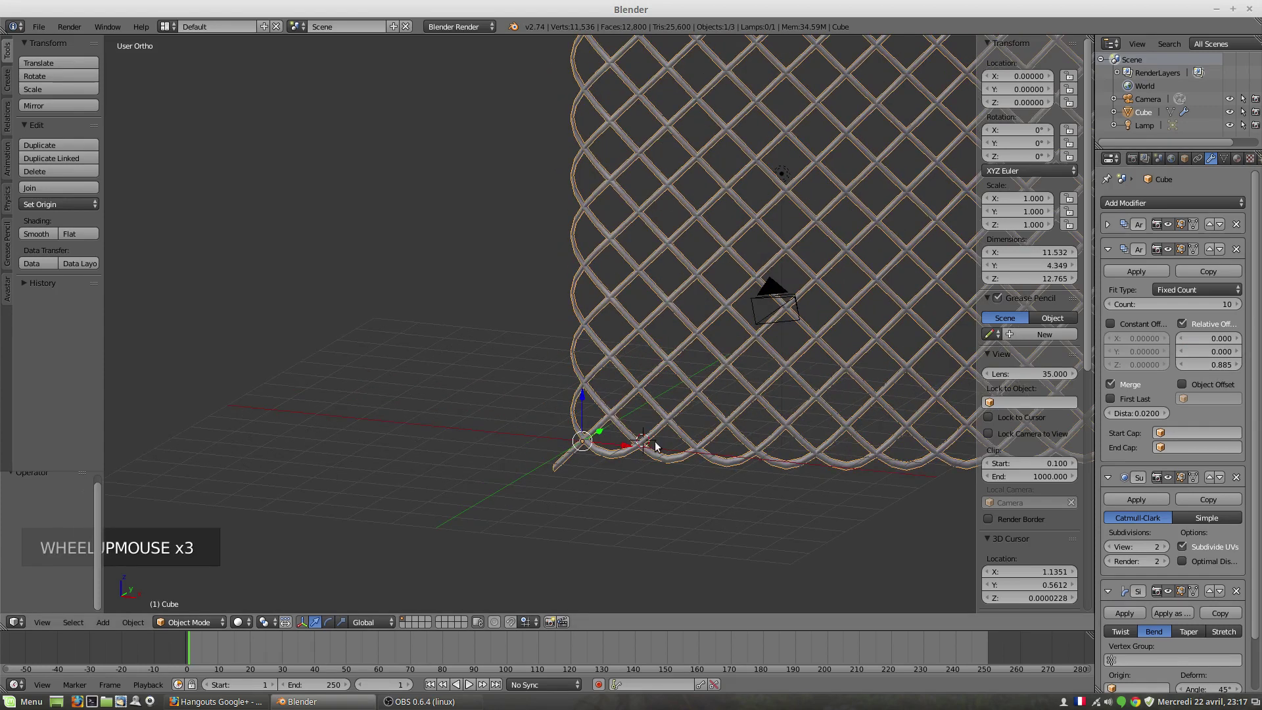
click(1109, 249)
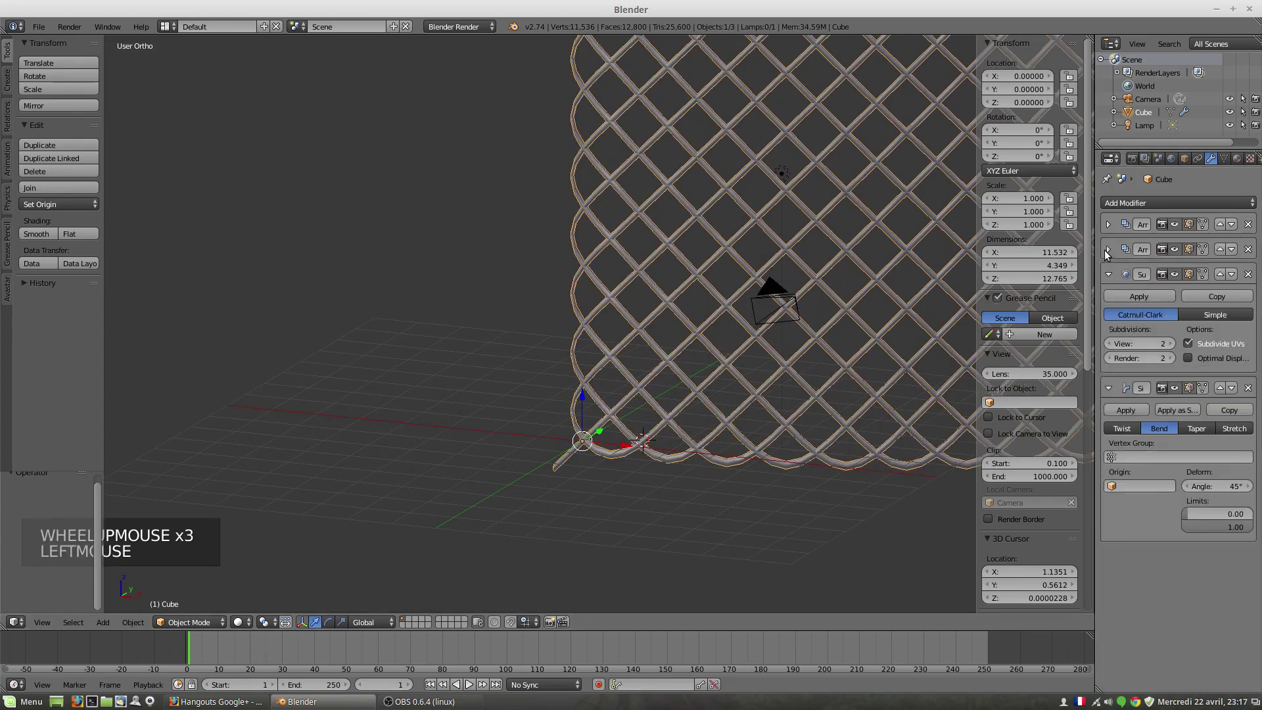
click(1248, 275)
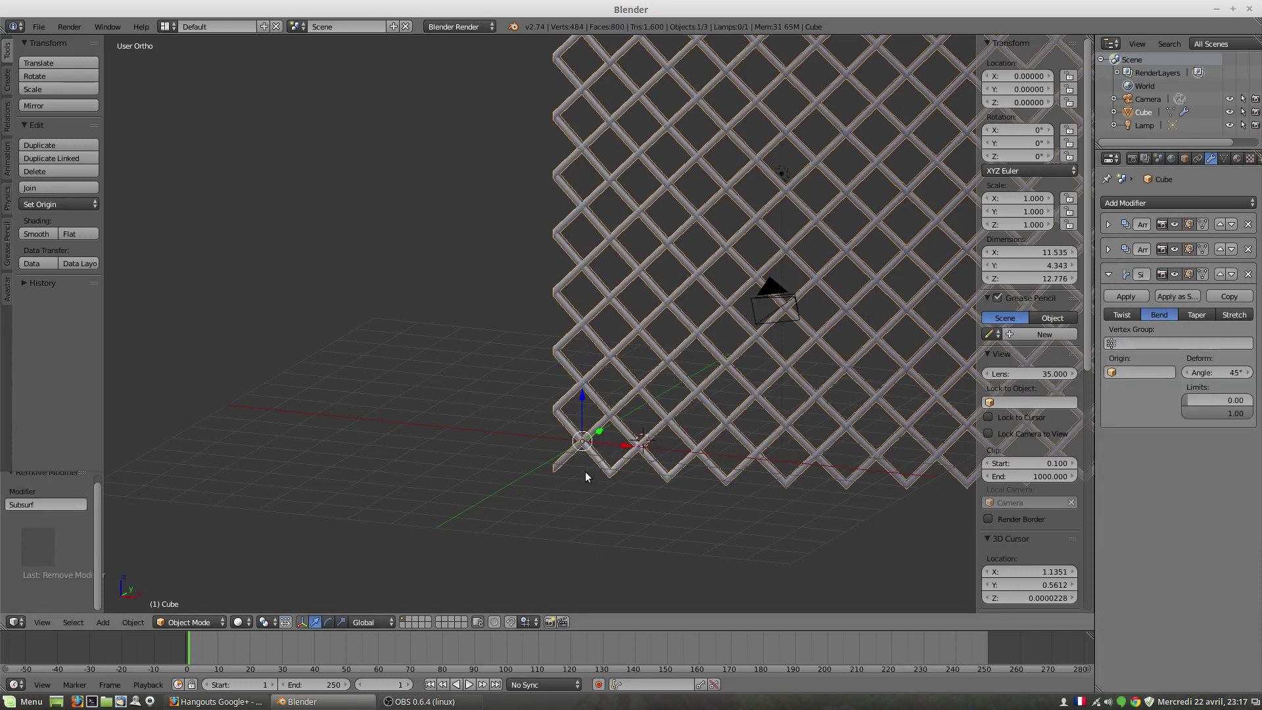
Enter Edit Mode on the lattice's base cross and switch to edge selection
scroll(587, 476, up, 2)
drag(188, 629, 206, 588)
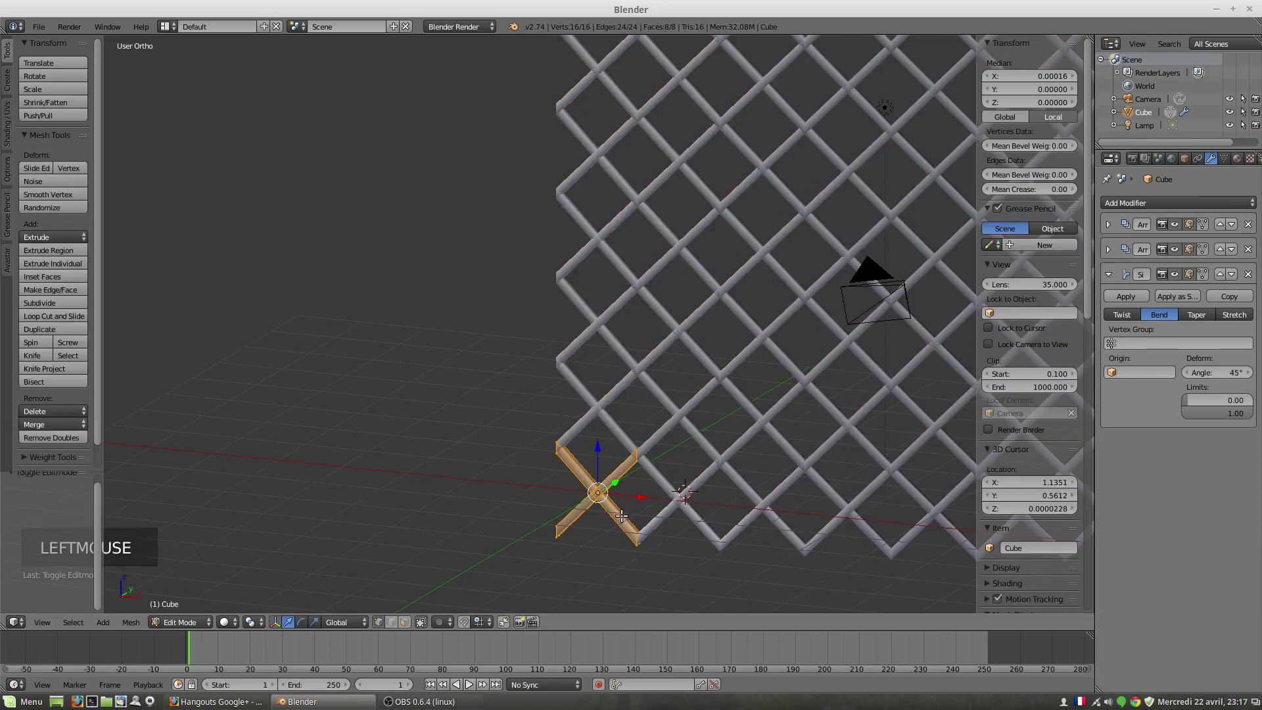
middle_drag(622, 516, 541, 242)
scroll(657, 516, up, 3)
scroll(586, 246, up, 3)
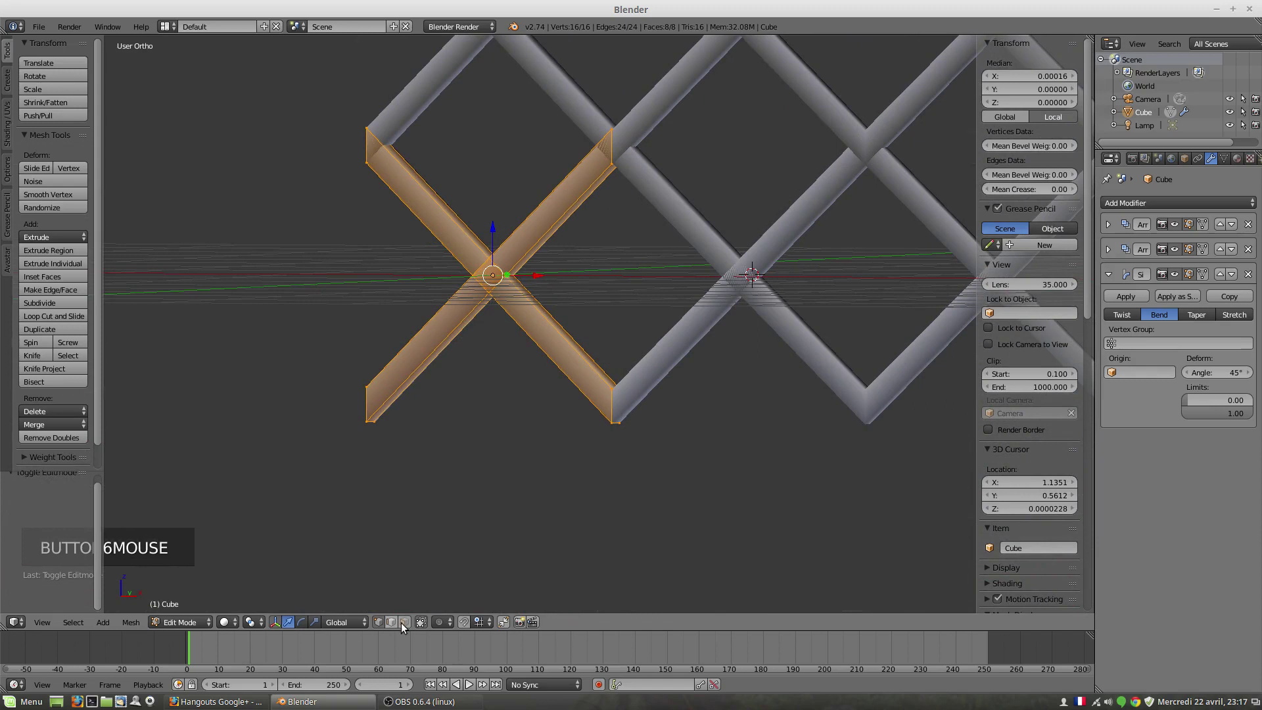
click(417, 546)
Mark one lengthwise edge on each of the two crossed bars as a seam
right_click(532, 255)
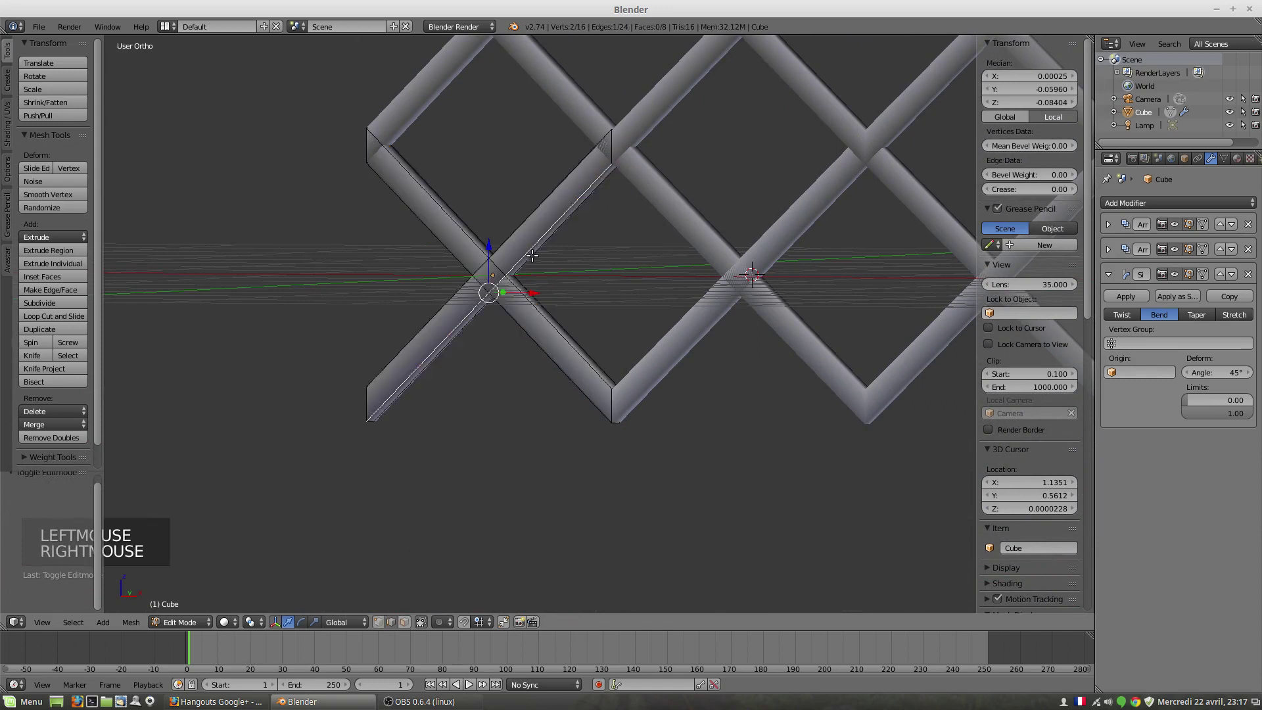
key(ctrl+e)
click(582, 284)
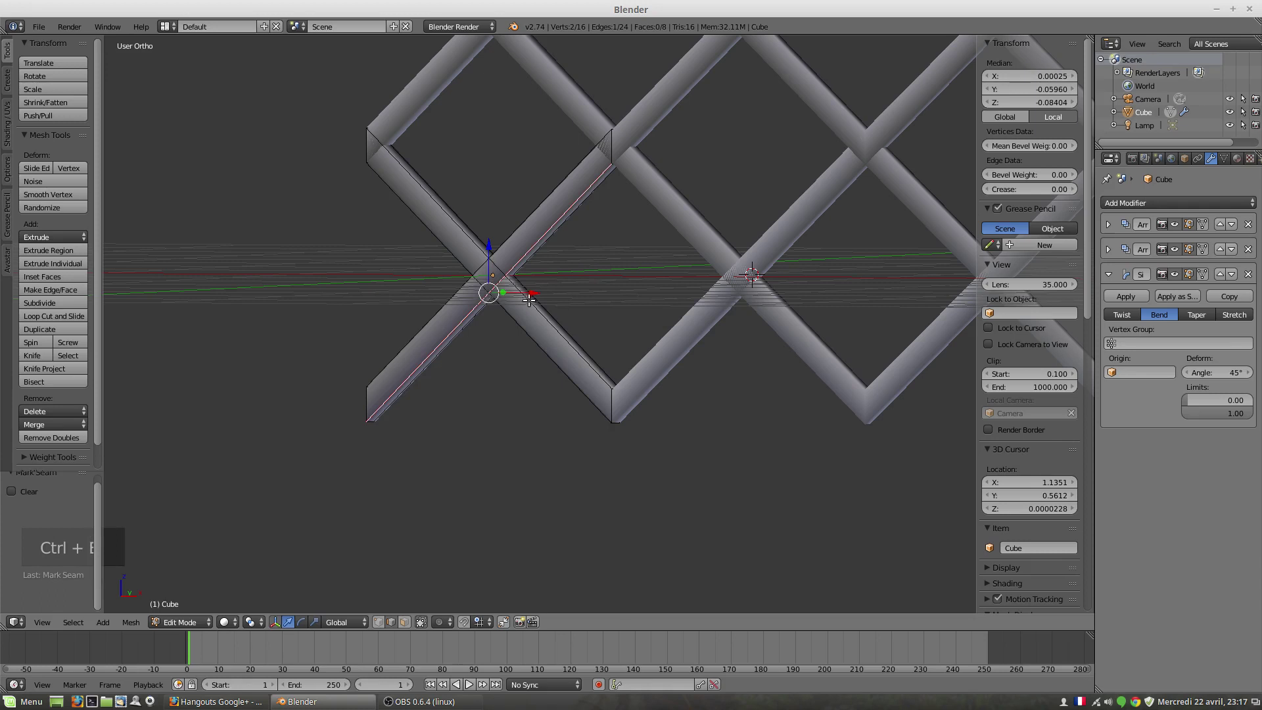
right_click(545, 305)
key(ctrl+e)
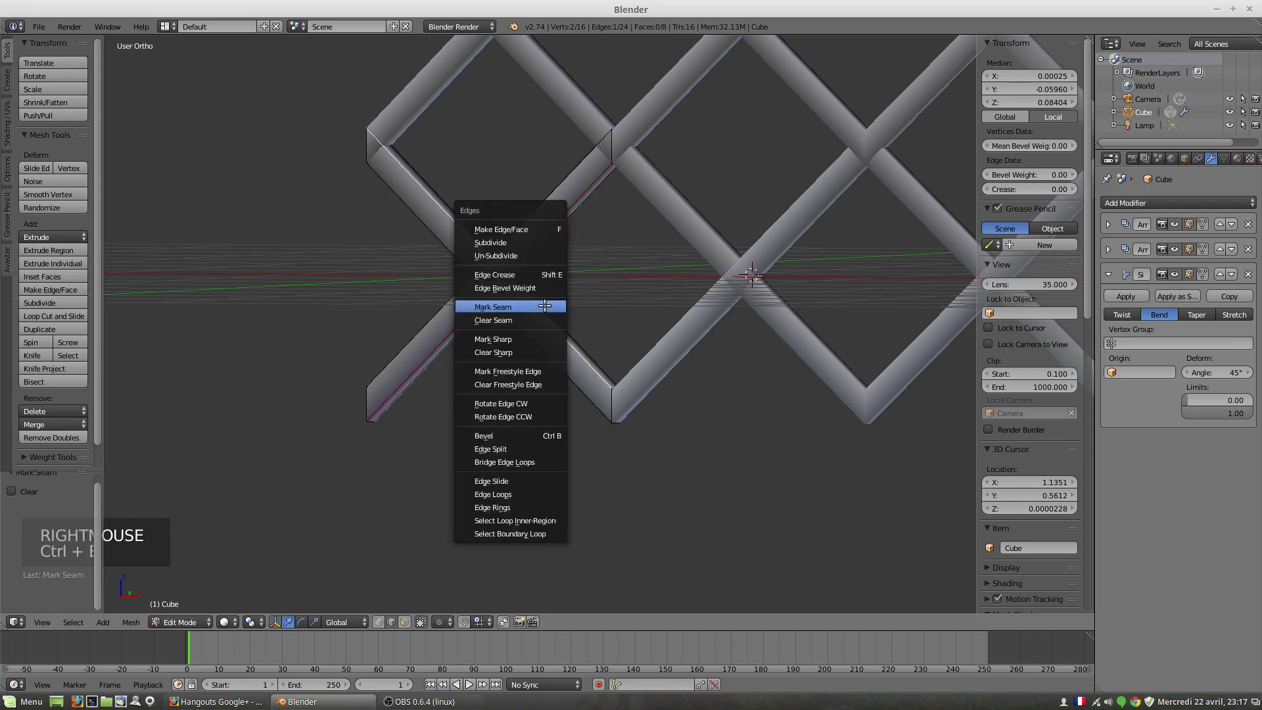
click(544, 305)
Select the whole base cross and unwrap it along the marked seams
key(a)
key(a)
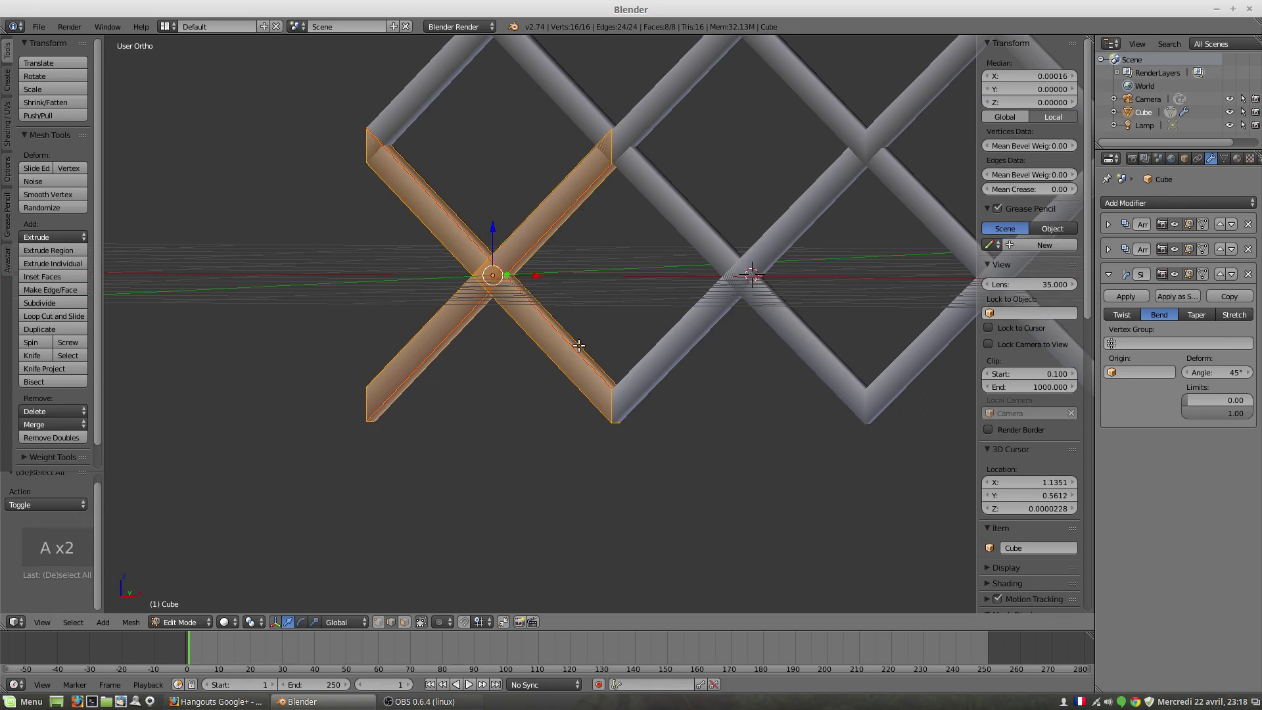
key(u)
click(579, 345)
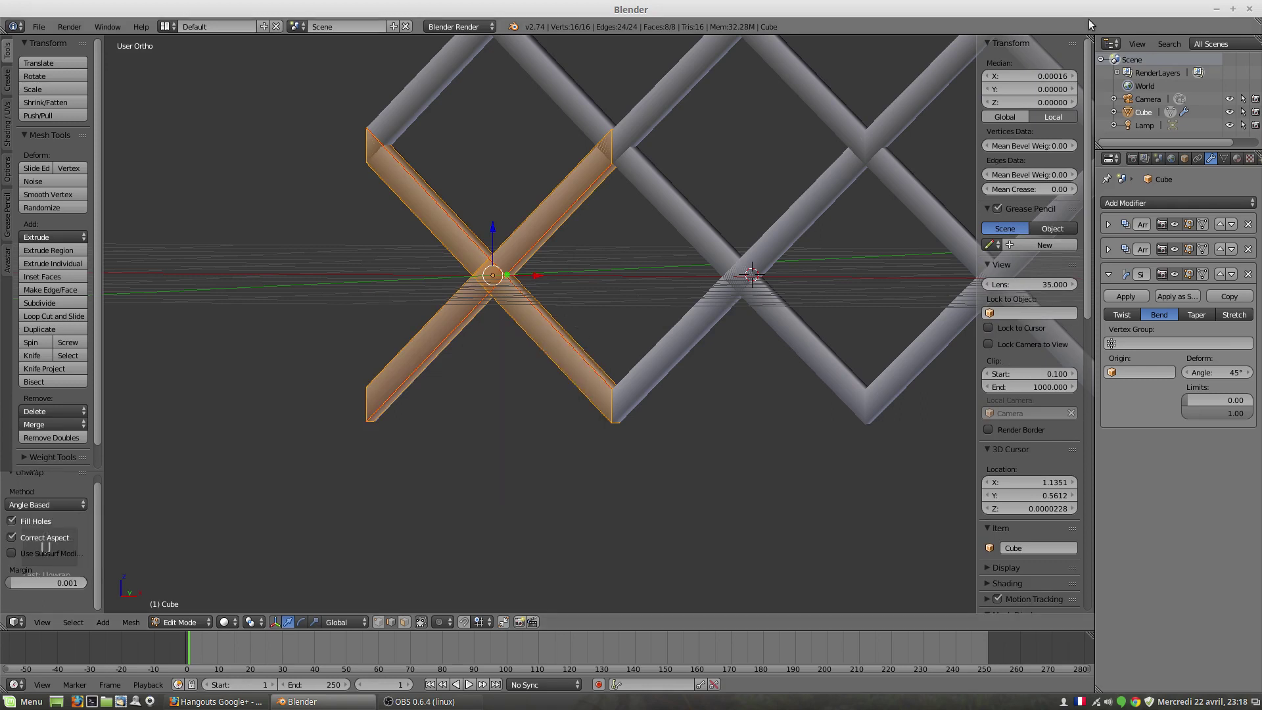
Split the 3D view and show the cross's UV layout in a UV/Image Editor beside it
drag(1092, 37, 509, 68)
click(526, 622)
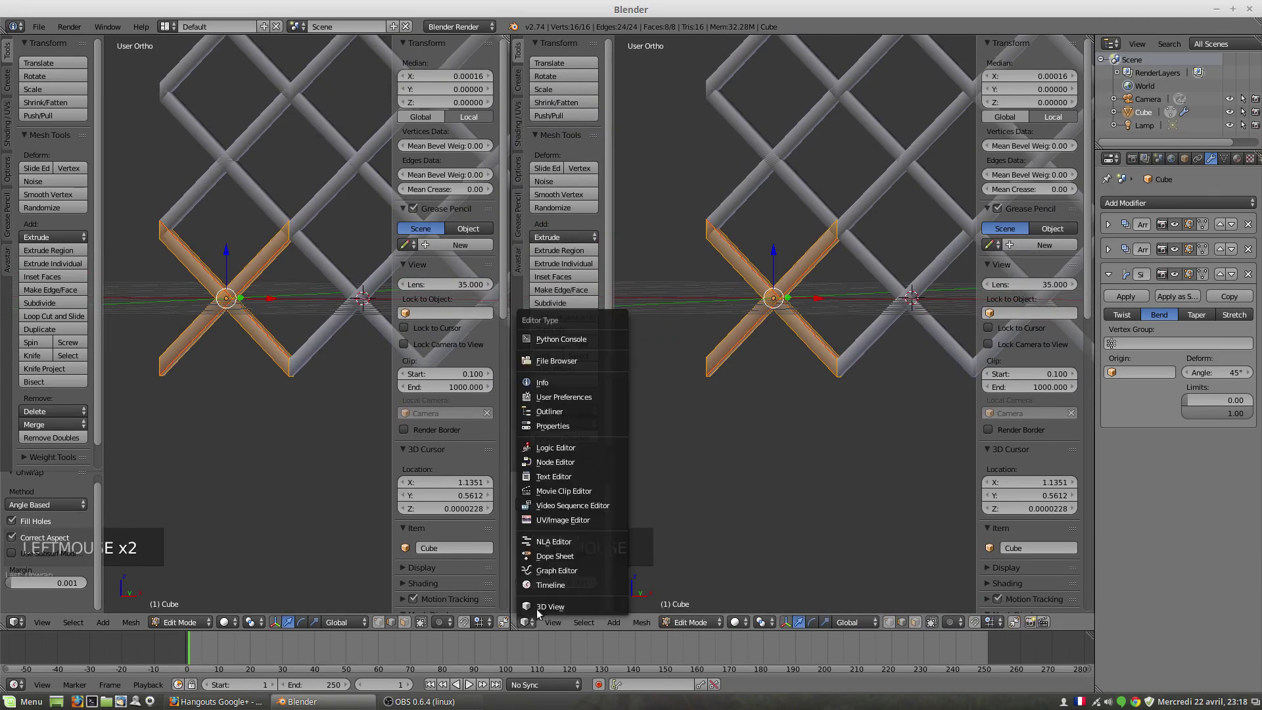
click(545, 520)
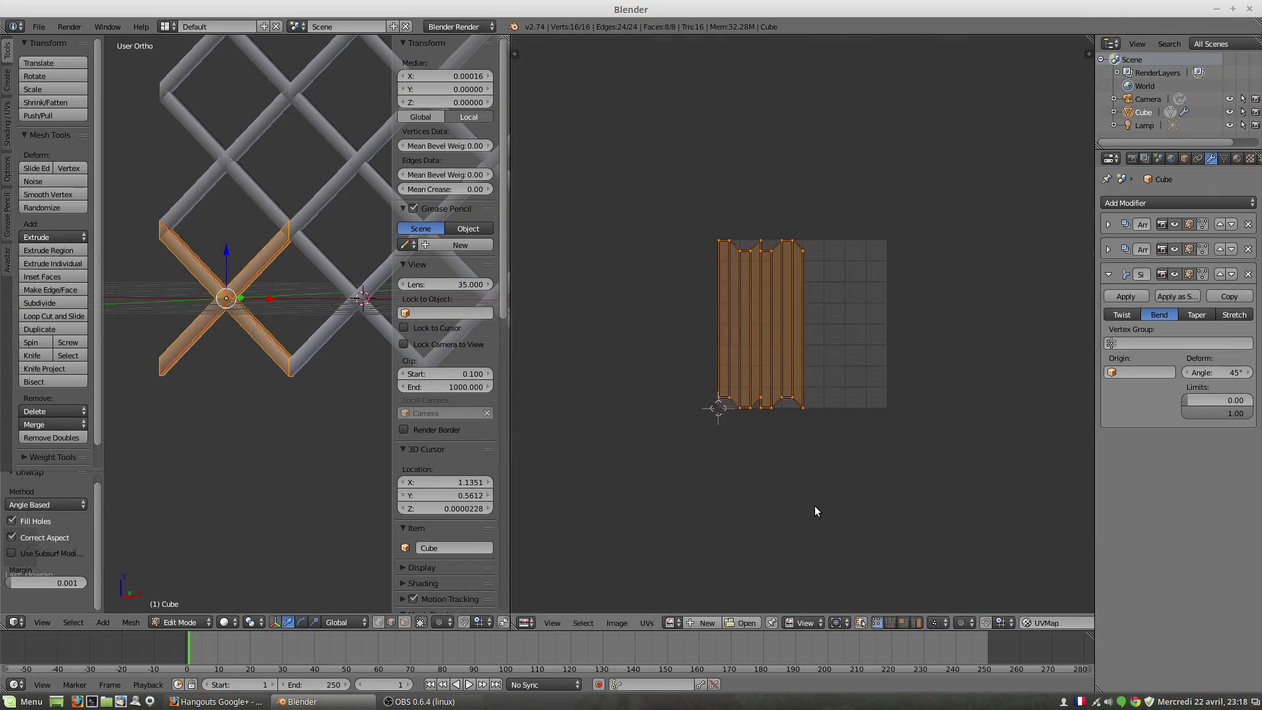
scroll(913, 516, up, 3)
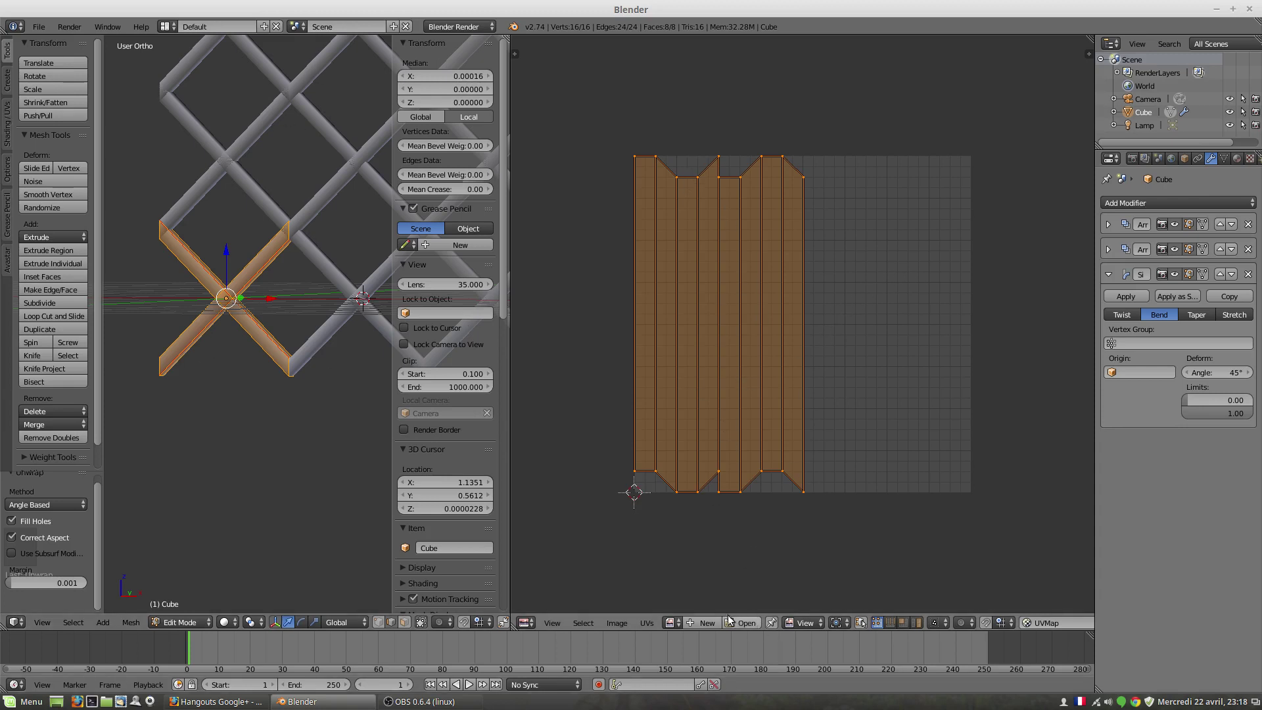
Load the wood texture carrelage.jpg from the Images folder into the UV editor, browsing the files as thumbnails
click(617, 623)
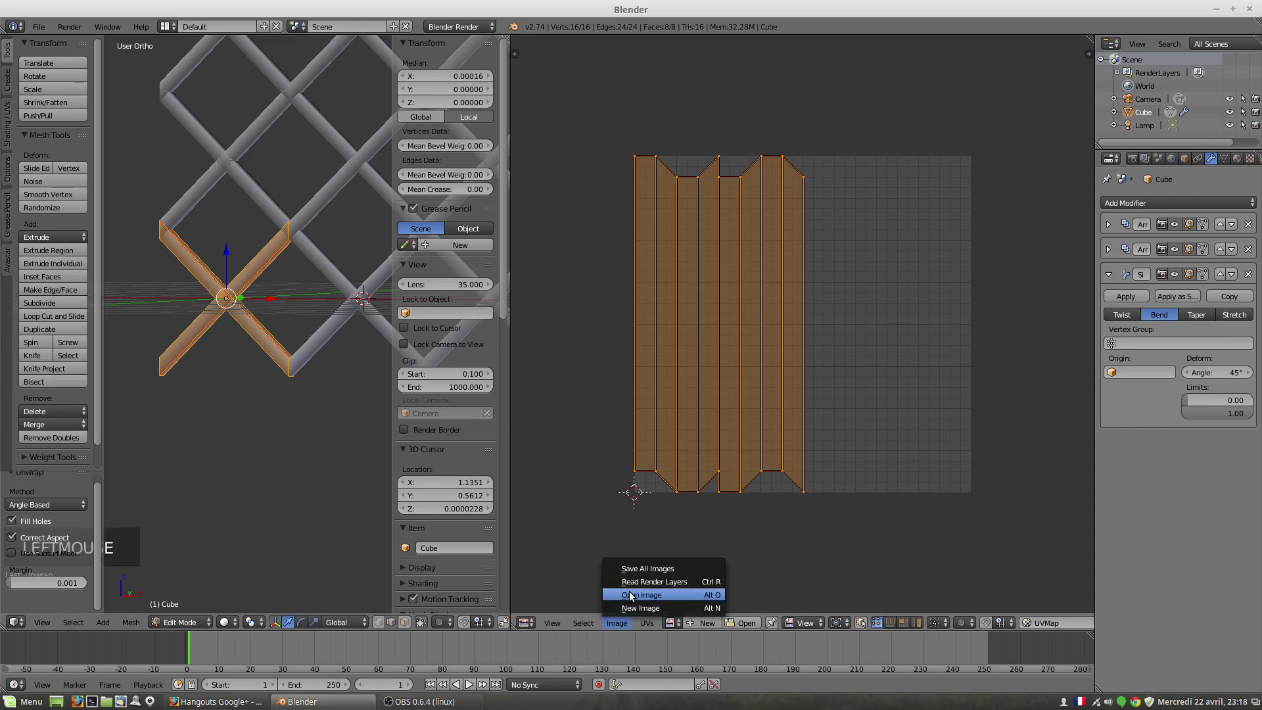
click(631, 596)
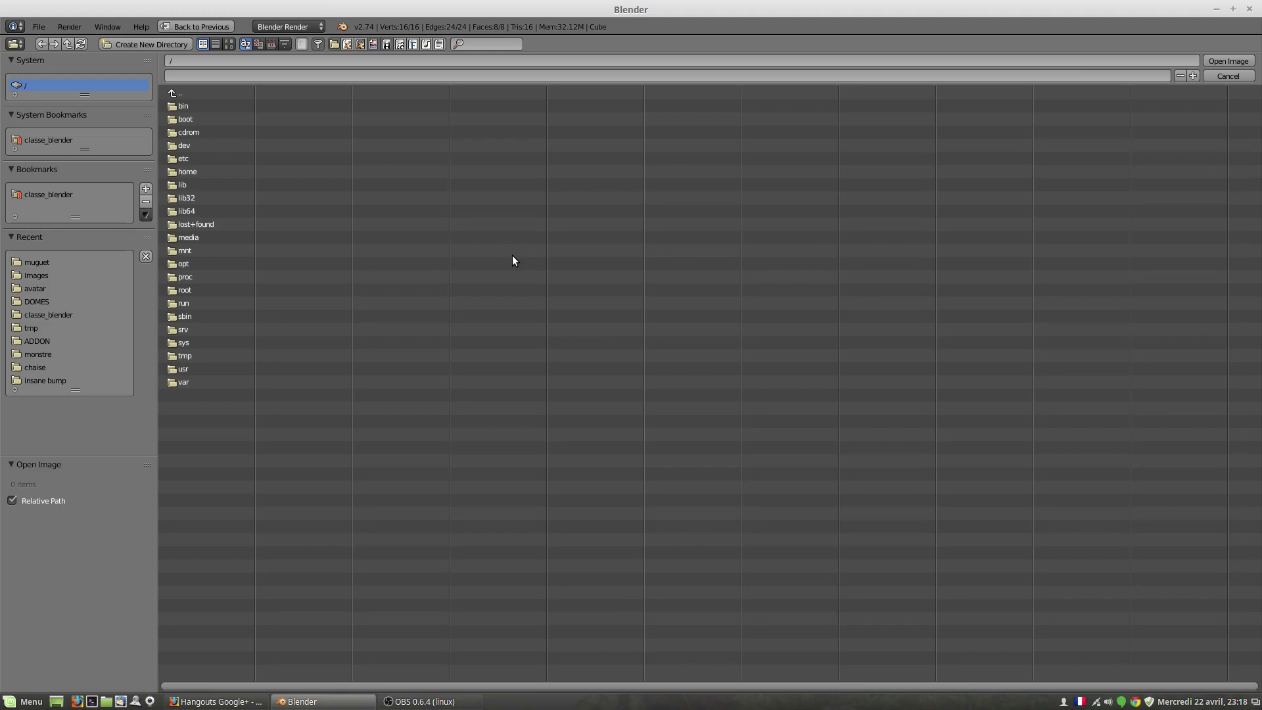
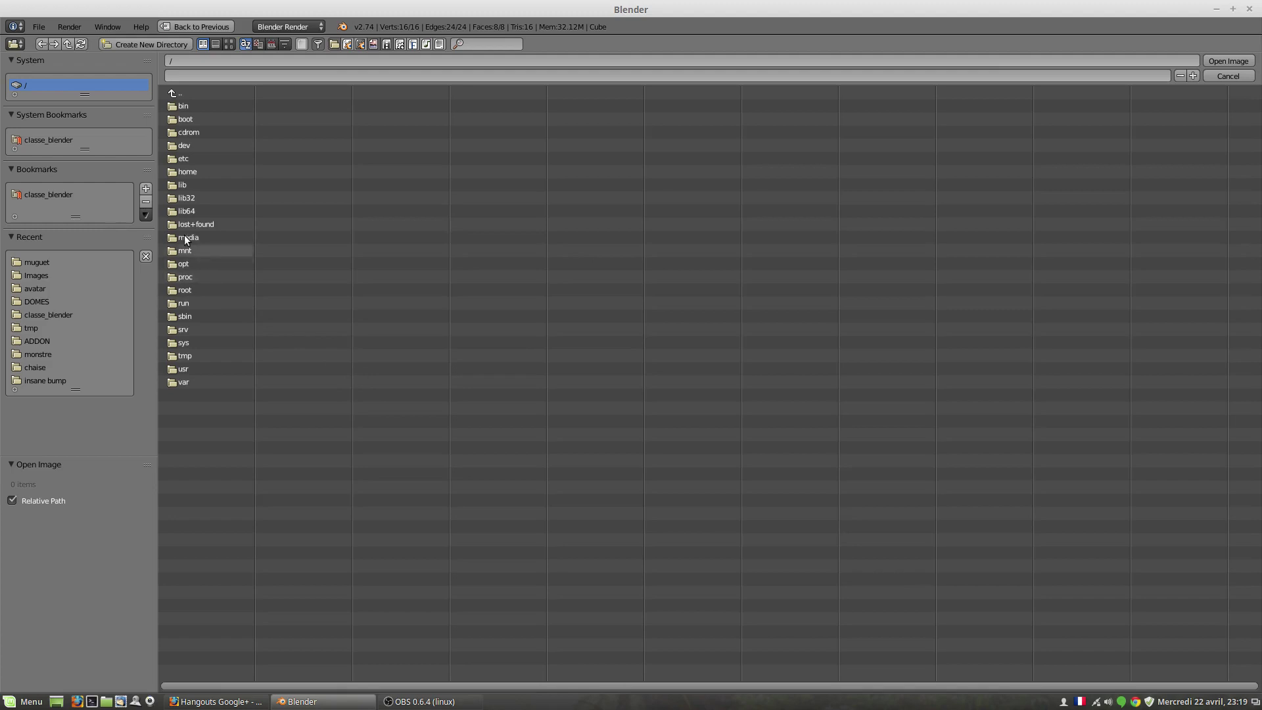
click(37, 275)
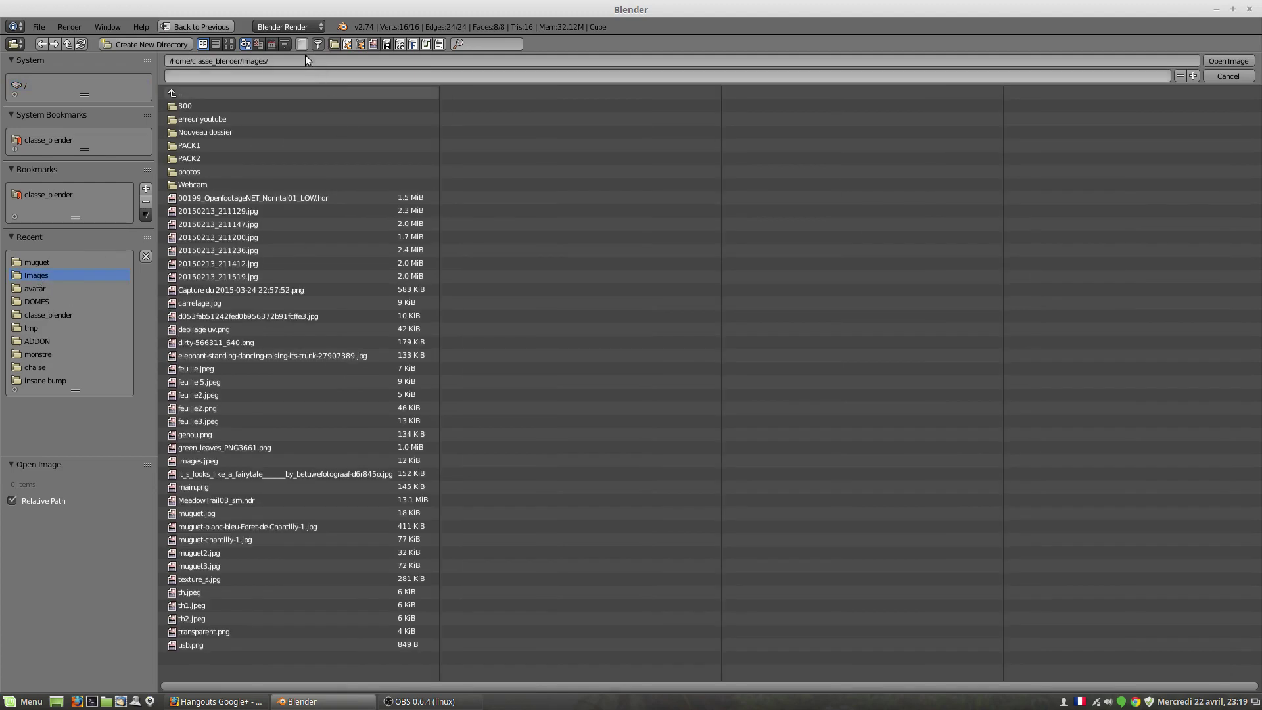
click(229, 44)
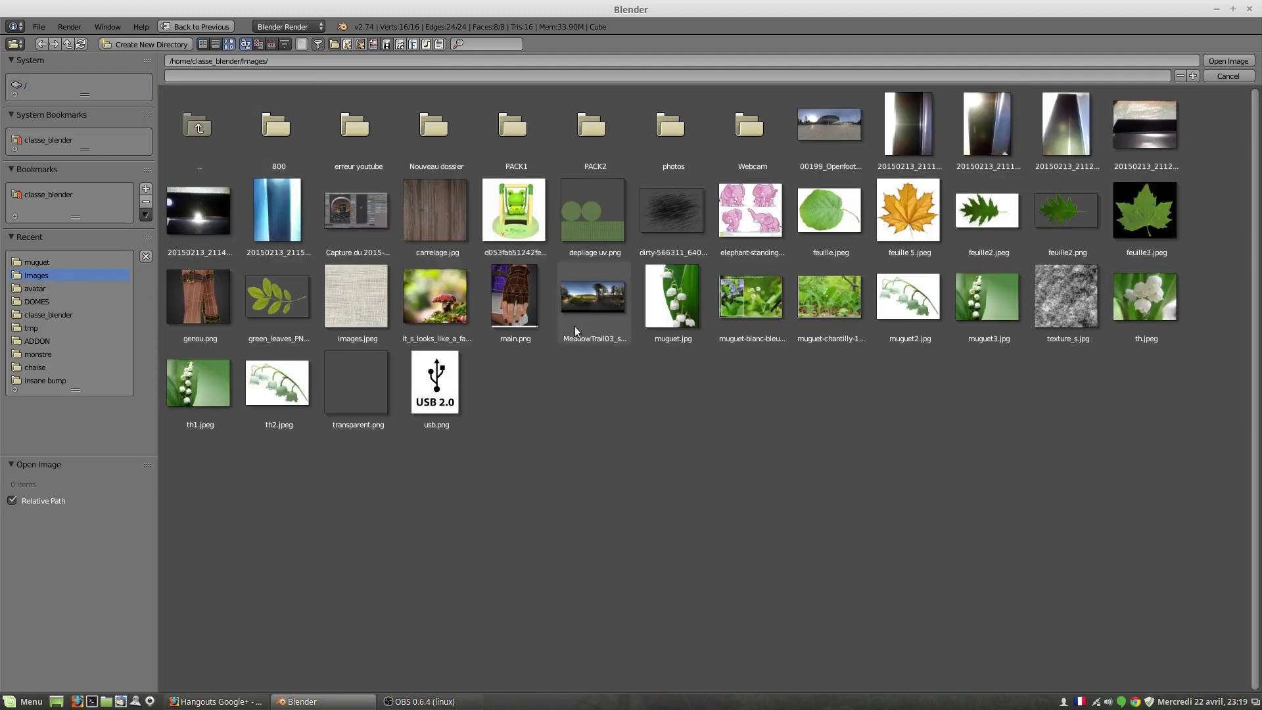
click(441, 210)
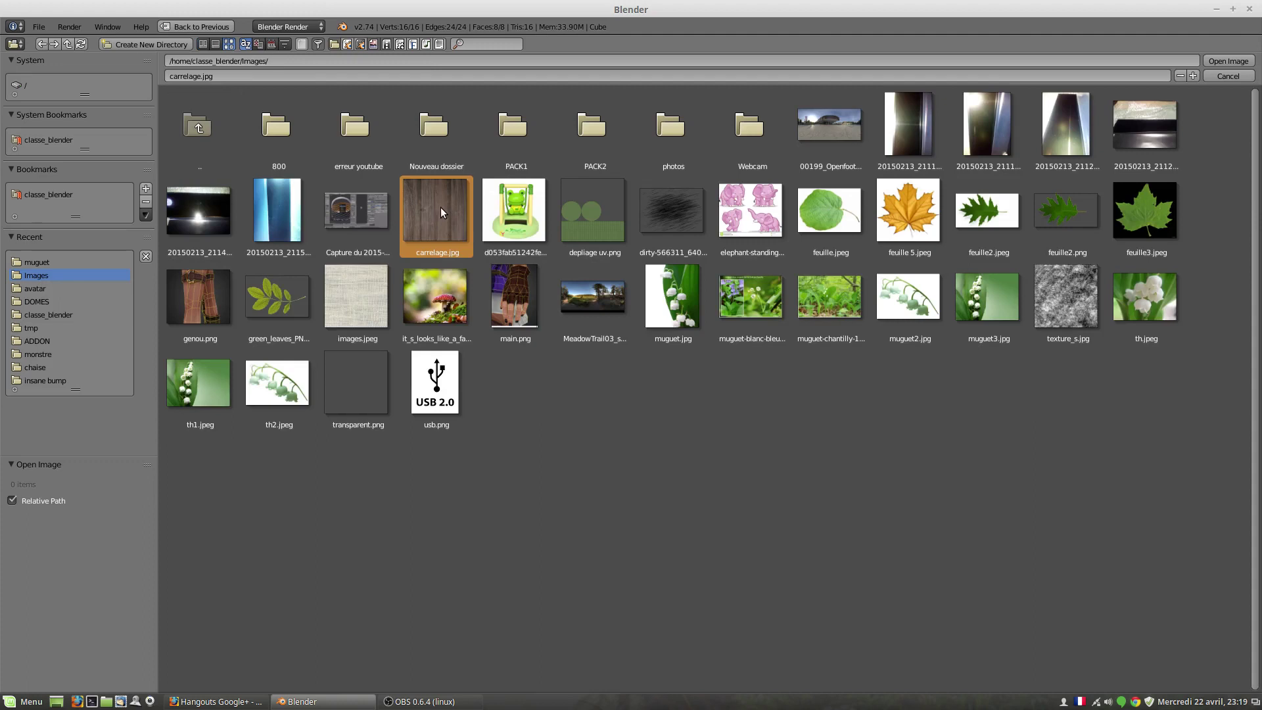
double_click(442, 207)
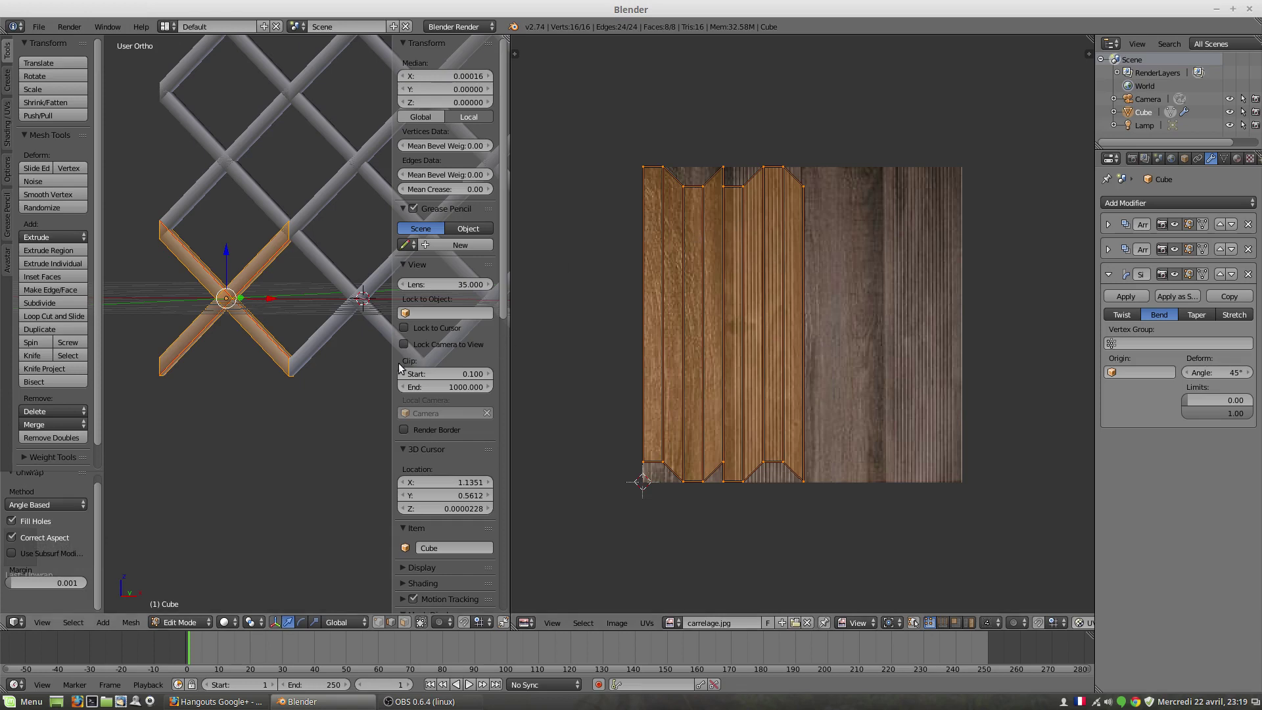
Widen the 3D view and preview the lattice in Rendered shading
drag(391, 369, 747, 380)
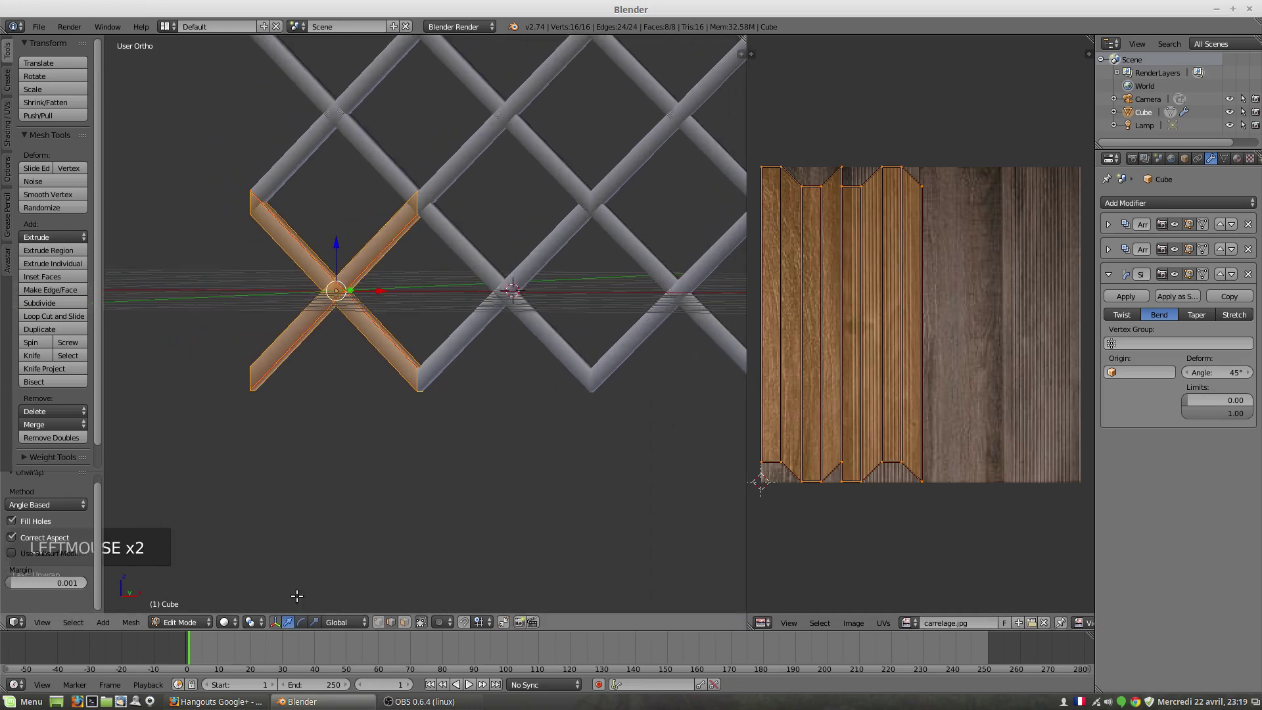
click(224, 622)
click(247, 532)
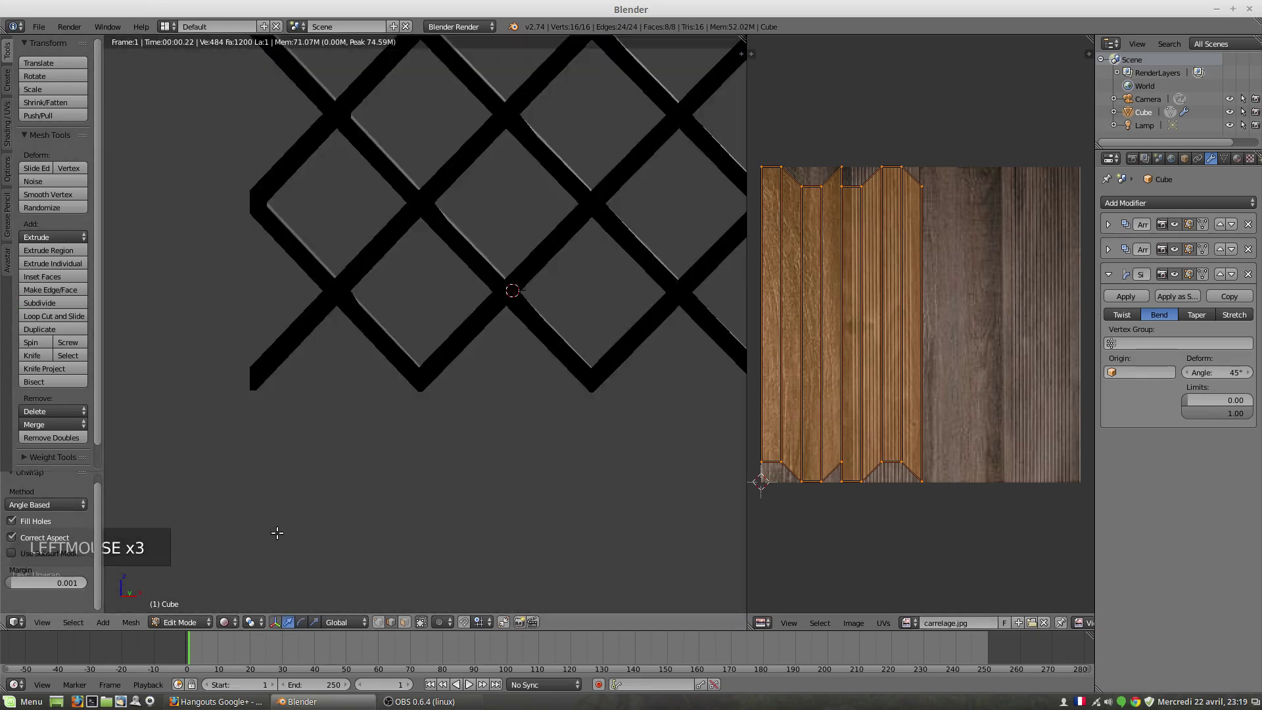
middle_drag(469, 340, 557, 352)
Try the Cycles render engine for the lattice preview, and return to Blender Render
click(465, 26)
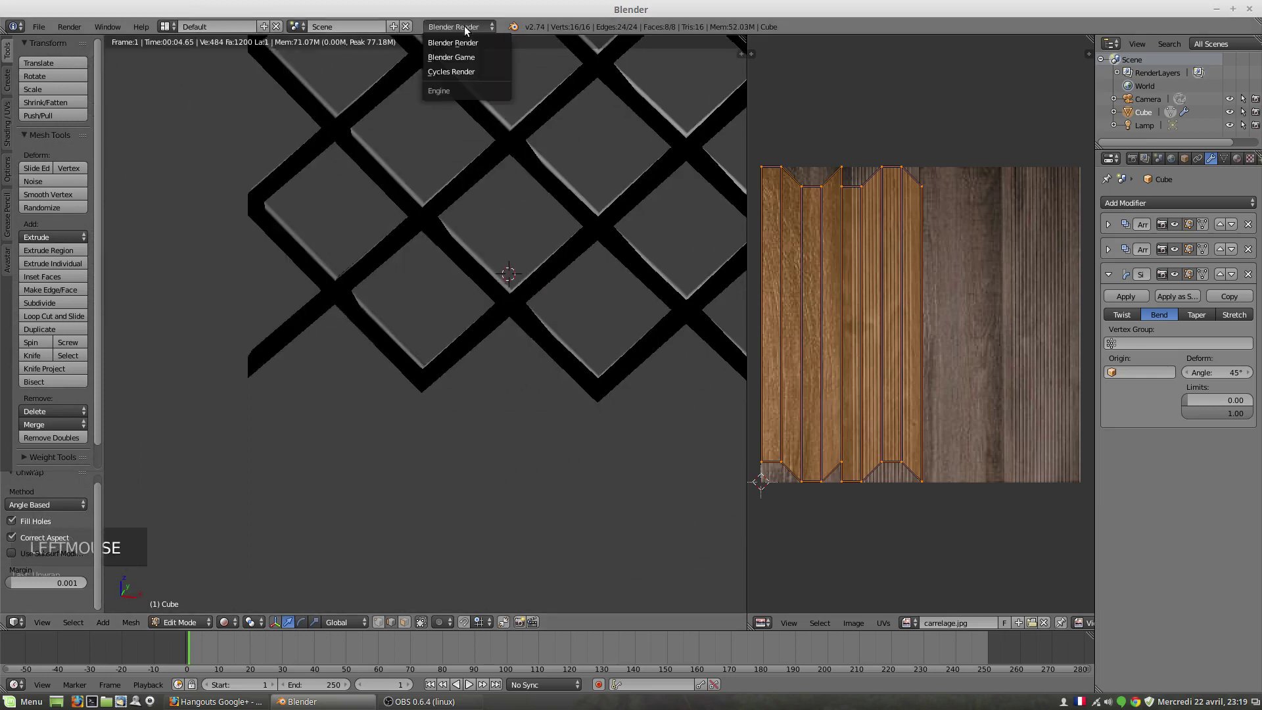
click(452, 71)
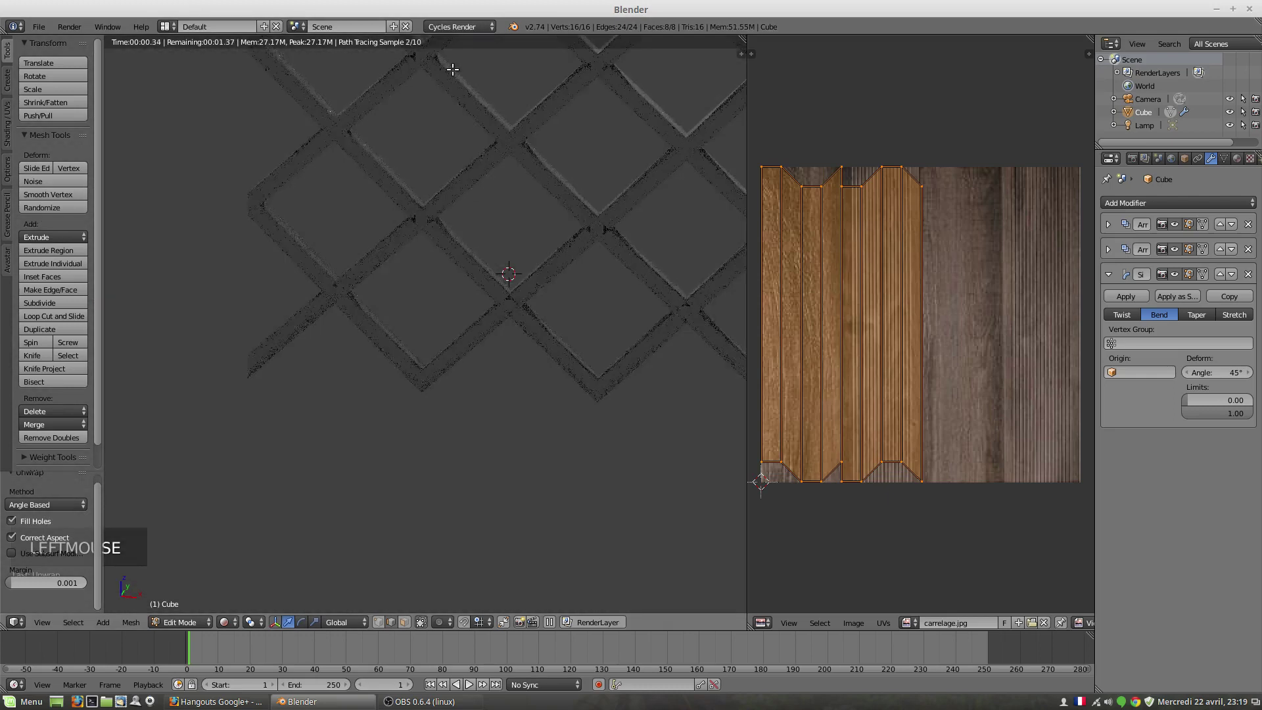
click(463, 26)
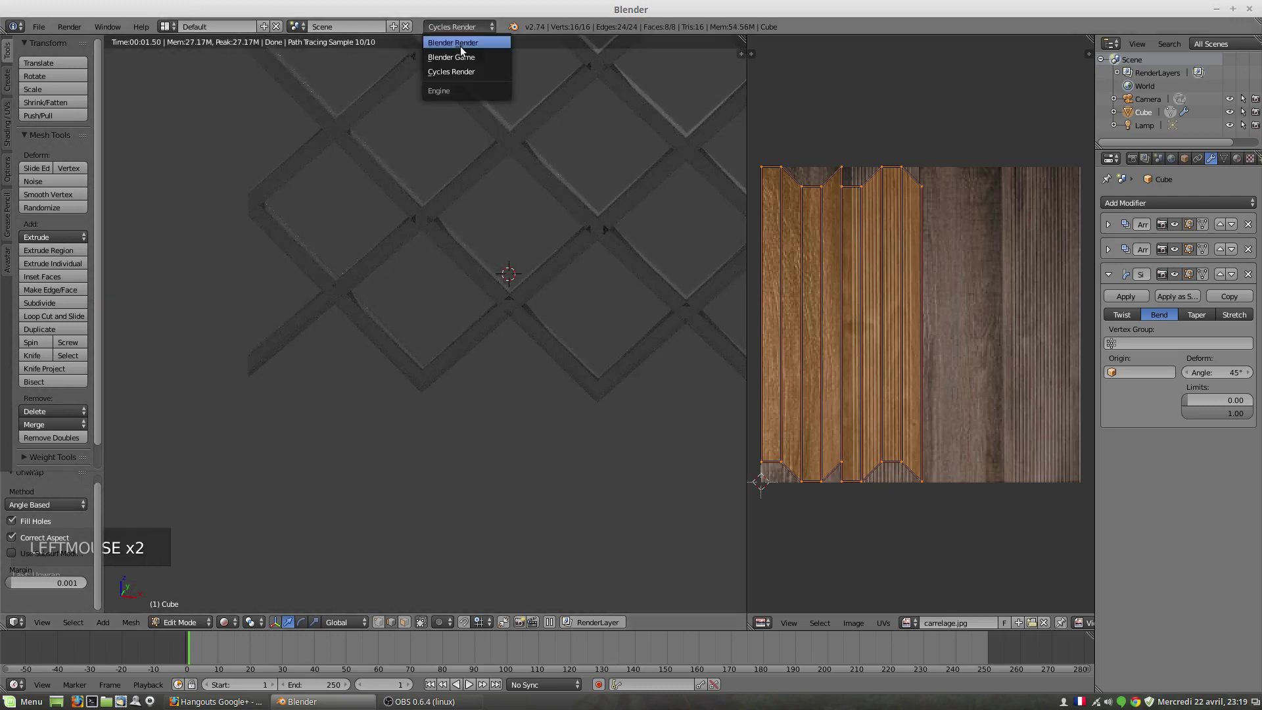
click(461, 45)
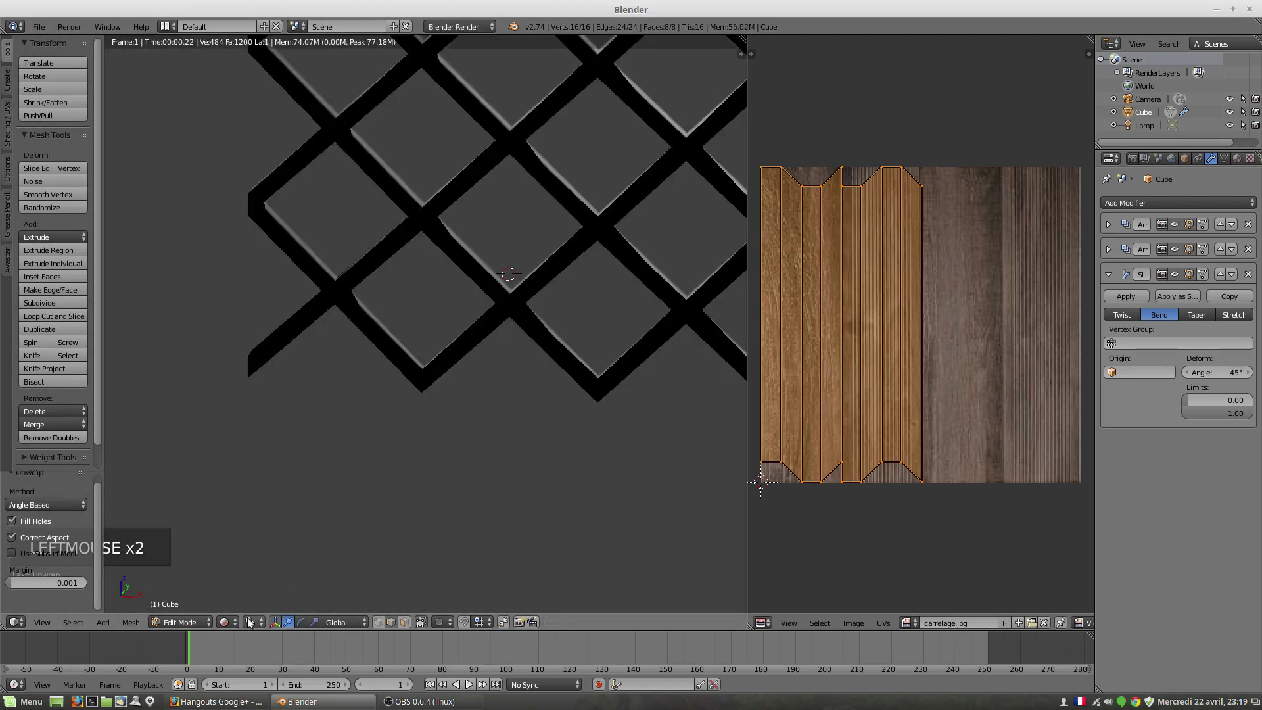
Display the lattice in Texture shading and examine the wood grain on its crossed bars up close
drag(224, 624, 231, 562)
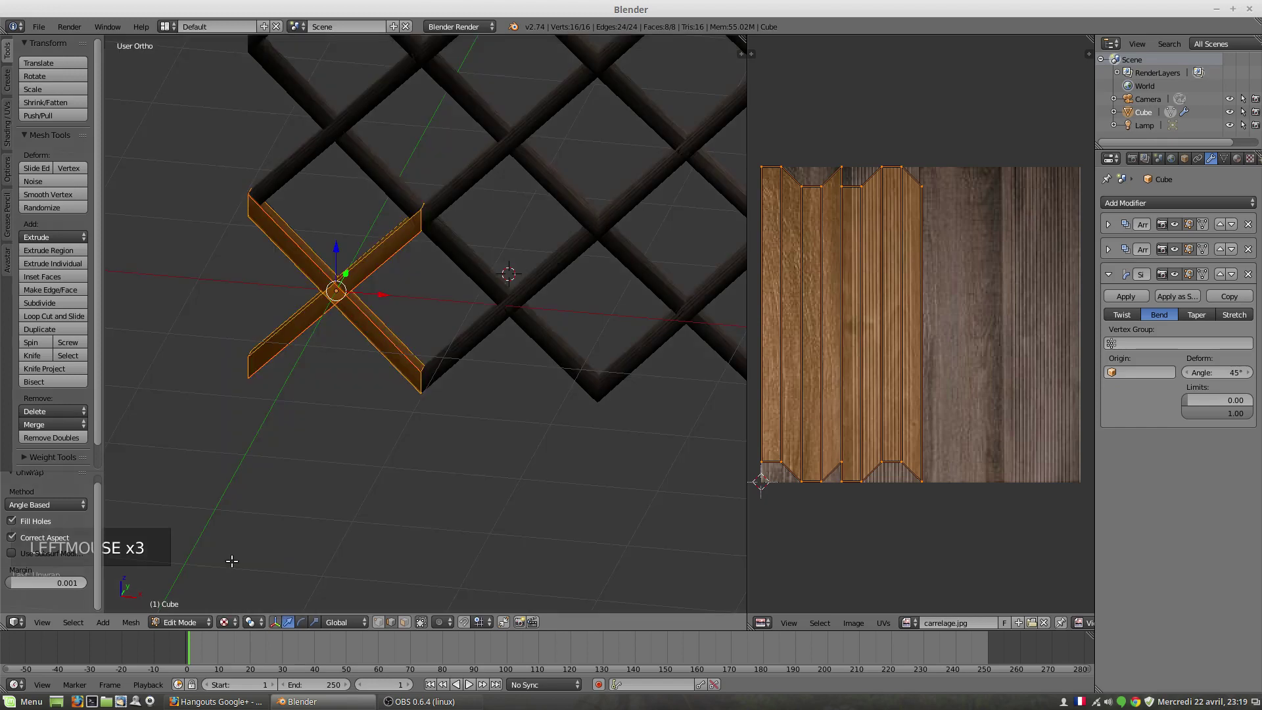
shift+middle_drag(582, 217, 473, 437)
scroll(473, 436, up, 5)
scroll(480, 441, up, 2)
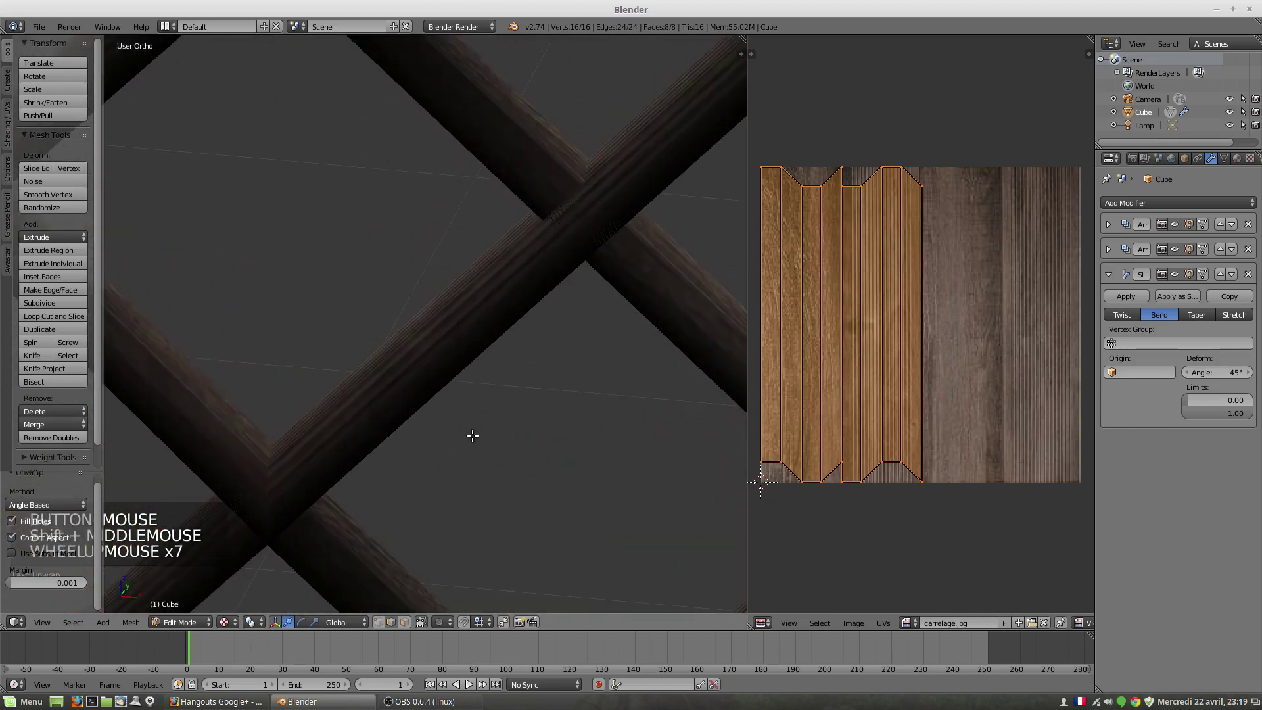
shift+middle_drag(580, 240, 338, 445)
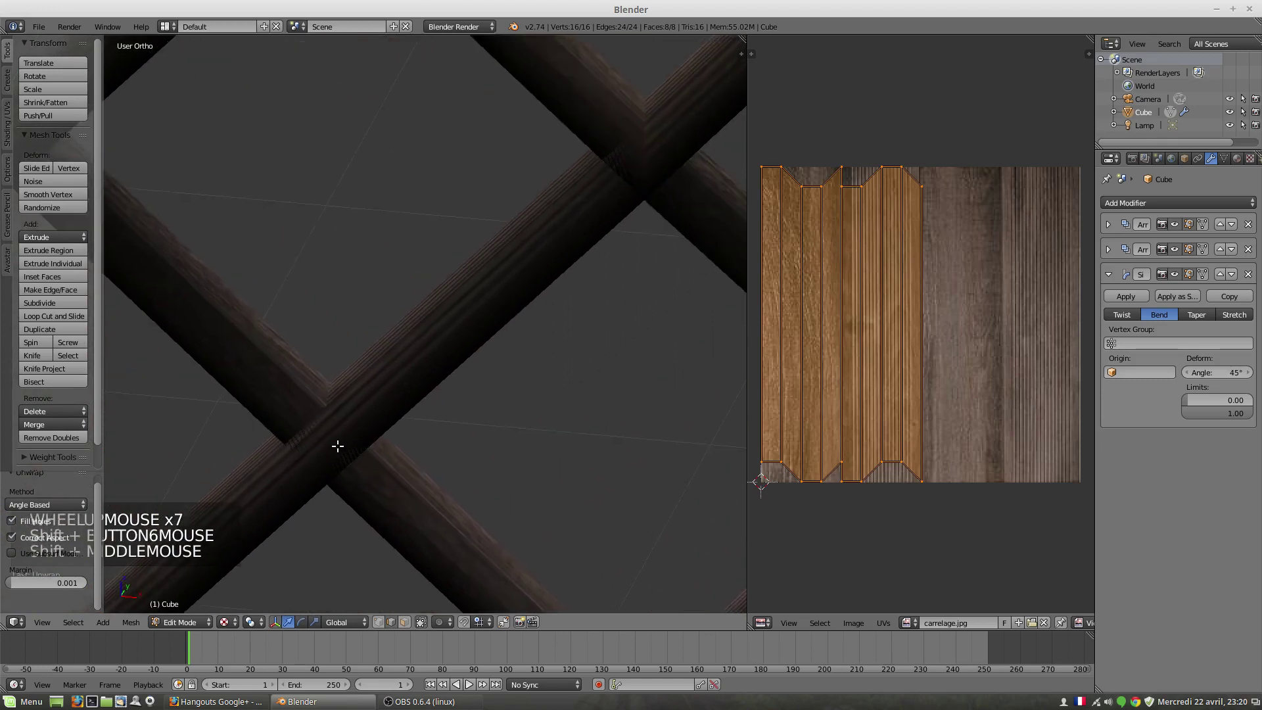
scroll(335, 454, up, 2)
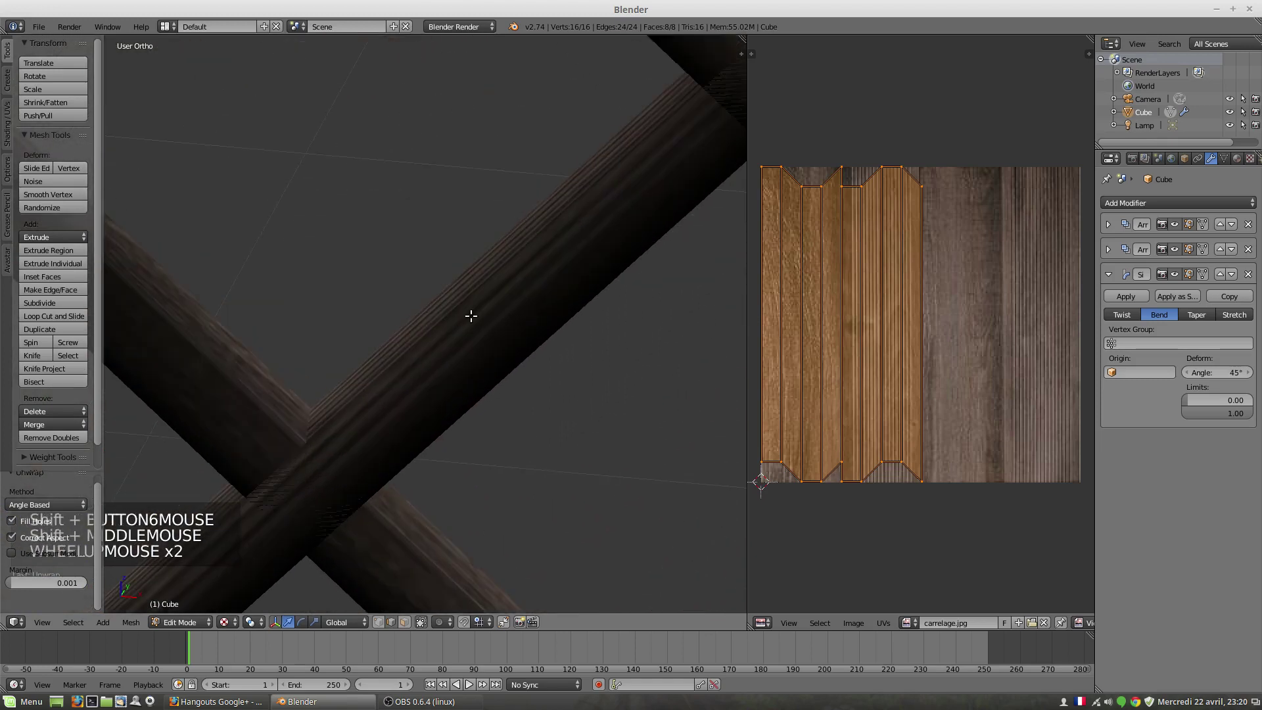
scroll(283, 401, down, 2)
middle_drag(274, 406, 329, 394)
shift+middle_drag(254, 259, 397, 427)
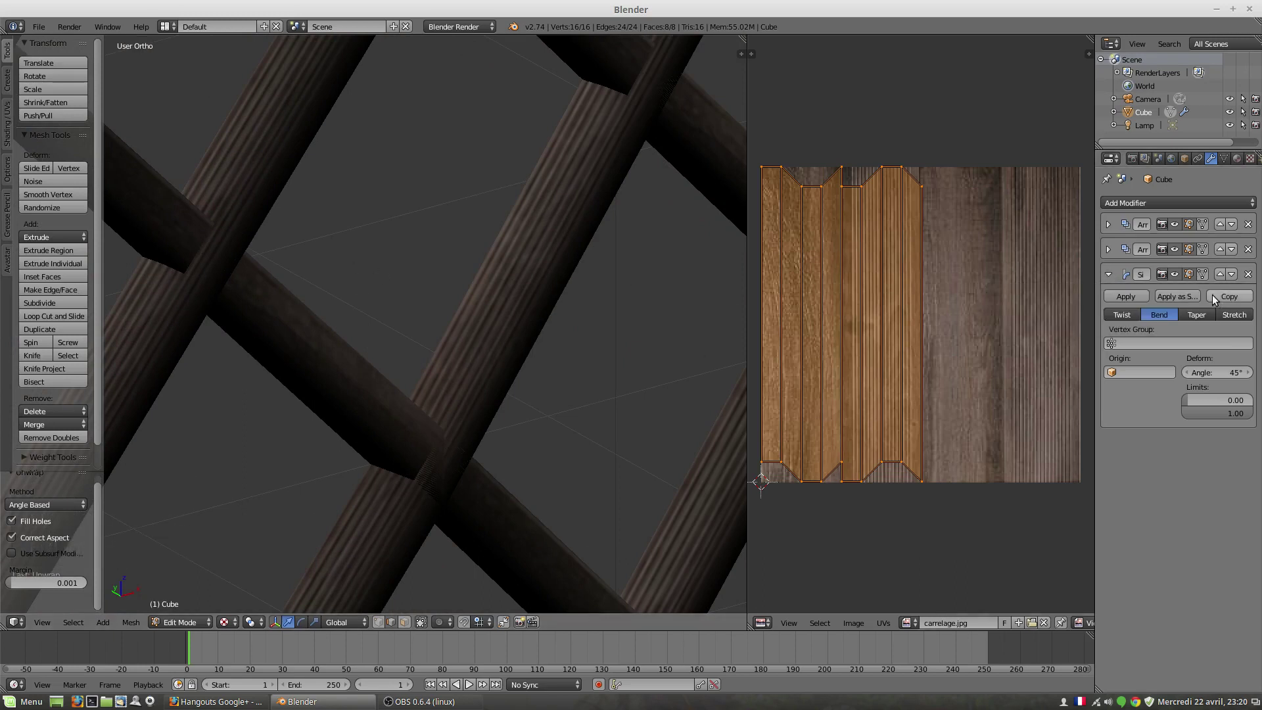
Collapse the Simple Deform modifier's settings and add a Subdivision Surface modifier to the lattice
click(1110, 274)
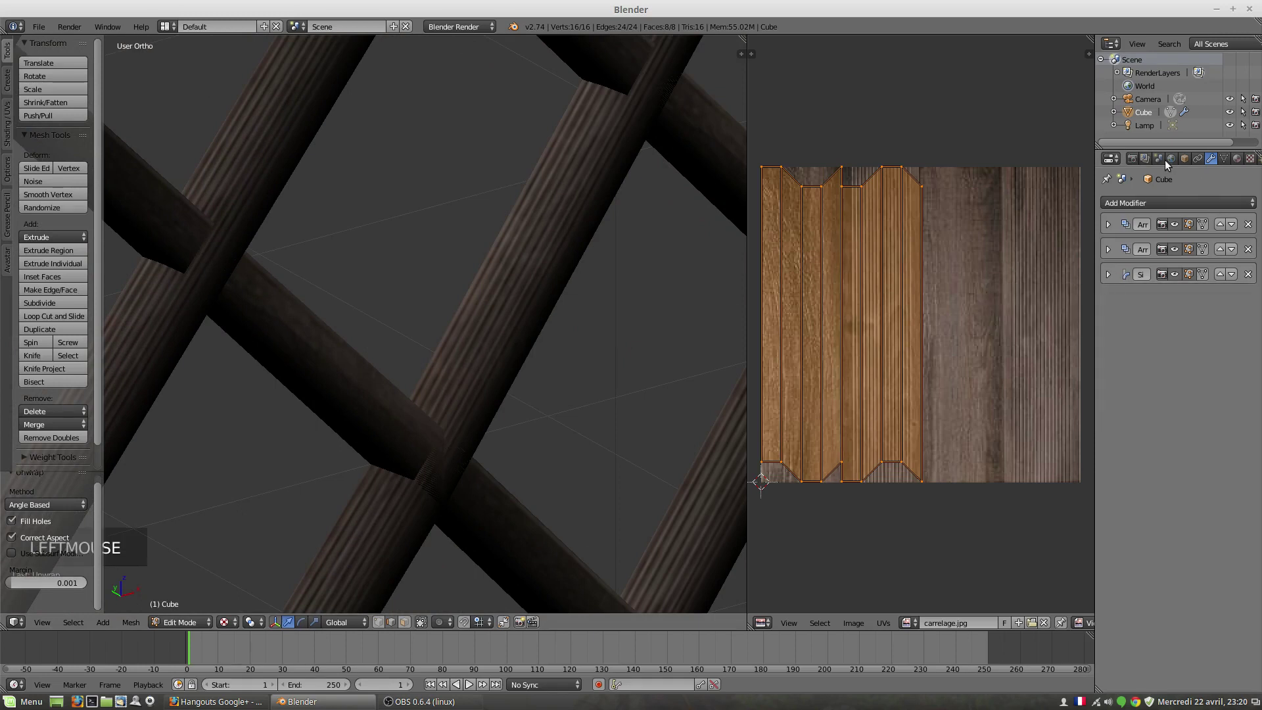
click(1135, 201)
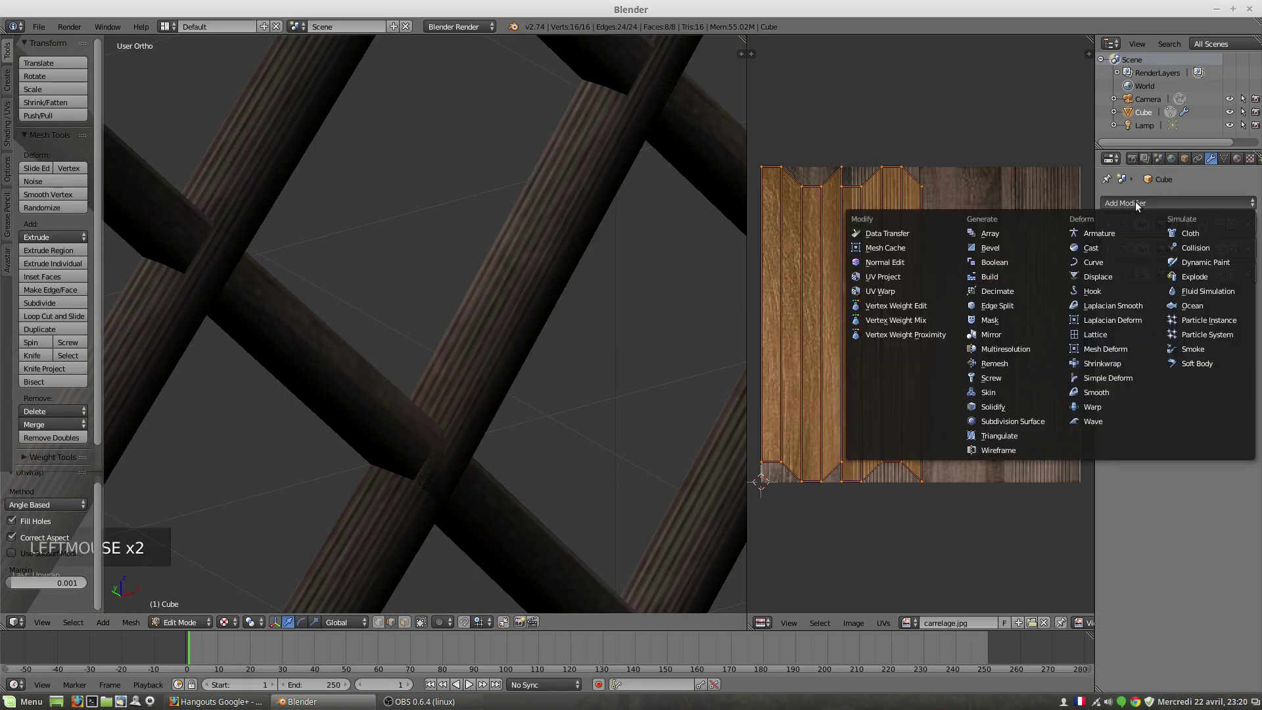
click(998, 421)
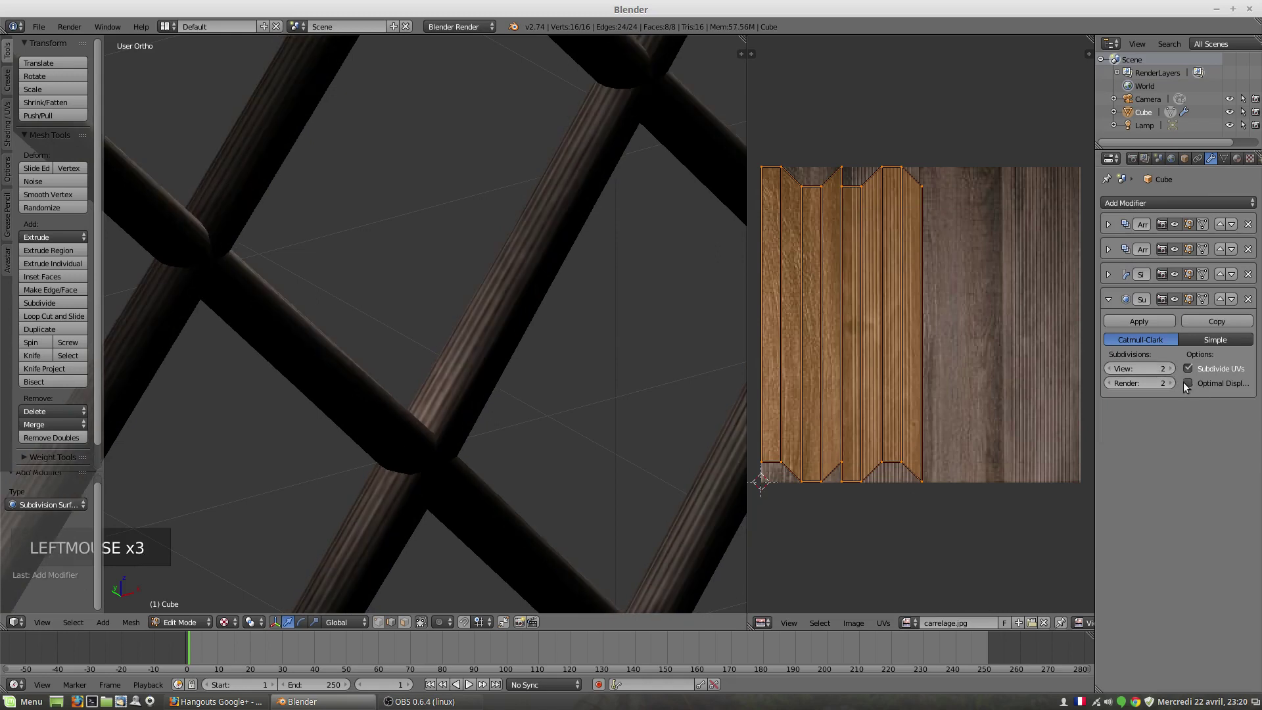
Examine the smoothed, textured lattice from several angles, both as a whole and close up
scroll(402, 384, down, 2)
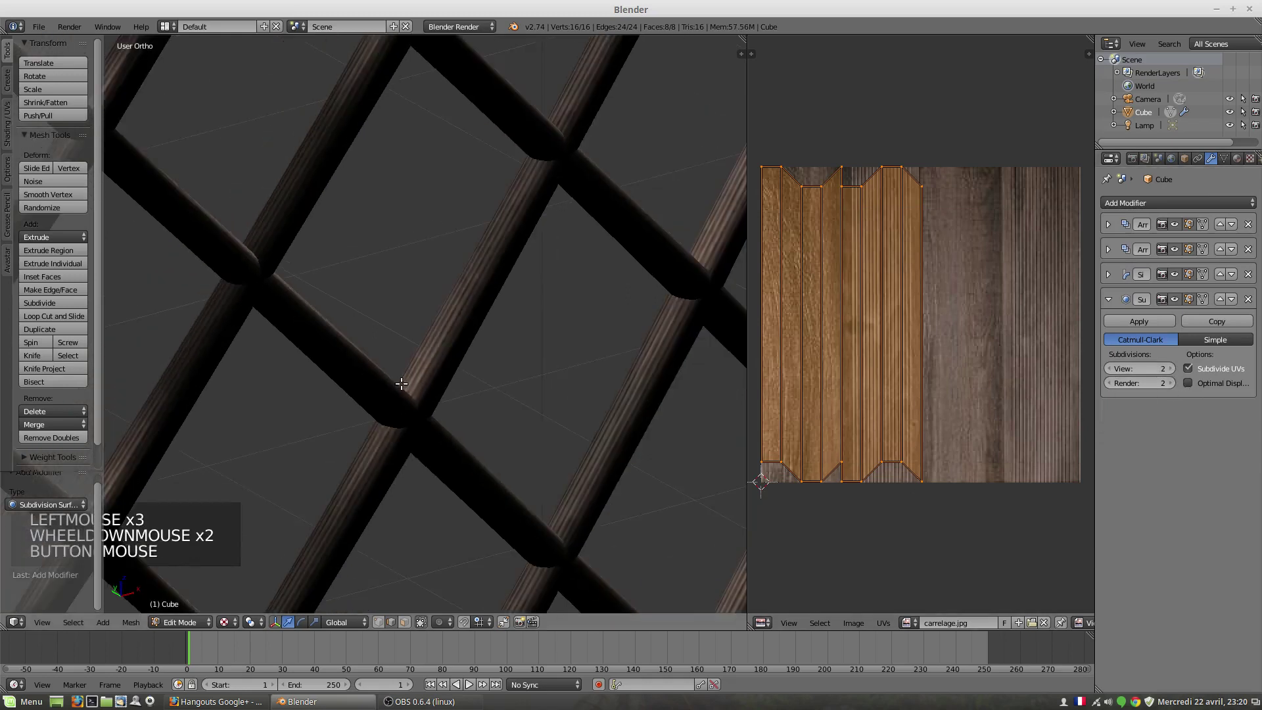
middle_drag(402, 384, 205, 383)
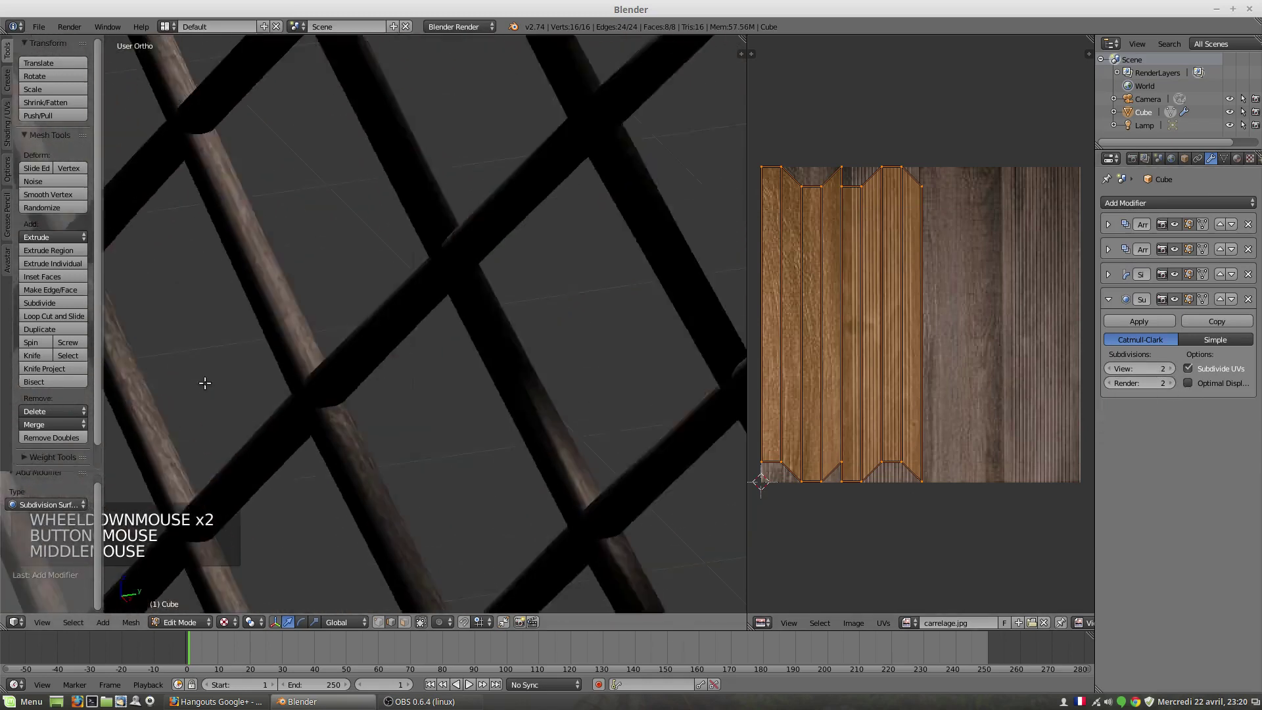
scroll(205, 383, down, 9)
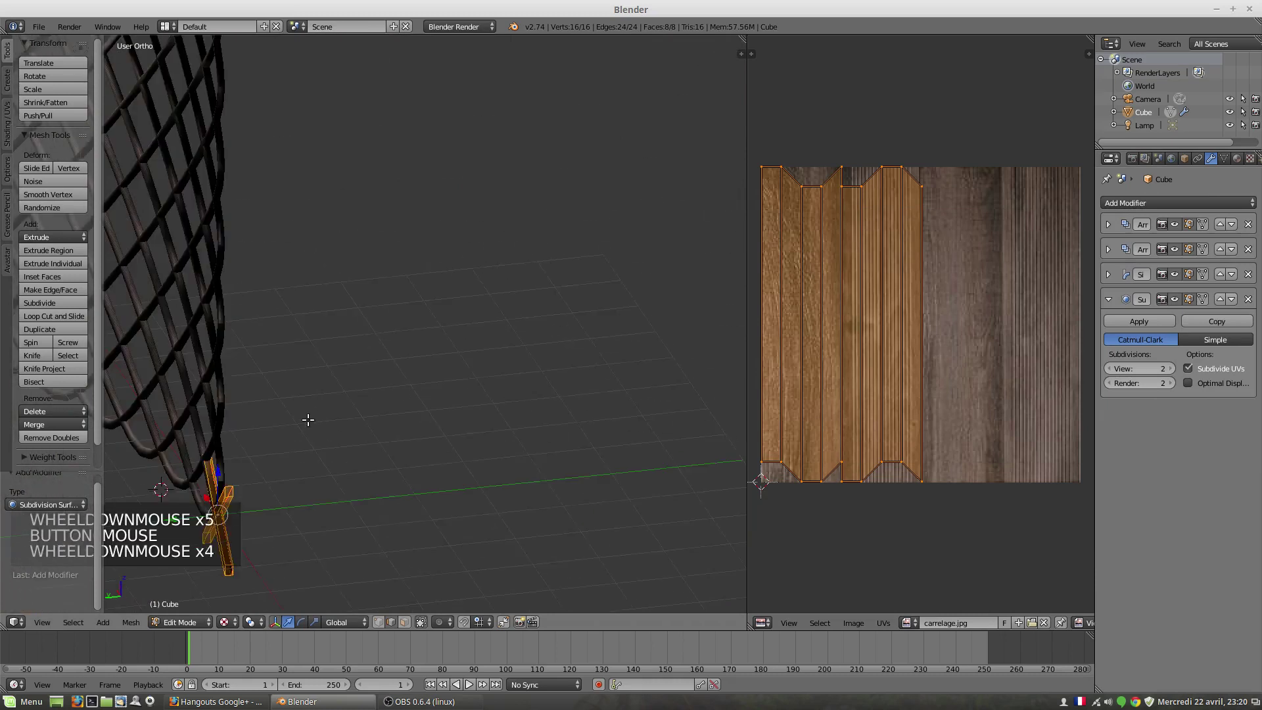
scroll(309, 420, down, 1)
middle_drag(309, 419, 473, 292)
scroll(630, 281, up, 6)
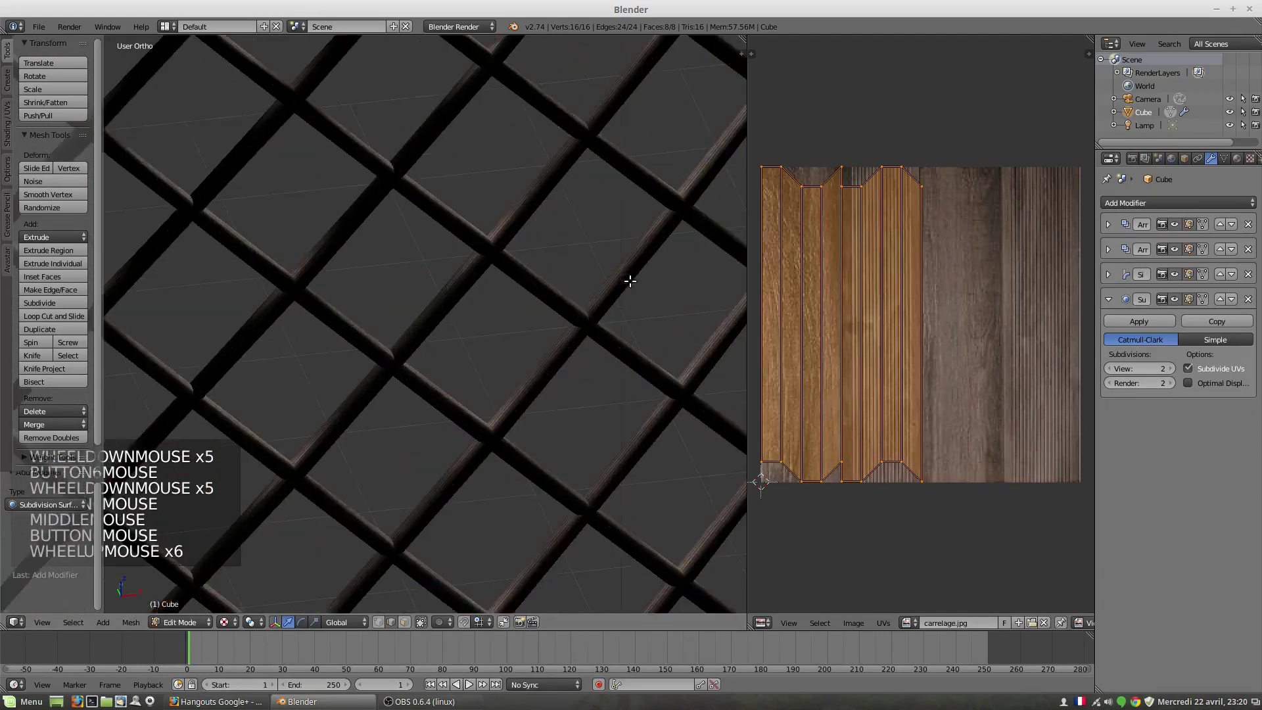
scroll(632, 283, up, 2)
mouse_move(648, 310)
middle_down()
mouse_move(676, 318)
mouse_move(664, 310)
middle_up()
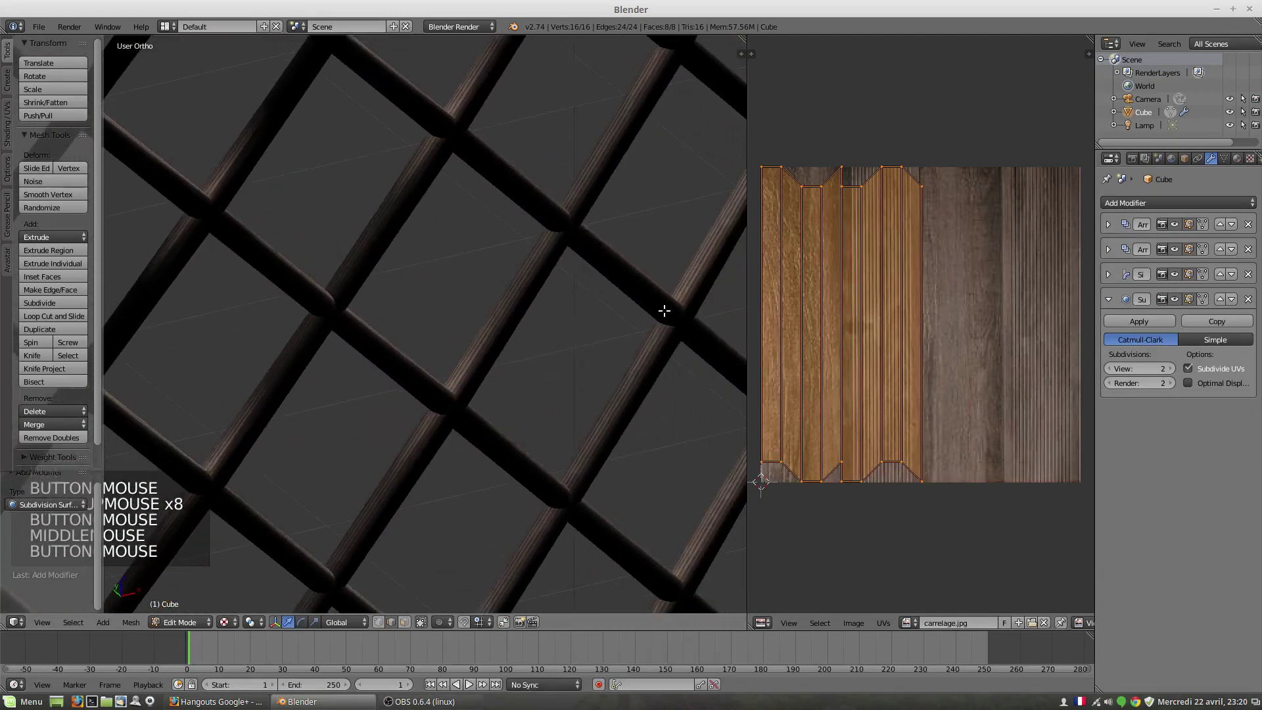
scroll(631, 290, down, 14)
scroll(597, 181, down, 5)
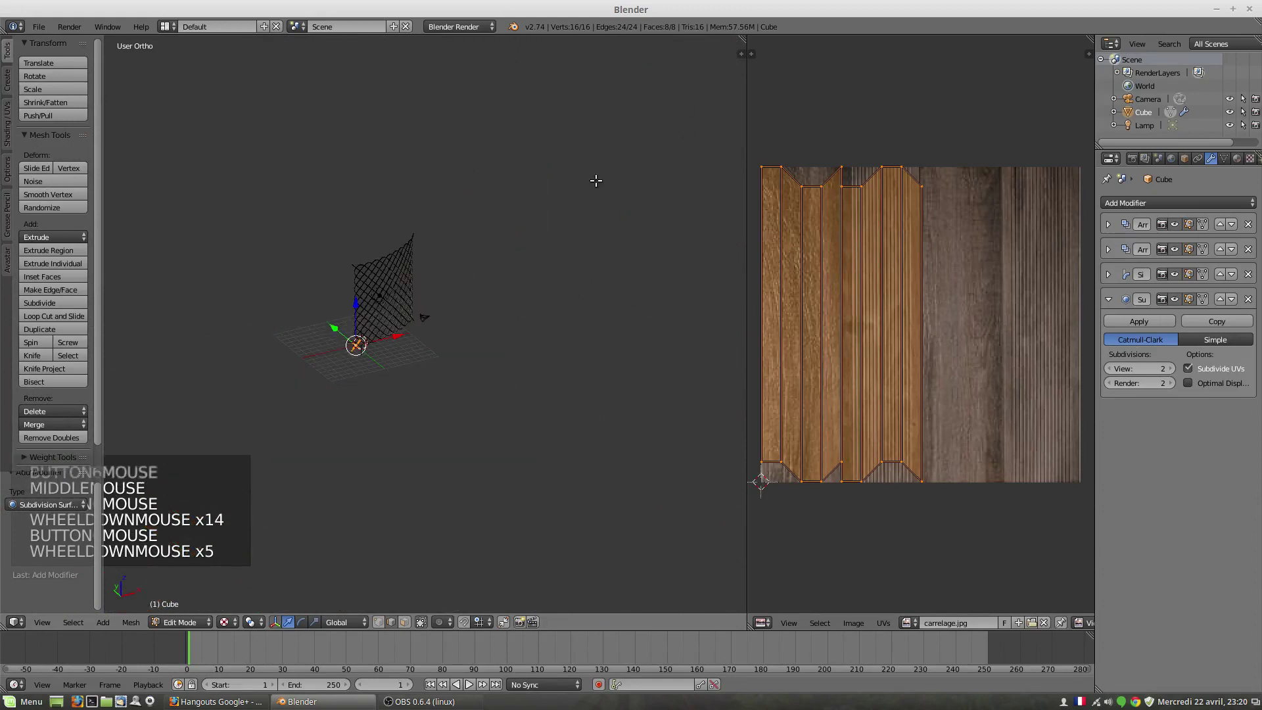
scroll(511, 214, up, 9)
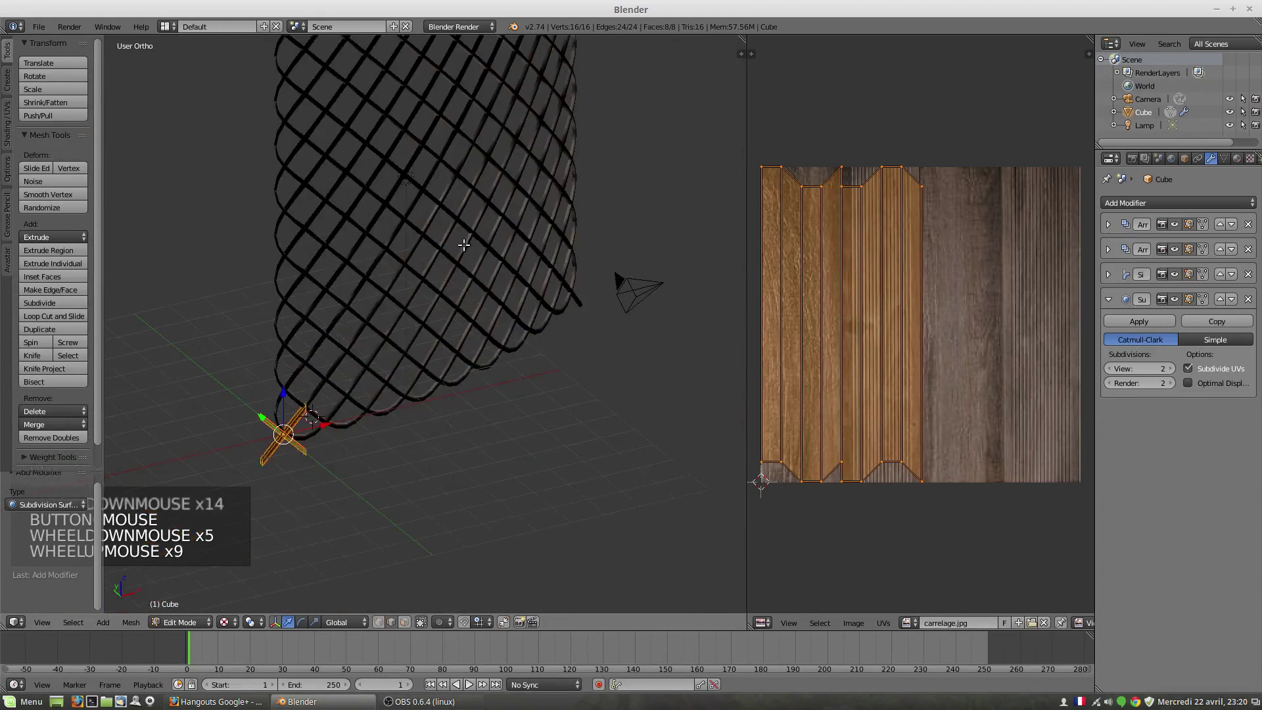
scroll(464, 244, up, 7)
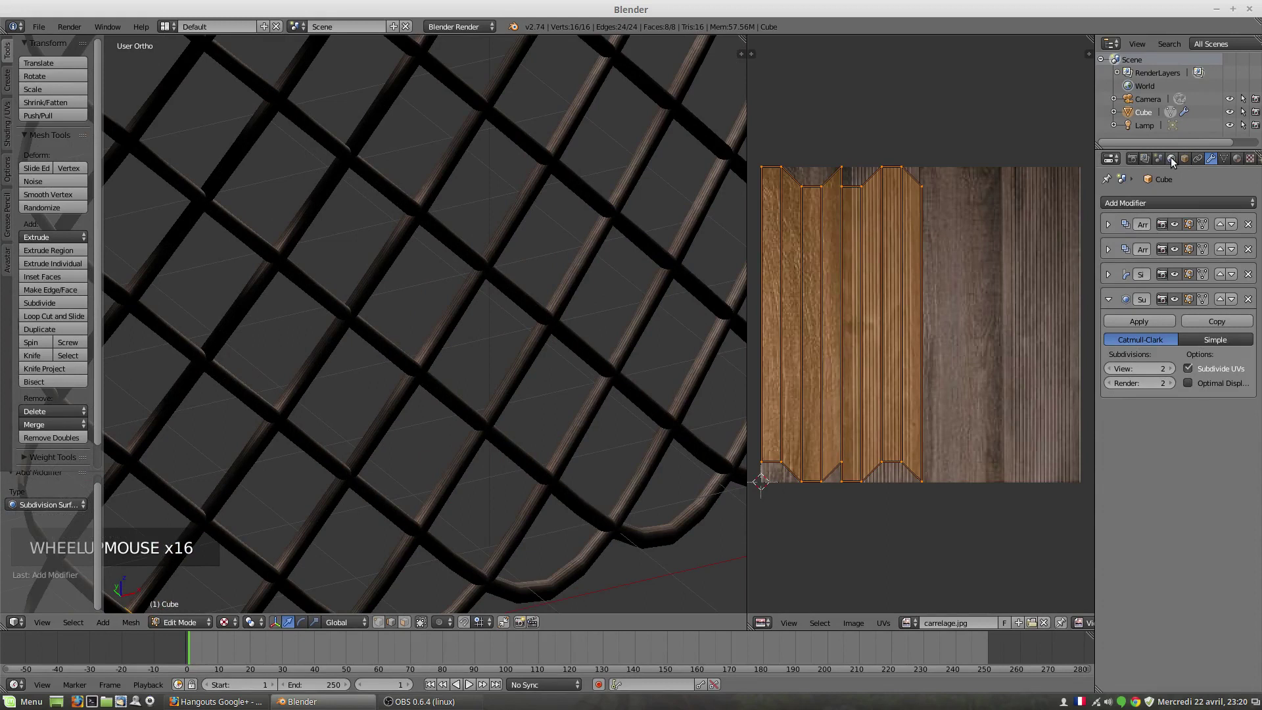
Enable Ambient Occlusion in the World settings and leave its options collapsed
click(1172, 159)
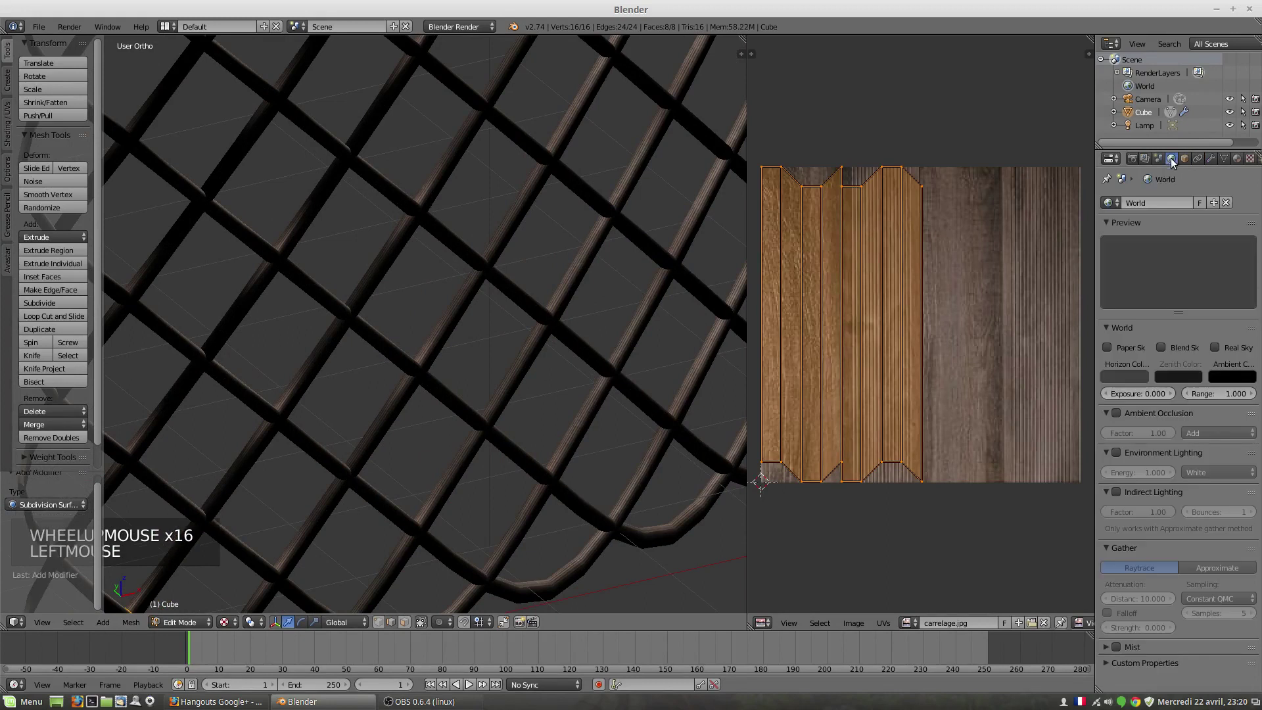
click(1148, 413)
click(1115, 413)
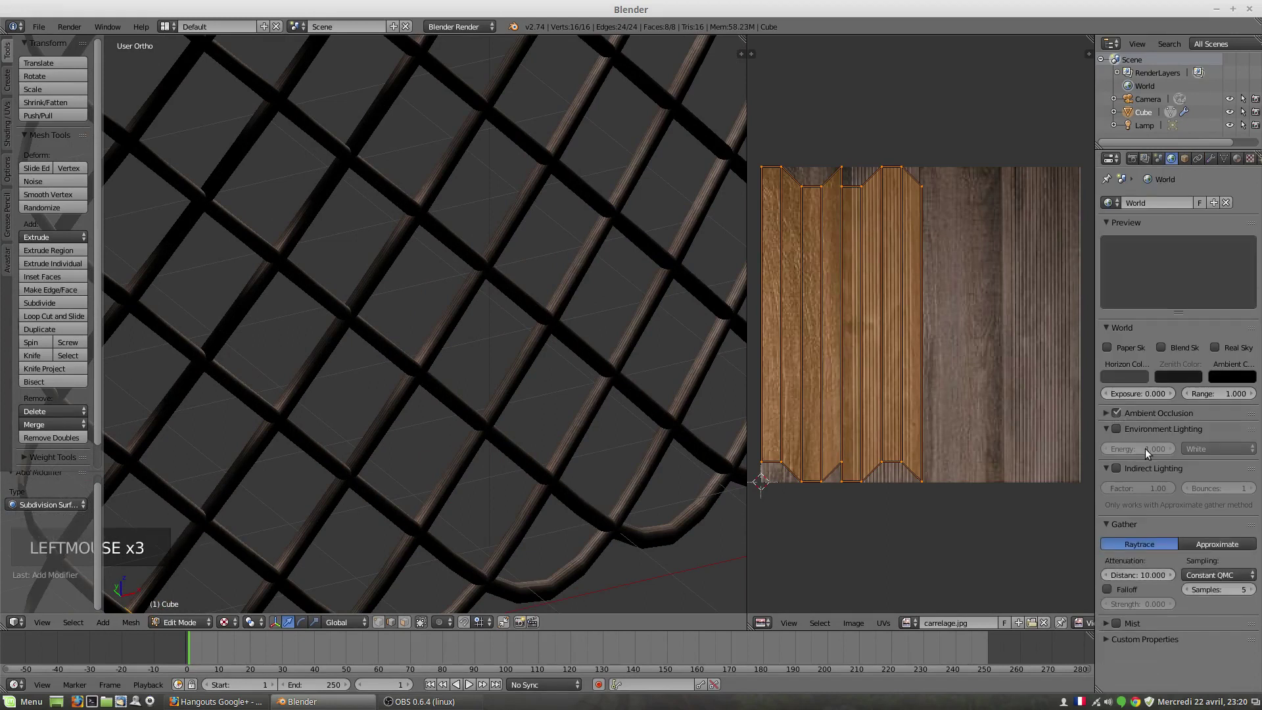
click(1106, 415)
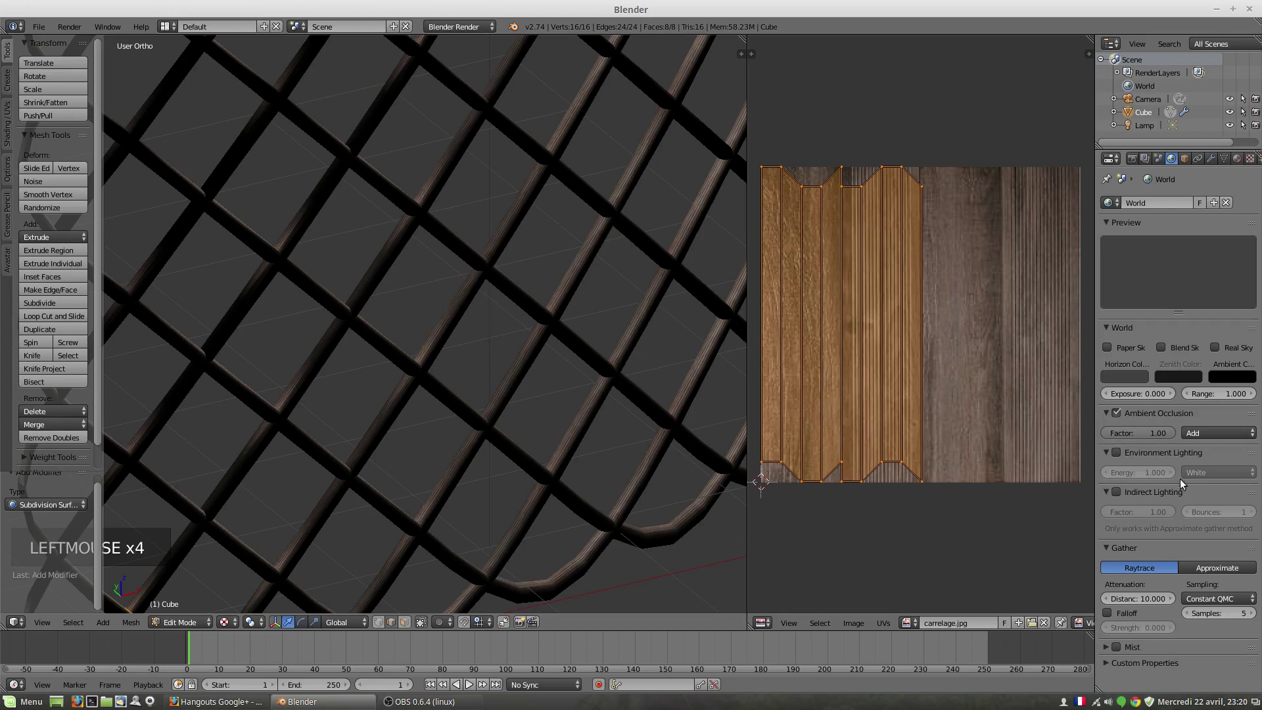
click(1106, 413)
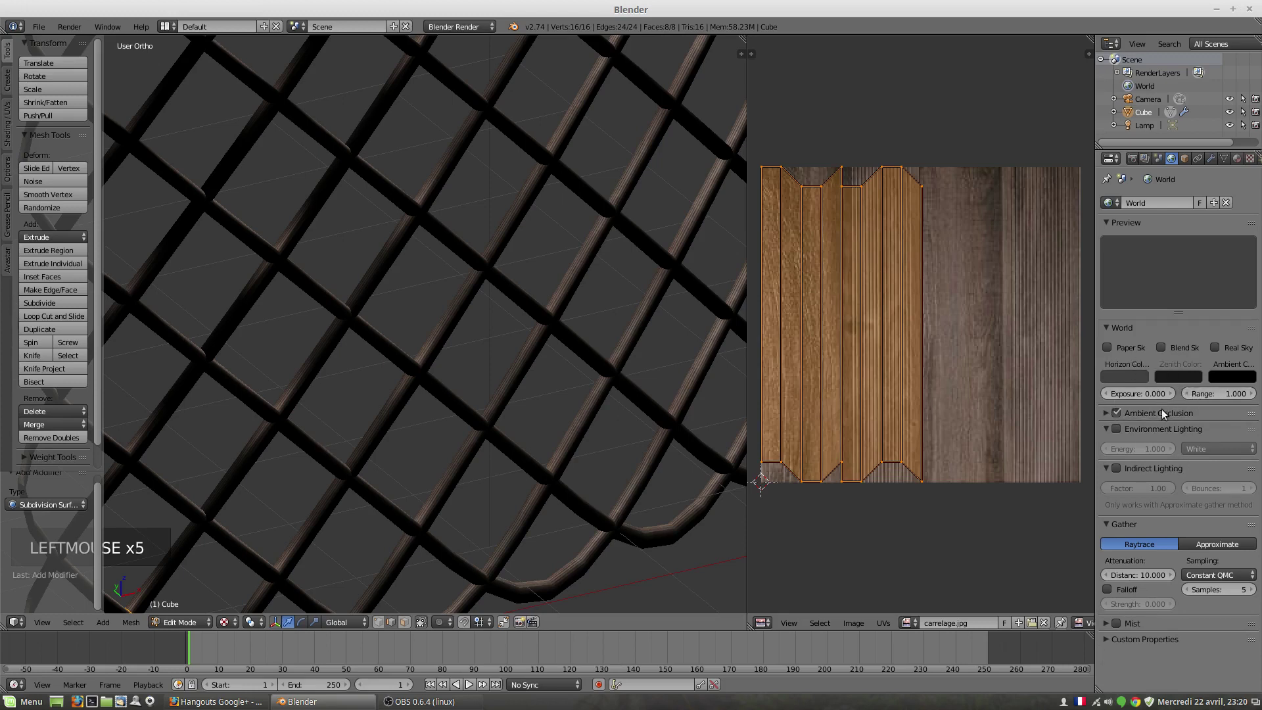
Enable Environment Lighting for the world with its energy set to 1.25, and check the lattice
click(1118, 429)
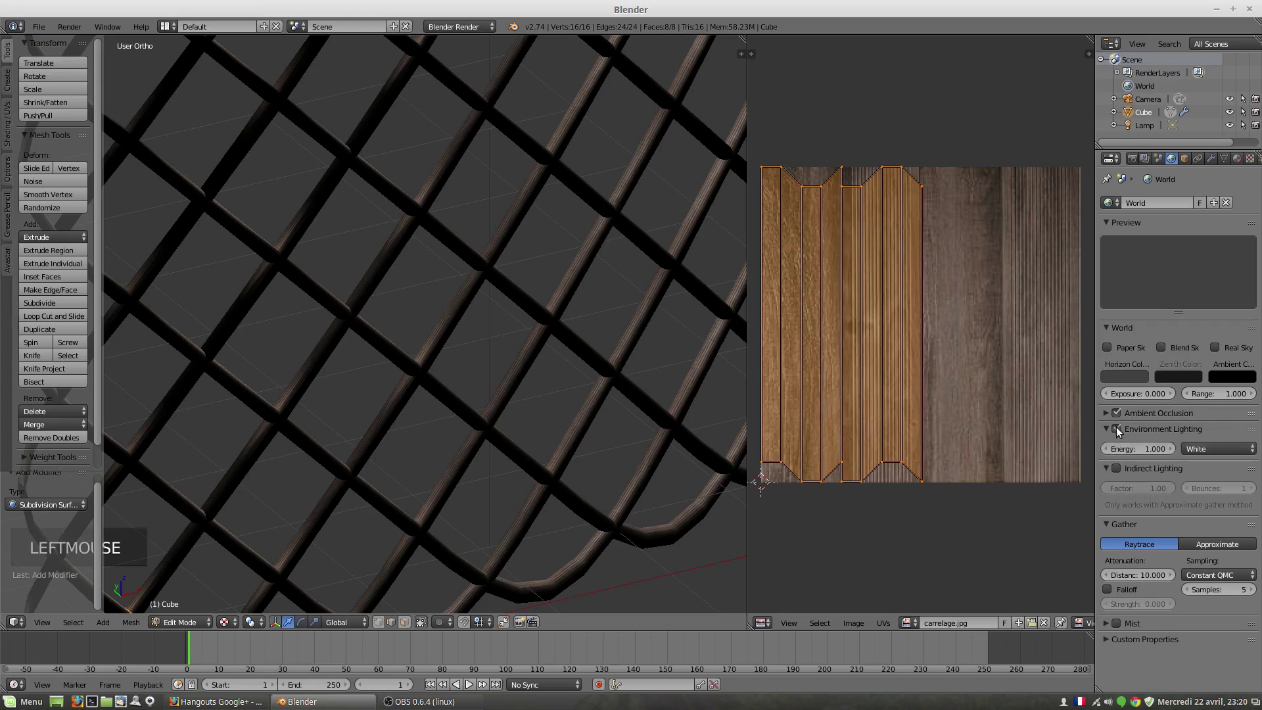
drag(1155, 451, 1161, 451)
mouse_move(375, 377)
middle_down()
mouse_move(423, 369)
mouse_move(387, 376)
middle_up()
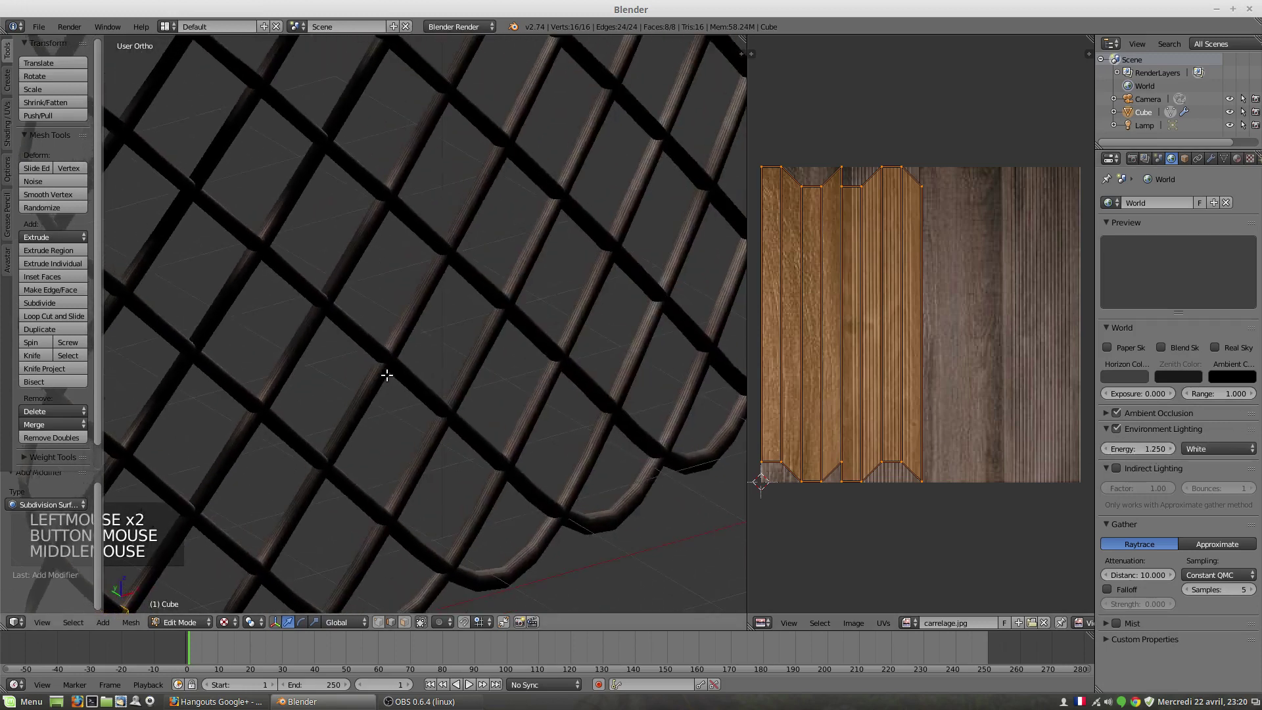
Preview the lattice in Rendered shading, set the Environment Lighting energy to 0.85, and return the viewport to Texture shading
click(224, 622)
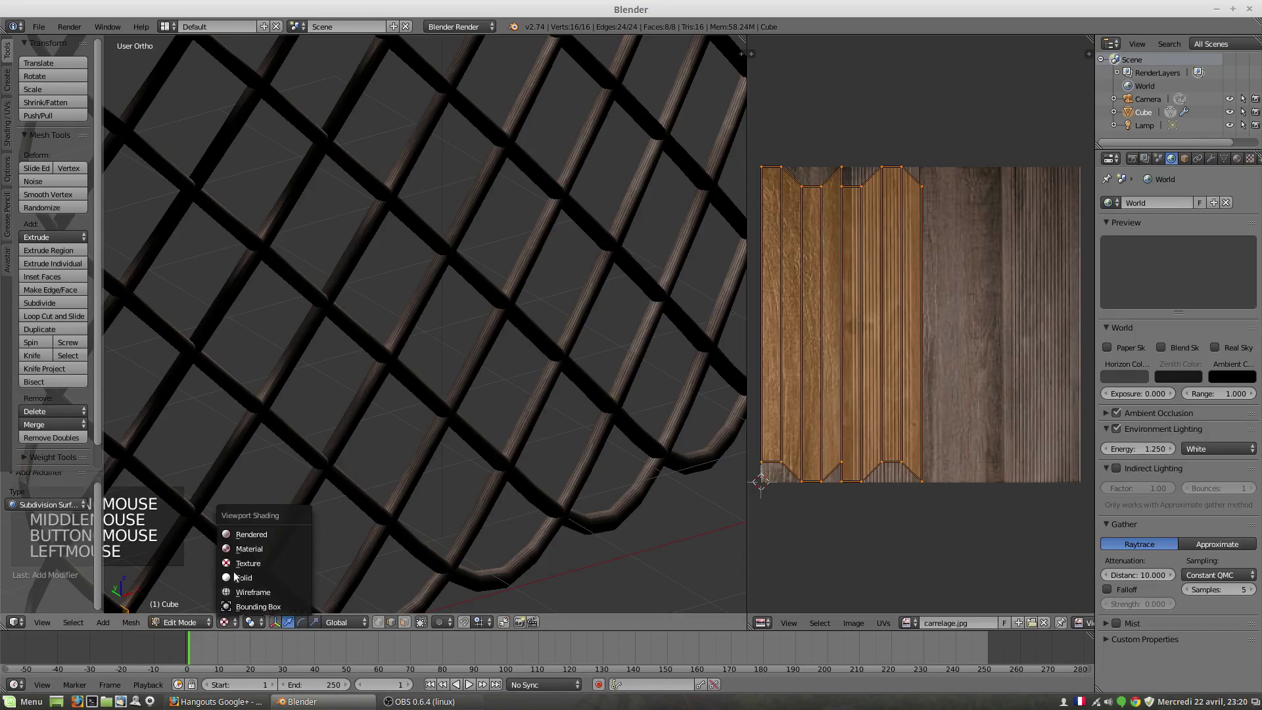
click(248, 534)
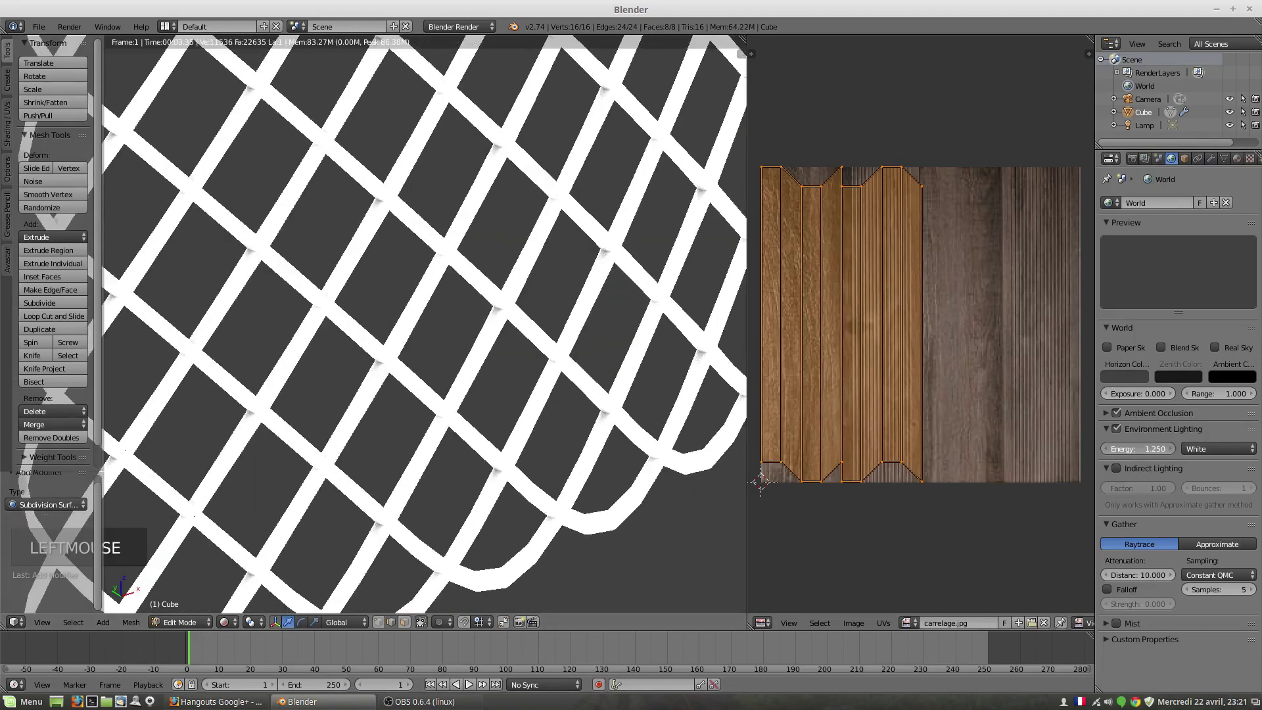
drag(1158, 453, 1132, 452)
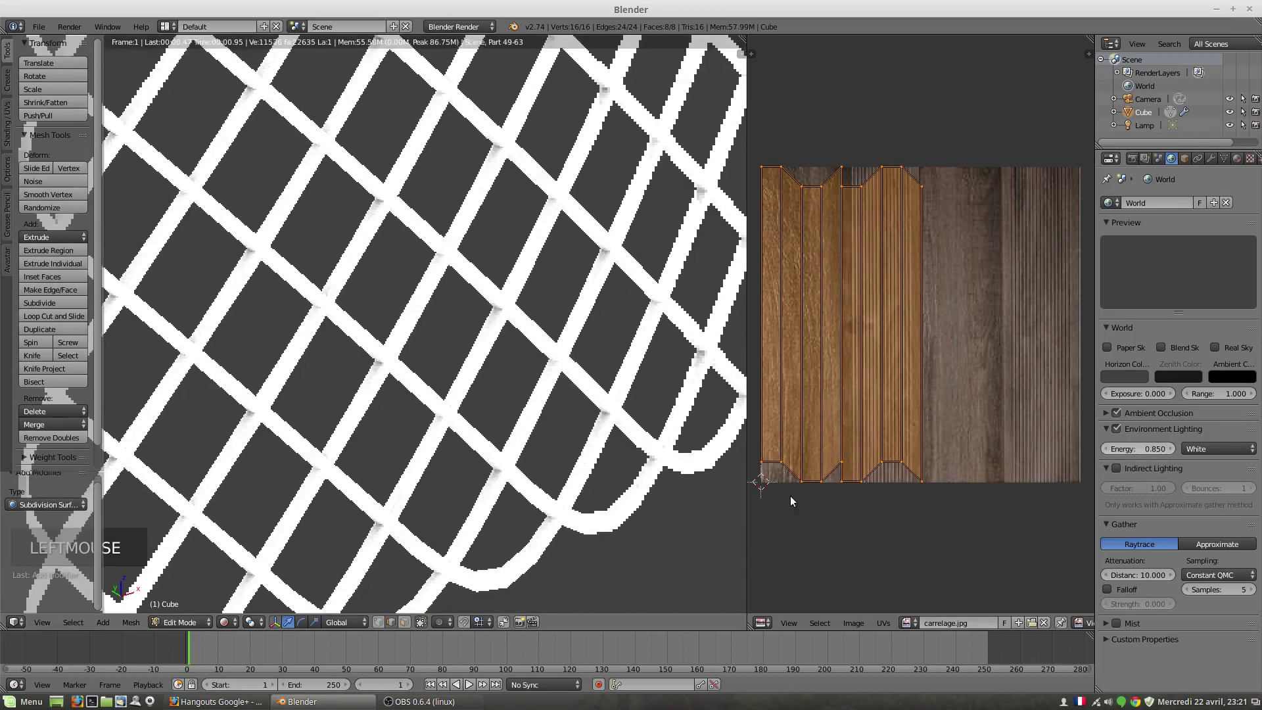
click(224, 622)
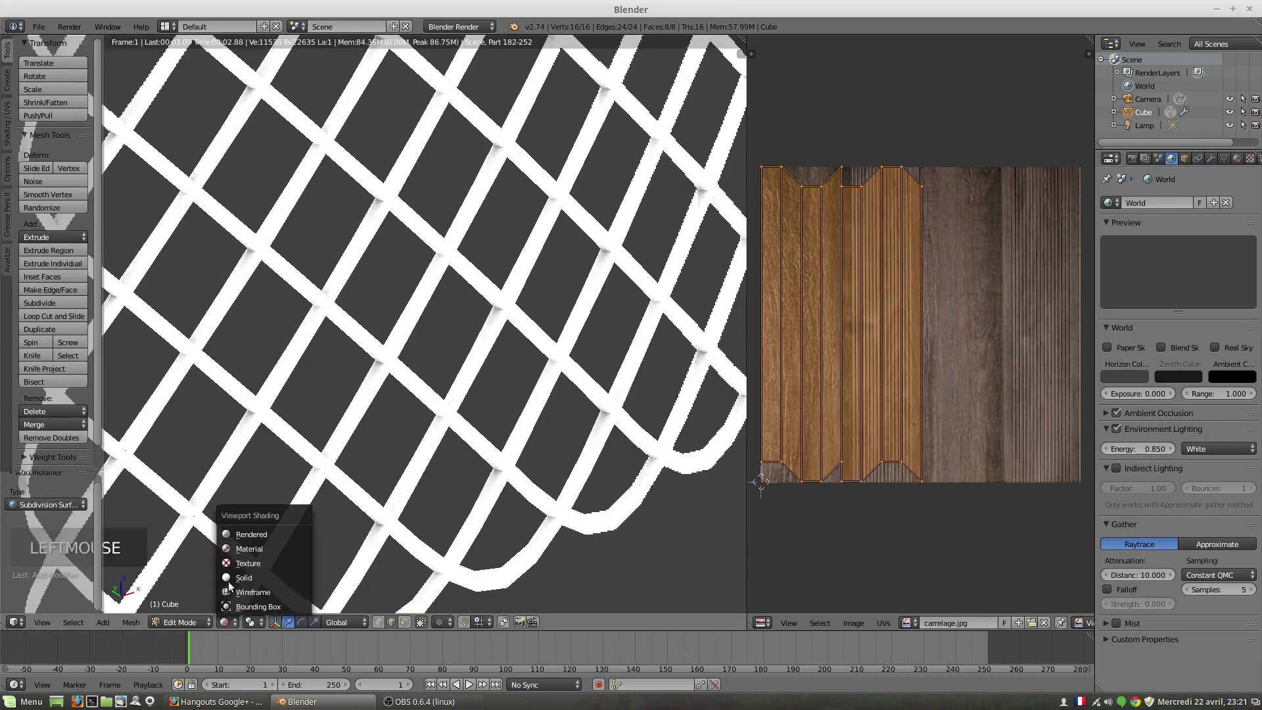
click(244, 564)
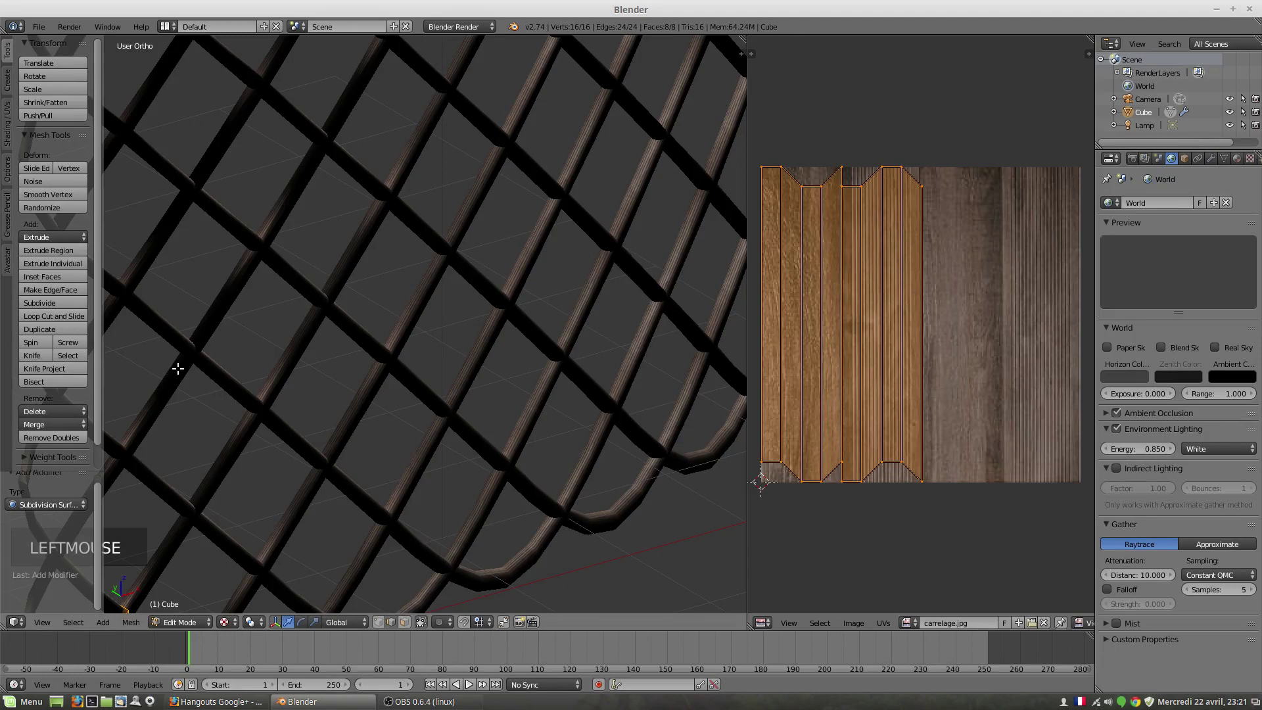
Leave Edit Mode for Object Mode and select the scene's lamp
scroll(487, 263, up, 6)
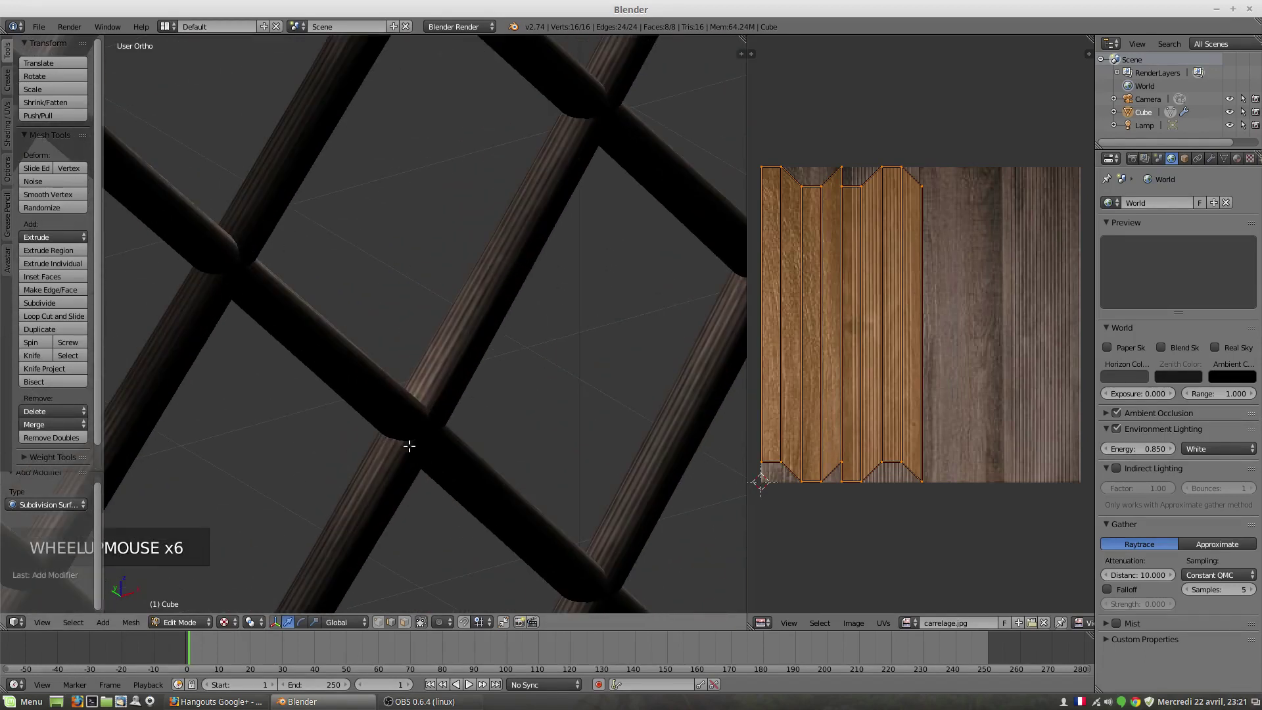
scroll(423, 455, down, 2)
middle_drag(276, 403, 440, 378)
scroll(347, 403, down, 10)
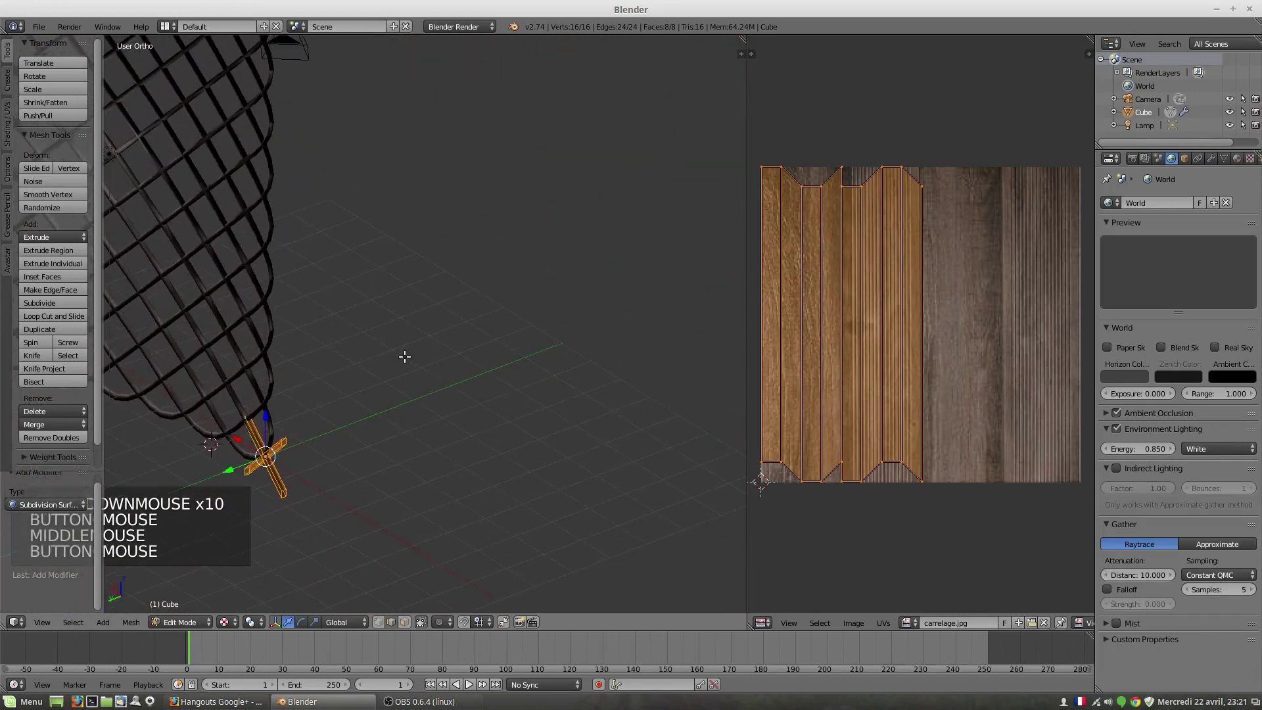
scroll(442, 344, down, 10)
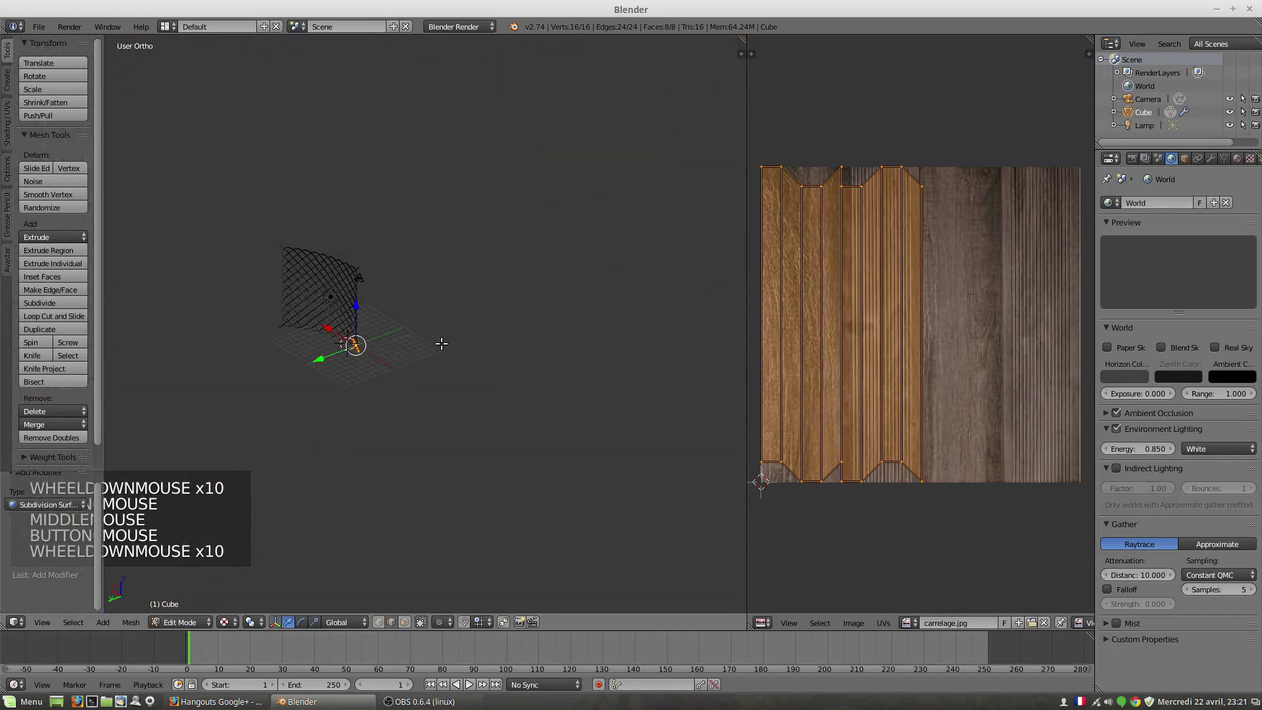
click(308, 357)
scroll(312, 340, up, 8)
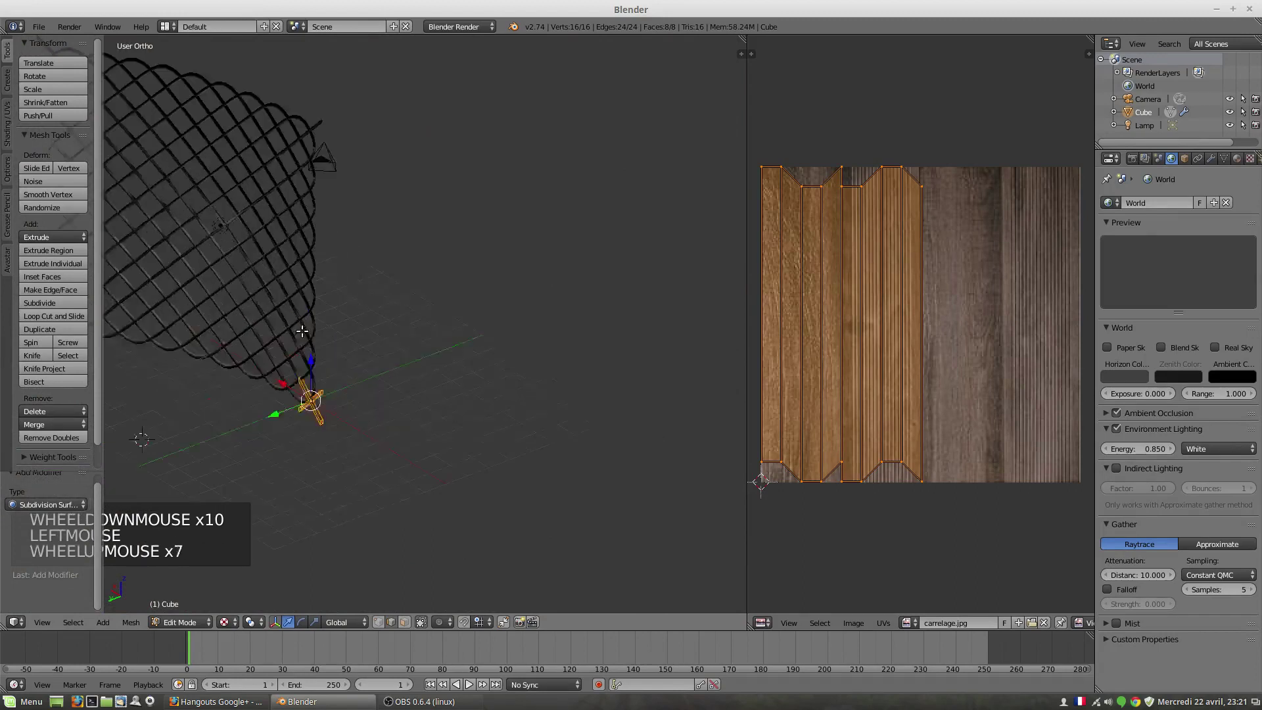
right_click(186, 204)
right_click(188, 208)
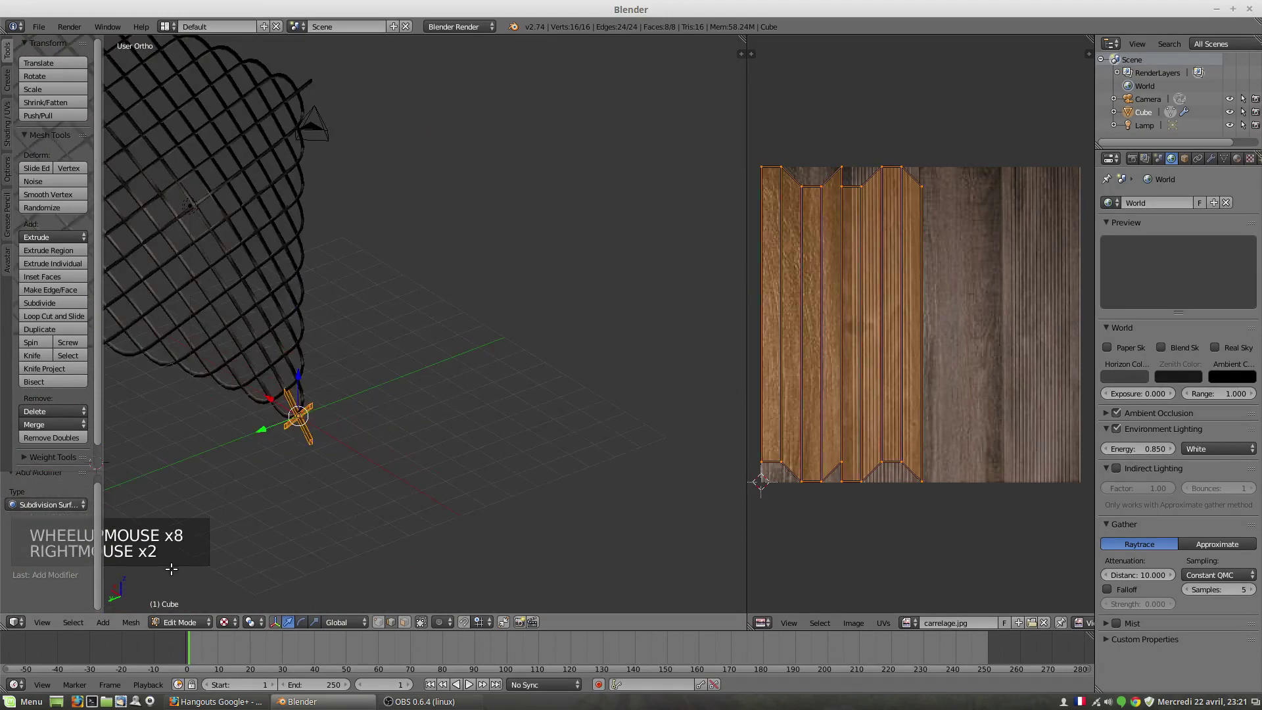
click(171, 620)
click(177, 606)
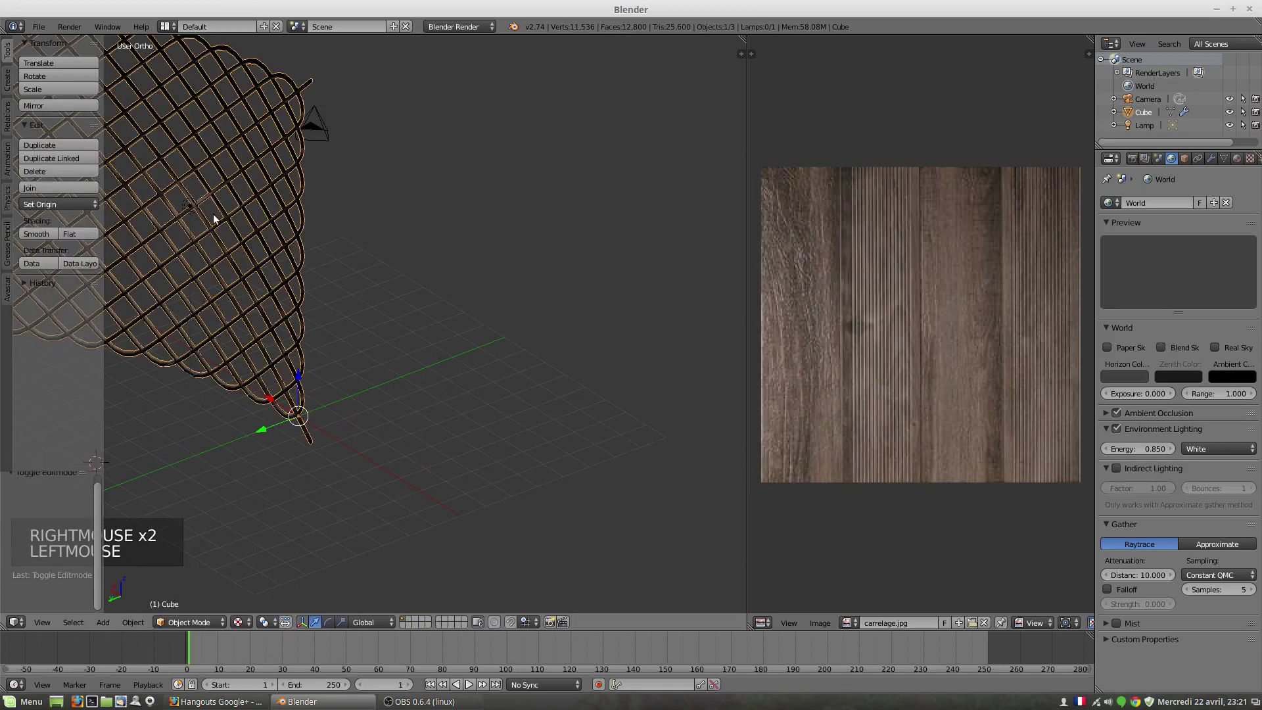
right_click(189, 203)
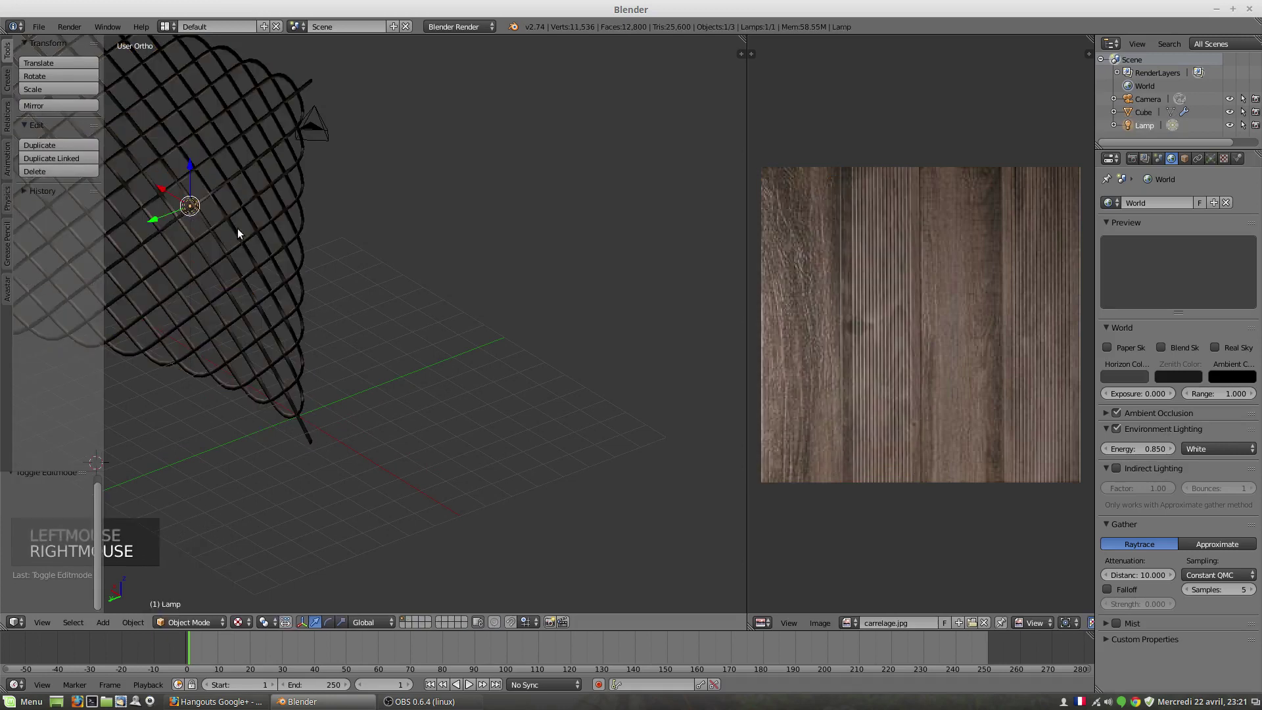
Change the selected lamp's type to Hemi in its lamp settings
shift+middle_drag(225, 233, 454, 336)
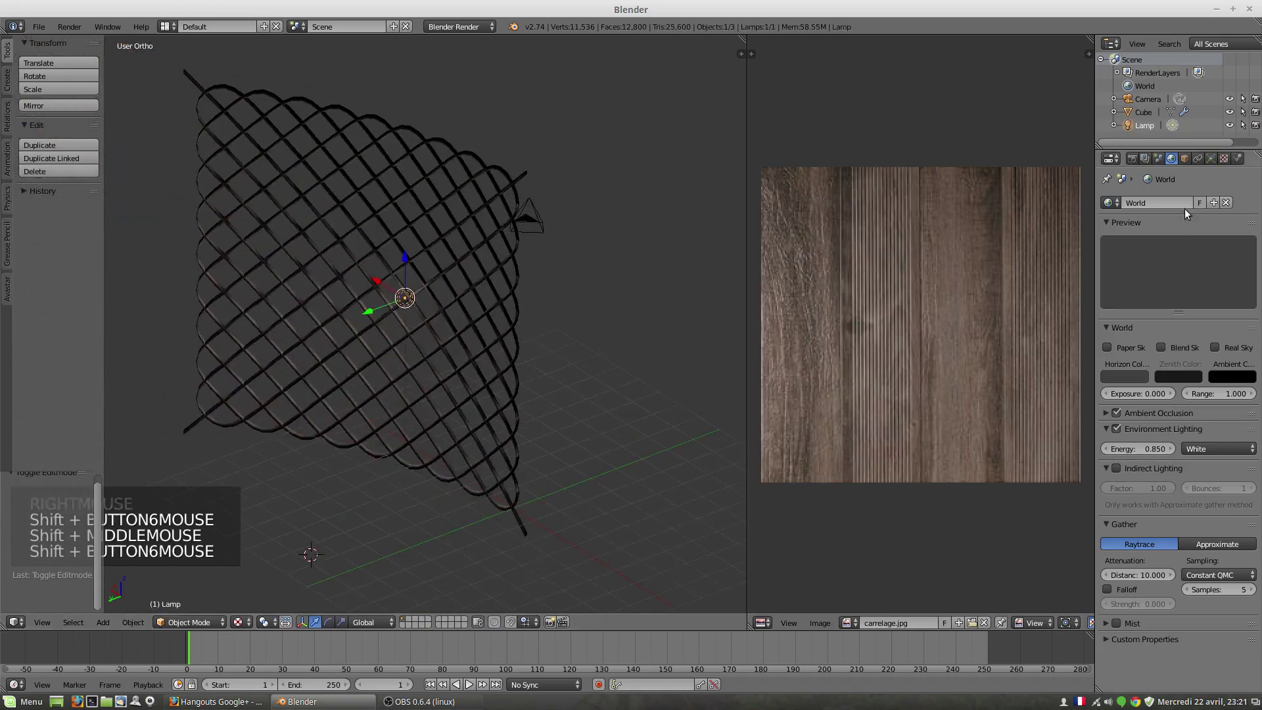
click(1212, 159)
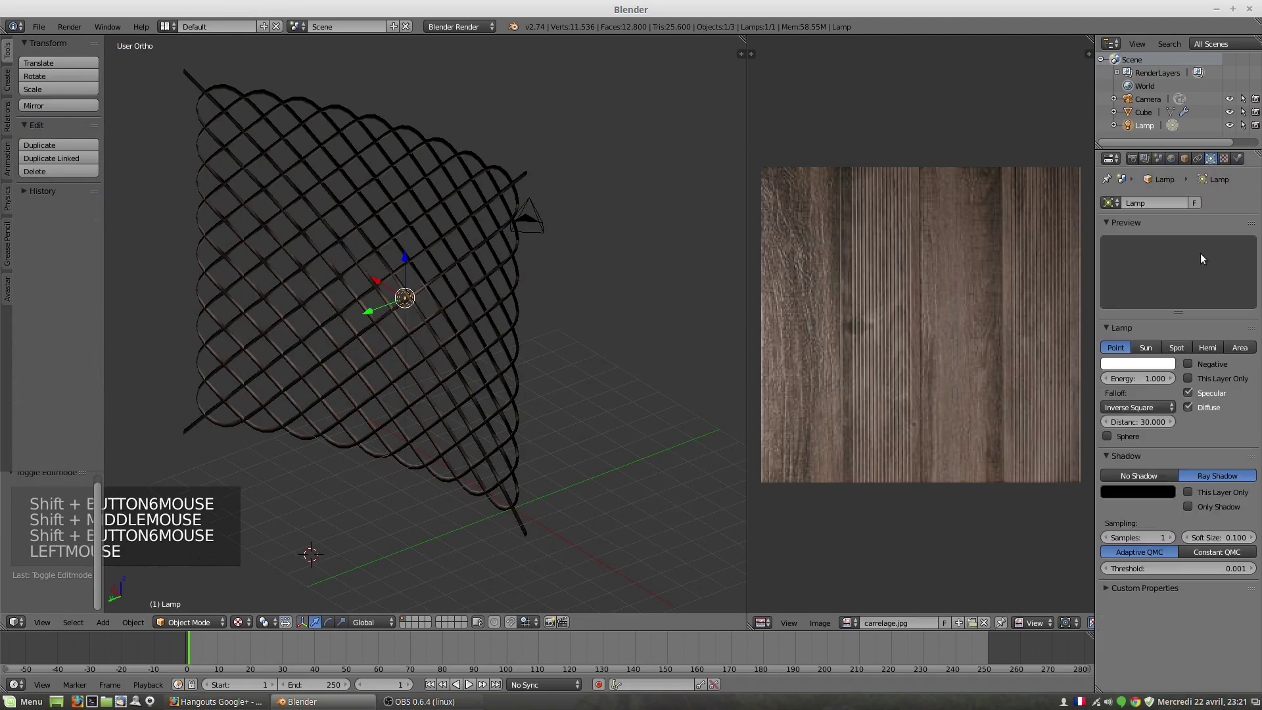
click(1208, 347)
Move the Hemi lamp about 8.76 along Y, away from the lattice, and rotate it about -81° to aim at the lattice
middle_drag(441, 372, 400, 369)
drag(350, 301, 68, 285)
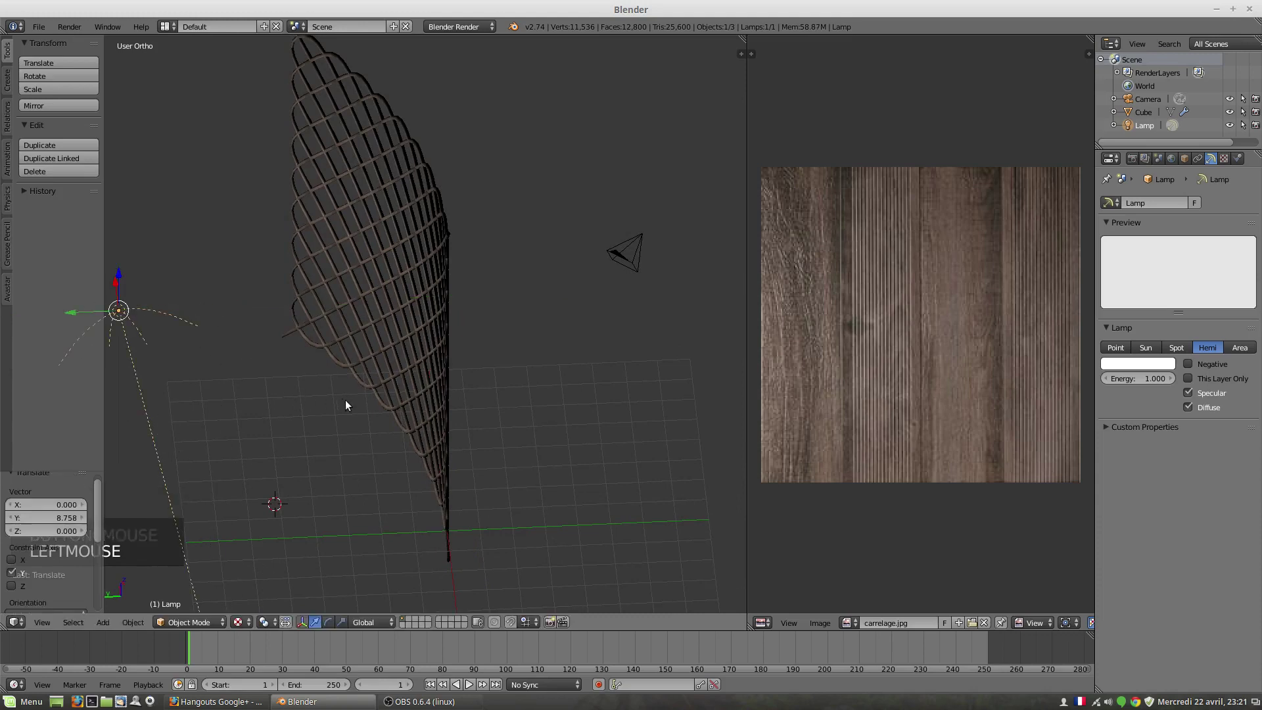
key(r)
click(297, 576)
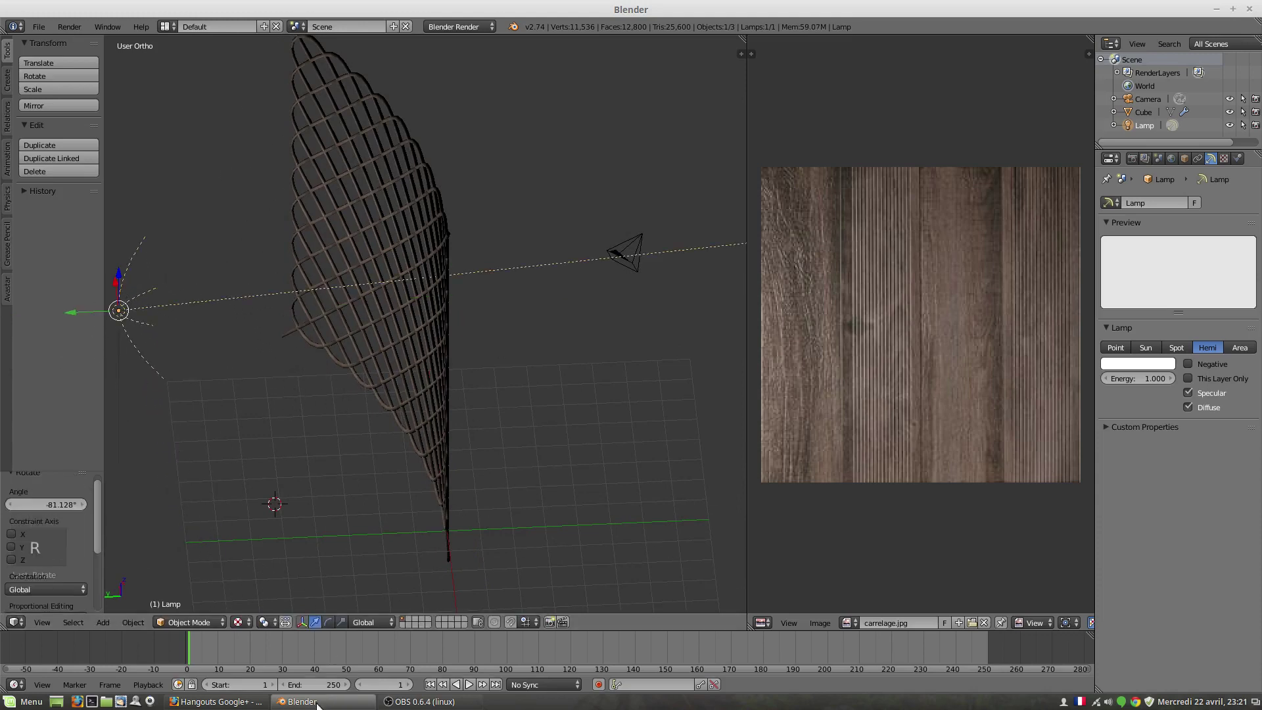
Select the lattice, enter Edit Mode, and move the UV island on the middle planks about 0.485 along X onto the far ridged plank
scroll(427, 334, up, 9)
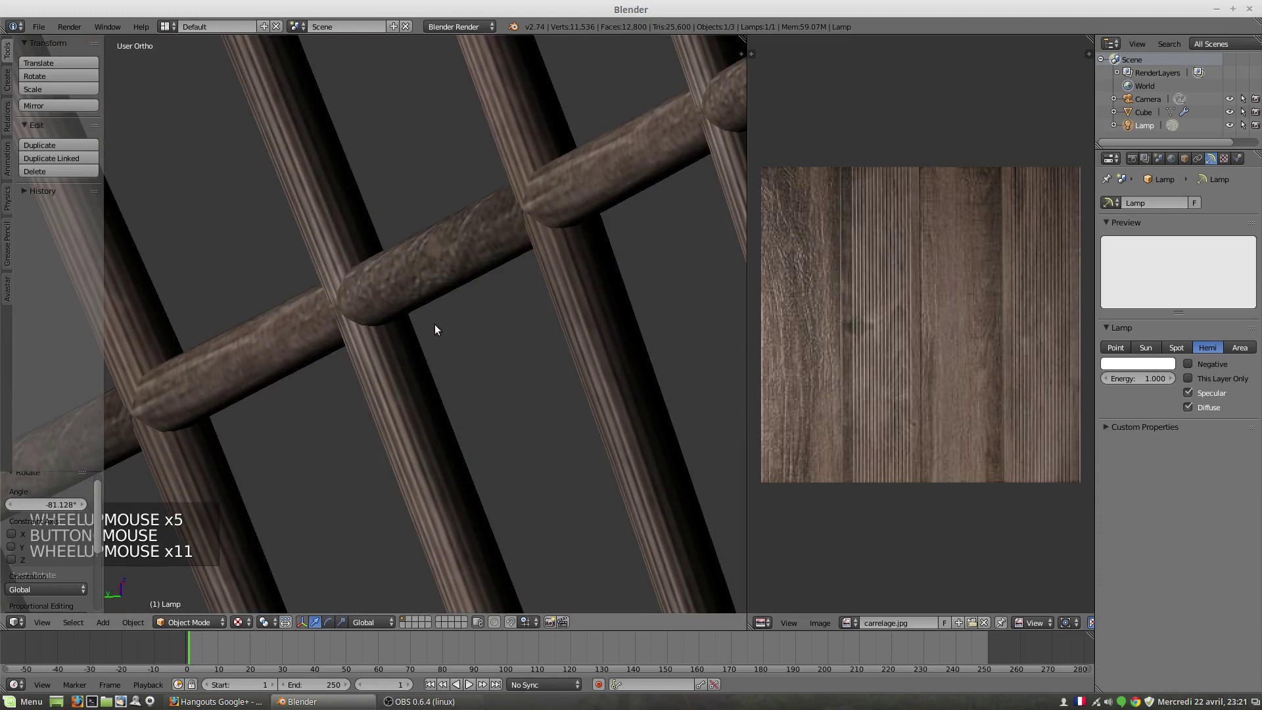
middle_drag(435, 325, 409, 339)
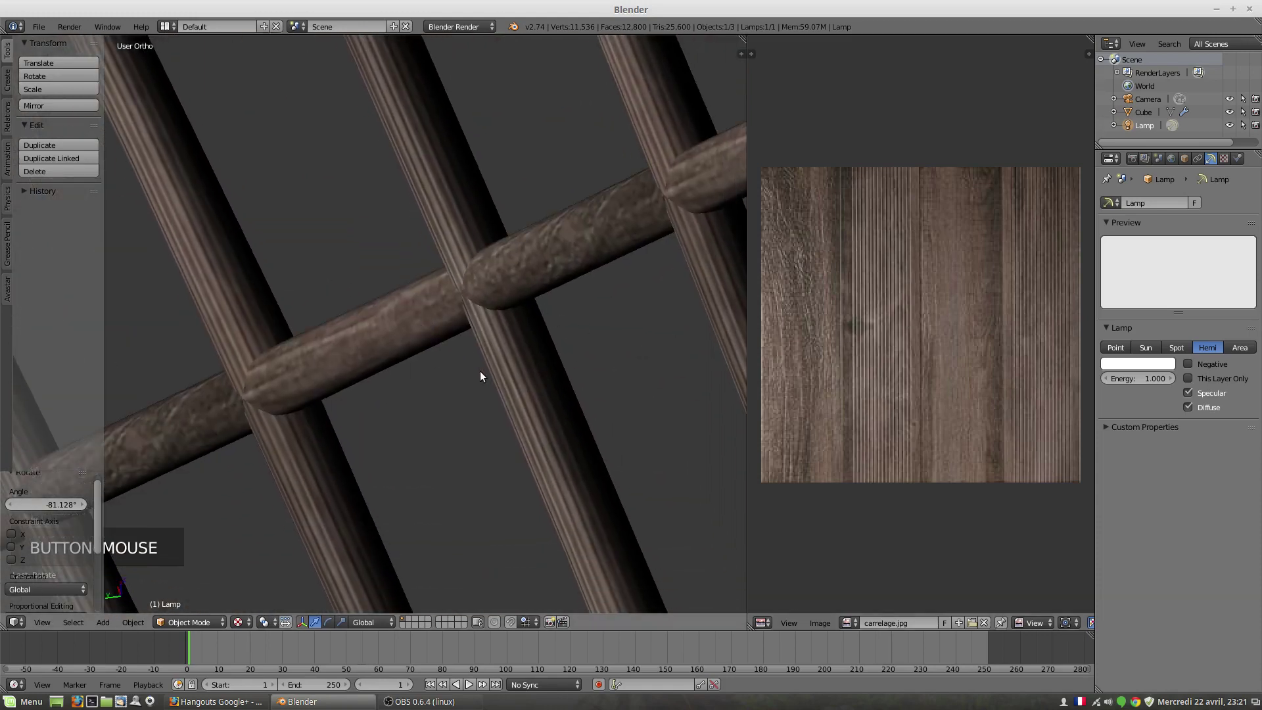
key(Tab)
right_click(501, 283)
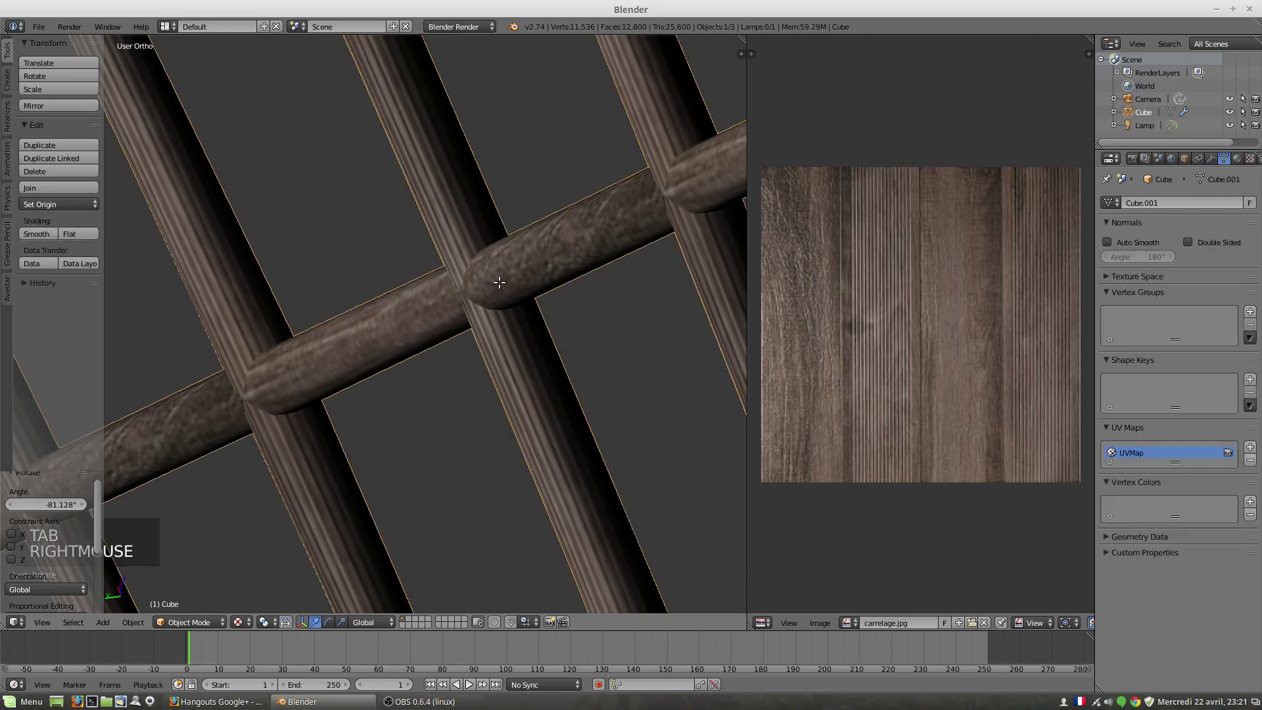
key(Tab)
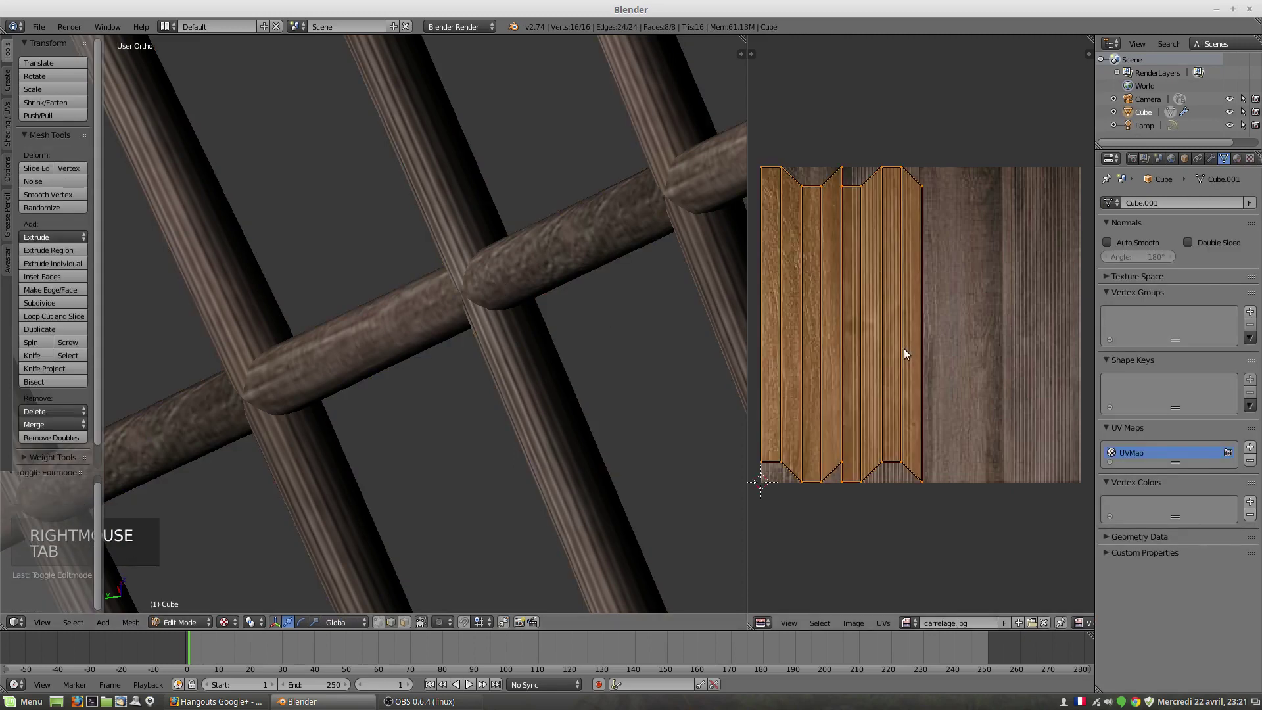
key(l)
key(g)
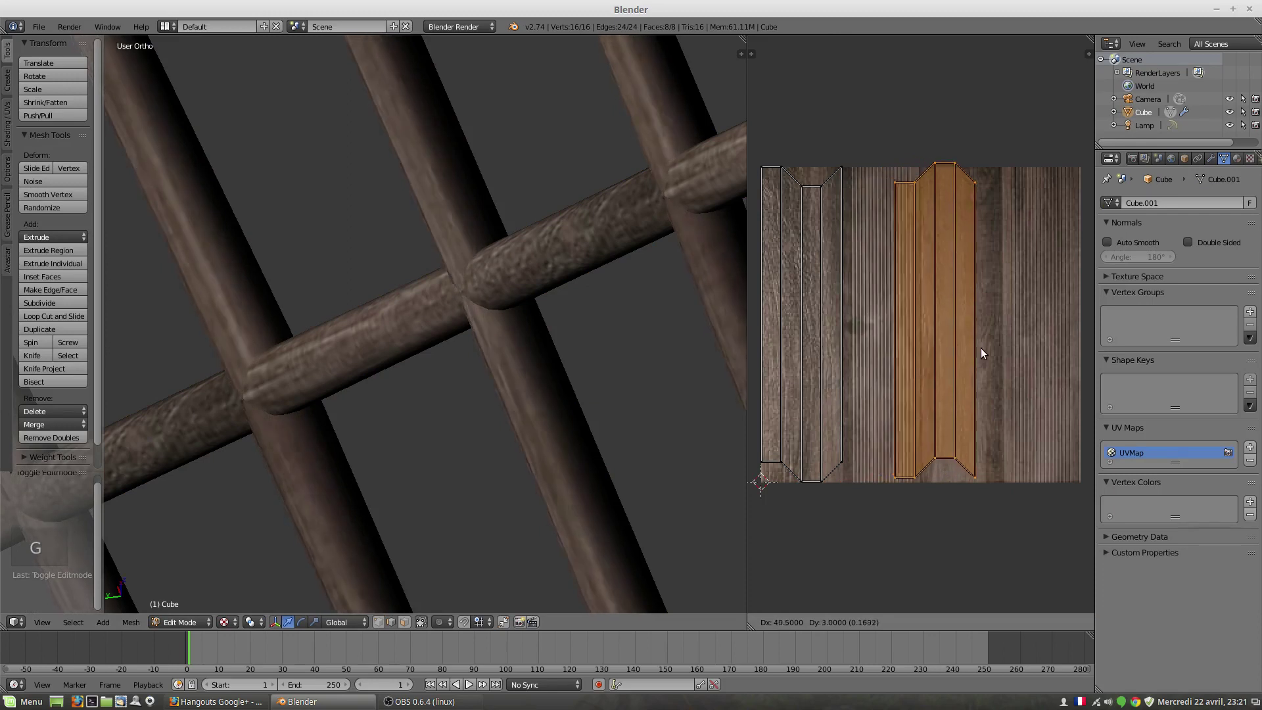
click(1079, 349)
Move the other UV island about 0.254 along X from the rough-grained plank onto the neighbouring ridged plank
right_click(787, 355)
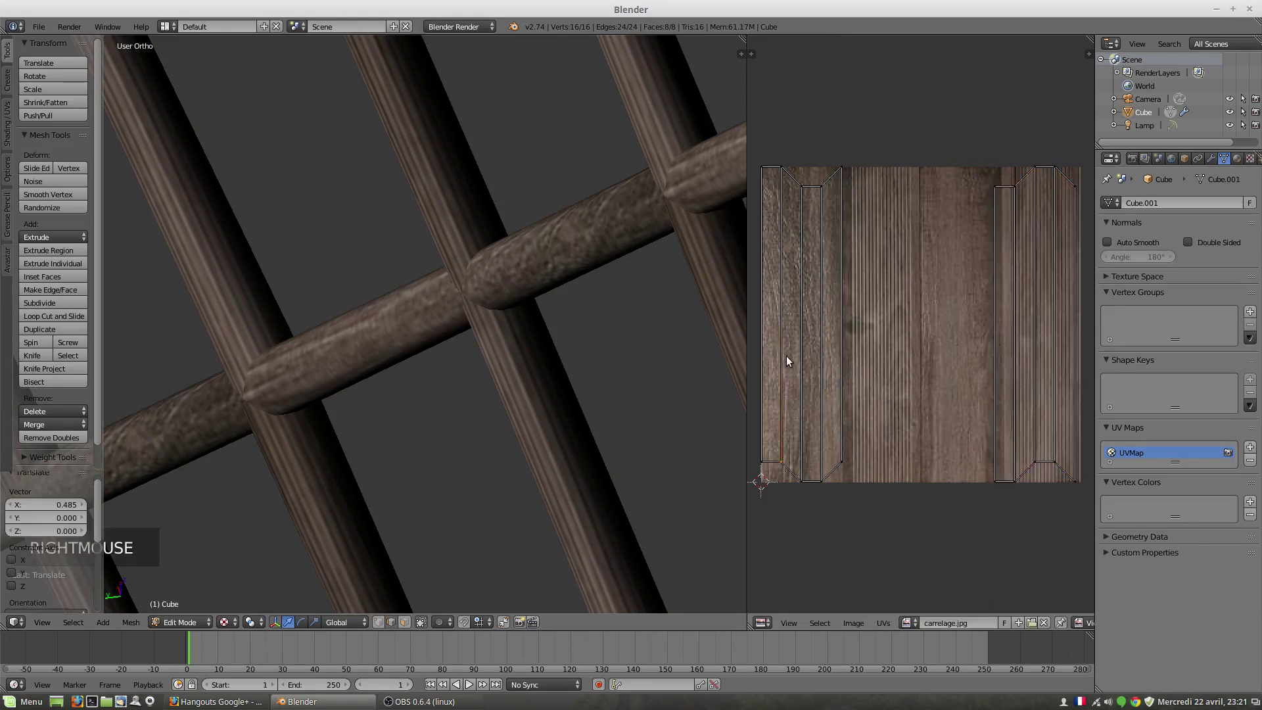
key(l)
key(g)
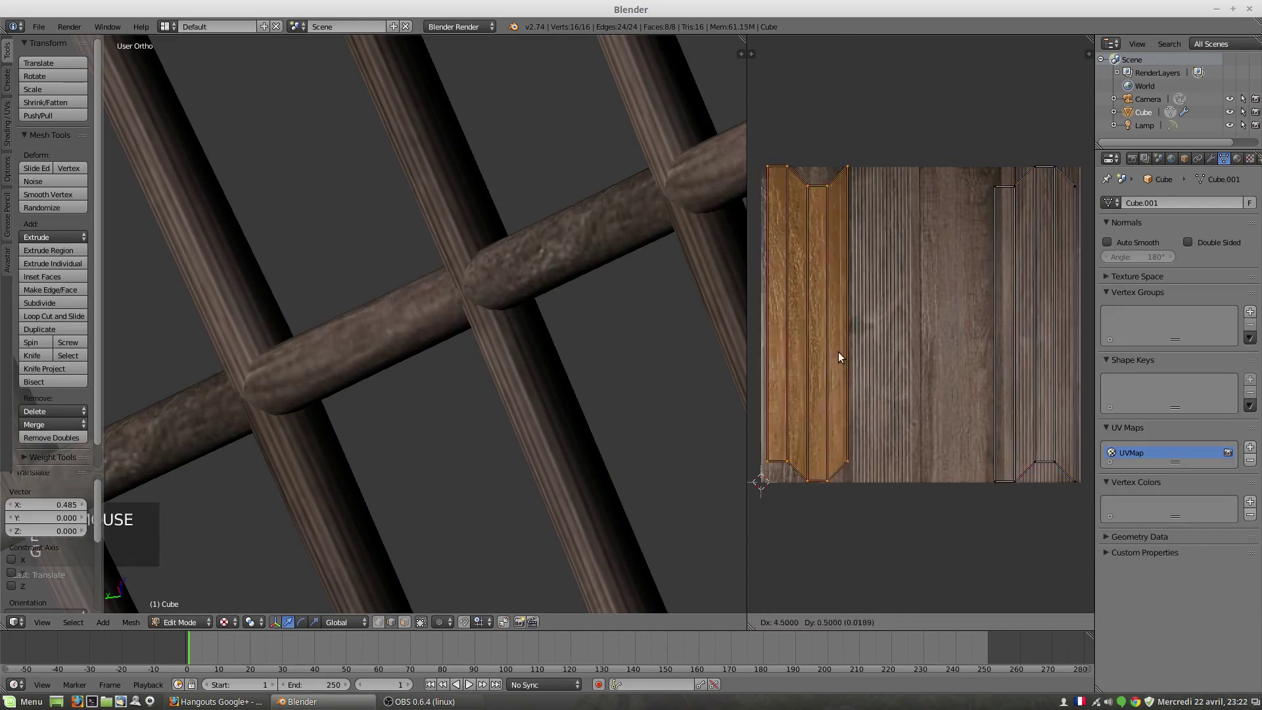
click(908, 355)
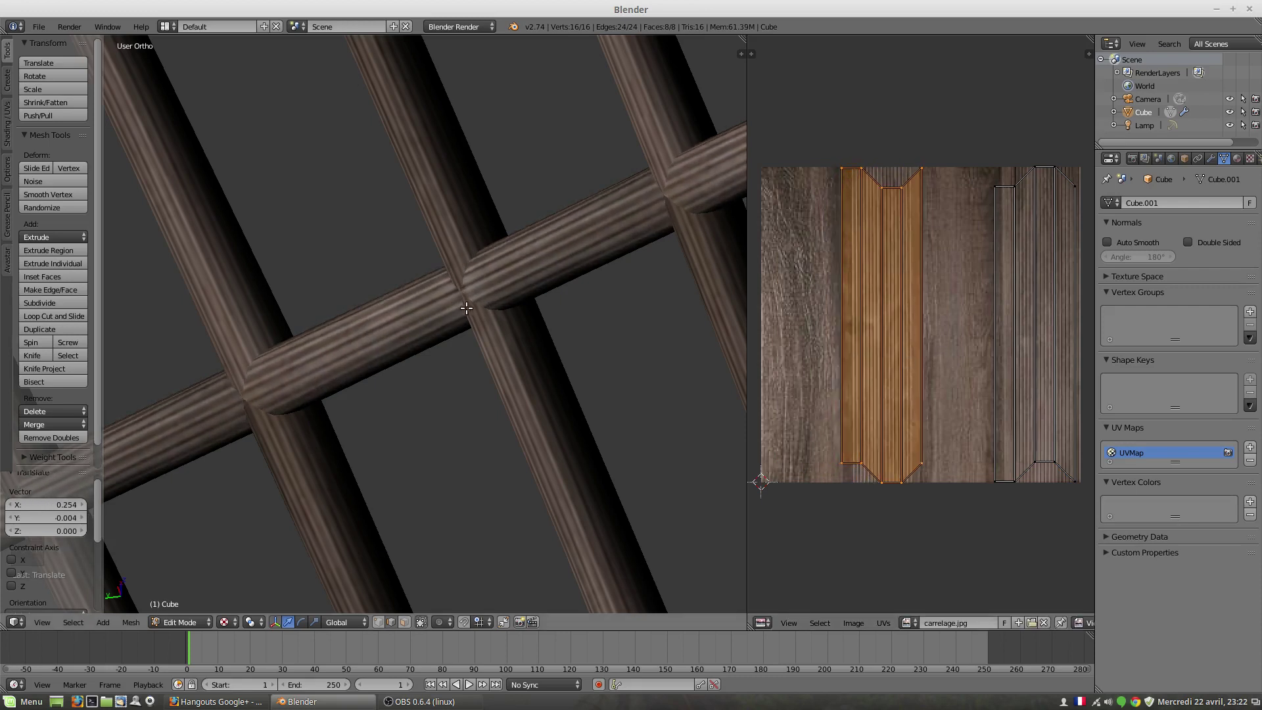
Examine the wood grain on the lattice bars and their crossings, both close up and across the whole lattice
scroll(459, 330, down, 1)
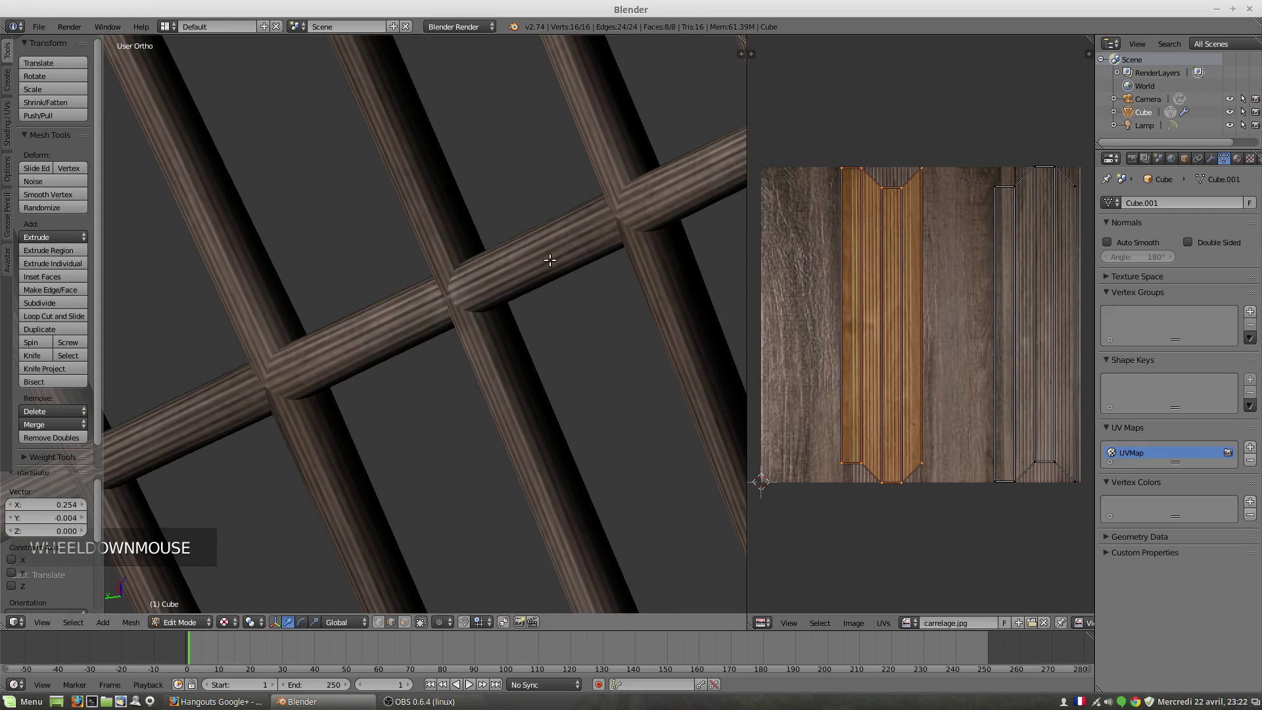
scroll(631, 217, up, 1)
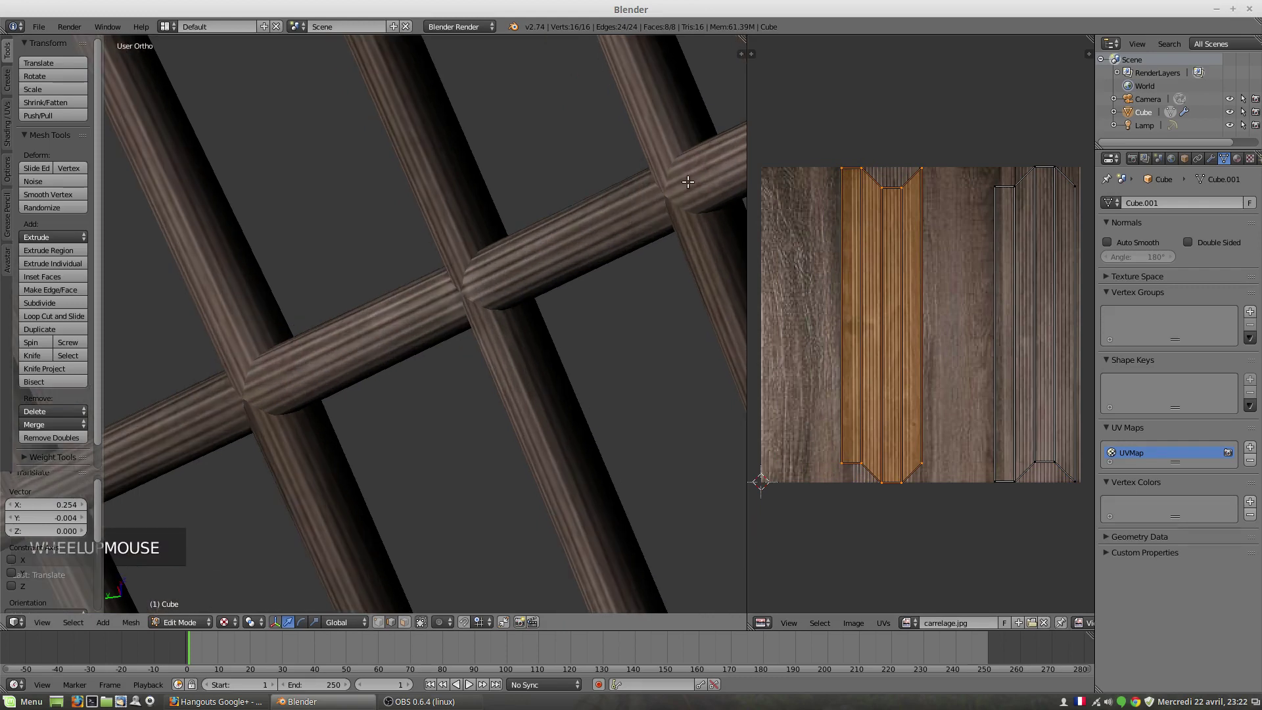
scroll(231, 393, down, 10)
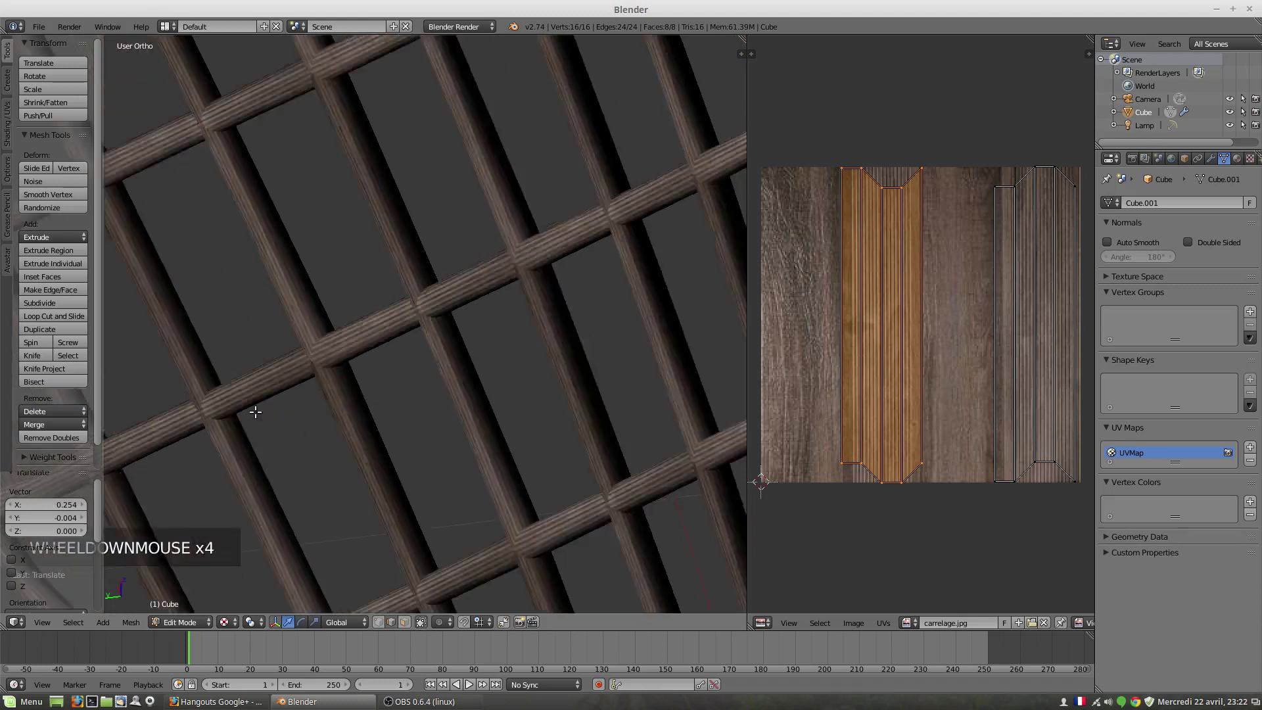
scroll(379, 383, down, 6)
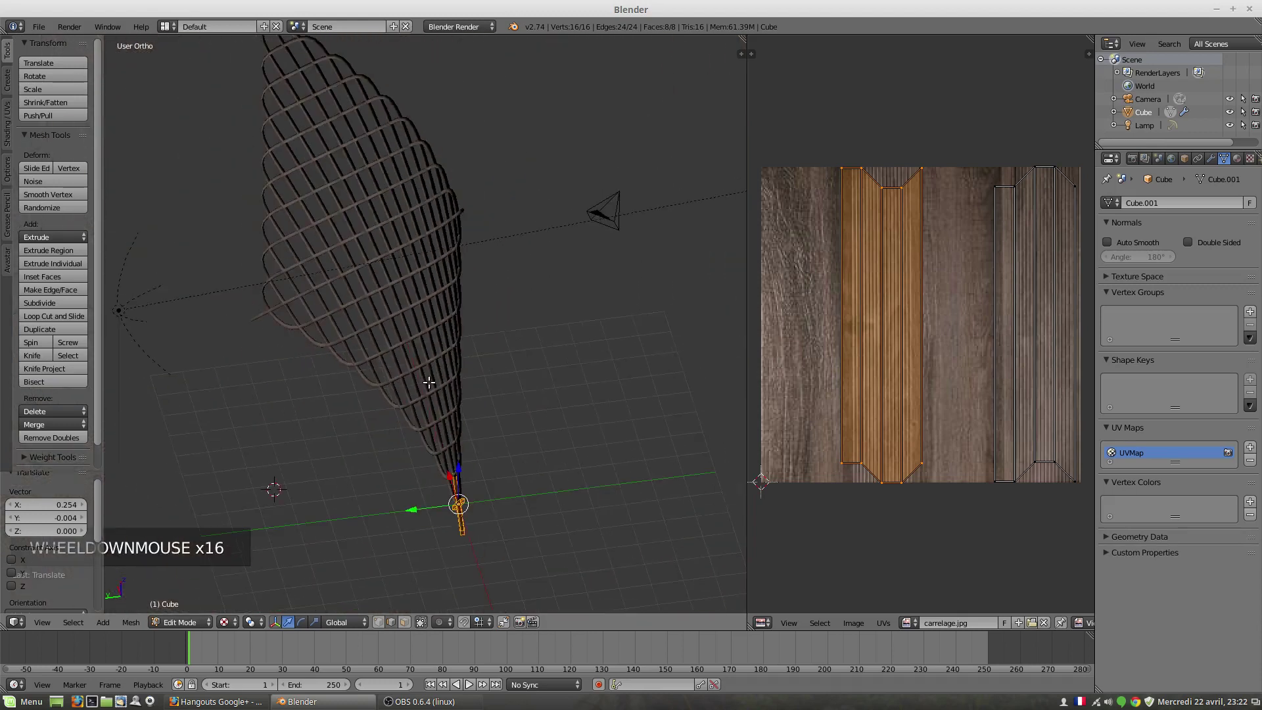
middle_drag(424, 351, 501, 322)
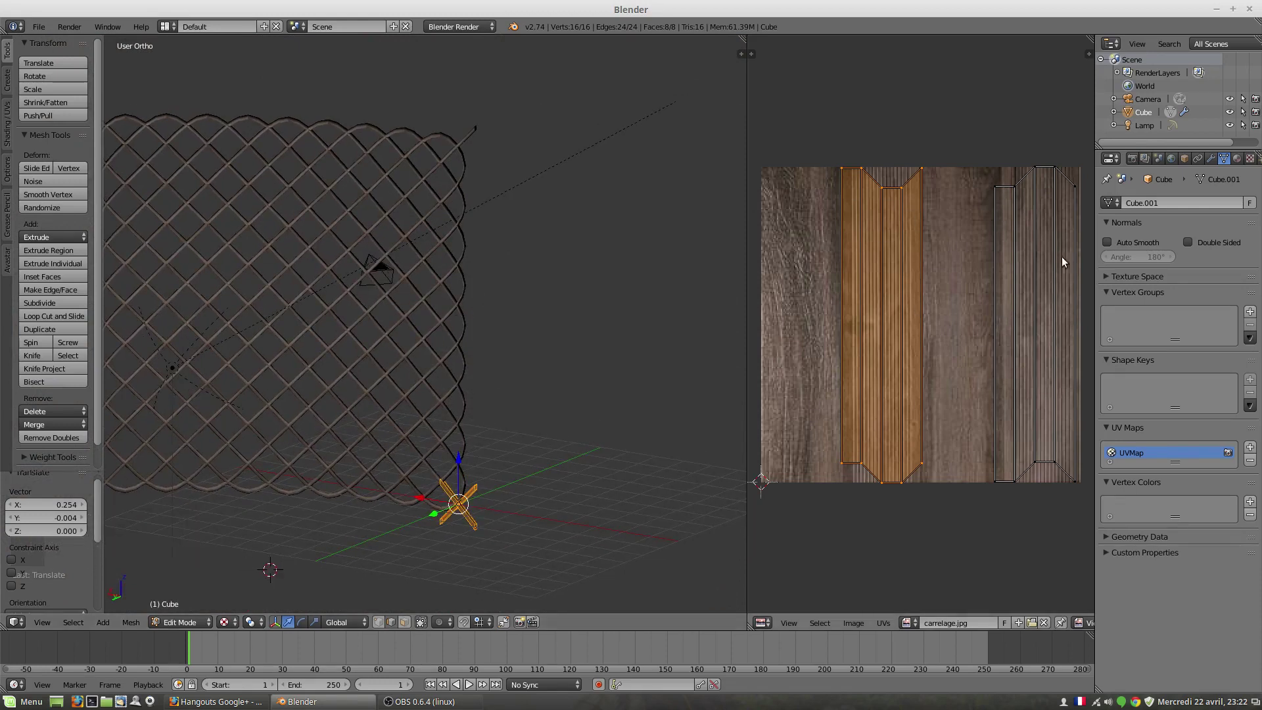
scroll(380, 465, up, 5)
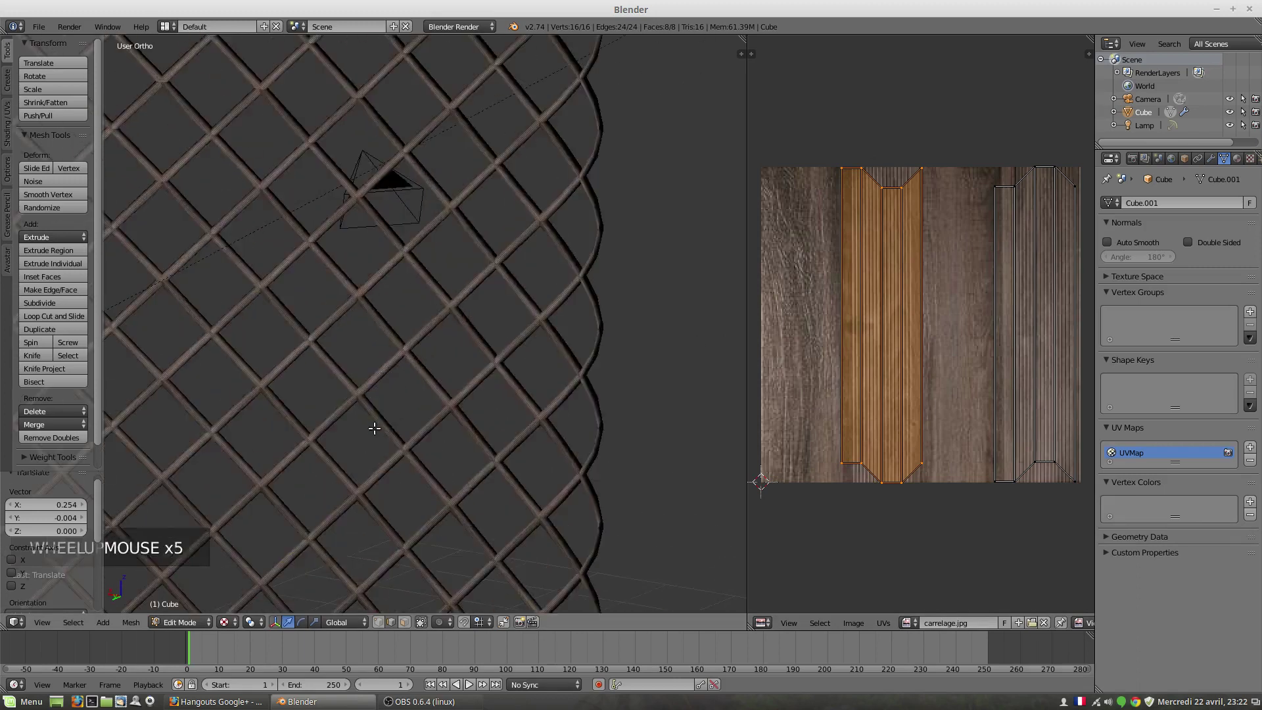
scroll(371, 437, up, 8)
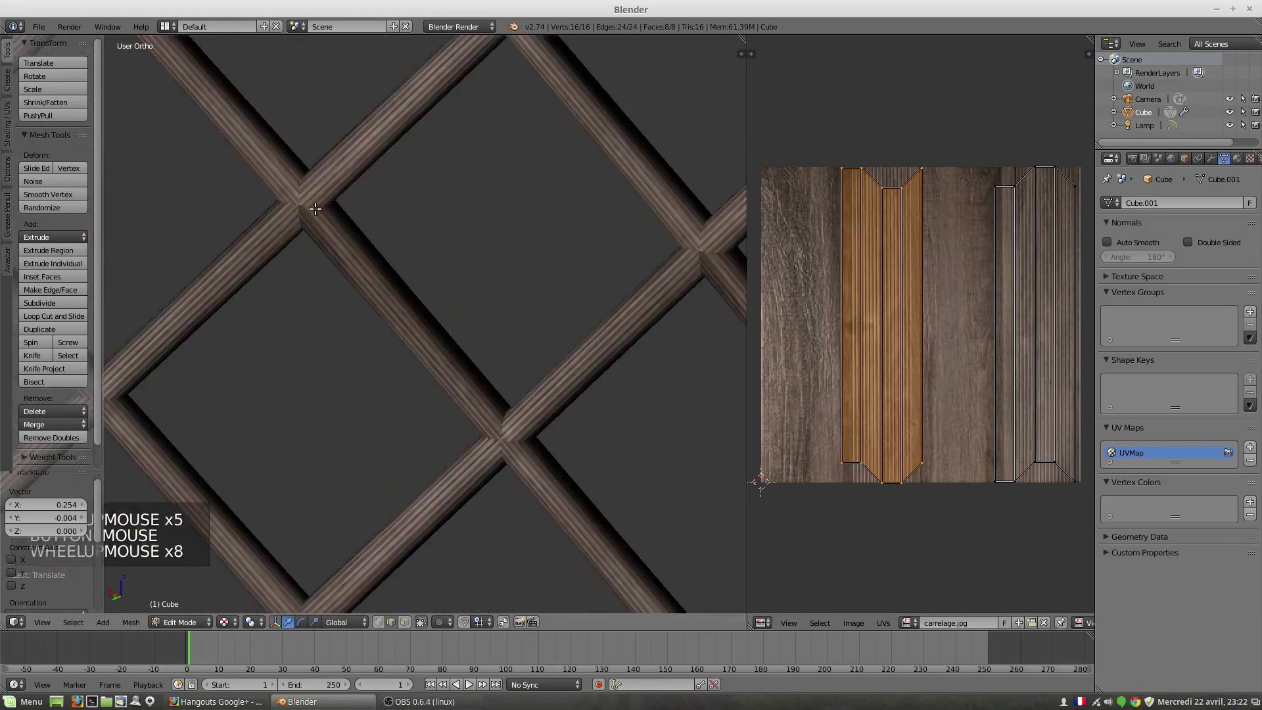
scroll(304, 204, up, 3)
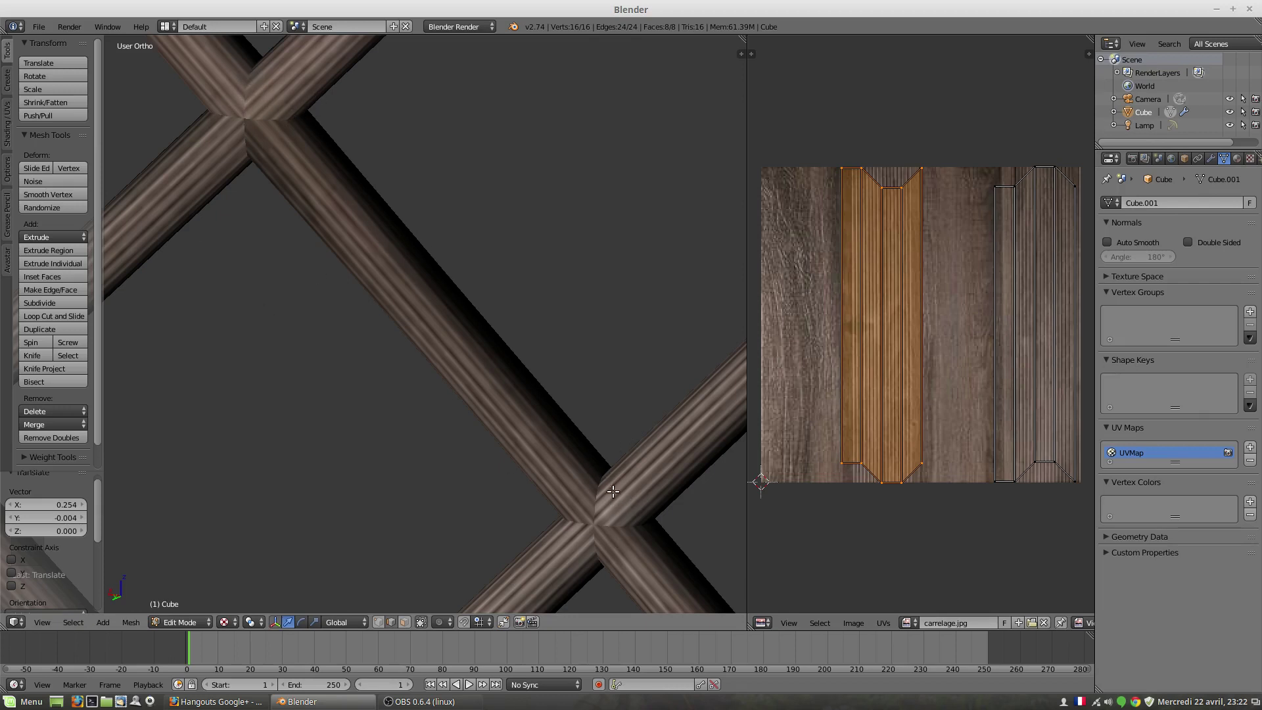
scroll(591, 507, down, 3)
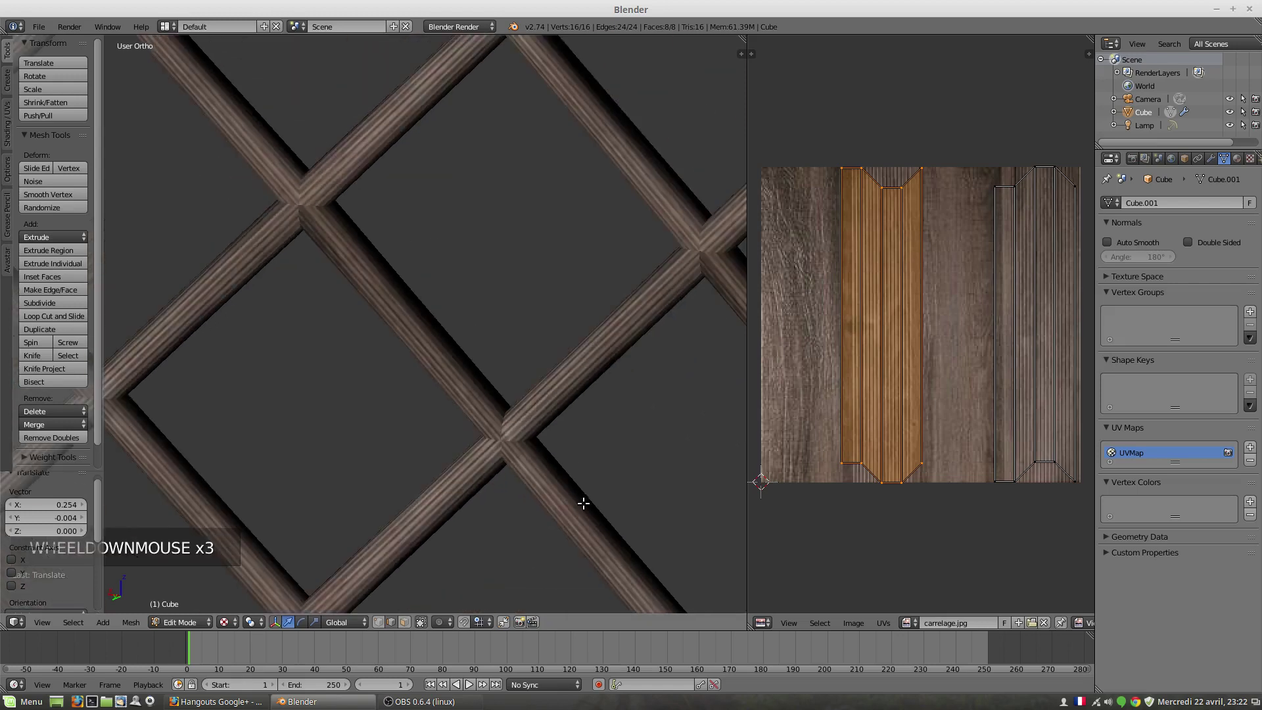
scroll(575, 501, down, 6)
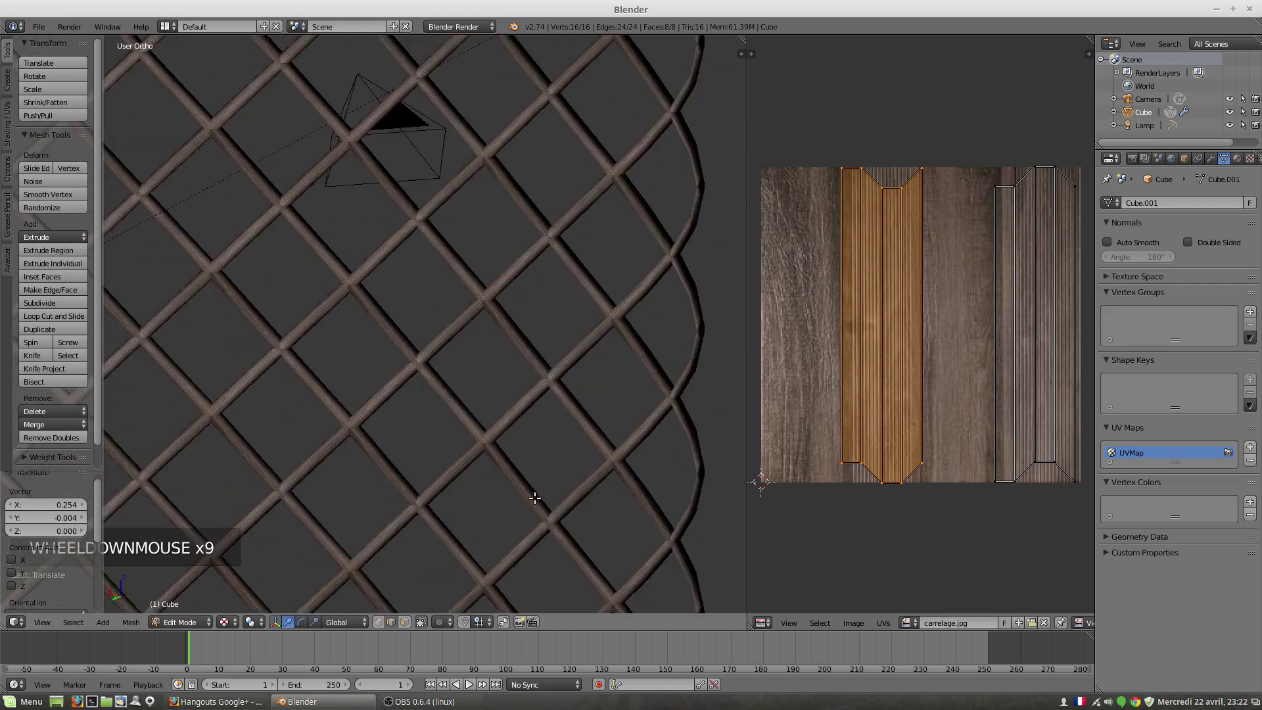
scroll(468, 492, down, 5)
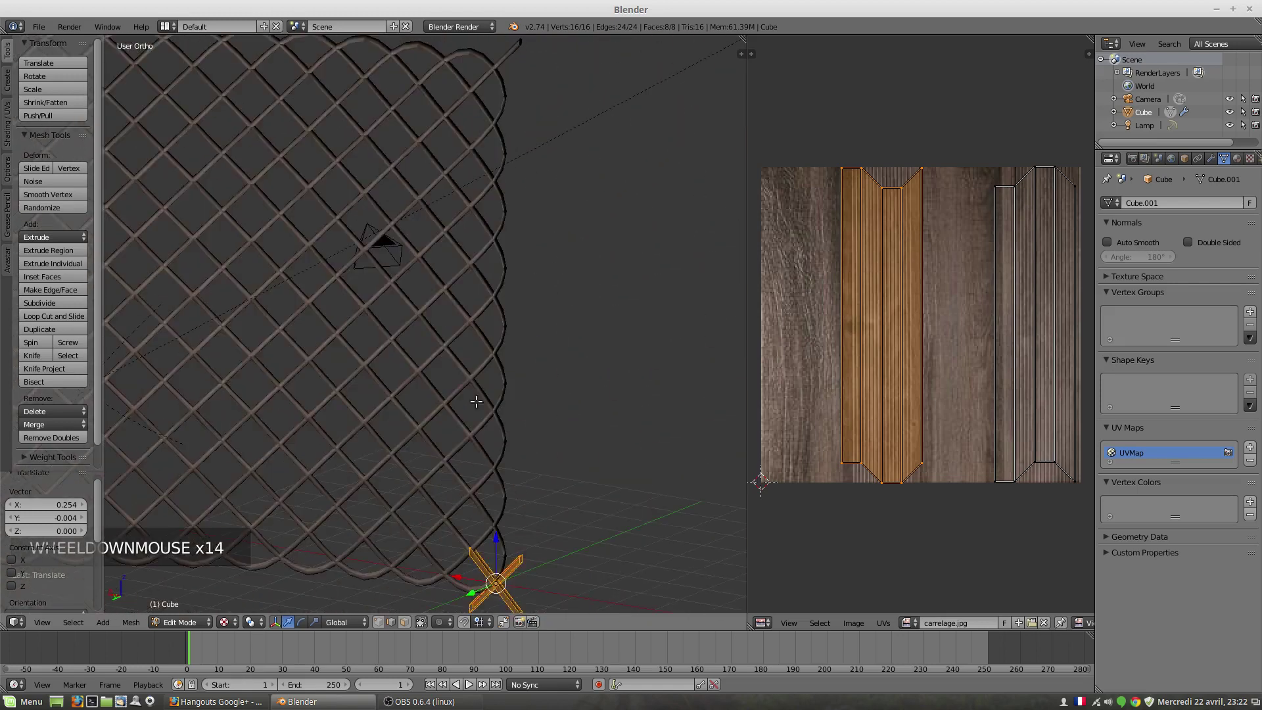
Return the lattice to Object Mode and remove its Subdivision Surface modifier
click(182, 622)
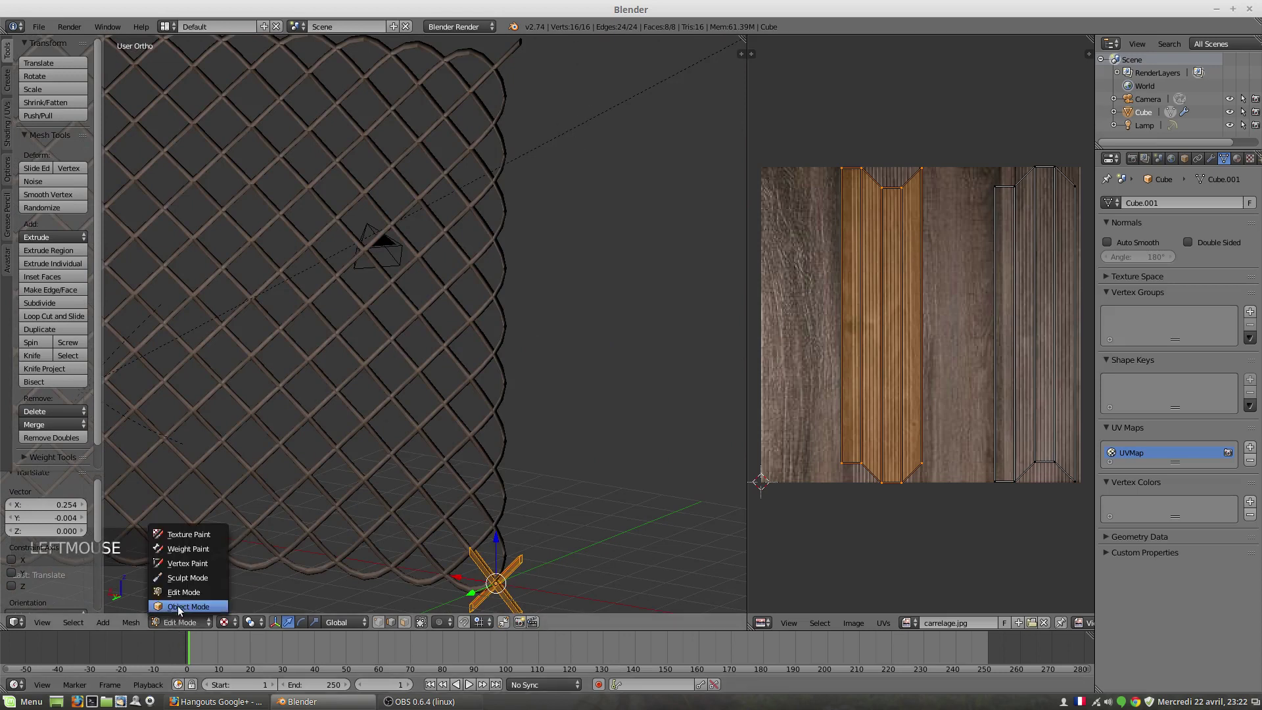
click(188, 606)
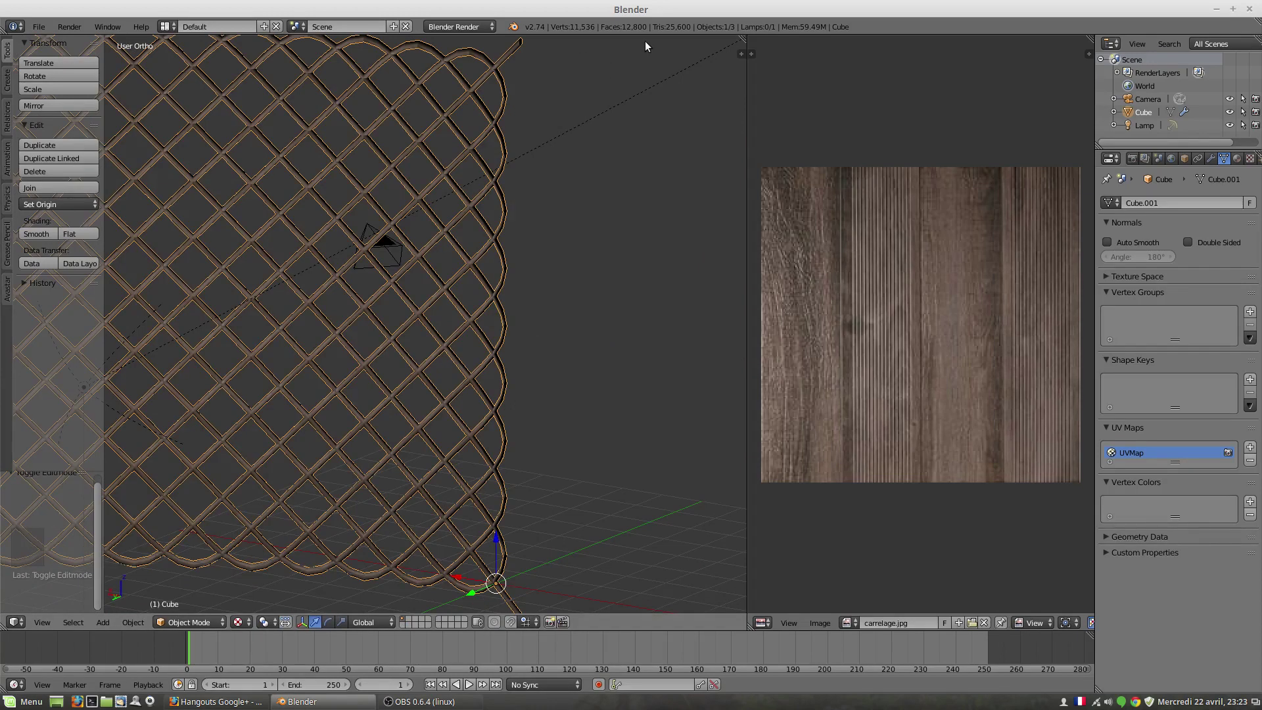
scroll(403, 366, down, 3)
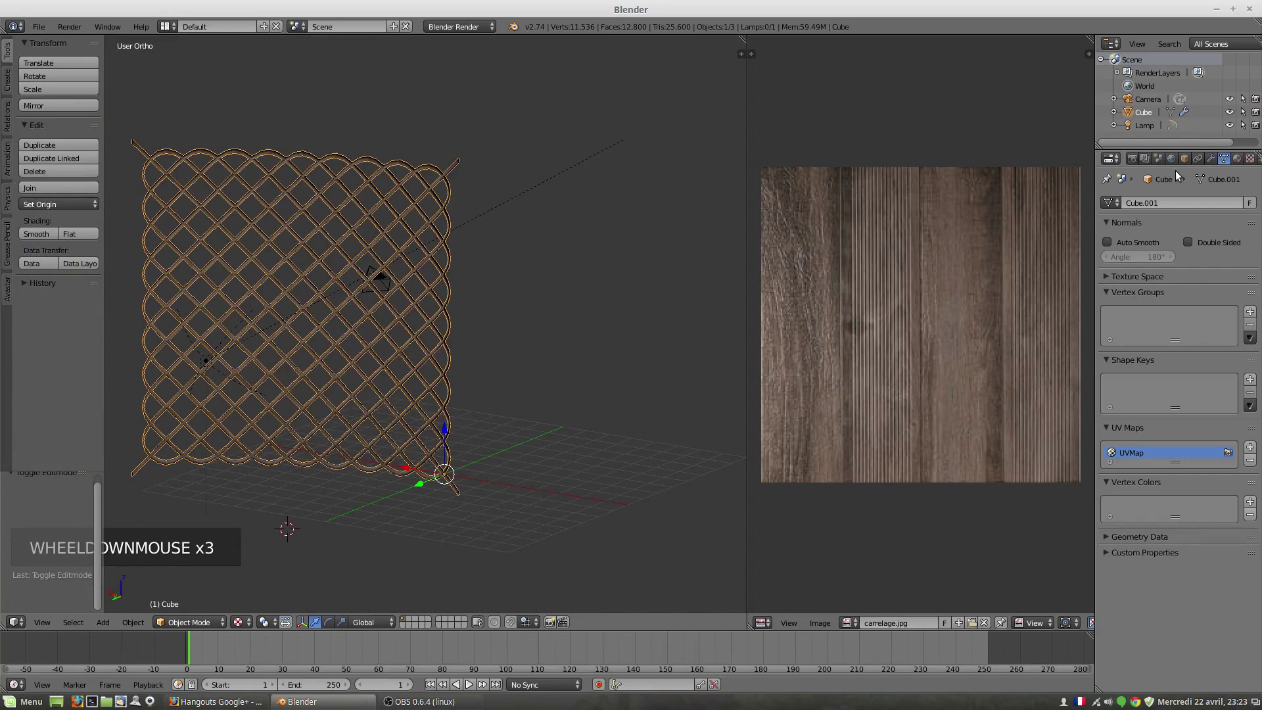
click(1212, 159)
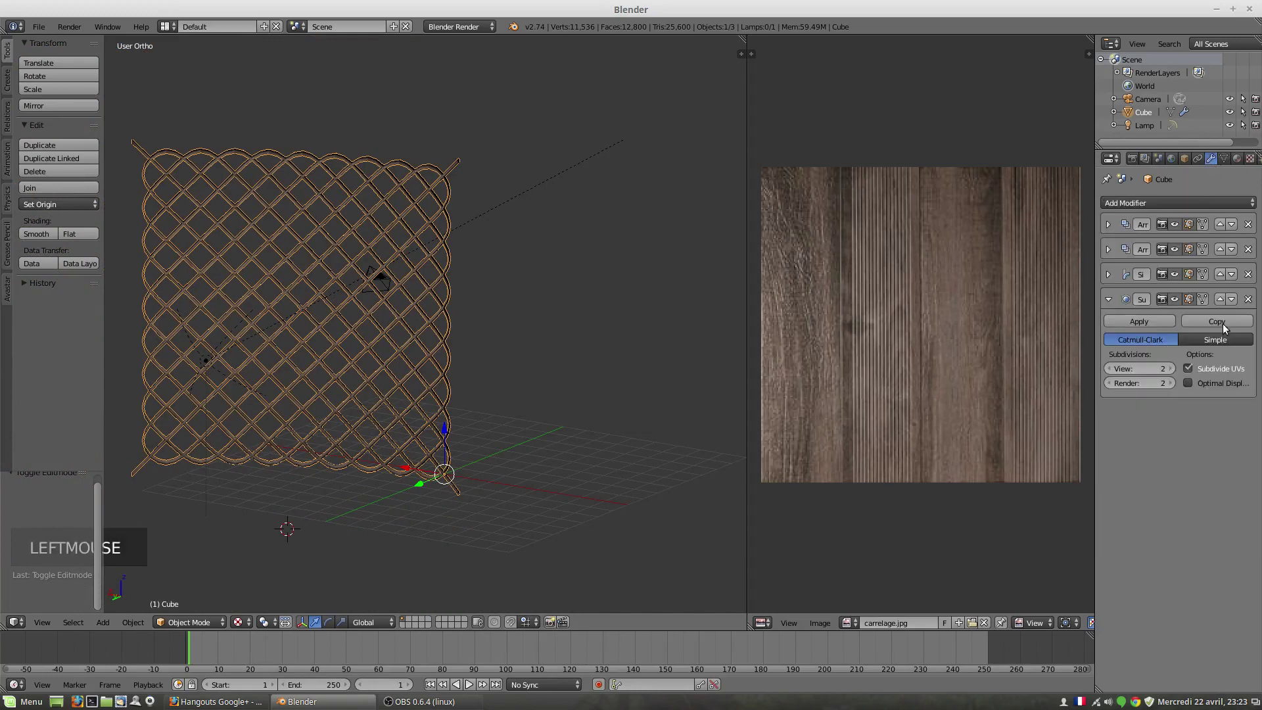
click(1248, 301)
Examine the unsmoothed lattice, its bar crossings and its outer edge, both close up and from both sides
middle_drag(385, 493, 211, 530)
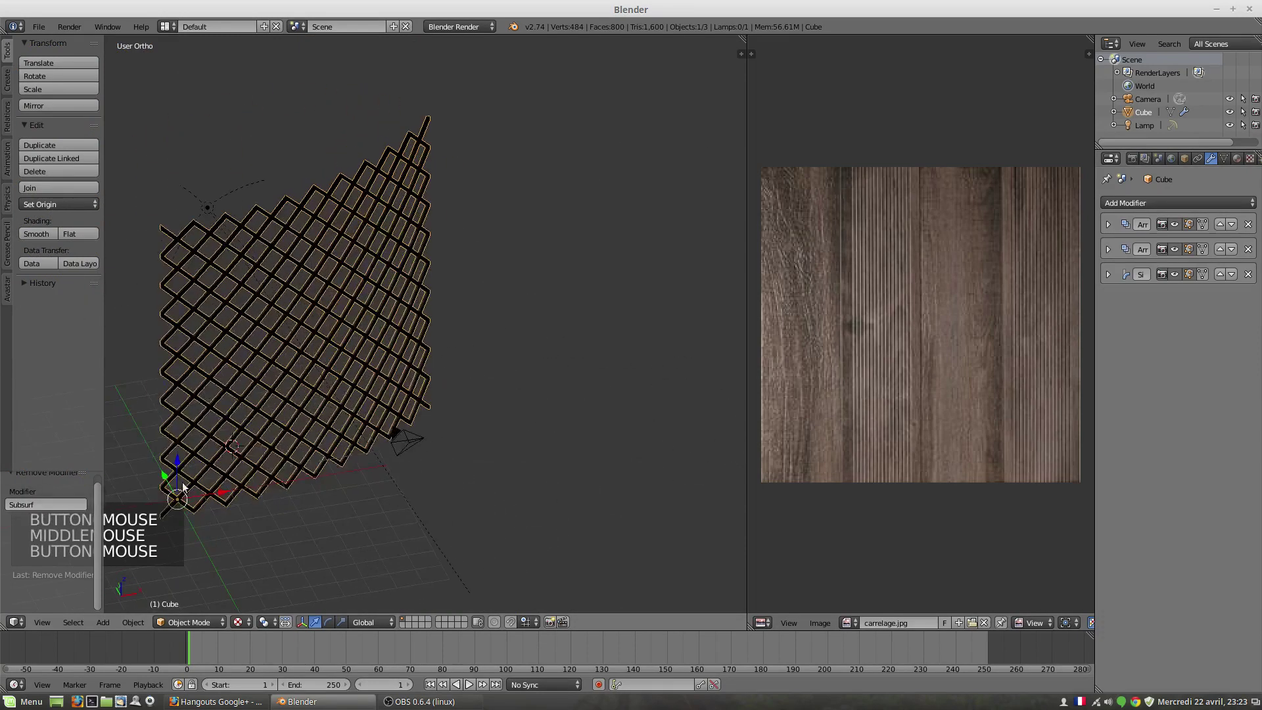
scroll(184, 480, up, 11)
middle_drag(214, 437, 405, 408)
scroll(380, 333, up, 3)
scroll(394, 335, up, 5)
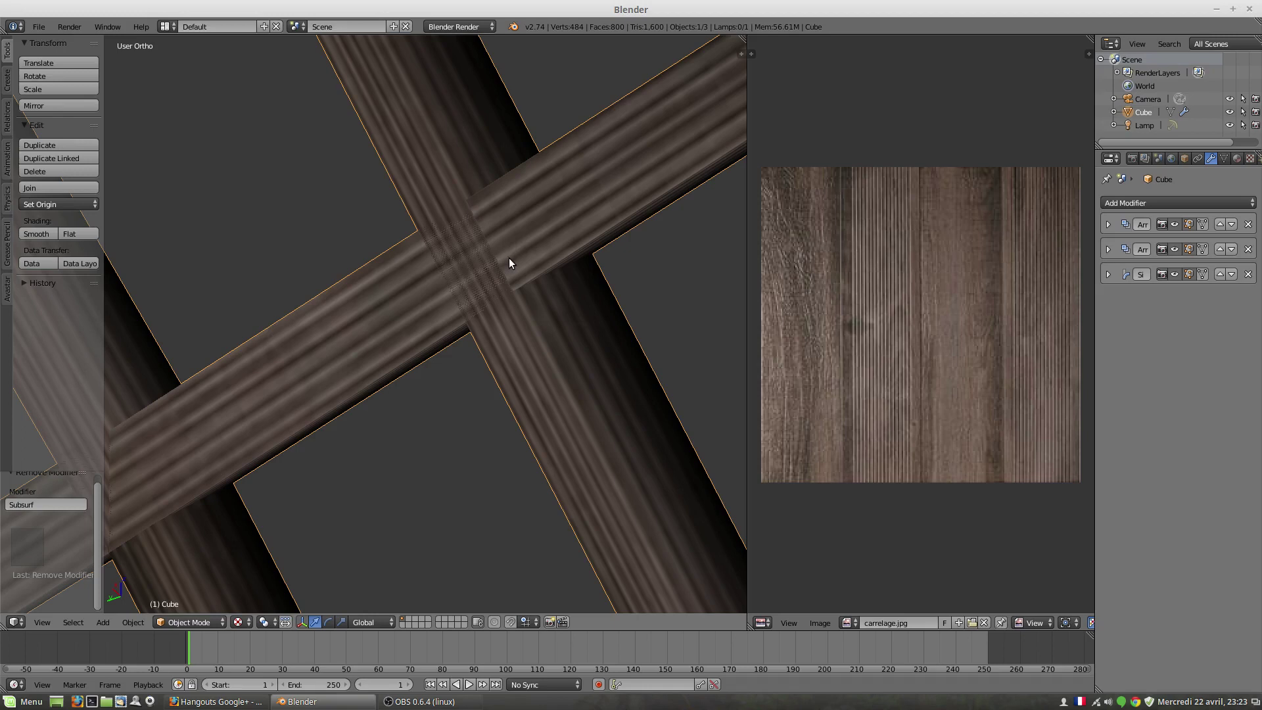
scroll(421, 387, down, 11)
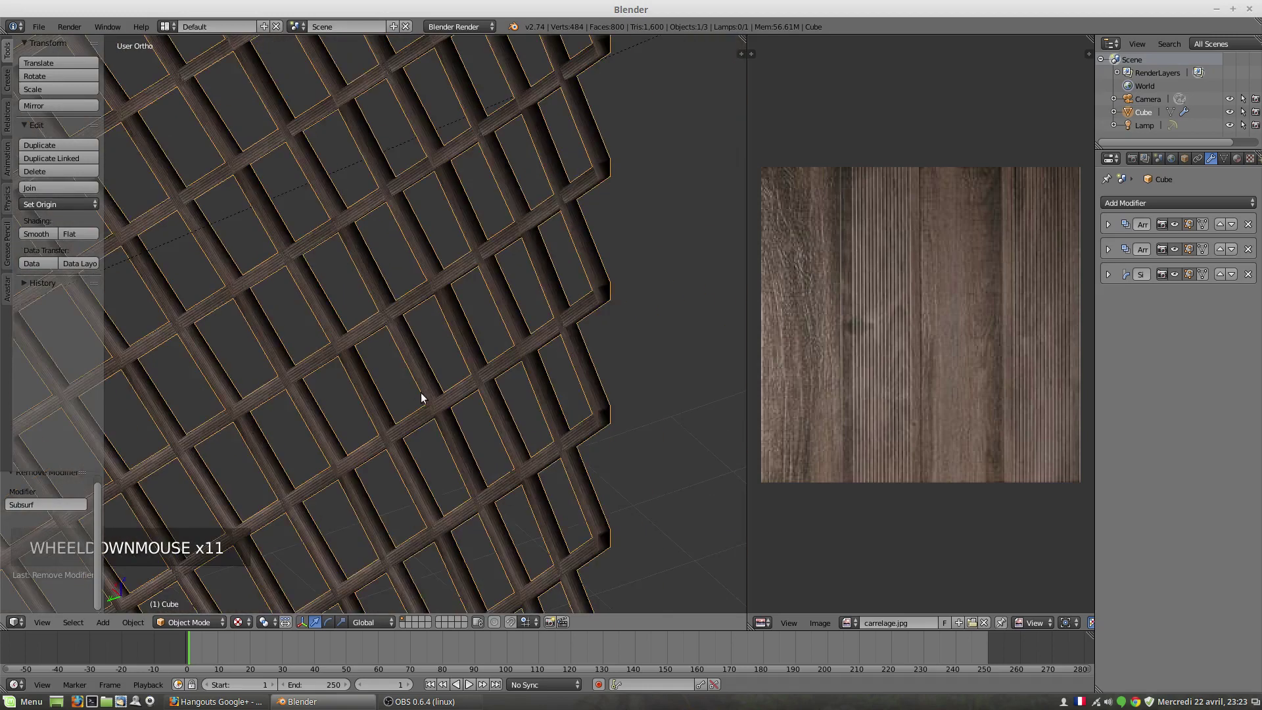
scroll(420, 395, down, 7)
middle_drag(425, 395, 272, 401)
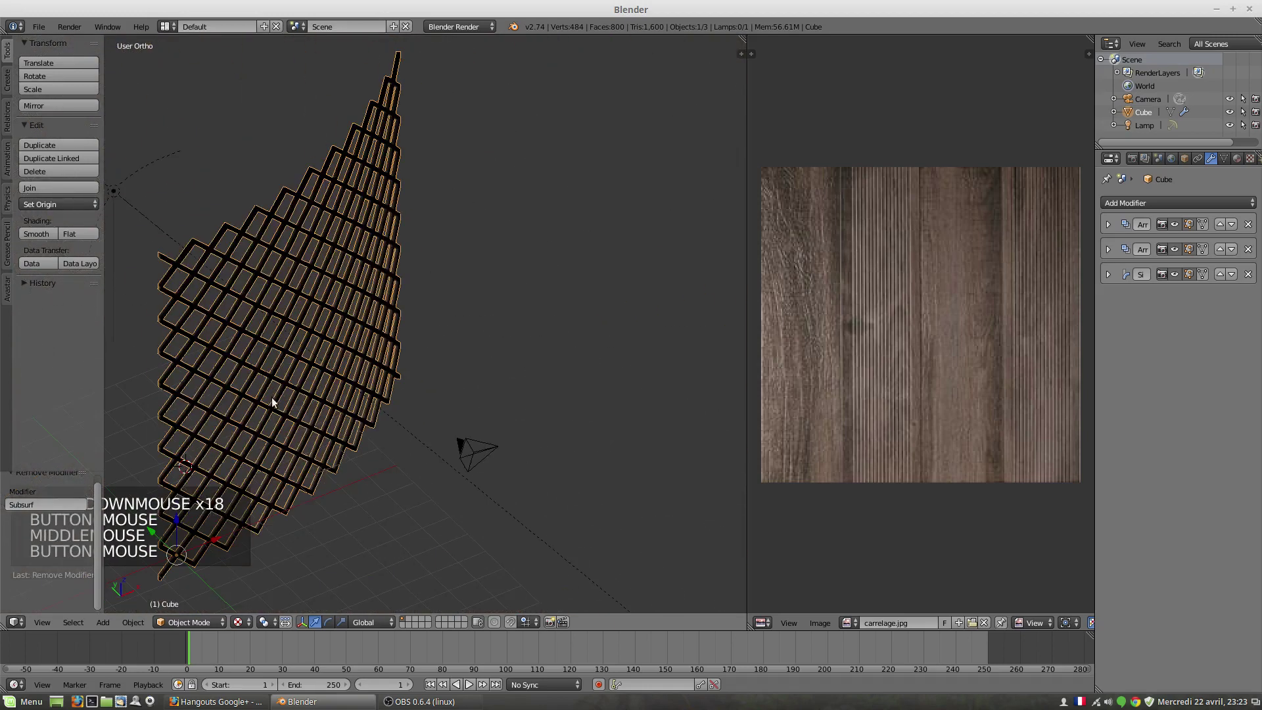
scroll(324, 429, down, 2)
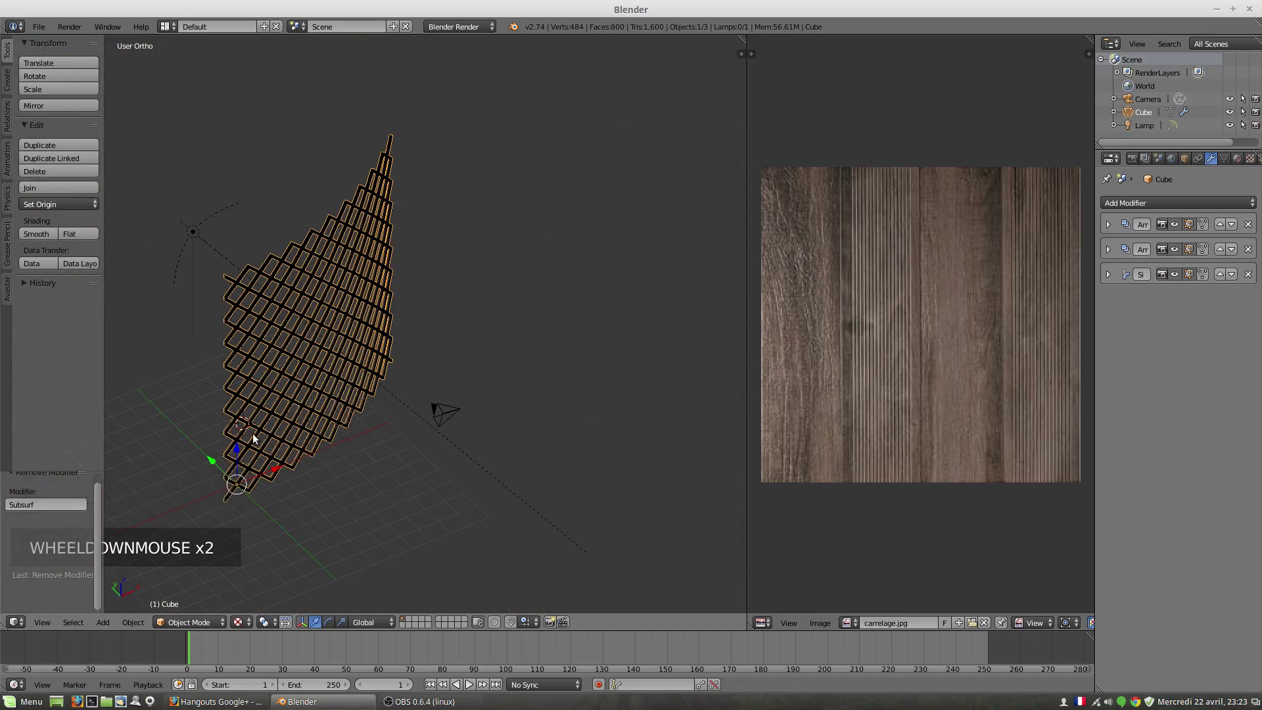
scroll(255, 434, up, 8)
middle_click(254, 414)
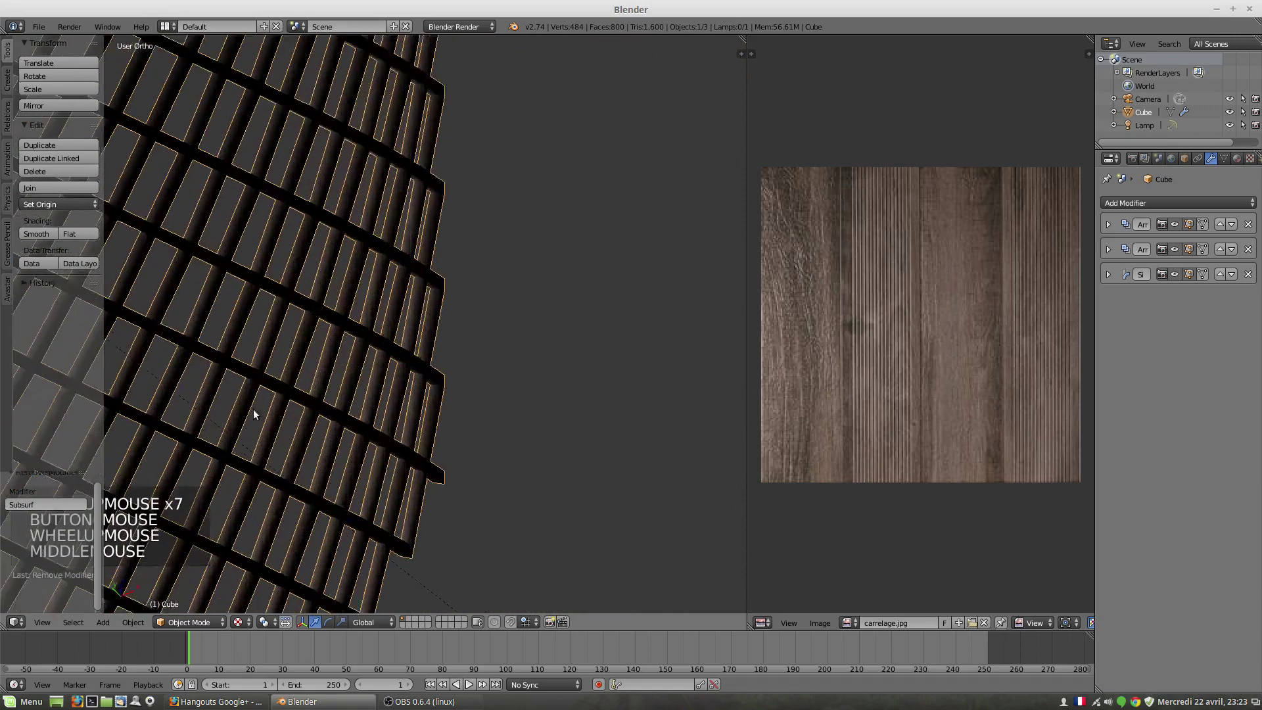
middle_drag(253, 415, 368, 392)
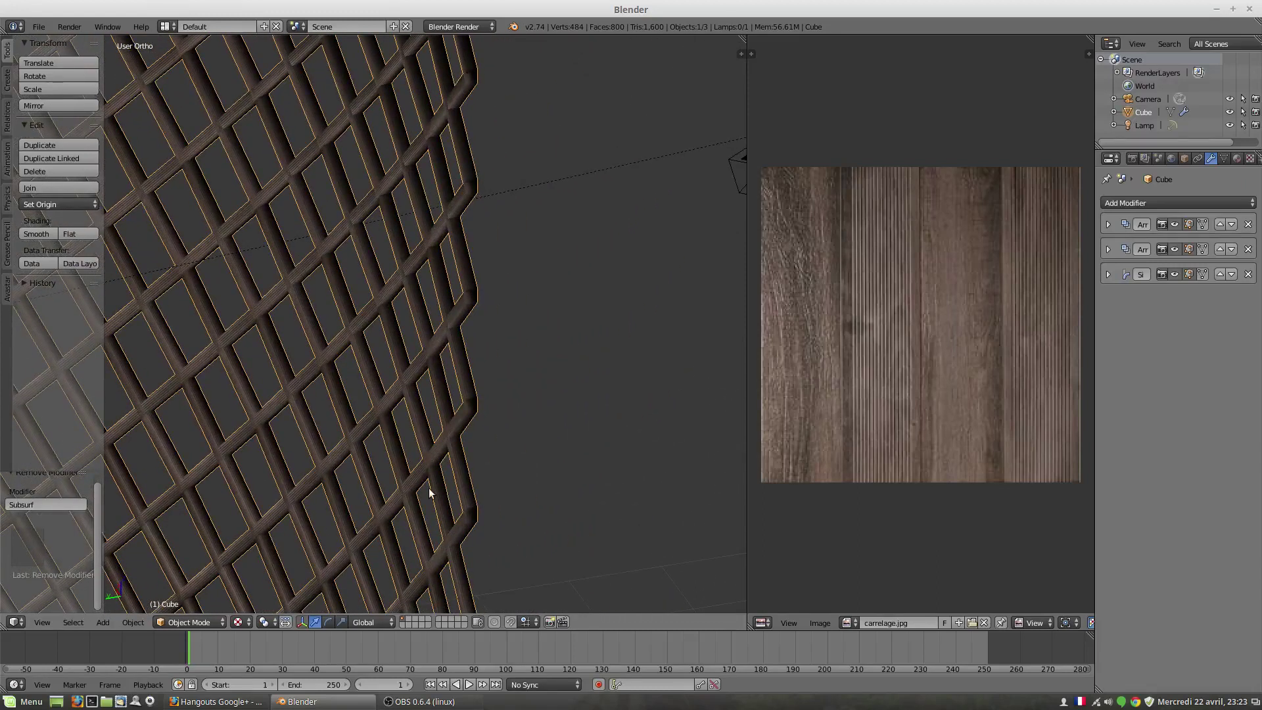
scroll(428, 487, down, 7)
middle_drag(385, 524, 268, 507)
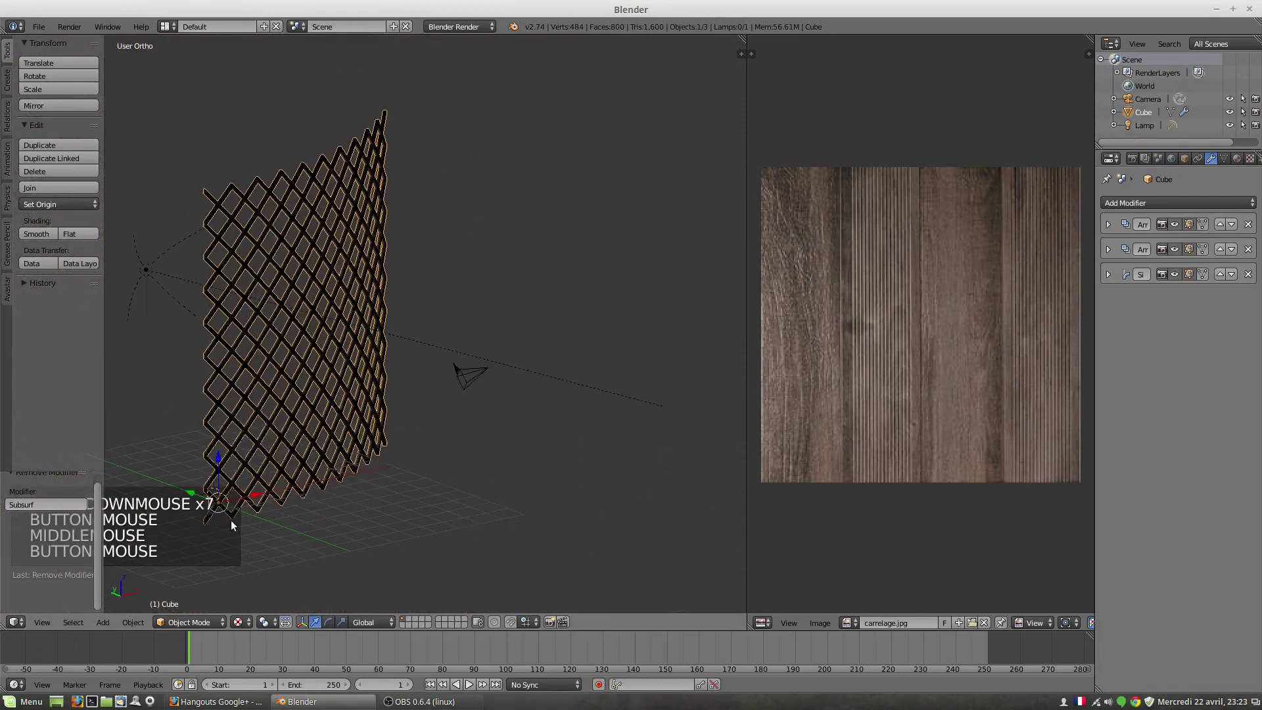
Enter Edit Mode and select only one bar of the base cross piece with its linked faces
key(Tab)
shift+middle_drag(283, 453, 466, 423)
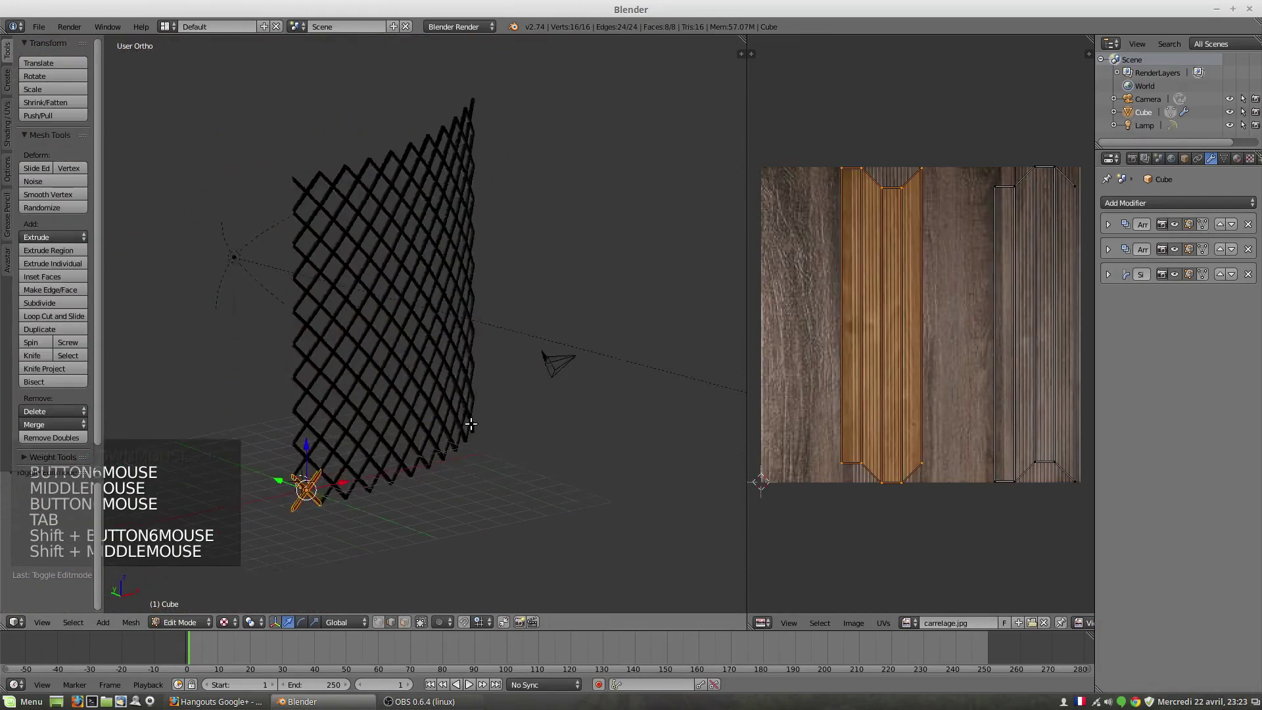
scroll(460, 500, up, 6)
shift+middle_drag(480, 536, 424, 404)
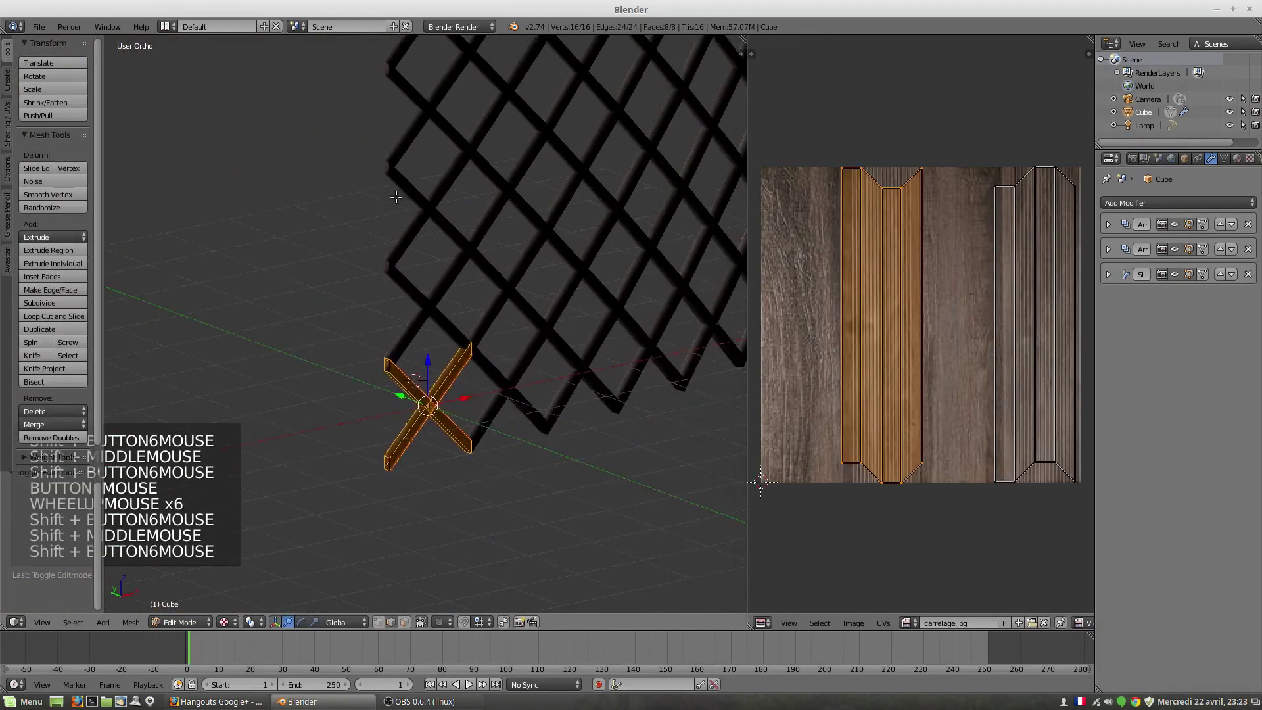
scroll(442, 343, up, 5)
shift+middle_drag(443, 344, 308, 250)
scroll(365, 273, up, 6)
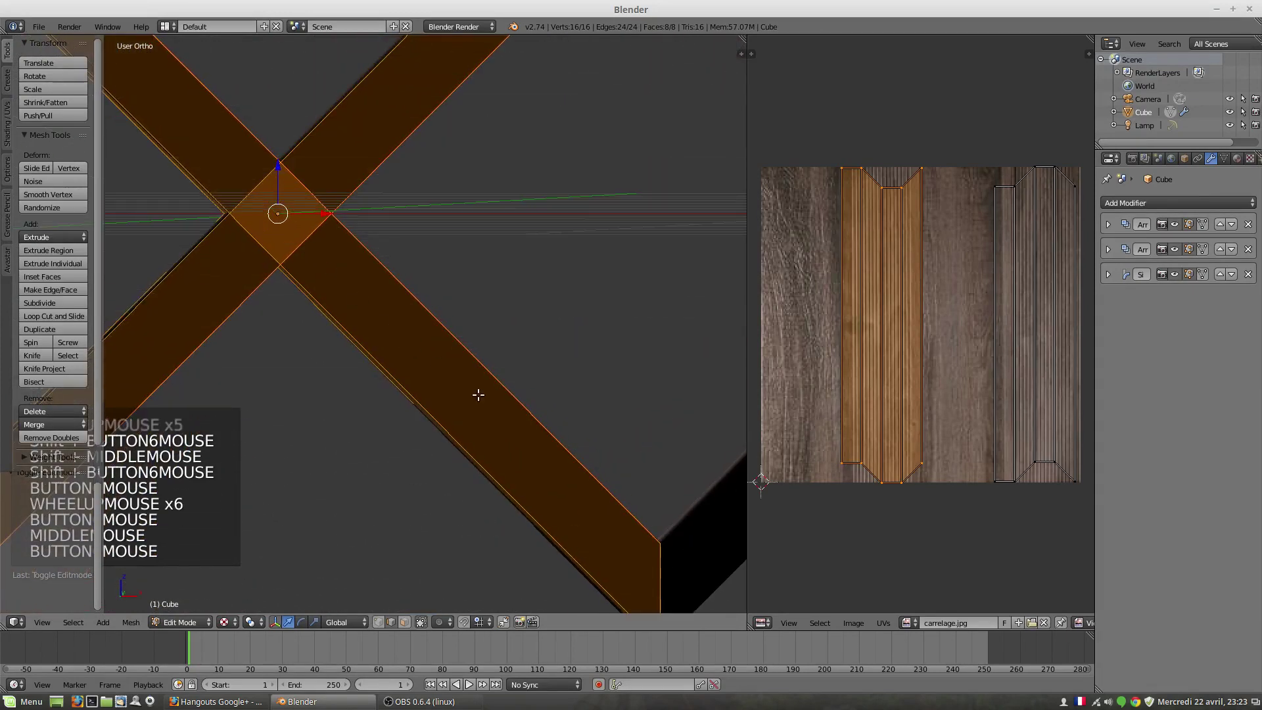
key(a)
key(l)
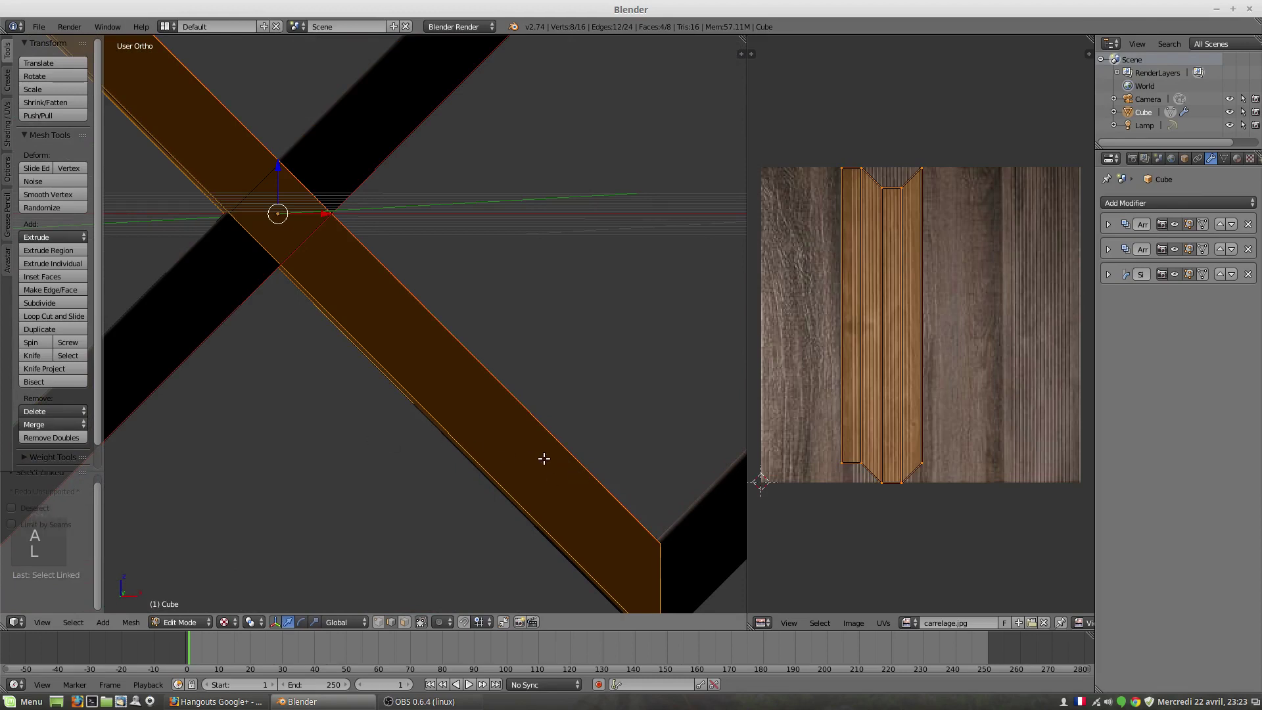
middle_drag(377, 428, 515, 434)
middle_drag(508, 384, 419, 349)
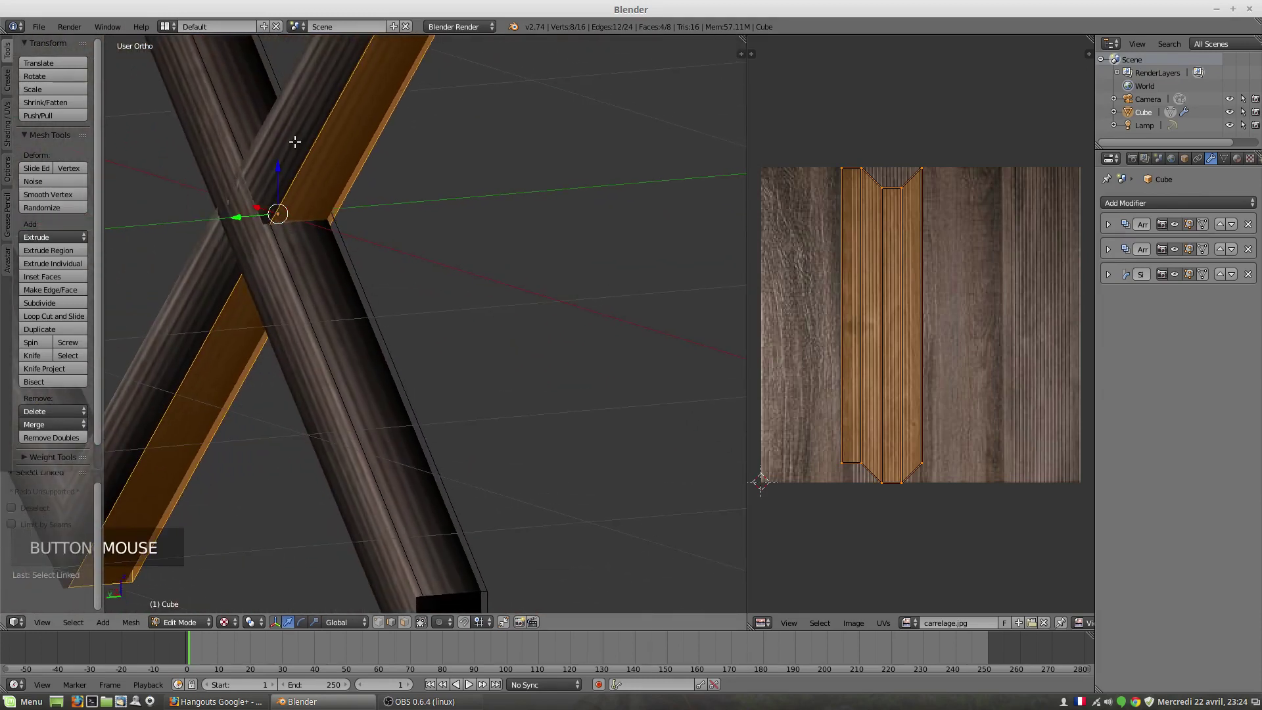
Clear the selection, switch to face selection, and select the linked faces of one bar of the base cross
key(l)
key(l)
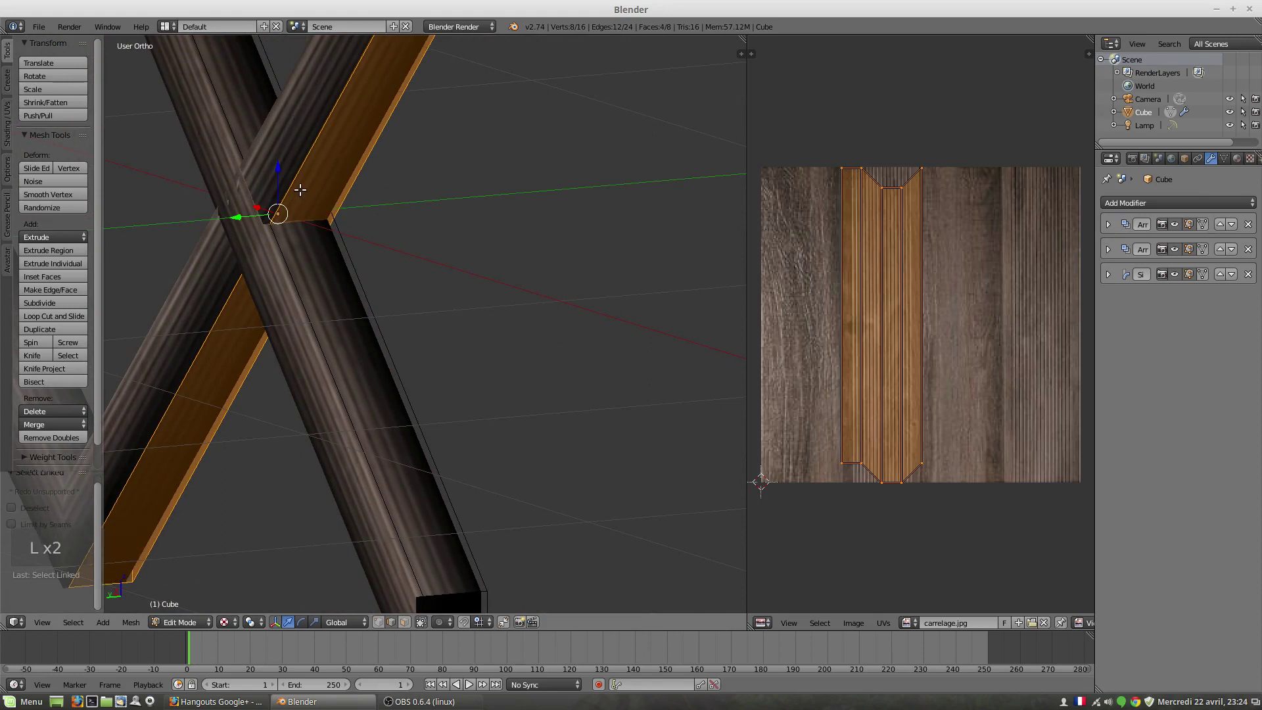
key(a)
scroll(303, 194, down, 5)
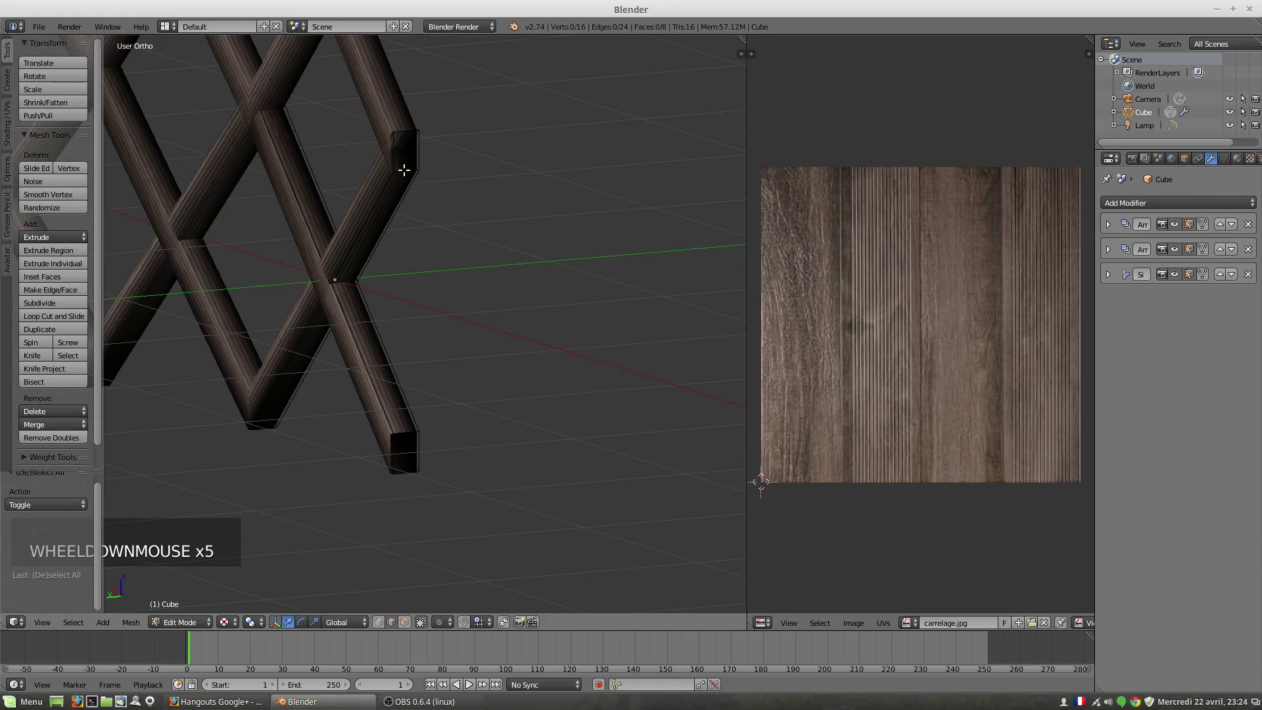
click(406, 623)
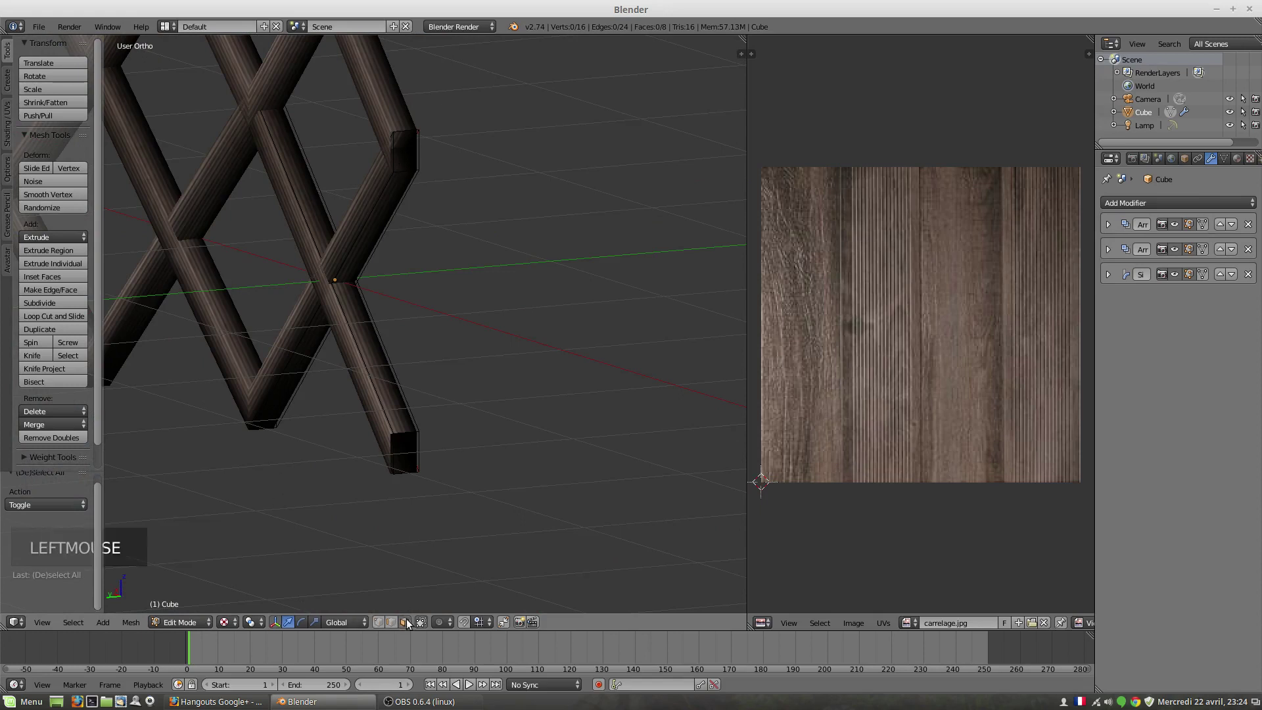
key(l)
key(l)
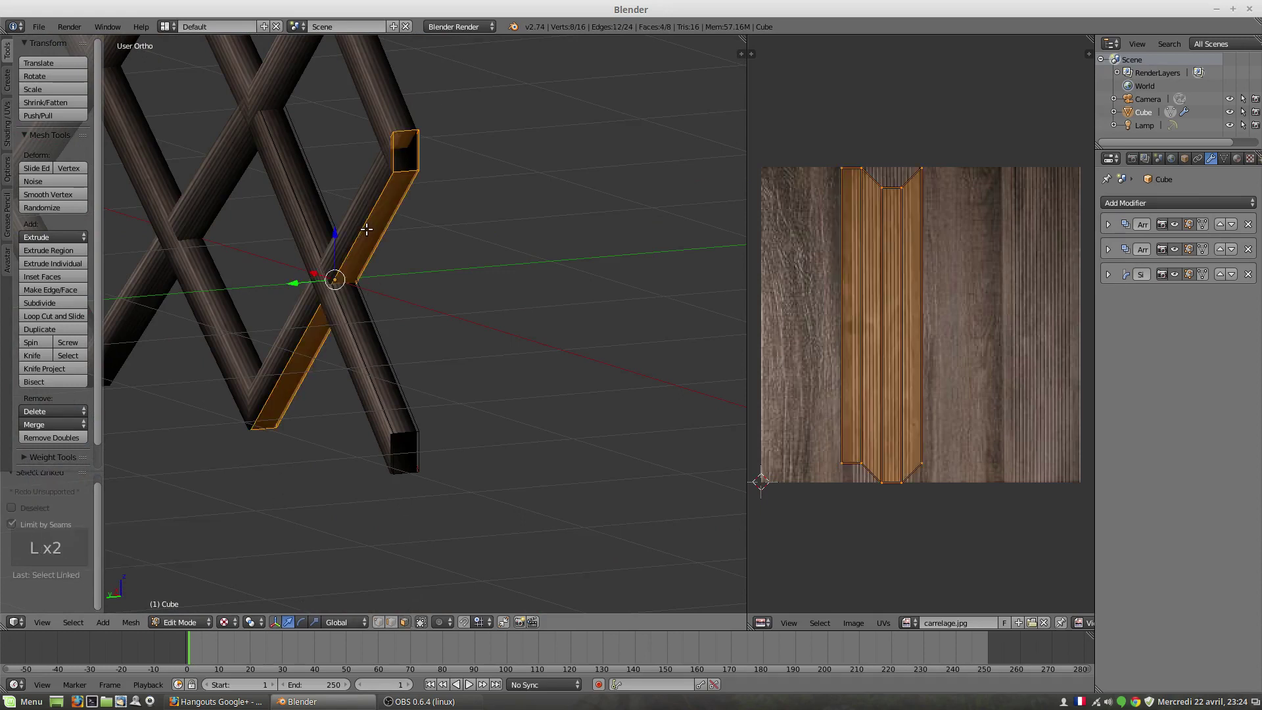
key(l)
key(l)
key(l)
middle_drag(322, 366, 501, 381)
key(l)
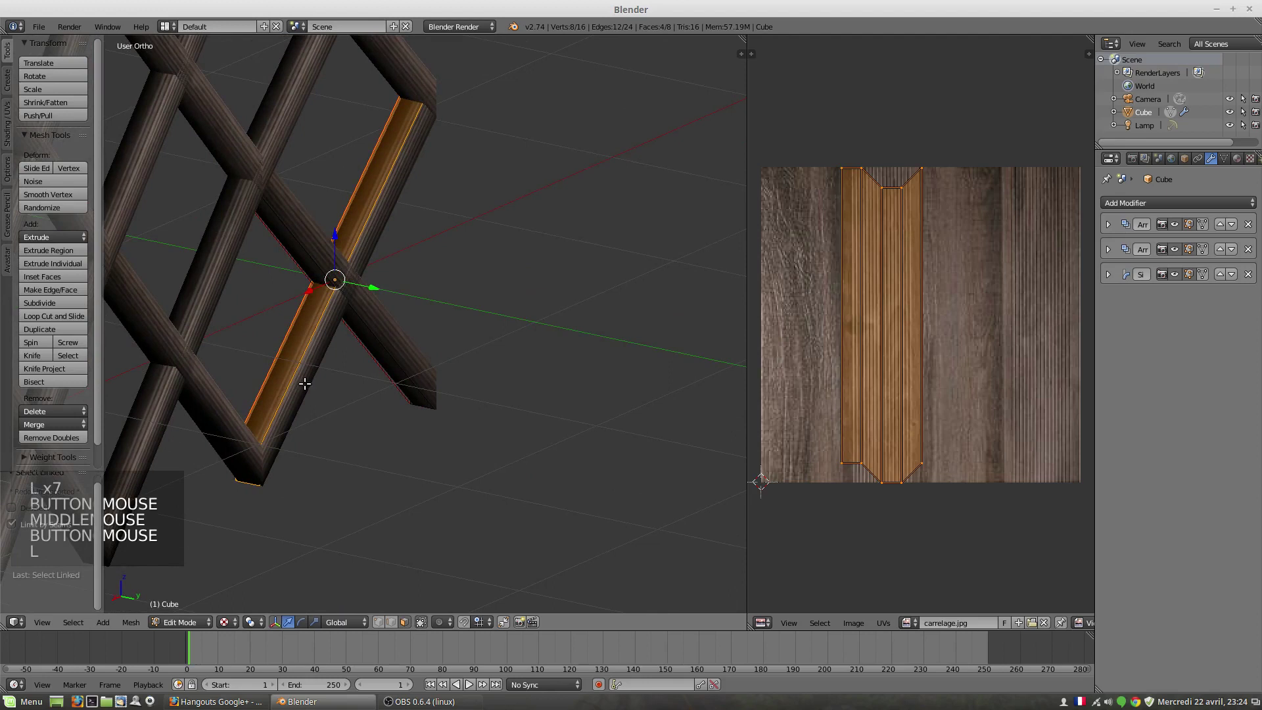
Try to adjust the bar's selection by toggling individual side faces of the cross piece
scroll(307, 414, up, 3)
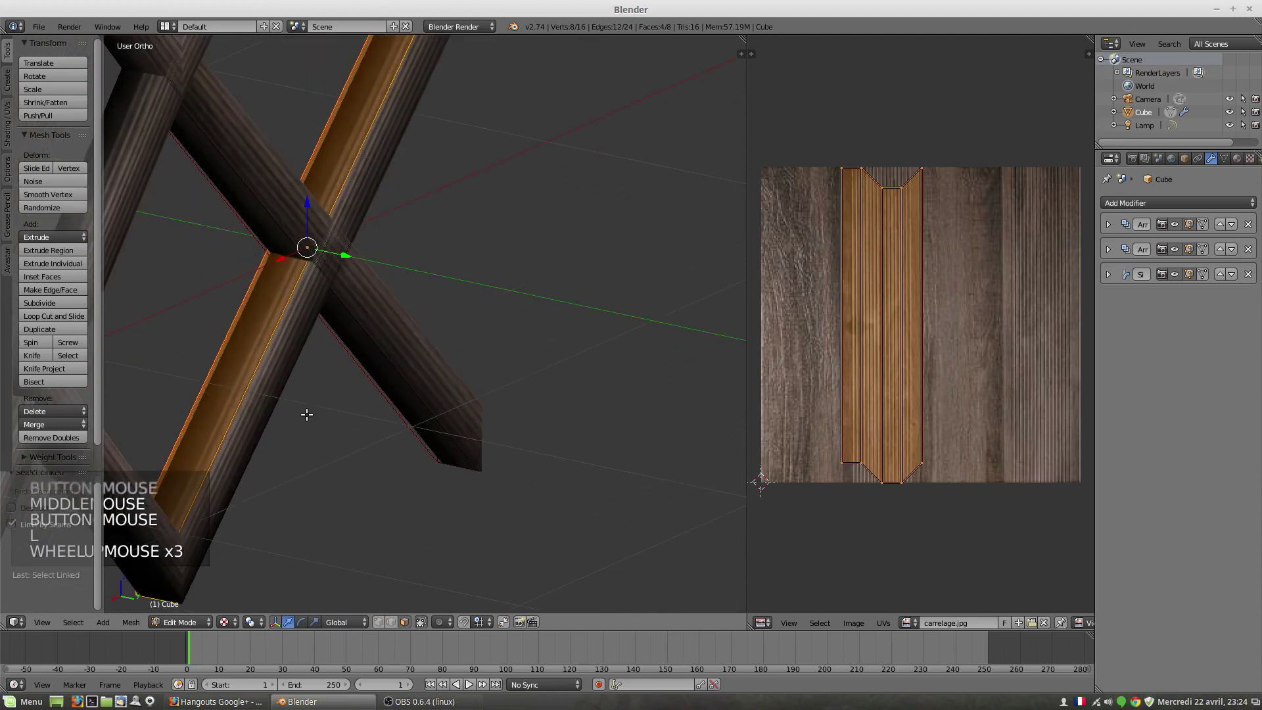
shift+right_click(273, 353)
middle_drag(295, 365, 232, 336)
shift+right_click(227, 320)
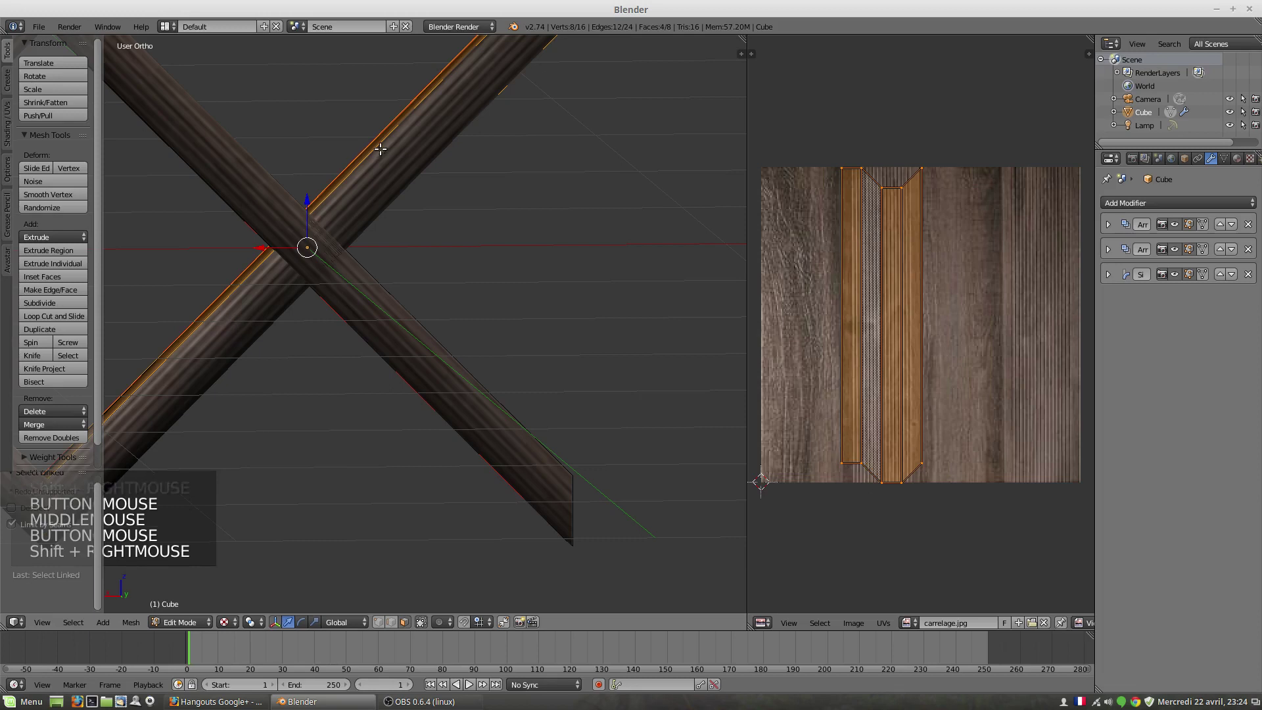
shift+right_click(451, 110)
shift+right_click(451, 130)
shift+right_click(474, 93)
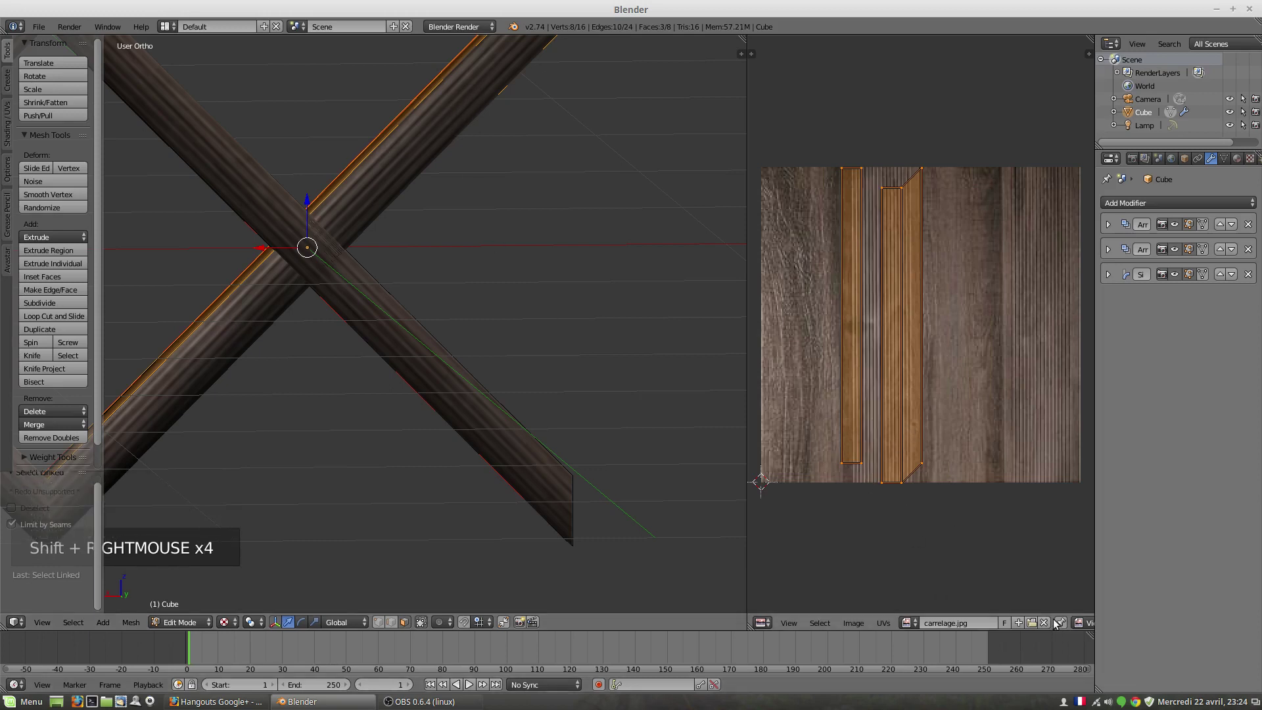
Turn on selection syncing between the UV editor and the mesh, and add the bar's missing UV strip to the selection
middle_drag(1054, 622, 871, 624)
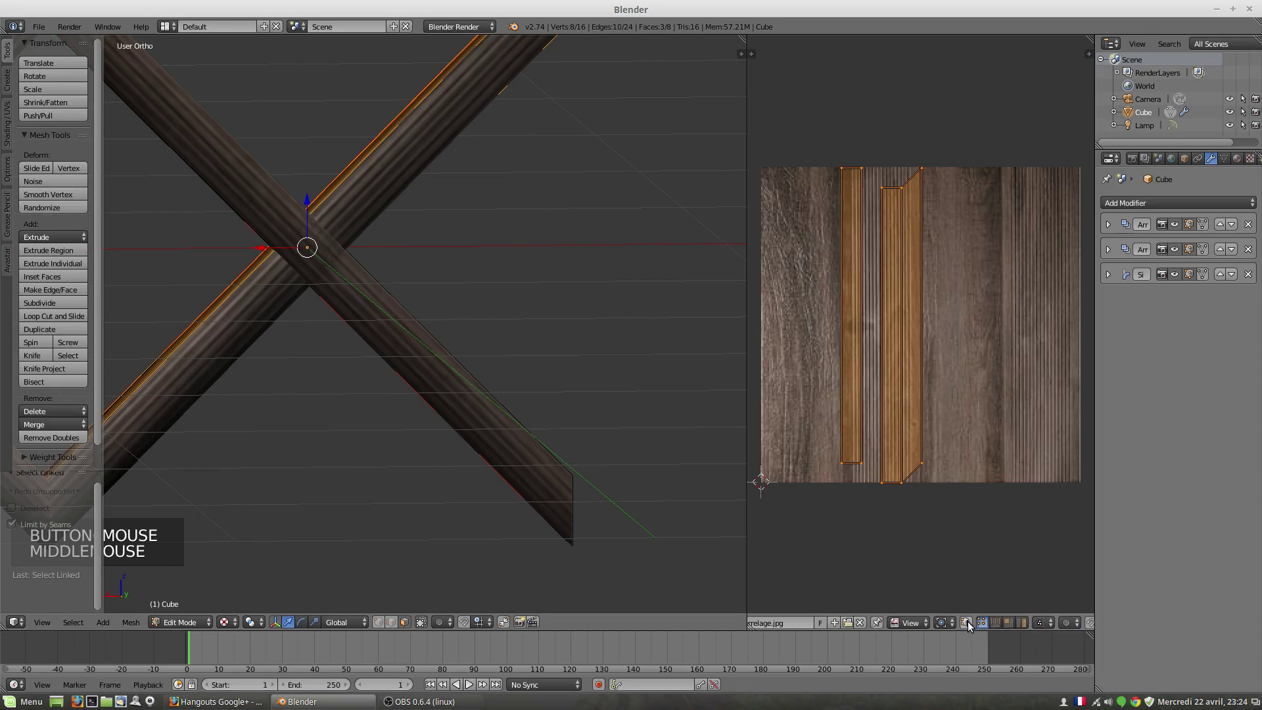
click(967, 622)
key(l)
key(l)
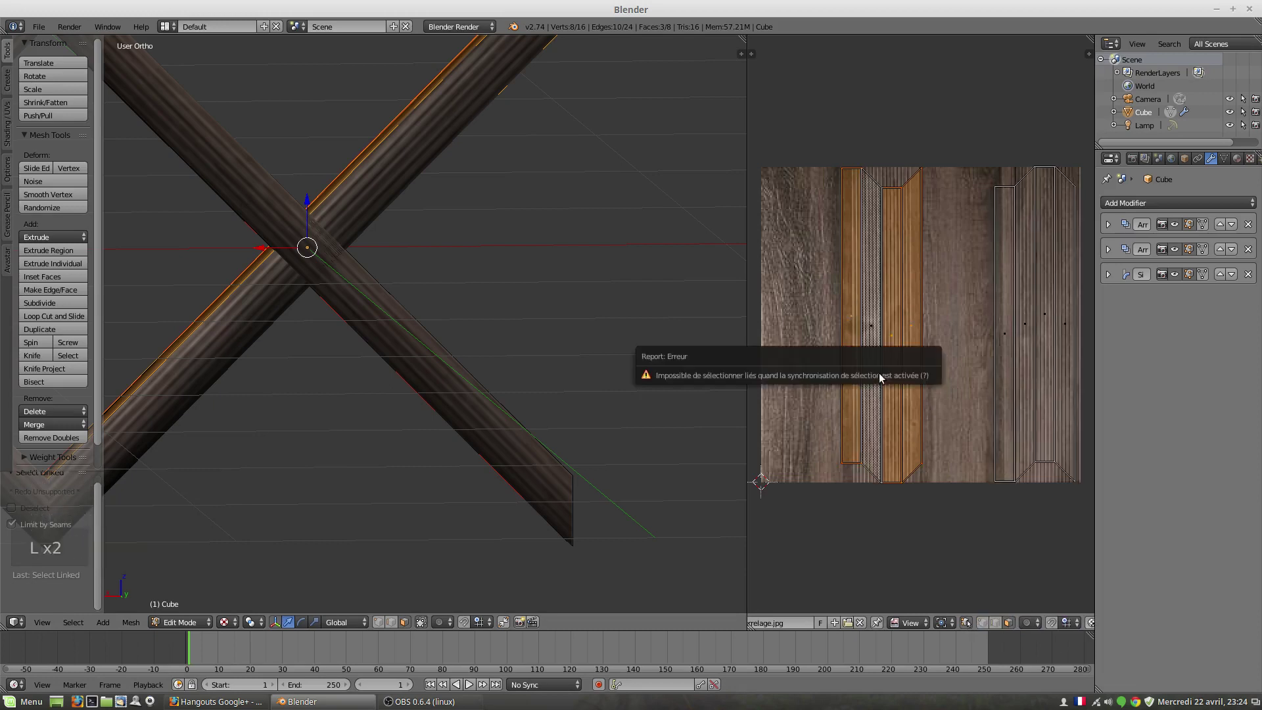
shift+right_click(872, 328)
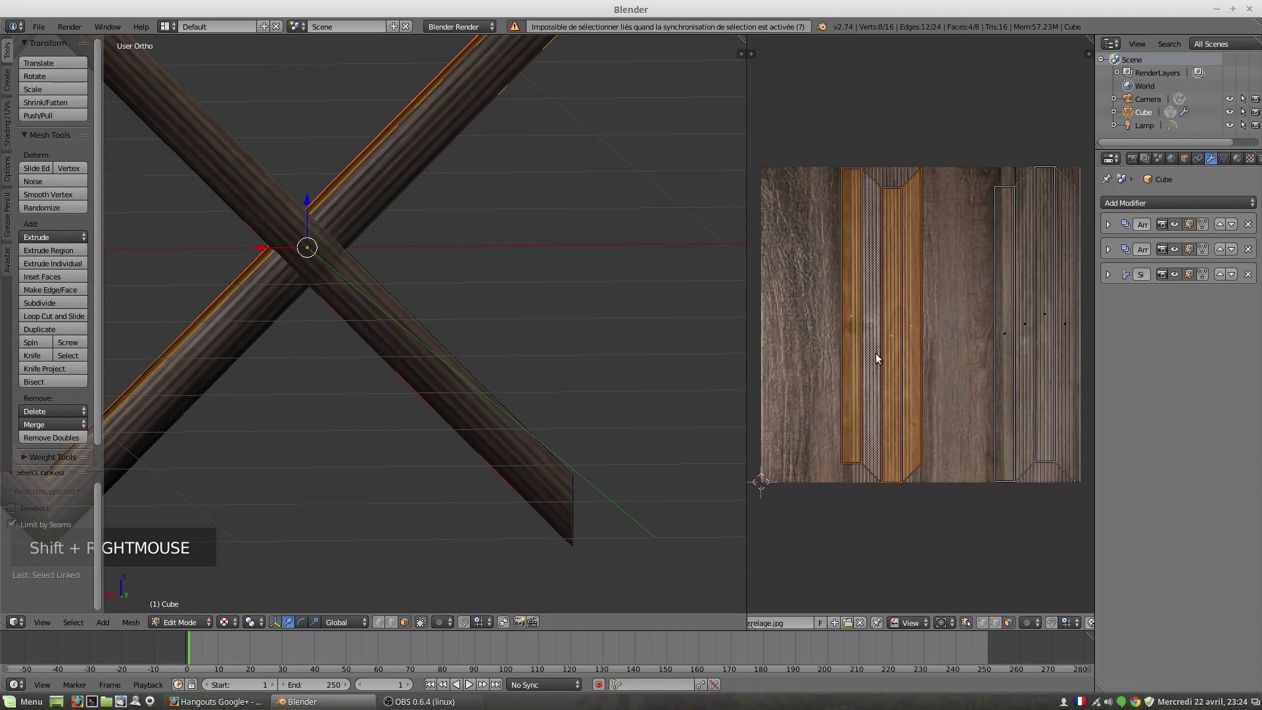
Select the other bar of the cross through its four UV strips on the far ridged plank
right_click(1005, 342)
shift+right_click(1027, 337)
shift+right_click(1050, 332)
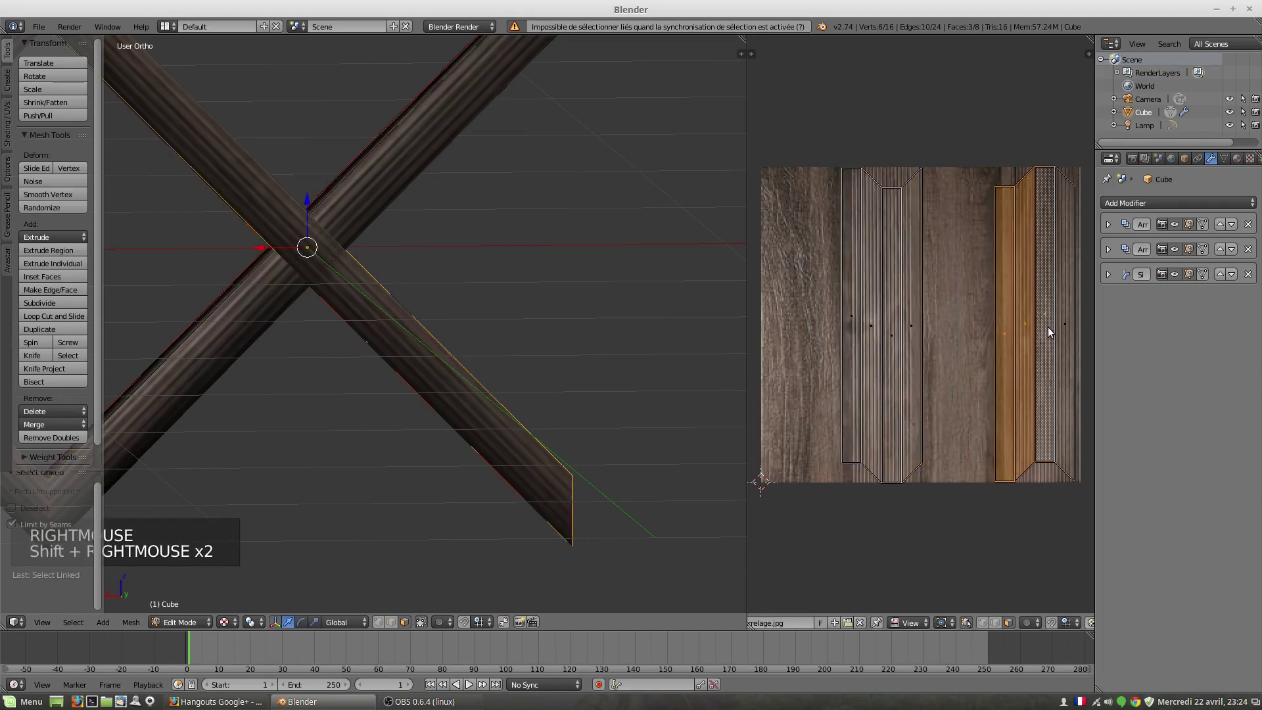
shift+right_click(1065, 327)
Move the selected bar about -0.331 along Y, away from the other bar of the cross
scroll(739, 333, up, 1)
middle_drag(739, 333, 699, 220)
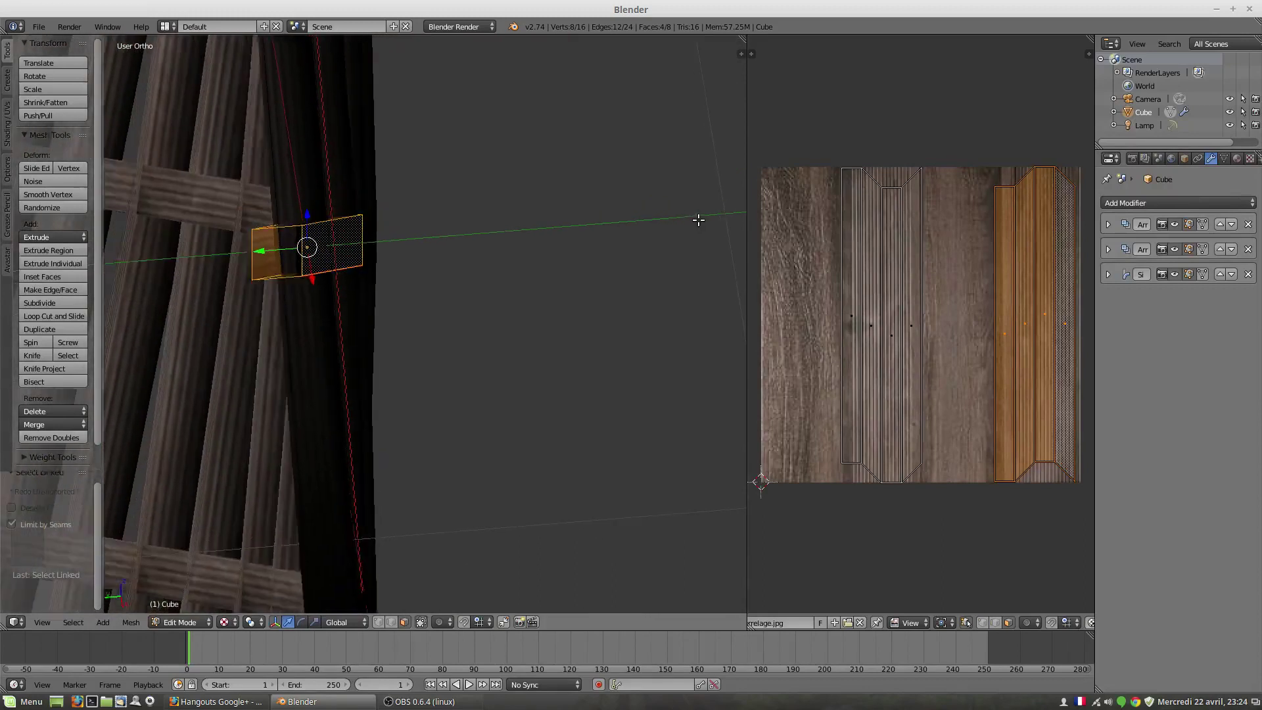
scroll(265, 260, up, 3)
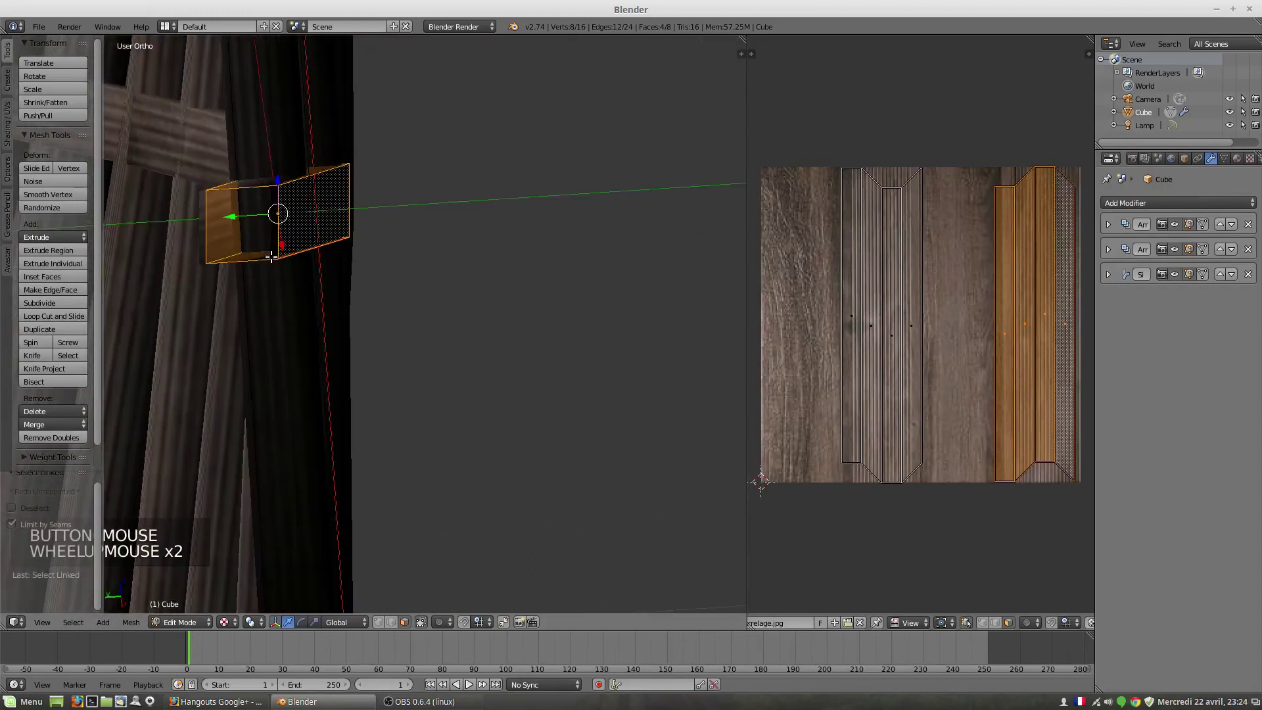
middle_drag(266, 258, 285, 261)
middle_drag(284, 270, 282, 279)
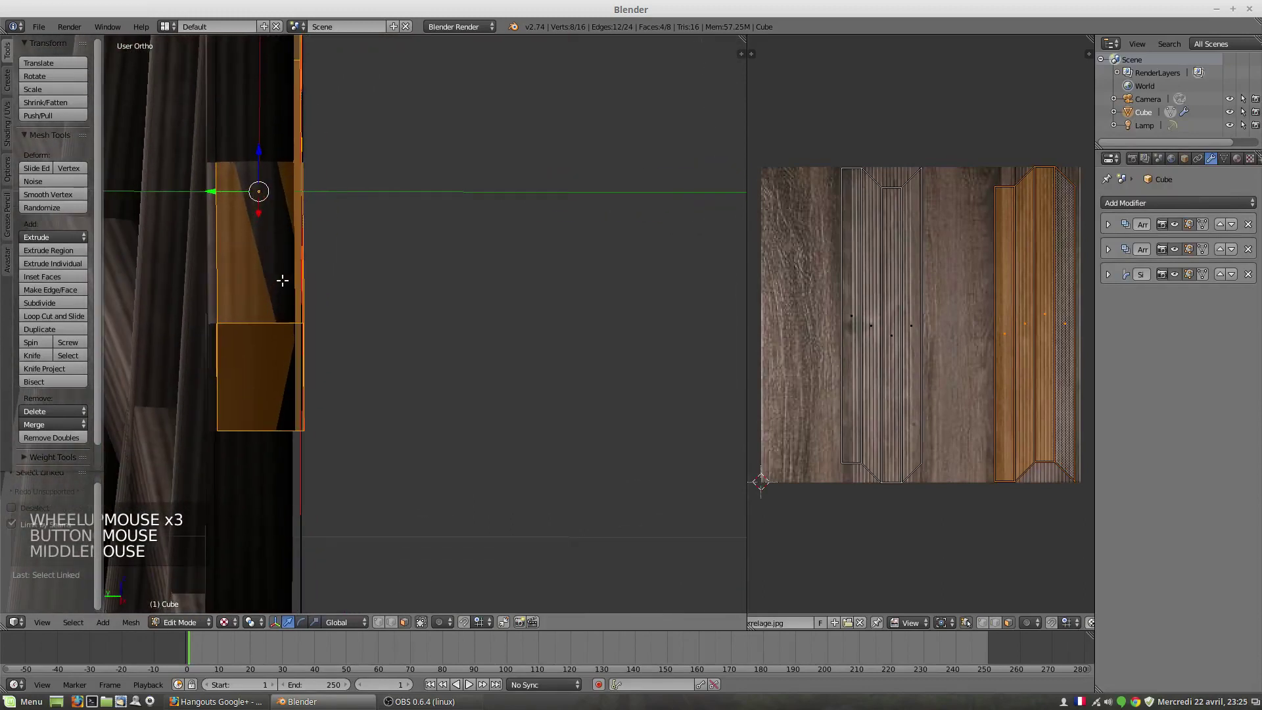
drag(211, 190, 451, 197)
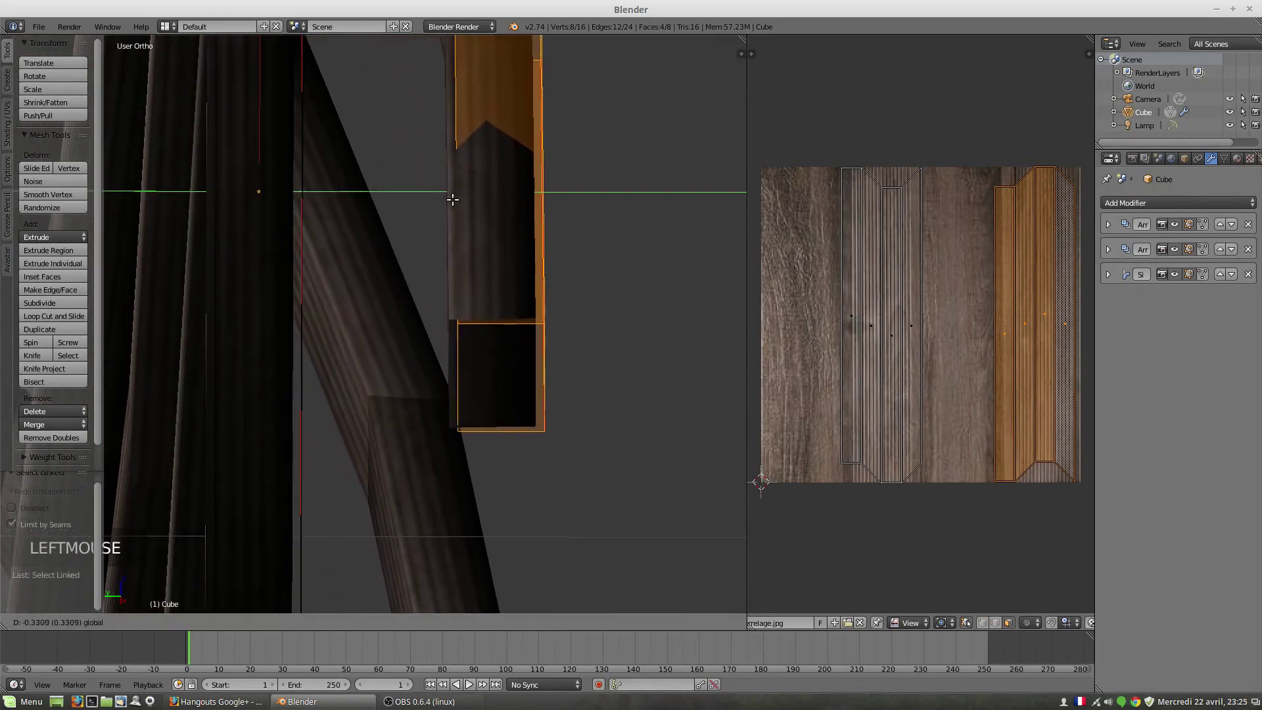
mouse_move(451, 197)
middle_down()
mouse_move(491, 204)
mouse_move(450, 211)
middle_up()
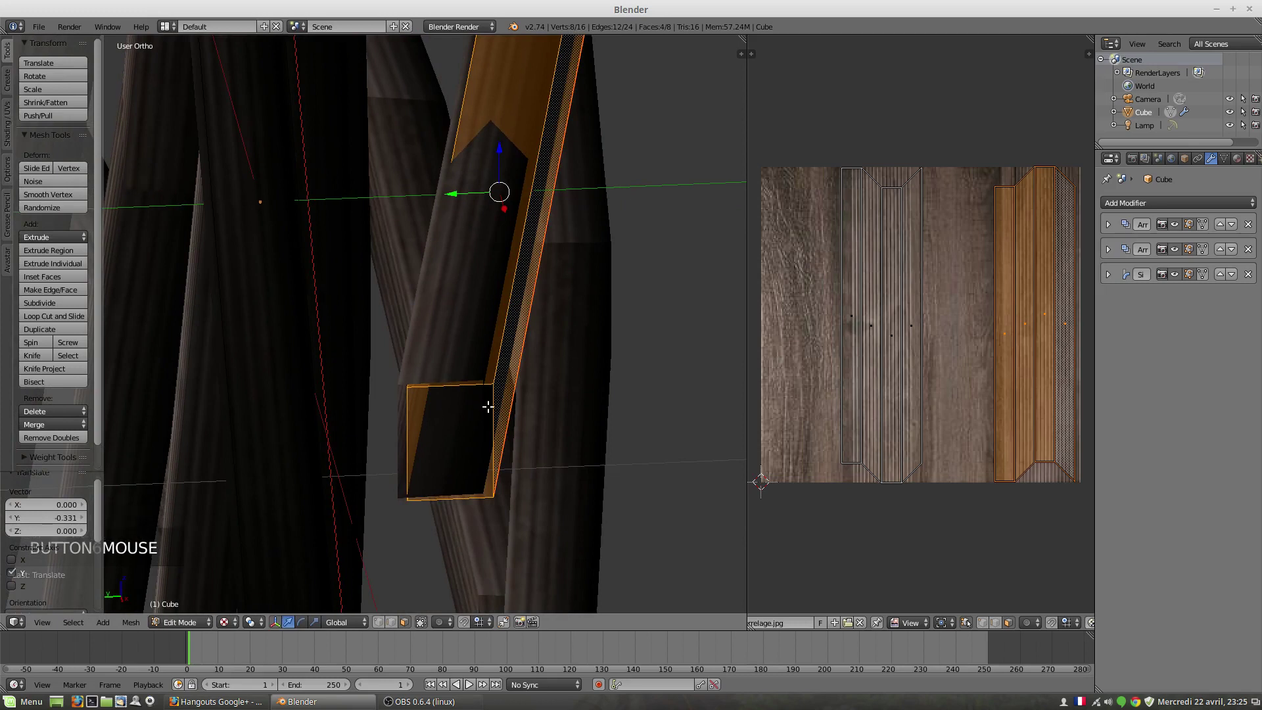
scroll(446, 341, down, 5)
middle_drag(446, 341, 361, 290)
scroll(361, 290, down, 2)
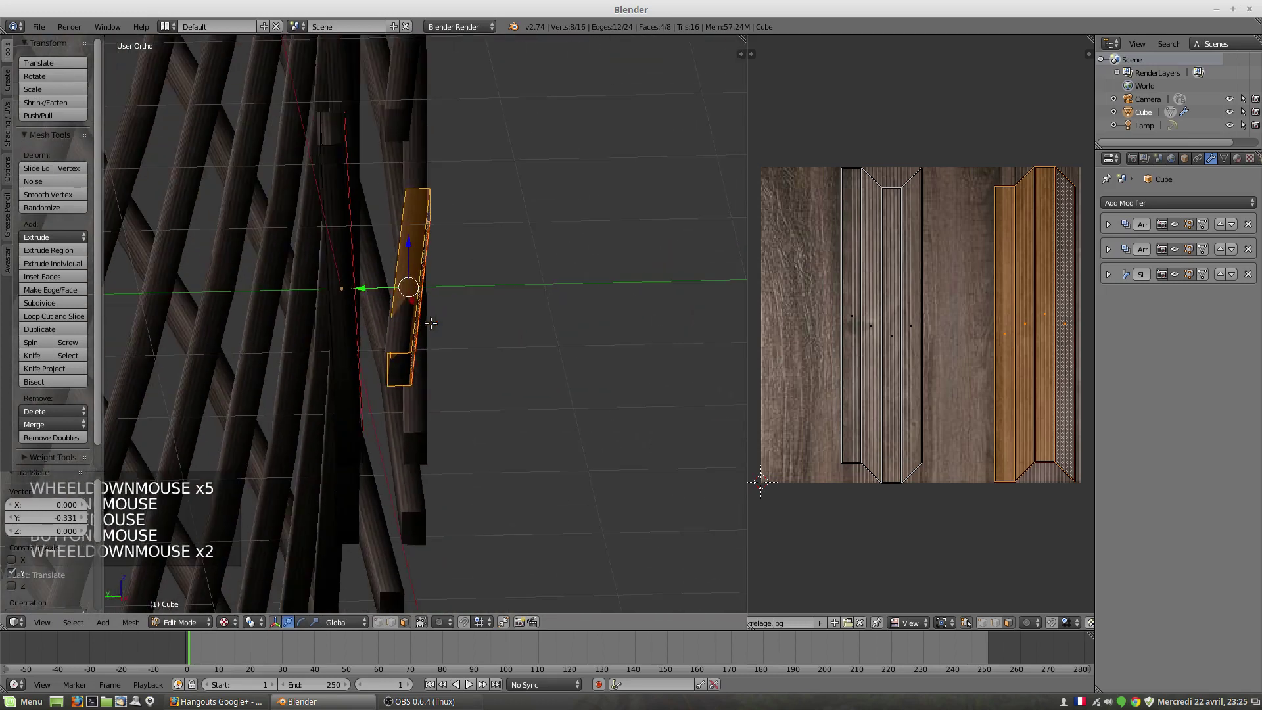
Move the selected bar back toward the crossing bar along Y, by about 0.261 and a further 0.016
drag(359, 293, 306, 278)
middle_drag(306, 278, 397, 279)
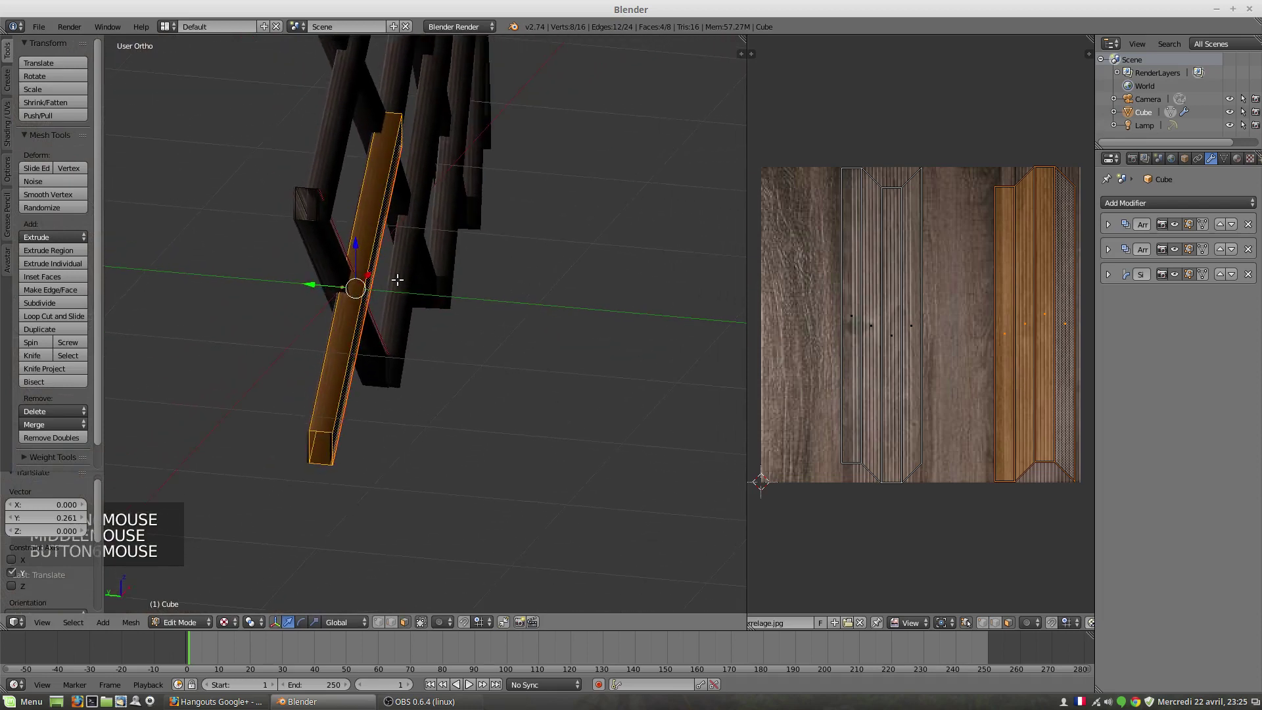
drag(309, 285, 309, 284)
middle_drag(309, 284, 458, 277)
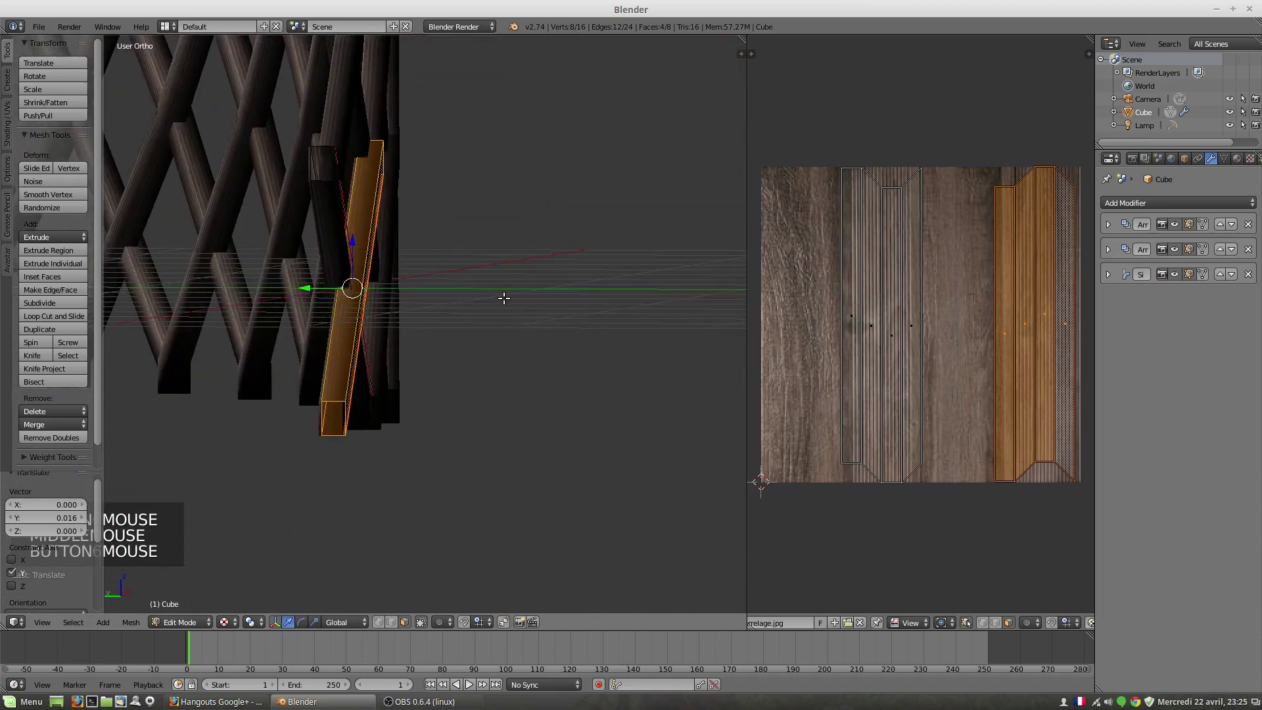
Thin the selected bar by scaling it down along Y, and shift it about 0.056 along Y toward the crossing bar
key(s)
key(y)
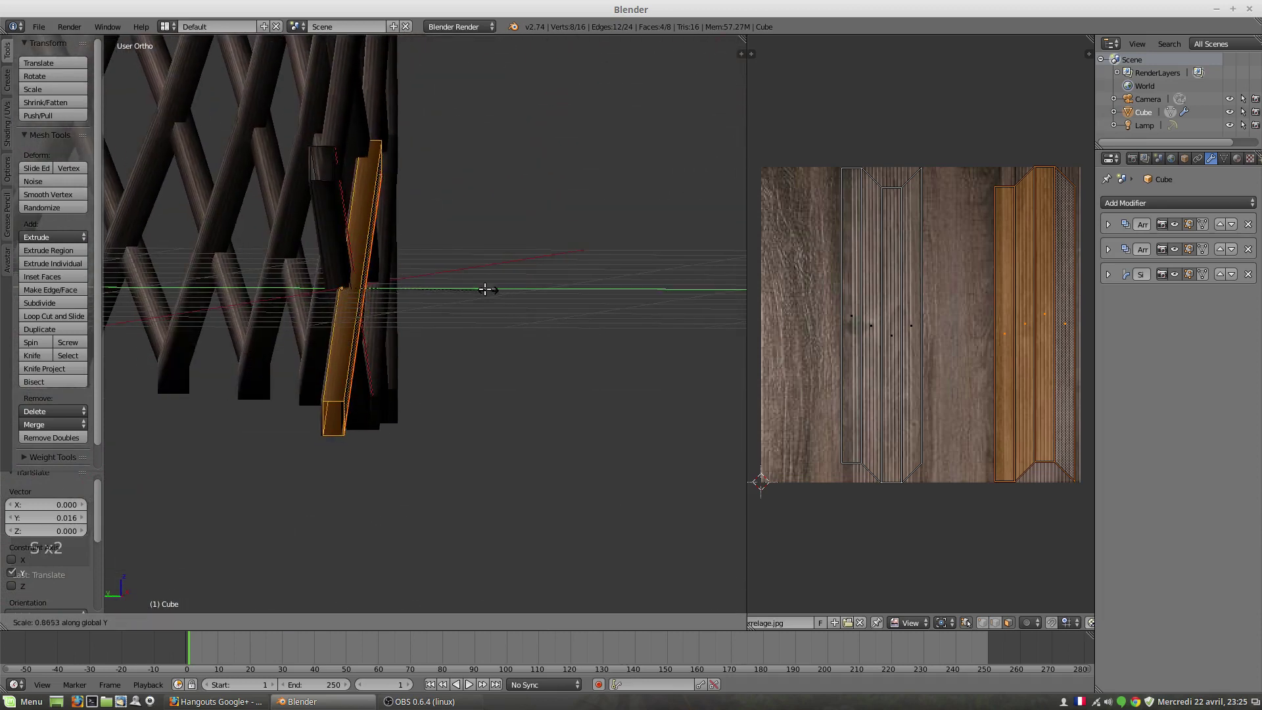
click(460, 283)
drag(309, 286, 295, 289)
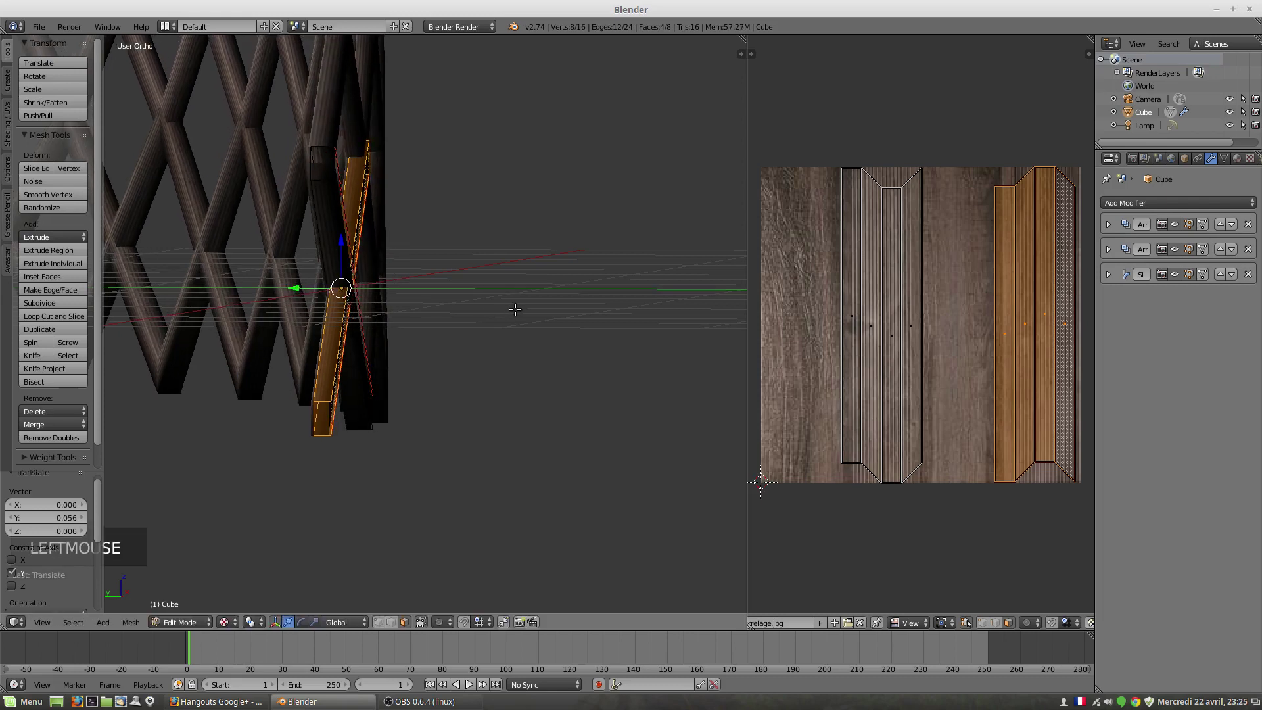
Scale the selected bar along Y by about 0.891 and nudge it about -0.003 along Y against the crossing bar
key(s)
key(s)
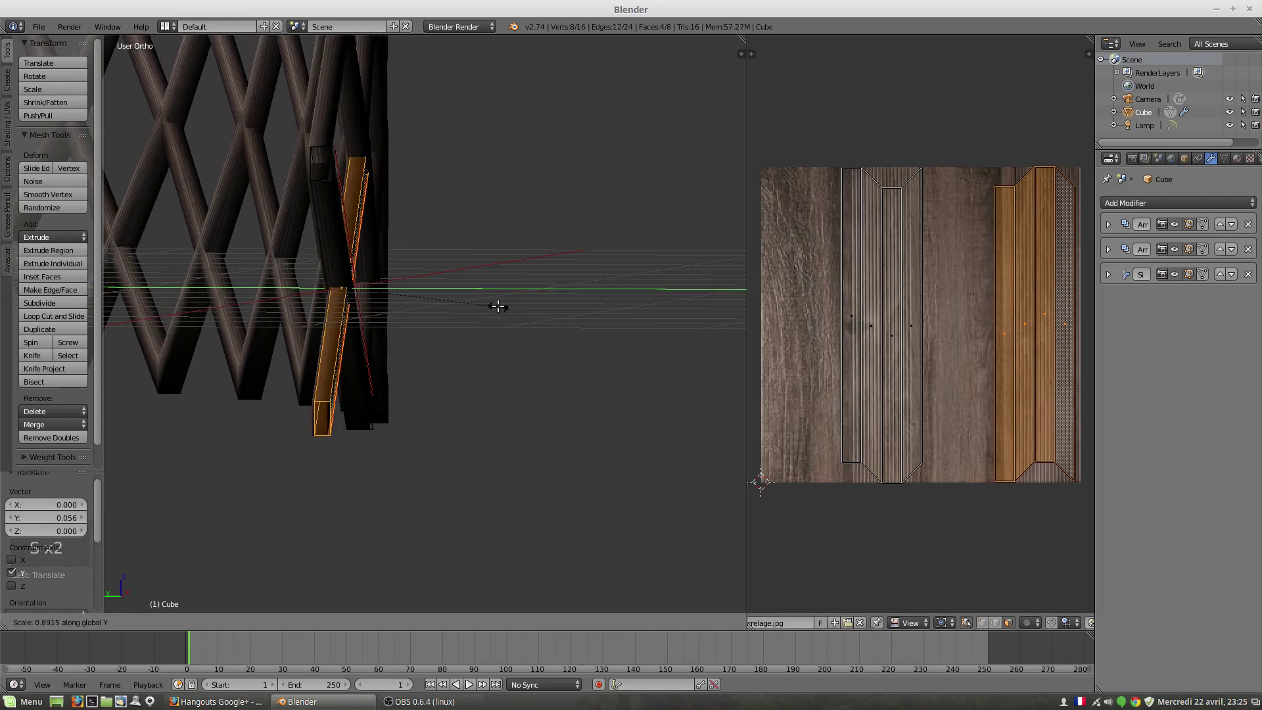
click(494, 309)
scroll(379, 282, up, 6)
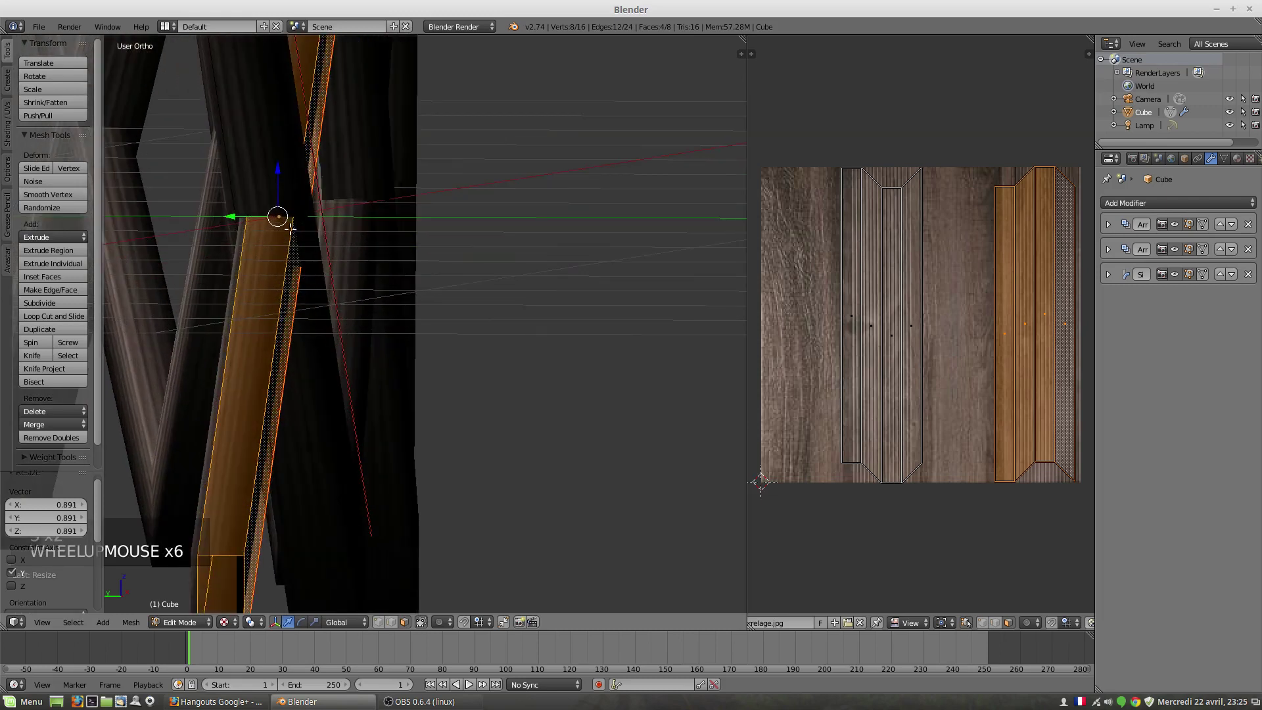
drag(230, 216, 231, 214)
Examine the whole arrayed lattice and its bar crossings from several angles and distances
scroll(497, 245, down, 4)
middle_drag(409, 221, 407, 173)
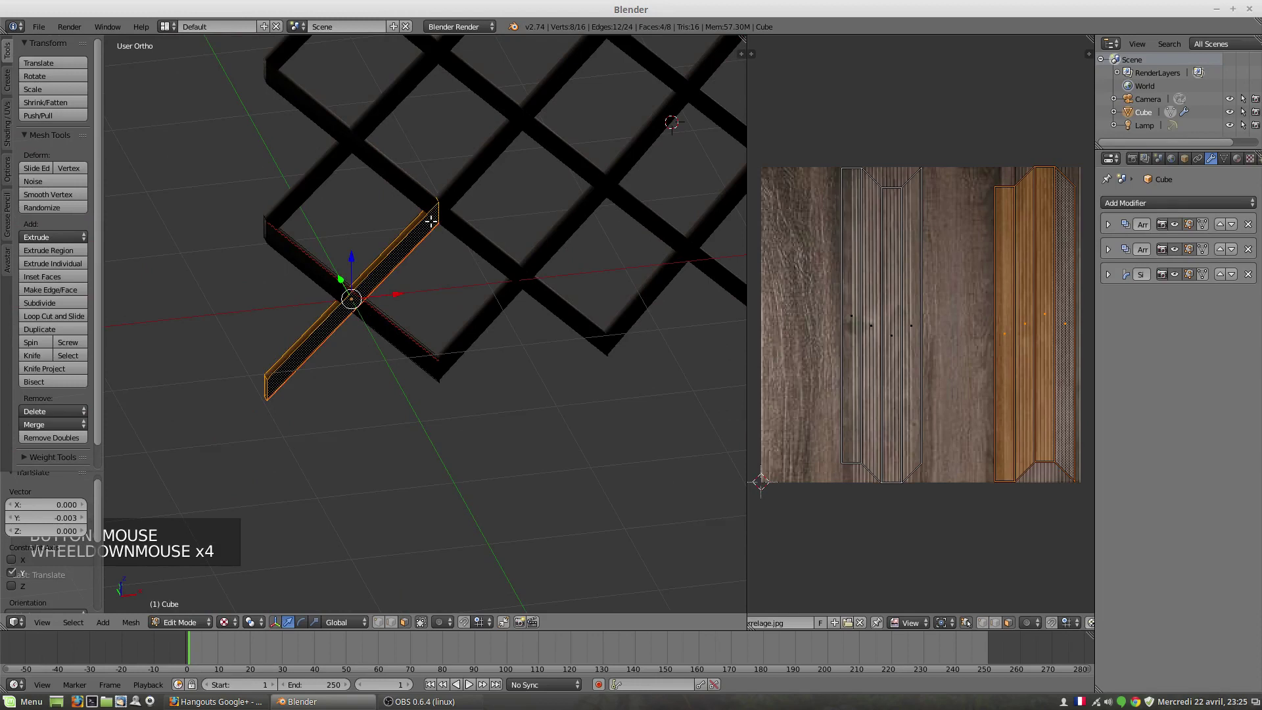
scroll(444, 268, down, 8)
middle_drag(454, 263, 447, 289)
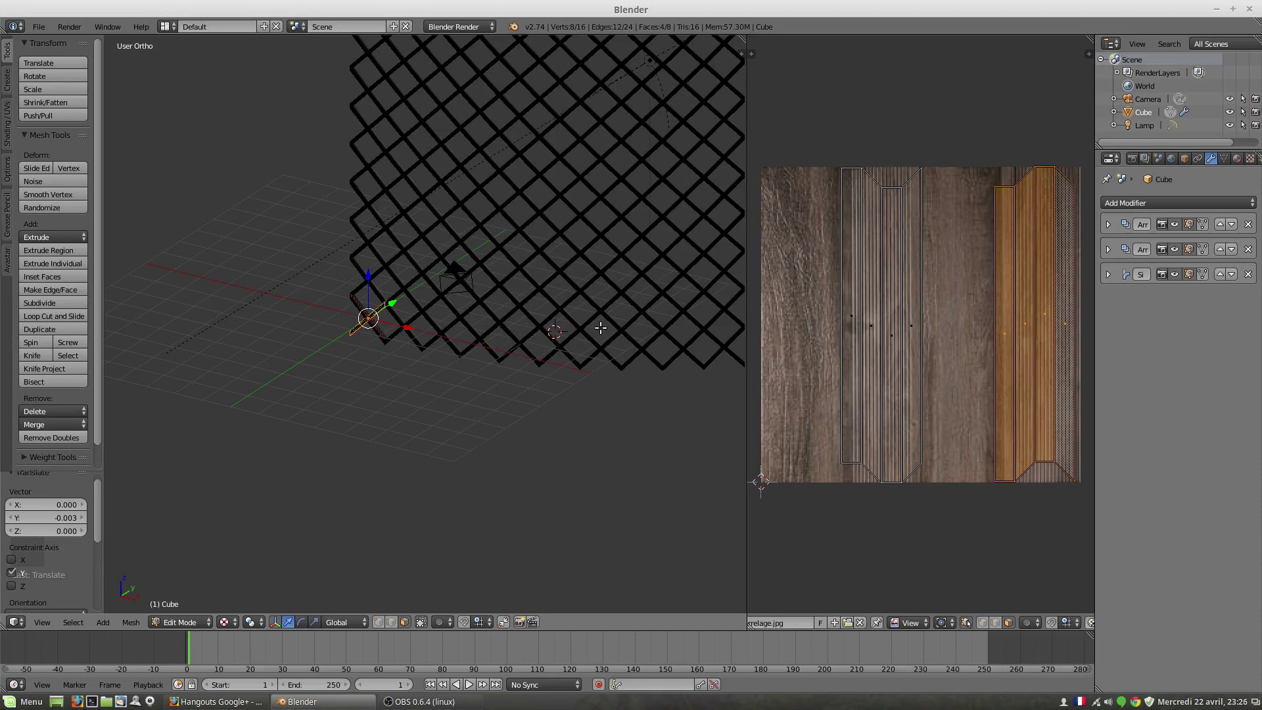
middle_drag(601, 328, 482, 299)
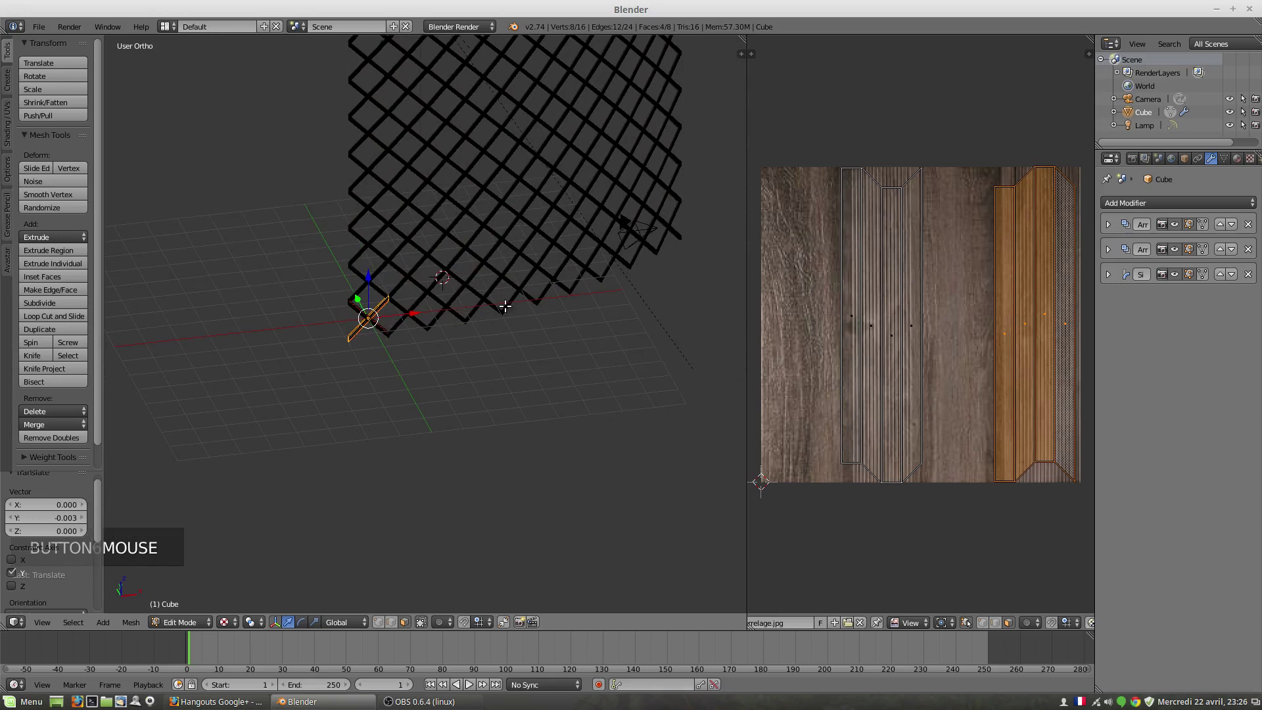
shift+middle_drag(519, 265, 243, 266)
scroll(350, 263, up, 5)
scroll(256, 315, up, 2)
scroll(369, 265, down, 6)
scroll(271, 270, down, 1)
scroll(283, 286, up, 5)
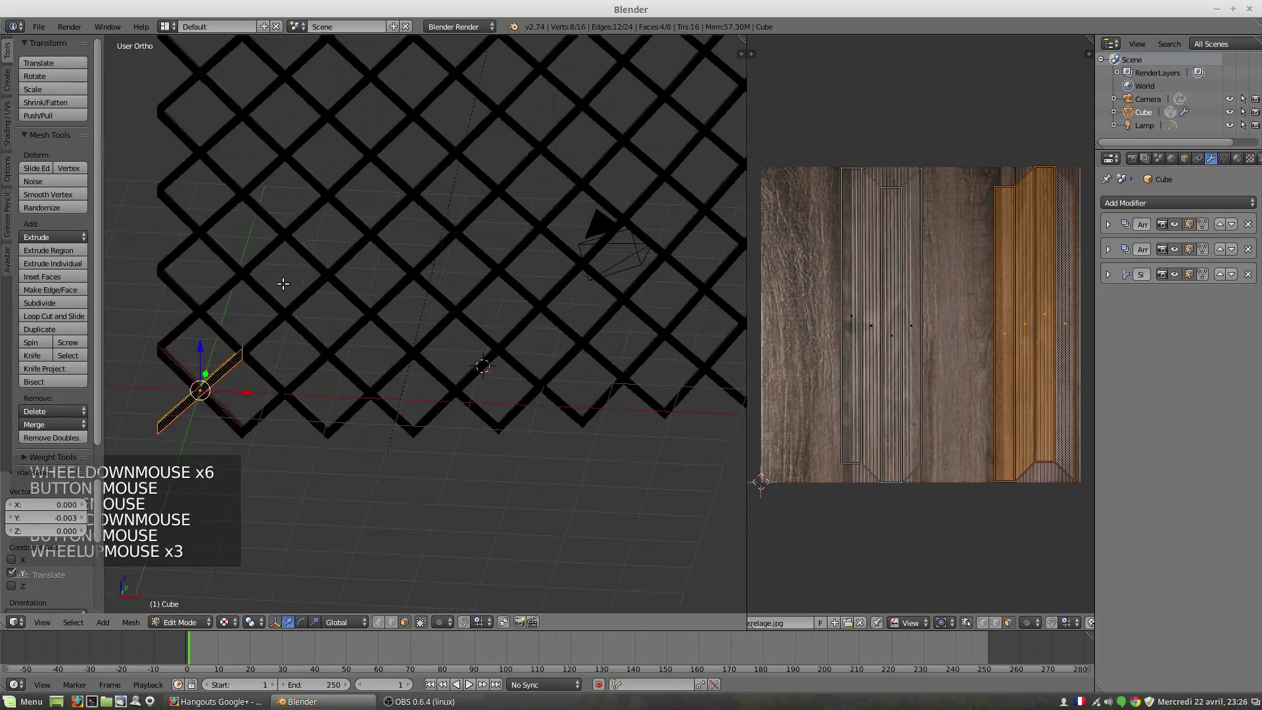
scroll(420, 298, down, 5)
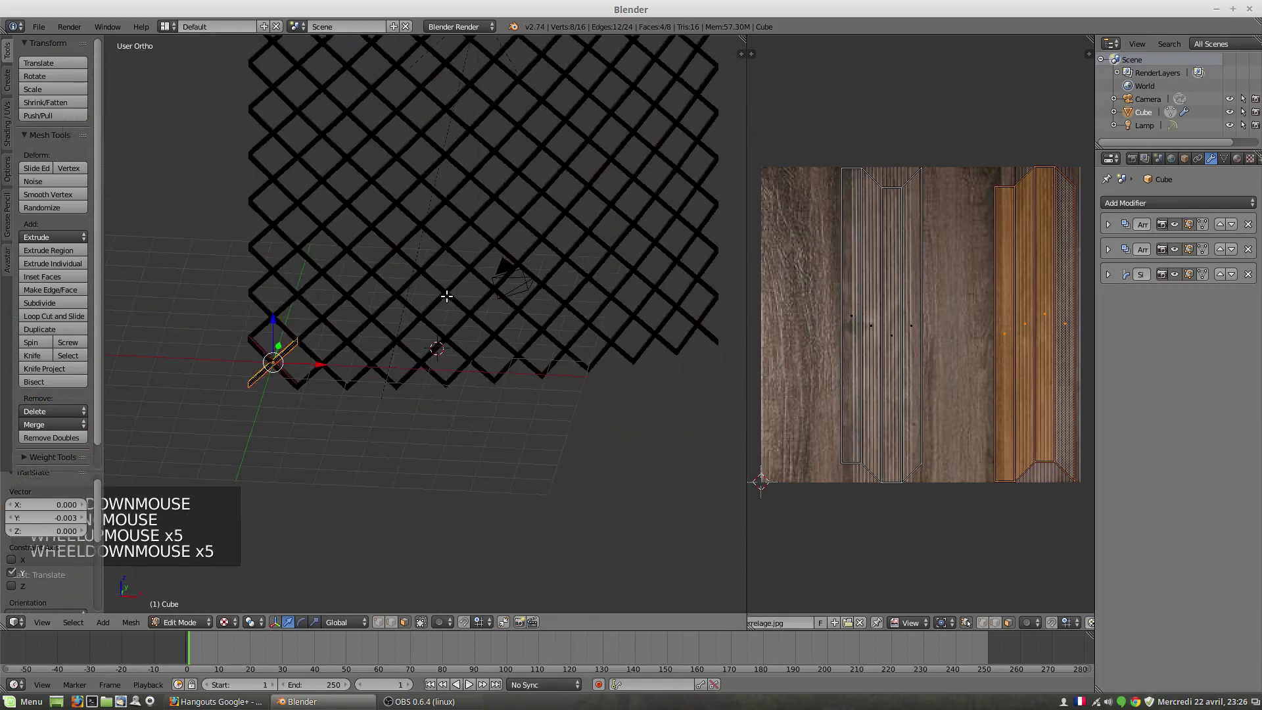
shift+middle_drag(443, 296, 309, 285)
middle_drag(399, 292, 385, 346)
scroll(365, 328, down, 4)
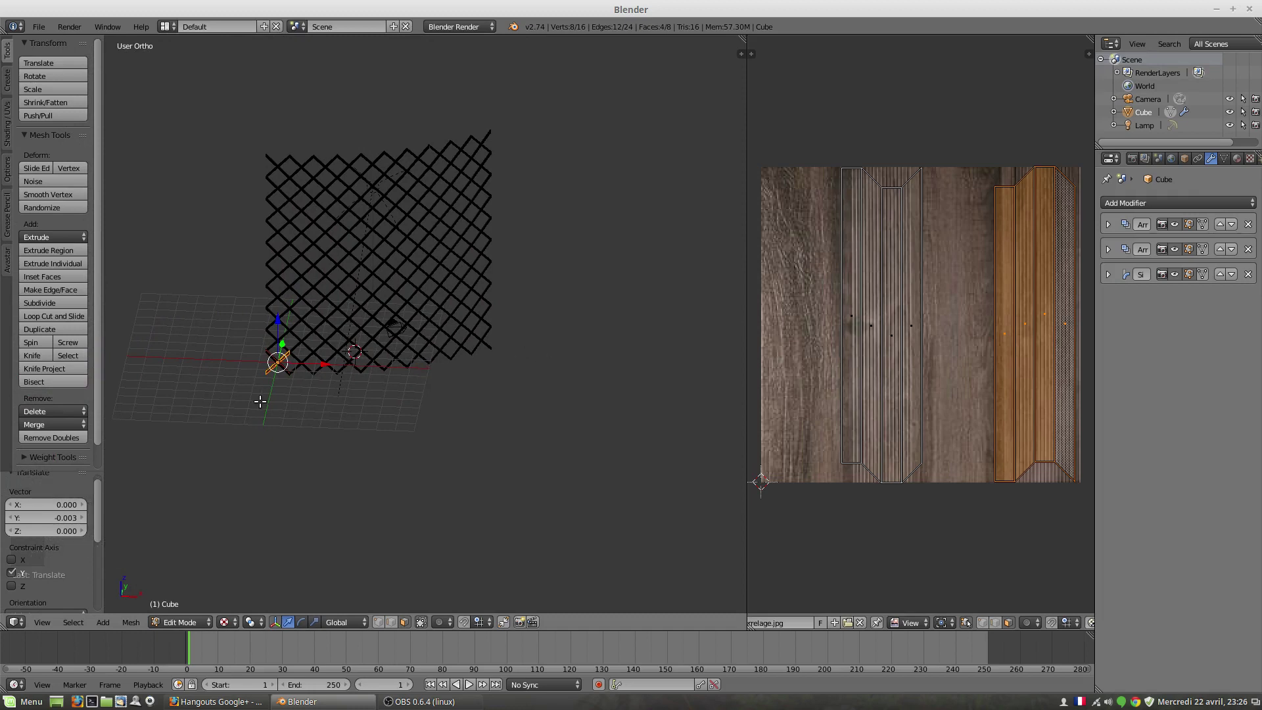
scroll(351, 375, down, 3)
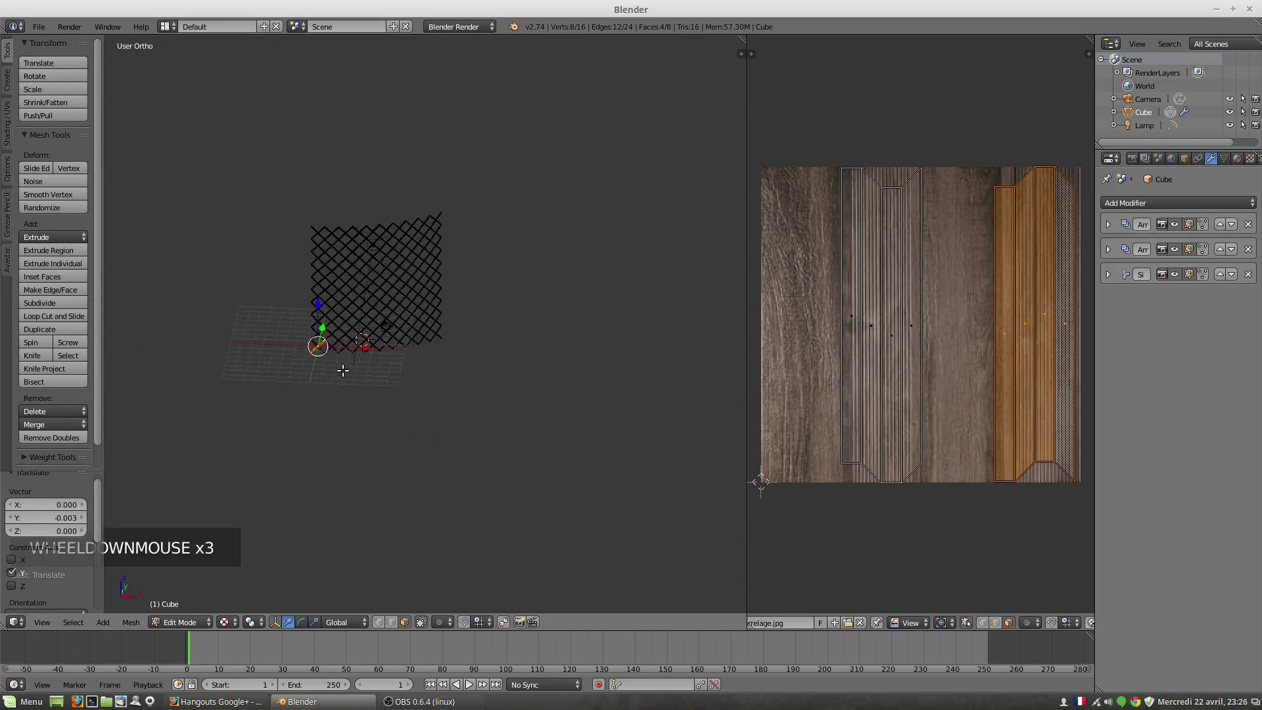
scroll(340, 370, up, 8)
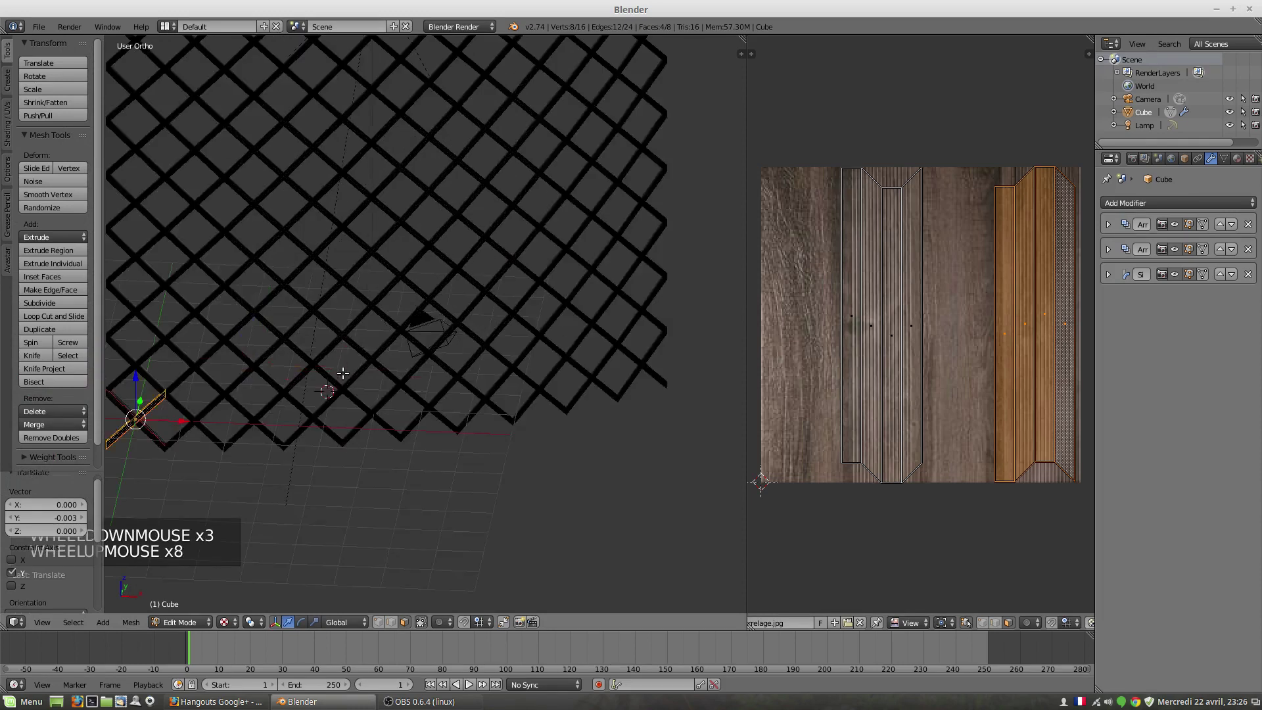
middle_drag(342, 376, 394, 368)
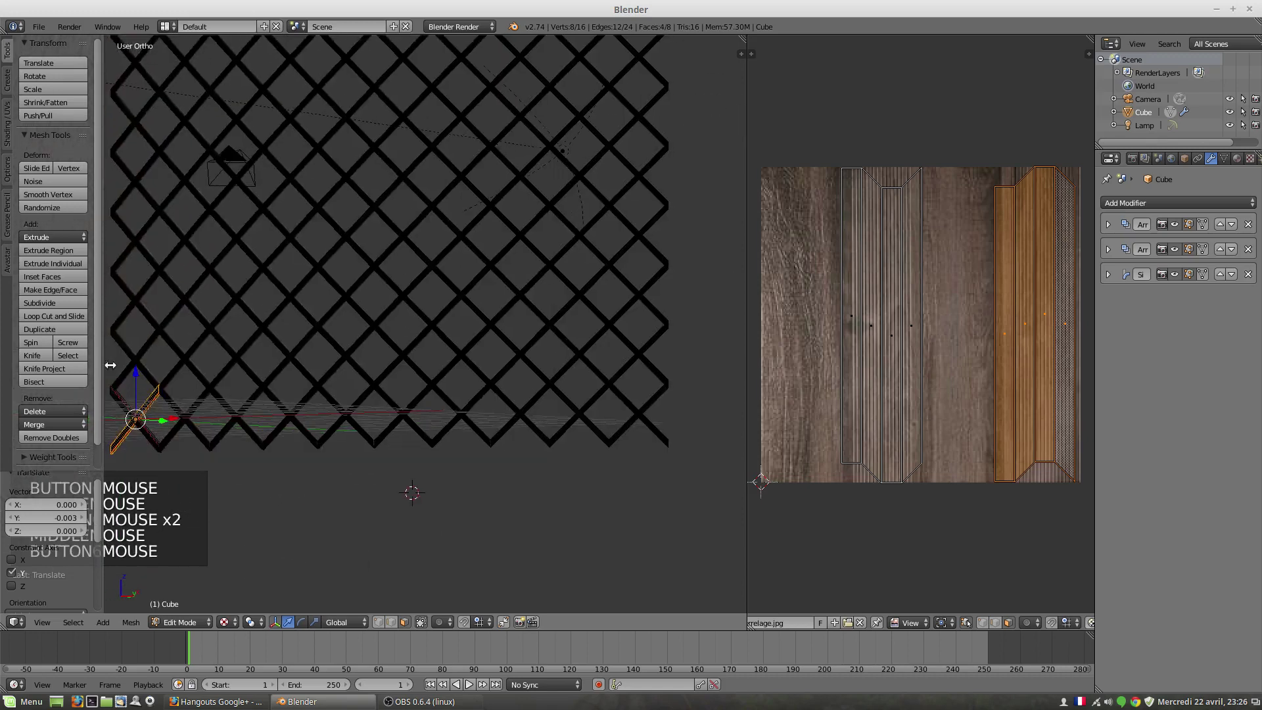
scroll(404, 374, down, 1)
scroll(404, 373, down, 6)
Start a new file with the default startup scene
click(39, 26)
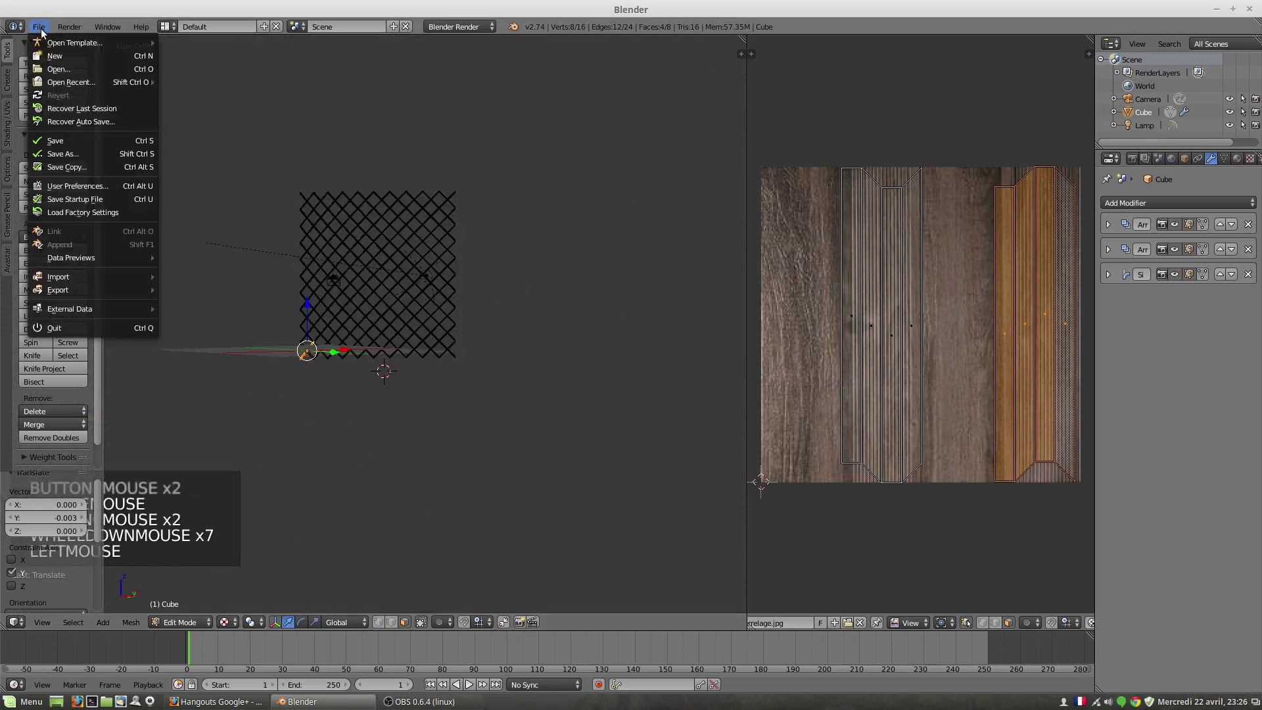
click(55, 56)
click(57, 60)
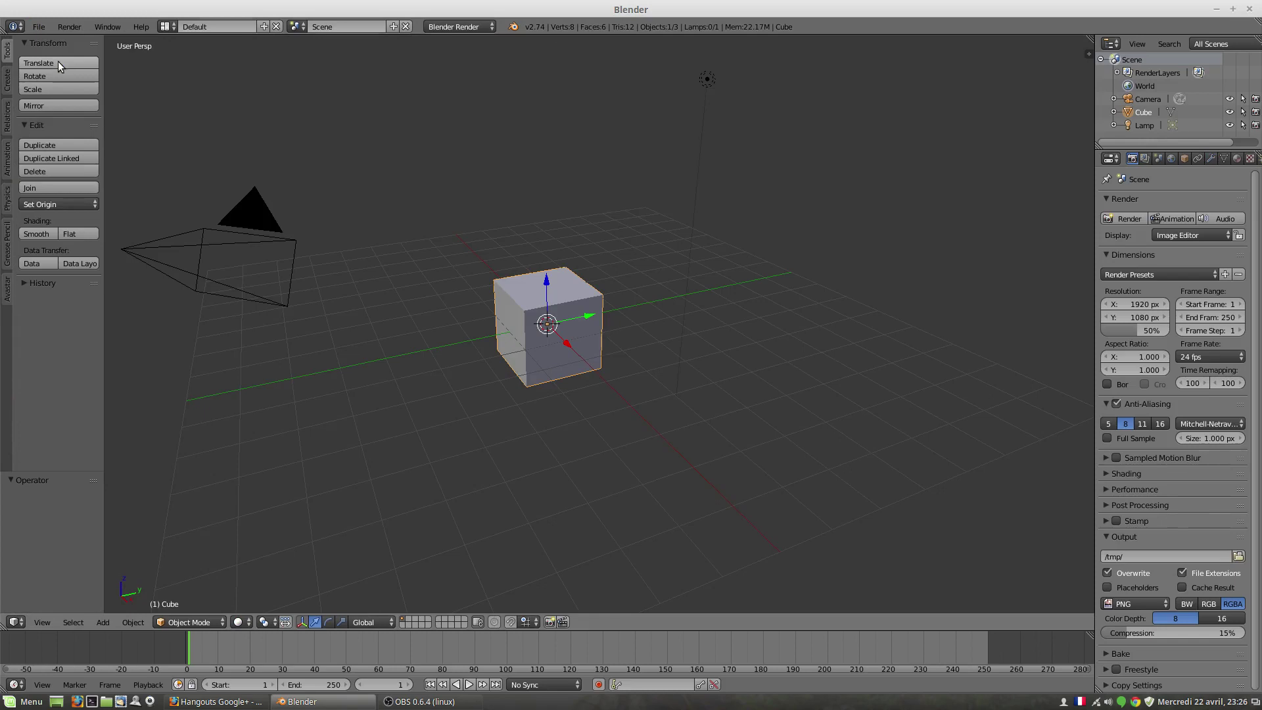
Add a Subdivision Surface modifier to the default cube and apply it with one view subdivision
middle_drag(577, 321, 544, 331)
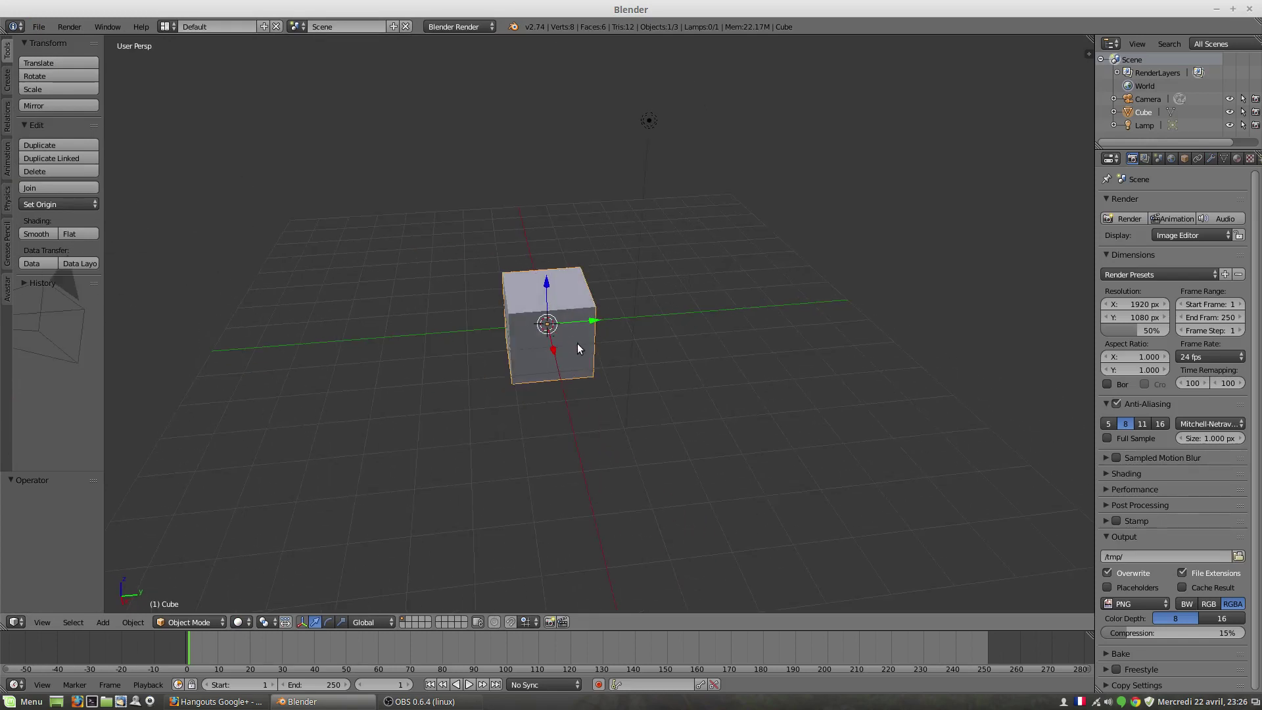
scroll(578, 343, up, 3)
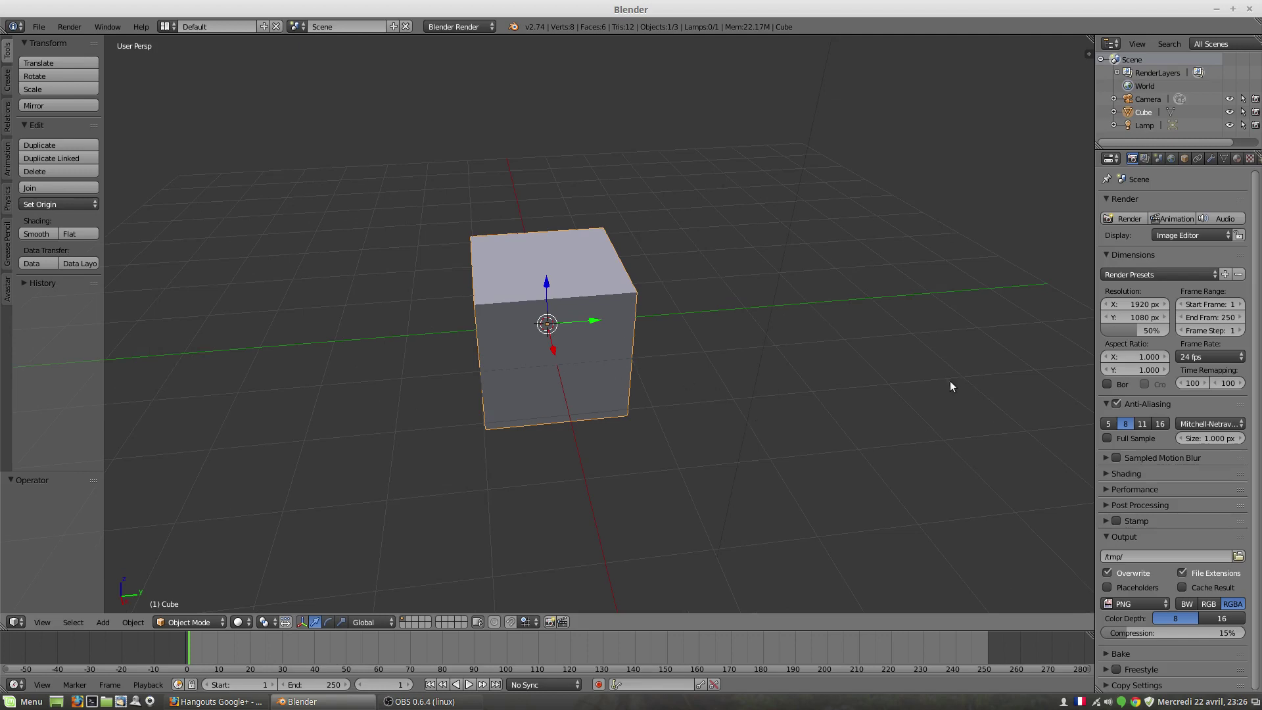
click(1212, 159)
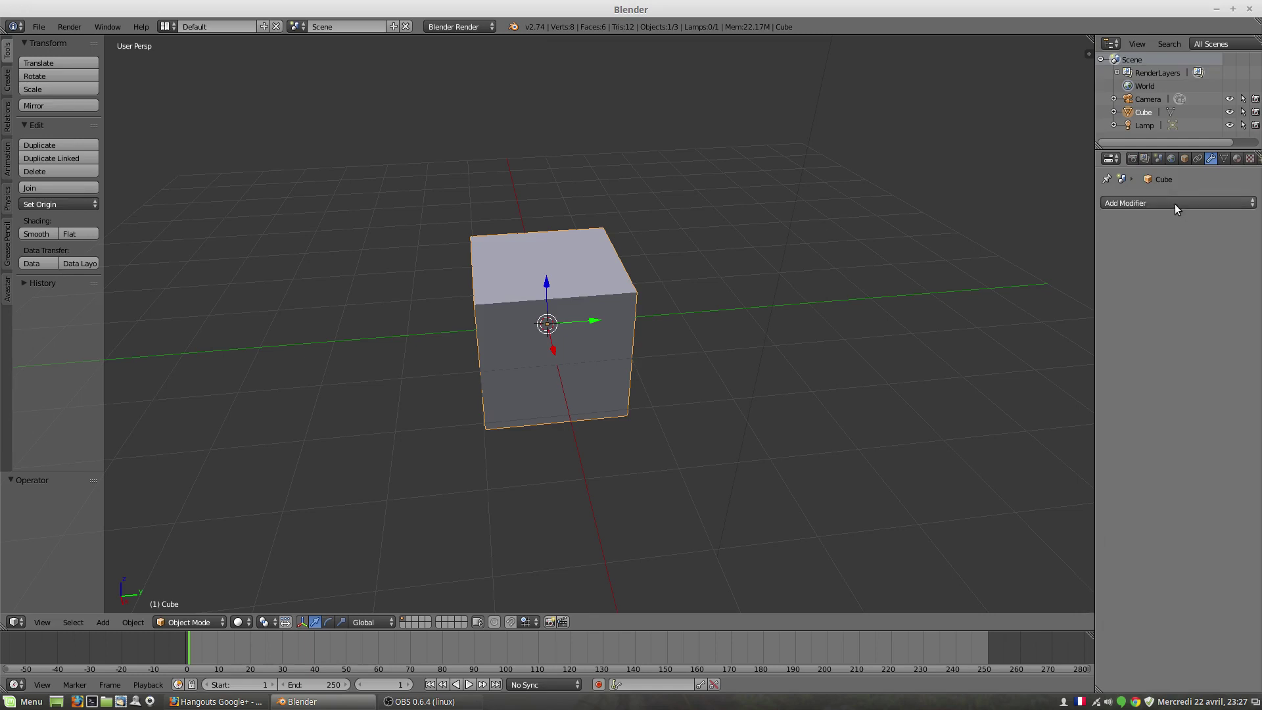
click(1176, 204)
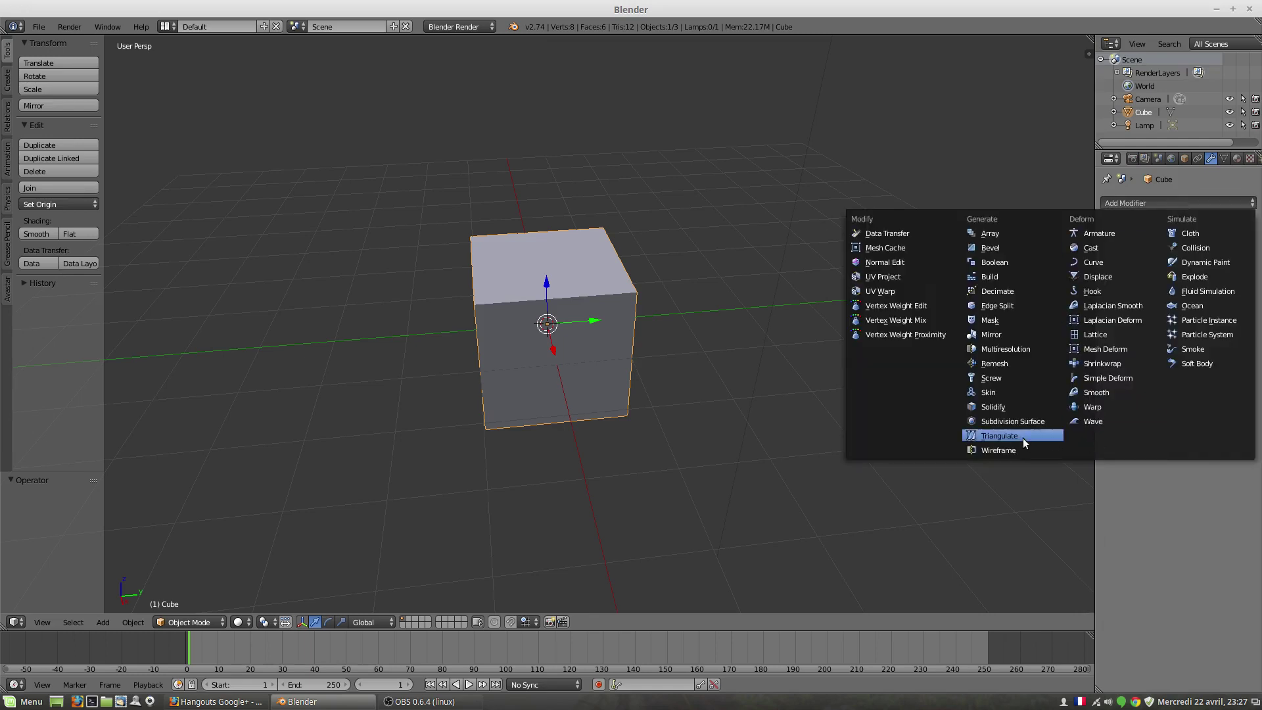
click(990, 425)
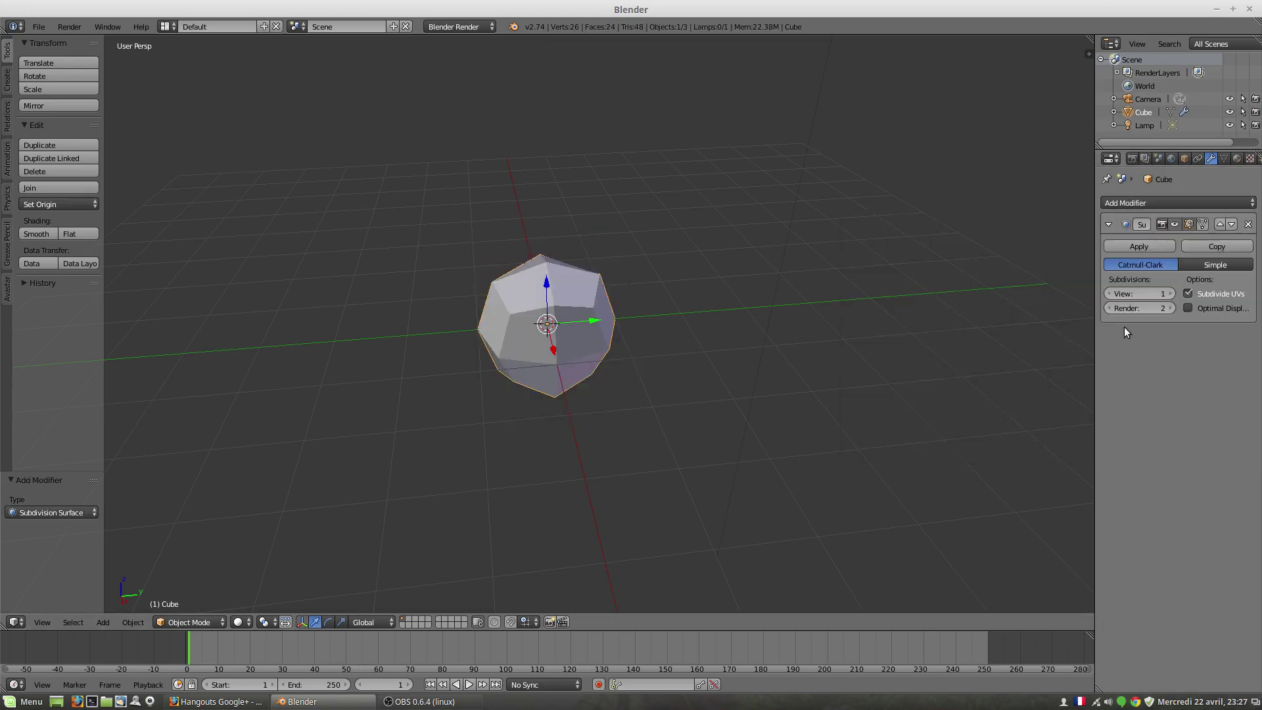
click(1151, 247)
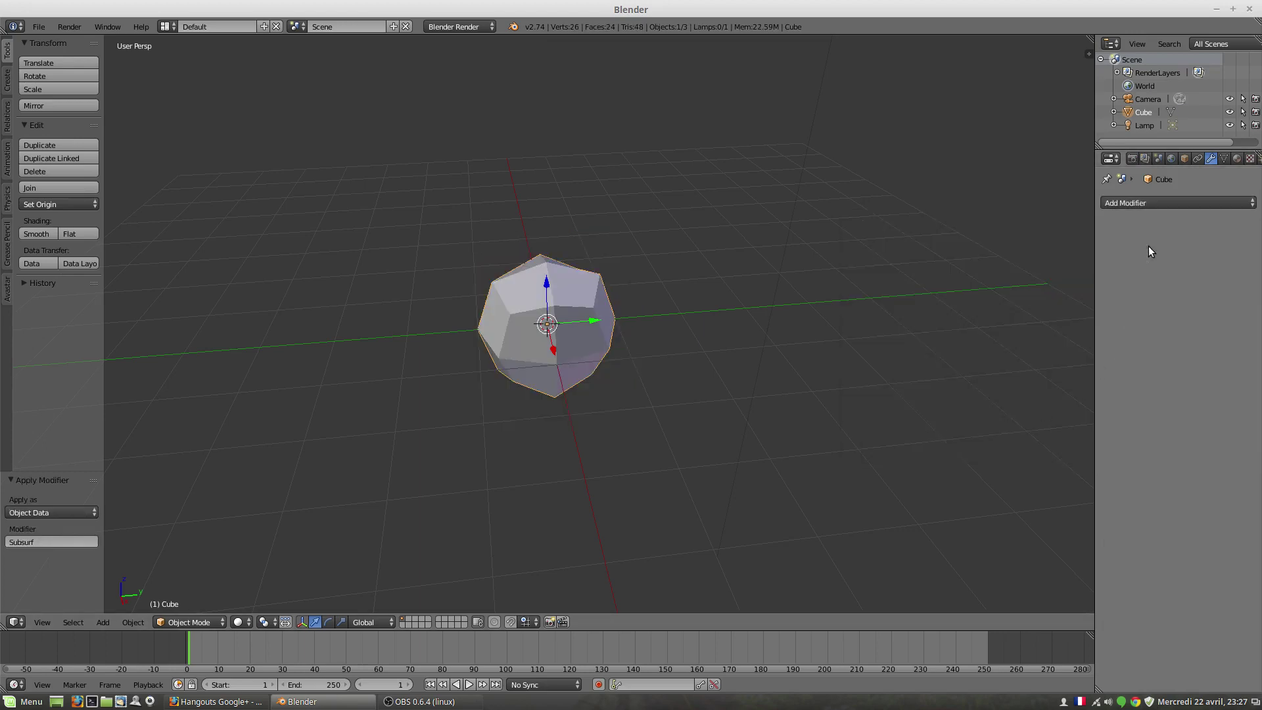
Enter Edit Mode and apply Subdivide Smooth to the entire rounded cube with one cut
key(Tab)
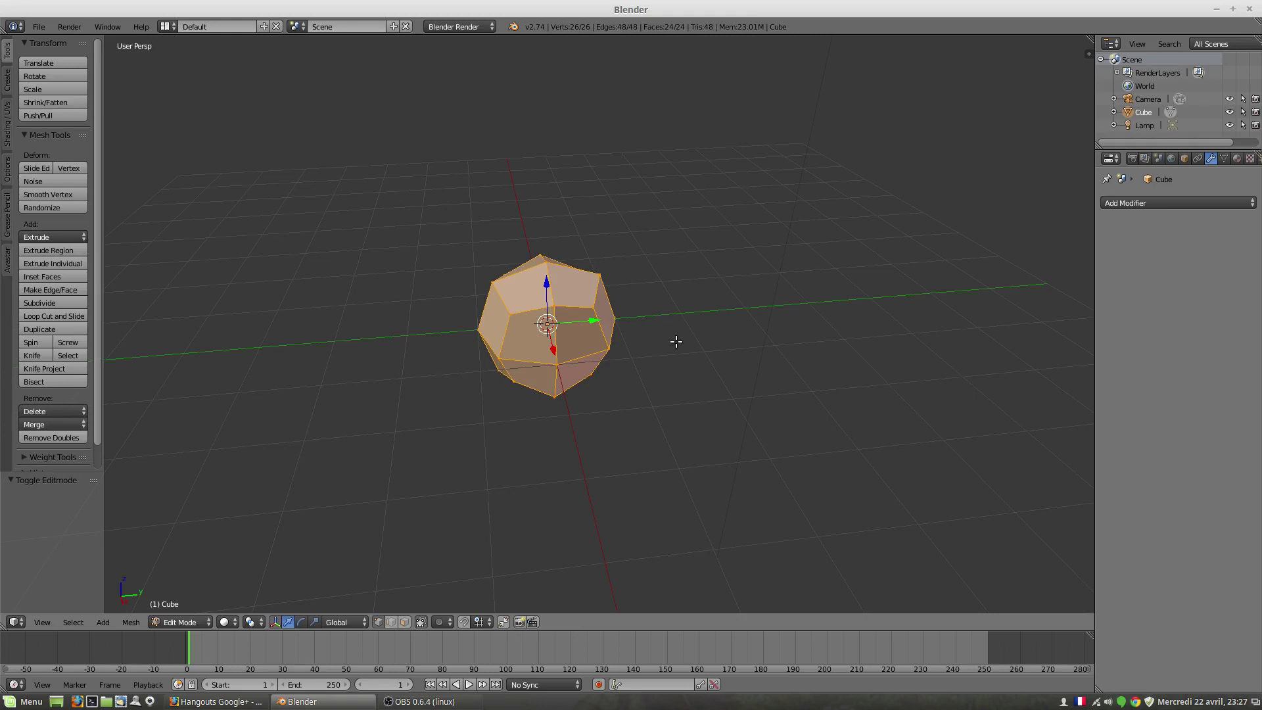
key(w)
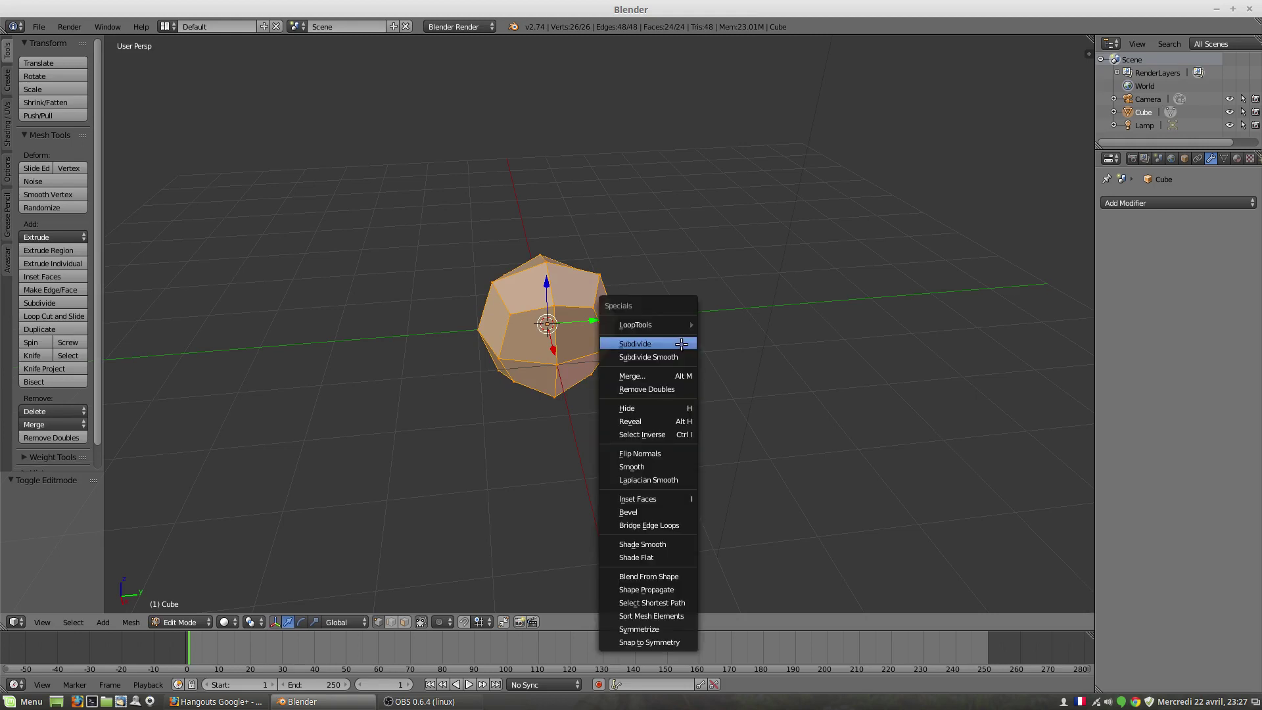
click(682, 356)
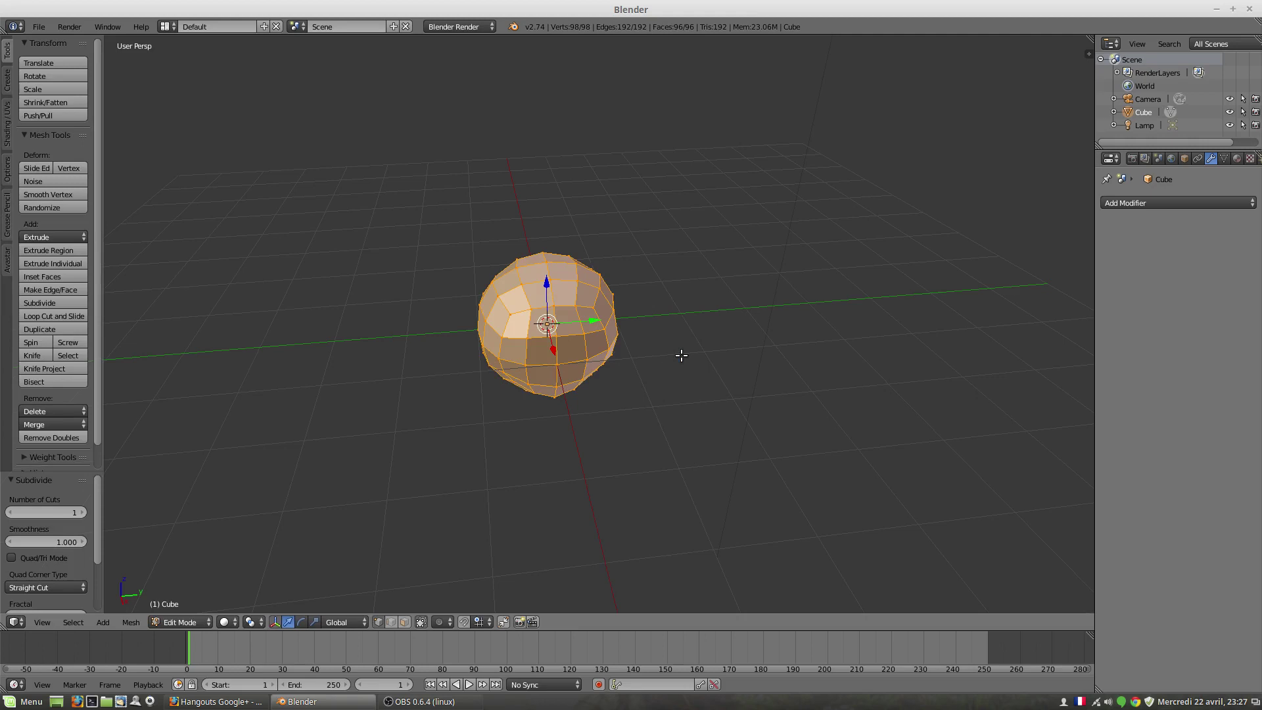
Bevel all edges of the sphere with an offset of about 0.032 and one segment
scroll(683, 357, down, 2)
scroll(668, 358, up, 4)
middle_drag(665, 371, 647, 351)
scroll(658, 351, up, 2)
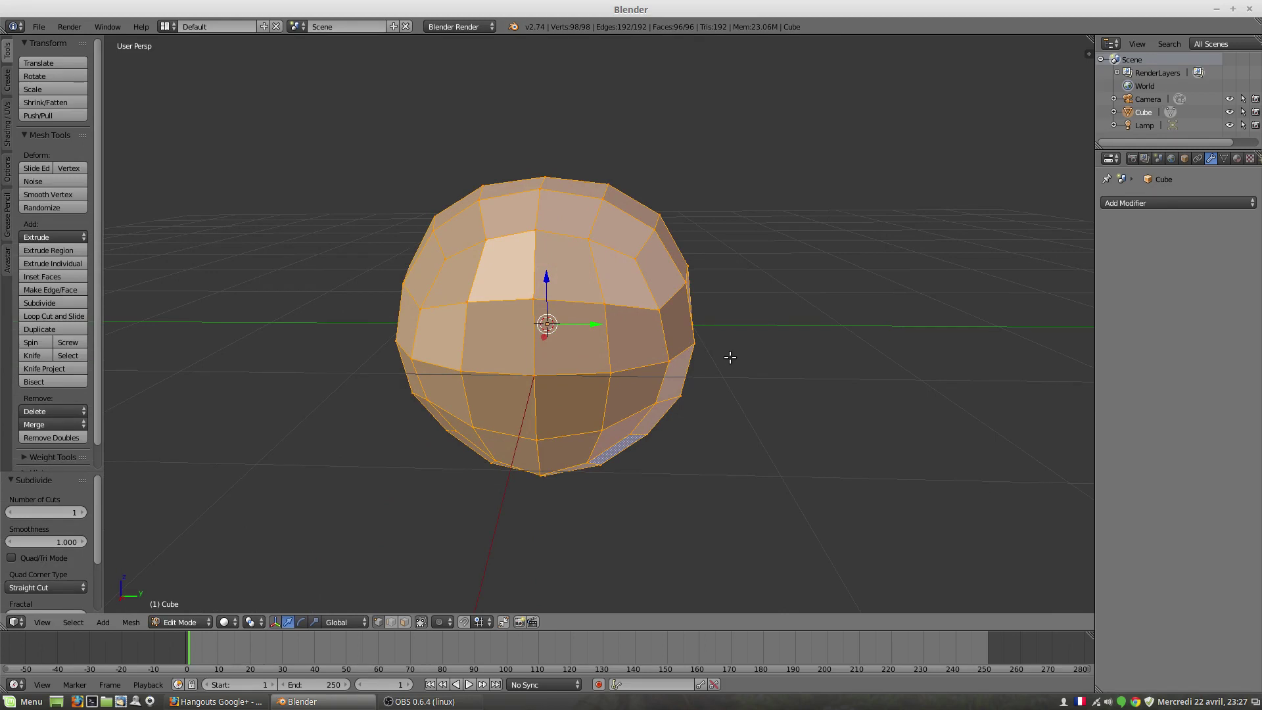
key(b)
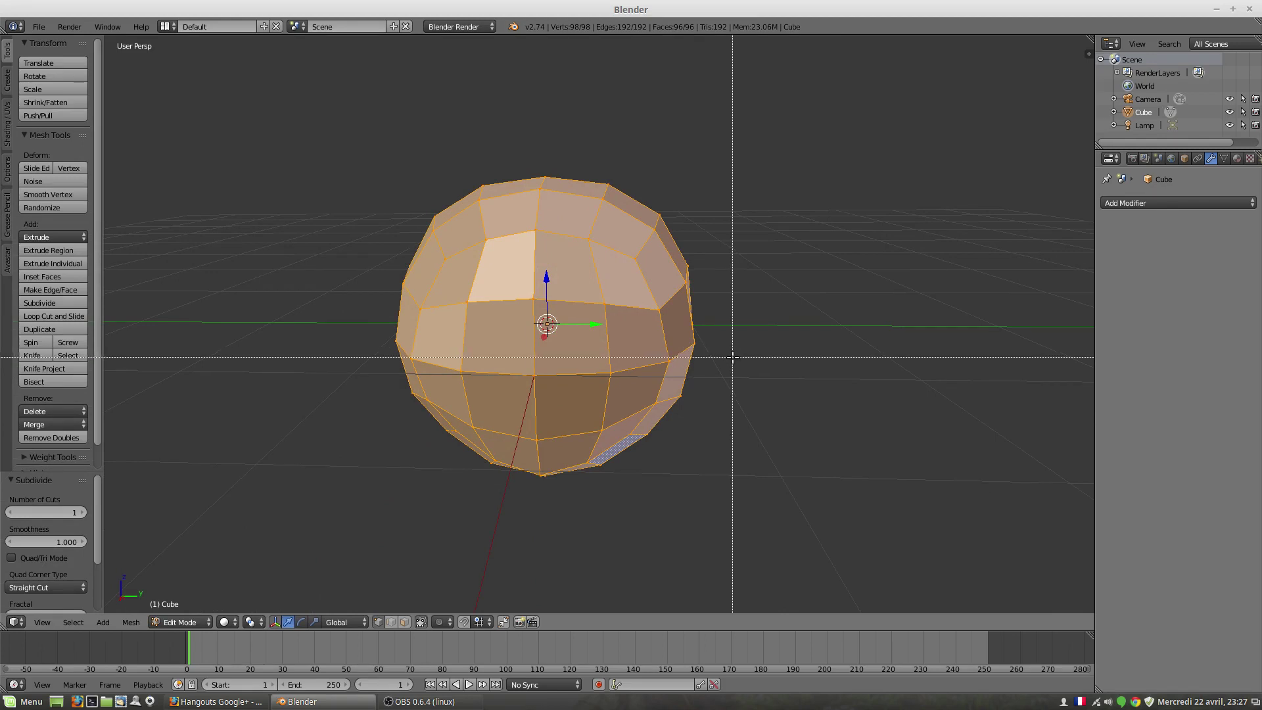
key(Escape)
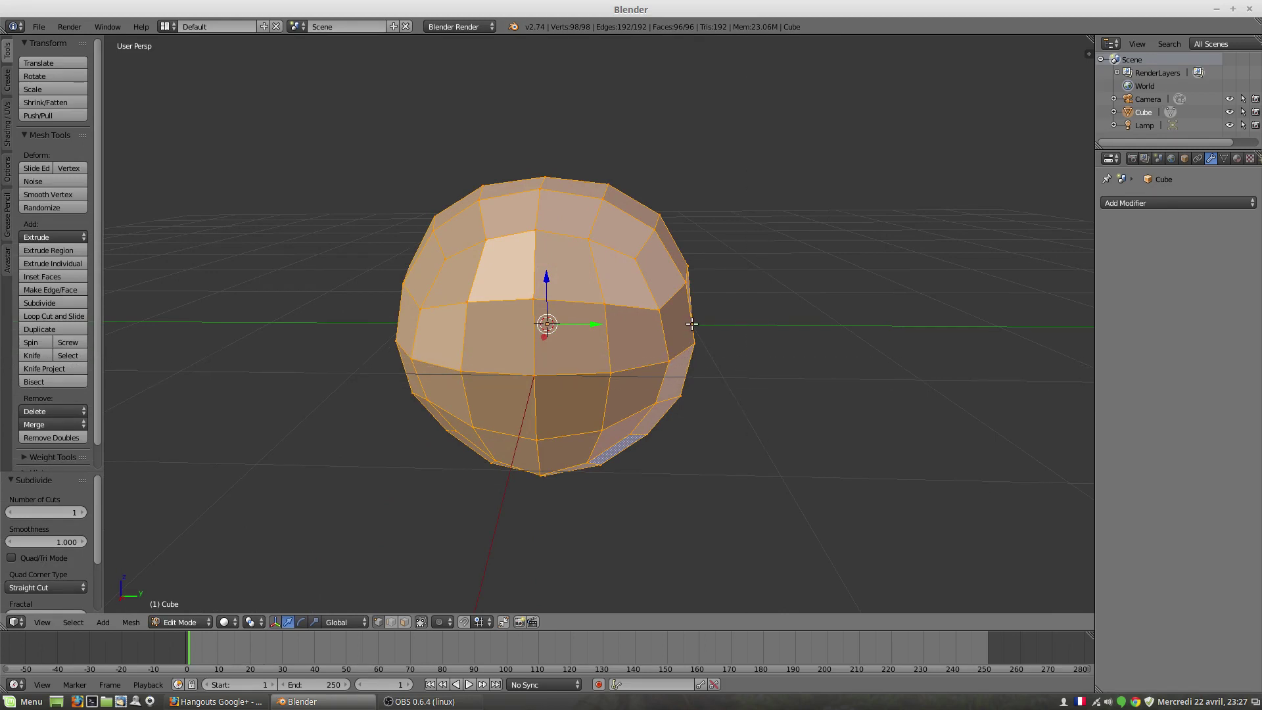
key(ctrl+b)
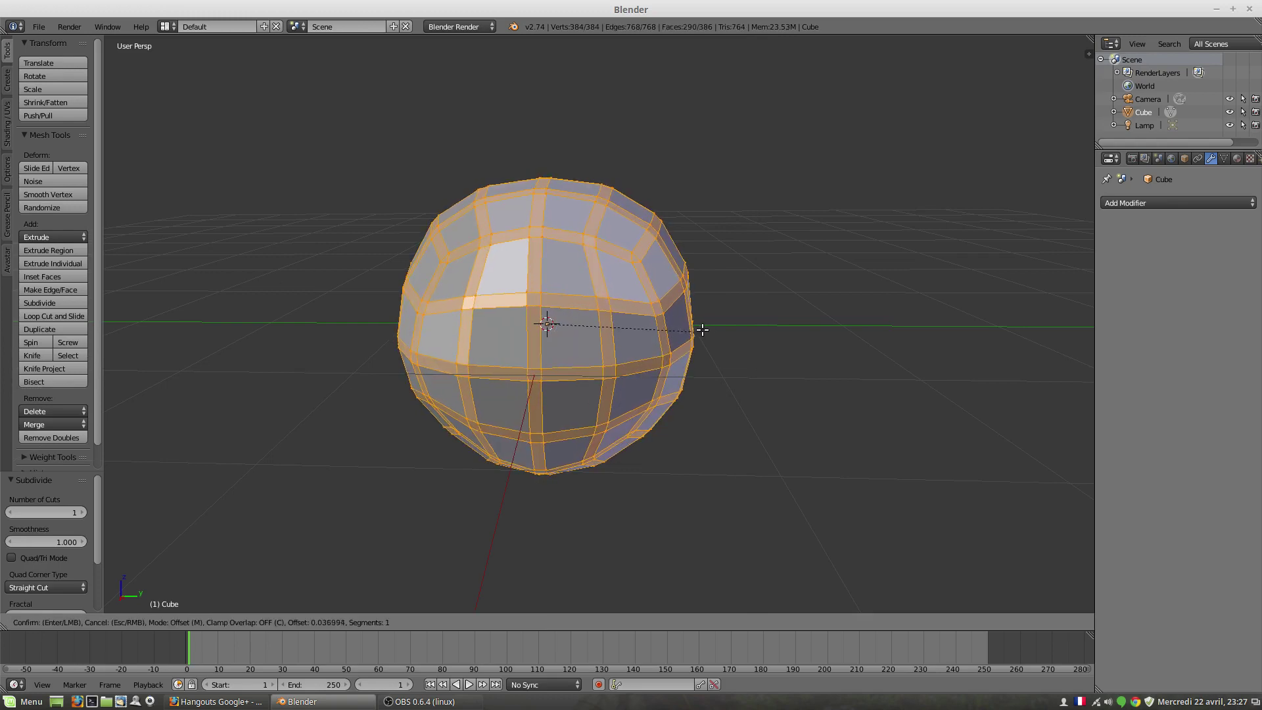
click(698, 325)
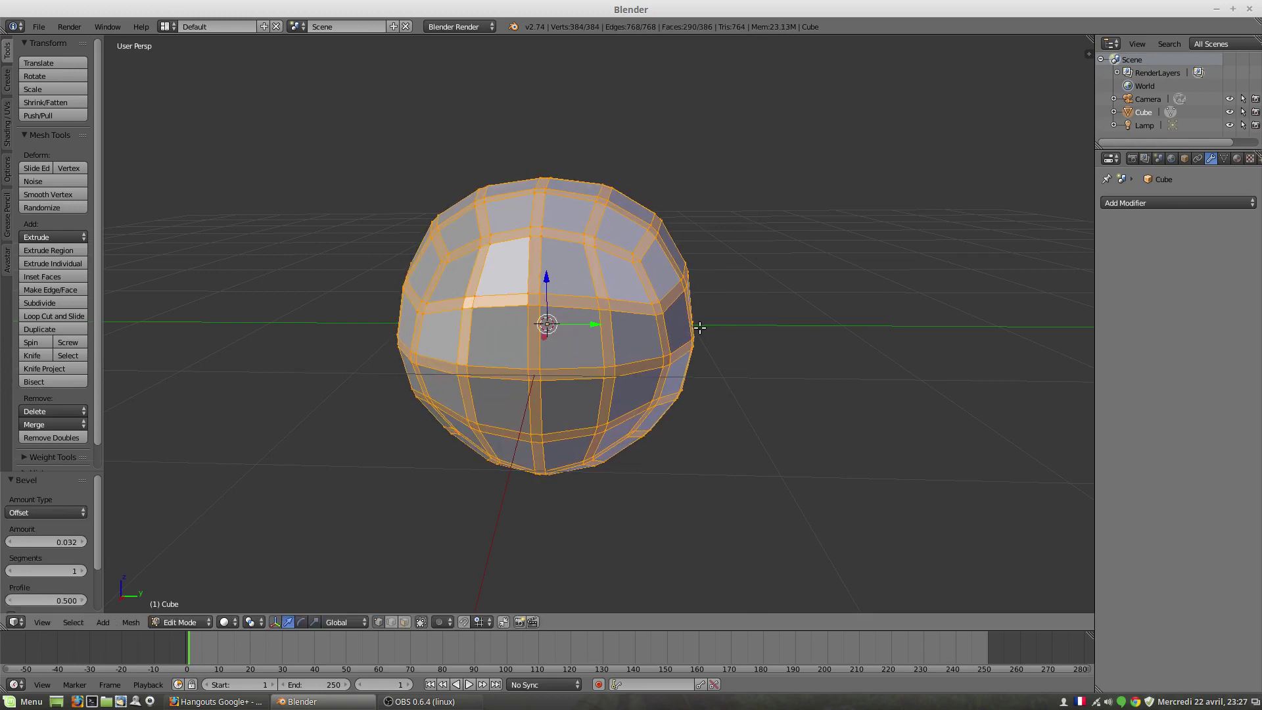
Invert the selection in face mode to the panels between the bevelled strips and delete those faces
middle_drag(656, 332, 638, 321)
middle_drag(503, 310, 699, 358)
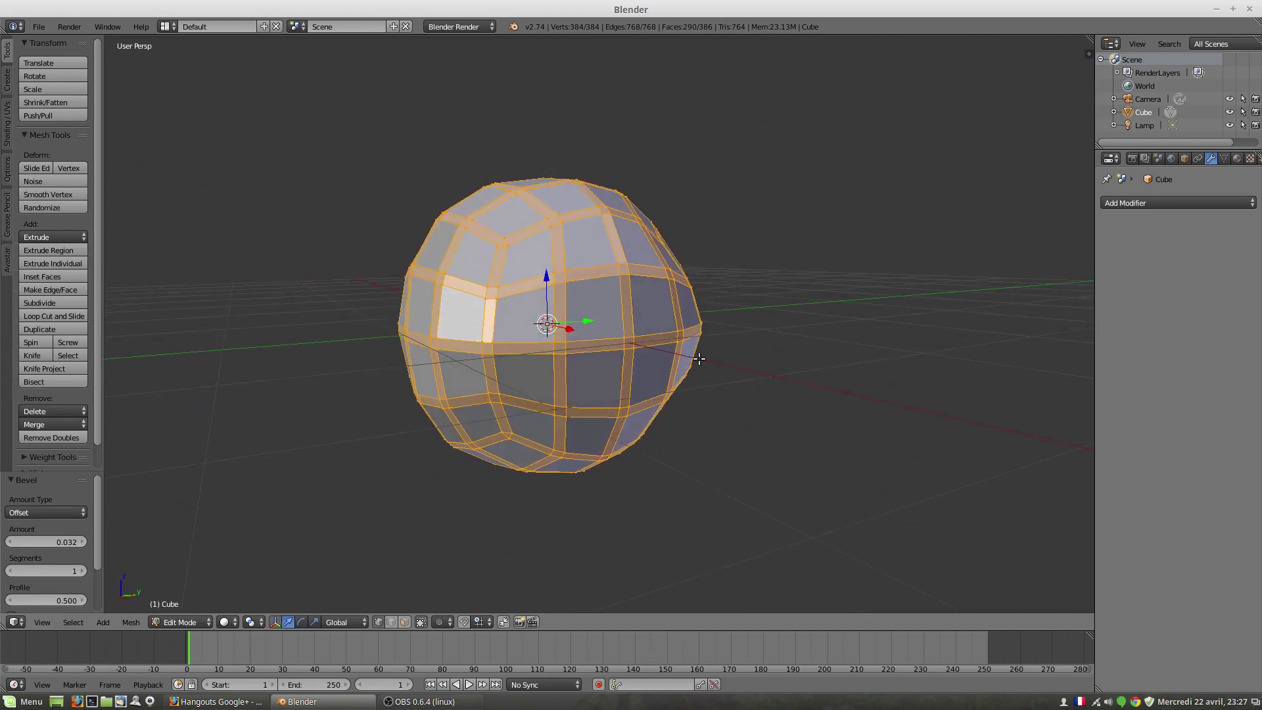
click(405, 622)
key(ctrl+i)
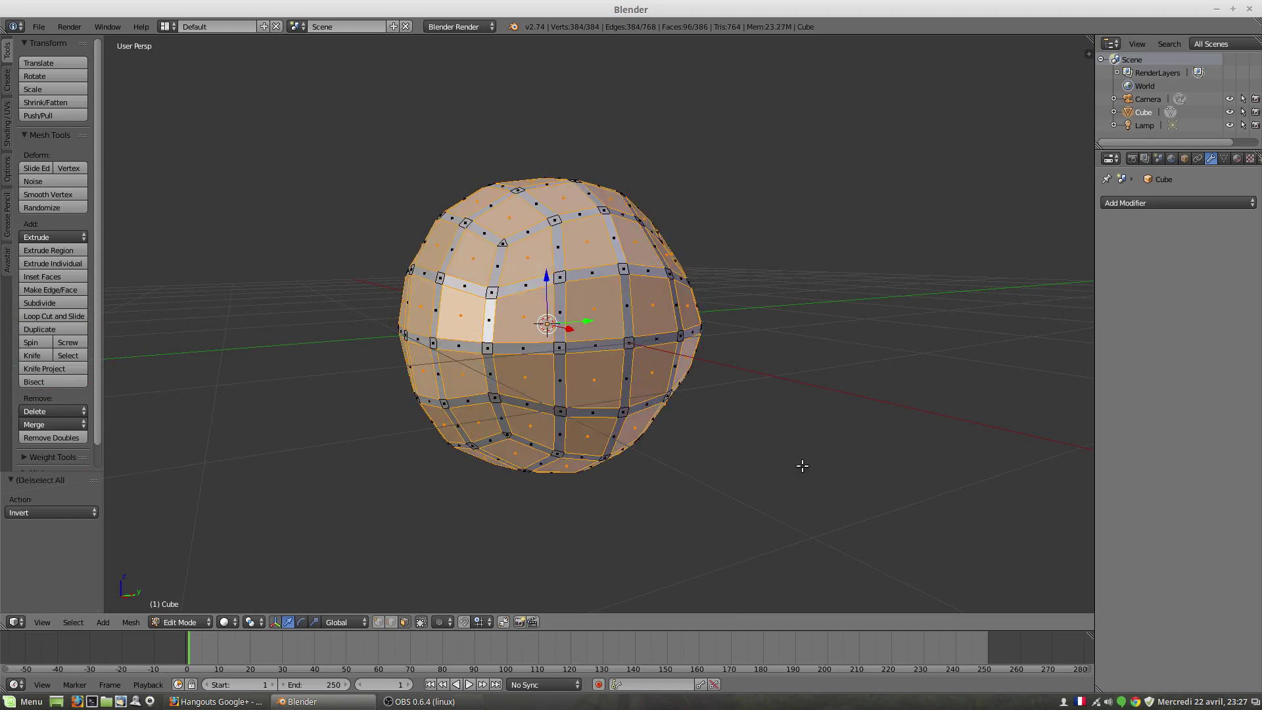
key(x)
click(802, 466)
middle_drag(647, 349, 721, 379)
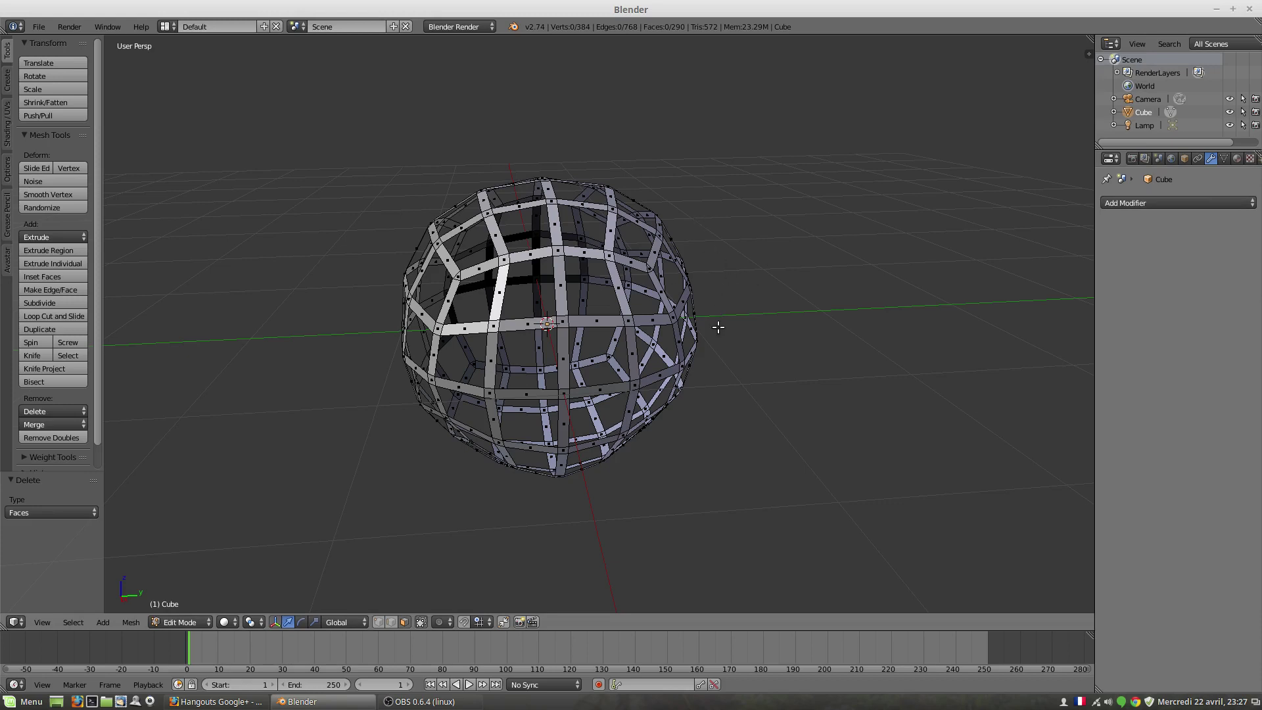
Add a Solidify modifier to the openwork sphere and set its thickness to 0.0210
click(1151, 204)
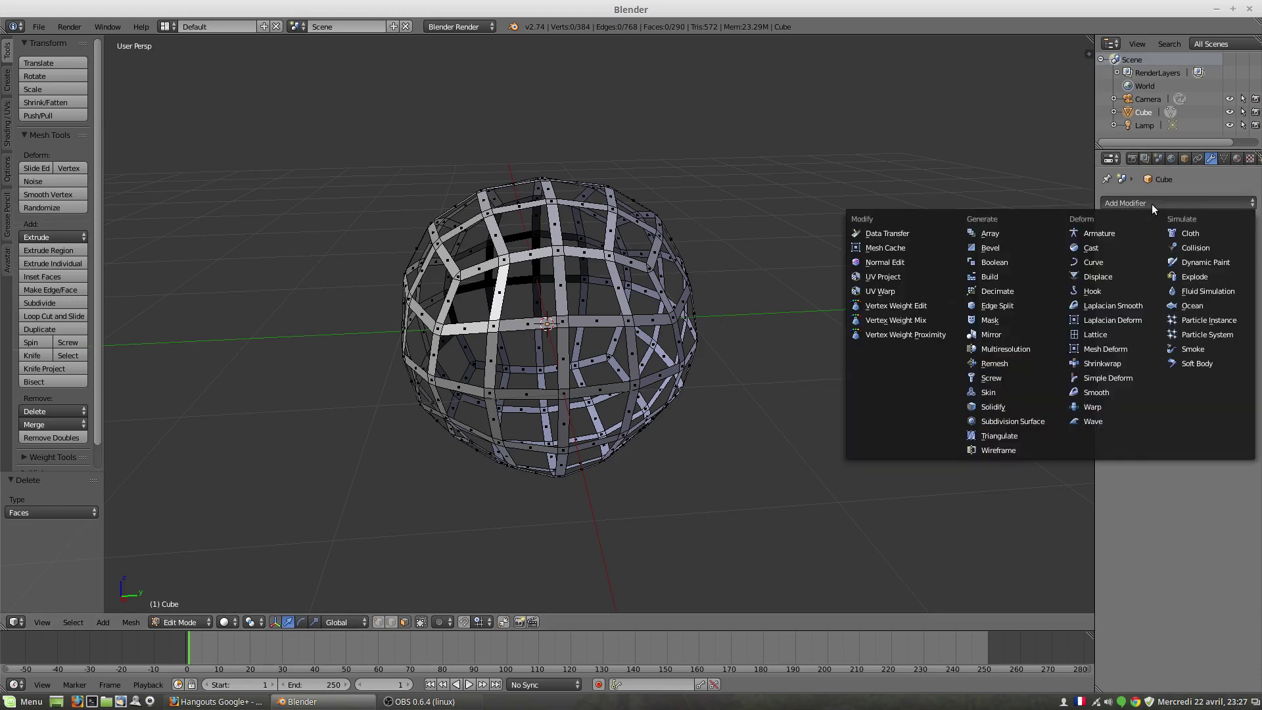
click(1006, 407)
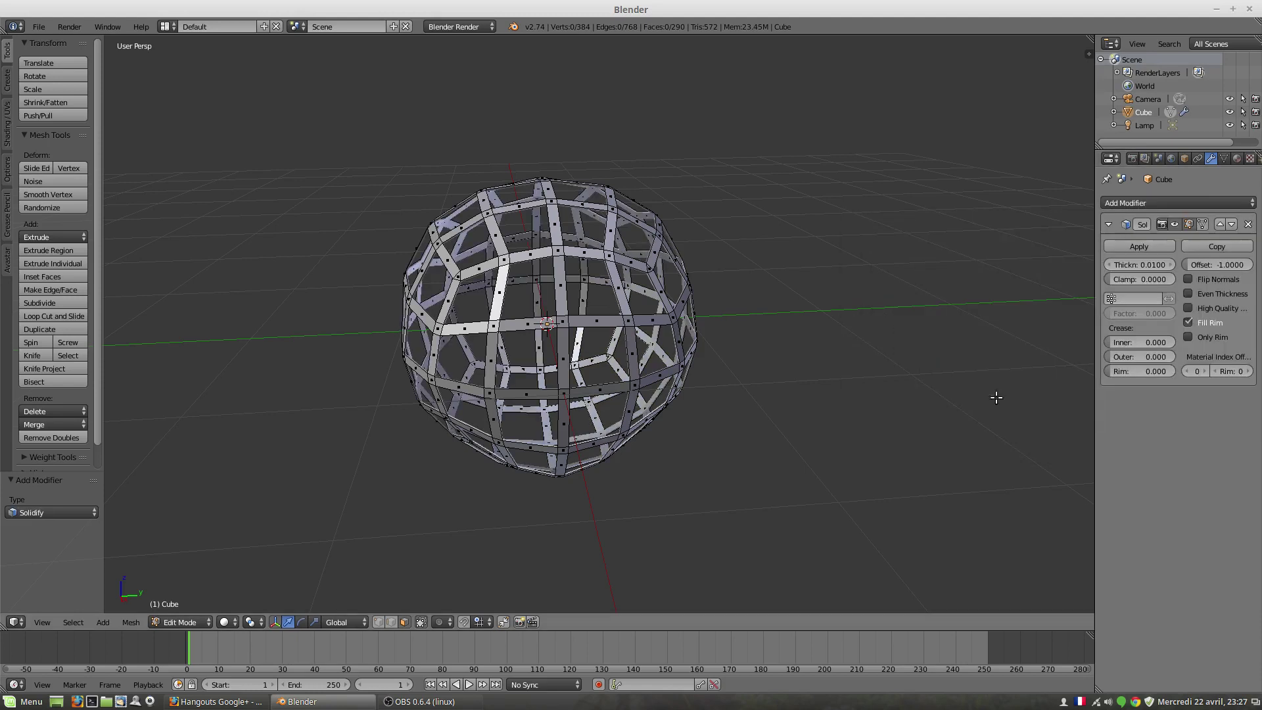
scroll(654, 316, up, 4)
middle_drag(630, 300, 604, 280)
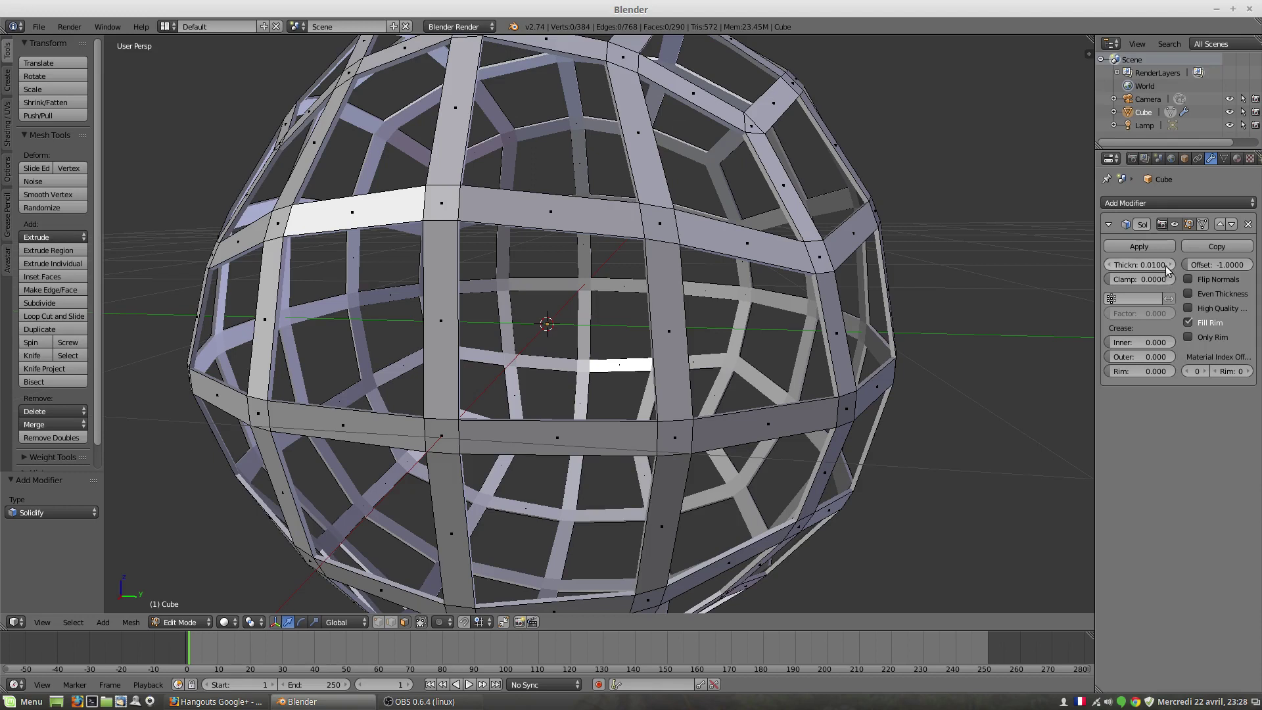
drag(1167, 270, 1157, 274)
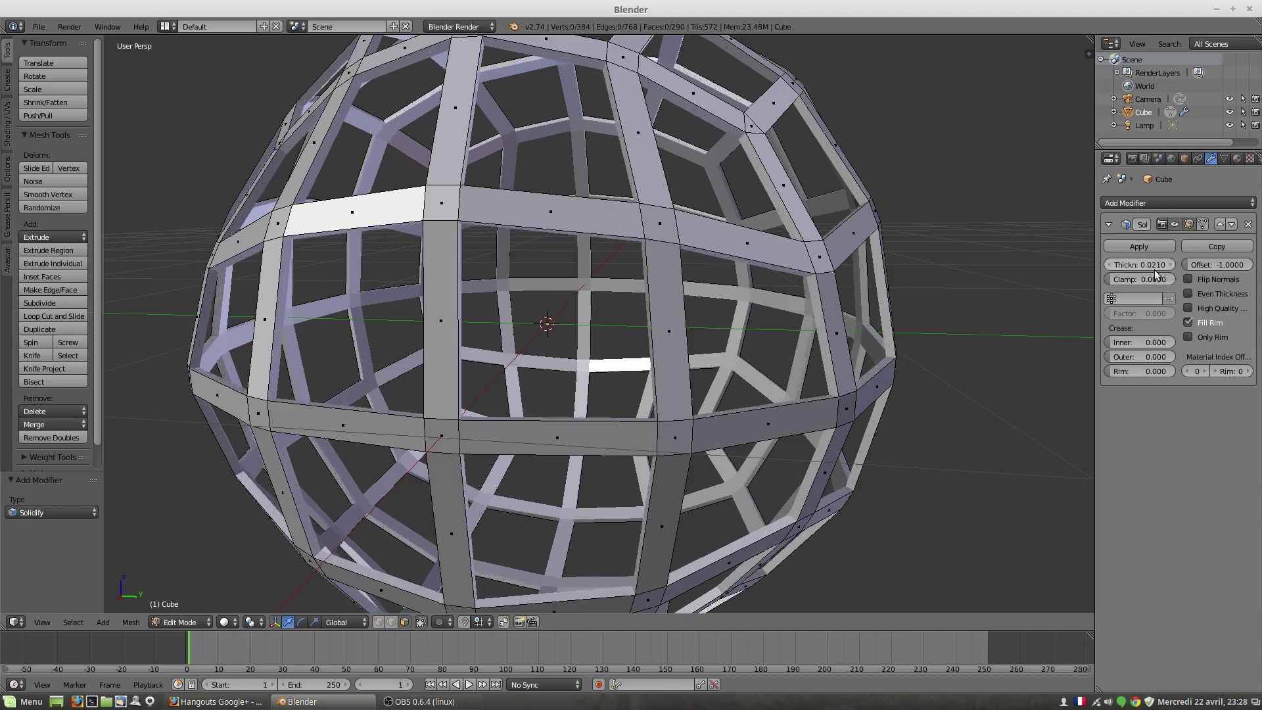
scroll(592, 266, down, 3)
middle_drag(591, 224, 625, 279)
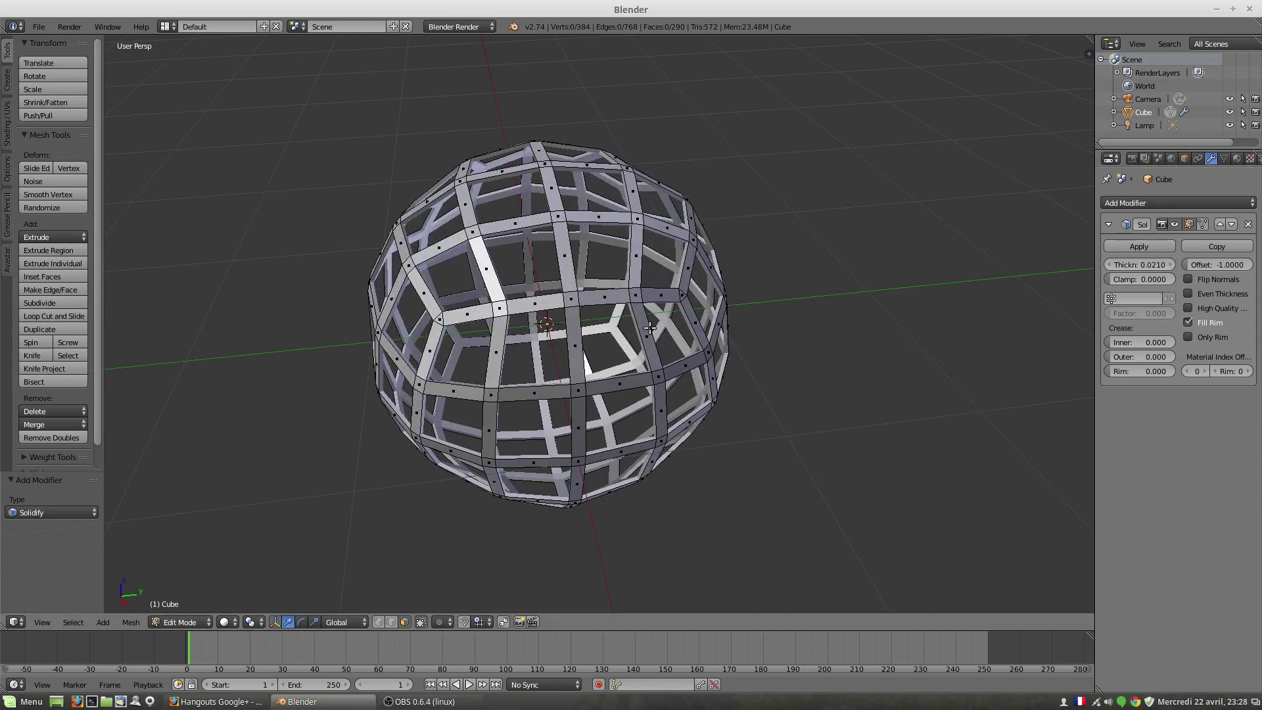
scroll(649, 329, down, 2)
middle_drag(620, 365, 545, 325)
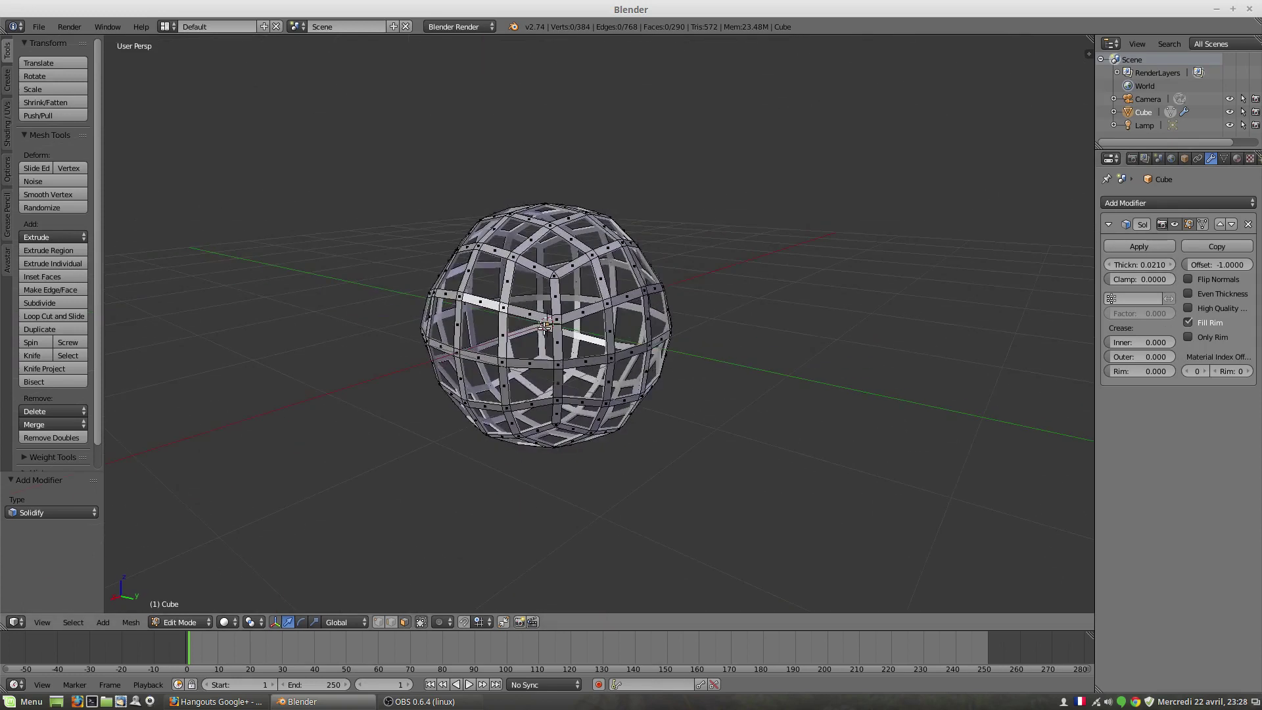
Add a Subdivision Surface modifier with two view subdivisions and show its result on the edit cage
click(1130, 204)
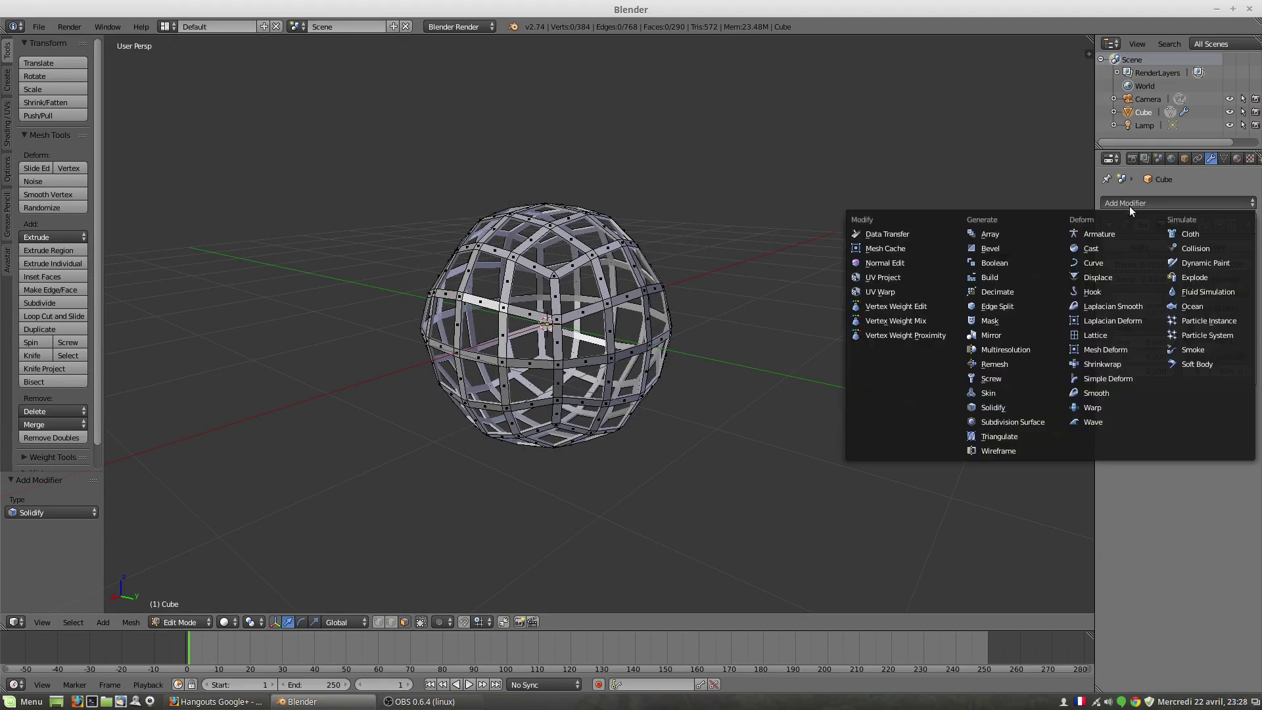
click(1006, 421)
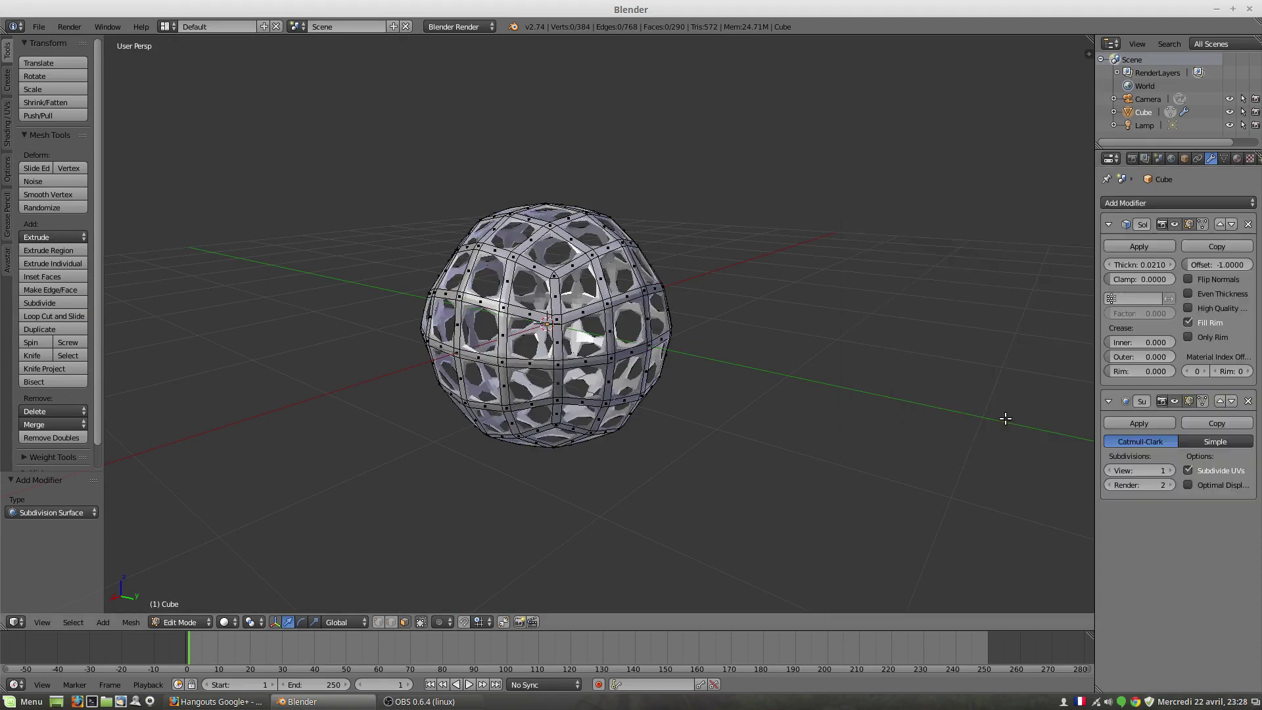
click(1204, 401)
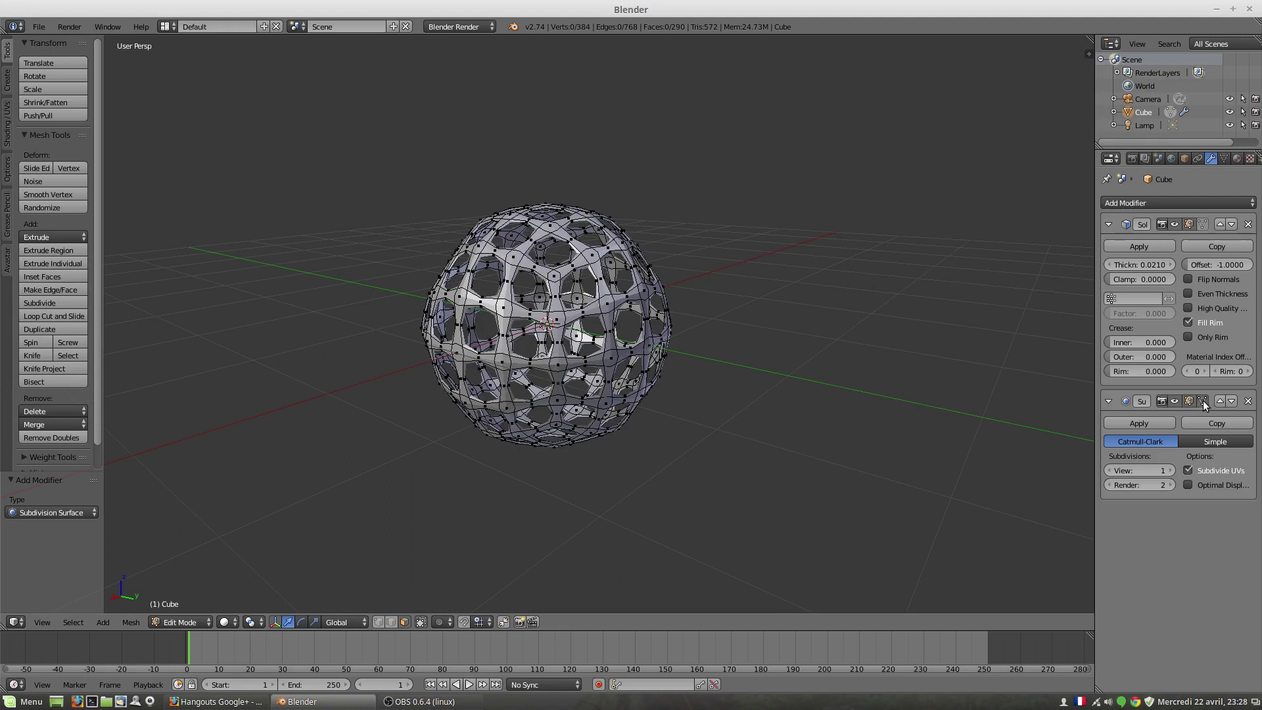
click(1169, 471)
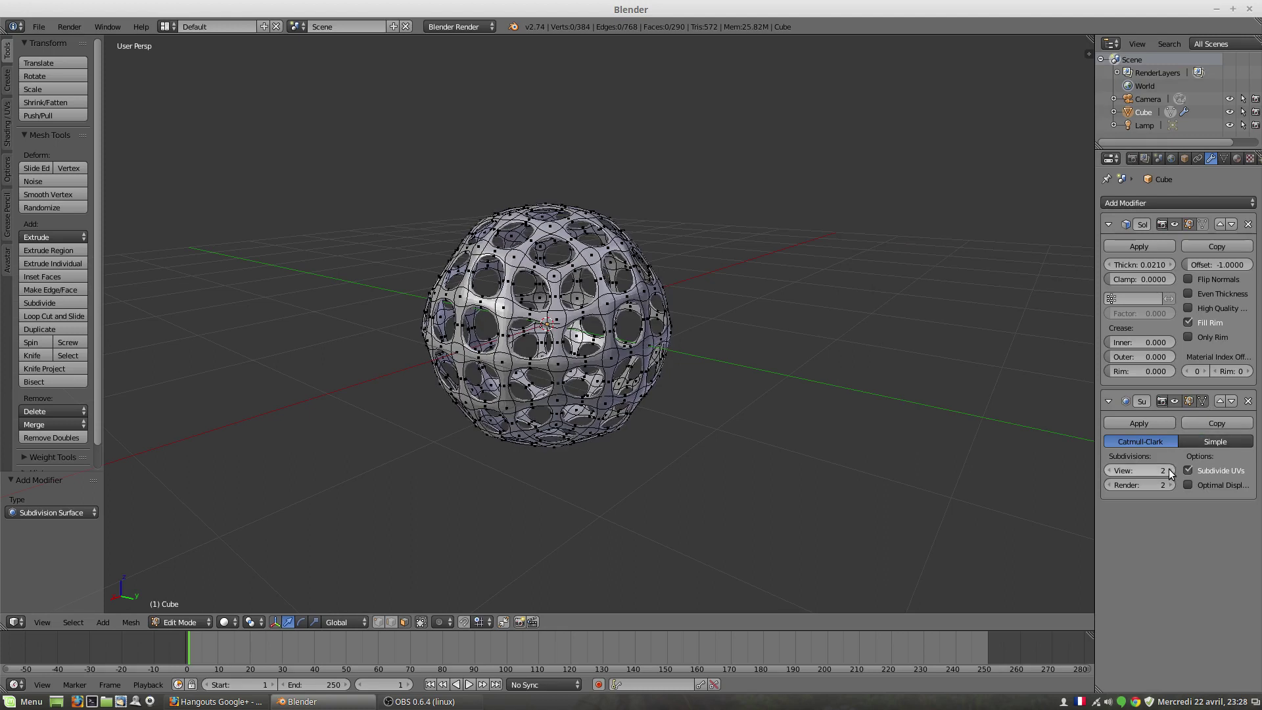
middle_drag(848, 394, 962, 403)
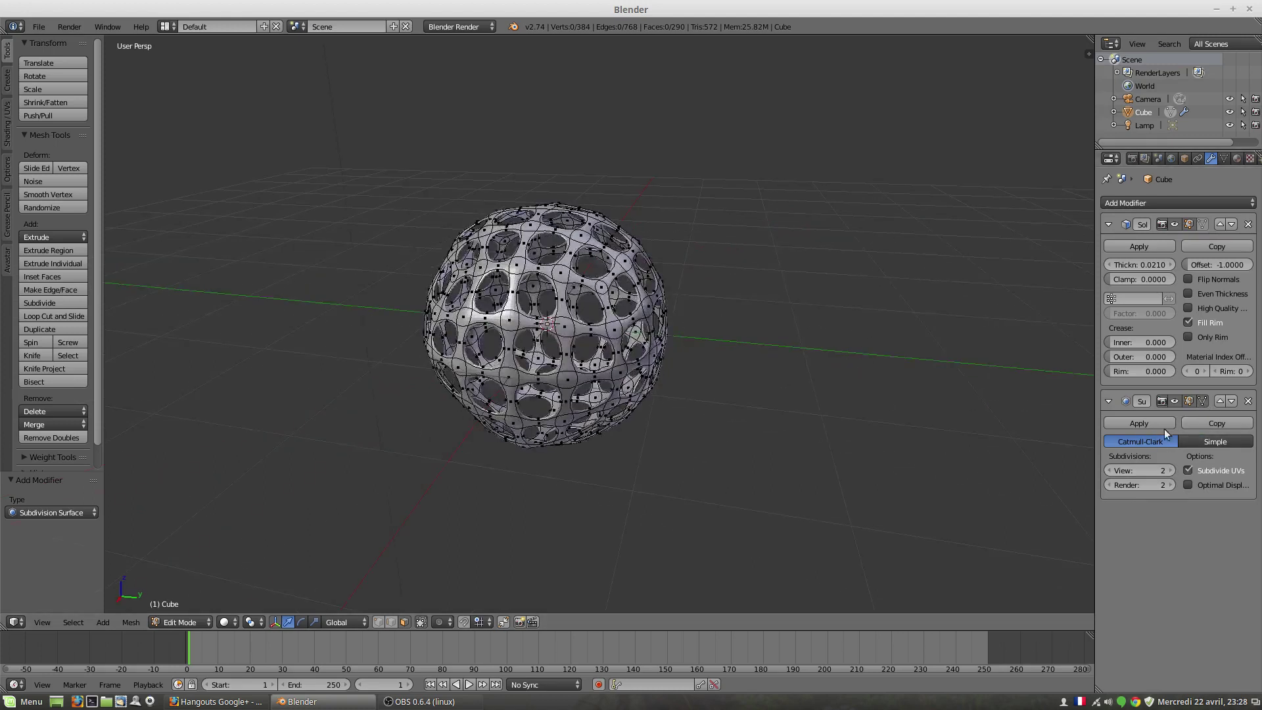
click(1205, 399)
click(1204, 399)
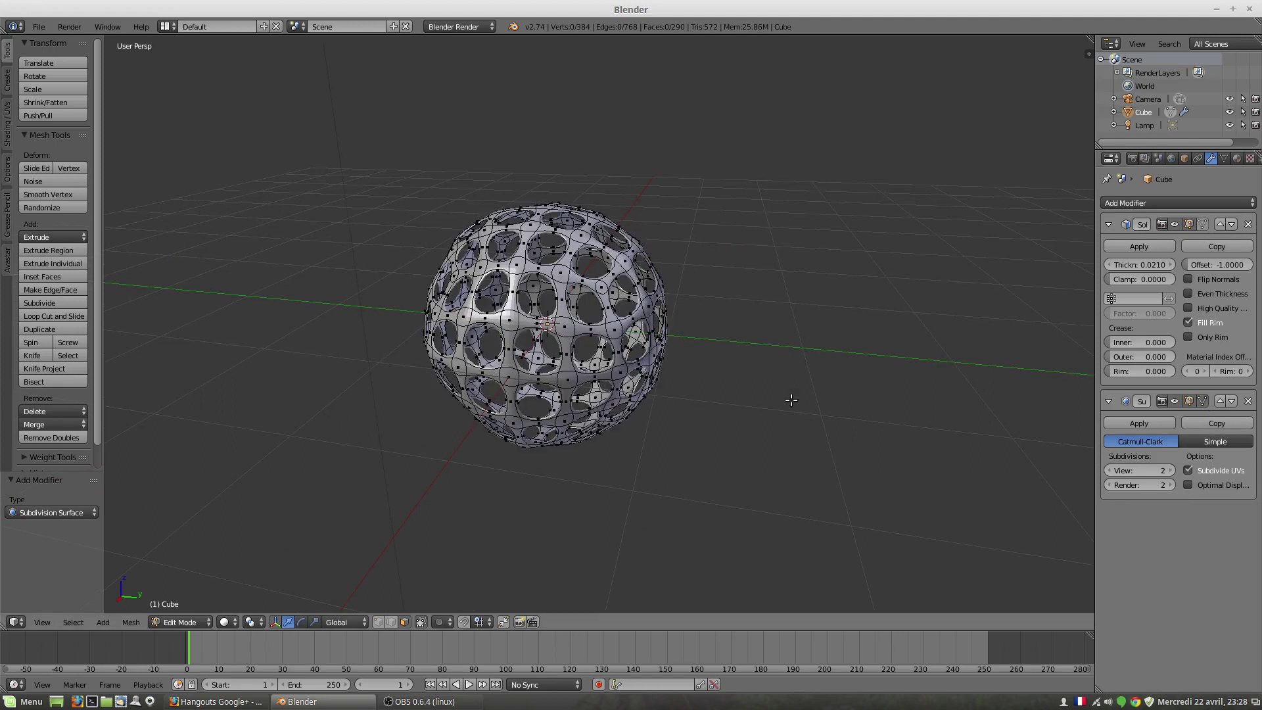
Return to Object Mode and set the Solidify thickness of the cage sphere to 0.0450
key(Tab)
middle_drag(572, 358, 551, 290)
scroll(658, 354, up, 1)
scroll(551, 290, up, 2)
scroll(551, 295, up, 1)
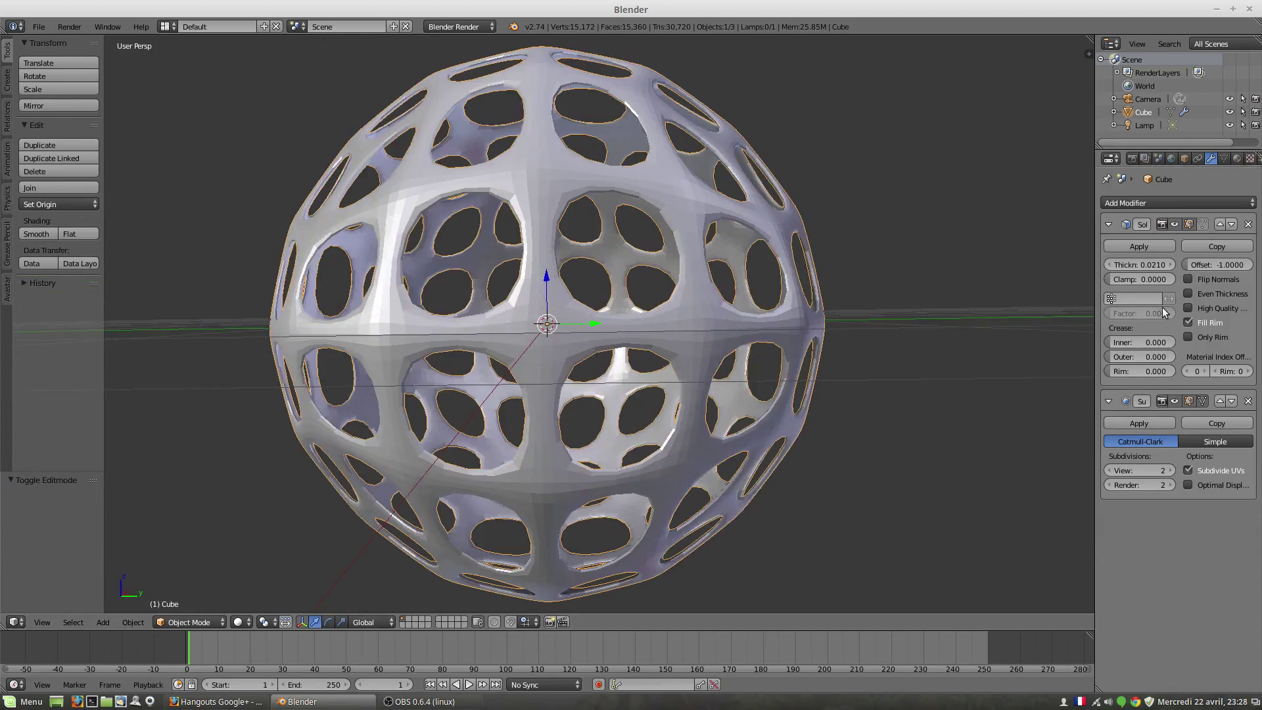
drag(1162, 272, 1203, 272)
middle_drag(475, 243, 672, 367)
scroll(569, 357, down, 2)
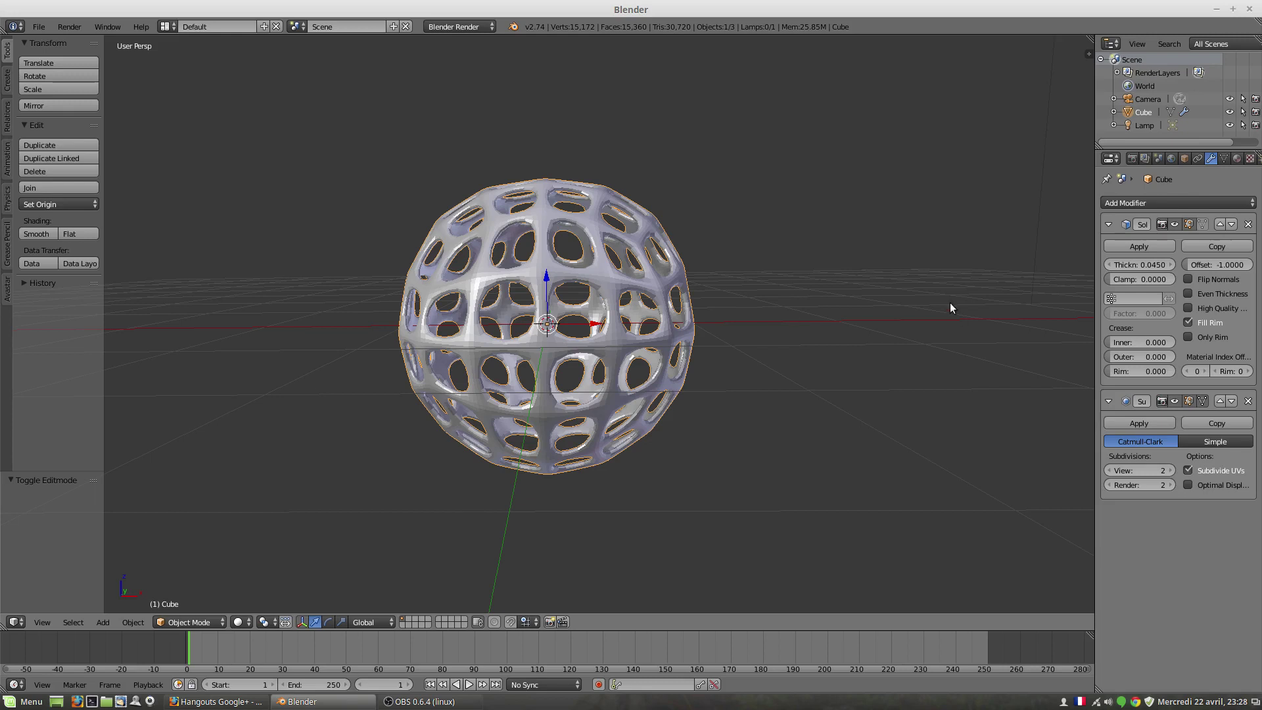
Compare one and two view subdivisions, keep two, and apply smooth shading to the cage sphere
click(1109, 471)
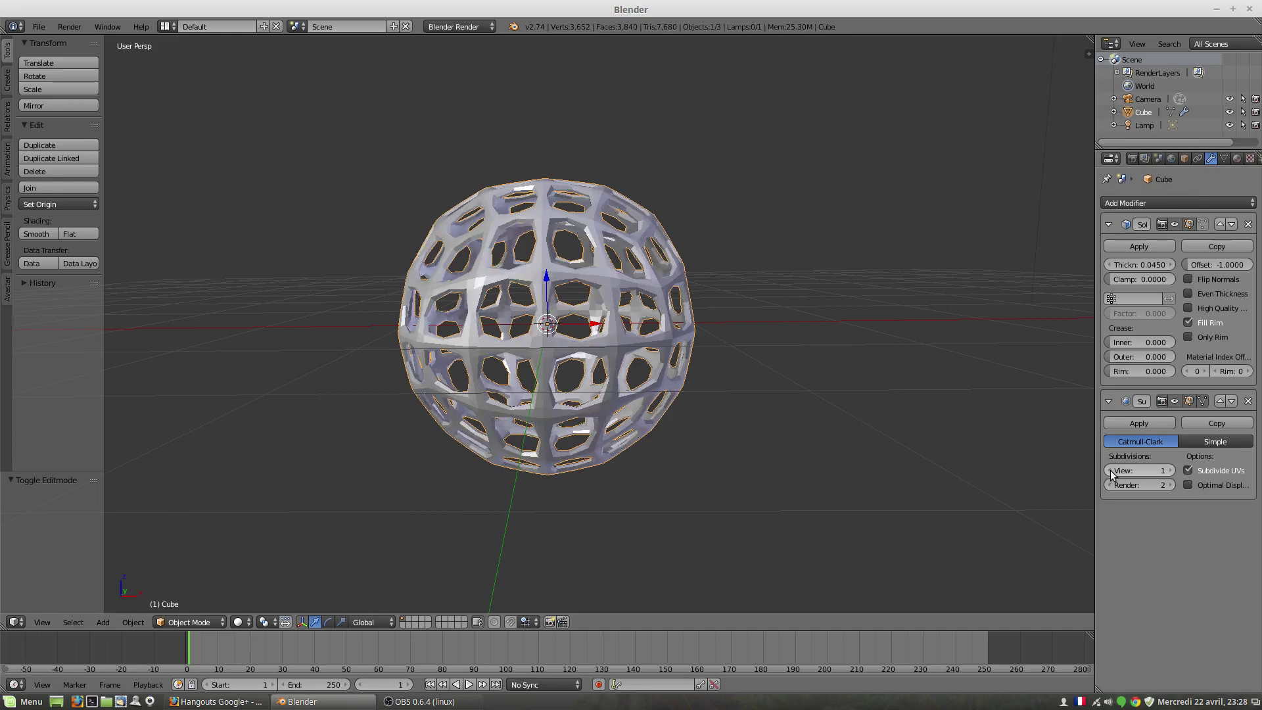
click(1171, 471)
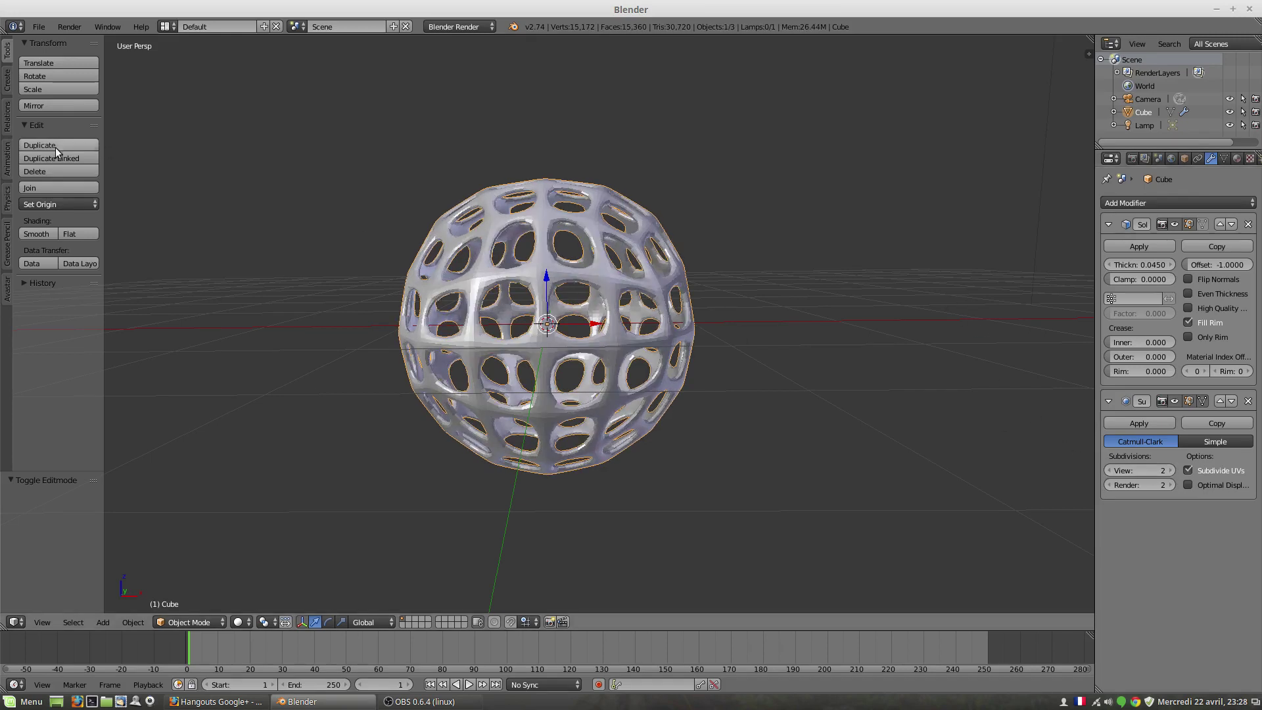
click(41, 234)
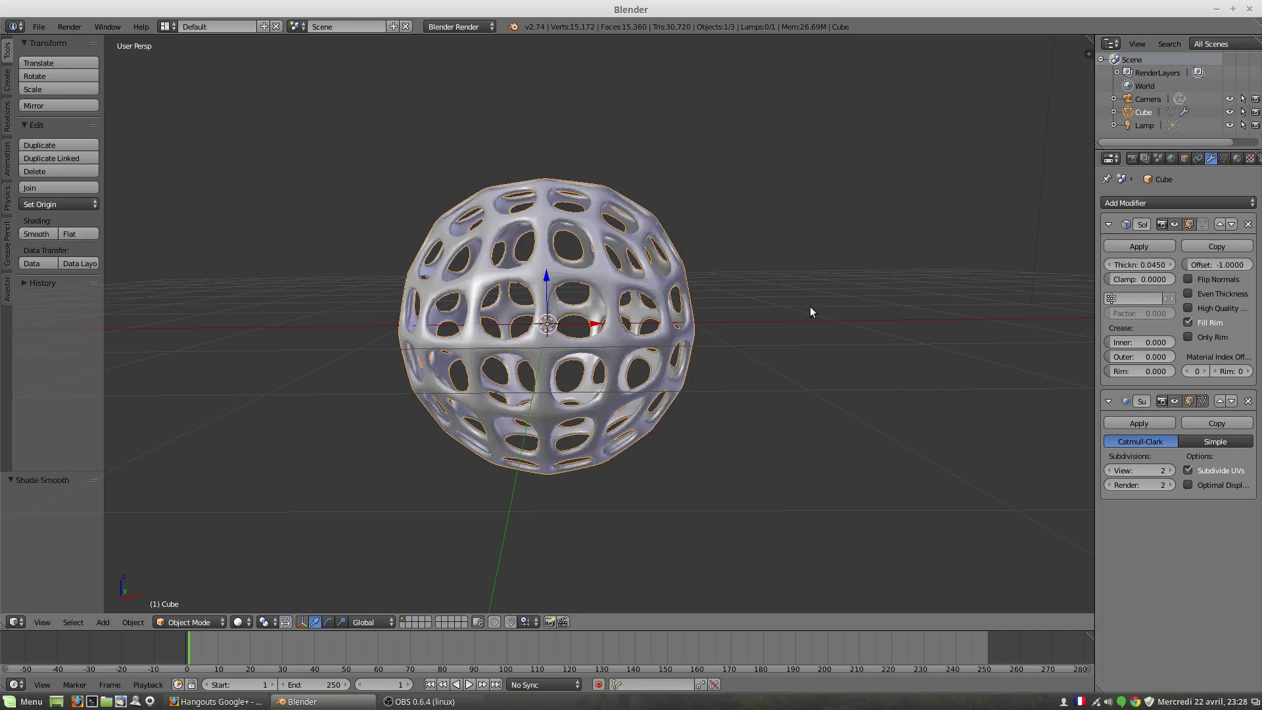
In Edit Mode, box-select all faces below the sphere's equator band in a wireframe front orthographic view and delete them
key(Tab)
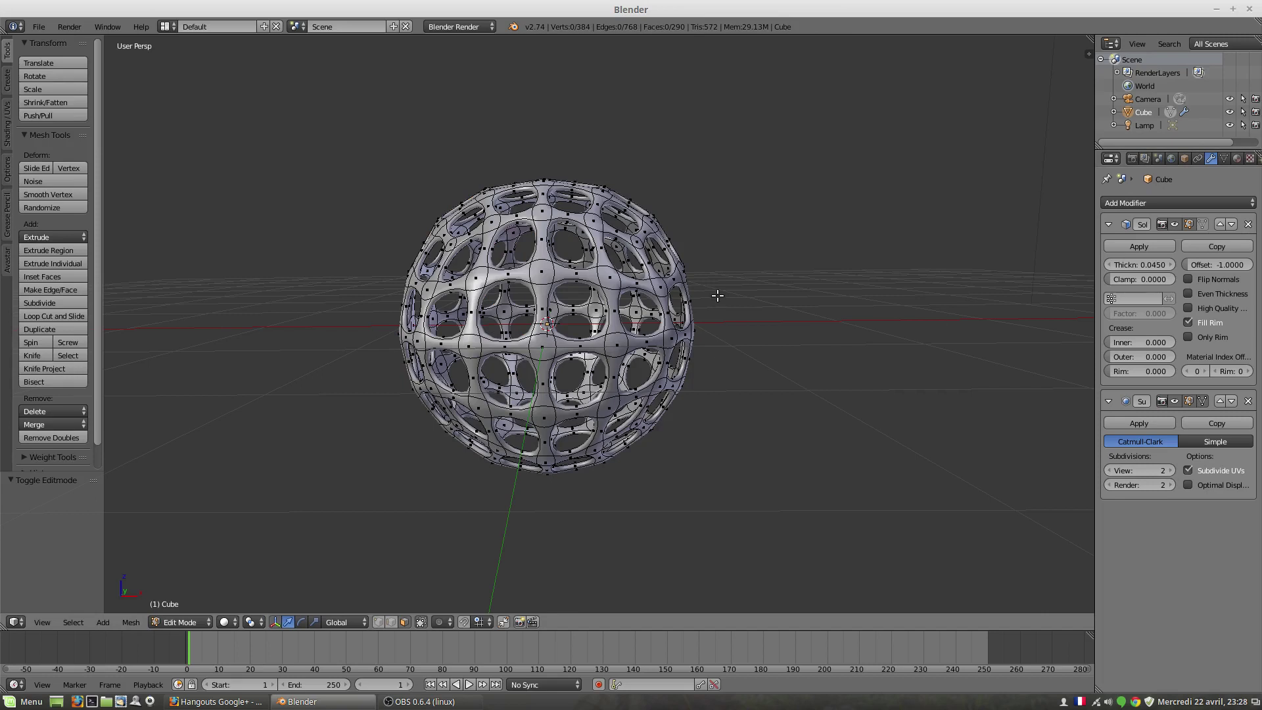
key(z)
key(KP_1)
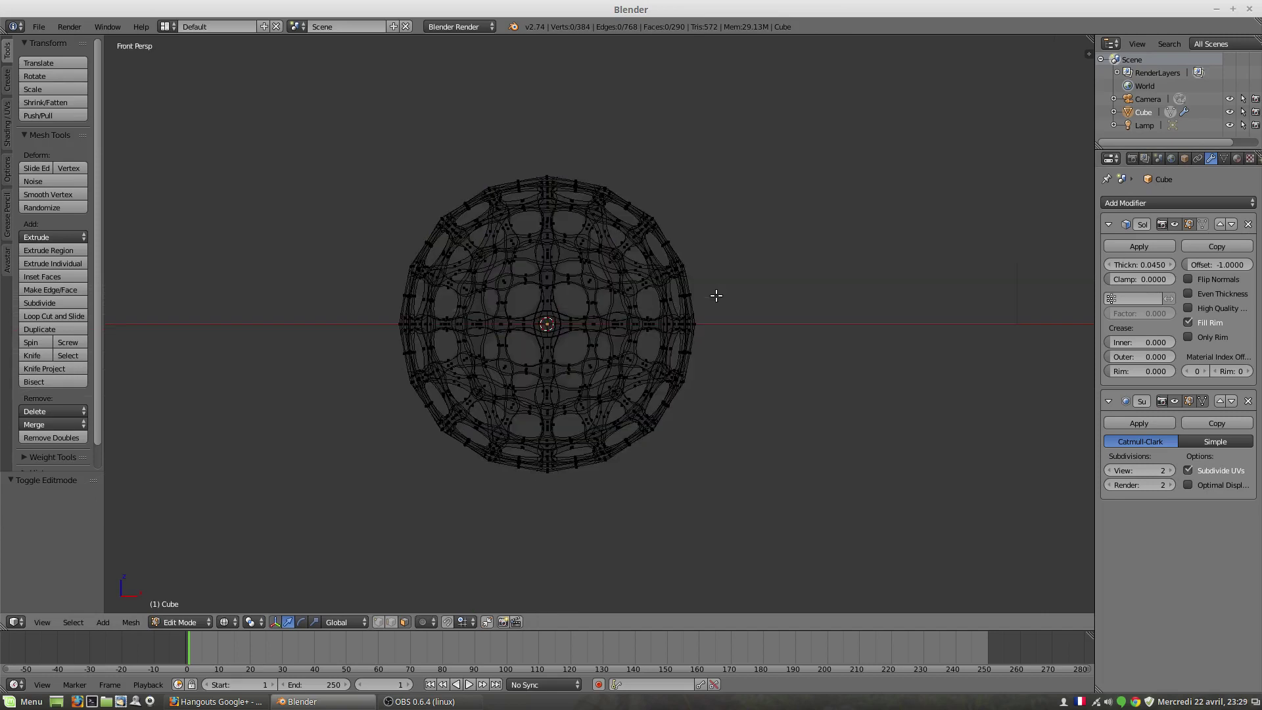
key(KP_5)
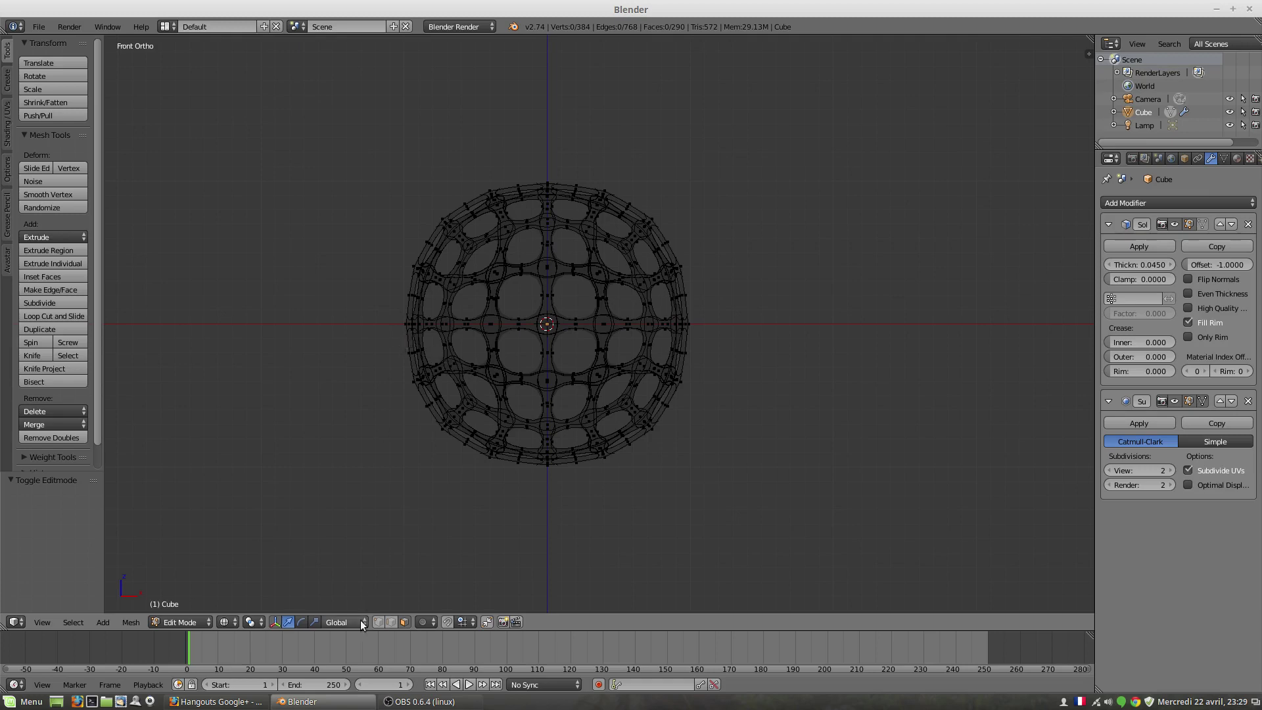
click(377, 622)
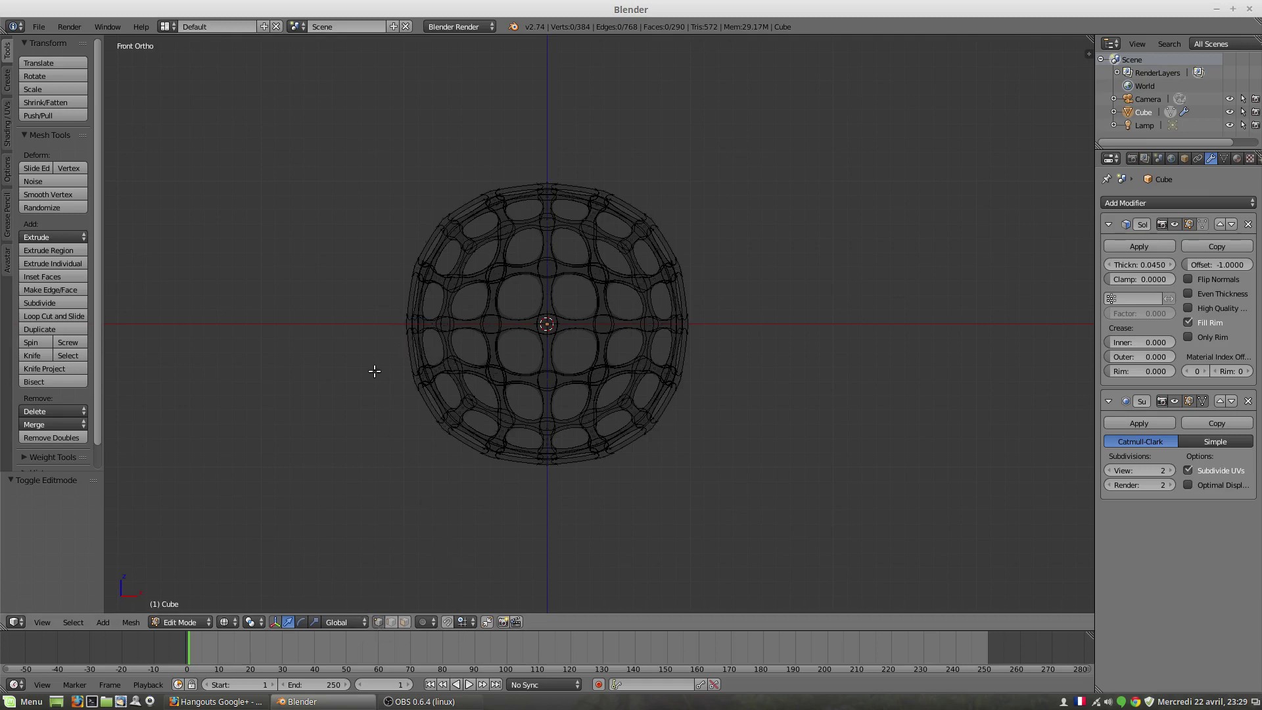
scroll(401, 355, up, 4)
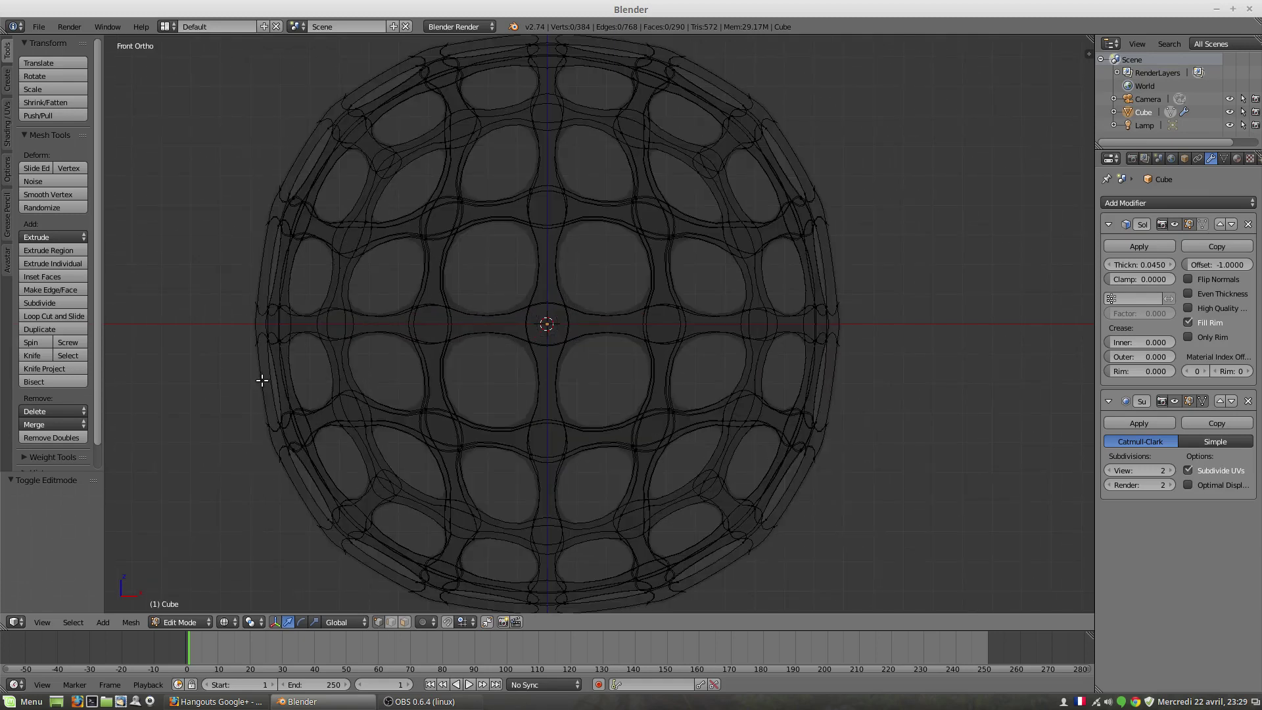
scroll(244, 382, down, 2)
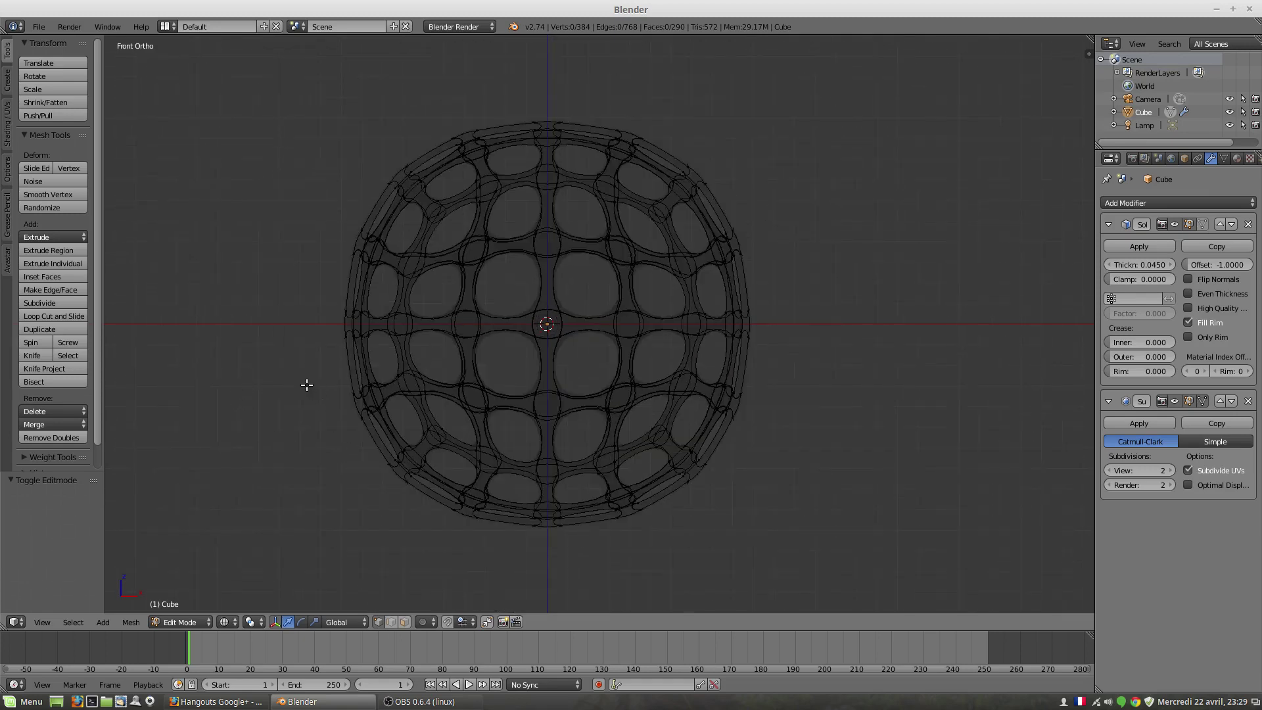
click(403, 622)
key(b)
drag(286, 352, 886, 558)
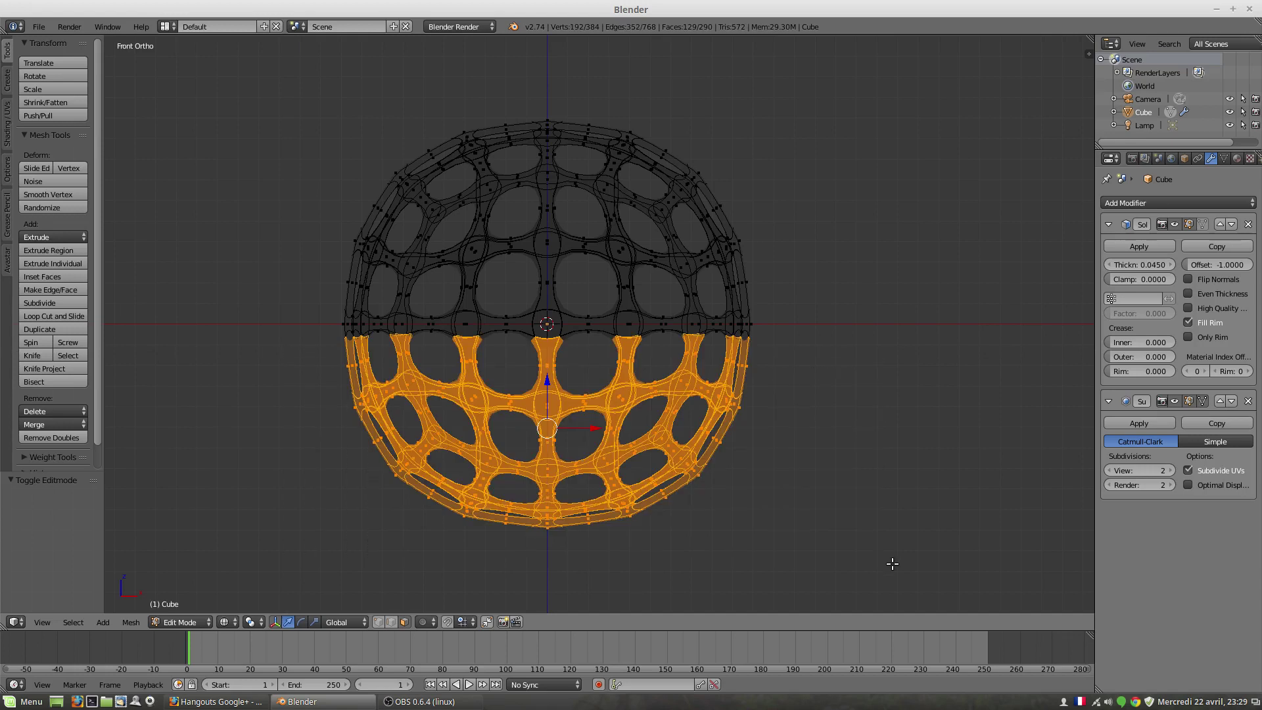
key(x)
click(893, 563)
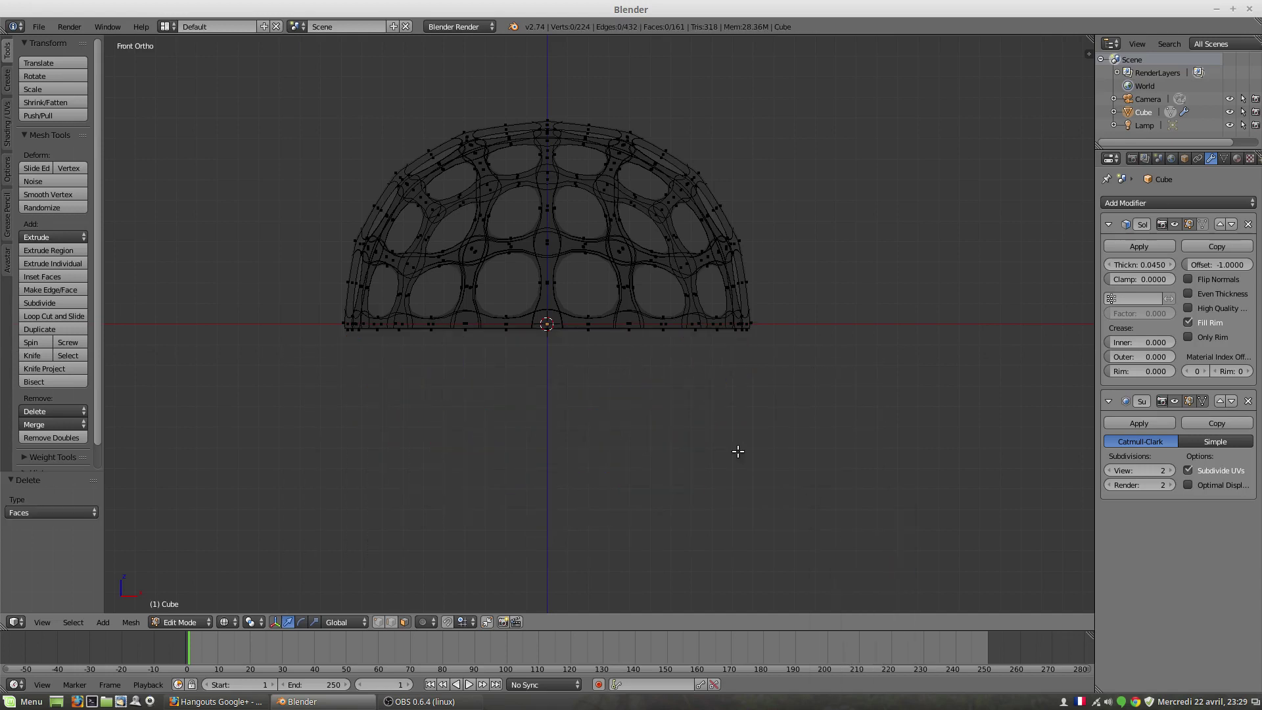
Return to solid shading and examine the openwork dome from the sides, above and its open underside
key(z)
middle_drag(735, 445, 559, 394)
scroll(644, 415, up, 1)
key(z)
scroll(608, 378, down, 2)
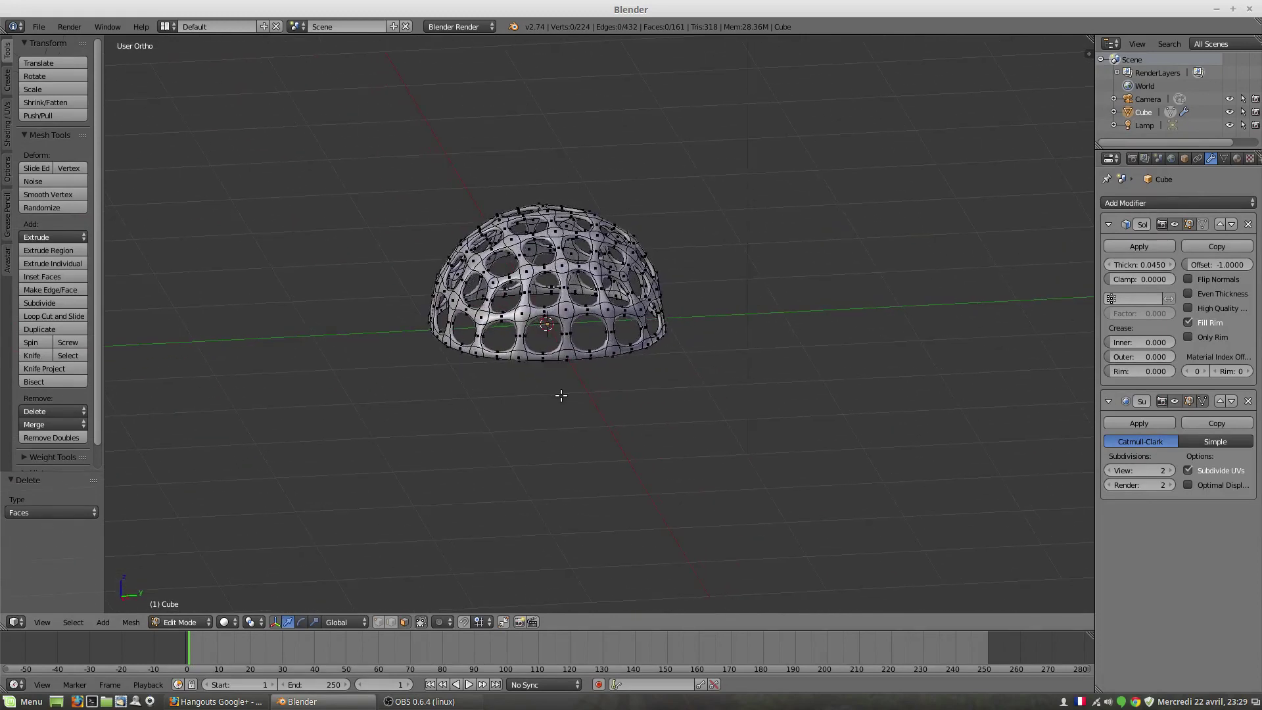
scroll(546, 349, up, 2)
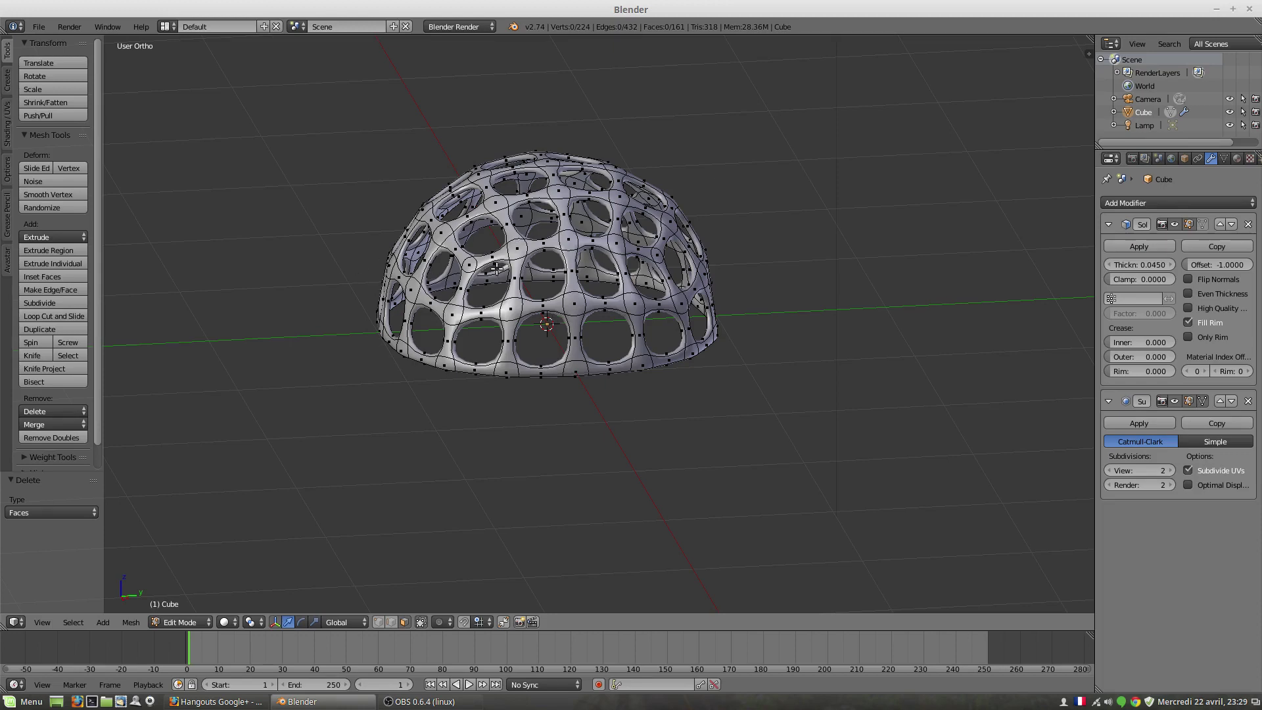
middle_drag(488, 259, 643, 323)
middle_drag(665, 405, 468, 382)
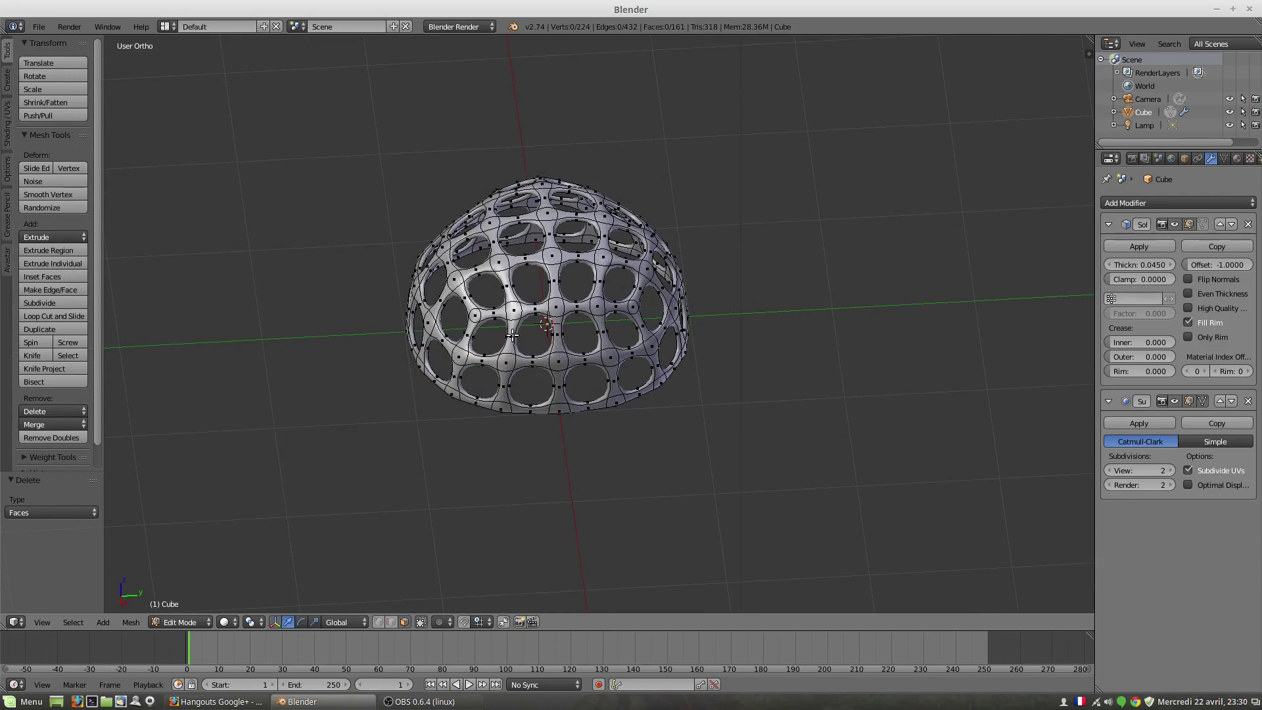
middle_drag(513, 336, 641, 287)
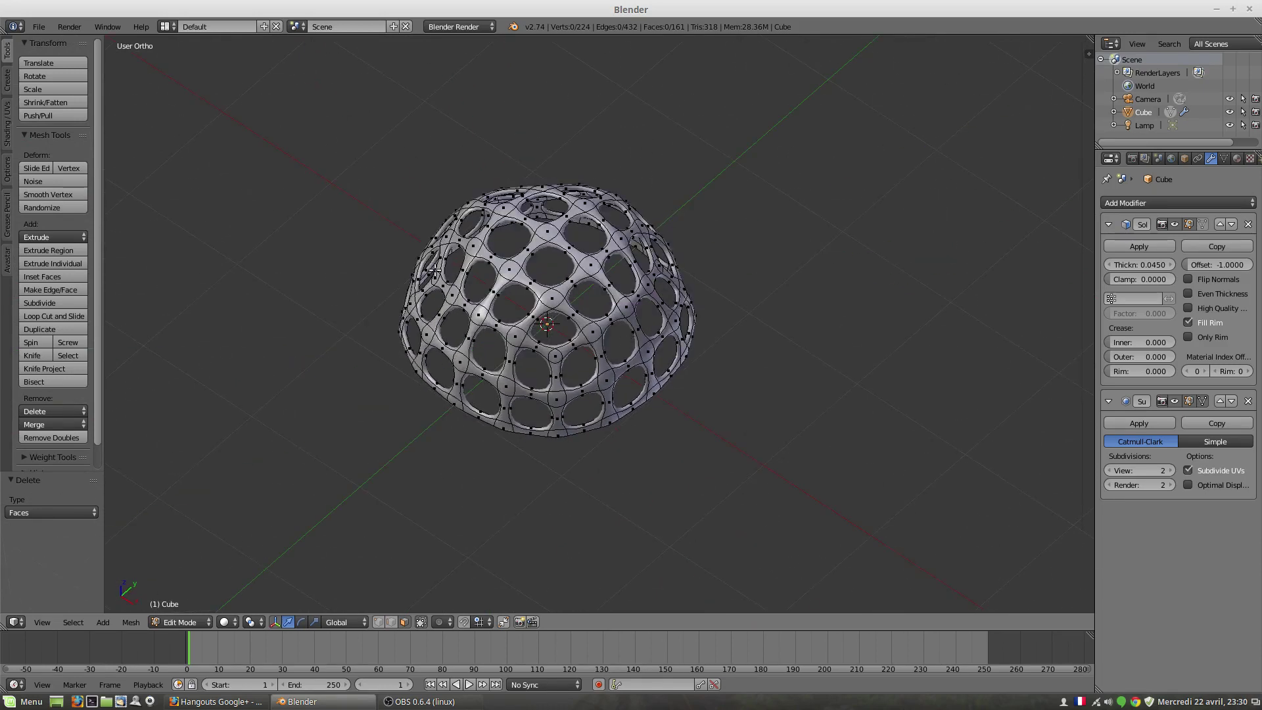
middle_drag(551, 298, 577, 340)
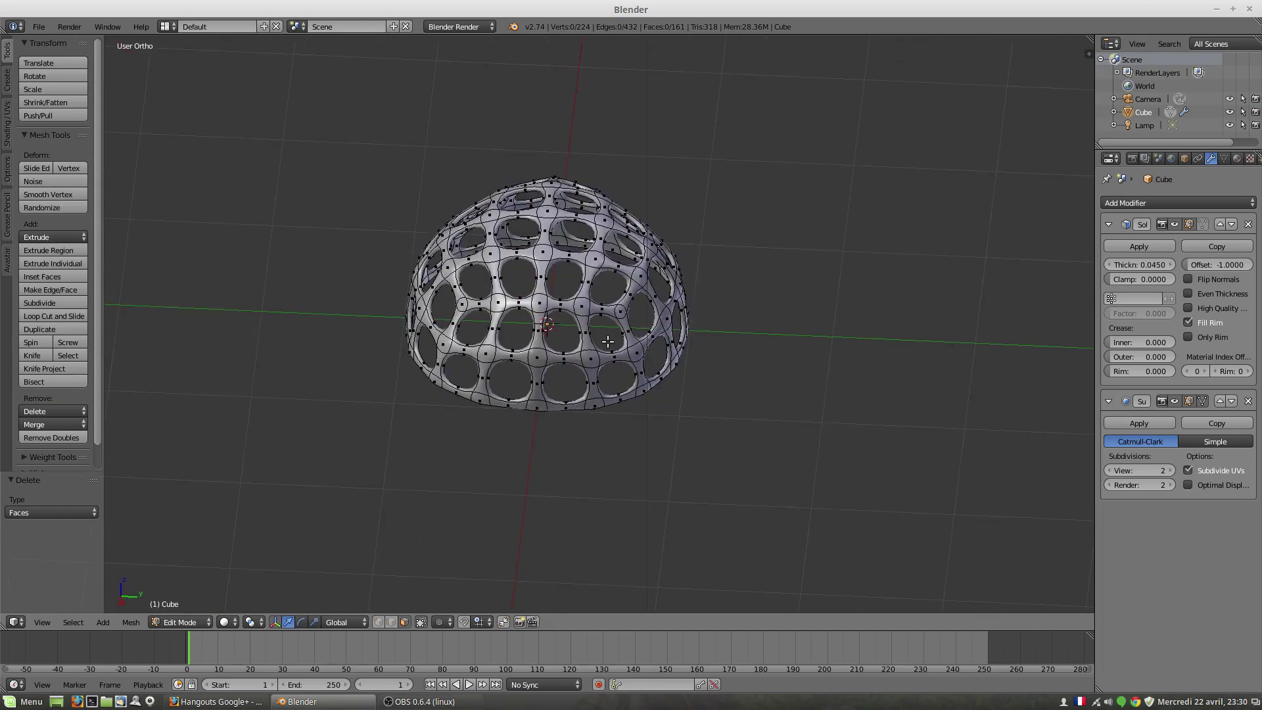
middle_drag(630, 340, 735, 337)
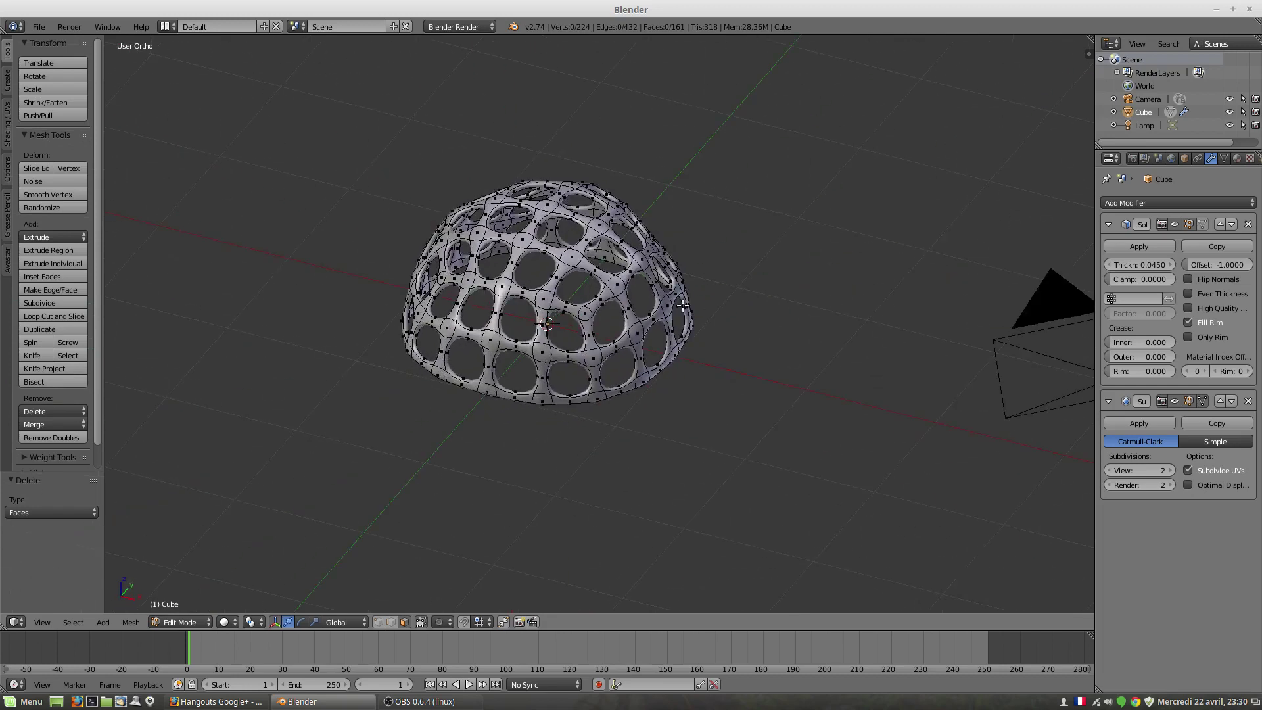
middle_drag(642, 302, 605, 289)
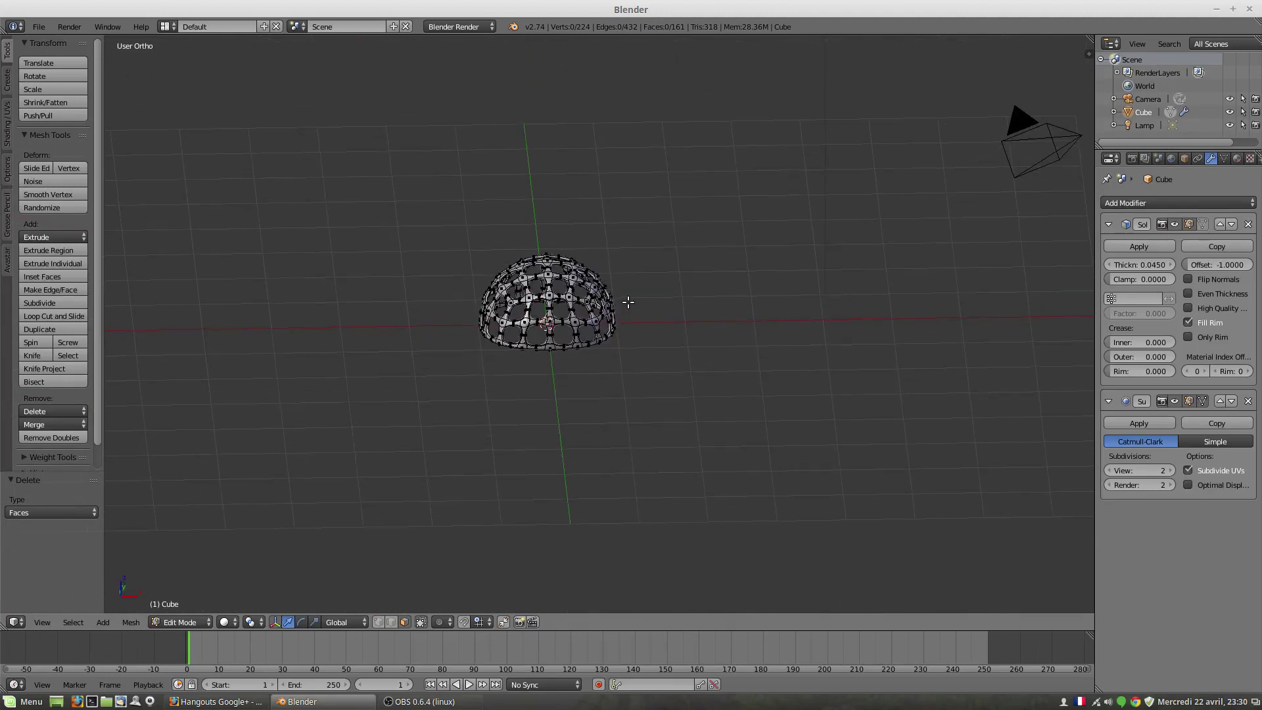
scroll(639, 313, down, 3)
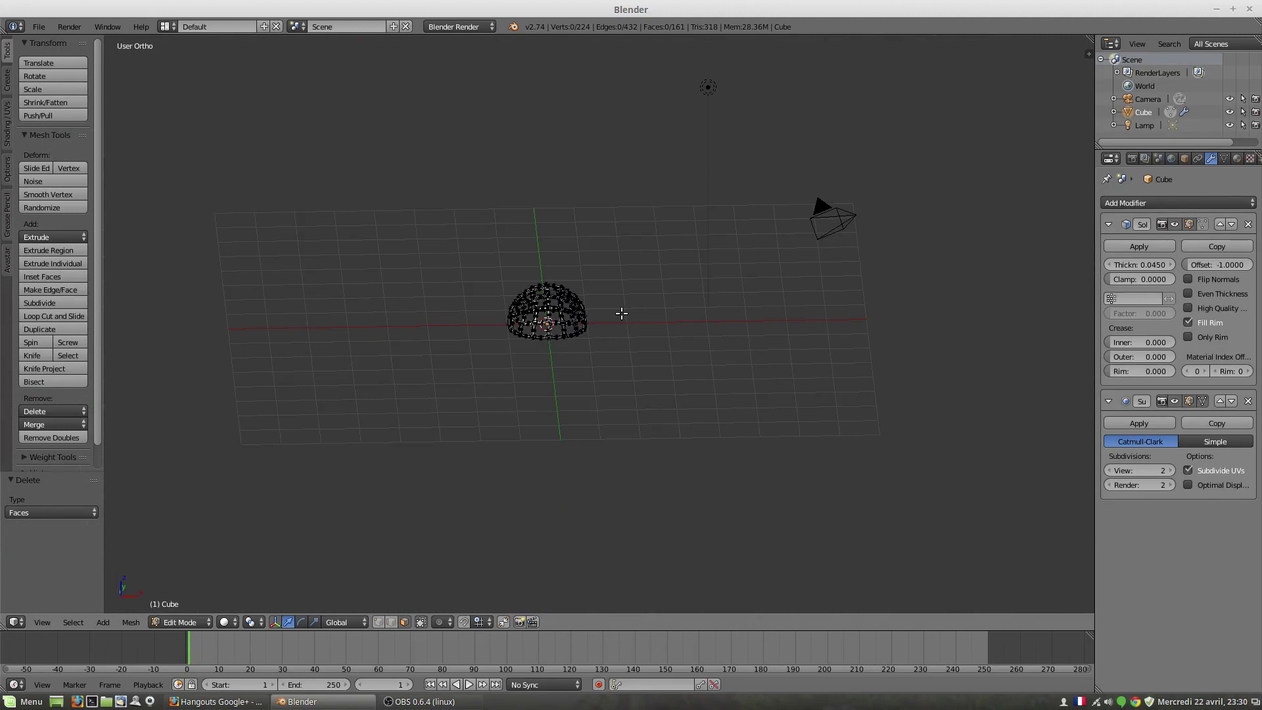
scroll(622, 314, up, 8)
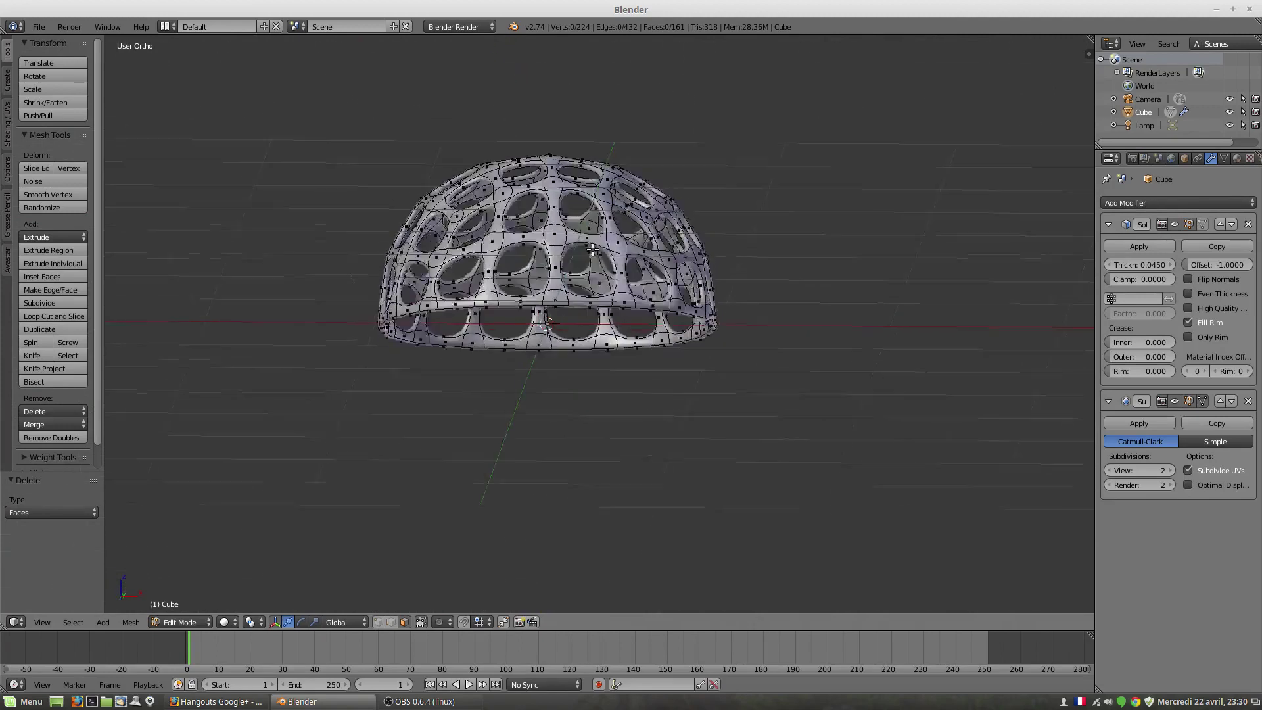
middle_drag(593, 249, 529, 243)
scroll(563, 299, up, 3)
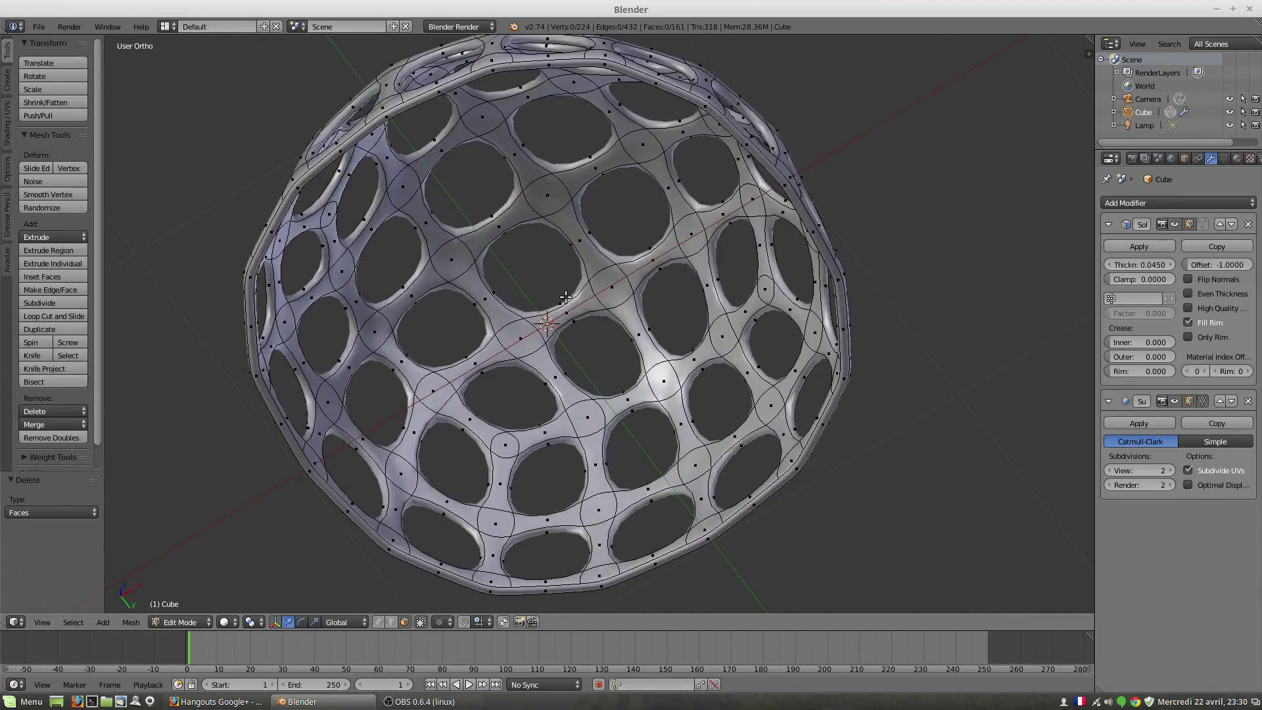
Examine the openwork dome from above and from the side, comparing its Edit Mode cage with the smoothed Object Mode result
middle_drag(563, 299, 516, 366)
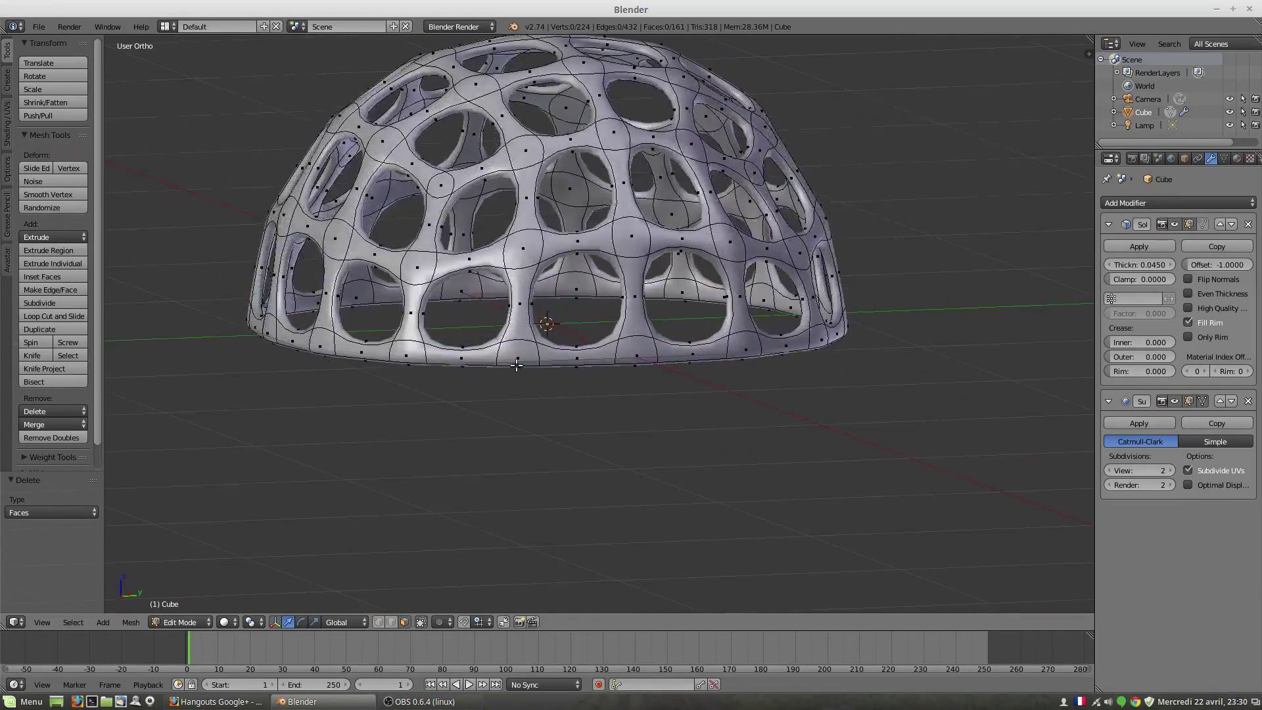
middle_drag(585, 218, 580, 270)
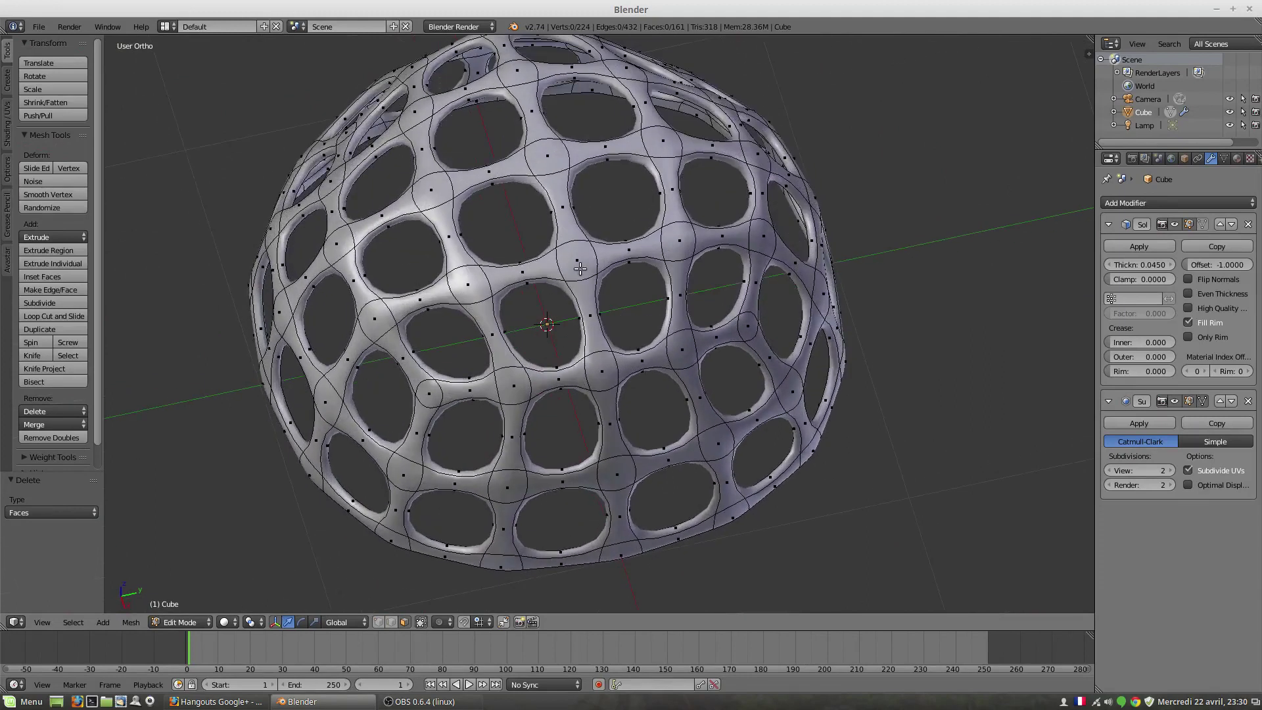
scroll(631, 267, down, 2)
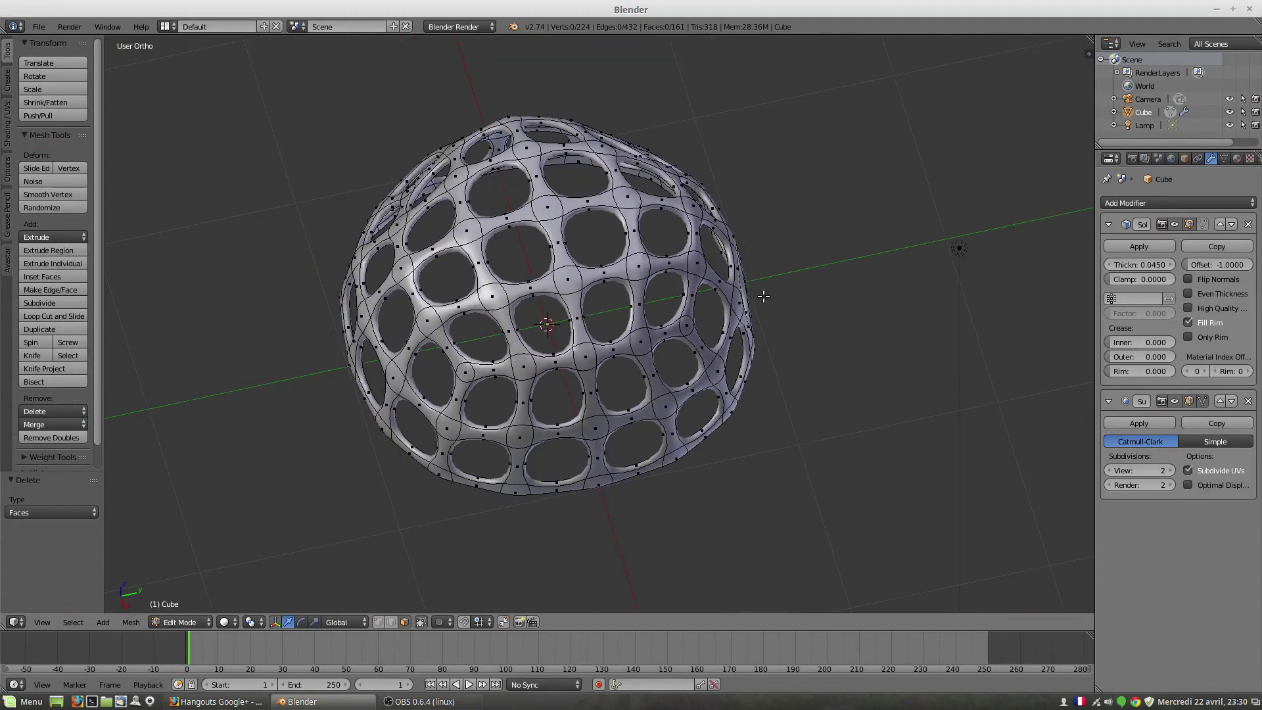
middle_drag(767, 293, 728, 224)
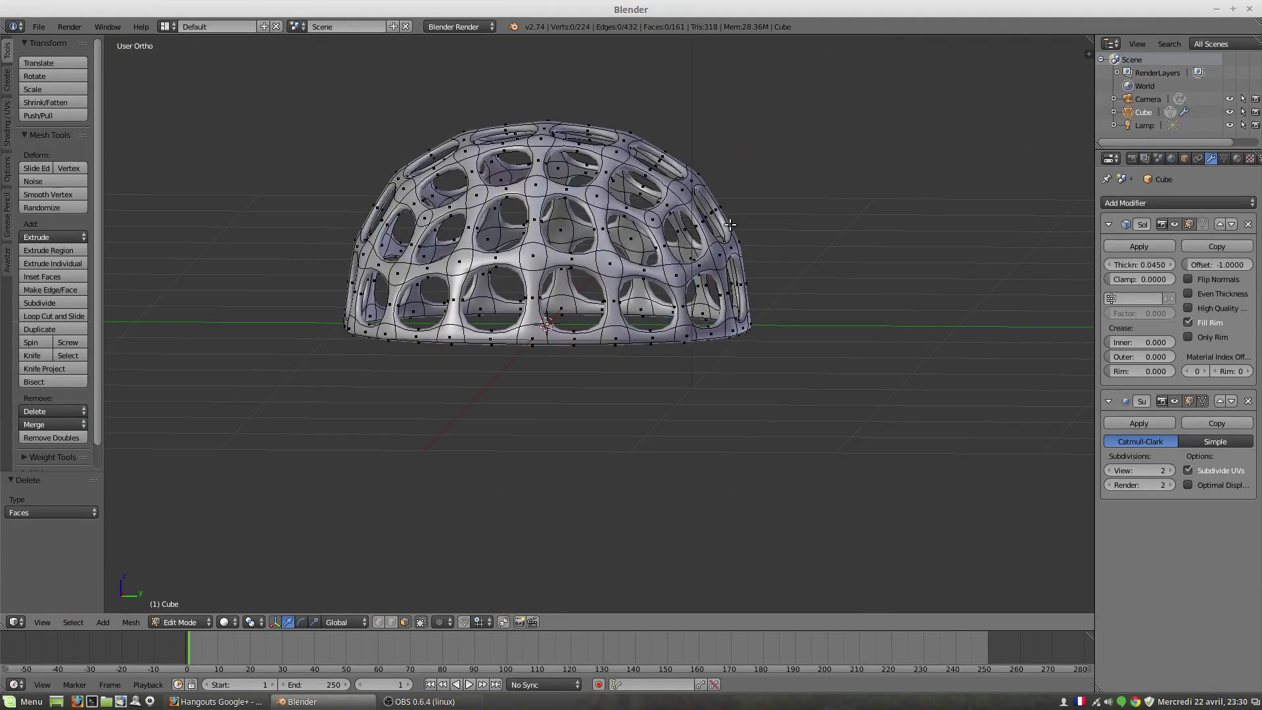
middle_drag(541, 265, 562, 290)
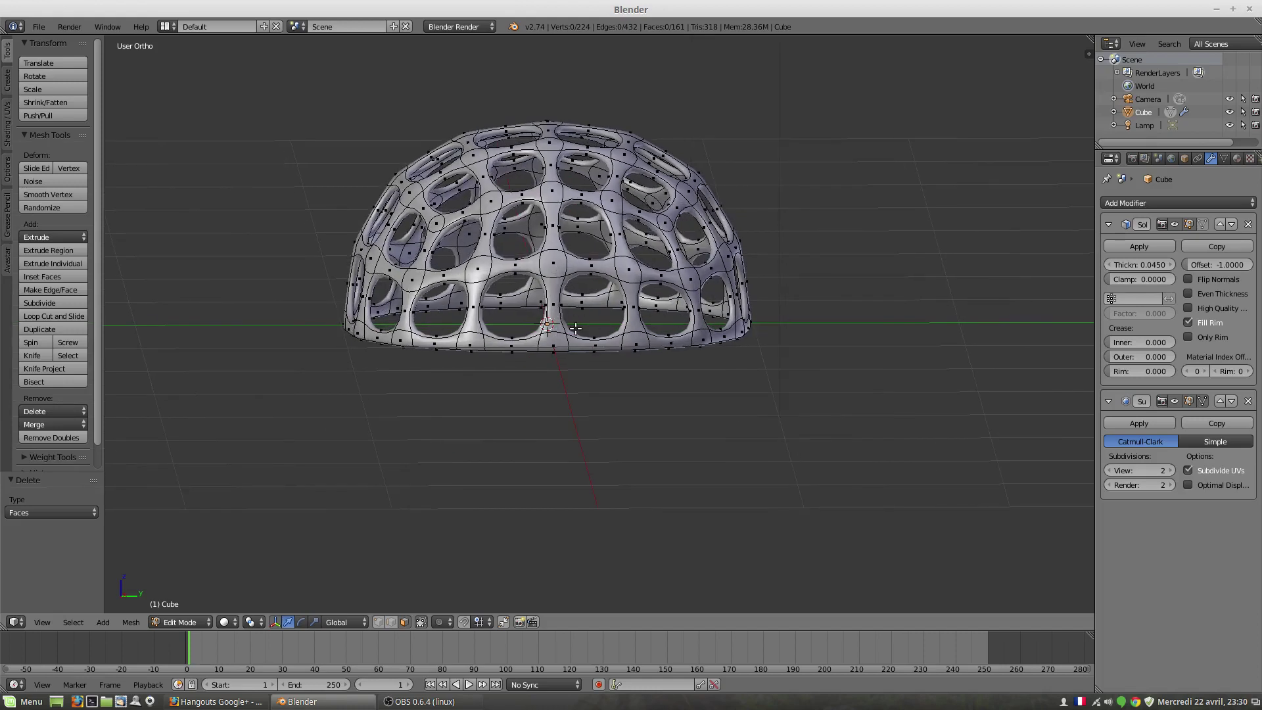
key(Tab)
key(Tab)
key(Tab)
key(Tab)
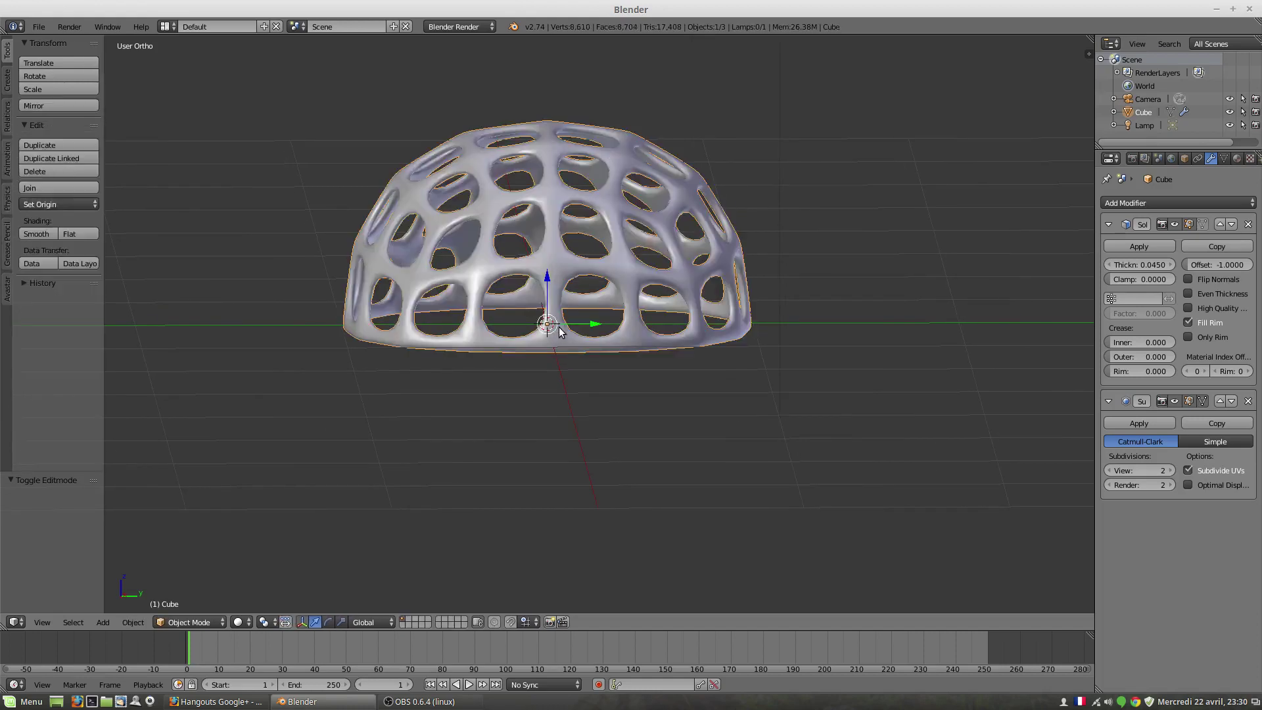
Undo the dome cut, the hole deletion and the bevel to restore the closed, twice-subdivided sphere in Edit Mode
key(ctrl+z)
key(ctrl+z)
key(ctrl+z)
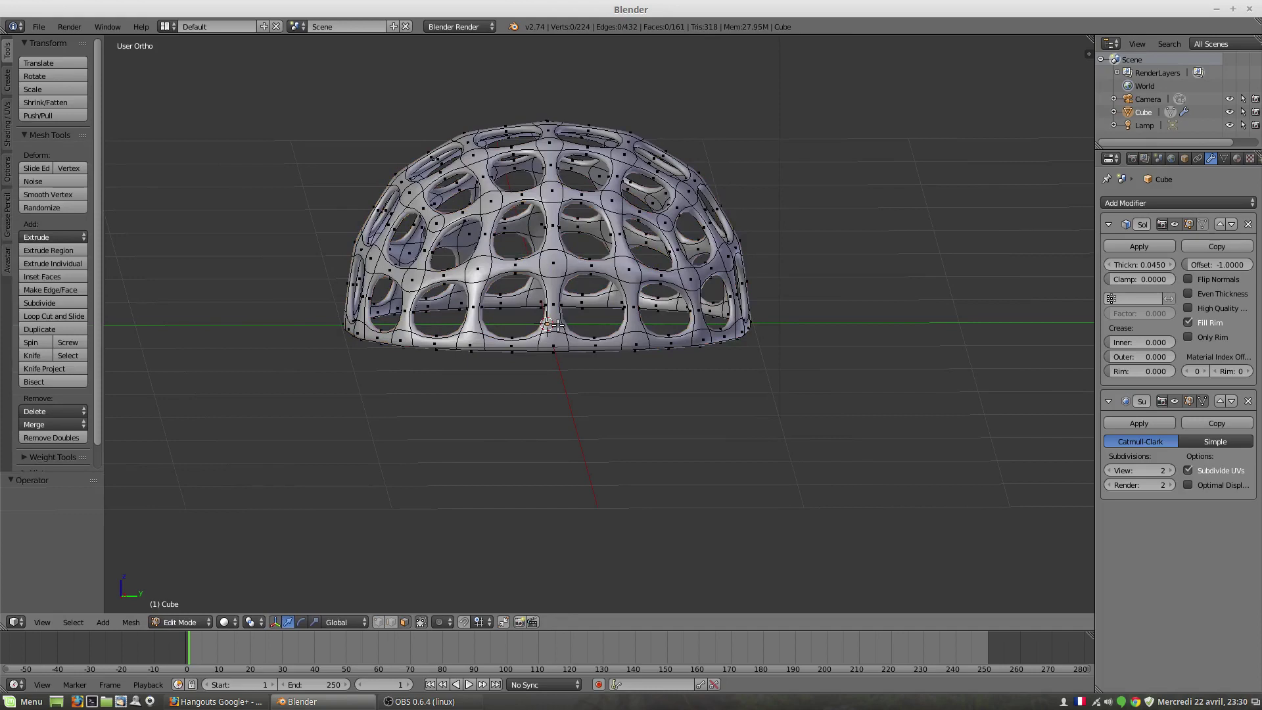
key(ctrl+z)
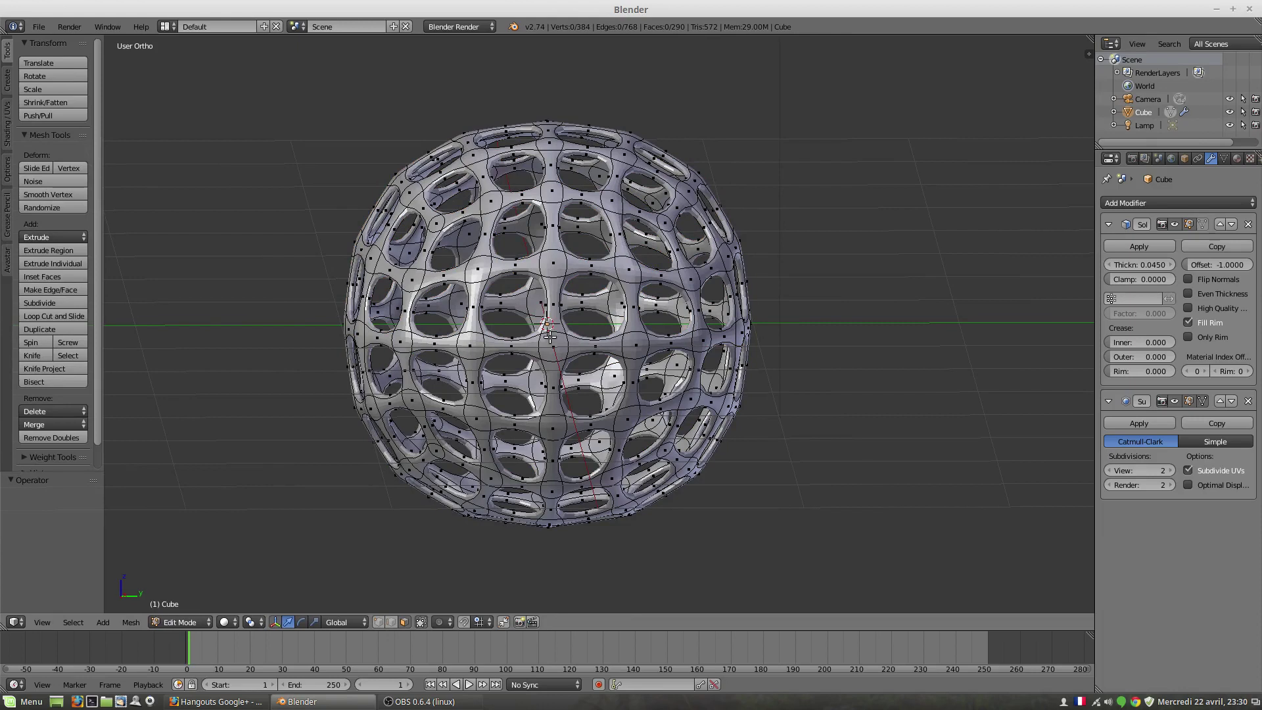
key(ctrl+z)
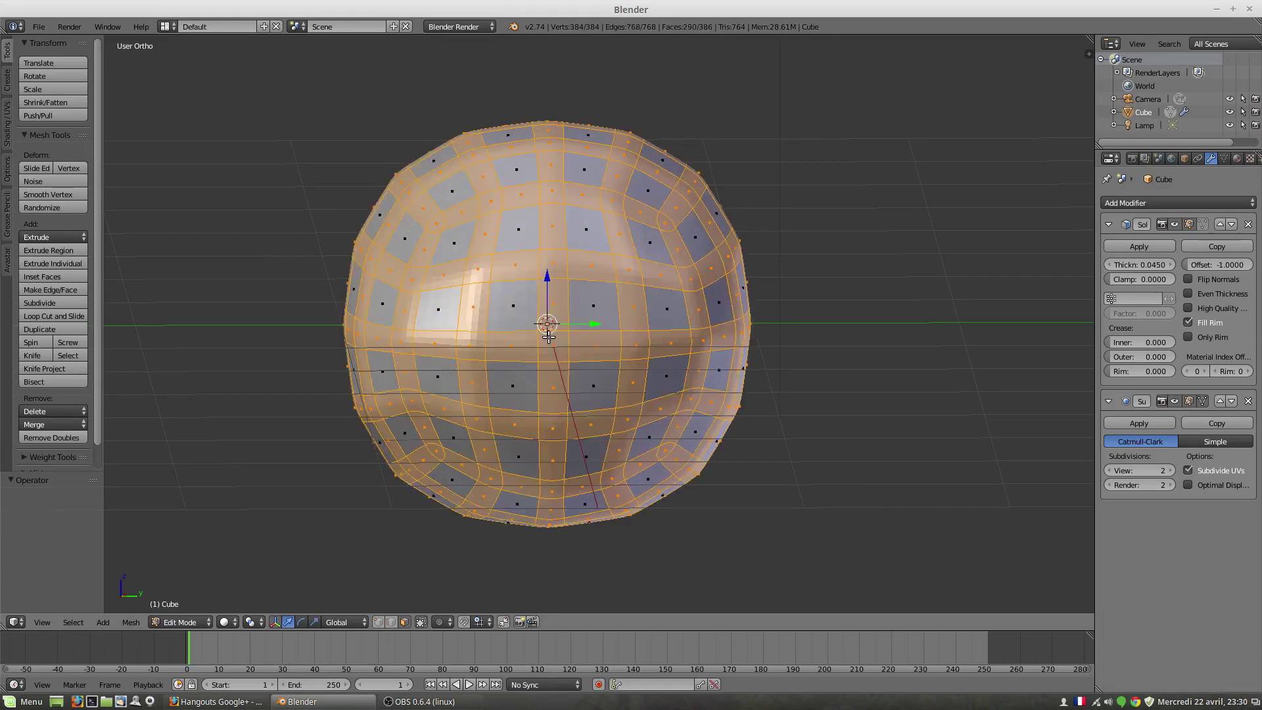
key(ctrl+z)
scroll(549, 334, up, 3)
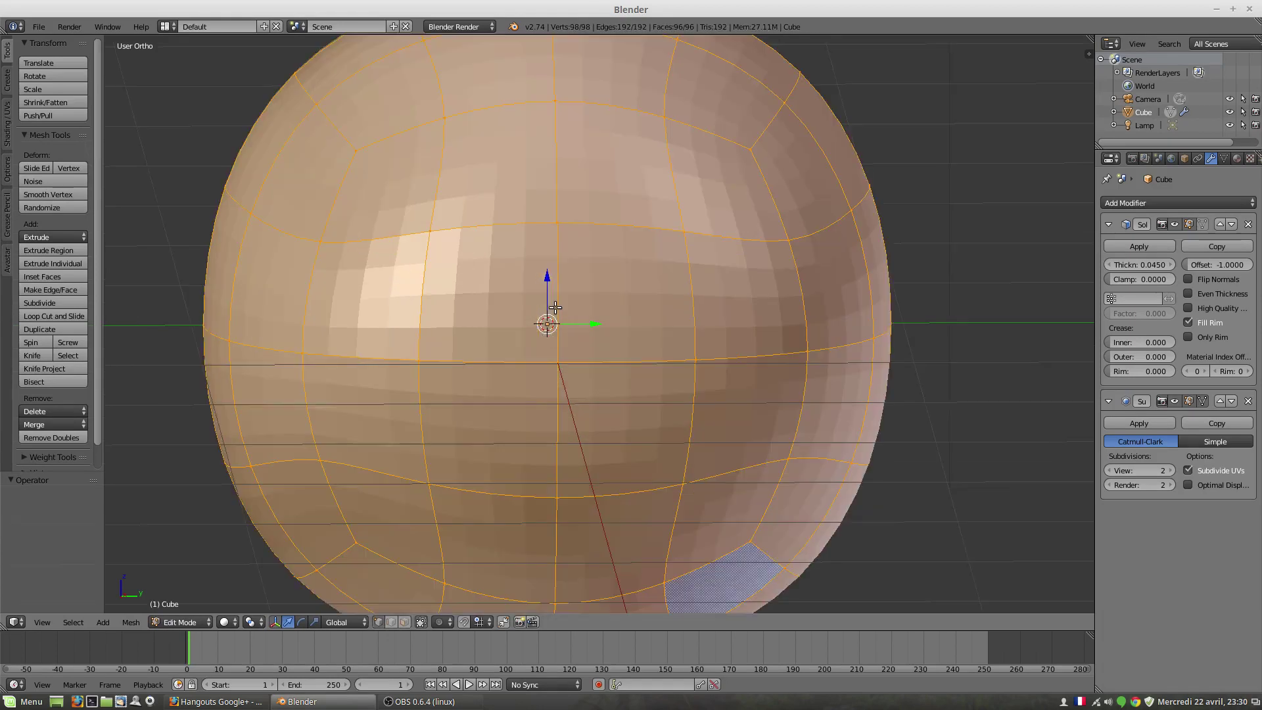
Bevel the four edges around one face just above the sphere's equator by about 0.037, and undo that bevel
right_click(557, 363)
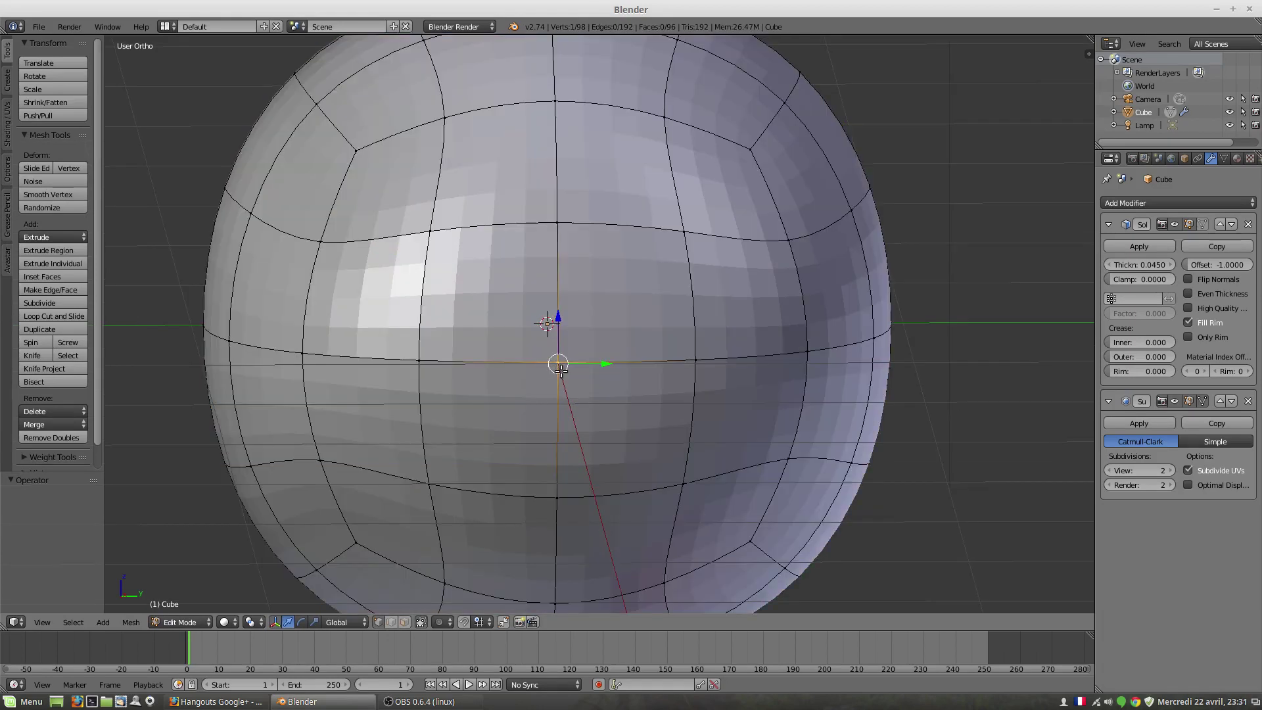
shift+right_click(558, 224)
shift+right_click(684, 231)
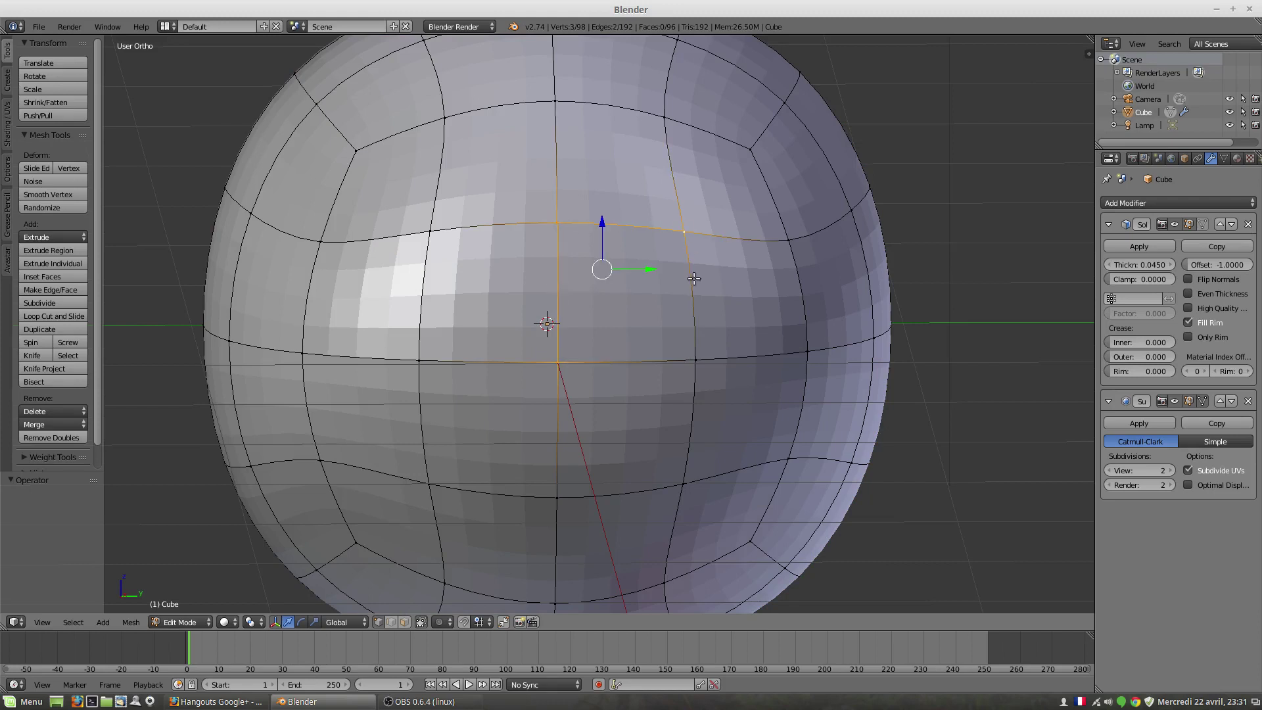
shift+right_click(698, 359)
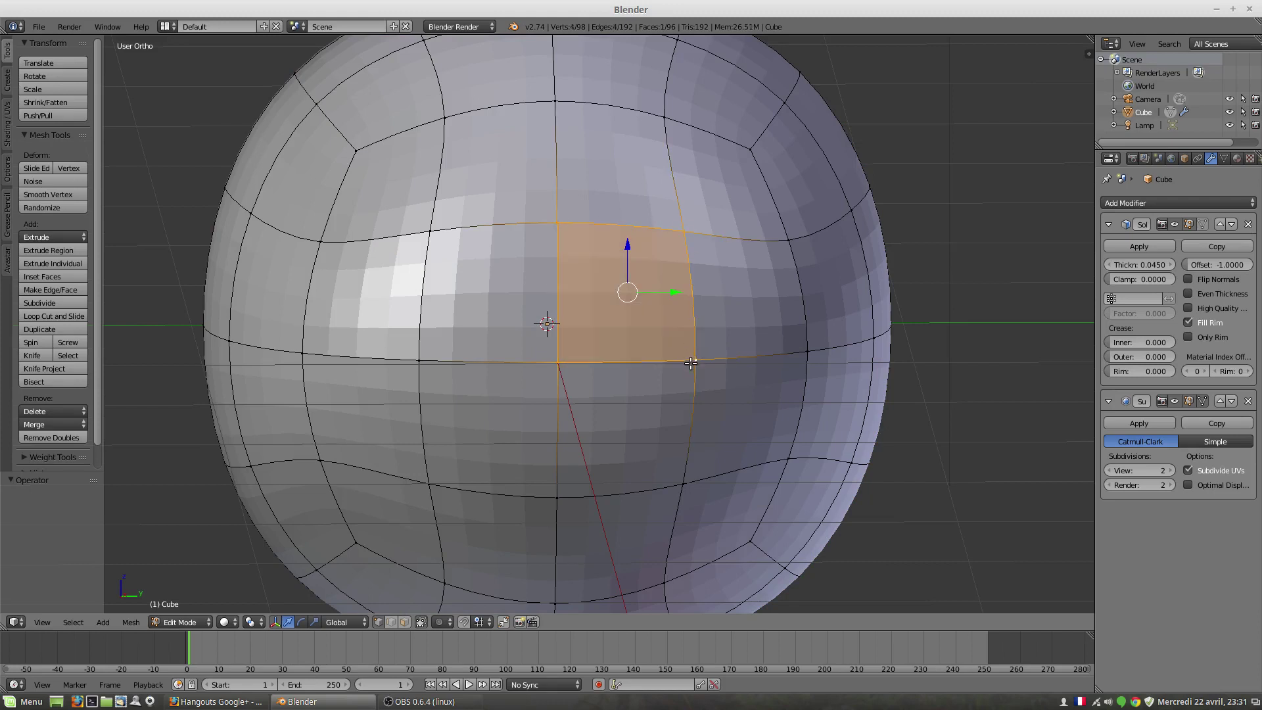
key(i)
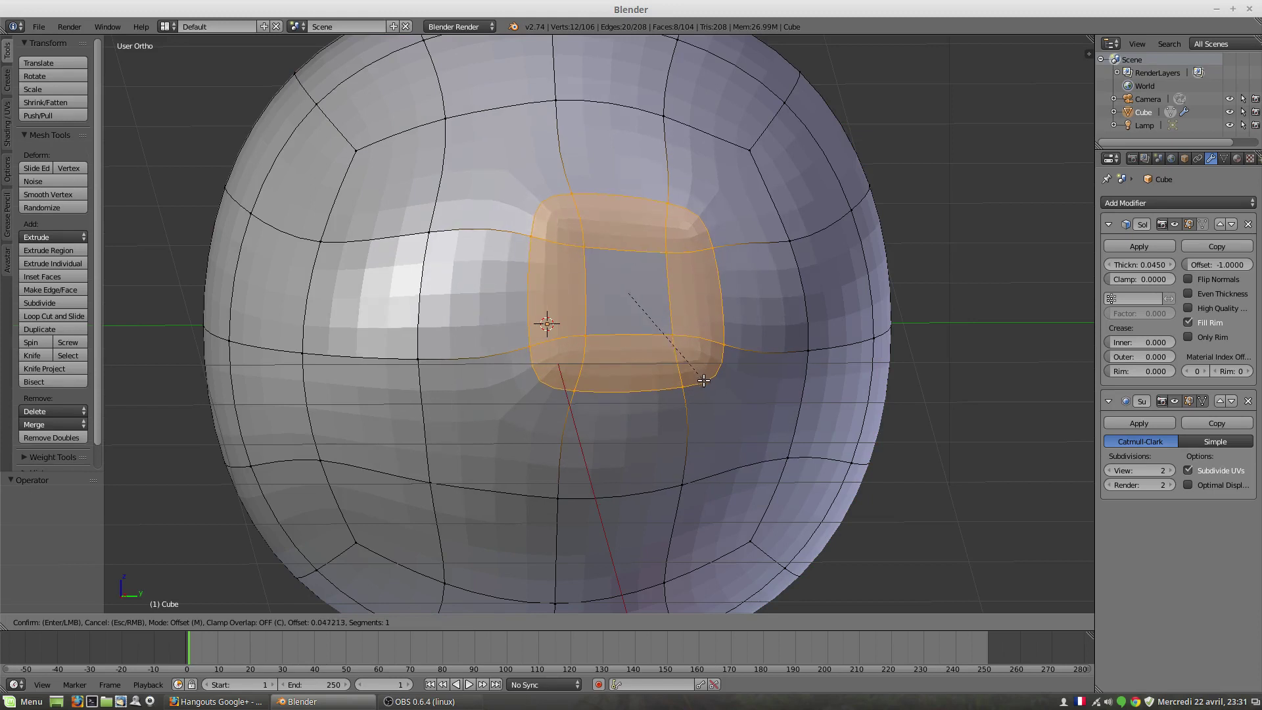
click(701, 376)
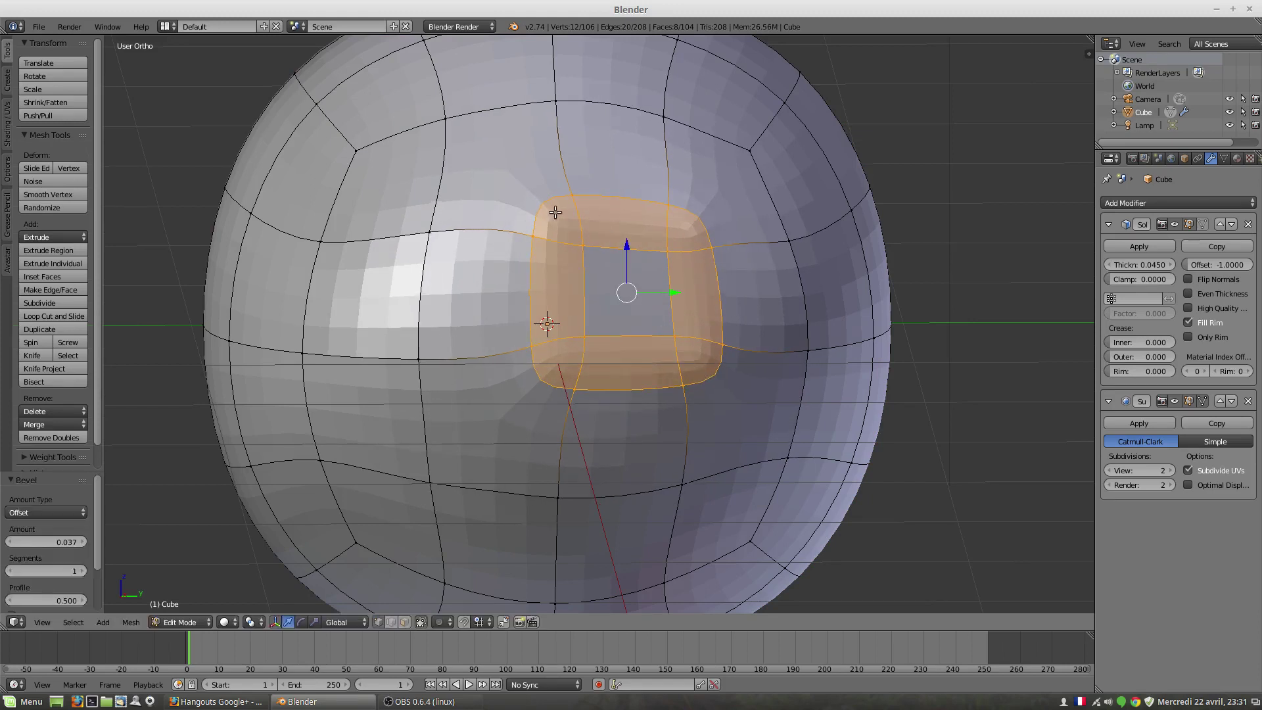
key(ctrl+z)
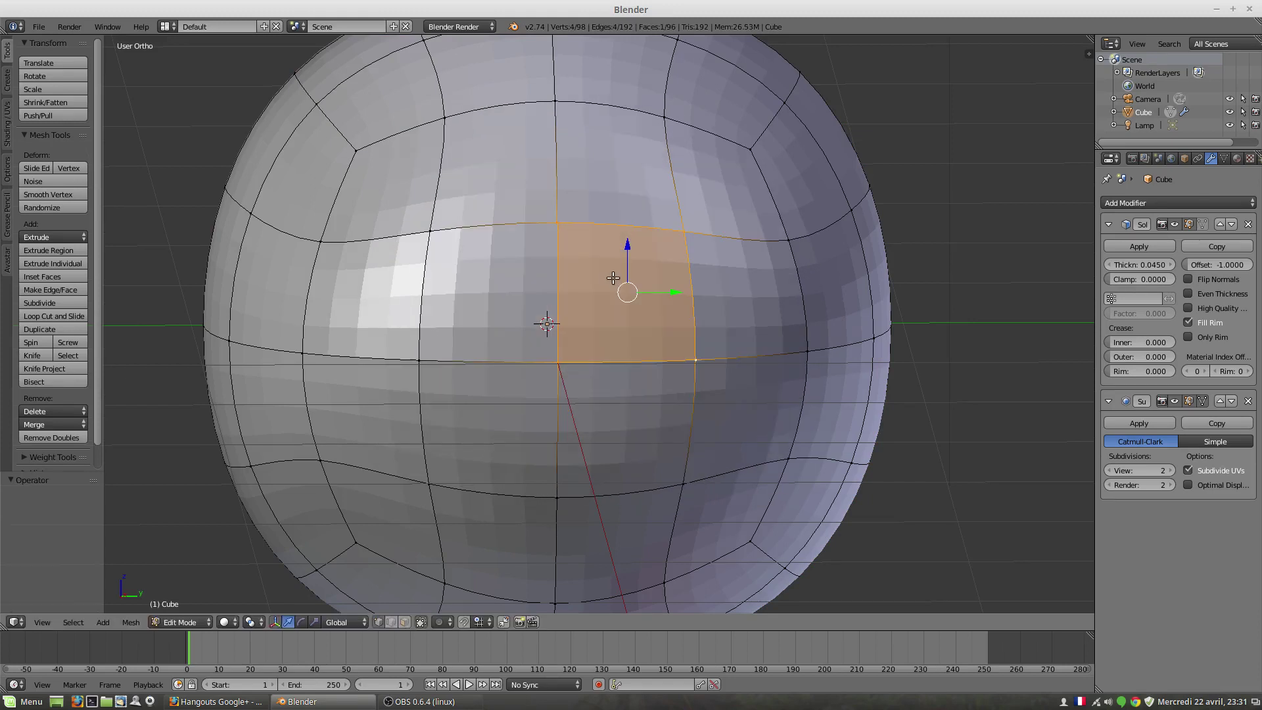
Bevel the single vertical edge just above the equator at the sphere's centre by about 0.173
right_click(555, 225)
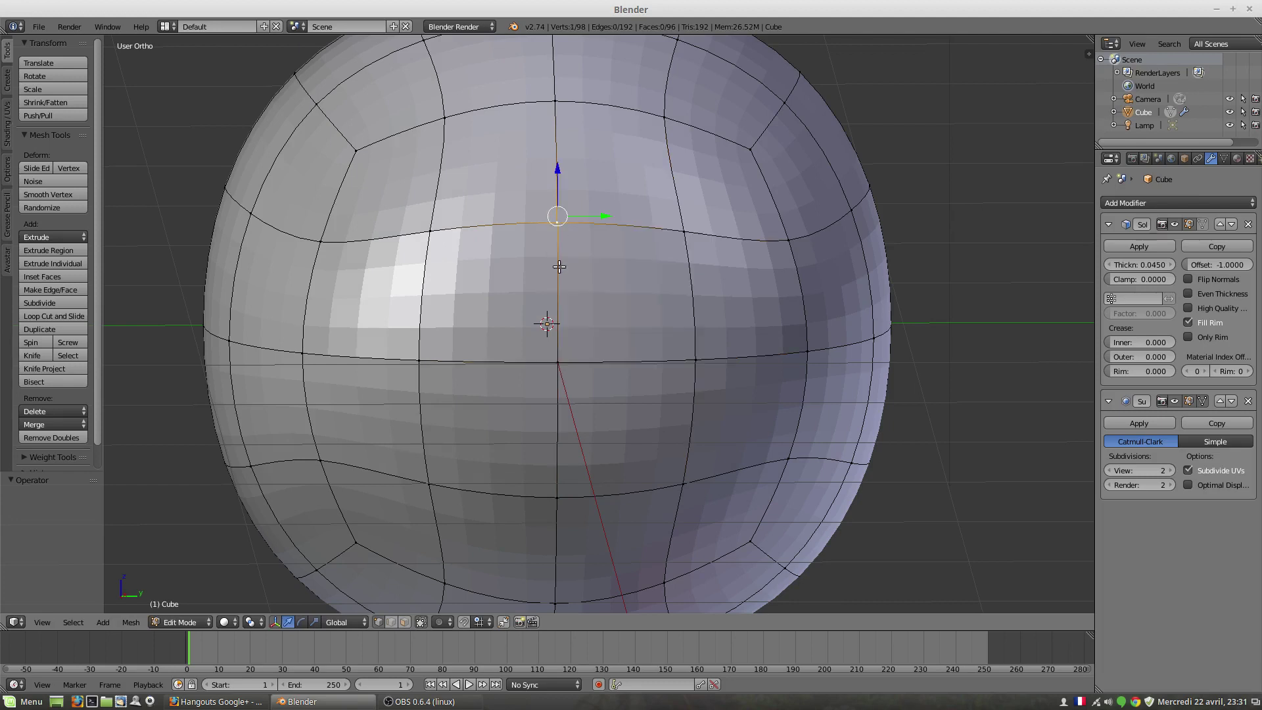
shift+right_click(559, 363)
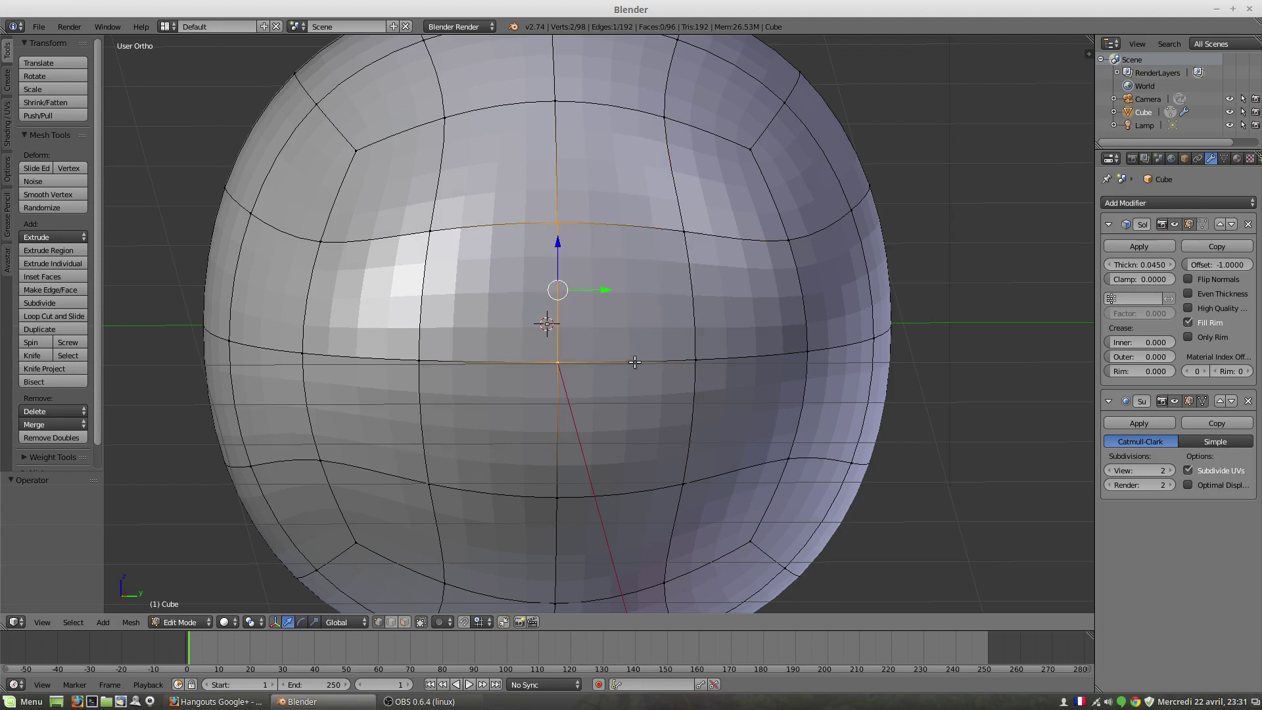
key(ctrl+b)
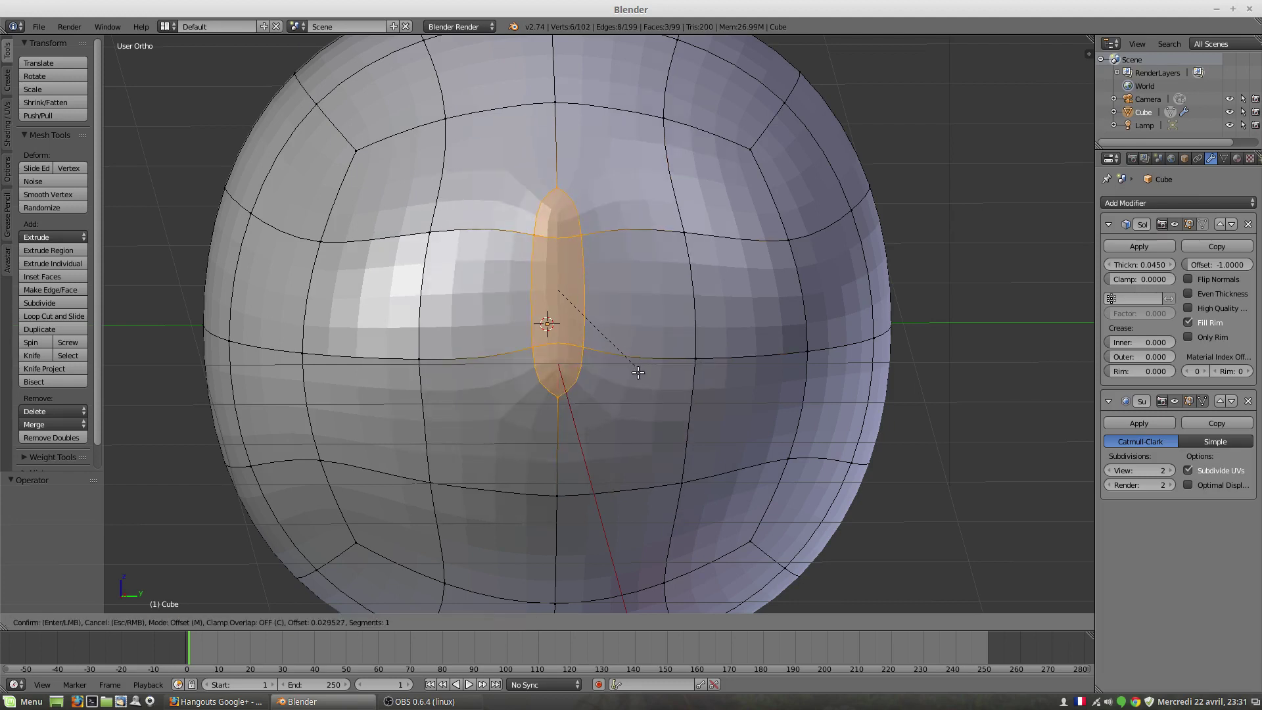
click(657, 418)
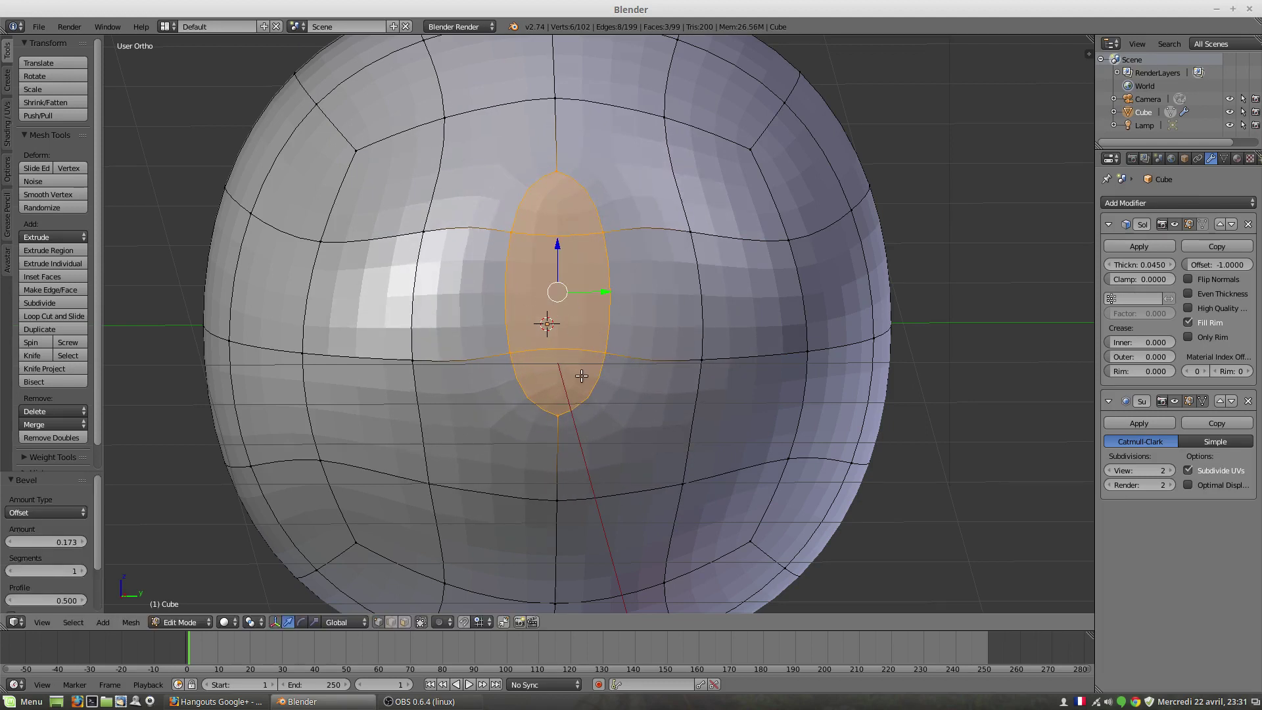
scroll(582, 375, down, 3)
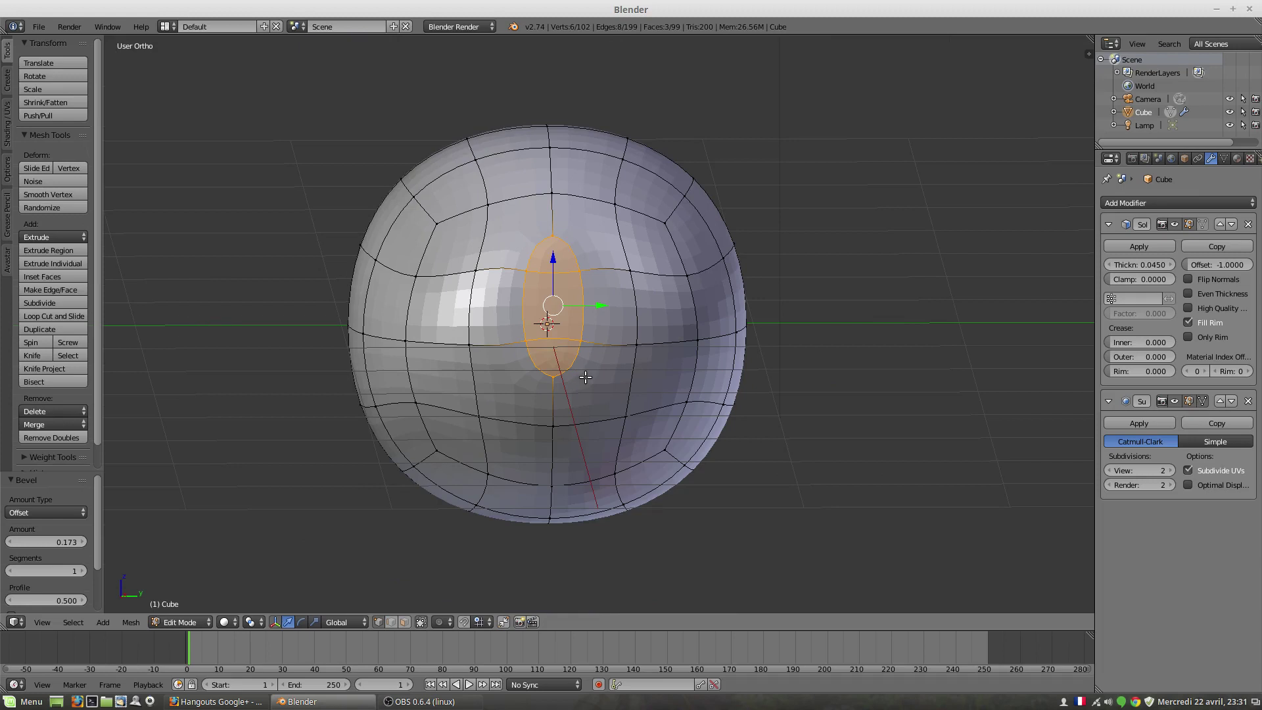
right_click(555, 221)
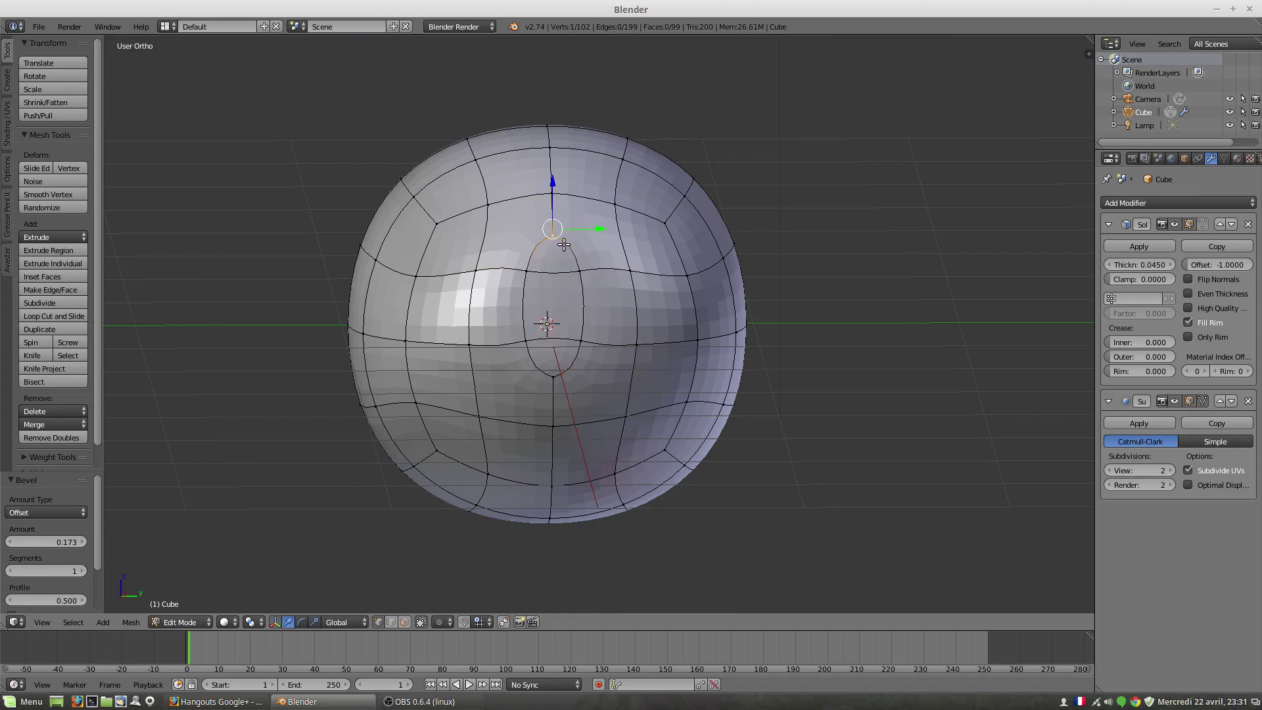
Undo the edge bevel and the last subdivision, and remove the Subdivision Surface and Solidify modifiers from the cube
key(ctrl+z)
key(ctrl+z)
key(ctrl+z)
key(ctrl+z)
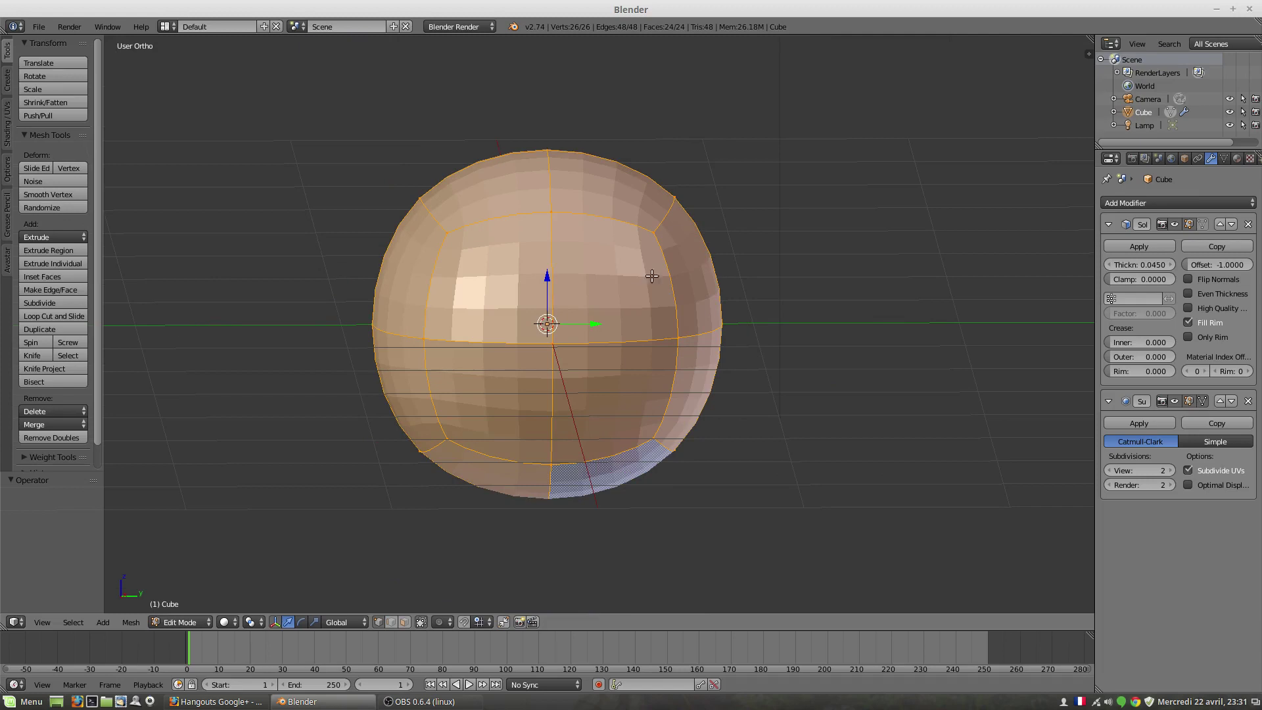
click(1249, 401)
click(1249, 224)
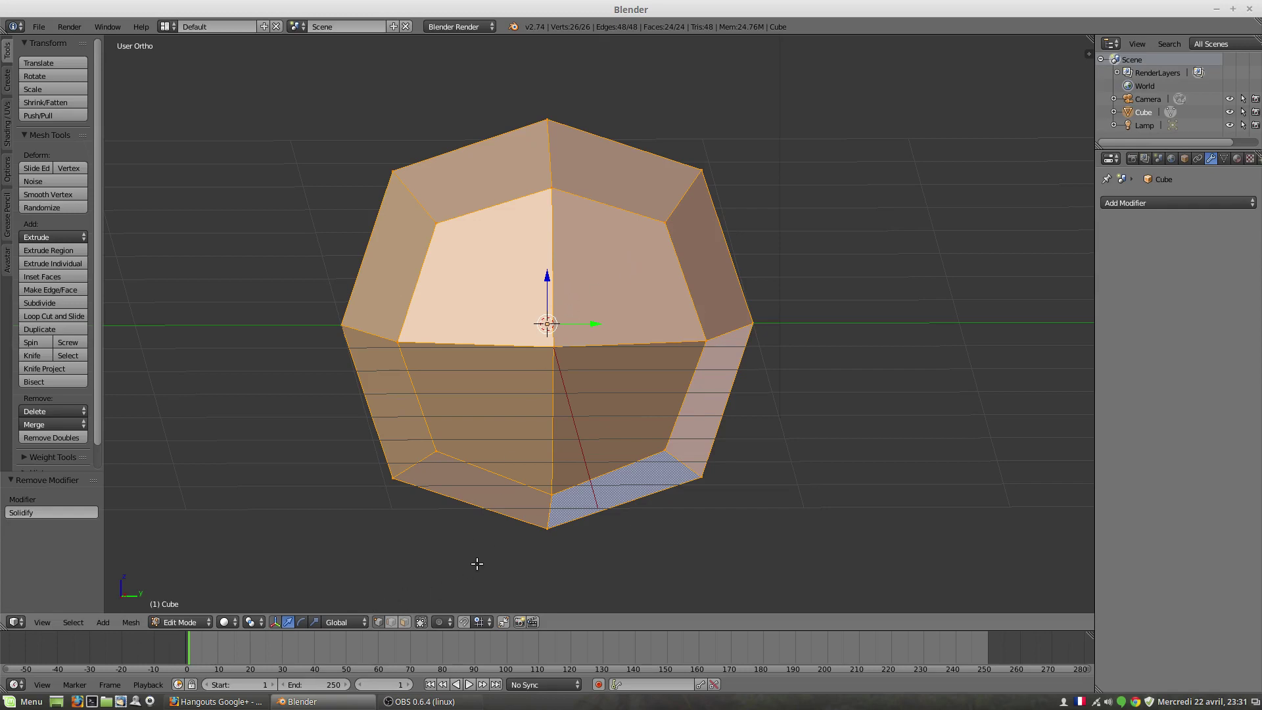
Select the two vertical edges running through the middle of the cube's facing side and bevel them by about 0.111
key(a)
right_click(546, 329)
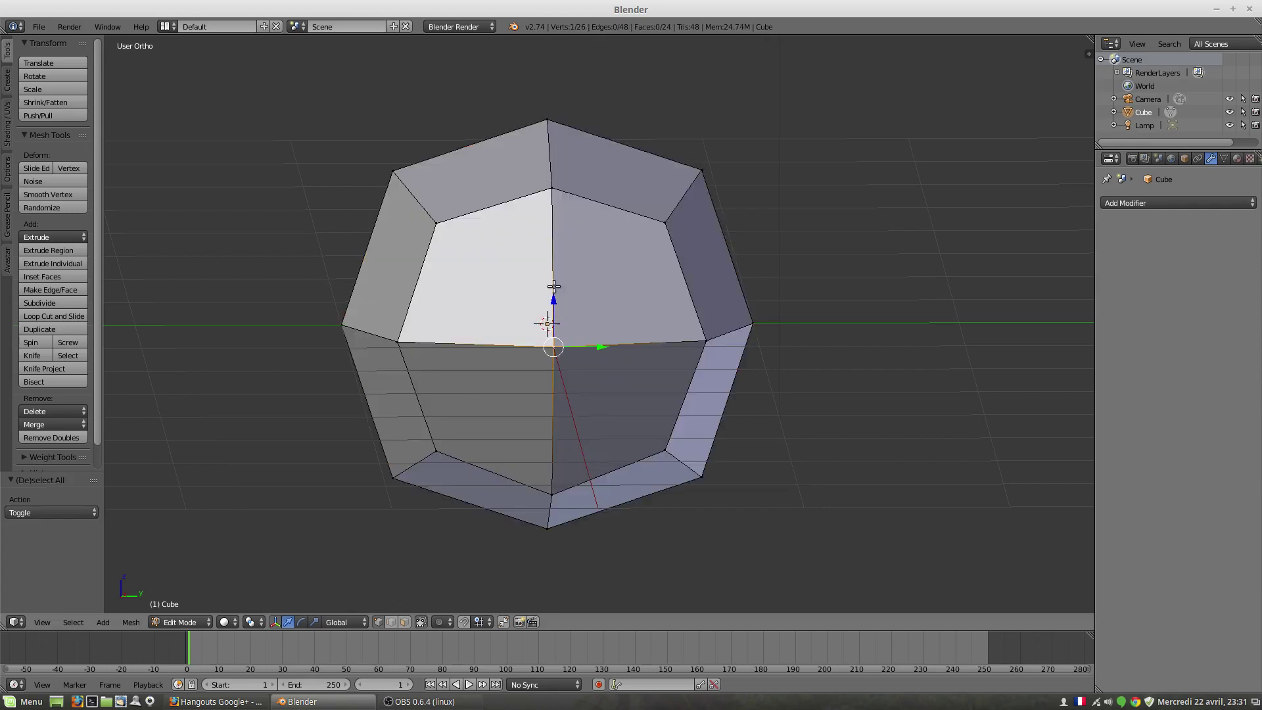
right_click(550, 195)
right_click(559, 345)
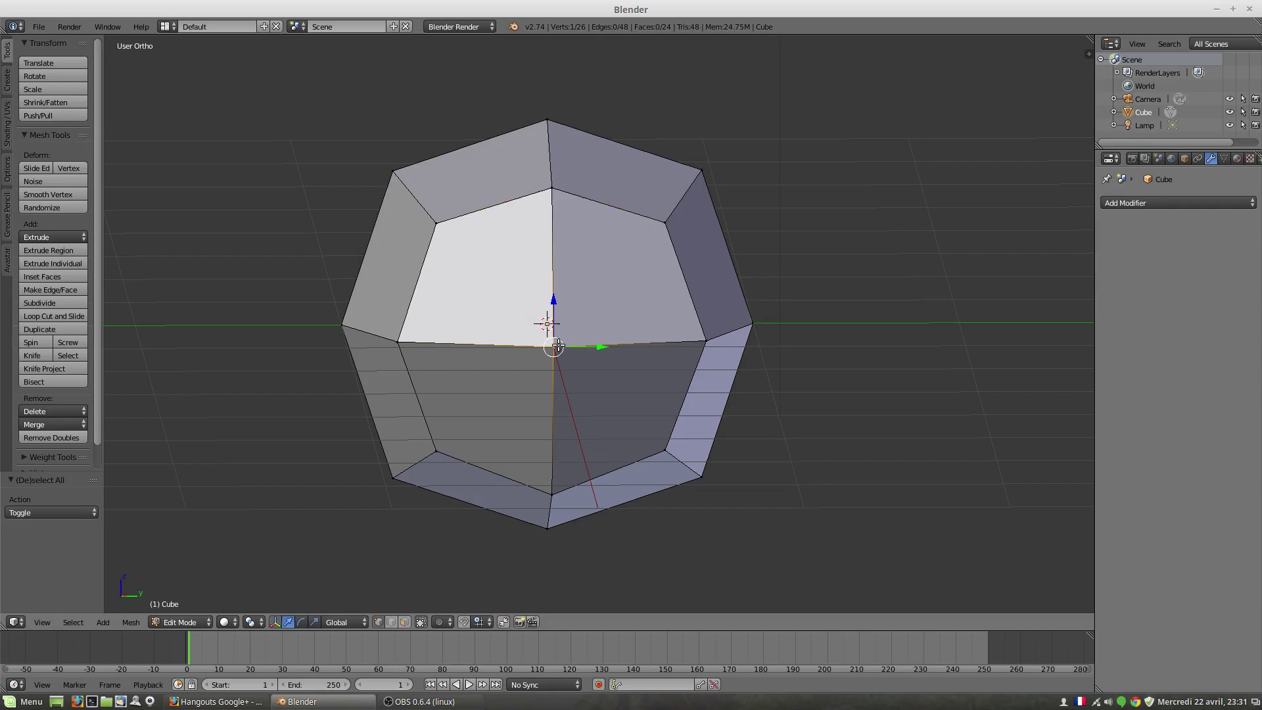
shift+right_click(556, 480)
shift+right_click(555, 192)
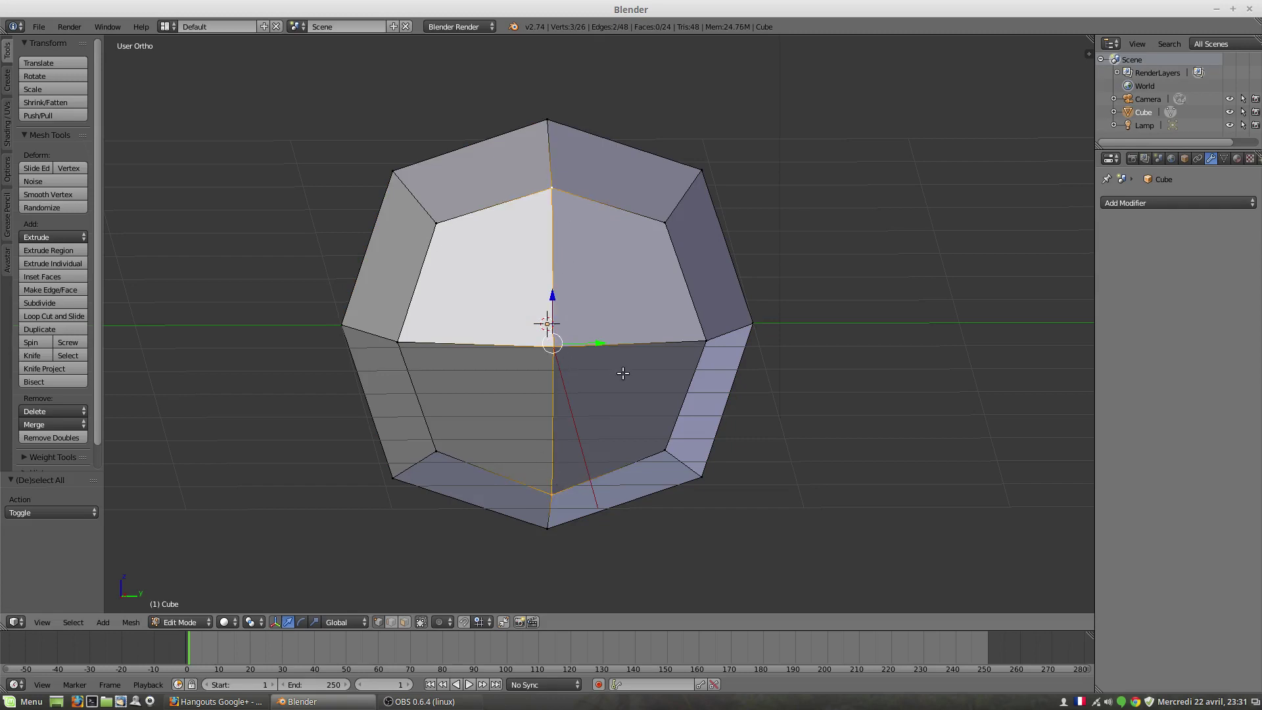
key(ctrl+b)
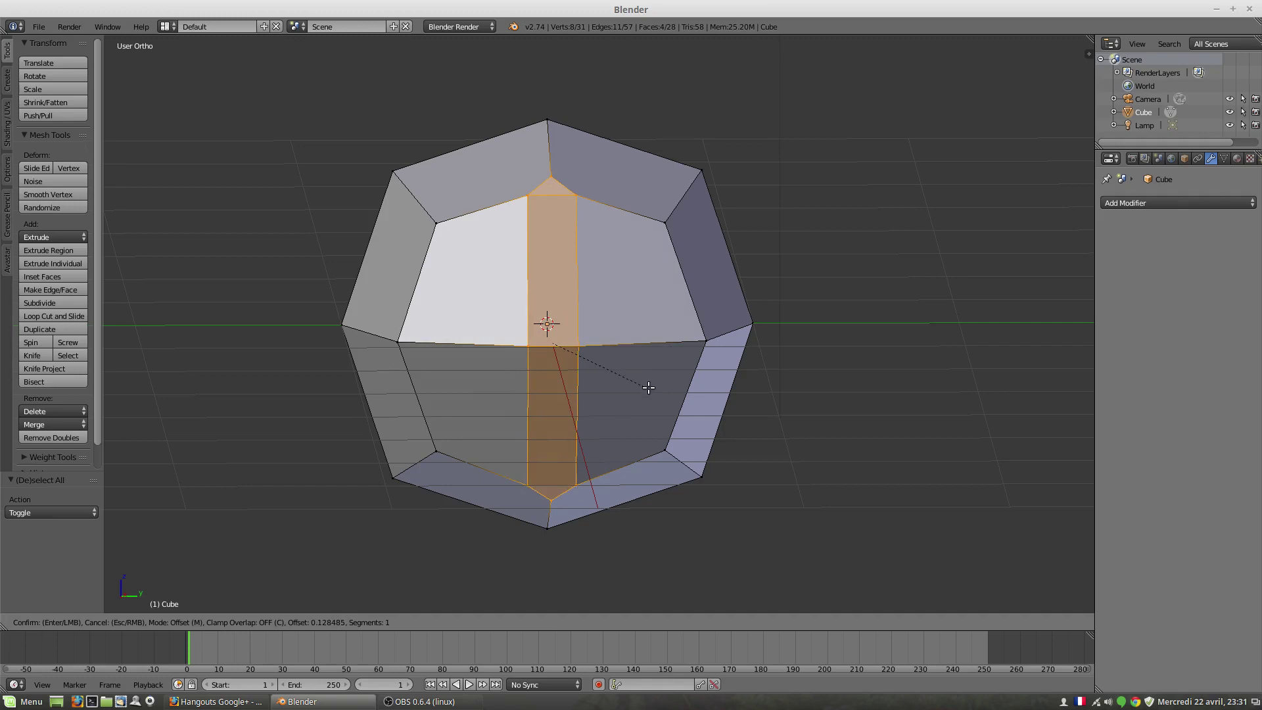
click(644, 388)
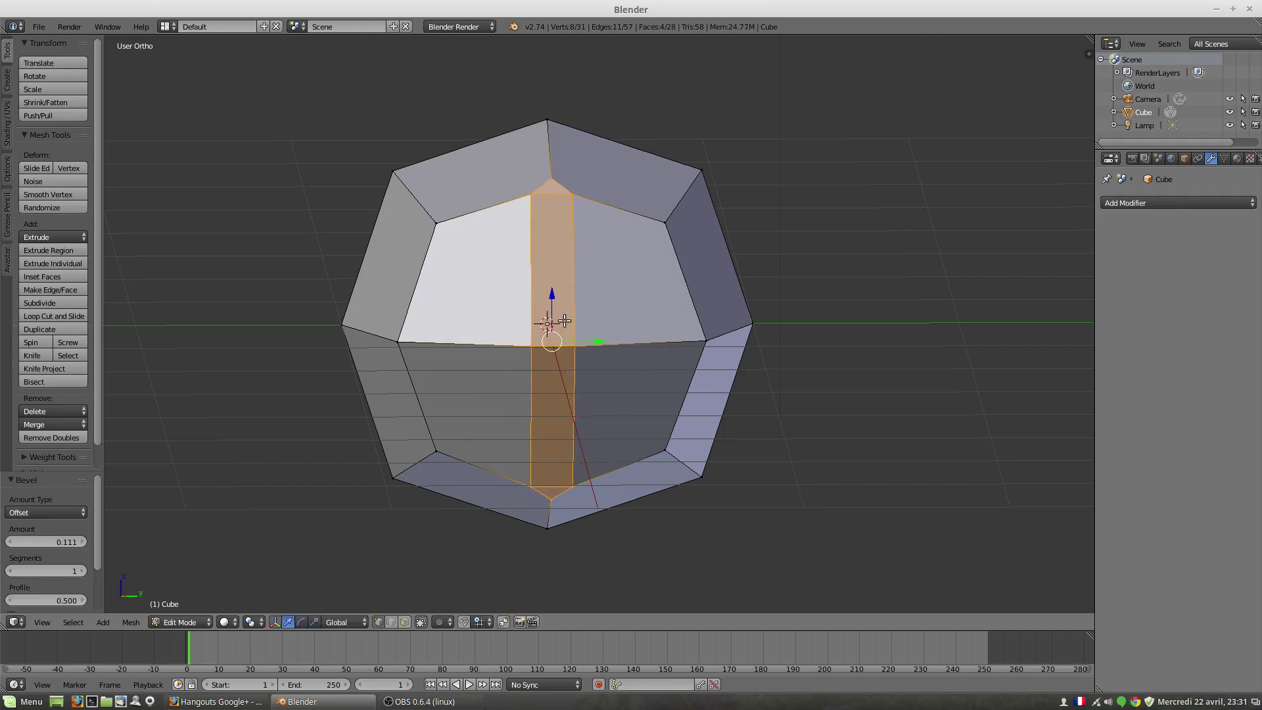
Add one horizontal loop cut around the upper half of the cube across the bevelled strip, slid slightly upward
right_click(583, 349)
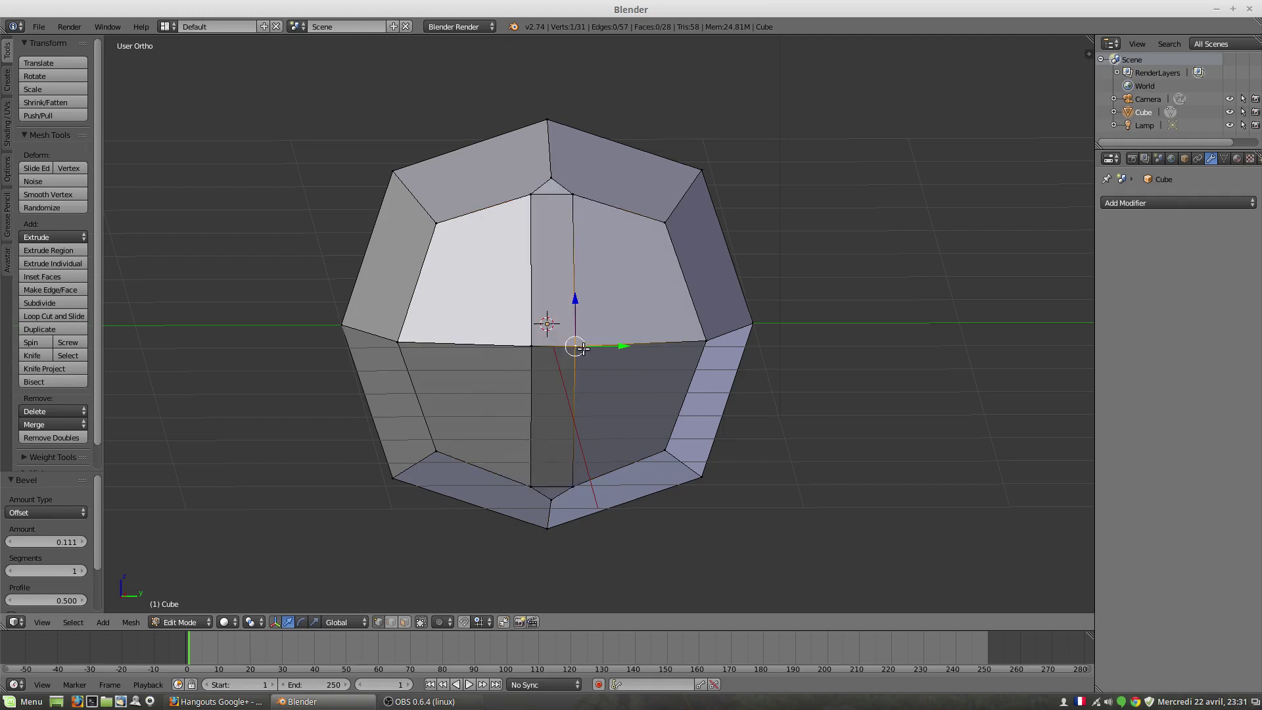
shift+right_click(575, 198)
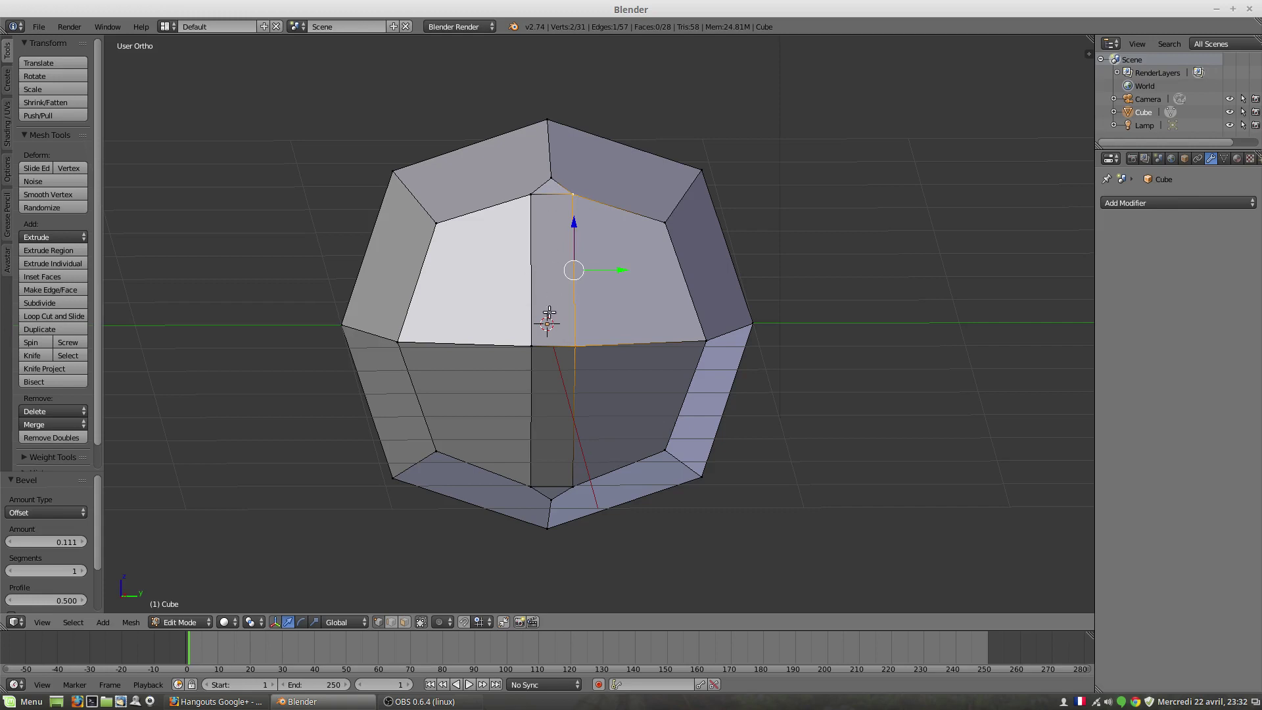
key(ctrl+r)
click(691, 269)
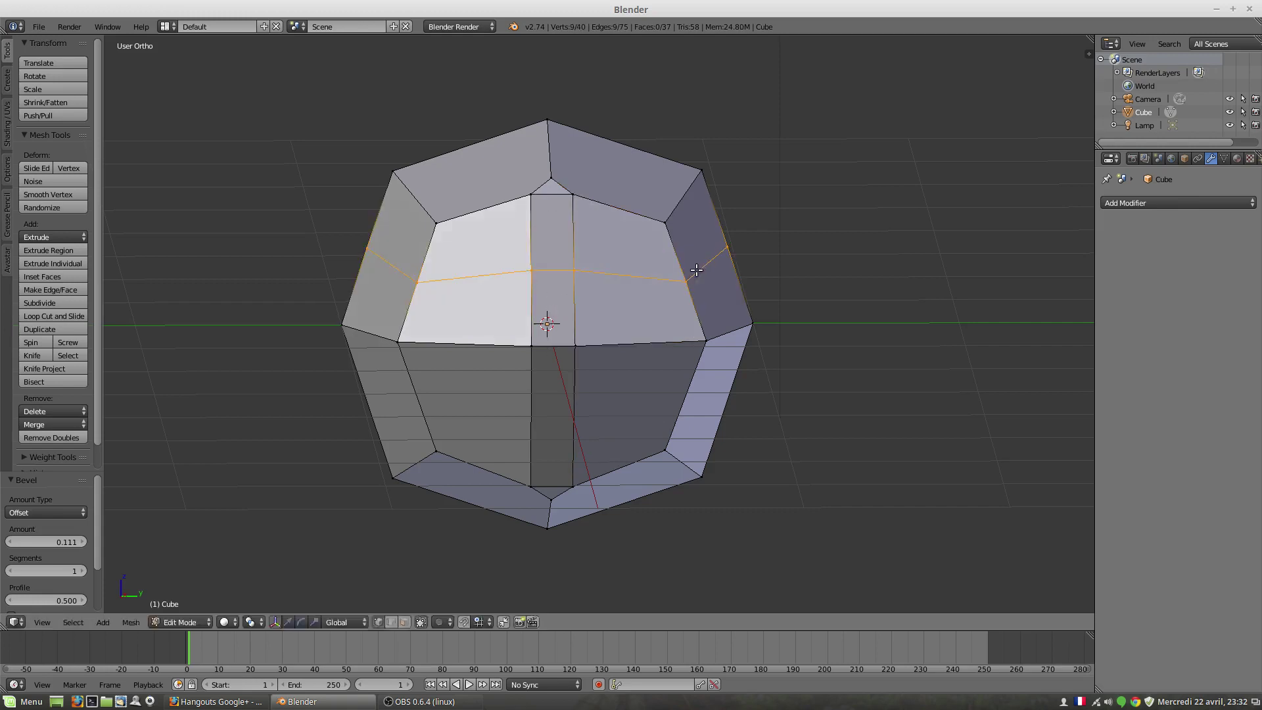
click(626, 279)
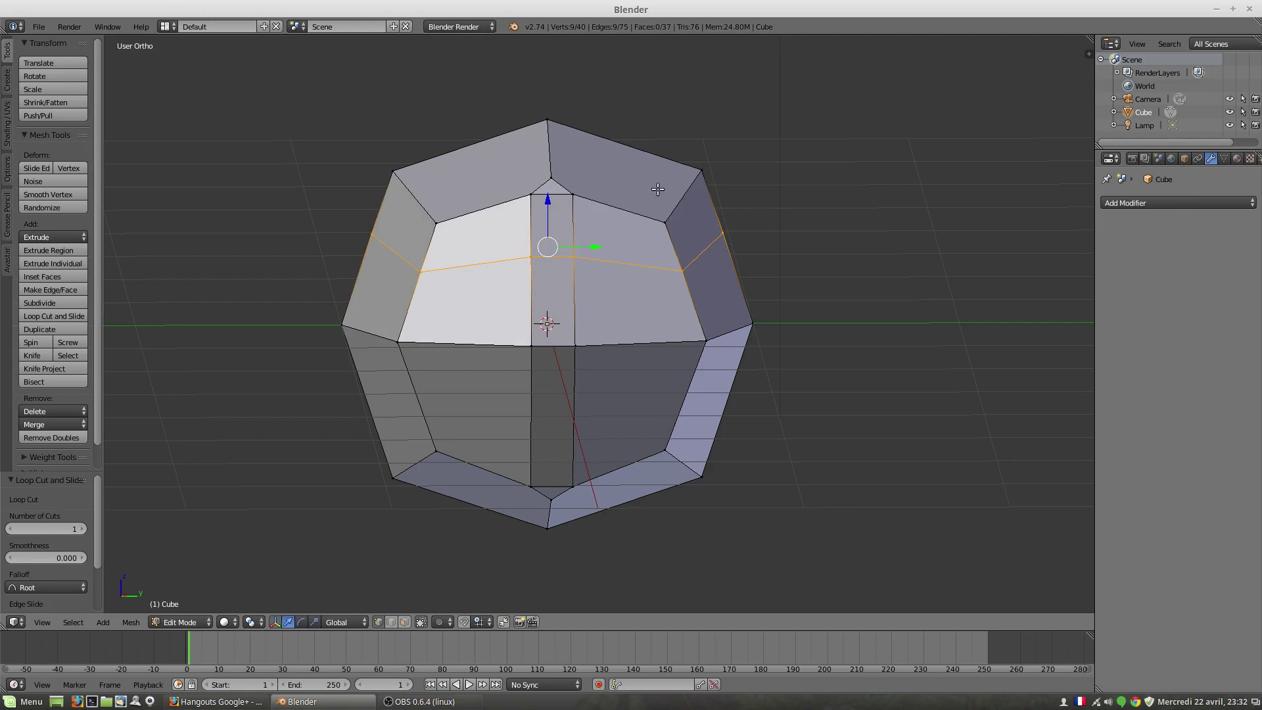
key(ctrl+r)
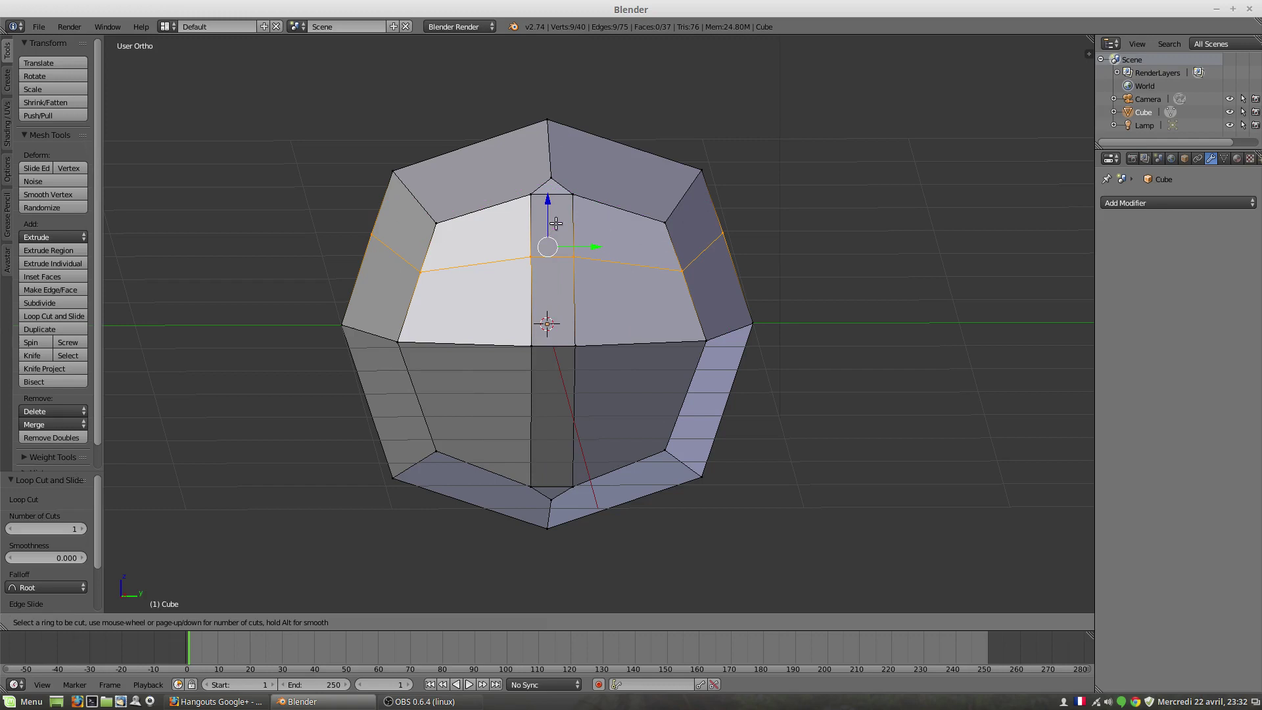
key(Escape)
middle_drag(589, 234, 579, 267)
scroll(554, 273, up, 2)
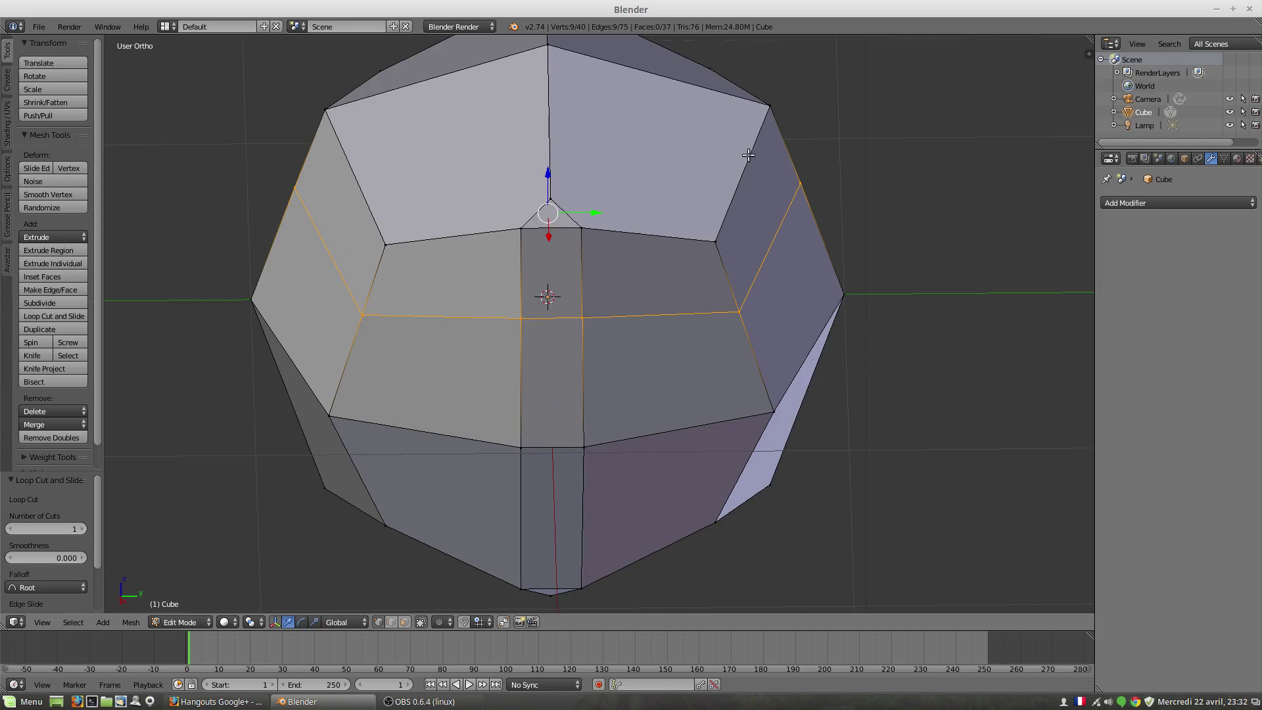
Add a single loop cut across the faces on the cube's right flank, slid by about 0.113
key(ctrl+r)
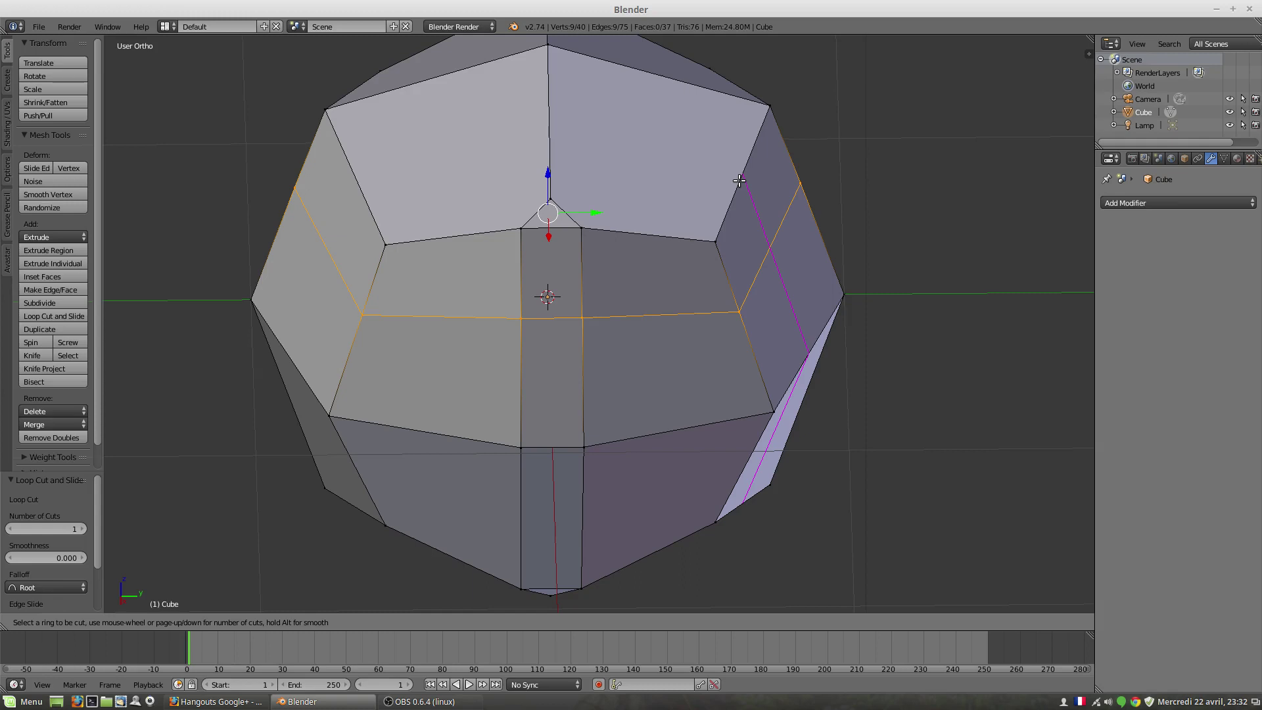
click(739, 177)
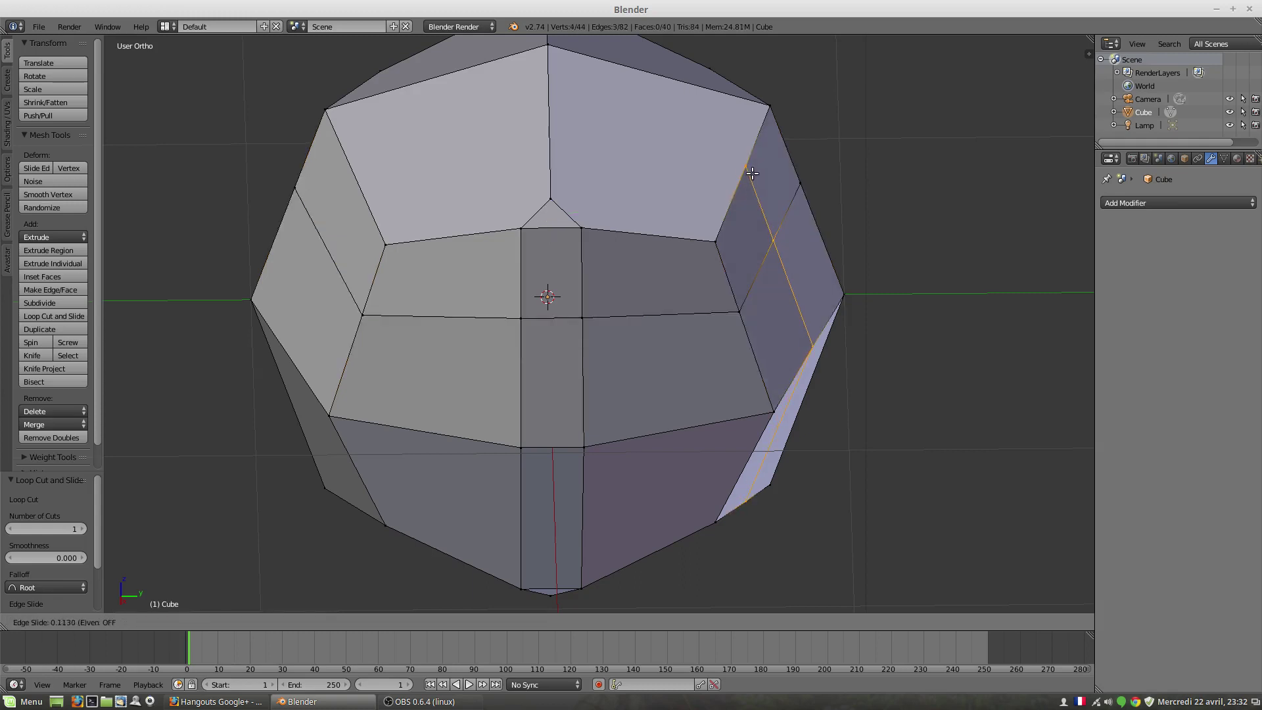
click(762, 257)
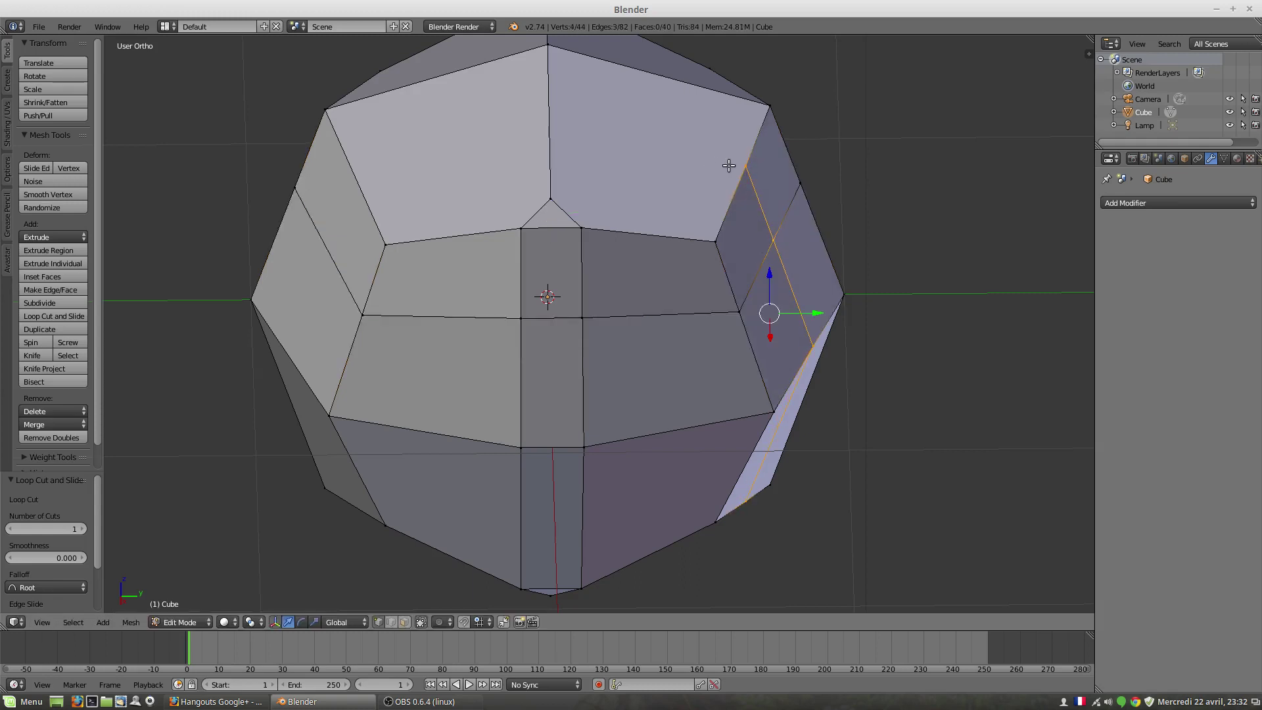
middle_drag(596, 180, 578, 229)
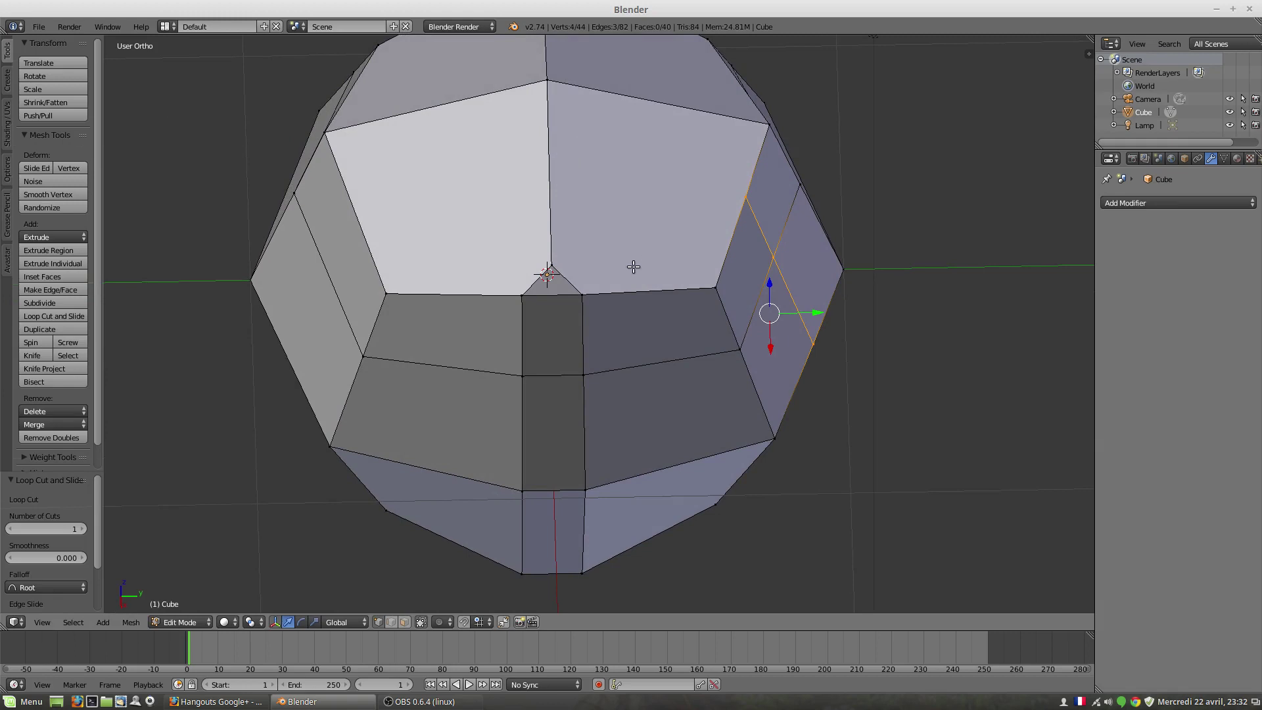
middle_drag(628, 329, 625, 262)
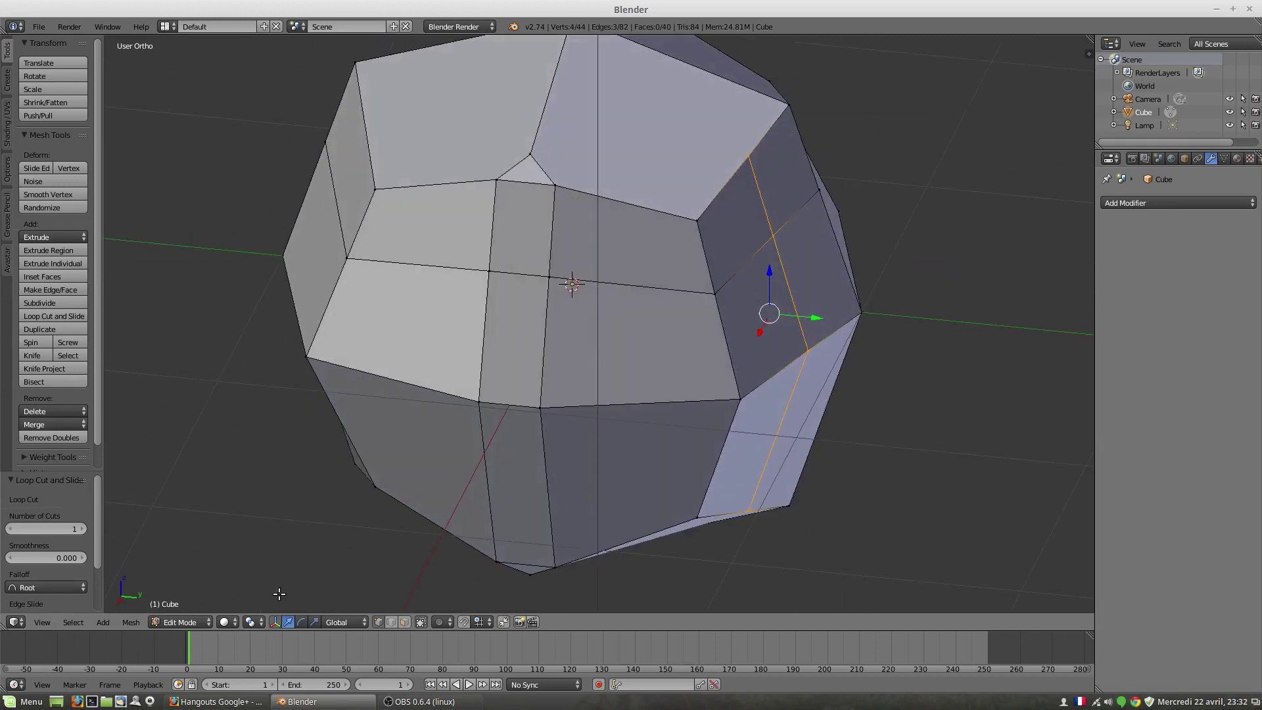
Delete the upper face just right of the bevelled strip and preview a loop cut along the row it interrupts
click(409, 622)
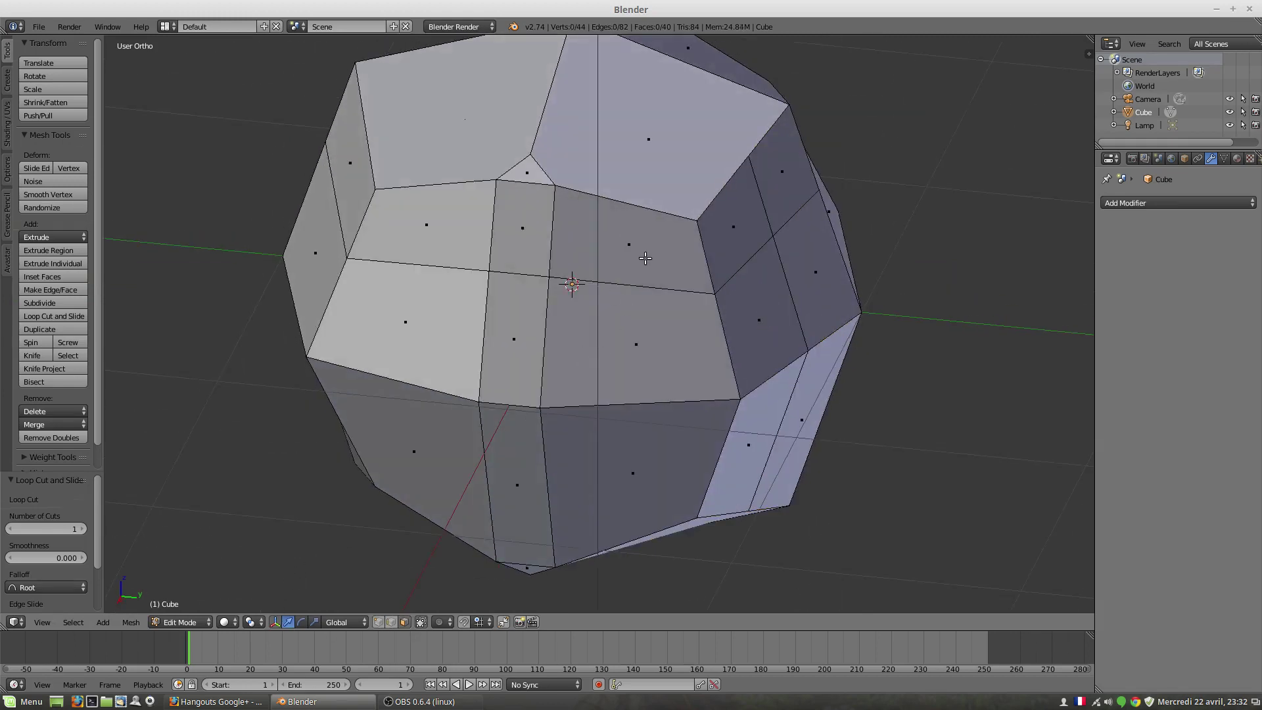
right_click(645, 261)
key(x)
click(651, 319)
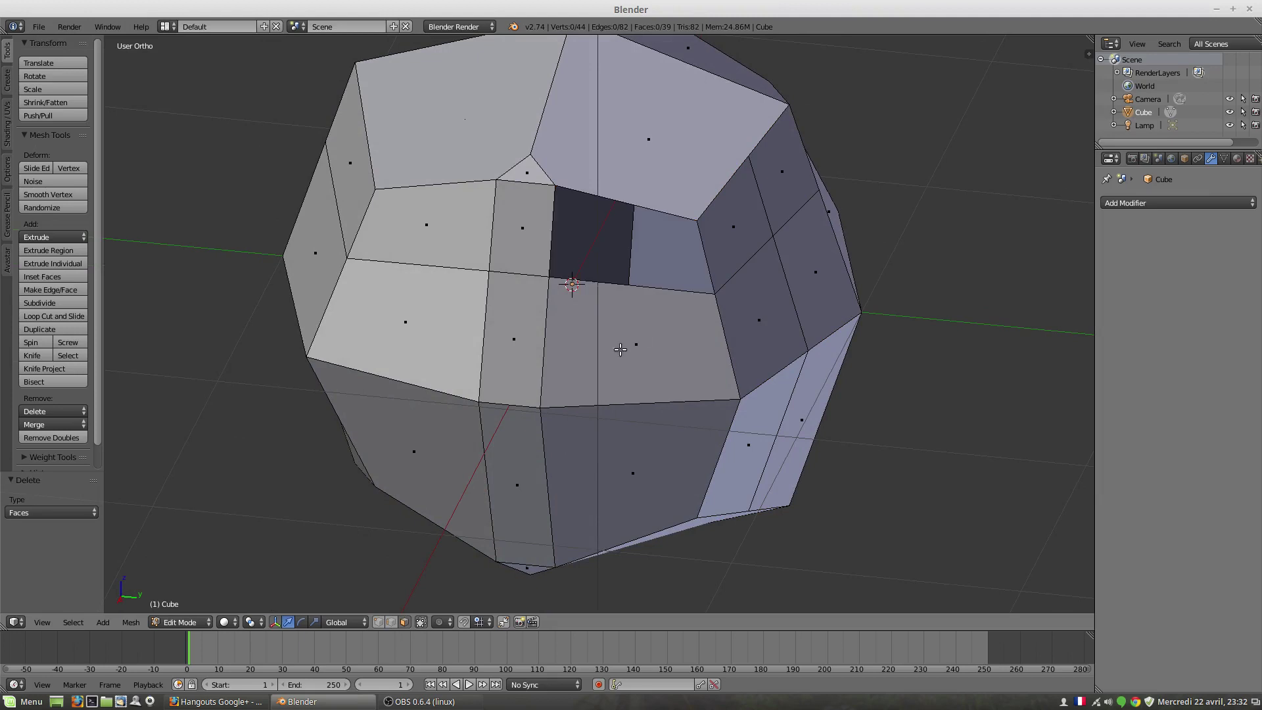
middle_drag(641, 316, 728, 224)
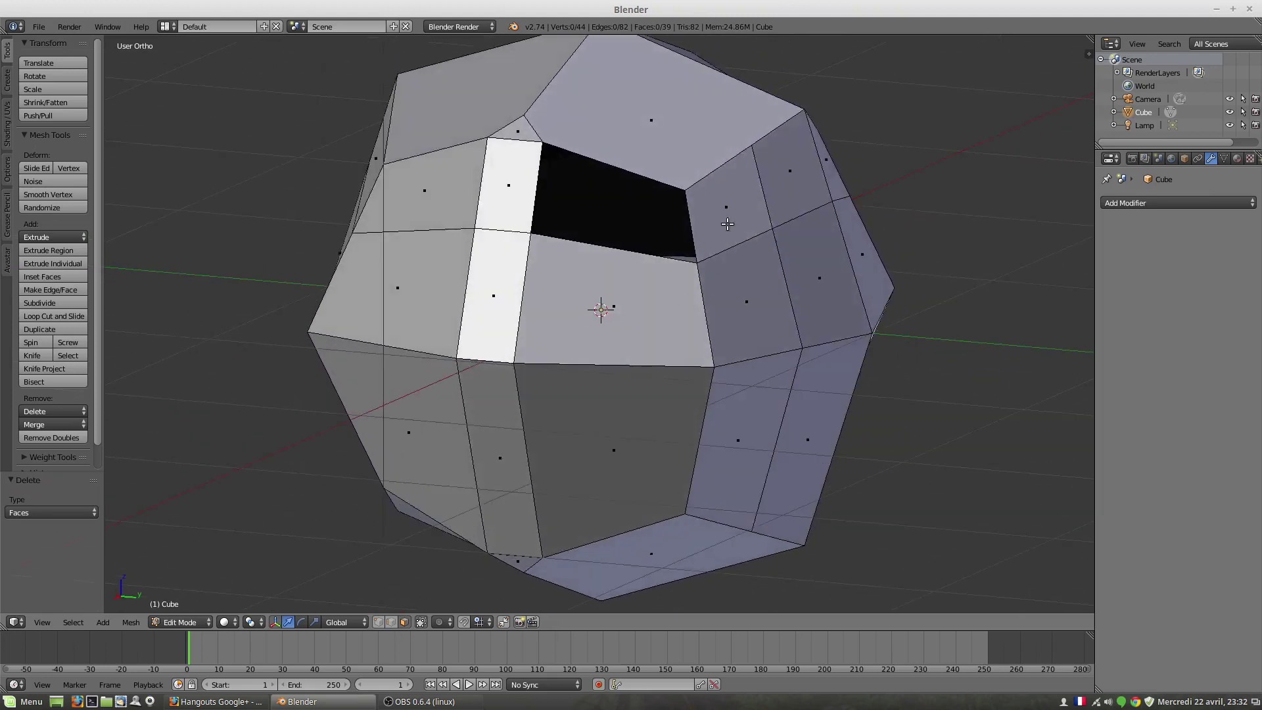
key(ctrl+r)
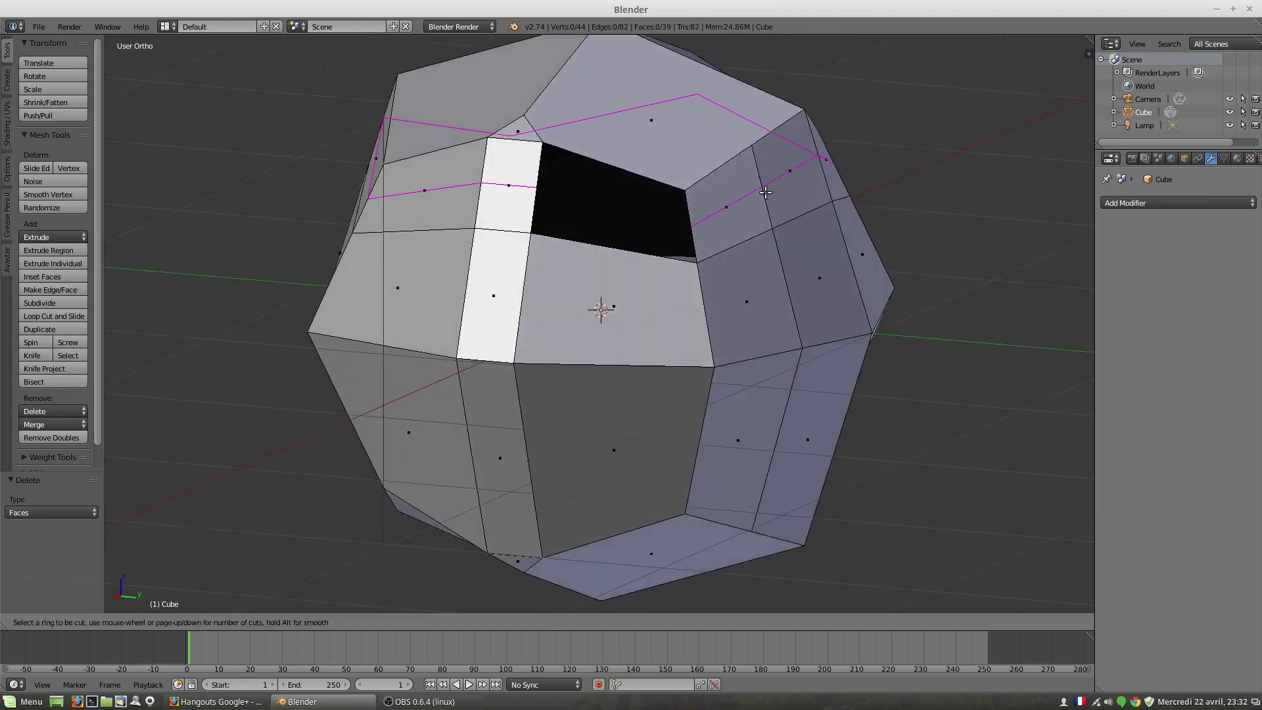
key(Escape)
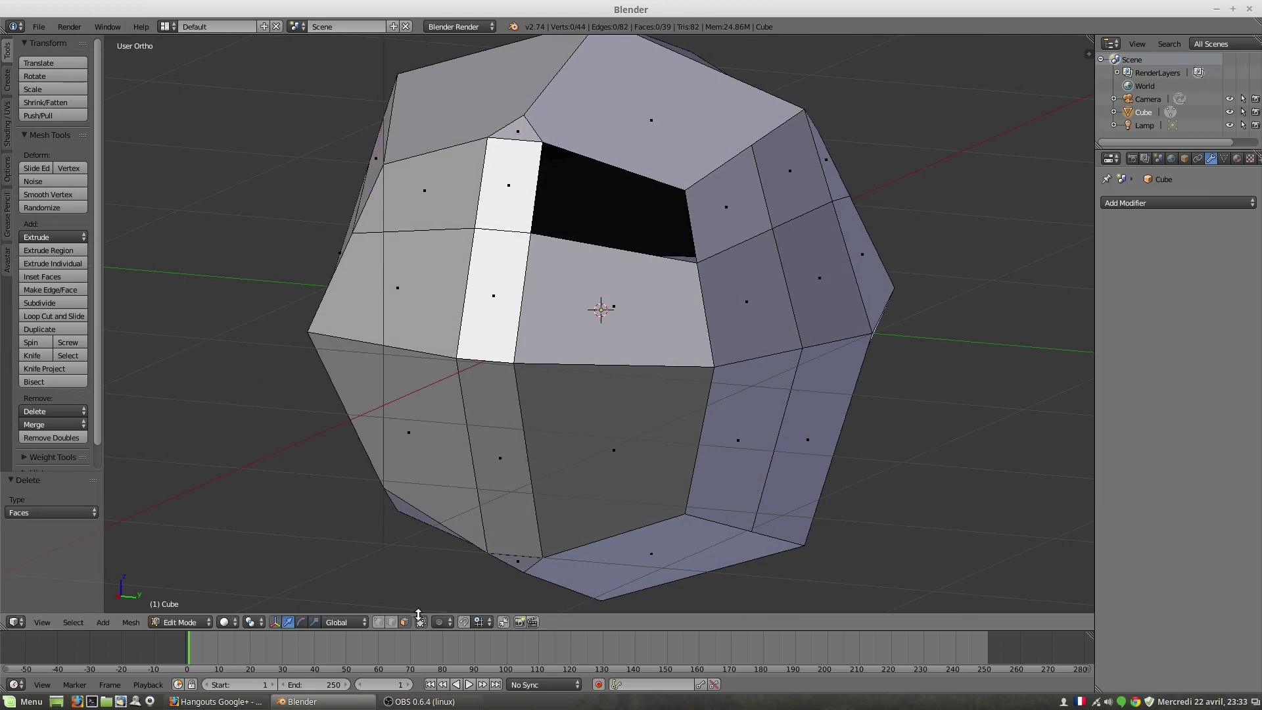
Fill the gap beside the bevelled strip with a new face between its two vertical side edges
click(392, 622)
right_click(535, 201)
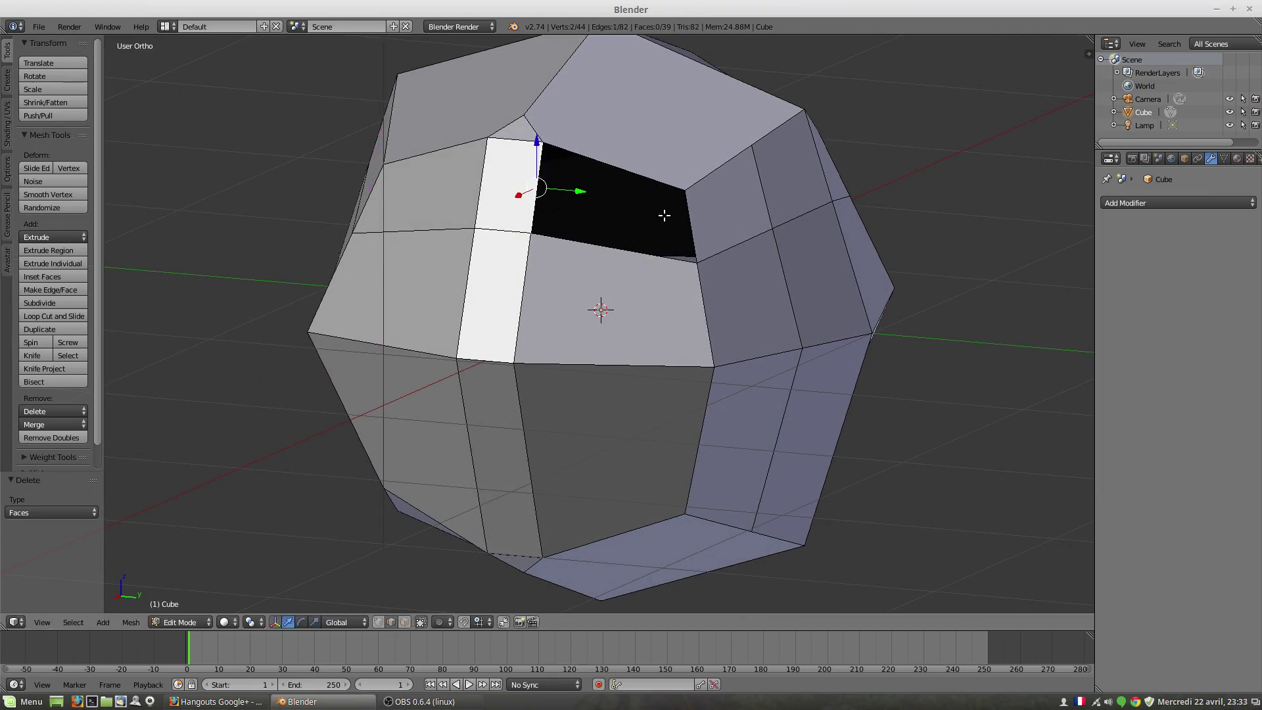
shift+right_click(696, 219)
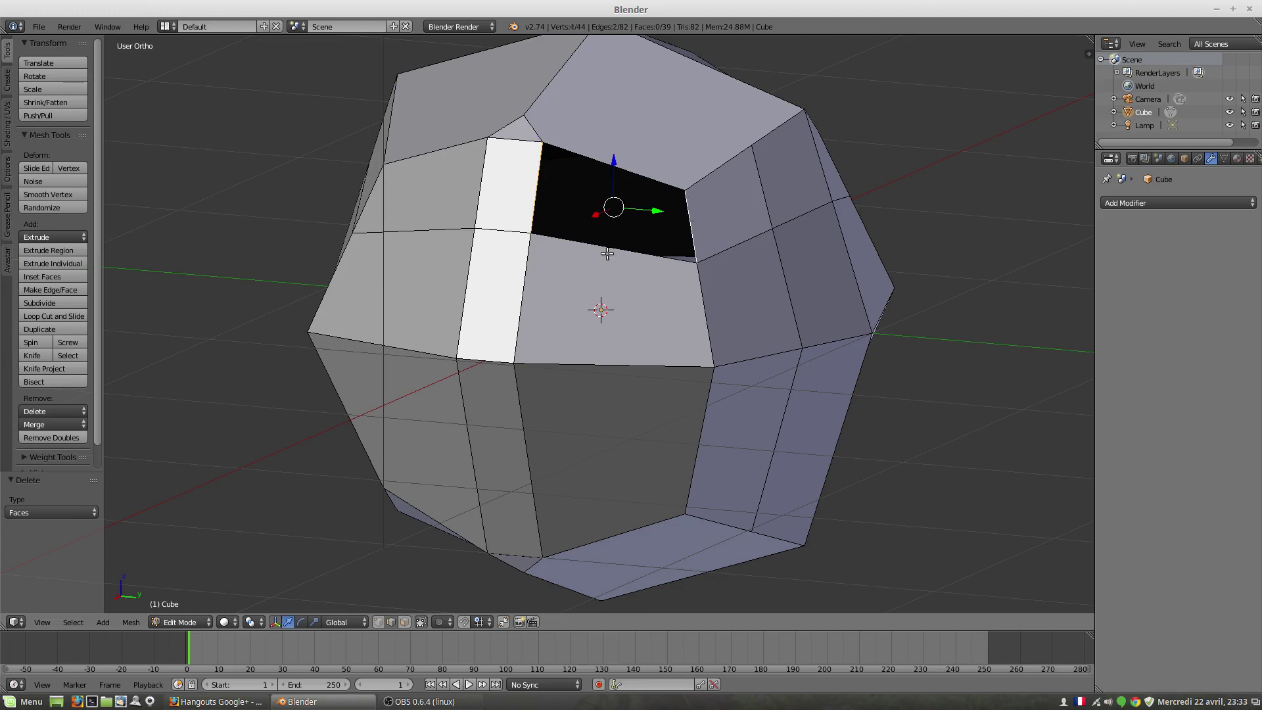
key(f)
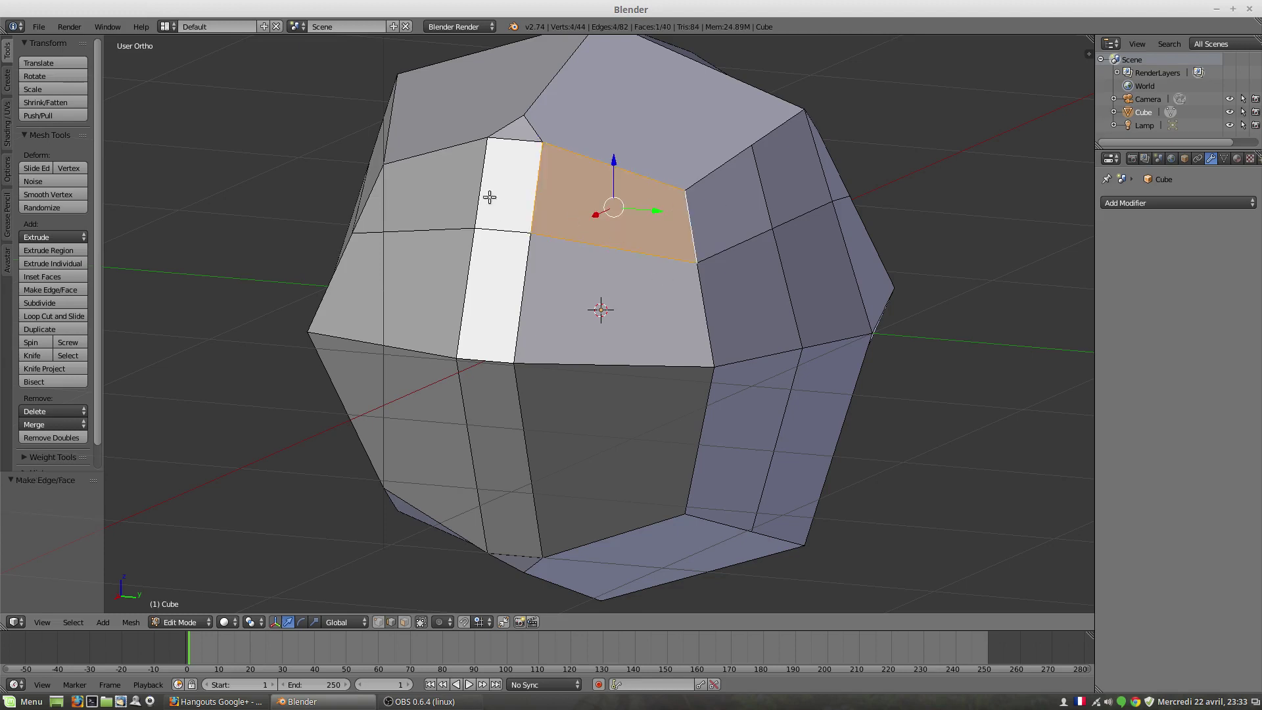
Add one horizontal loop cut through the refilled face's row, slid by about 0.35 toward the existing cut below
key(ctrl+r)
click(693, 215)
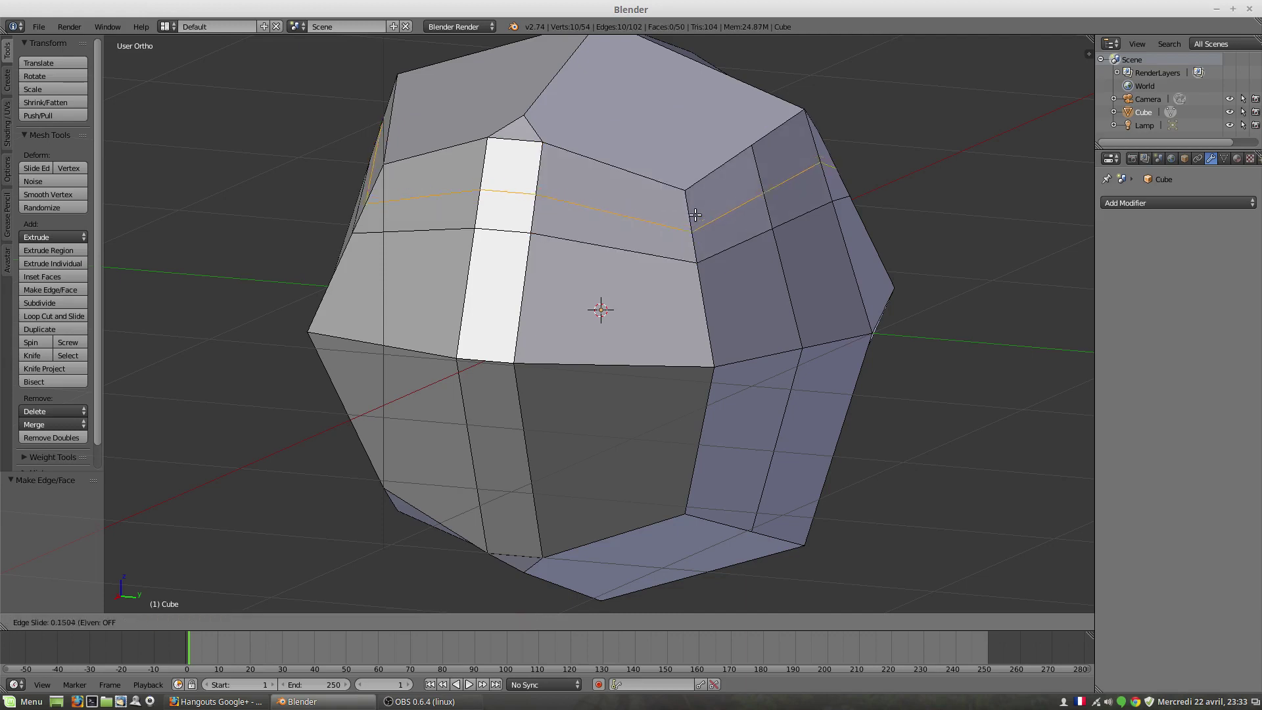
click(698, 221)
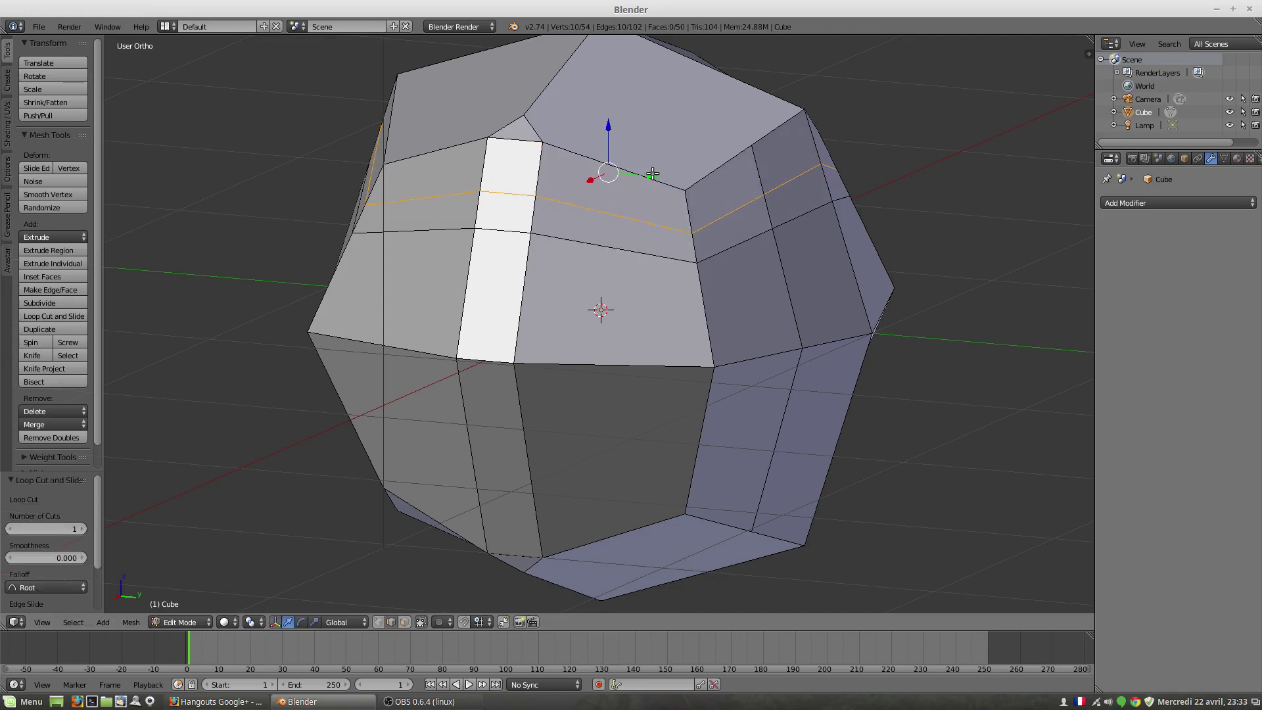
middle_drag(657, 240, 728, 315)
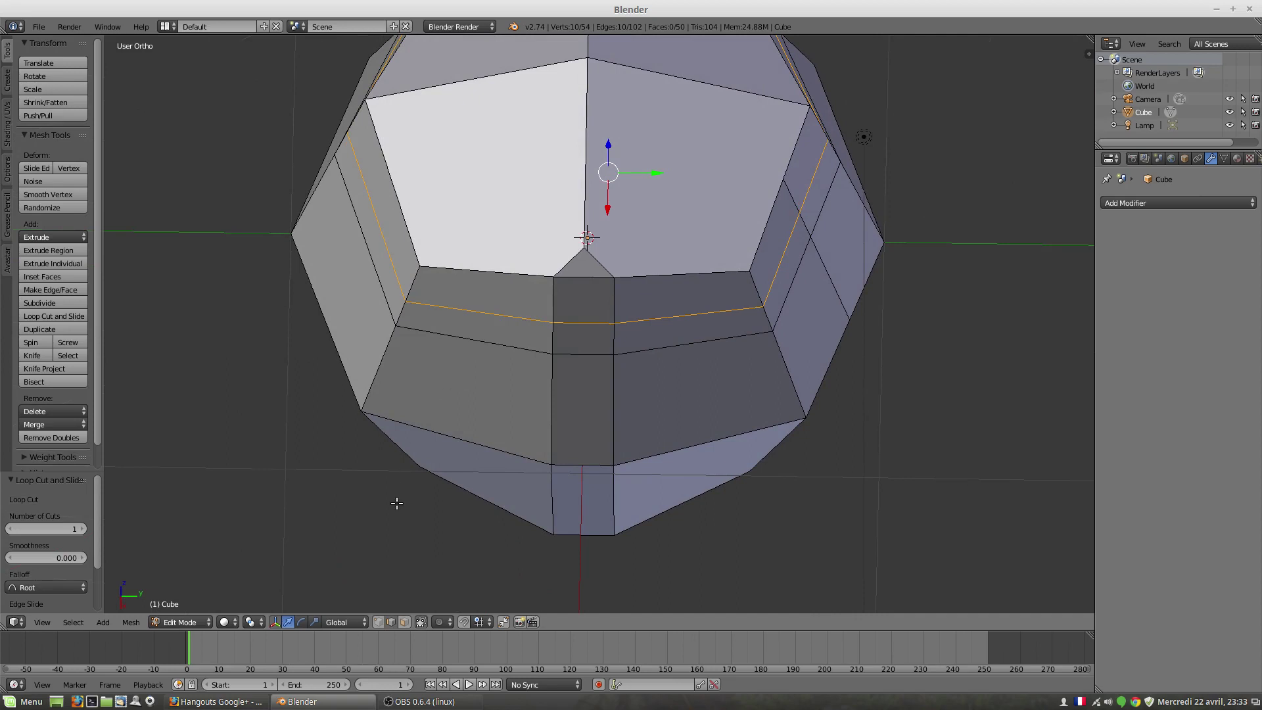
Subdivide the right slanted edge of the triangle above the bevelled strip and move its new vertex by X -0.040, Y 0.064, Z 0.030
click(378, 622)
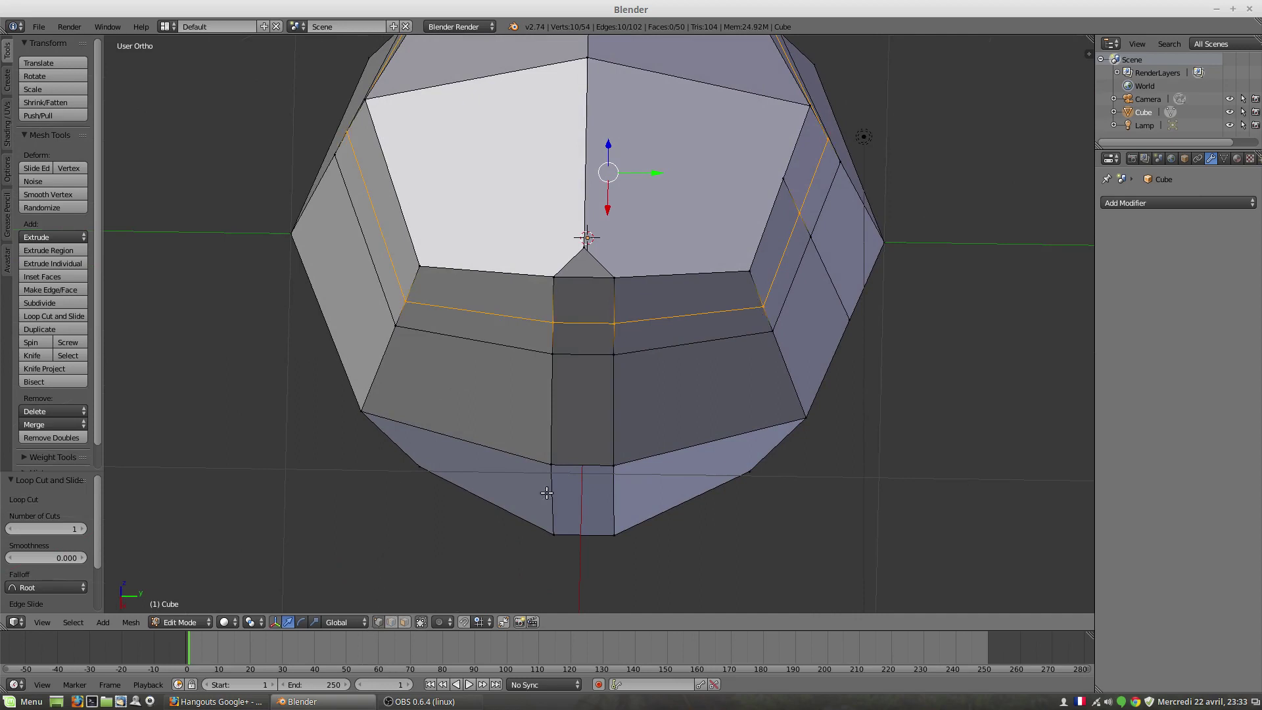
right_click(580, 247)
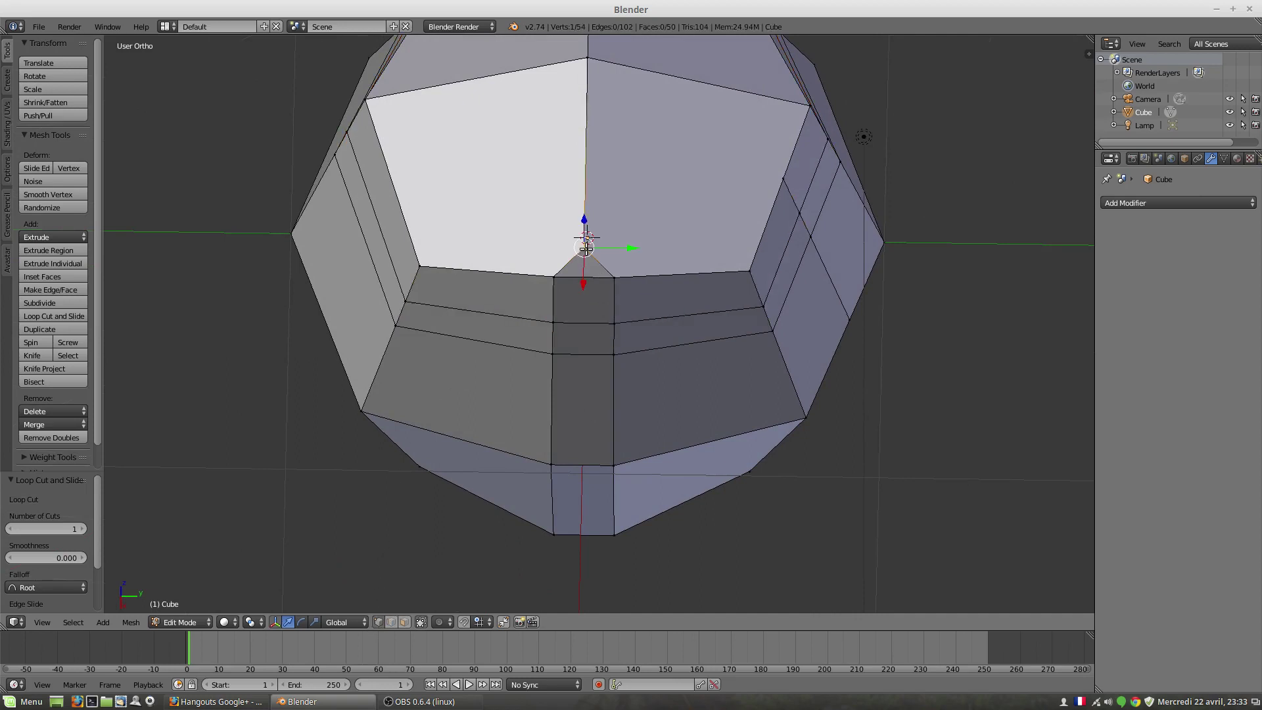
shift+right_click(614, 276)
key(w)
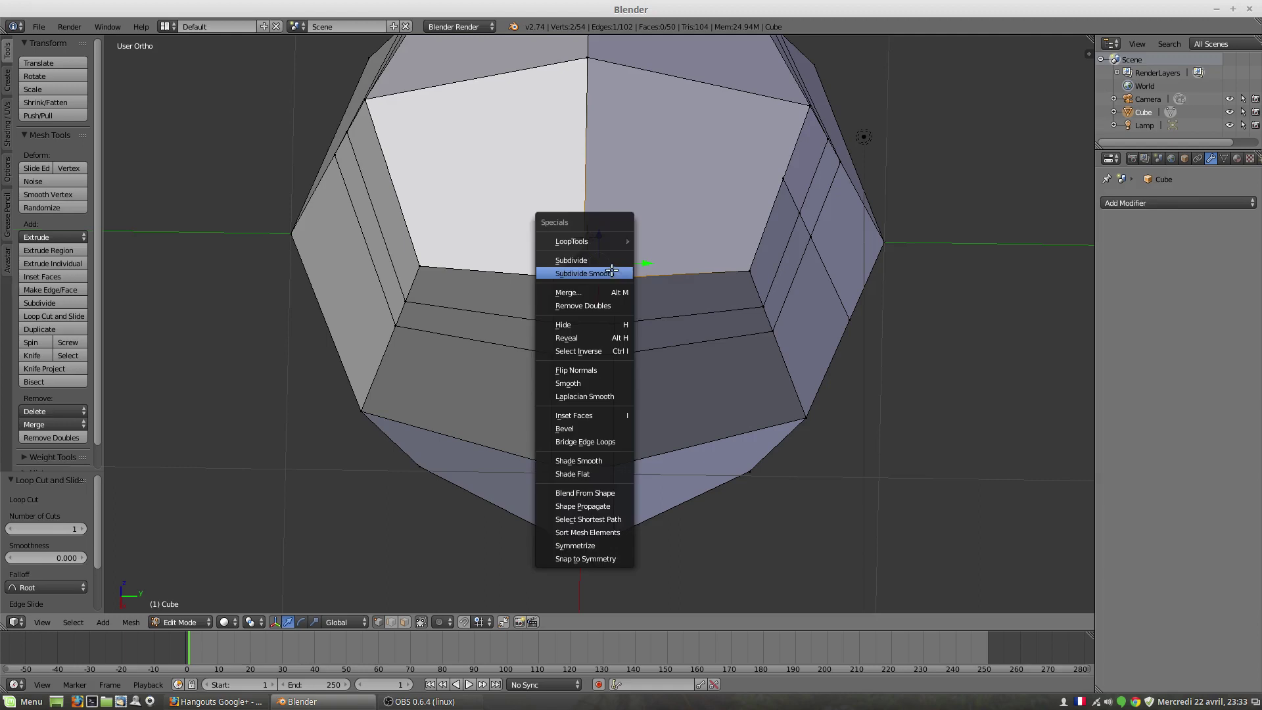
click(601, 260)
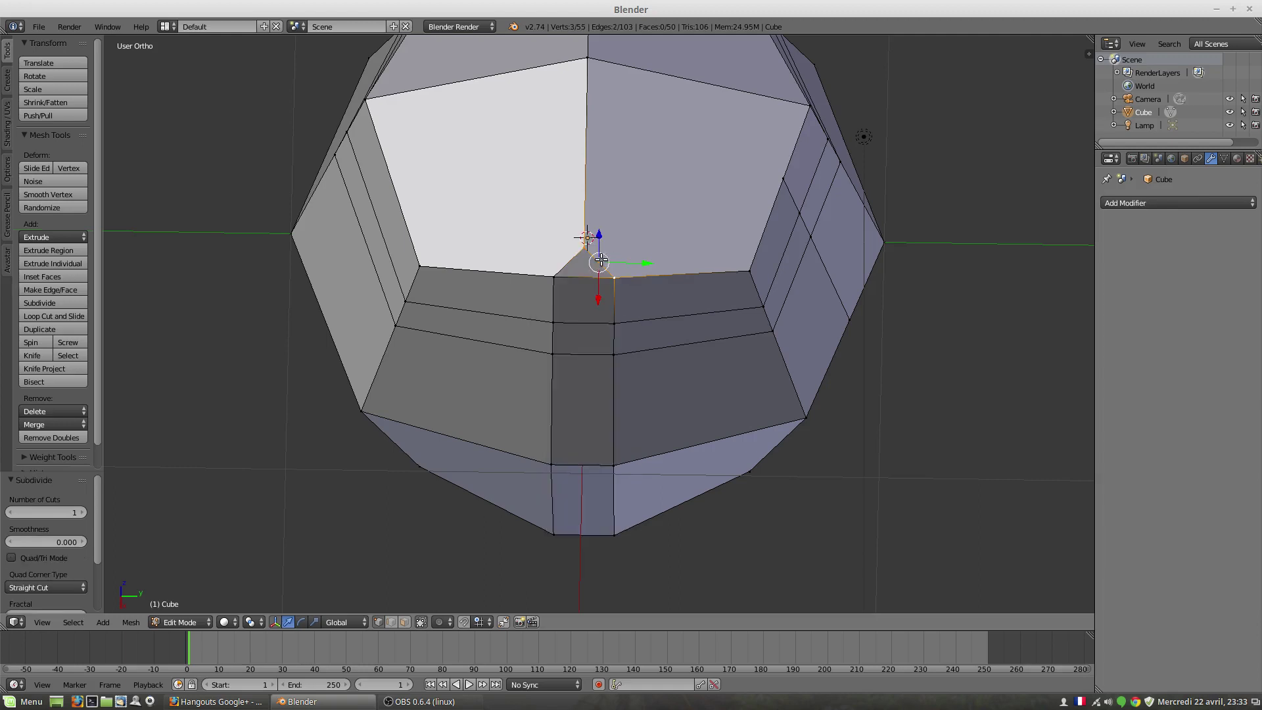
right_click(601, 260)
key(g)
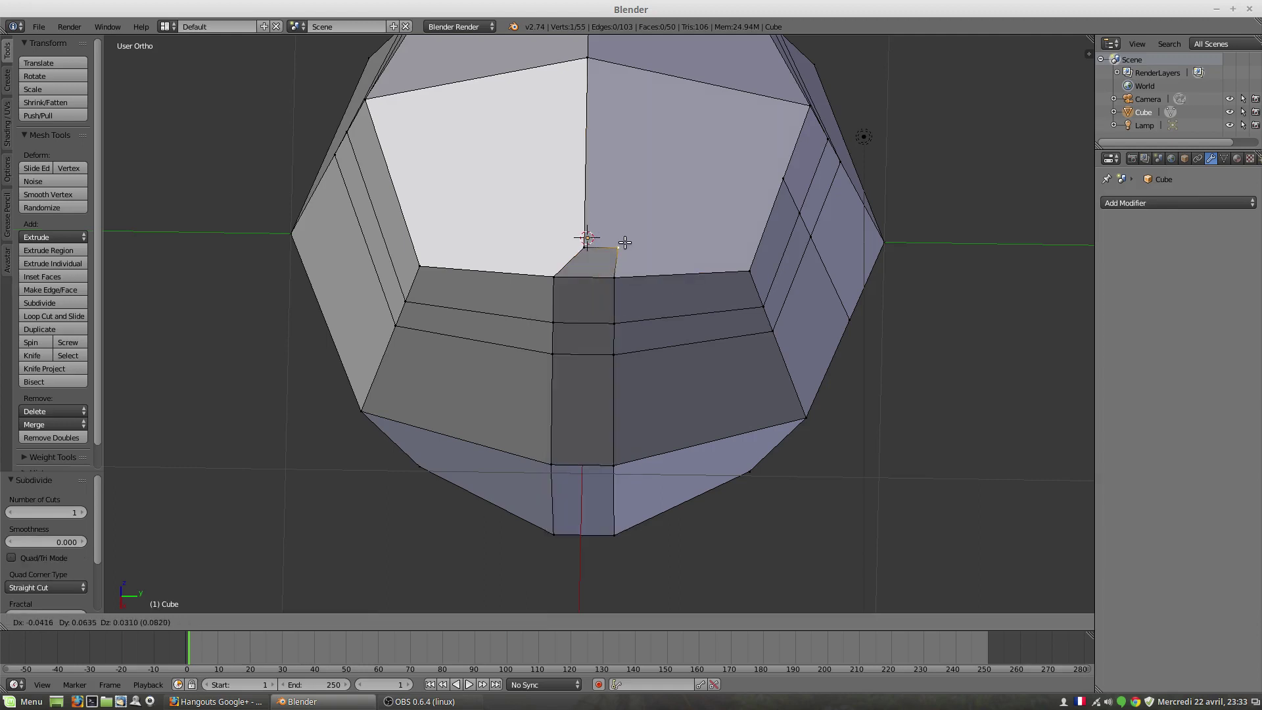
click(625, 243)
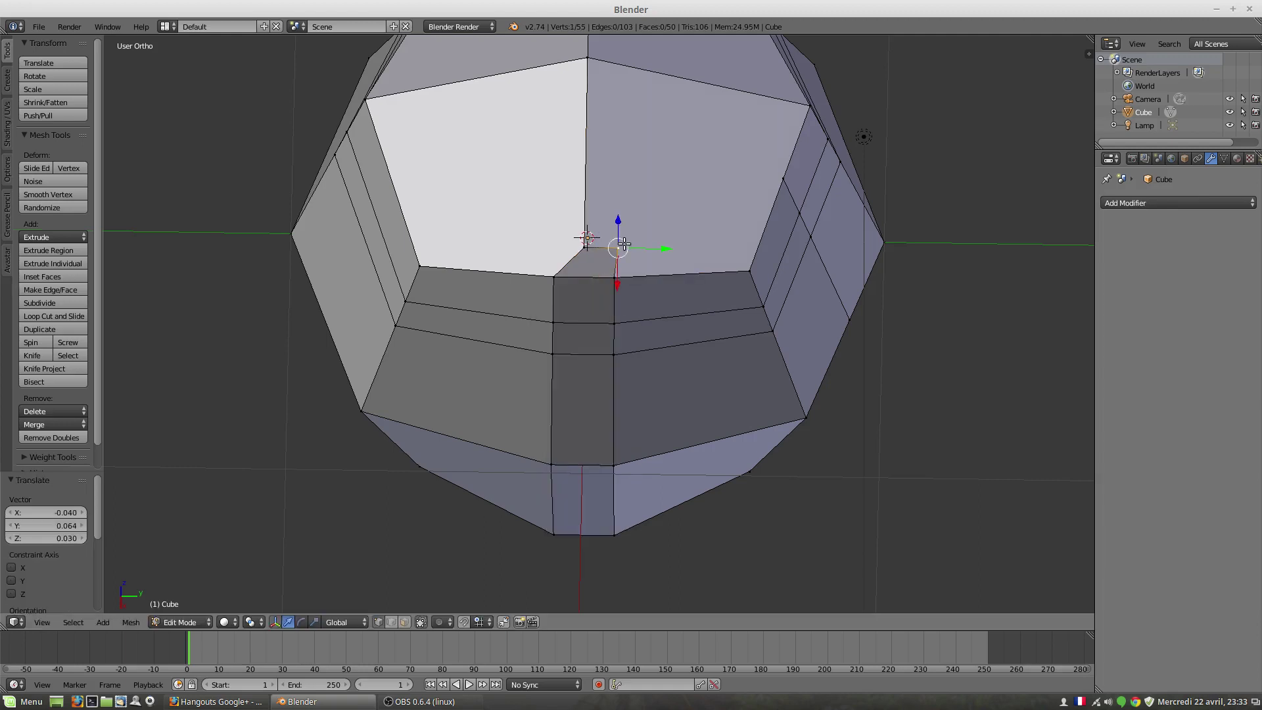
Subdivide the triangle's left slanted edge and move its new vertex by X -0.039, Y -0.061, Z 0.031 to square off the strip's end
right_click(585, 249)
shift+right_click(568, 271)
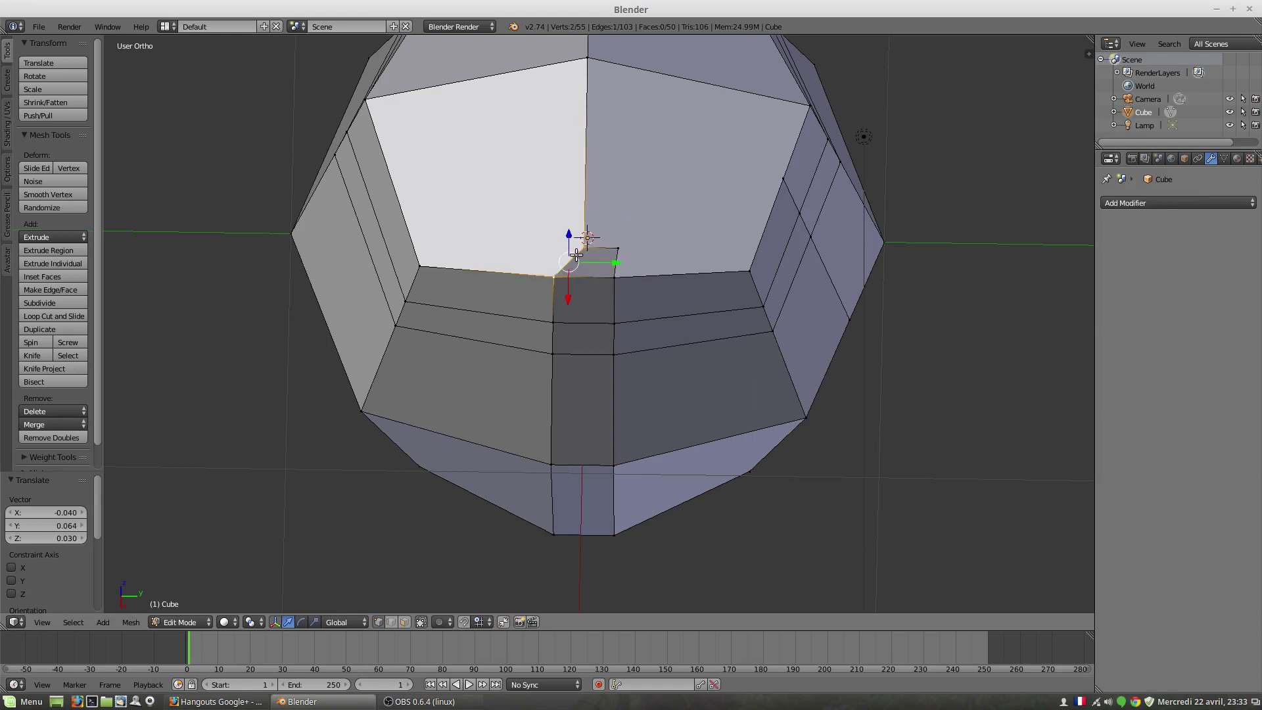
key(w)
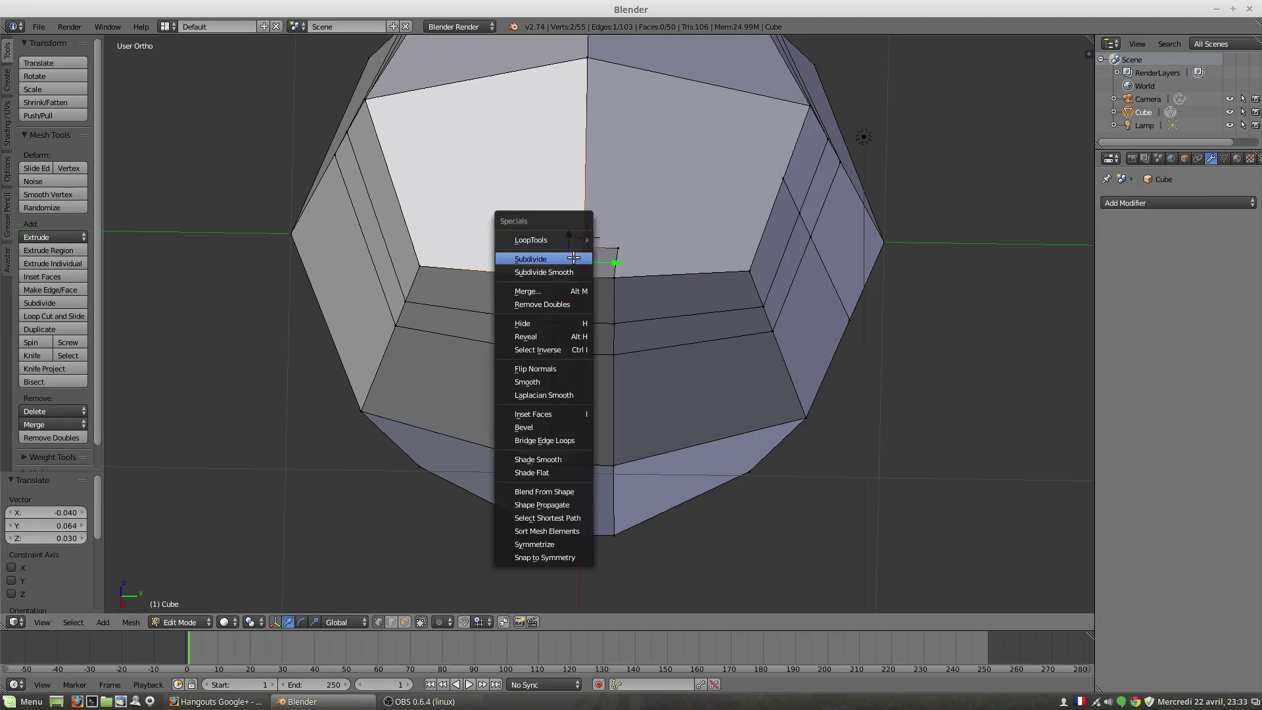
click(574, 258)
right_click(574, 259)
key(g)
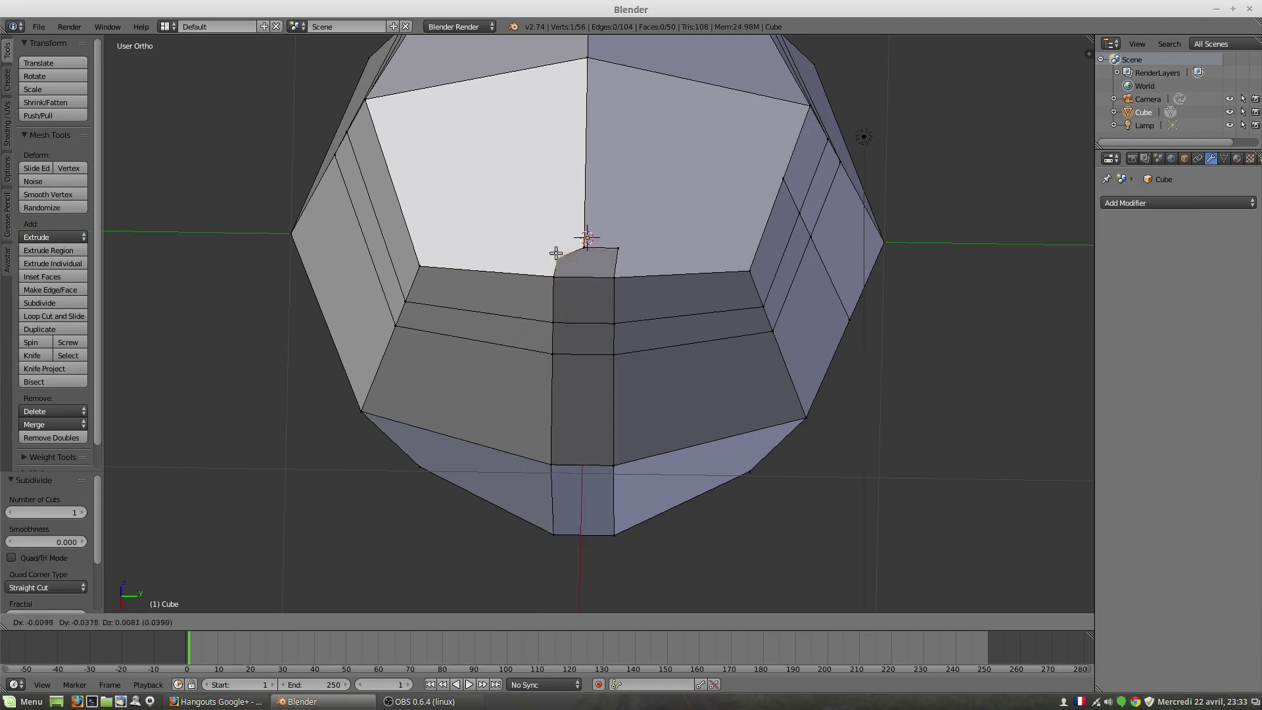
click(551, 248)
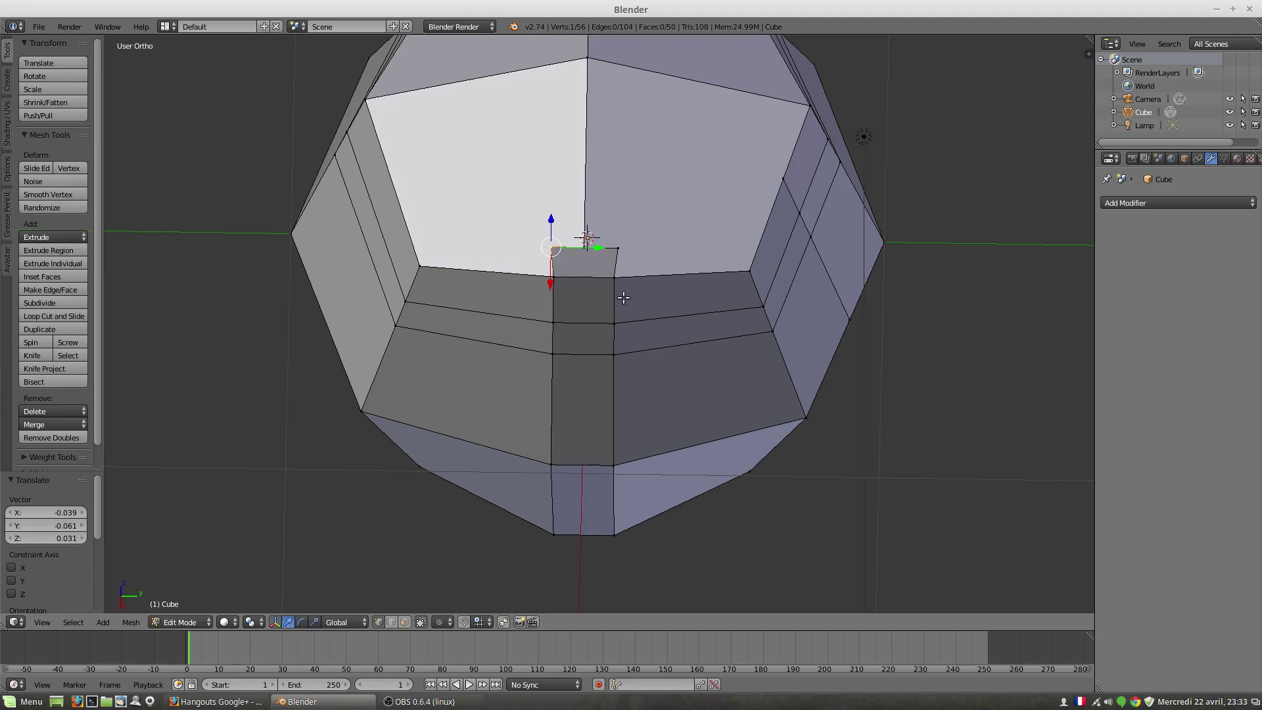
Connect each upper corner vertex of the squared strip end to the far outer corner of the large face on its side
right_click(649, 240)
shift+right_click(809, 107)
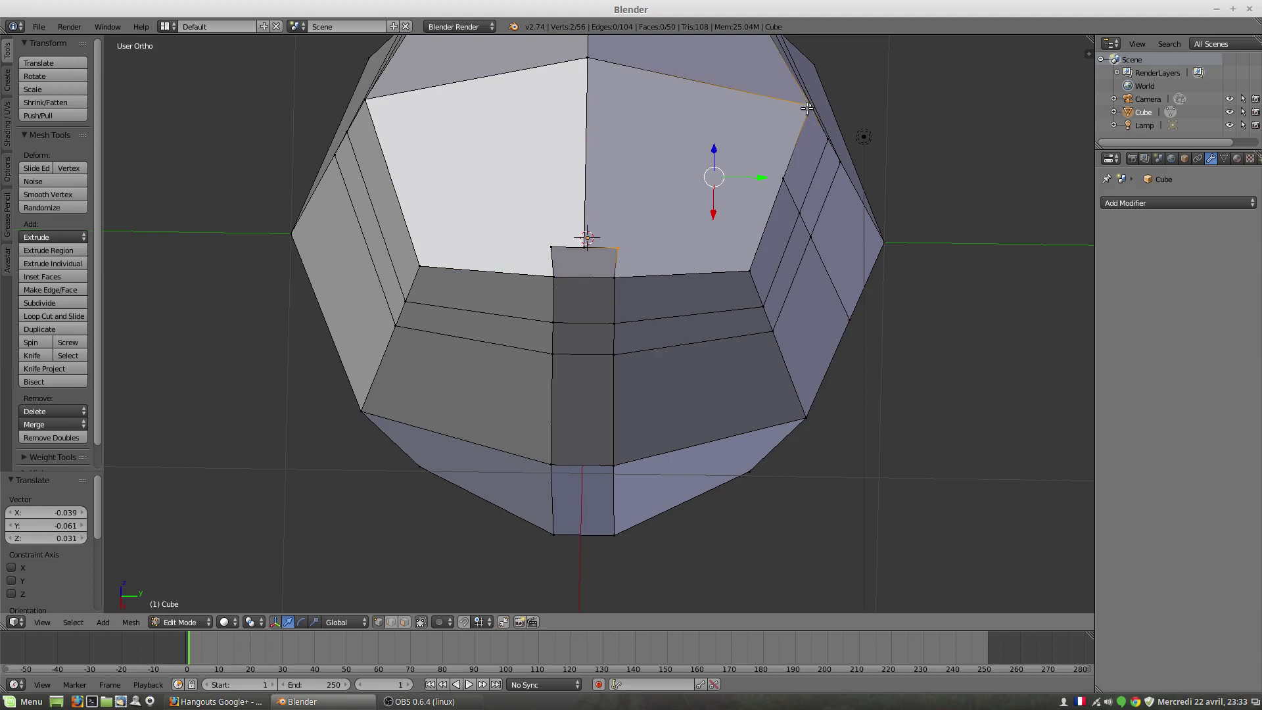
key(j)
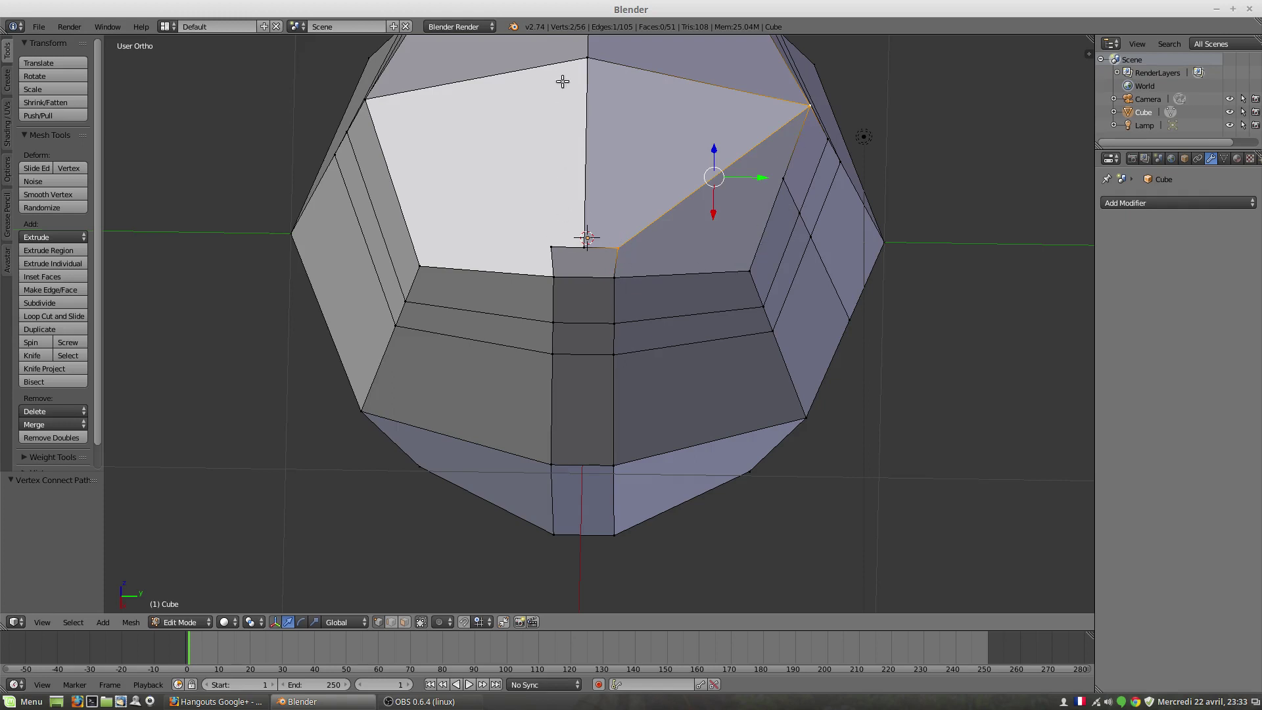
right_click(546, 246)
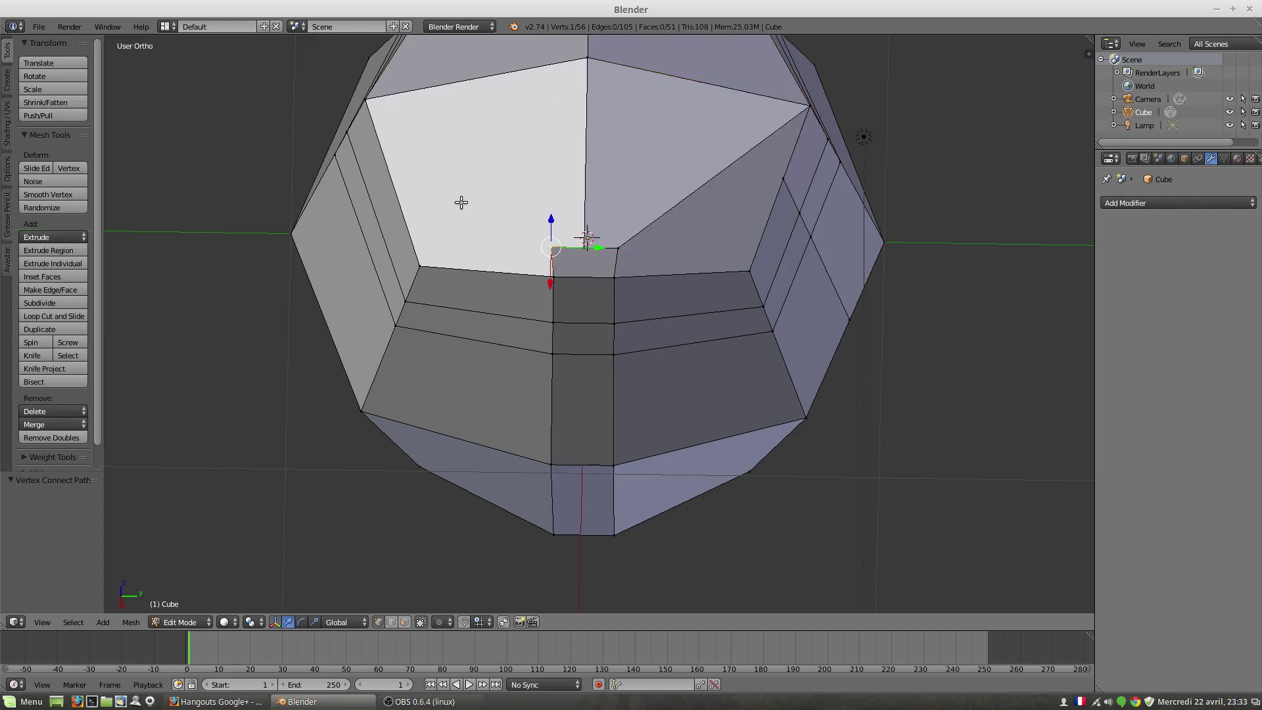
shift+right_click(360, 106)
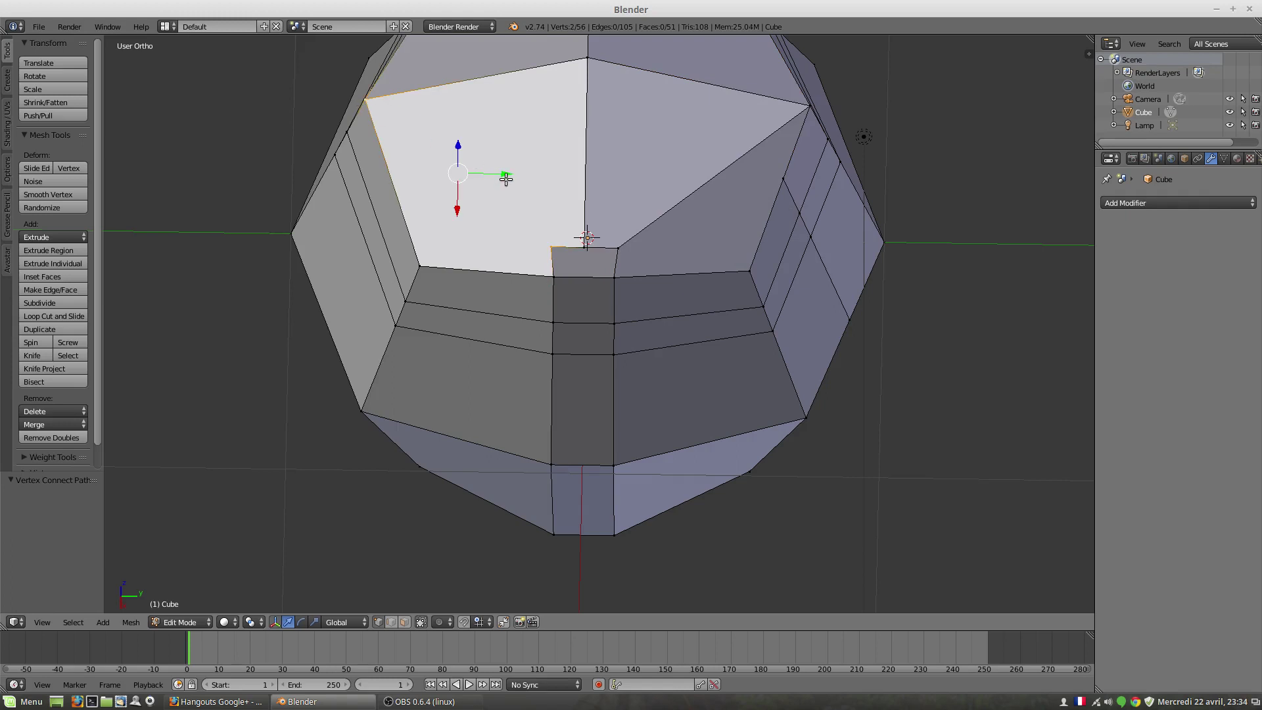
key(j)
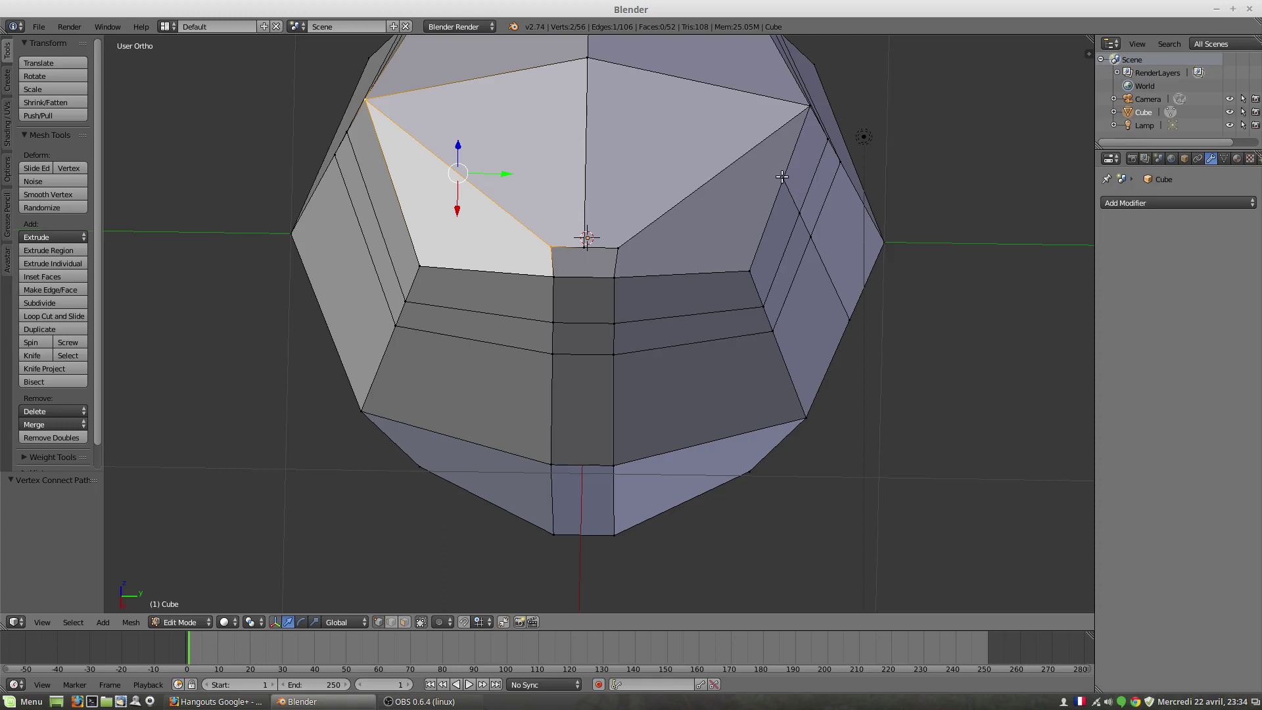
Select the crossing edge loop on the cube's right flank and dissolve its edges
right_click(782, 177)
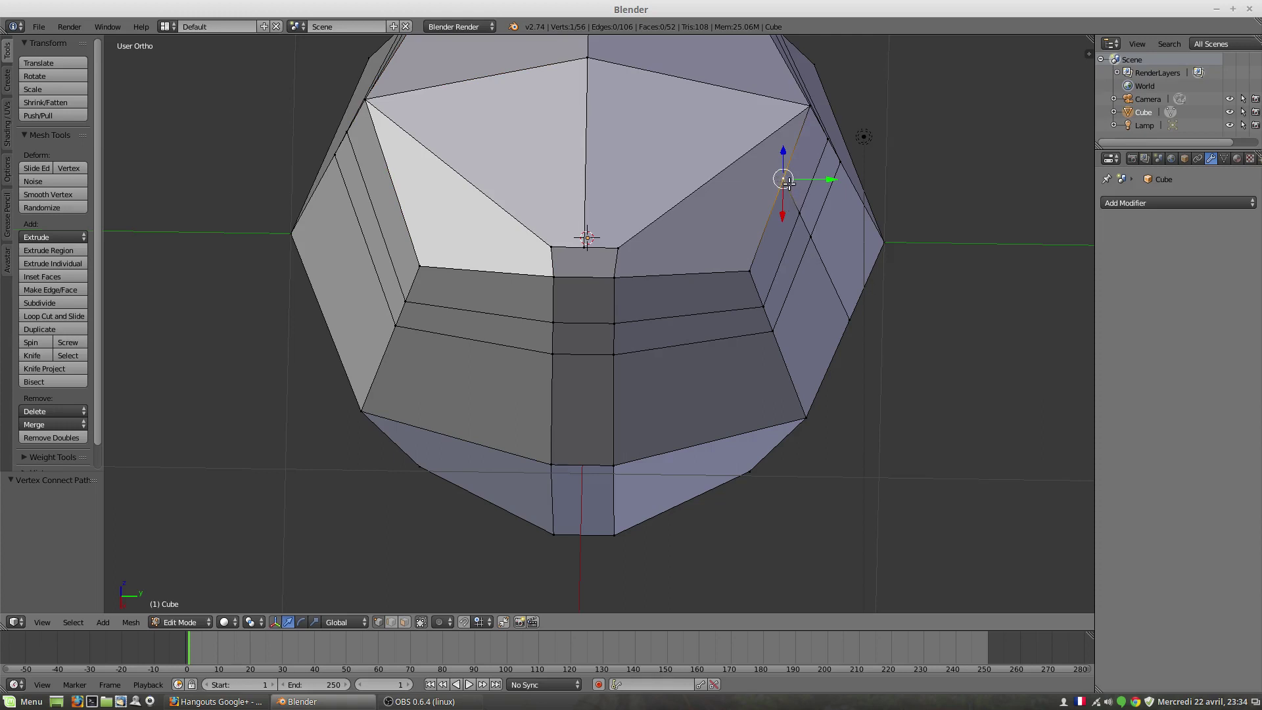
alt+right_click(837, 284)
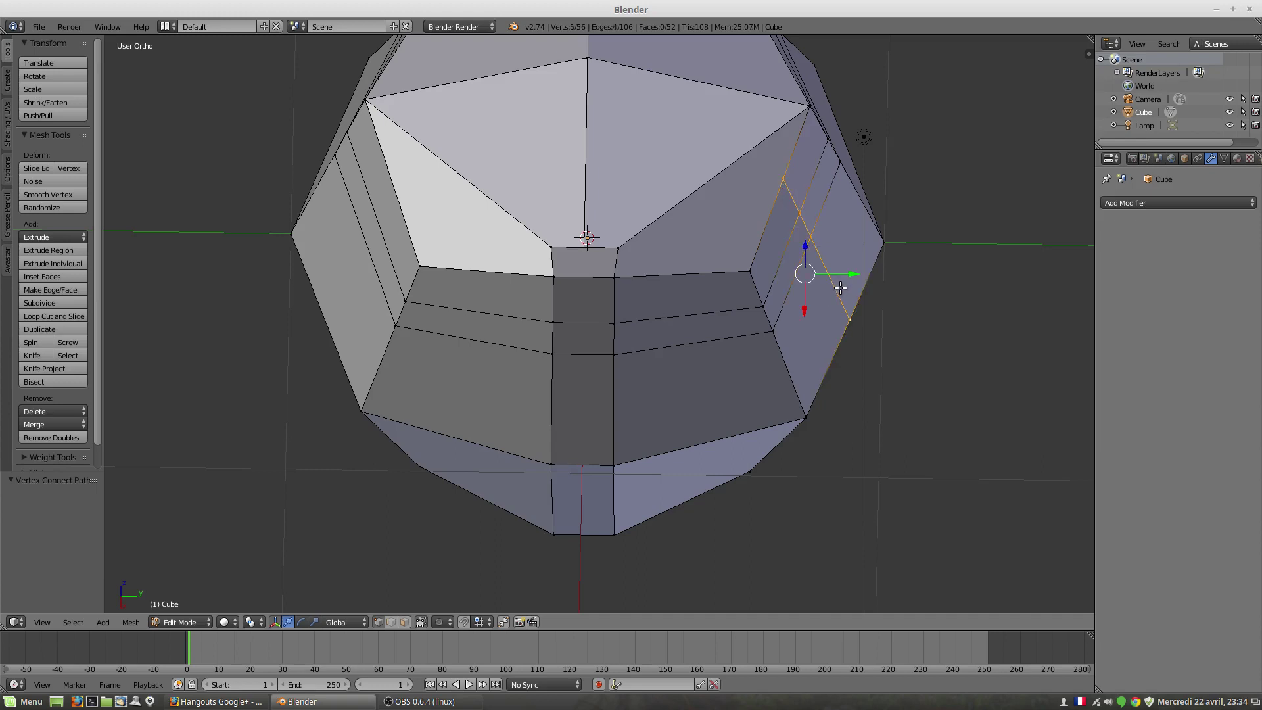
key(x)
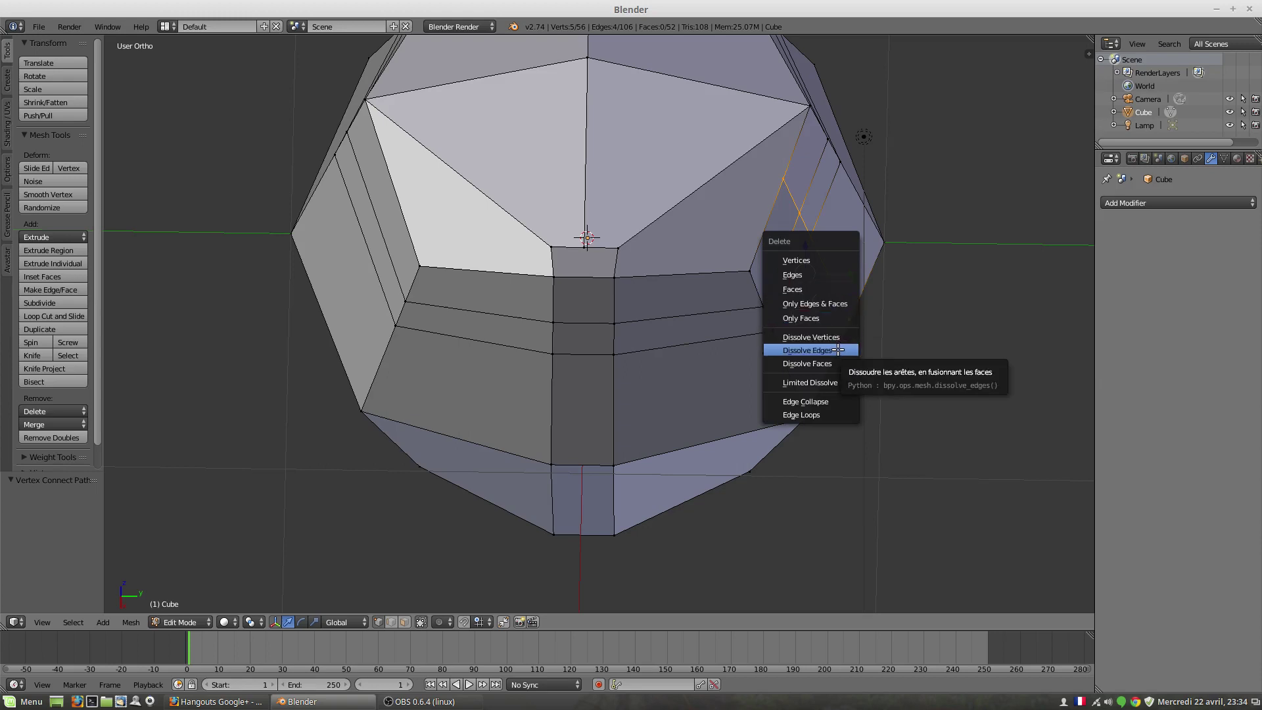
click(839, 350)
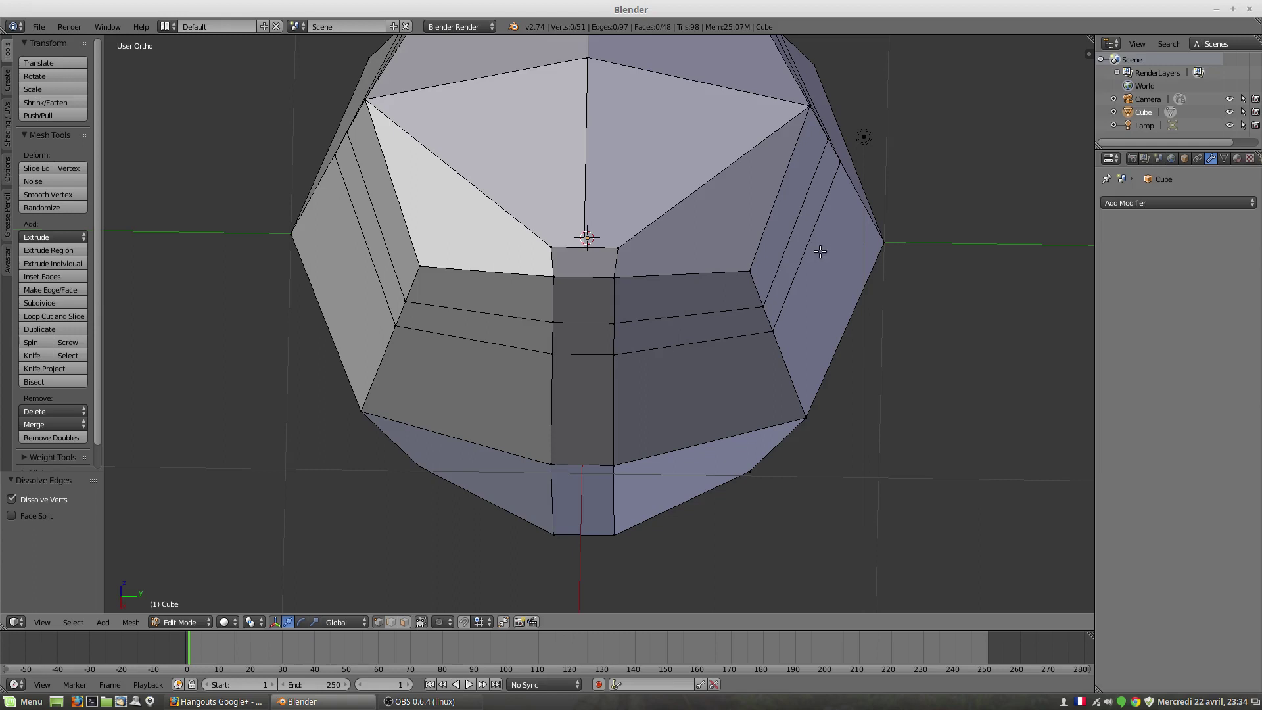
Add a loop cut across the large faces on the right flank, starting at the bevelled strip's end
key(ctrl+r)
click(820, 251)
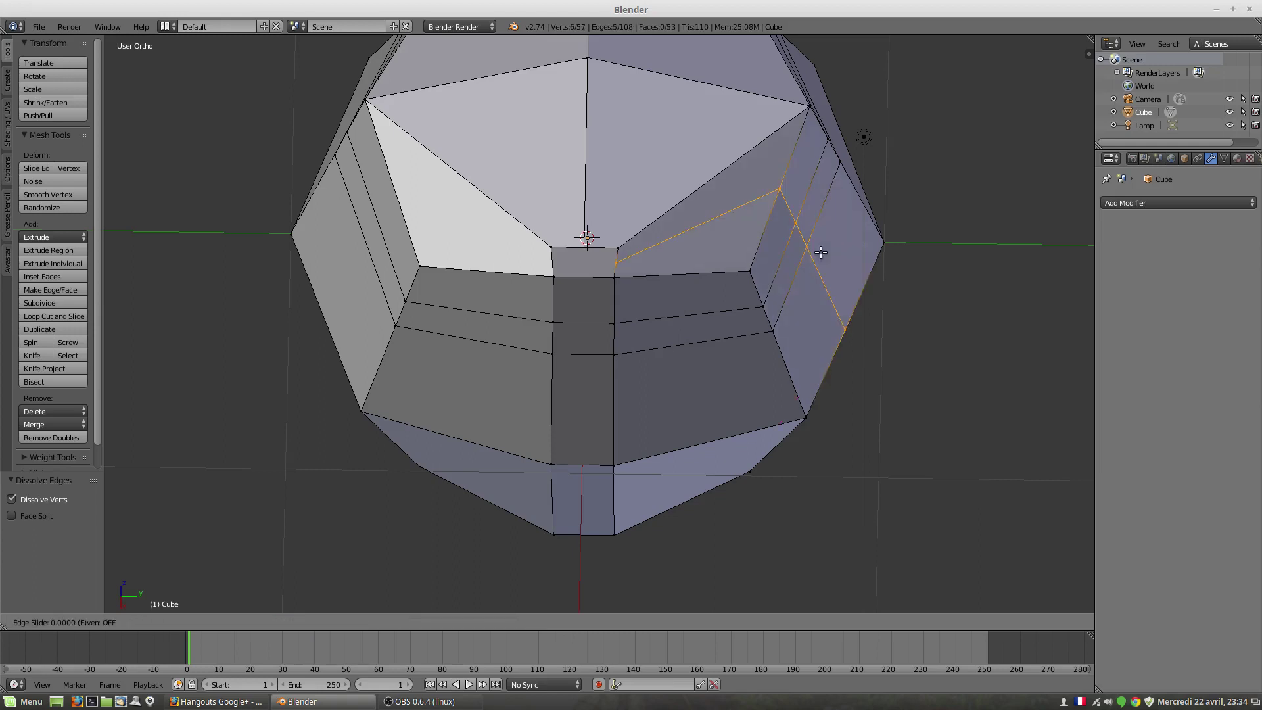
click(819, 244)
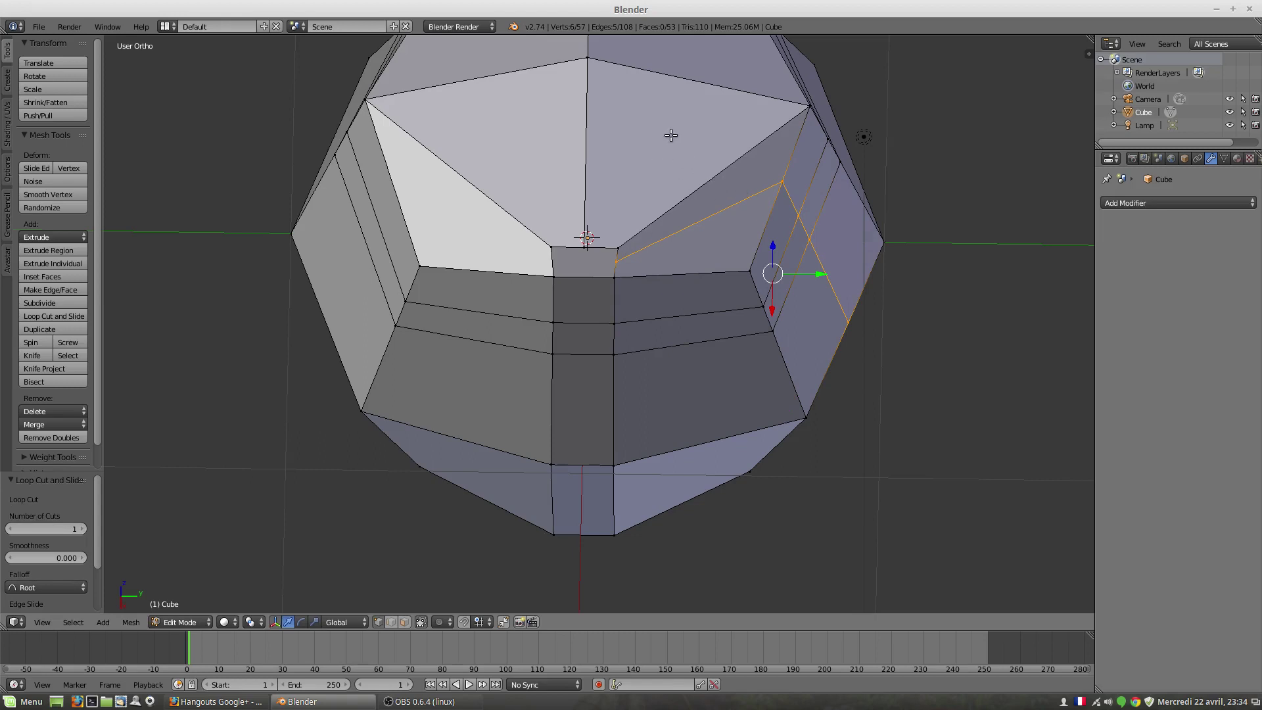
Add a loop cut across the two upper faces and down both sides of the strip, slid slightly towards the outer corners
key(ctrl+r)
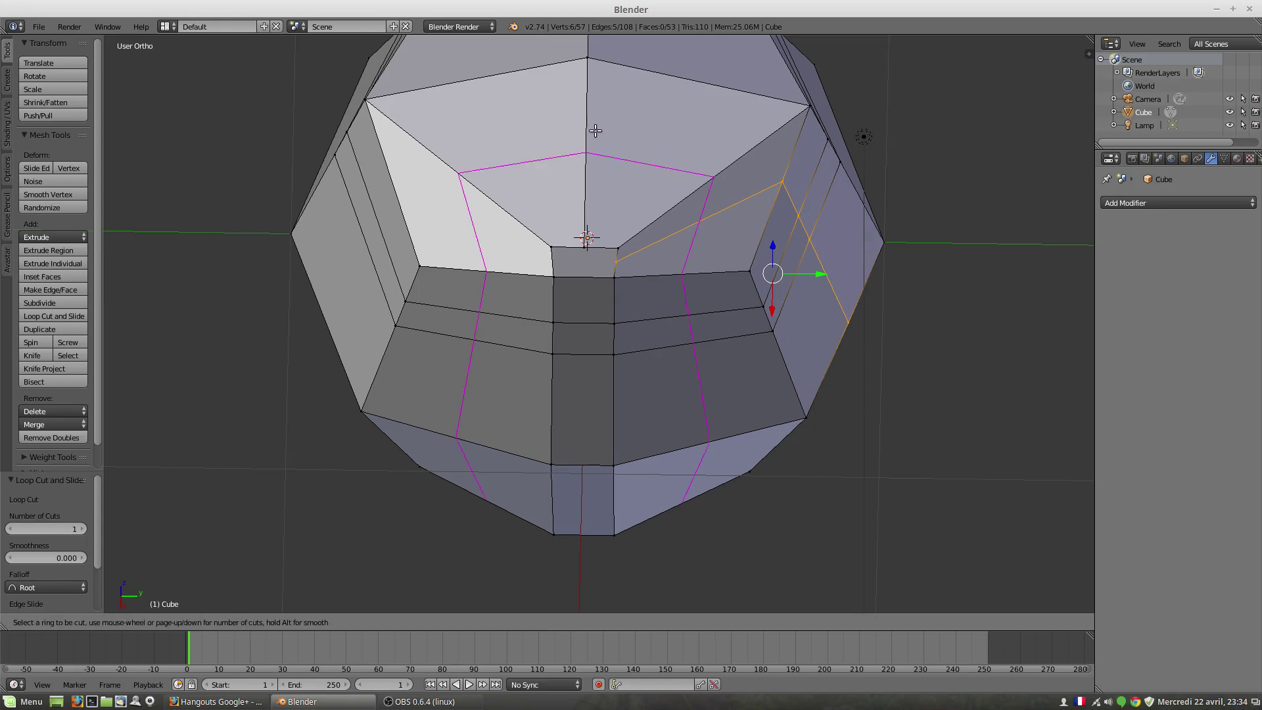
click(598, 130)
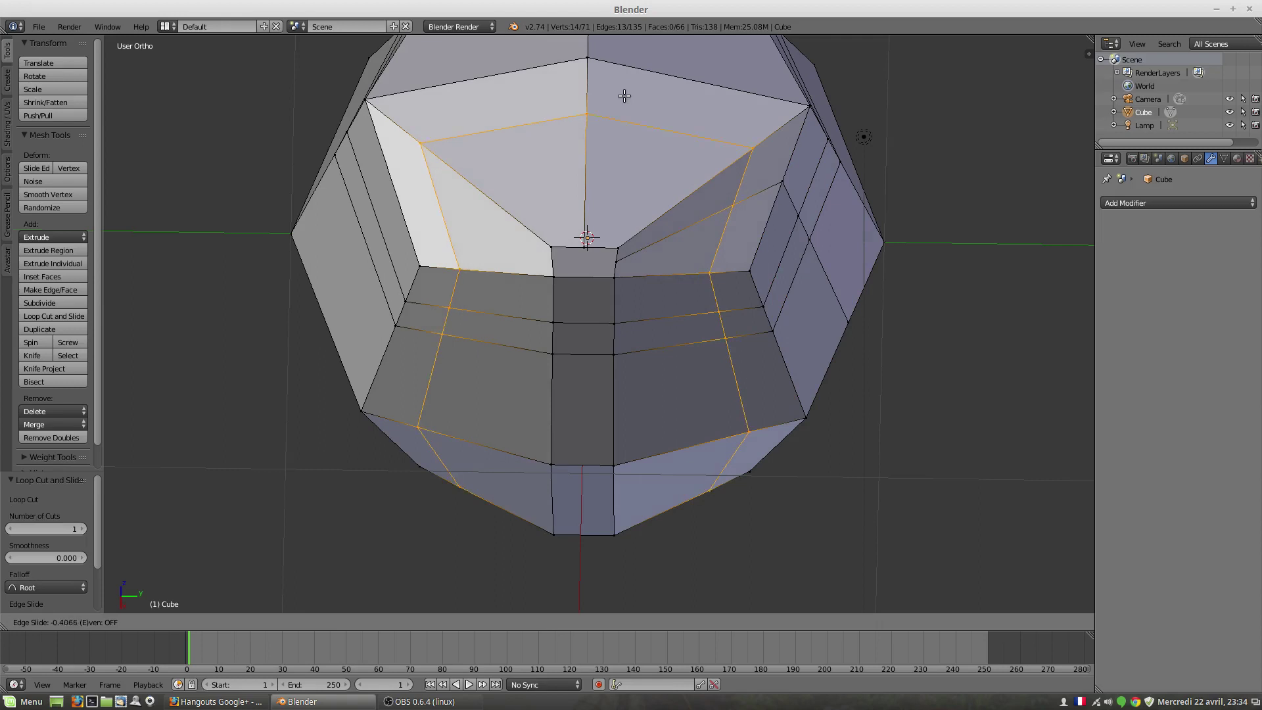
click(607, 121)
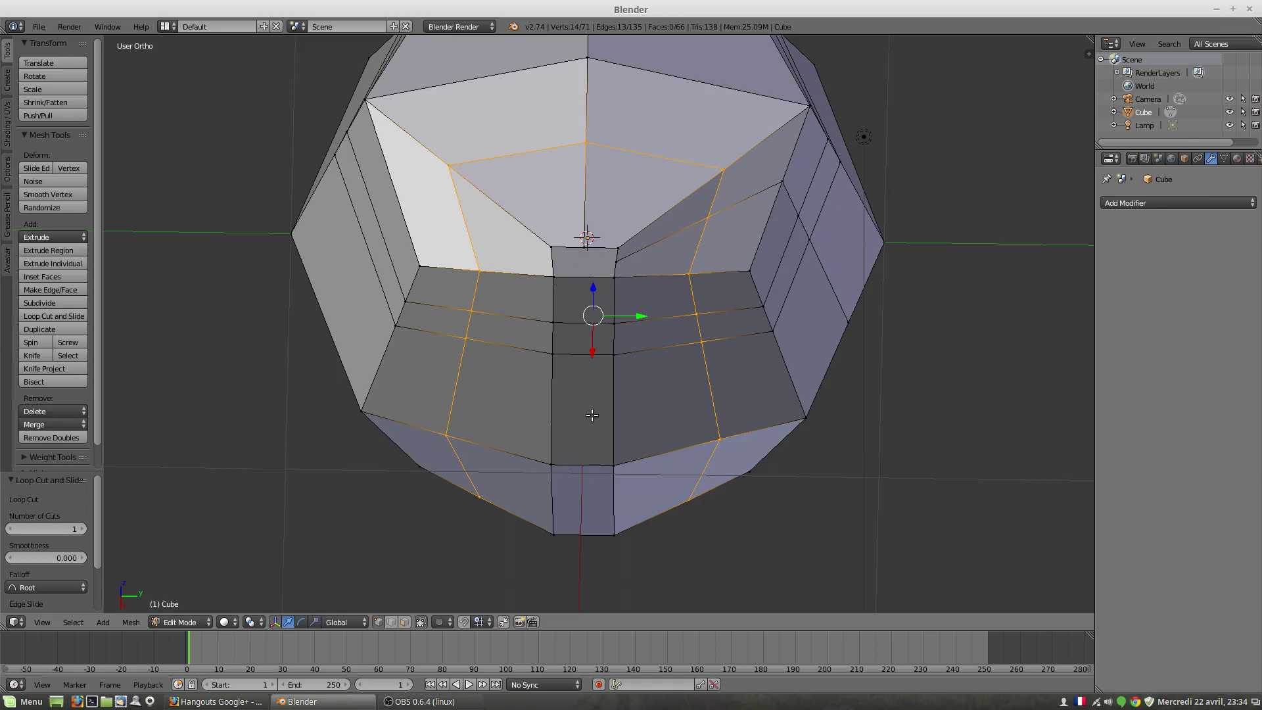
Add a centred loop cut along the bevelled strip and extend it by connecting the two middle vertices of its small end face
key(ctrl+r)
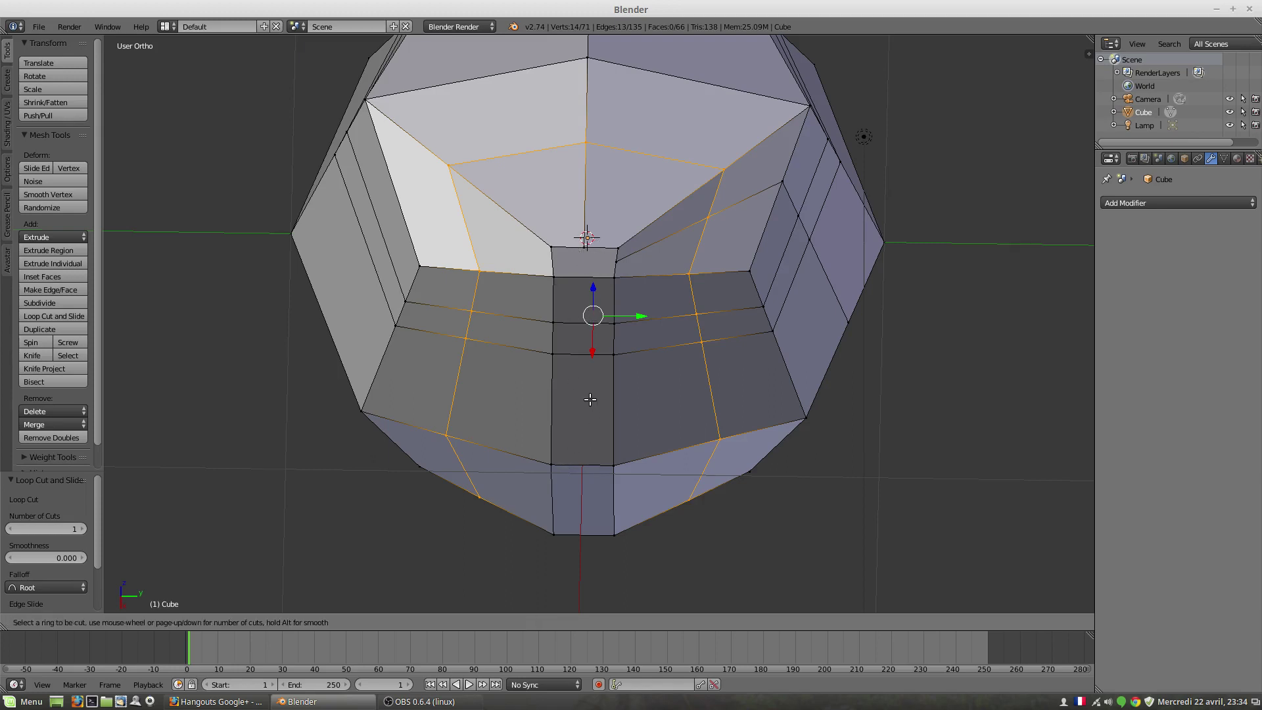
click(586, 352)
click(586, 352)
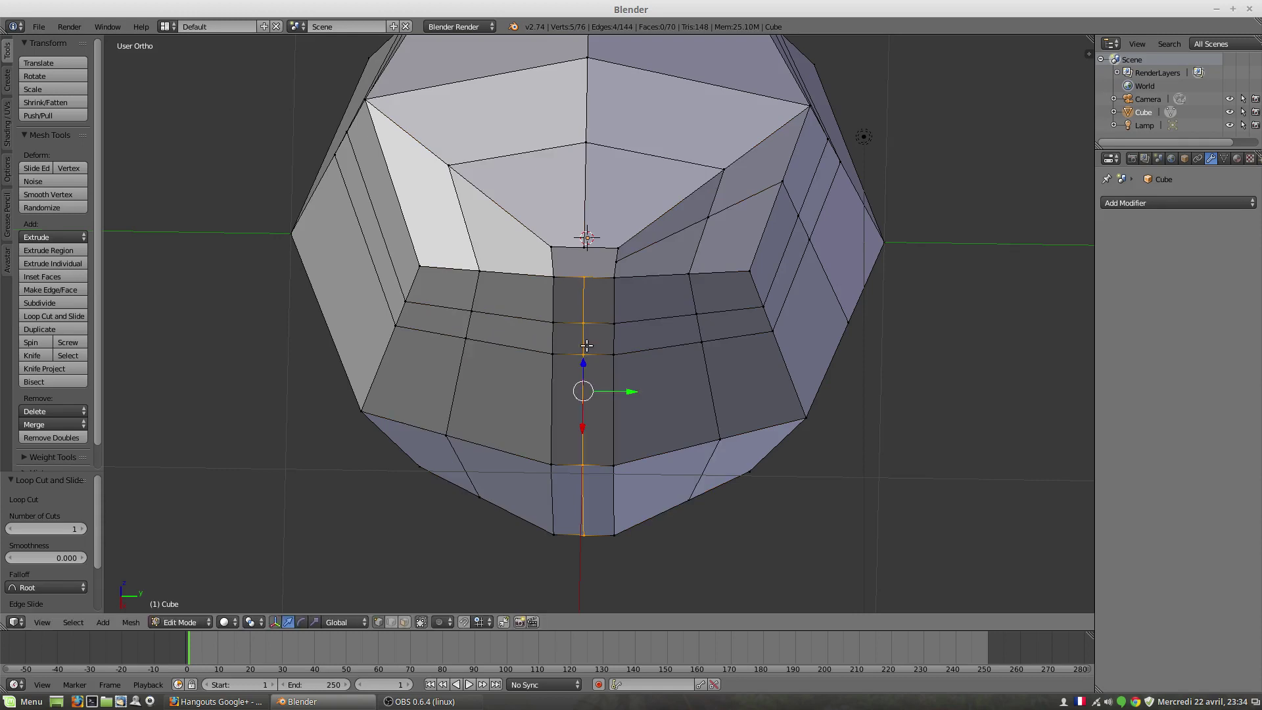
click(583, 276)
shift+click(585, 248)
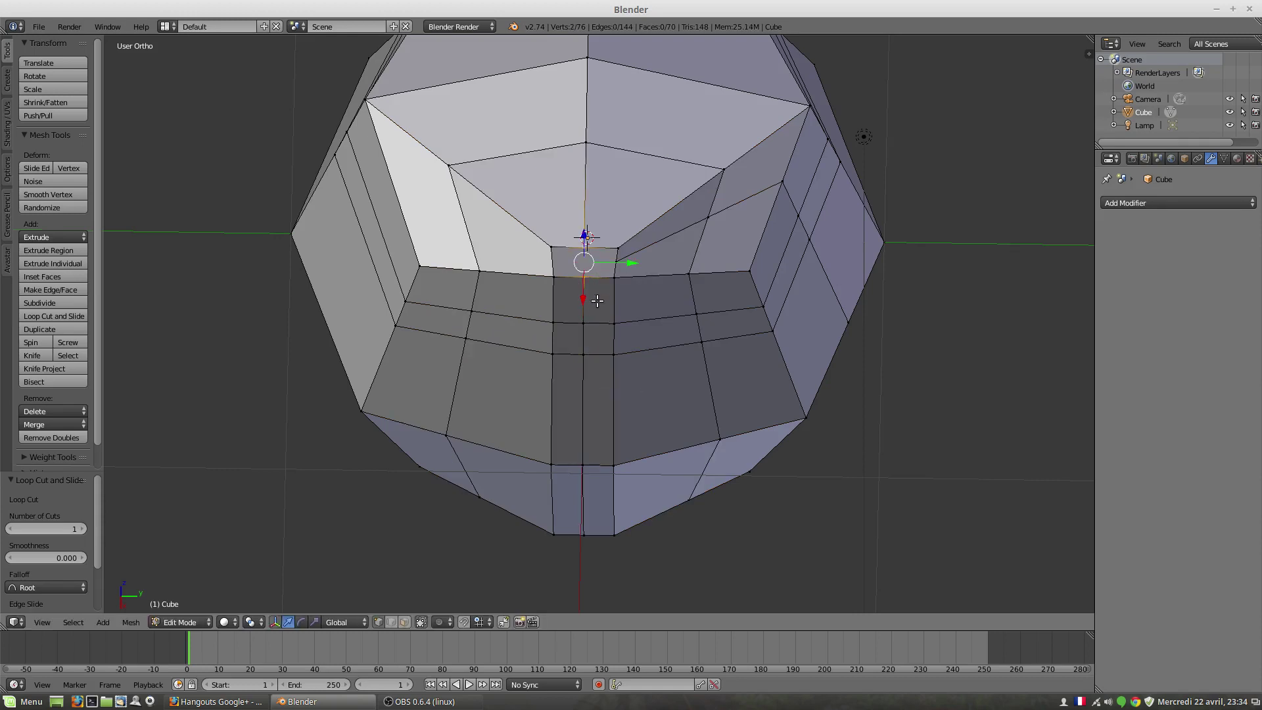
key(j)
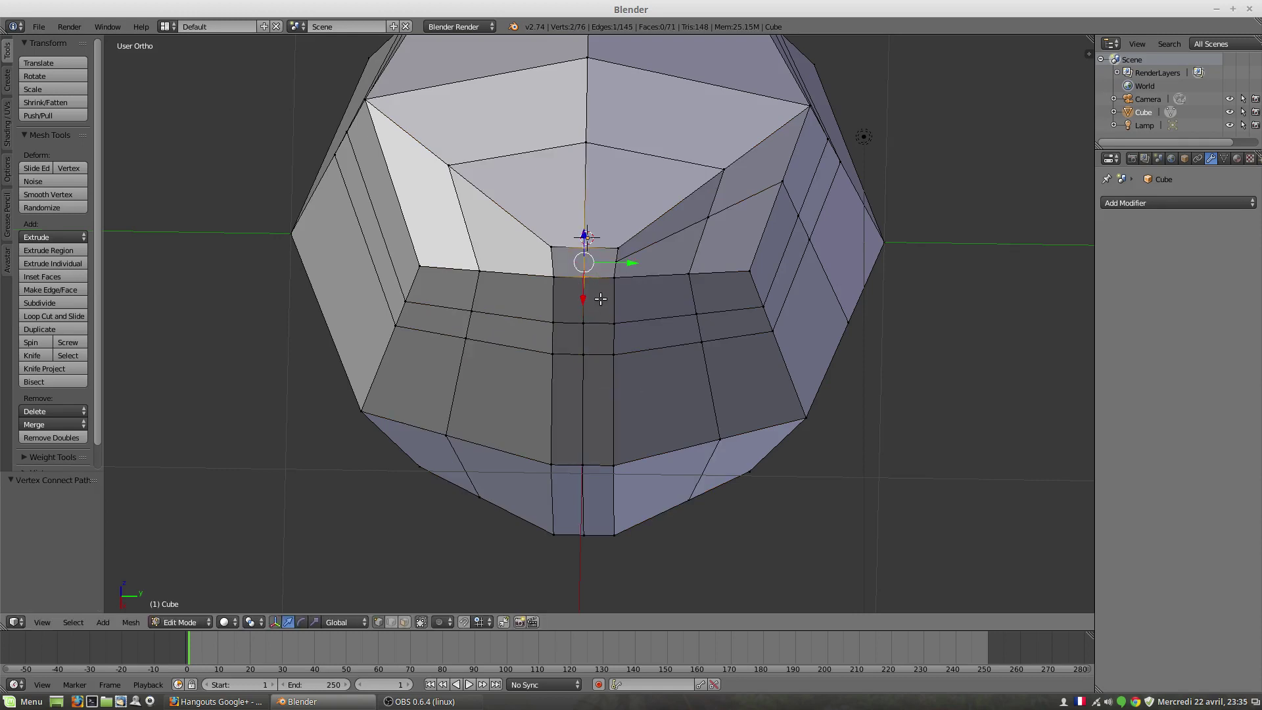
Select the crossing edge loop on the right flank again and dissolve its edges
alt+right_click(686, 232)
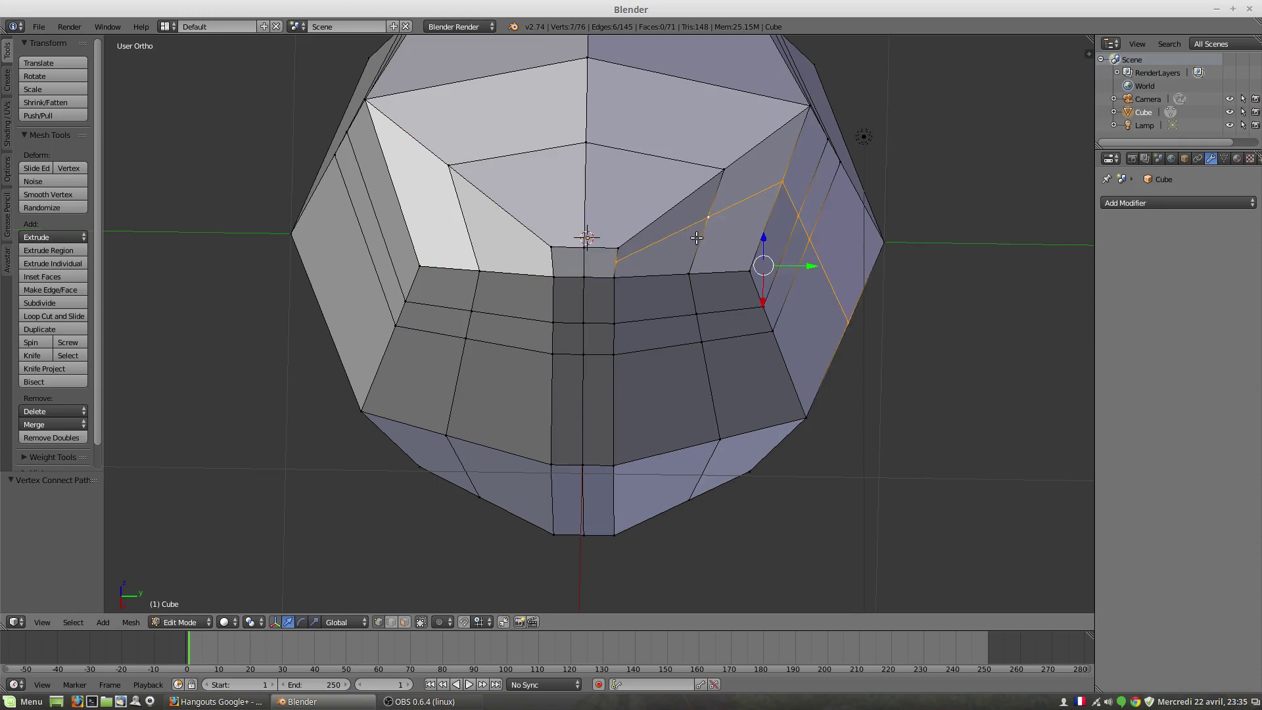
key(x)
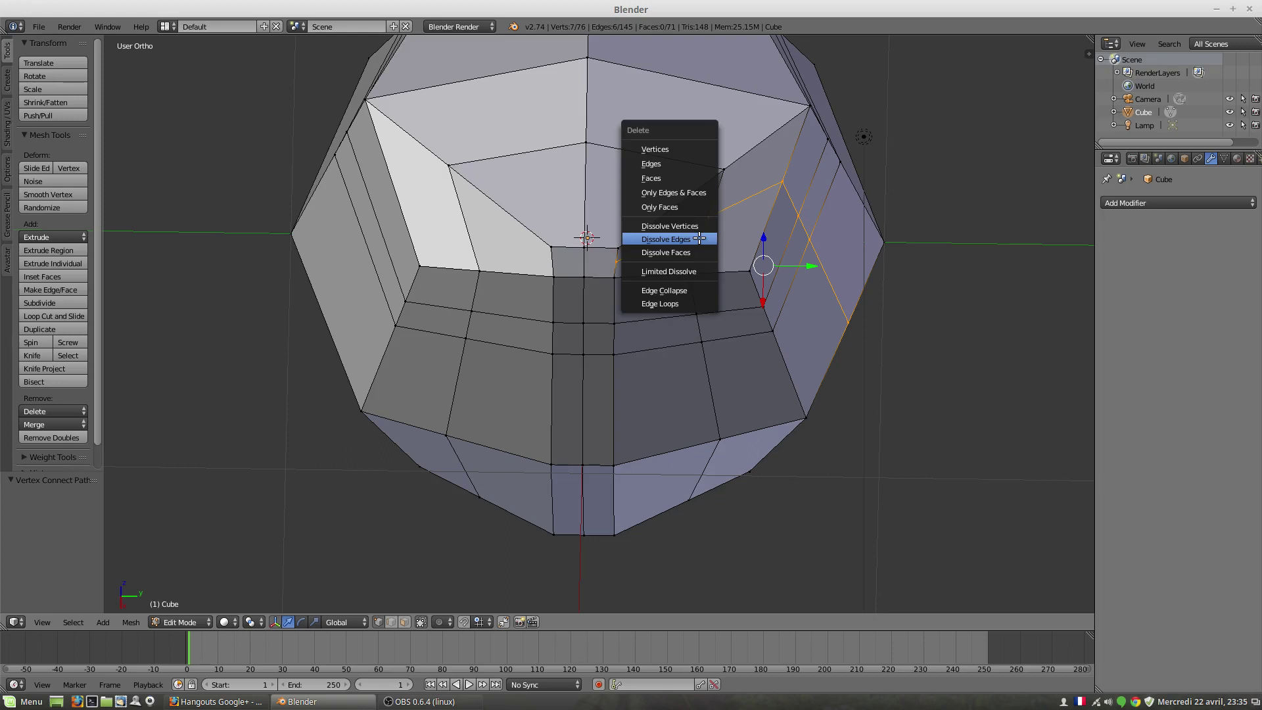
click(698, 239)
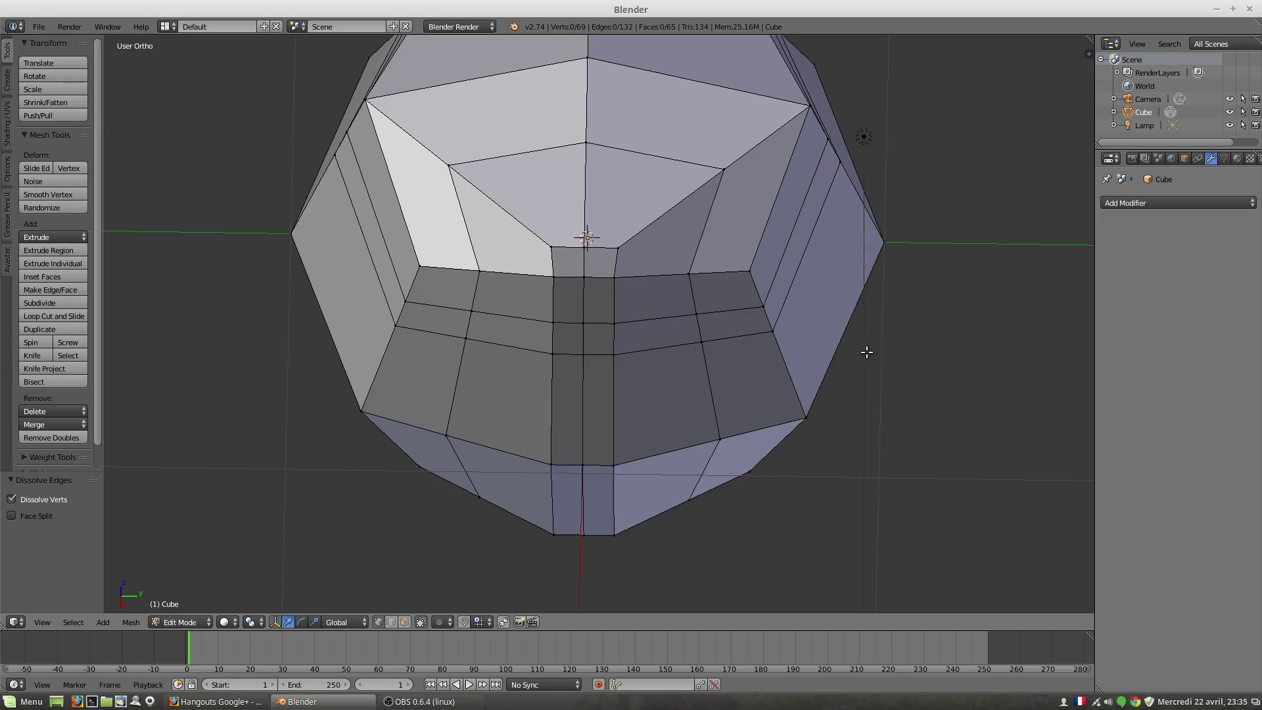
key(ctrl+r)
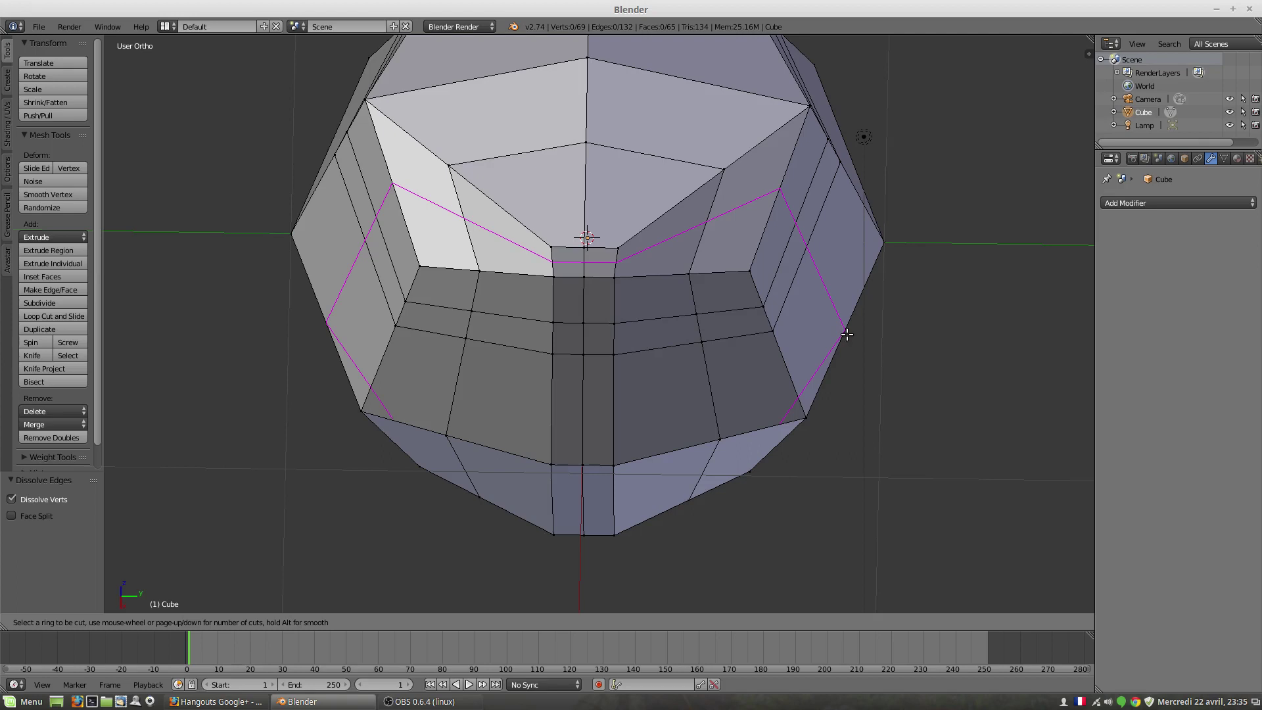
key(Escape)
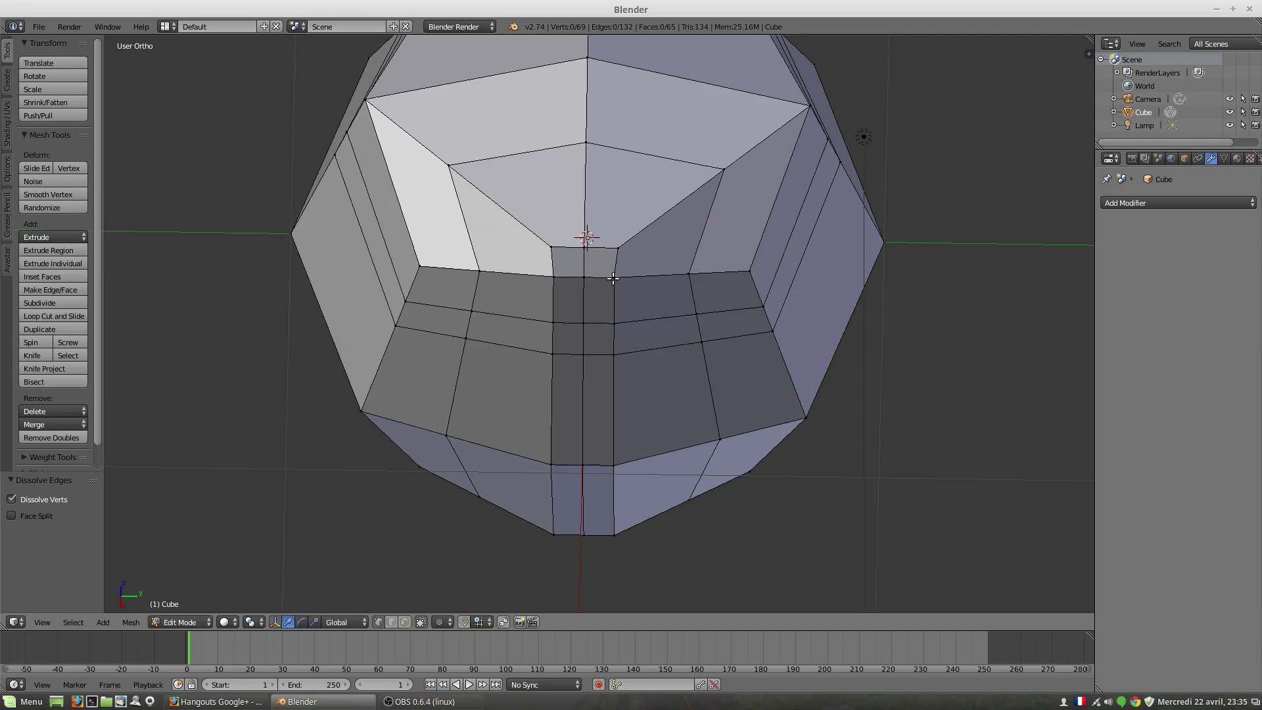
key(ctrl+r)
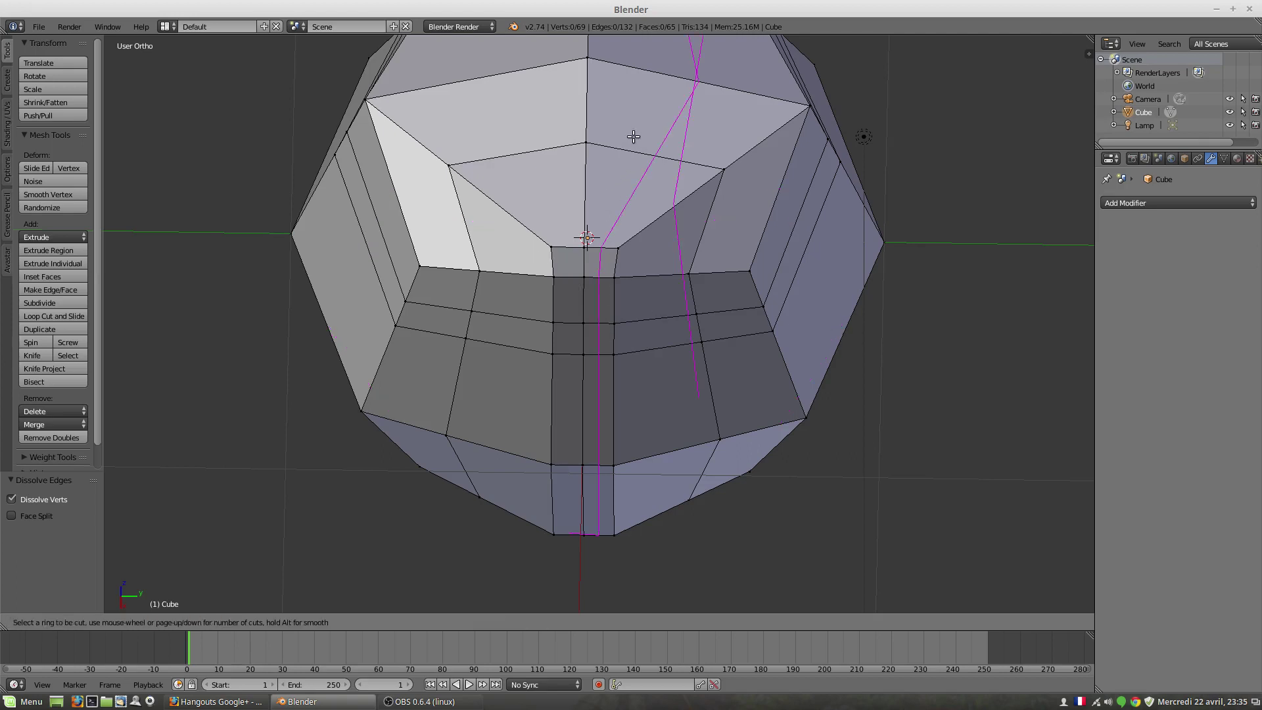
key(Escape)
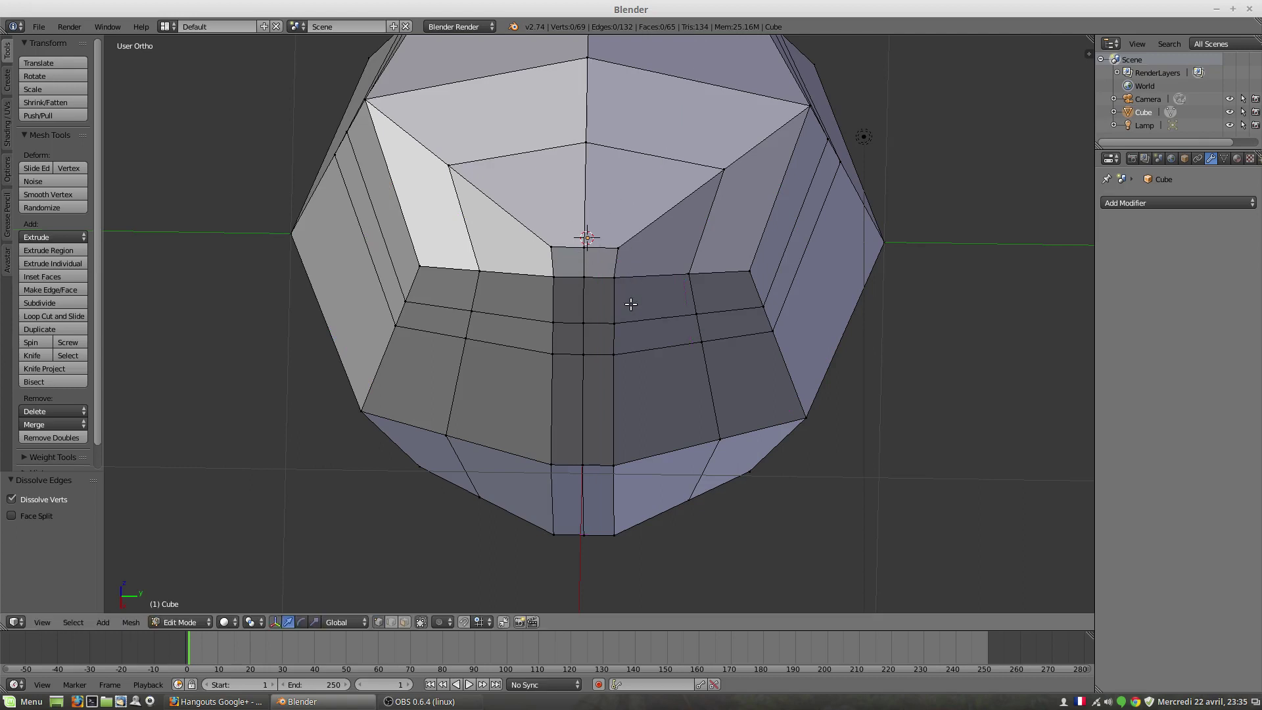
Select the whole mesh and bevel all its edges by 0.023 with one segment
middle_drag(576, 309, 480, 264)
middle_drag(423, 184, 524, 203)
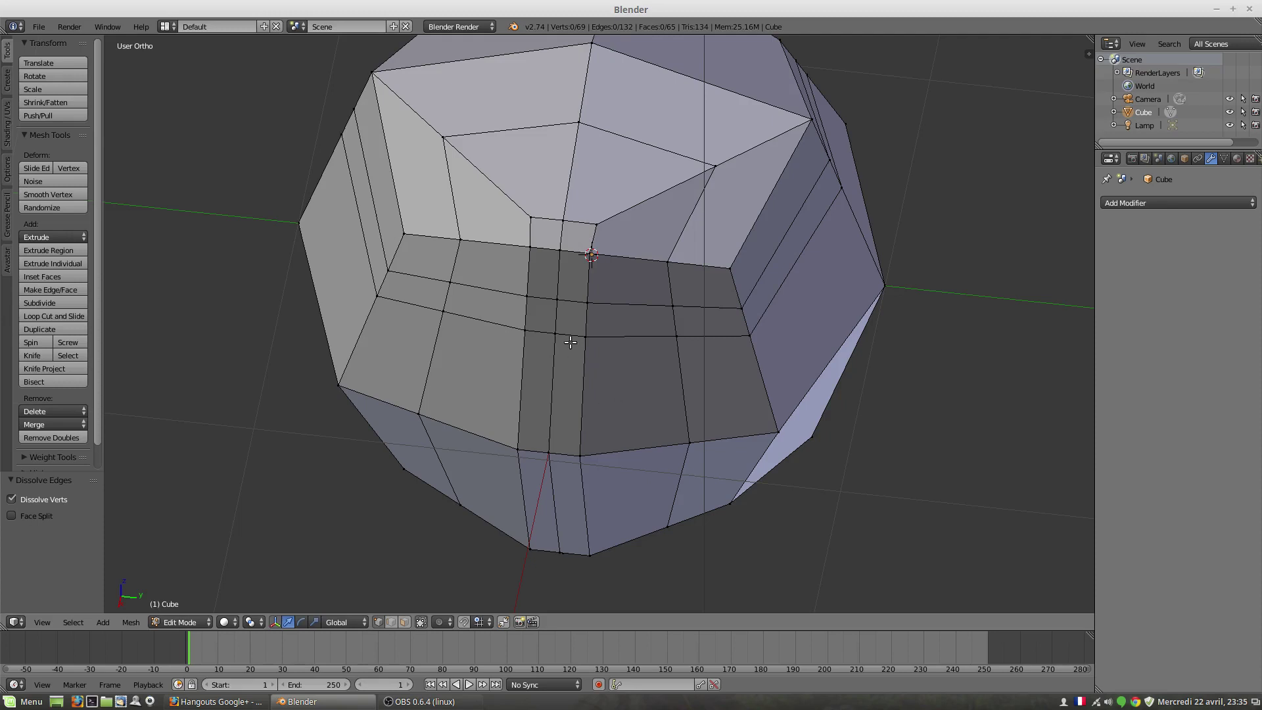
scroll(651, 243, down, 2)
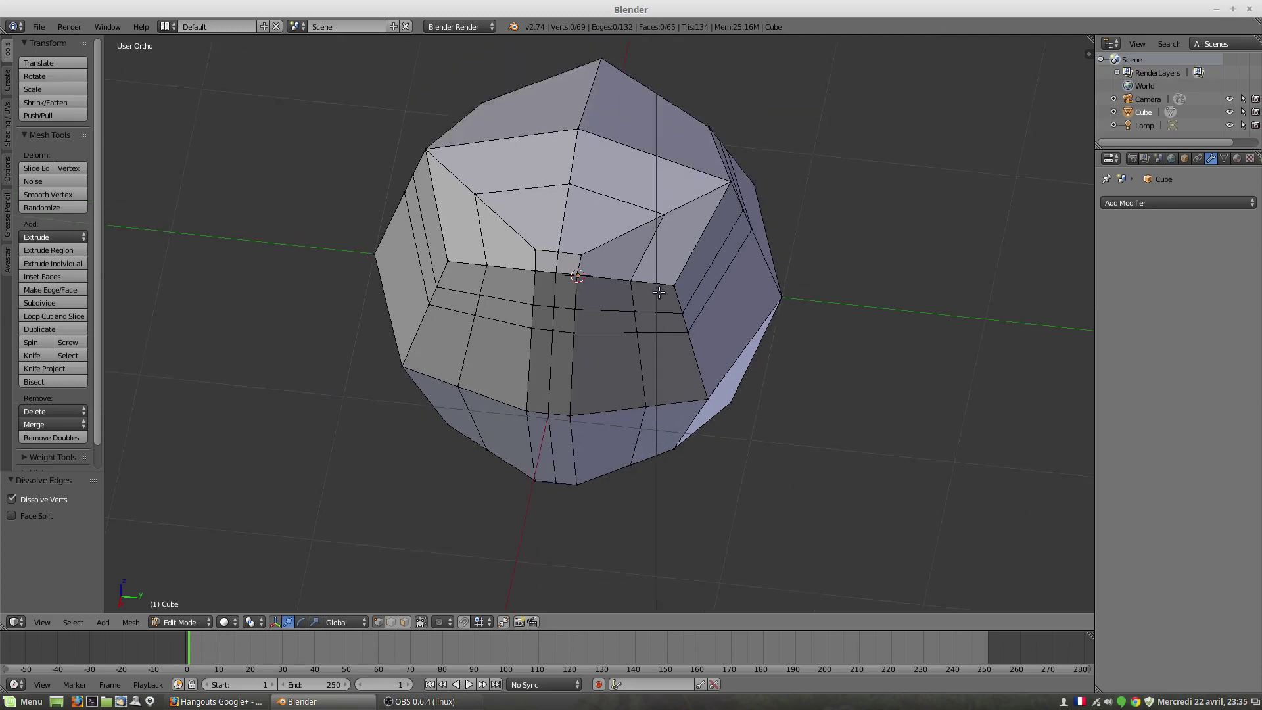
middle_drag(660, 292, 658, 260)
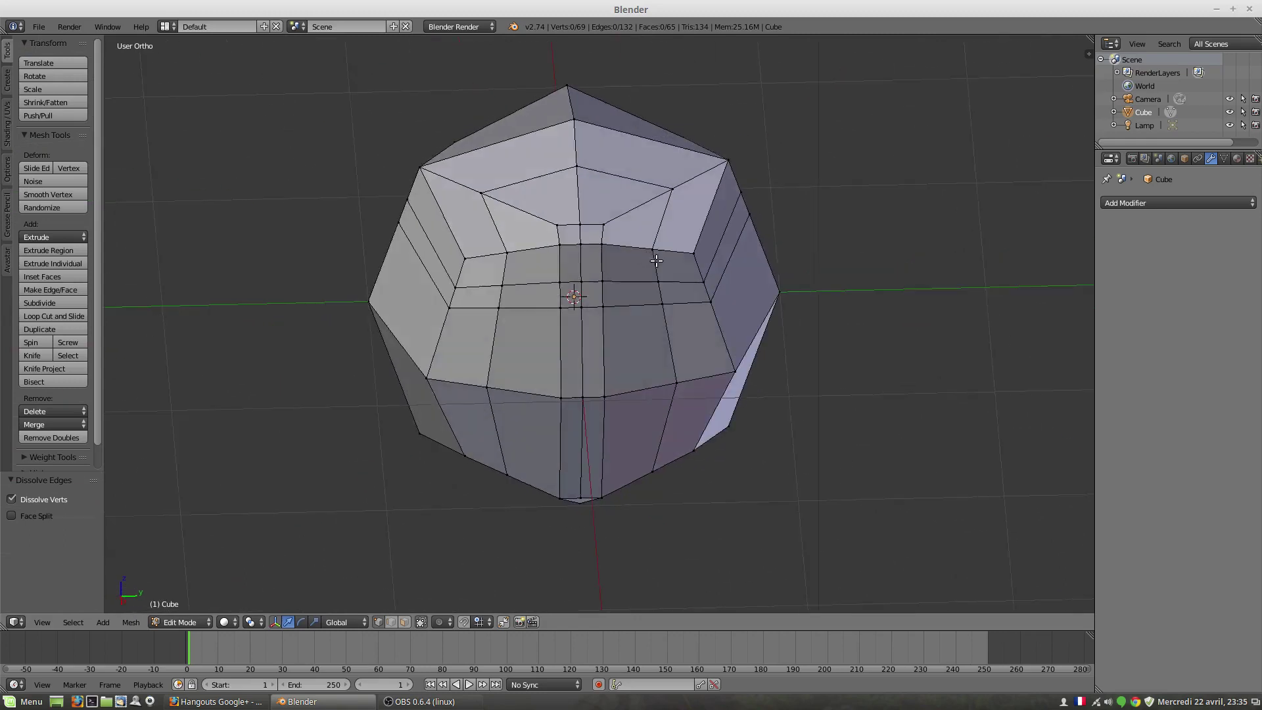
key(a)
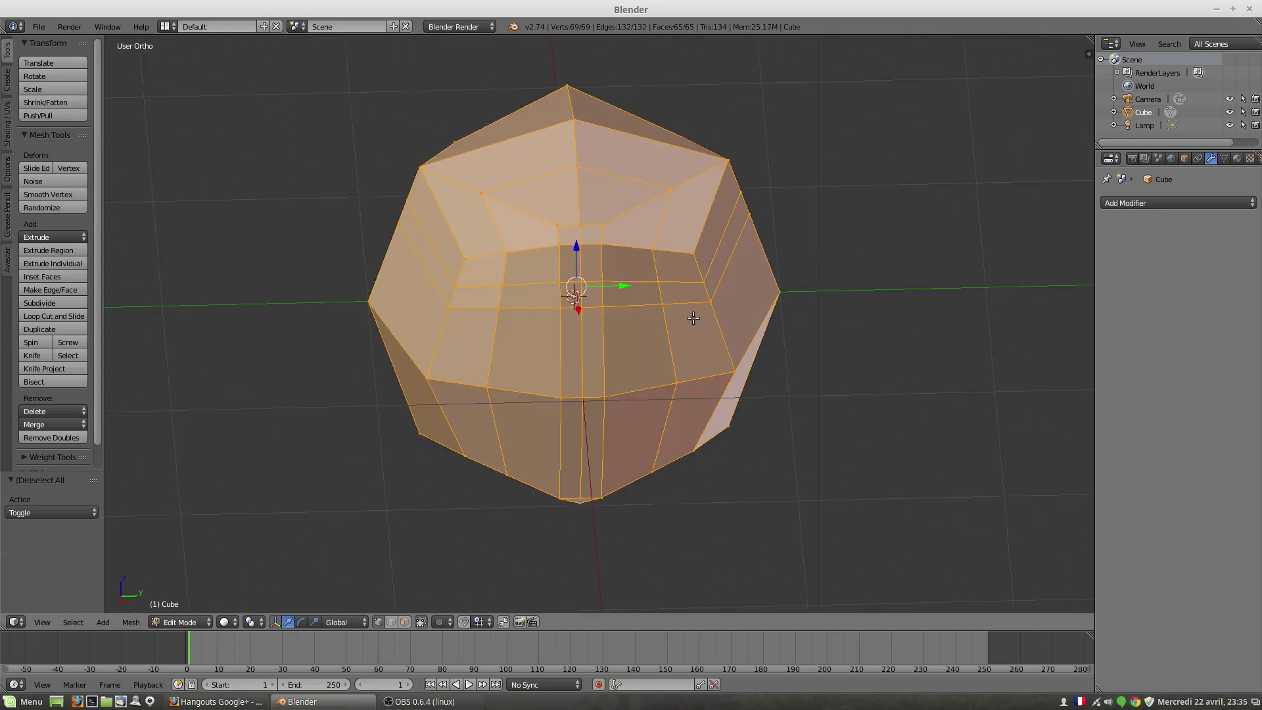
key(ctrl+b)
click(728, 330)
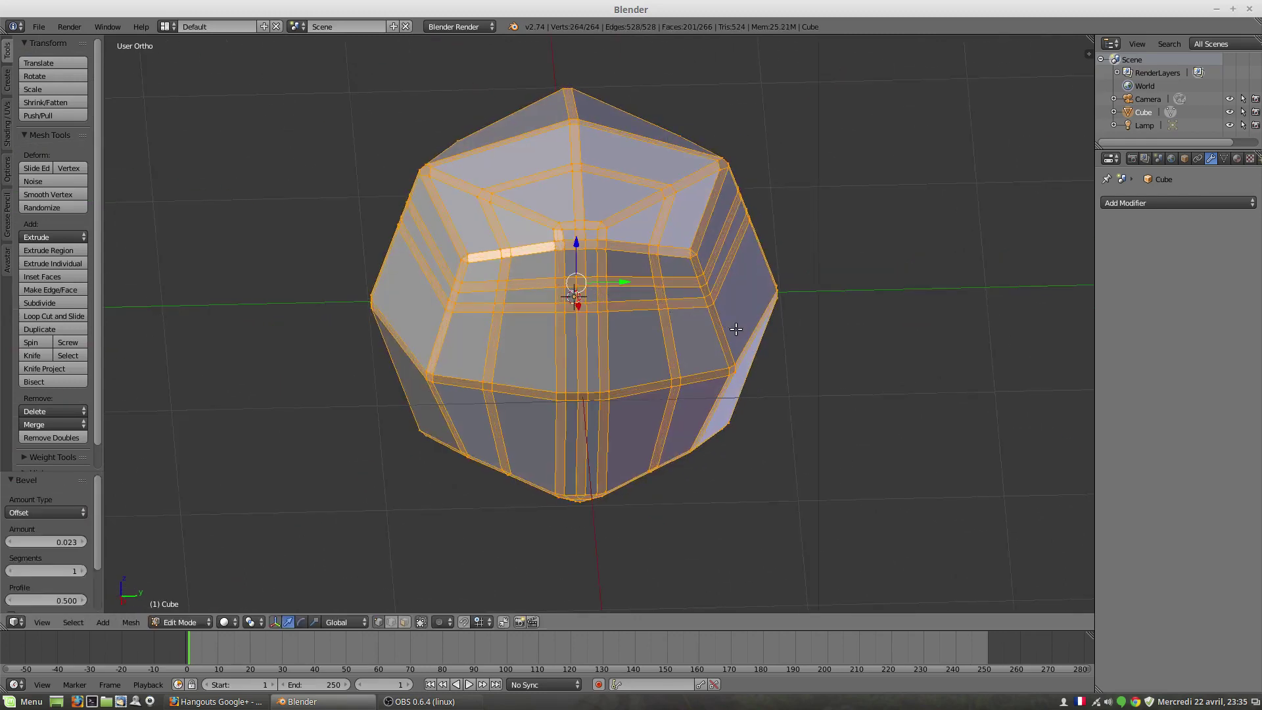
Invert the selection in face mode and delete the large panel faces, leaving only the bevelled bars
click(405, 623)
key(ctrl+i)
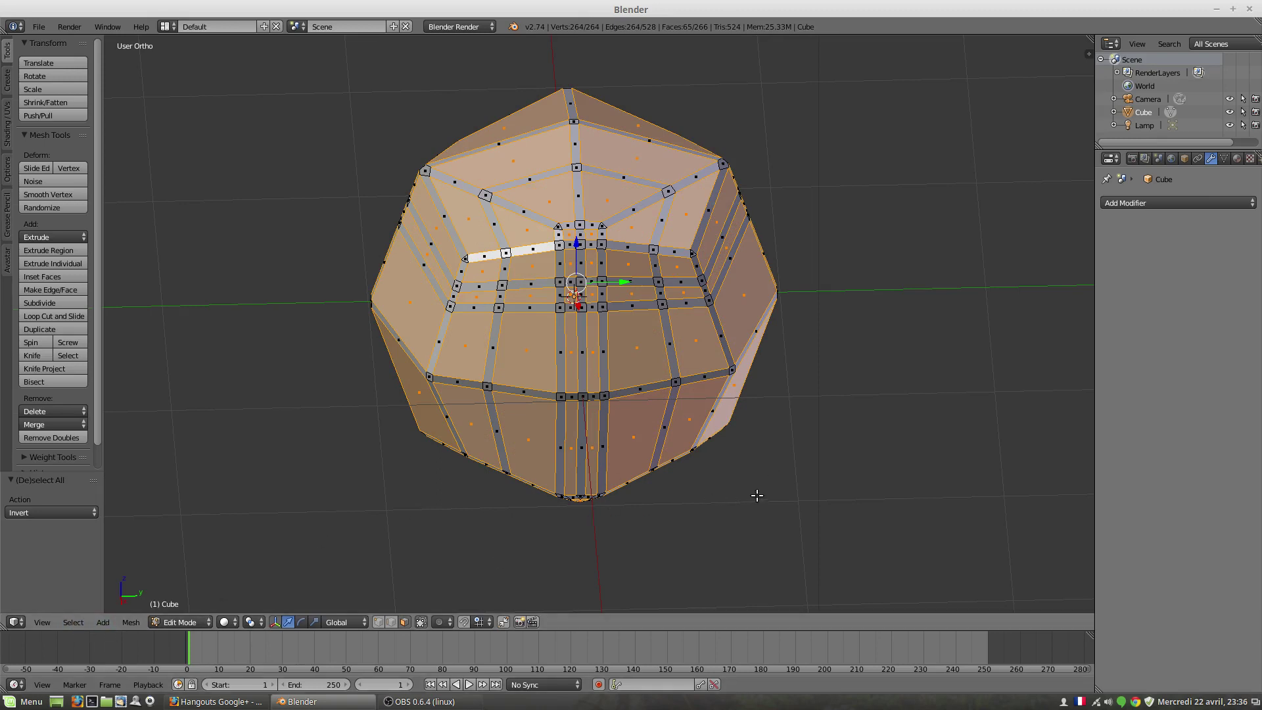
key(x)
click(785, 486)
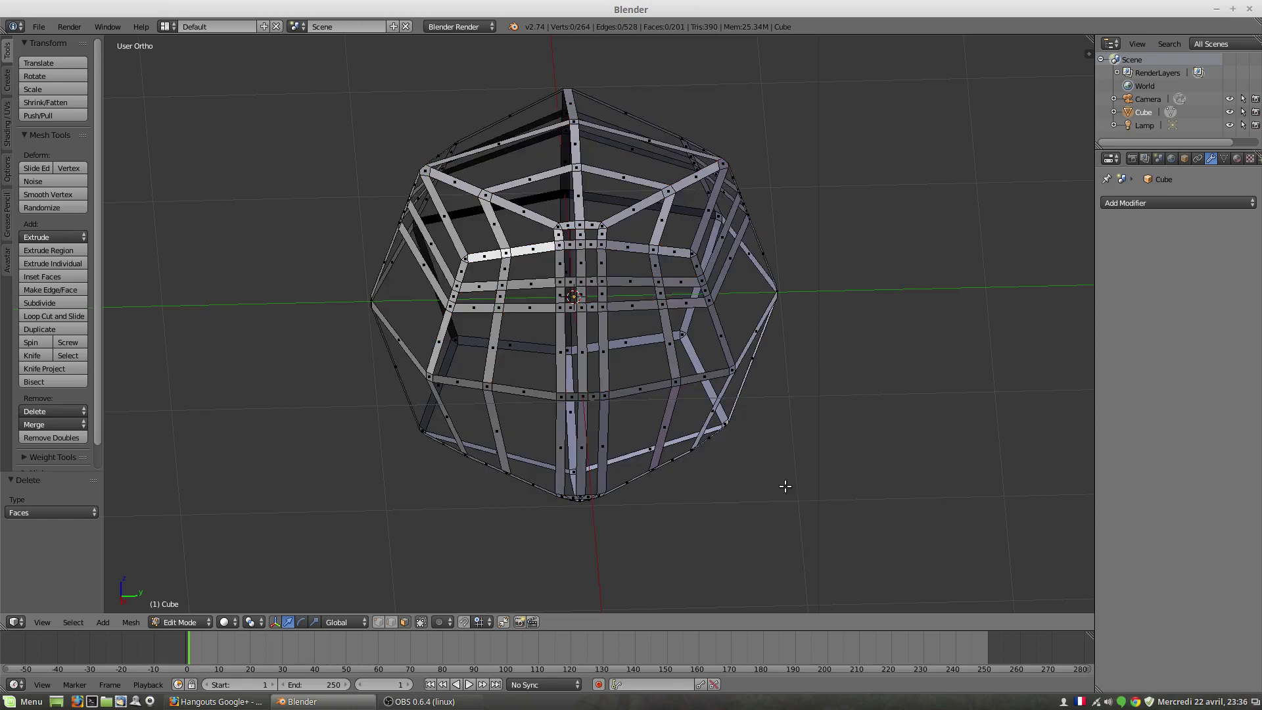
Add a Solidify modifier to the cage with a thickness of 0.0650 and inspect the bars from several sides
middle_drag(785, 485, 764, 466)
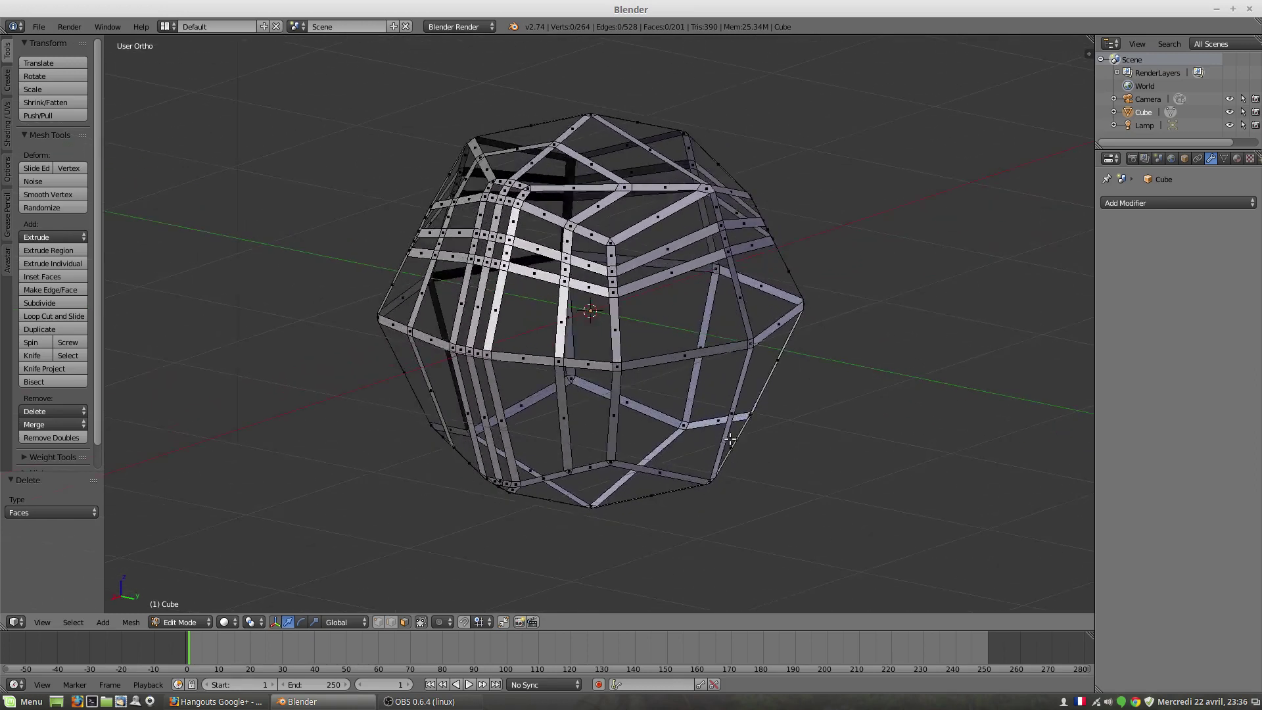
click(1132, 202)
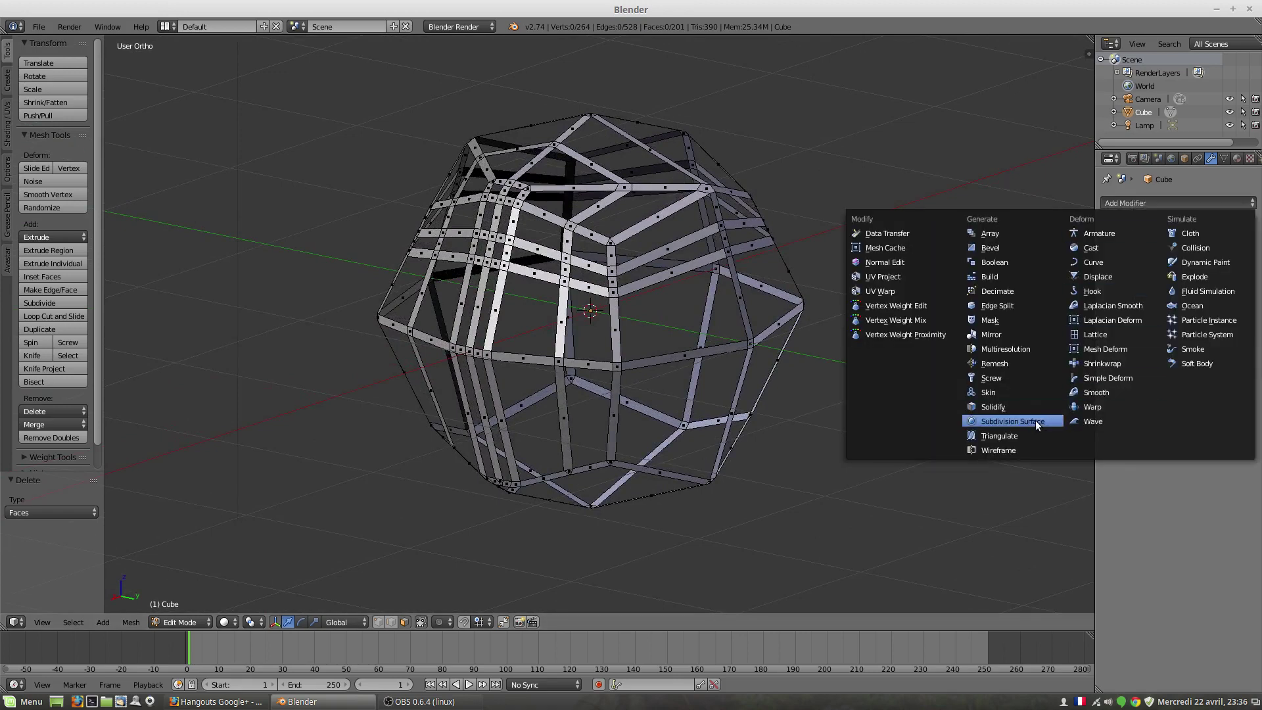
click(1025, 407)
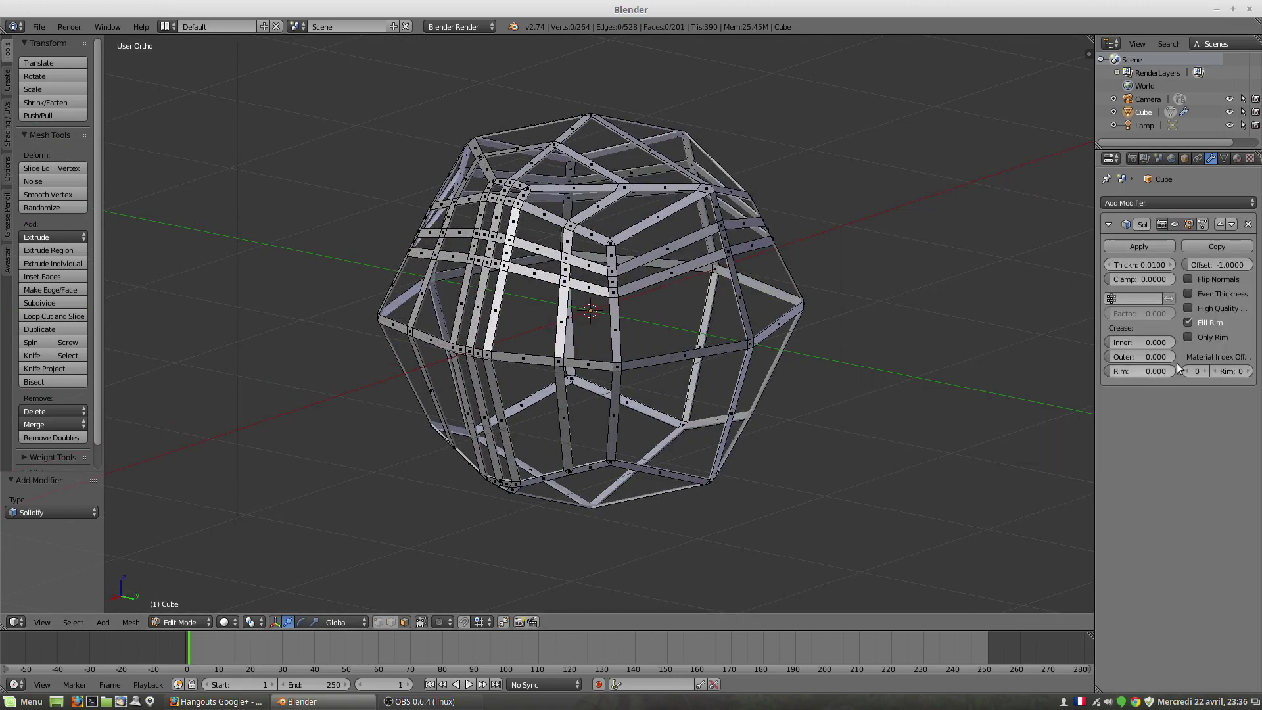
drag(1135, 265, 1176, 264)
middle_drag(848, 365, 710, 354)
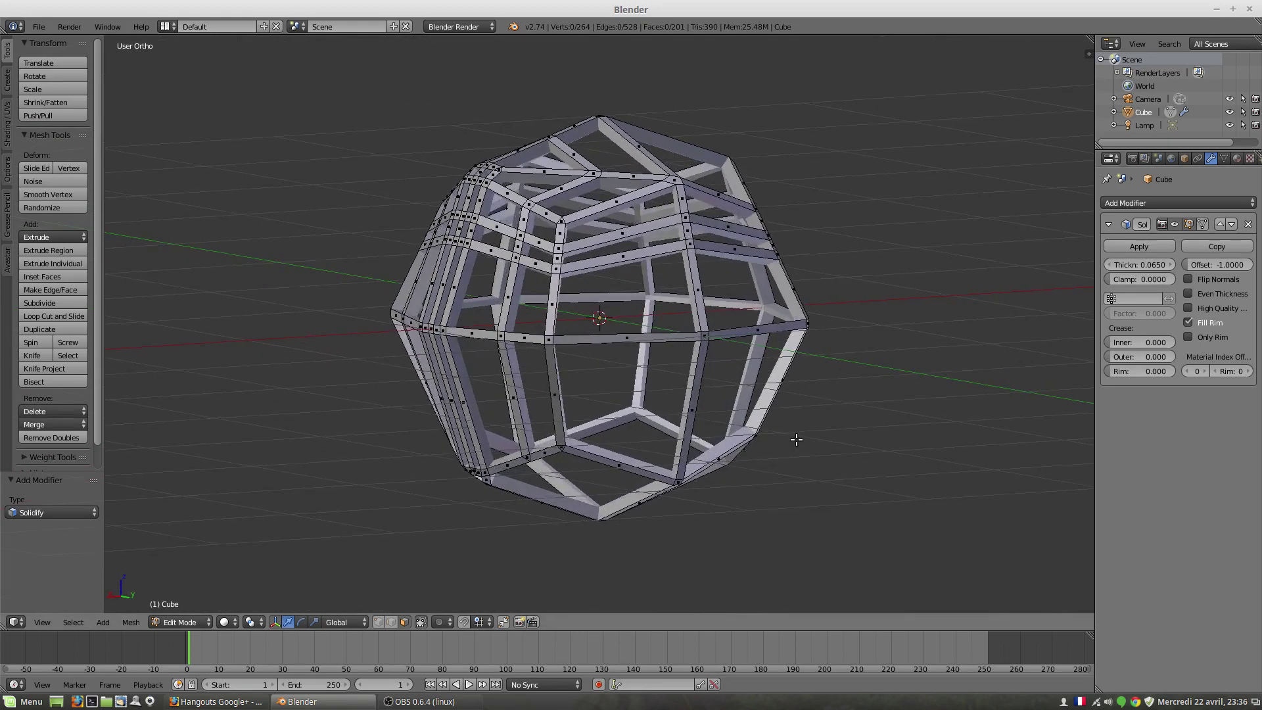
middle_drag(579, 464, 690, 490)
middle_drag(528, 498, 563, 513)
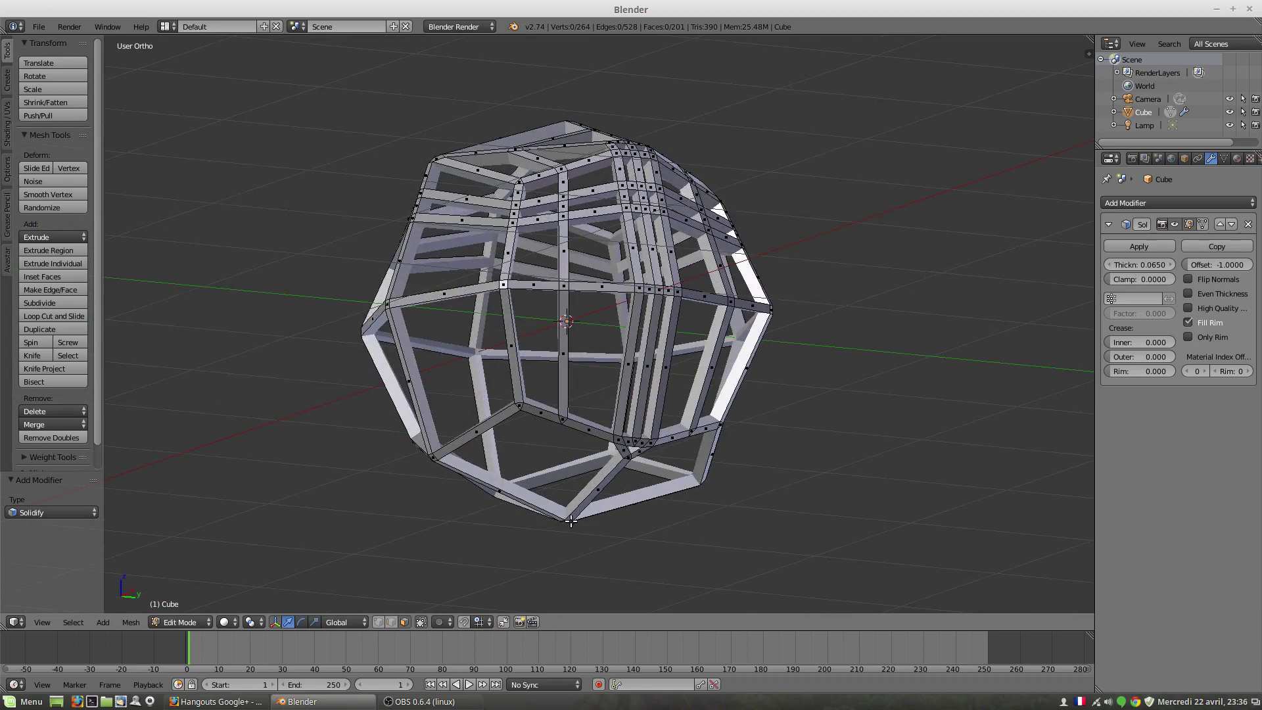
Box-select the vertices at the cage's lowest tip in wireframe view and delete them
key(z)
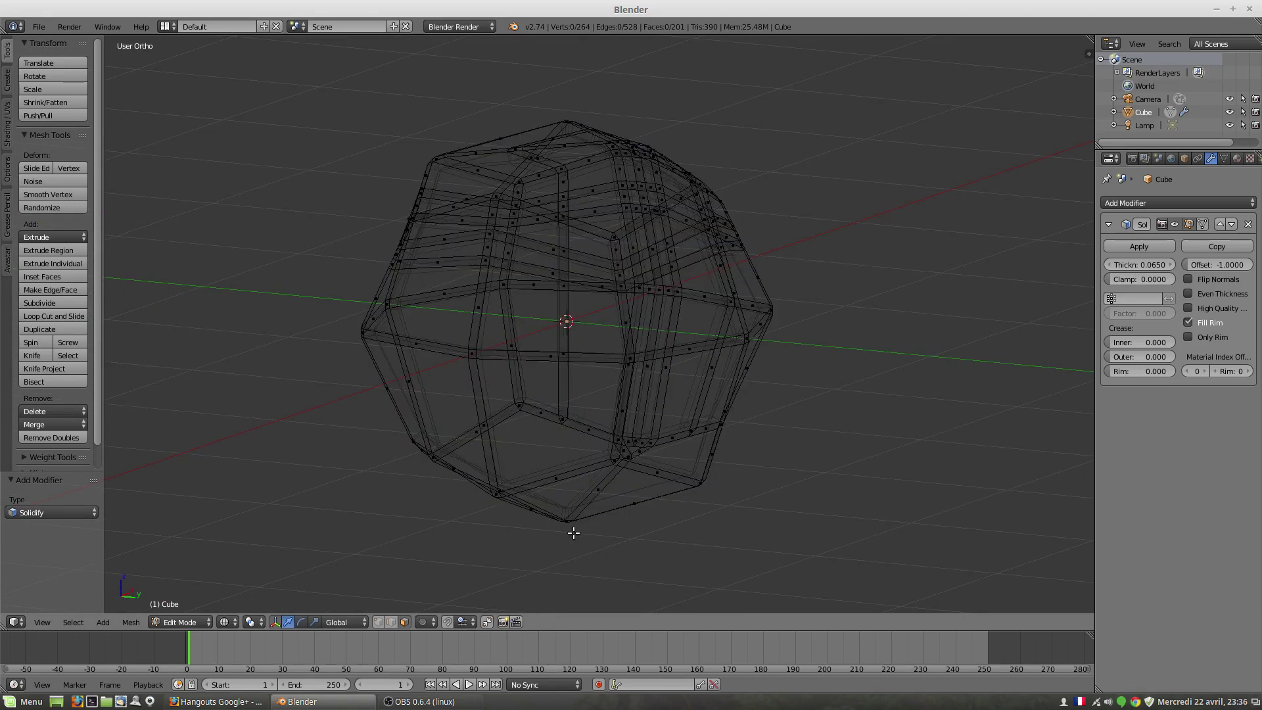
click(378, 622)
key(b)
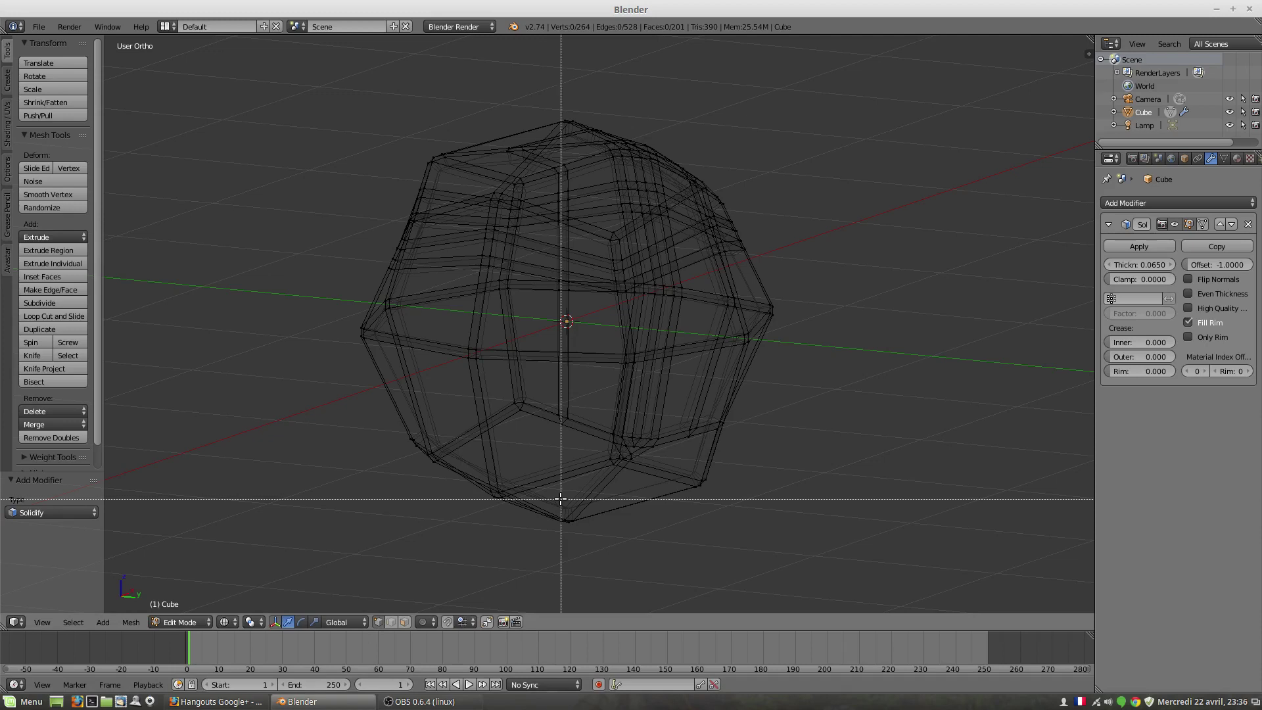
drag(551, 493, 593, 545)
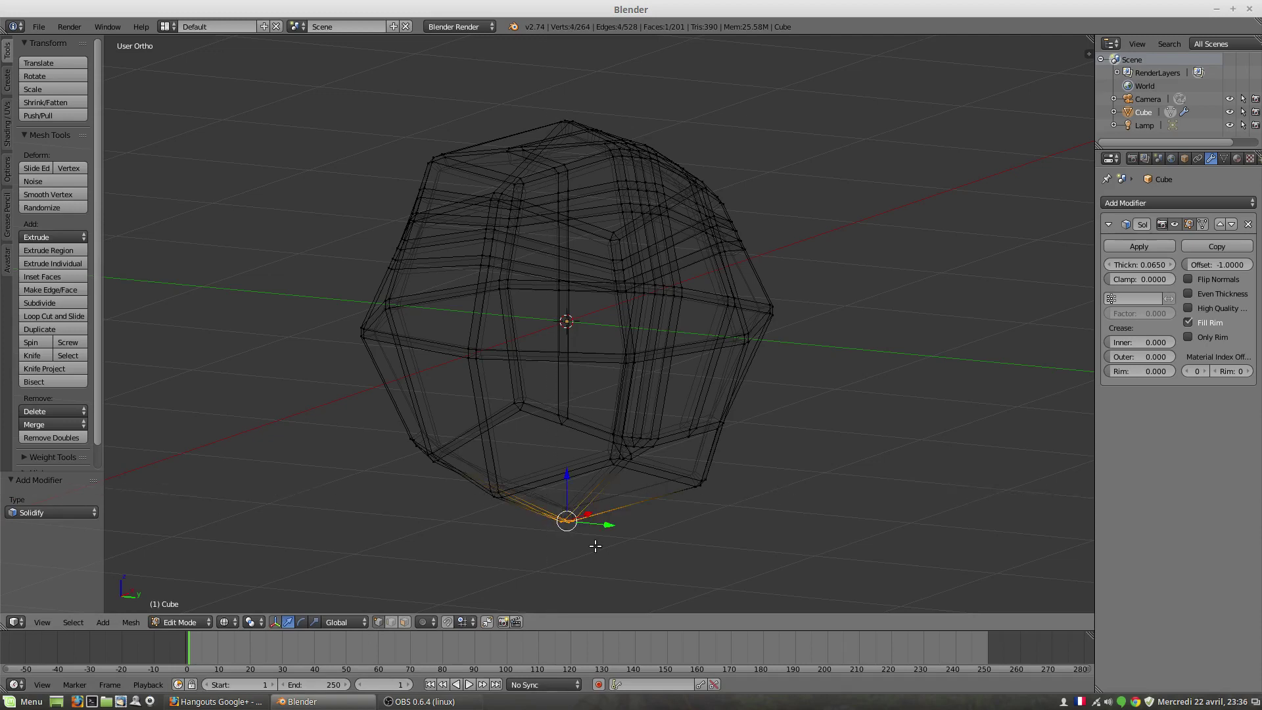
key(x)
click(596, 545)
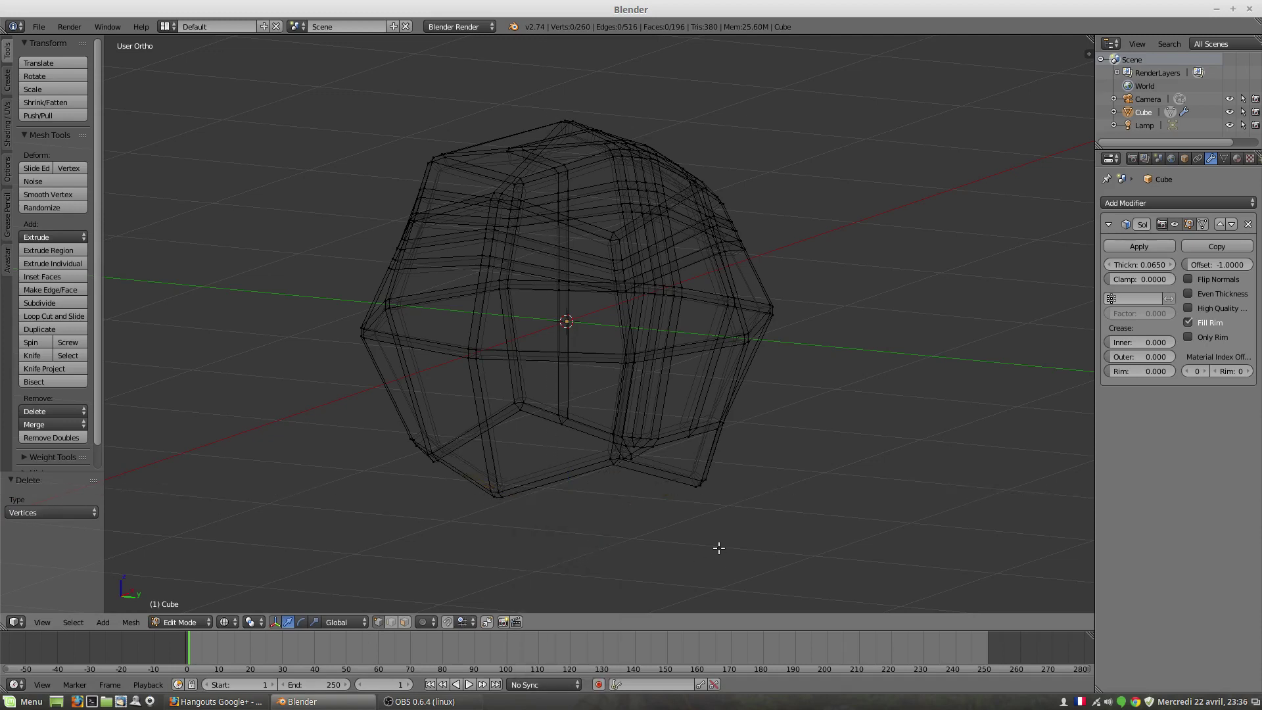
Return to solid shading and examine the opened cage in the right and front orthographic views
mouse_move(719, 548)
middle_down()
mouse_move(642, 527)
mouse_move(657, 552)
mouse_move(643, 524)
mouse_move(662, 516)
mouse_move(783, 541)
mouse_move(502, 515)
mouse_move(545, 518)
middle_up()
key(z)
scroll(625, 504, down, 1)
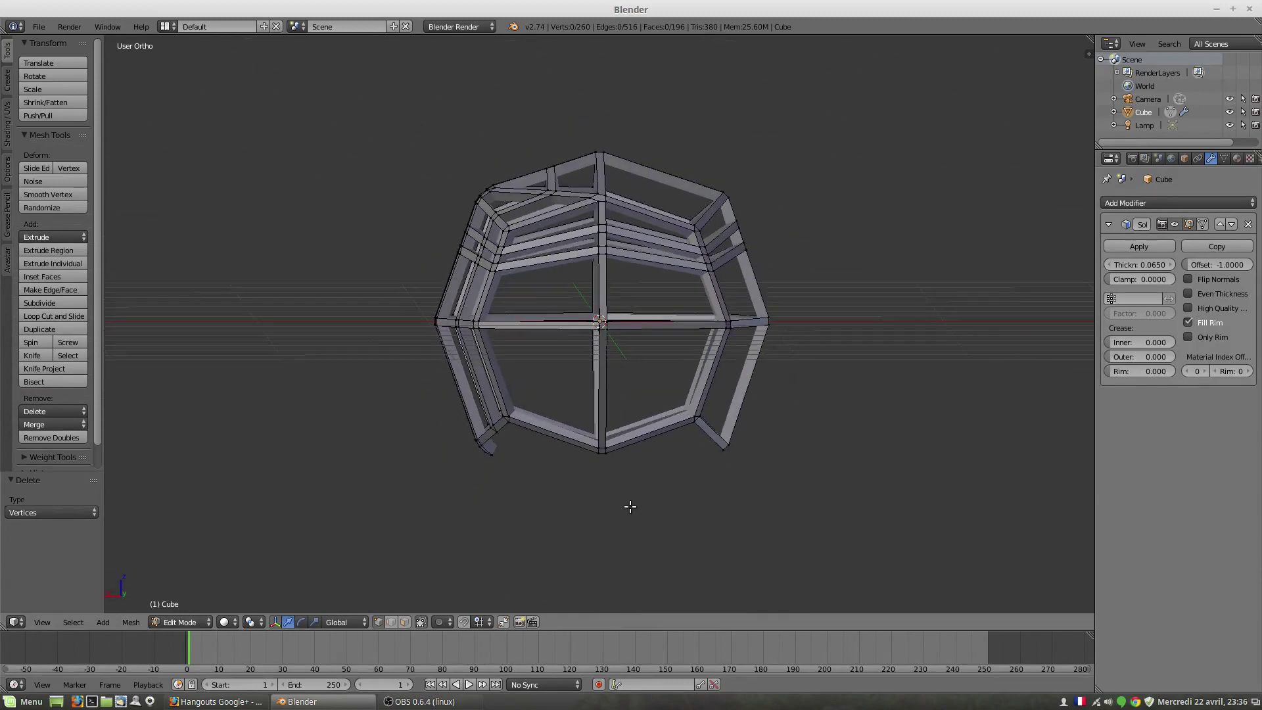
key(KP_3)
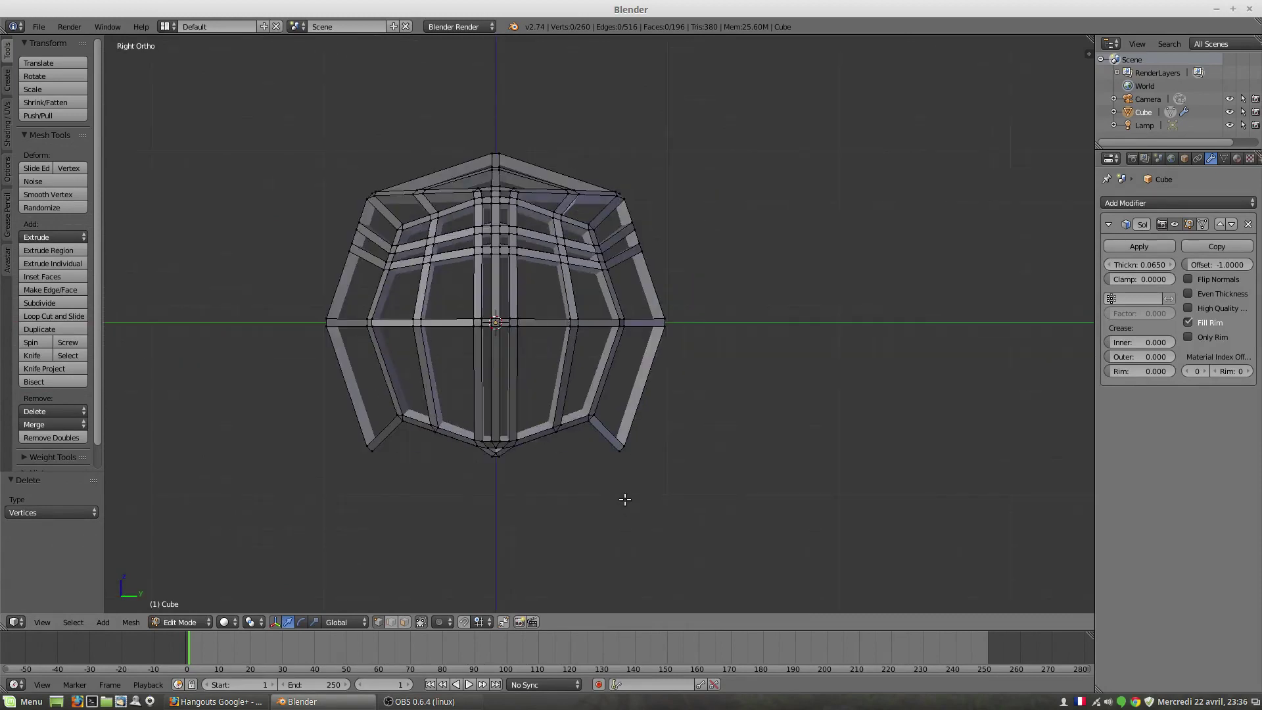
key(KP_1)
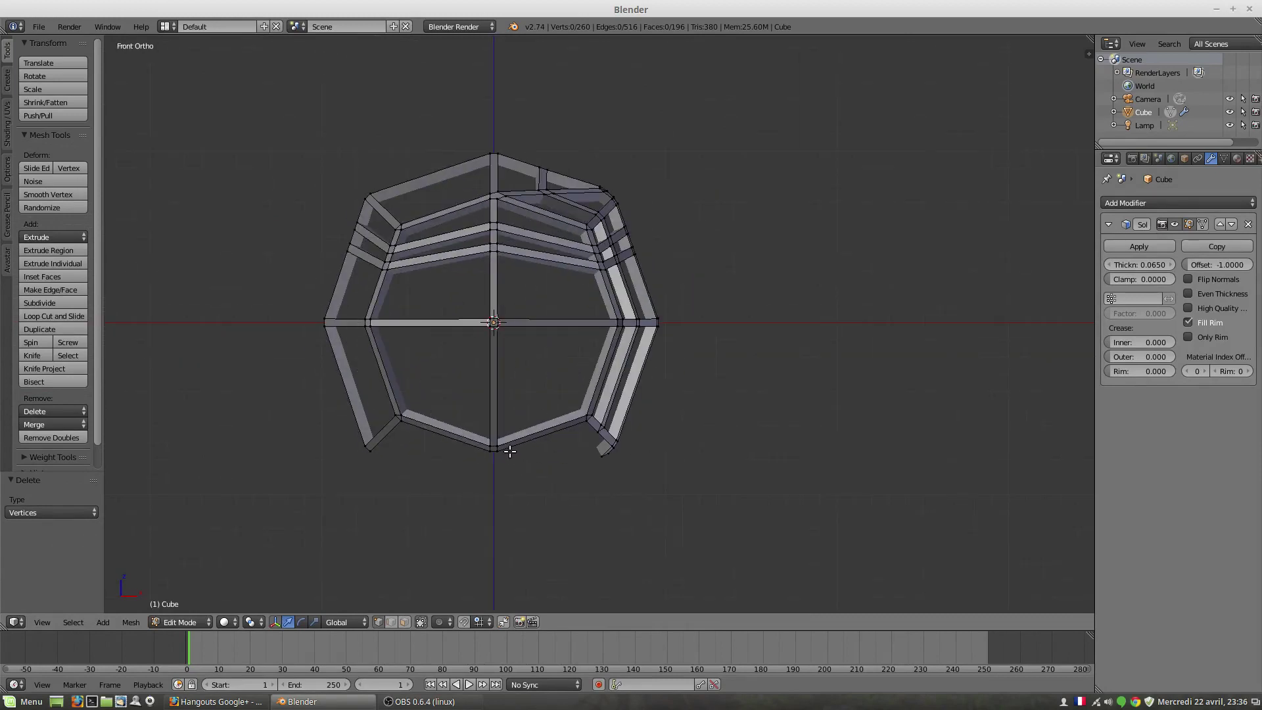
In wireframe front view, box-select the vertices at the cage's lower centre and raise them about 0.39 along Z
key(z)
key(a)
key(b)
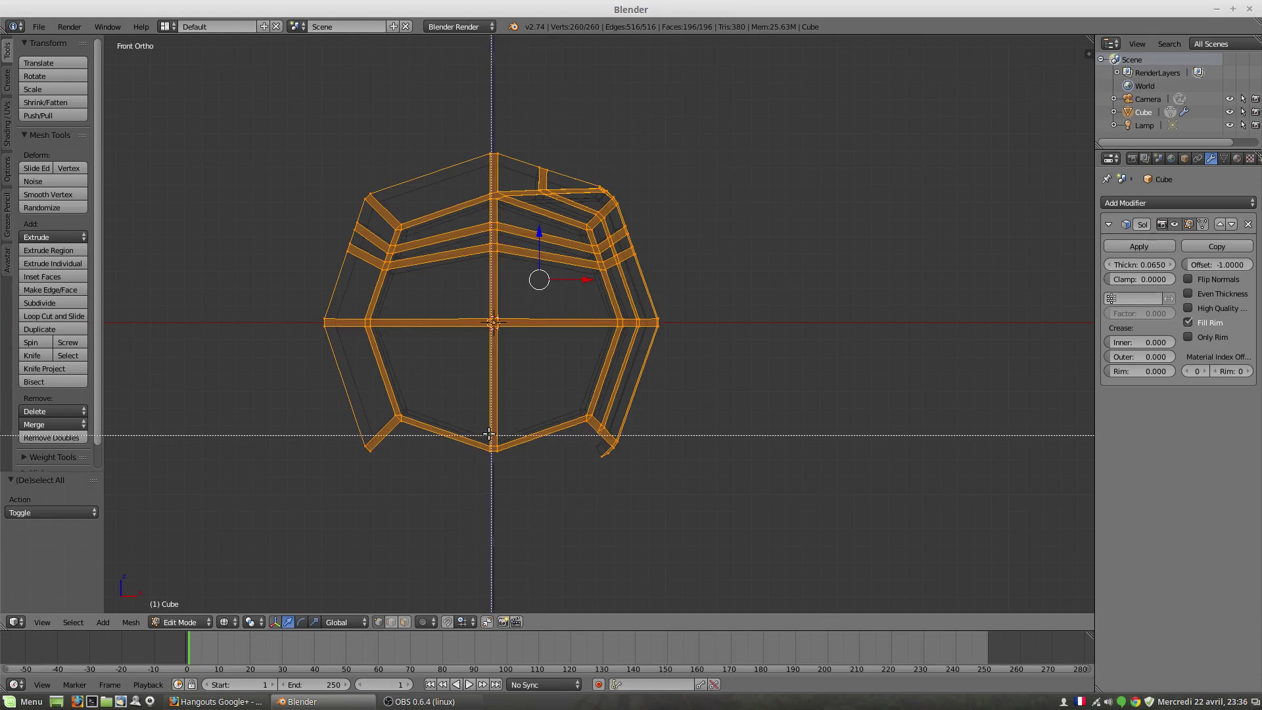
key(Escape)
key(a)
key(b)
drag(465, 413, 524, 496)
key(g)
key(z)
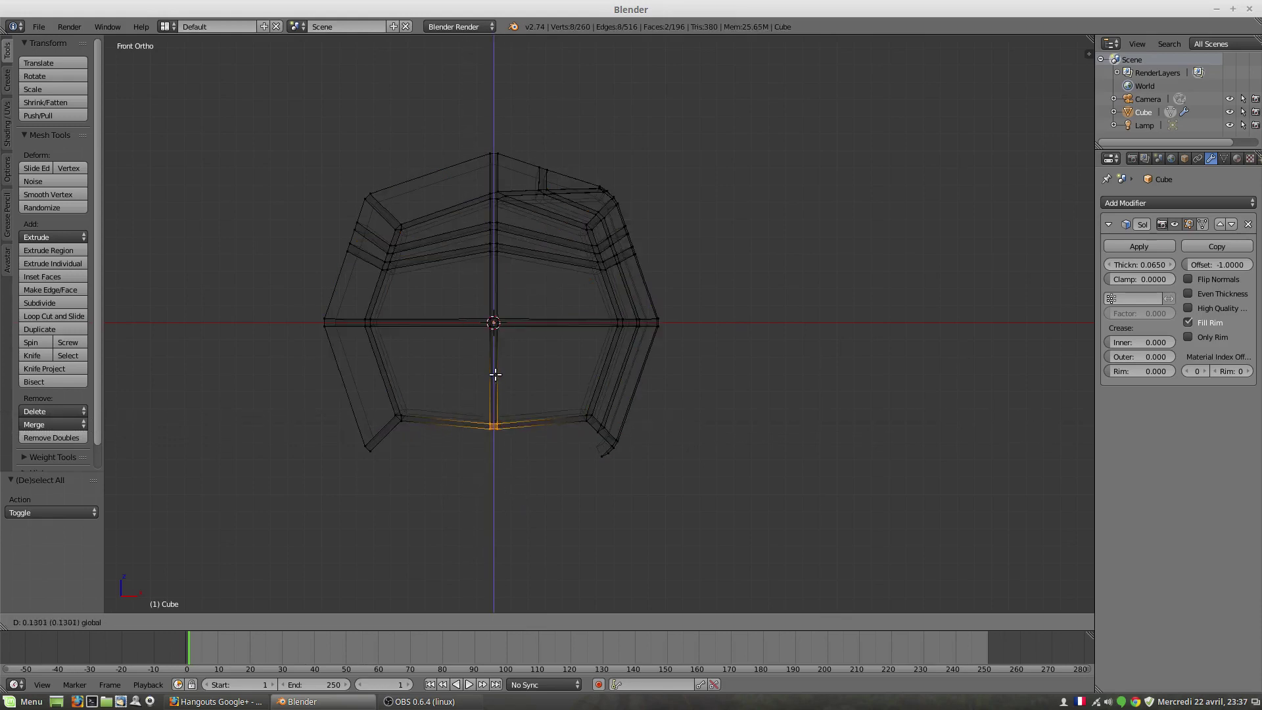
click(510, 334)
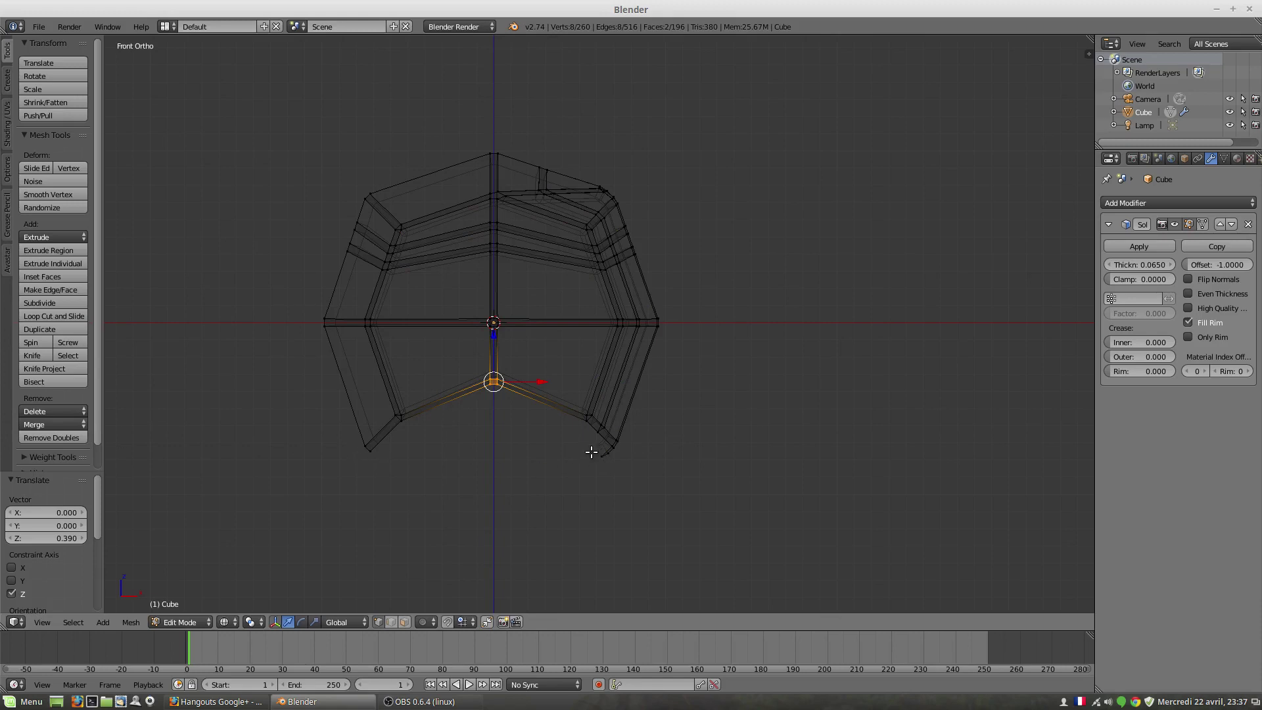
Box-select the vertices of the lower tip on the negative X side and move them outward along X and down along Z
key(a)
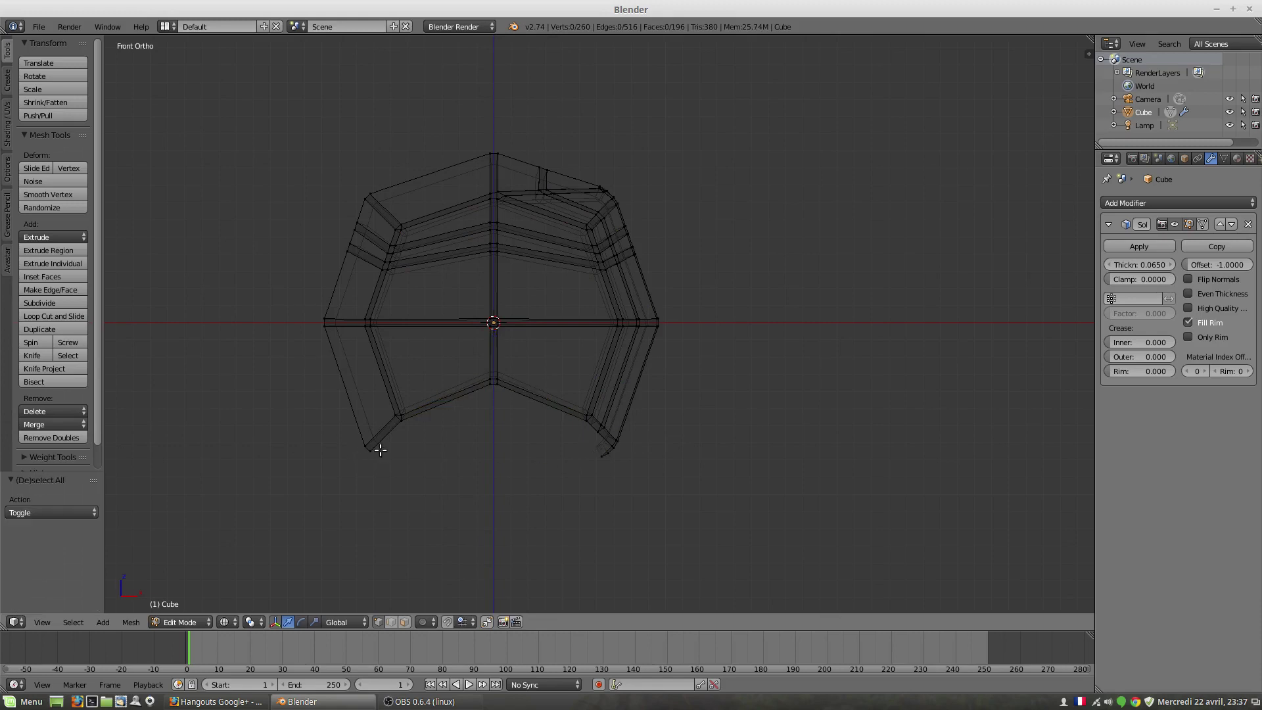
key(b)
drag(347, 424, 397, 476)
drag(367, 403, 388, 485)
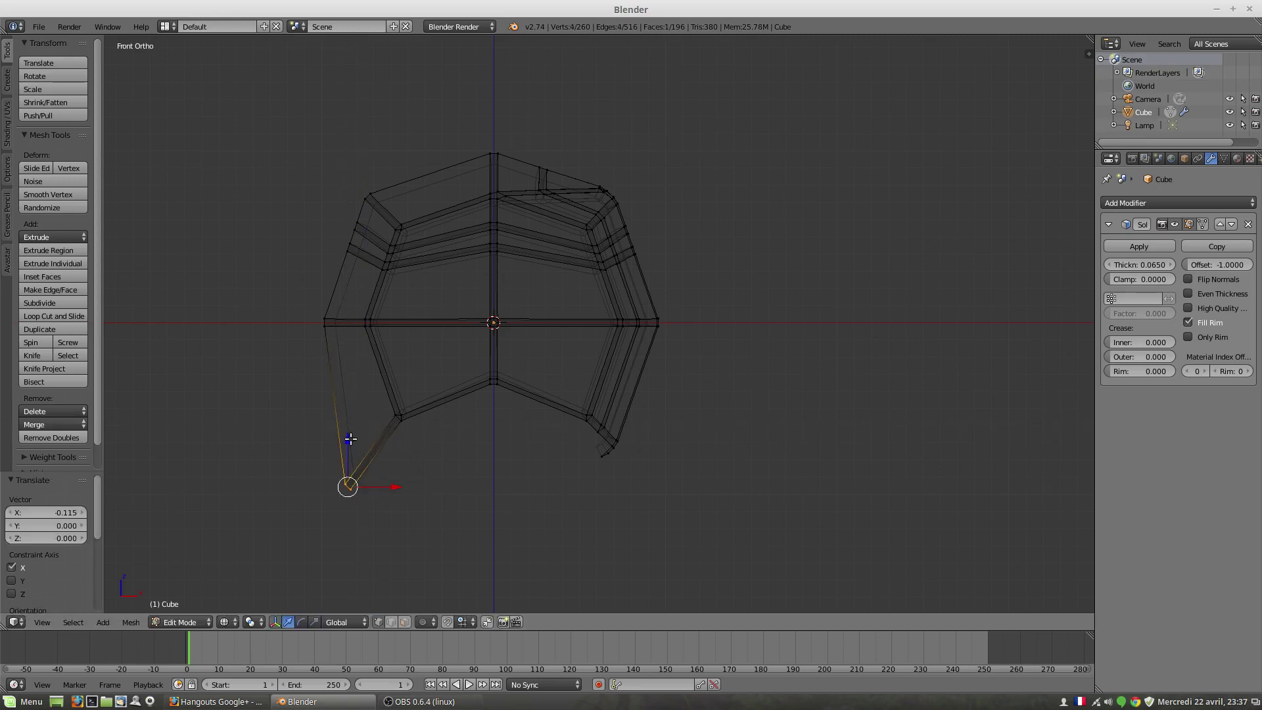
drag(351, 439, 351, 471)
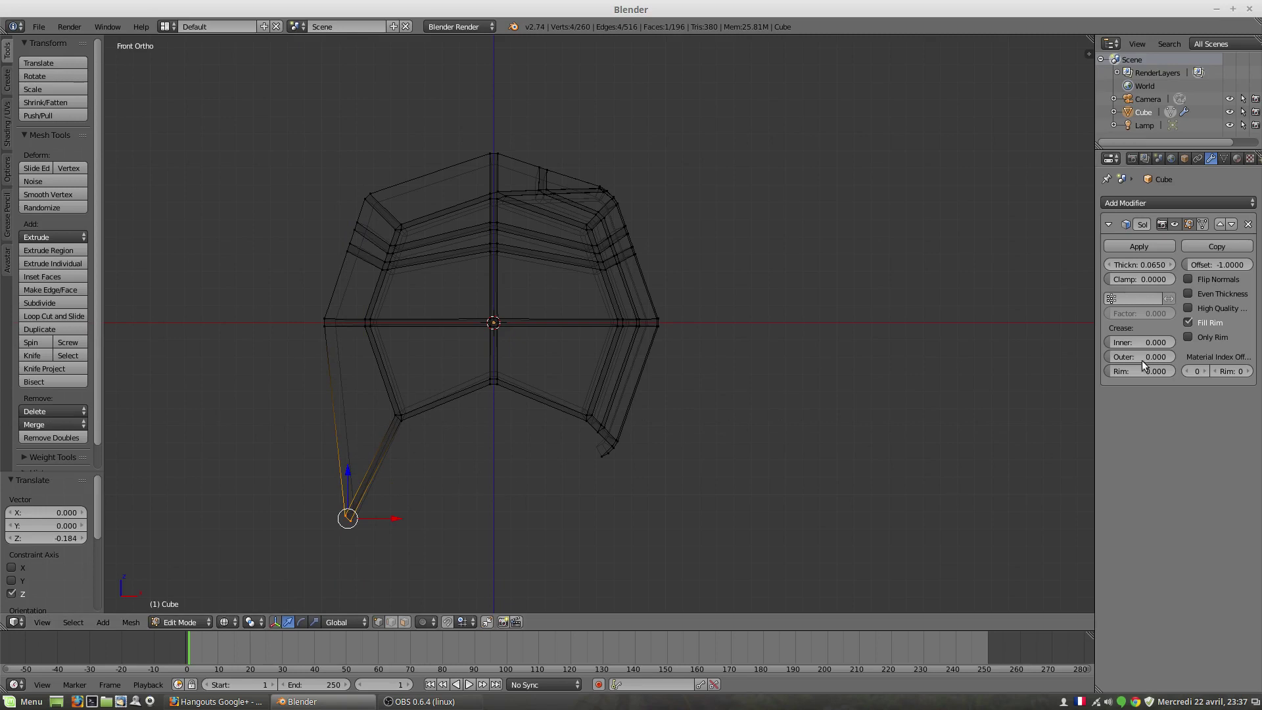
Add a Subdivision Surface modifier with 2 view subdivisions and inspect the smoothed cage in solid shading
click(1118, 203)
click(1118, 200)
click(1127, 200)
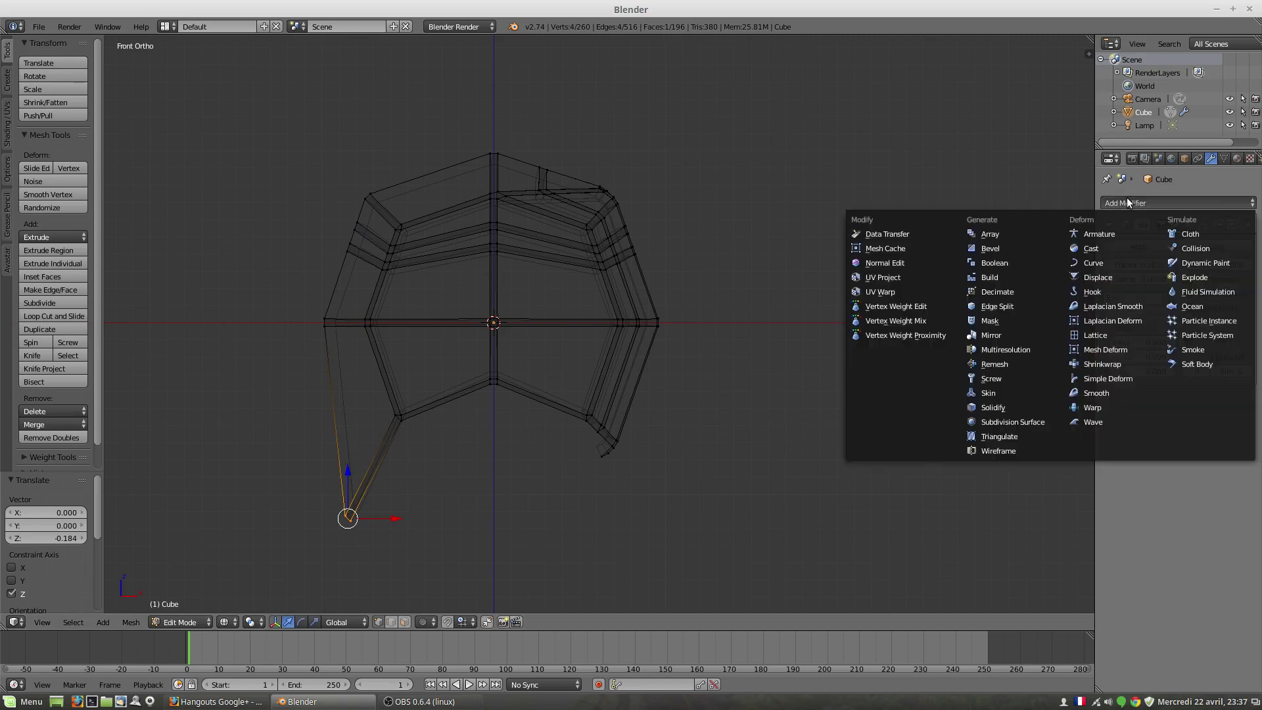
click(1000, 422)
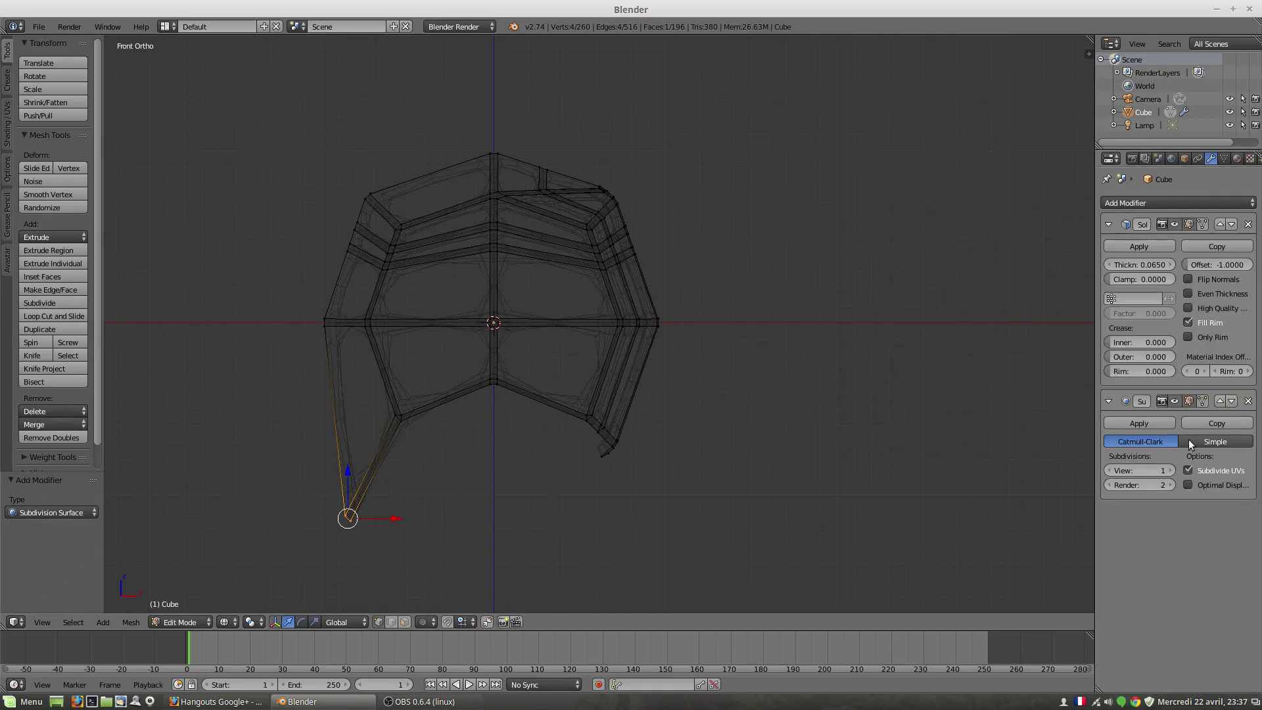
click(1171, 471)
middle_drag(804, 428, 735, 431)
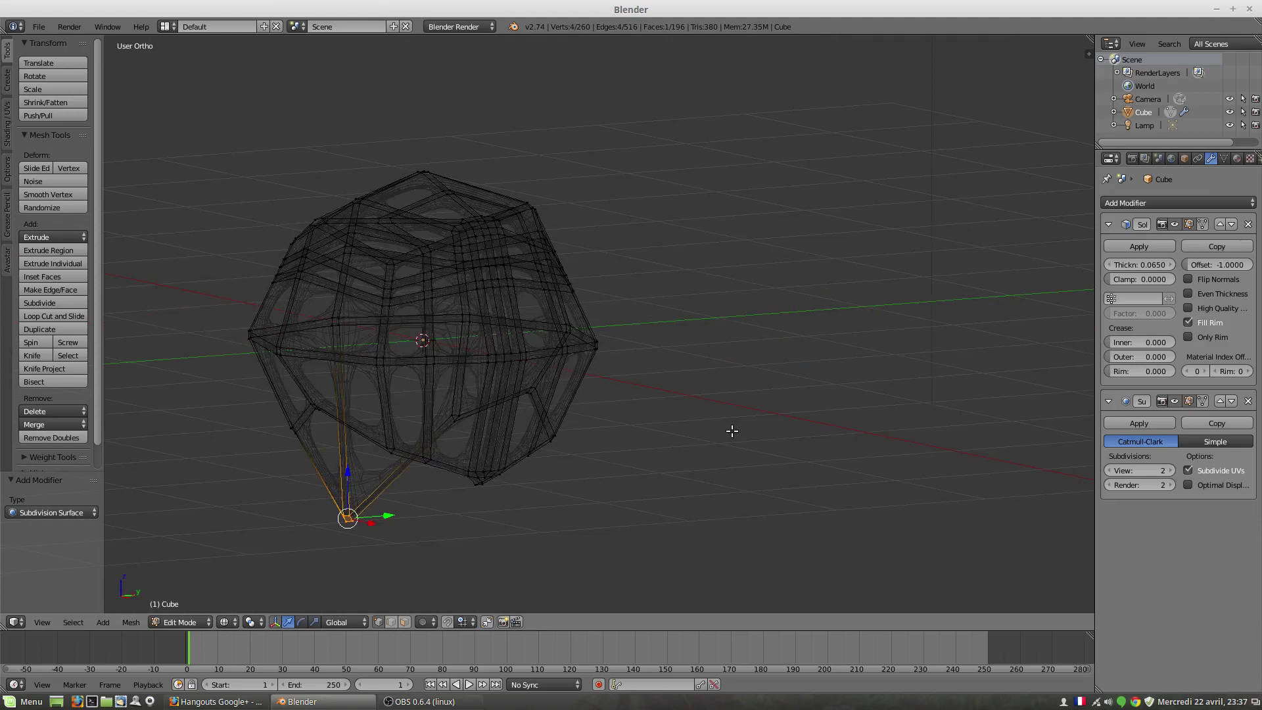
key(z)
mouse_move(654, 437)
middle_down()
mouse_move(589, 417)
mouse_move(526, 418)
mouse_move(882, 412)
middle_up()
mouse_move(424, 476)
middle_down()
mouse_move(414, 441)
mouse_move(442, 416)
mouse_move(552, 457)
mouse_move(541, 443)
mouse_move(672, 450)
mouse_move(418, 478)
mouse_move(401, 461)
mouse_move(457, 460)
mouse_move(387, 468)
mouse_move(455, 465)
mouse_move(406, 460)
middle_up()
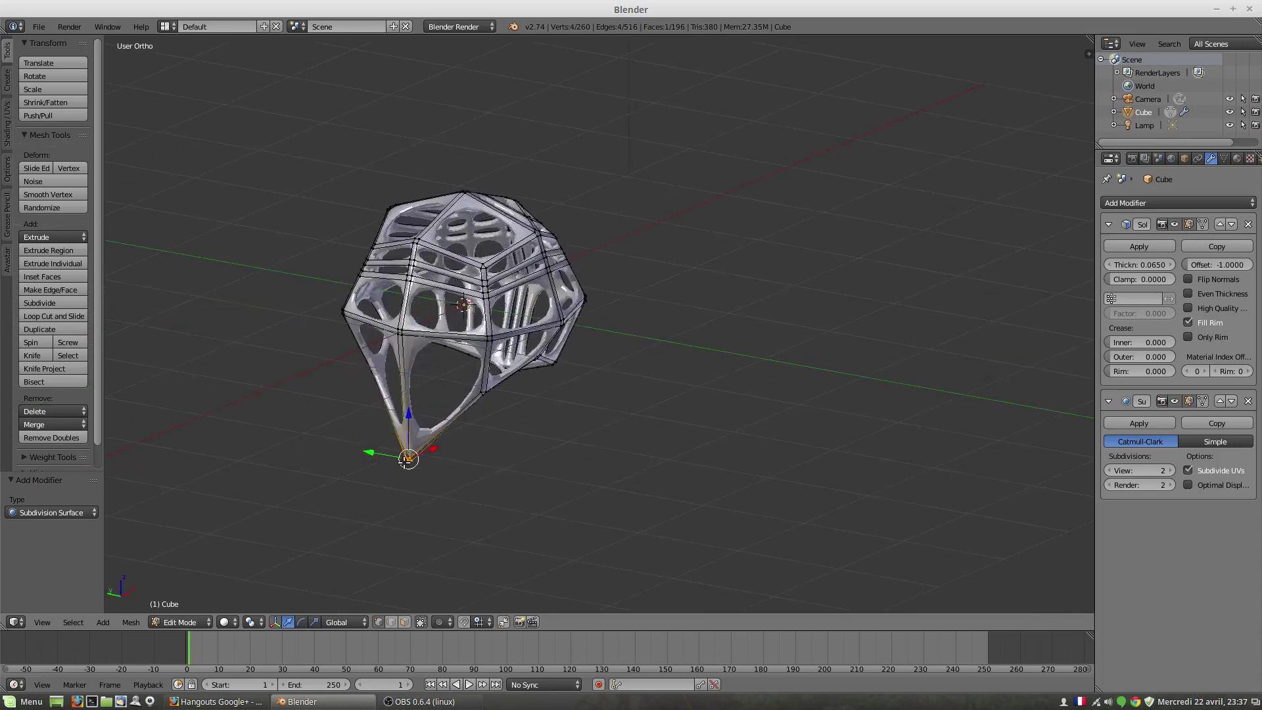
Pull the lowered tip about 0.246 further along negative X and shift a vertex of the opposite tip about 0.171 along X
middle_drag(498, 466, 462, 454)
drag(455, 458, 426, 459)
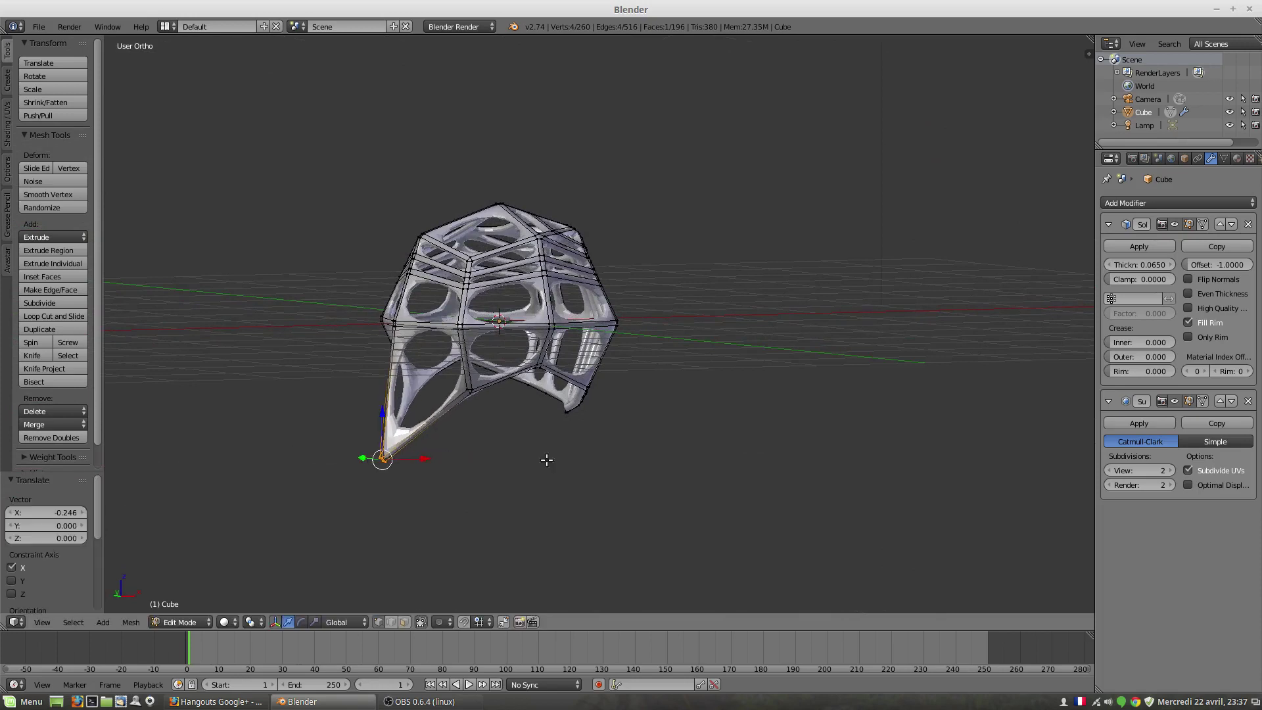
middle_drag(426, 459, 526, 461)
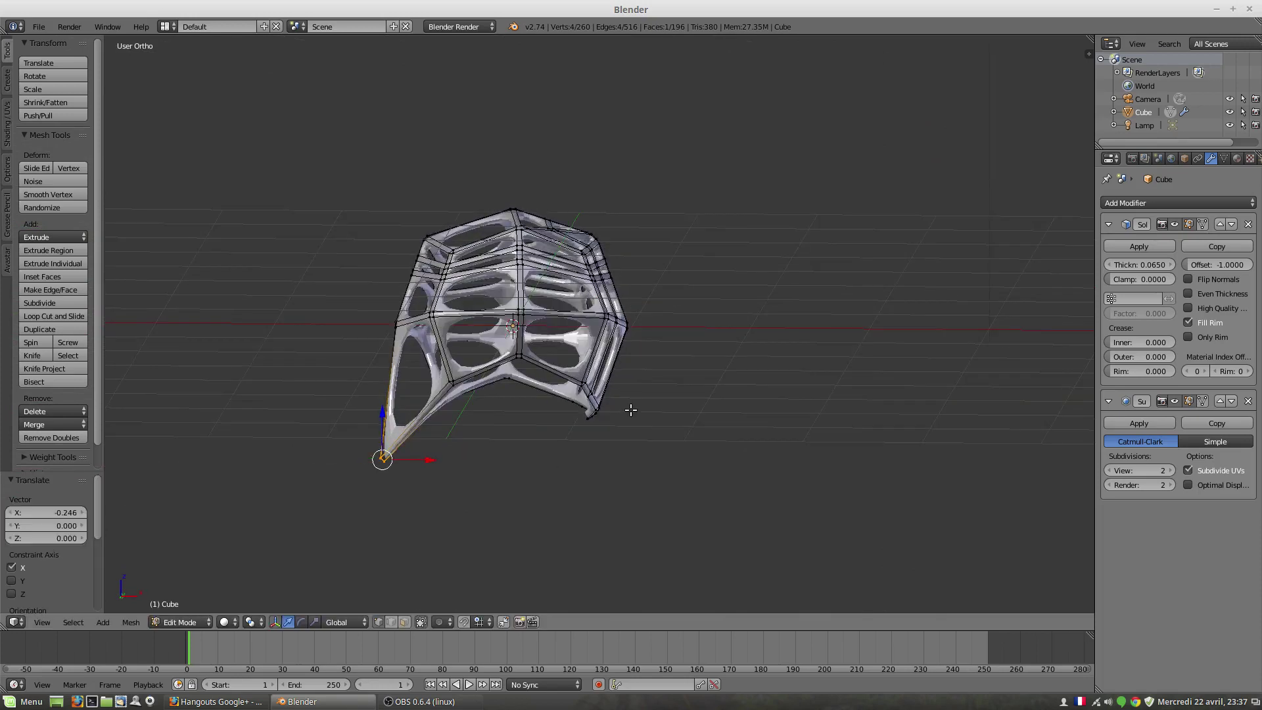
right_click(589, 416)
drag(639, 419, 661, 415)
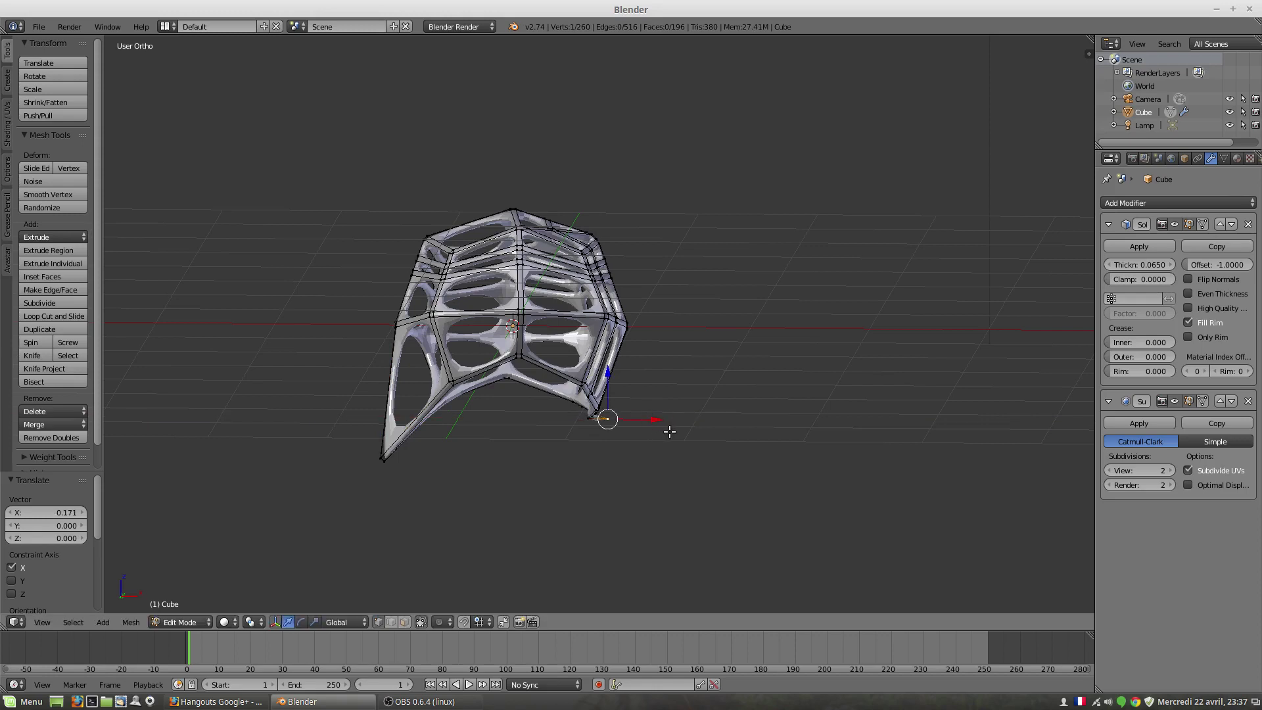
Box-select the positive X half of the cage in wireframe and delete its faces
key(b)
key(Escape)
key(z)
key(b)
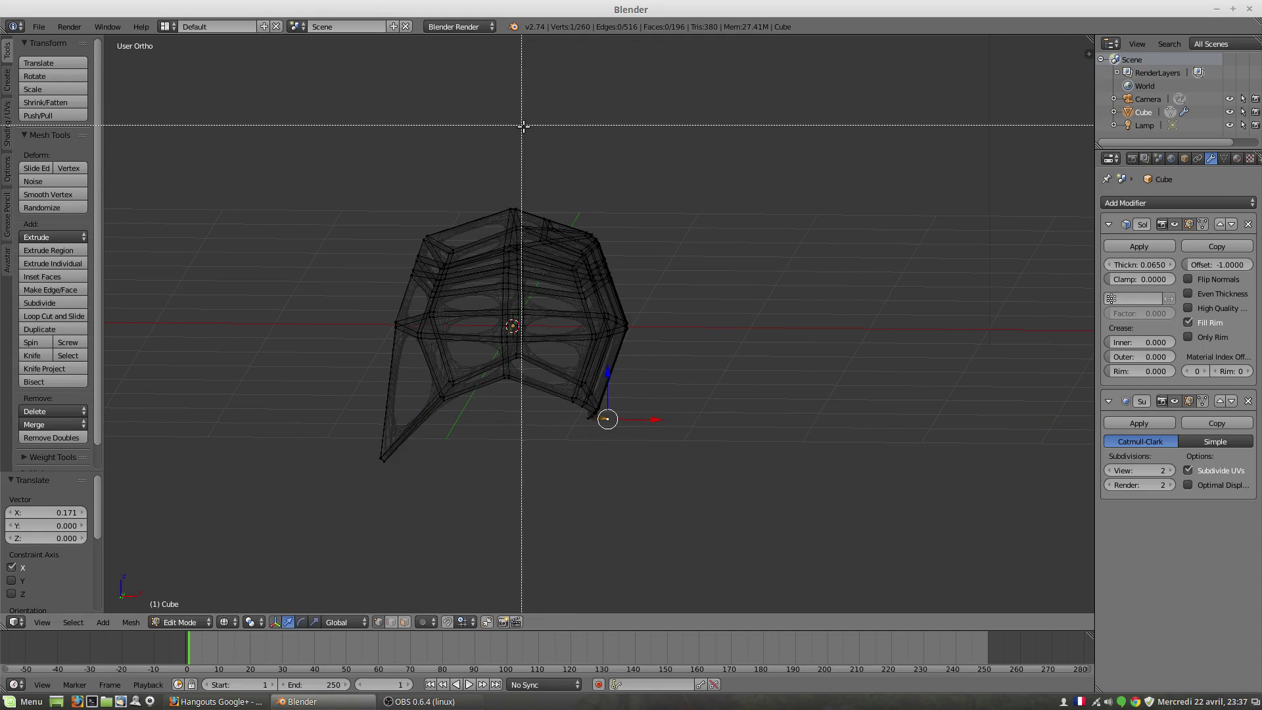
drag(525, 125, 697, 613)
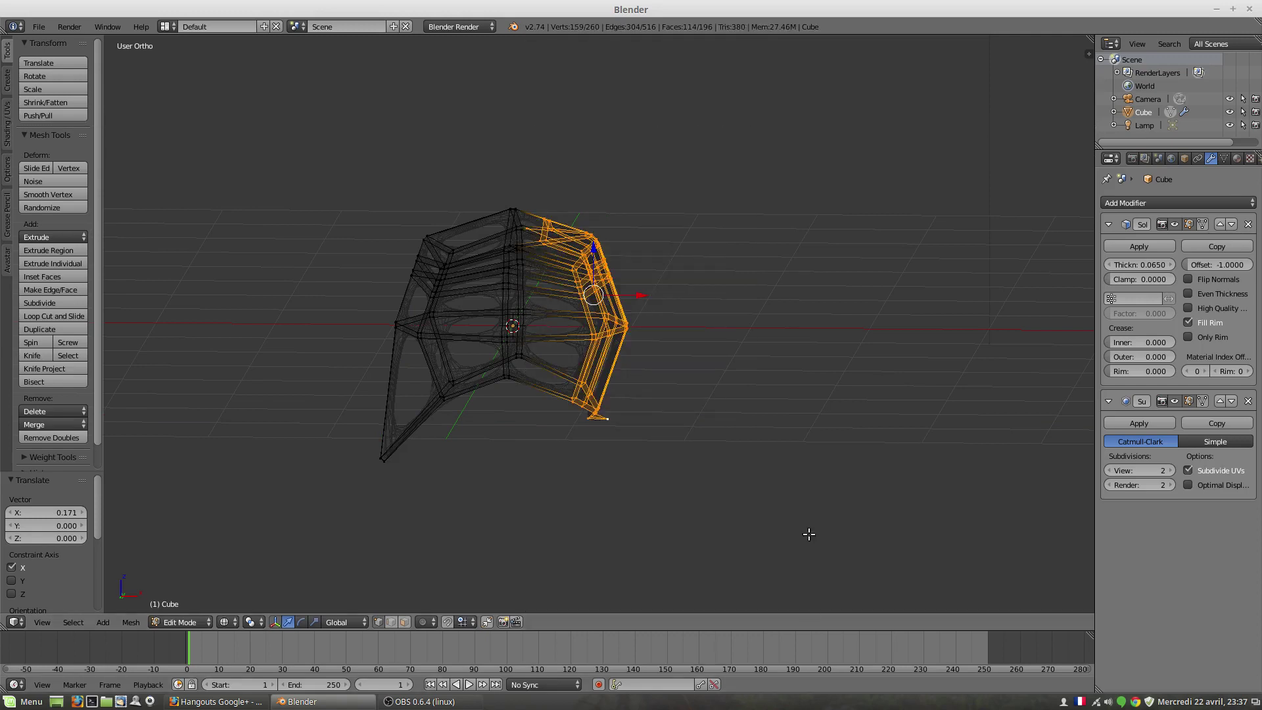
key(x)
click(781, 449)
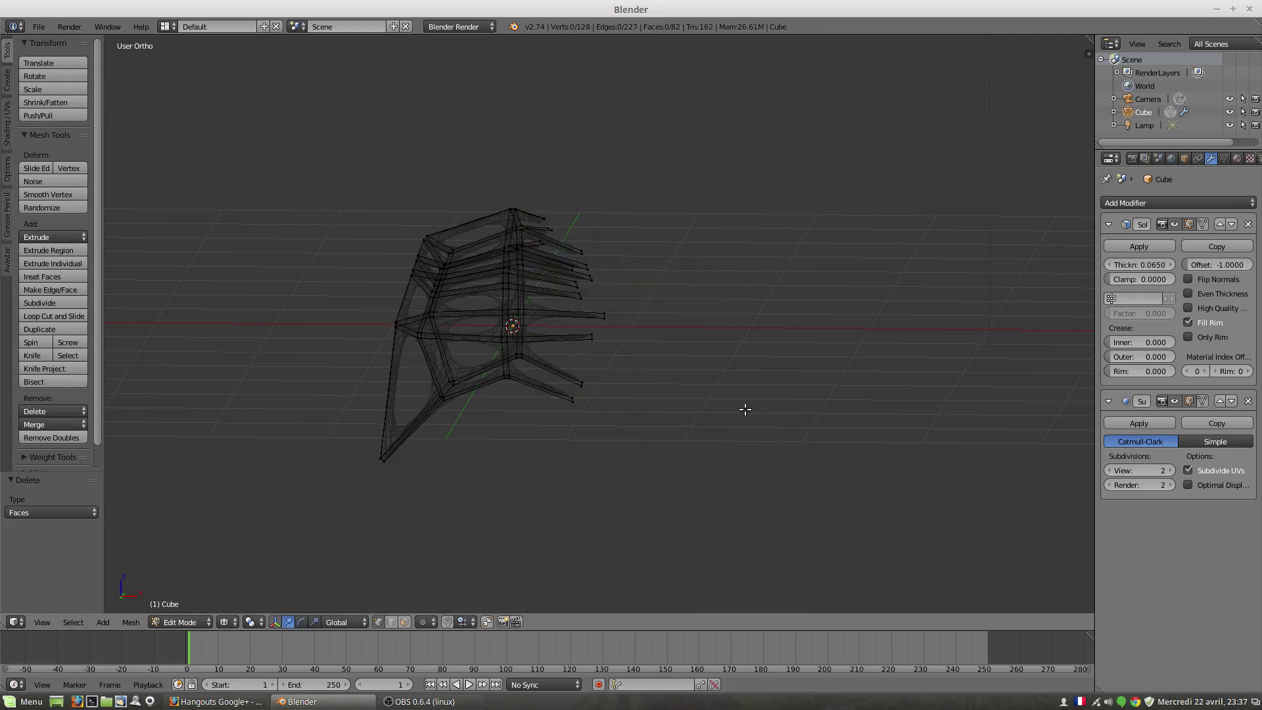
In solid shading, box-select the open bar ends on the positive X side and stretch them about 2.15 along X
middle_drag(745, 409, 710, 432)
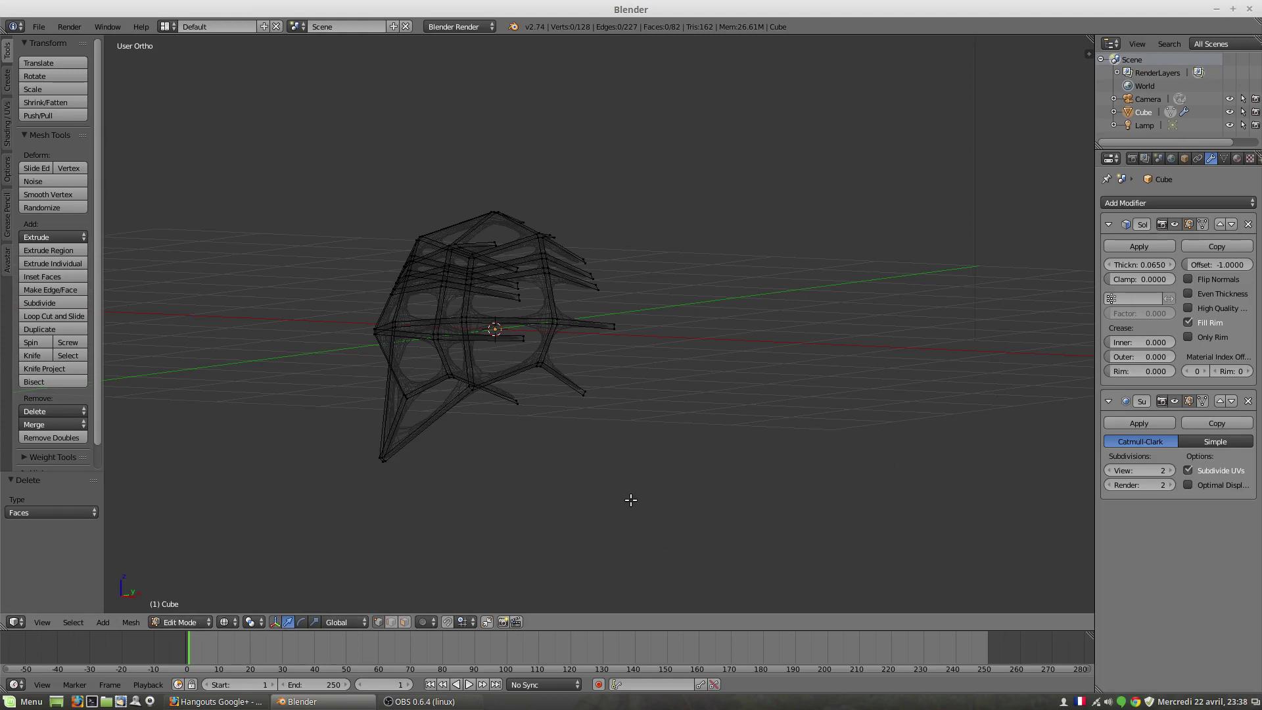
key(z)
mouse_move(636, 502)
middle_down()
mouse_move(612, 442)
mouse_move(664, 465)
mouse_move(623, 456)
mouse_move(640, 435)
middle_up()
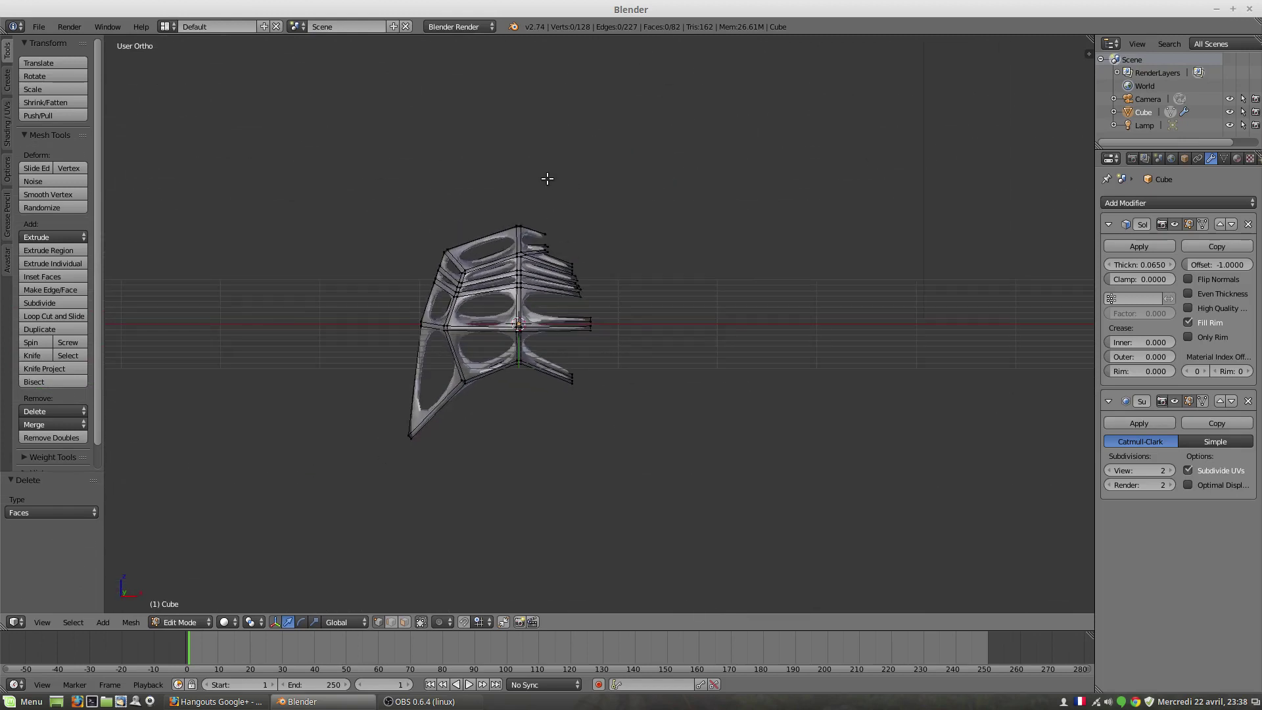
key(a)
key(b)
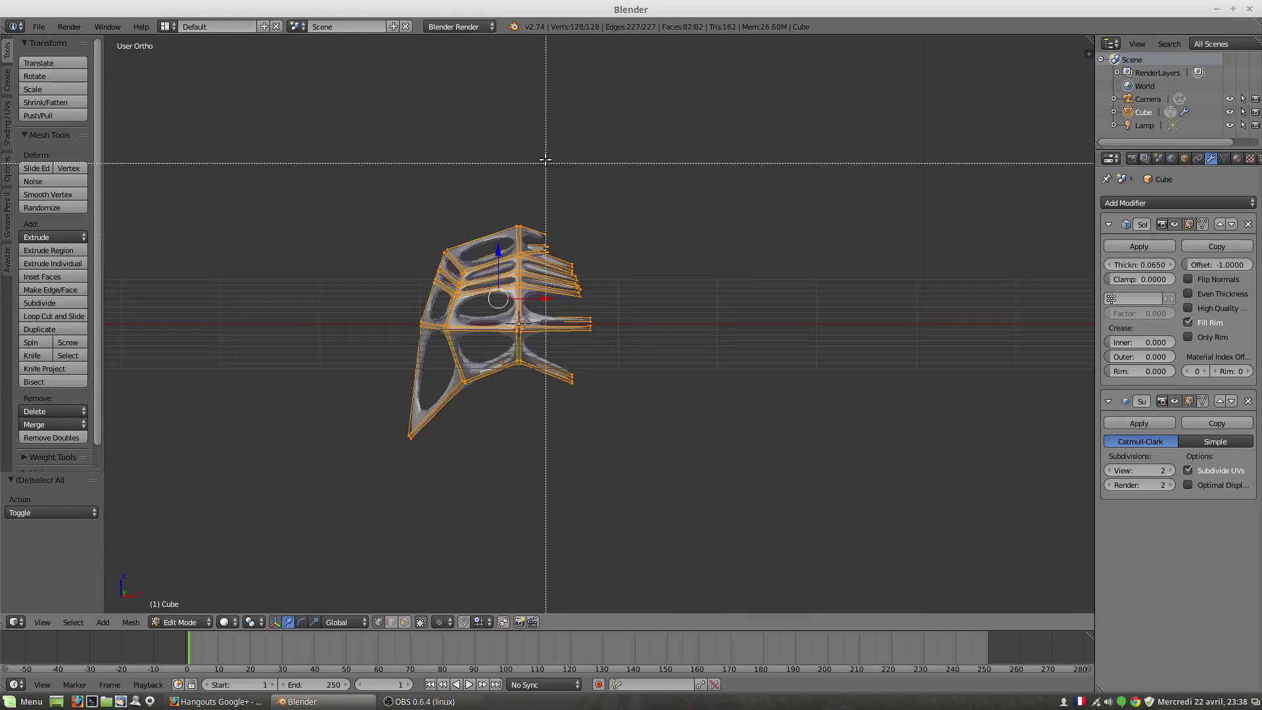
key(Escape)
key(a)
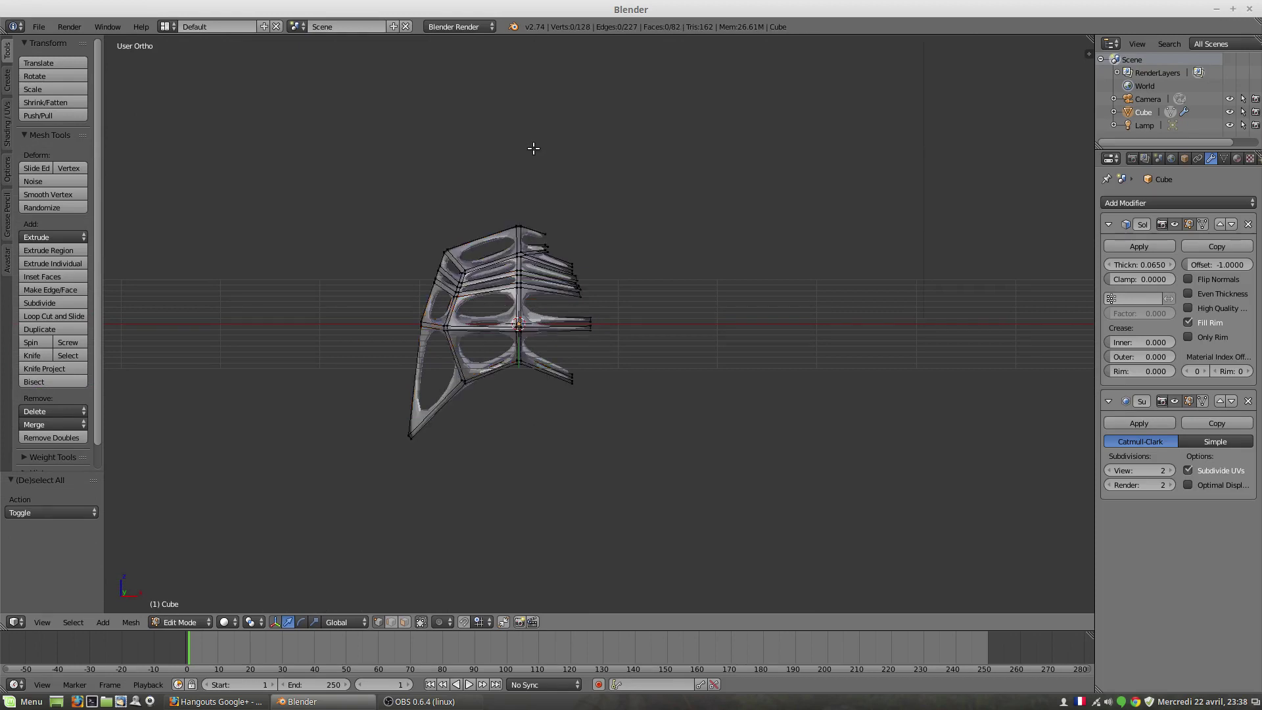
key(b)
drag(535, 149, 665, 461)
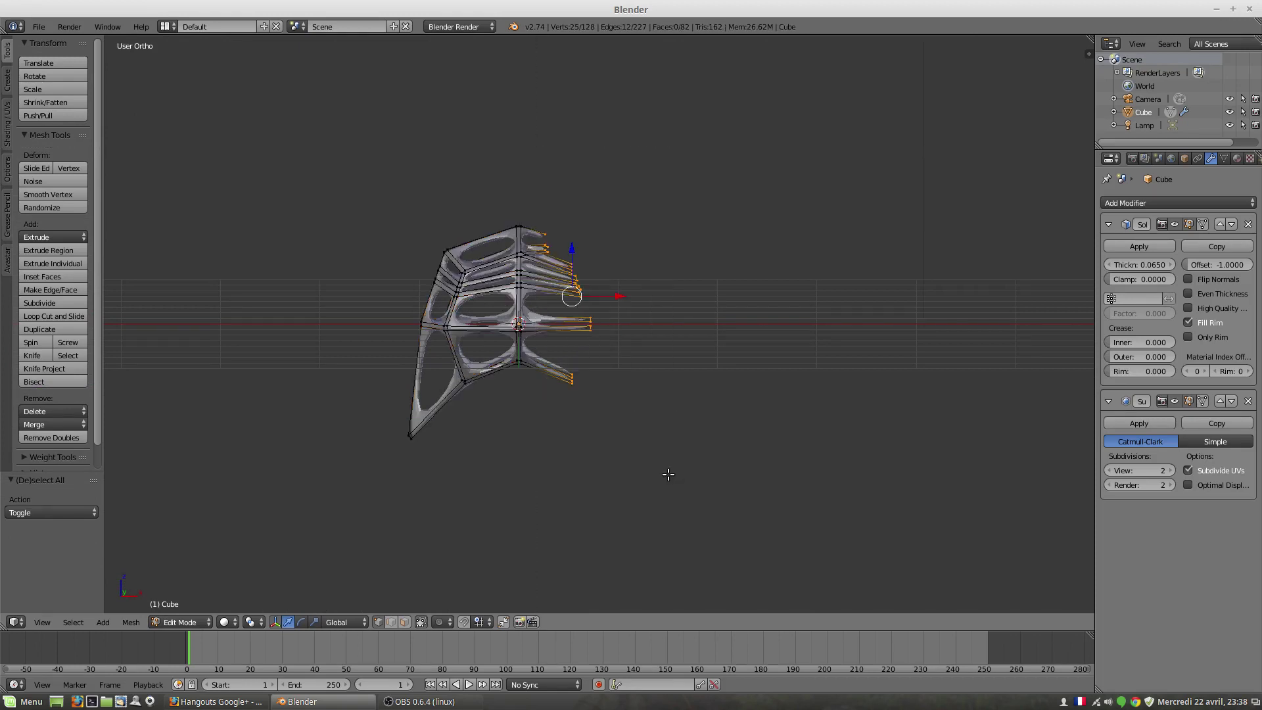
key(g)
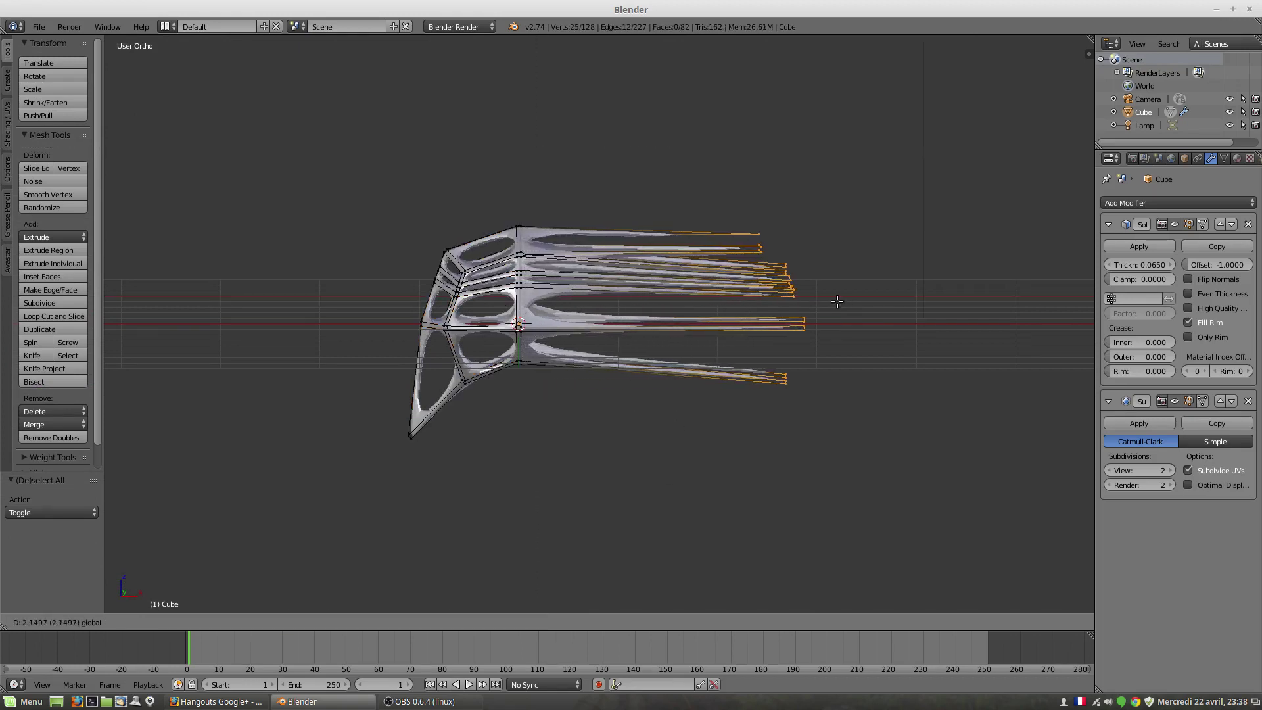
click(838, 298)
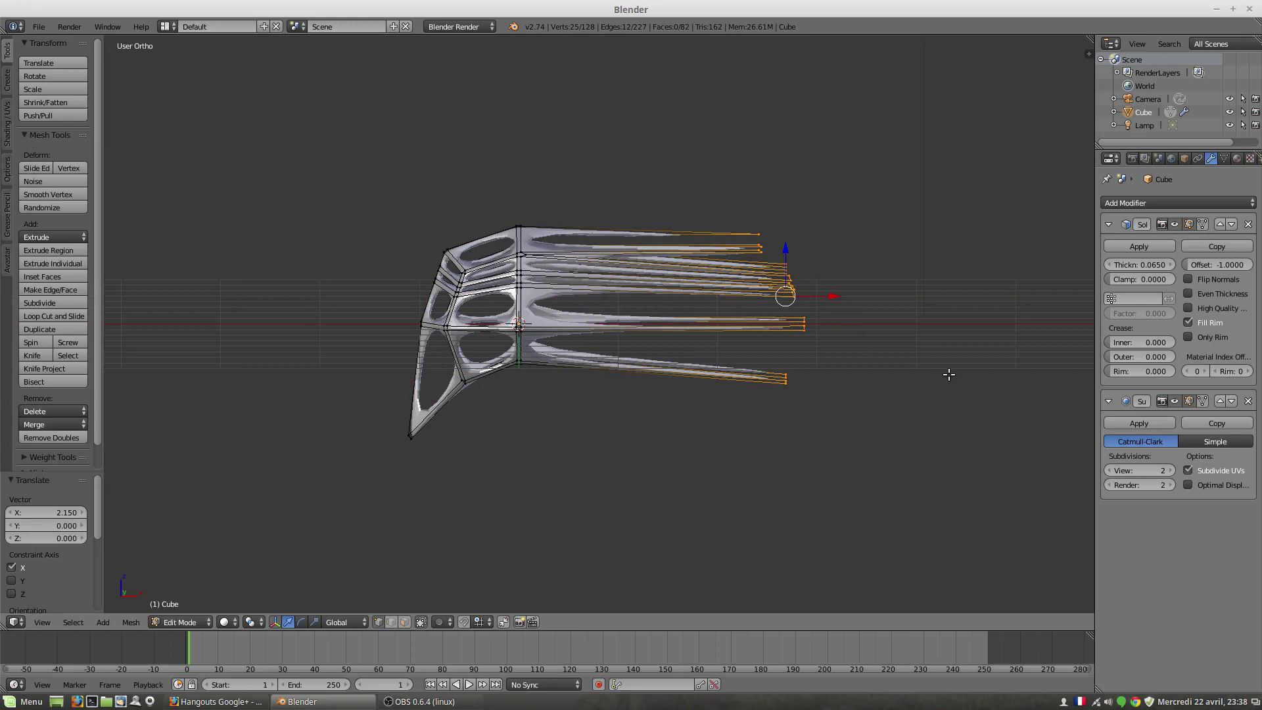
Scale the selected bar ends to about 0.6 and extrude them about 1.38 along X and 0.44 downward
key(s)
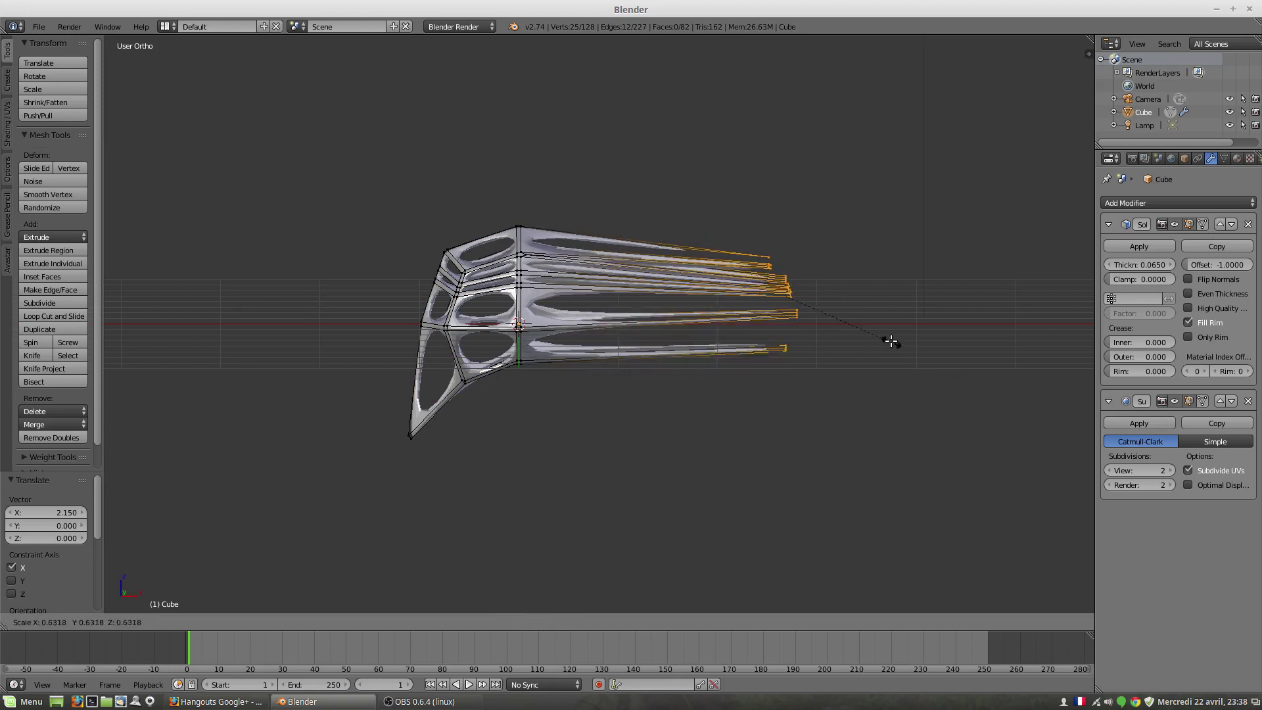
click(890, 337)
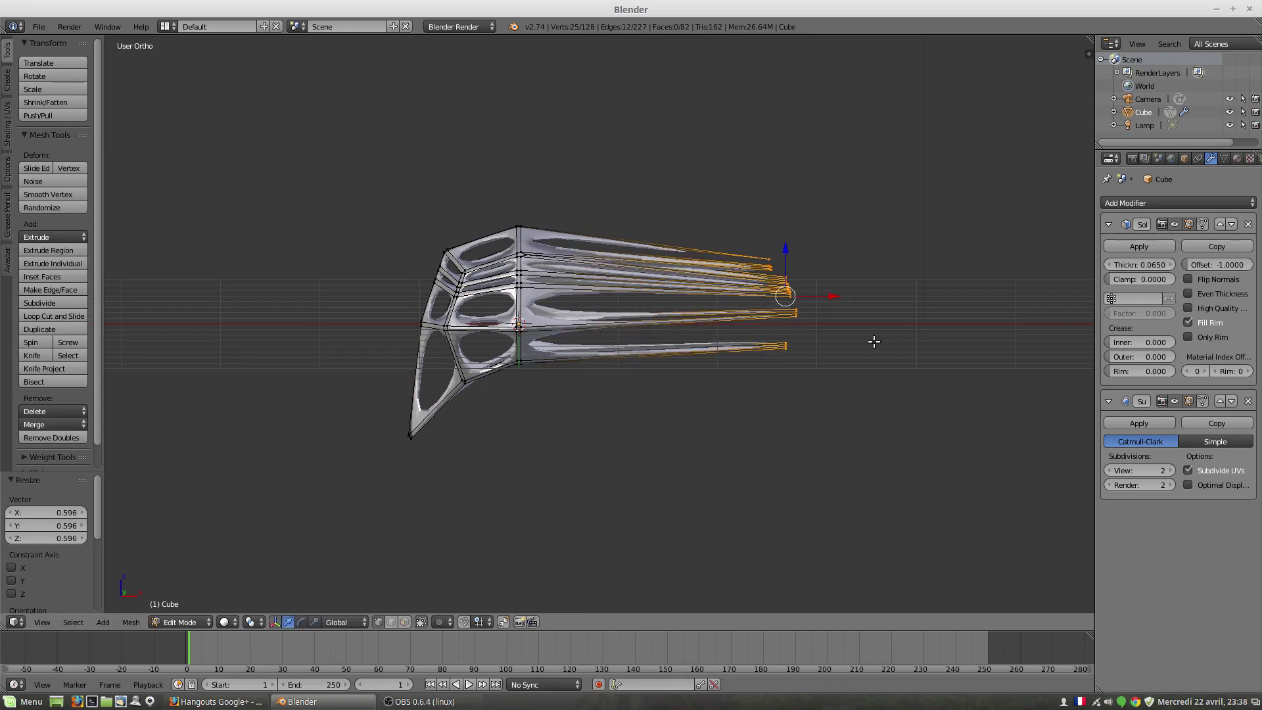
key(e)
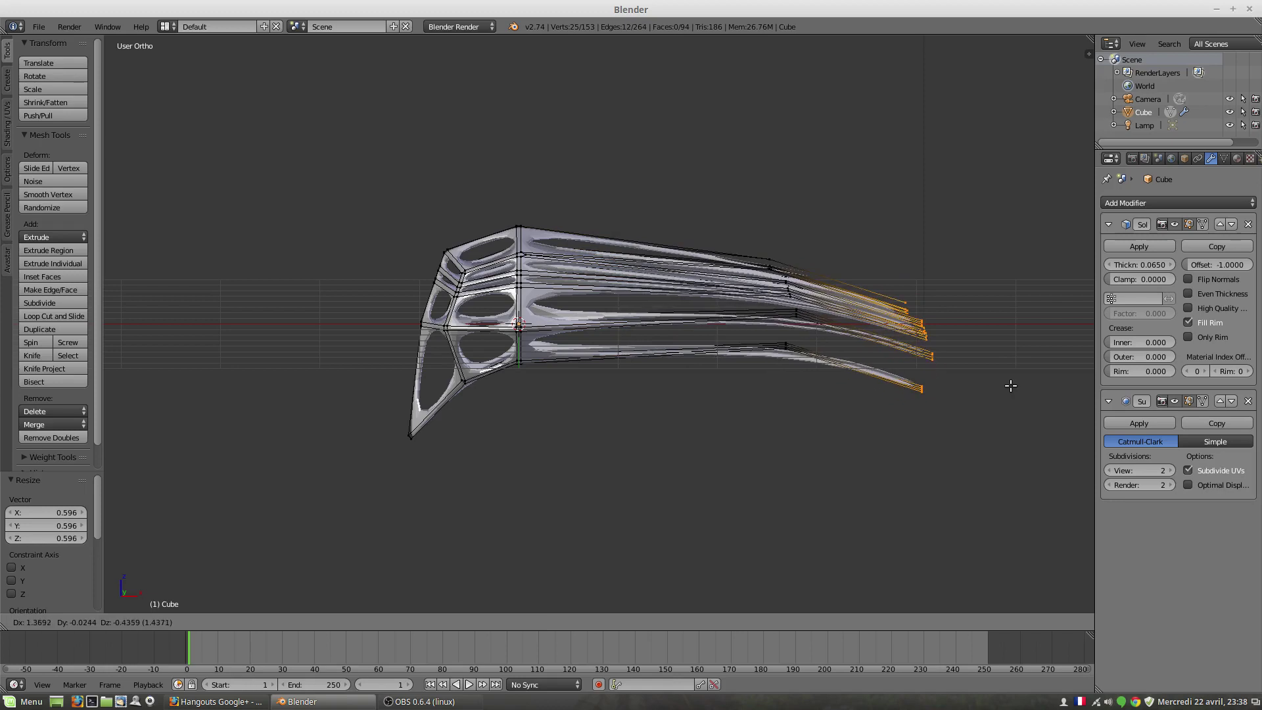
click(1011, 386)
In front view, place the 3D cursor below the bars and spin their ends around it twice, 90° in 9 steps each
scroll(999, 434, down, 2)
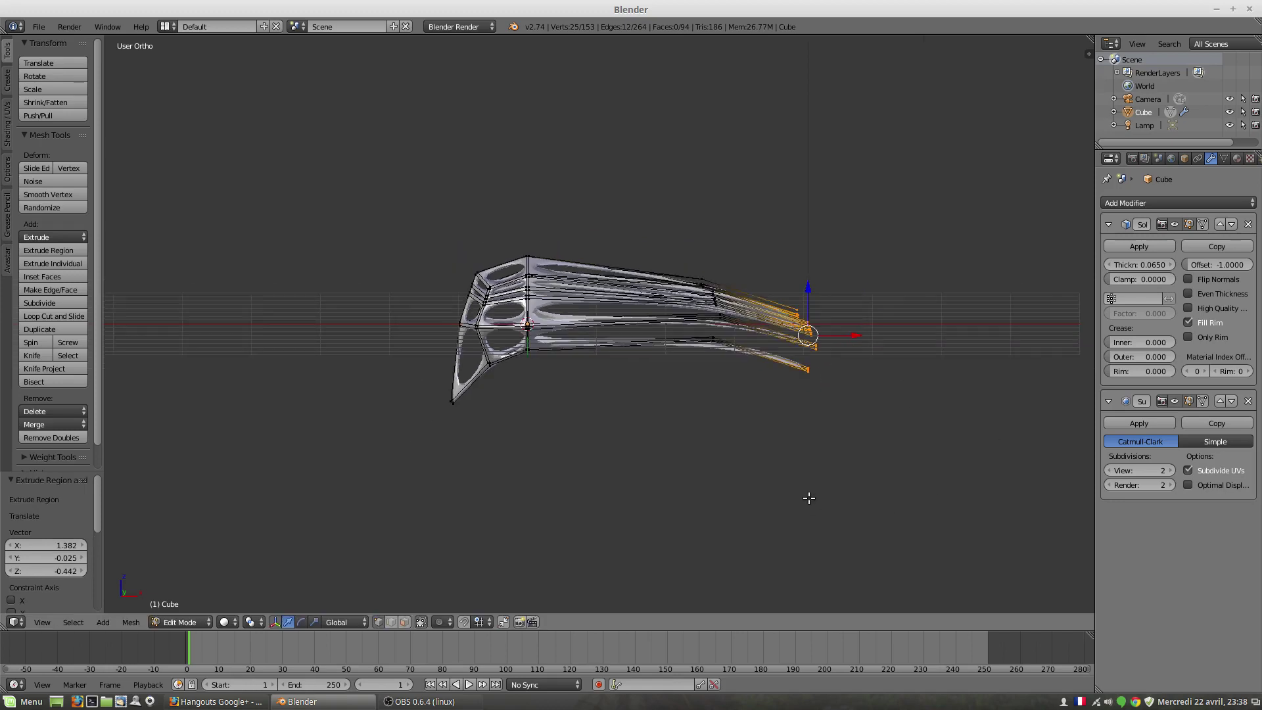
shift+middle_drag(803, 473, 756, 282)
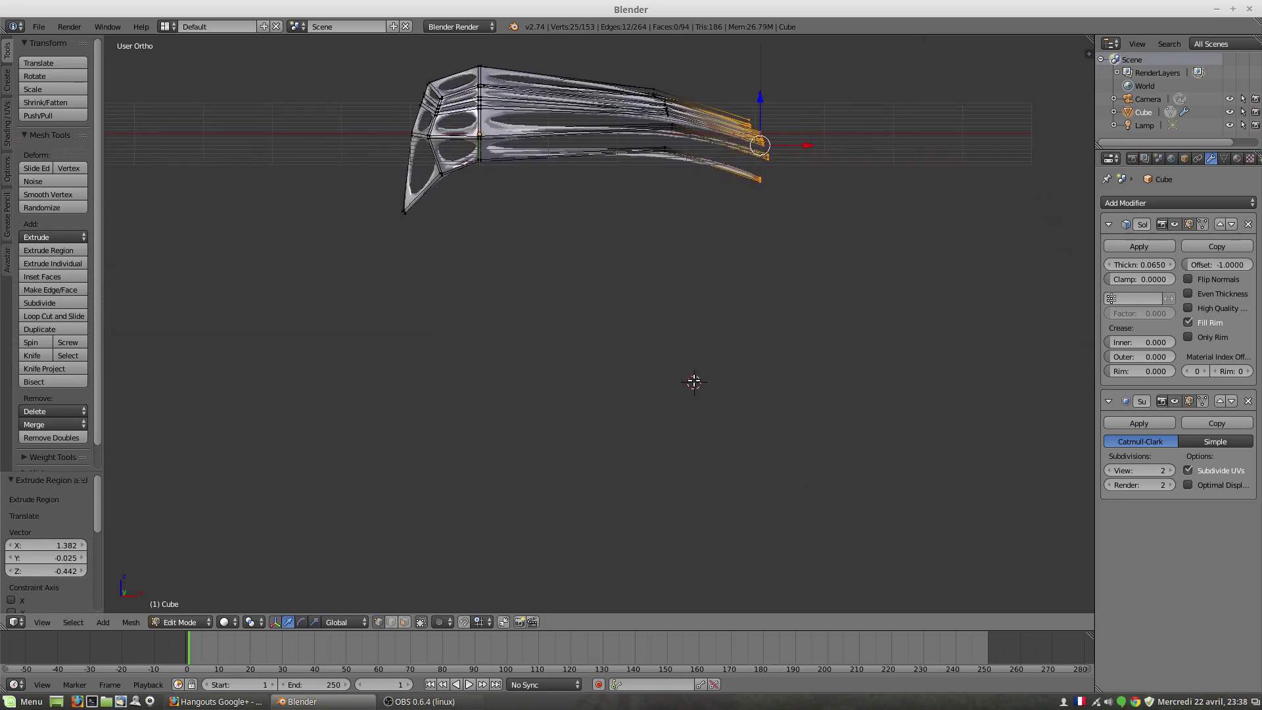
key(KP_3)
key(KP_1)
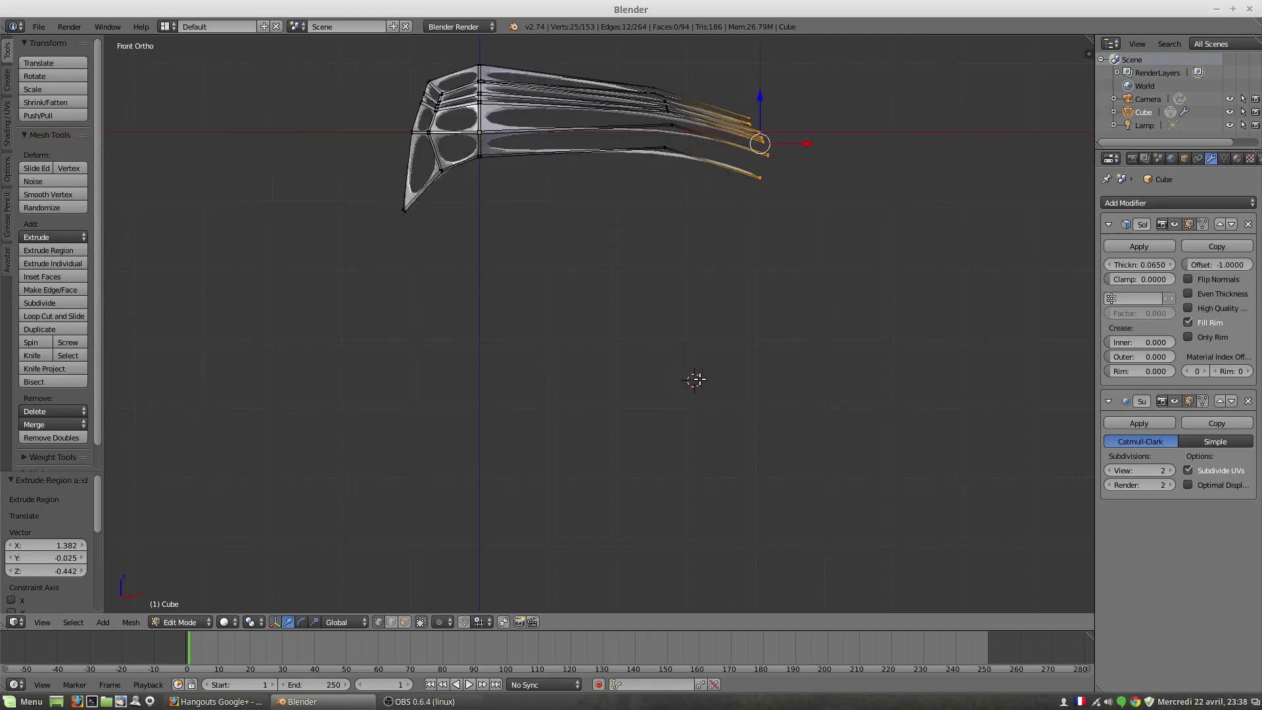
click(669, 329)
click(31, 342)
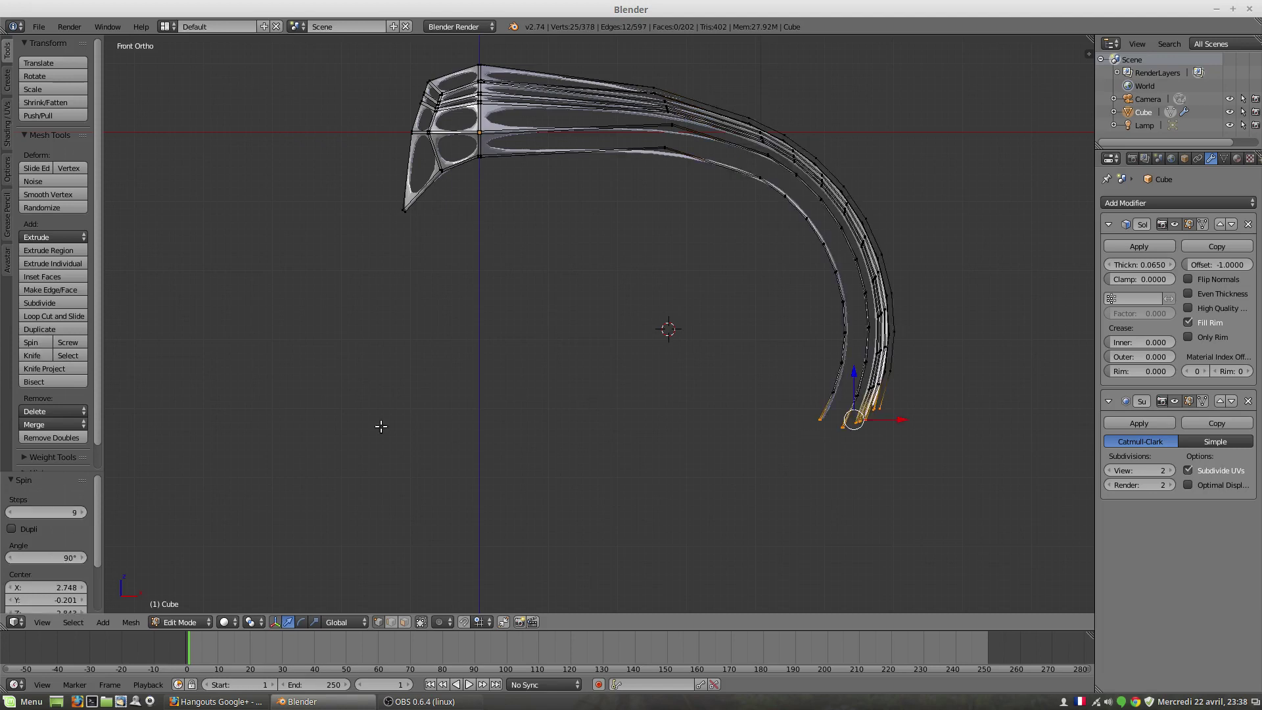
click(36, 344)
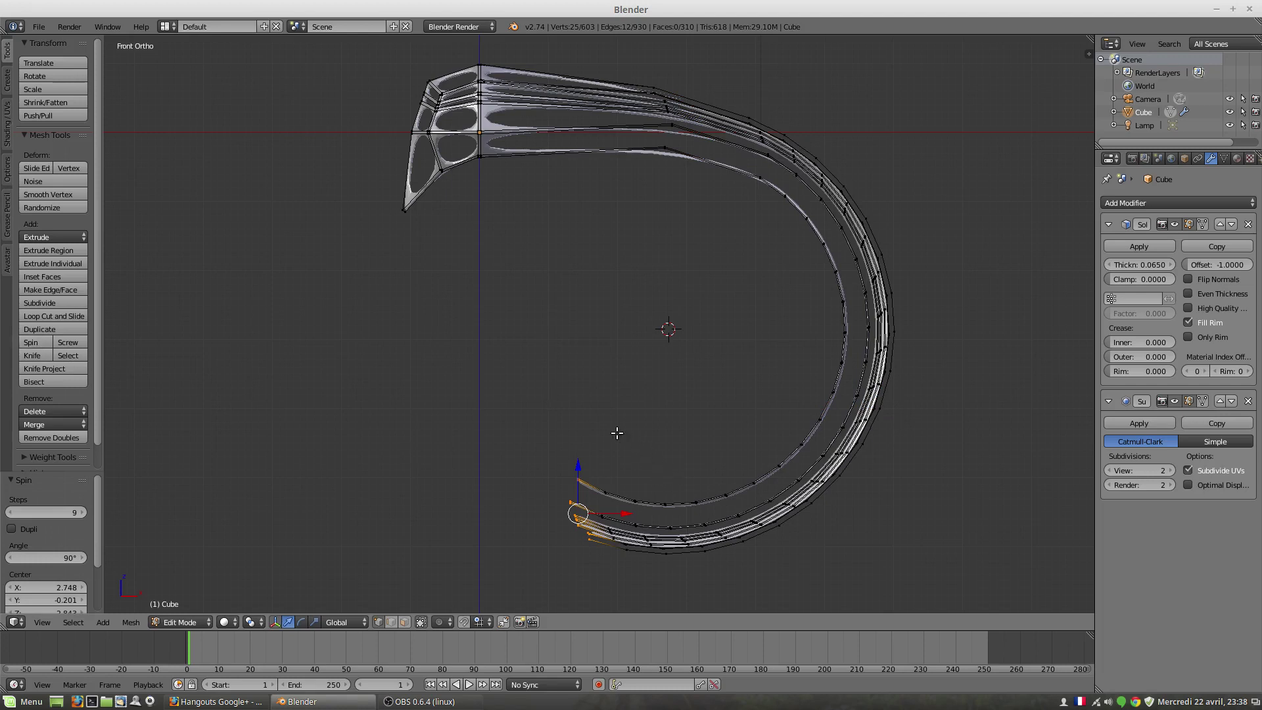
Merge the selected bar end vertices at their center and inspect the closed tip of the curved tail
scroll(692, 325, down, 3)
middle_drag(684, 326, 614, 285)
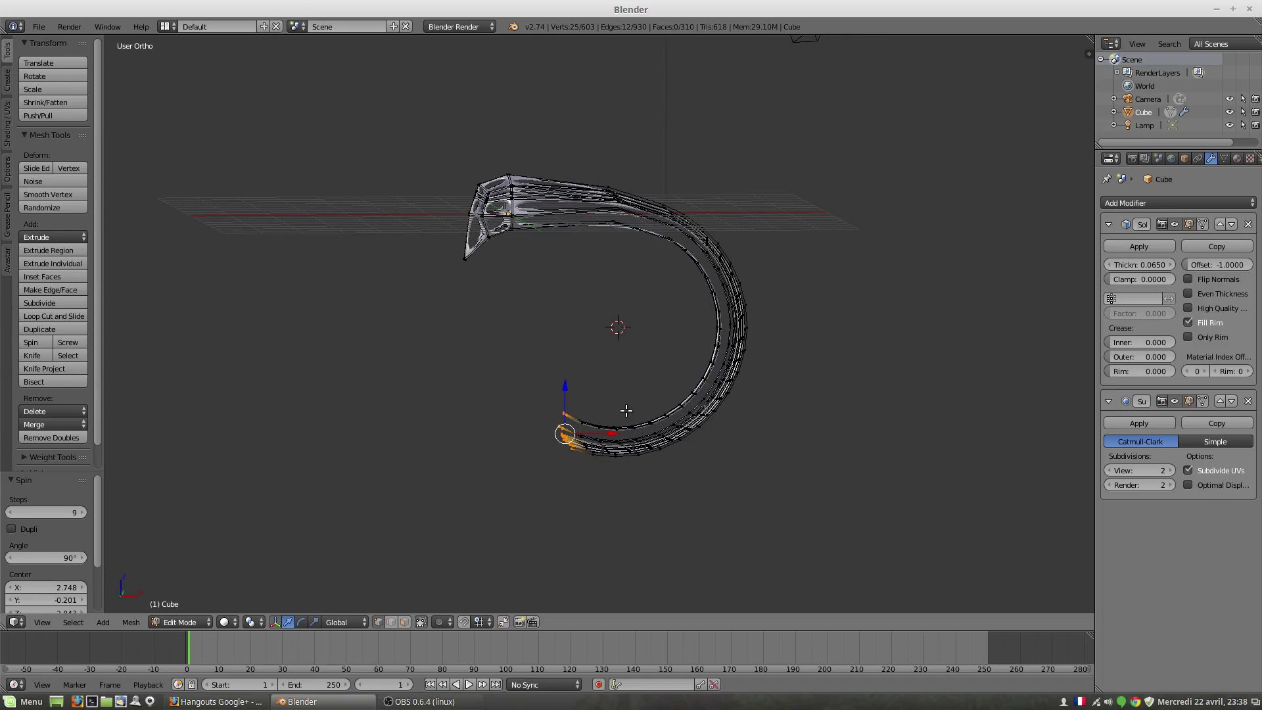
key(alt+m)
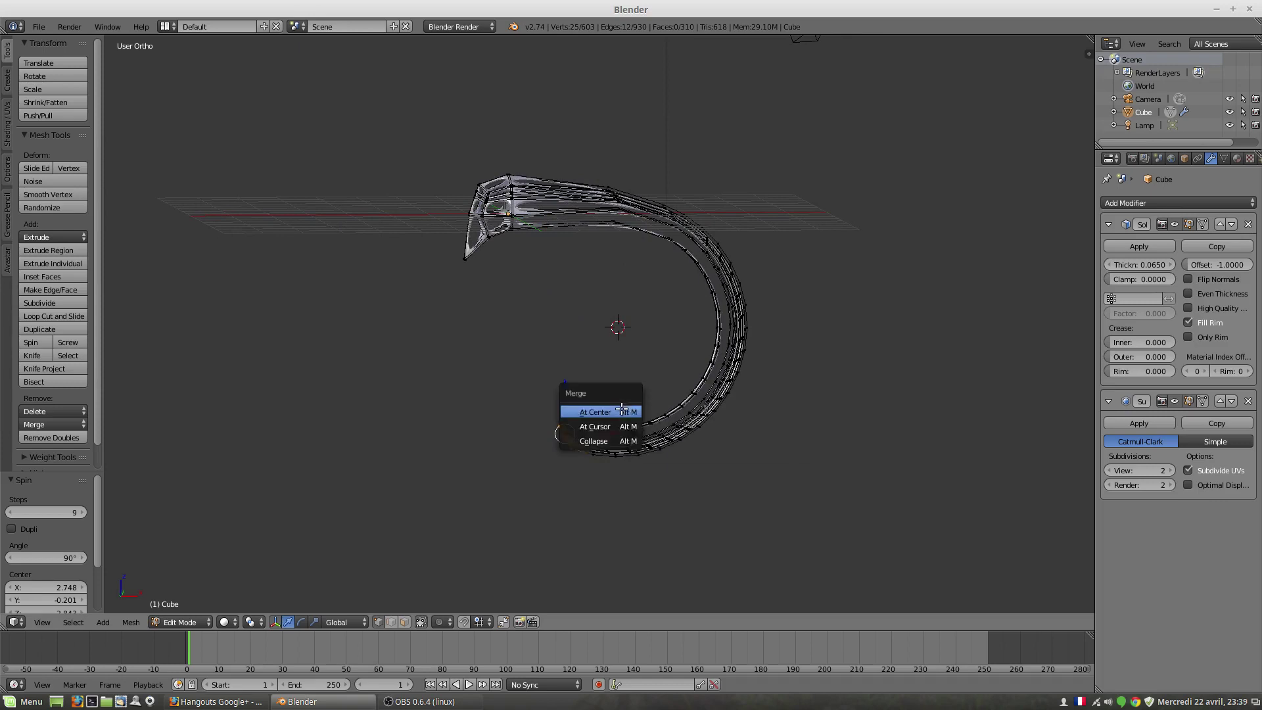
click(617, 405)
scroll(618, 403, up, 4)
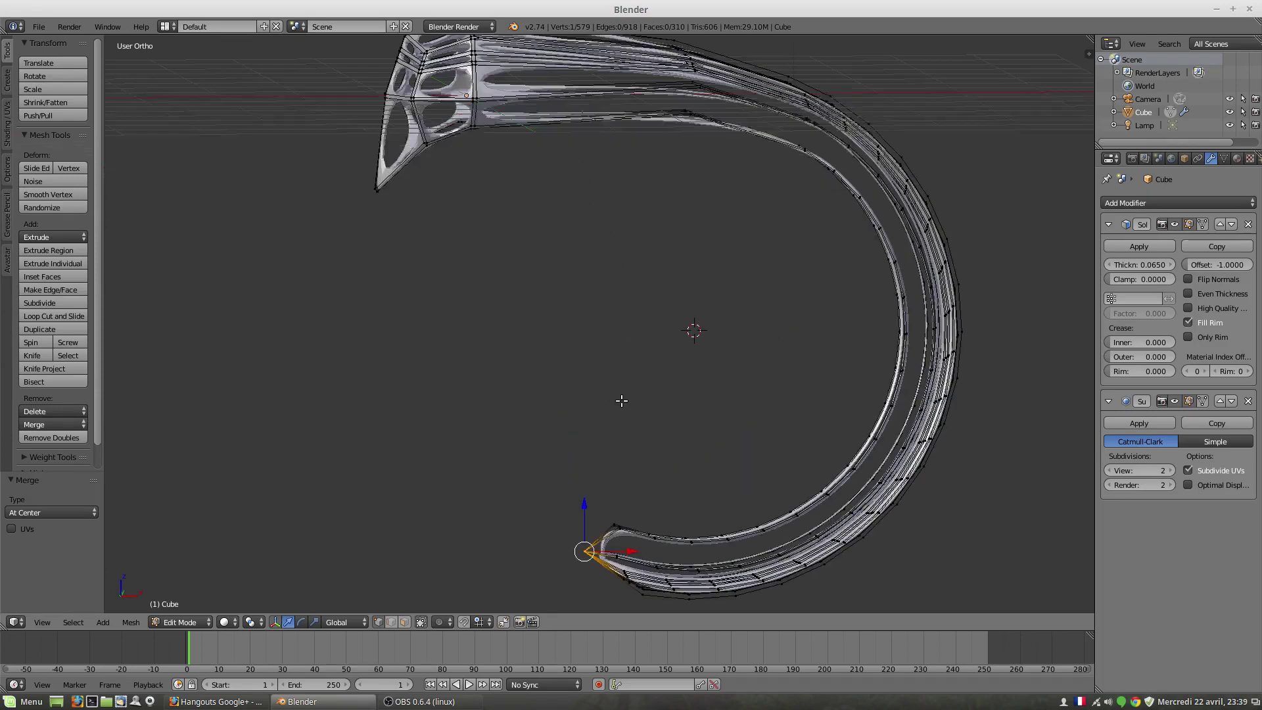
mouse_move(689, 340)
middle_down()
mouse_move(670, 343)
mouse_move(690, 336)
mouse_move(667, 330)
mouse_move(671, 346)
middle_up()
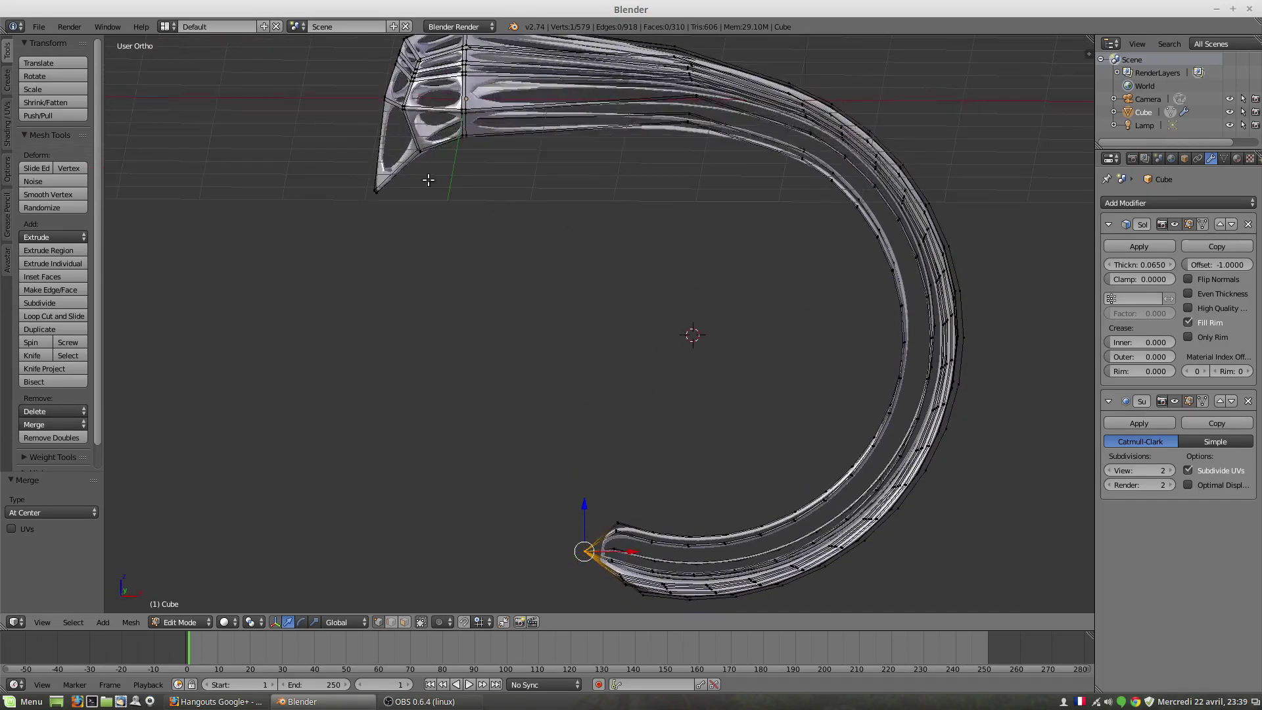
Select a lower vertex on the cage head and examine the whole curved form from several sides, from the head to the tail's tip
right_click(425, 154)
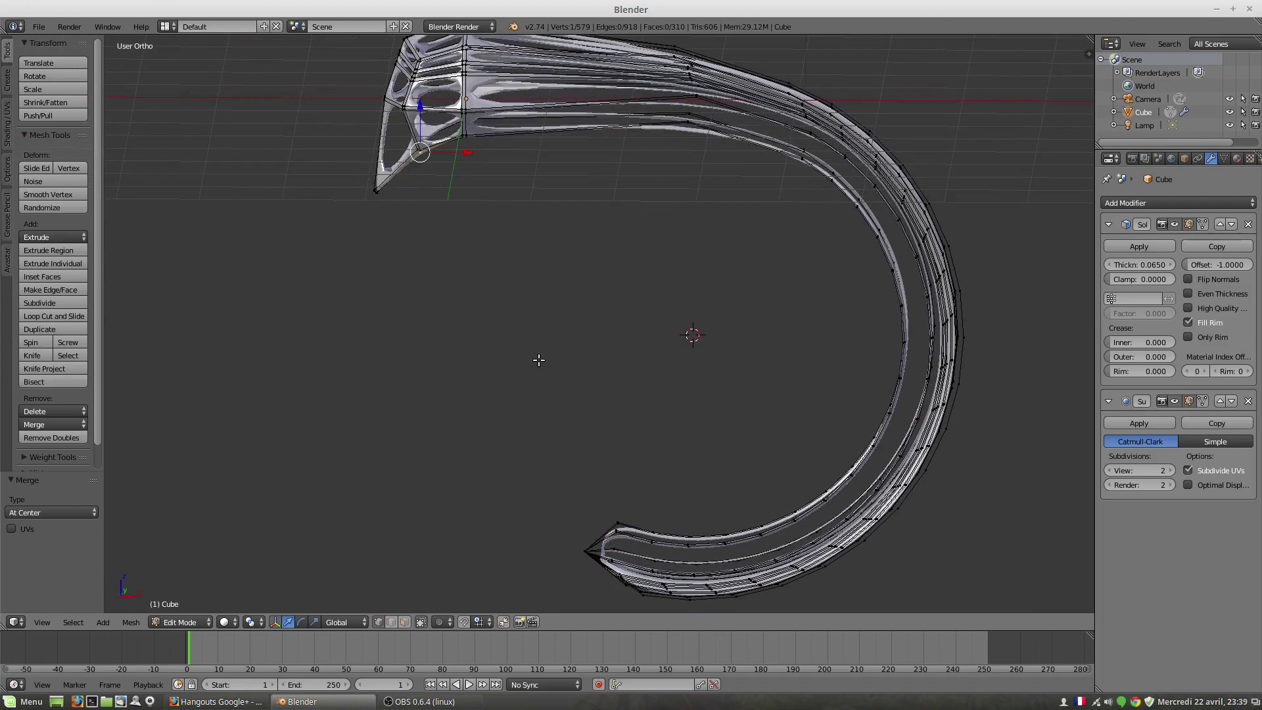
scroll(573, 375, down, 3)
middle_drag(637, 332, 553, 355)
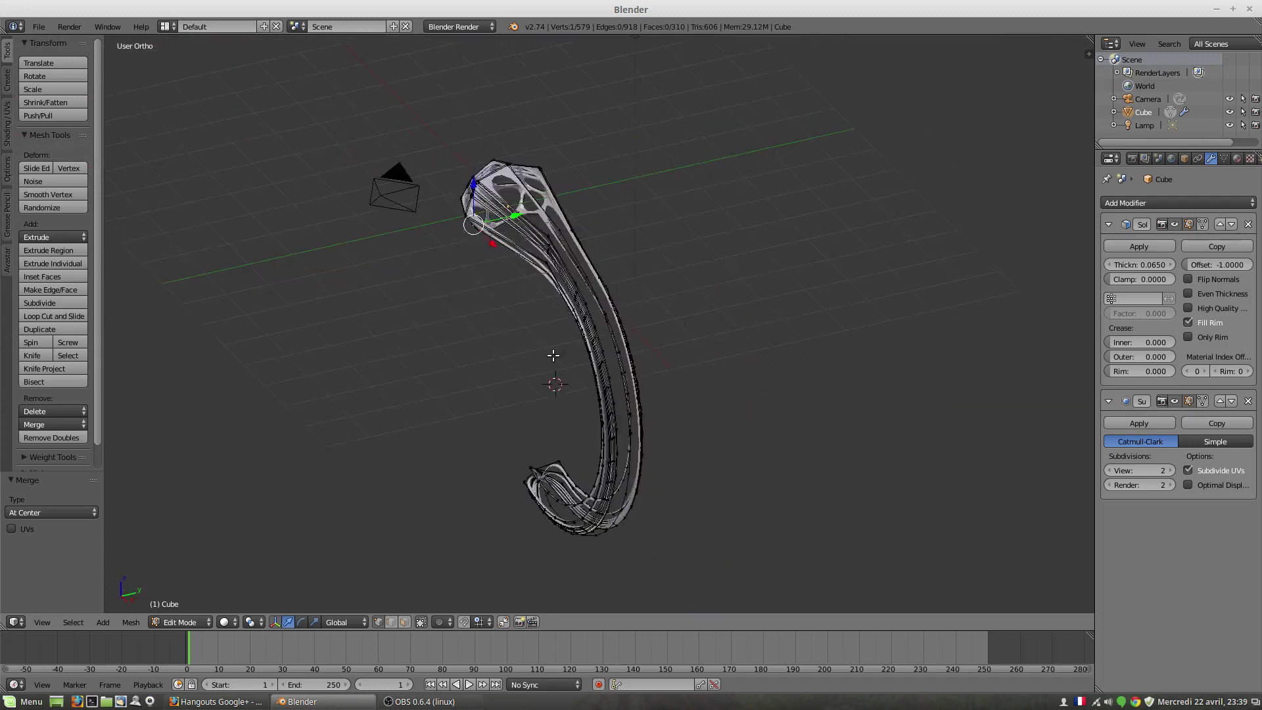
scroll(558, 253, up, 5)
middle_drag(557, 245, 488, 388)
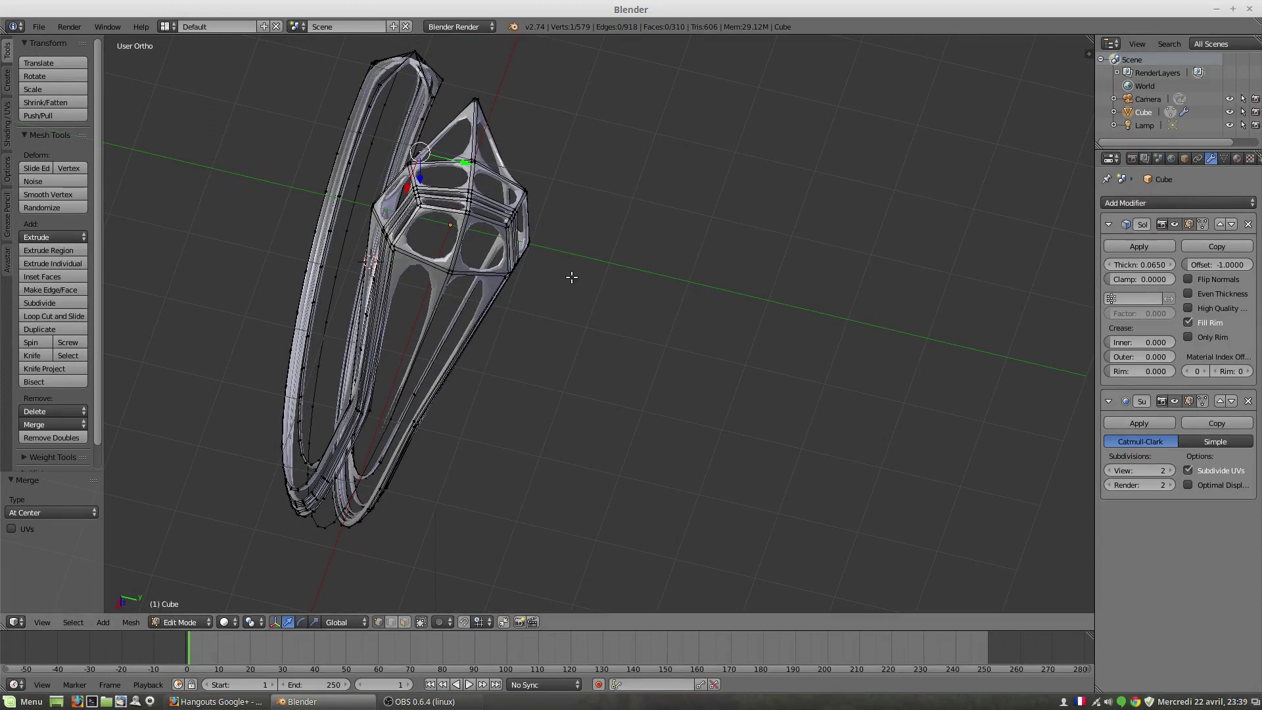
middle_drag(567, 367, 427, 363)
middle_drag(648, 411, 609, 390)
middle_drag(443, 476, 344, 448)
scroll(428, 420, down, 2)
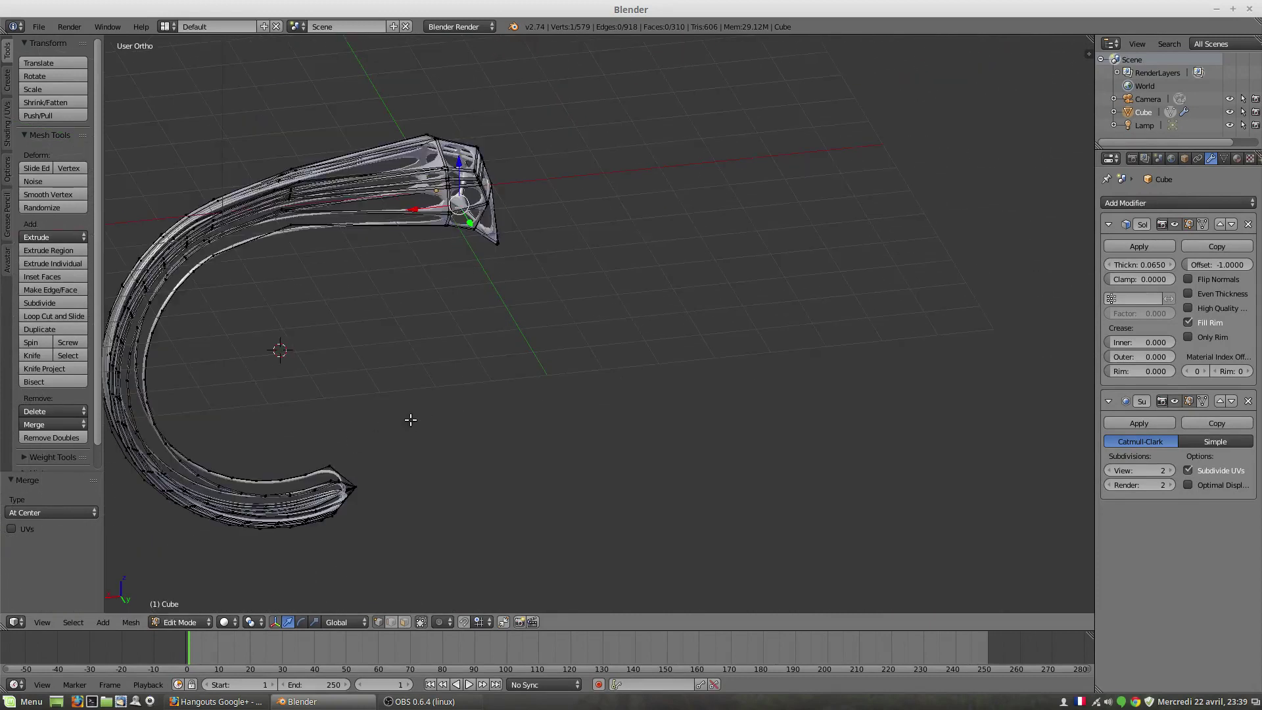
middle_drag(411, 420, 281, 359)
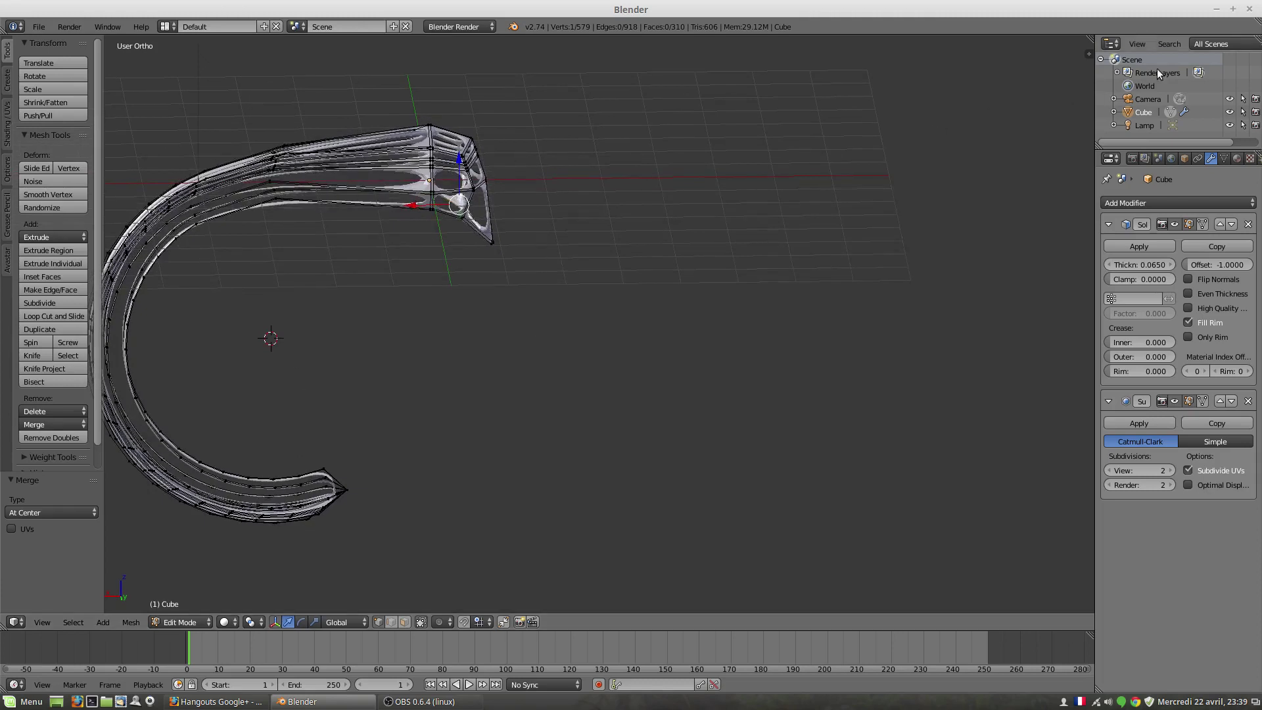
Close Blender and return to the desktop
click(1253, 10)
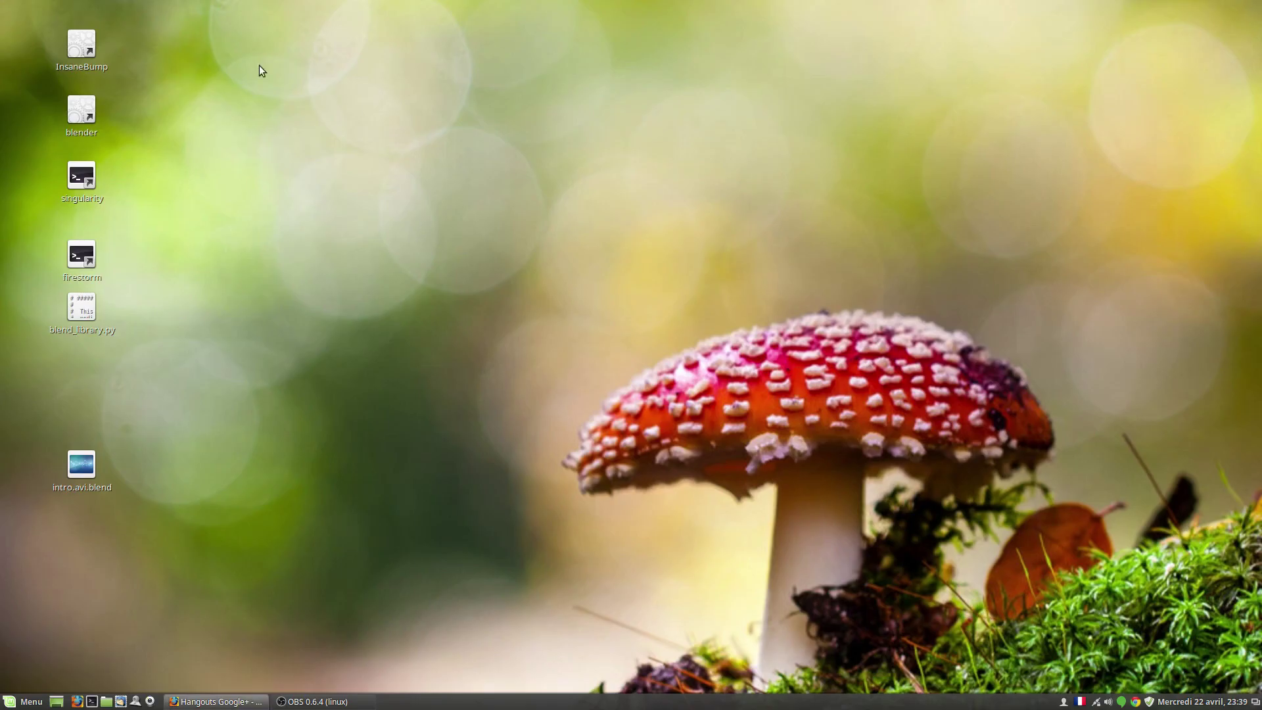